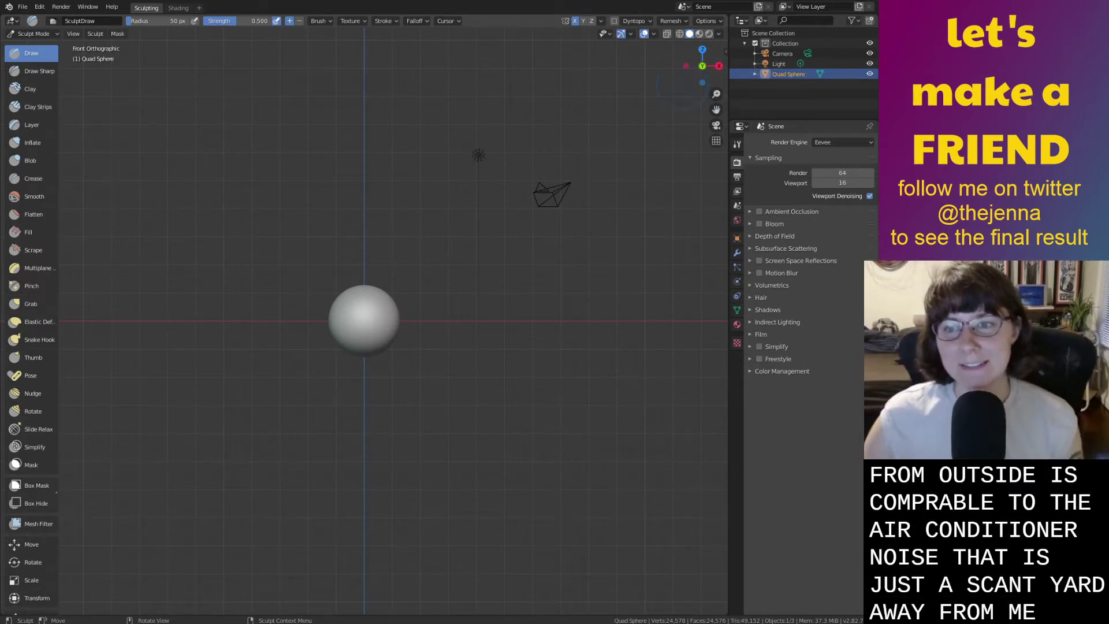
Widen the sculpting toolbar enough to show the full brush names.
scroll(459, 293, "up", 3)
scroll(460, 293, "down", 3)
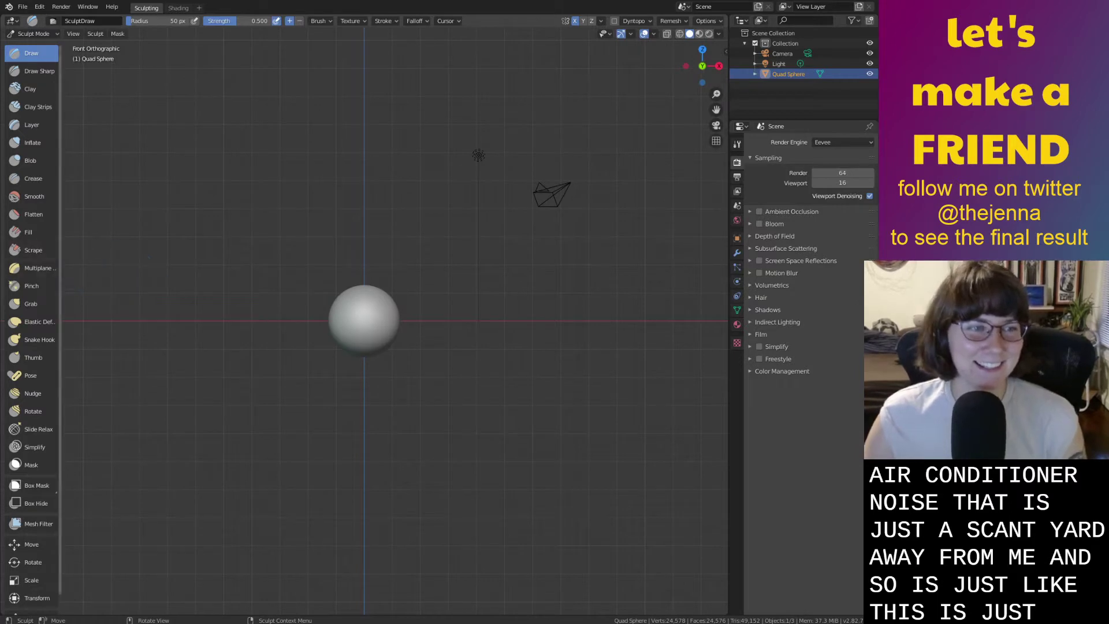
left_click_drag(59, 249, 99, 250)
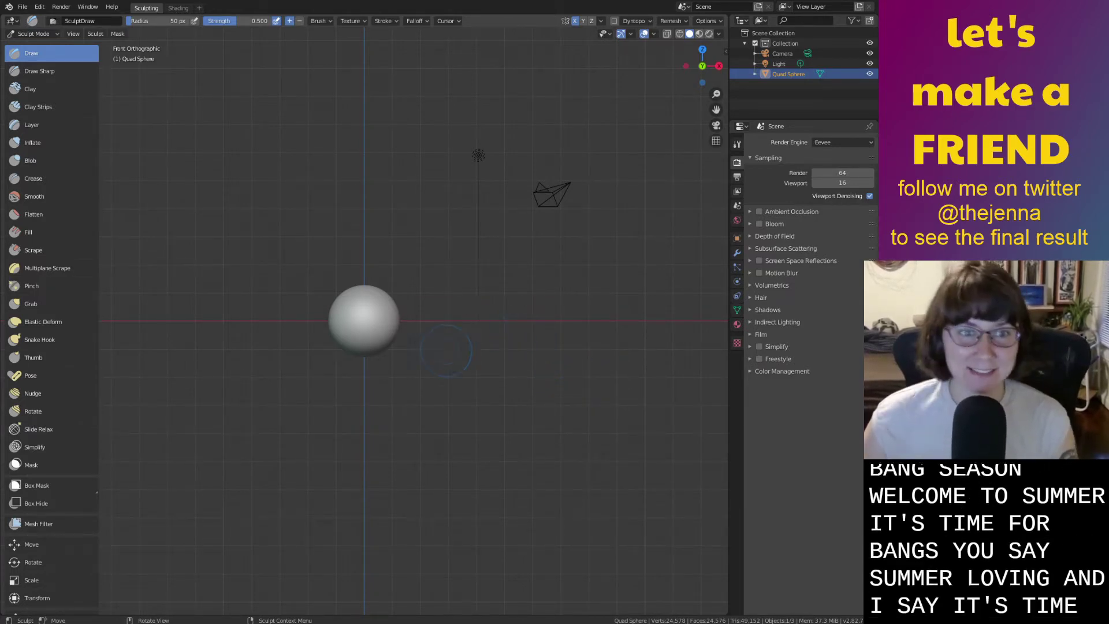
scroll(444, 343, "up", 4)
key("shift+a")
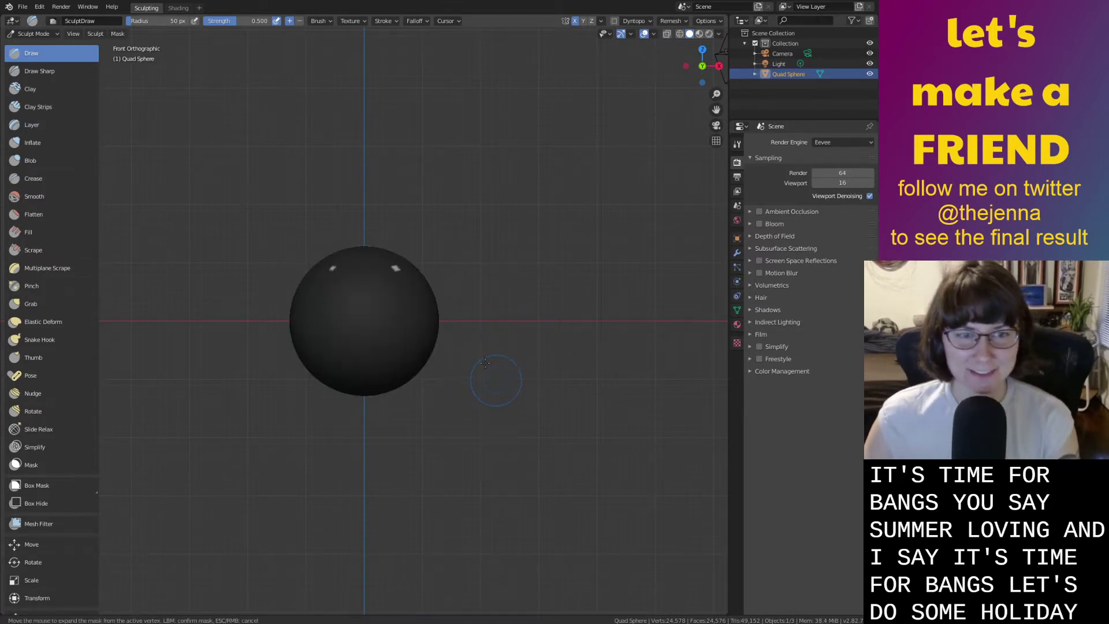
left_click(483, 360)
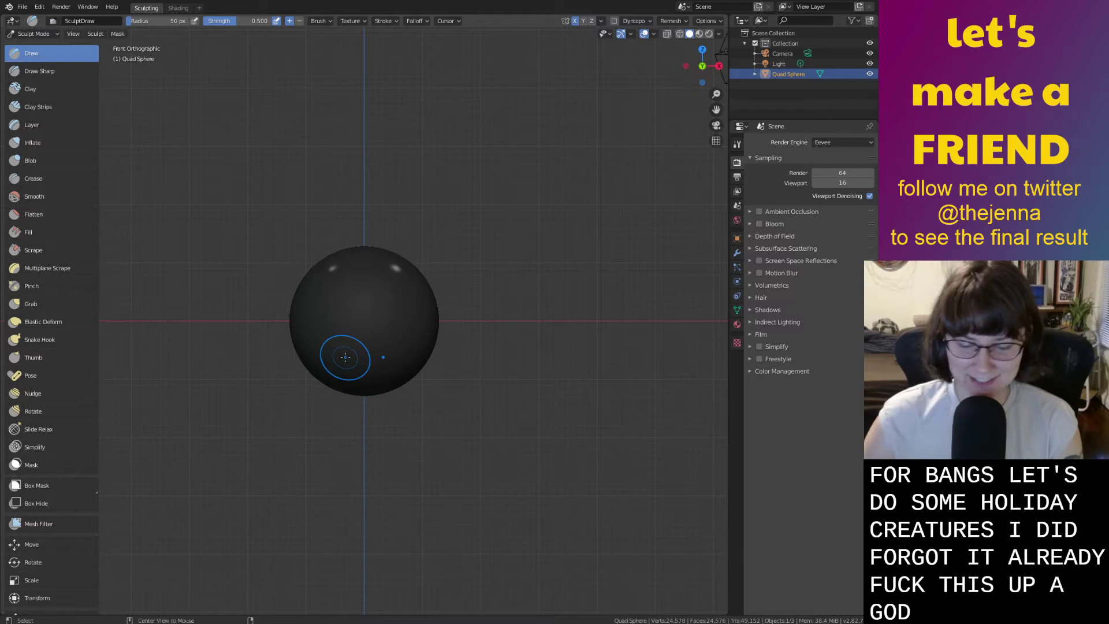
key("alt+m")
scroll(347, 358, "down", 2)
middle_click_drag(500, 347, 513, 382)
scroll(515, 347, "down", 4)
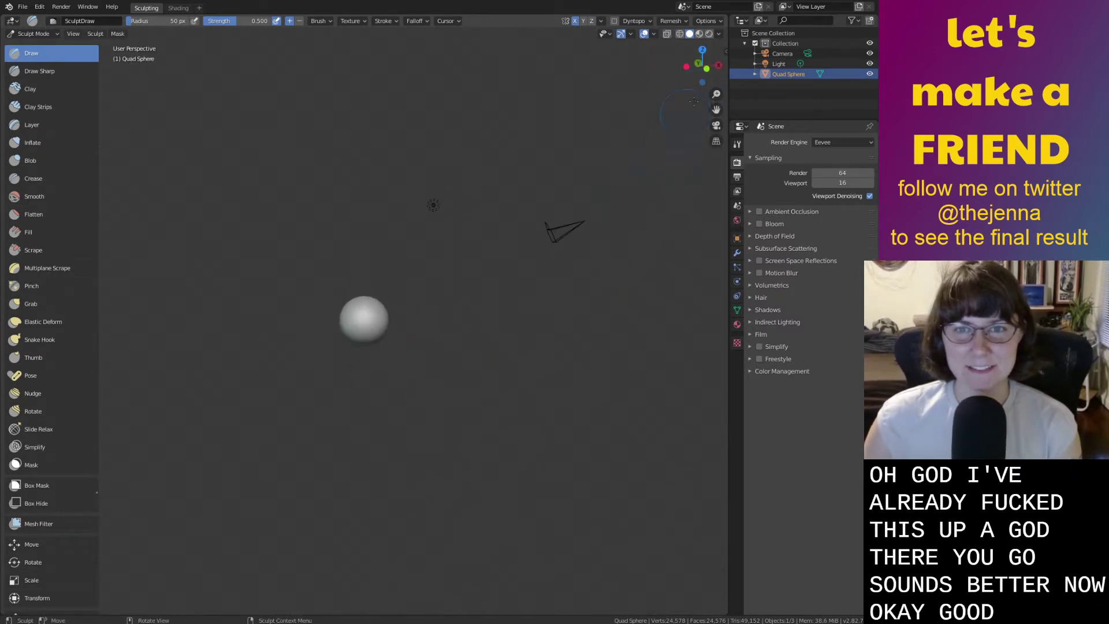
left_click(700, 73)
scroll(465, 346, "up", 3)
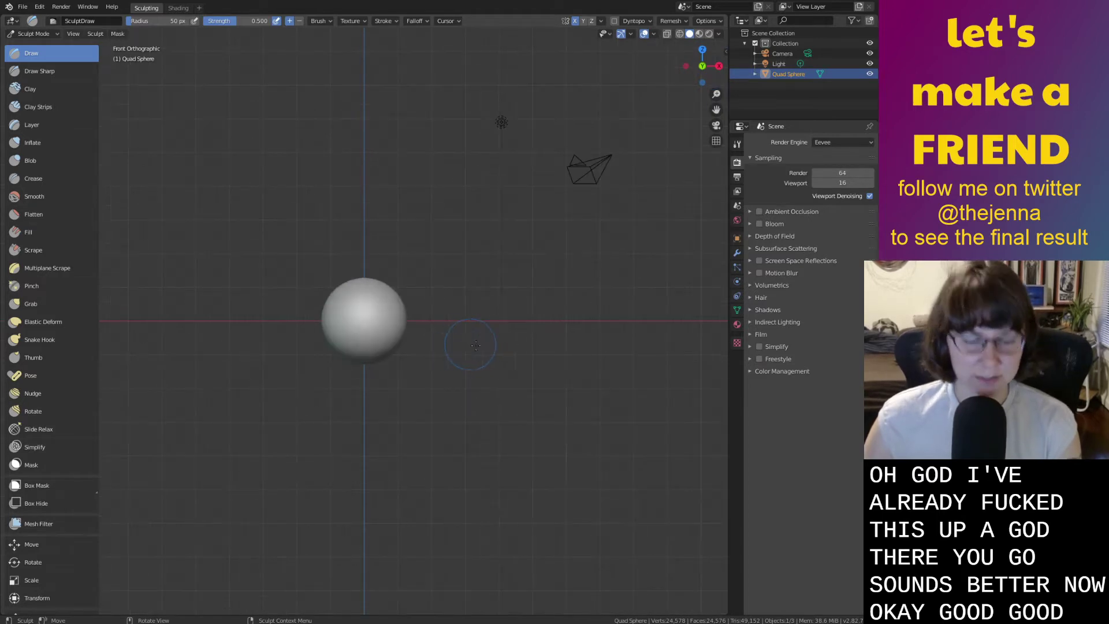
key("shift+a")
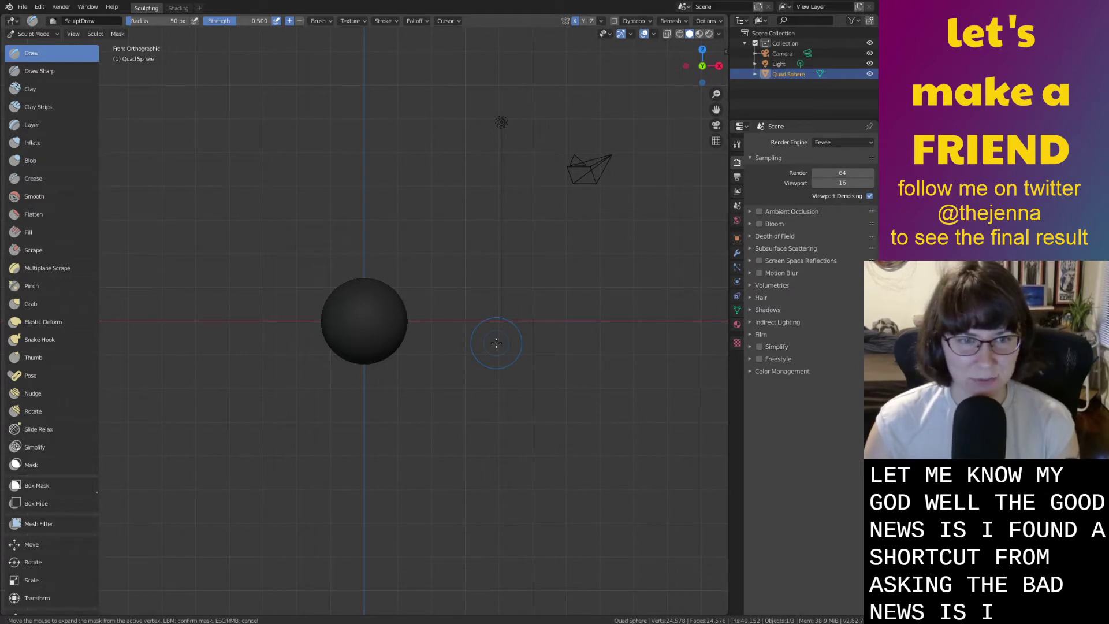
key("Escape")
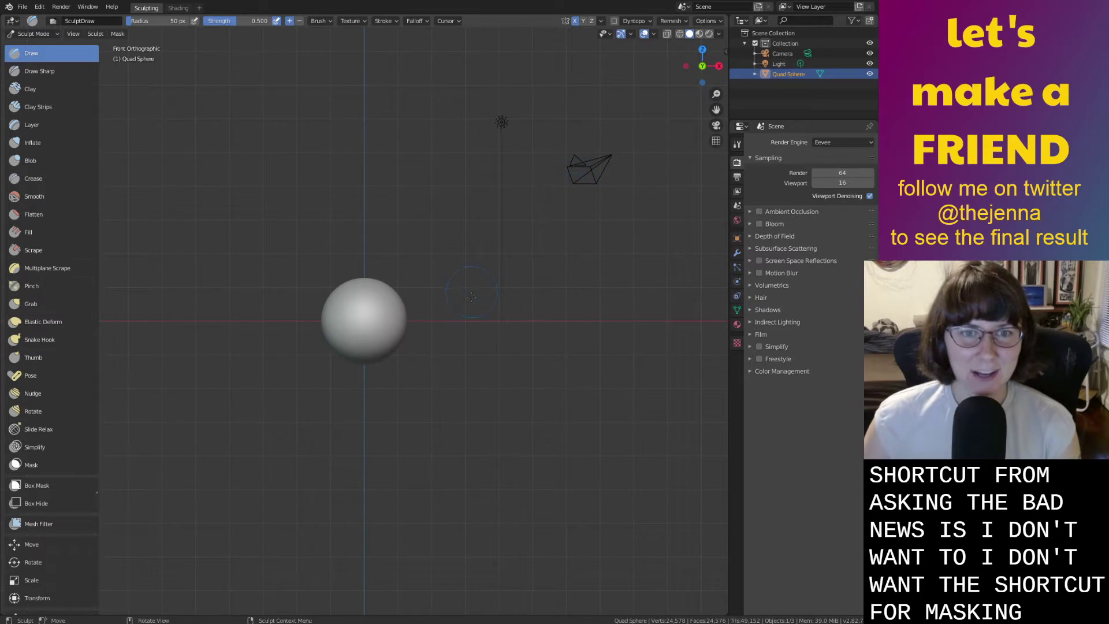
key("shift+a")
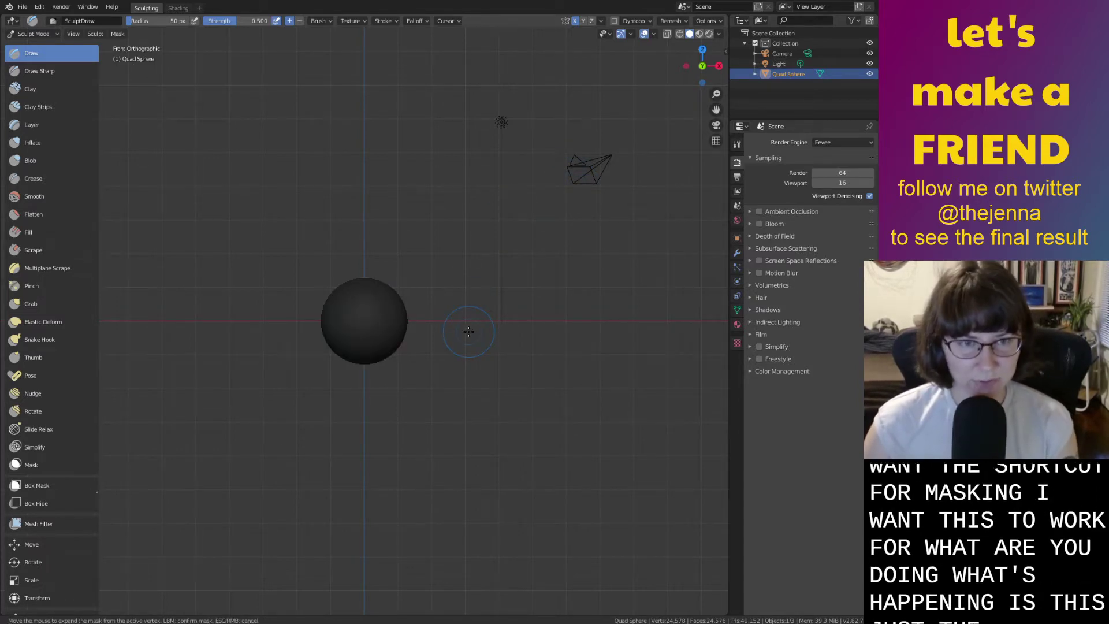
key("Escape")
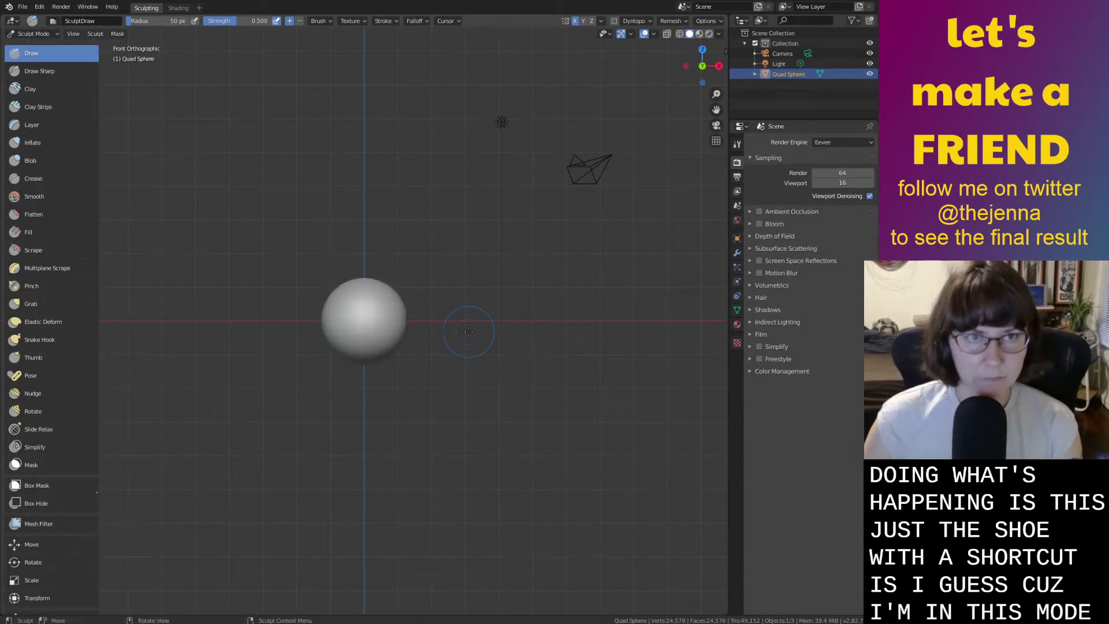
Add a General Layout workspace and view the sphere from the right side in orthographic view.
left_click(199, 8)
mouse_move(197, 26)
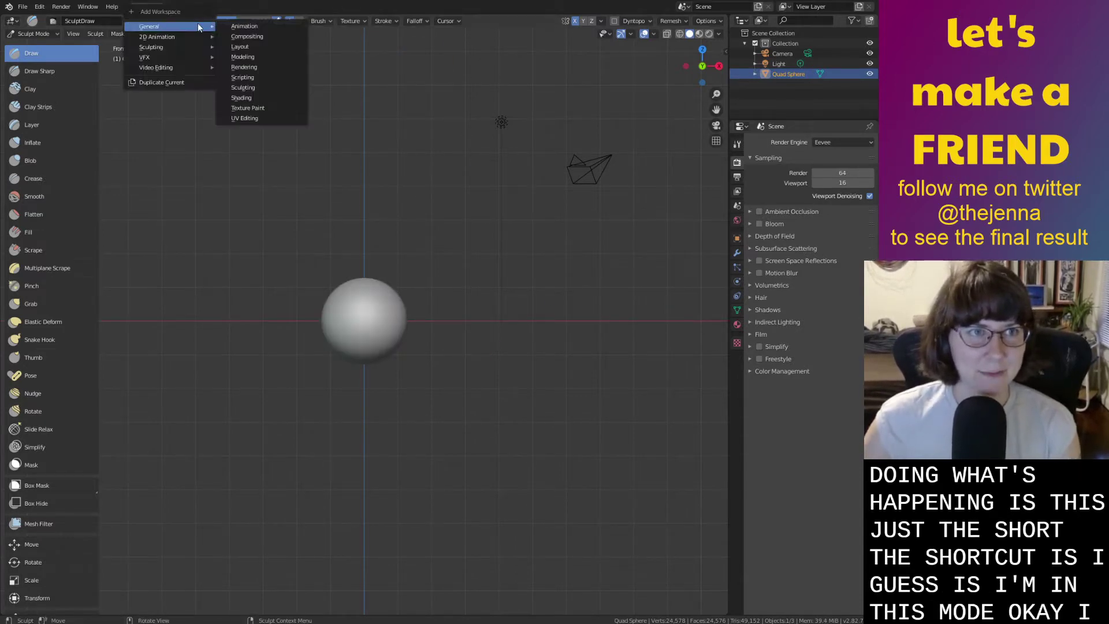
left_click(245, 46)
left_click(707, 72)
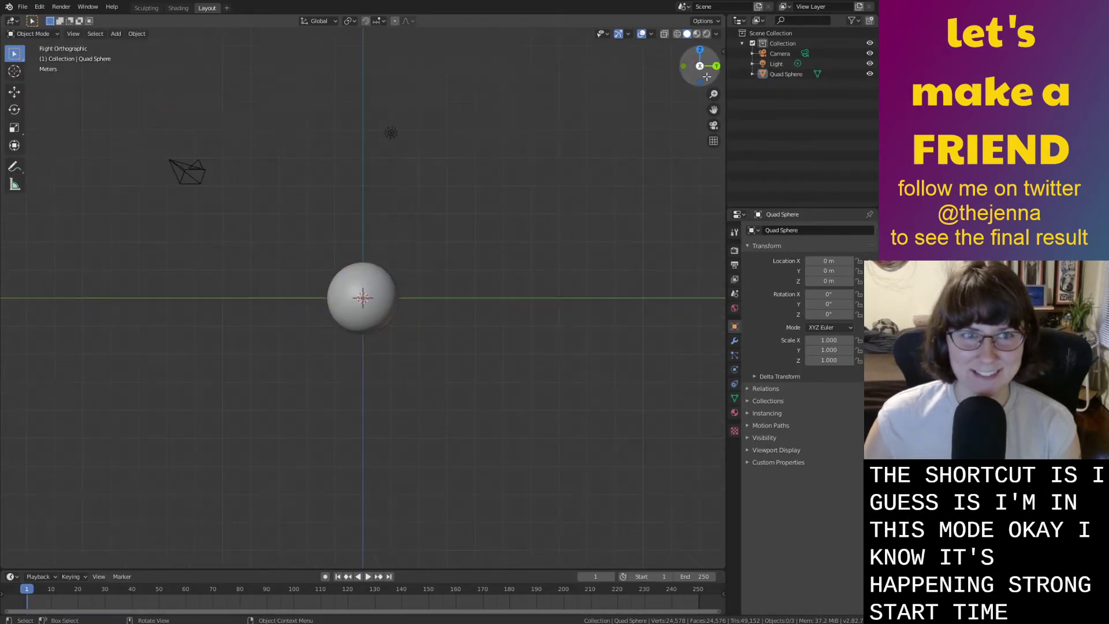
middle_click_drag(416, 223, 437, 230)
left_click(705, 67)
scroll(520, 294, "up", 3)
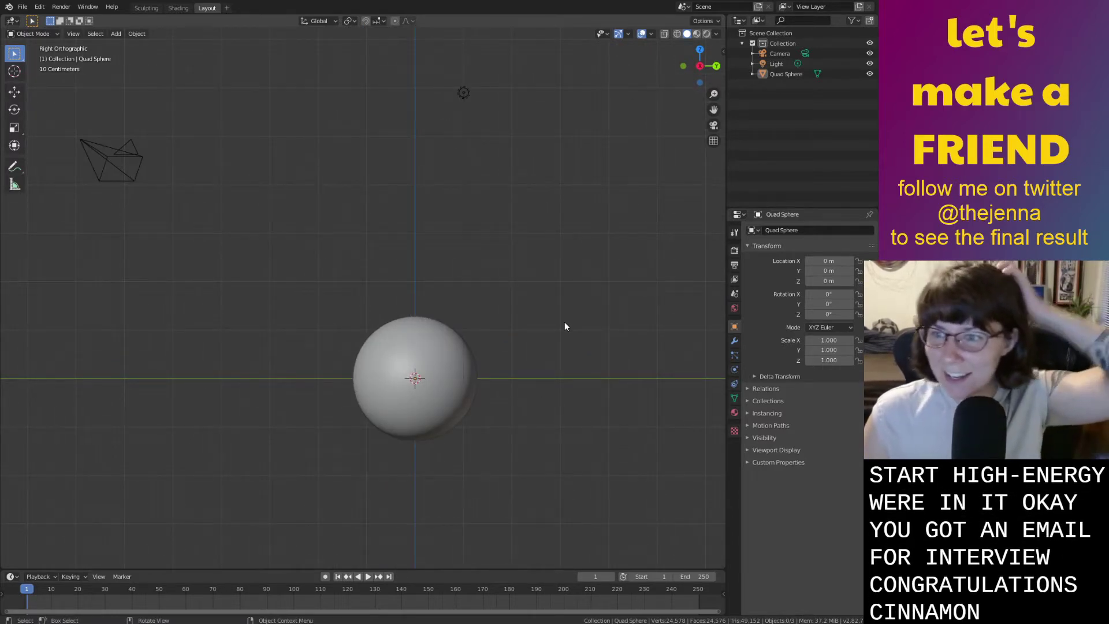
Add the character sheet picture to the scene as a reference image.
key("shift+a")
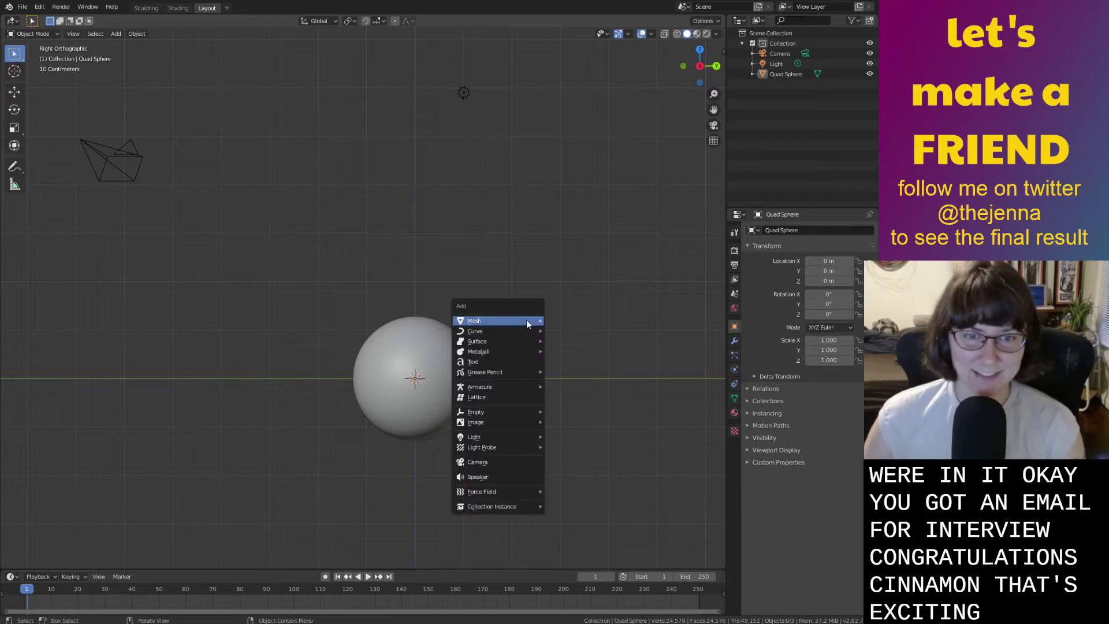
mouse_move(526, 320)
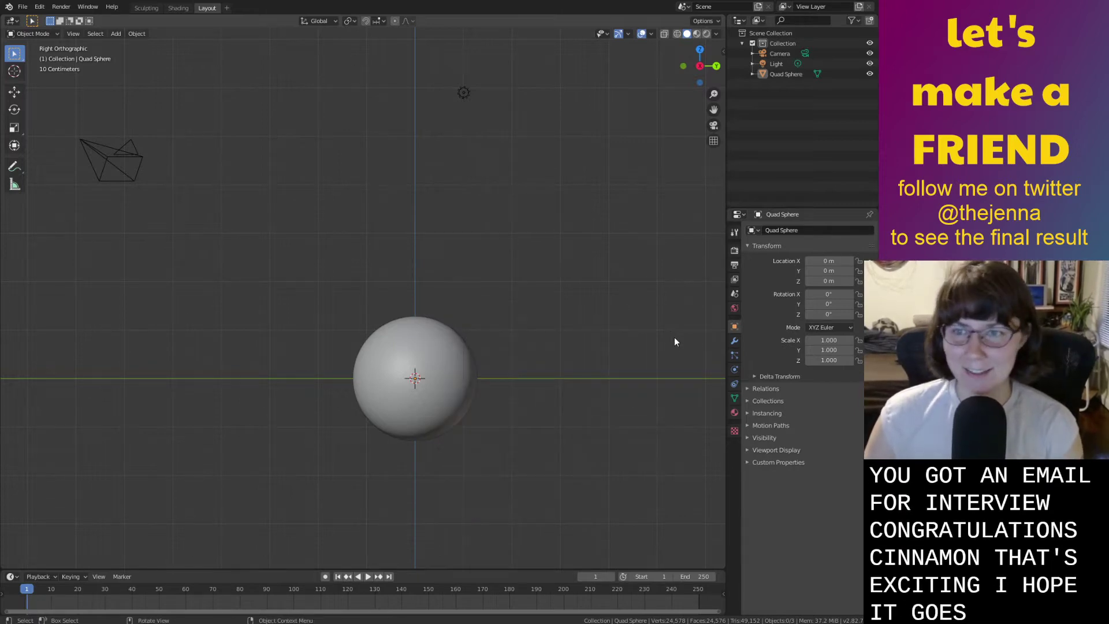
key("shift+a")
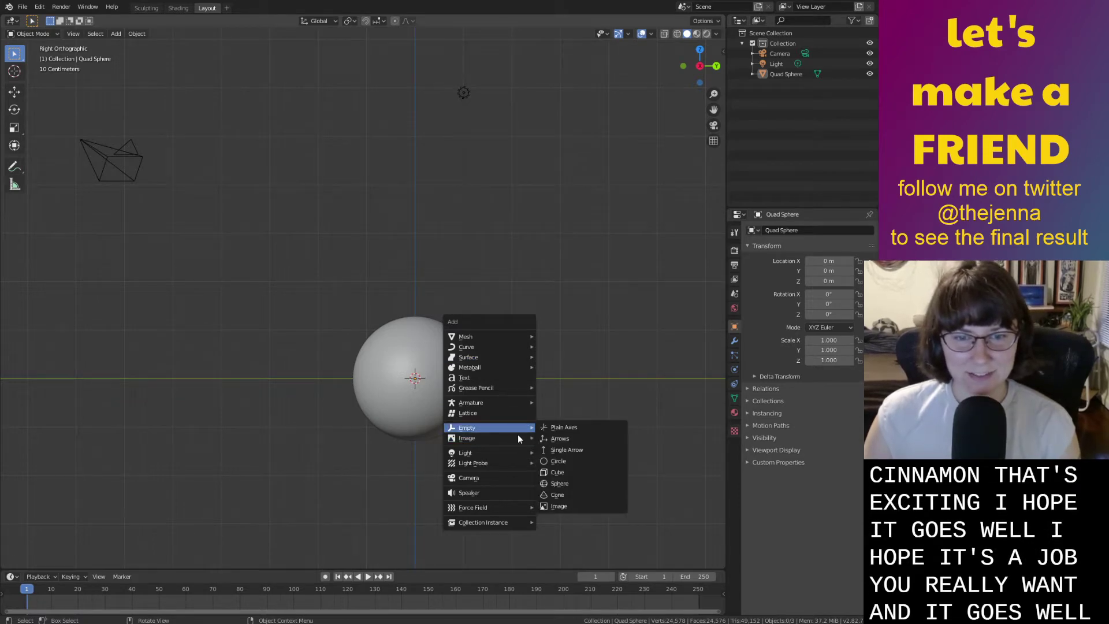
left_click(547, 434)
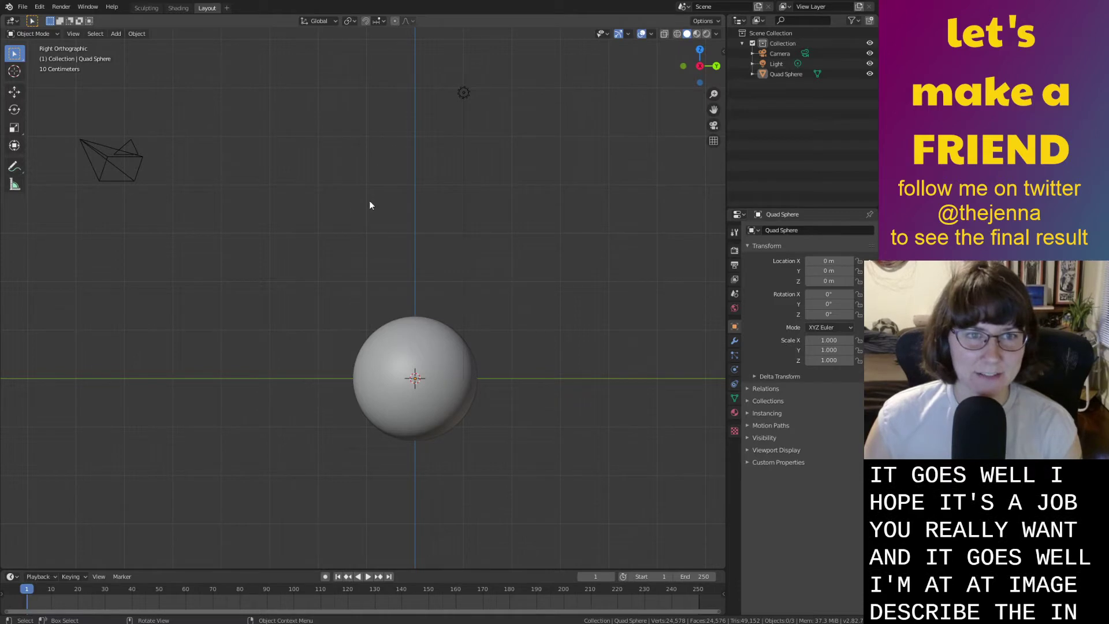
left_click(601, 529)
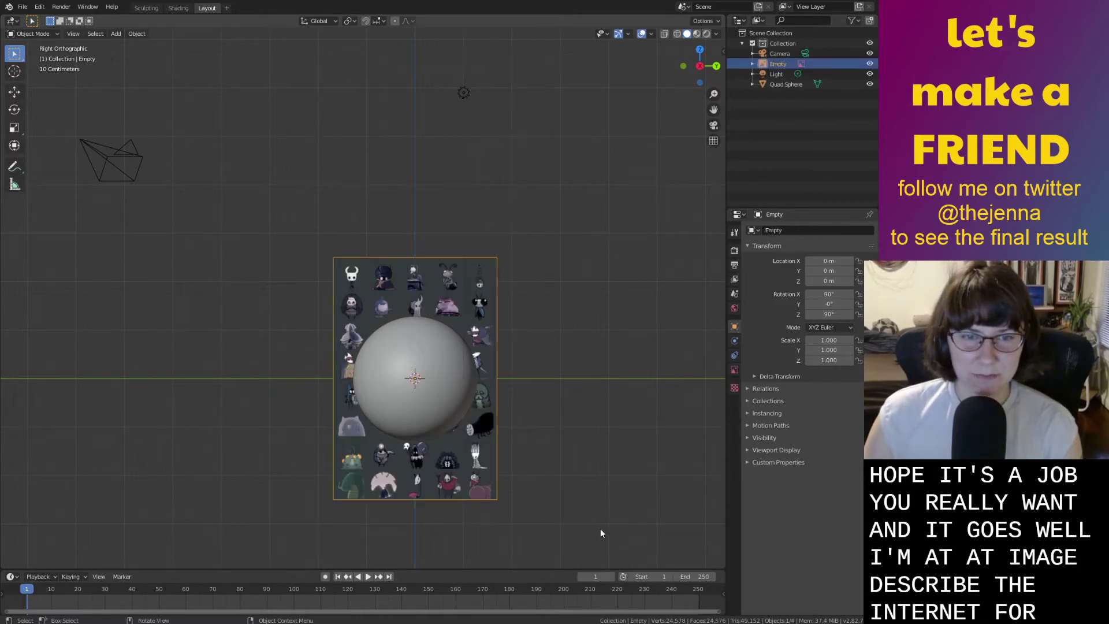
Raise the reference image along Z to about 2.5 m and scale it up to about 1.85.
key("g")
key("z")
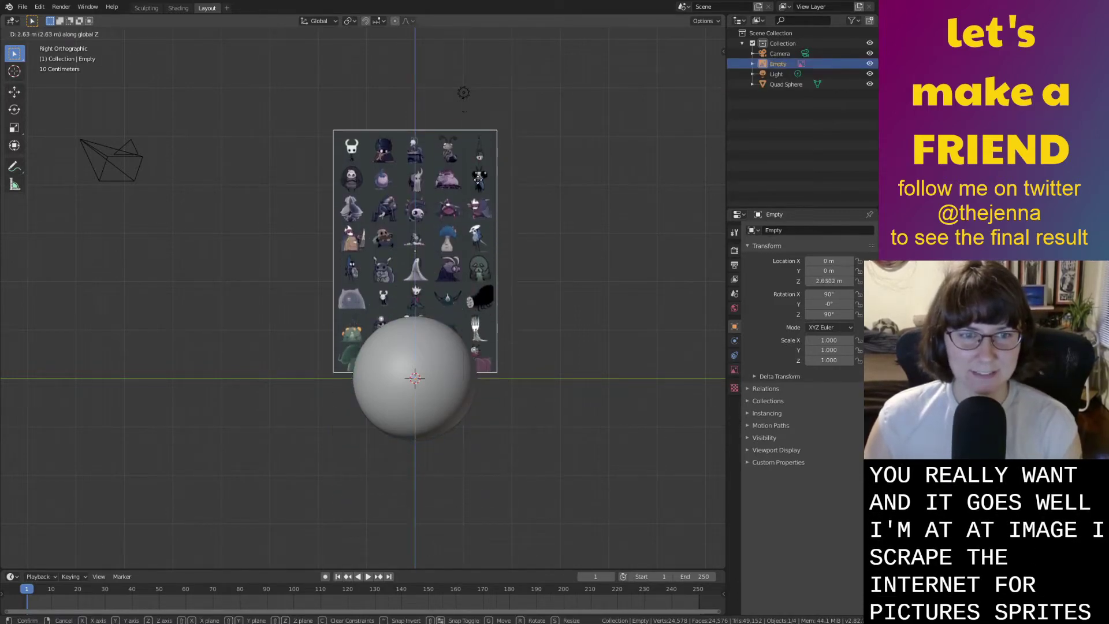
left_click(483, 191)
key("s")
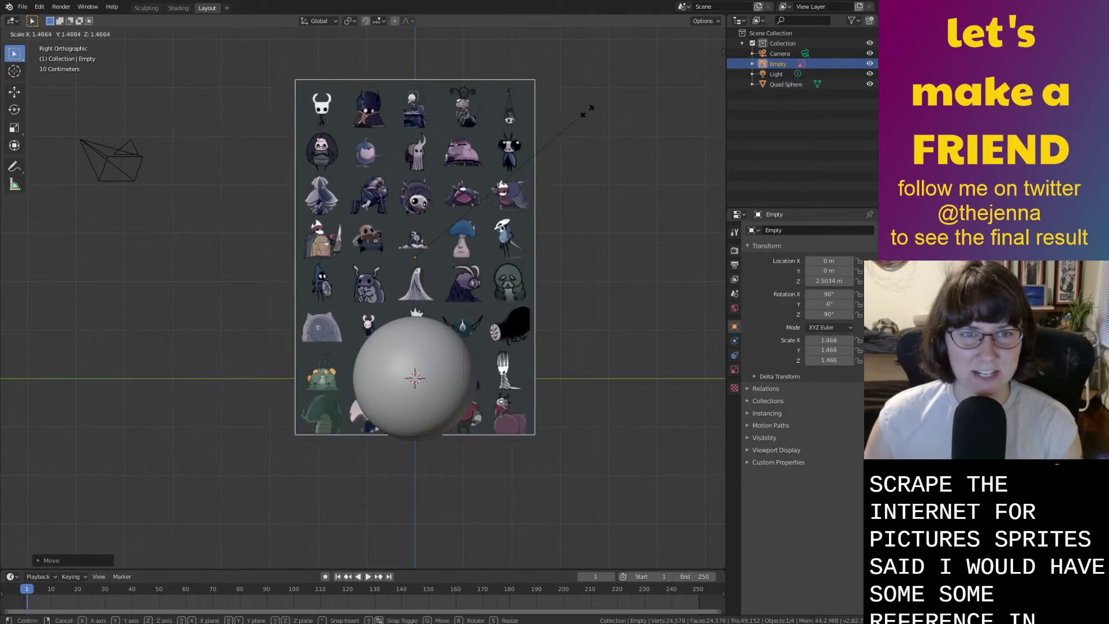
left_click(635, 85)
middle_click_drag(611, 129, 587, 178, "shift")
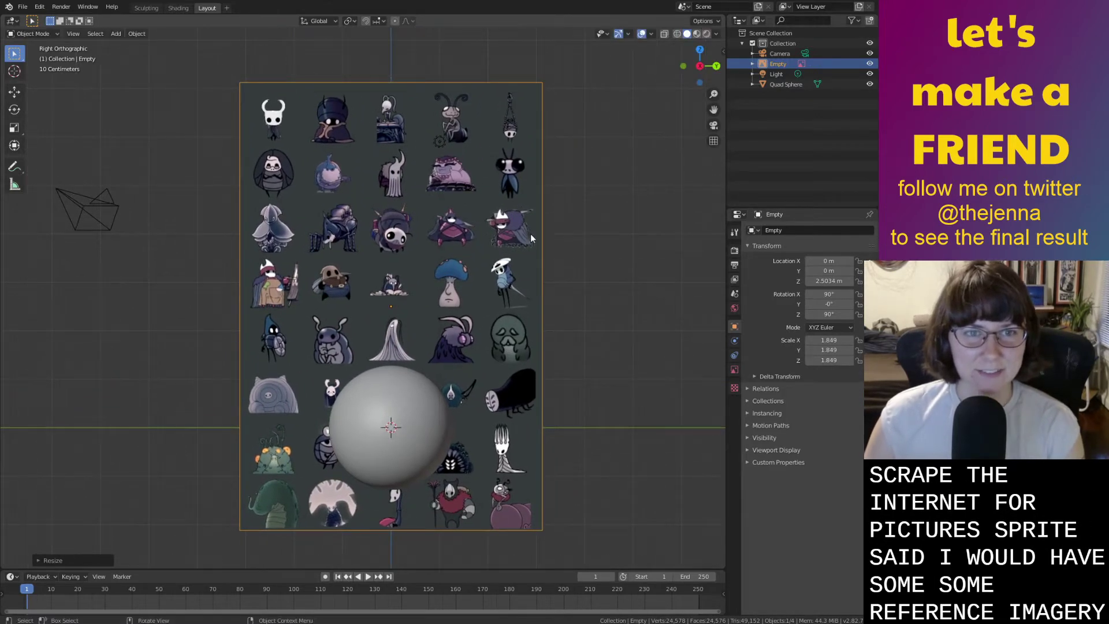
Raise the reference image along Z to about 4.67 m, with its lower edge at the ground line.
middle_click_drag(522, 238, 534, 314, "shift")
key("g")
key("z")
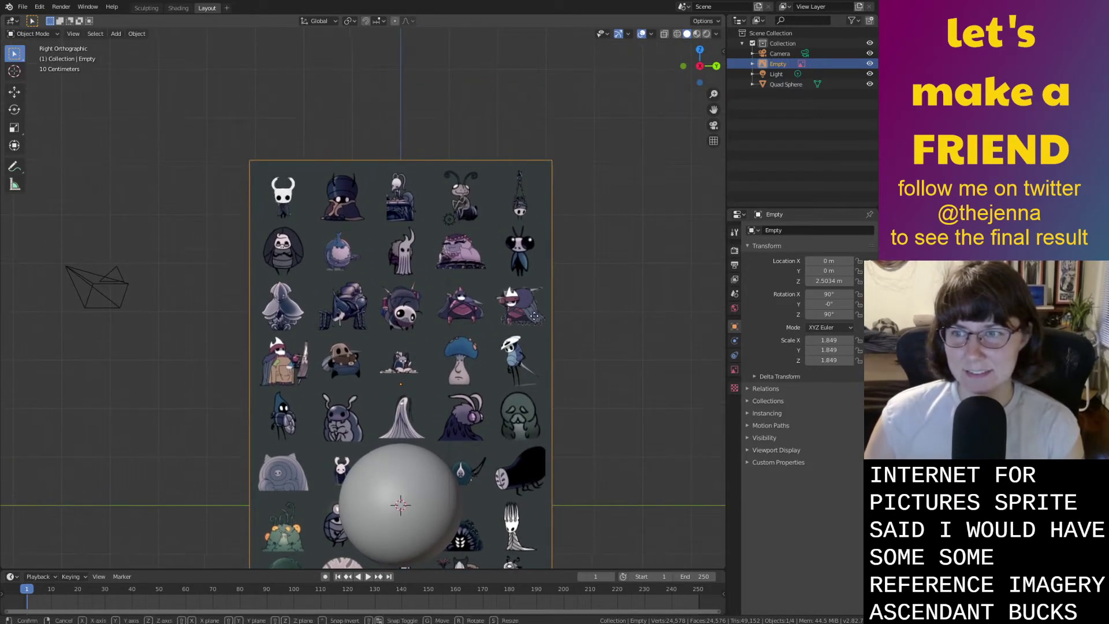
left_click(562, 209)
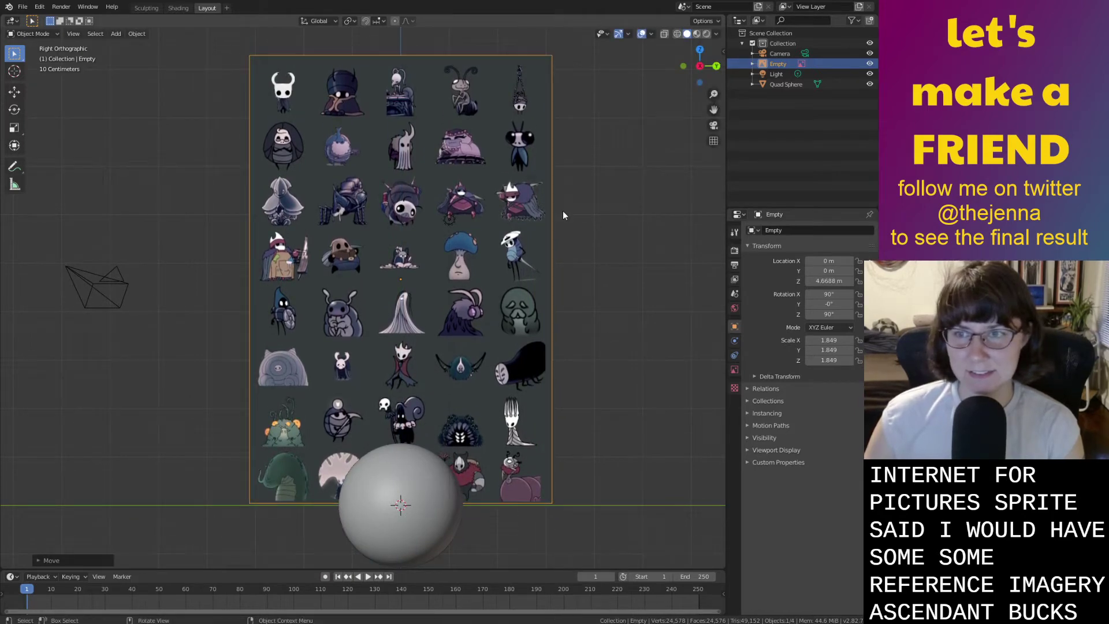
middle_click_drag(608, 203, 606, 224, "shift")
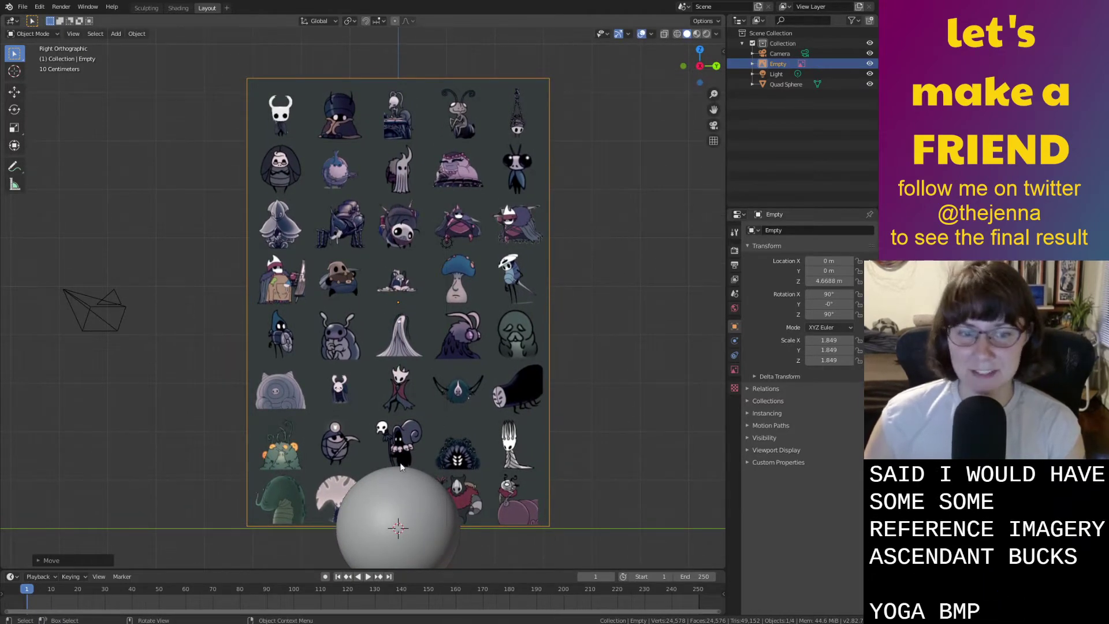
Move the sphere up along Z to about 1.29 m to rest on the ground line, and deselect it.
left_click(414, 510)
key("g")
key("z")
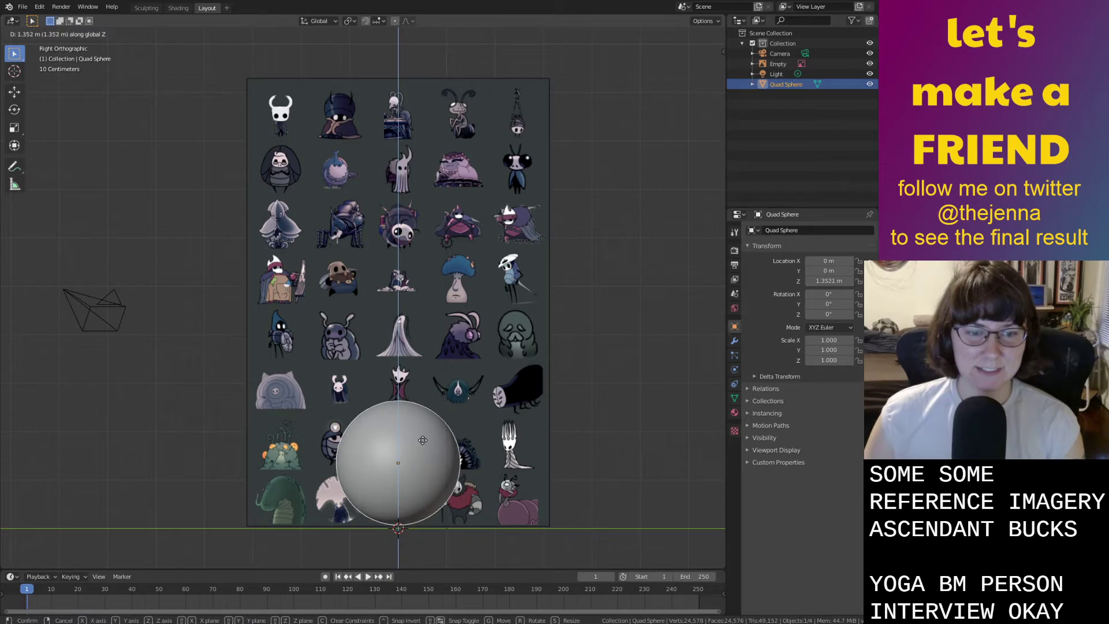
left_click(423, 448)
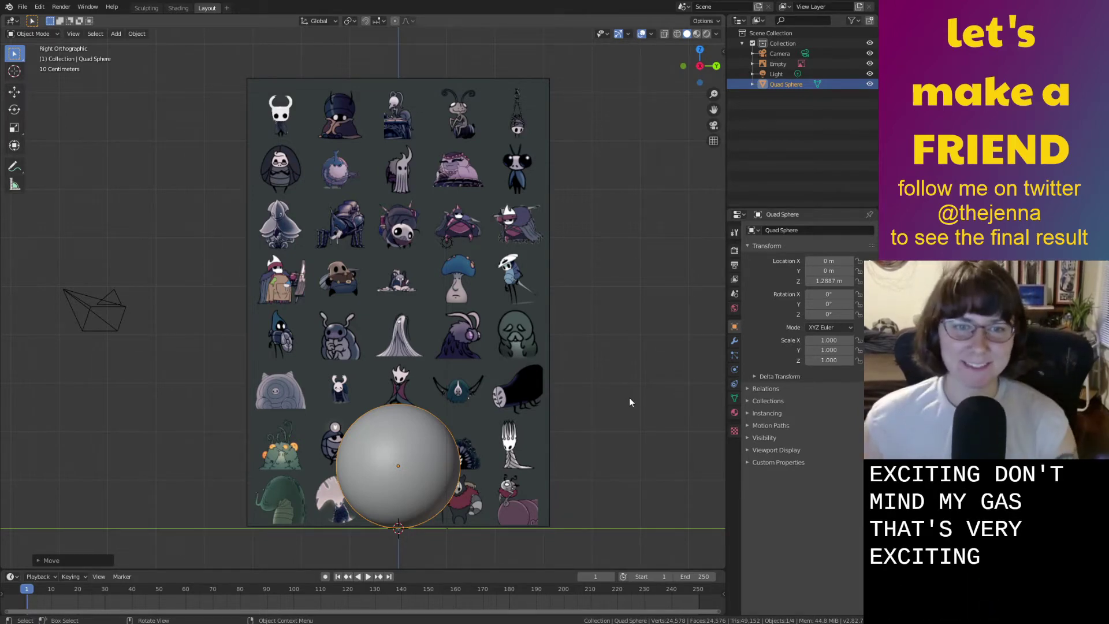
scroll(620, 397, "up", 2)
left_click(652, 391)
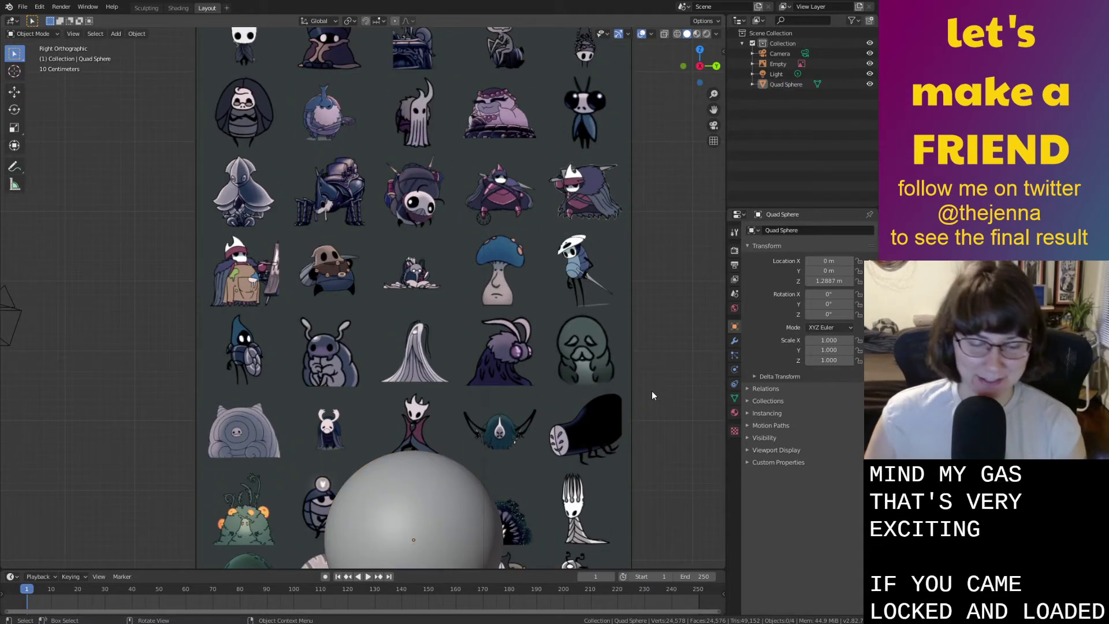
Save the monster36.blend file.
key("ctrl+s")
scroll(652, 396, "down", 3)
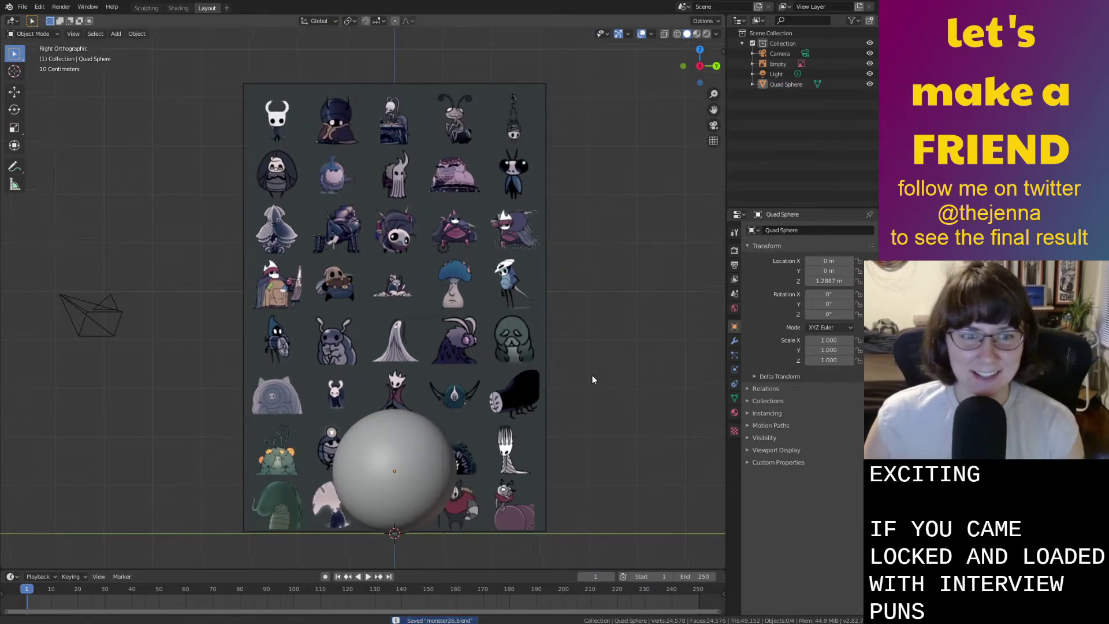
scroll(651, 459, "up", 2)
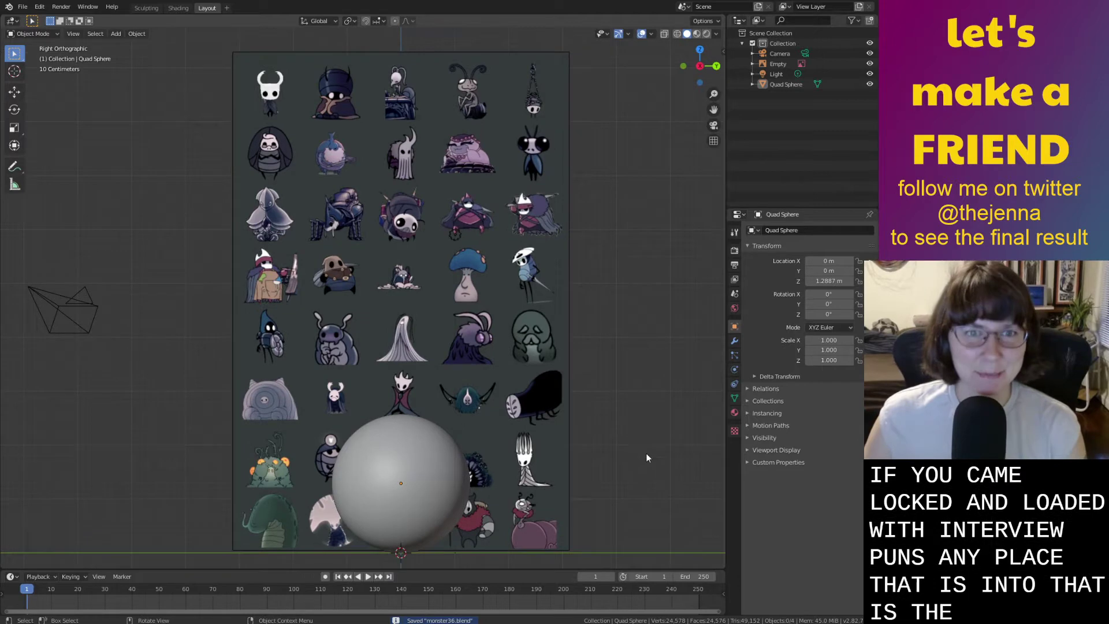
scroll(640, 436, "down", 1)
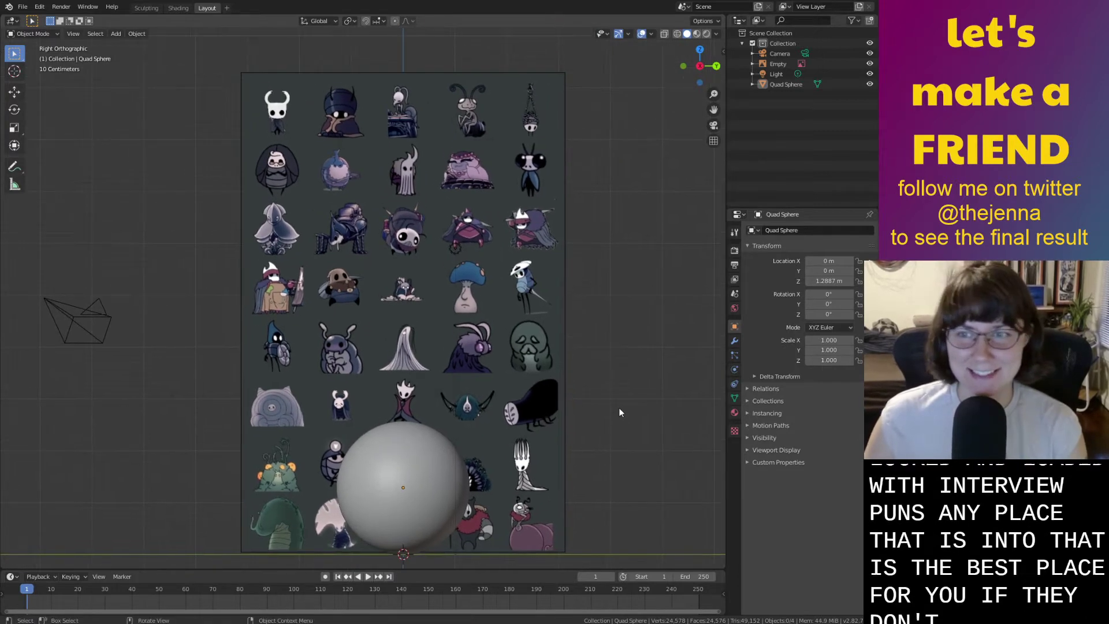
key("ctrl+s")
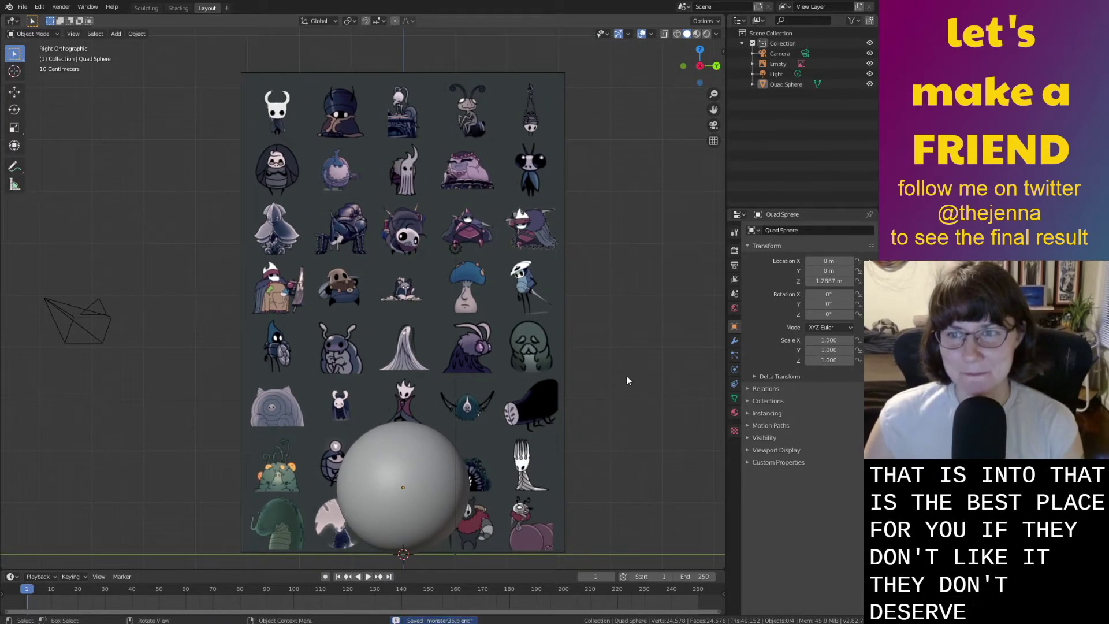
Inspect the sphere and reference image from the front in the Sculpting workspace.
left_click(142, 8)
middle_click_drag(463, 206, 451, 185)
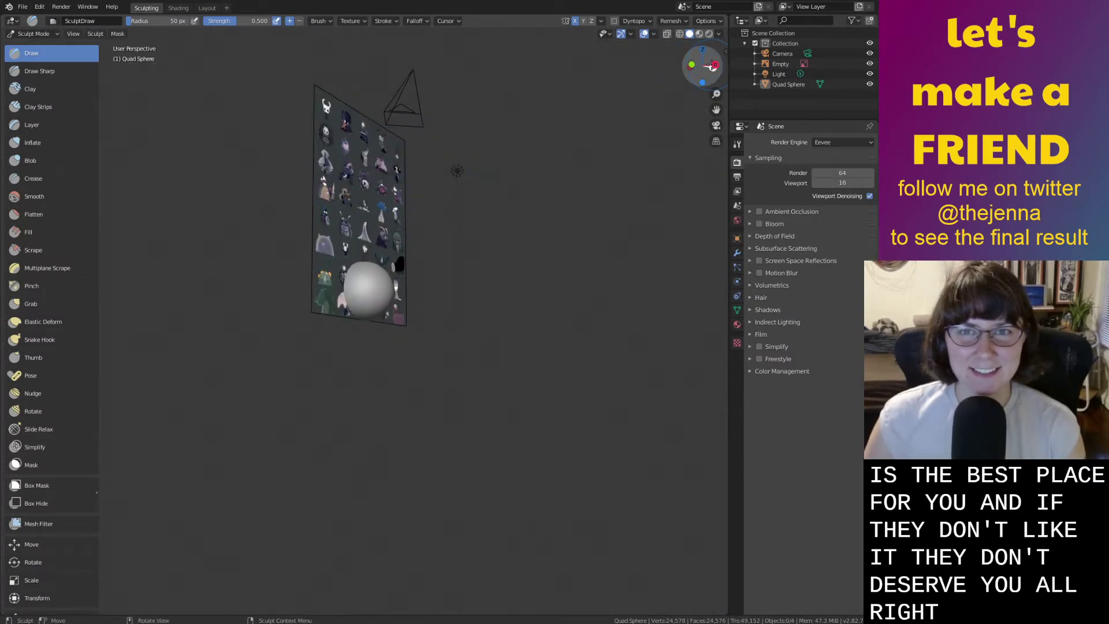
left_click(692, 63)
middle_click_drag(455, 221, 472, 293, "shift")
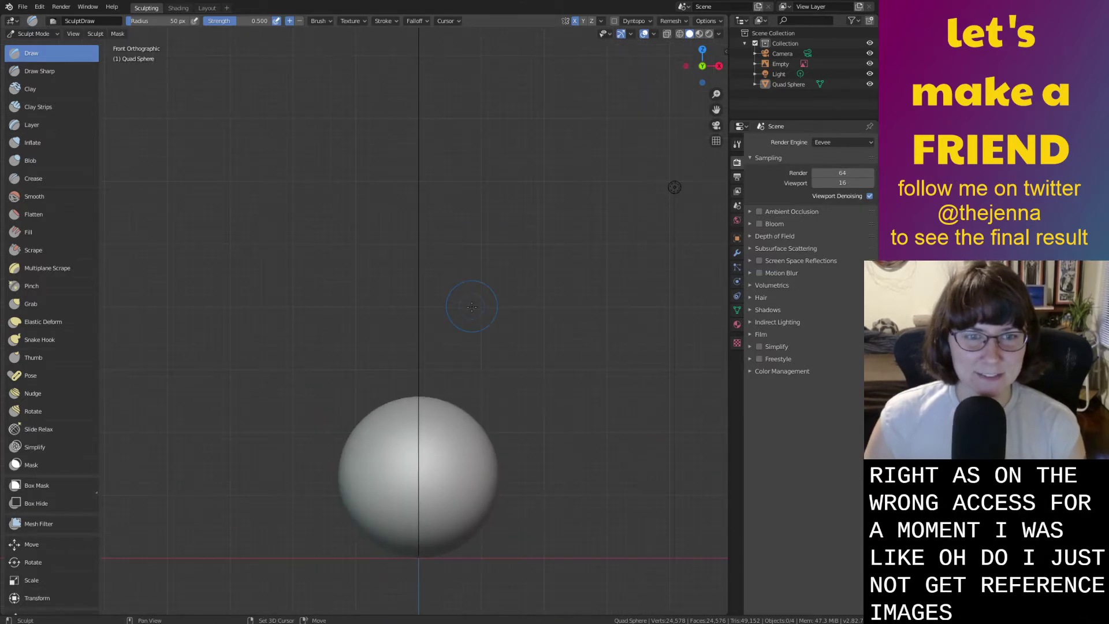
middle_click_drag(528, 314, 437, 334)
In the Layout workspace, move the reference image back along X by about 6.1 m so it stands behind the sphere.
left_click(206, 8)
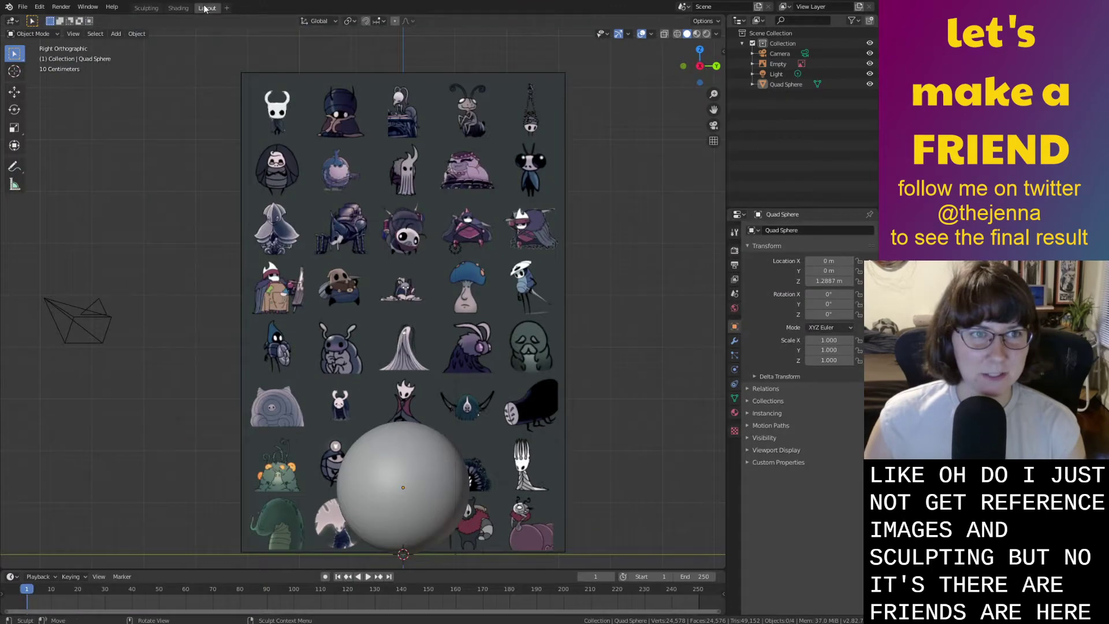
left_click(362, 249)
middle_click_drag(361, 249, 458, 259)
scroll(459, 263, "down", 2)
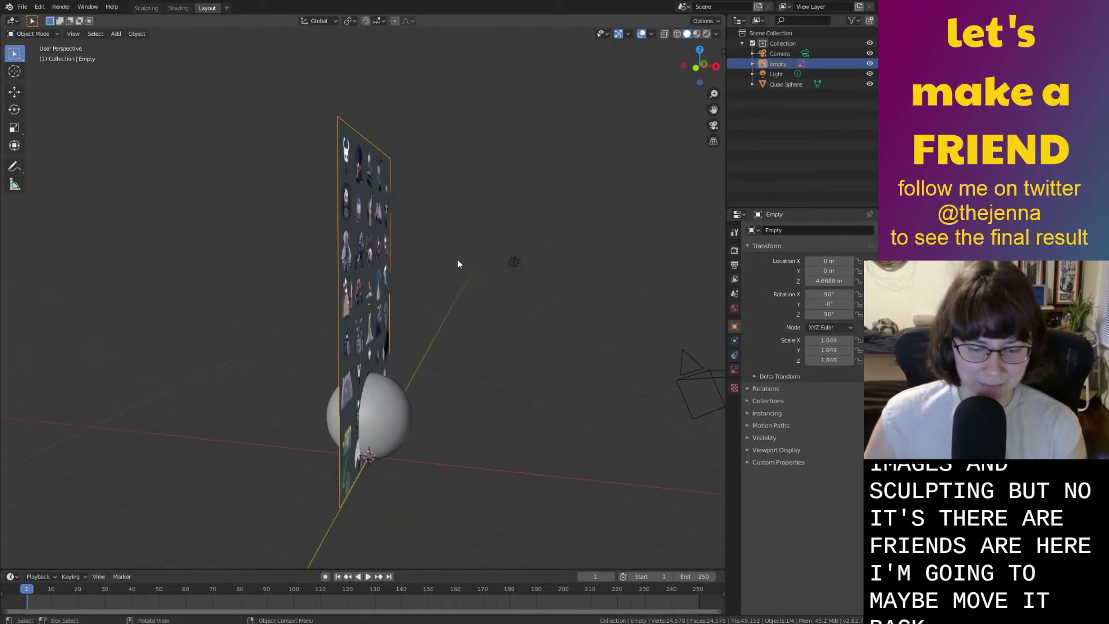
key("g")
key("x")
left_click(268, 272)
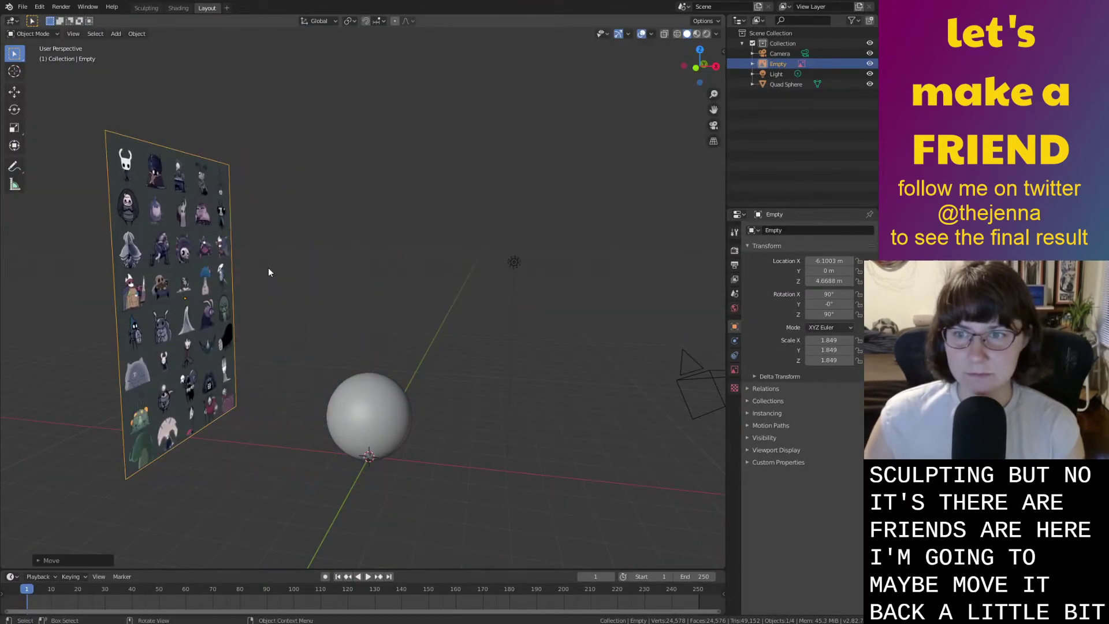
Examine the rows of characters on the reference image up close in the Sculpting workspace.
left_click(144, 9)
middle_click_drag(409, 463, 371, 459)
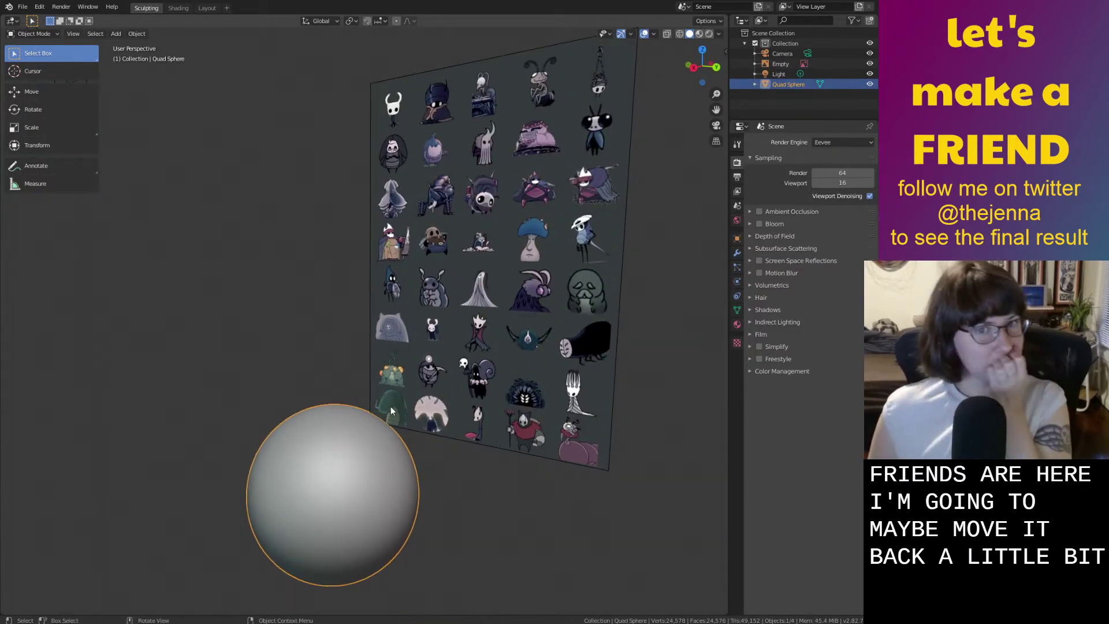
middle_click_drag(408, 346, 535, 441)
scroll(535, 441, "up", 3)
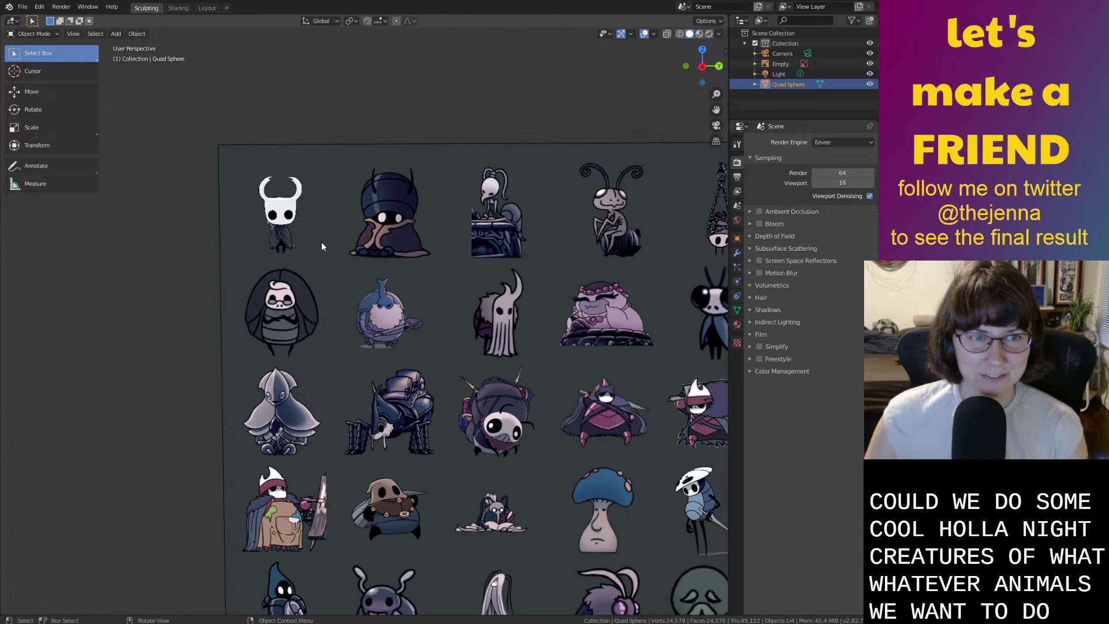
left_click(280, 222)
mouse_move(281, 222)
middle_mouse_down("shift")
mouse_move(240, 230)
mouse_move(265, 228)
middle_mouse_up("shift")
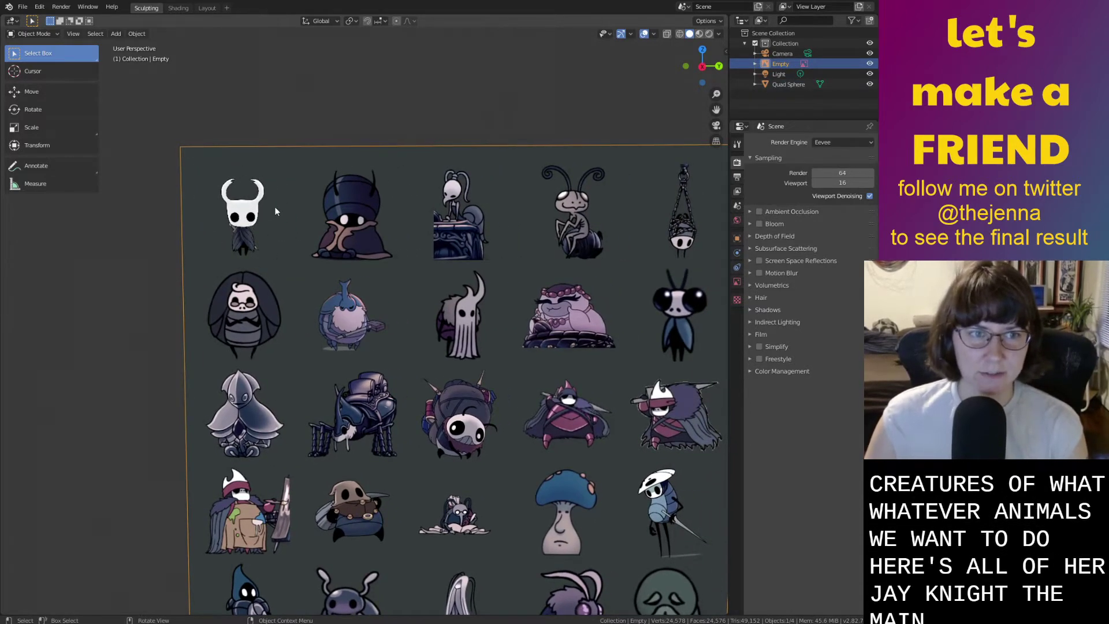
middle_click_drag(395, 395, 291, 277, "shift")
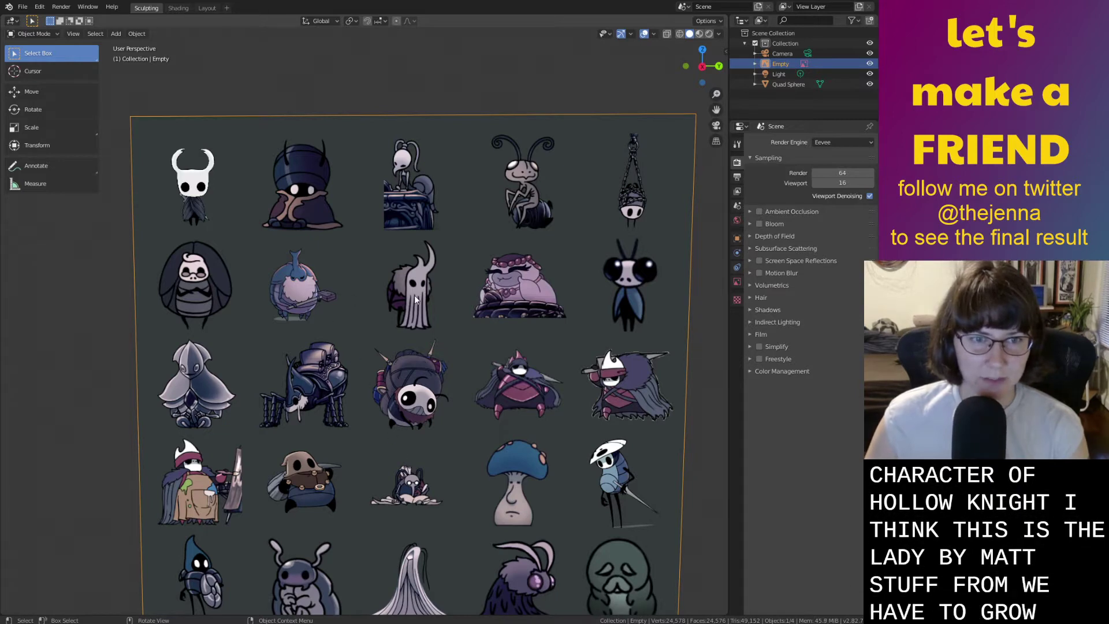
middle_click_drag(531, 244, 540, 143, "shift")
scroll(553, 318, "down", 2, "shift")
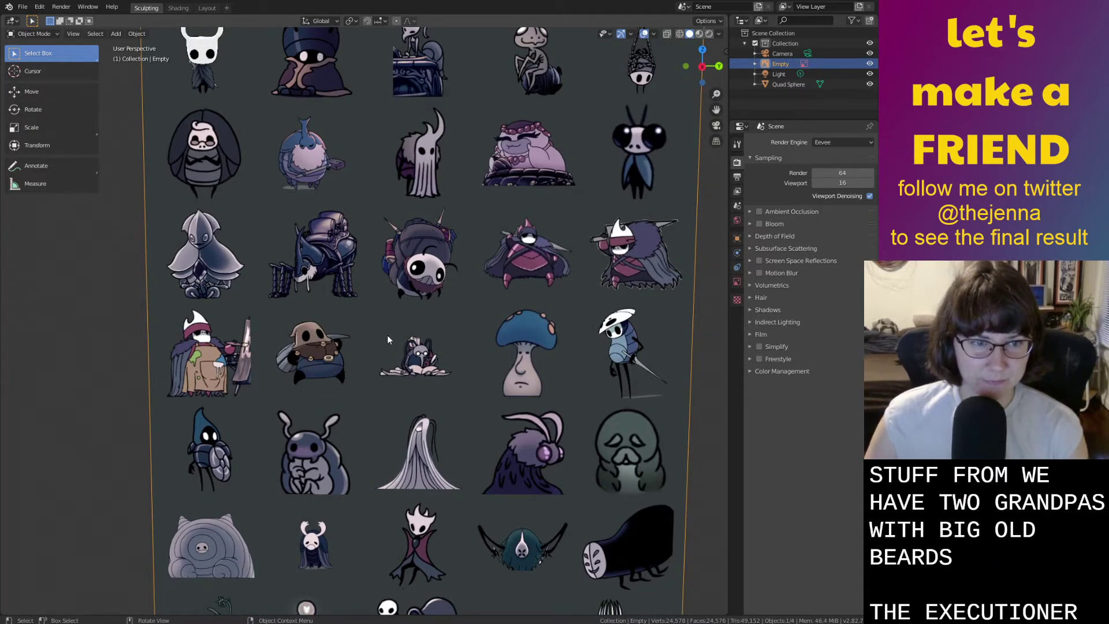
scroll(526, 494, "down", 2)
scroll(545, 262, "down", 5, "shift")
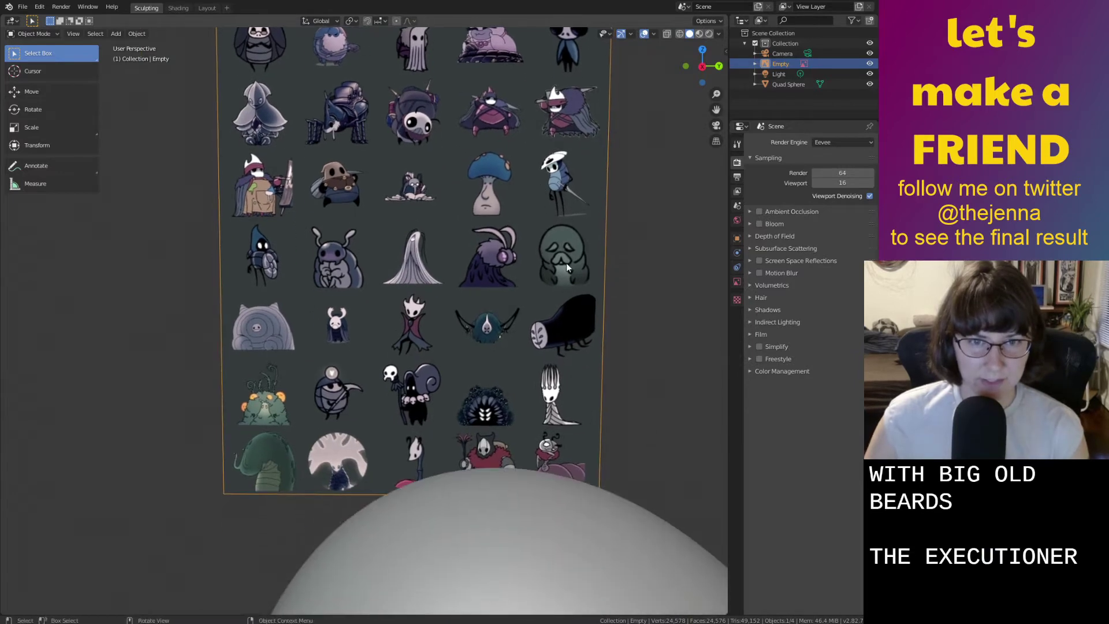
scroll(674, 251, "up", 2)
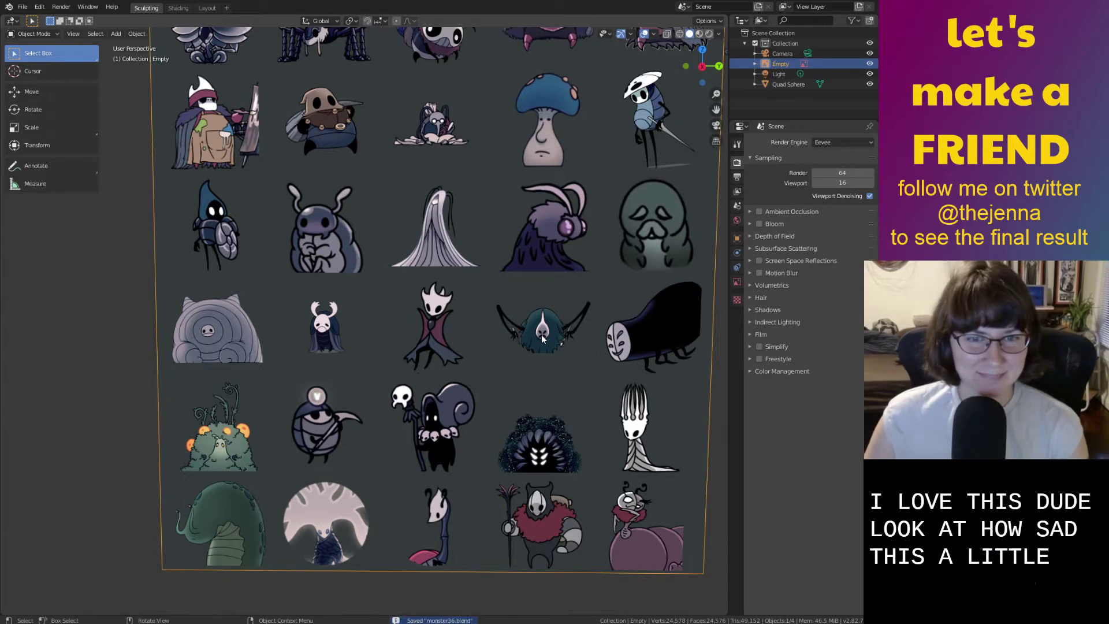
scroll(542, 338, "down", 2)
scroll(542, 338, "down", 2, "shift")
scroll(518, 335, "down", 2)
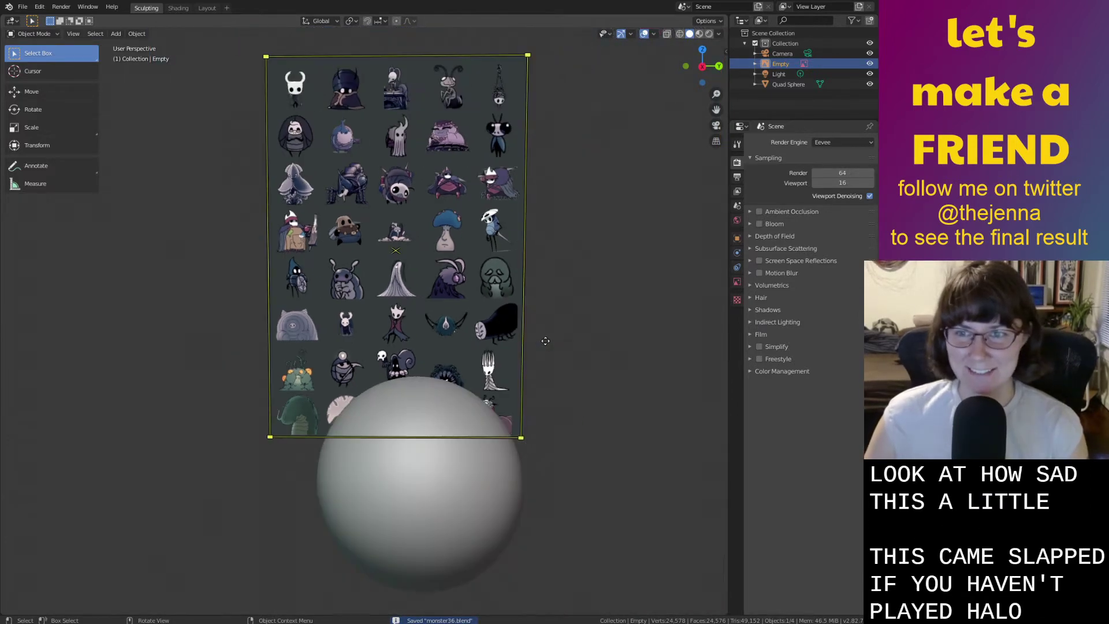
middle_click_drag(518, 336, 504, 360)
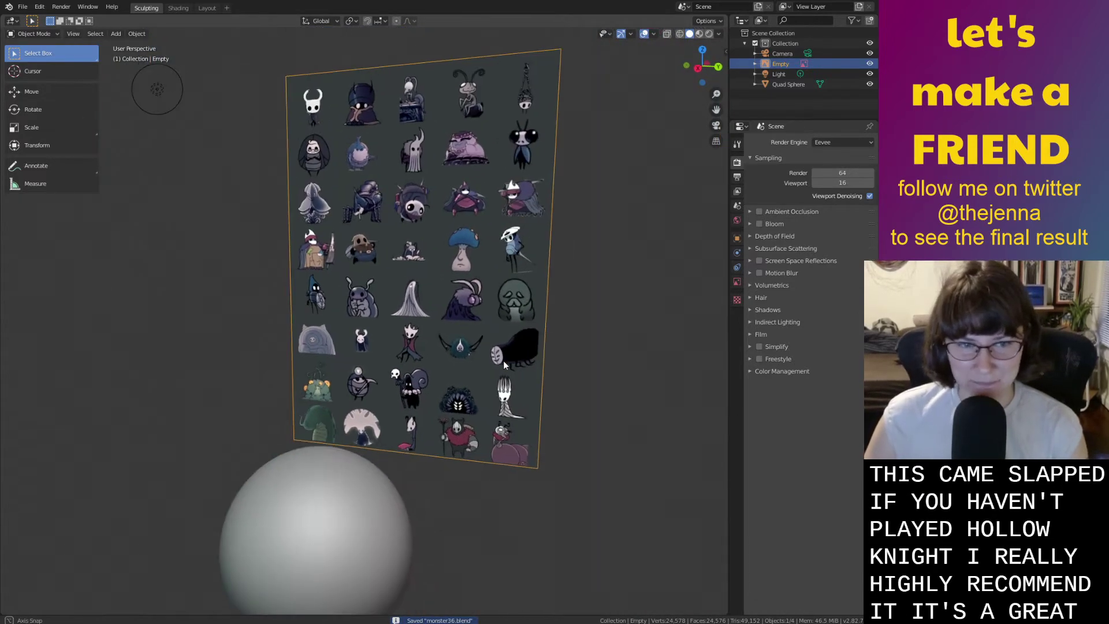
scroll(470, 454, "up", 3)
scroll(468, 462, "up", 2)
middle_click_drag(472, 466, 501, 297)
Select the quad sphere and save the monster36.blend file.
key("ctrl+s")
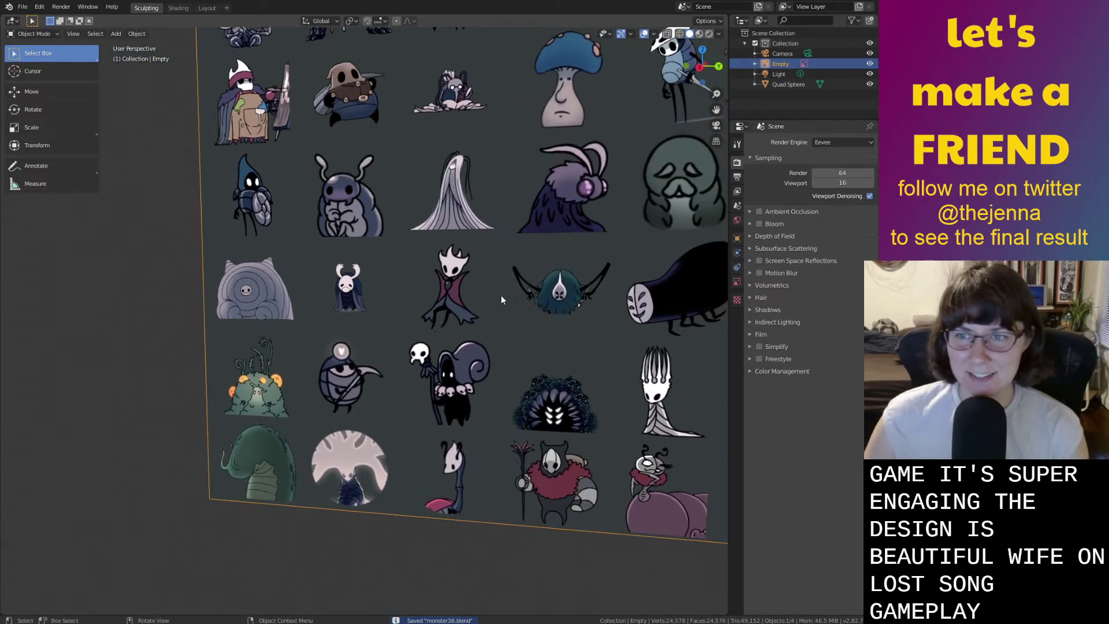
scroll(501, 297, "down", 3)
scroll(501, 298, "down", 3)
left_click(397, 407)
scroll(387, 421, "up", 2)
scroll(393, 417, "down", 2)
mouse_move(393, 418)
middle_mouse_down()
mouse_move(424, 393)
mouse_move(413, 411)
middle_mouse_up()
key("ctrl+s")
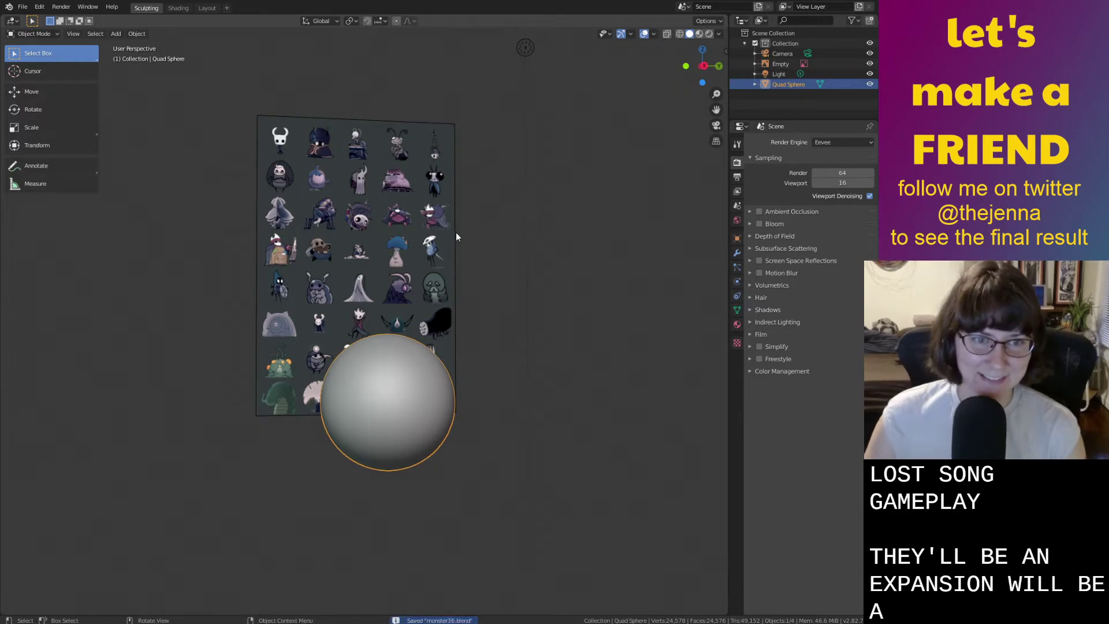
Compare the character designs across the whole reference image to choose a creature to sculpt.
scroll(455, 228, "up", 6)
middle_click_drag(484, 231, 498, 465, "shift")
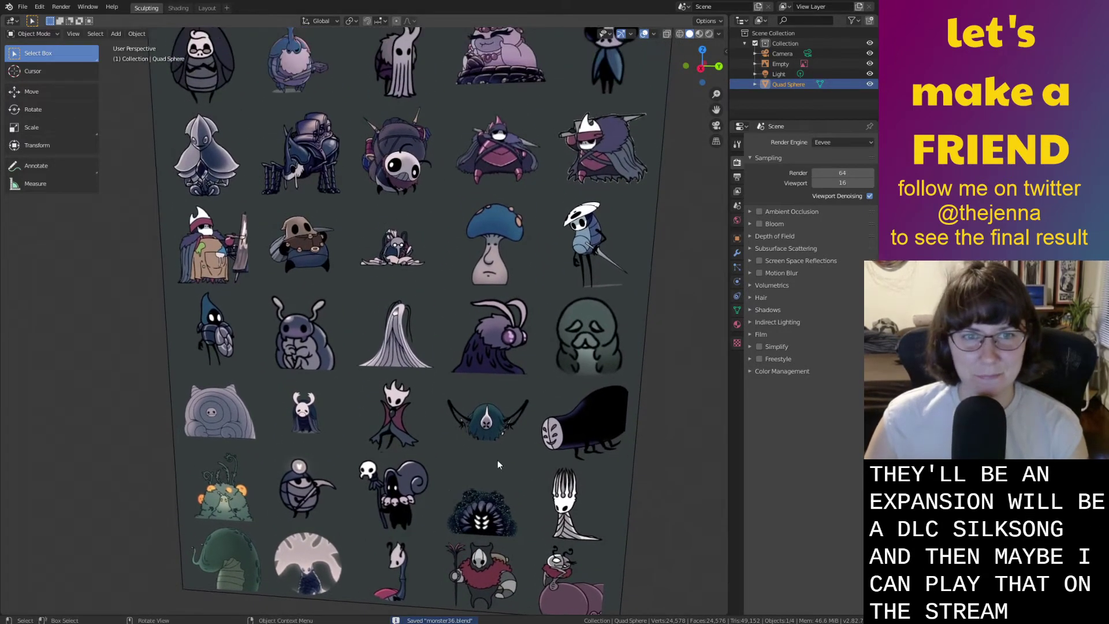
left_click(505, 284)
scroll(474, 261, "down", 2)
middle_click_drag(474, 261, 487, 356, "shift")
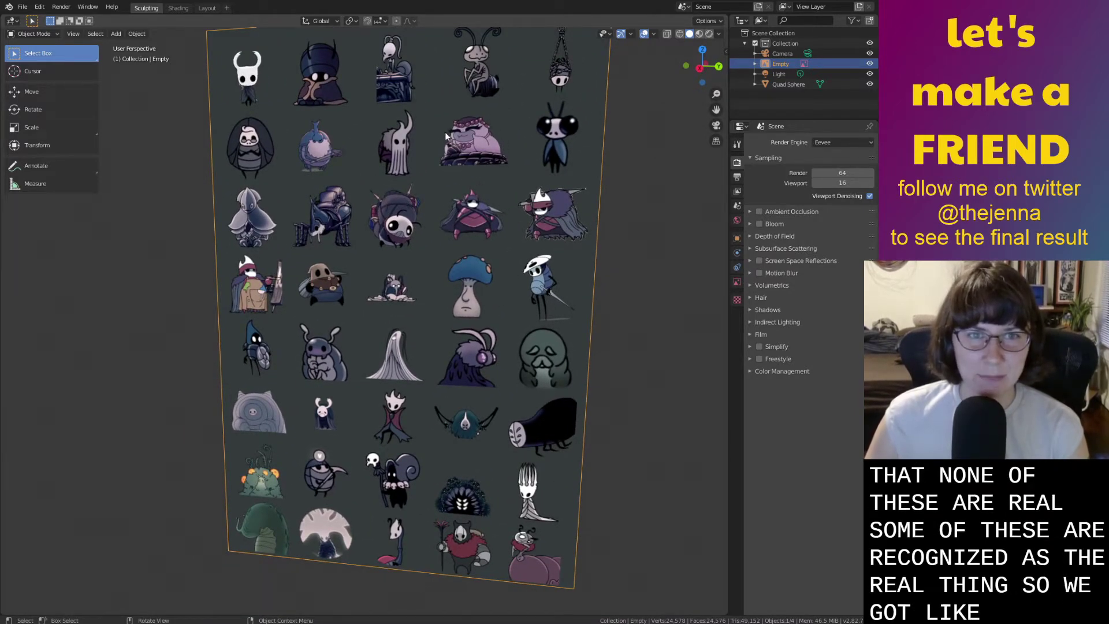
middle_click_drag(347, 264, 362, 275)
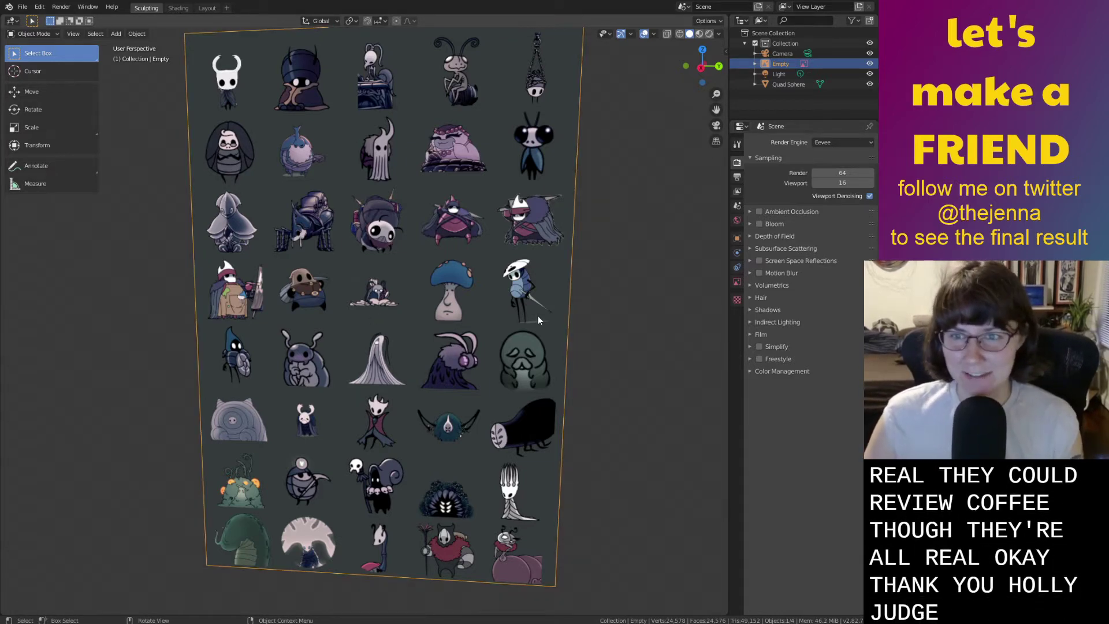
scroll(539, 317, "down", 4)
middle_click_drag(506, 413, 516, 399)
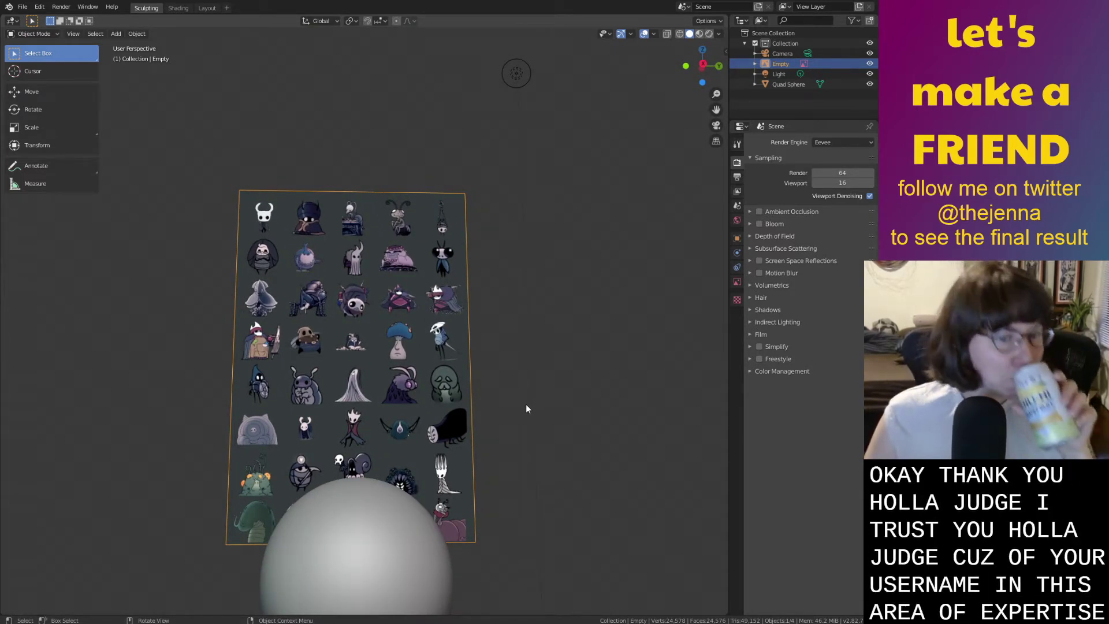
scroll(523, 422, "down", 3)
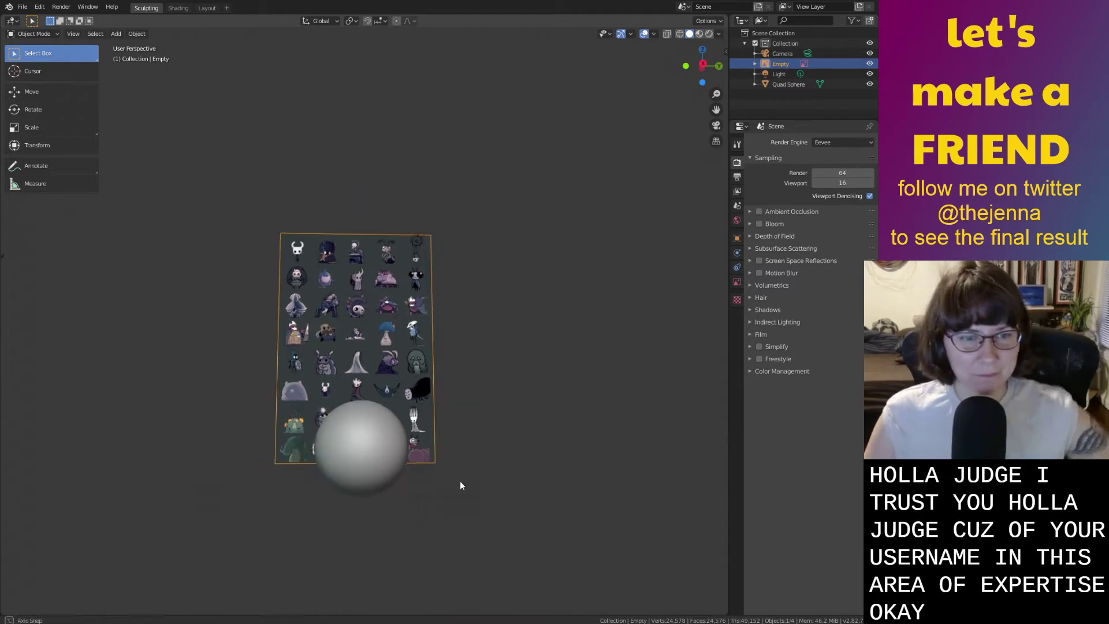
Raise the quad sphere along Z to around the middle of the reference image's height.
left_click(363, 467)
key("g")
key("z")
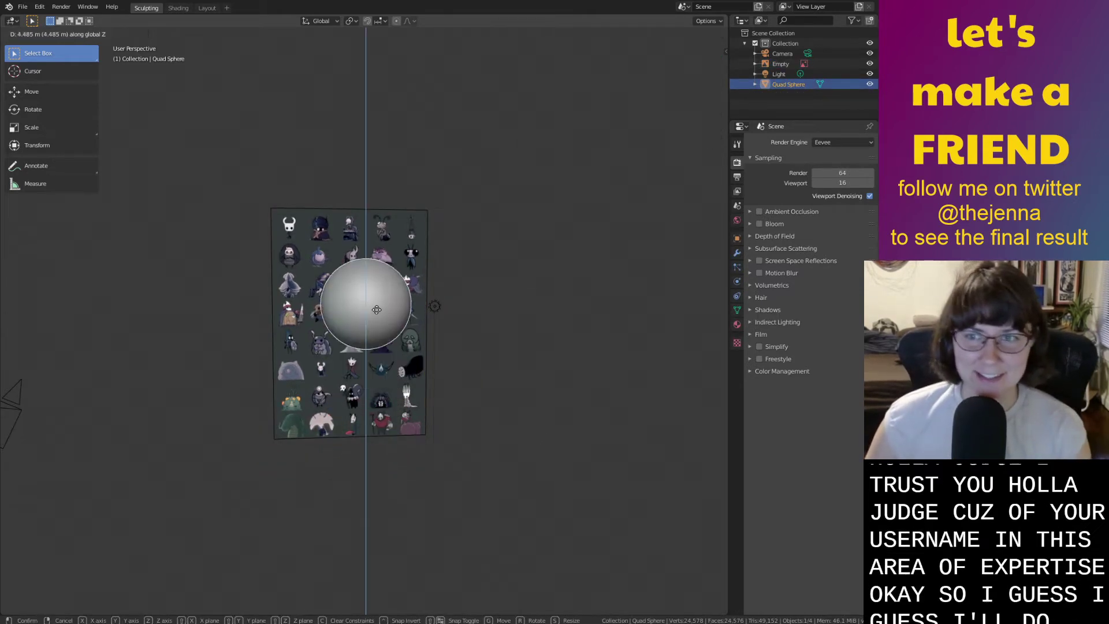
left_click(379, 321)
scroll(378, 324, "up", 2)
middle_click_drag(378, 324, 452, 354)
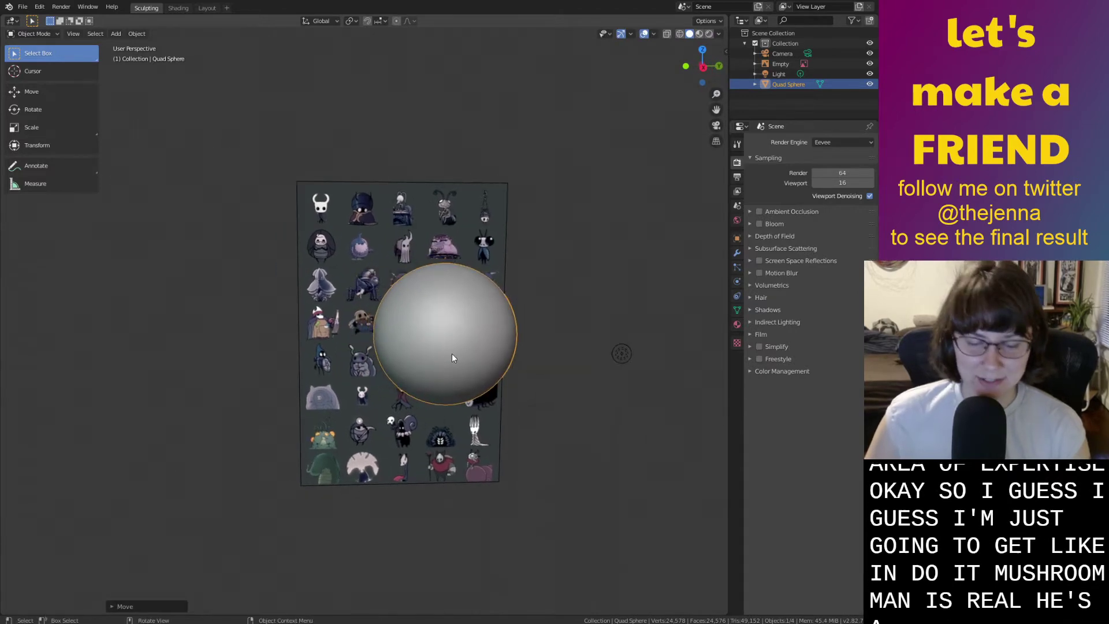
Move the quad sphere sideways along Y so it sits beside the reference image and leaves the characters uncovered.
key("g")
key("y")
left_click(216, 348)
middle_click_drag(216, 348, 342, 371)
middle_click_drag(490, 381, 133, 377)
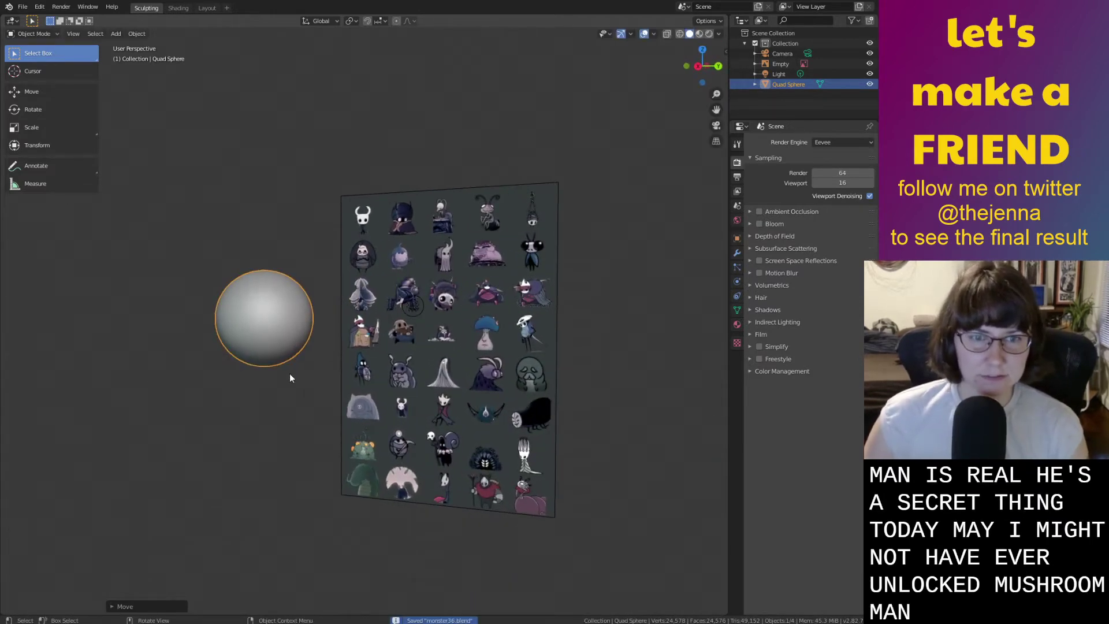
Study the mushroom character and the lower rows of creatures on the reference image.
scroll(548, 372, "up", 6)
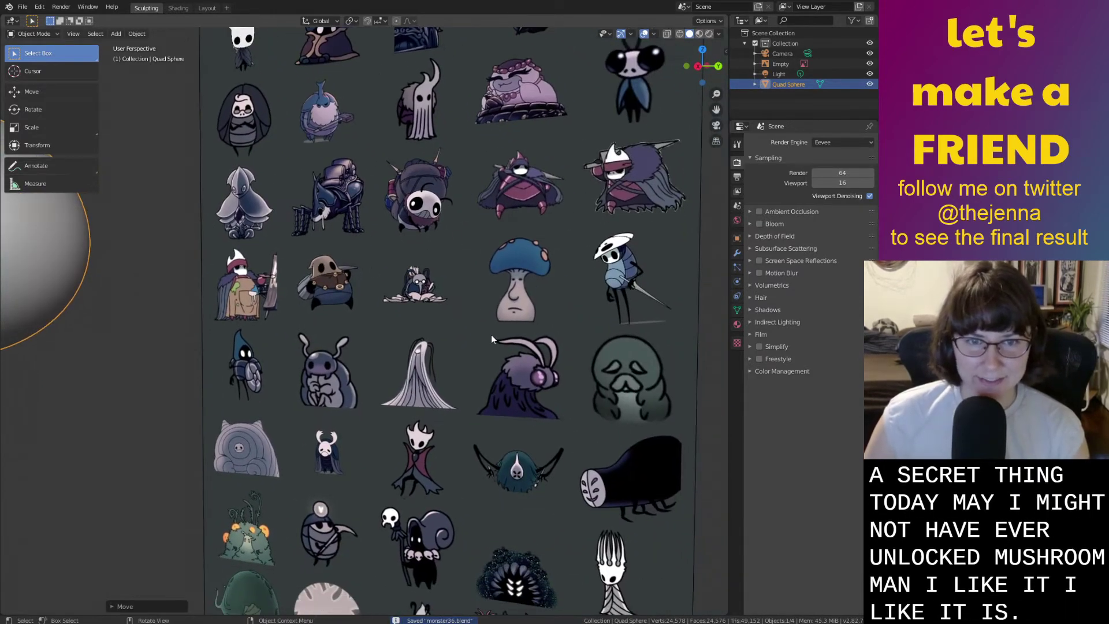
left_click(501, 309)
middle_click_drag(578, 266, 470, 332)
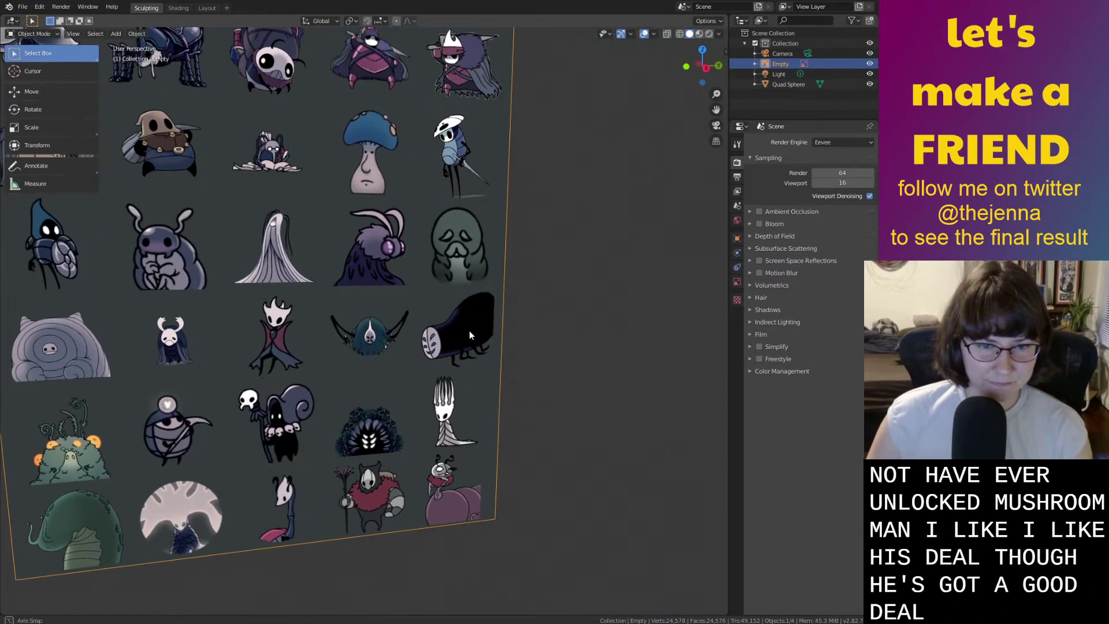
middle_click_drag(258, 385, 504, 307)
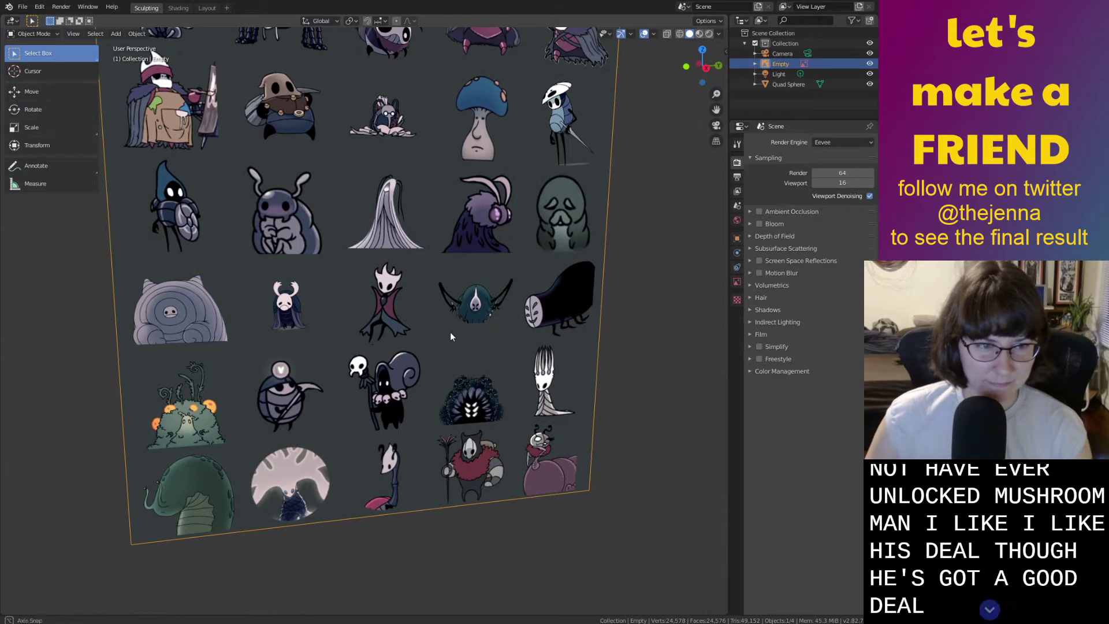
middle_click_drag(449, 332, 438, 328)
middle_click_drag(443, 223, 639, 381, "shift")
scroll(511, 300, "down", 4)
scroll(646, 378, "down", 2)
Save the monster36.blend file and put the quad sphere into Sculpt Mode.
key("ctrl+s")
scroll(645, 376, "up", 2)
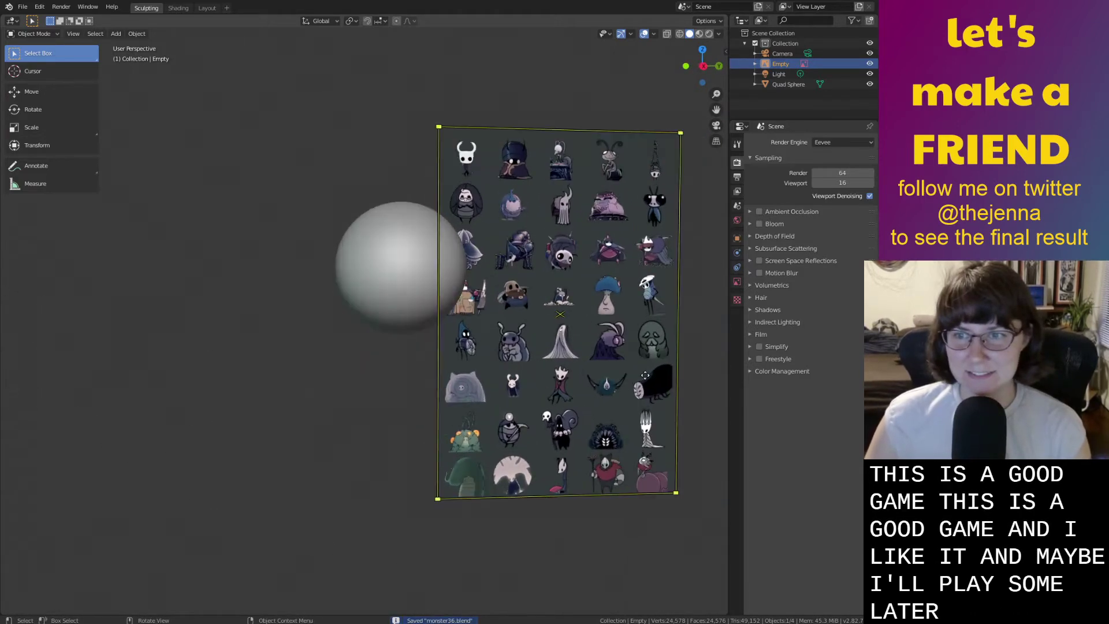
scroll(645, 375, "up", 2)
left_click(472, 234)
middle_click_drag(463, 251, 328, 388, "shift")
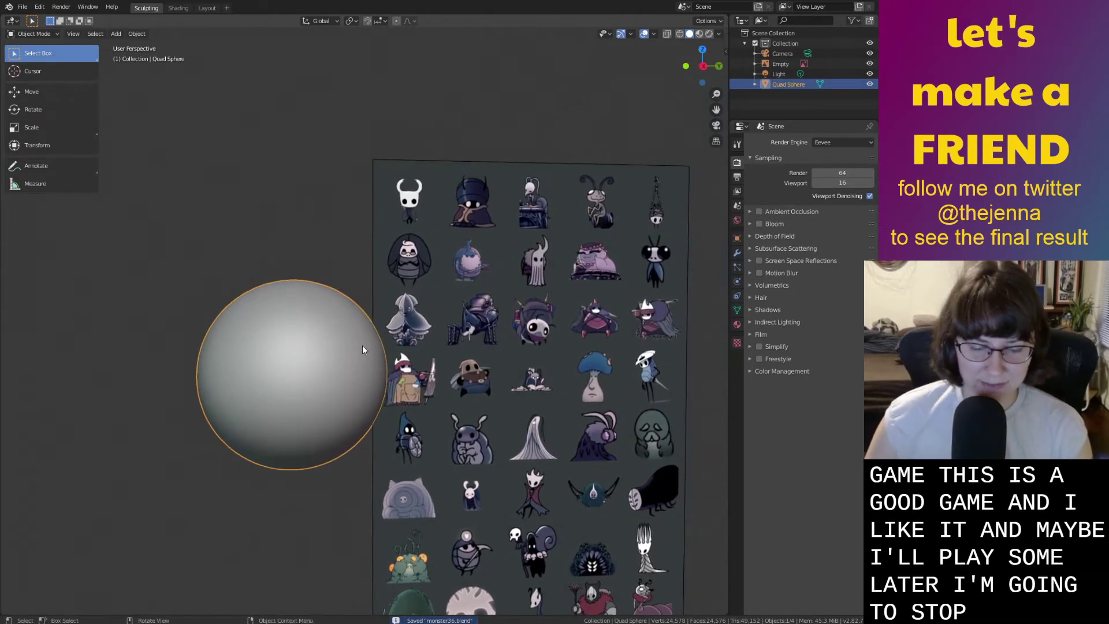
middle_click_drag(356, 349, 375, 383, "shift")
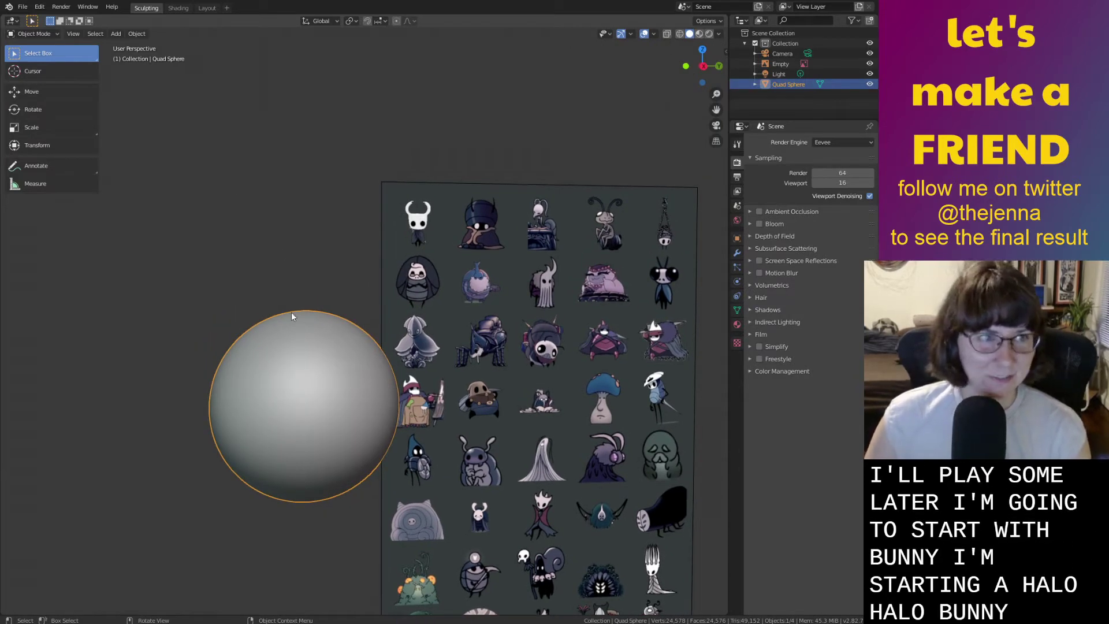
left_click(35, 68)
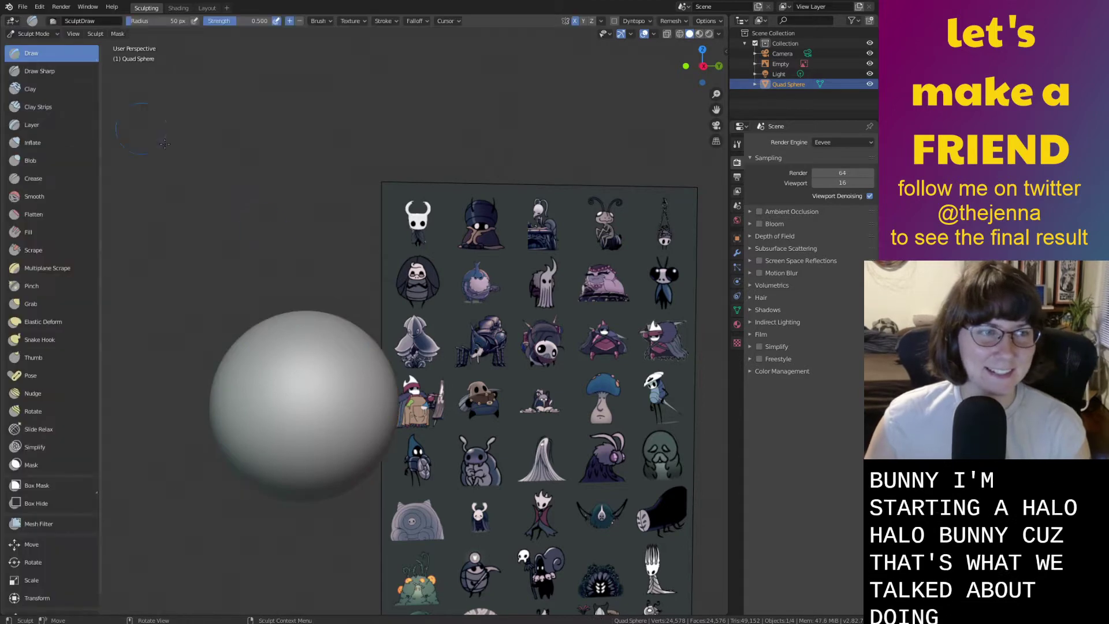
Try to pull pointed ears up from the sphere with the Grab brush at 122 px radius and 0.400 strength, and undo them.
right_click(274, 363)
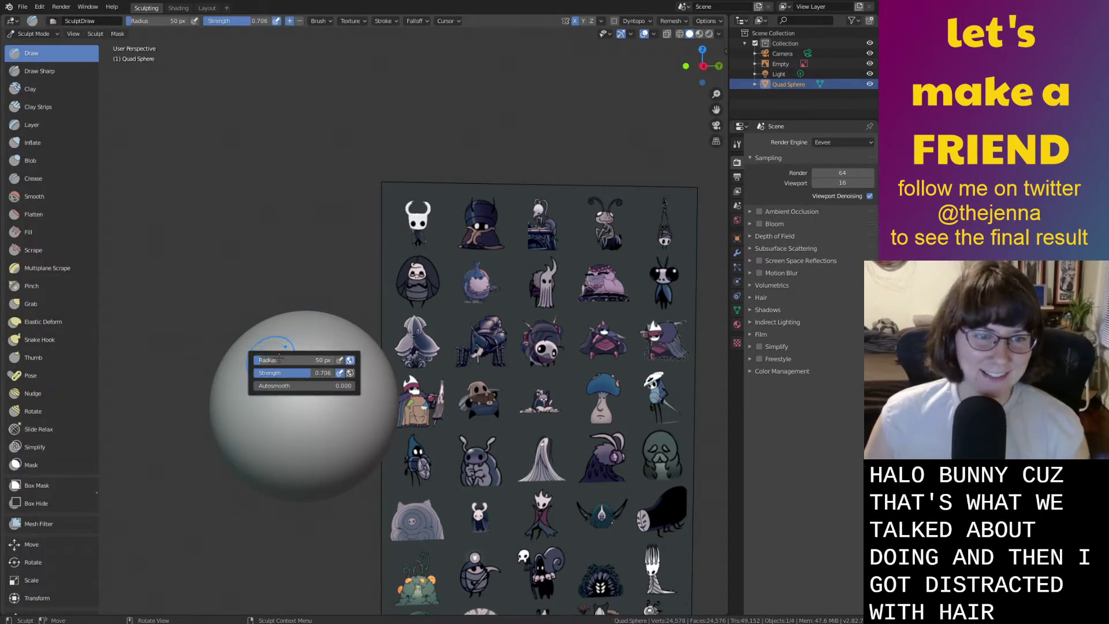
key("g")
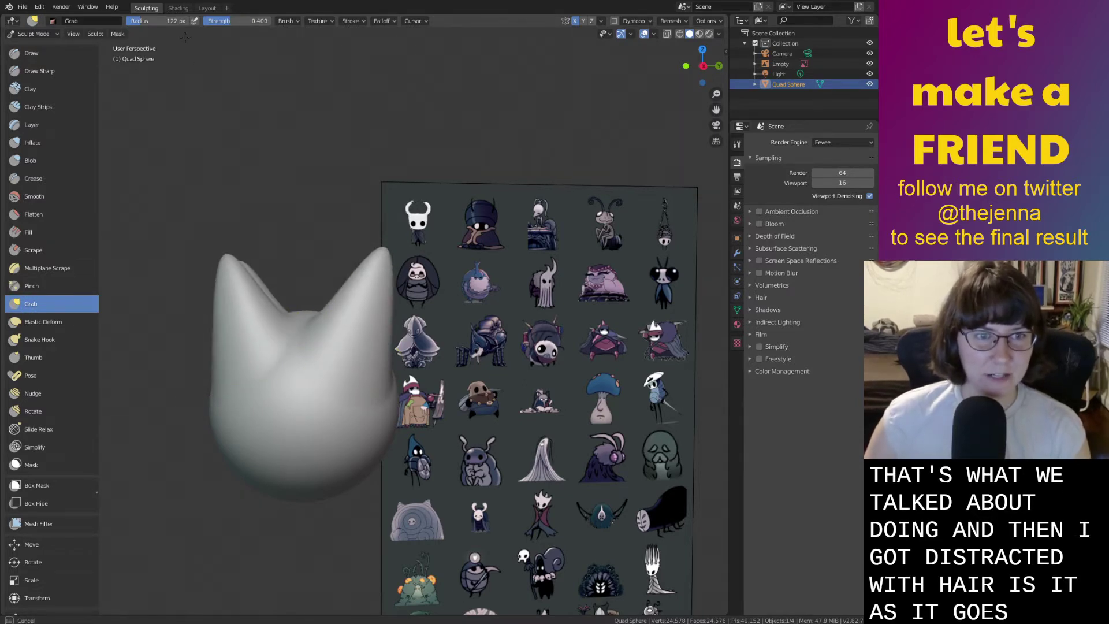
middle_click_drag(203, 88, 372, 248)
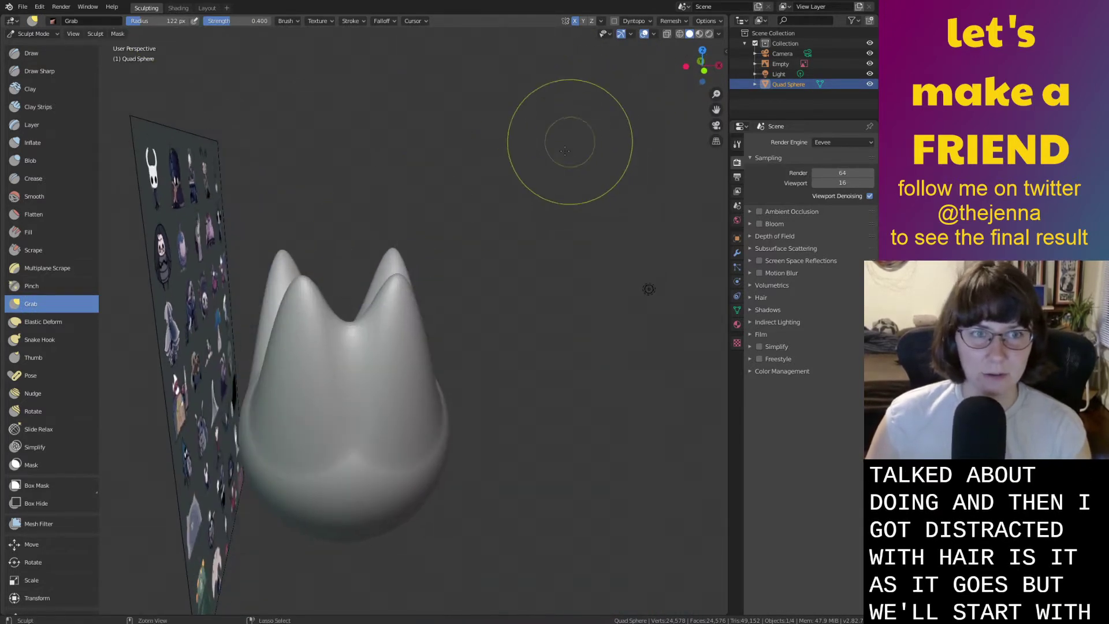
key("ctrl+z")
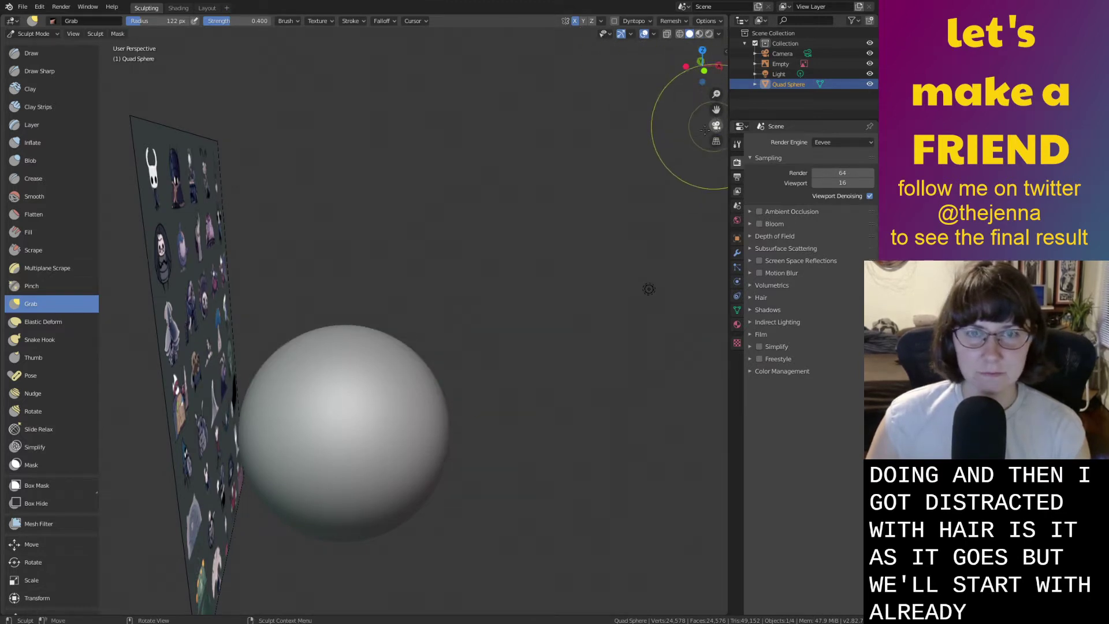
Test pulling the sphere's surface outward in several places with the Grab brush to check the mirroring, undoing each stroke.
left_click_drag(386, 385, 483, 279)
key("ctrl+z")
left_click_drag(358, 339, 351, 280)
mouse_move(381, 342)
middle_mouse_down()
mouse_move(311, 355)
mouse_move(272, 385)
middle_mouse_up()
key("ctrl+z")
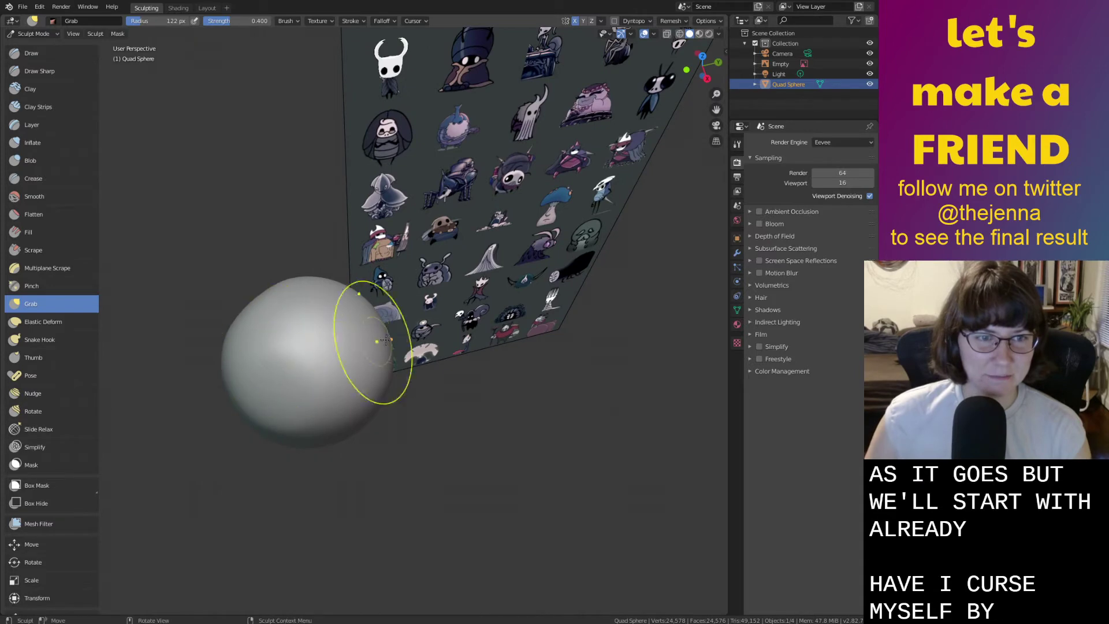
left_click_drag(382, 354, 528, 265)
key("ctrl+z")
In the Layout workspace, rotate the reference image empty by 90° about the global Z axis.
middle_click_drag(355, 321, 459, 267)
left_click(218, 9)
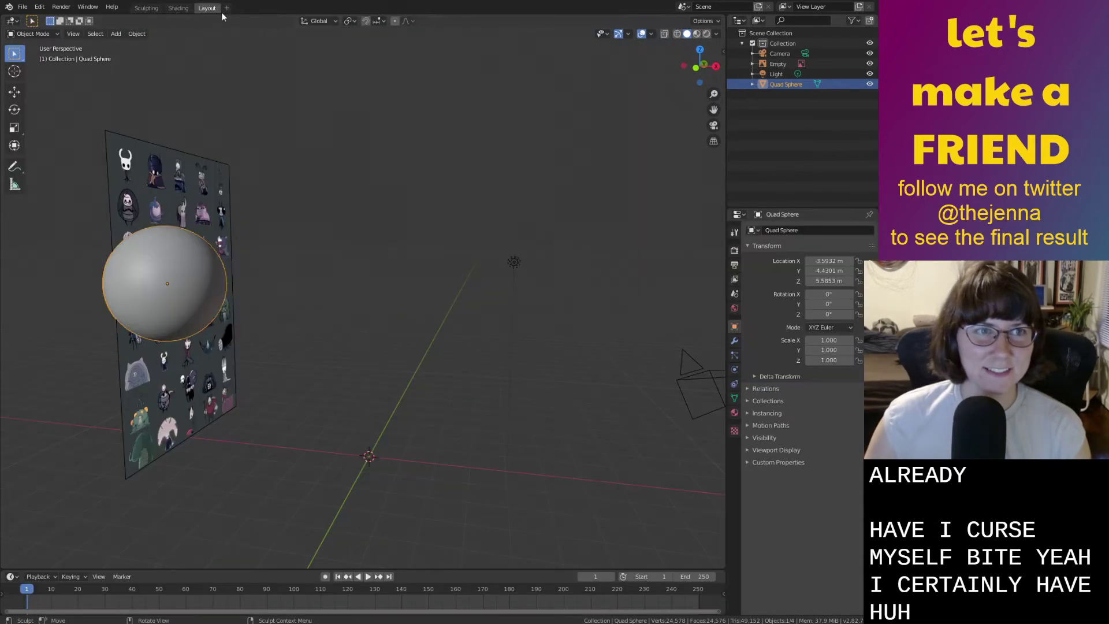
left_click(201, 207)
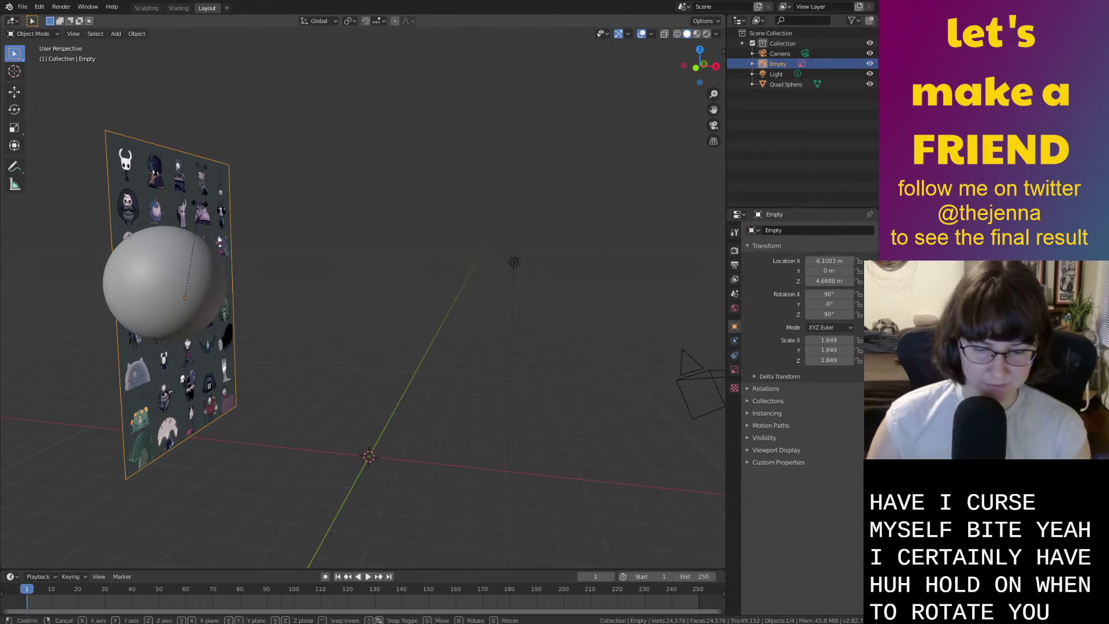
type("rz90")
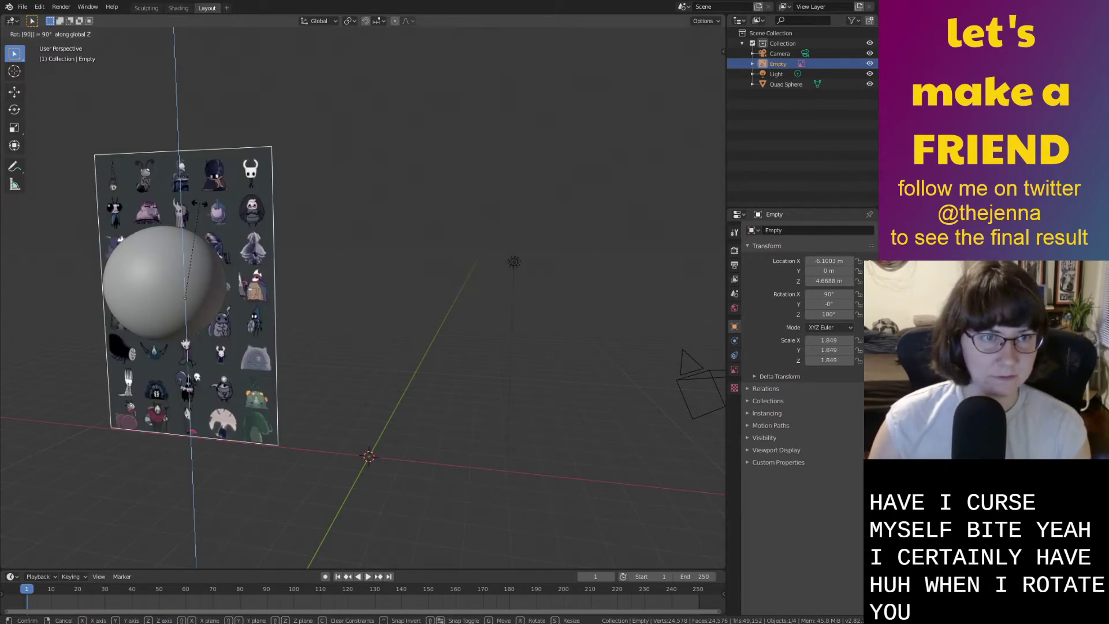
key("BackSpace")
key("BackSpace")
type("180")
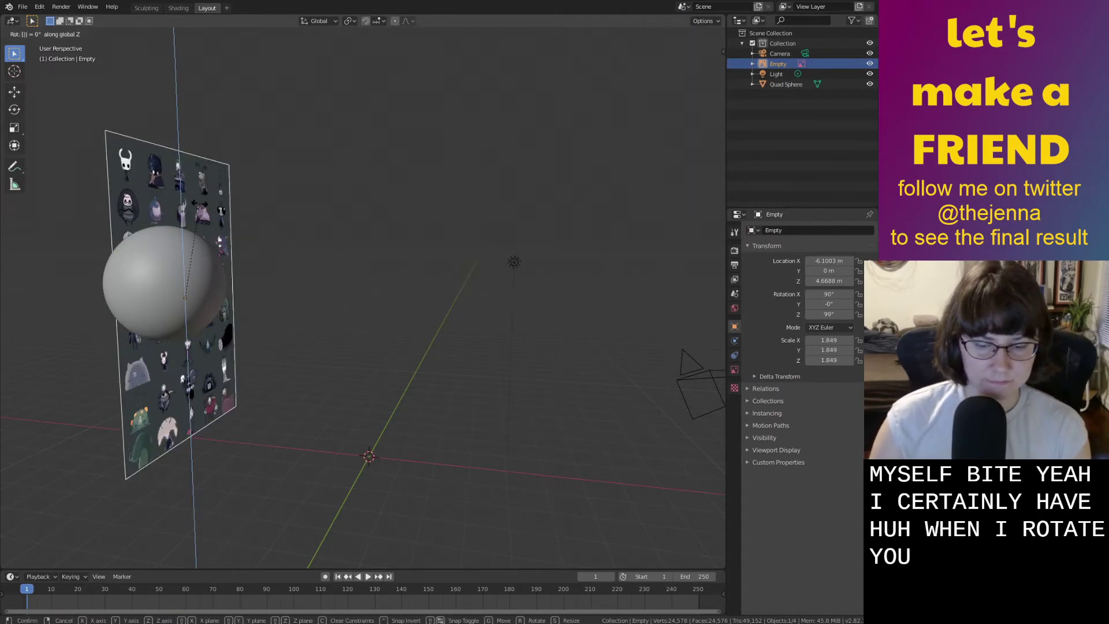
key("BackSpace")
key("BackSpace")
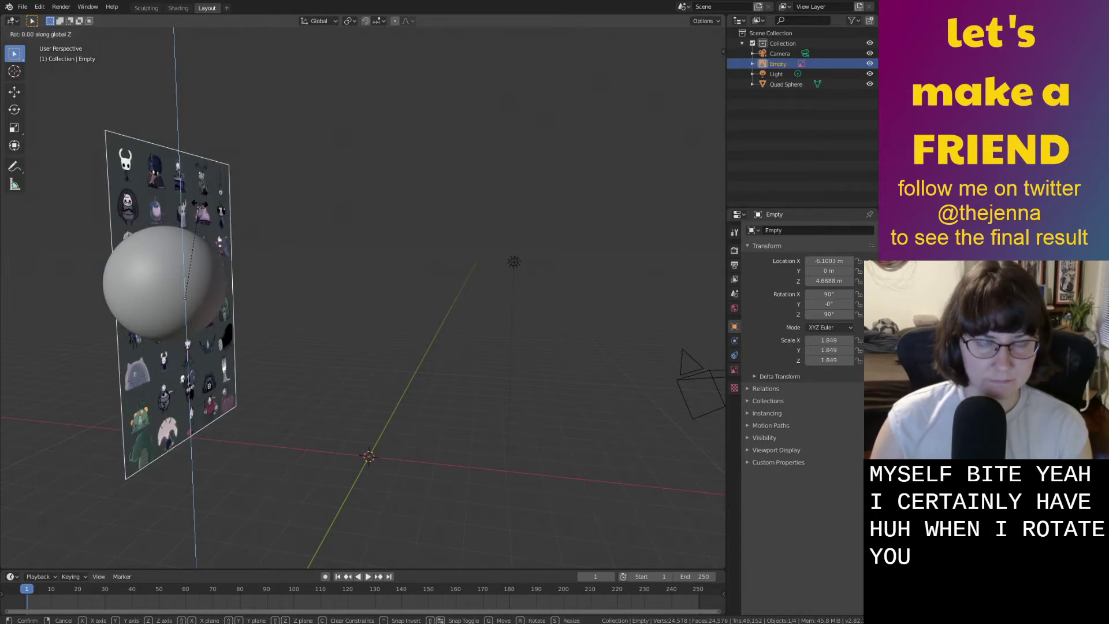
type("90")
key("Return")
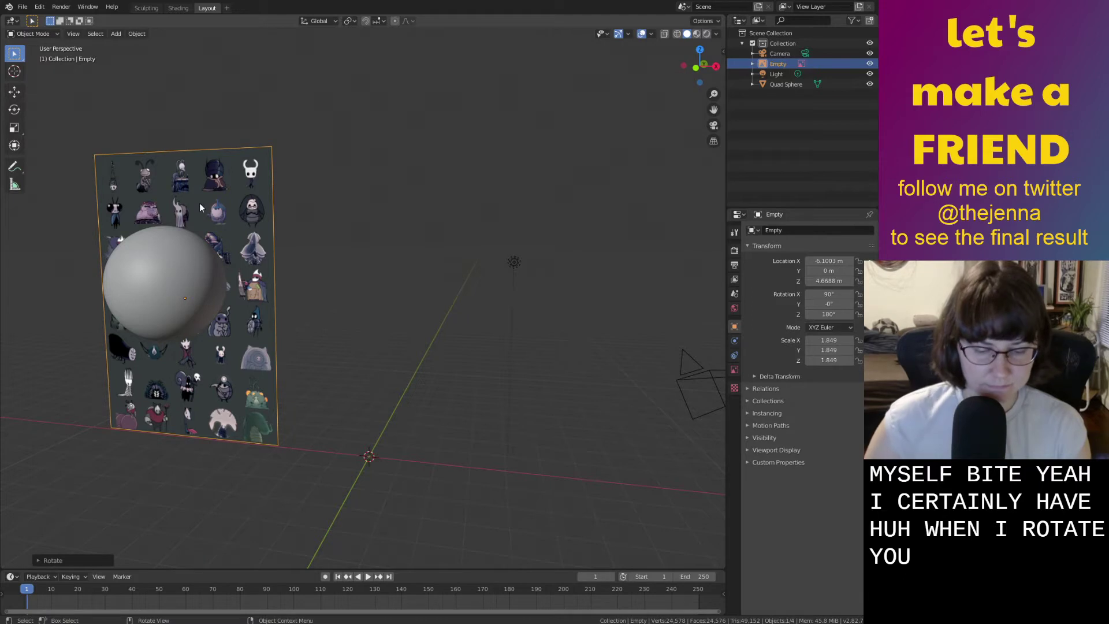
Rotate the reference image a further 180° about Z so its front faces the viewer, and save monster36.blend.
type("rz180")
key("Return")
middle_click_drag(231, 195, 454, 286)
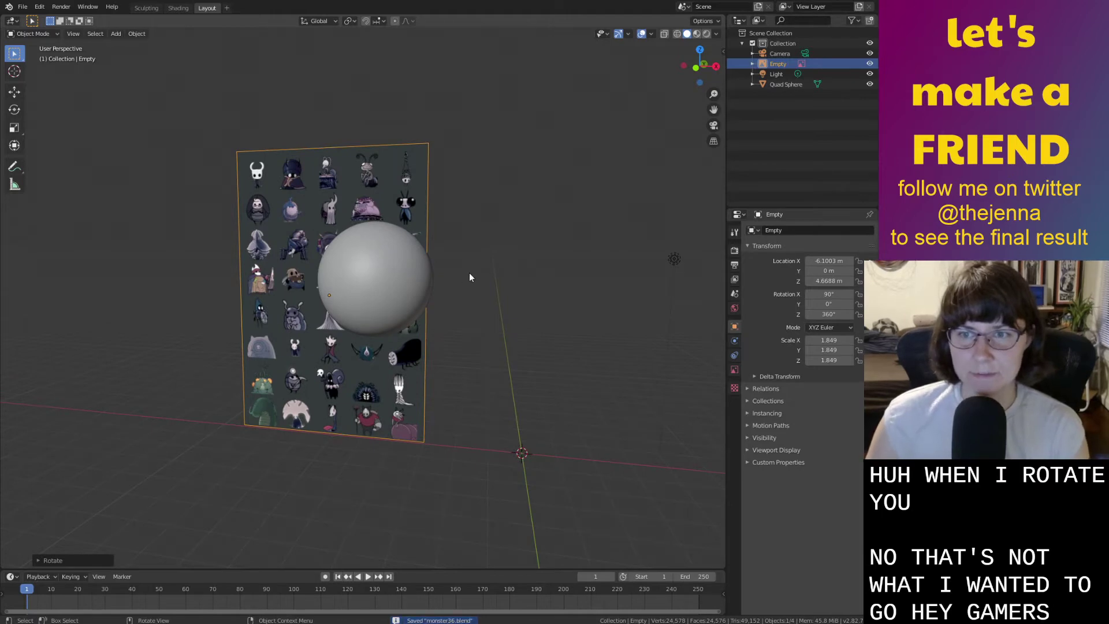
Return to the Sculpting workspace, select the quad sphere and put it into Sculpt Mode.
left_click(146, 8)
middle_click_drag(414, 345, 377, 370)
left_click(390, 361)
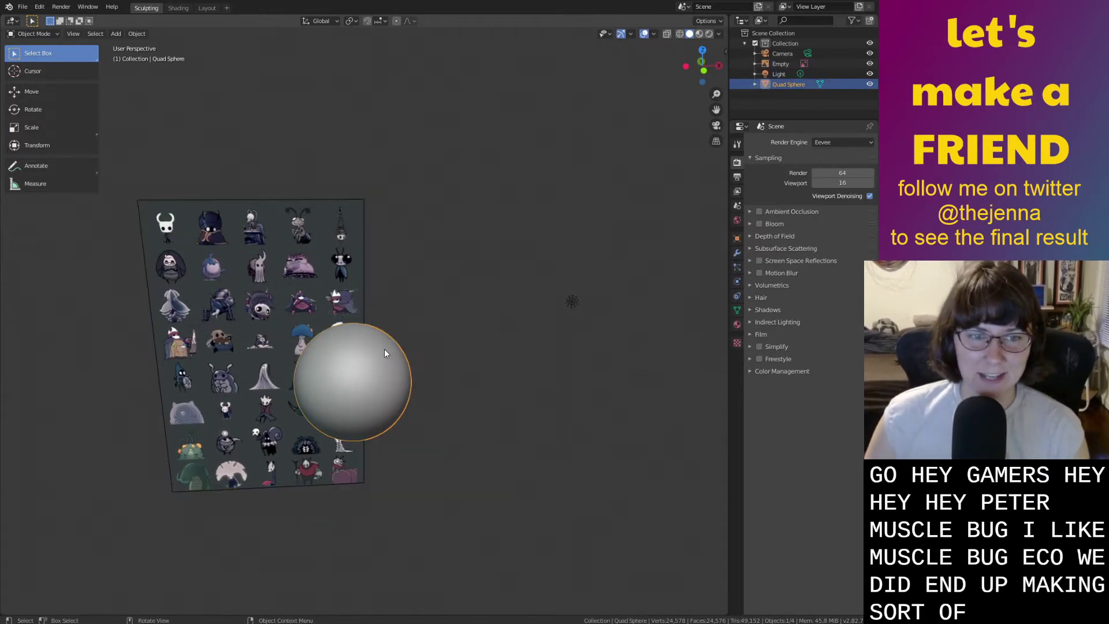
mouse_move(431, 298)
middle_mouse_down()
mouse_move(376, 321)
mouse_move(426, 319)
middle_mouse_up()
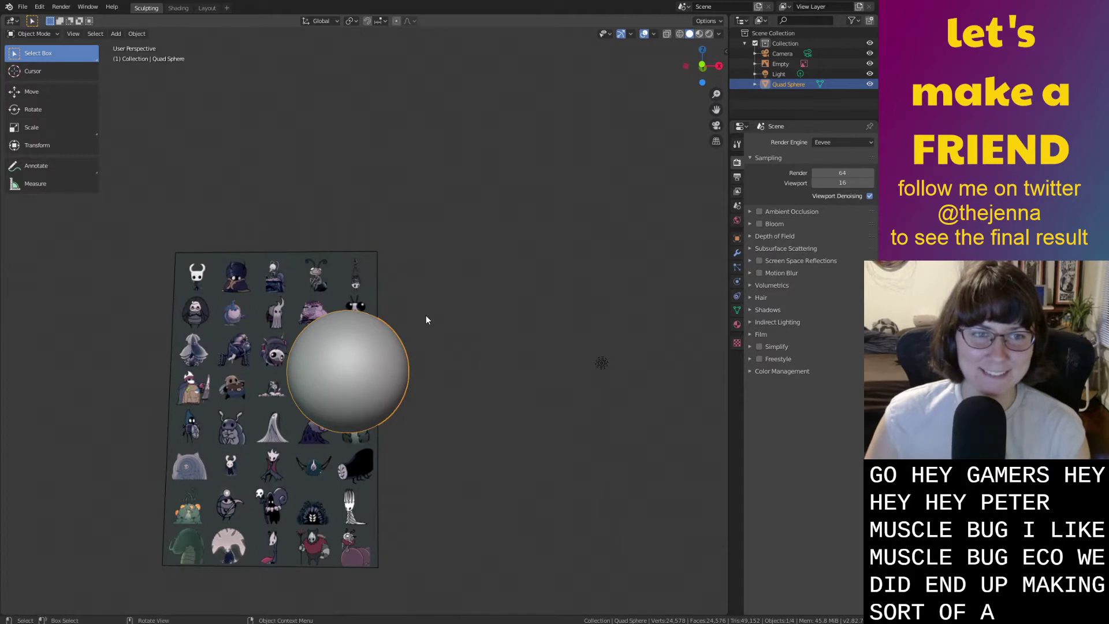
left_click(32, 27)
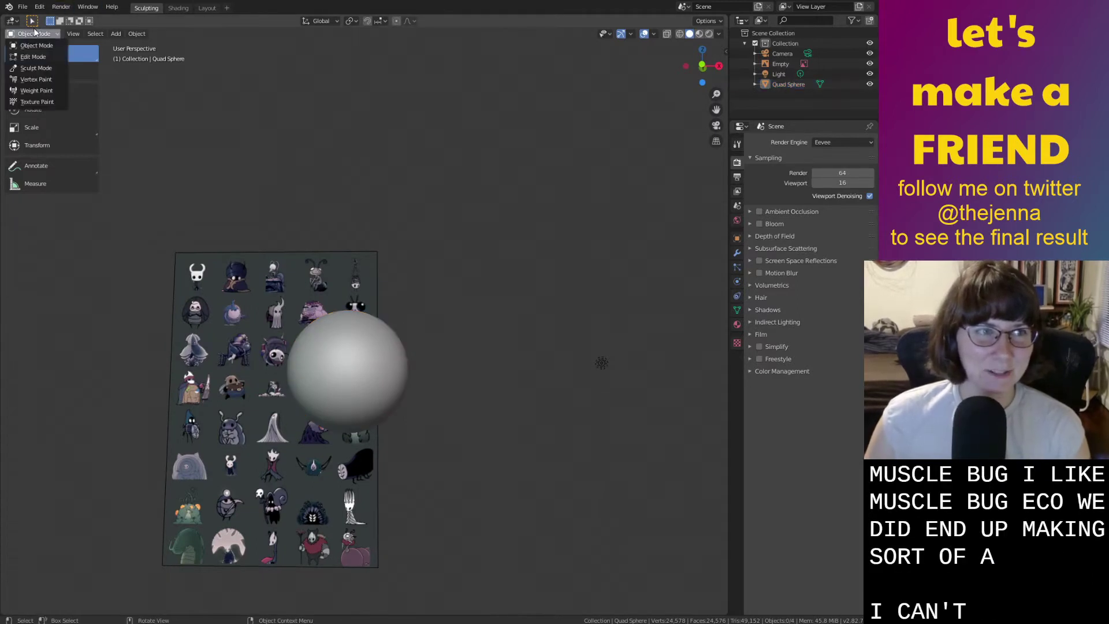
left_click(36, 68)
Try to pull two broad ears up from the sphere with the Grab brush at 122 px radius, and undo the stroke.
scroll(397, 339, "up", 1)
scroll(397, 338, "up", 2)
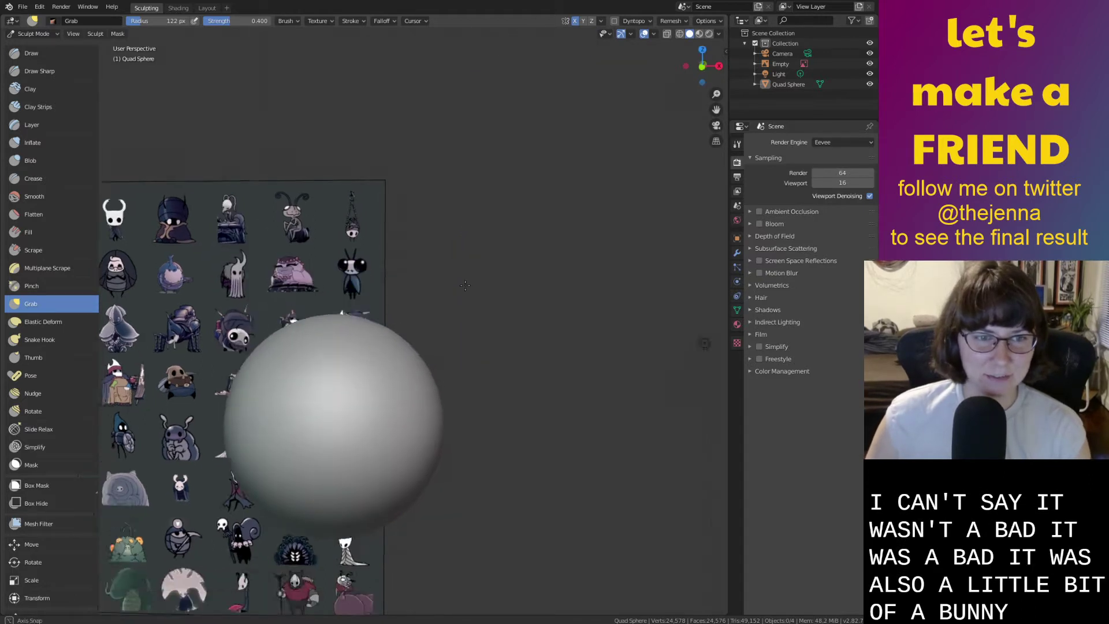
scroll(458, 293, "down", 2)
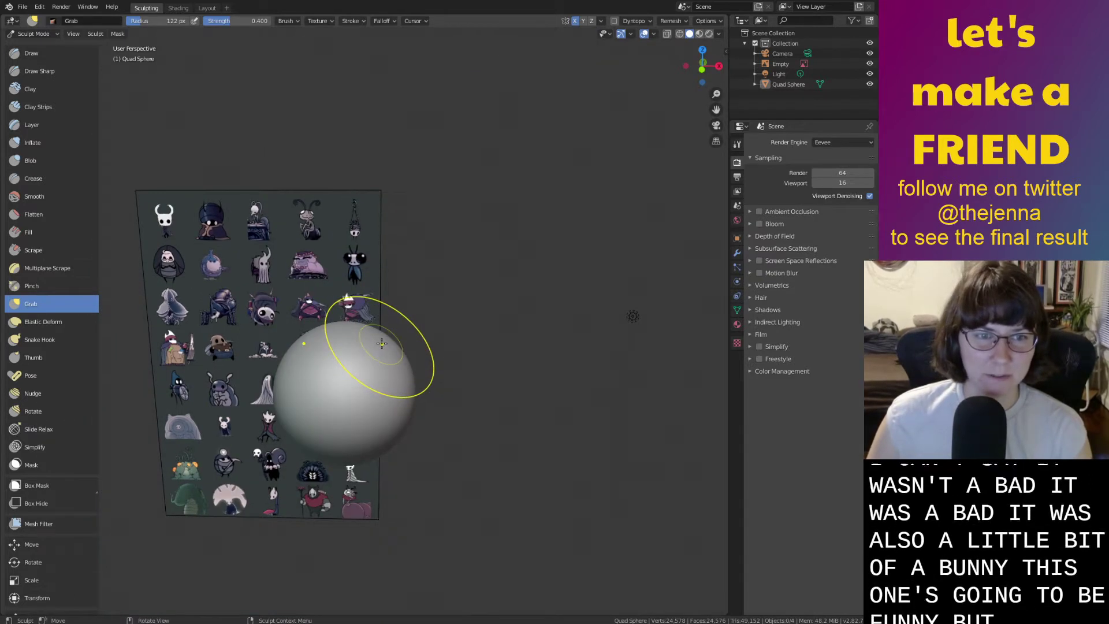
left_click_drag(383, 347, 486, 138)
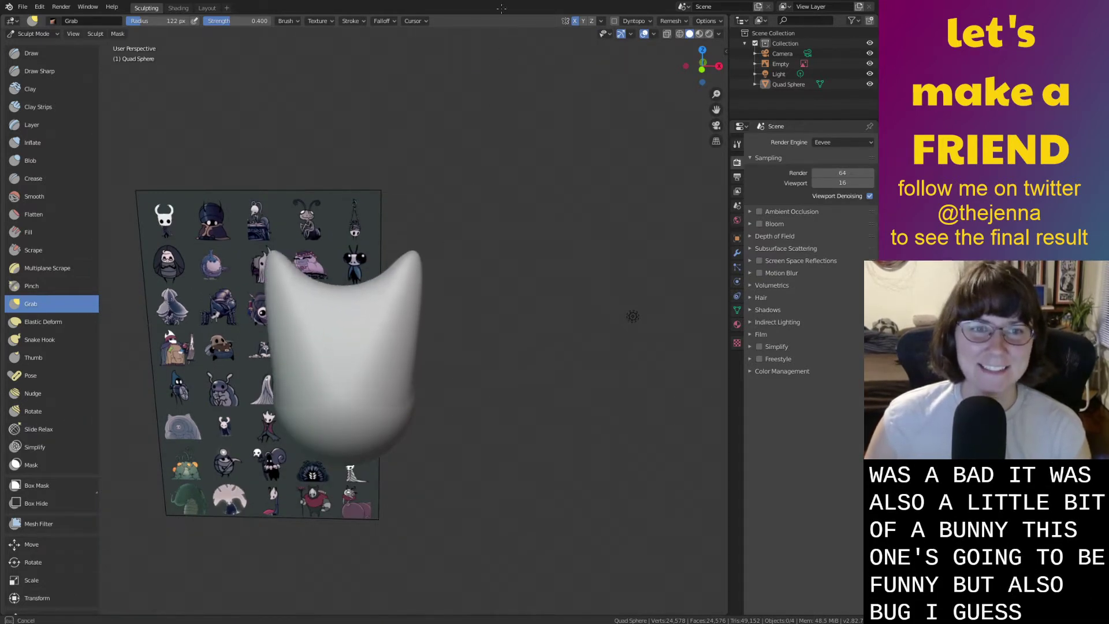
key("ctrl+z")
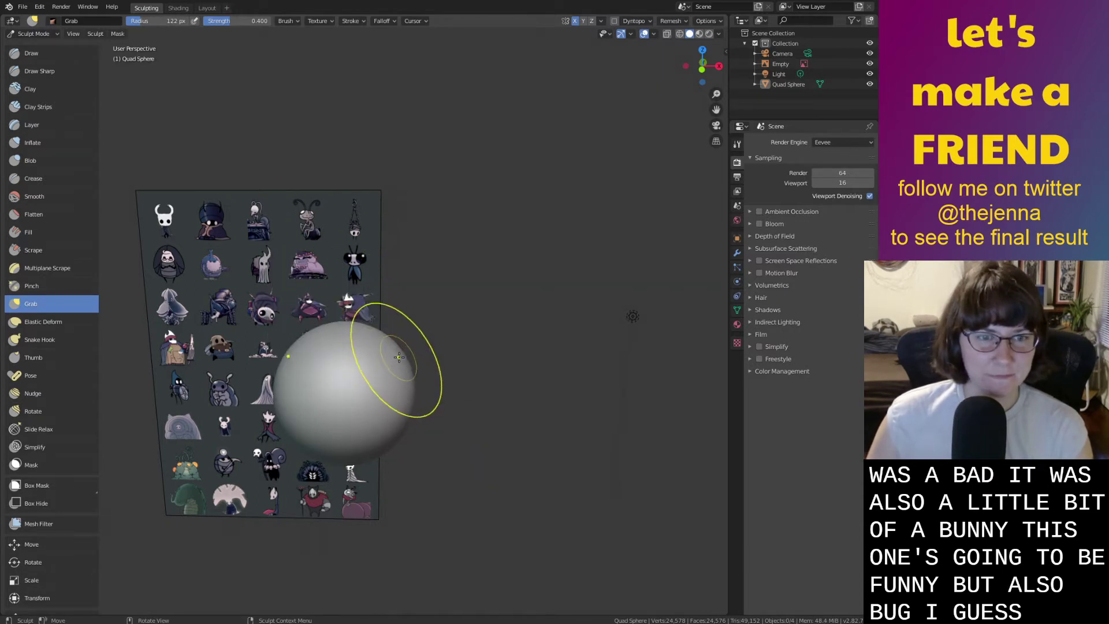
Set the Grab brush to 69 px radius and 0.563 strength, and pull two long pointed ears up from the sphere in front view.
right_click(398, 357)
left_click_drag(315, 370, 350, 365)
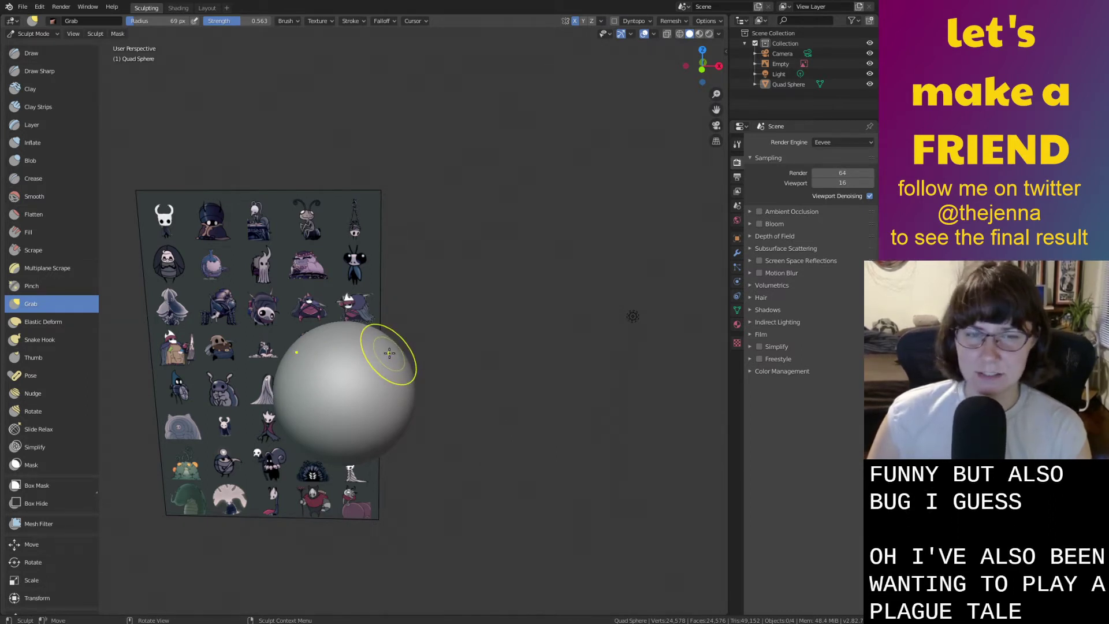
left_click(702, 68)
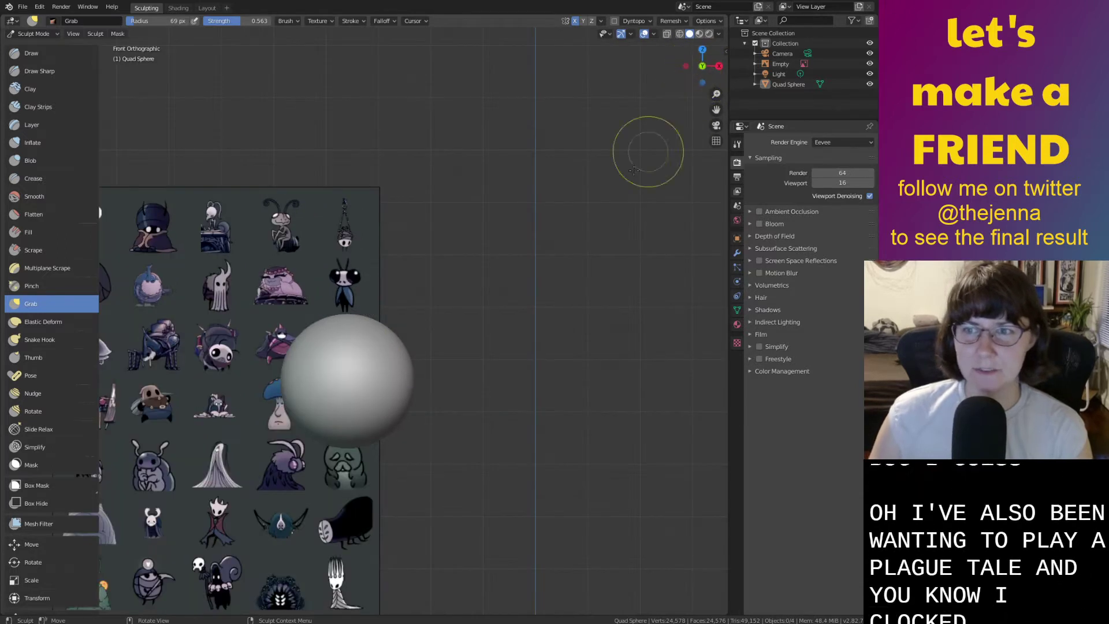
mouse_move(396, 322)
left_mouse_down()
mouse_move(439, 259)
mouse_move(459, 142)
left_mouse_up()
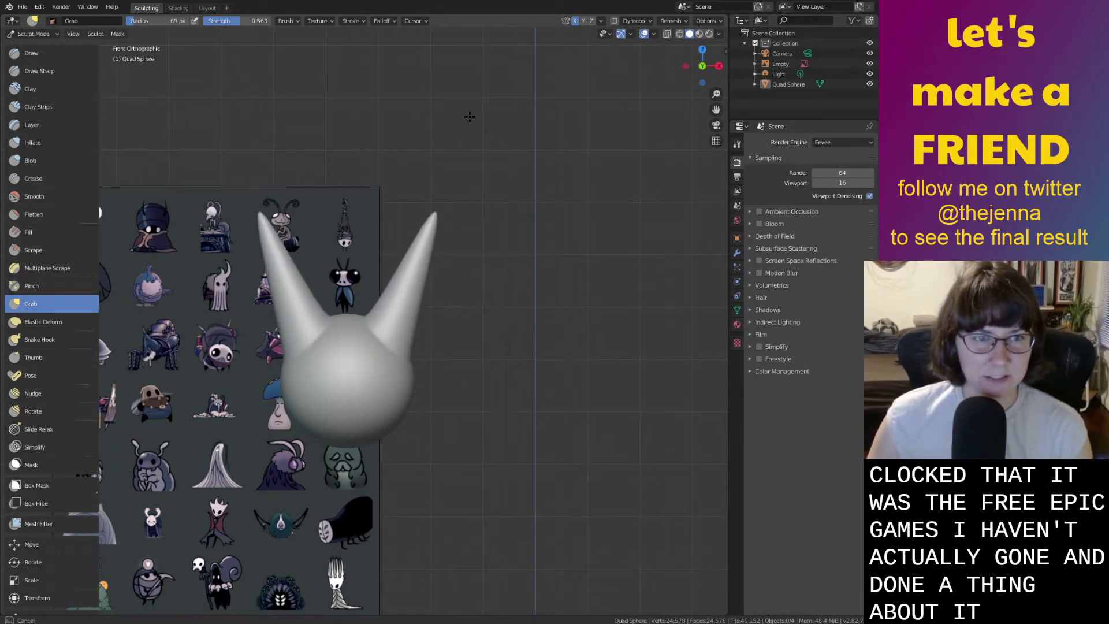
mouse_move(441, 154)
middle_mouse_down()
mouse_move(315, 332)
mouse_move(202, 335)
mouse_move(311, 329)
mouse_move(558, 268)
mouse_move(598, 231)
mouse_move(622, 240)
mouse_move(619, 251)
middle_mouse_up()
scroll(281, 349, "up", 5)
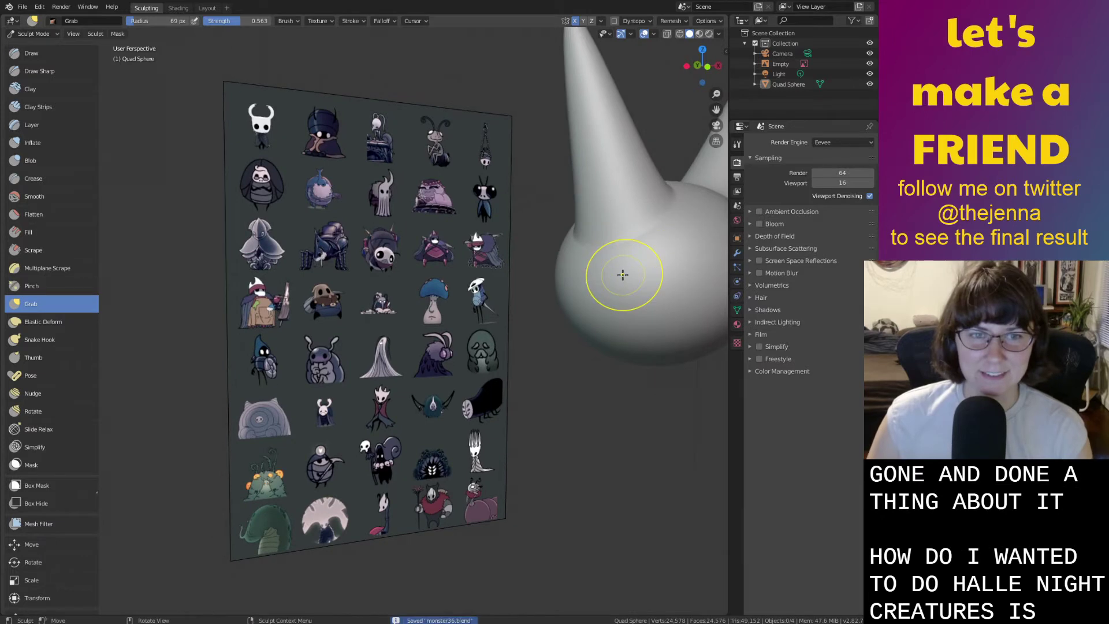
Try to pull the front of the head outward with the 69 px Grab brush, and undo the stroke.
mouse_move(678, 268)
middle_mouse_down("shift")
mouse_move(622, 256)
mouse_move(520, 273)
mouse_move(480, 300)
mouse_move(472, 311)
mouse_move(500, 312)
mouse_move(583, 359)
mouse_move(564, 378)
middle_mouse_up("shift")
scroll(538, 276, "down", 3)
scroll(467, 312, "up", 3)
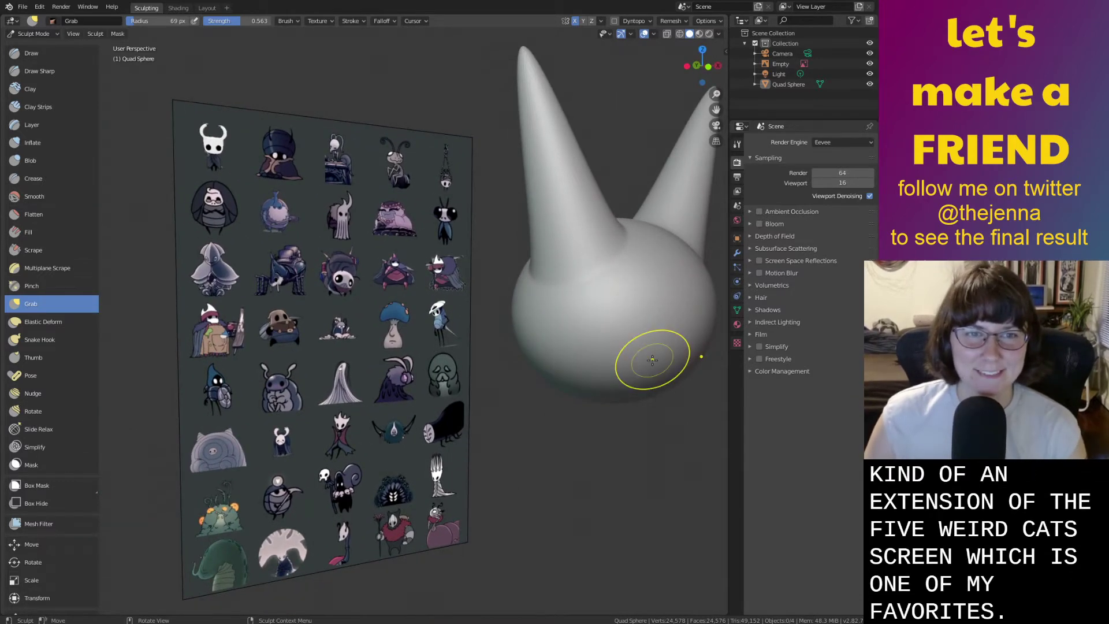
middle_click_drag(656, 364, 544, 346)
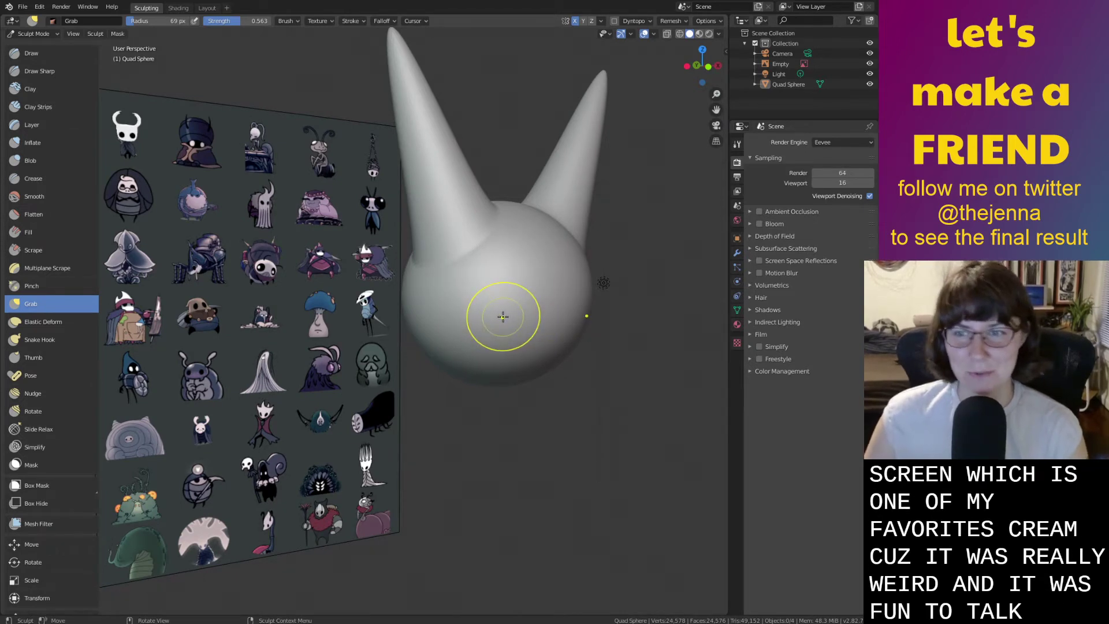
left_click_drag(503, 316, 649, 312)
key("ctrl+z")
scroll(494, 352, "down", 3)
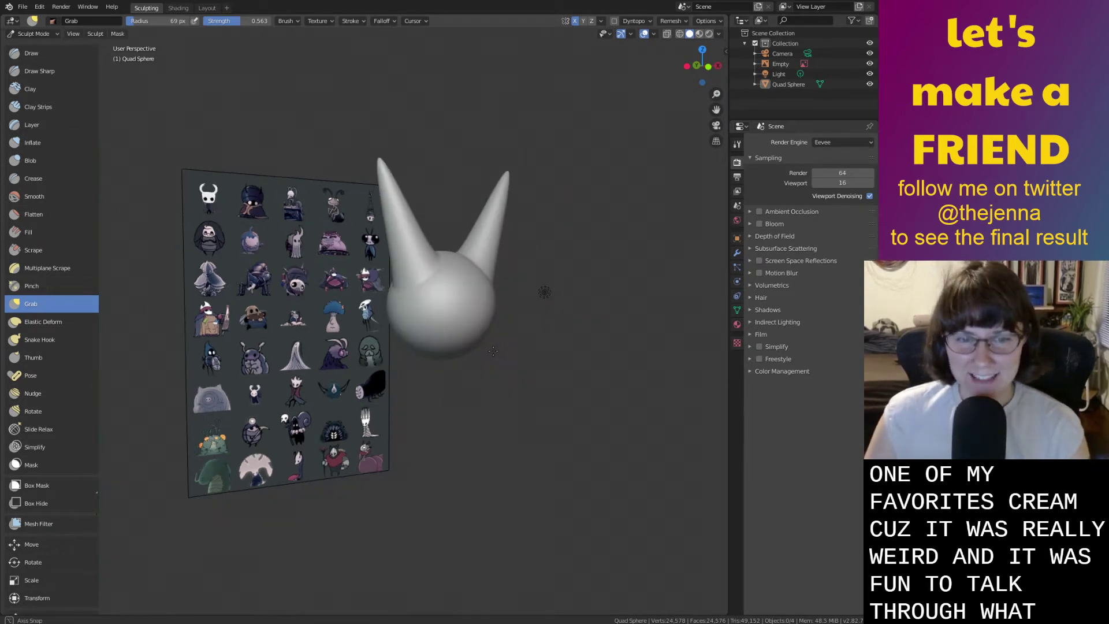
Enlarge the Grab brush radius to 126 px and test pulling the front of the head outward, undoing the stroke.
middle_click_drag(495, 352, 513, 359)
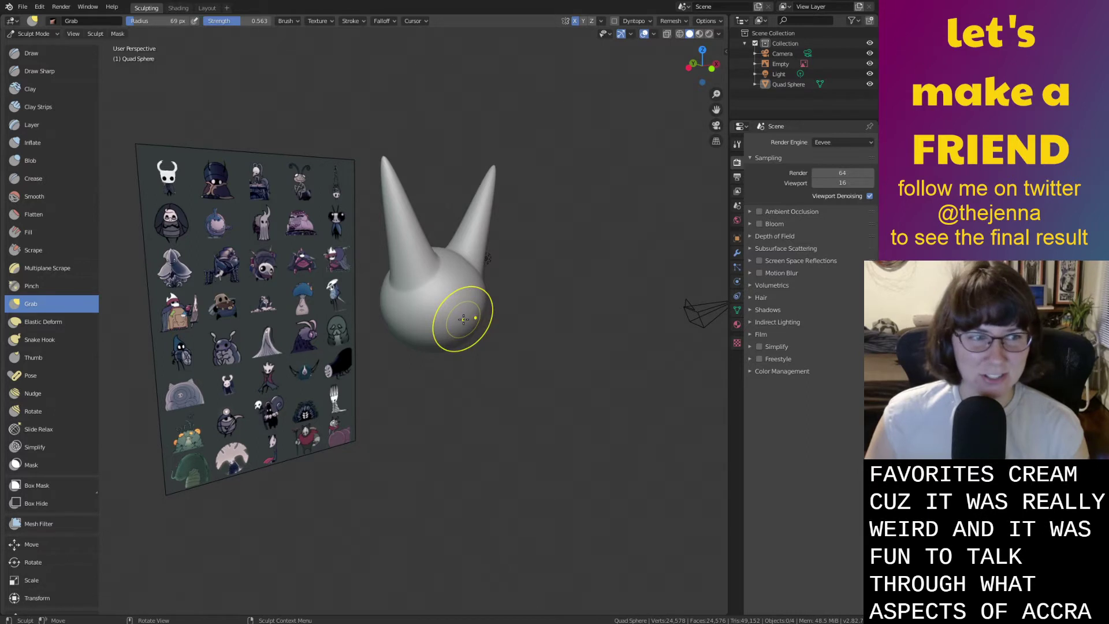
key("bracketright")
key("bracketright")
key("bracketright")
key("bracketright")
key("bracketright")
key("bracketright")
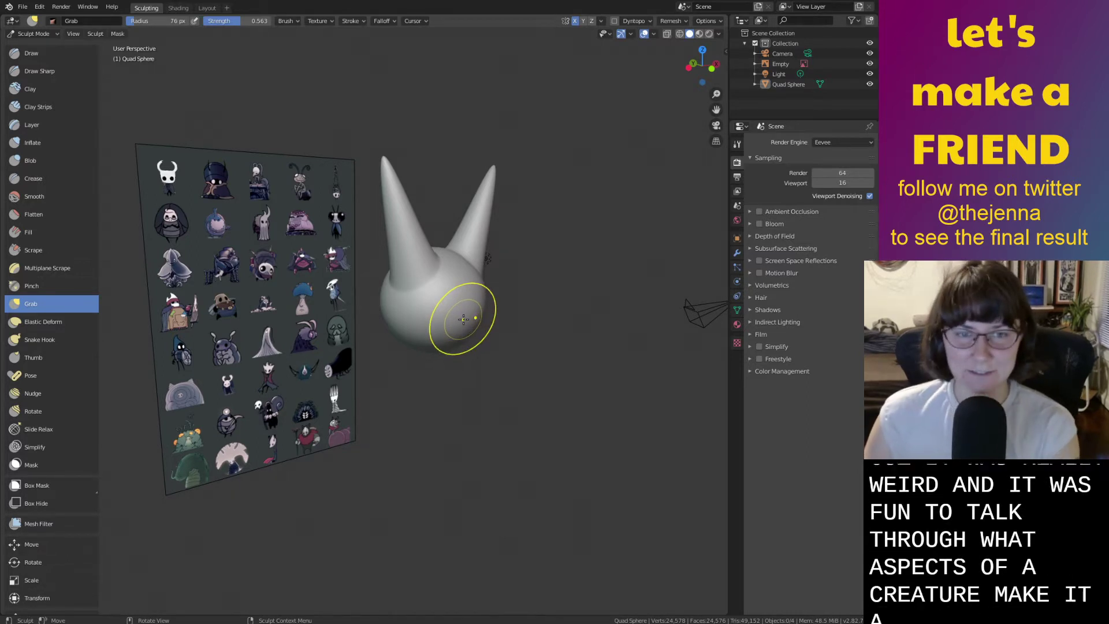
scroll(465, 319, "up", 2)
left_click_drag(501, 321, 631, 365)
key("ctrl+z")
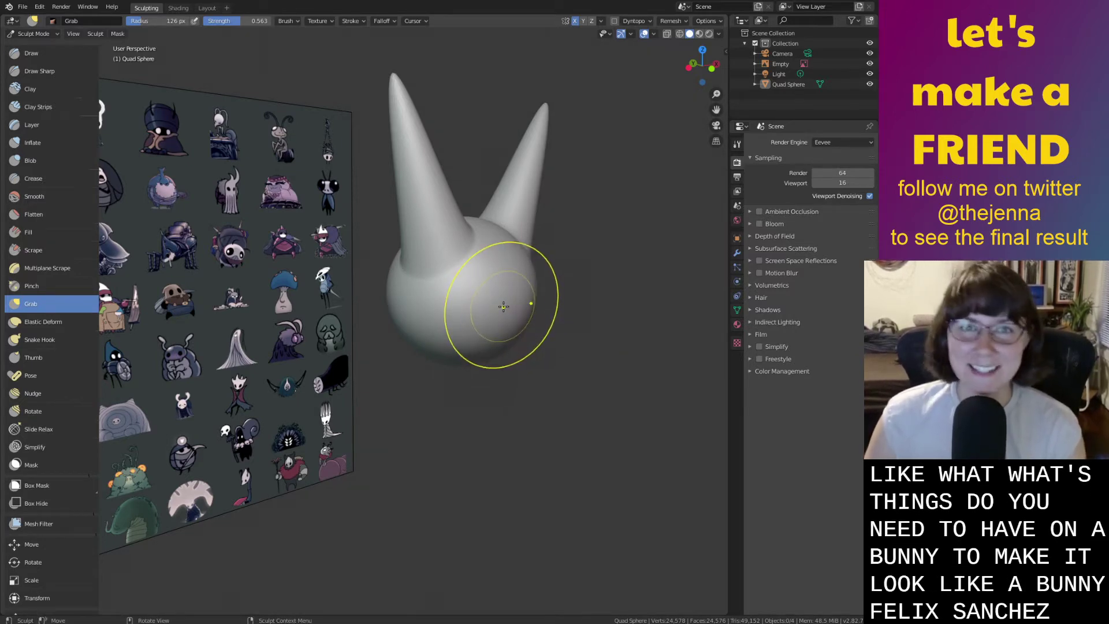
Test further pulls on the front of the head with the 126 px Grab brush without keeping the deformation.
left_click_drag(498, 303, 564, 295)
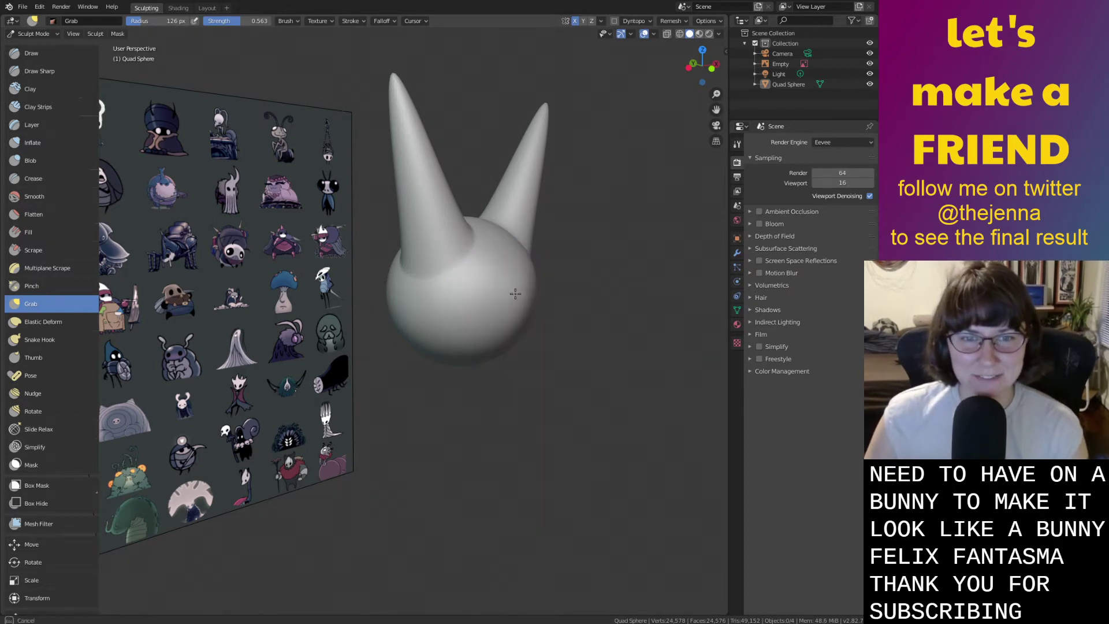
middle_click_drag(517, 294, 430, 323)
scroll(495, 306, "down", 3)
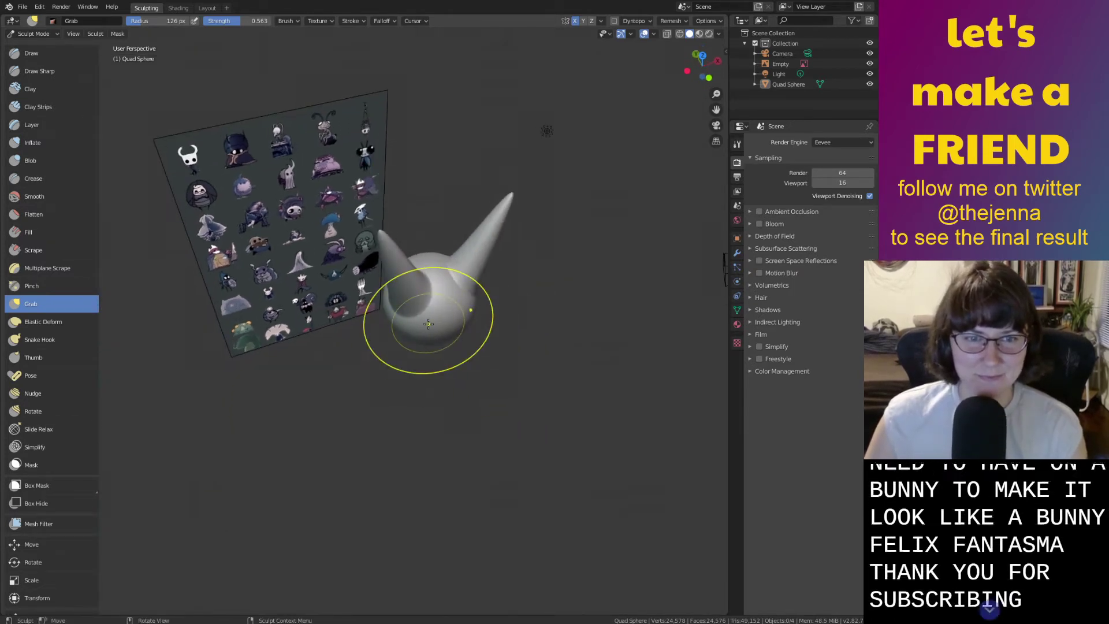
left_click_drag(433, 326, 439, 330)
middle_click_drag(543, 474, 497, 416)
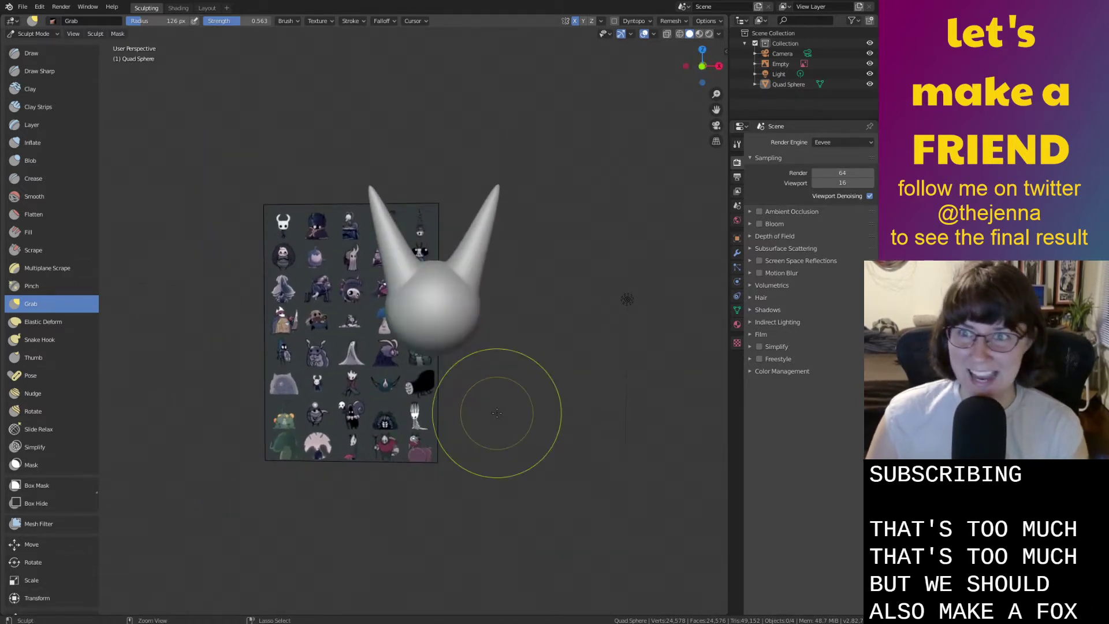
Frame the eared head next to the reference image and save the monster36.blend file.
scroll(499, 399, "up", 3)
middle_click_drag(547, 354, 525, 417, "shift")
scroll(523, 413, "up", 1)
middle_click_drag(498, 373, 545, 370)
key("ctrl+s")
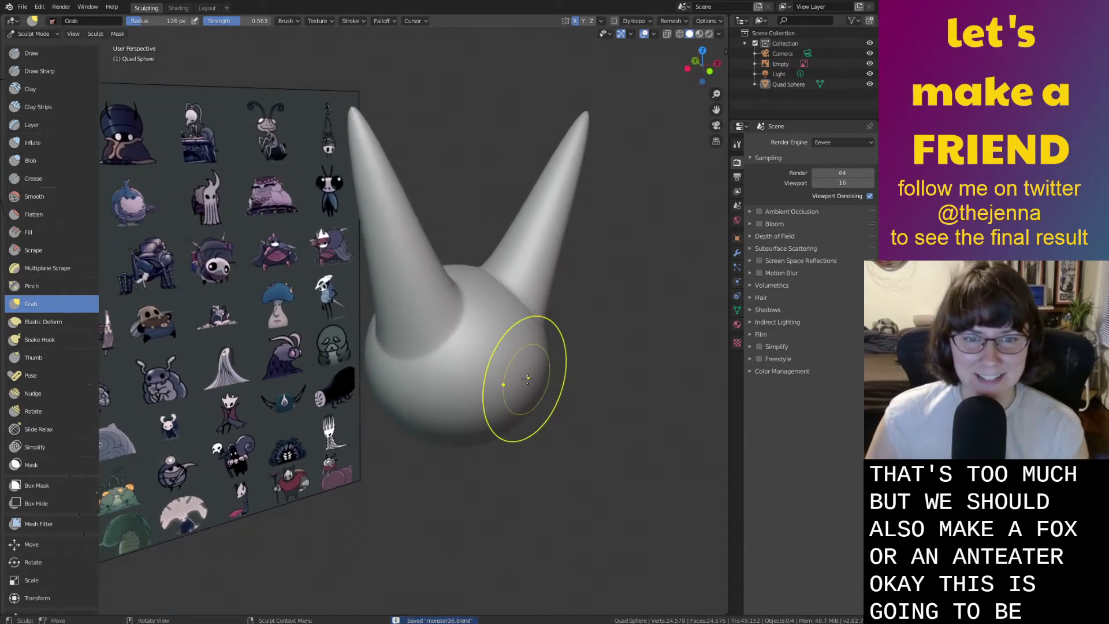
Try to push the ear tips down with the 126 px Grab brush, and undo the stroke.
middle_click_drag(494, 468, 469, 446)
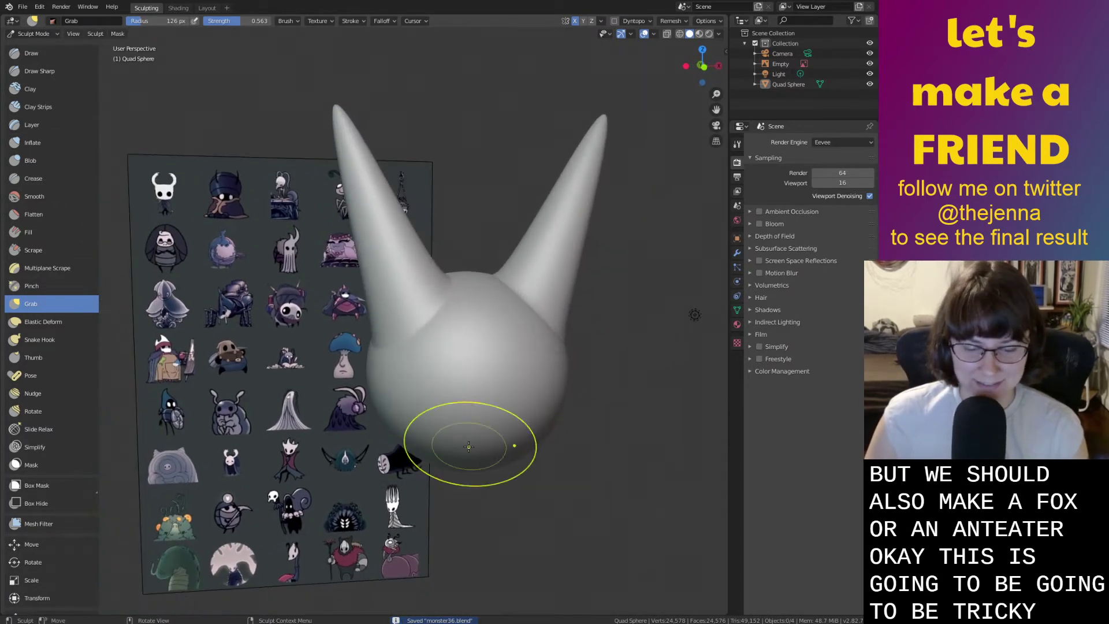
left_click_drag(339, 111, 347, 171)
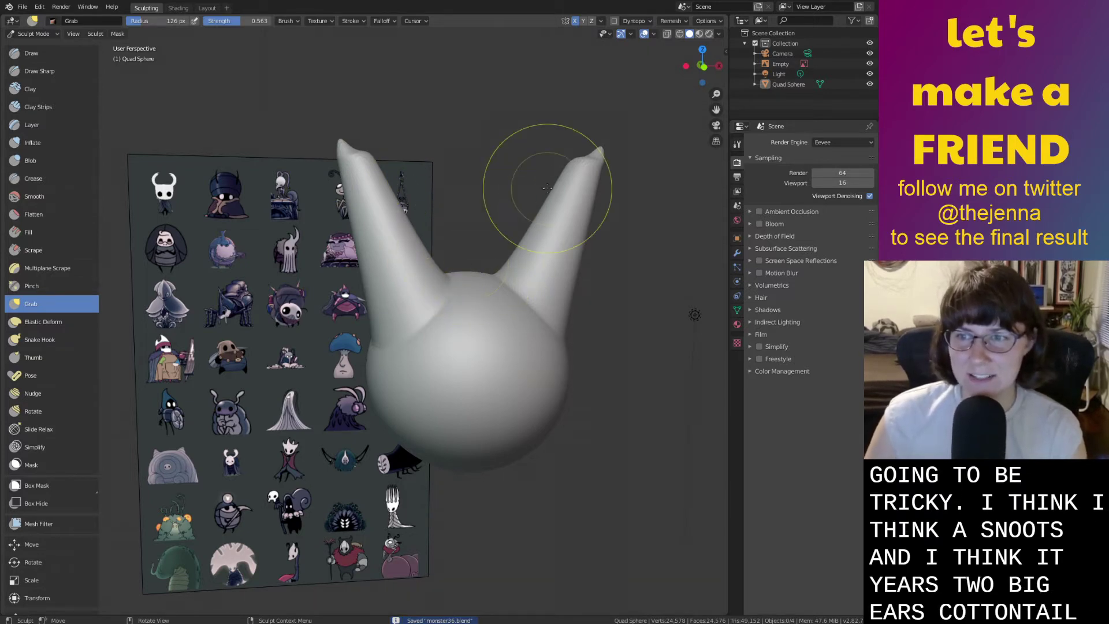
key("ctrl+z")
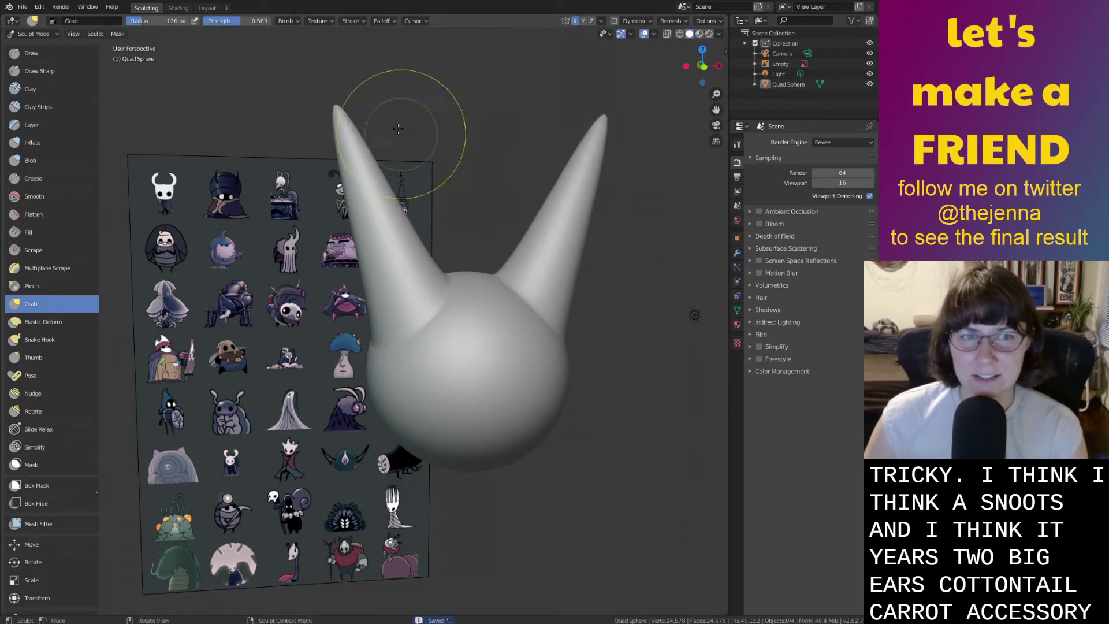
Pull the ear tips down with the Grab brush, and switch to the Smooth brush at 126 px radius and 0.700 strength.
middle_click_drag(342, 101, 346, 120)
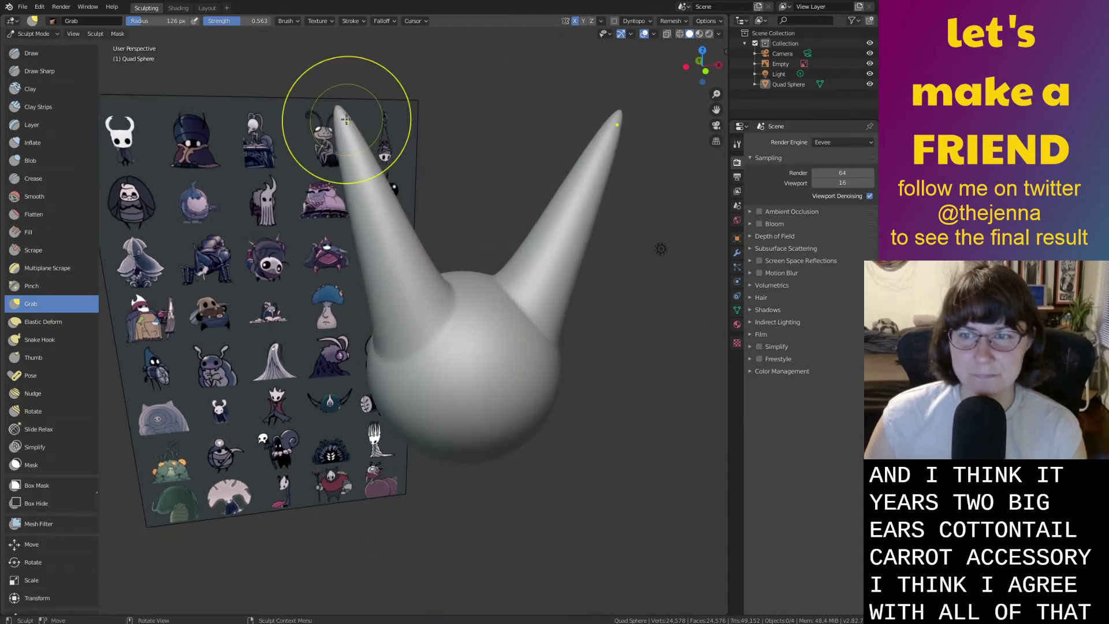
mouse_move(351, 125)
left_mouse_down()
mouse_move(340, 115)
mouse_move(354, 169)
left_mouse_up()
key("shift+s")
middle_click_drag(425, 245, 425, 209)
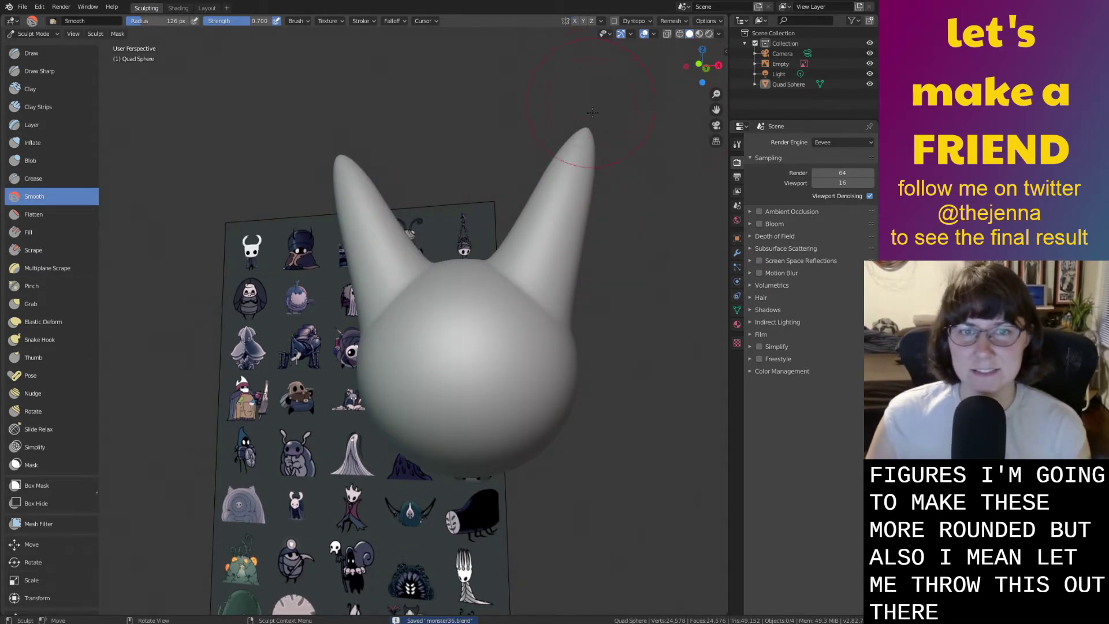
Shorten and round the ear farther from the reference image by smoothing its tip with the 126 px Smooth brush at 0.700 strength.
middle_click_drag(589, 88, 603, 167)
mouse_move(602, 160)
left_mouse_down()
mouse_move(587, 173)
mouse_move(594, 191)
left_mouse_up()
middle_click_drag(598, 190, 583, 195)
left_click_drag(583, 195, 589, 201)
mouse_move(589, 200)
middle_mouse_down("shift")
mouse_move(484, 218)
mouse_move(526, 240)
mouse_move(599, 176)
middle_mouse_up("shift")
mouse_move(569, 179)
left_mouse_down()
mouse_move(561, 228)
mouse_move(532, 237)
left_mouse_up()
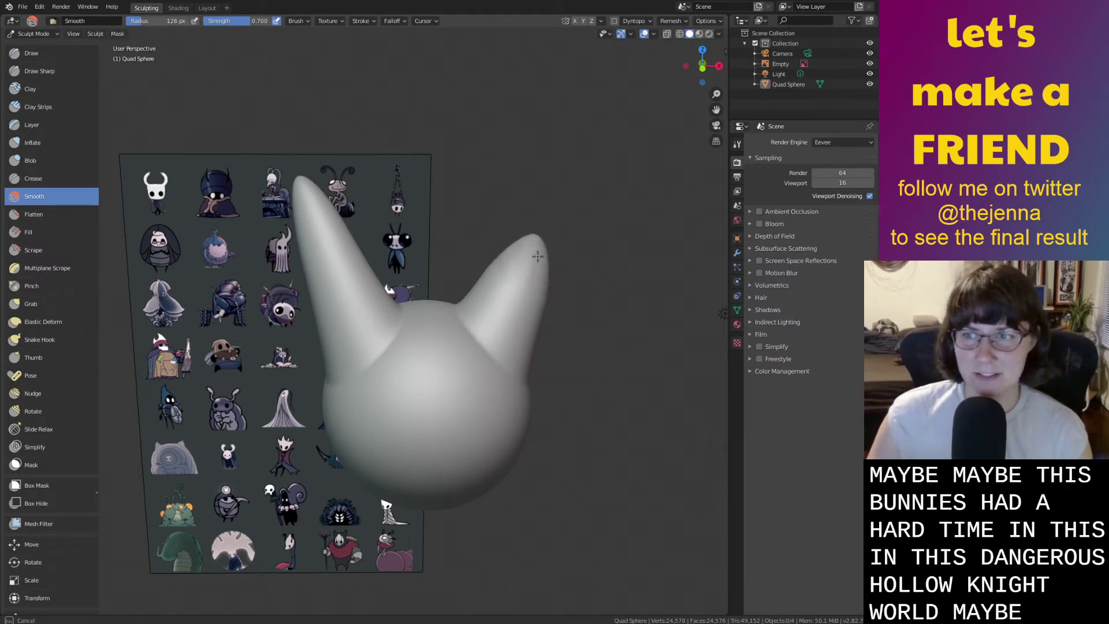
middle_click_drag(532, 283, 495, 285)
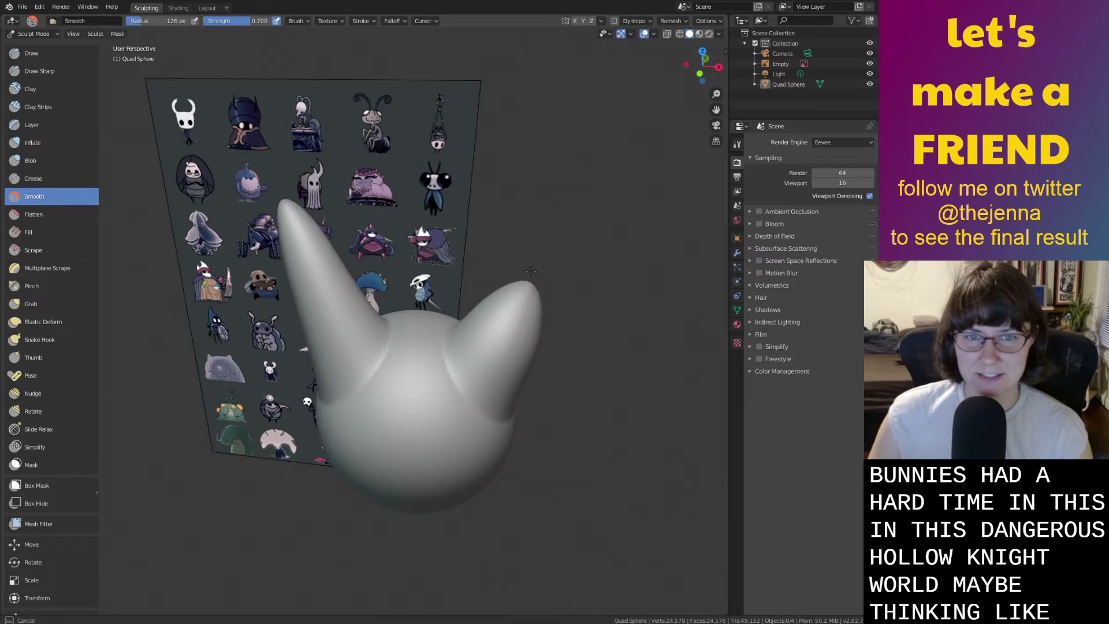
middle_click_drag(528, 309, 383, 347)
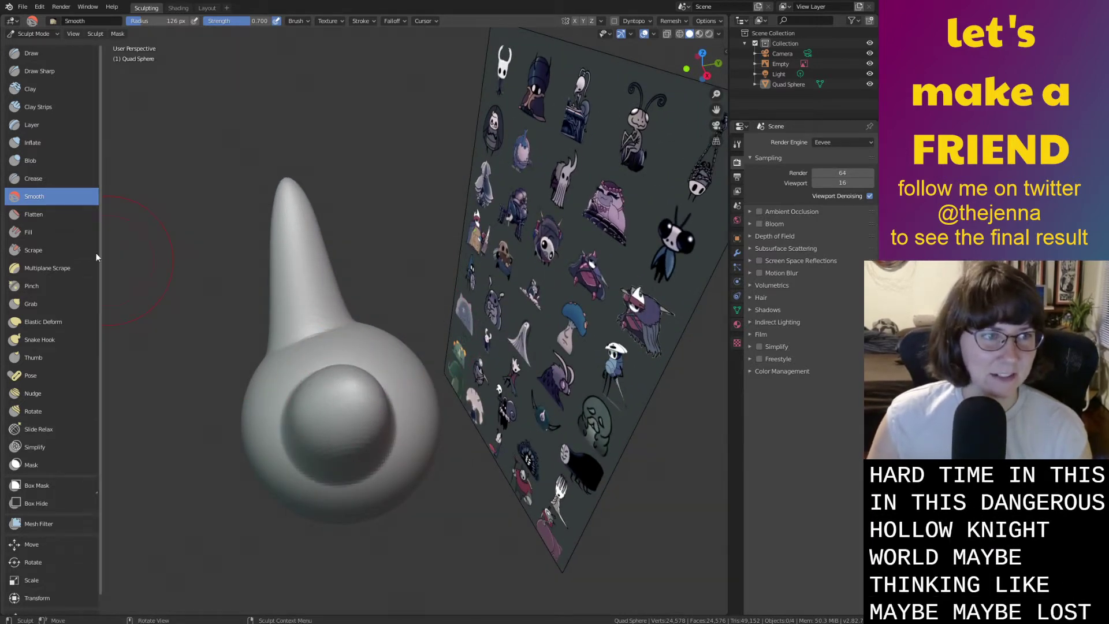
Flatten the tip of the shortened ear into a blunt stub with the Flatten brush at 126 px radius and 0.500 strength.
left_click(55, 212)
scroll(363, 424, "up", 2)
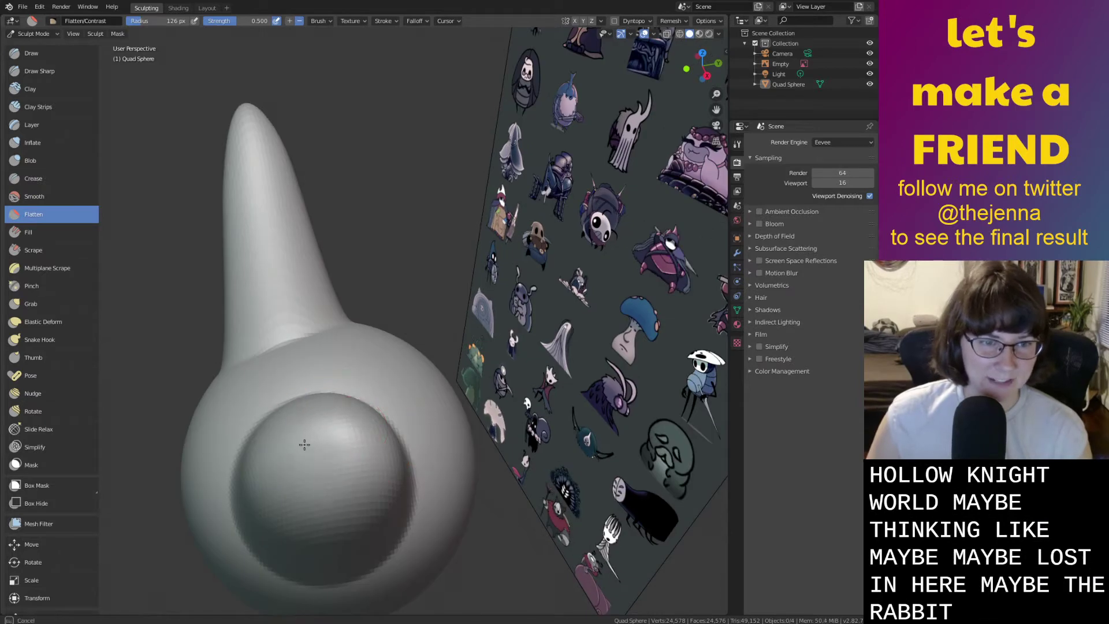
mouse_move(335, 463)
middle_mouse_down()
mouse_move(398, 404)
mouse_move(356, 458)
middle_mouse_up()
mouse_move(400, 464)
left_mouse_down()
mouse_move(415, 461)
mouse_move(320, 475)
mouse_move(364, 445)
mouse_move(385, 512)
mouse_move(298, 432)
mouse_move(332, 470)
left_mouse_up()
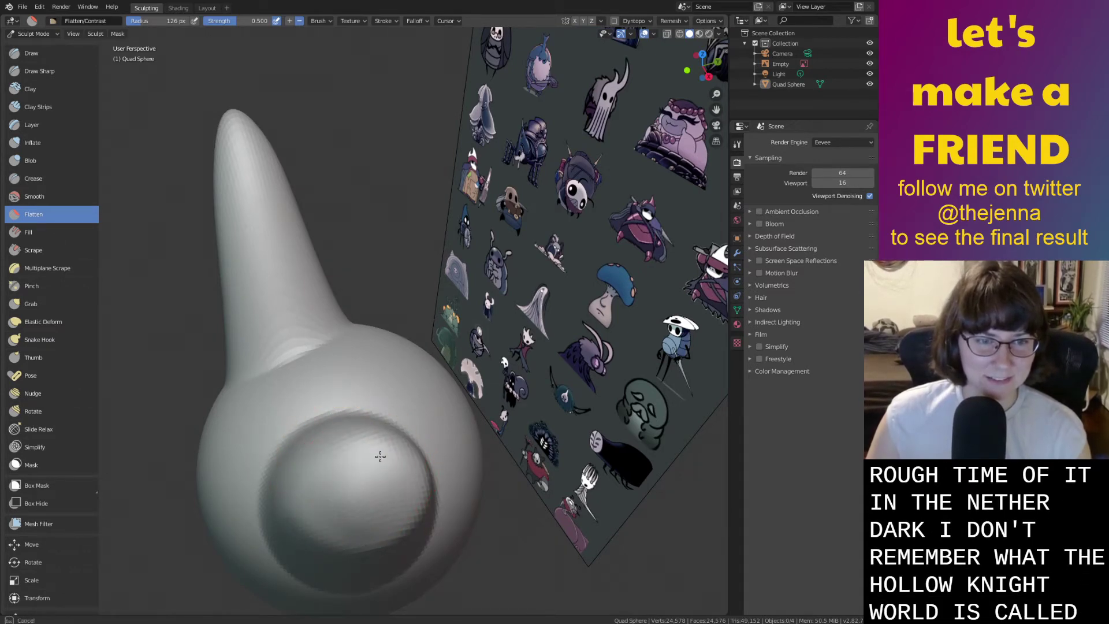
left_click_drag(384, 466, 399, 490)
mouse_move(379, 487)
middle_mouse_down()
mouse_move(460, 463)
mouse_move(337, 460)
mouse_move(364, 459)
middle_mouse_up()
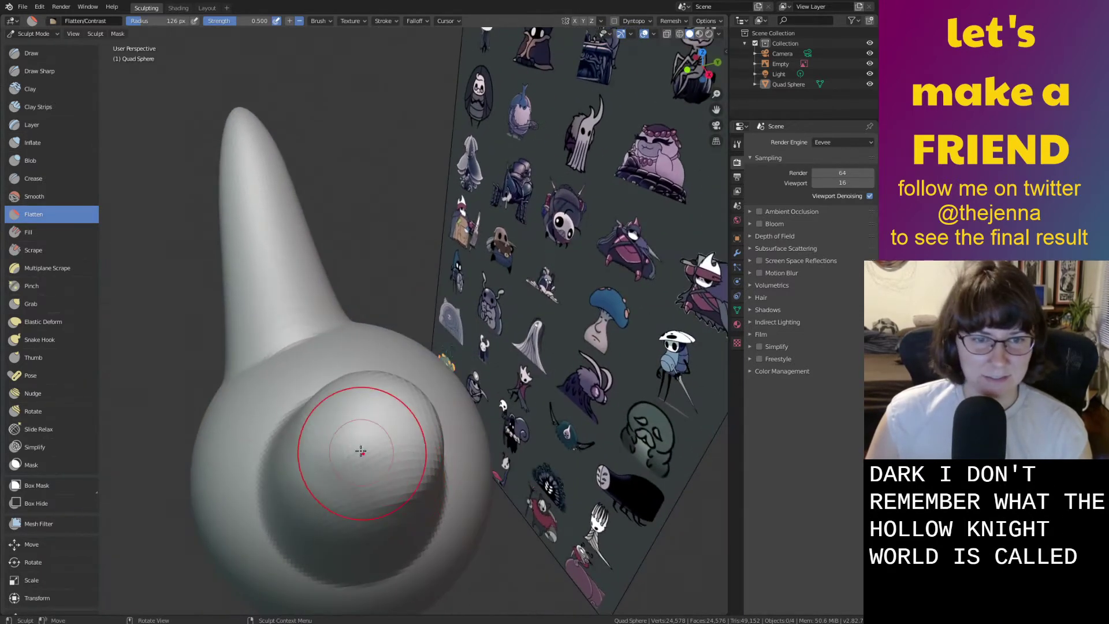
mouse_move(373, 408)
left_mouse_down()
mouse_move(381, 401)
mouse_move(332, 404)
left_mouse_up()
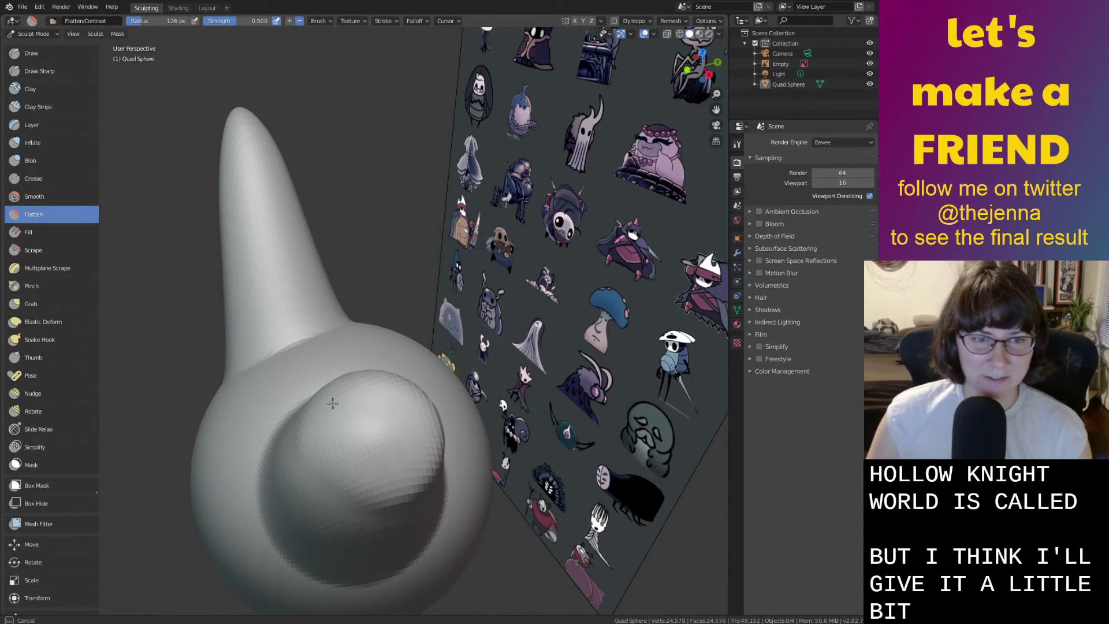
left_click_drag(369, 440, 391, 423)
mouse_move(369, 382)
left_mouse_down()
mouse_move(414, 435)
mouse_move(387, 434)
left_mouse_up()
Pull the tall ear's tip and inner edge outward with the Grab brush at 126 px radius and 0.563 strength, making the ear fuller.
mouse_move(490, 357)
middle_mouse_down()
mouse_move(504, 346)
mouse_move(458, 181)
mouse_move(432, 197)
mouse_move(383, 196)
middle_mouse_up()
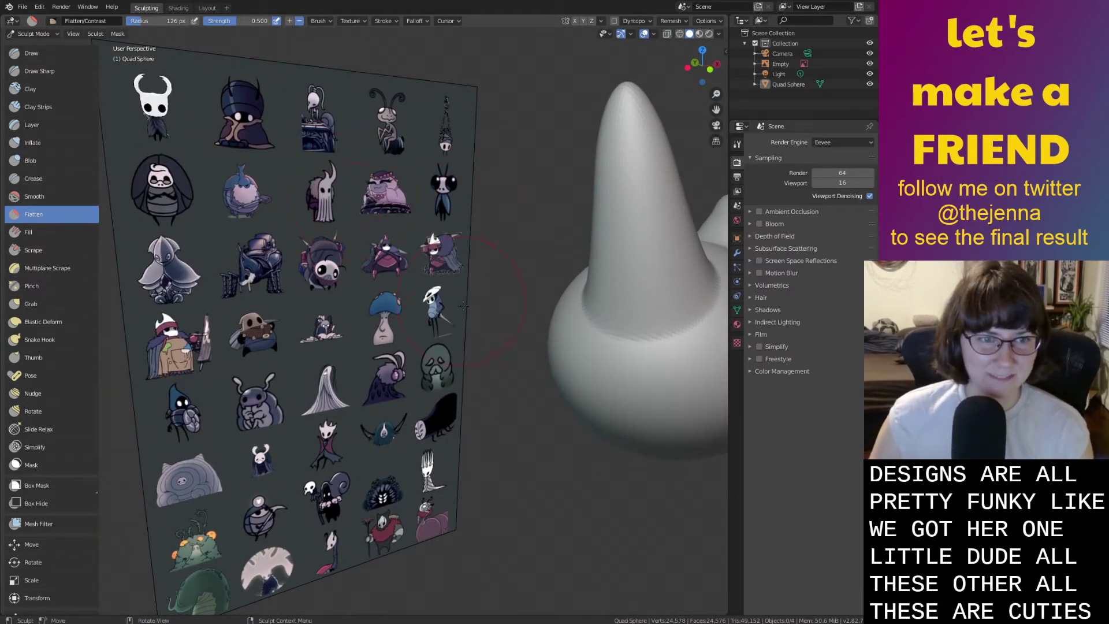
mouse_move(515, 386)
middle_mouse_down()
mouse_move(223, 347)
mouse_move(271, 370)
middle_mouse_up()
scroll(431, 289, "down", 2)
mouse_move(428, 290)
middle_mouse_down()
mouse_move(472, 247)
mouse_move(461, 260)
mouse_move(471, 269)
middle_mouse_up()
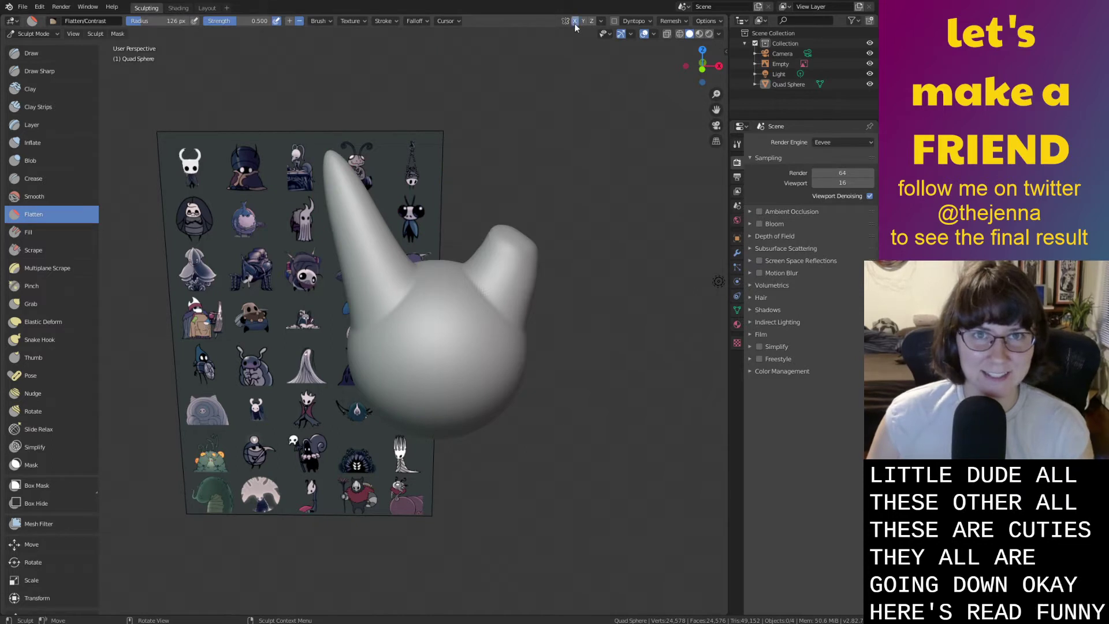
key("g")
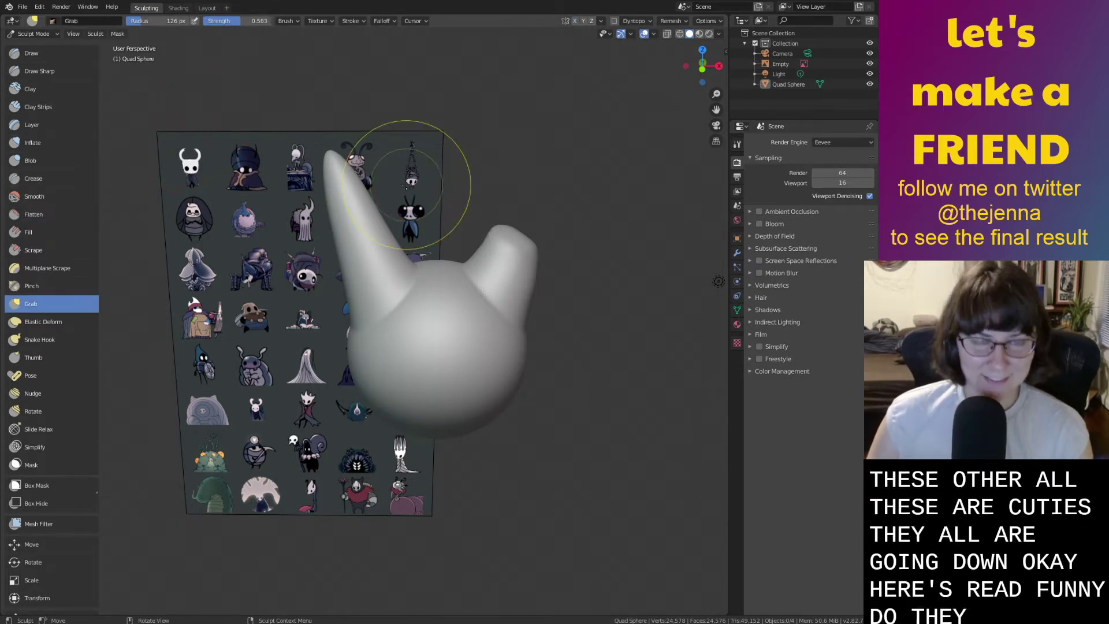
scroll(403, 187, "up", 1)
left_click_drag(341, 114, 360, 110)
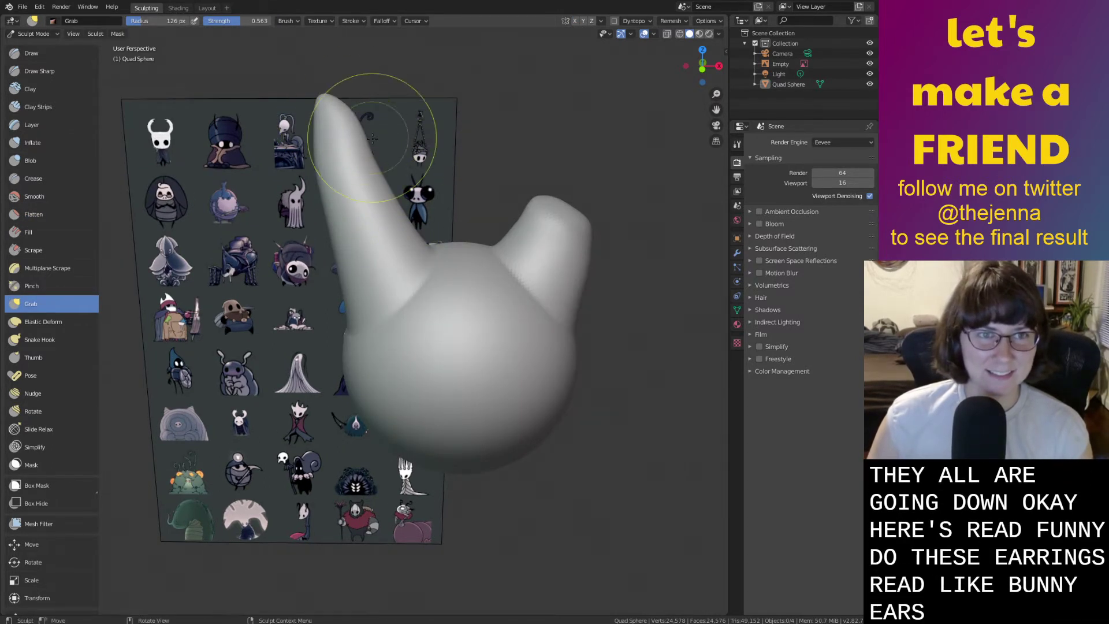
left_click_drag(373, 160, 386, 159)
left_click_drag(390, 198, 398, 202)
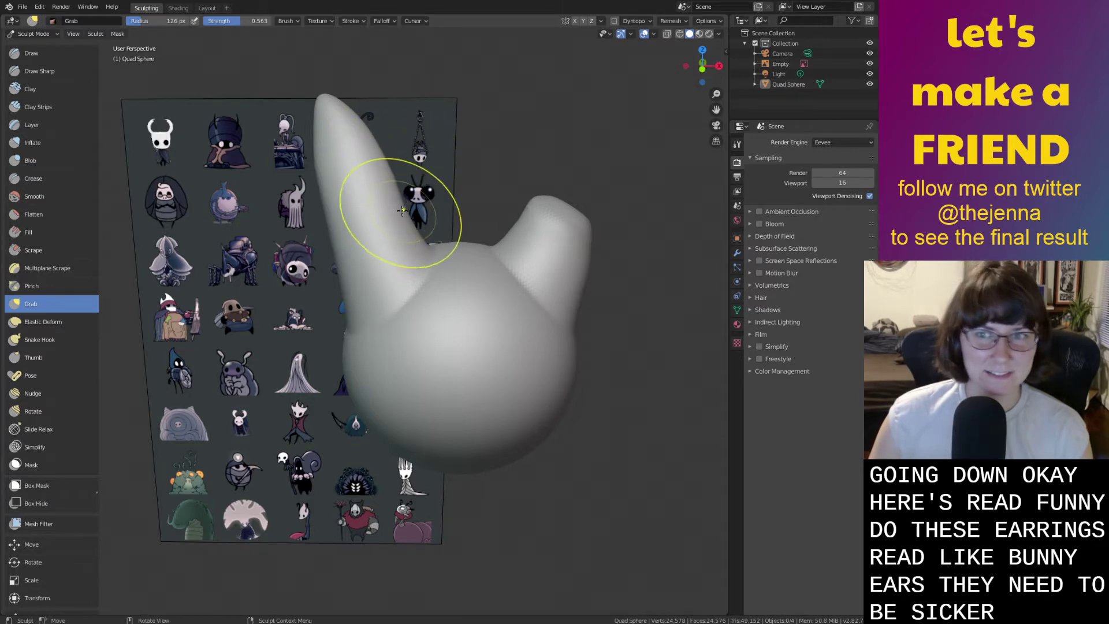
Widen the base and upper part of the tall ear from behind with the 126 px Grab brush.
mouse_move(441, 186)
middle_mouse_down()
mouse_move(441, 213)
mouse_move(330, 185)
mouse_move(547, 247)
mouse_move(521, 247)
mouse_move(537, 258)
middle_mouse_up()
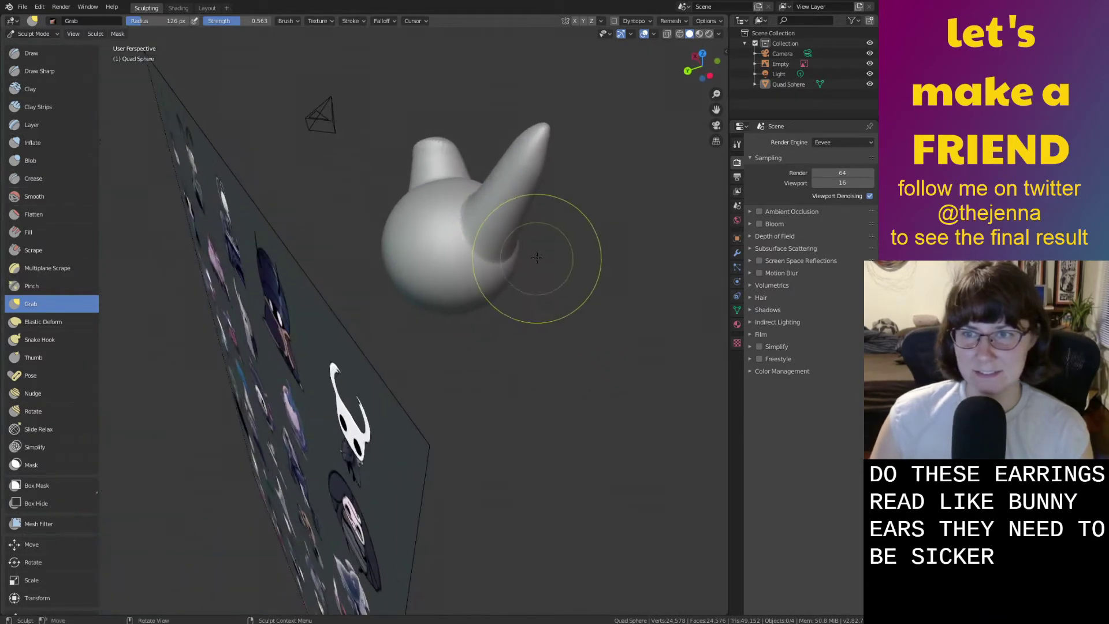
left_click_drag(506, 240, 523, 258)
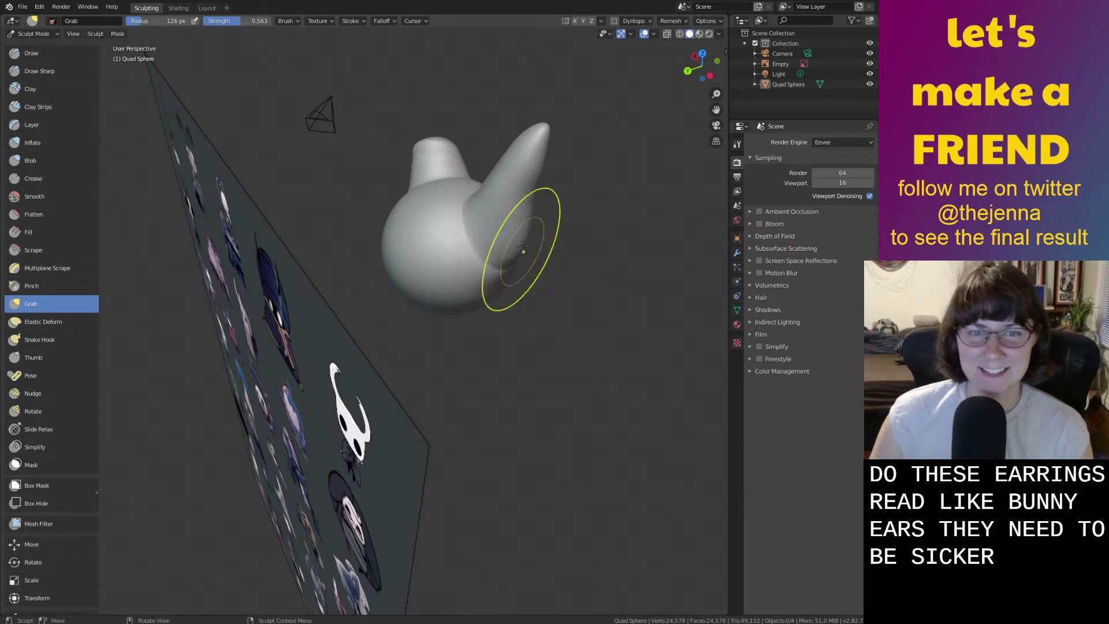
mouse_move(532, 184)
left_mouse_down()
mouse_move(552, 201)
mouse_move(540, 163)
left_mouse_up()
middle_click_drag(537, 153, 416, 129)
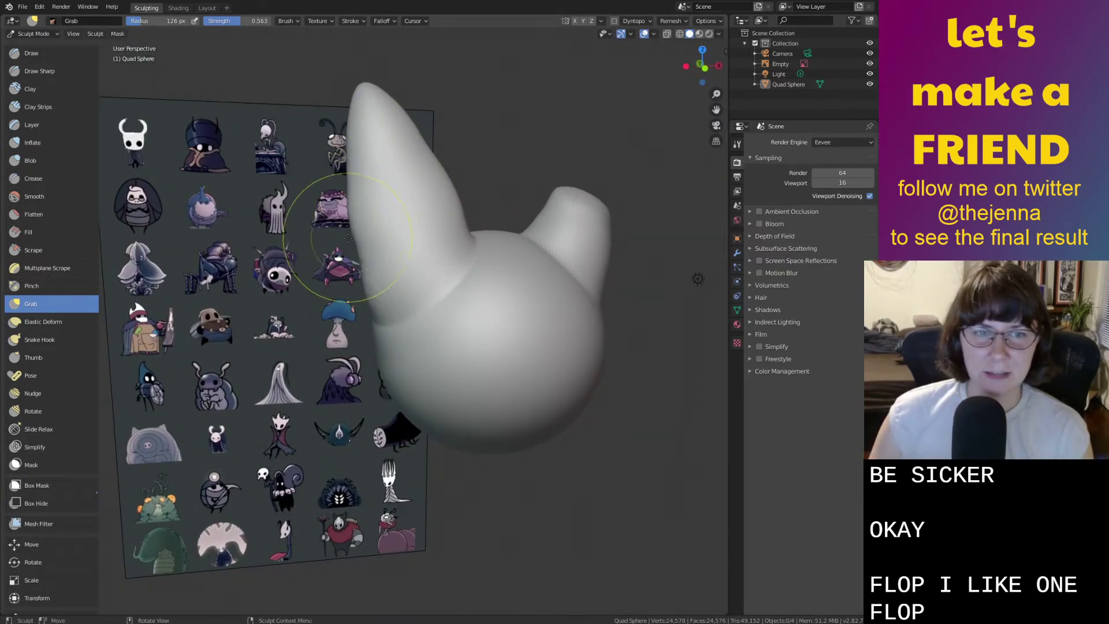
Bend the tall ear's upper half over and pull its tip down with the 126 px Grab brush to form a flopped ear.
middle_click_drag(375, 252, 539, 245)
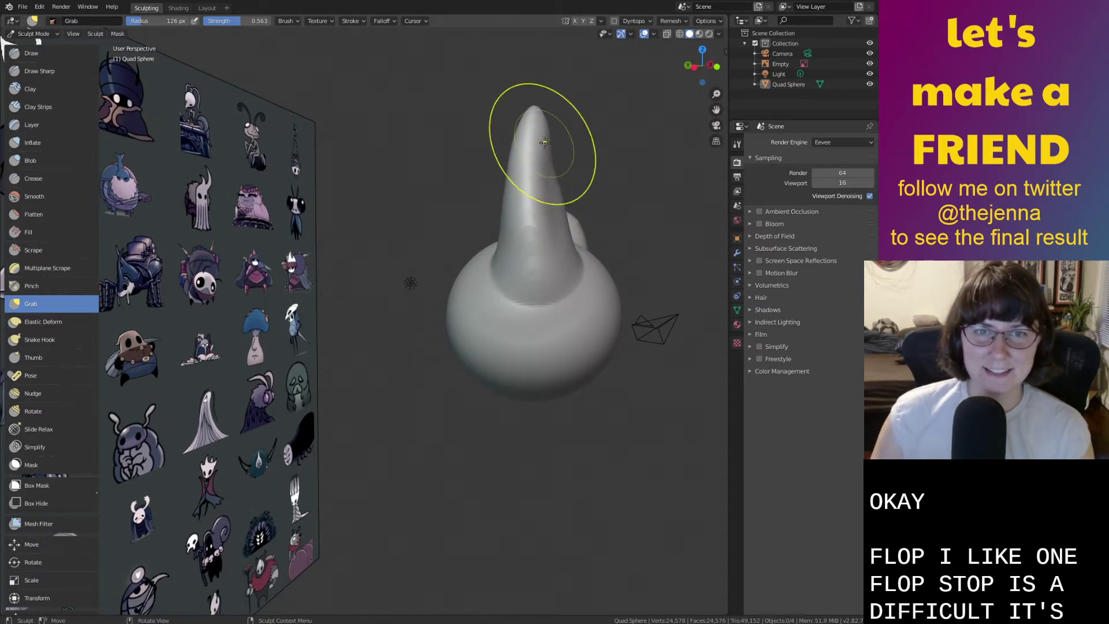
mouse_move(560, 256)
left_mouse_down()
mouse_move(548, 253)
mouse_move(531, 203)
left_mouse_up()
left_click_drag(559, 264, 522, 287)
mouse_move(522, 287)
middle_mouse_down()
mouse_move(429, 331)
mouse_move(441, 317)
mouse_move(534, 301)
middle_mouse_up()
left_click_drag(439, 298, 457, 349)
middle_click_drag(497, 354, 405, 338)
middle_click_drag(236, 167, 317, 211)
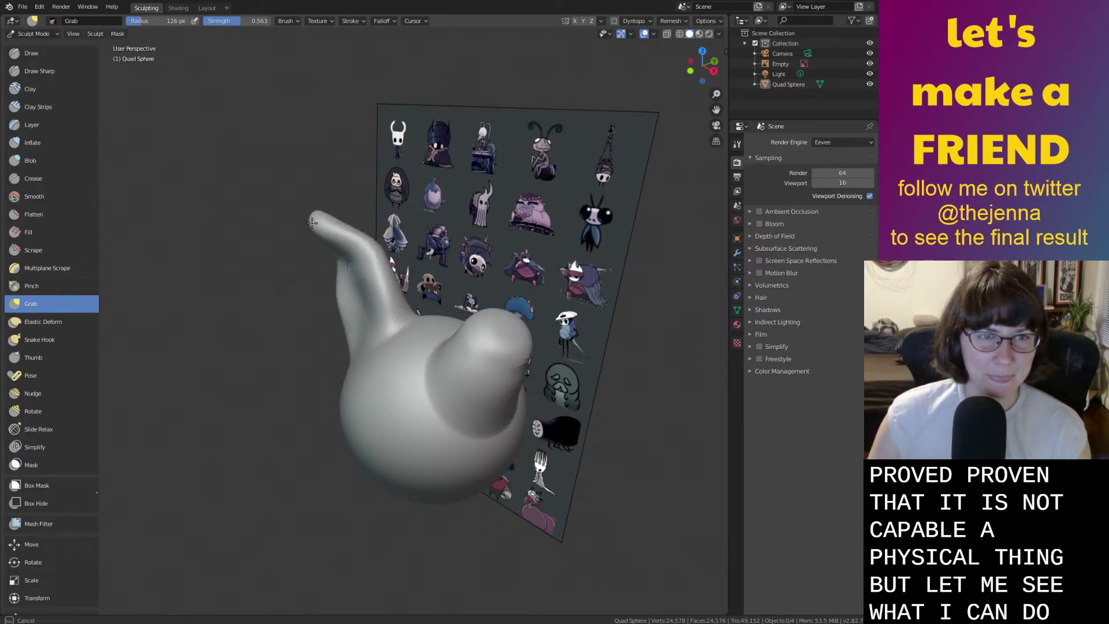
left_click_drag(268, 255, 275, 298)
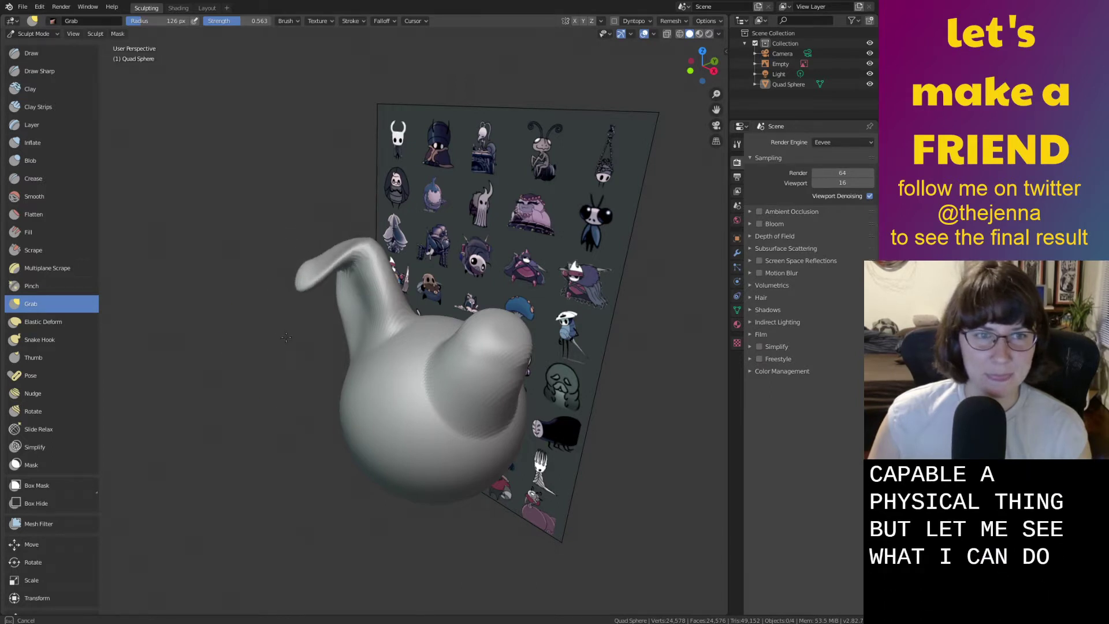
mouse_move(345, 353)
middle_mouse_down()
mouse_move(481, 247)
mouse_move(500, 198)
middle_mouse_up()
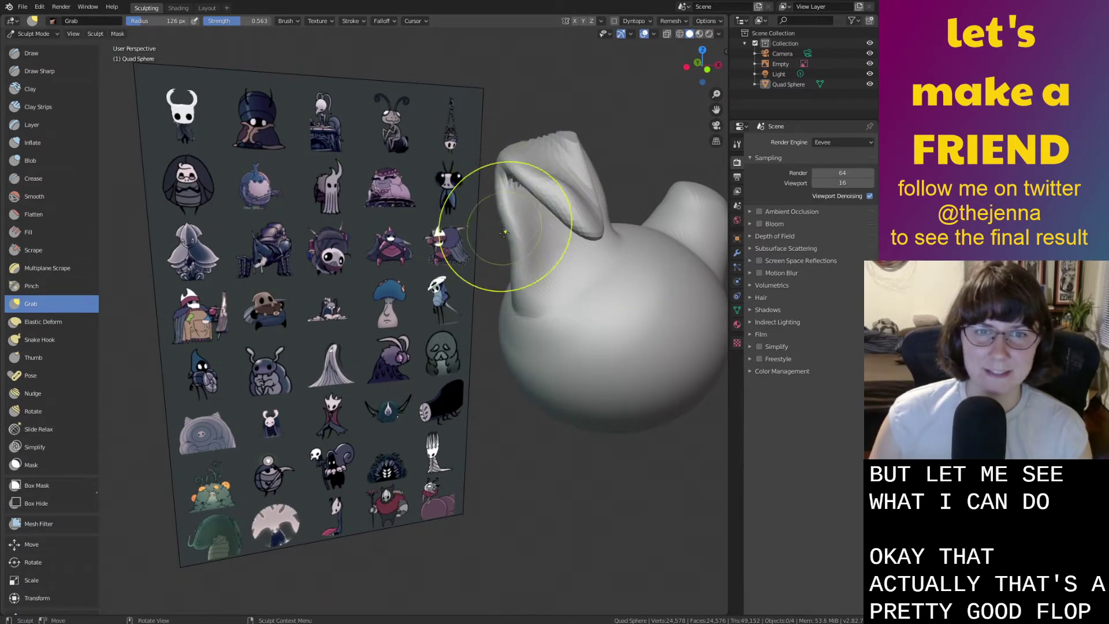
Adjust the outer edge of the flopped ear near its fold with the 126 px Grab brush.
mouse_move(521, 300)
middle_mouse_down()
mouse_move(476, 300)
mouse_move(483, 285)
mouse_move(511, 311)
middle_mouse_up()
left_click_drag(493, 194, 482, 195)
scroll(492, 199, "up", 3)
middle_click_drag(493, 198, 435, 259)
mouse_move(425, 196)
middle_mouse_down()
mouse_move(445, 171)
mouse_move(471, 198)
middle_mouse_up()
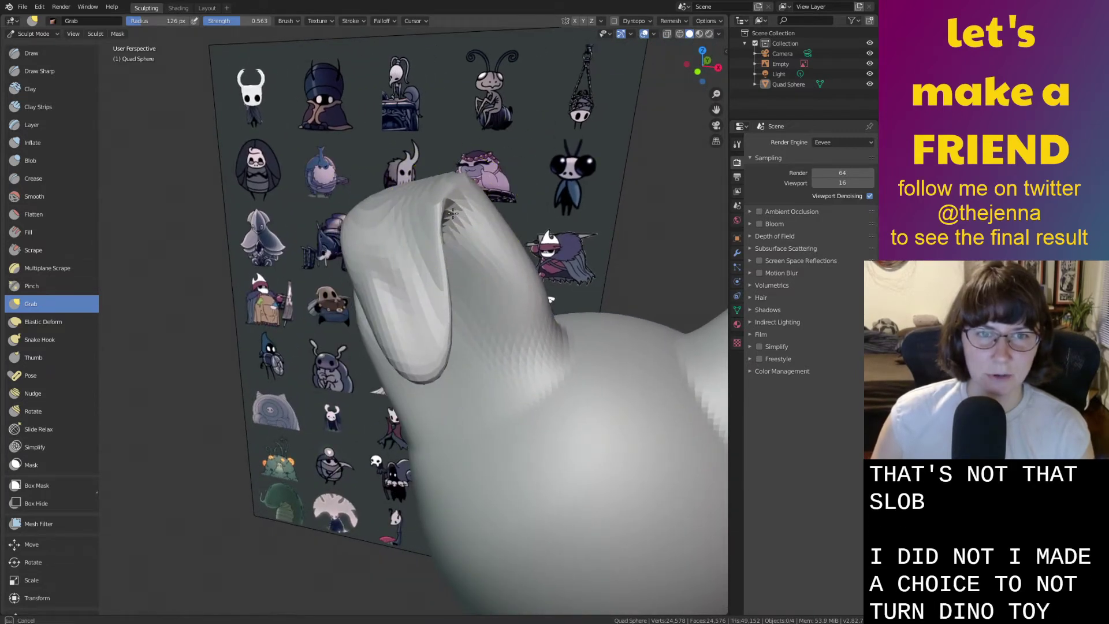
mouse_move(509, 247)
middle_mouse_down()
mouse_move(462, 213)
mouse_move(311, 242)
mouse_move(377, 227)
middle_mouse_up()
Thicken the hanging front flap of the flopped ear with the Inflate brush at 126 px radius and 0.500 strength.
key("i")
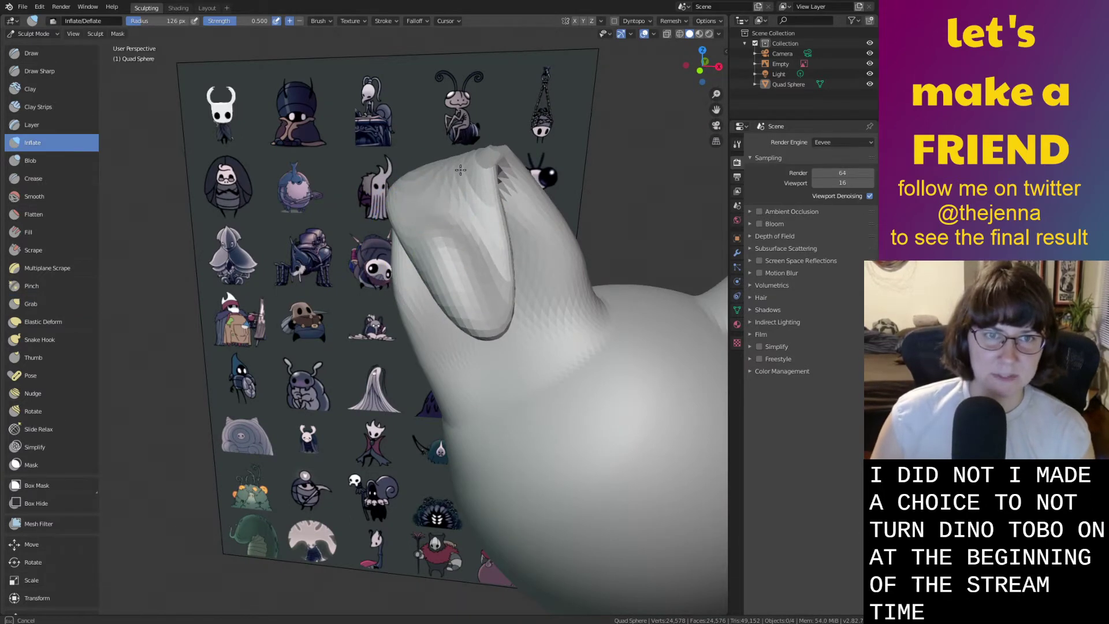
mouse_move(484, 249)
left_mouse_down()
mouse_move(494, 270)
mouse_move(480, 206)
mouse_move(484, 231)
left_mouse_up()
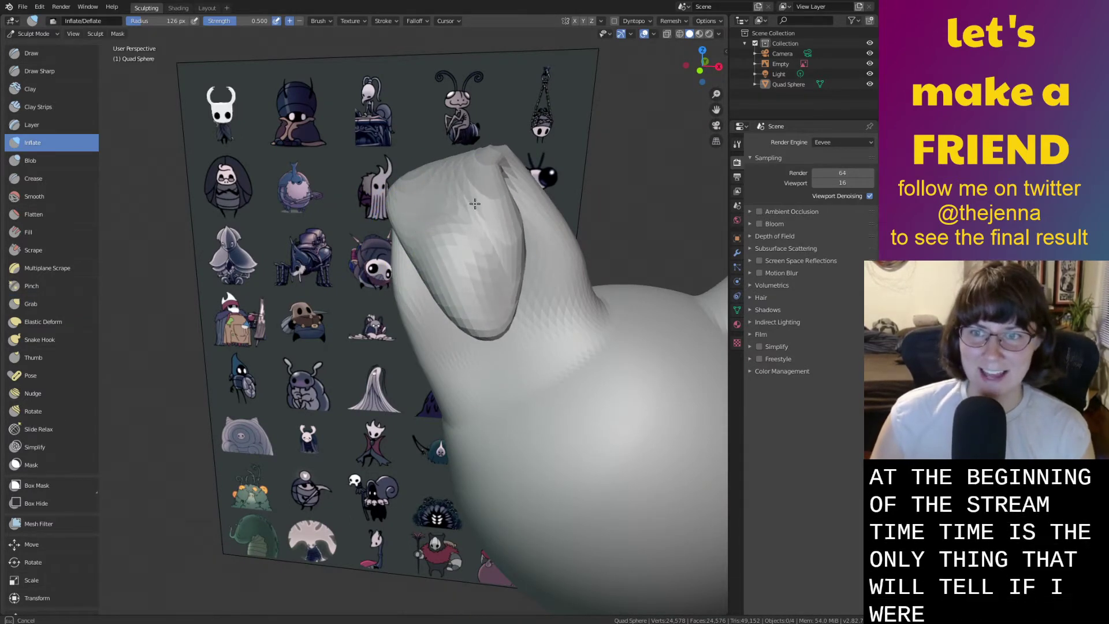
middle_click_drag(482, 221, 424, 226)
mouse_move(414, 235)
left_mouse_down()
mouse_move(409, 351)
mouse_move(392, 208)
left_mouse_up()
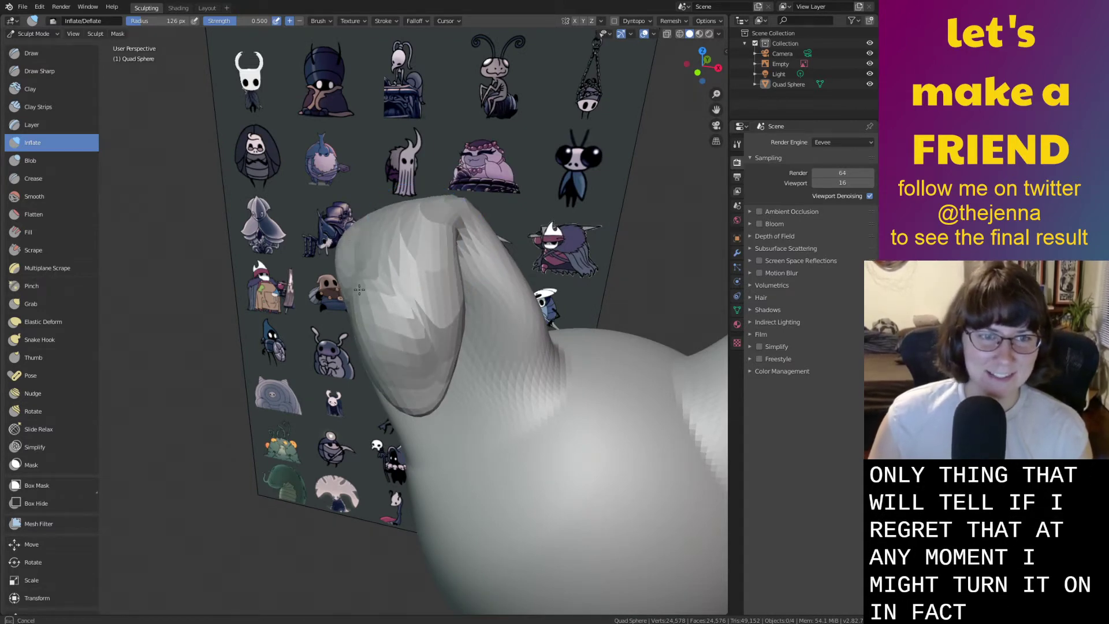
middle_click_drag(426, 281, 383, 243)
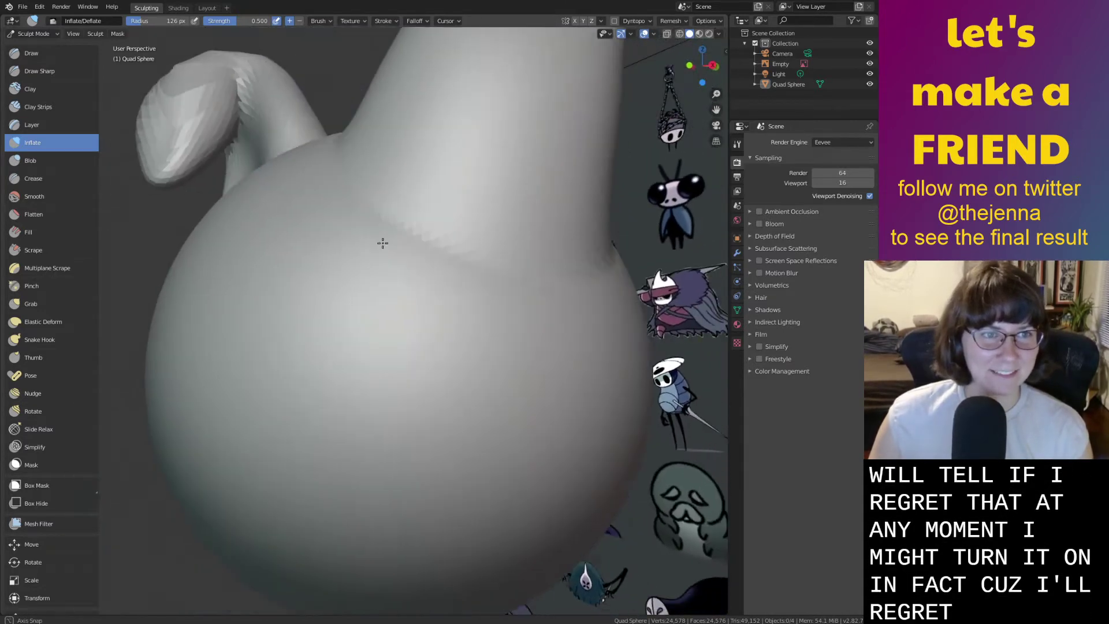
View the flopped ear from underneath and clear the sculpt mask, leaving the mask options unused.
scroll(297, 218, "up", 5)
middle_click_drag(297, 218, 349, 234)
mouse_move(501, 315)
middle_mouse_down()
mouse_move(487, 314)
mouse_move(354, 179)
middle_mouse_up()
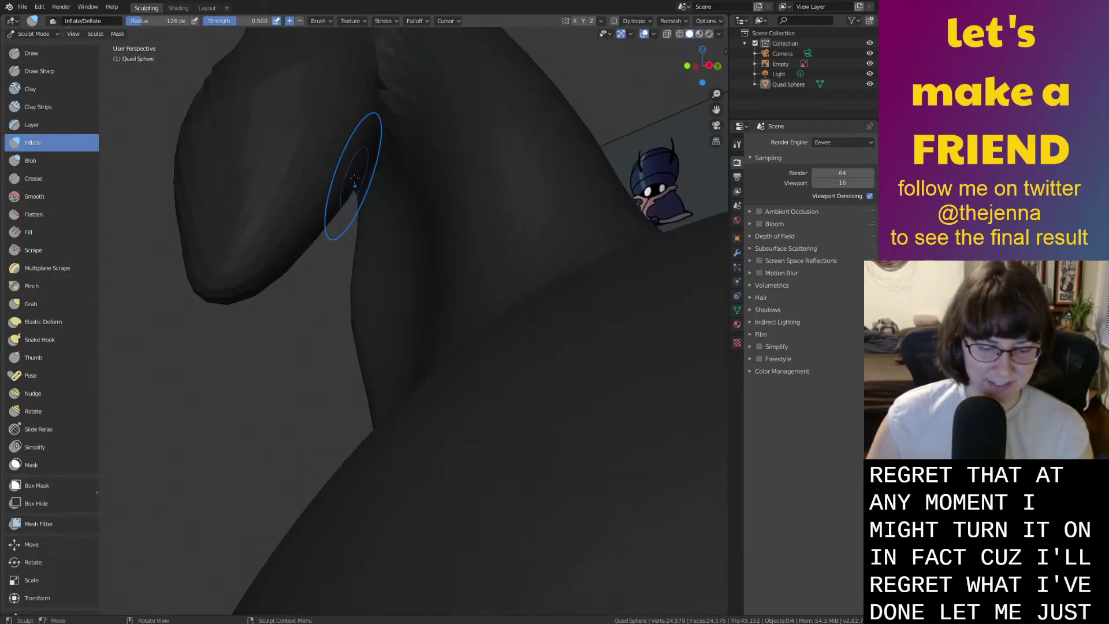
key("alt+m")
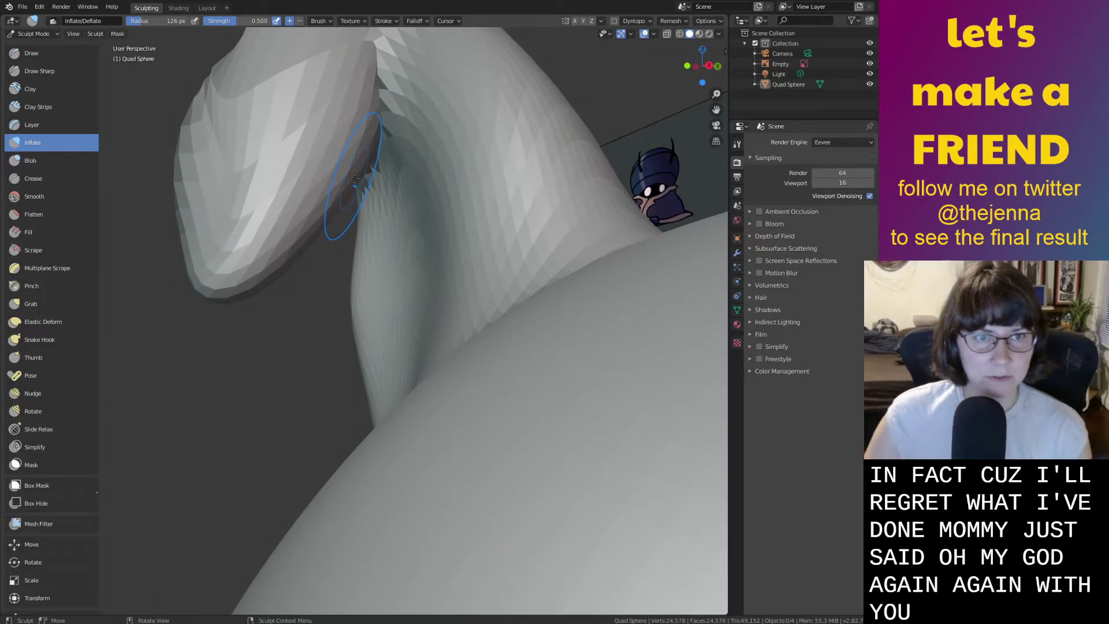
key("a")
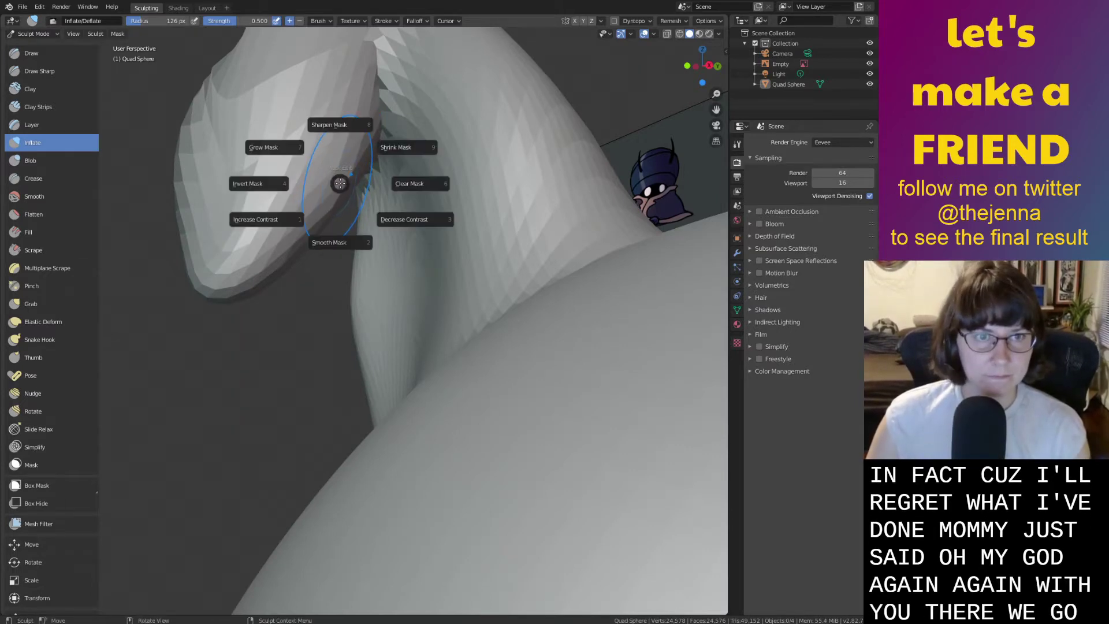
key("Escape")
Sculpt the underside of the ear's hanging flap with the 126 px Inflate brush at 0.500 strength.
left_click_drag(332, 155, 302, 228)
mouse_move(347, 193)
left_mouse_down()
mouse_move(353, 149)
mouse_move(346, 167)
mouse_move(319, 174)
mouse_move(355, 147)
mouse_move(332, 202)
left_mouse_up()
middle_click_drag(332, 203, 327, 218)
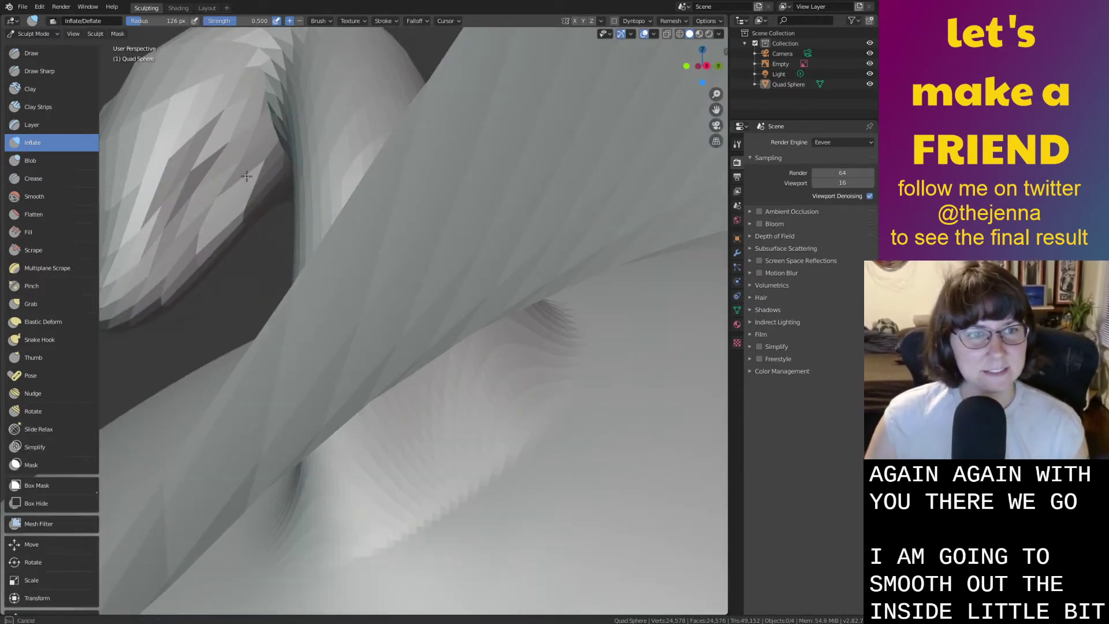
left_click_drag(248, 176, 246, 165)
mouse_move(203, 231)
left_mouse_down()
mouse_move(207, 199)
mouse_move(211, 207)
left_mouse_up()
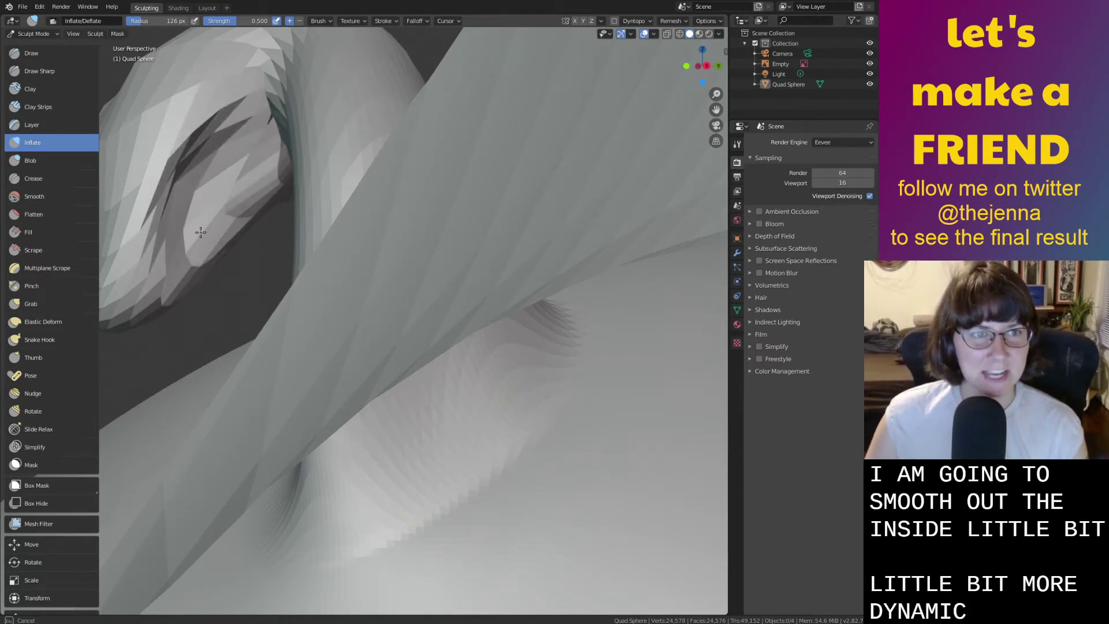
mouse_move(231, 160)
left_mouse_down()
mouse_move(189, 219)
mouse_move(234, 163)
mouse_move(218, 198)
mouse_move(226, 194)
left_mouse_up()
Return to the Inflate brush and build up the hollow and crease inside the ear fold.
key("shift+s")
key("i")
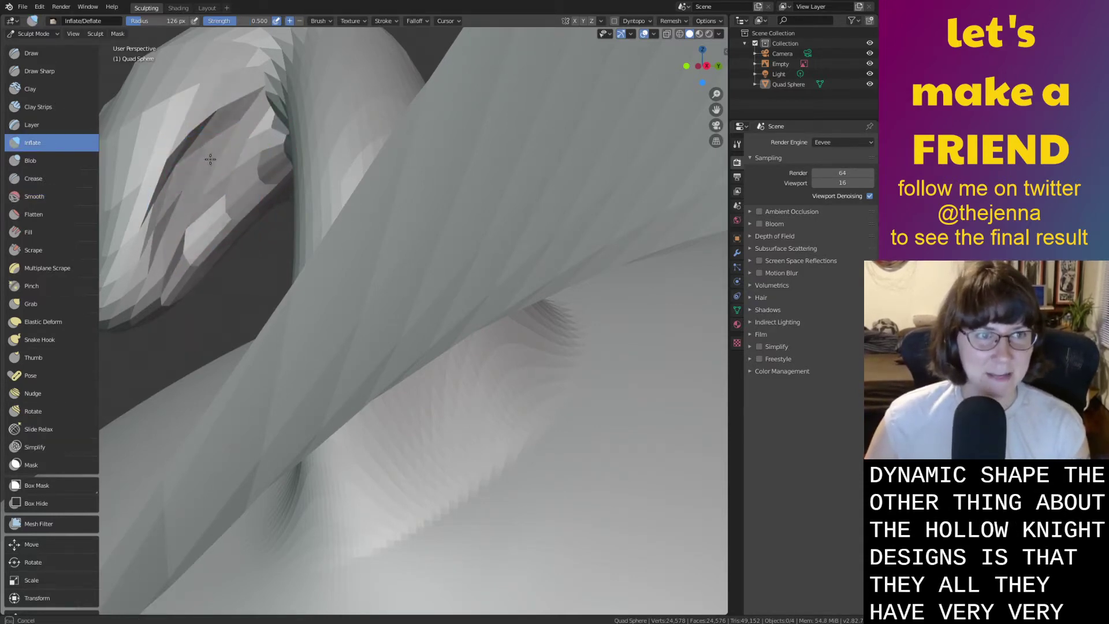
left_click_drag(211, 159, 220, 129)
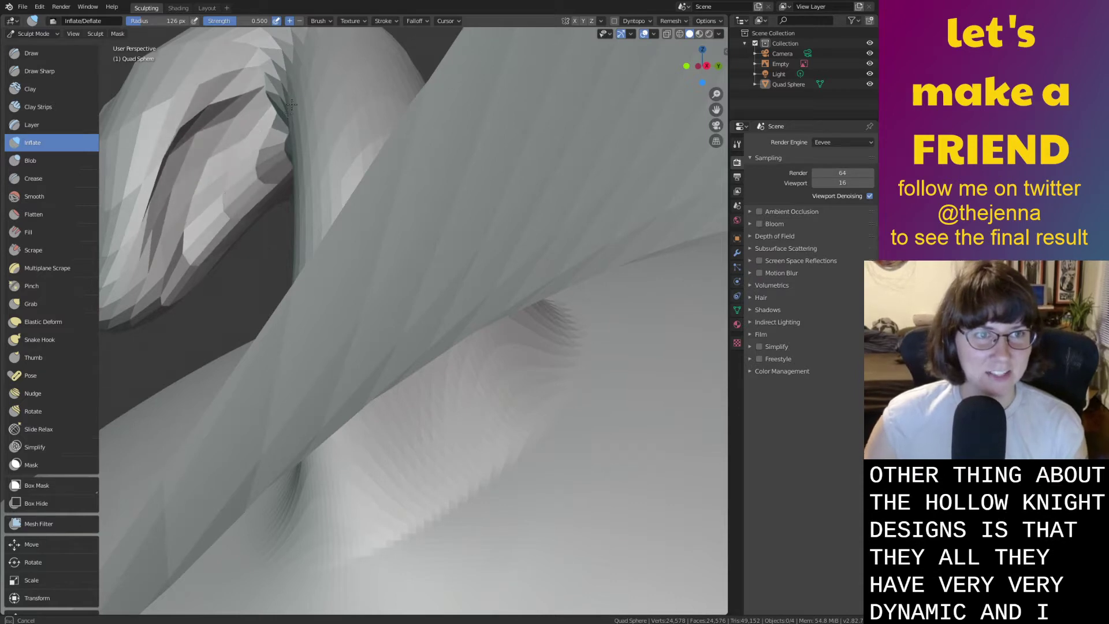
left_click_drag(292, 105, 267, 84)
mouse_move(207, 188)
left_mouse_down()
mouse_move(177, 188)
mouse_move(235, 87)
left_mouse_up()
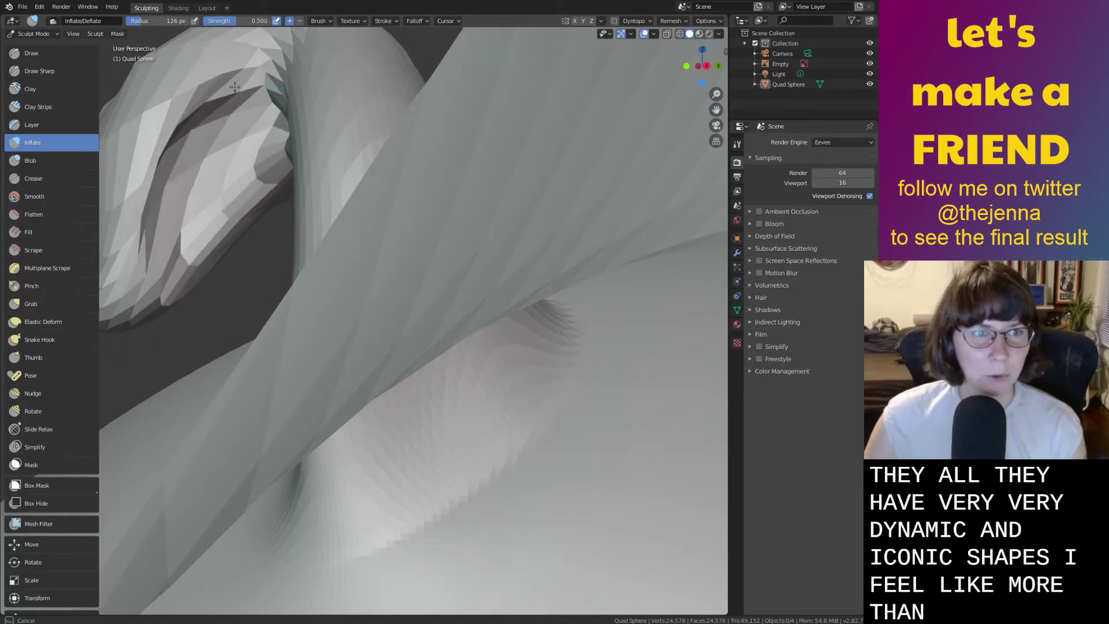
left_click_drag(239, 140, 249, 113)
Shape the inner surface of the ear's upright part below the fold with the 126 px Inflate brush.
middle_click_drag(254, 150, 301, 150)
left_click_drag(491, 100, 497, 107)
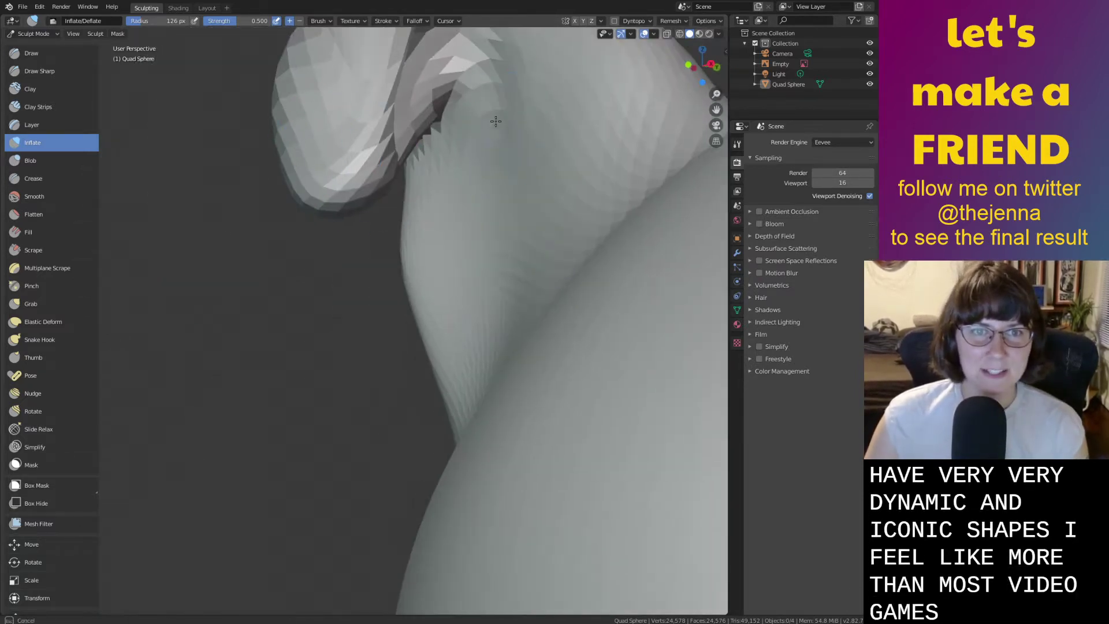
left_click_drag(494, 231, 495, 233)
scroll(508, 251, "down", 2)
middle_click_drag(510, 252, 518, 250)
mouse_move(515, 218)
left_mouse_down()
mouse_move(532, 206)
mouse_move(552, 236)
left_mouse_up()
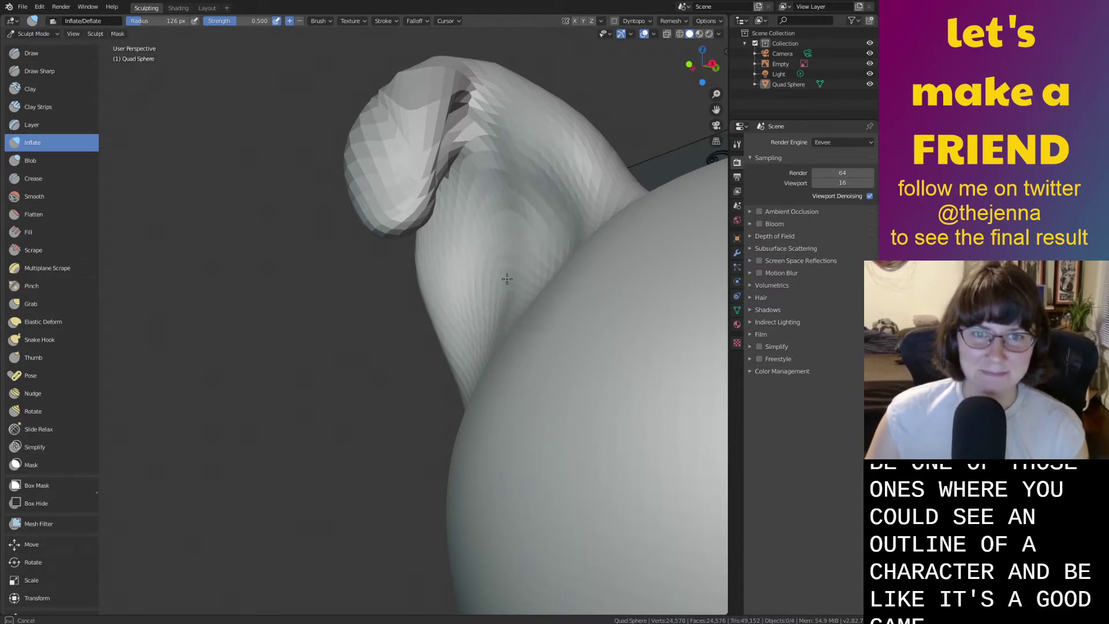
middle_click_drag(521, 267, 632, 298)
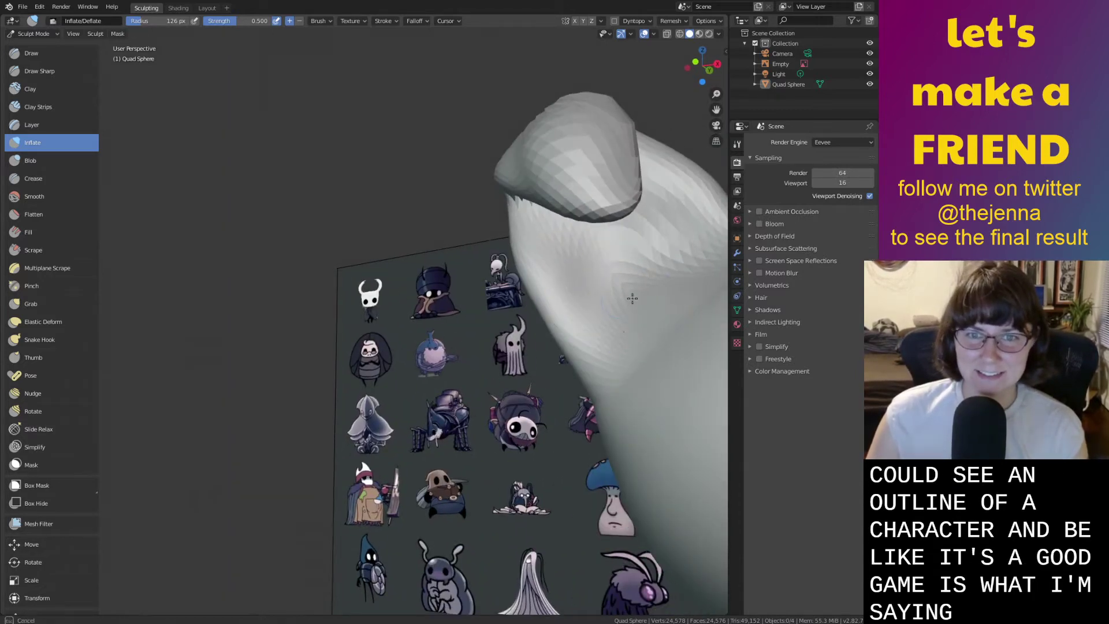
Select the Grab brush at 126 px and check the head and both ears from the front.
scroll(630, 288, "down", 6)
mouse_move(640, 347)
middle_mouse_down()
mouse_move(637, 376)
mouse_move(627, 377)
mouse_move(622, 360)
mouse_move(666, 383)
mouse_move(579, 337)
mouse_move(504, 432)
mouse_move(511, 349)
mouse_move(580, 359)
middle_mouse_up()
scroll(649, 389, "up", 3)
key("g")
scroll(604, 396, "up", 4)
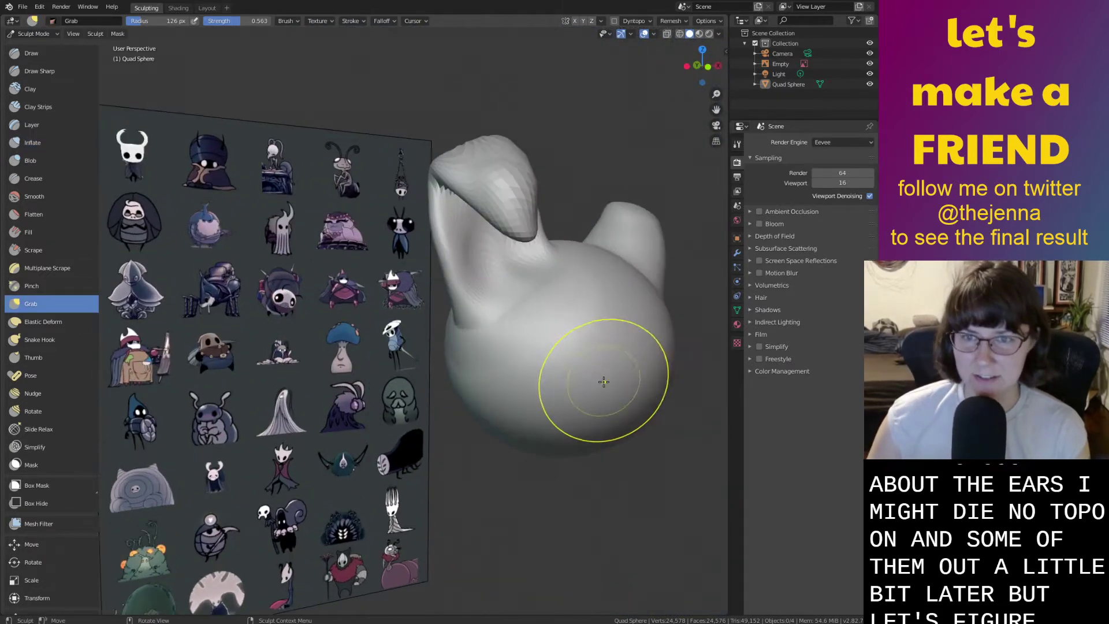
scroll(587, 347, "up", 2)
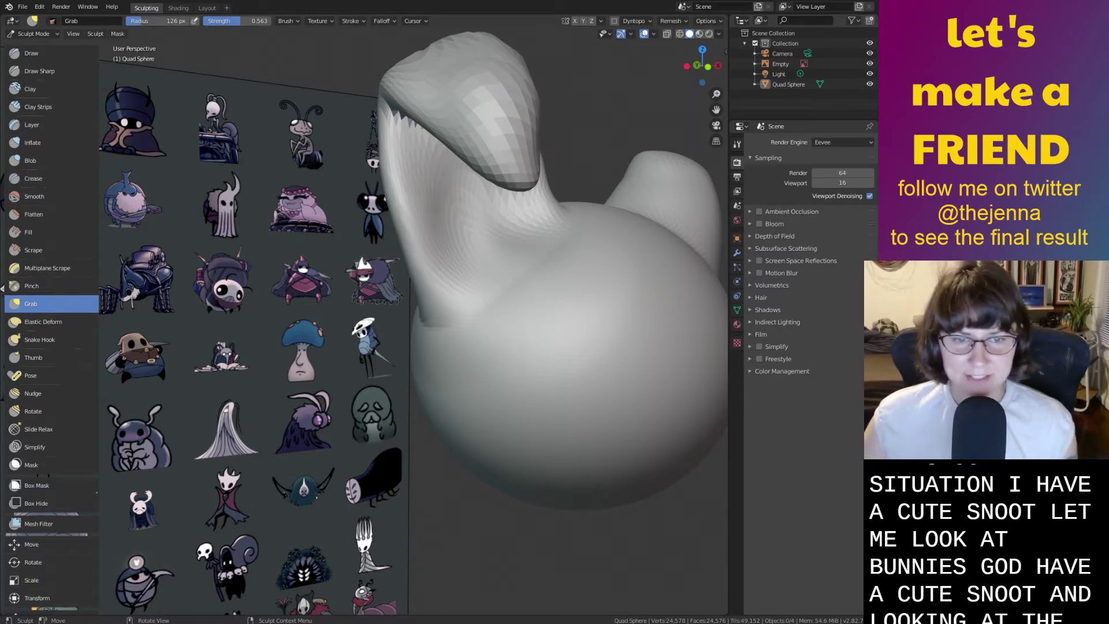
scroll(629, 183, "down", 5)
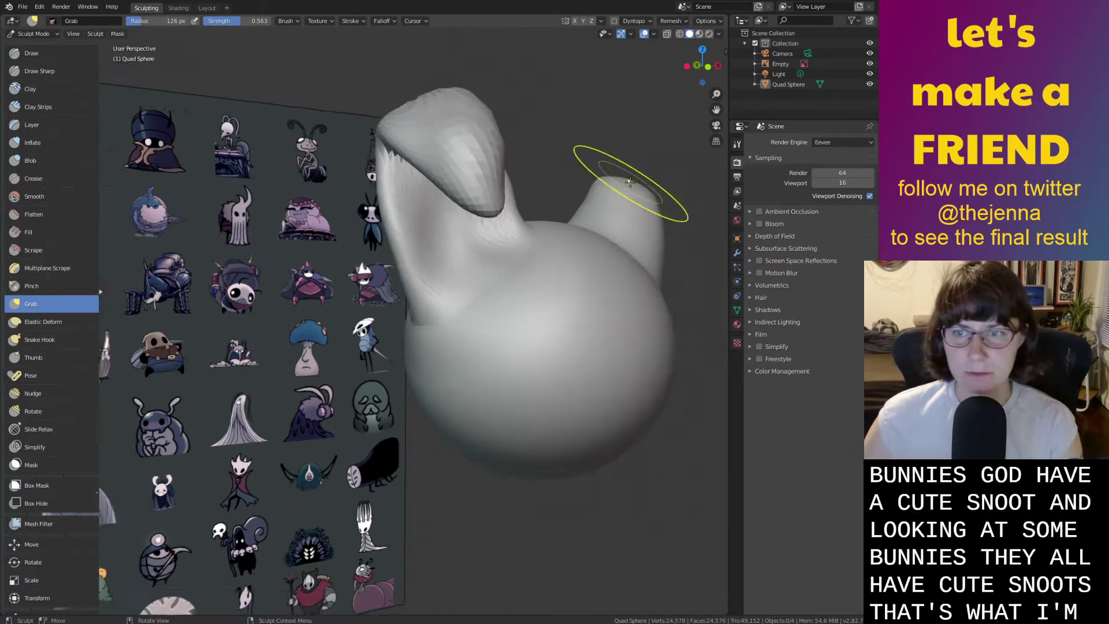
middle_click_drag(507, 348, 539, 350)
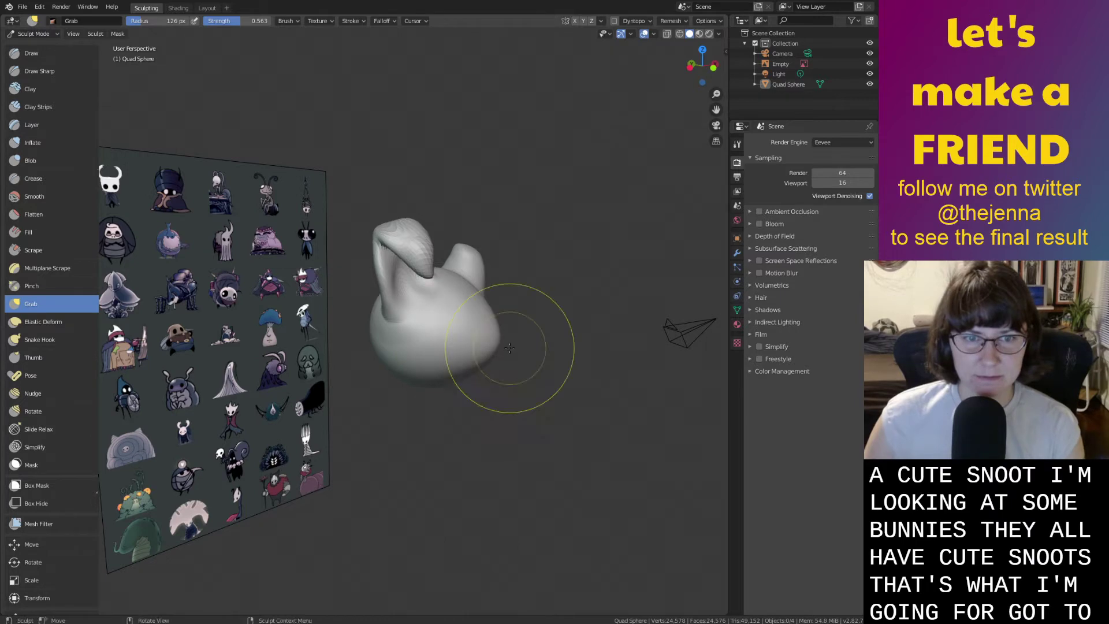
Try to reshape the back of the head with the Grab brush, and undo those strokes.
middle_click_drag(527, 358, 584, 383)
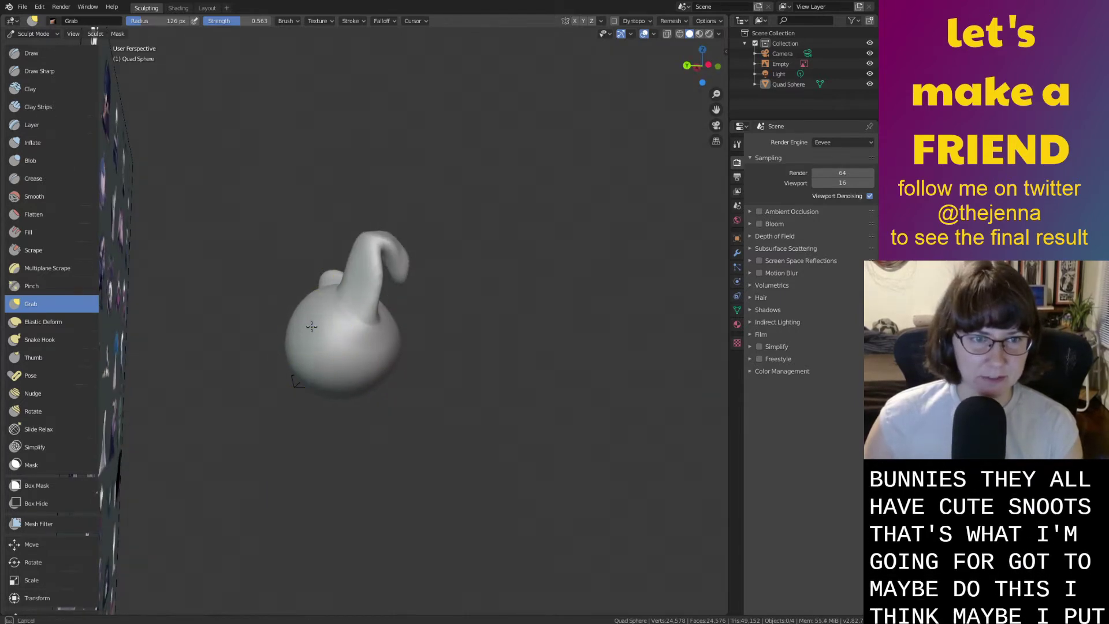
middle_click_drag(292, 345, 312, 360)
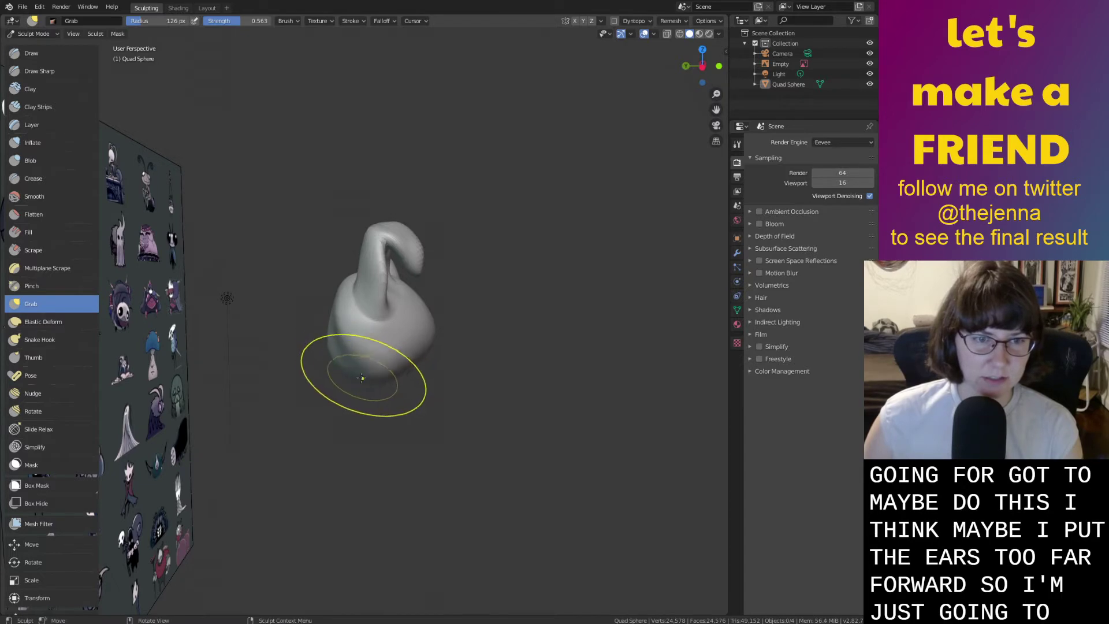
middle_click_drag(360, 374, 339, 405)
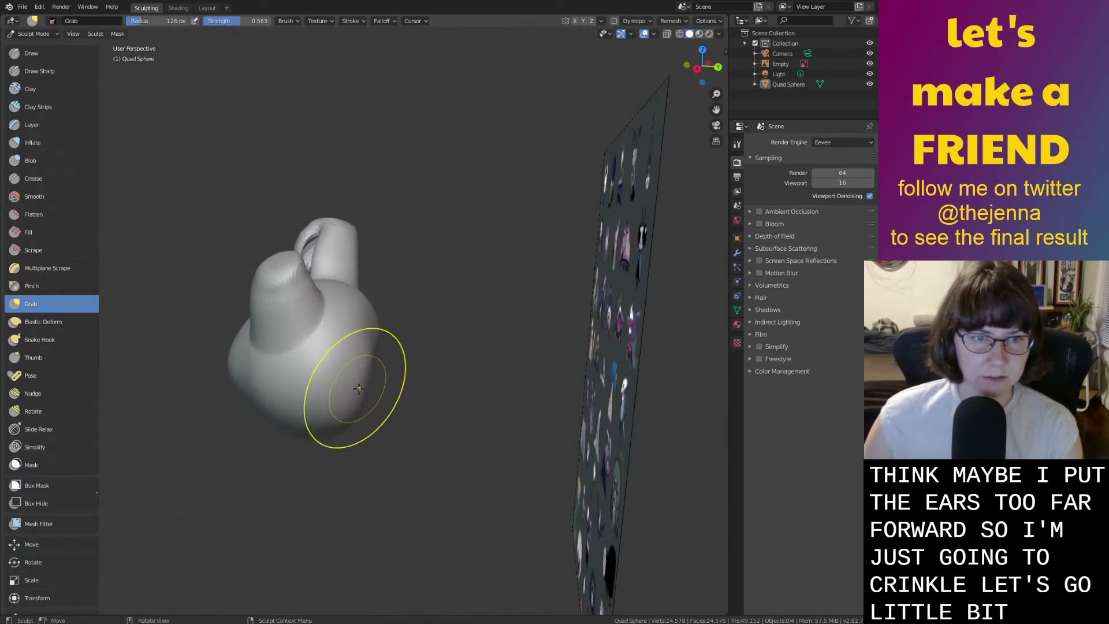
middle_click_drag(427, 330, 393, 316)
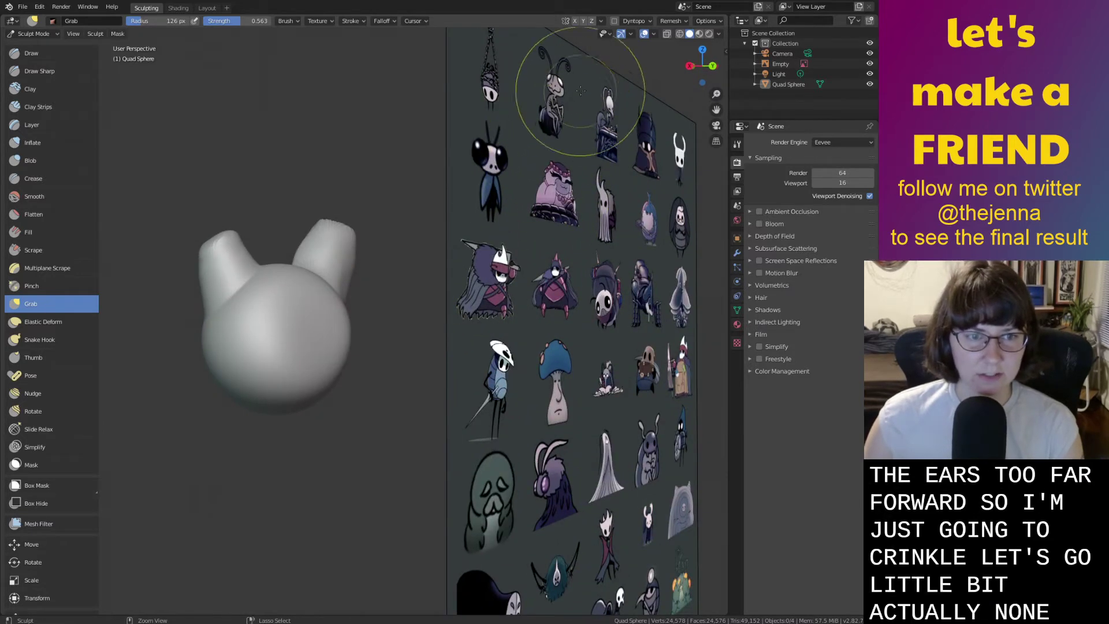
key("ctrl+z")
key("ctrl+z")
Turn on X-axis symmetry and push in the back of the head with the 126 px Grab brush.
left_click(575, 21)
middle_click_drag(346, 277, 371, 355)
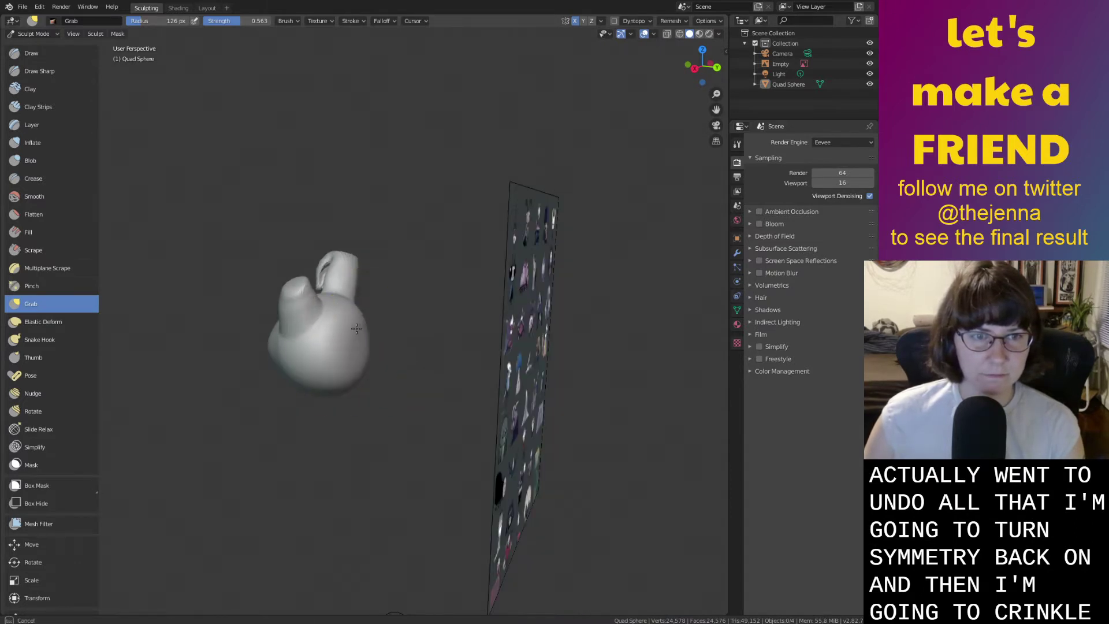
mouse_move(342, 369)
left_mouse_down()
mouse_move(308, 368)
mouse_move(333, 357)
mouse_move(328, 348)
left_mouse_up()
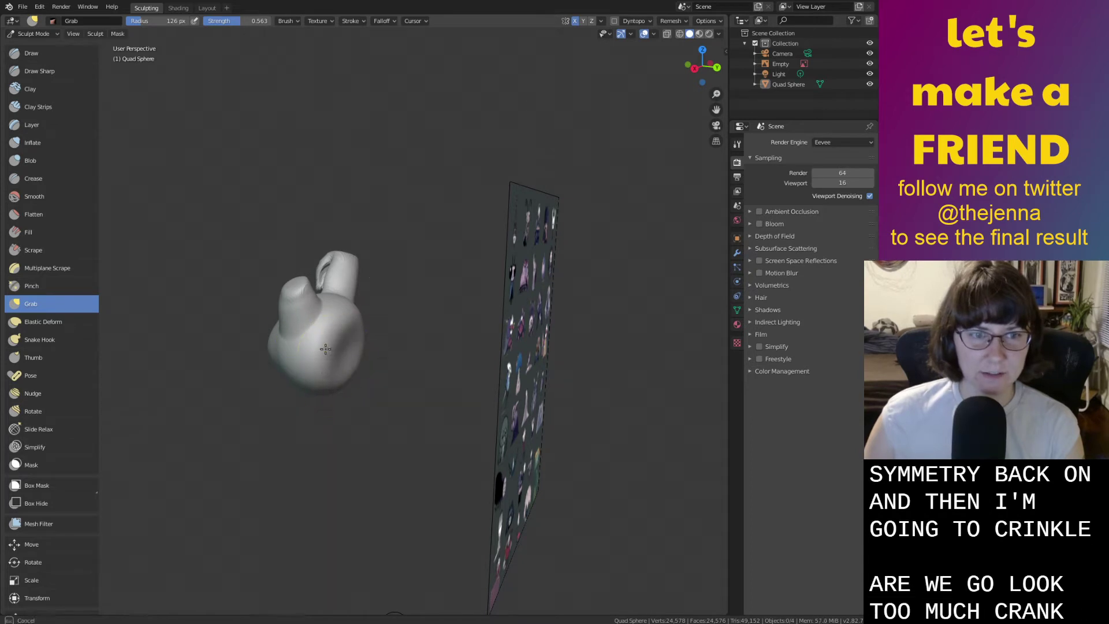
middle_click_drag(349, 325, 343, 348)
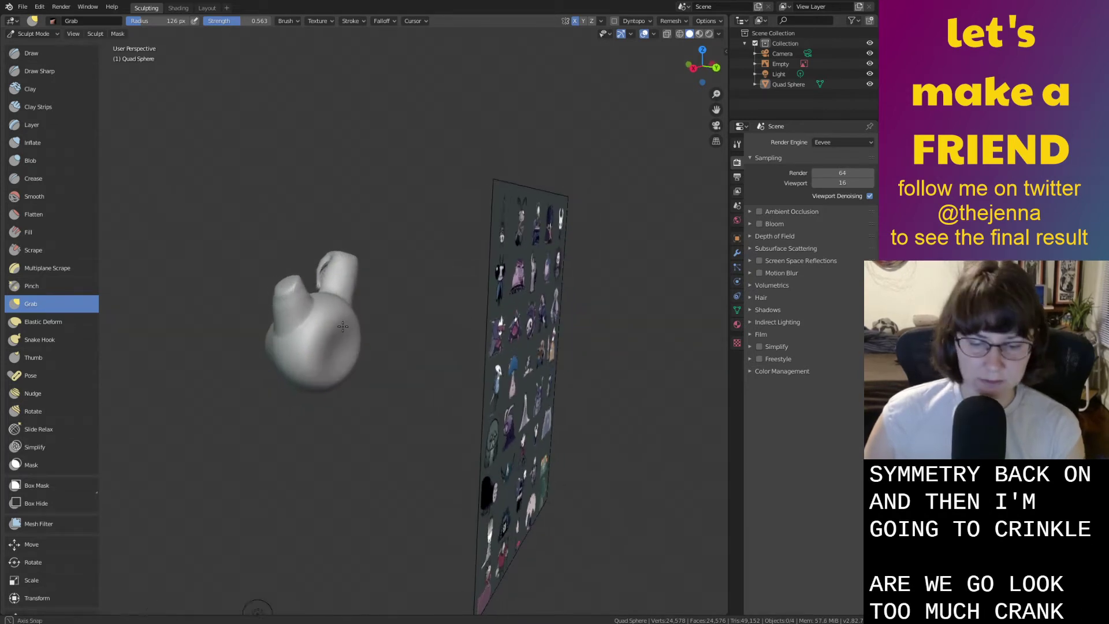
Round out the back of the head with the Inflate brush at 0.500 strength and save the file.
key("i")
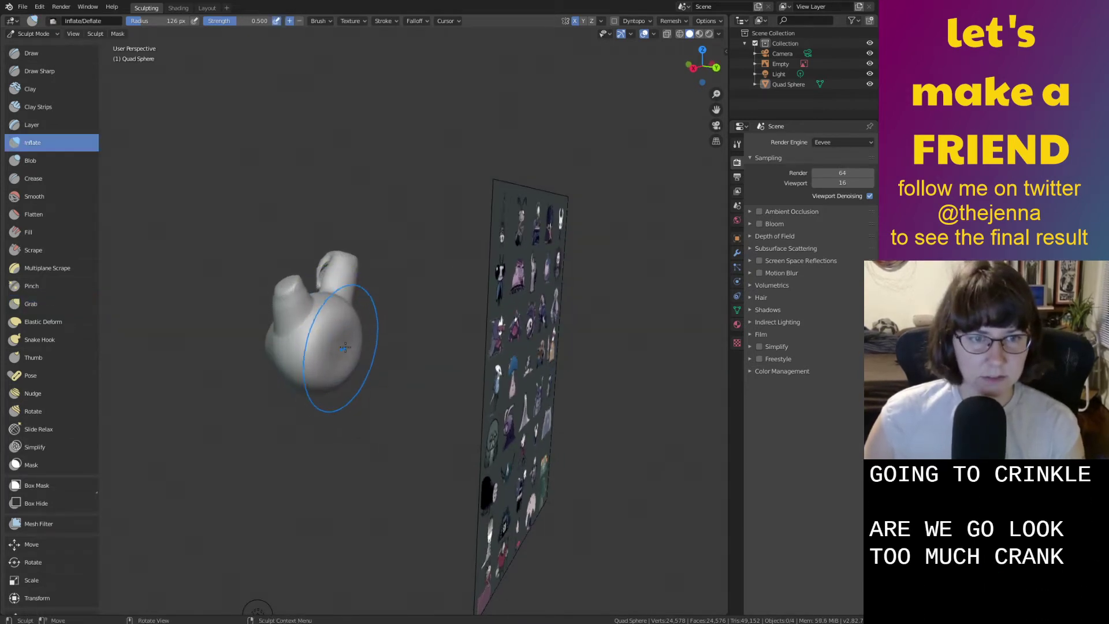
mouse_move(332, 356)
middle_mouse_down()
mouse_move(342, 345)
mouse_move(616, 364)
mouse_move(488, 352)
mouse_move(645, 417)
mouse_move(670, 442)
middle_mouse_up()
key("ctrl+s")
Smooth the back and sides of the head below the ears with the Smooth brush at 0.700 strength and save the file.
scroll(400, 378, "up", 3)
mouse_move(399, 378)
middle_mouse_down()
mouse_move(352, 327)
mouse_move(309, 326)
middle_mouse_up()
key("s")
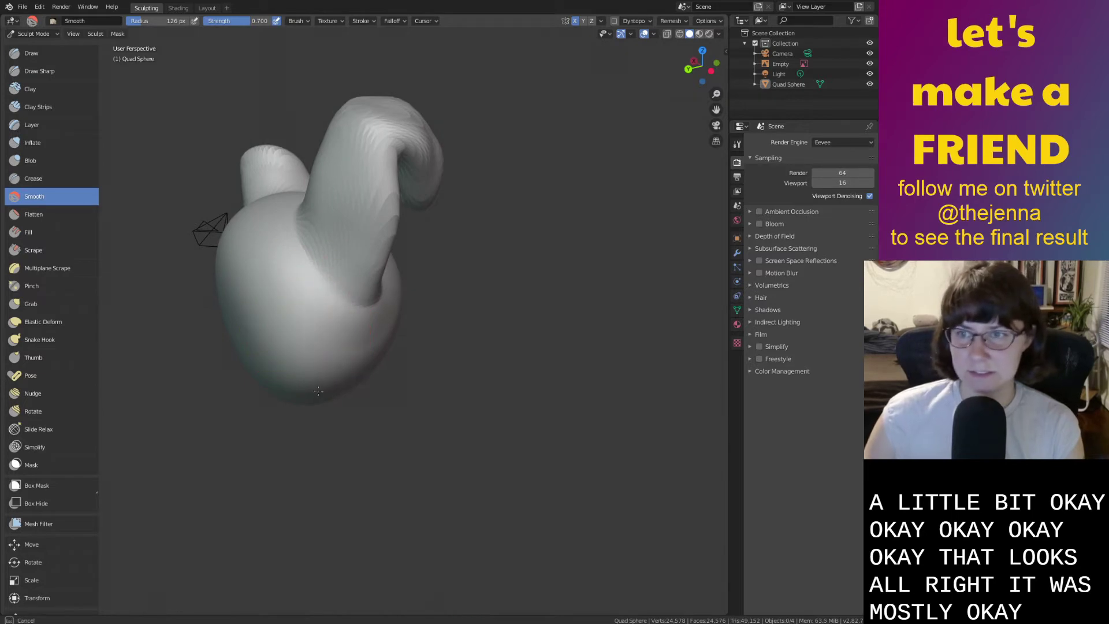
middle_click_drag(277, 324, 385, 333)
left_click_drag(351, 293, 375, 287)
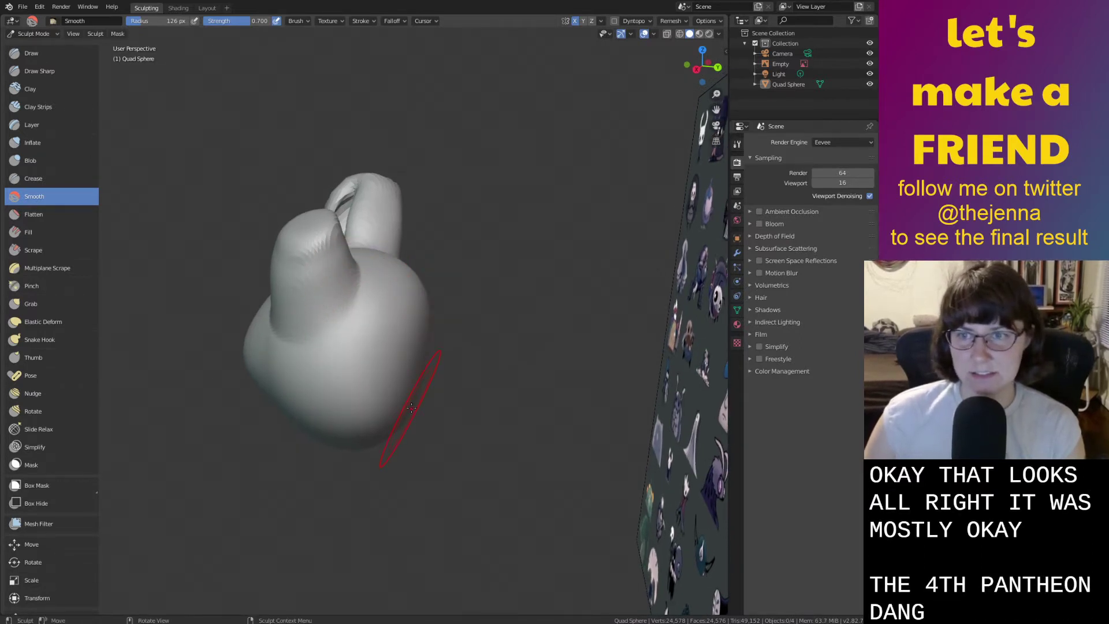
middle_click_drag(411, 408, 400, 397)
mouse_move(373, 333)
left_mouse_down()
mouse_move(368, 301)
mouse_move(388, 307)
mouse_move(370, 297)
left_mouse_up()
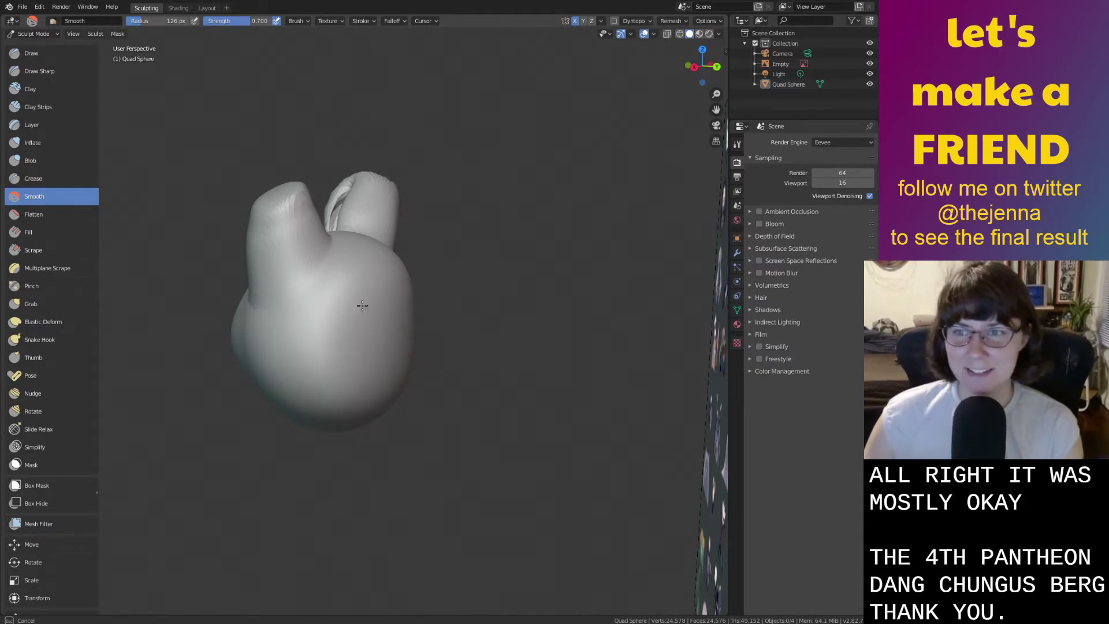
mouse_move(377, 387)
middle_mouse_down()
mouse_move(284, 364)
mouse_move(395, 352)
middle_mouse_up()
left_click_drag(395, 352, 412, 342)
mouse_move(415, 341)
middle_mouse_down()
mouse_move(395, 392)
mouse_move(393, 362)
mouse_move(440, 347)
mouse_move(656, 321)
mouse_move(565, 366)
mouse_move(606, 367)
middle_mouse_up()
key("ctrl+s")
Pull the front of the head forward into a pointed snout with the Grab brush, refining its outline from the top view.
key("g")
scroll(549, 347, "up", 4)
mouse_move(549, 346)
middle_mouse_down()
mouse_move(379, 367)
mouse_move(506, 346)
mouse_move(411, 403)
middle_mouse_up()
scroll(457, 350, "down", 5)
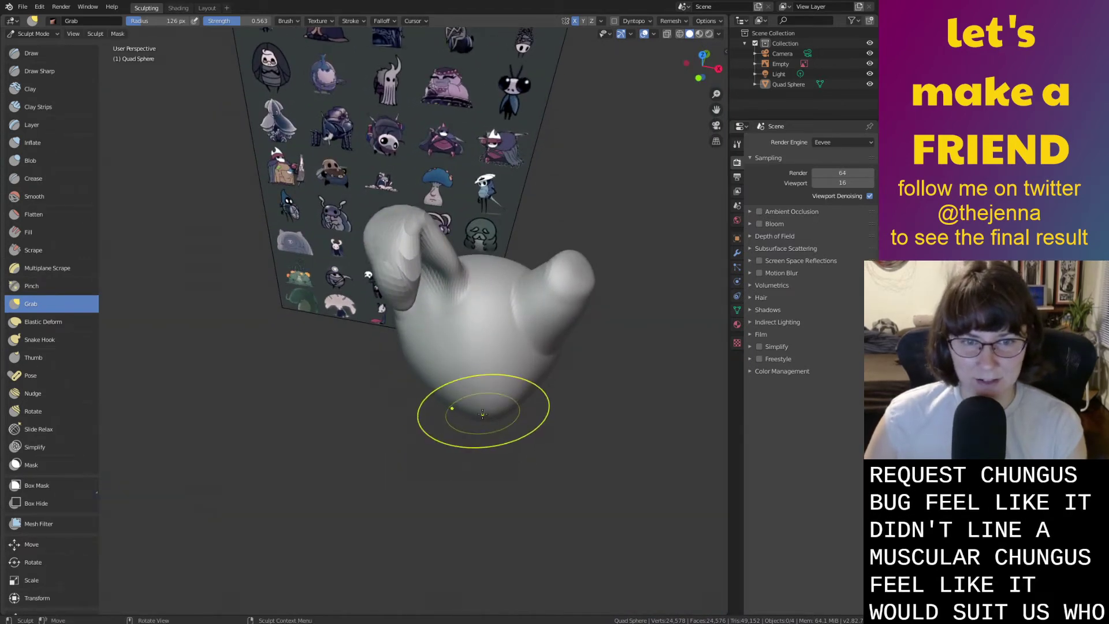
left_click_drag(482, 411, 476, 416)
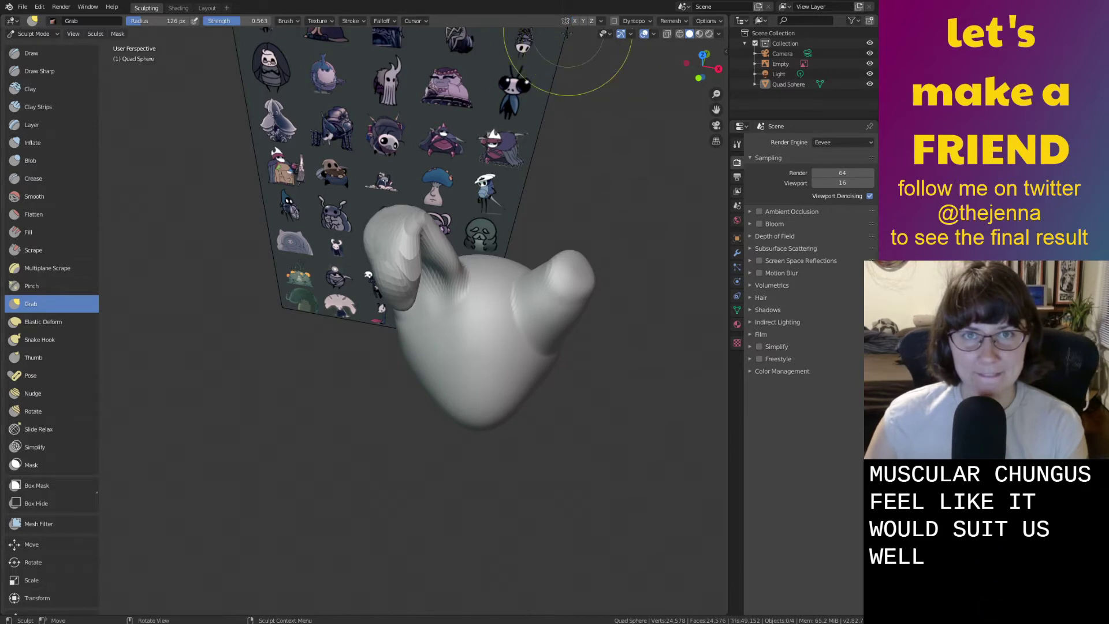
left_click(705, 54)
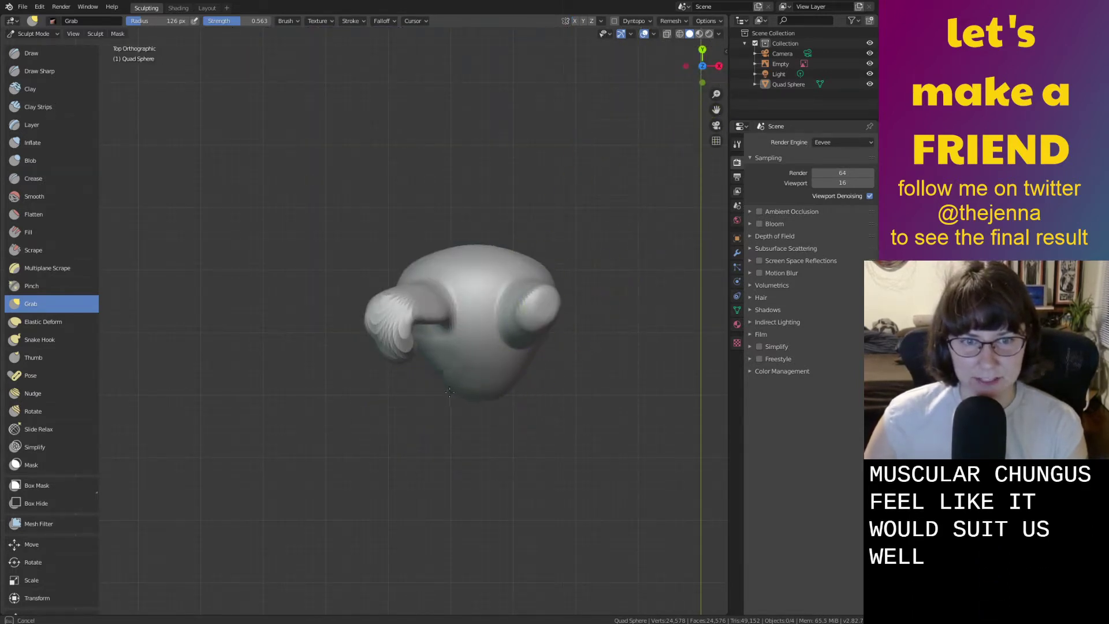
mouse_move(472, 392)
left_mouse_down()
mouse_move(506, 391)
mouse_move(501, 401)
left_mouse_up()
Lift the snout upward and adjust the cheek area with the Grab brush, and save the file.
middle_click_drag(474, 398, 562, 291)
middle_click_drag(614, 332, 614, 329)
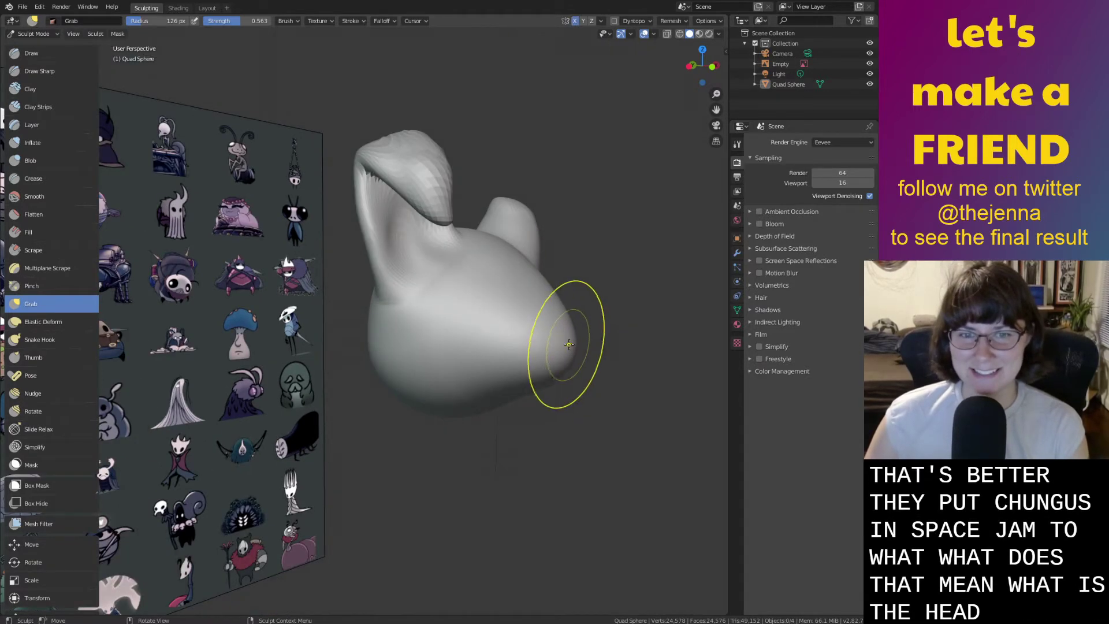
left_click_drag(564, 352, 571, 319)
mouse_move(543, 359)
left_mouse_down()
mouse_move(550, 336)
mouse_move(536, 310)
left_mouse_up()
middle_click_drag(517, 331, 471, 350)
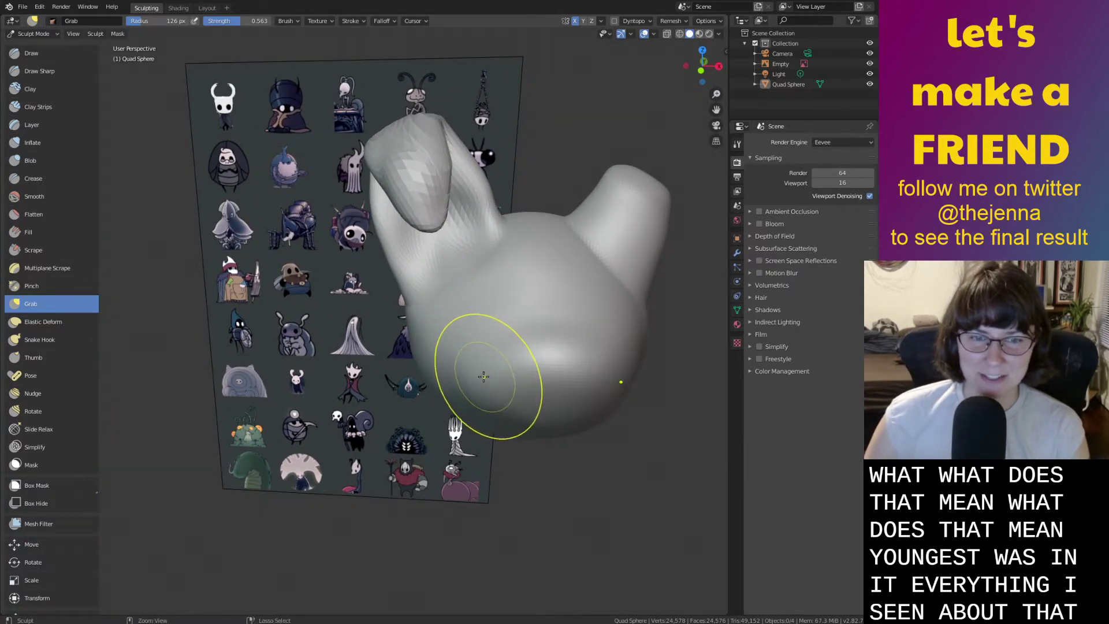
scroll(484, 376, "down", 1)
left_click_drag(446, 358, 446, 361)
left_click_drag(483, 326, 484, 306)
key("ctrl+s")
Smooth the surface around the snout and lower face at 0.700 strength and save the file.
scroll(470, 316, "up", 3)
middle_click_drag(499, 337, 514, 283)
mouse_move(567, 329)
left_mouse_down("shift")
mouse_move(562, 356)
mouse_move(490, 388)
left_mouse_up("shift")
middle_click_drag(624, 366, 537, 423)
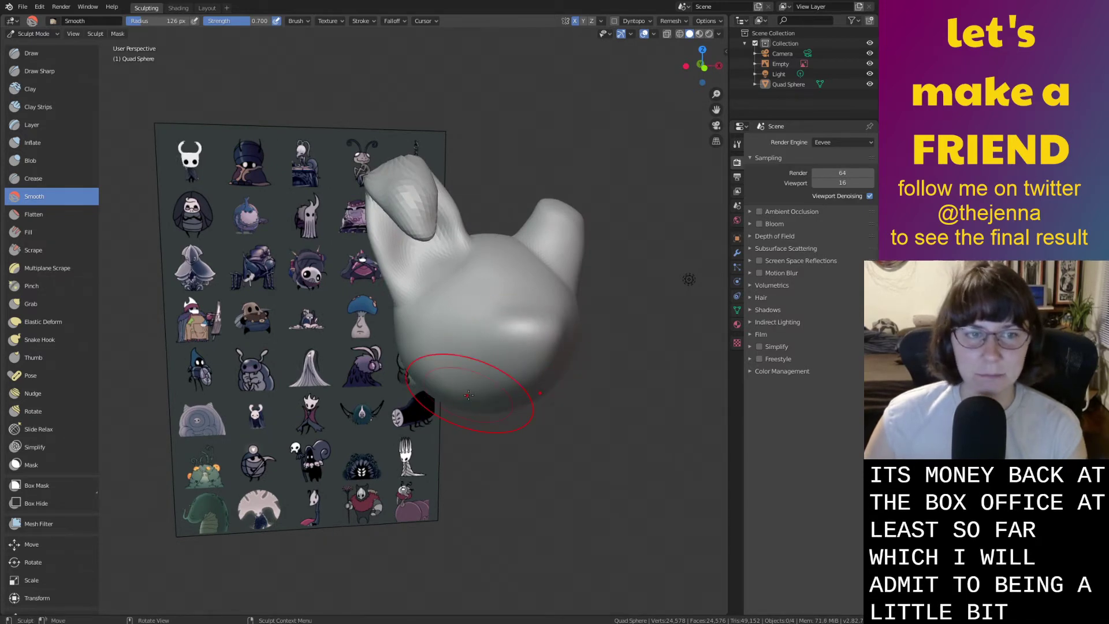
key("ctrl+s")
Examine the head from the front beside the reference characters to plan the eyes, and save the file.
scroll(563, 397, "up", 2)
mouse_move(564, 393)
middle_mouse_down()
mouse_move(466, 376)
mouse_move(470, 329)
middle_mouse_up()
scroll(462, 370, "down", 3)
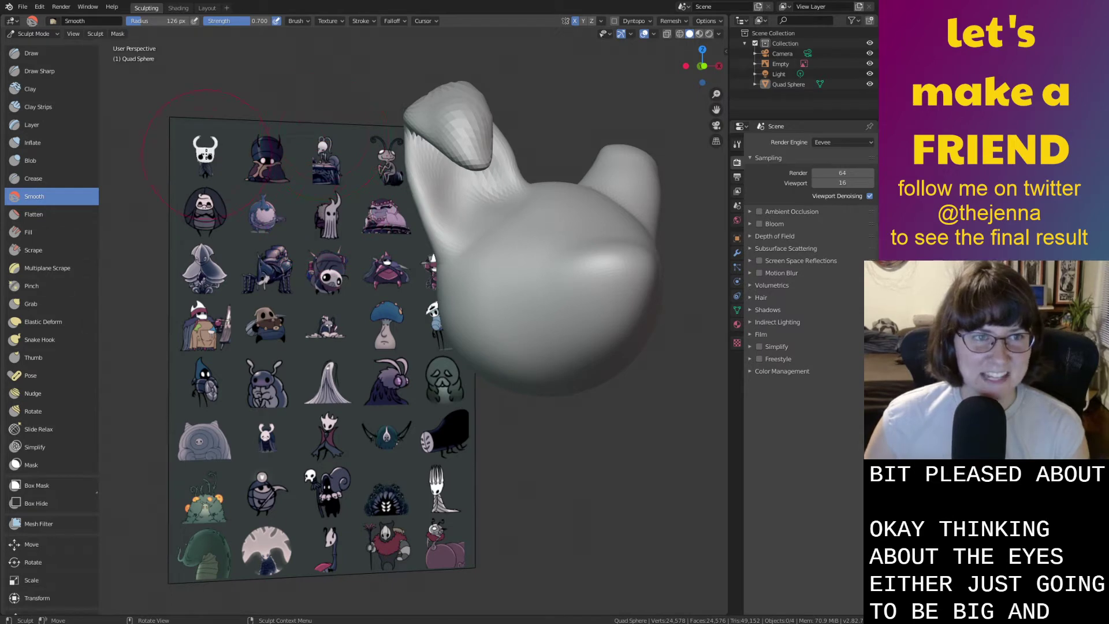
mouse_move(205, 155)
middle_mouse_down()
mouse_move(375, 170)
mouse_move(335, 171)
middle_mouse_up()
mouse_move(437, 199)
middle_mouse_down("shift")
mouse_move(324, 197)
mouse_move(364, 242)
middle_mouse_up("shift")
scroll(503, 299, "up", 3)
key("ctrl+s")
scroll(496, 283, "down", 4)
scroll(461, 259, "up", 1)
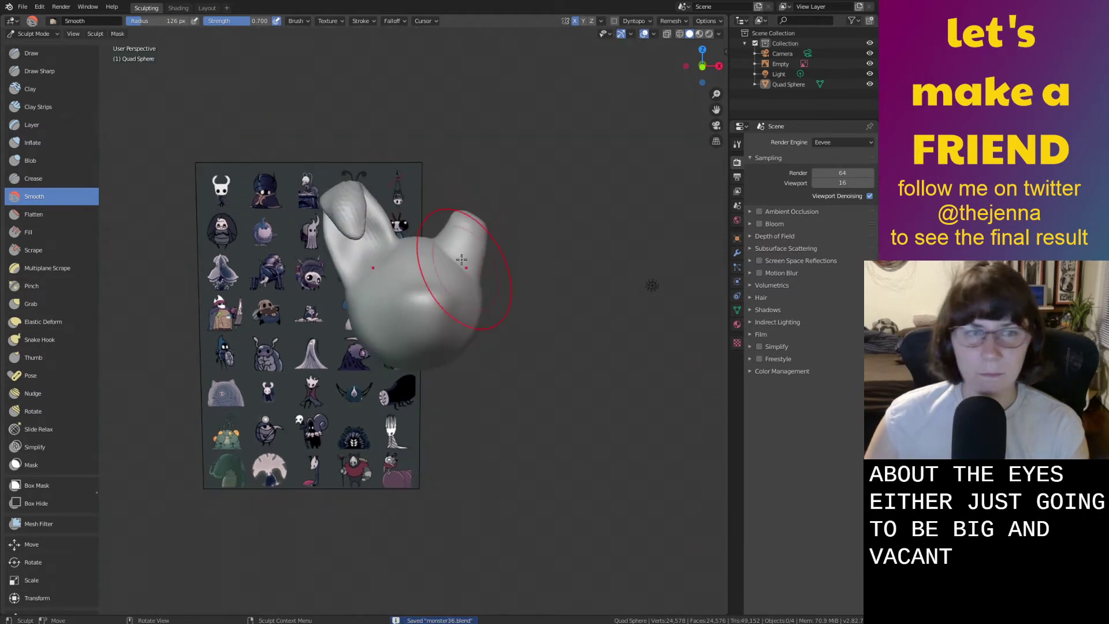
Switch to the Layout workspace and add a cylinder mesh.
left_click(207, 8)
key("shift+a")
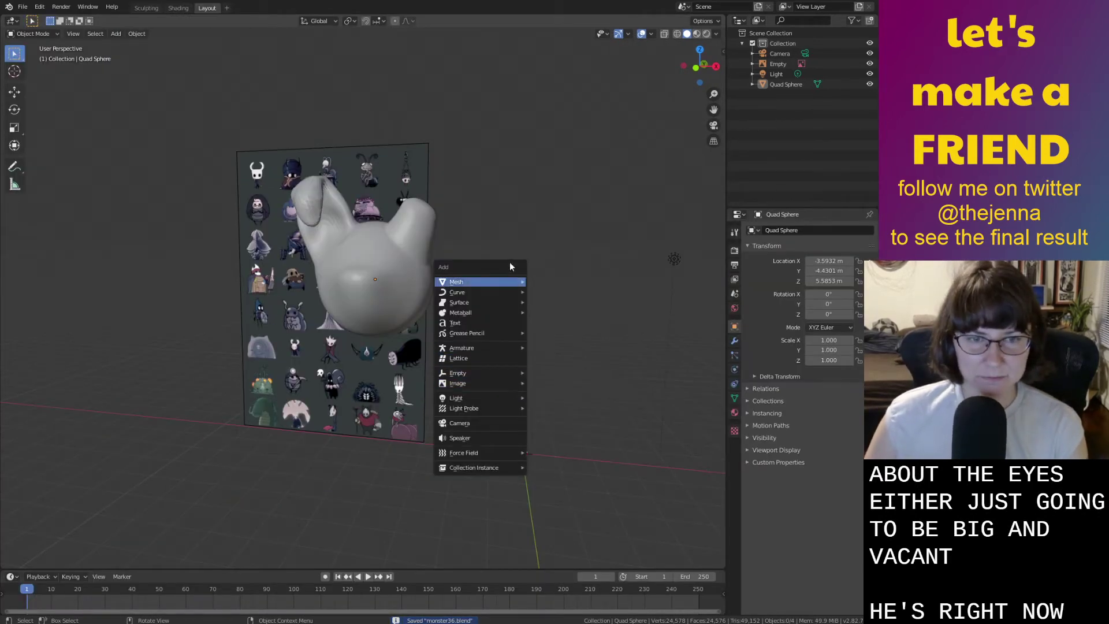
mouse_move(515, 282)
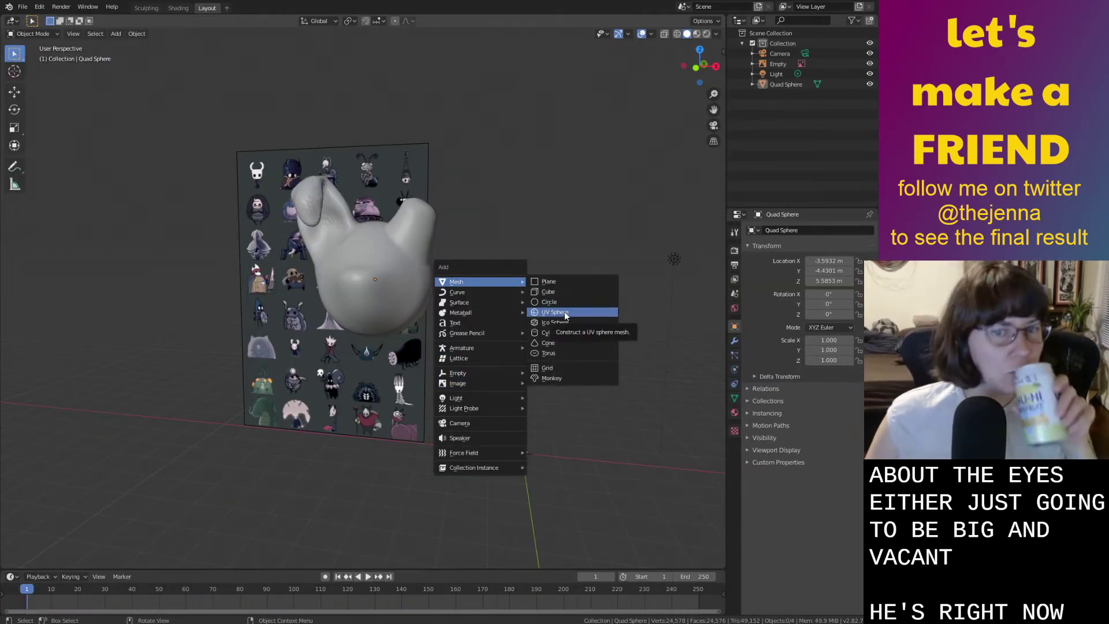
left_click(563, 332)
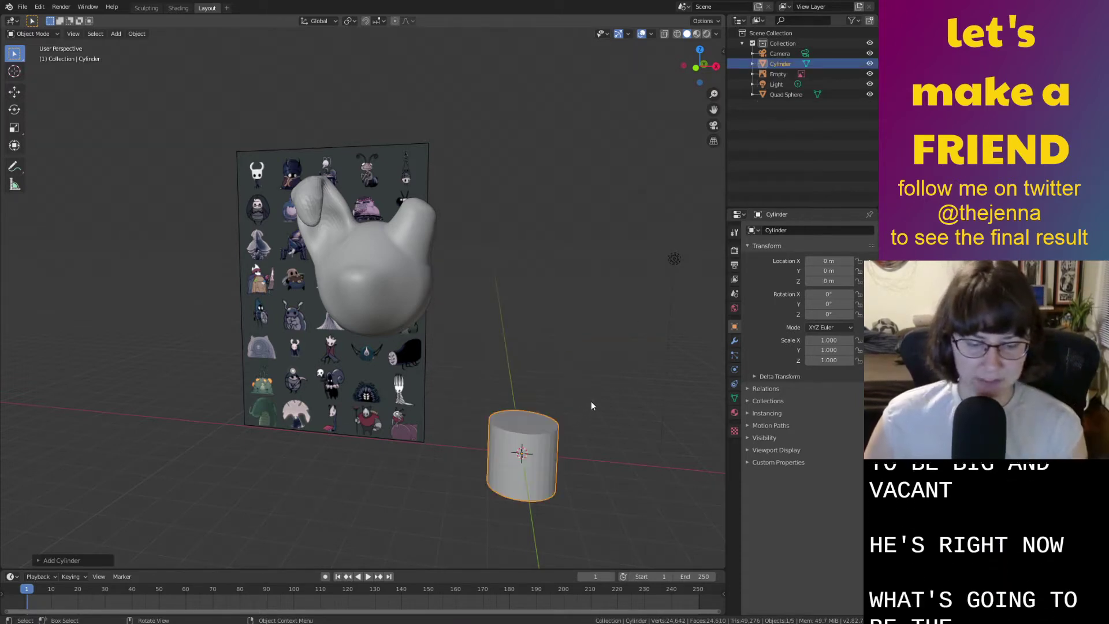
Move the cylinder up and forward to just in front of the head, at about X -4.67 m and Z 6.42 m.
key("g")
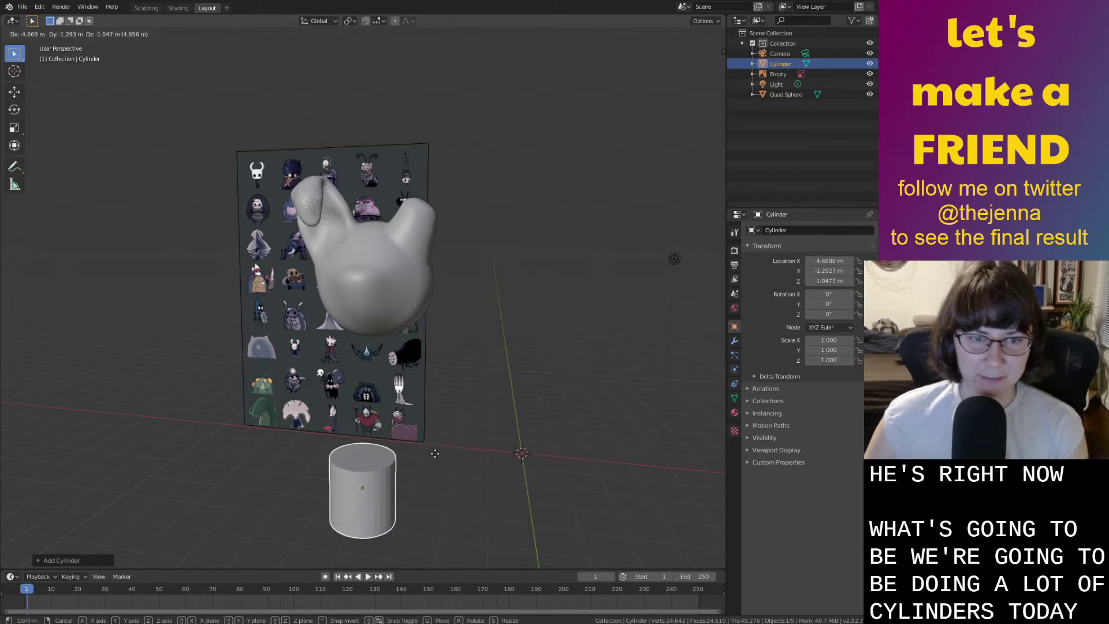
left_click(434, 453)
key("g")
key("z")
left_click(429, 211)
middle_click_drag(429, 211, 440, 283)
key("g")
key("y")
left_click(544, 251)
Rotate the cylinder 90° around the Y axis.
key("r")
key("y")
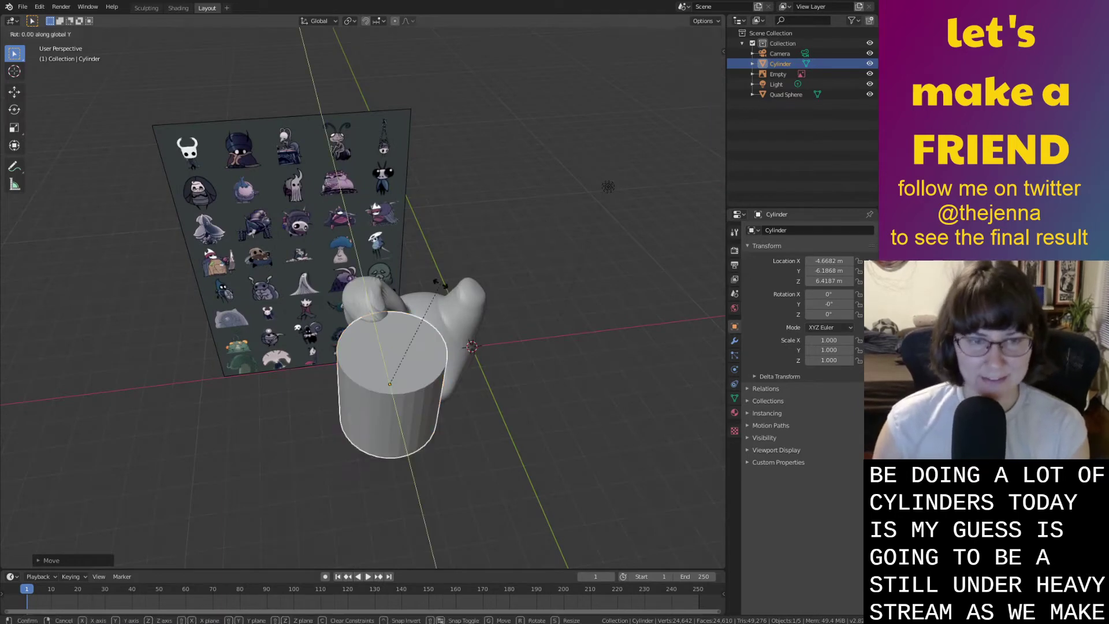
key("9")
key("0")
key("Return")
Scale the cylinder down uniformly to about 0.148.
middle_click_drag(441, 287, 536, 281)
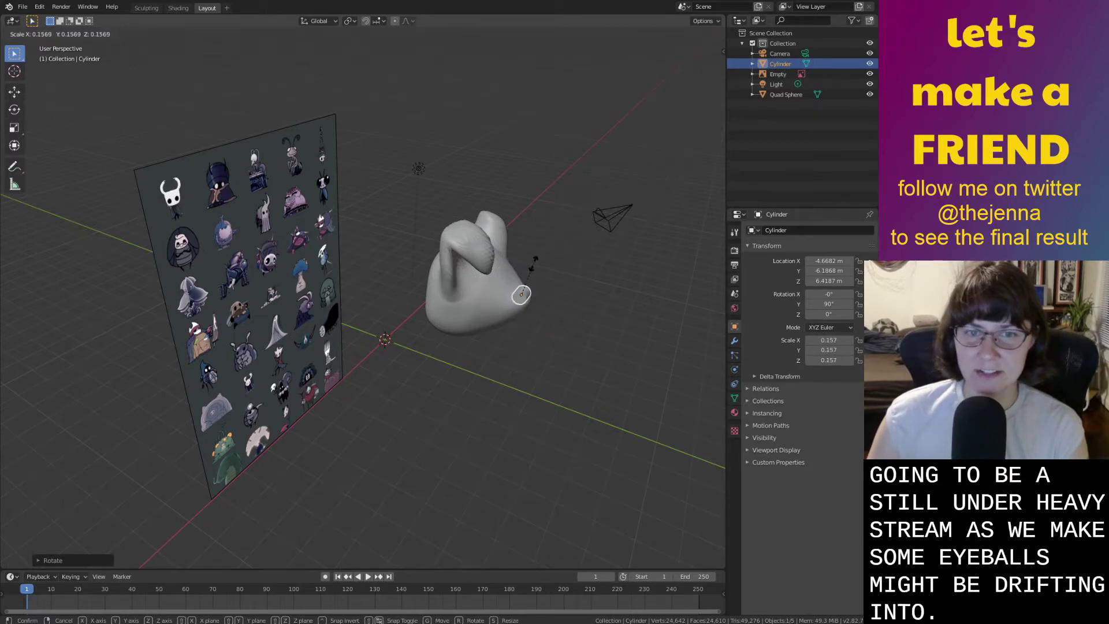
left_click(533, 265)
middle_click_drag(533, 265, 507, 366)
middle_click_drag(491, 424, 390, 296)
Position the small cylinder on the head's surface below the flopped ear, at about X -4.35 m and Z 6.20 m.
key("g")
left_click(517, 274)
key("g")
left_click(309, 396)
key("g")
key("g")
key("z")
left_click(392, 269)
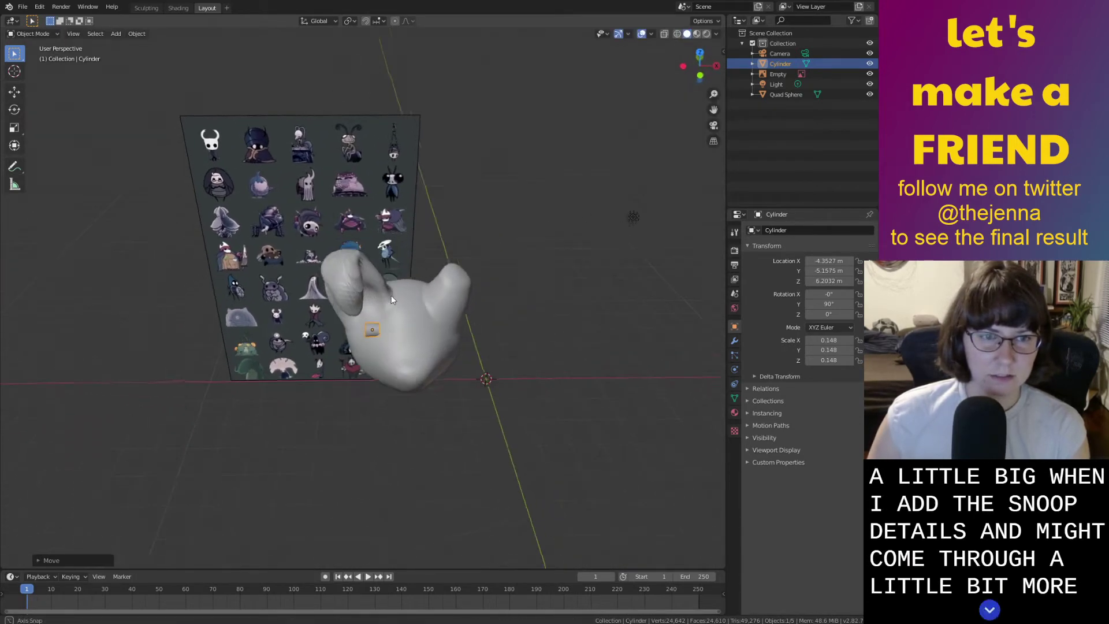
Flatten the cylinder along the global X axis into a thin disc with a Z scale of about 0.049.
key("s")
key("x")
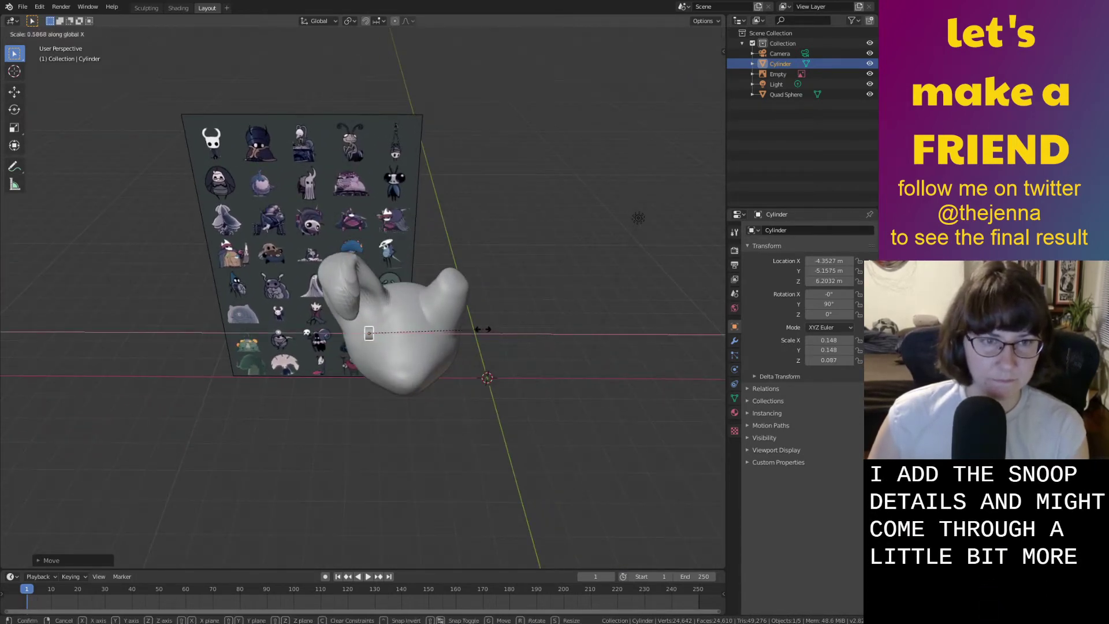
left_click(407, 336)
scroll(407, 336, "up", 3)
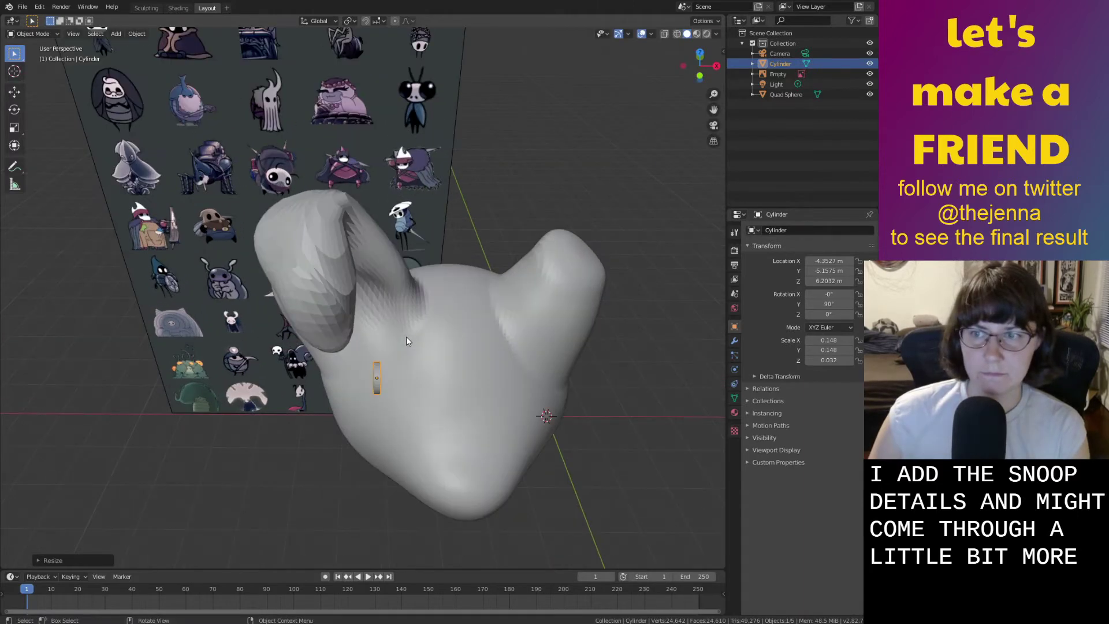
scroll(407, 338, "up", 2)
key("s")
key("x")
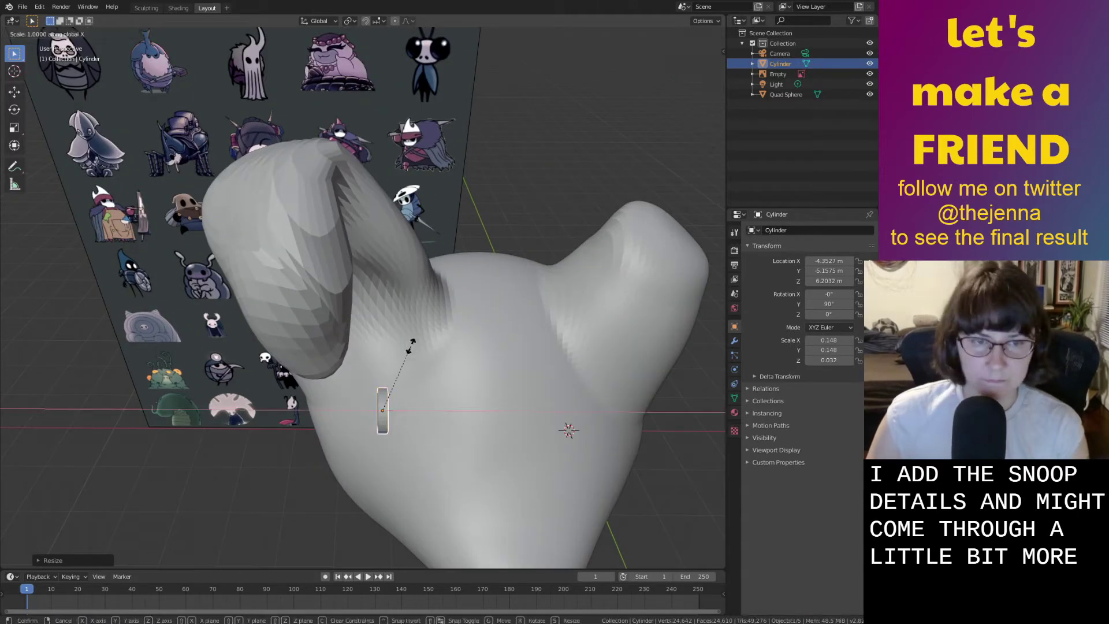
left_click(472, 350)
Raise the thin disc along the global Z axis to about Z 6.49 m, just beneath the flopped ear's tip.
middle_click_drag(473, 349, 497, 323)
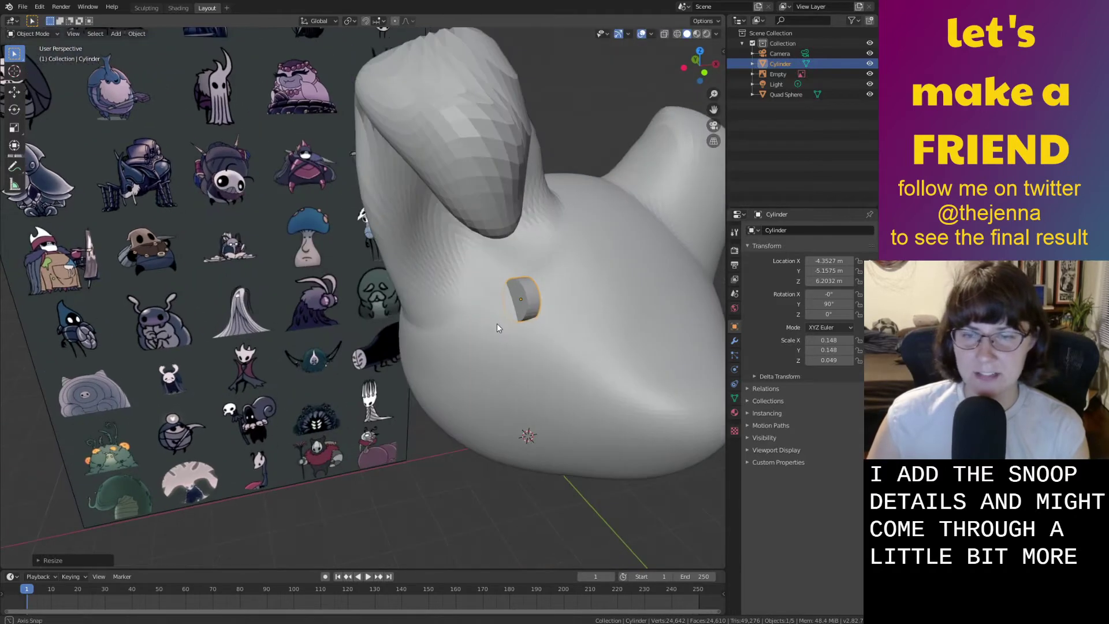
scroll(557, 306, "up", 2)
key("g")
key("z")
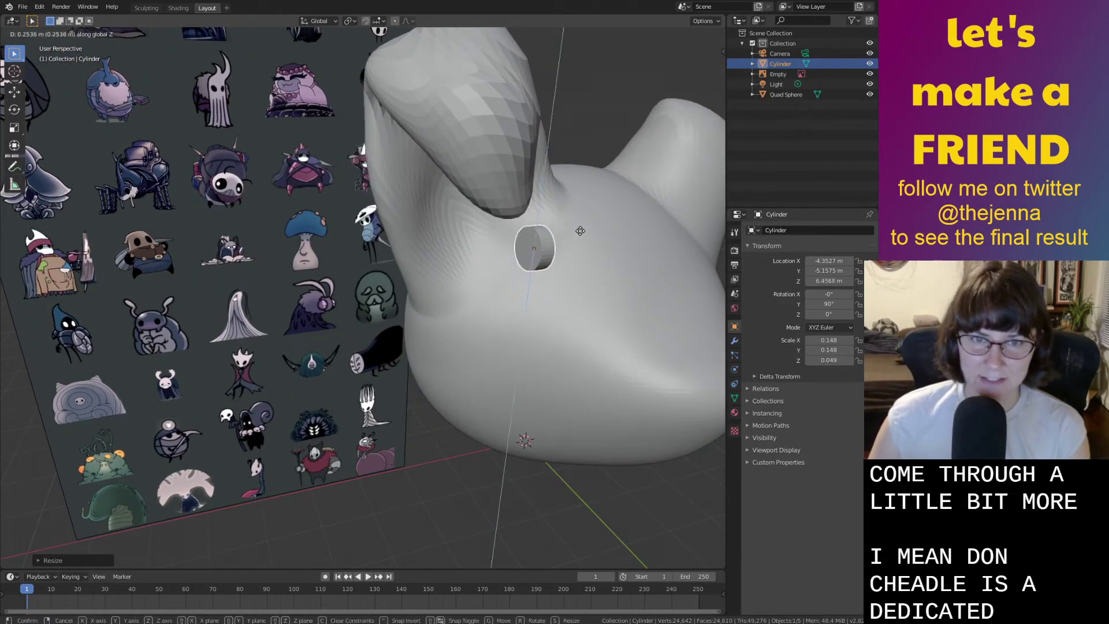
left_click(581, 228)
Narrow the disc along the global Y axis to a Y scale of about 0.090, making it an oval.
middle_click_drag(640, 298, 670, 268)
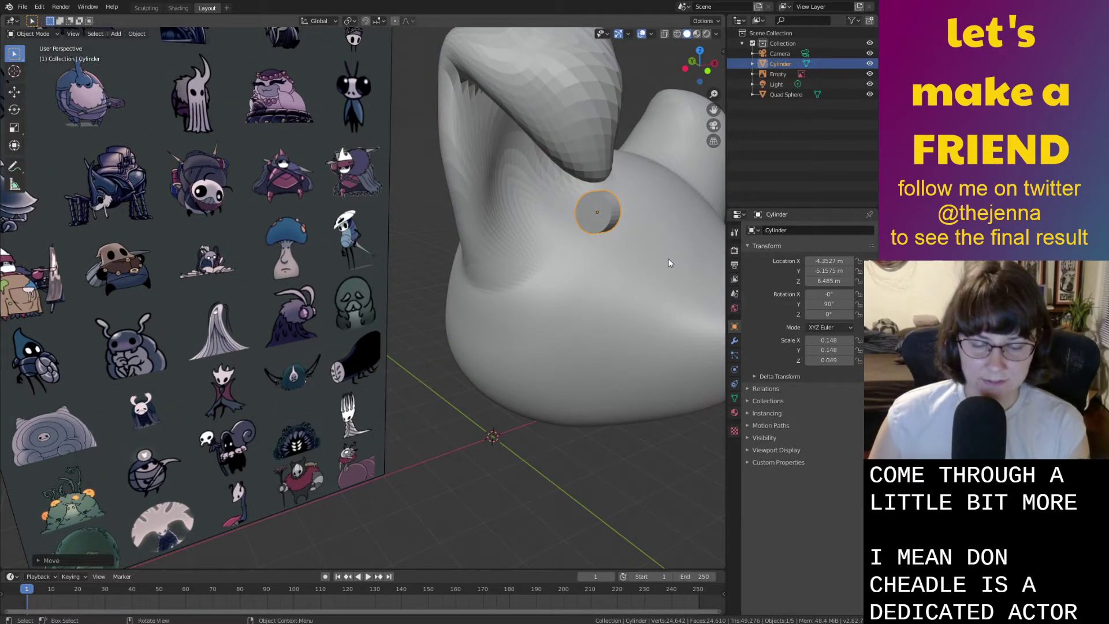
key("s")
key("y")
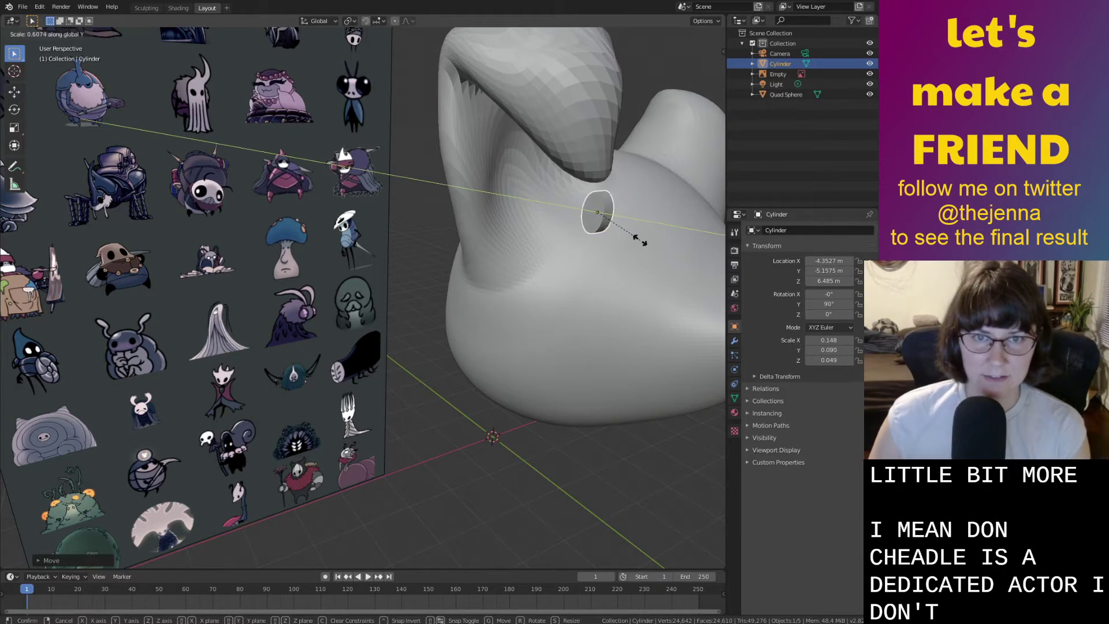
left_click(640, 242)
Tilt the oval disc around the global Y axis to about 110° and lower it to about Z 6.26 m.
middle_click_drag(640, 241, 491, 249)
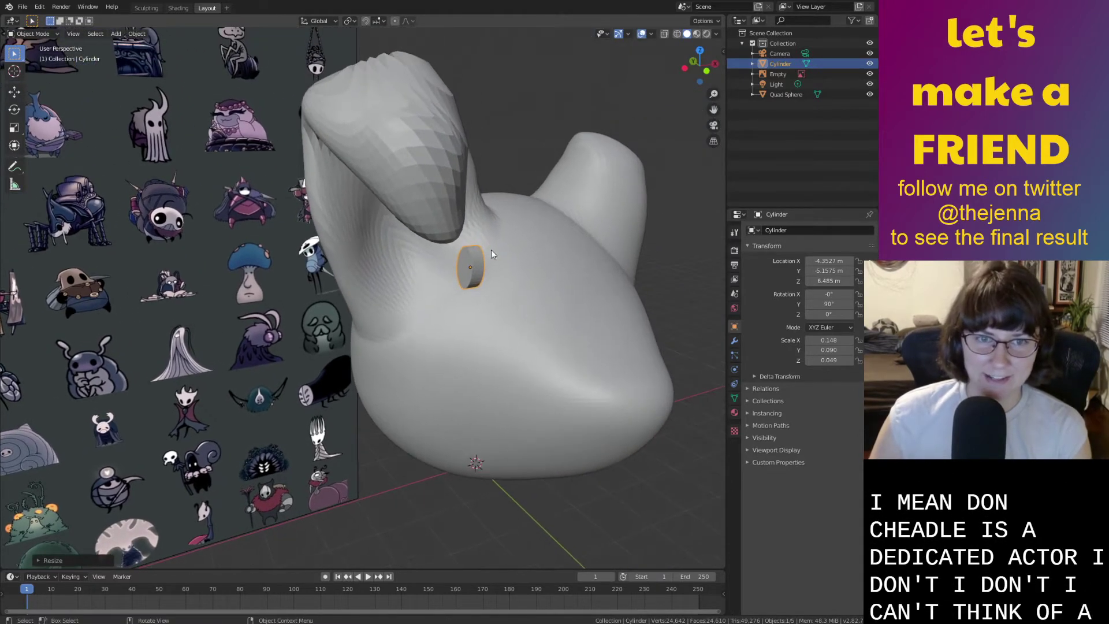
key("r")
key("y")
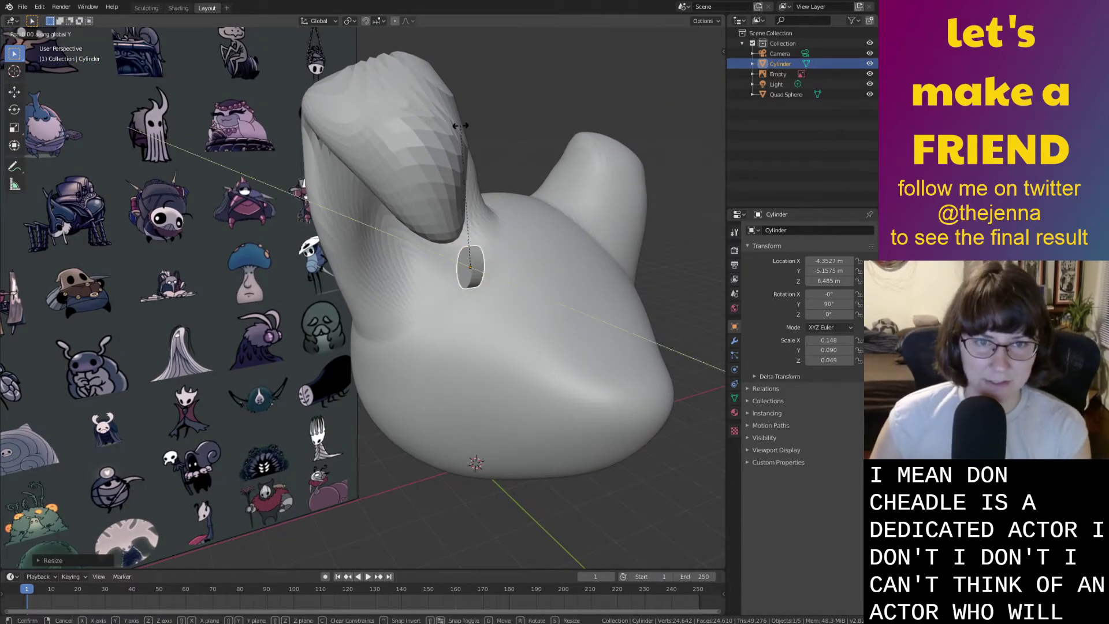
left_click(490, 146)
key("g")
key("z")
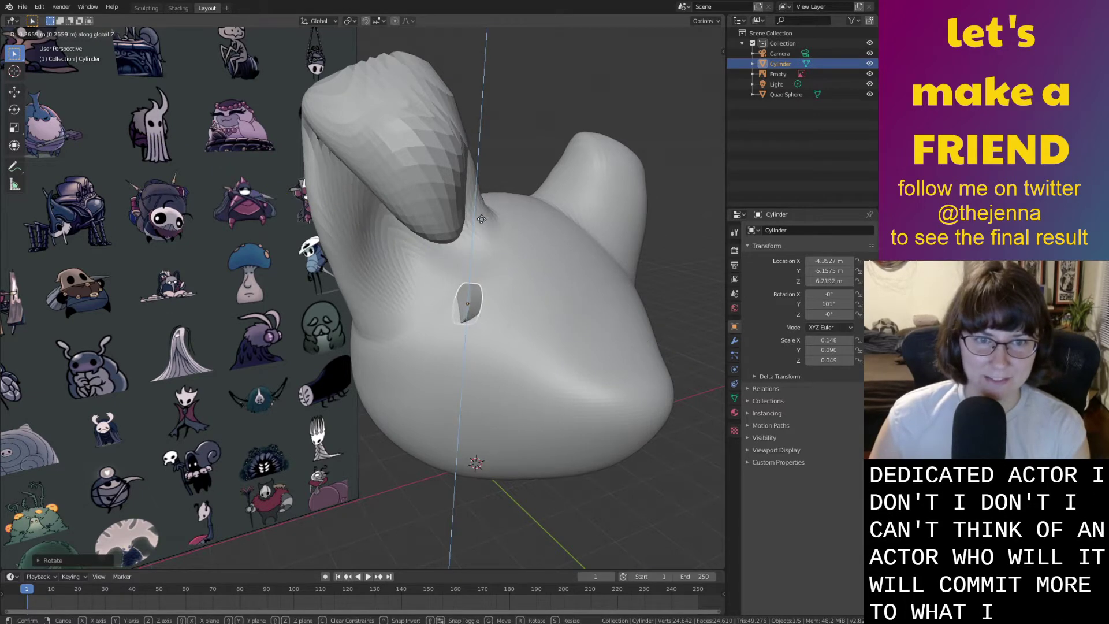
left_click(485, 212)
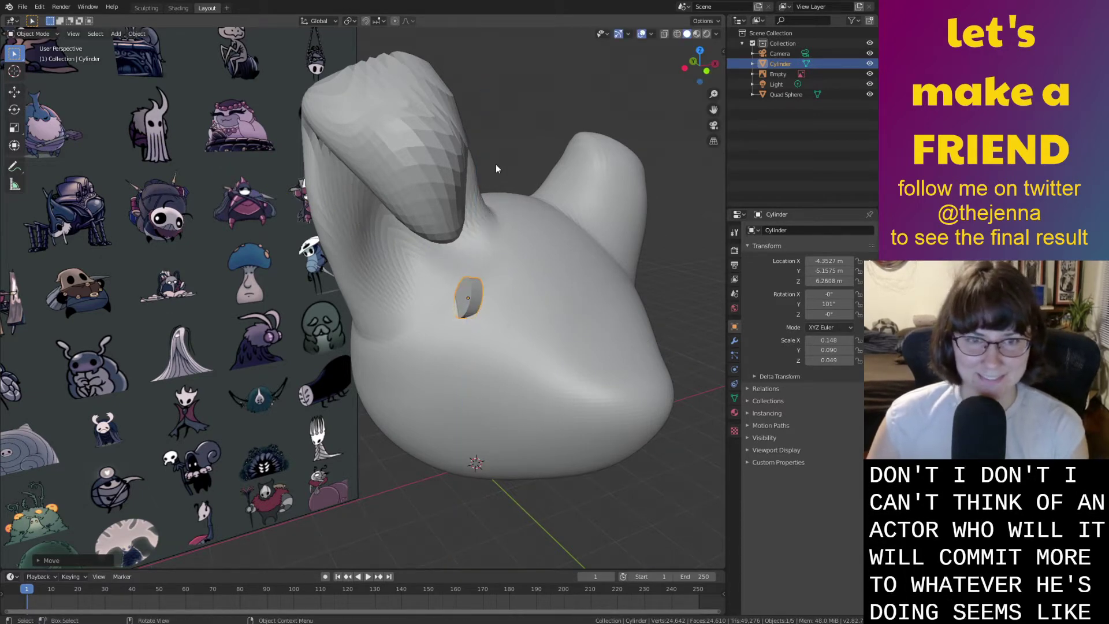
key("r")
key("y")
left_click(517, 167)
Move the disc to about X -4.45 m, Z 5.95 m and enlarge it uniformly to an X scale of about 0.279.
middle_click_drag(517, 168, 547, 287)
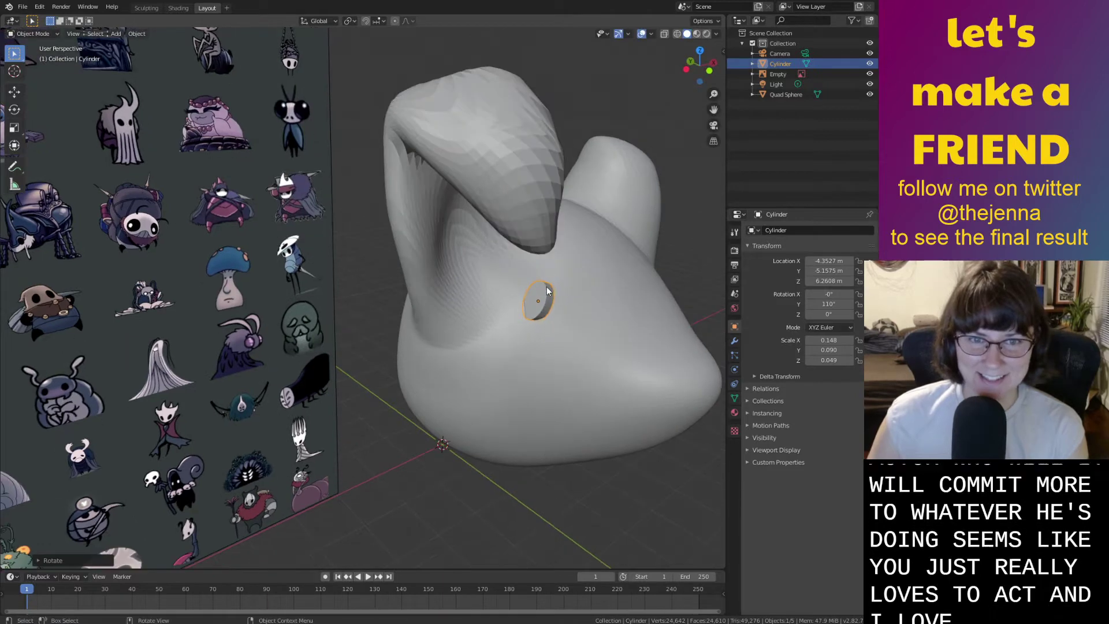
key("g")
left_click(541, 345)
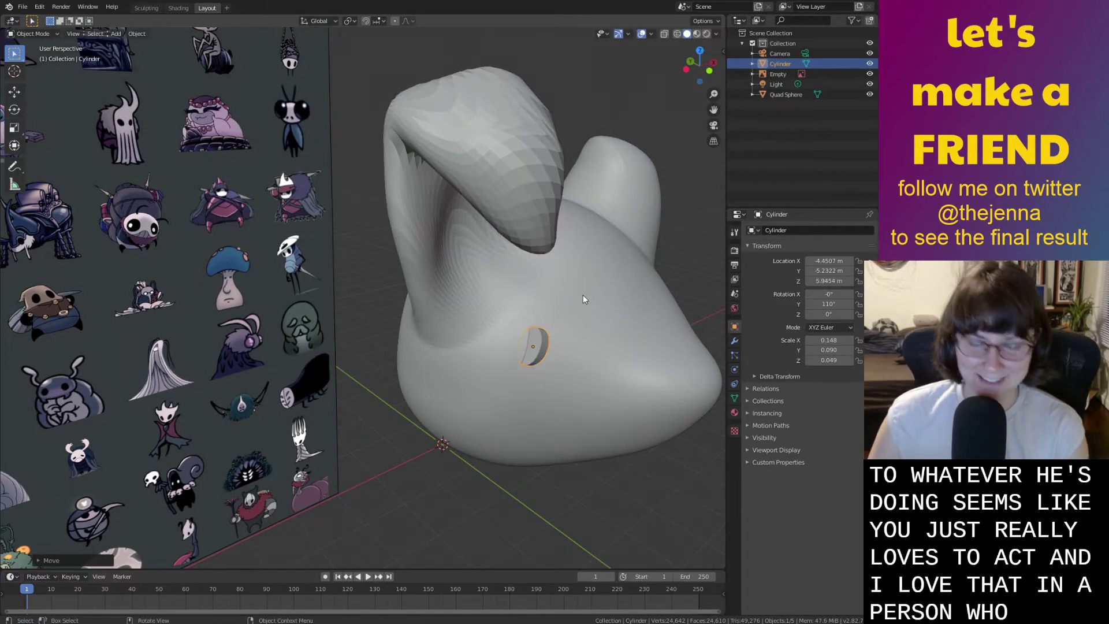
key("s")
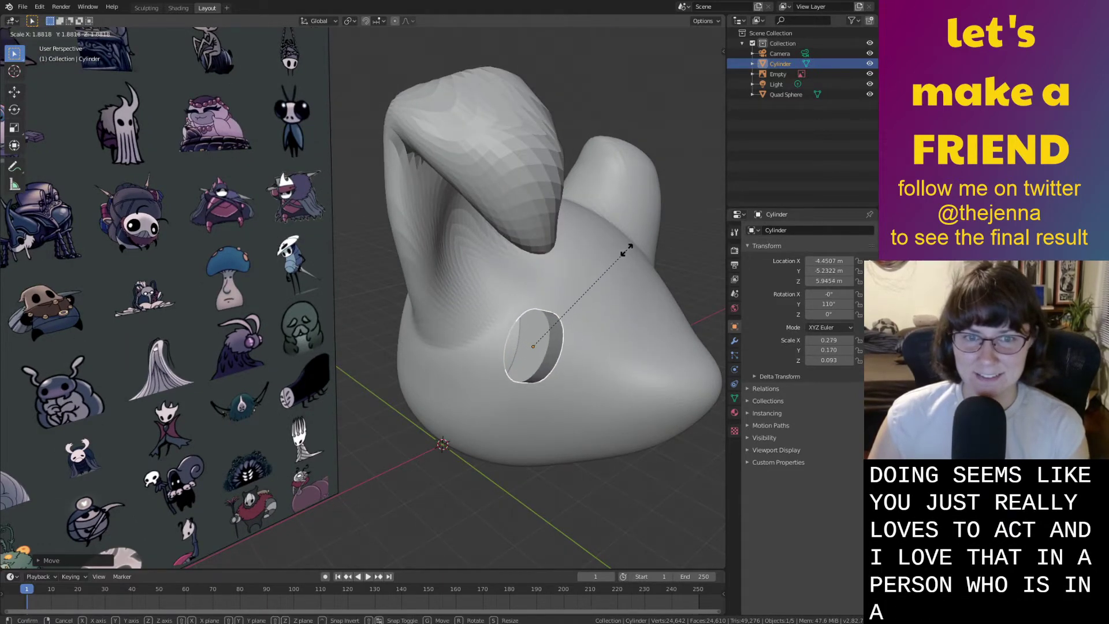
left_click(627, 254)
Shift the enlarged disc to about X -4.38 m, Z 6.07 m and turn it about 31° around the global Z axis.
middle_click_drag(573, 317, 512, 313)
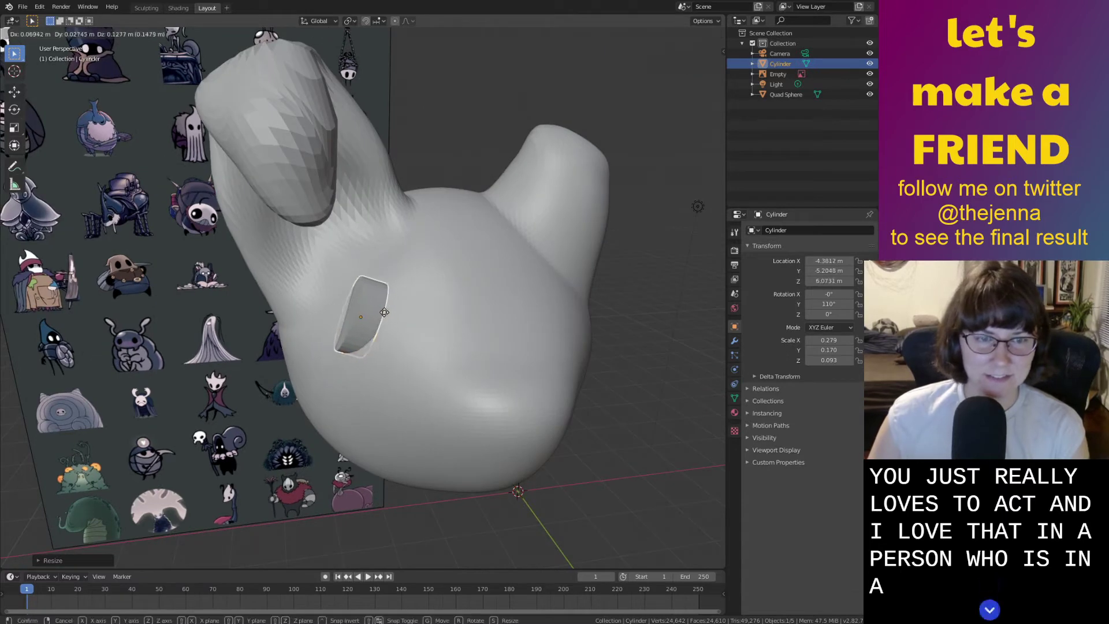
left_click(421, 304)
middle_click_drag(421, 304, 488, 341)
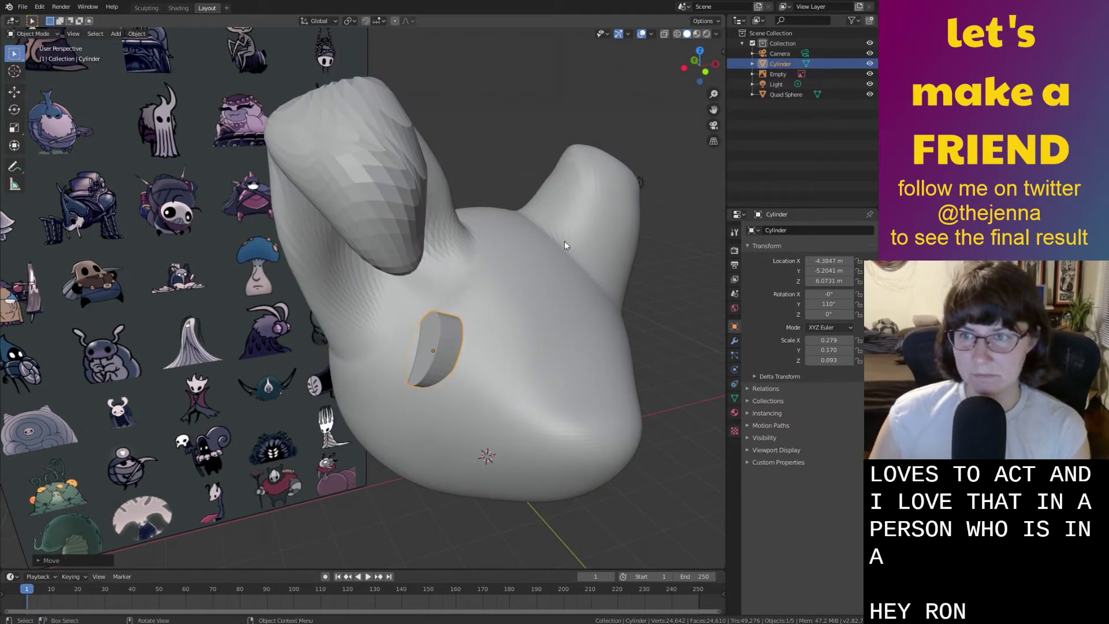
key("r")
key("z")
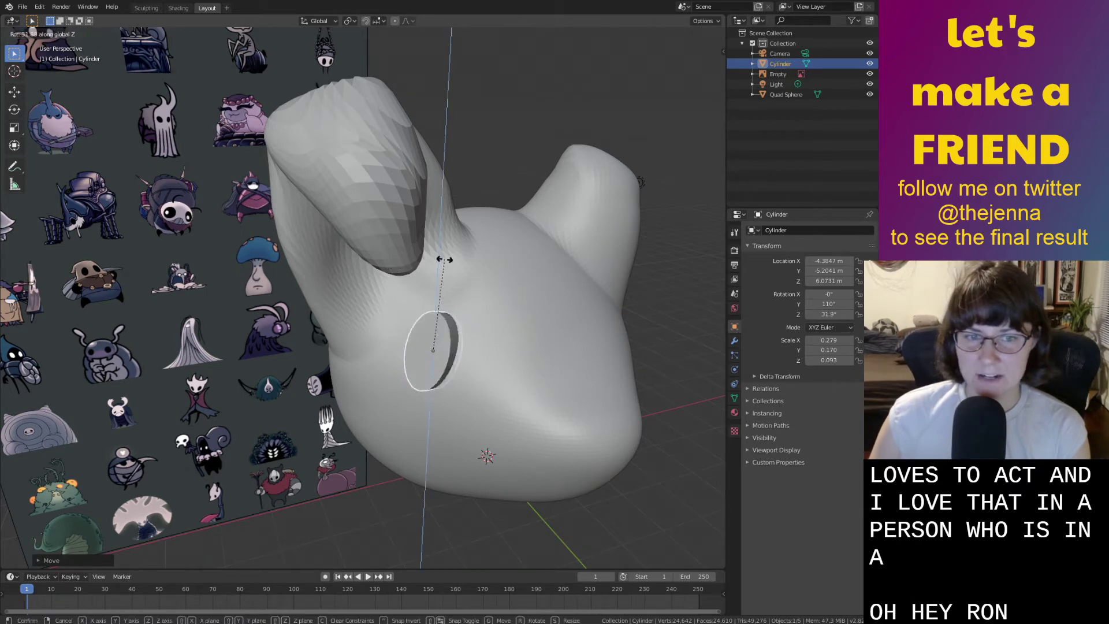
left_click(446, 258)
Move the disc to about X -4.32 m, Z 6.12 m and turn it around the global Z axis to 40°.
mouse_move(445, 258)
middle_mouse_down()
mouse_move(464, 260)
mouse_move(448, 388)
mouse_move(429, 368)
mouse_move(452, 259)
middle_mouse_up()
key("g")
left_click(446, 397)
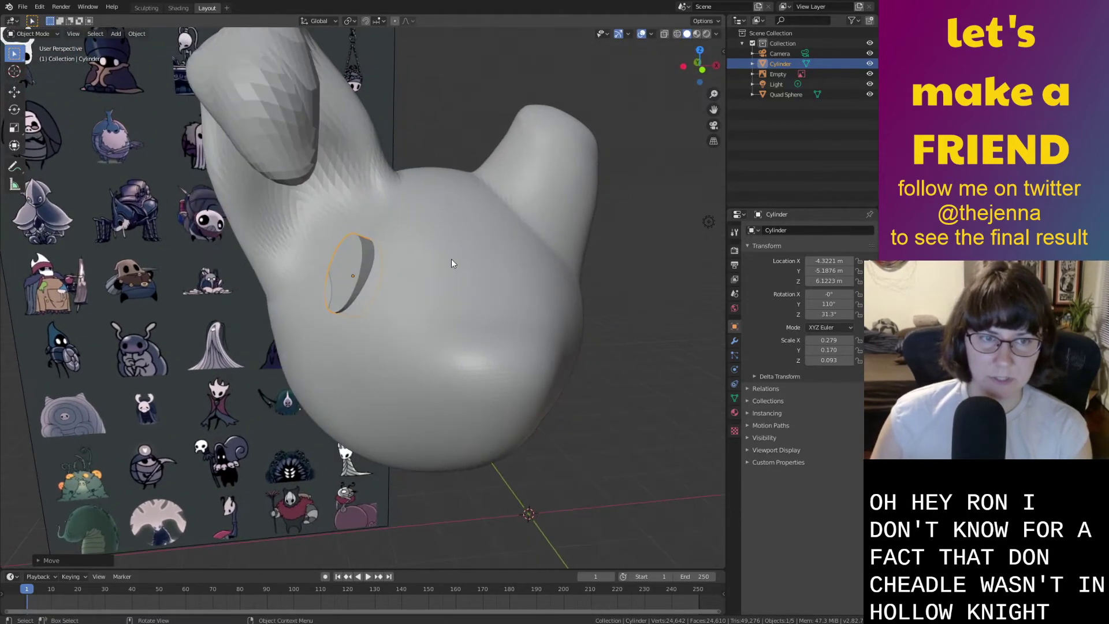
key("r")
key("z")
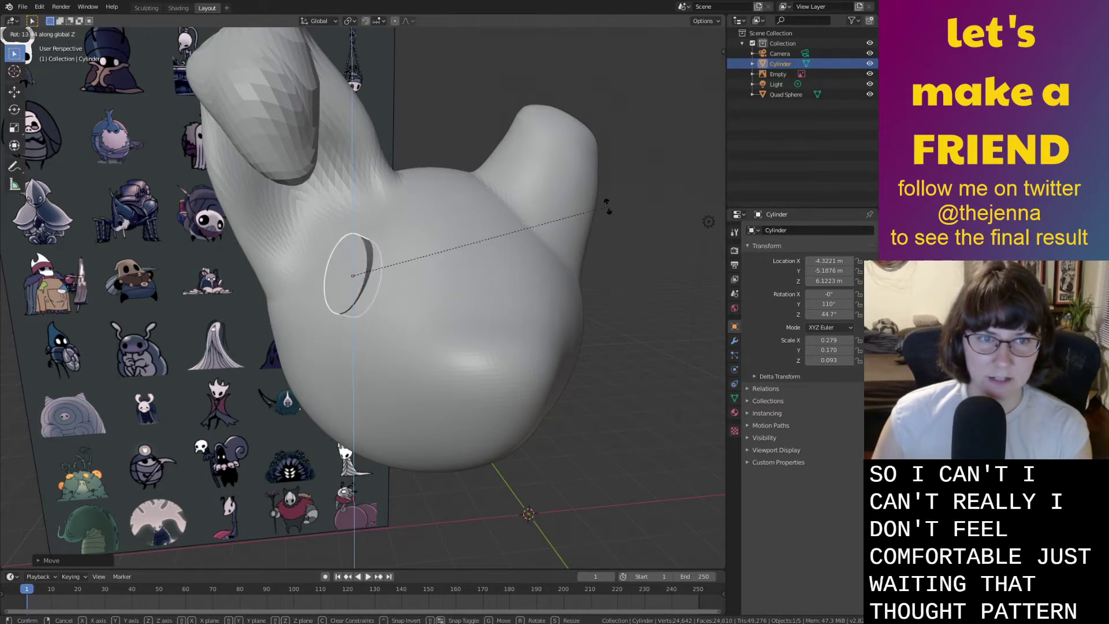
left_click(630, 225)
Tilt the eye disc around the global Y axis to follow the head's slope, reaching a Y rotation of about 121°.
middle_click_drag(567, 241, 500, 242)
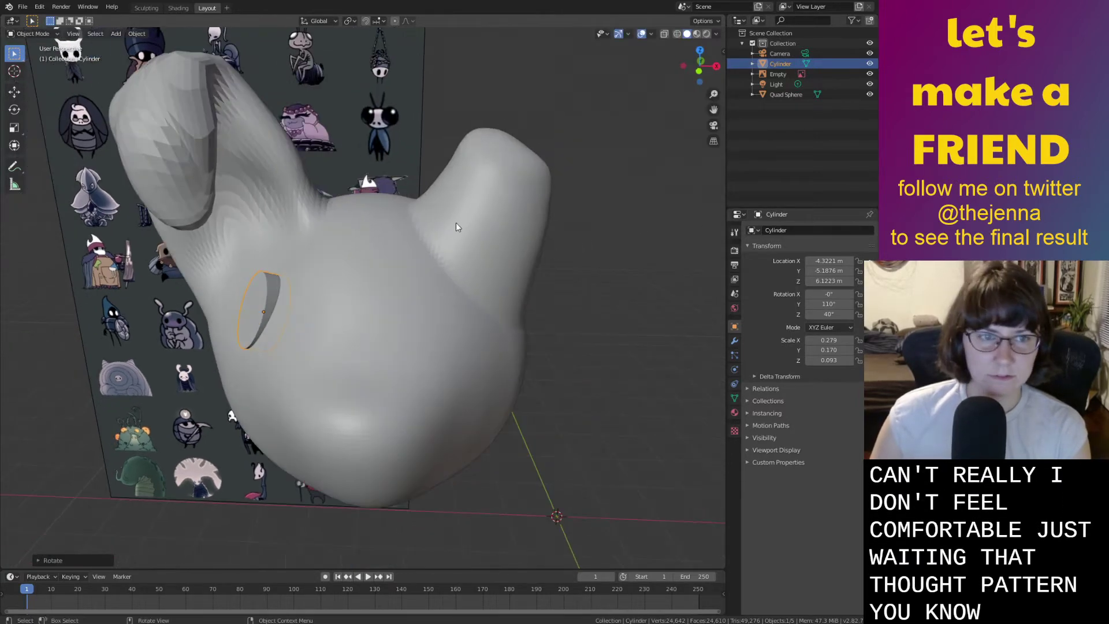
key("r")
key("y")
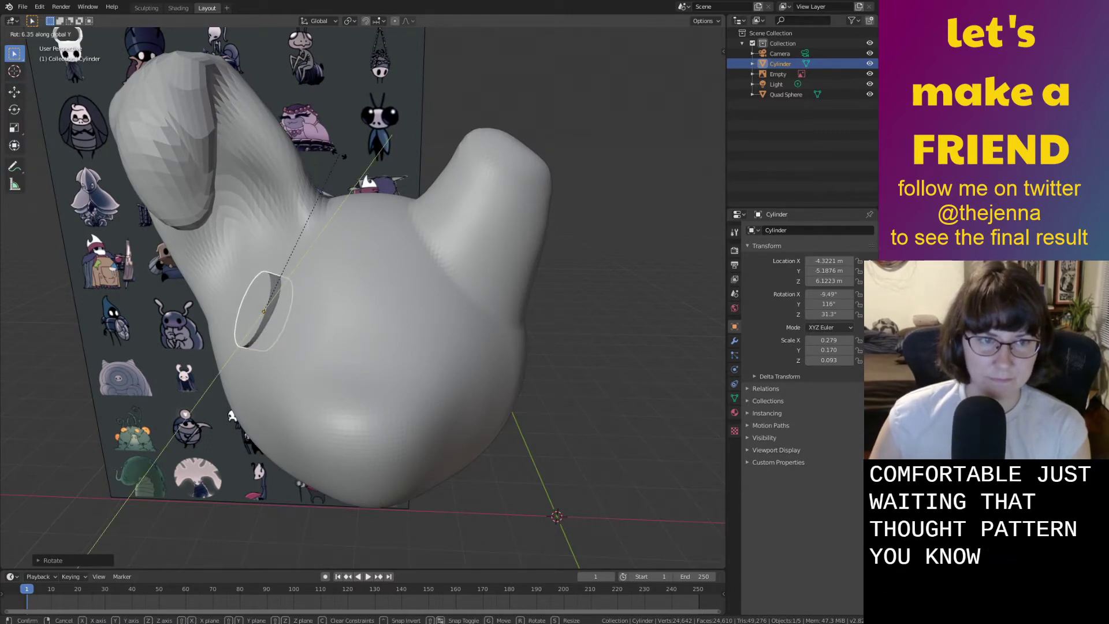
left_click(360, 152)
middle_click_drag(364, 154, 385, 153)
Try mirroring the eye disc across X with a Mirror modifier based on the Quad Sphere, and remove the modifier.
scroll(384, 152, "down", 4)
middle_click_drag(481, 254, 489, 266)
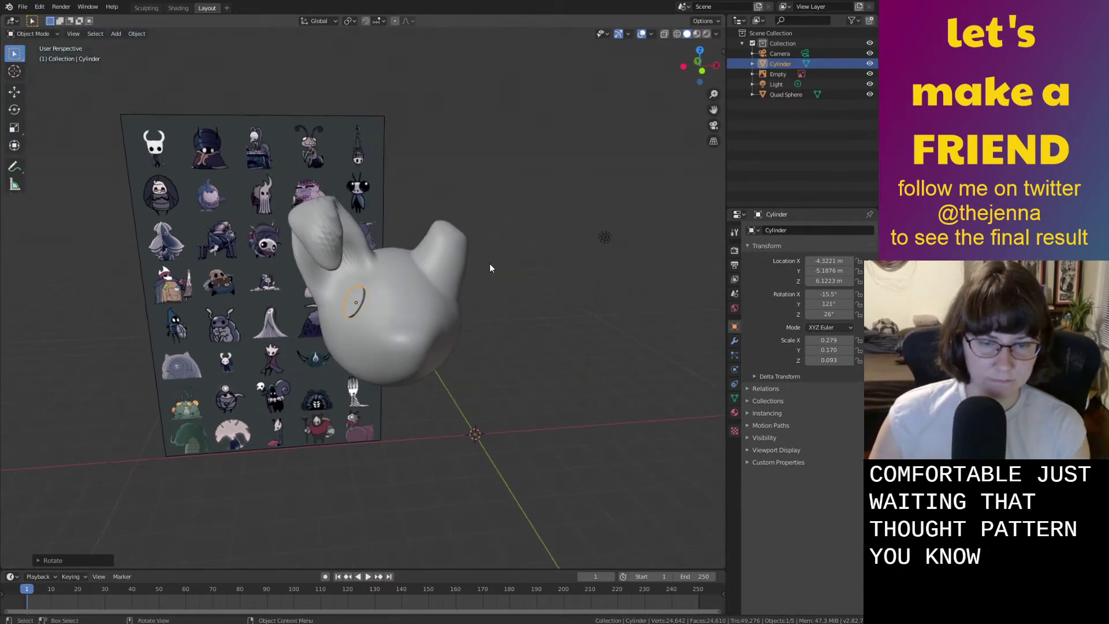
left_click(735, 251)
left_click(735, 340)
left_click(808, 231)
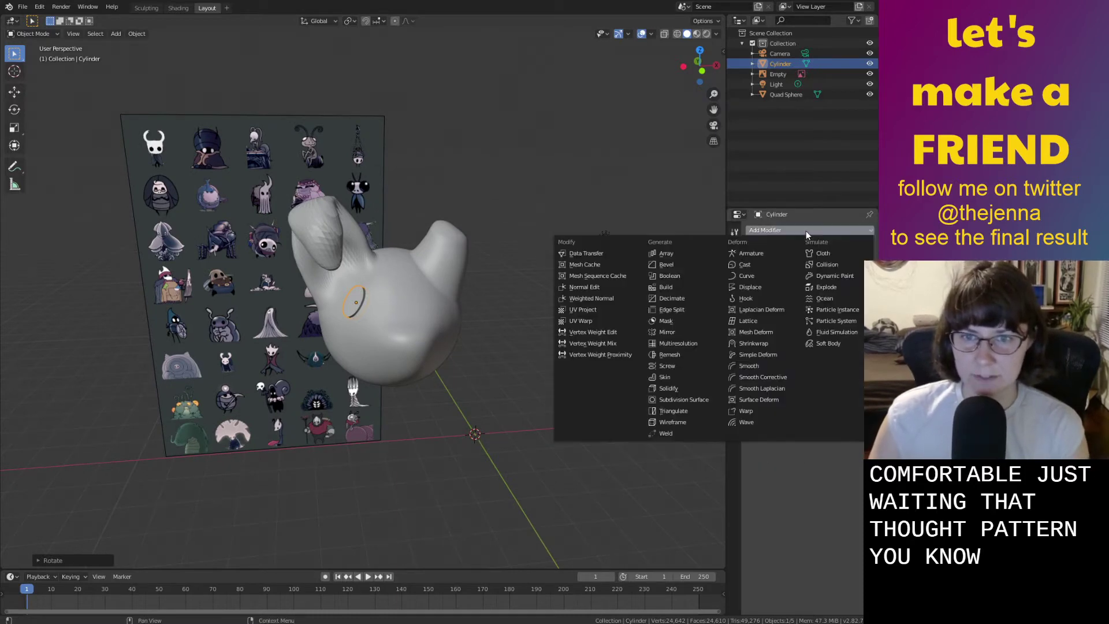
left_click(673, 332)
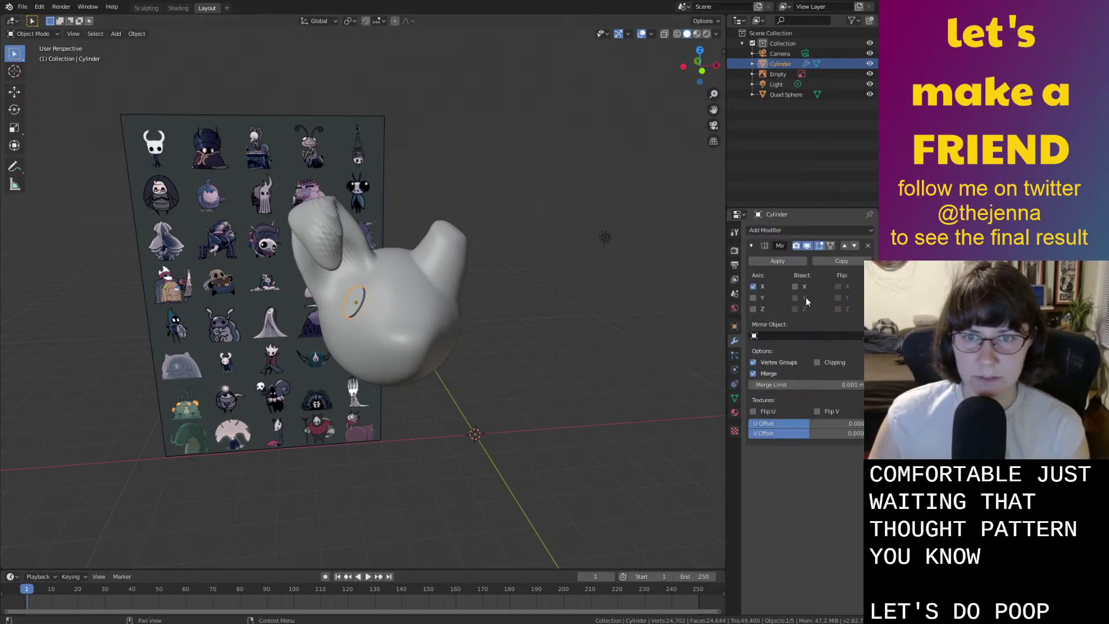
left_click(413, 291)
middle_click_drag(361, 286, 396, 321)
left_click(397, 322)
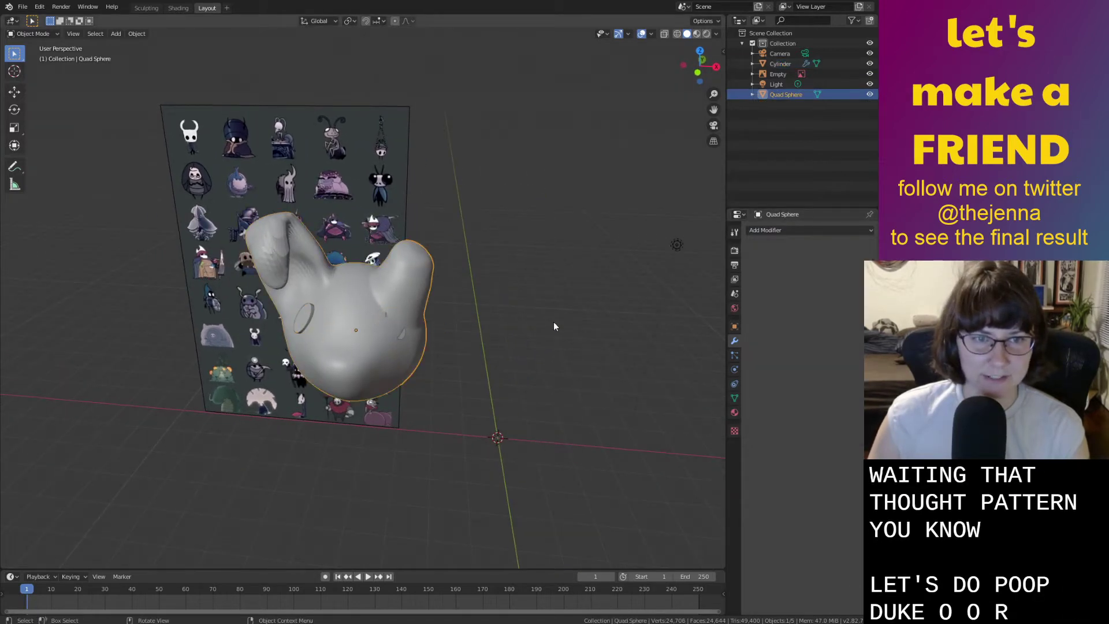
left_click(406, 335)
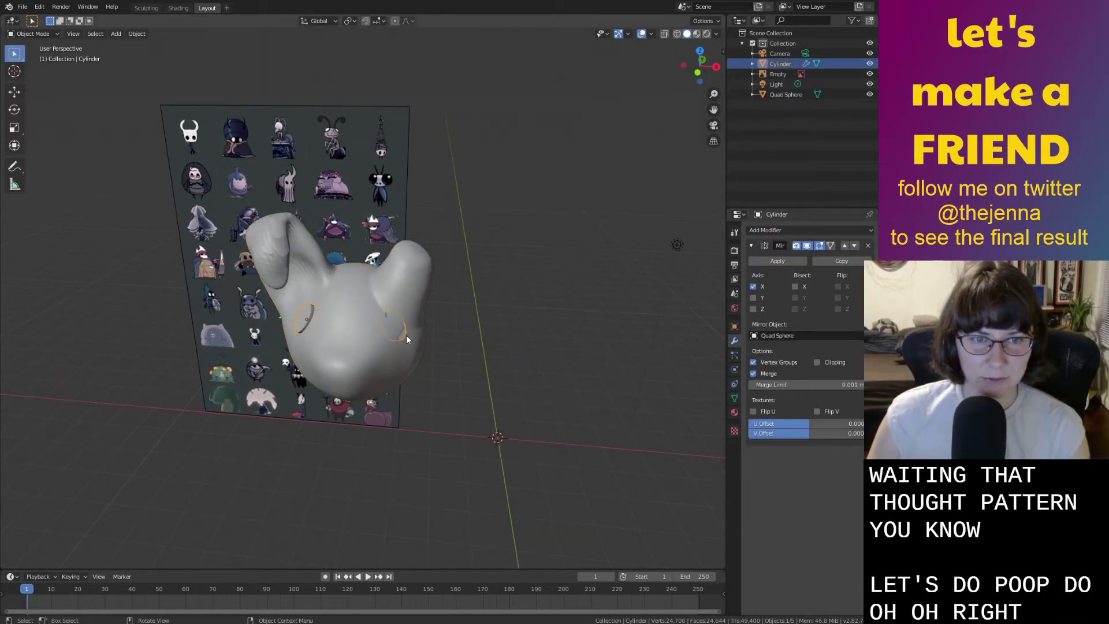
left_click(869, 245)
Duplicate the eye disc and place the copy beside the head, below the stub ear.
middle_click_drag(318, 332, 345, 336)
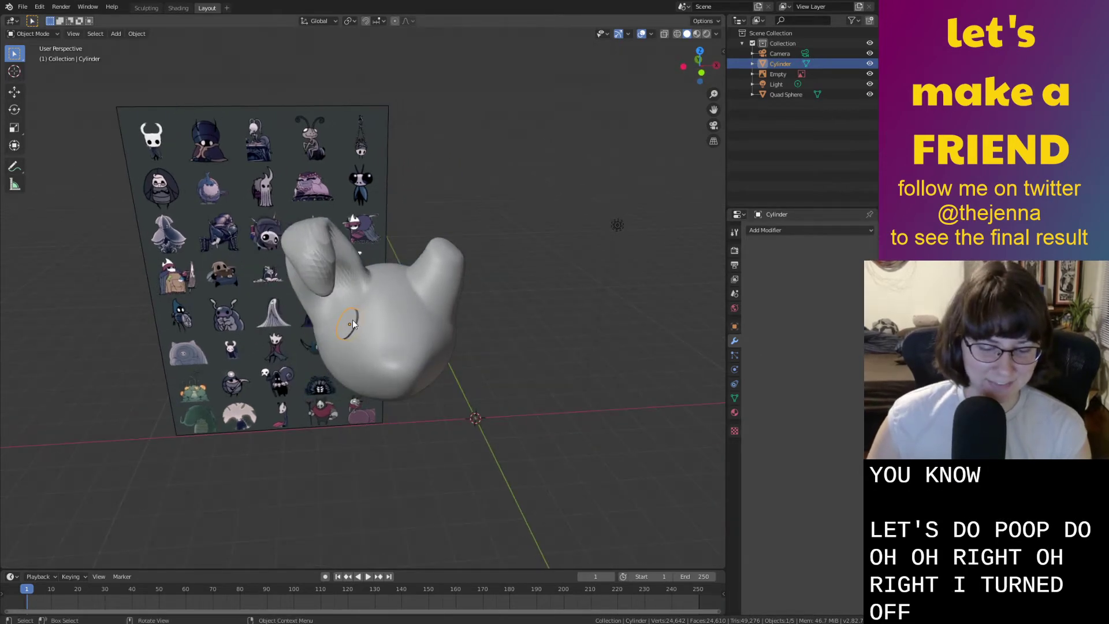
key("shift+d")
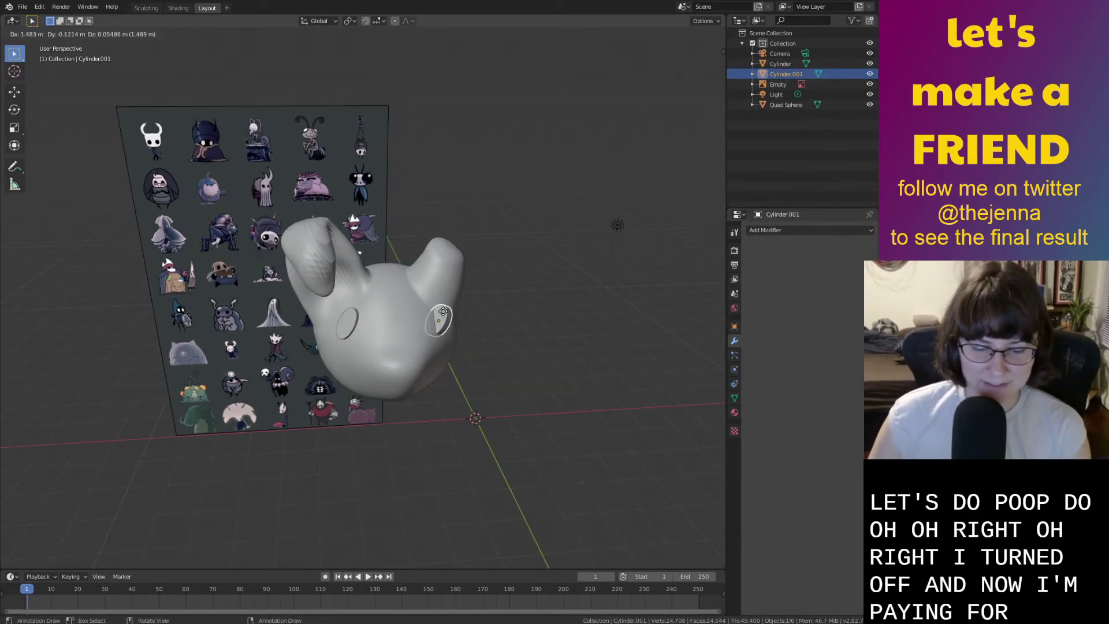
left_click(466, 313)
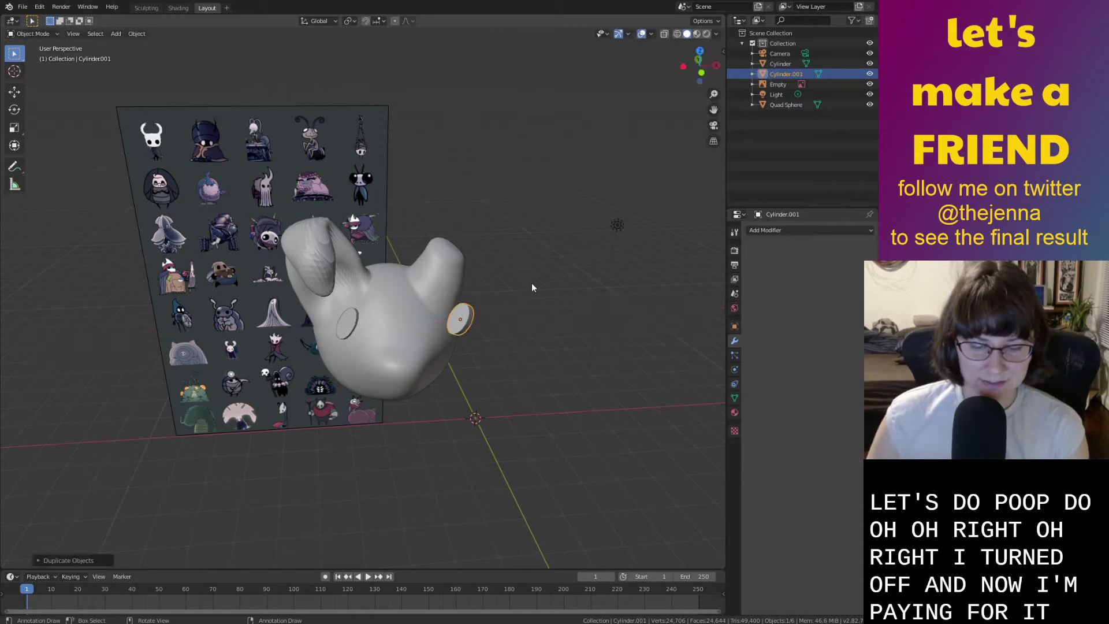
Rotate the duplicated eye disc to face outward and move it against the head beneath the stub ear.
key("r")
left_click(571, 266)
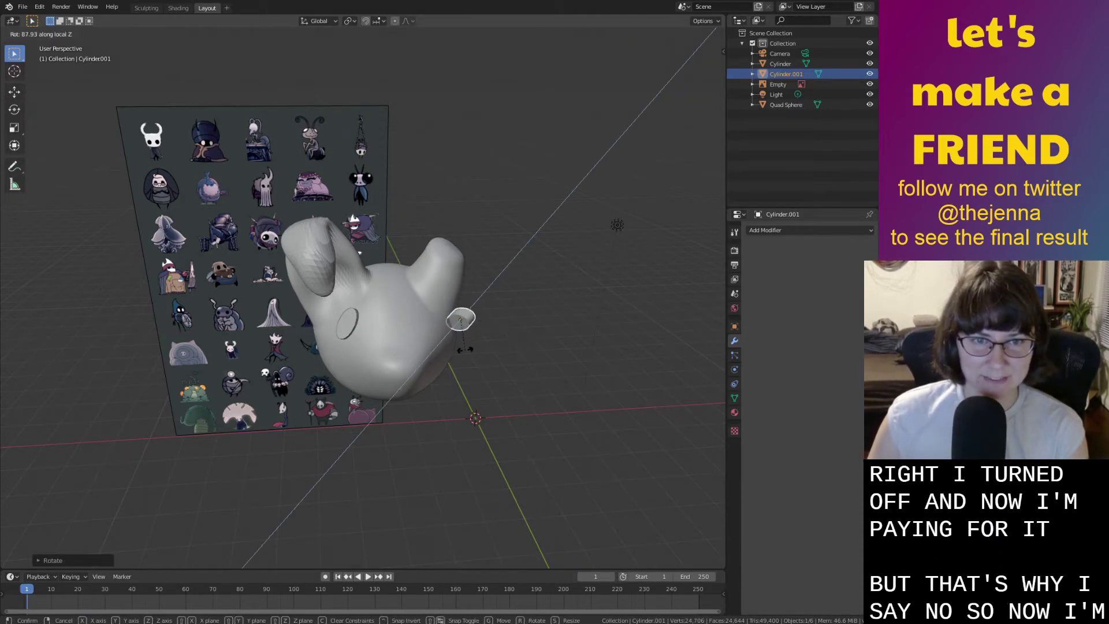
key("g")
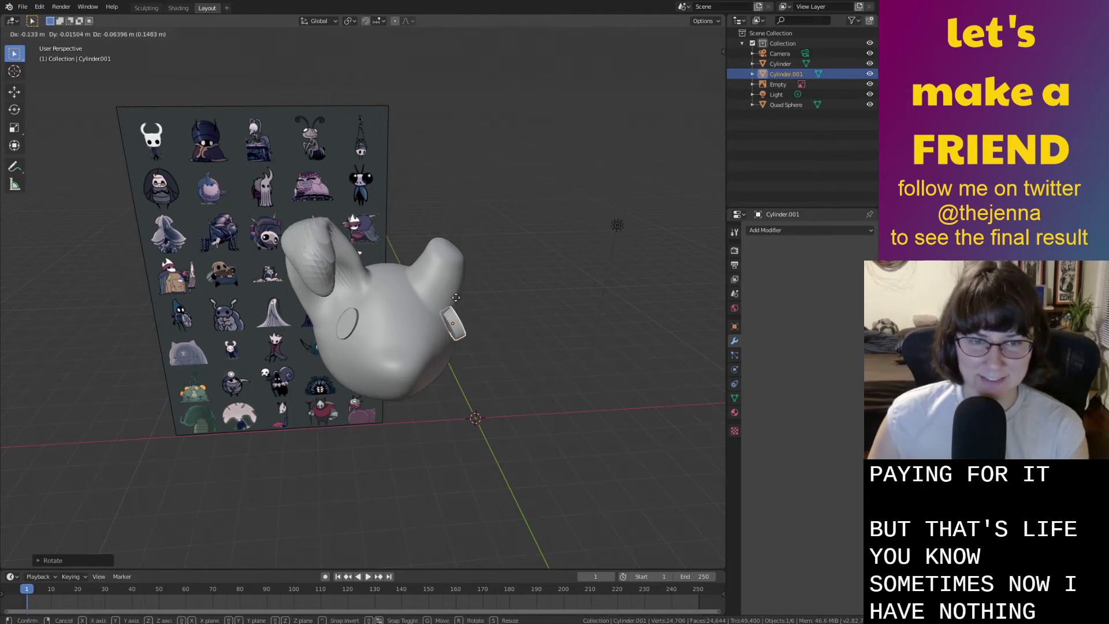
left_click(453, 291)
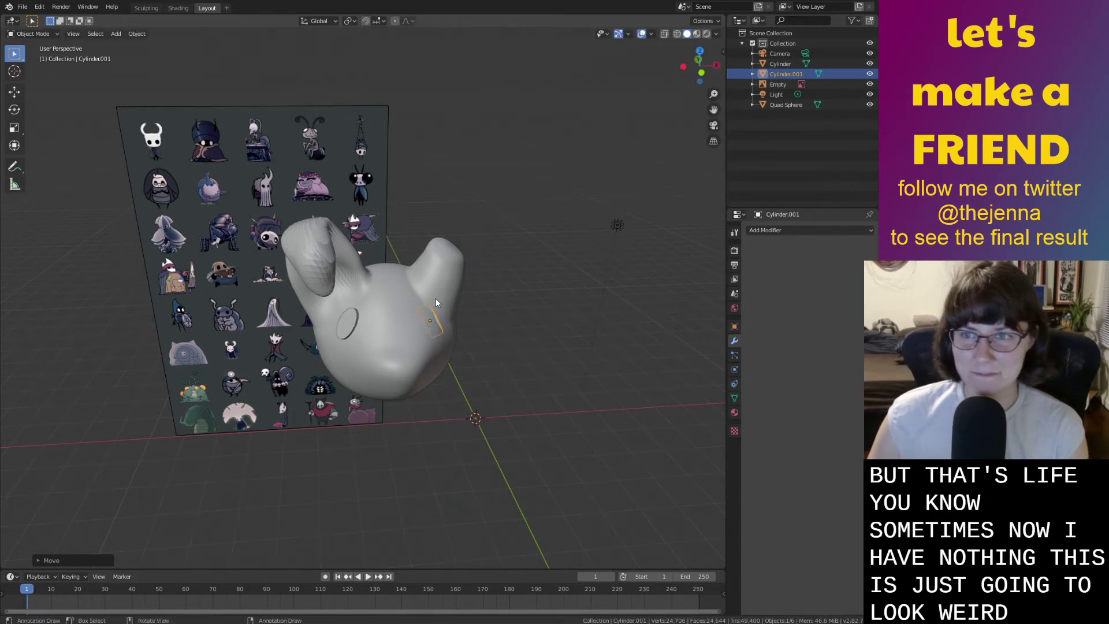
Reposition the second eye disc on the head's surface below the stub ear and rotate it around the global Z axis.
middle_click_drag(435, 297, 378, 296)
scroll(346, 311, "up", 3)
middle_click_drag(317, 319, 509, 341)
key("g")
left_click(426, 392)
key("r")
key("z")
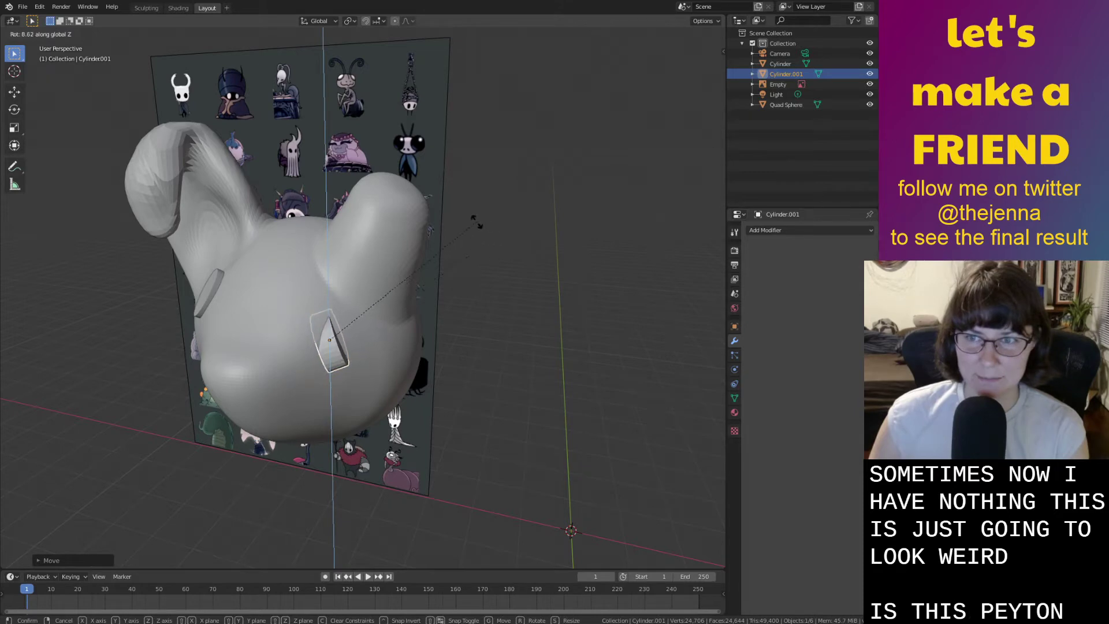
left_click(712, 221)
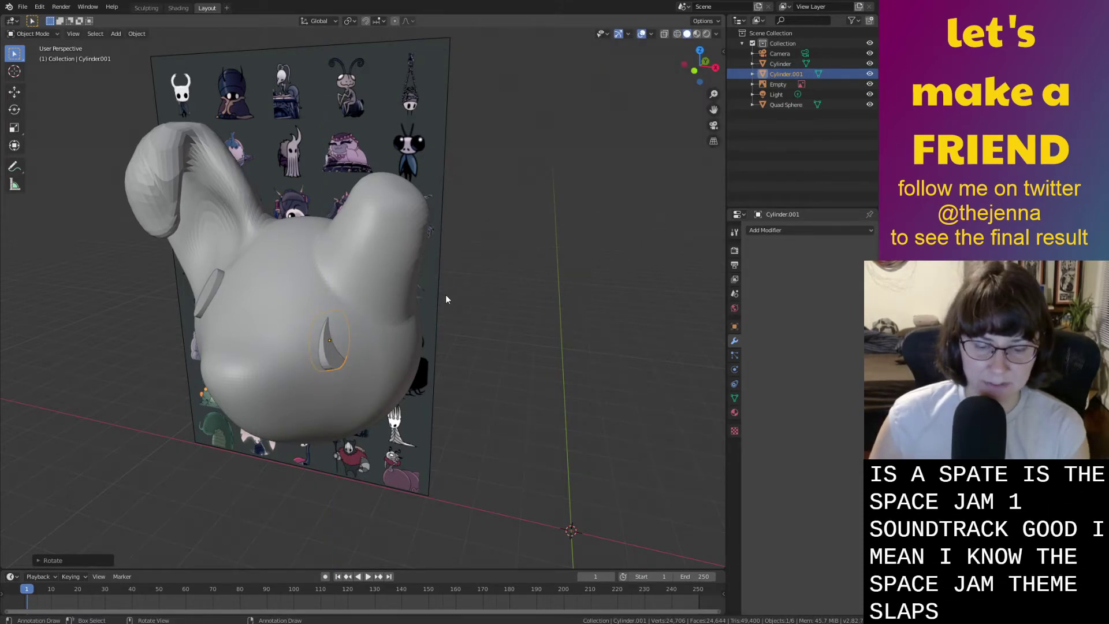
Raise the second eye disc along the global Z axis and rotate it around the global X and Y axes.
key("g")
key("z")
left_click(447, 280)
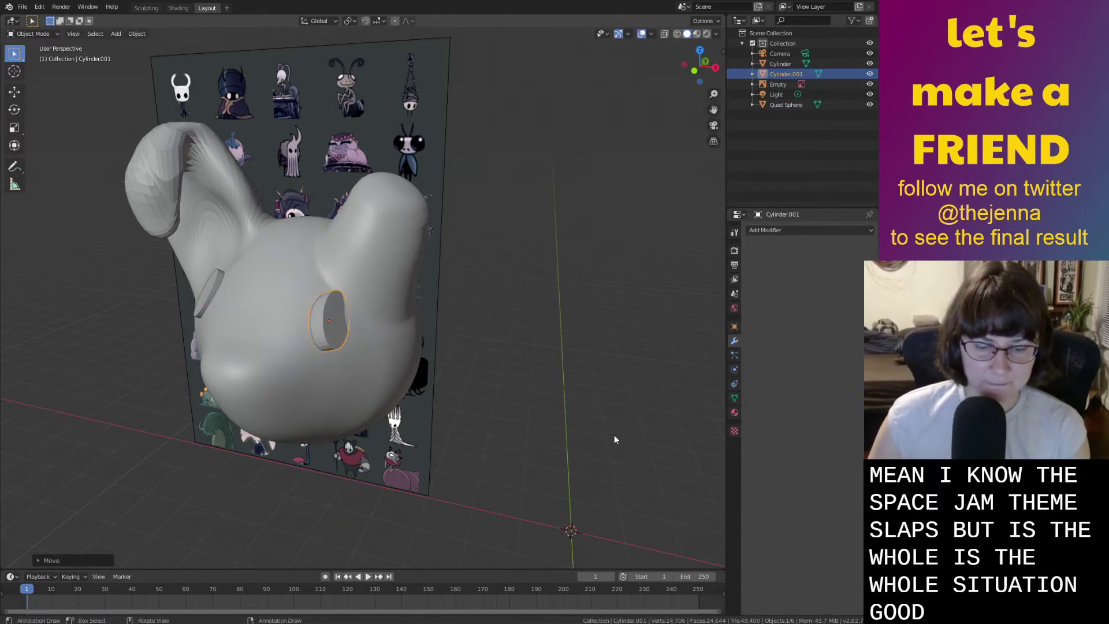
key("r")
key("x")
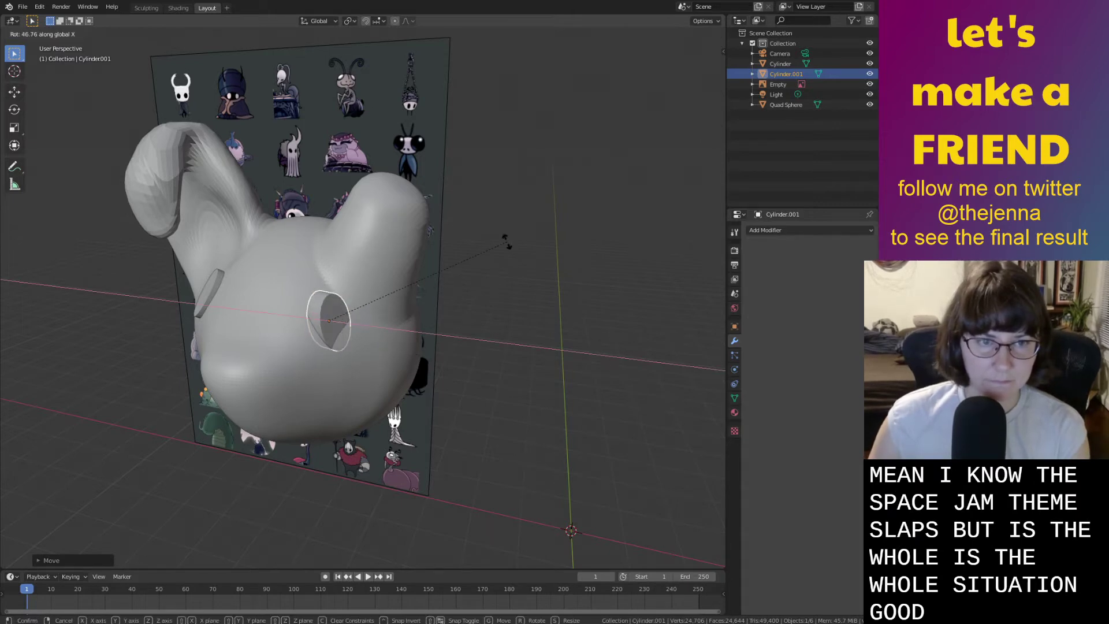
key("y")
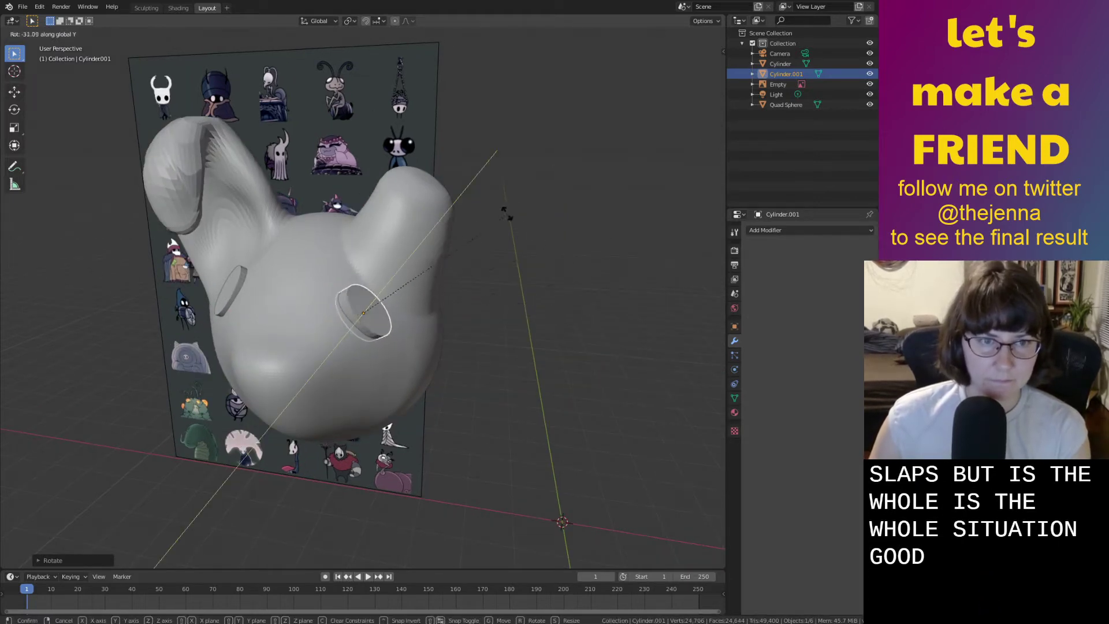
left_click(496, 203)
middle_click_drag(496, 203, 514, 226)
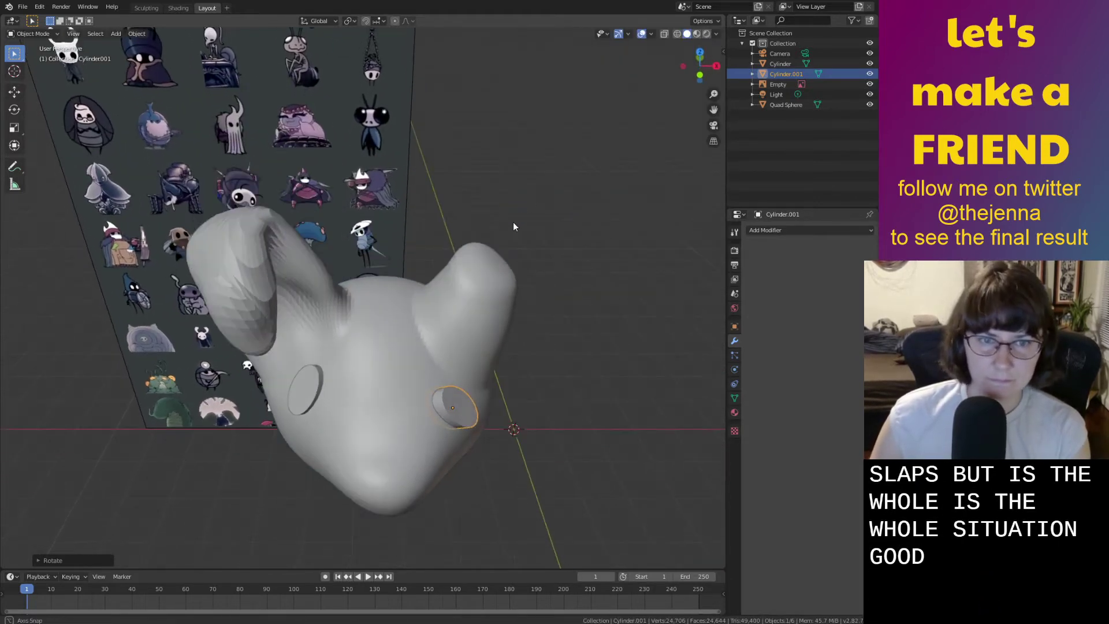
Nudge the second eye disc into the head's surface below the stub ear and rotate it slightly around the global Y axis.
key("g")
left_click(494, 353)
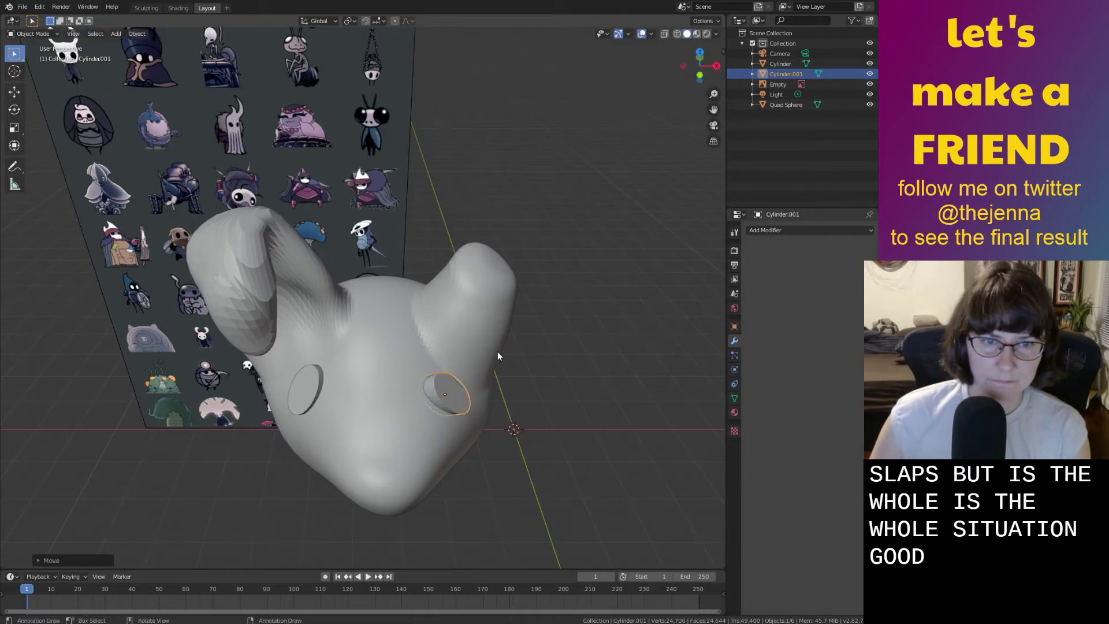
middle_click_drag(494, 352, 489, 322)
key("y")
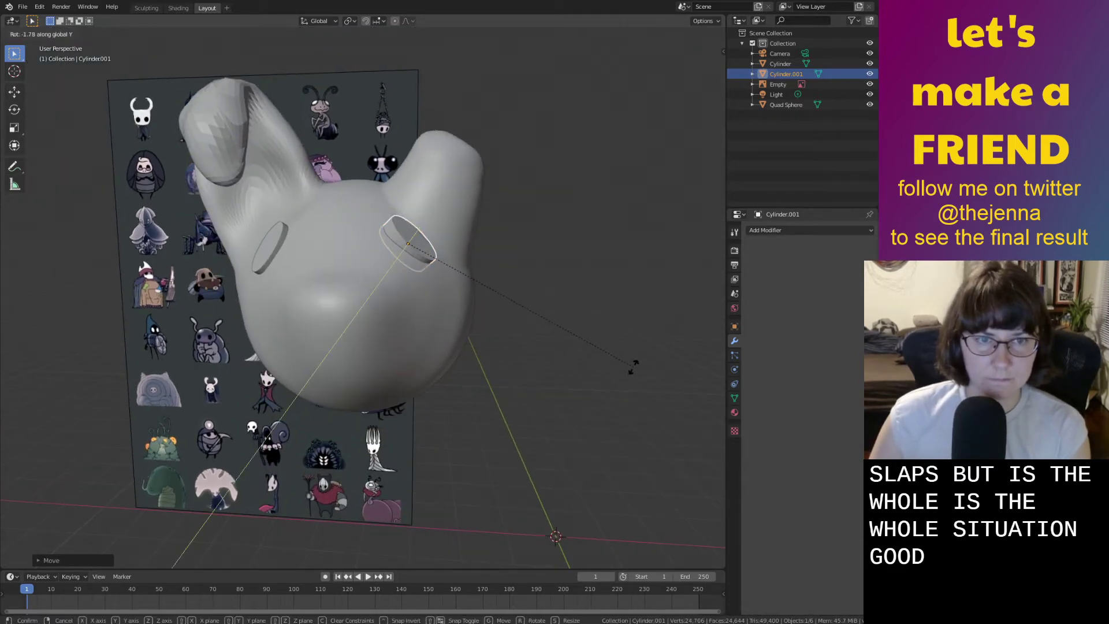
left_click(633, 344)
middle_click_drag(634, 341, 655, 346)
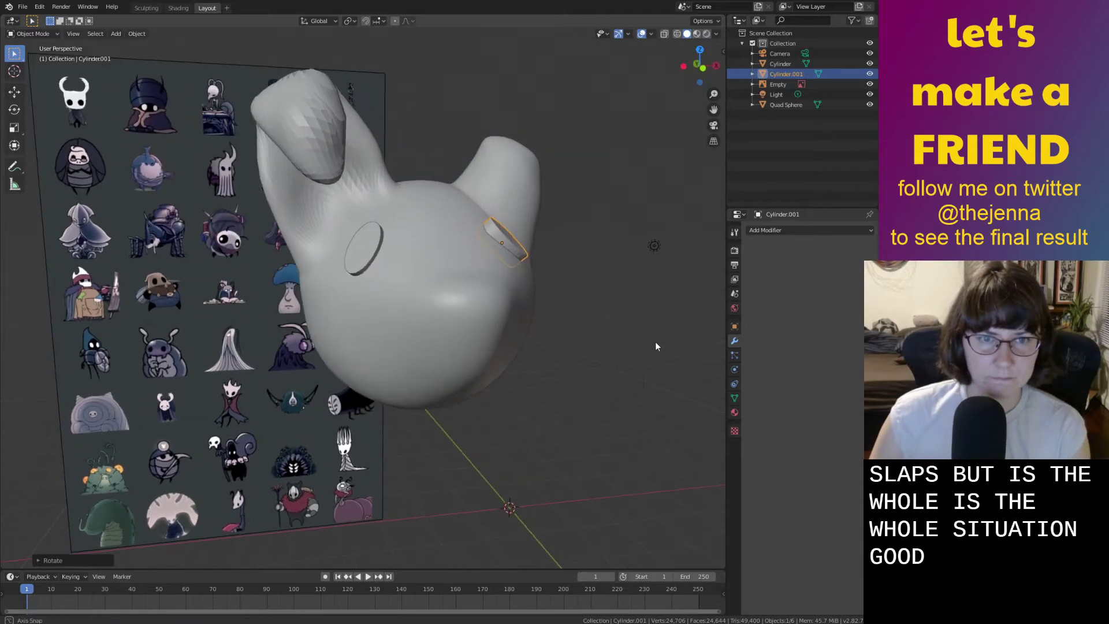
key("g")
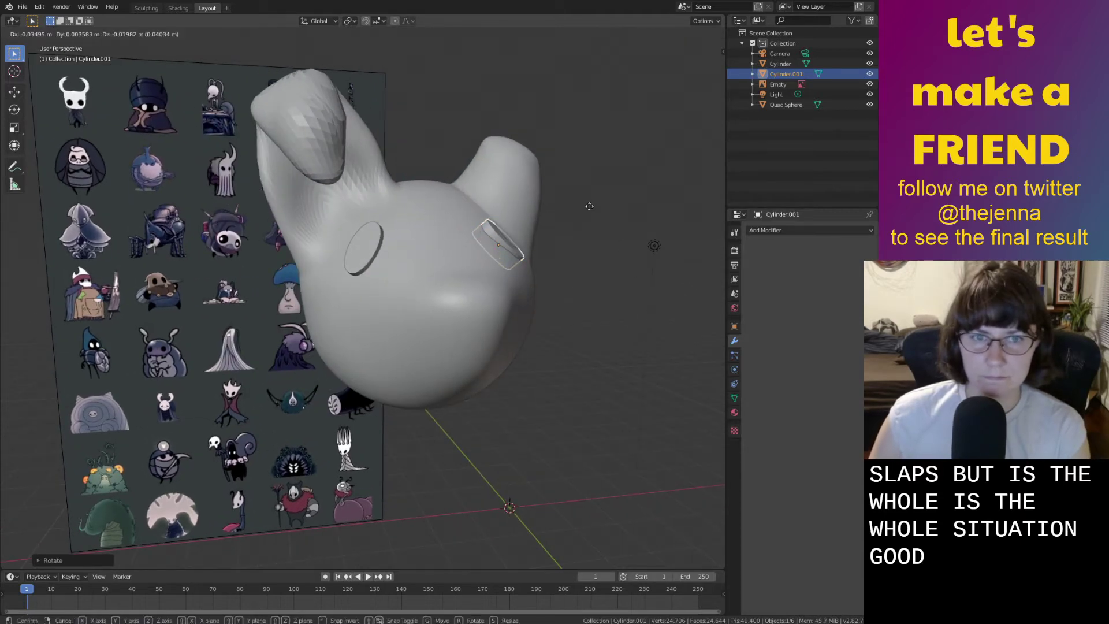
left_click(592, 210)
middle_click_drag(592, 211, 540, 270)
key("r")
key("z")
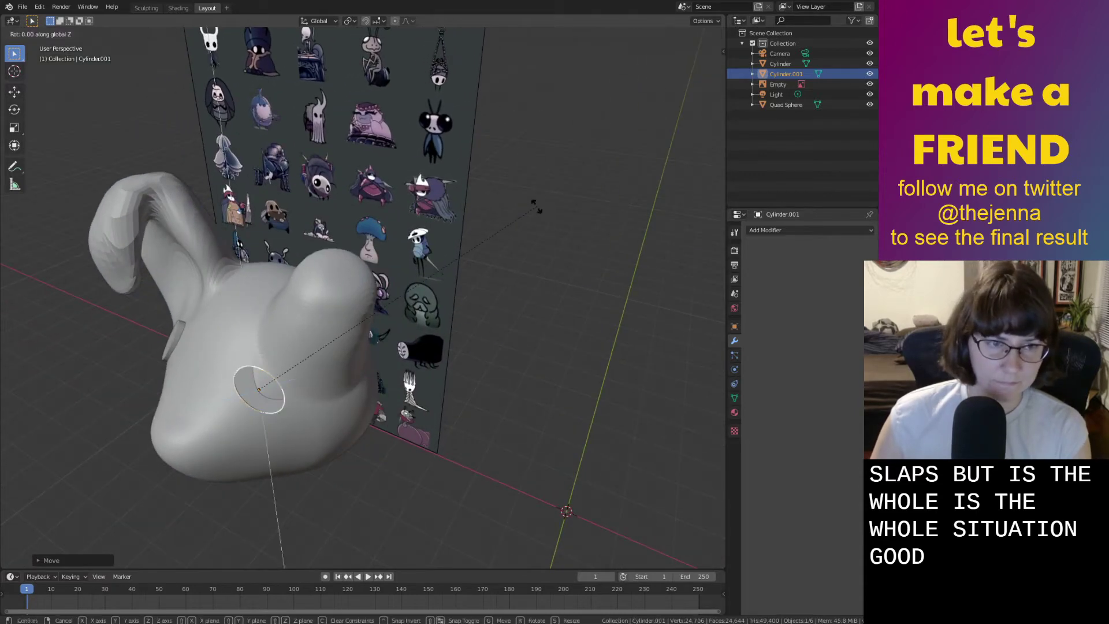
key("y")
key("y")
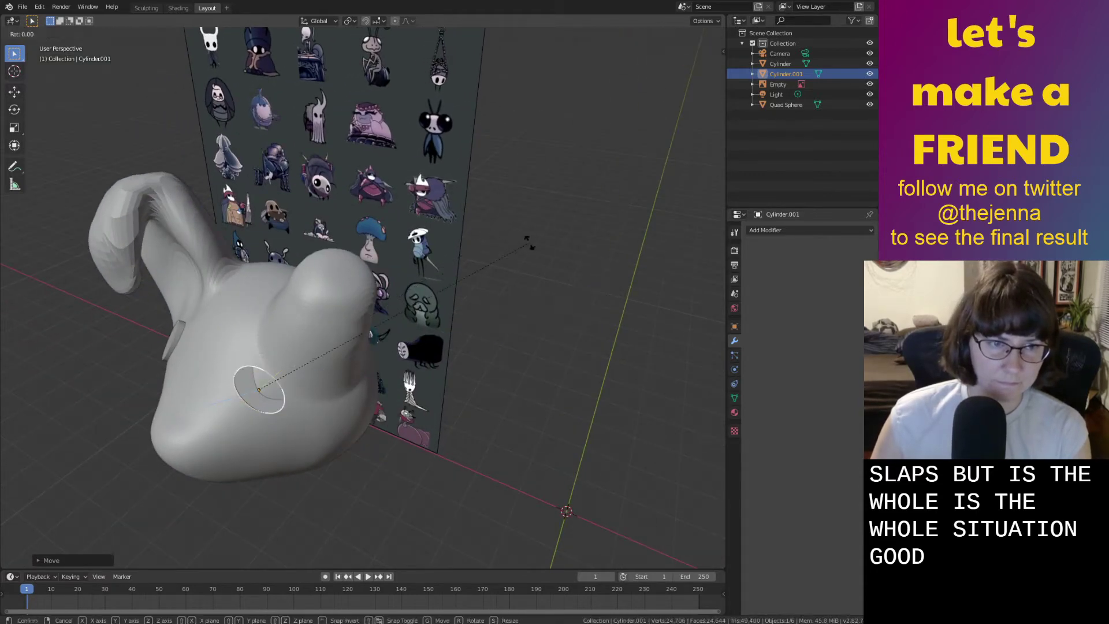
key("x")
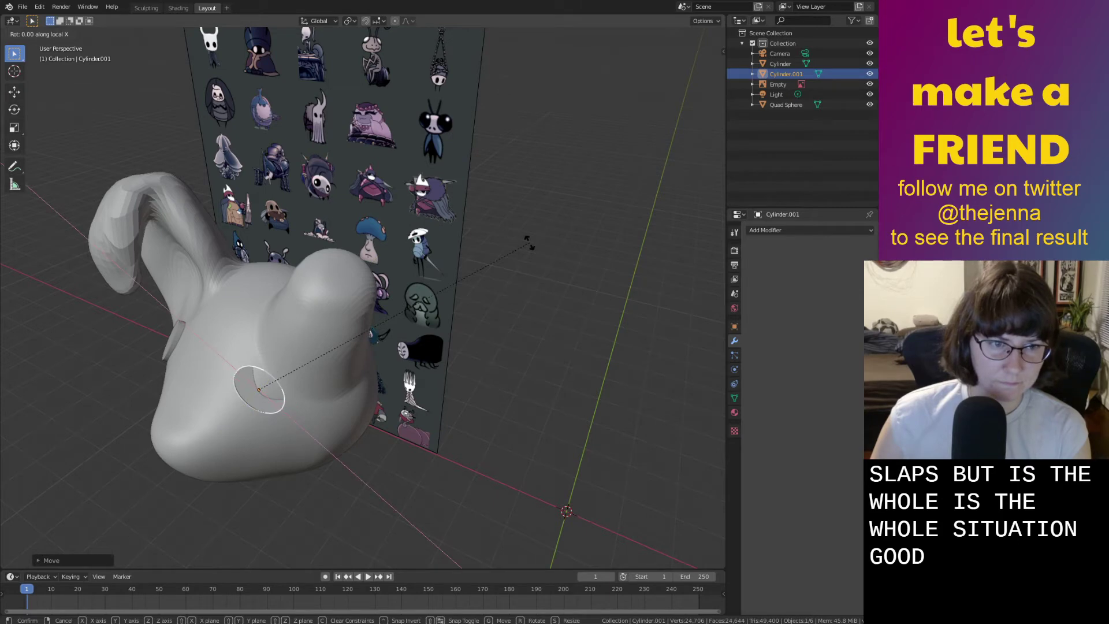
right_click(339, 268)
Rotate the second eye disc around its local X axis to tilt its face along the head's surface.
middle_click_drag(339, 271, 569, 293)
key("r")
key("x")
key("x")
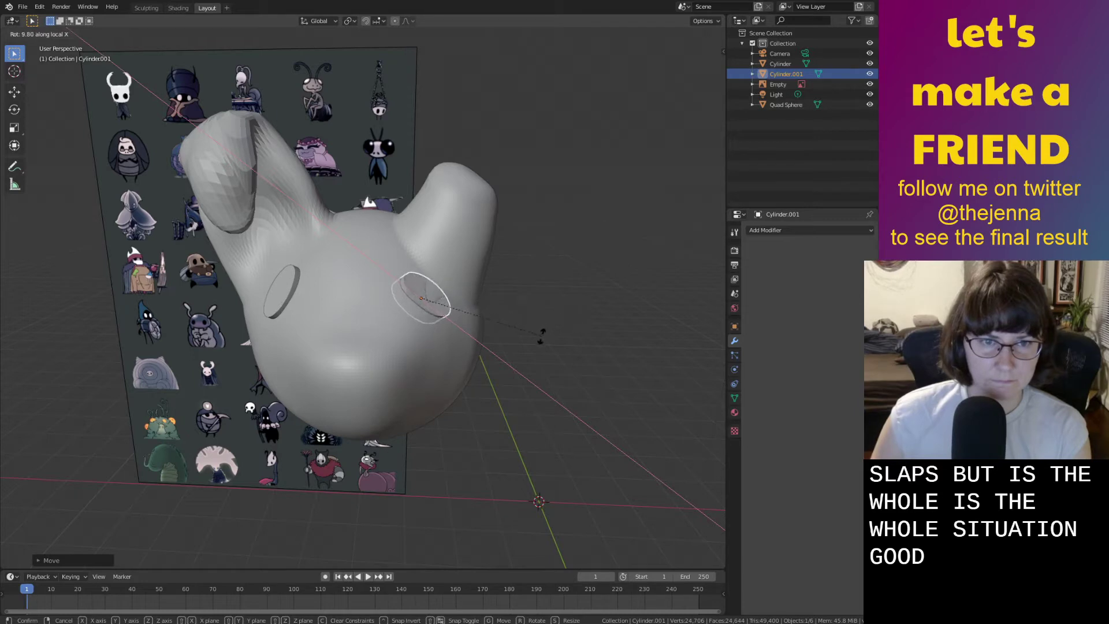
left_click(557, 301)
middle_click_drag(557, 302, 434, 326)
scroll(425, 326, "up", 3)
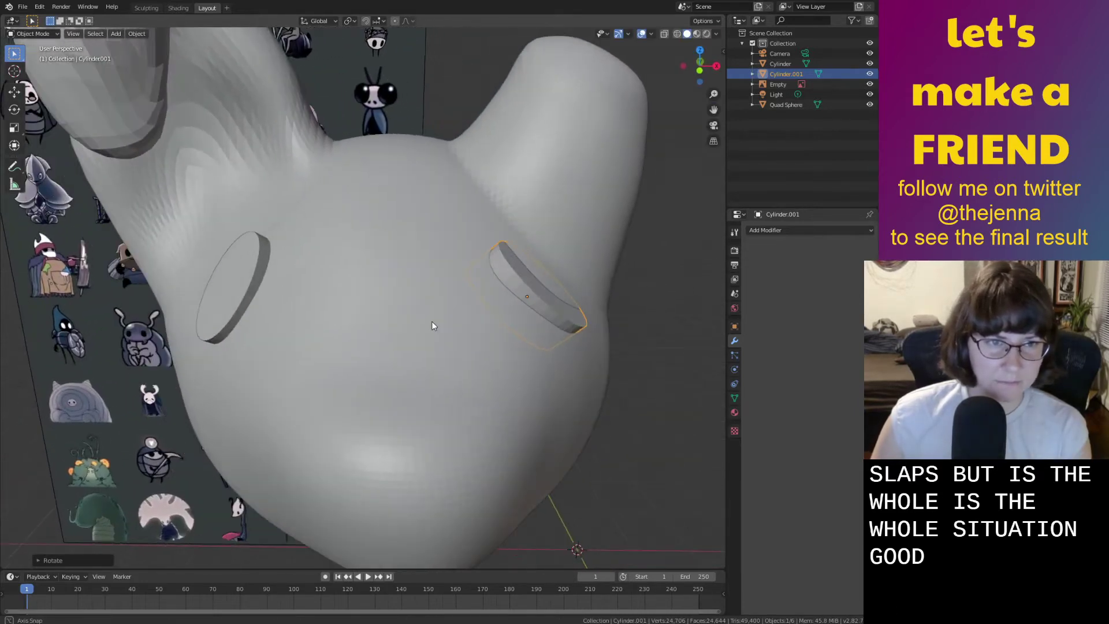
scroll(432, 324, "down", 5)
Select the head for sculpting and push a hollow into the stub ear's inner side with the Grab brush.
left_click(417, 325)
left_click(146, 8)
mouse_move(407, 262)
middle_mouse_down()
mouse_move(462, 291)
mouse_move(474, 317)
middle_mouse_up()
scroll(508, 301, "up", 4)
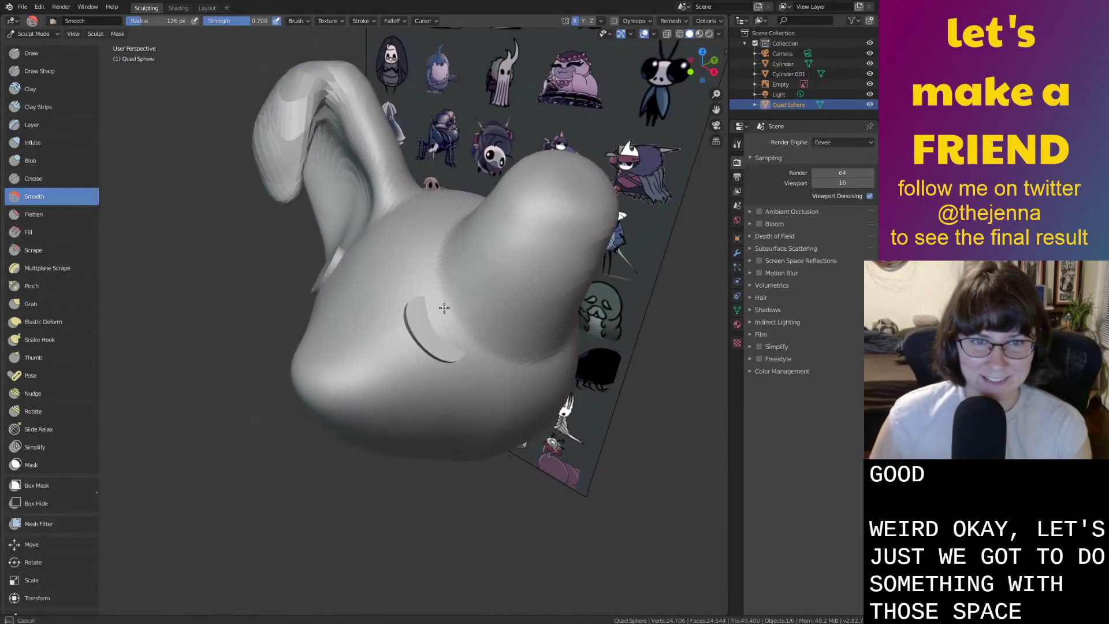
key("g")
left_click_drag(454, 315, 490, 301)
mouse_move(475, 286)
left_mouse_down()
mouse_move(499, 277)
mouse_move(526, 286)
mouse_move(526, 229)
mouse_move(518, 249)
left_mouse_up()
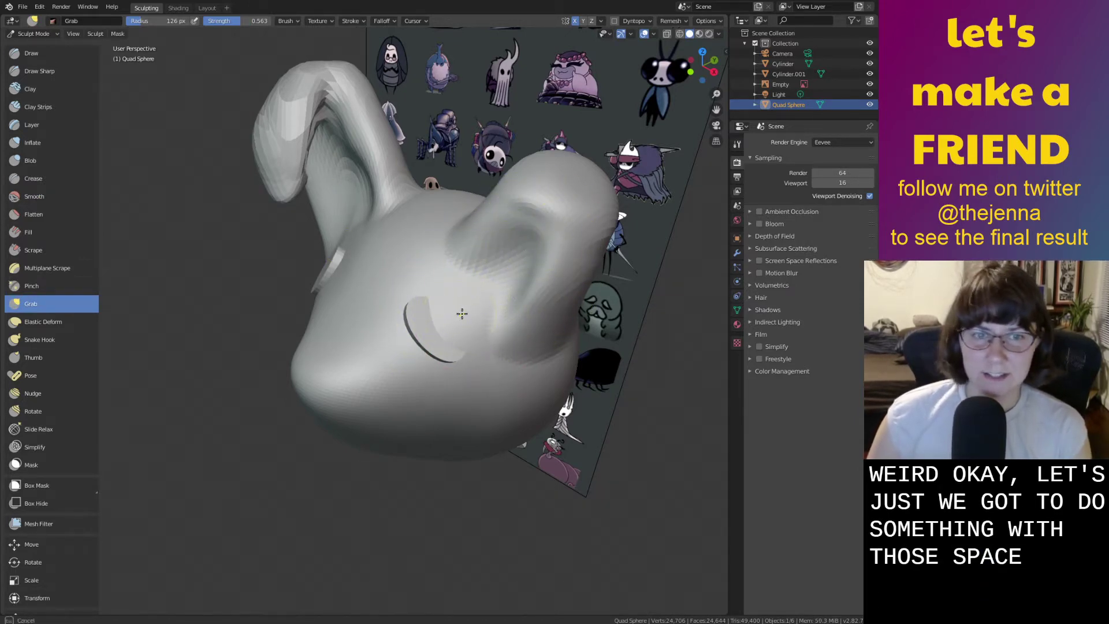
Smooth the stub ear's inner hollow, refine its lower edge with the Grab brush, and smooth around the ear.
middle_click_drag(470, 314, 467, 370)
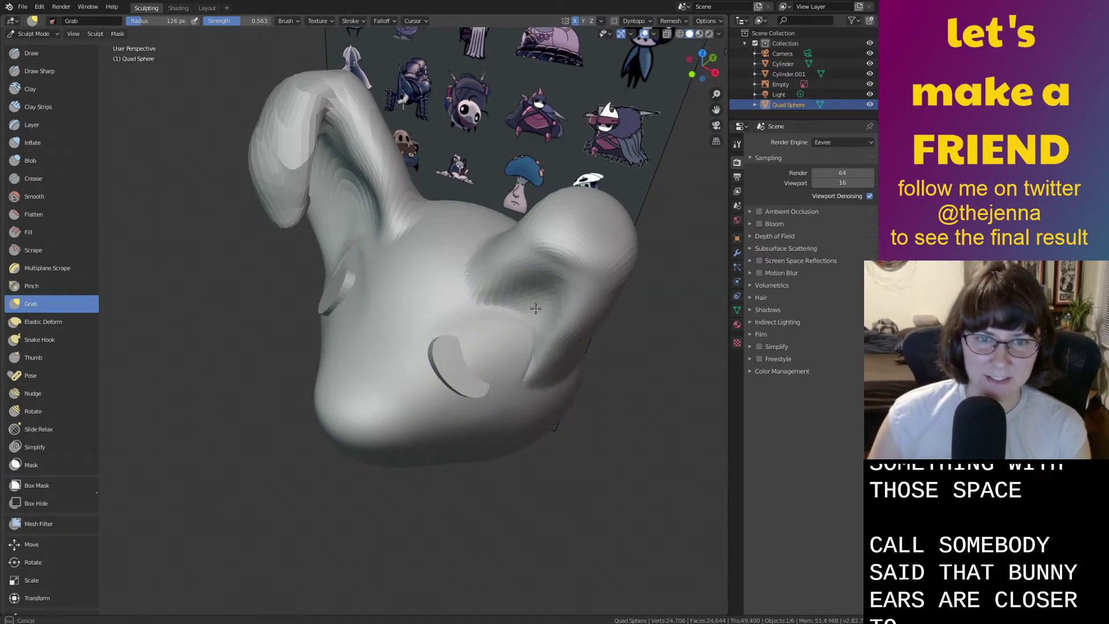
key("shift+s")
left_click_drag(522, 347, 508, 327)
key("g")
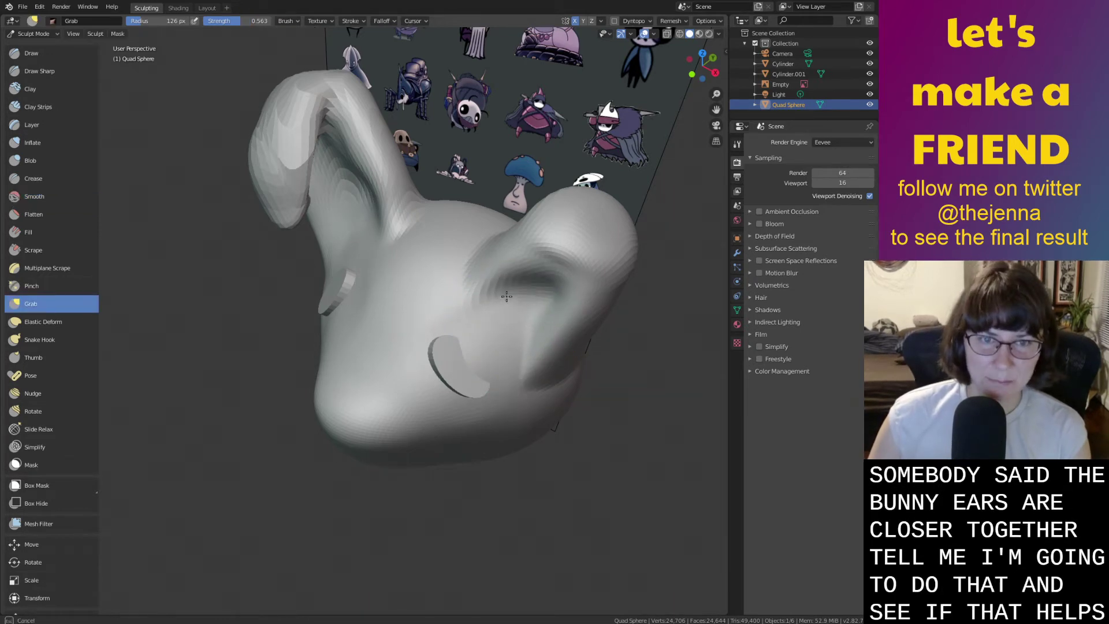
left_click_drag(508, 289, 504, 293)
middle_click_drag(495, 353, 470, 317)
key("s")
left_click_drag(436, 205, 435, 205)
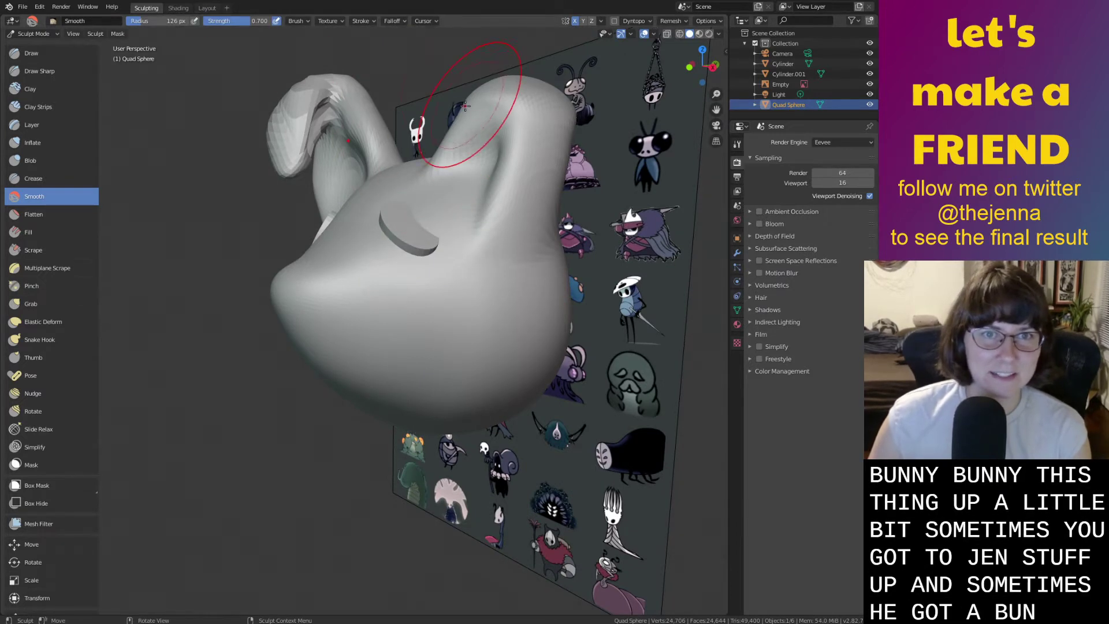
Extend the stub ear's hollow toward its tip with the Grab brush.
scroll(526, 141, "up", 4)
mouse_move(526, 142)
middle_mouse_down()
mouse_move(606, 148)
mouse_move(386, 388)
middle_mouse_up()
key("g")
left_click_drag(399, 358, 398, 360)
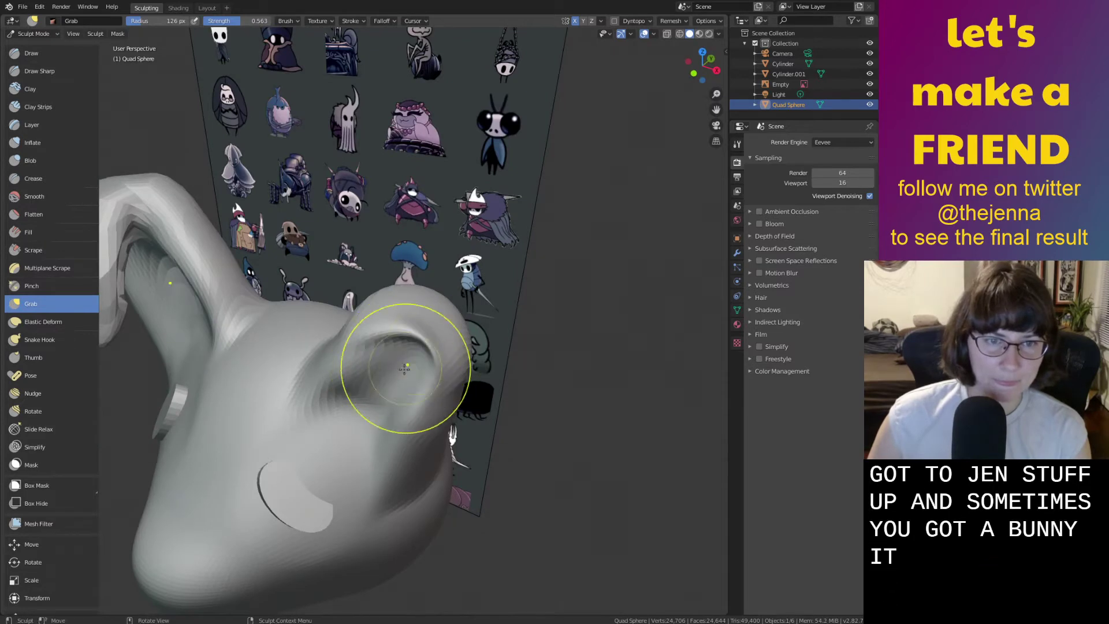
mouse_move(415, 353)
middle_mouse_down()
mouse_move(384, 346)
mouse_move(393, 352)
middle_mouse_up()
Smooth the stub ear's hollow and shape its depth and front rim with the Grab brush.
key("shift+s")
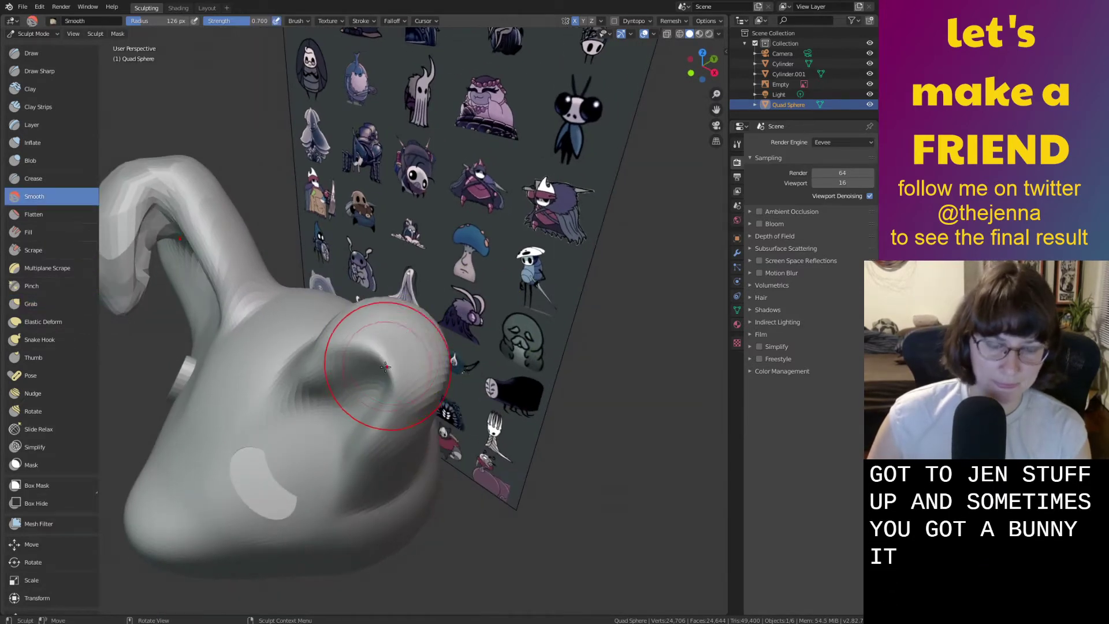
key("g")
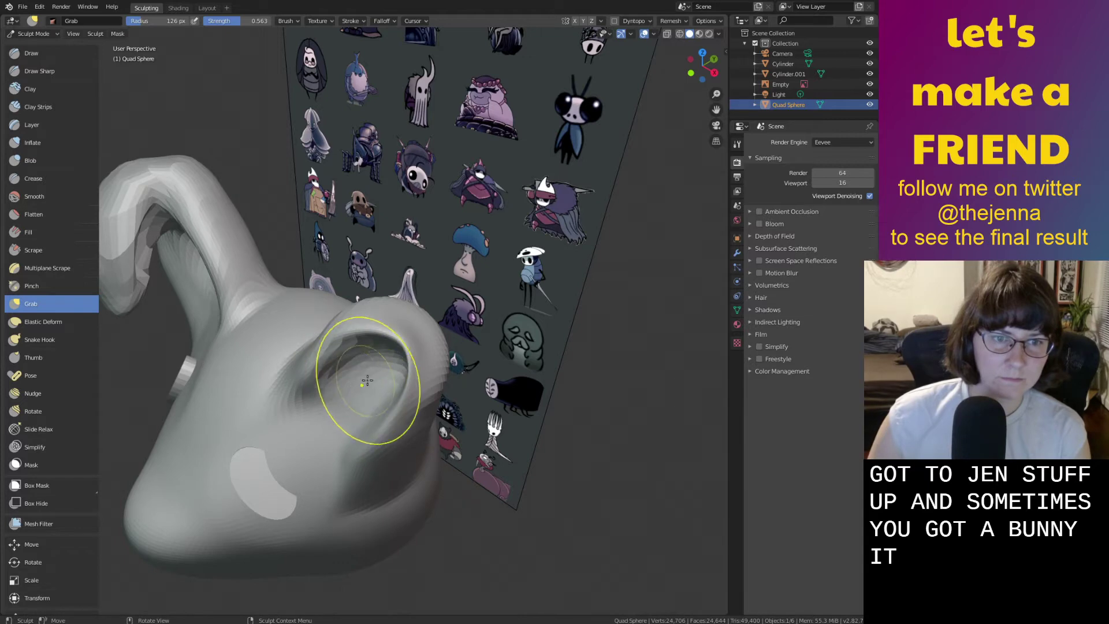
mouse_move(385, 383)
middle_mouse_down()
mouse_move(277, 317)
mouse_move(249, 329)
mouse_move(381, 327)
mouse_move(339, 423)
middle_mouse_up()
scroll(350, 421, "down", 2)
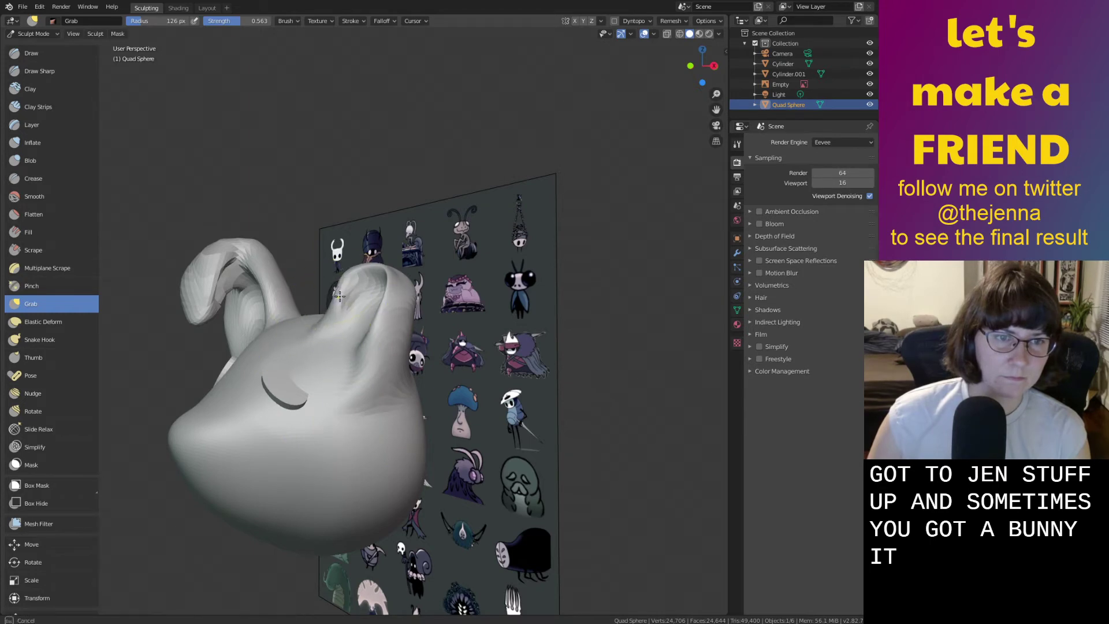
left_click_drag(345, 294, 335, 297)
middle_click_drag(332, 298, 362, 306)
Return to the Layout workspace and rotate the eye disc below the stub ear around its local X axis.
left_click(206, 8)
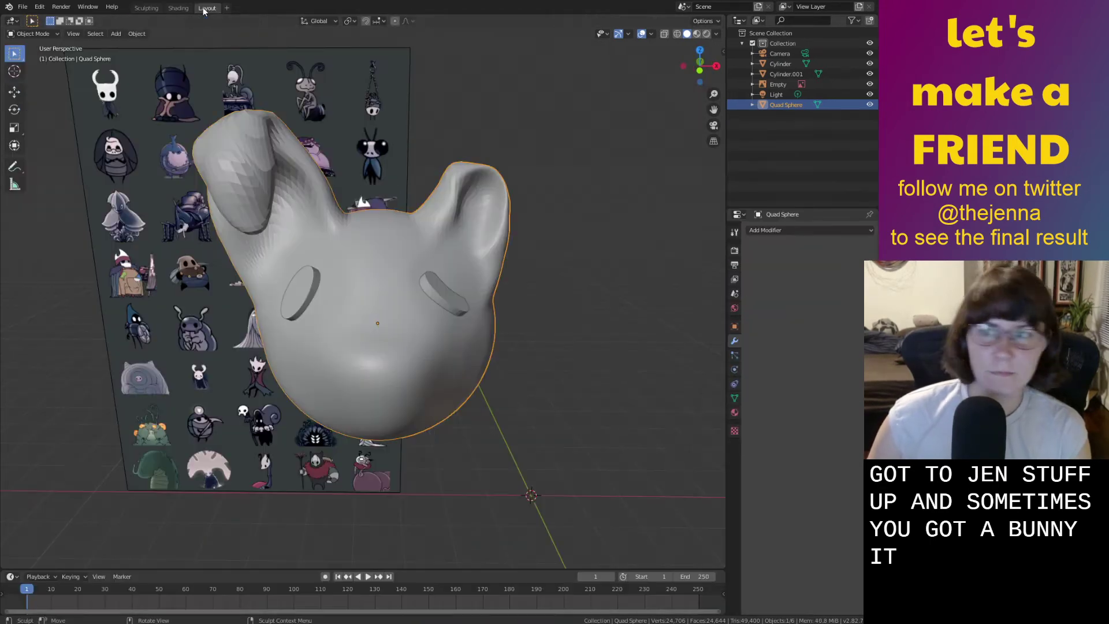
left_click(456, 302)
middle_click_drag(453, 311, 396, 325)
key("r")
key("y")
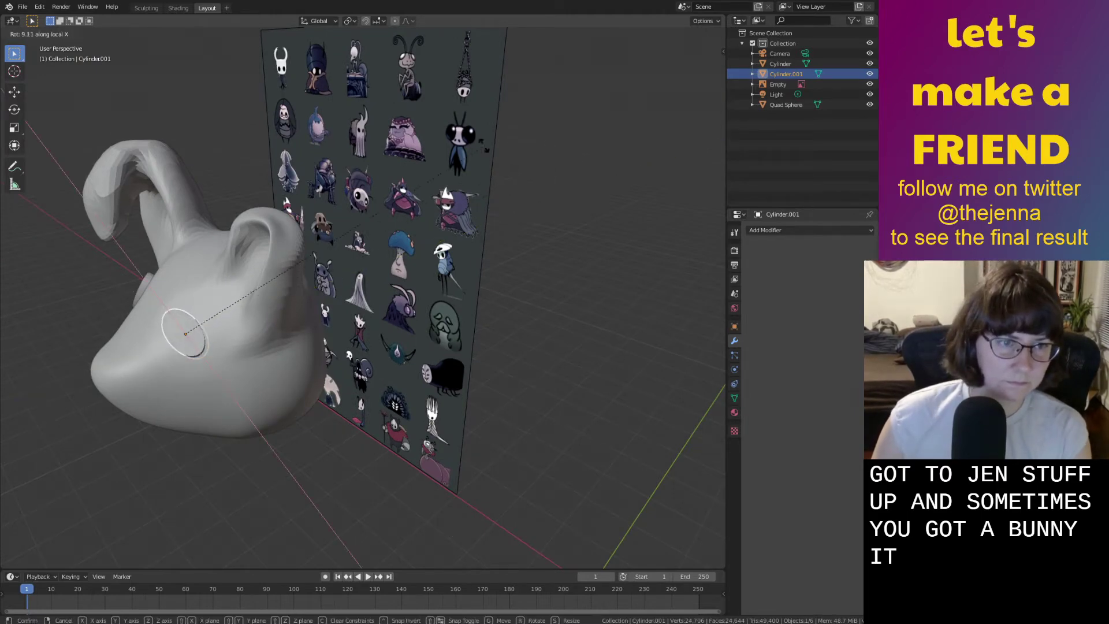
left_click(304, 241)
middle_click_drag(414, 172, 632, 289)
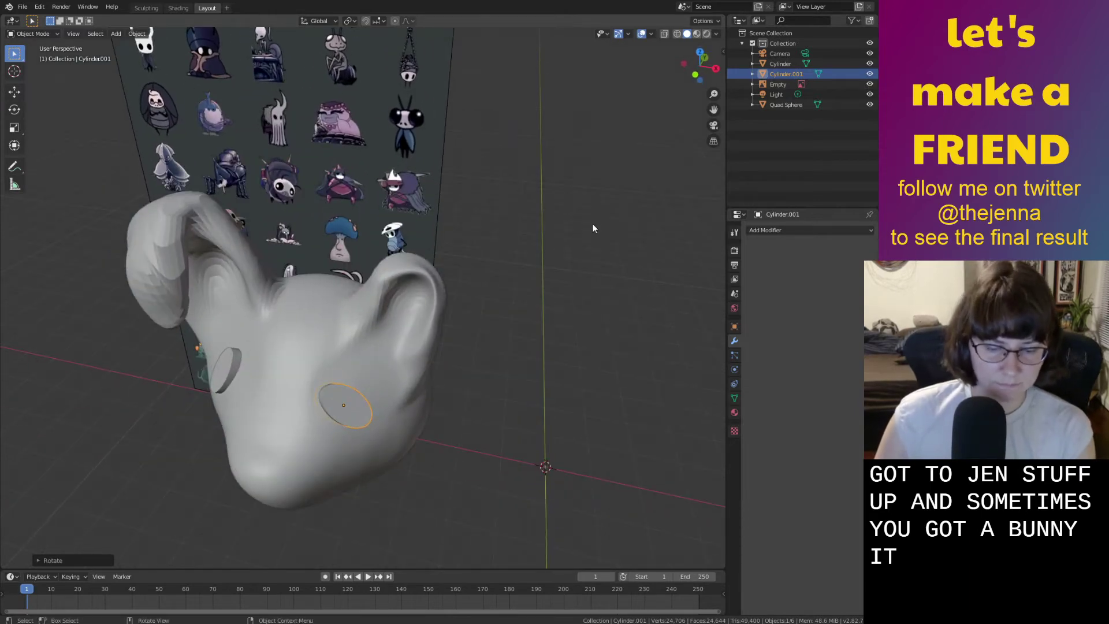
Rotate the second eye disc freely from two viewing angles to adjust the slant of its oval.
key("r")
key("x")
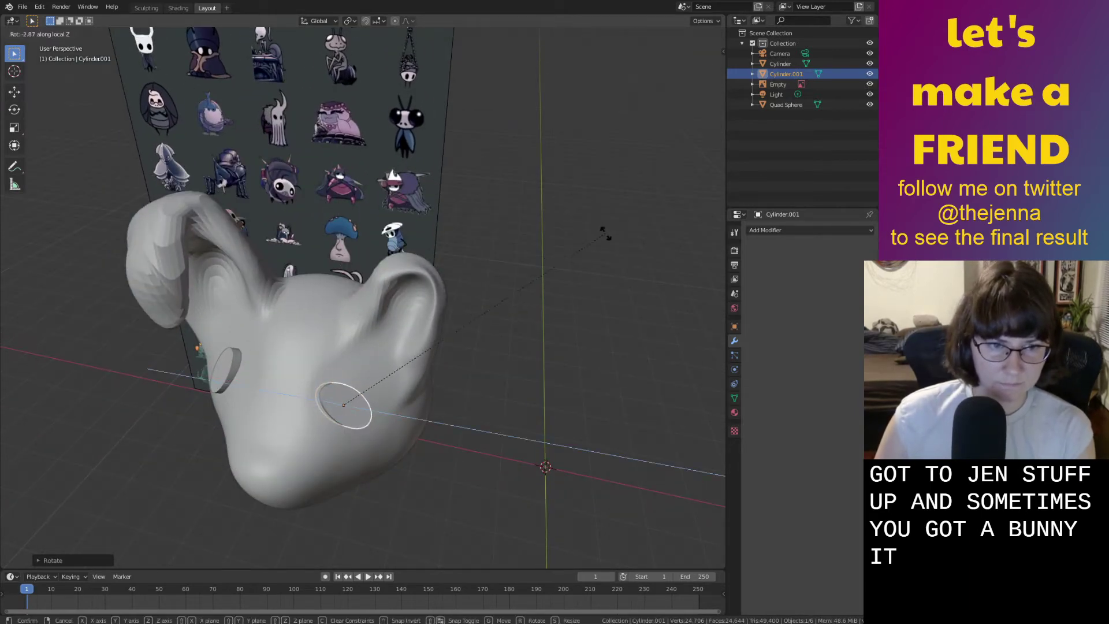
key("z")
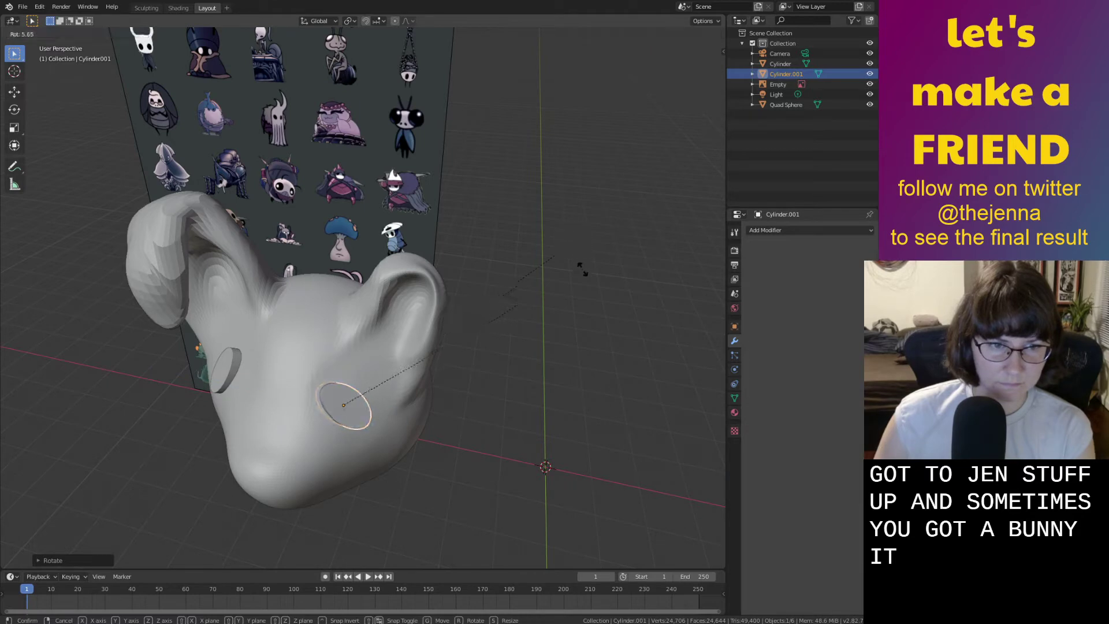
left_click(564, 315)
middle_click_drag(568, 332, 522, 276)
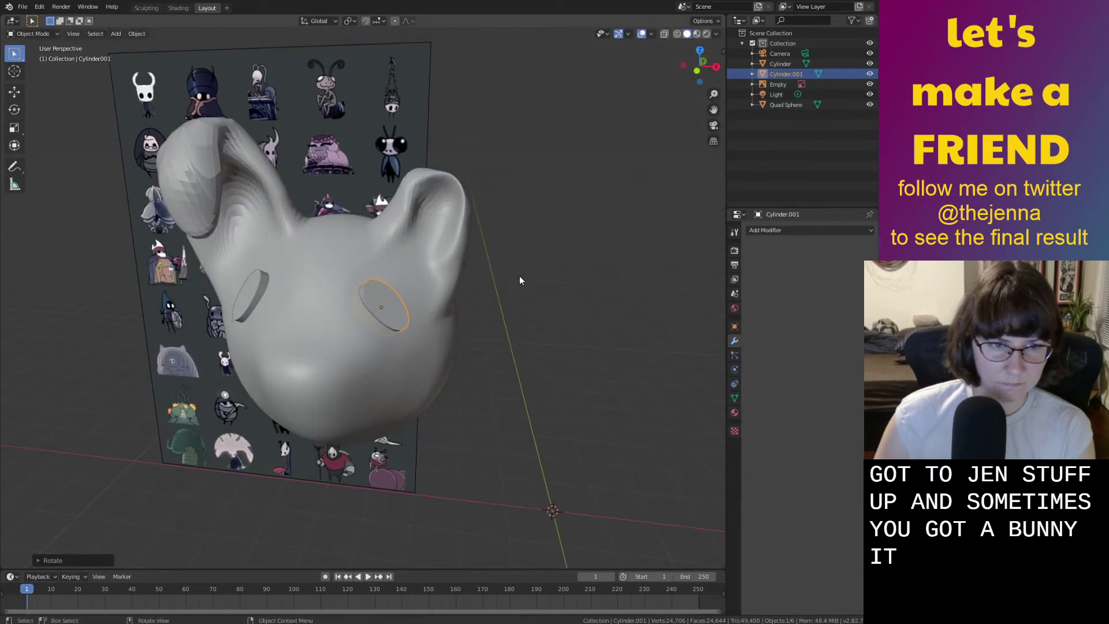
key("r")
left_click(537, 254)
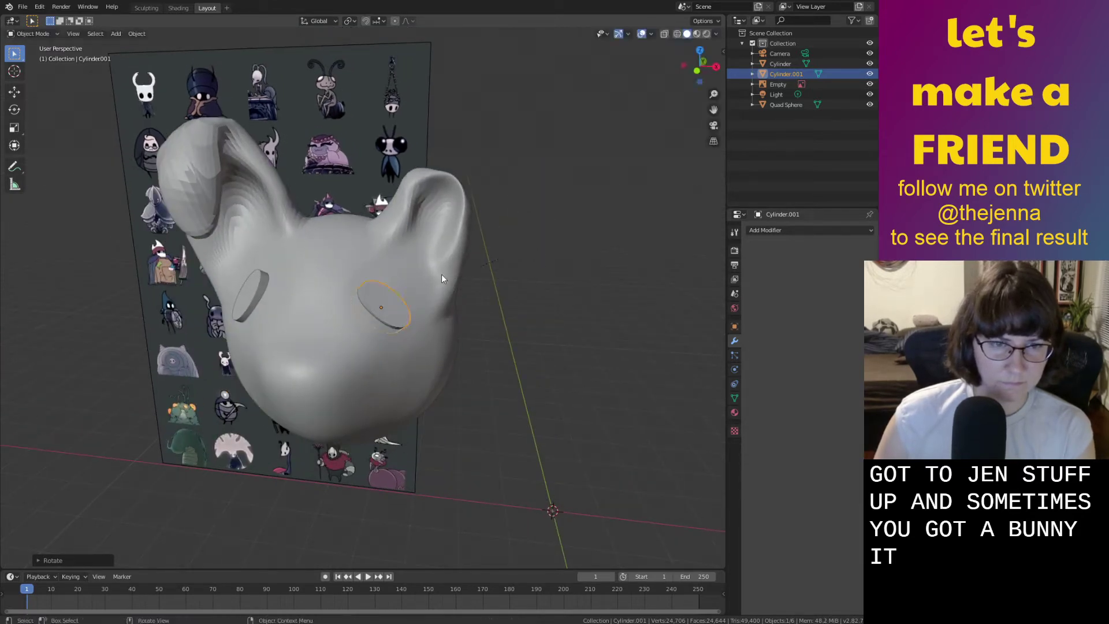
Fine-tune the second eye disc's rotation using its local Y and local X axes.
key("r")
key("y")
key("y")
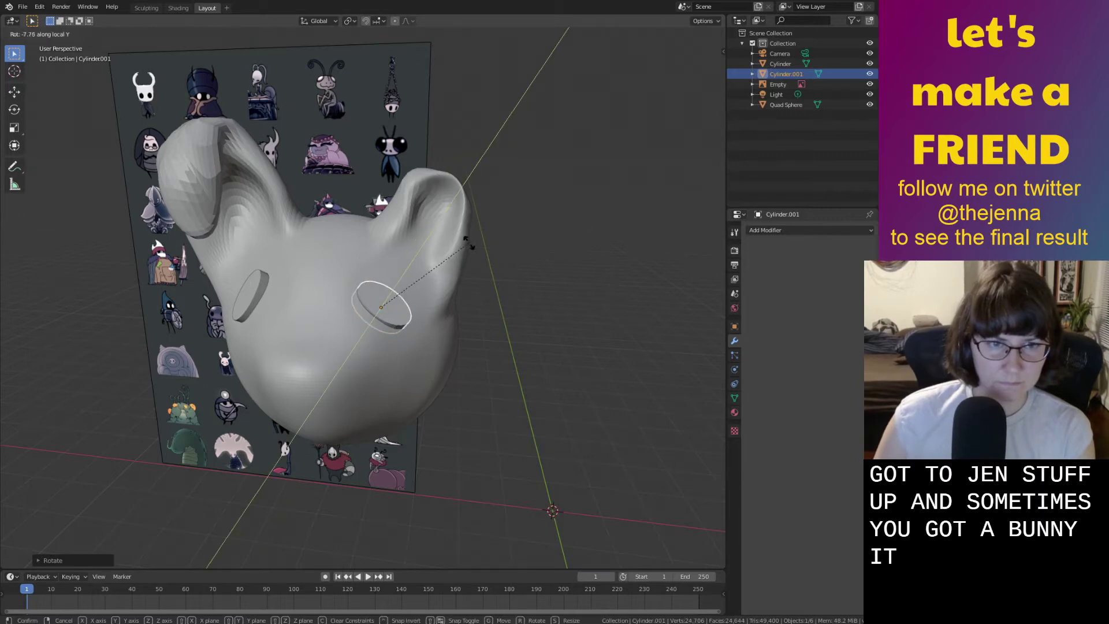
key("x")
key("x")
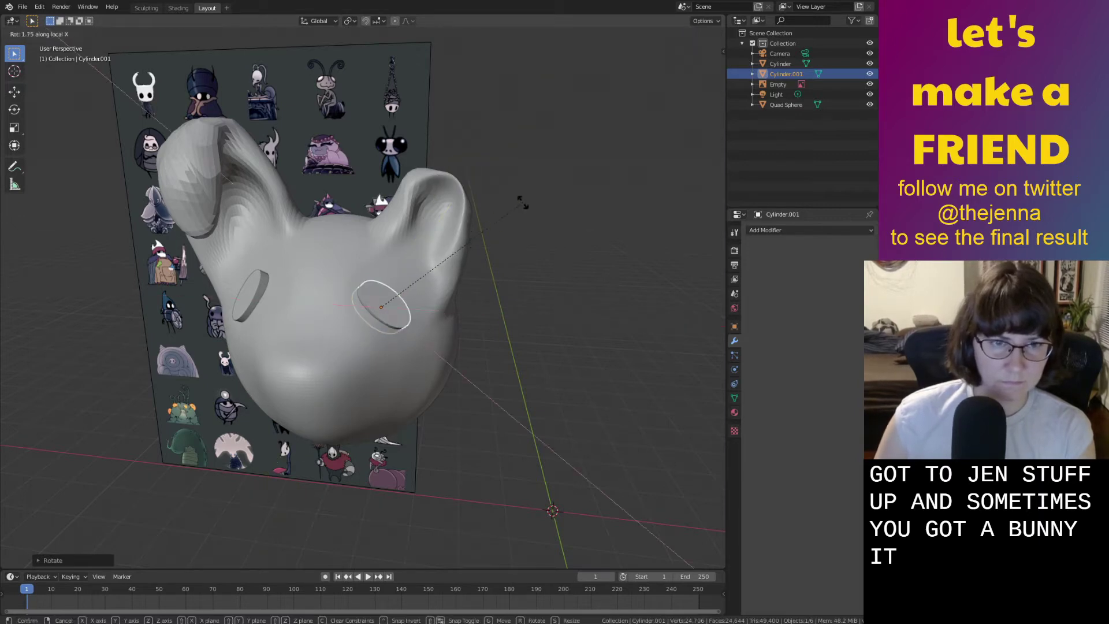
left_click(420, 267)
Reposition the second eye disc on the head's surface beneath the stub ear.
middle_click_drag(422, 266, 426, 288)
key("g")
left_click(547, 267)
scroll(404, 331, "down", 3)
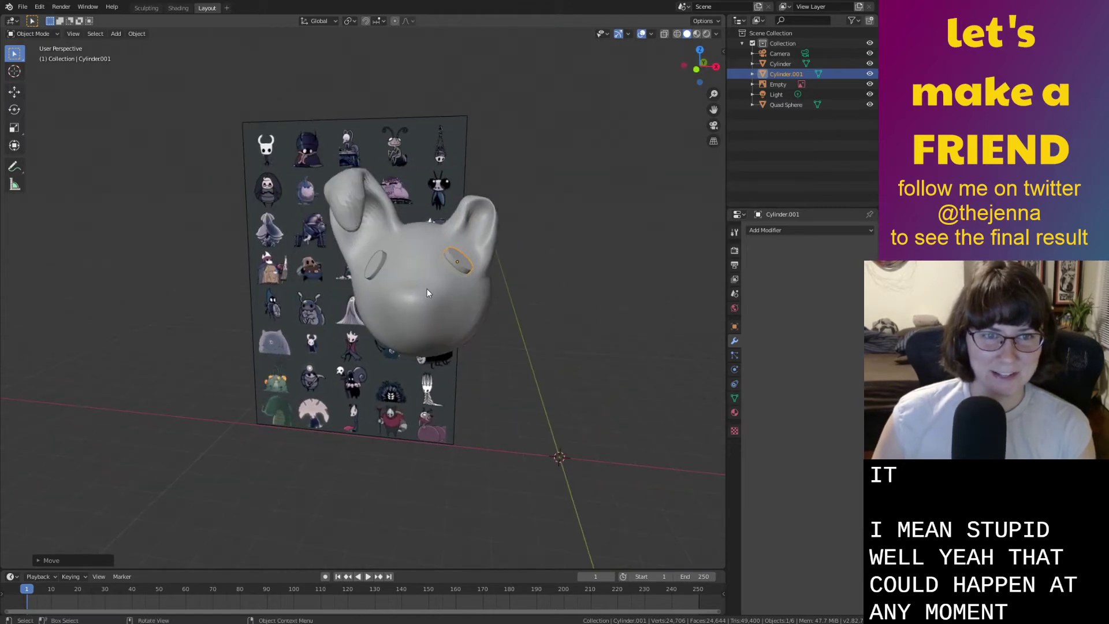
Select the head, return to the Sculpting workspace, and activate the Pinch brush with X symmetry.
left_click(438, 279)
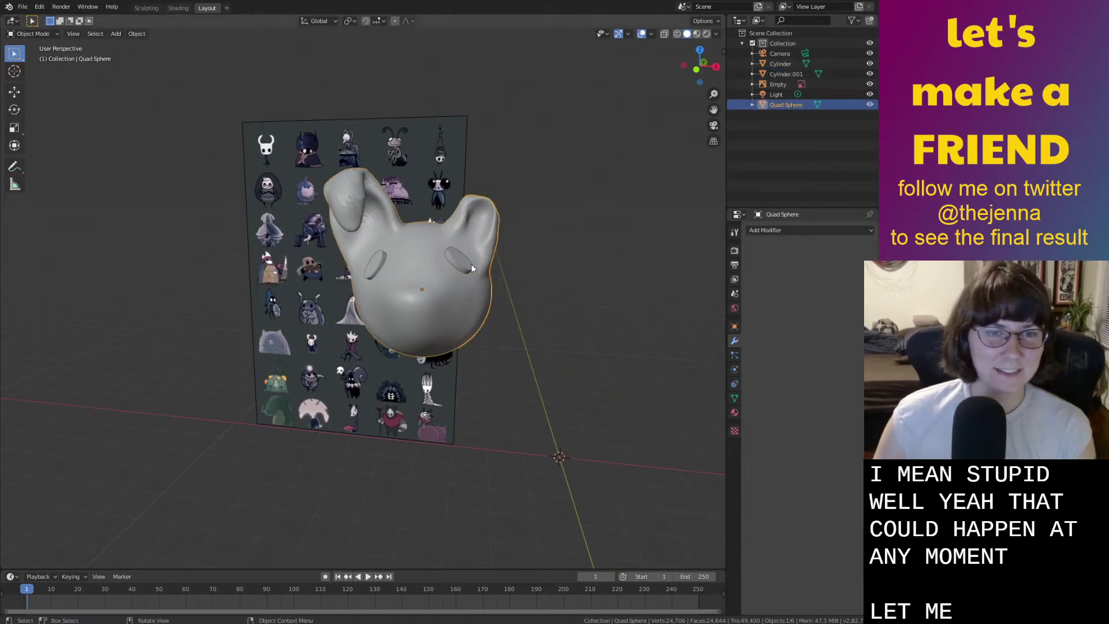
left_click(142, 10)
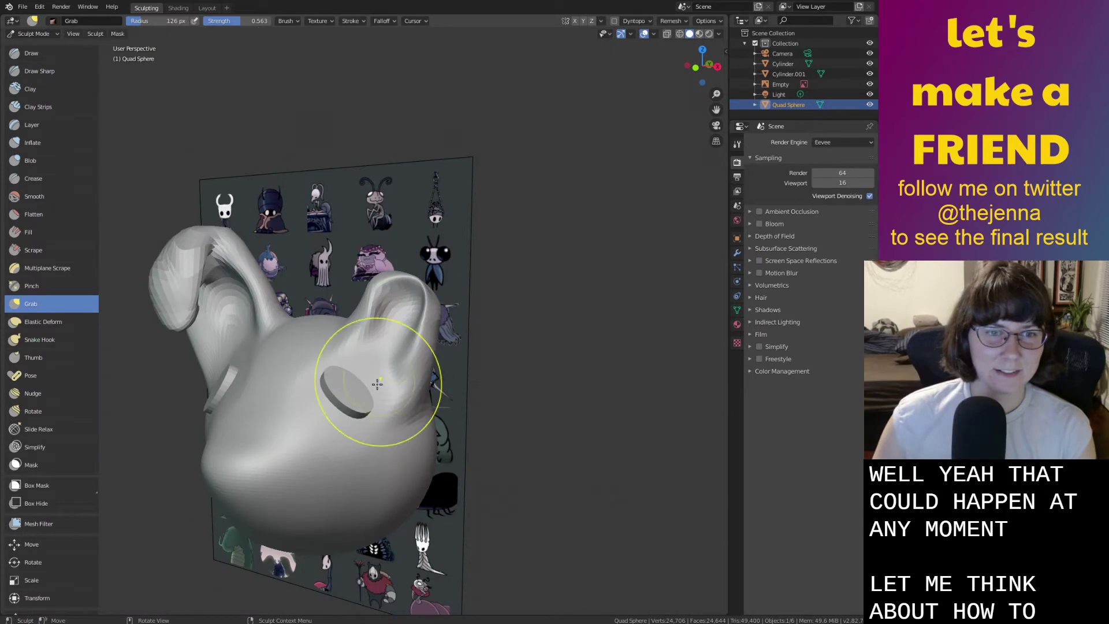
scroll(381, 404, "down", 4)
middle_click_drag(375, 428, 433, 417)
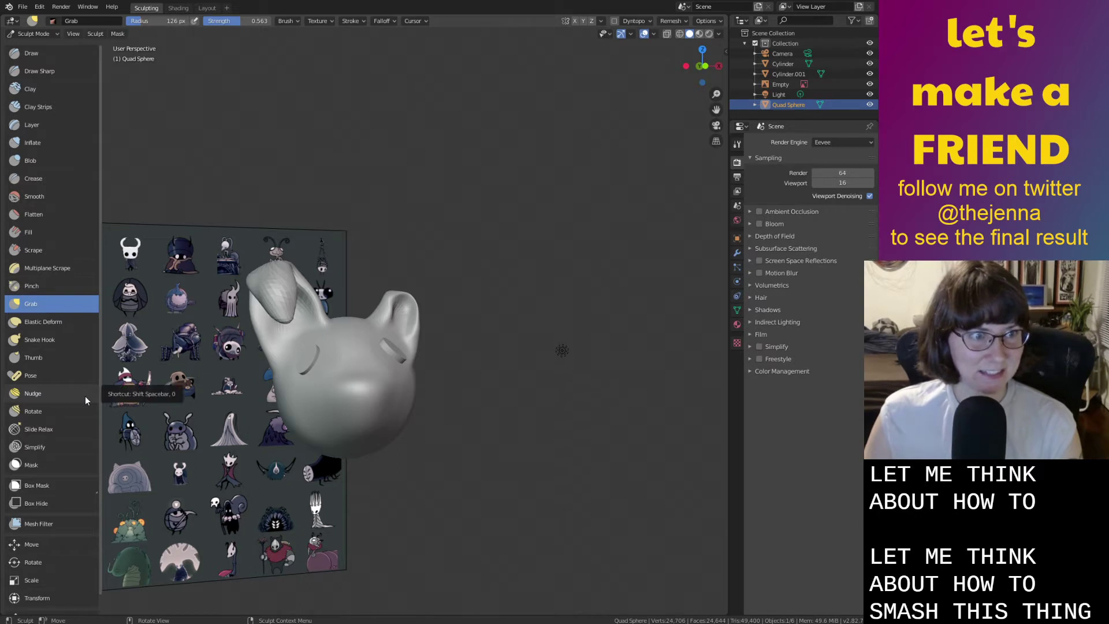
left_click(55, 282)
middle_click_drag(317, 327, 333, 376)
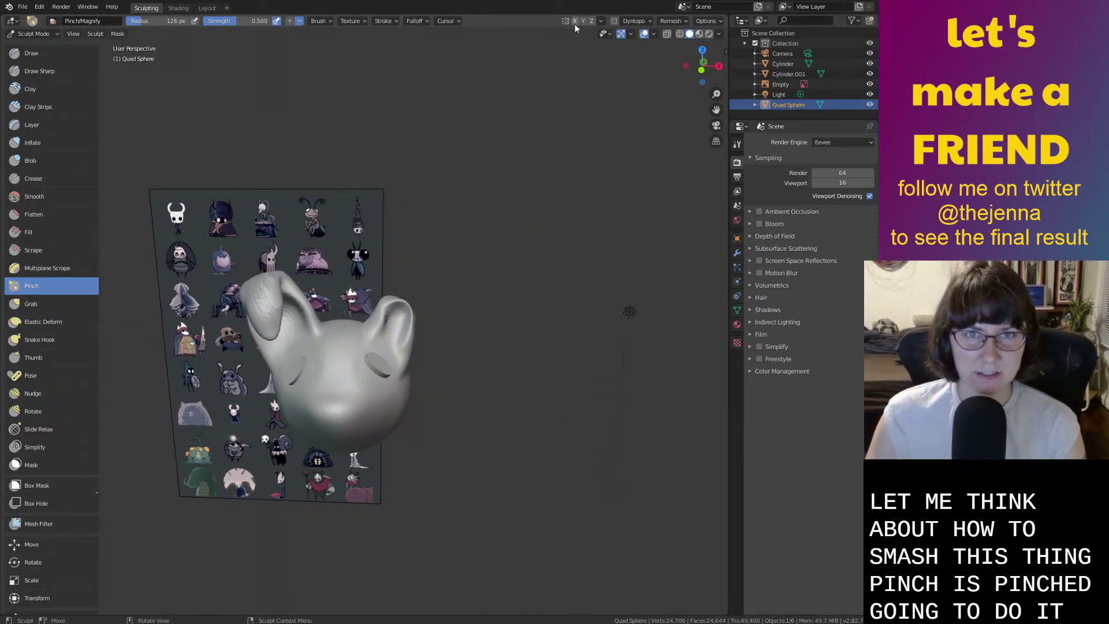
Try pinching across the head and ears with the Pinch brush and undo the strokes.
left_click_drag(405, 370, 159, 359)
key("ctrl+z")
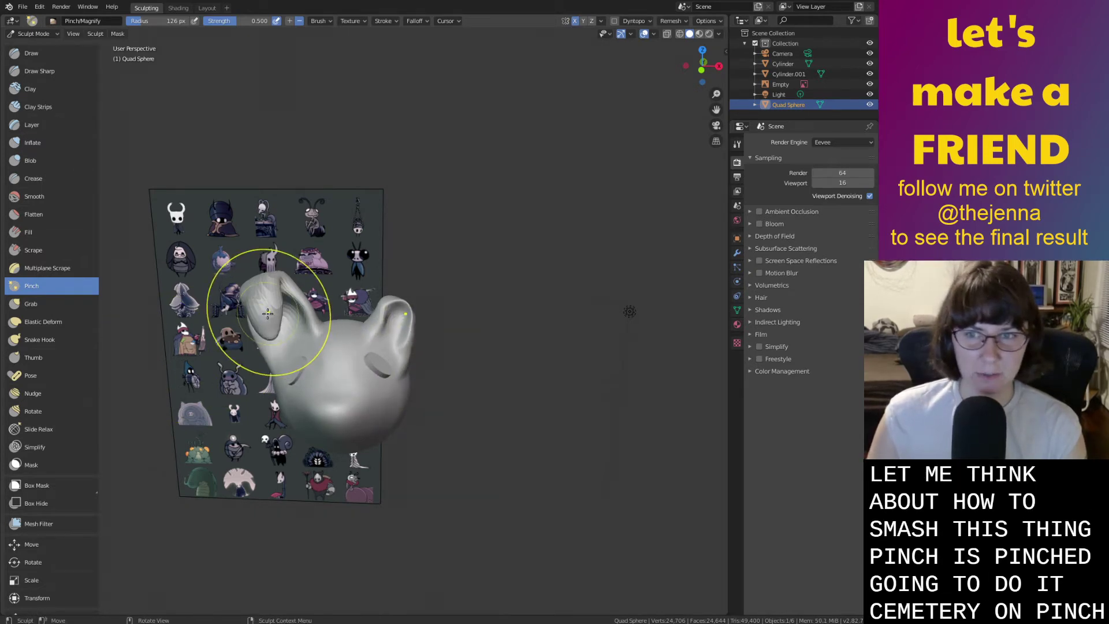
left_click_drag(417, 333, 231, 332)
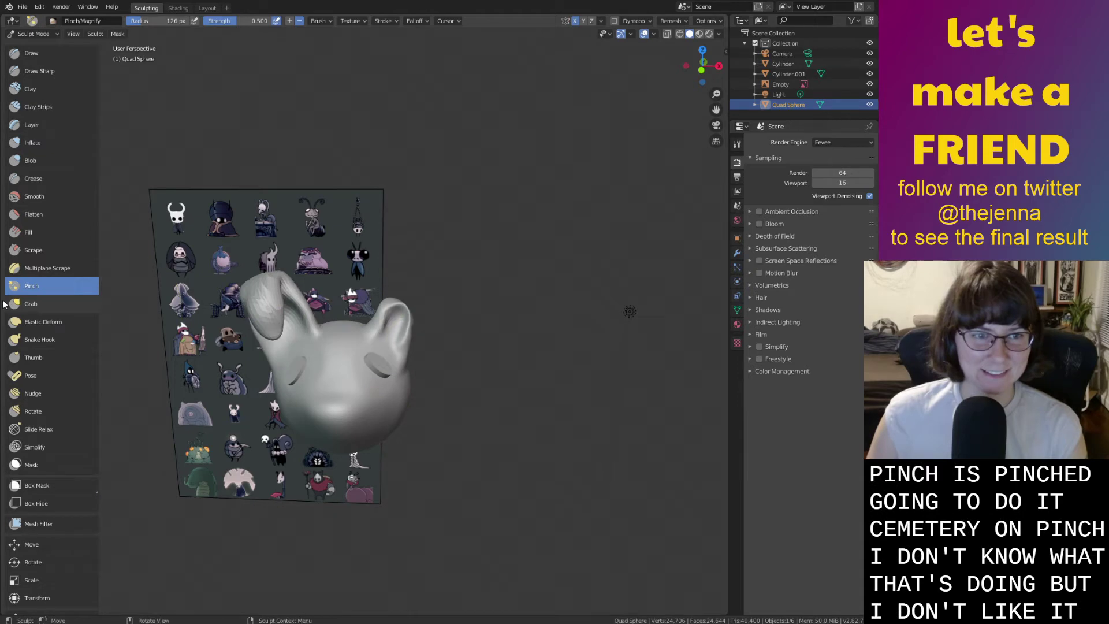
key("ctrl+z")
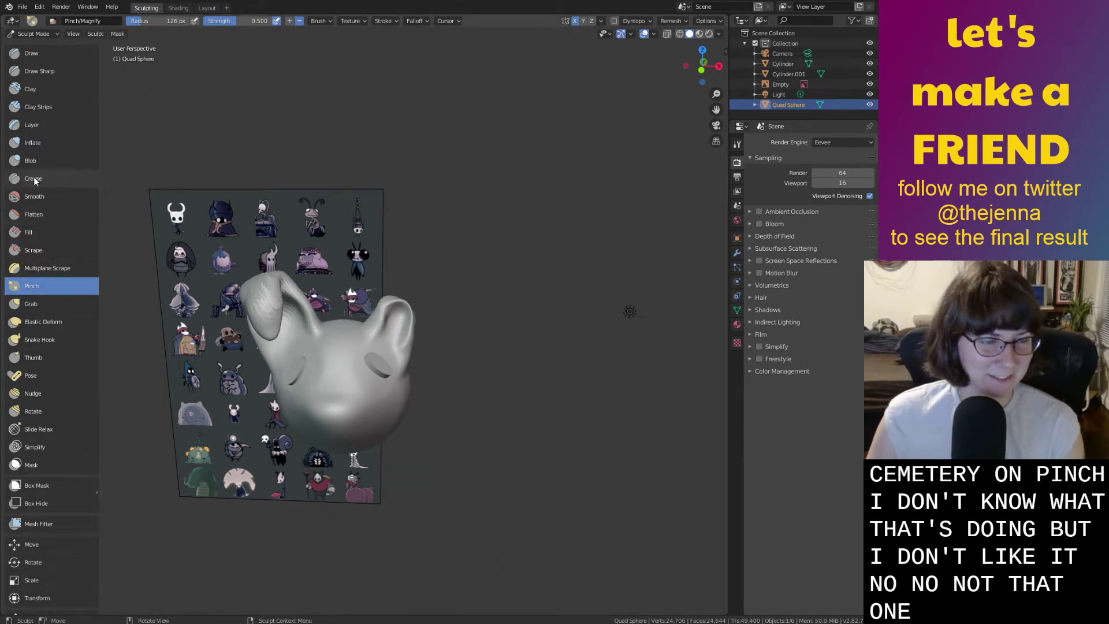
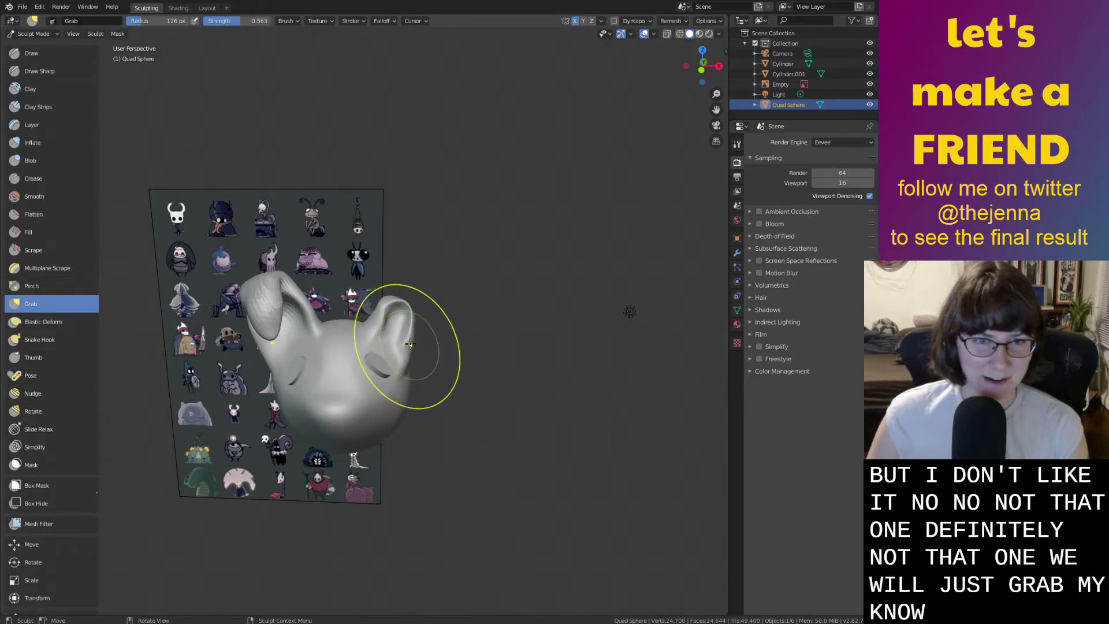
Reshape both ears inward and adjust the flopped ear's curl using the Grab brush with X symmetry.
mouse_move(408, 312)
left_mouse_down()
mouse_move(396, 297)
mouse_move(376, 317)
mouse_move(338, 317)
mouse_move(351, 317)
left_mouse_up()
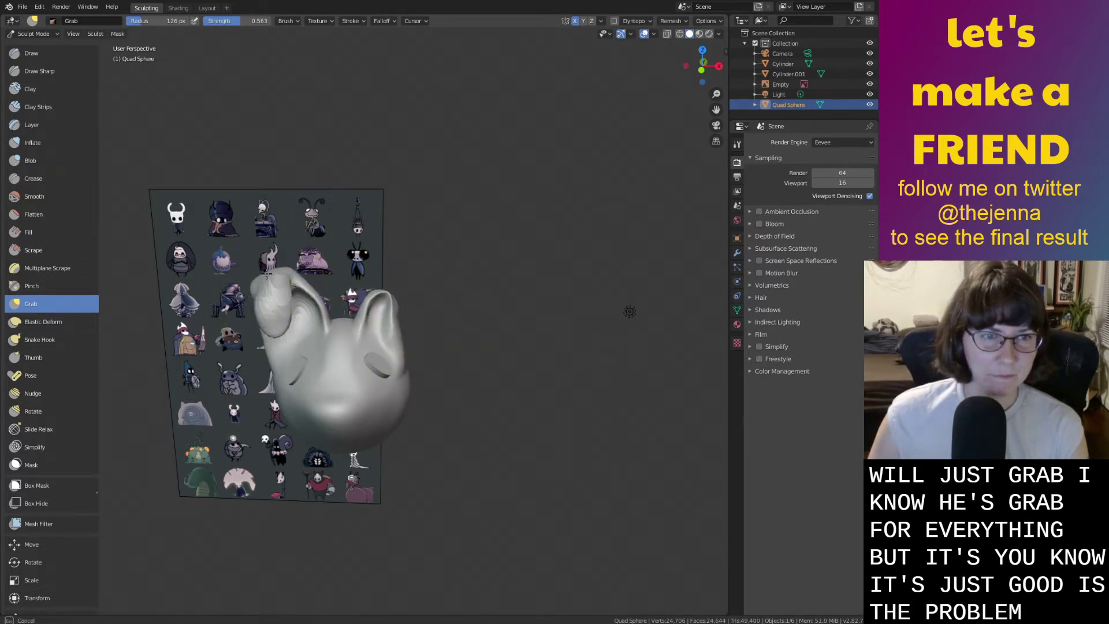
left_click_drag(246, 312, 258, 312)
middle_click_drag(250, 321, 233, 303)
middle_click_drag(290, 327, 461, 282)
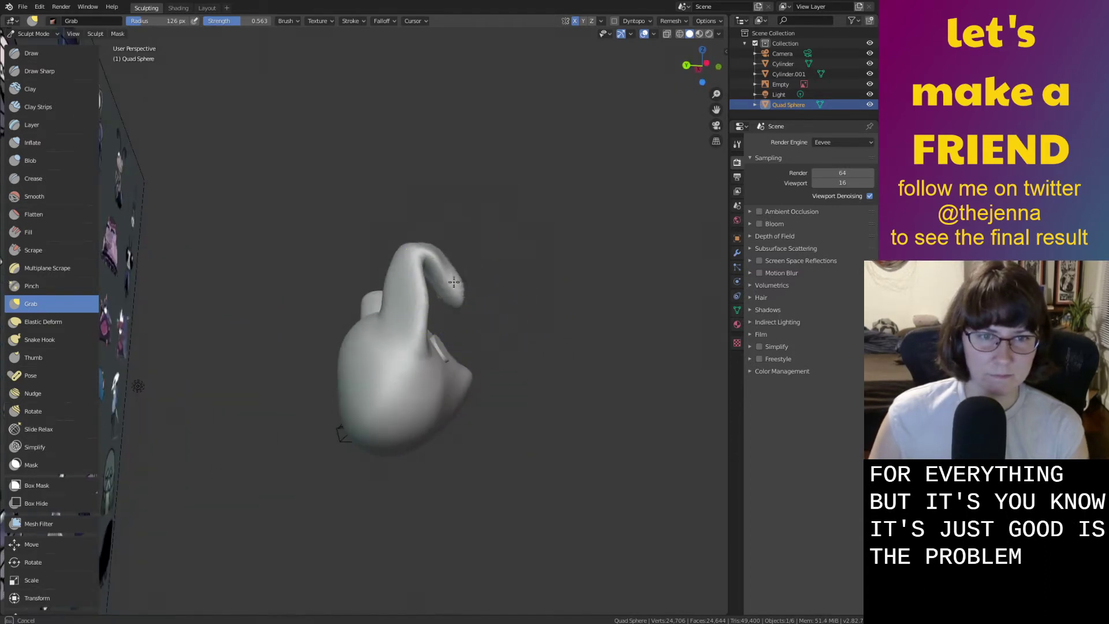
mouse_move(455, 294)
middle_mouse_down()
mouse_move(386, 316)
mouse_move(397, 332)
mouse_move(359, 364)
mouse_move(410, 380)
mouse_move(441, 291)
middle_mouse_up()
mouse_move(430, 360)
middle_mouse_down()
mouse_move(448, 366)
mouse_move(439, 355)
middle_mouse_up()
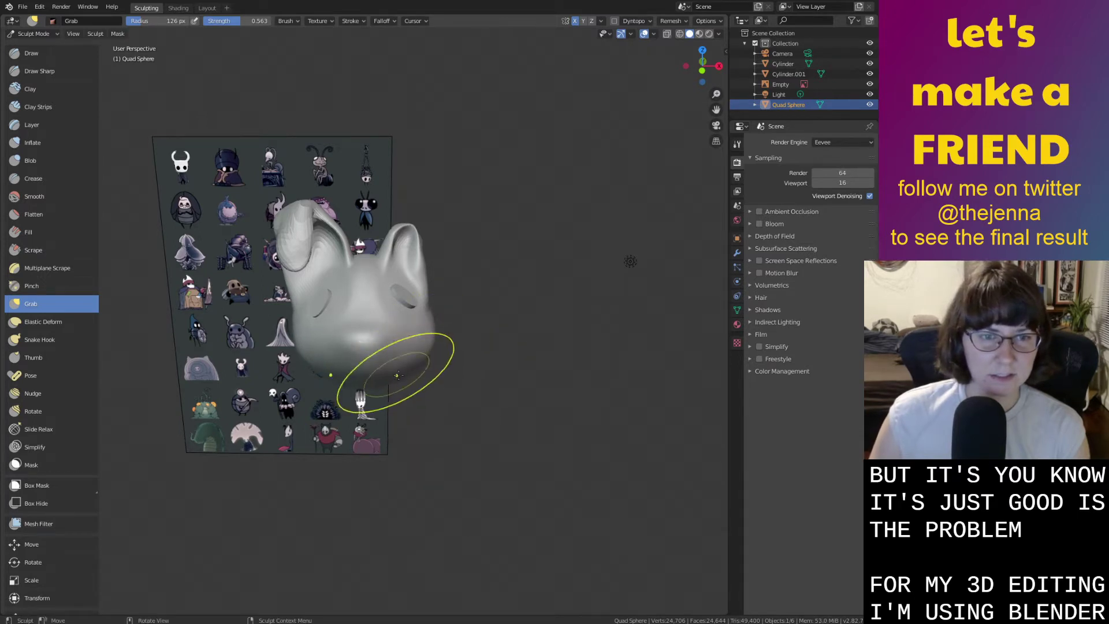
Pull out fuller jowls along the lower cheeks and chin with the Grab brush.
left_click_drag(422, 362, 399, 377)
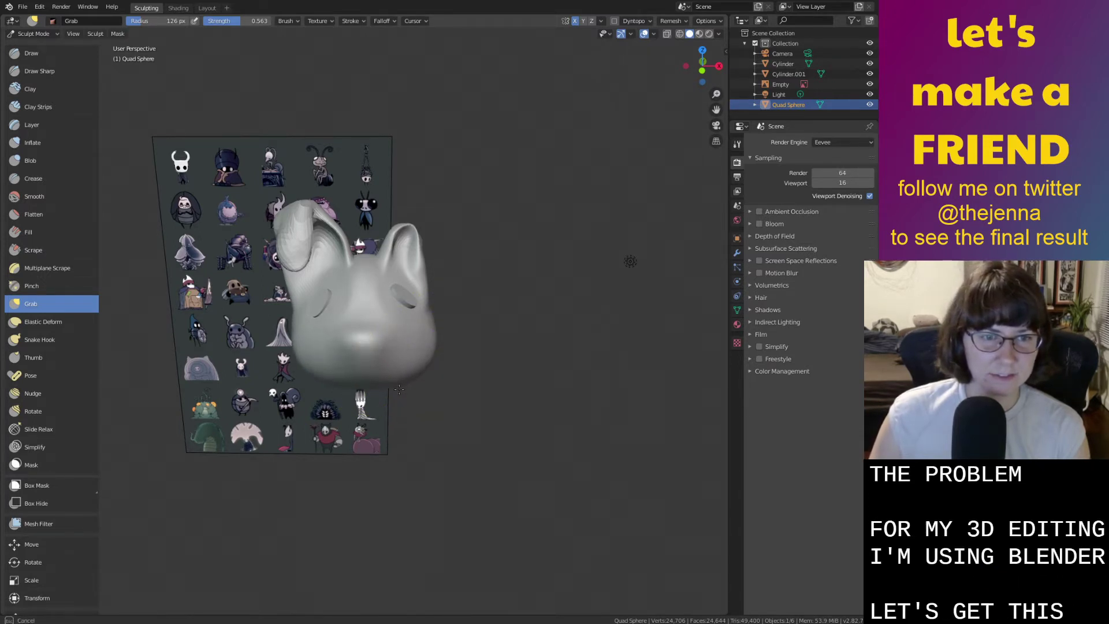
middle_click_drag(459, 346, 398, 386)
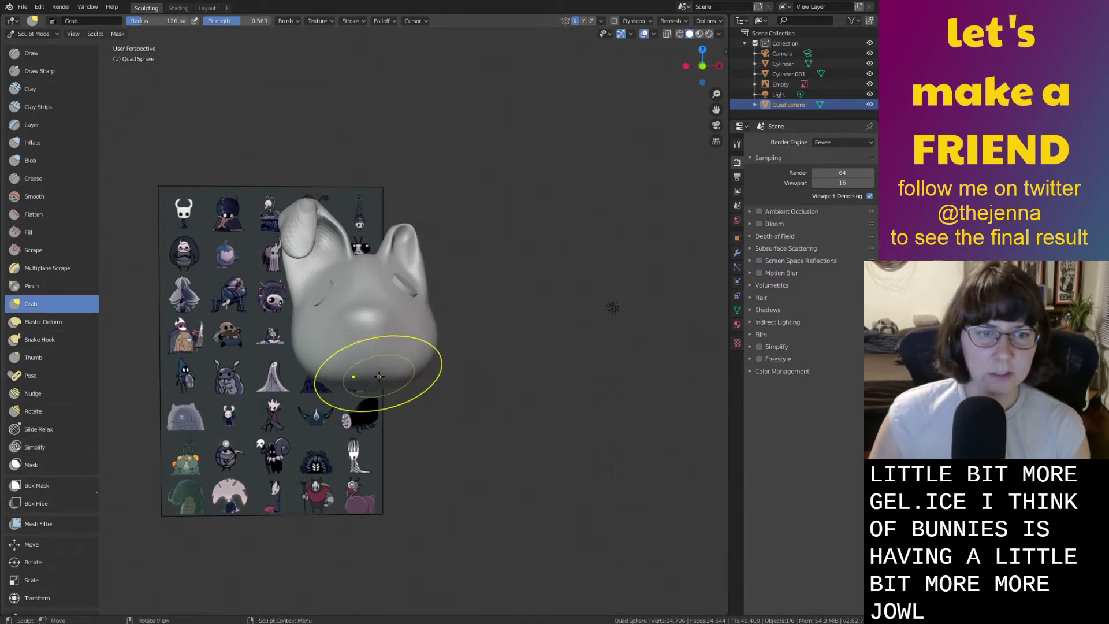
left_click_drag(384, 382, 387, 381)
mouse_move(387, 380)
middle_mouse_down()
mouse_move(465, 377)
mouse_move(377, 406)
mouse_move(470, 387)
mouse_move(317, 440)
middle_mouse_up()
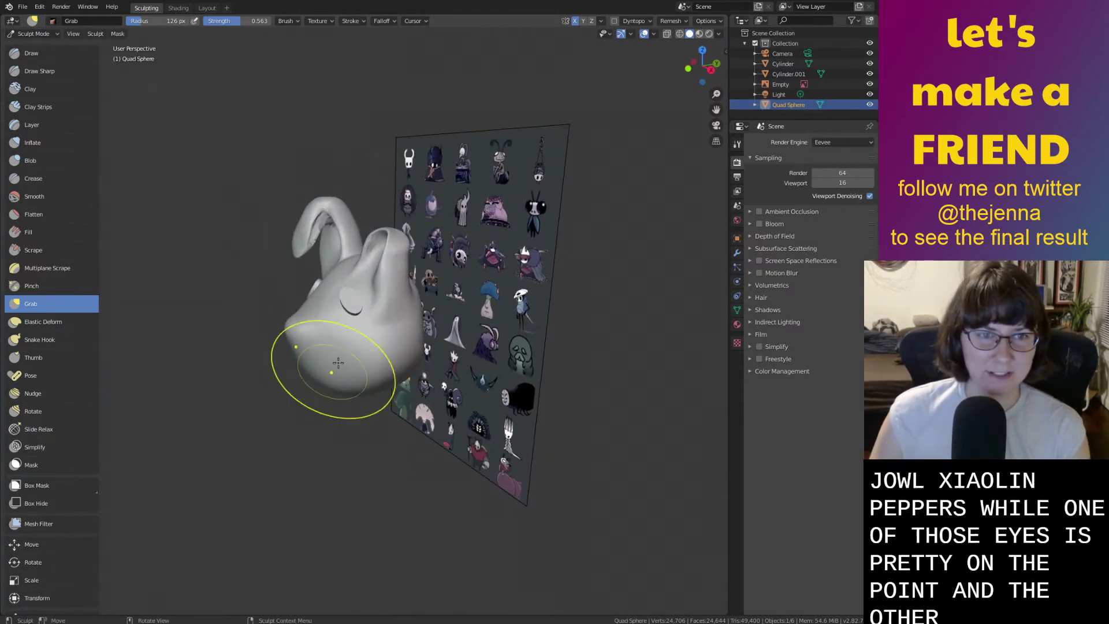
Select the eye disc beneath the stub ear in the Layout workspace and rotate it to follow the head's surface.
key("Tab")
left_click(207, 8)
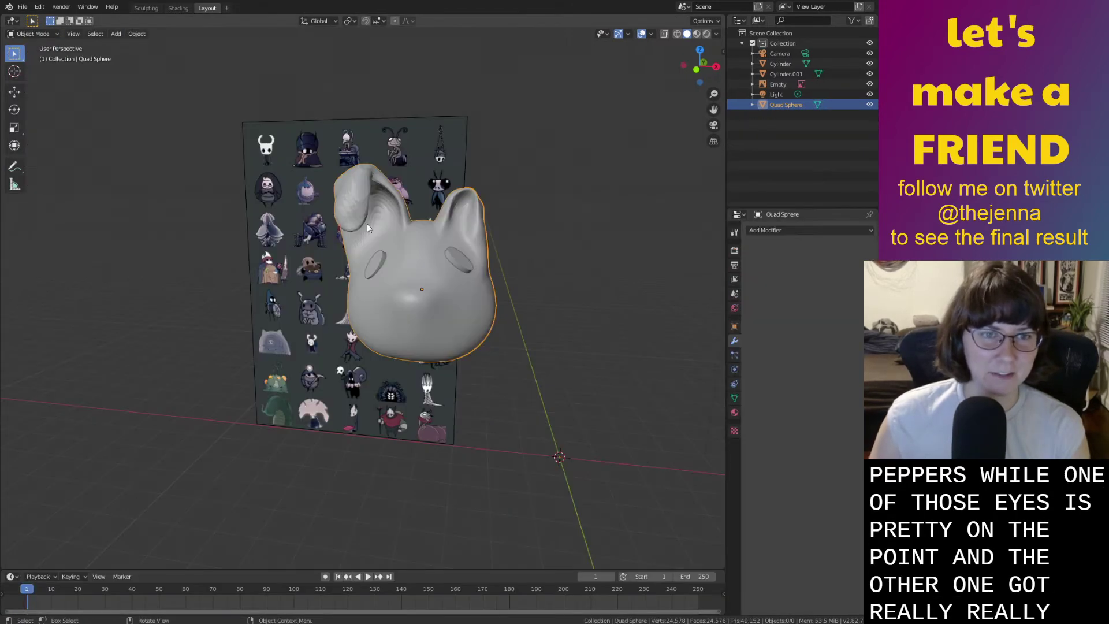
left_click(465, 269)
middle_click_drag(466, 269, 341, 173)
key("r")
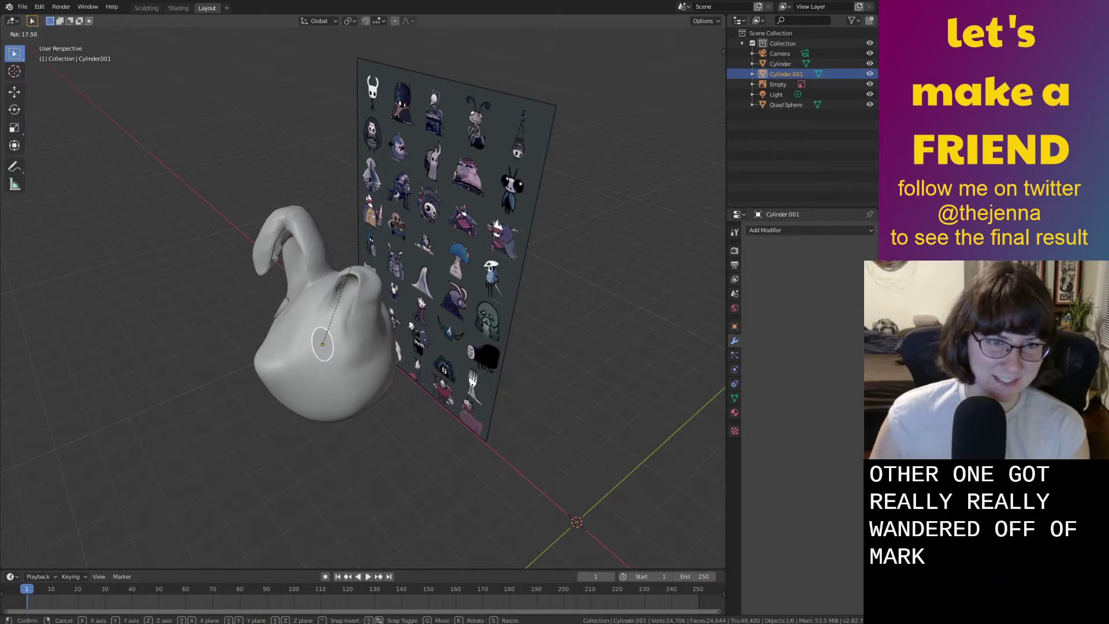
left_click(358, 266)
middle_click_drag(358, 266, 458, 148)
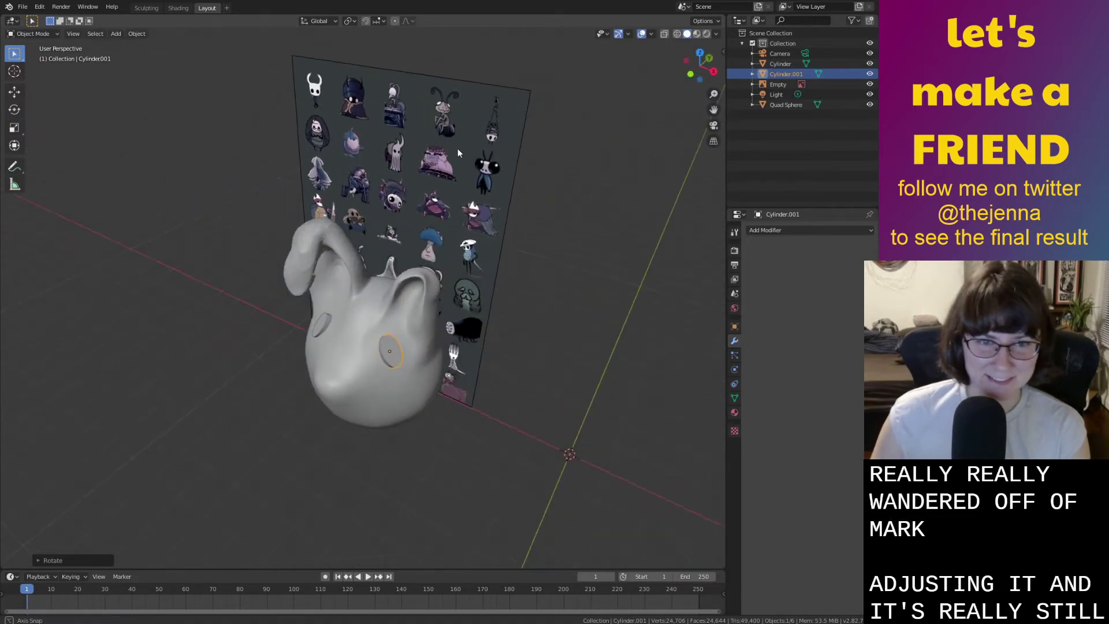
left_click(445, 226)
middle_click_drag(445, 226, 452, 286)
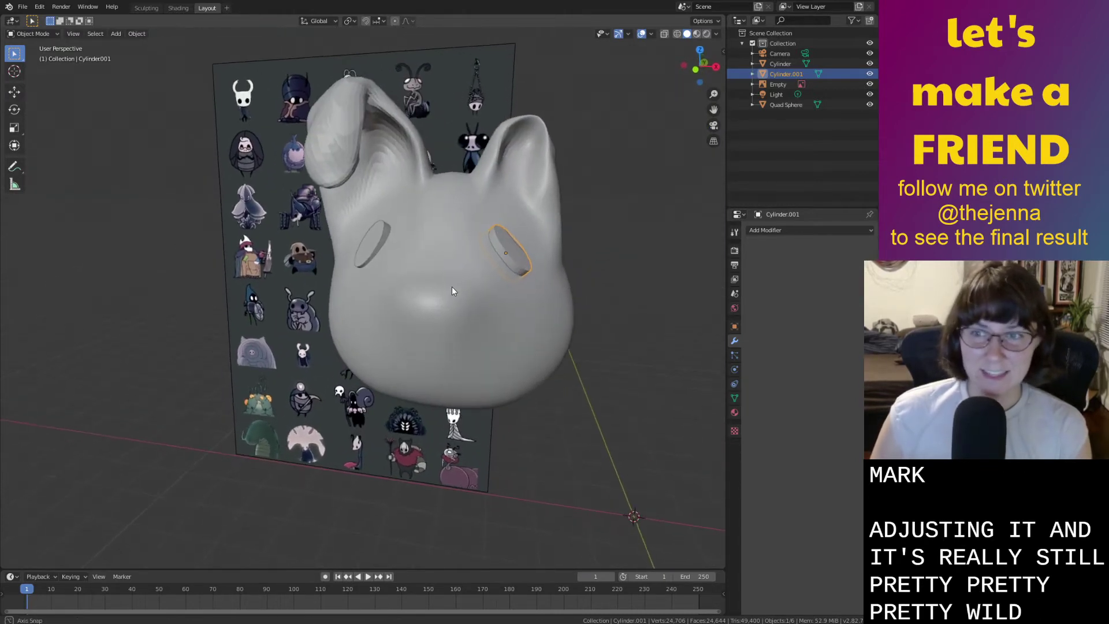
left_click(435, 201)
middle_click_drag(434, 201, 625, 373)
left_click(511, 359)
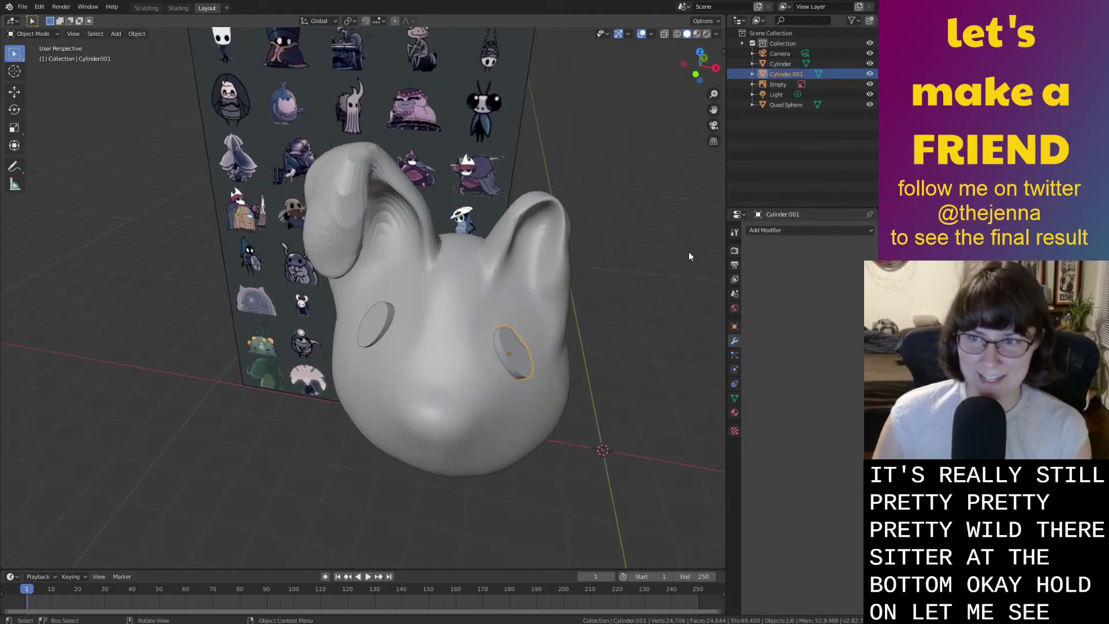
Refine the tilt of the eye disc beneath the stub ear by rotating it about its local X axis.
key("r")
key("z")
key("z")
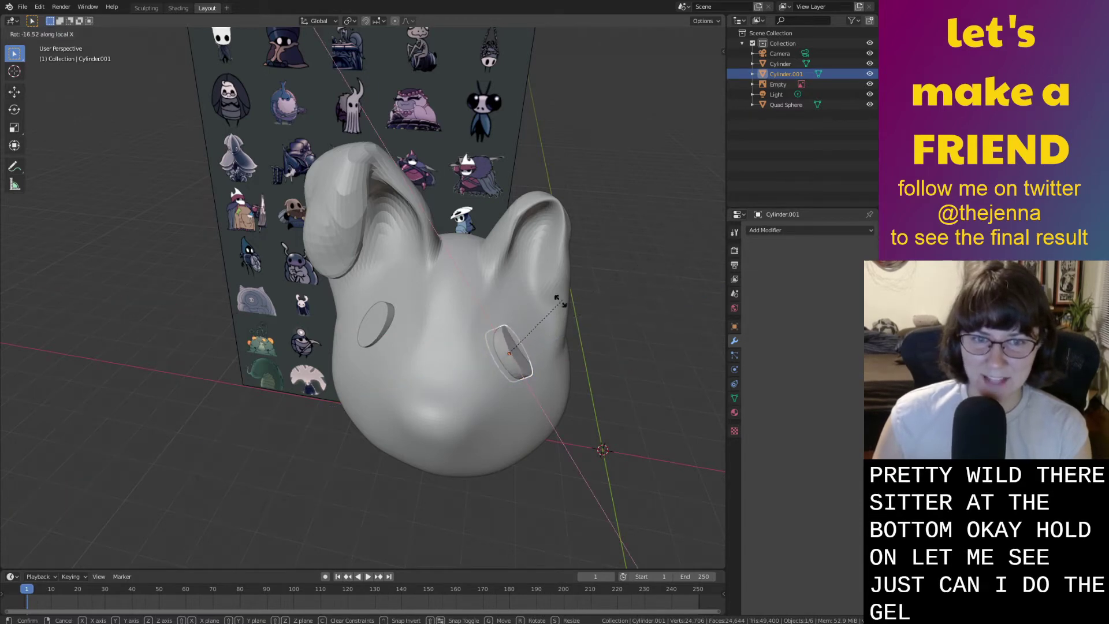
left_click(670, 264)
key("r")
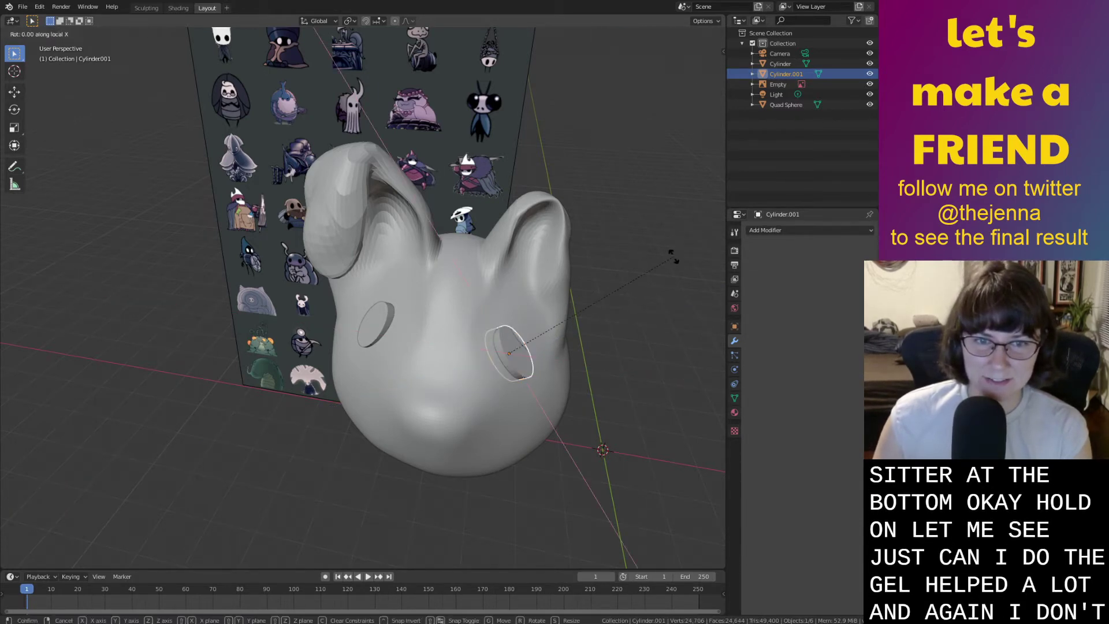
key("x")
key("x")
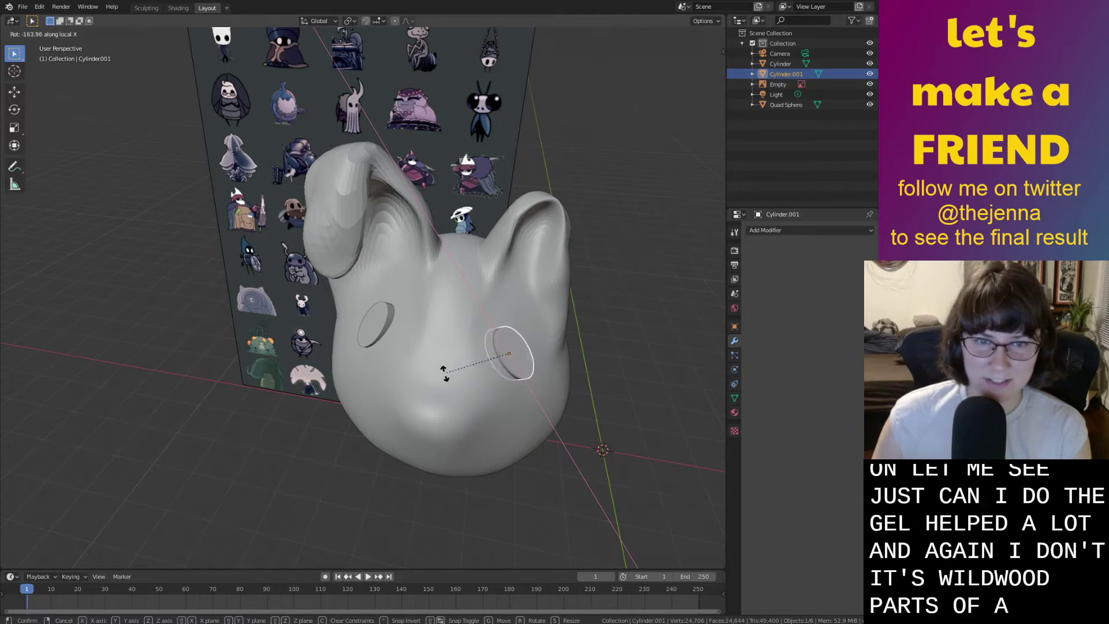
left_click(415, 387)
middle_click_drag(414, 387, 365, 320)
Select the head, return to the Sculpting workspace, and reshape the flopped ear's base with the Grab brush.
left_click(422, 372)
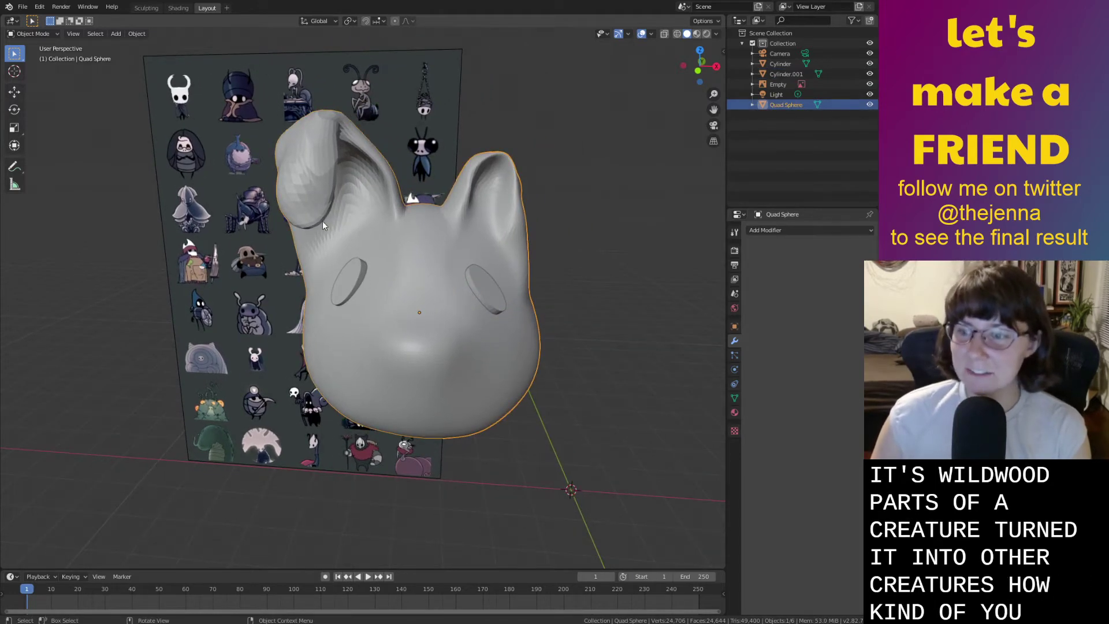
left_click(147, 8)
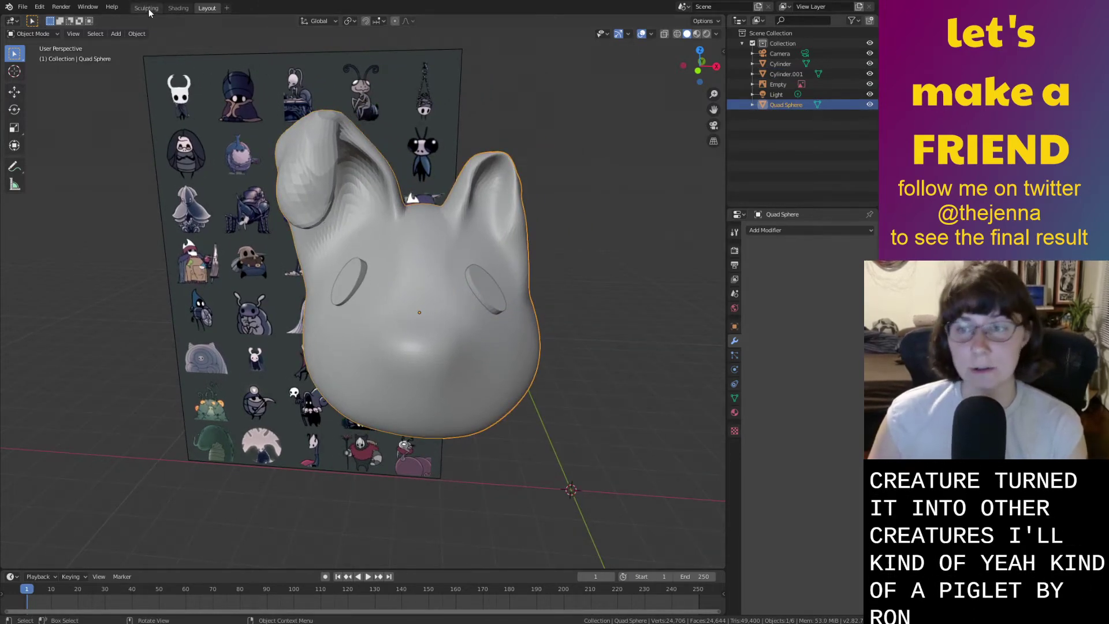
mouse_move(416, 186)
middle_mouse_down()
mouse_move(398, 191)
mouse_move(483, 210)
mouse_move(298, 256)
middle_mouse_up()
left_click_drag(270, 256, 283, 256)
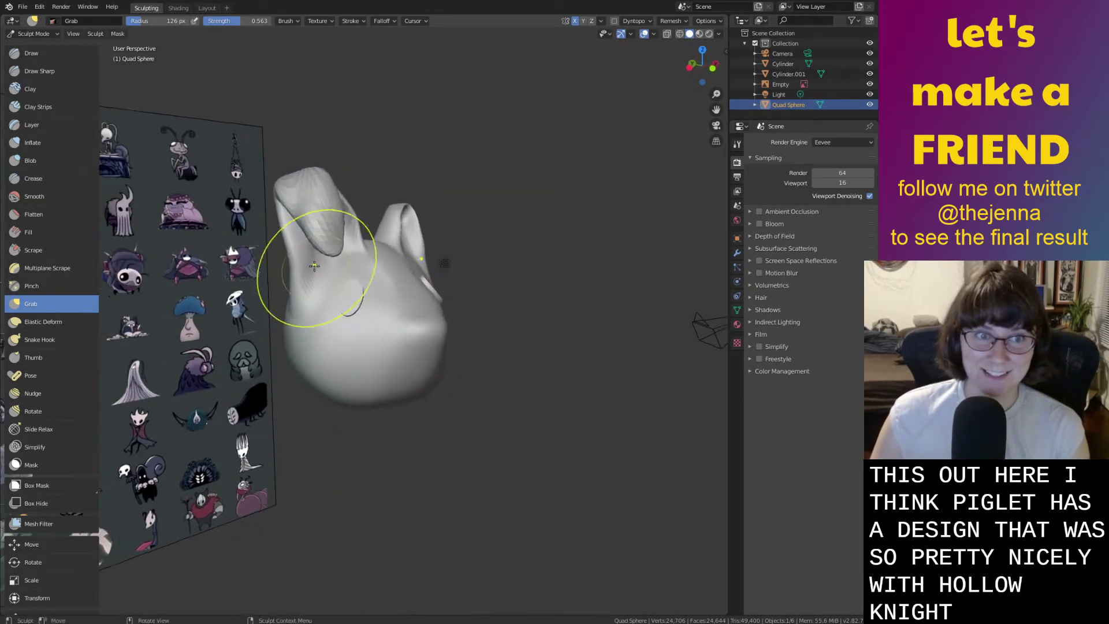
middle_click_drag(285, 265, 287, 266)
left_click_drag(281, 286, 283, 234)
scroll(282, 237, "up", 1)
middle_click_drag(261, 257, 445, 240, "shift")
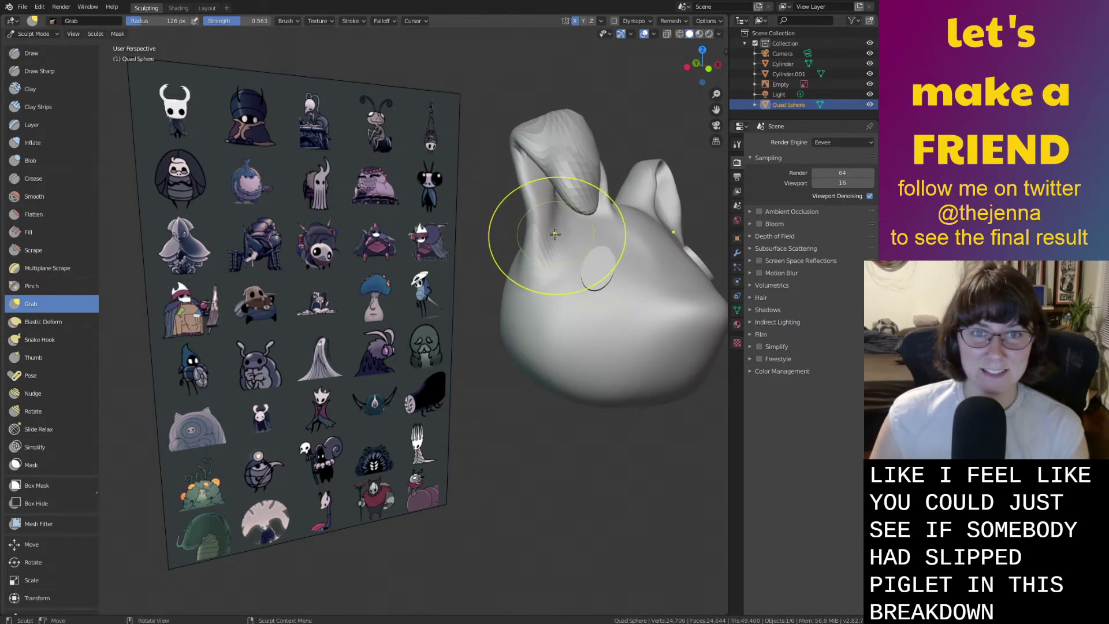
middle_click_drag(545, 223, 532, 236)
left_click_drag(520, 209, 521, 203)
Pull the flopped ear's inner edge into a slimmer curve with the Grab brush.
scroll(521, 203, "up", 4)
mouse_move(521, 203)
middle_mouse_down()
mouse_move(445, 194)
mouse_move(409, 234)
mouse_move(462, 242)
mouse_move(613, 210)
mouse_move(609, 244)
middle_mouse_up()
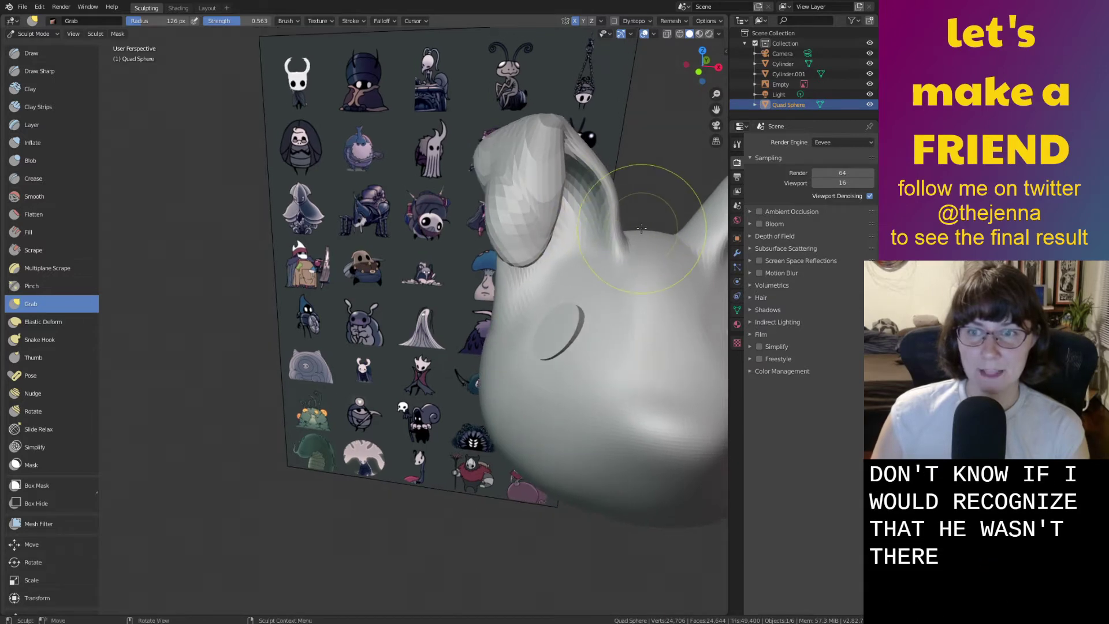
mouse_move(609, 215)
left_mouse_down()
mouse_move(595, 218)
mouse_move(608, 184)
mouse_move(599, 176)
left_mouse_up()
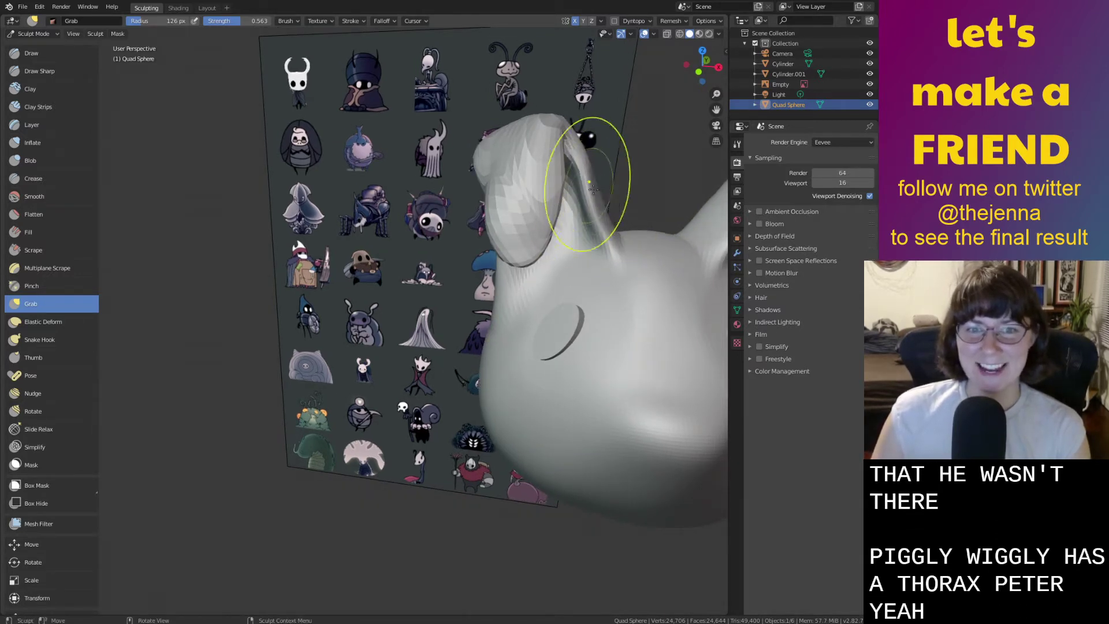
middle_click_drag(601, 236, 561, 145)
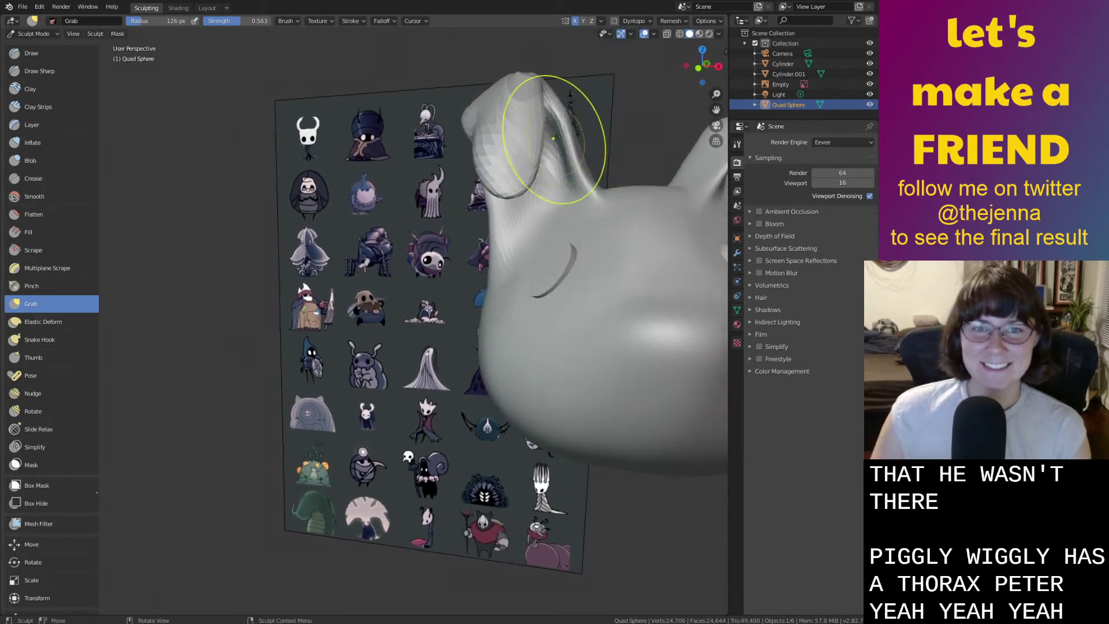
middle_click_drag(552, 103, 582, 105)
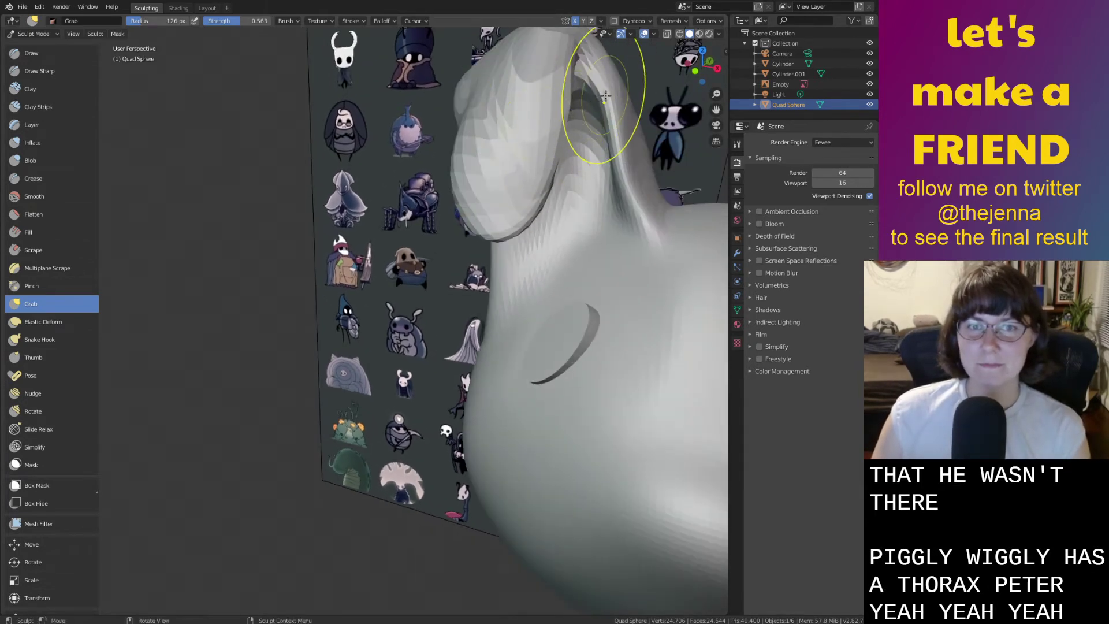
scroll(604, 100, "down", 4)
left_click_drag(496, 183, 503, 178)
middle_click_drag(630, 214, 650, 217)
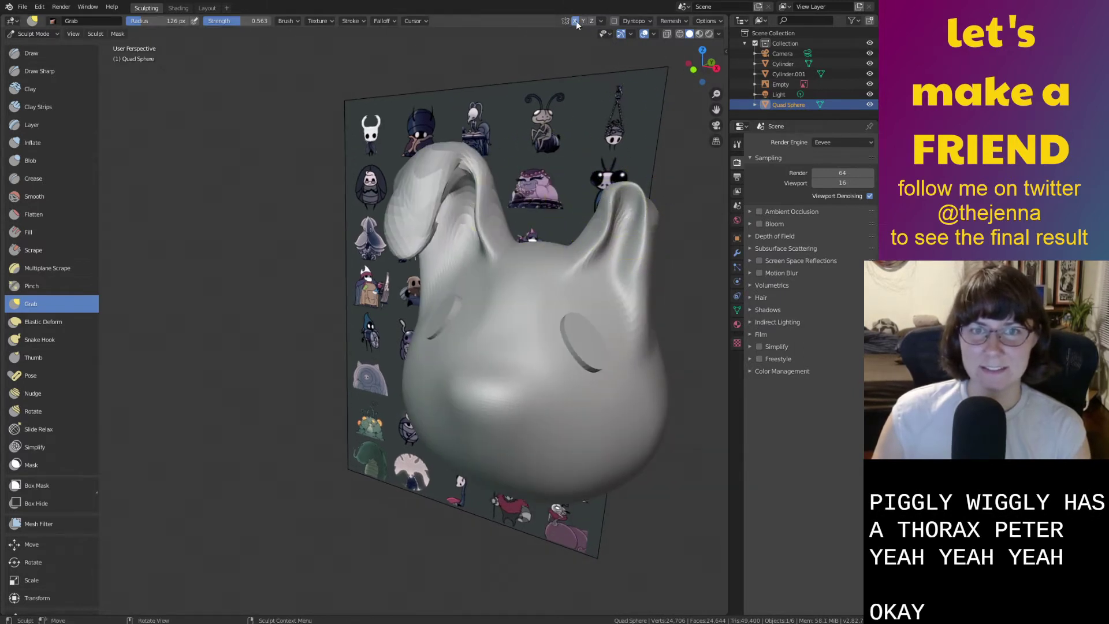
Turn off X symmetry and widen the stub ear's opening outward with the Grab brush.
mouse_move(624, 199)
left_mouse_down()
mouse_move(593, 207)
mouse_move(688, 227)
left_mouse_up()
left_click_drag(614, 234, 606, 236)
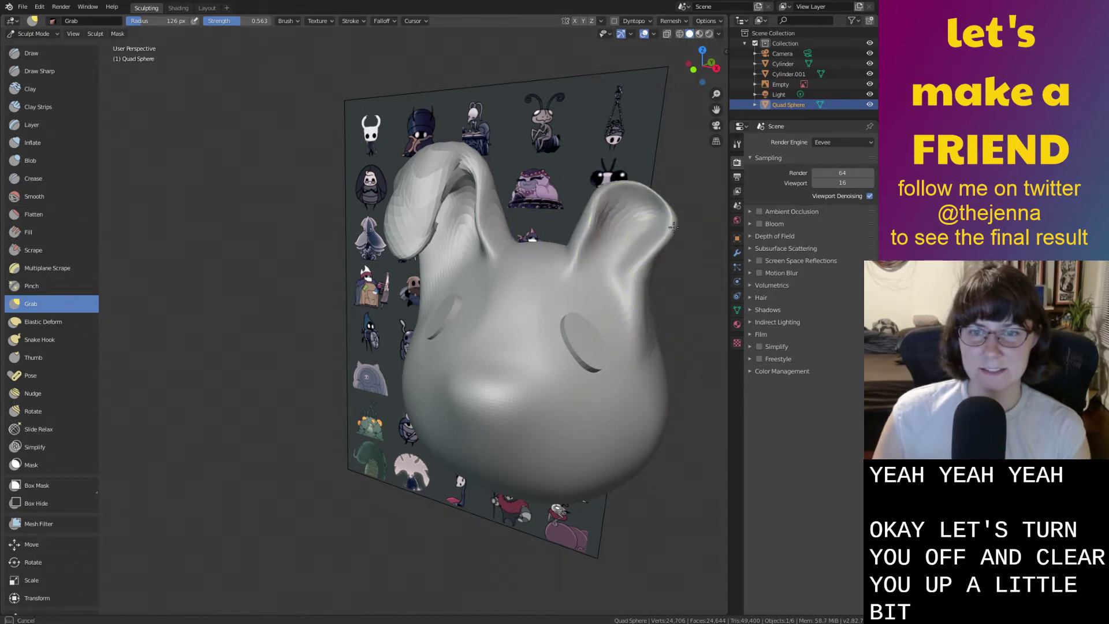
left_click_drag(673, 227, 668, 223)
left_click_drag(564, 261, 557, 264)
middle_click_drag(595, 263, 565, 302)
middle_click_drag(542, 358, 493, 376)
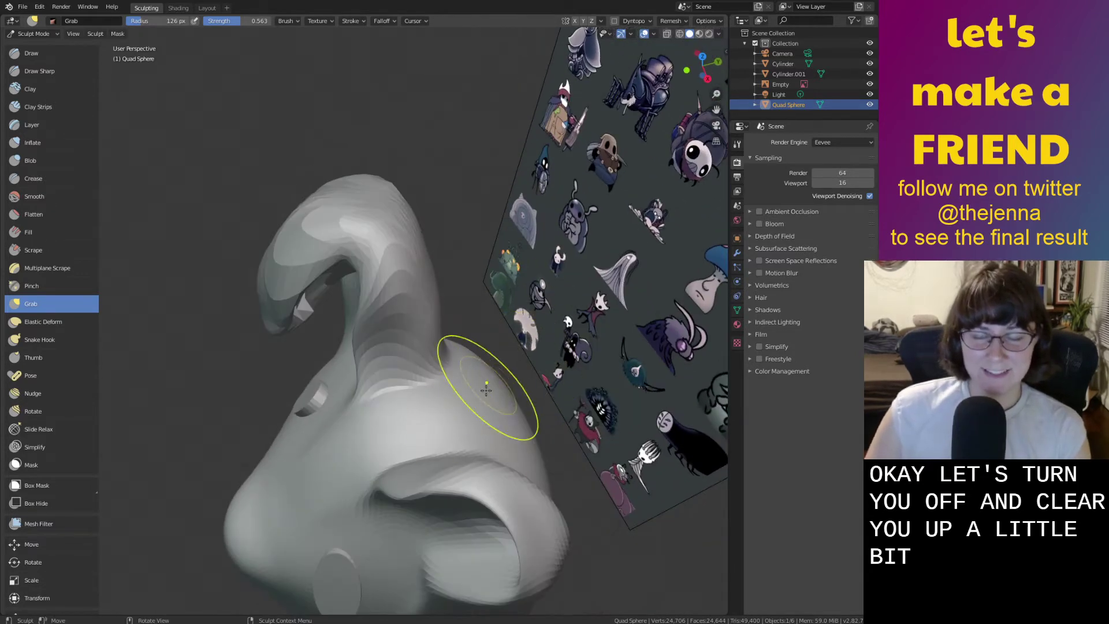
Deepen and shape the stub ear's inner hollow and rim with the Grab brush.
mouse_move(484, 493)
left_mouse_down()
mouse_move(493, 478)
mouse_move(469, 469)
left_mouse_up()
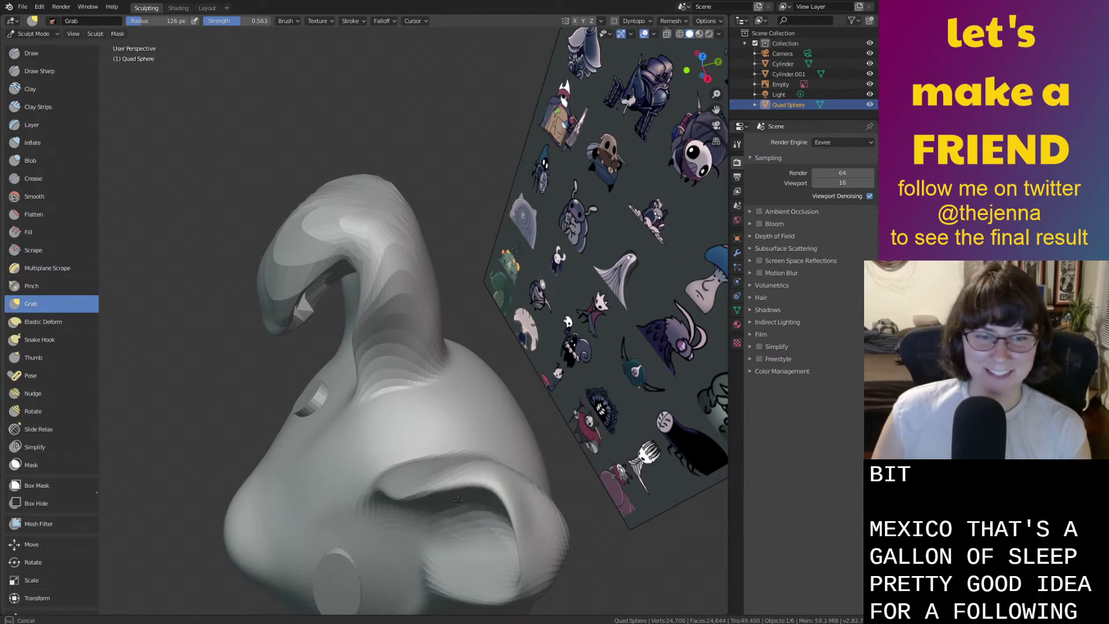
mouse_move(441, 502)
middle_mouse_down()
mouse_move(449, 478)
mouse_move(379, 475)
middle_mouse_up()
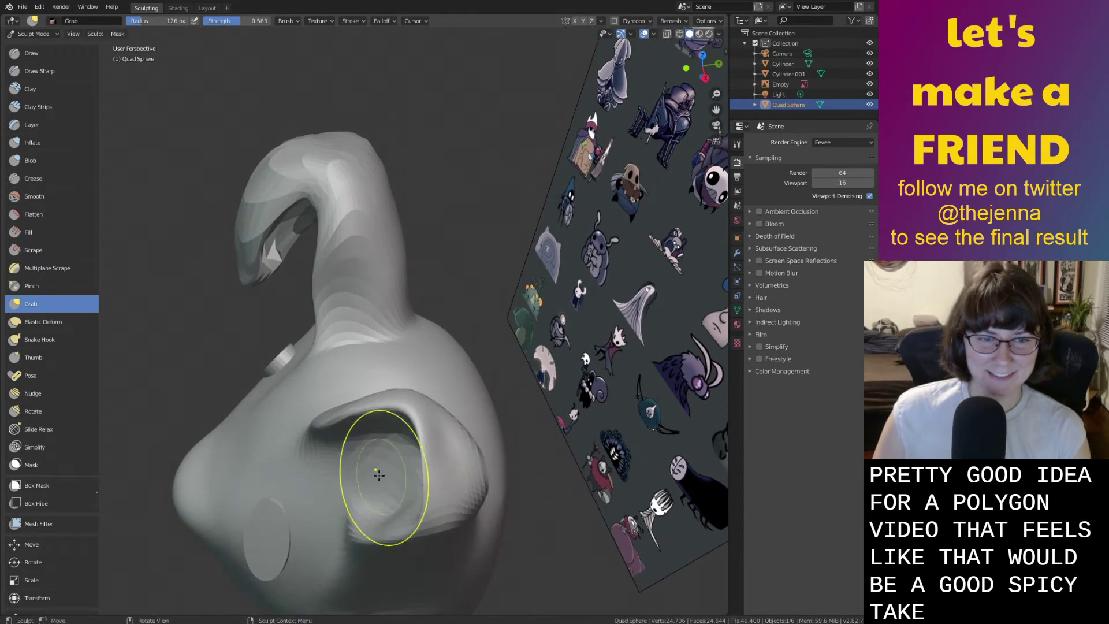
middle_click_drag(420, 467, 429, 486)
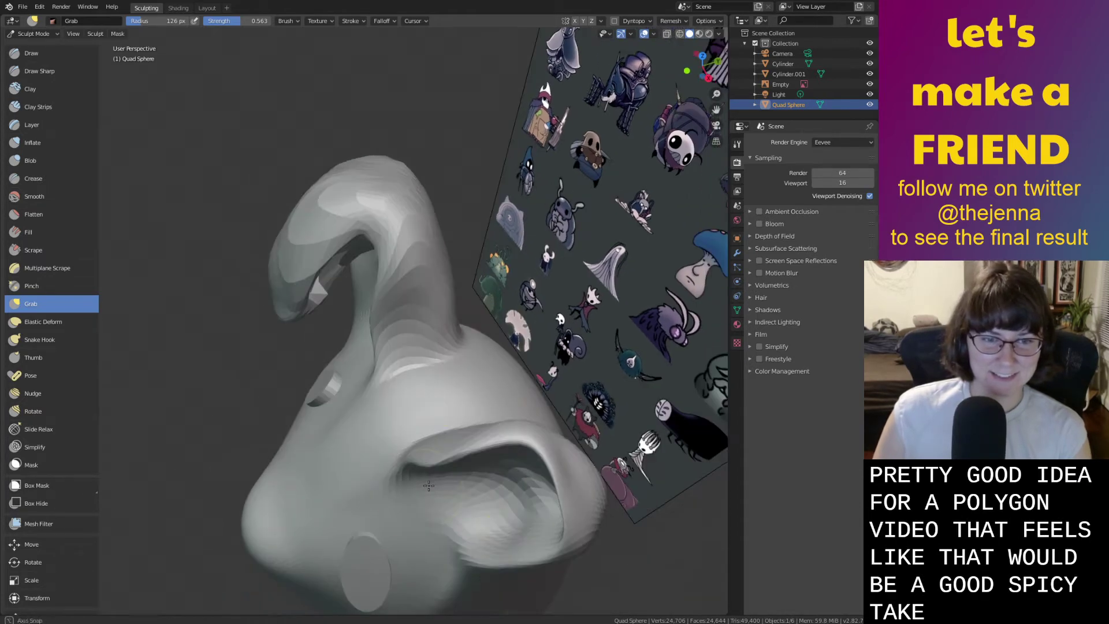
left_click_drag(462, 520, 511, 509)
mouse_move(518, 491)
middle_mouse_down()
mouse_move(416, 349)
mouse_move(544, 338)
mouse_move(346, 441)
mouse_move(523, 297)
middle_mouse_up()
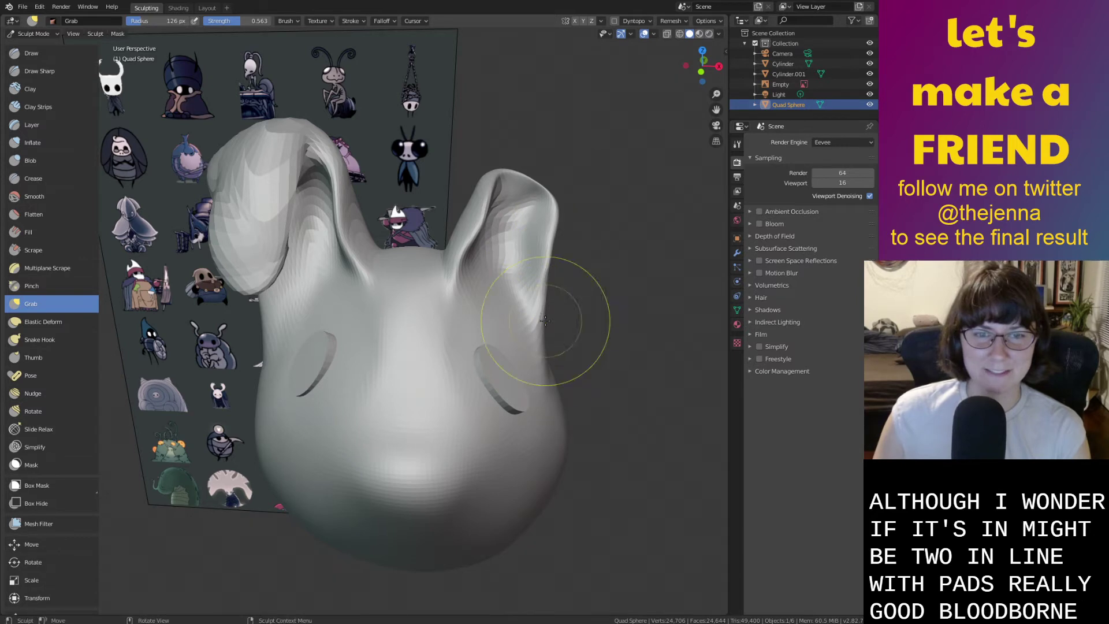
middle_click_drag(546, 320, 456, 317)
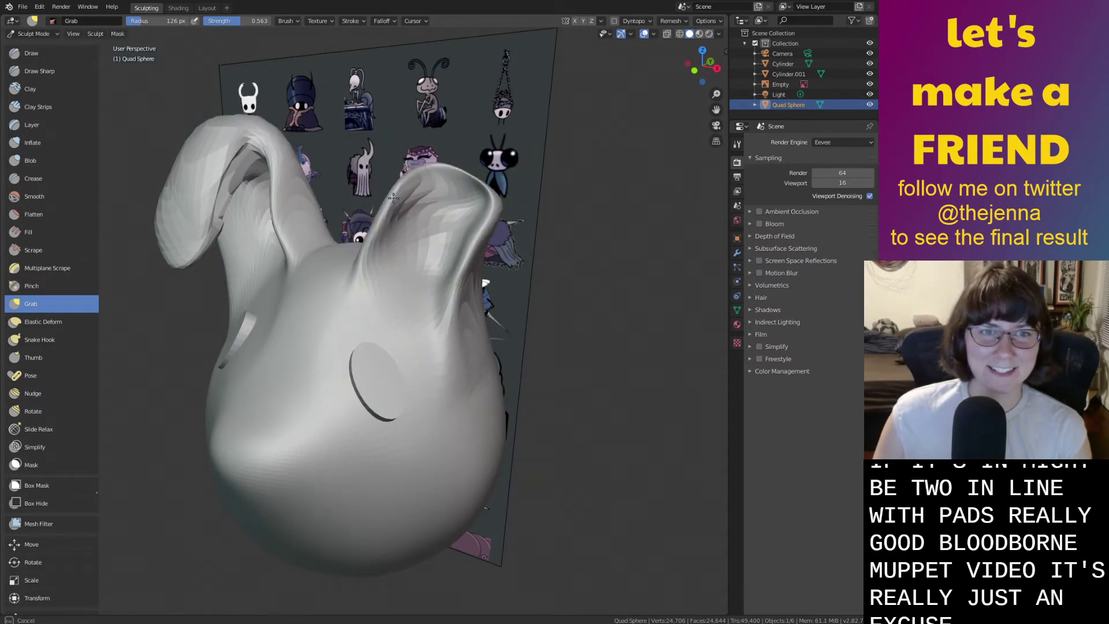
mouse_move(355, 250)
middle_mouse_down()
mouse_move(393, 243)
mouse_move(416, 257)
middle_mouse_up()
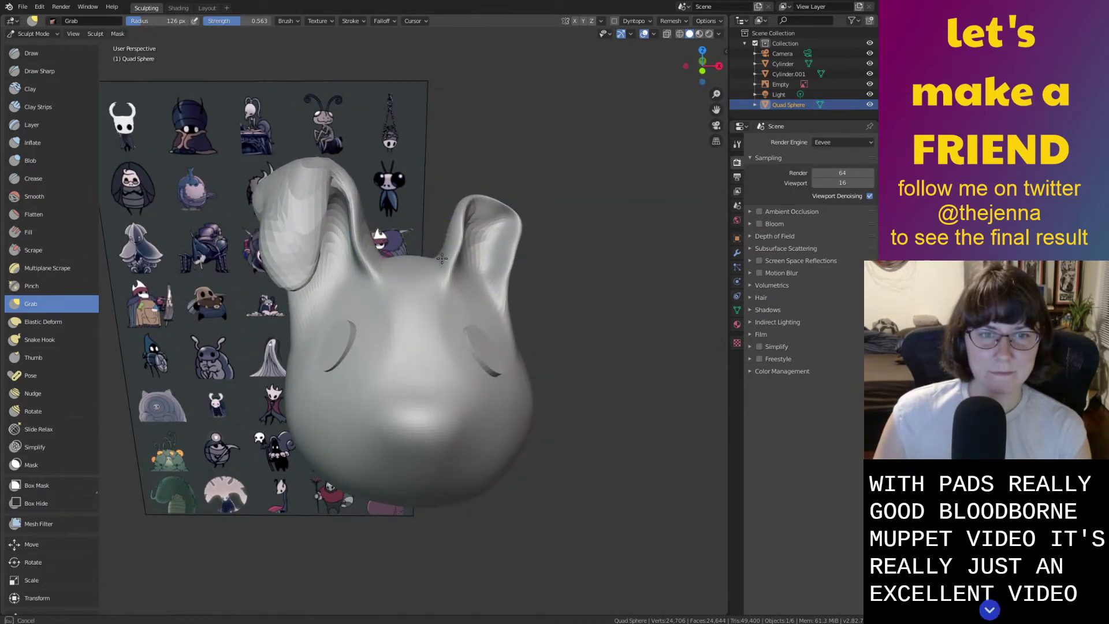
mouse_move(606, 347)
middle_mouse_down()
mouse_move(642, 345)
mouse_move(587, 339)
middle_mouse_up()
Save the file, return to the Layout workspace, and shift the stub-ear-side eye vertically in front view to match the other eye.
key("ctrl+s")
left_click(206, 8)
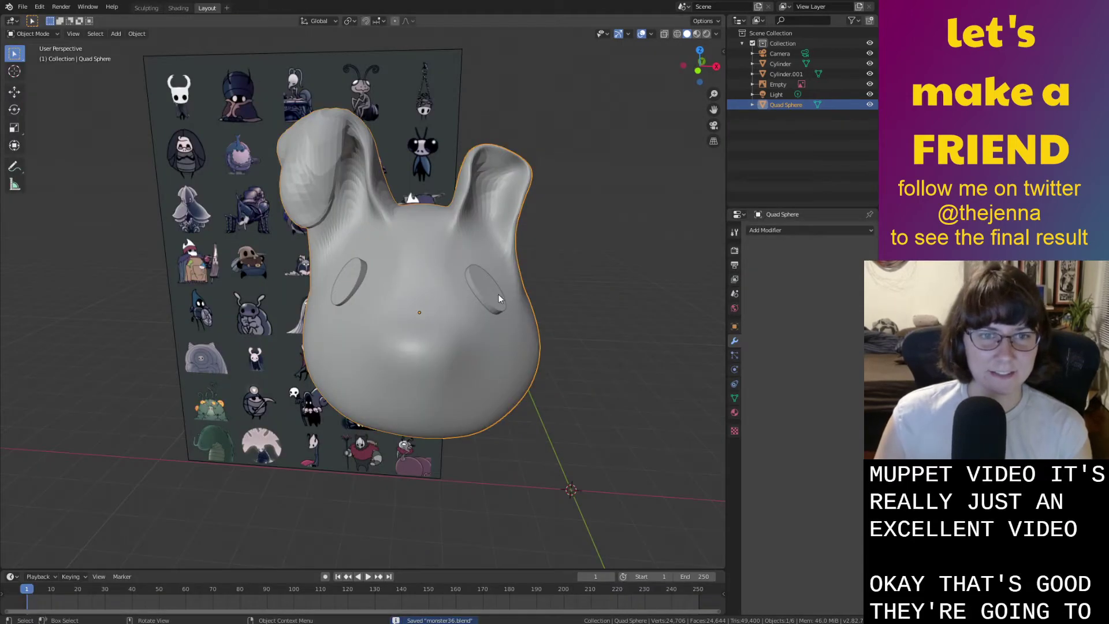
left_click(499, 296)
left_click(698, 71)
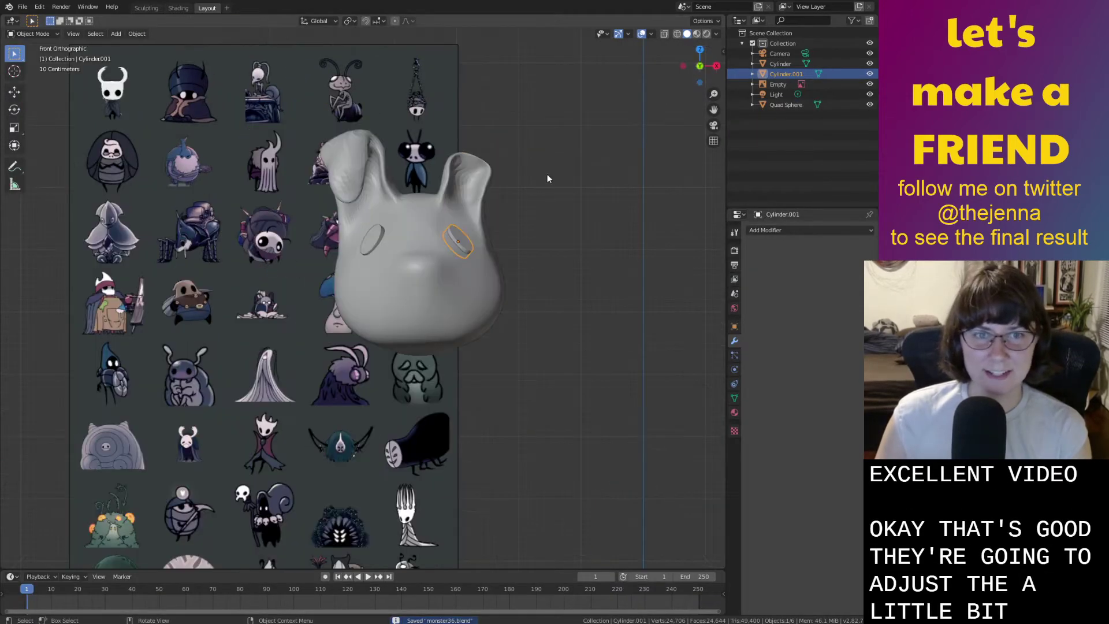
scroll(469, 223, "up", 5)
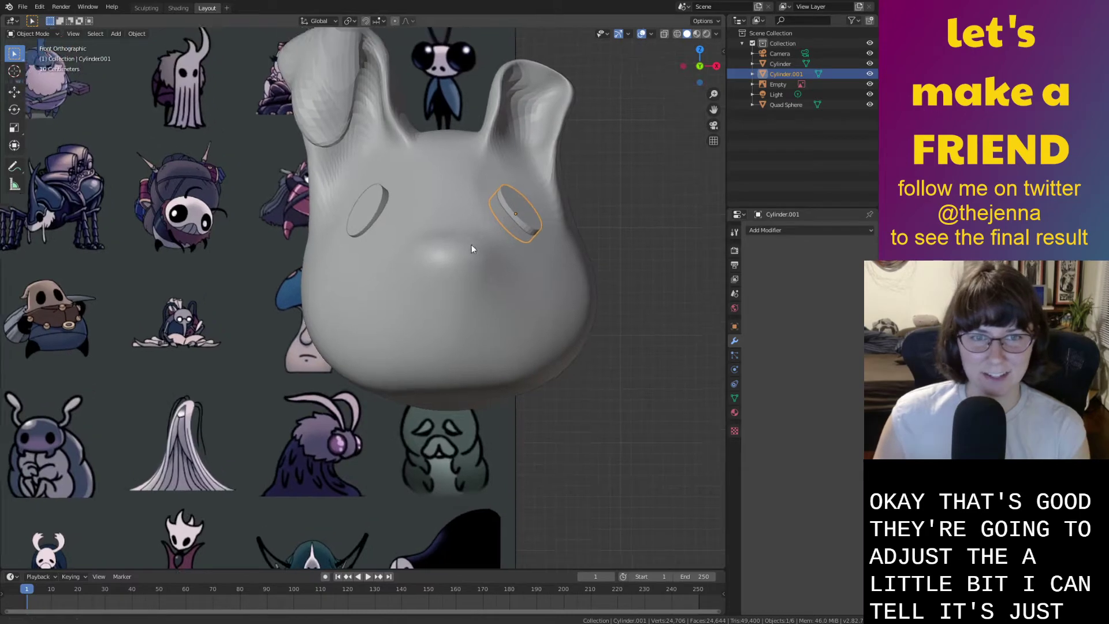
key("g")
key("z")
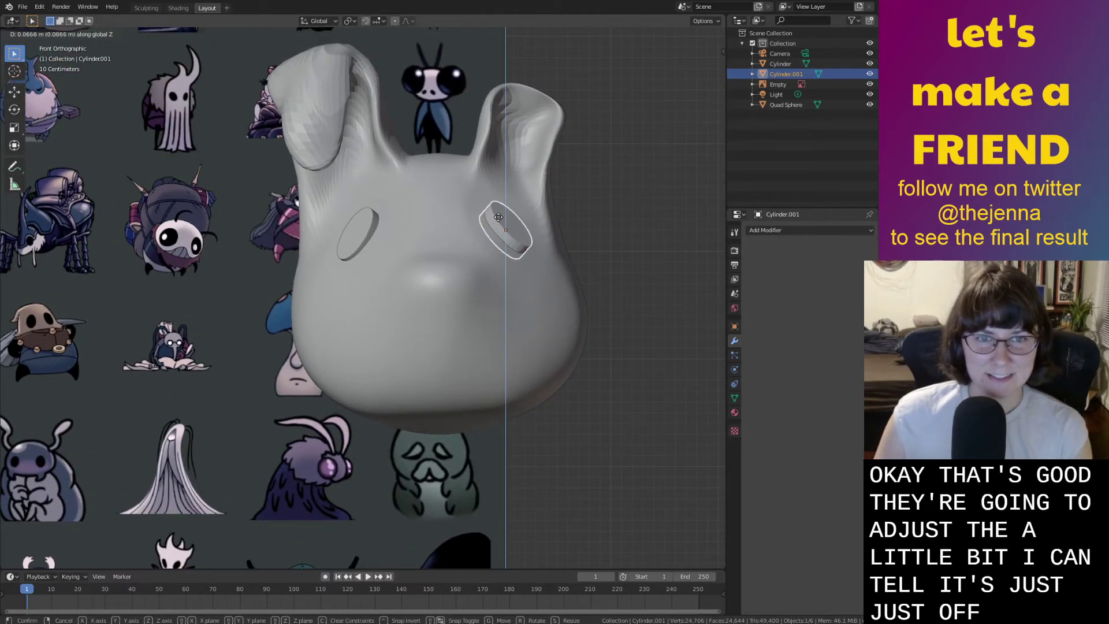
left_click(500, 221)
Fine-tune the stub-ear-side eye's position until it sits level with the other eye, and deselect it.
key("g")
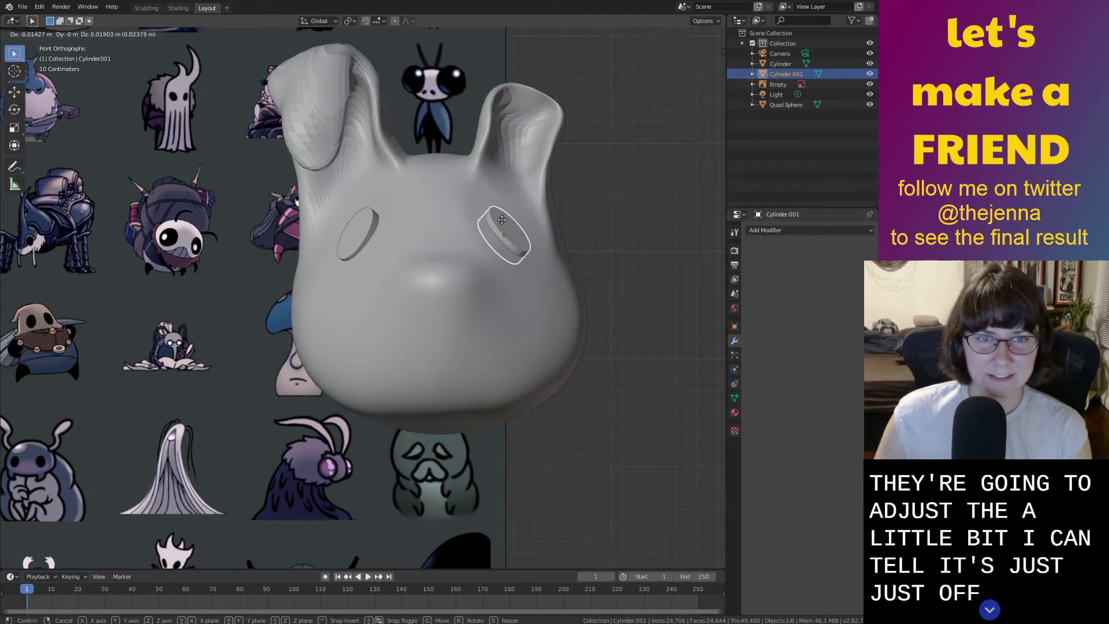
key("z")
key("z")
key("z")
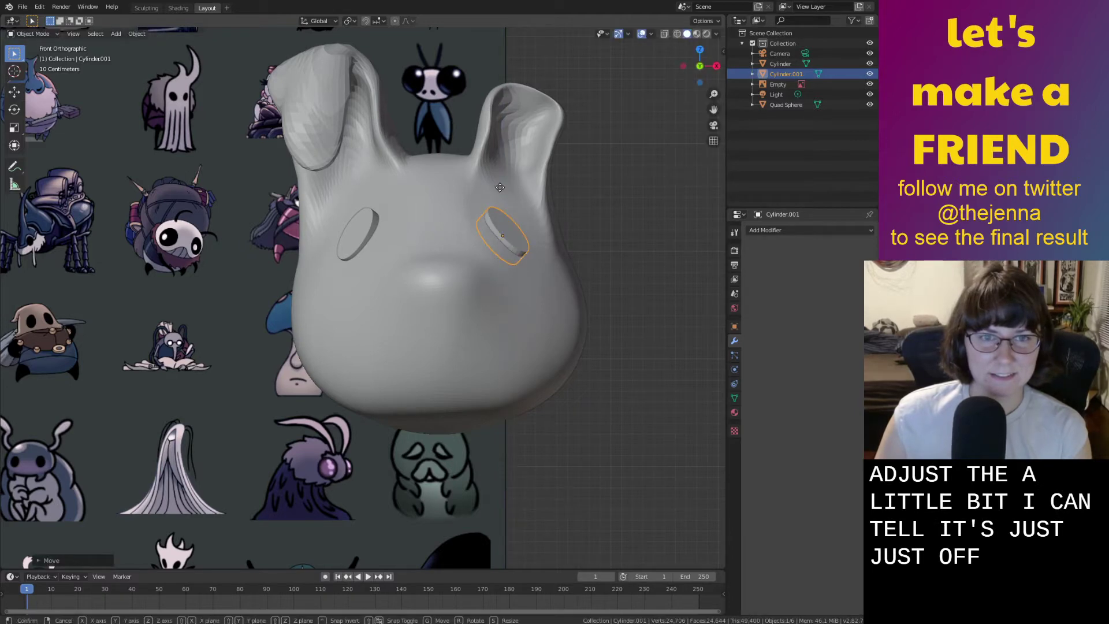
key("z")
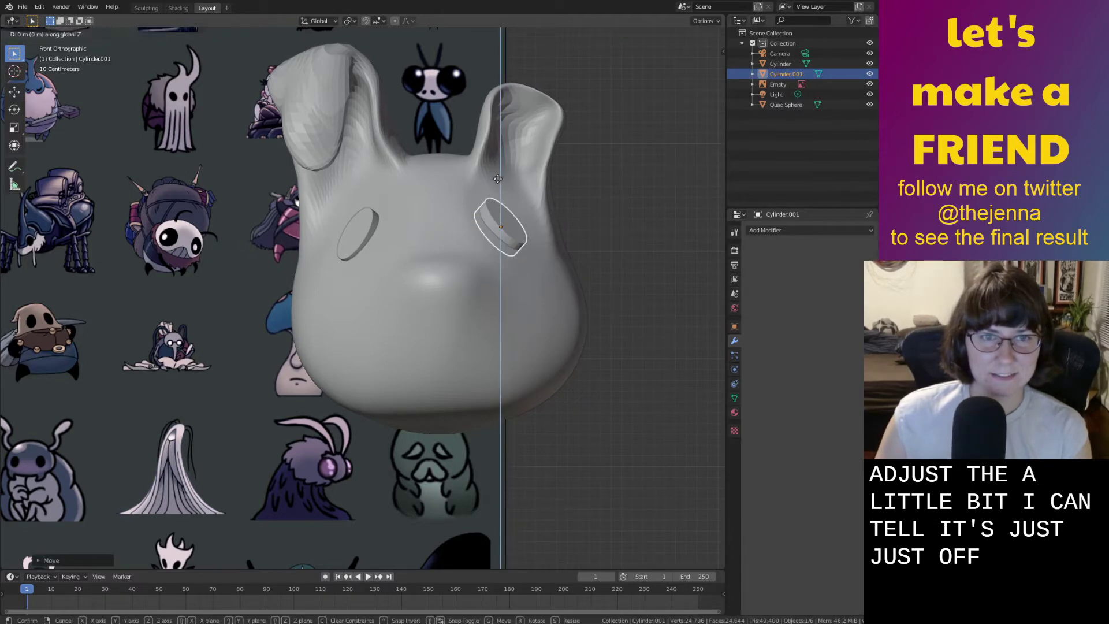
left_click(496, 186)
key("alt+a")
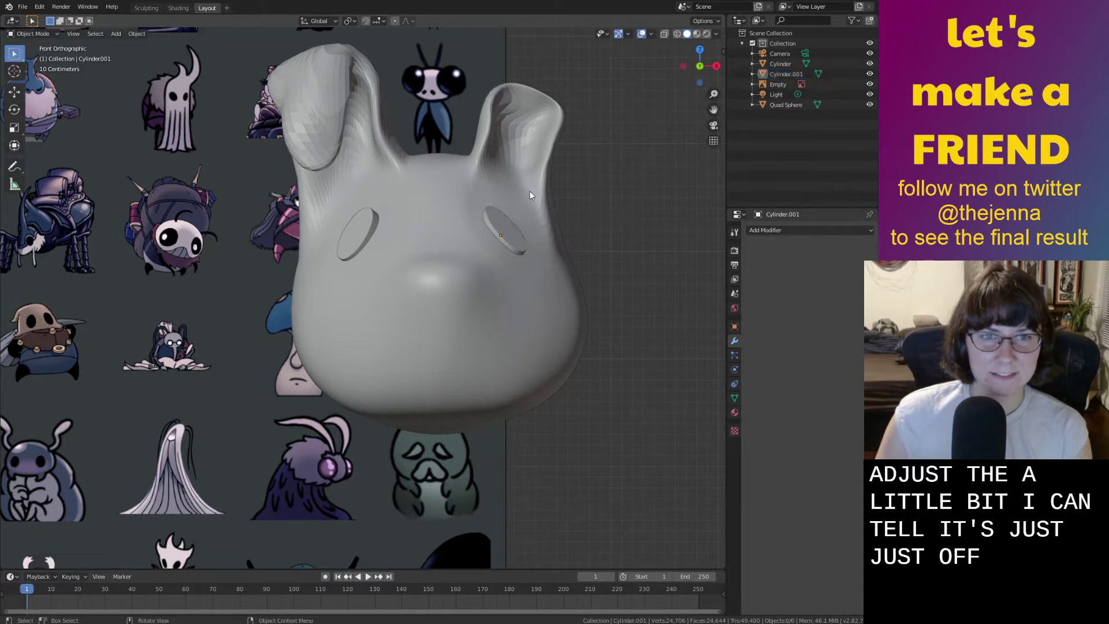
In the Shading workspace, give the flopped-ear-side eye a new material named "eyes" with black base color and roughness 1.000.
key("ctrl+Page_Up")
mouse_move(520, 245)
middle_mouse_down()
mouse_move(324, 228)
mouse_move(419, 167)
mouse_move(571, 148)
mouse_move(483, 274)
mouse_move(550, 254)
mouse_move(467, 221)
mouse_move(476, 269)
middle_mouse_up()
scroll(574, 247, "up", 3)
left_click(545, 240)
left_click(448, 363)
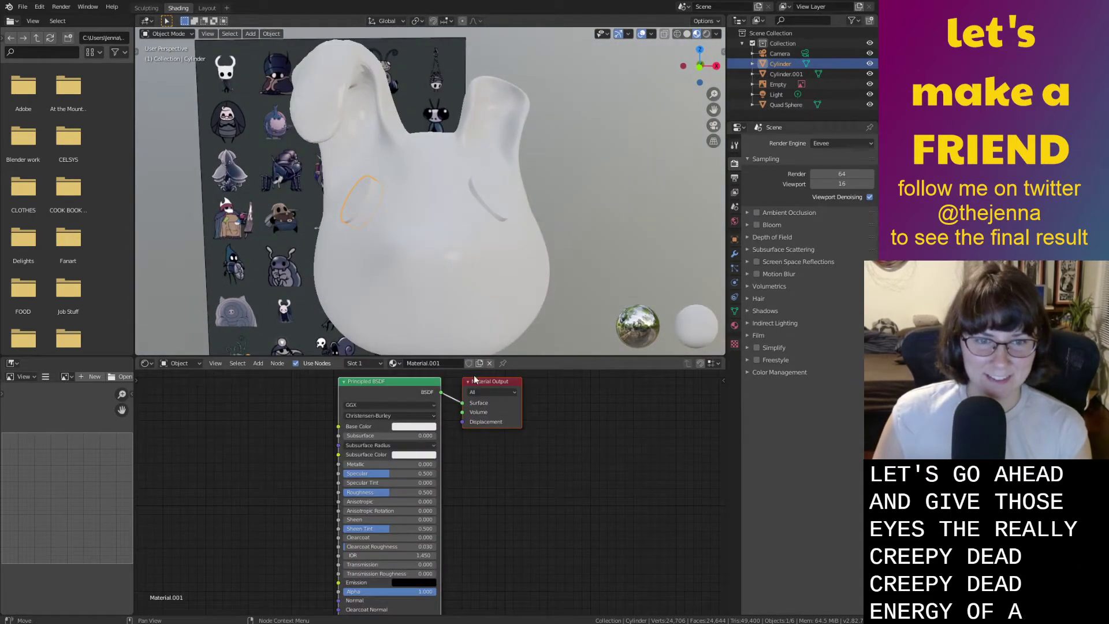
left_click(442, 362)
type("eyes")
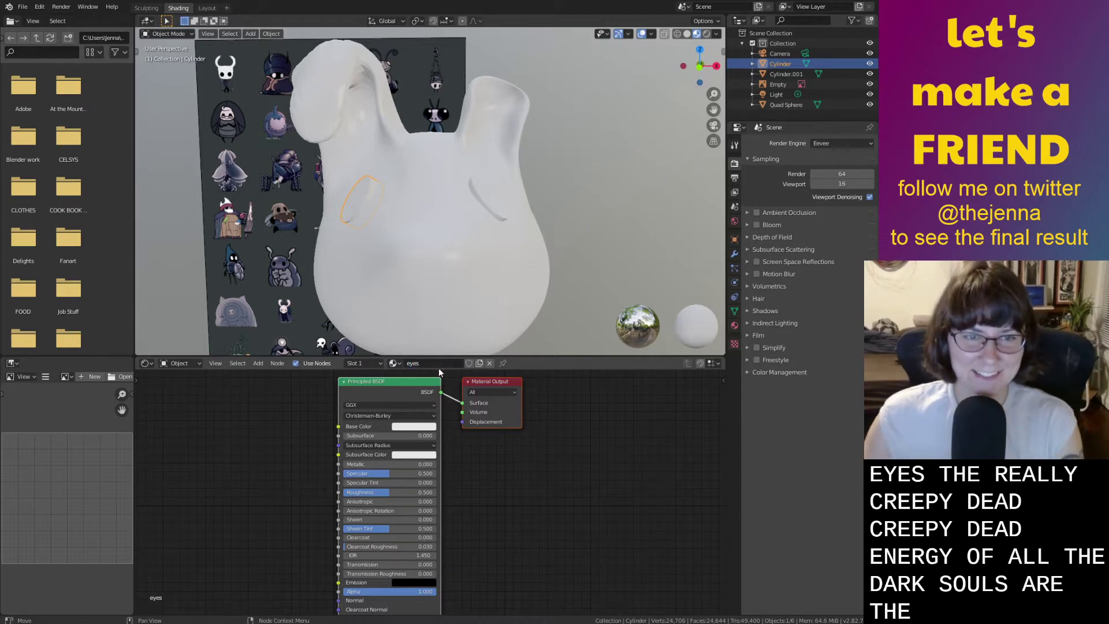
left_click(407, 428)
left_click_drag(466, 309, 466, 365)
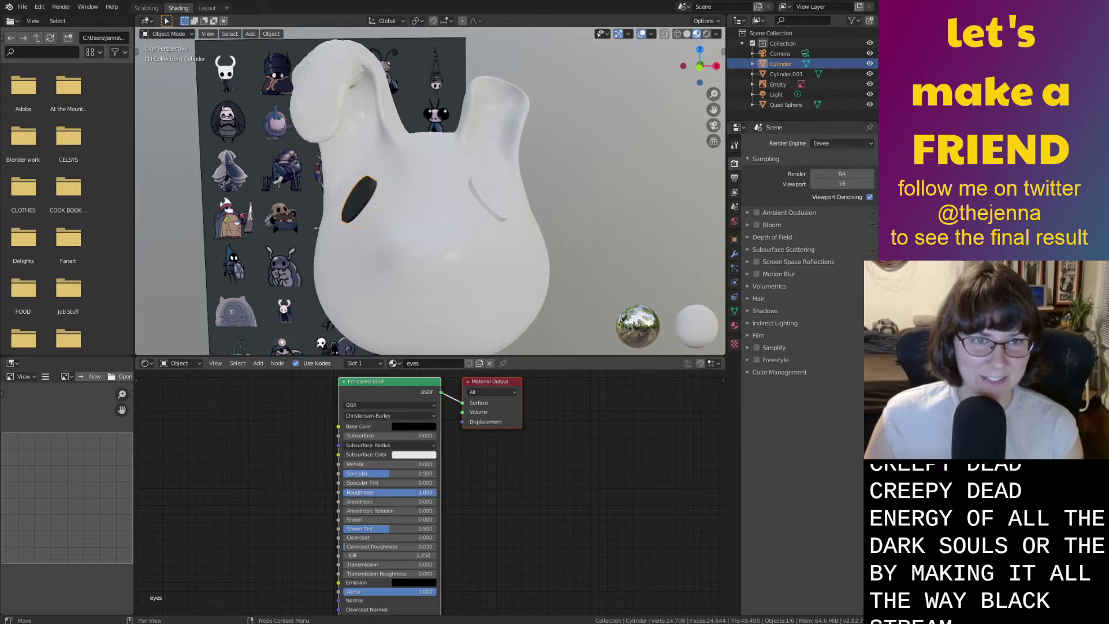
Assign the existing "eyes" material to the stub-ear-side eye and check both eyes from another angle.
left_click(500, 229)
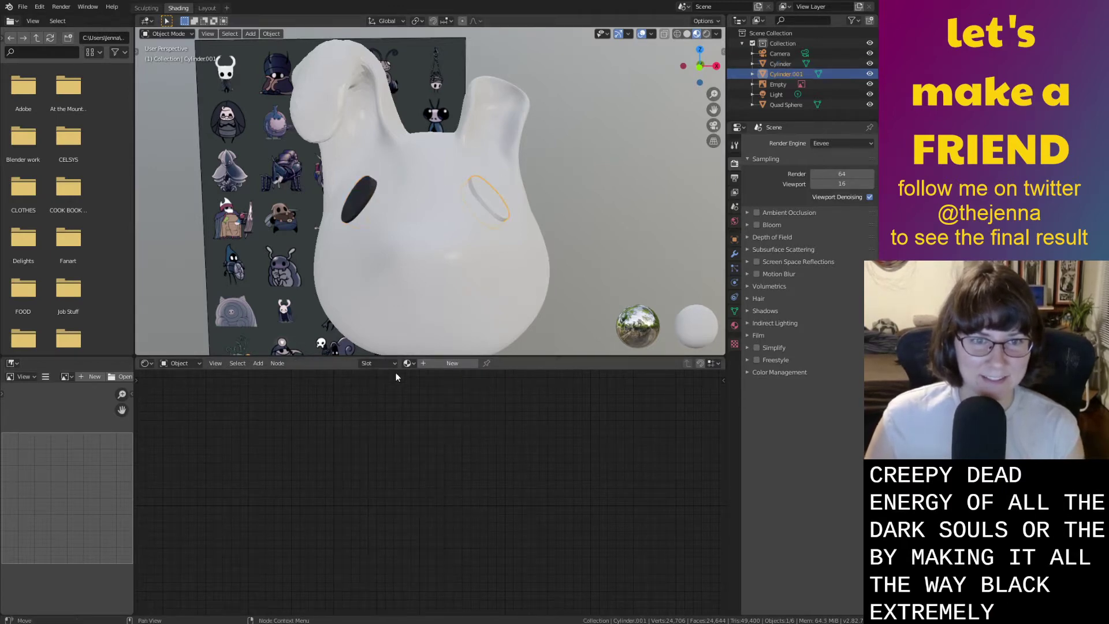
left_click(409, 364)
left_click(421, 382)
left_click(605, 236)
mouse_move(605, 236)
middle_mouse_down()
mouse_move(473, 307)
mouse_move(491, 314)
middle_mouse_up()
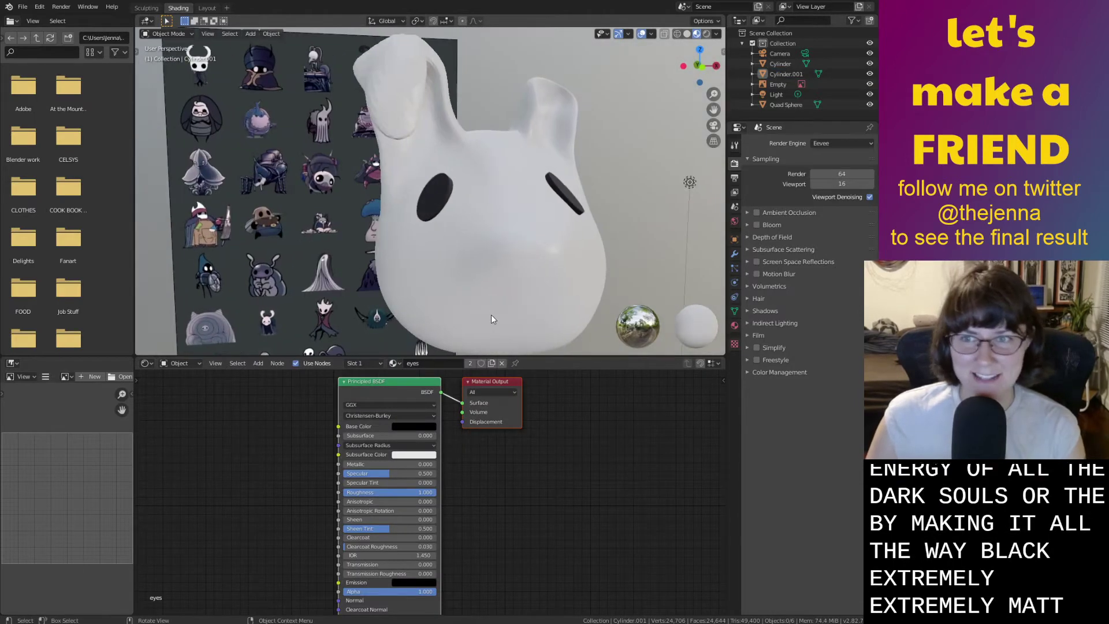
Return to the Sculpting workspace and examine the head's face, eyes and snout profile from the front and side.
left_click(146, 7)
middle_click_drag(343, 390, 425, 389)
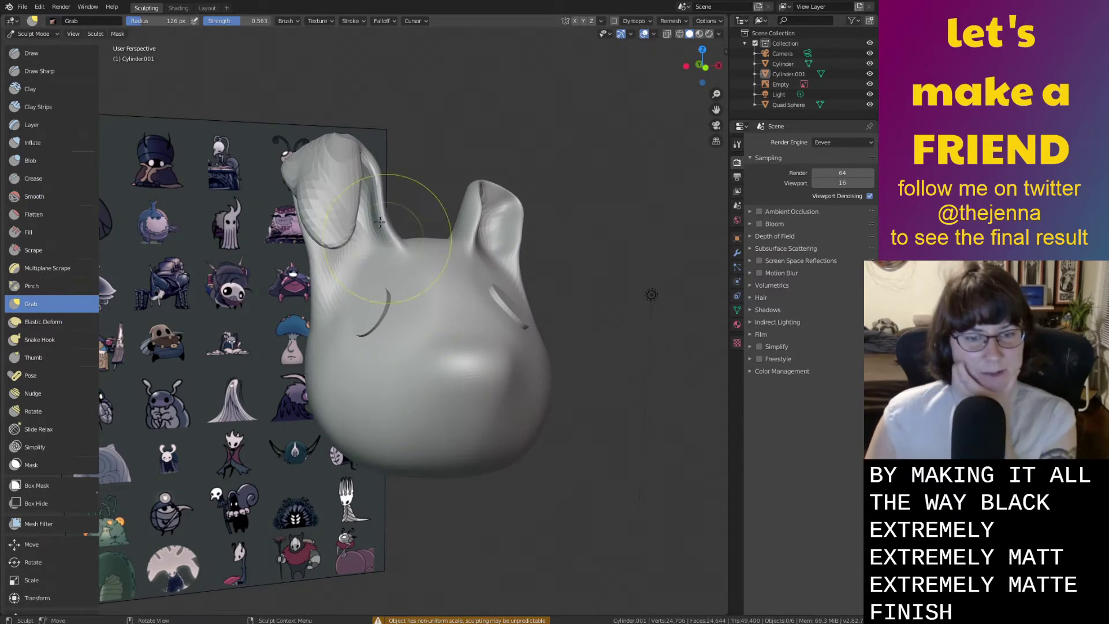
mouse_move(564, 255)
middle_mouse_down()
mouse_move(523, 255)
mouse_move(577, 258)
mouse_move(543, 256)
middle_mouse_up()
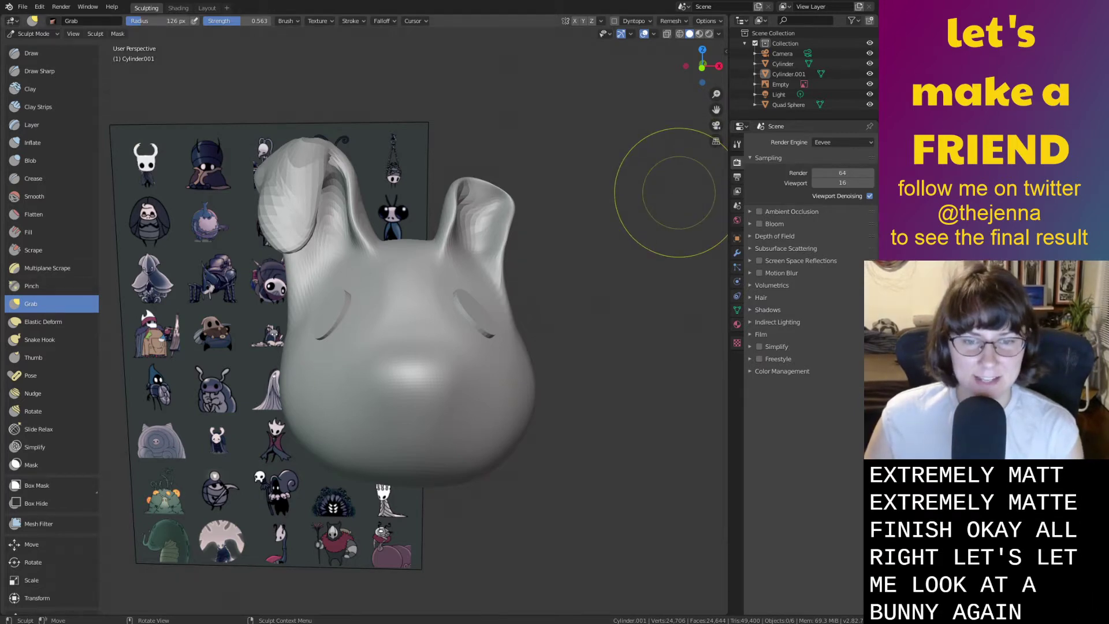
scroll(679, 193, "up", 3)
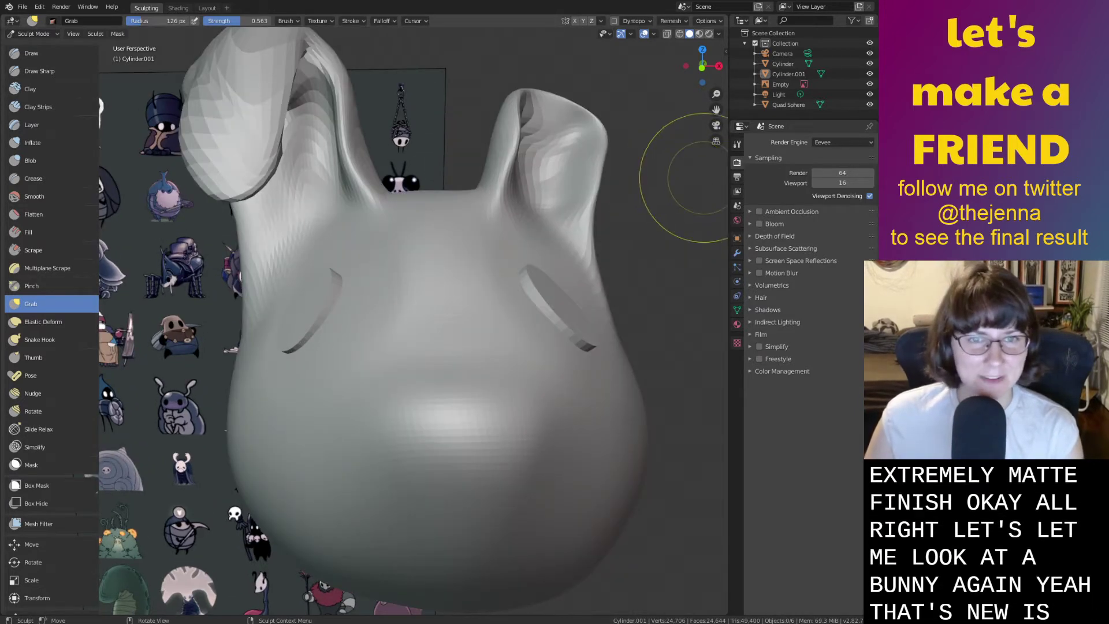
scroll(684, 178, "up", 4)
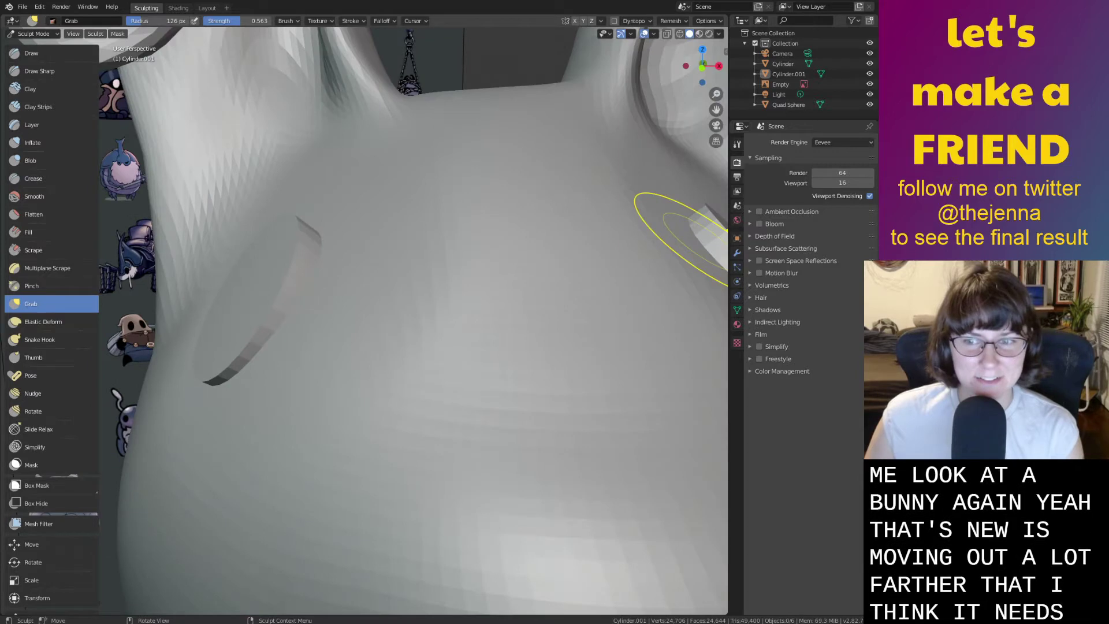
scroll(681, 237, "down", 8)
scroll(700, 240, "up", 2)
mouse_move(702, 241)
middle_mouse_down()
mouse_move(697, 223)
mouse_move(535, 291)
middle_mouse_up()
scroll(562, 281, "down", 3)
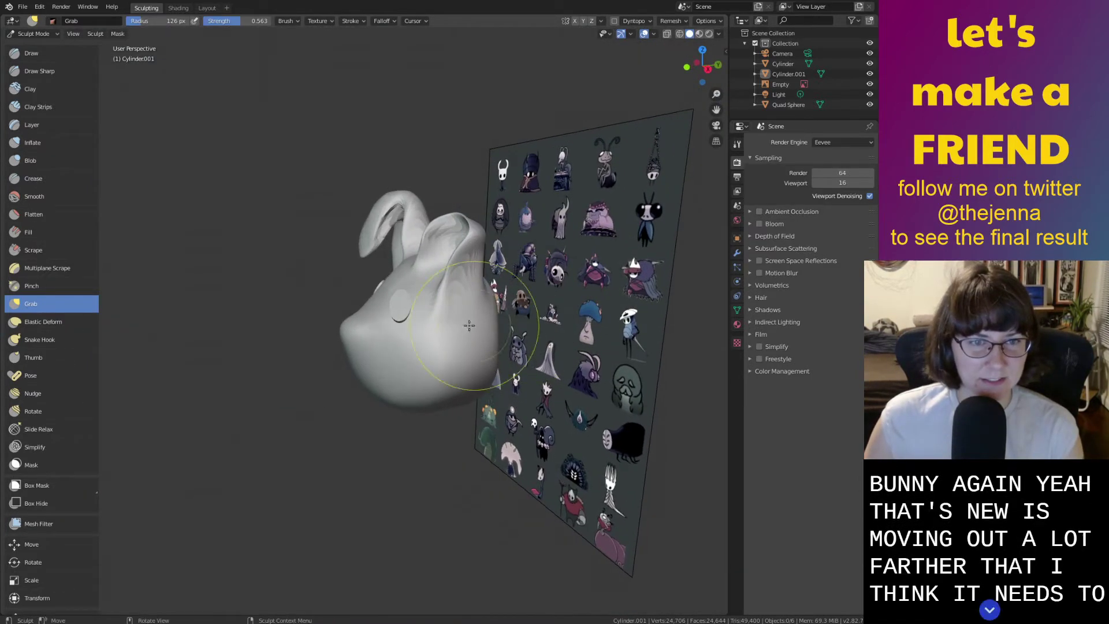
Make the head the sculpting object and pull its nose downward into a sloped snout with the Grab brush.
left_click_drag(350, 336, 347, 342)
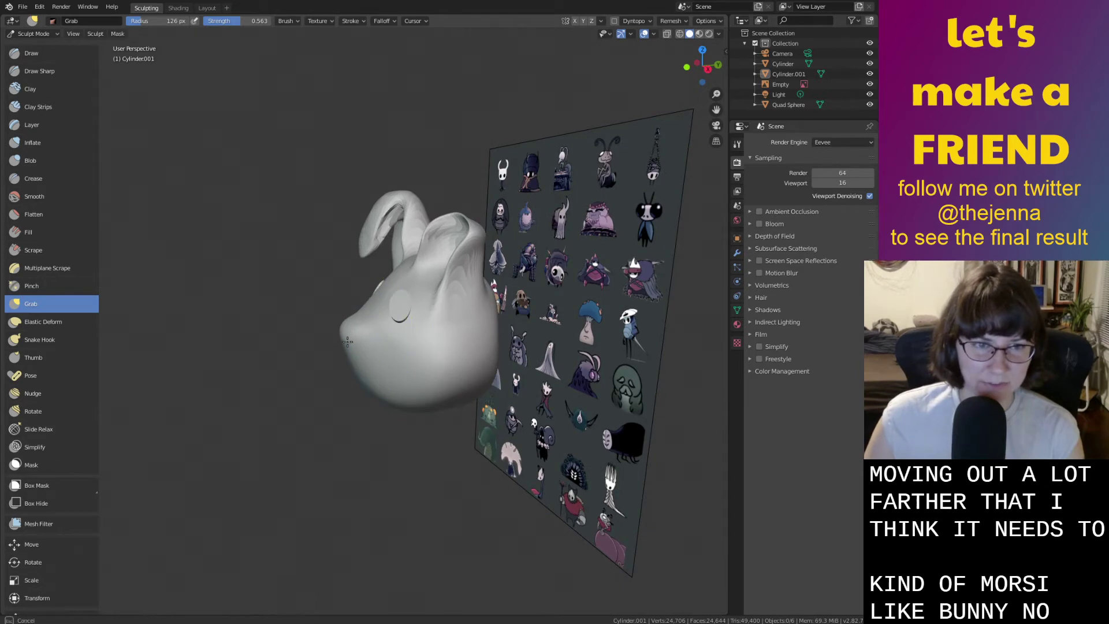
left_click(206, 7)
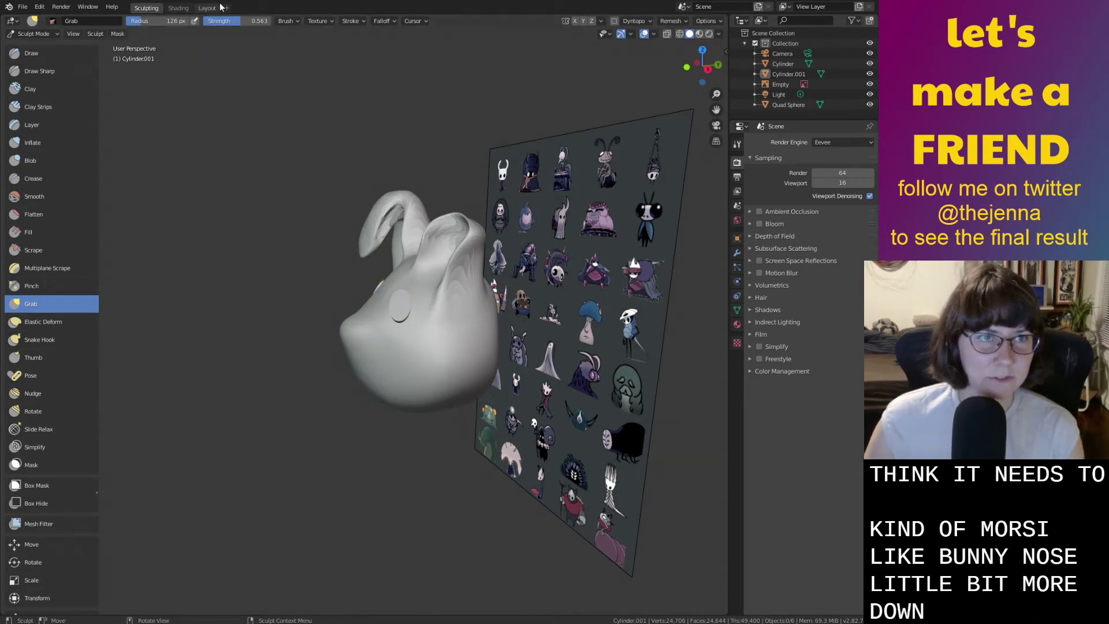
left_click(403, 283)
left_click(146, 8)
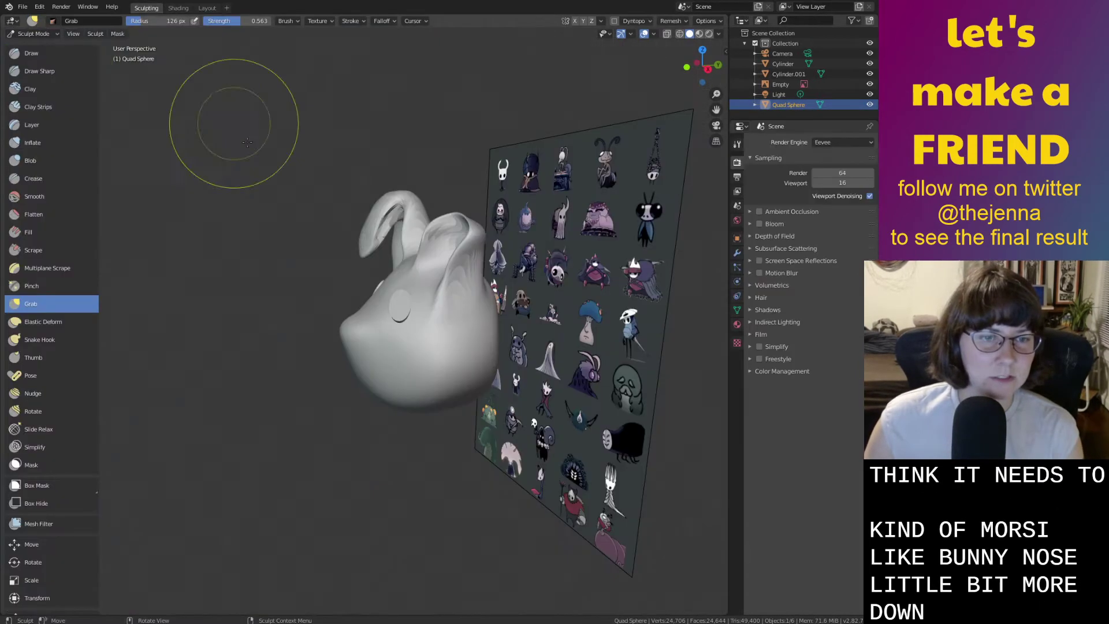
scroll(348, 329, "up", 1)
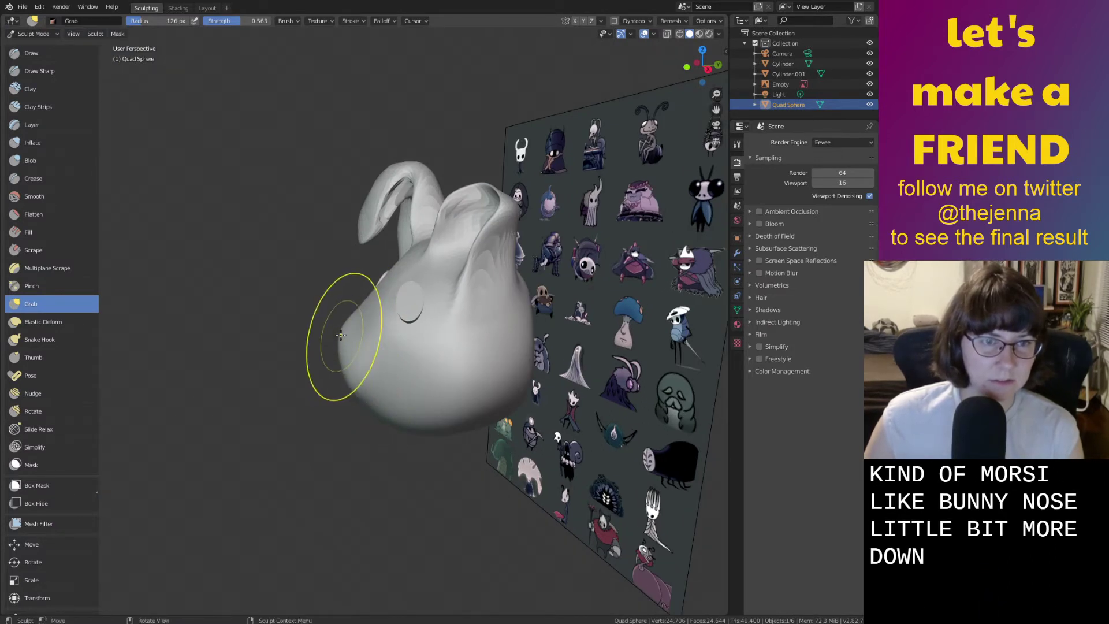
middle_click_drag(390, 294, 472, 296)
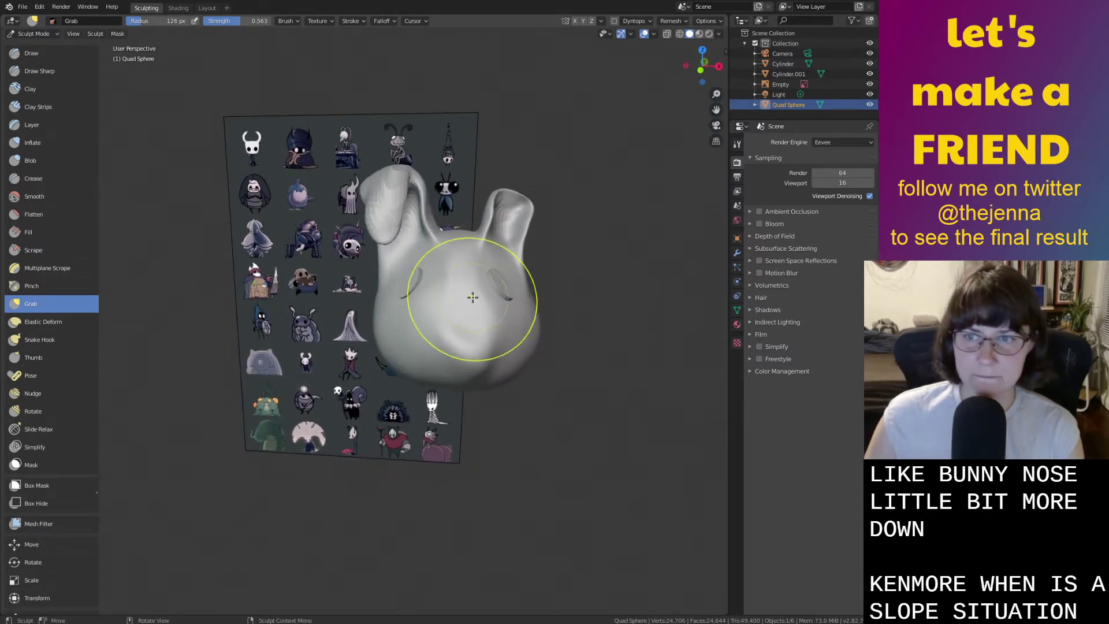
left_click_drag(449, 353, 432, 349)
mouse_move(440, 348)
left_mouse_down()
mouse_move(435, 328)
mouse_move(452, 312)
left_mouse_up()
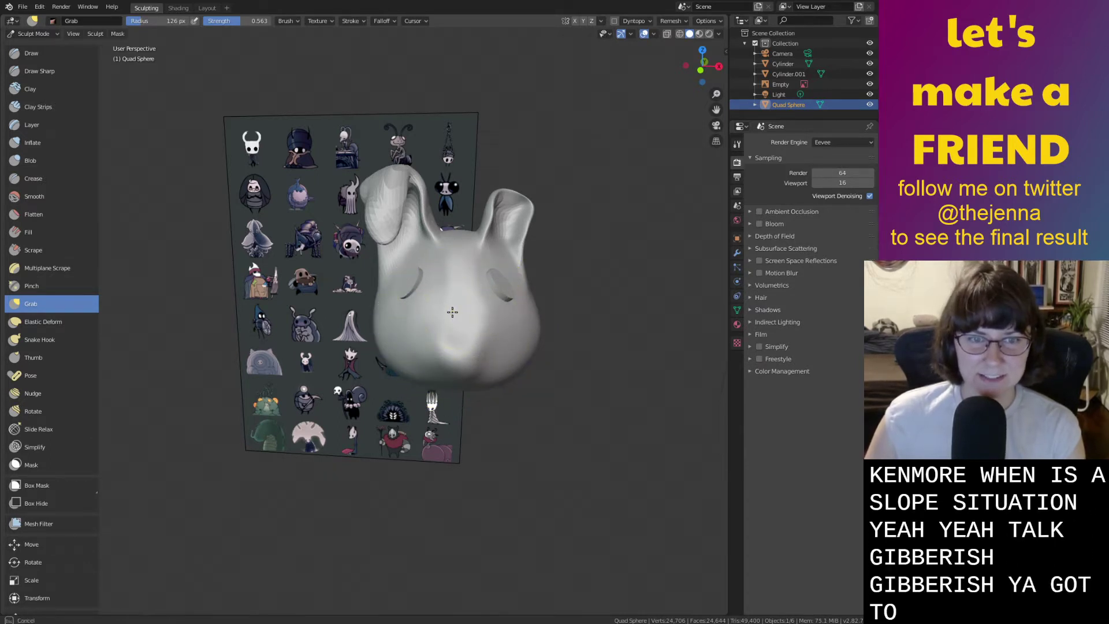
Soften the lowered snout with the Smooth brush and adjust its underside with the Grab brush.
middle_click_drag(494, 362, 449, 321)
key("s")
mouse_move(460, 327)
left_mouse_down()
mouse_move(436, 328)
mouse_move(458, 344)
left_mouse_up()
mouse_move(478, 346)
middle_mouse_down()
mouse_move(458, 354)
mouse_move(523, 346)
mouse_move(484, 340)
mouse_move(478, 353)
mouse_move(475, 368)
mouse_move(513, 371)
middle_mouse_up()
key("g")
scroll(480, 348, "up", 1)
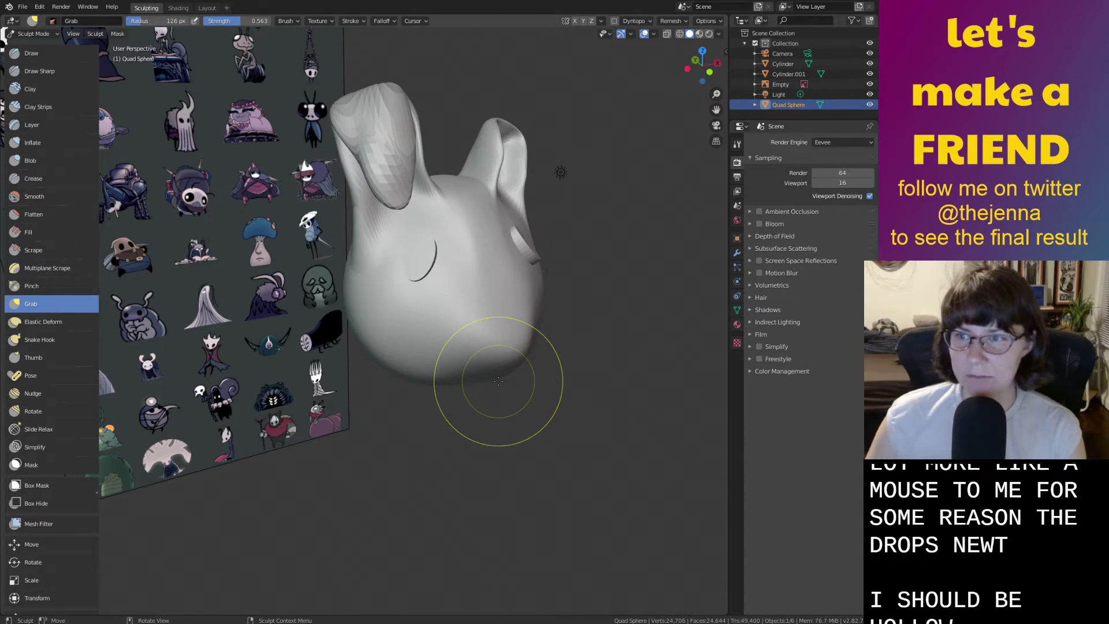
mouse_move(496, 368)
middle_mouse_down()
mouse_move(556, 344)
mouse_move(460, 399)
middle_mouse_up()
scroll(550, 345, "down", 2)
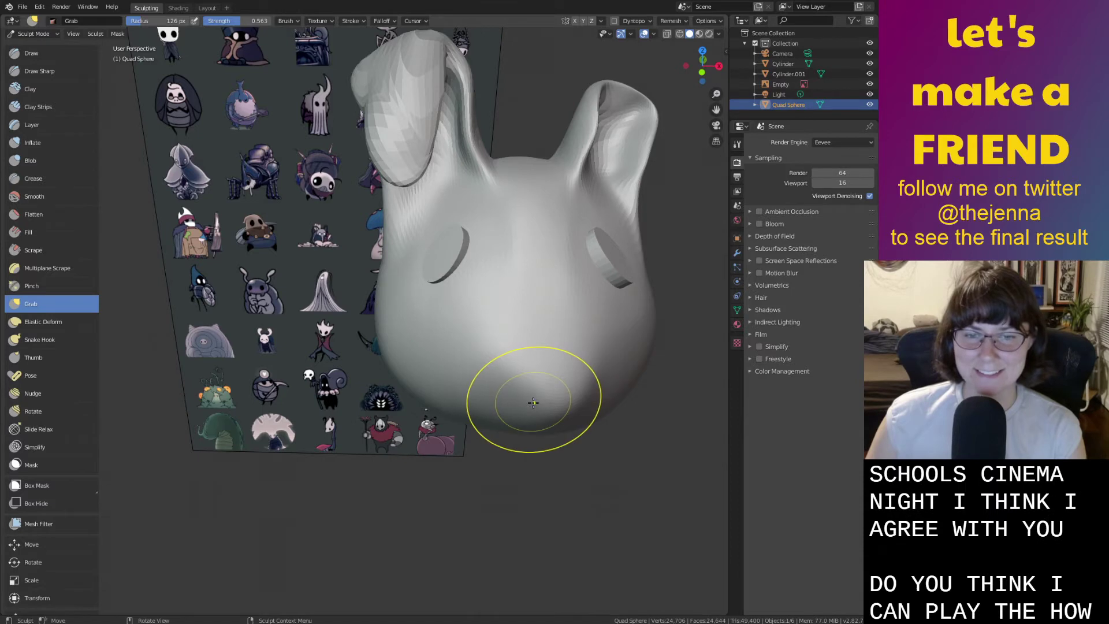
Reshape the nose tip, snout bridge and the cheek below the stub-ear-side eye with the Grab brush.
left_click_drag(576, 405, 570, 406)
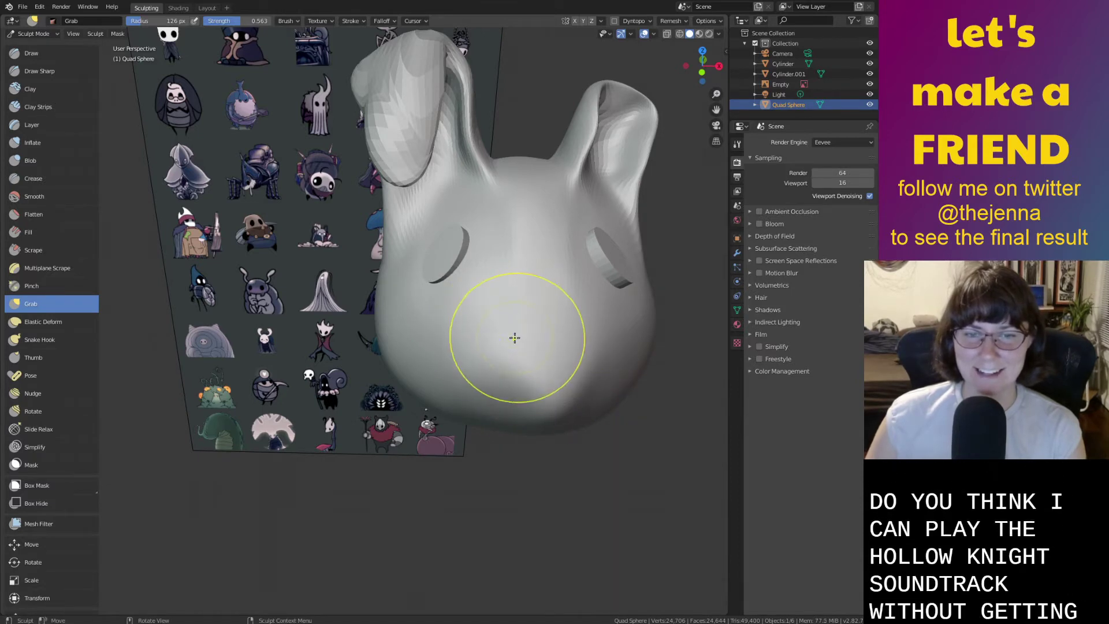
left_click_drag(514, 338, 529, 340)
mouse_move(601, 339)
left_mouse_down()
mouse_move(575, 336)
mouse_move(584, 325)
left_mouse_up()
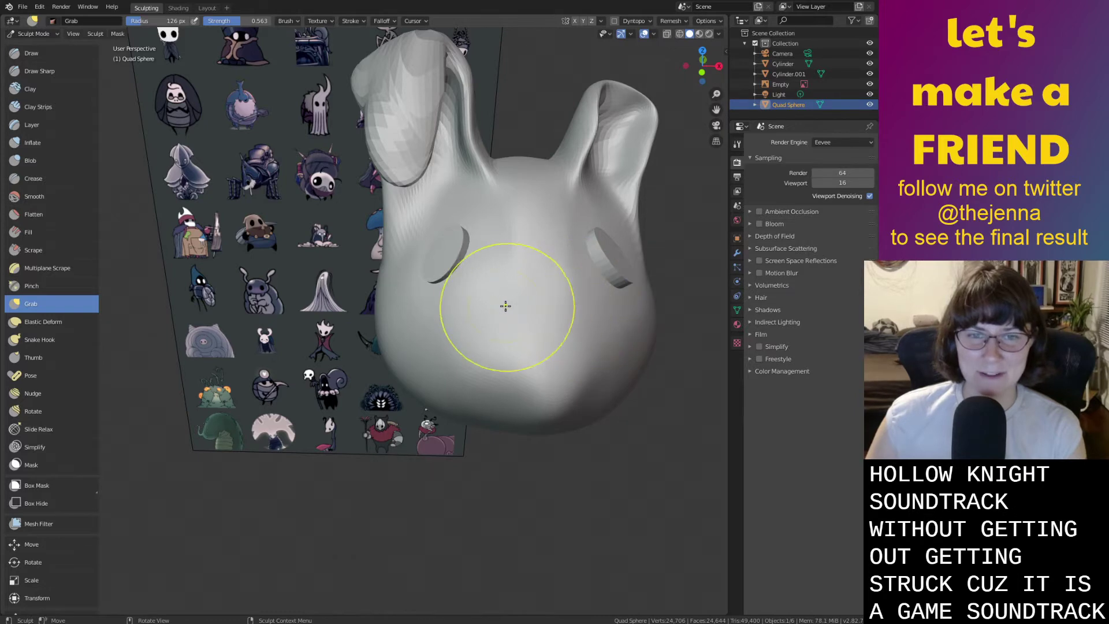
left_click_drag(597, 349, 578, 304)
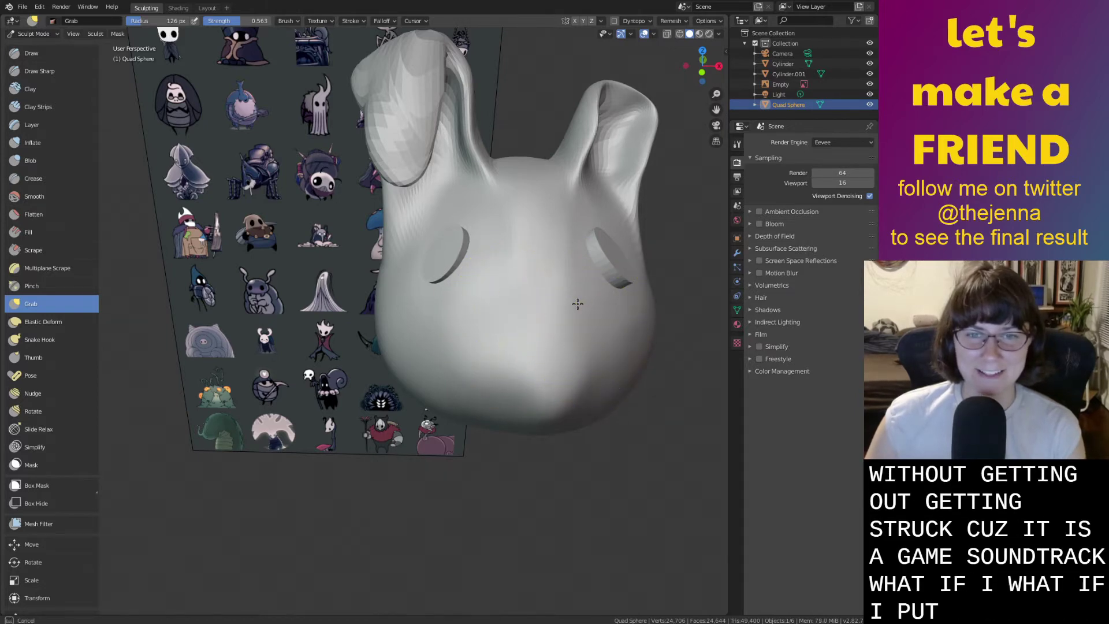
left_click_drag(572, 261, 560, 252)
mouse_move(559, 249)
middle_mouse_down()
mouse_move(520, 249)
mouse_move(549, 234)
middle_mouse_up()
Smooth the cheek and snout transitions with the Smooth brush and save the file.
left_click_drag(435, 330, 432, 344, "shift")
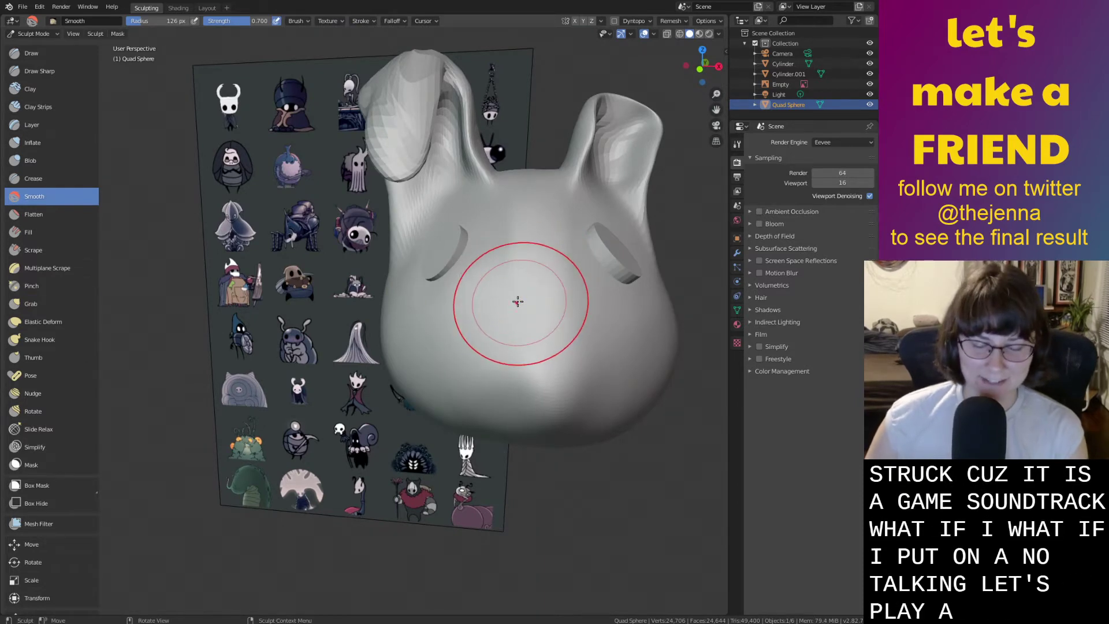
key("g")
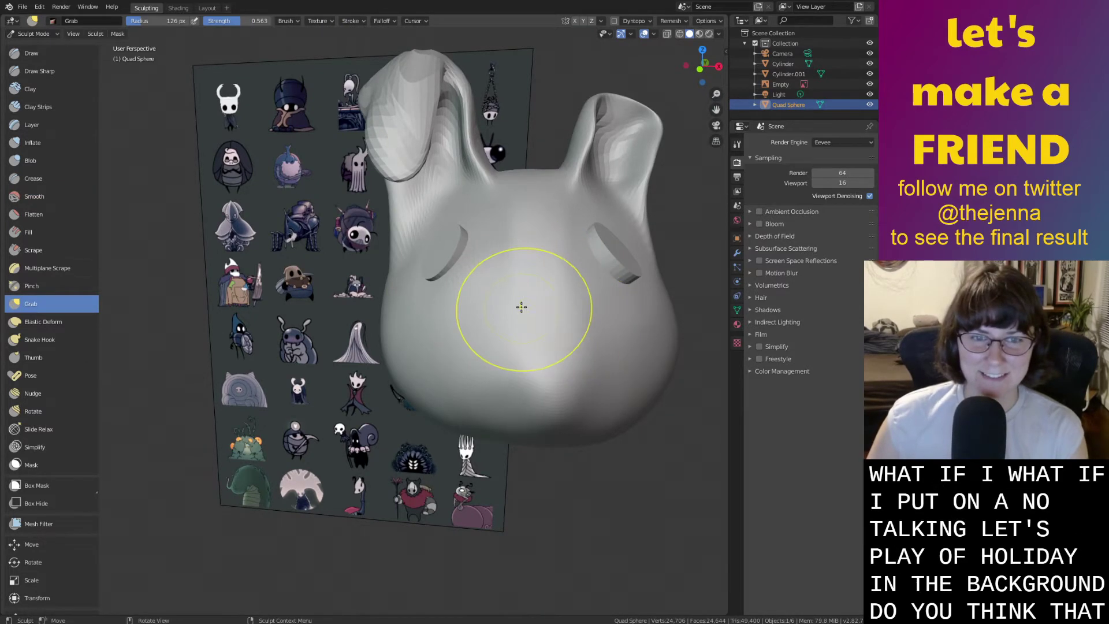
key("s")
mouse_move(619, 339)
middle_mouse_down()
mouse_move(537, 358)
mouse_move(549, 393)
mouse_move(496, 415)
mouse_move(496, 445)
mouse_move(497, 398)
middle_mouse_up()
key("ctrl+s")
Refine the nose tip's shape with the Grab brush, working from the side and front.
key("g")
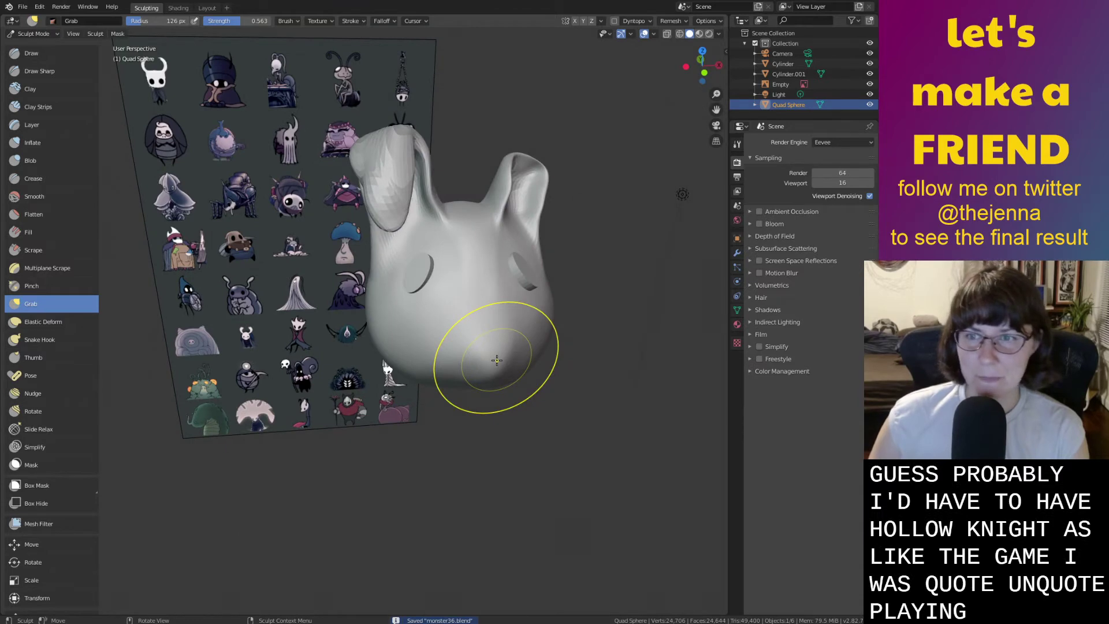
middle_click_drag(498, 360, 461, 333)
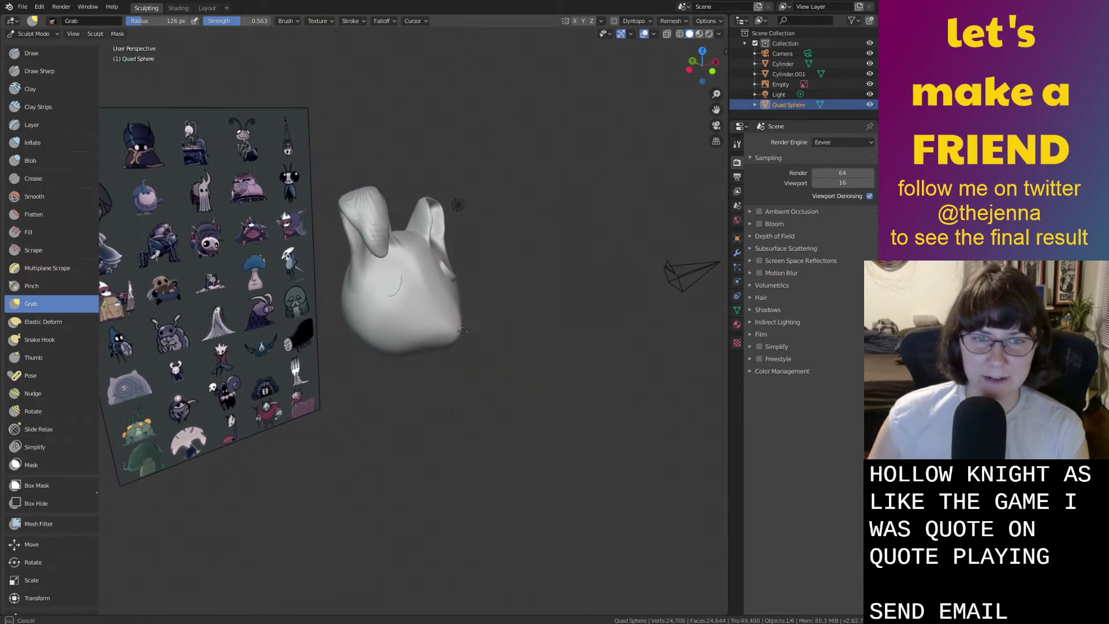
middle_click_drag(453, 339, 396, 310)
left_click_drag(450, 348, 439, 349)
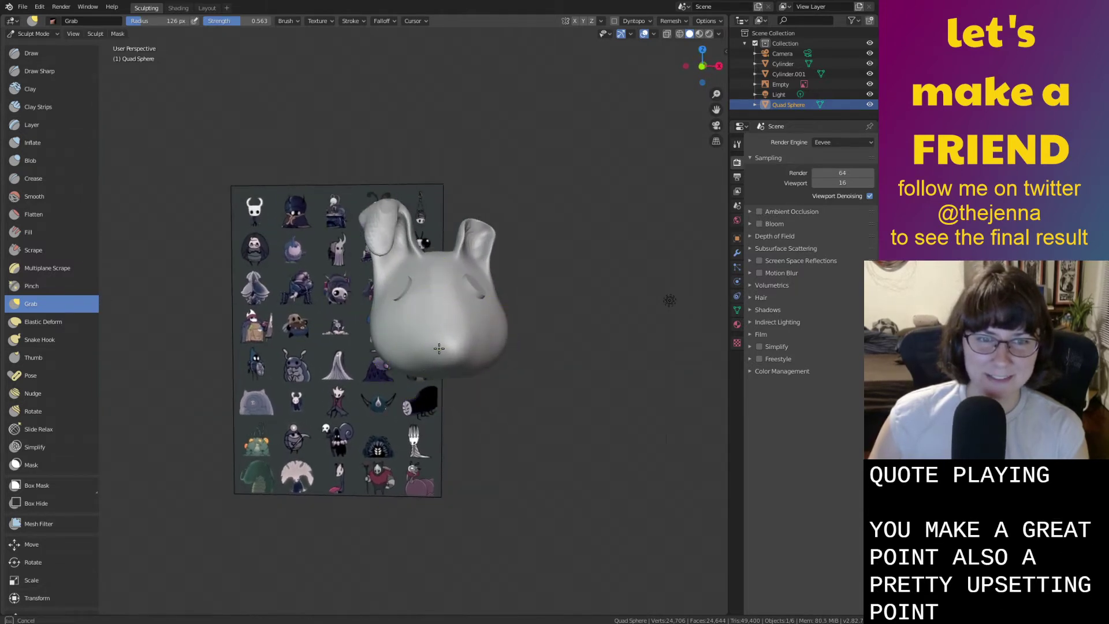
scroll(452, 348, "down", 1)
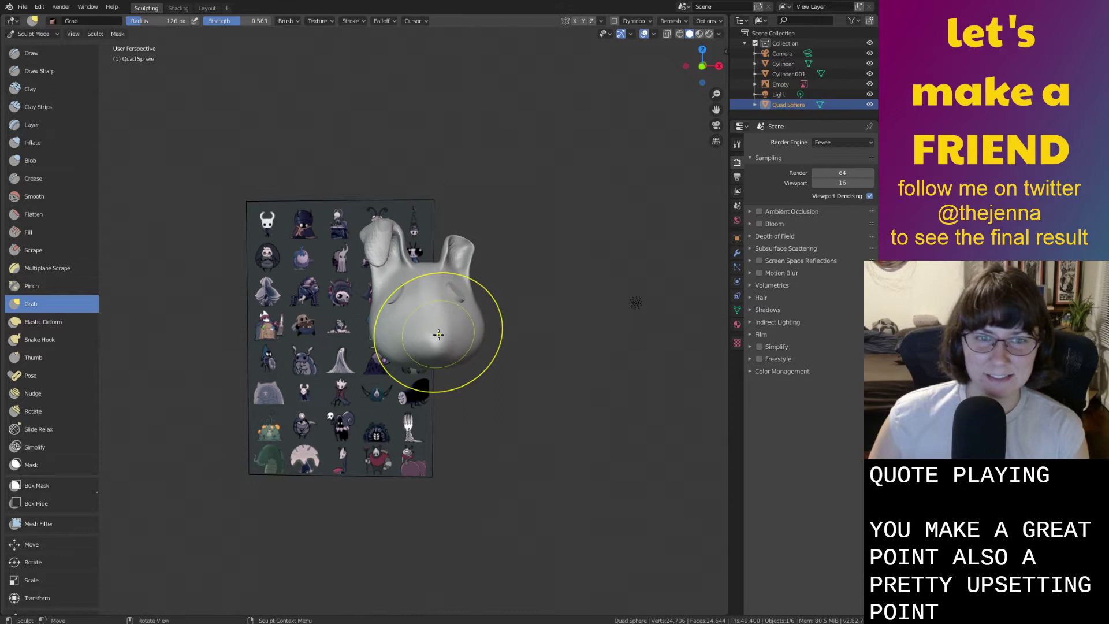
Pull the nose tip slightly downward with the Grab brush and check the snout from the front.
left_click_drag(439, 324, 435, 338)
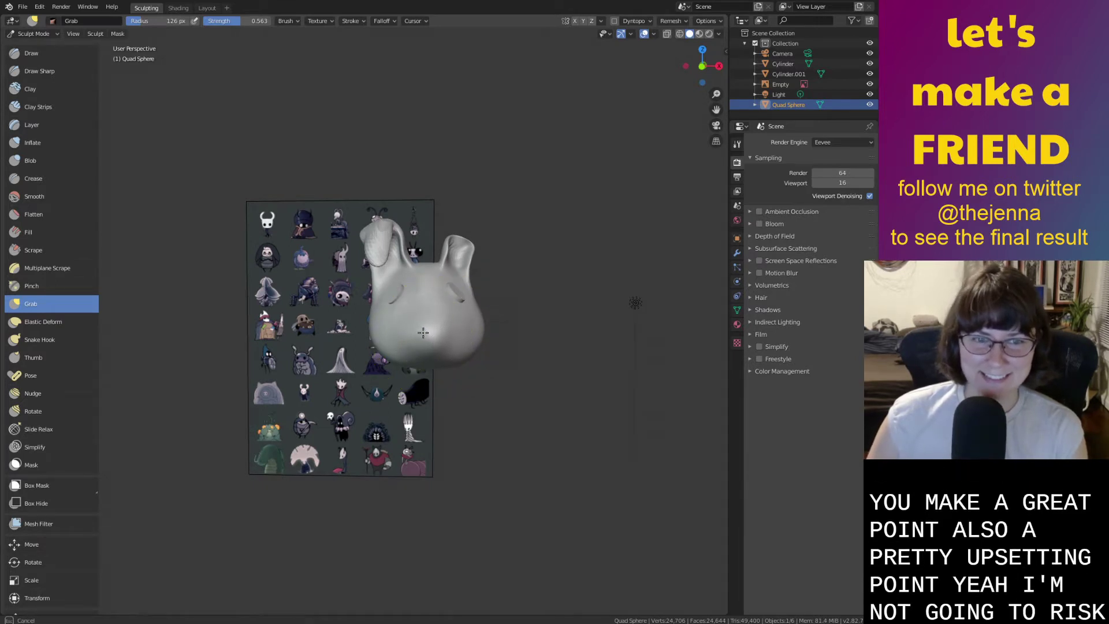
middle_click_drag(428, 336, 445, 359)
scroll(428, 344, "up", 2)
scroll(448, 370, "down", 2)
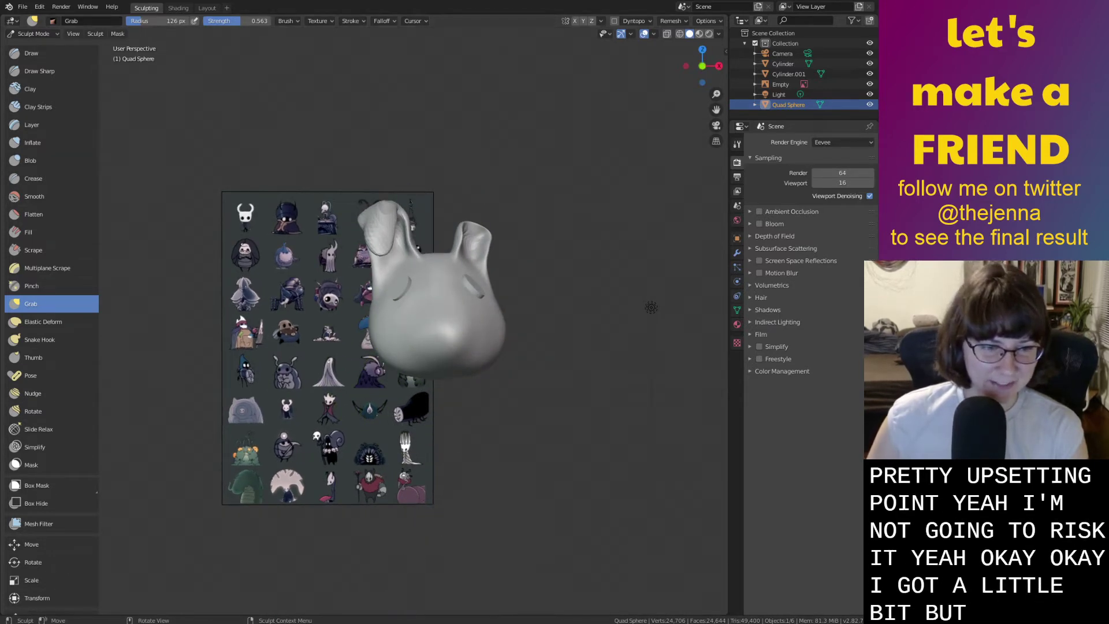
With X symmetry enabled, widen the lower cheeks and reshape the nose tip using the Grab brush.
left_click_drag(399, 347, 389, 347)
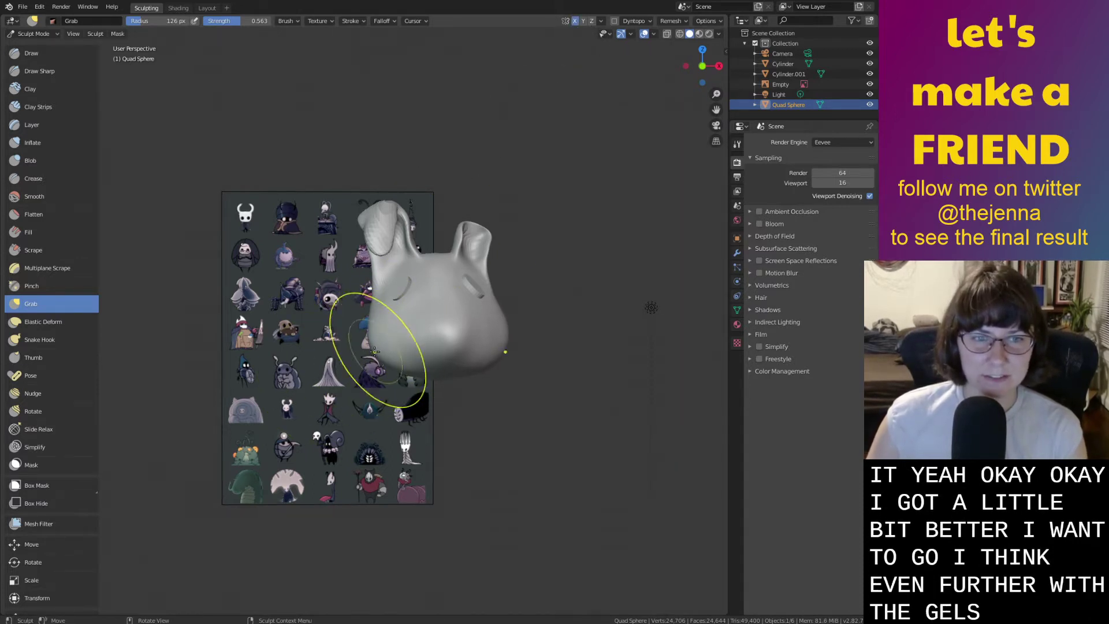
middle_click_drag(393, 336, 504, 357)
left_click_drag(395, 327, 399, 330)
middle_click_drag(399, 330, 369, 322)
middle_click_drag(463, 332, 494, 332)
left_click_drag(435, 330, 433, 345)
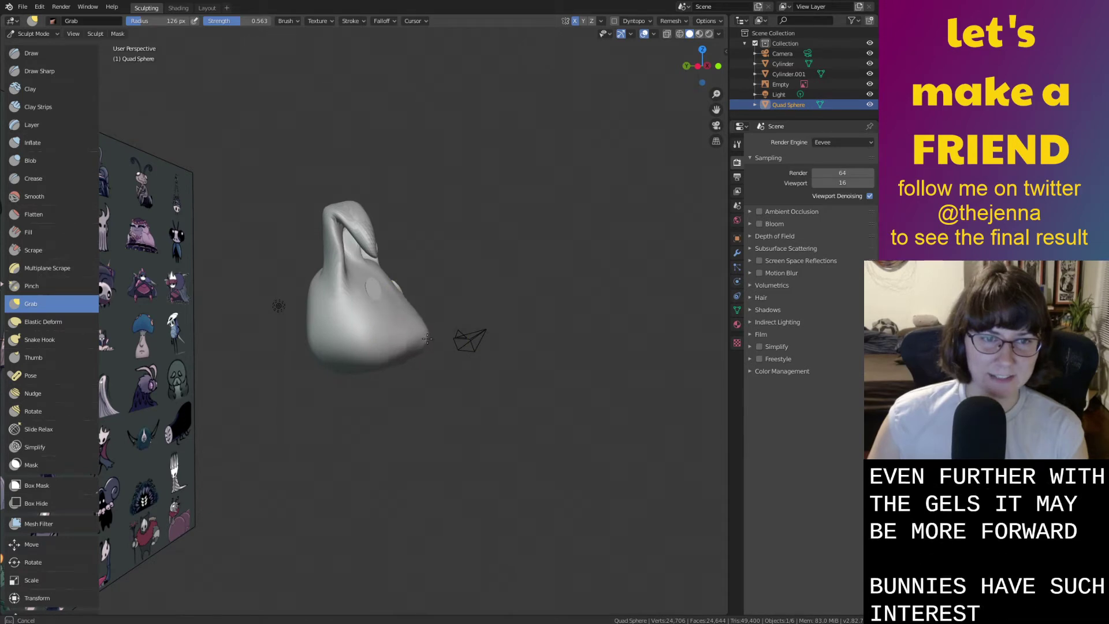
mouse_move(426, 335)
middle_mouse_down()
mouse_move(386, 293)
mouse_move(323, 289)
middle_mouse_up()
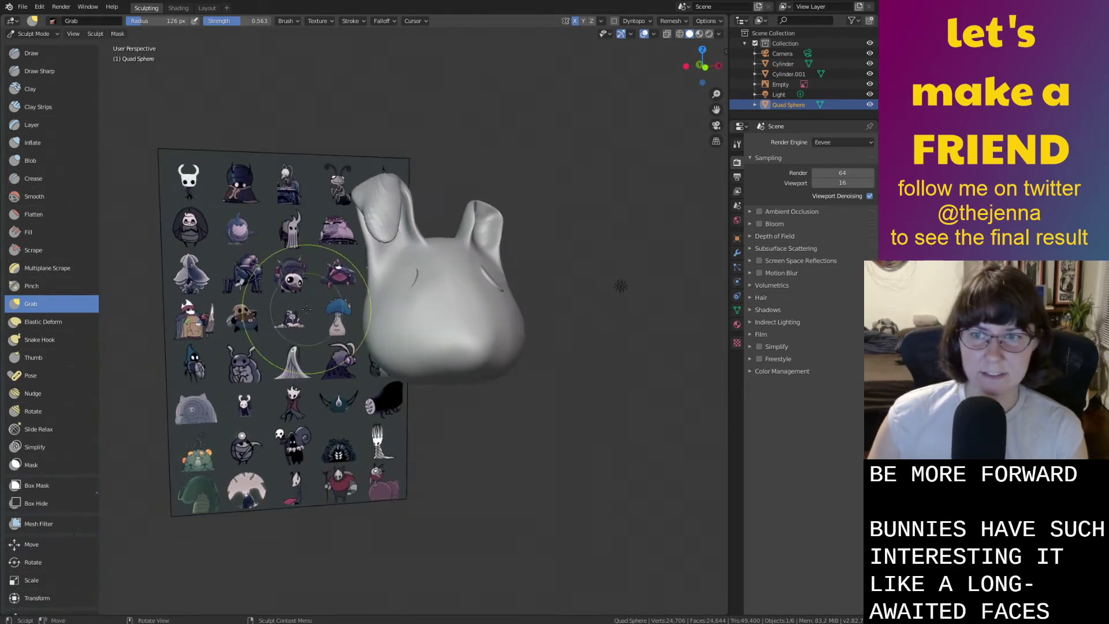
Hide both eye cylinders in the Layout workspace and return to the Sculpting workspace.
left_click(207, 8)
left_click(502, 235)
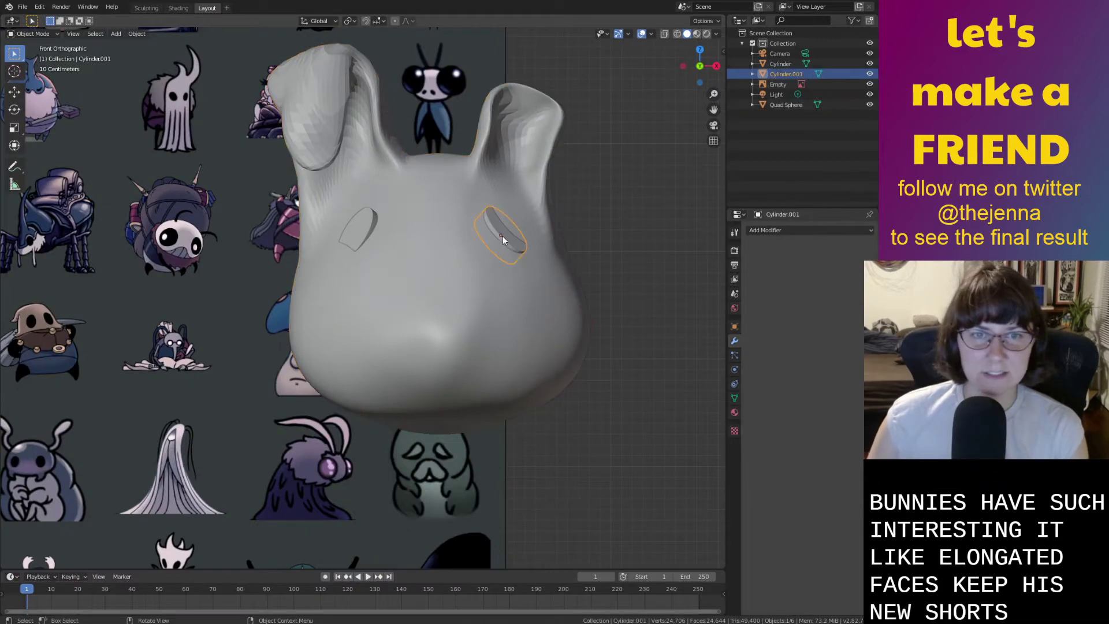
left_click(359, 223, "shift")
key("h")
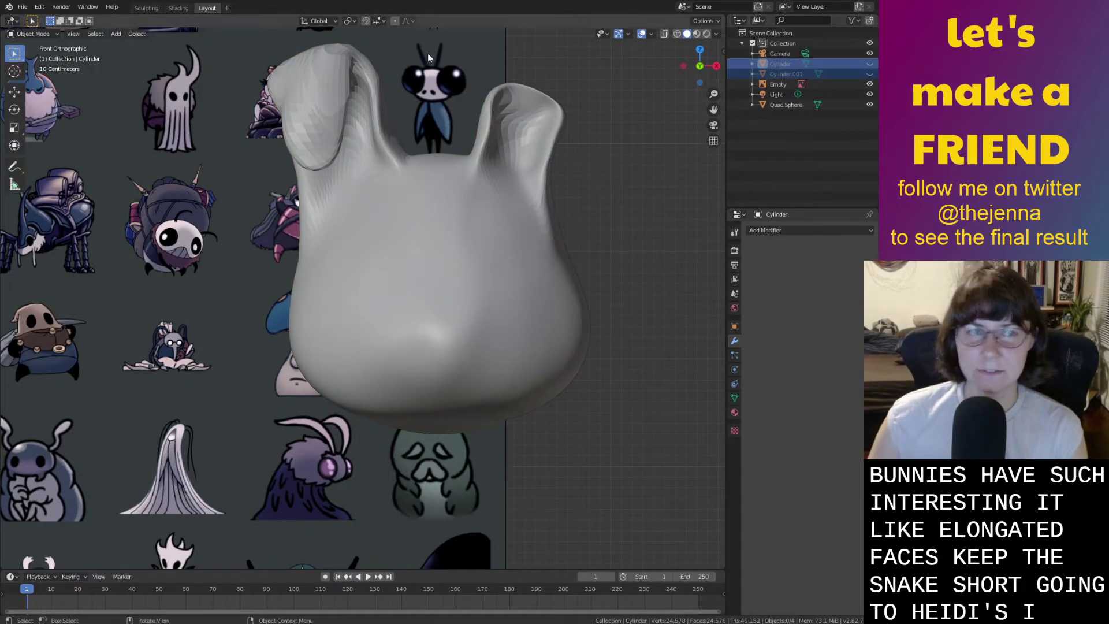
left_click(146, 9)
Select the head mesh and return it to Sculpt Mode in the Sculpting workspace.
middle_click_drag(373, 283, 456, 297)
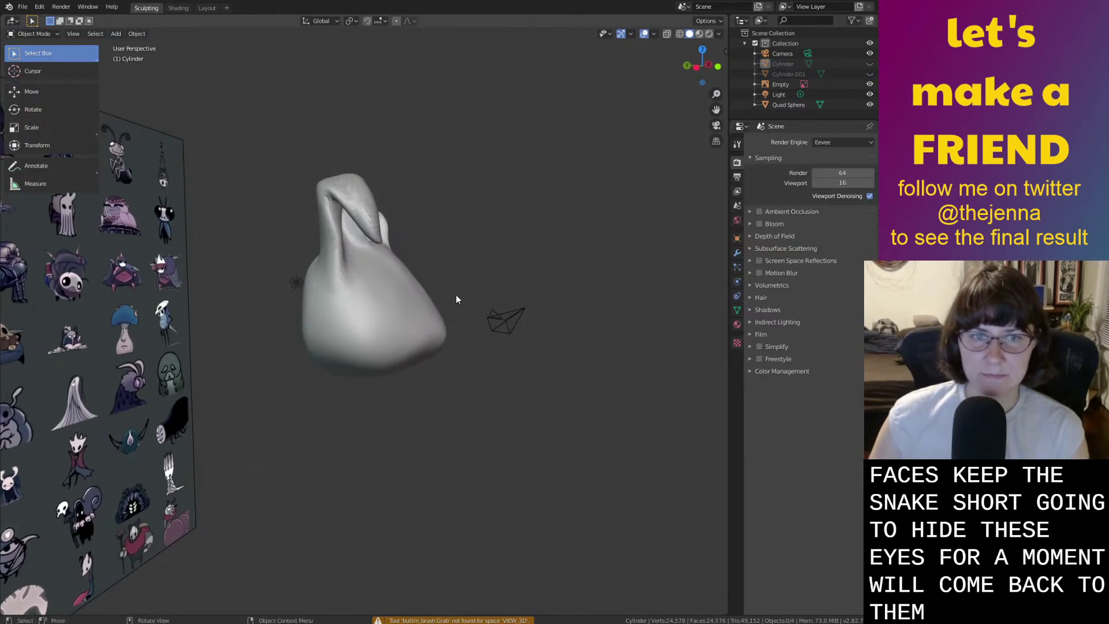
left_click(408, 332)
middle_click_drag(408, 332, 480, 349)
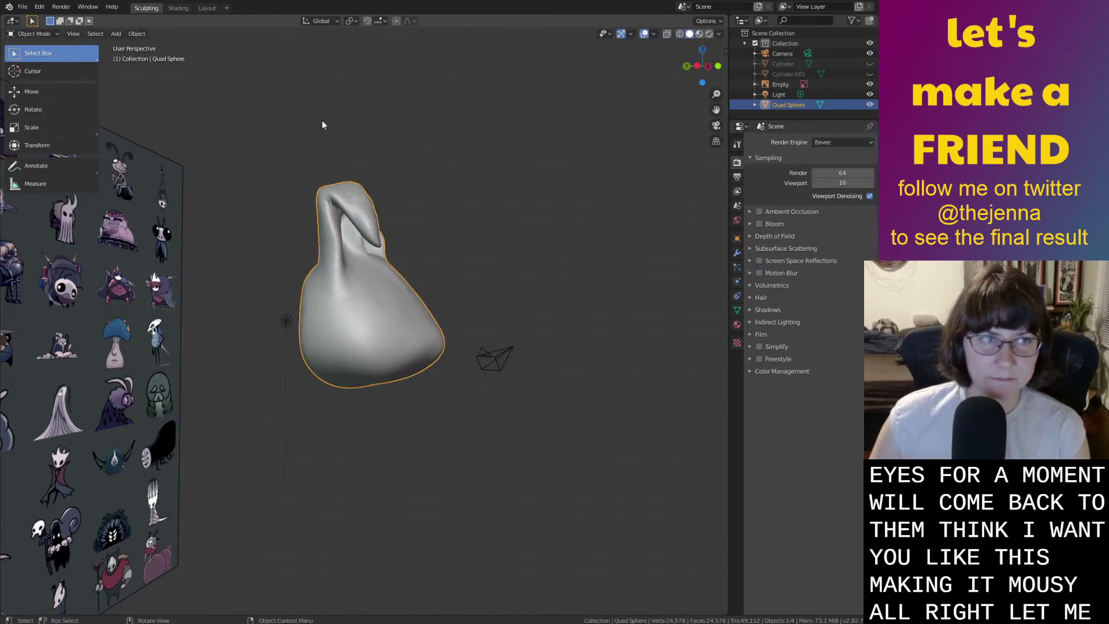
left_click(196, 8)
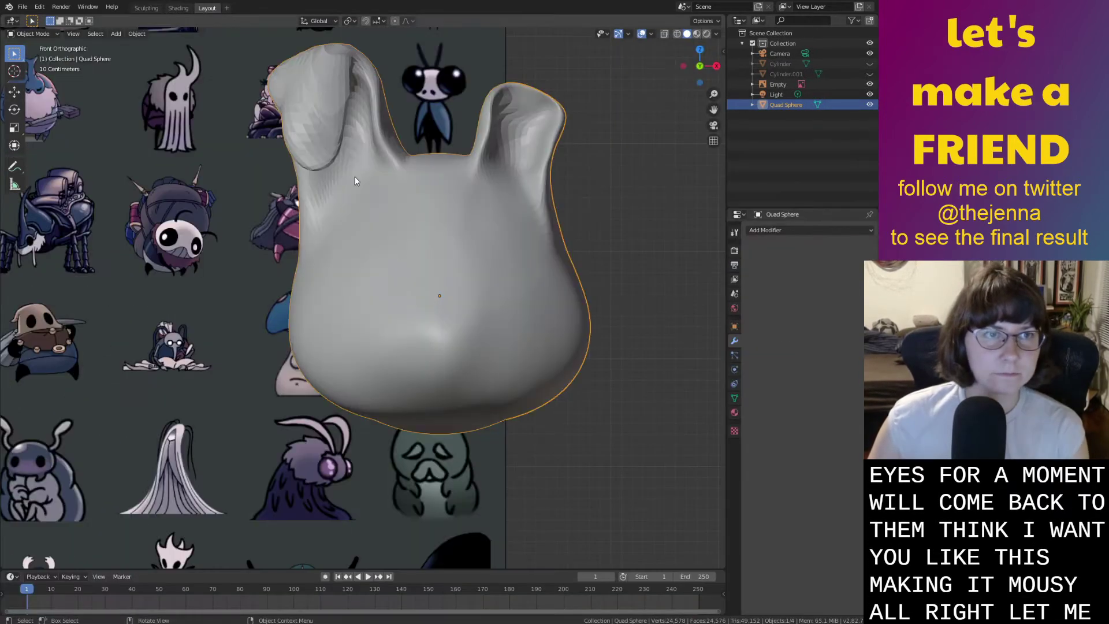
left_click(142, 7)
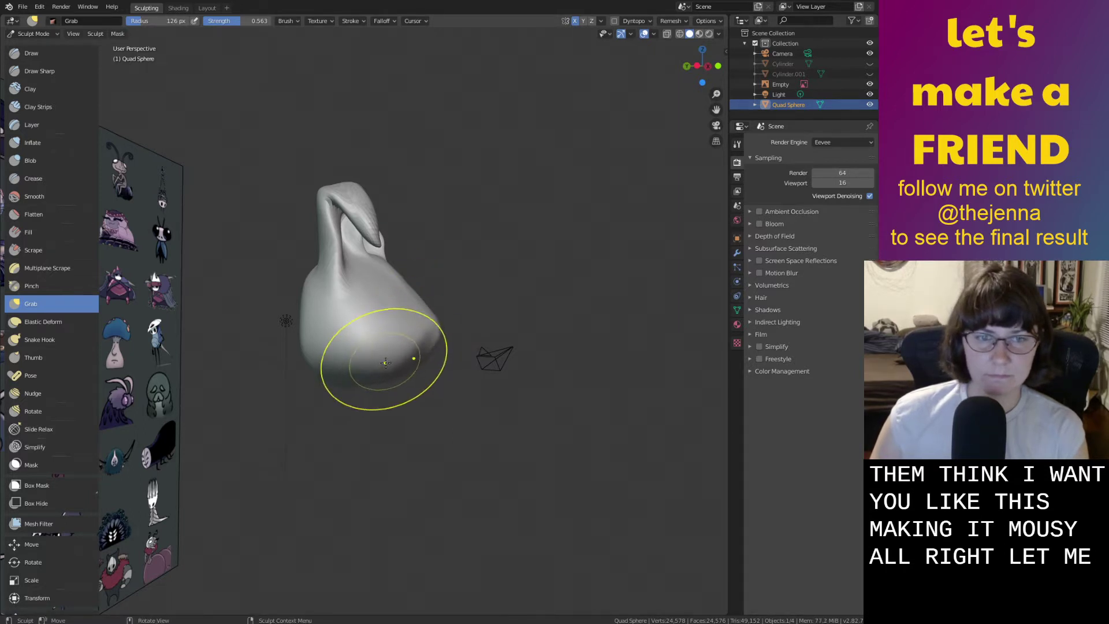
Soften the snout with the Smooth brush and save the file.
key("shift+s")
middle_click_drag(408, 349, 457, 349)
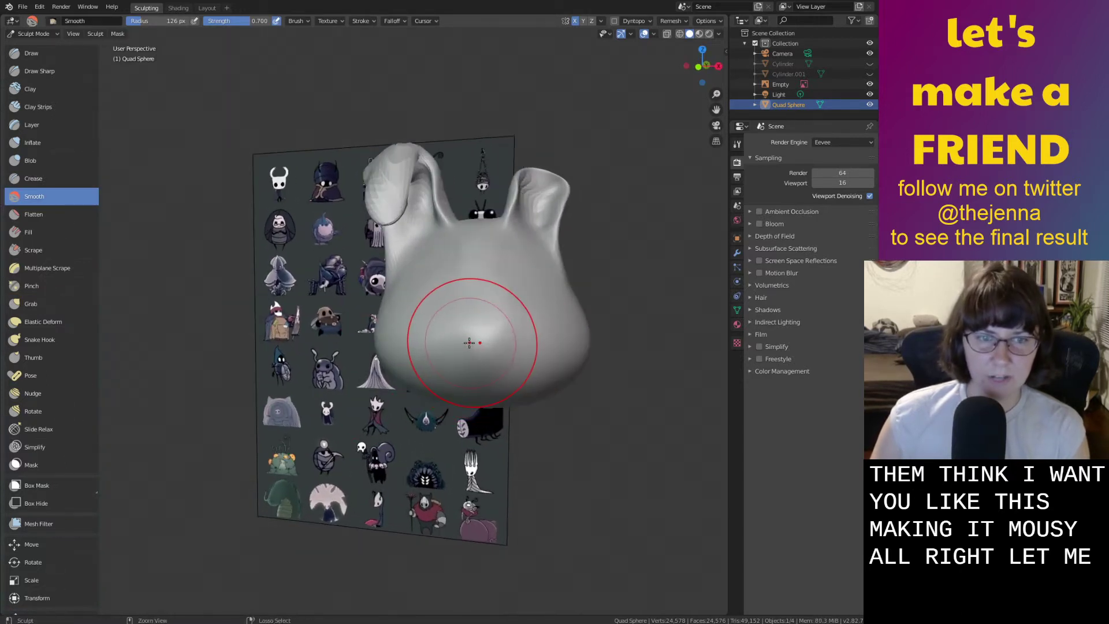
key("ctrl+s")
scroll(474, 352, "up", 3)
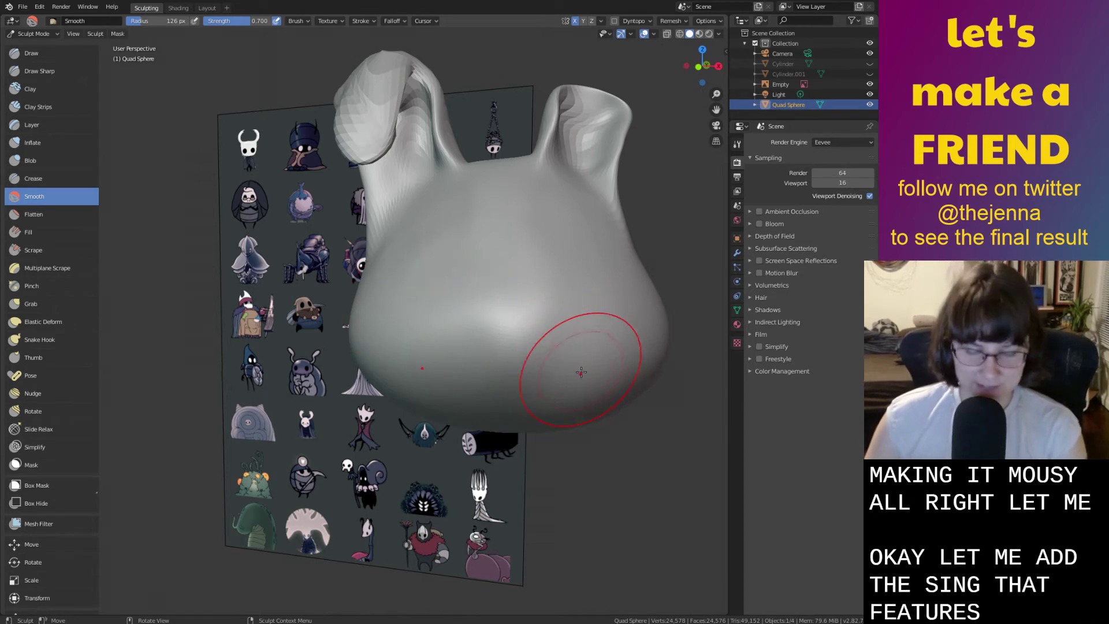
Choose the Crease brush and set its strength to 1.000.
left_click(47, 183)
scroll(537, 347, "up", 2)
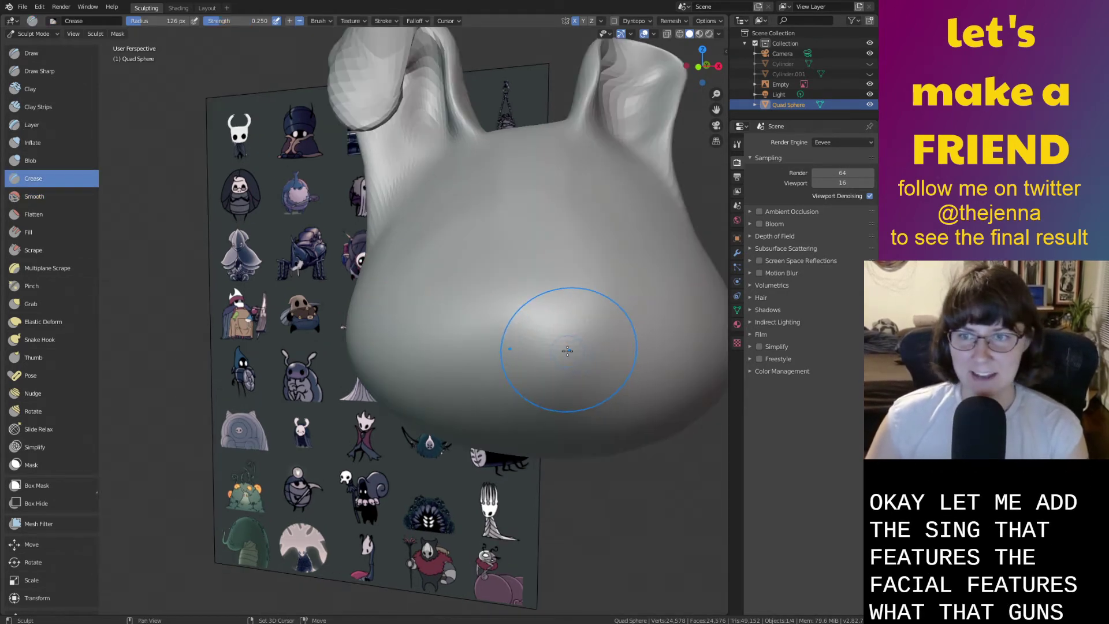
middle_click_drag(568, 351, 525, 351, "shift")
right_click(525, 351)
left_click_drag(463, 367, 536, 368)
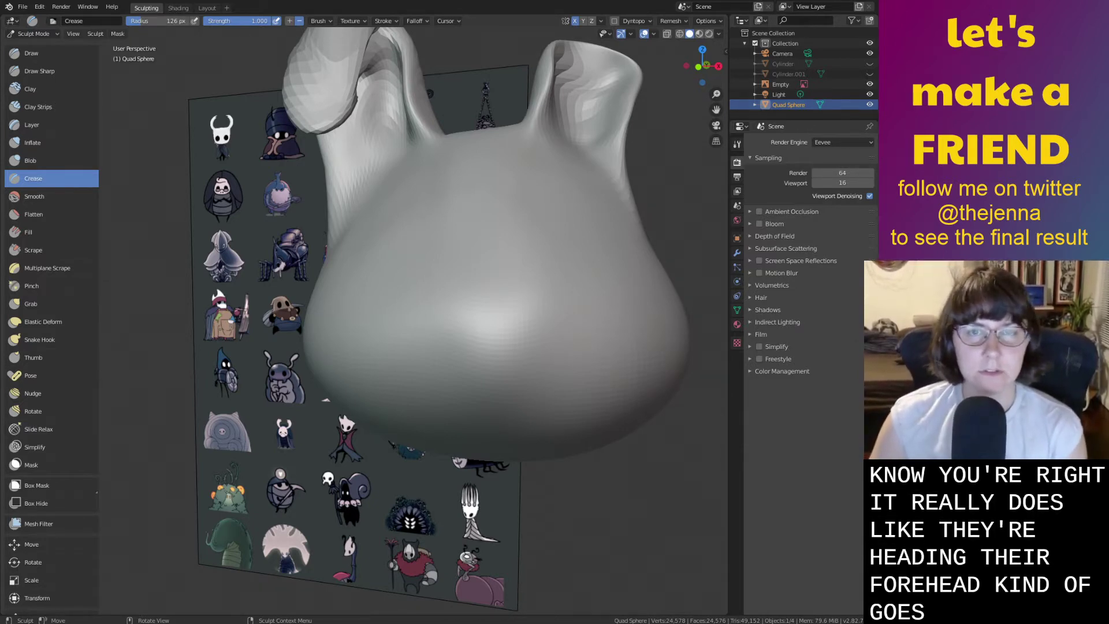
Reshape the forehead slope and snout tip from the side with the Grab brush, and save the file.
scroll(470, 235, "down", 2)
key("g")
middle_click_drag(477, 235, 528, 198)
mouse_move(458, 260)
middle_mouse_down()
mouse_move(469, 249)
mouse_move(458, 268)
middle_mouse_up()
mouse_move(412, 256)
left_mouse_down()
mouse_move(434, 249)
mouse_move(471, 298)
left_mouse_up()
mouse_move(481, 303)
middle_mouse_down()
mouse_move(389, 306)
mouse_move(498, 231)
mouse_move(495, 248)
mouse_move(414, 265)
mouse_move(370, 326)
mouse_move(482, 307)
middle_mouse_up()
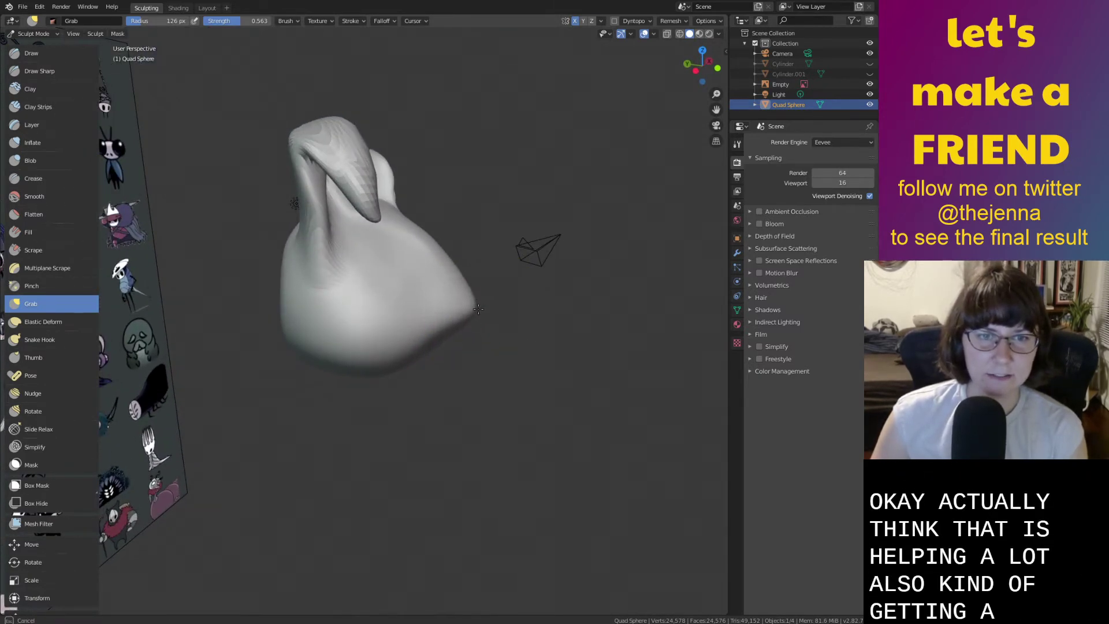
middle_click_drag(445, 255, 421, 239)
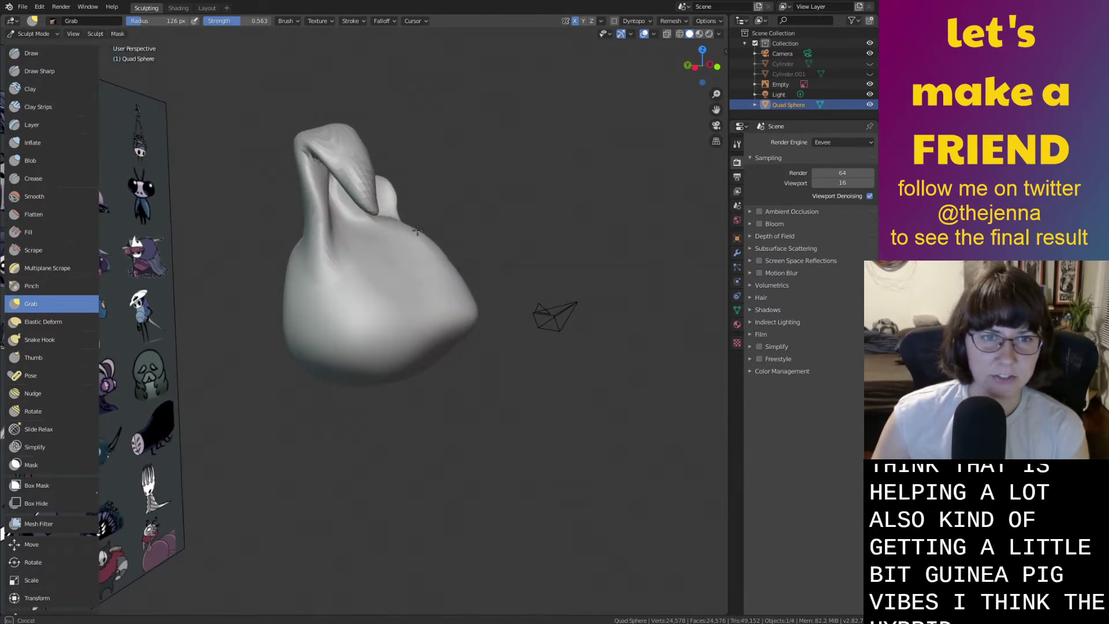
mouse_move(451, 268)
middle_mouse_down()
mouse_move(298, 283)
mouse_move(371, 291)
mouse_move(366, 322)
middle_mouse_up()
middle_click_drag(434, 363, 482, 368)
key("ctrl+s")
Reshape the back of the head in side view with the Grab brush and save the file.
mouse_move(525, 322)
middle_mouse_down()
mouse_move(530, 347)
mouse_move(546, 320)
mouse_move(478, 321)
middle_mouse_up()
middle_click_drag(260, 315, 264, 317)
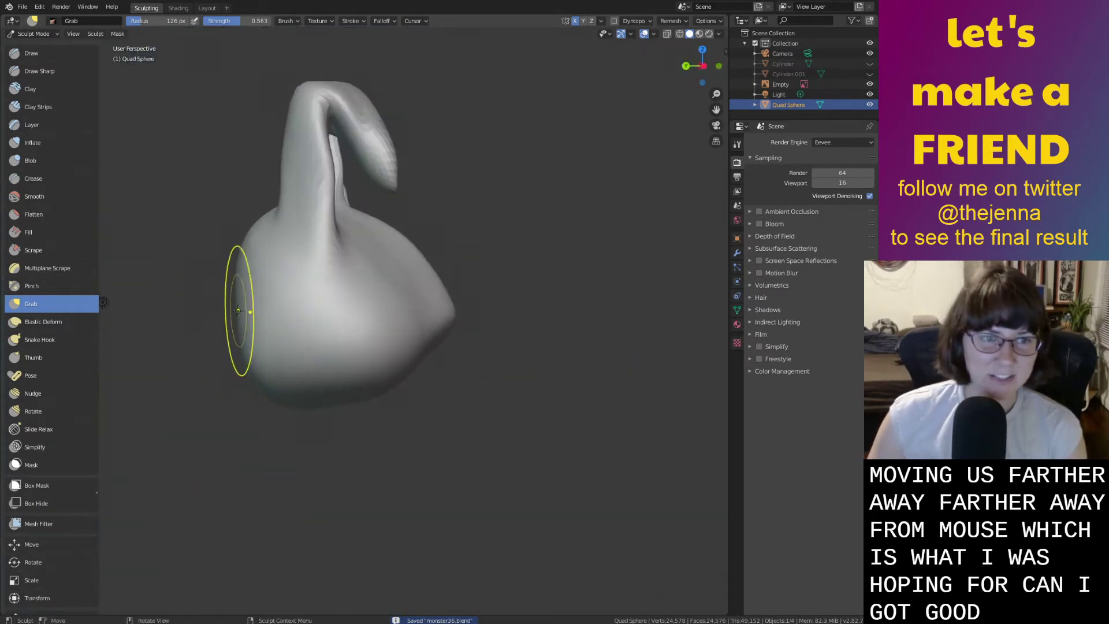
left_click_drag(236, 322, 232, 339)
left_click_drag(242, 351, 235, 363)
middle_click_drag(255, 366, 255, 289)
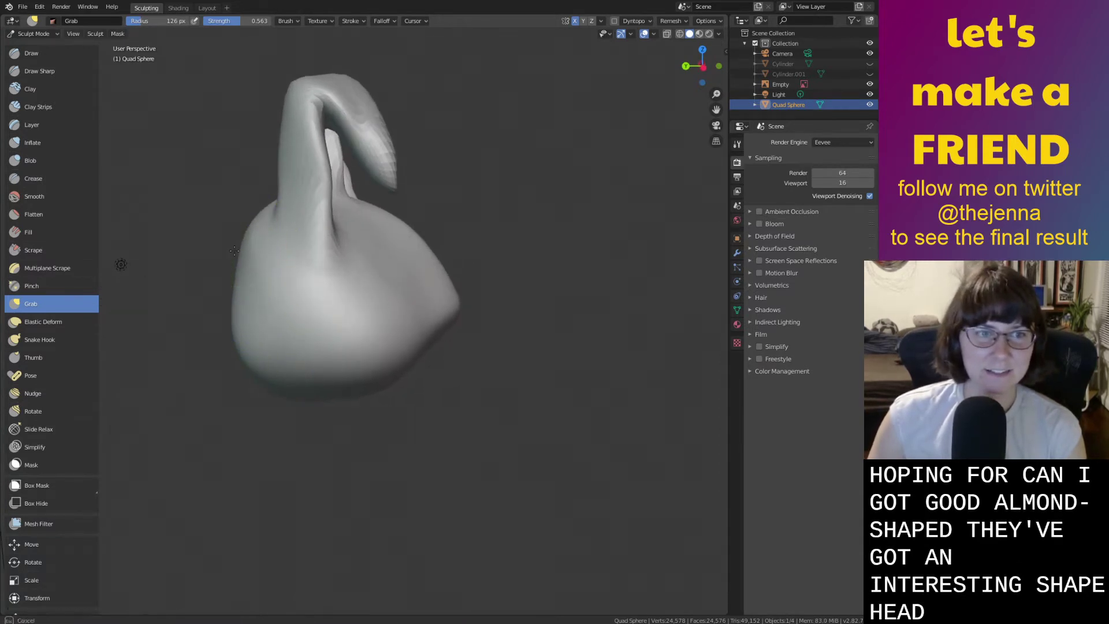
left_click_drag(238, 260, 232, 292)
mouse_move(244, 324)
middle_mouse_down()
mouse_move(270, 338)
mouse_move(260, 349)
middle_mouse_up()
key("ctrl+s")
scroll(421, 345, "up", 2)
middle_click_drag(421, 345, 331, 345)
scroll(470, 441, "up", 3)
scroll(425, 369, "down", 4)
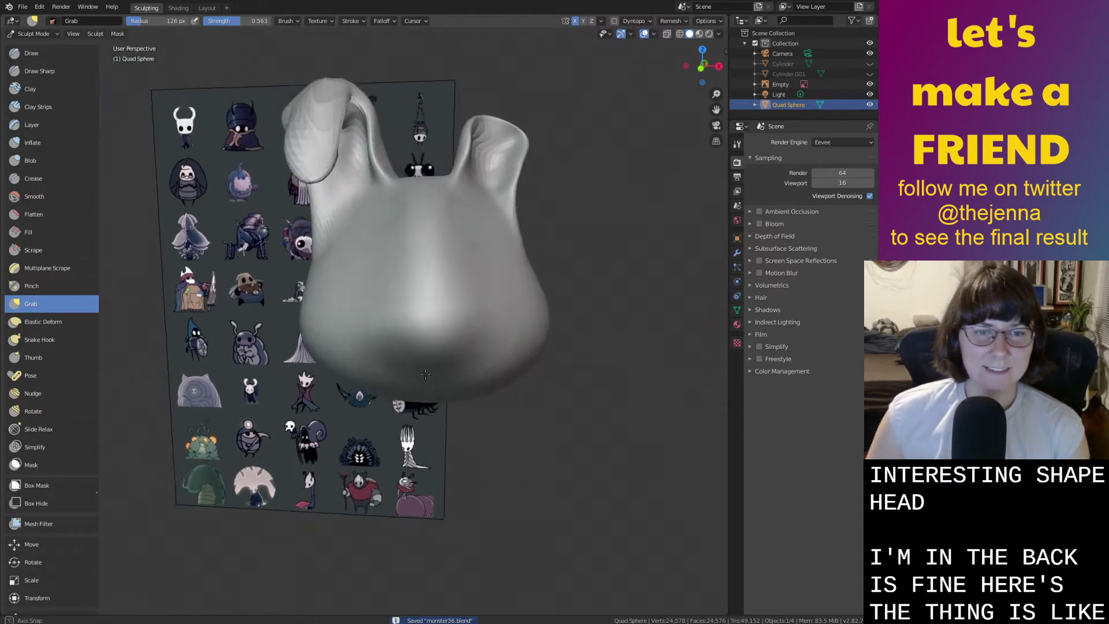
middle_click_drag(427, 371, 401, 354)
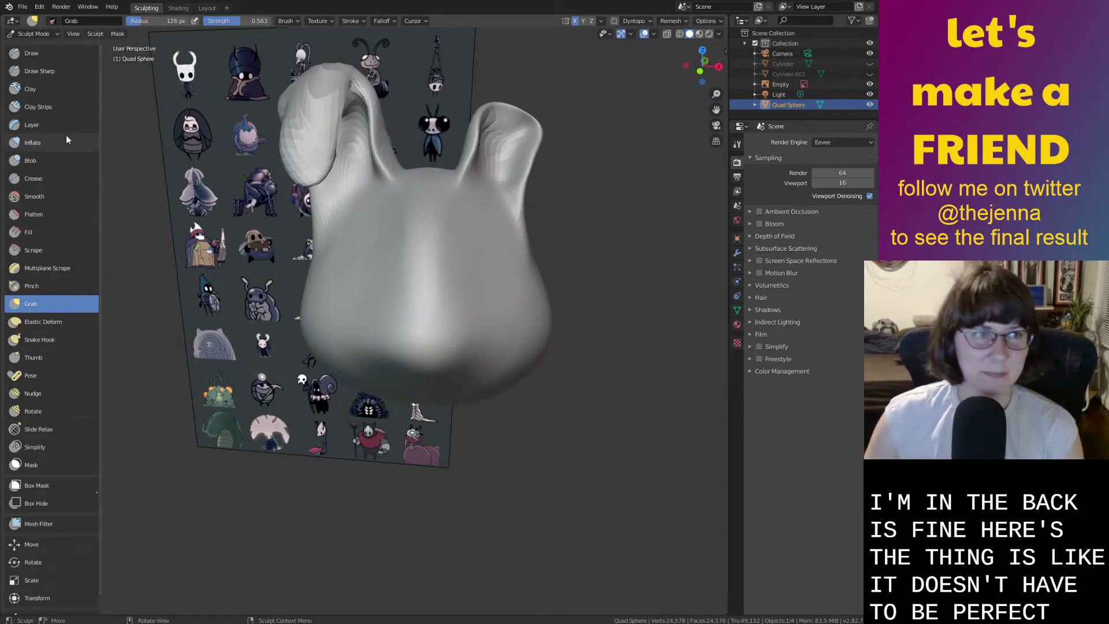
left_click(78, 179)
right_click(404, 352)
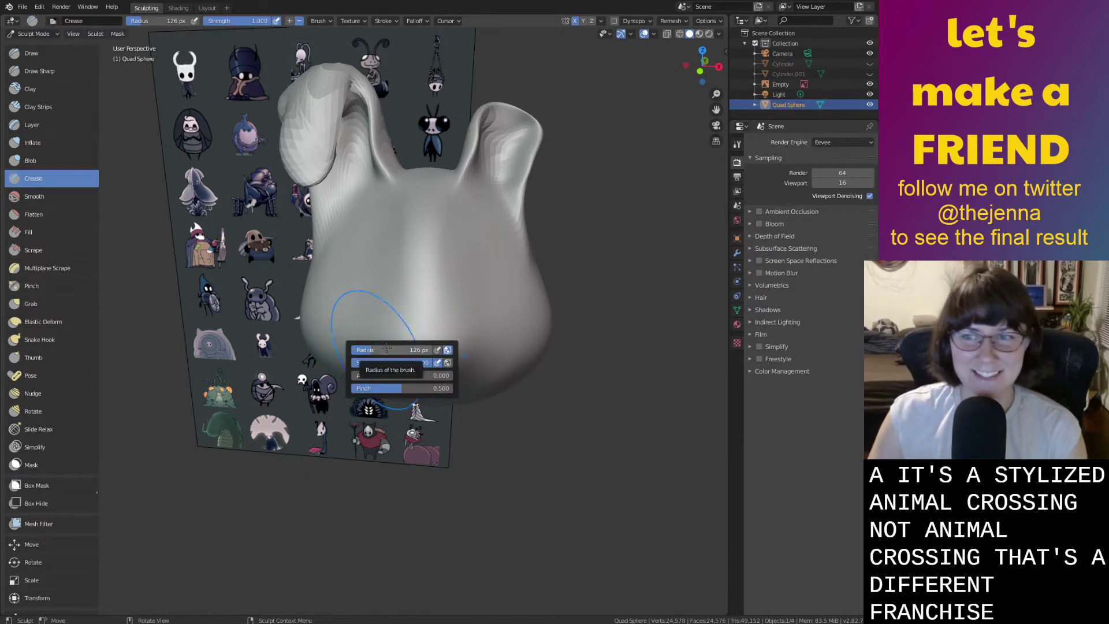
Choose the Inflate brush and set its strength to 1.000 and its radius to 7 px.
left_click(52, 143)
scroll(450, 350, "up", 2)
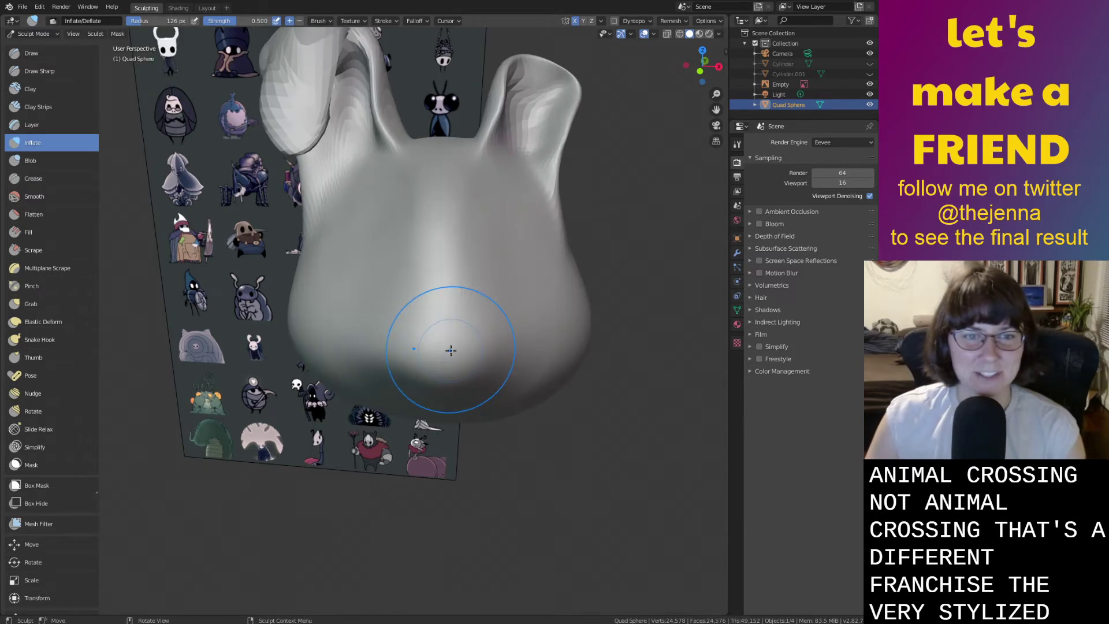
right_click(450, 350)
left_click_drag(404, 364, 481, 363)
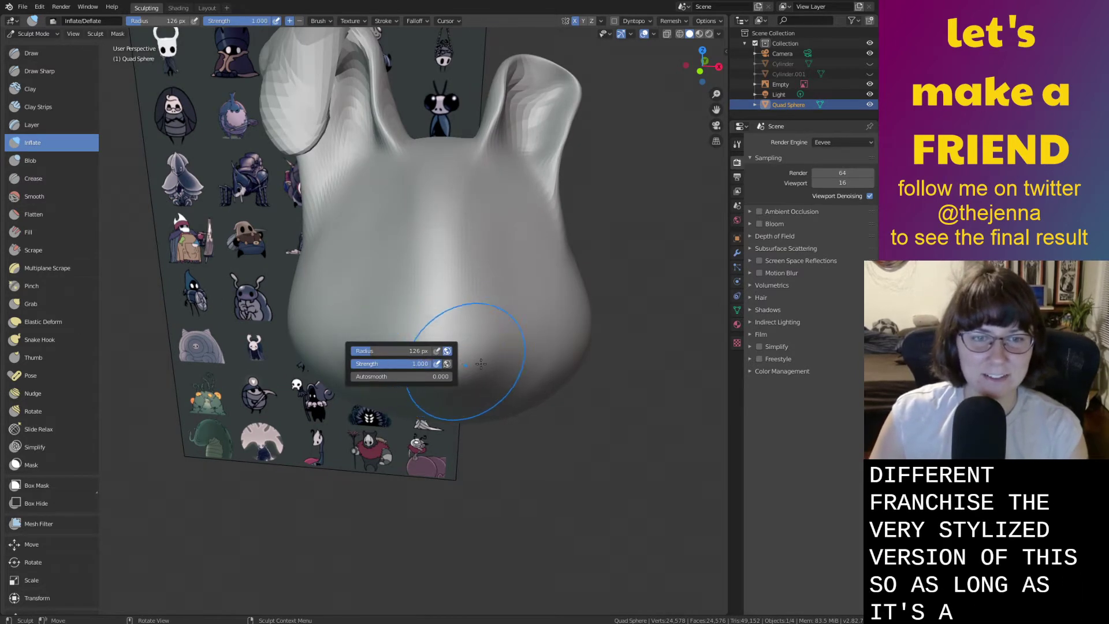
left_click_drag(402, 351, 352, 350)
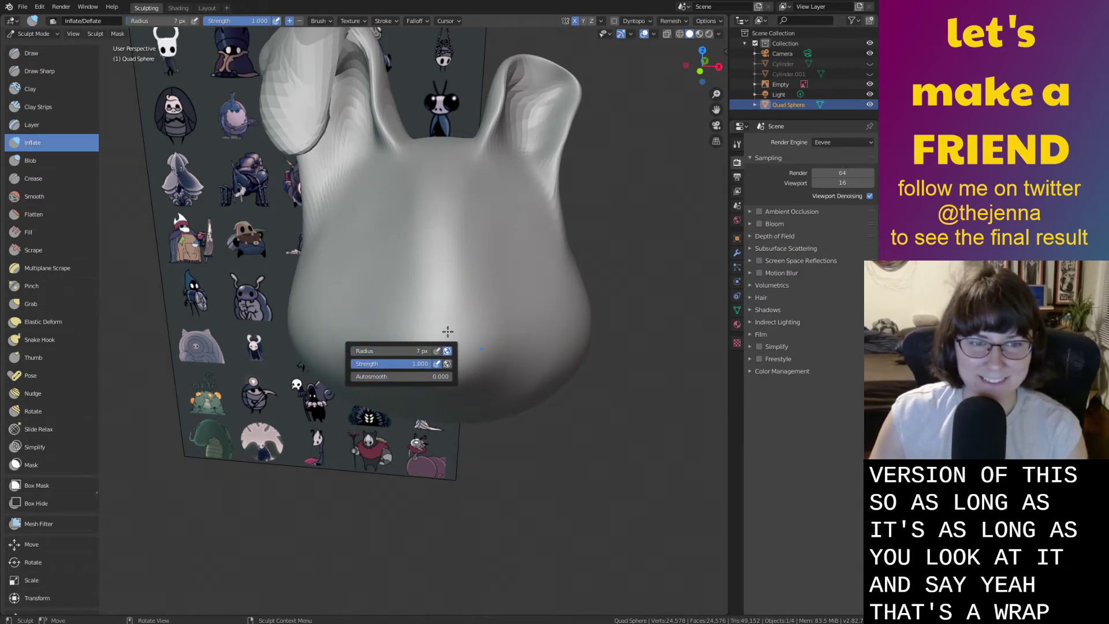
In front view, draw a V-shaped nose line on the snout tip with a short vertical line beneath it.
scroll(453, 334, "up", 4)
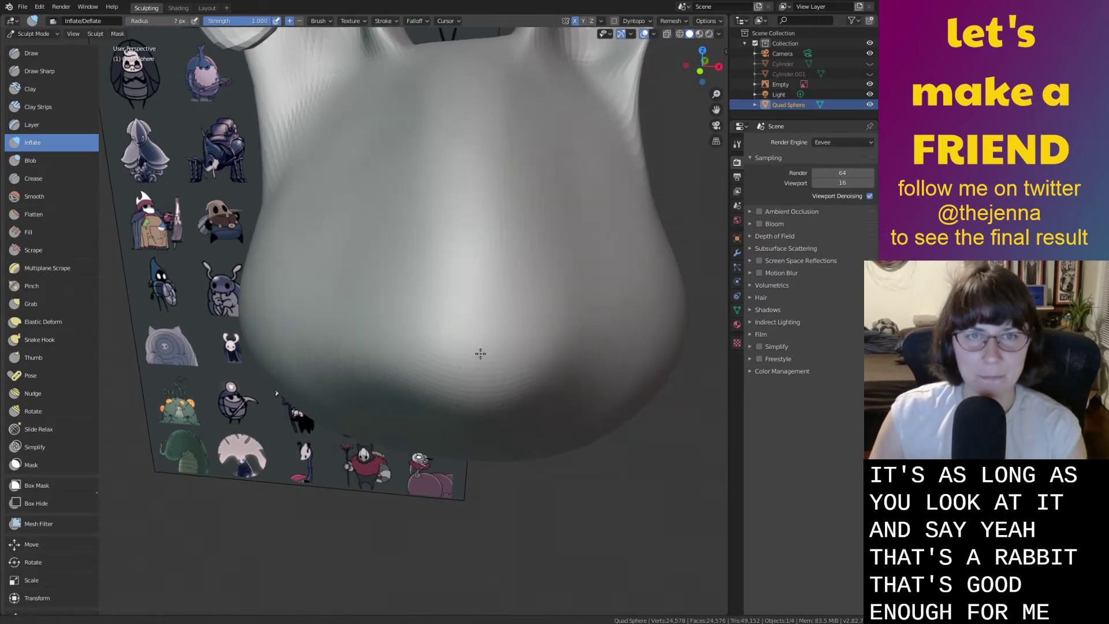
left_click(700, 72)
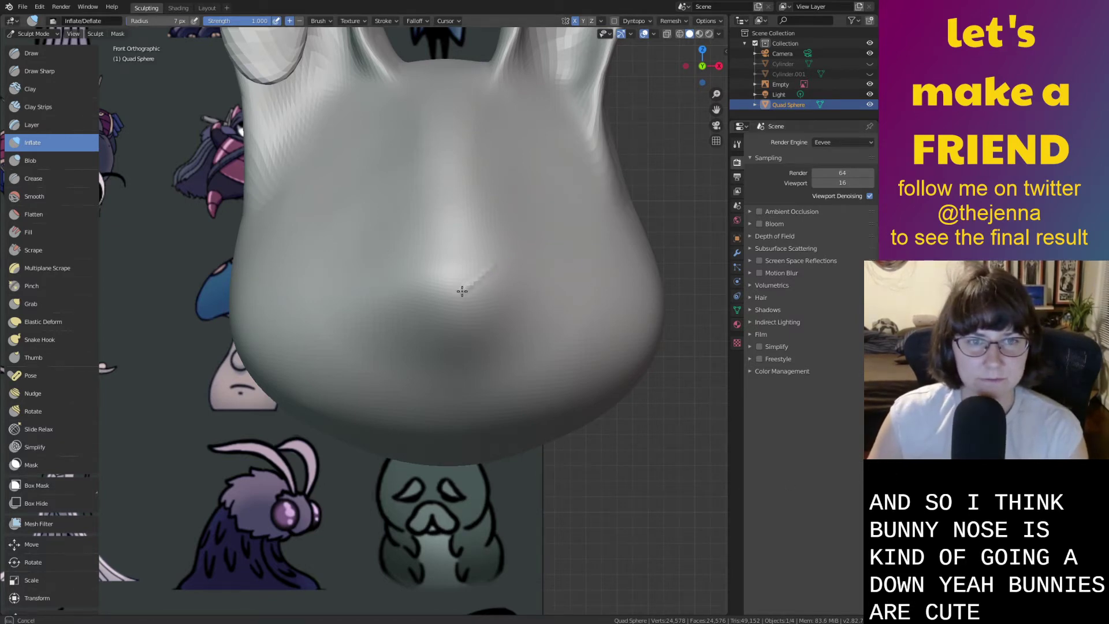
key("ctrl+z")
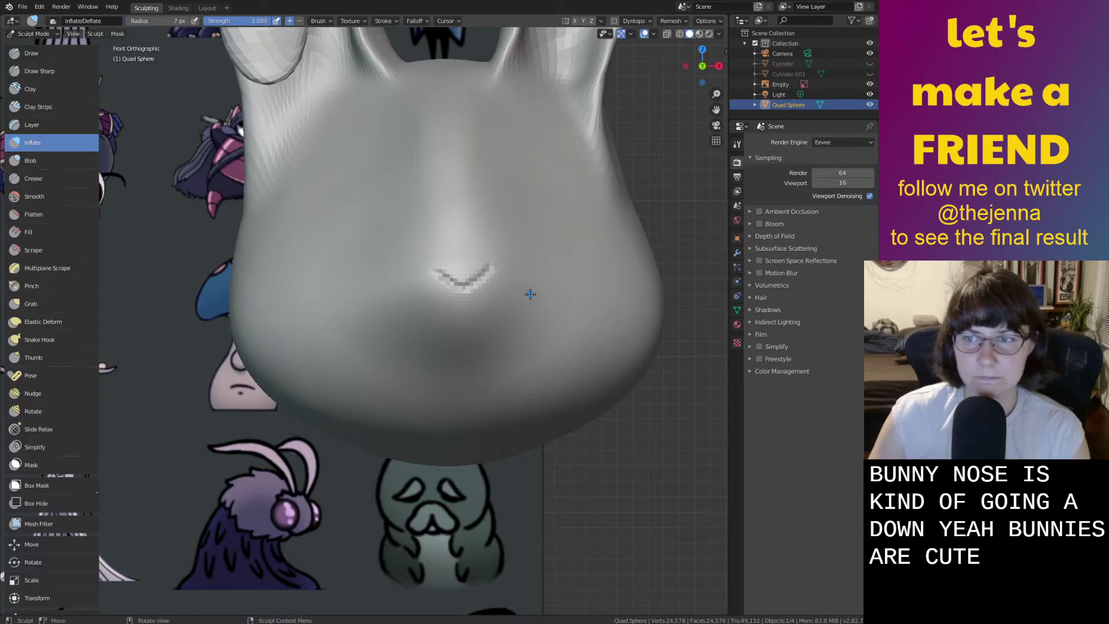
middle_click_drag(536, 307, 523, 302, "shift")
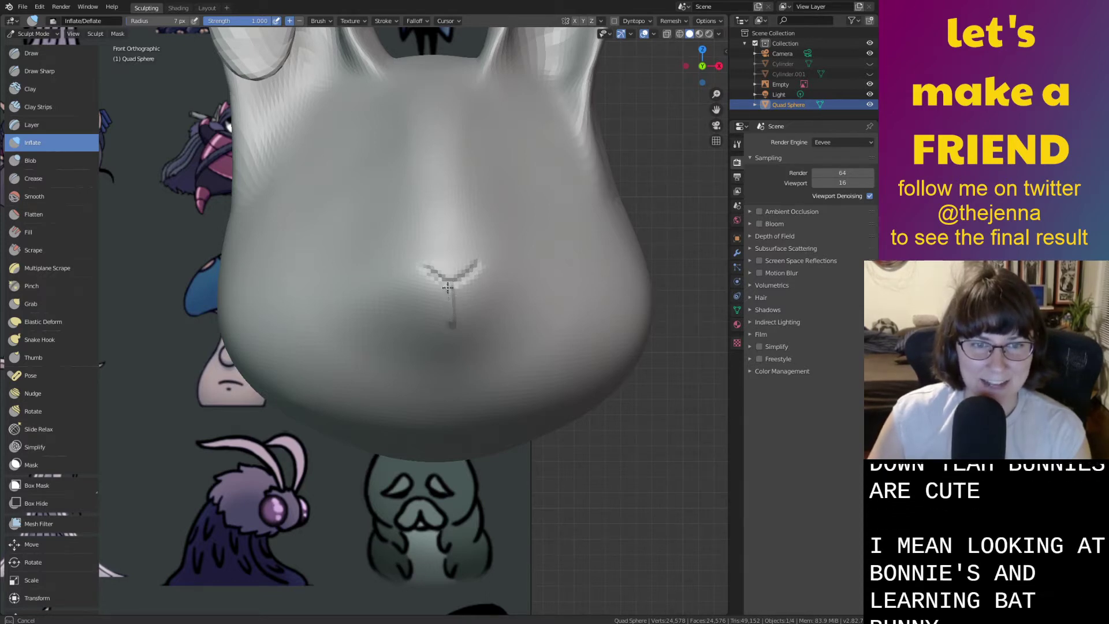
mouse_move(450, 322)
left_mouse_down()
mouse_move(453, 293)
mouse_move(452, 327)
left_mouse_up()
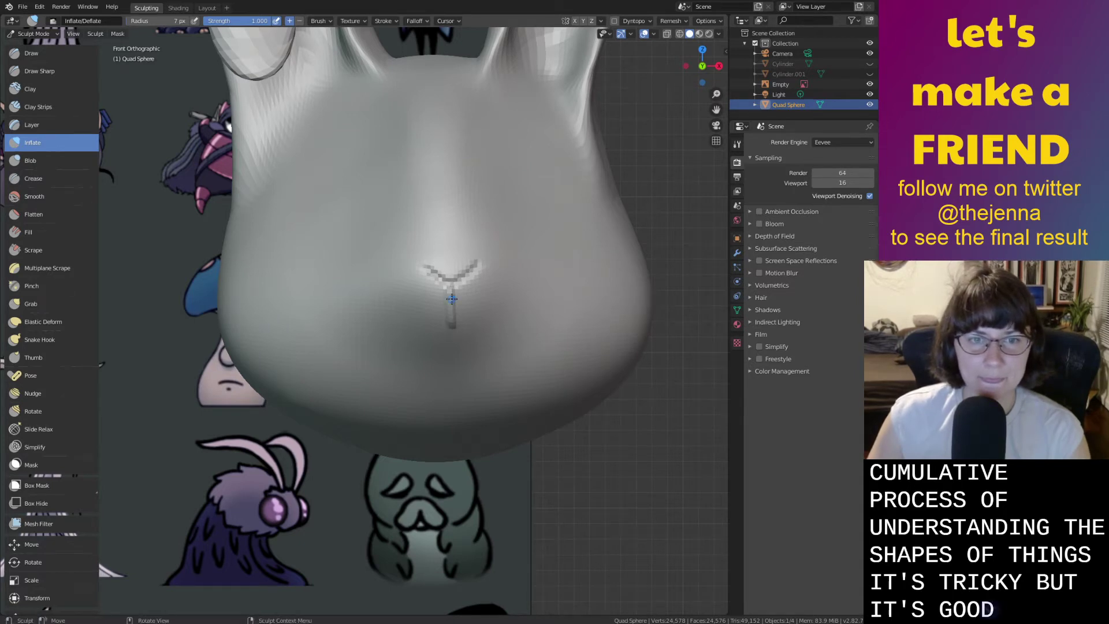
Set the Inflate brush radius to 35 px, then deepen and lengthen both arms of the V-shaped nose line.
scroll(456, 311, "up", 2)
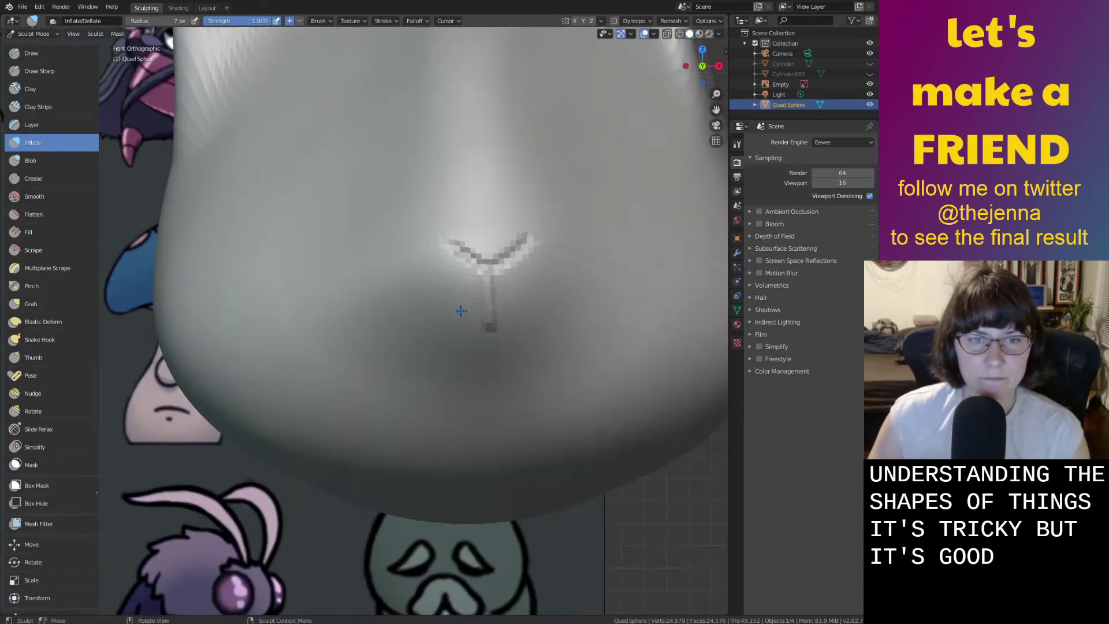
right_click(454, 331)
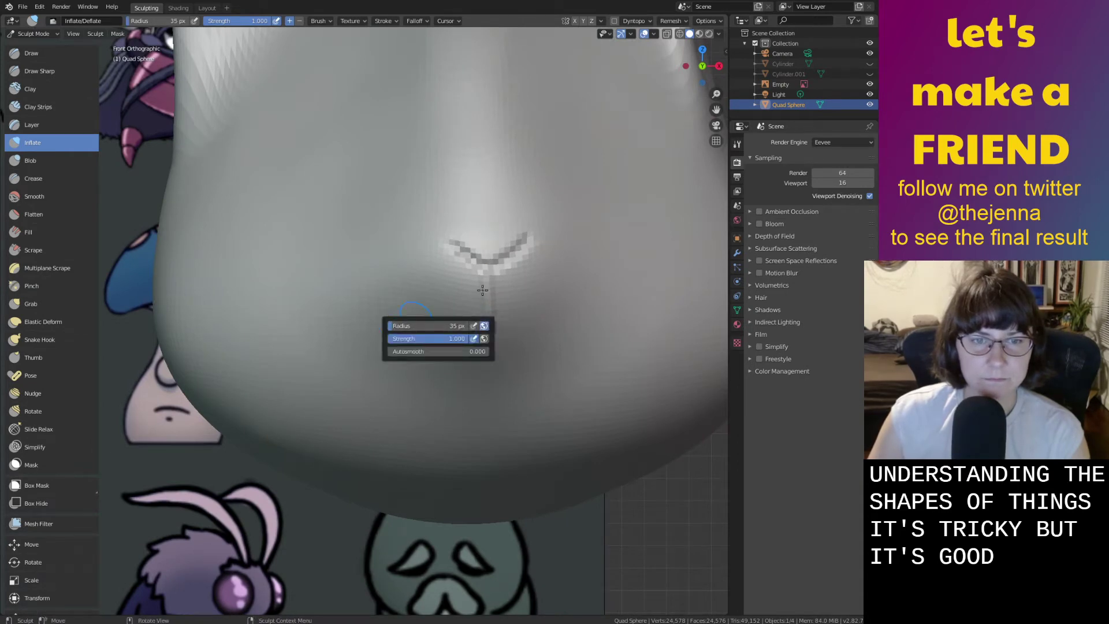
scroll(503, 286, "up", 5)
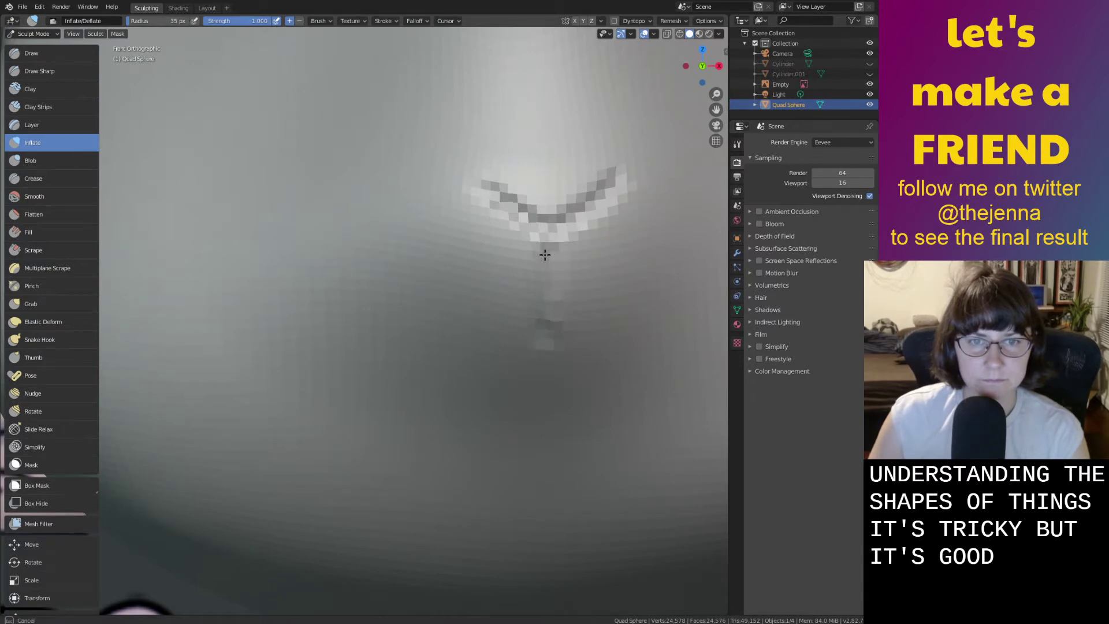
left_click_drag(552, 234, 615, 181)
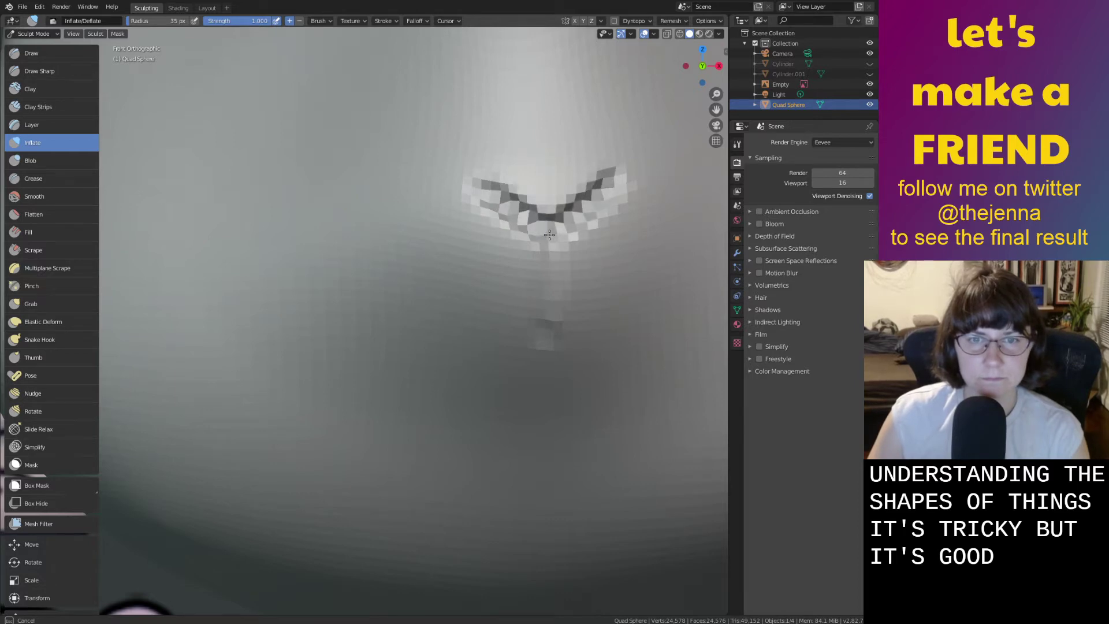
left_click_drag(629, 169, 646, 151)
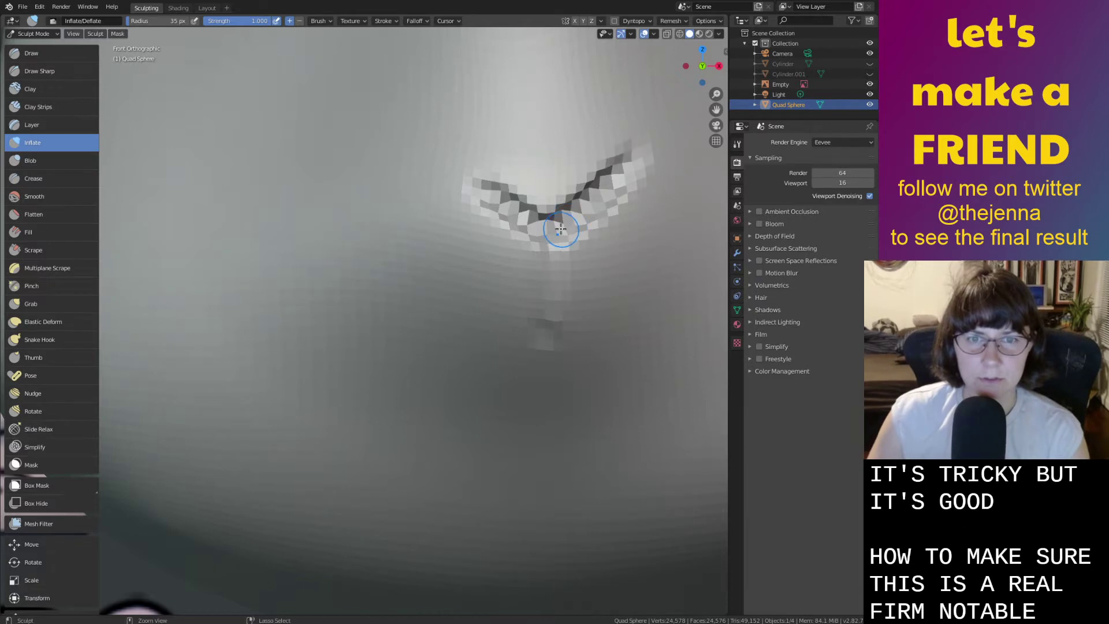
left_click_drag(538, 218, 455, 150)
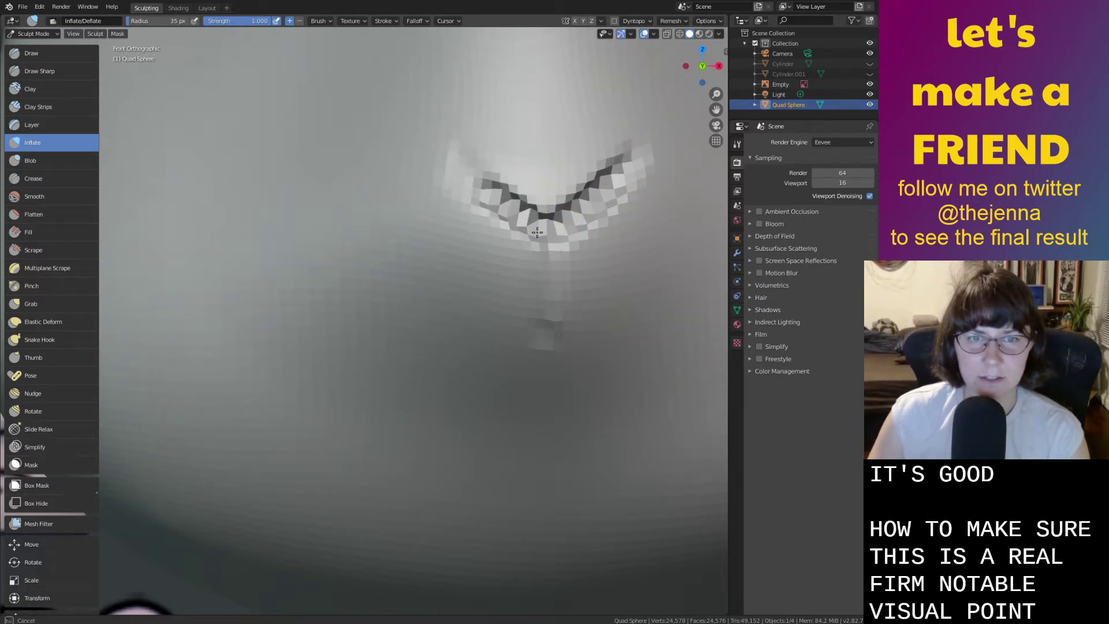
key("ctrl+z")
left_click_drag(538, 229, 480, 185)
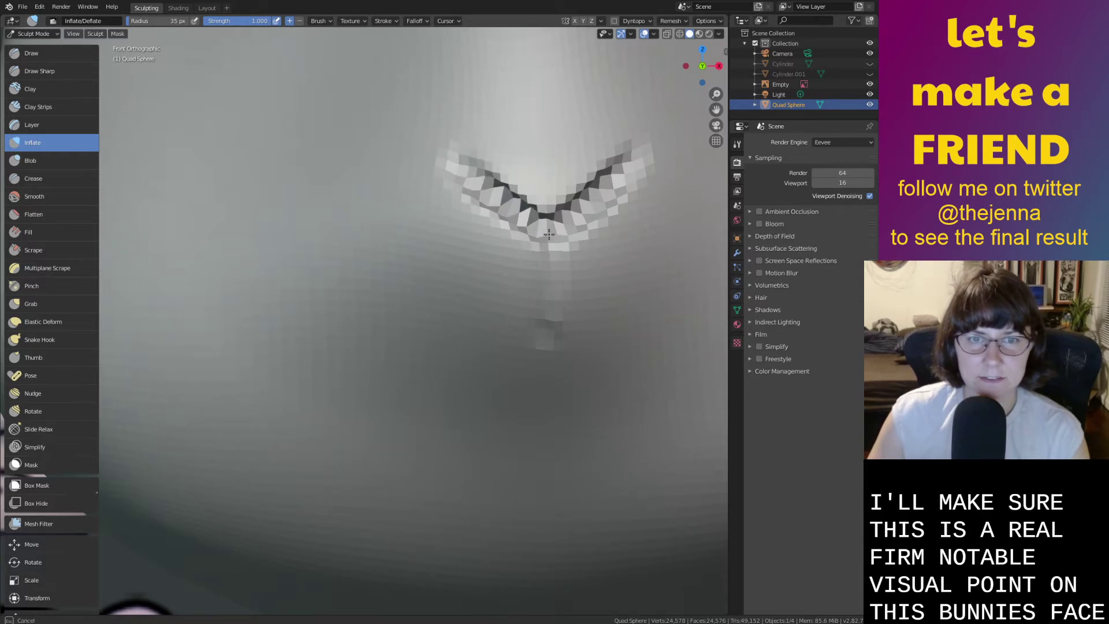
Lengthen the vertical line under the nose and carve a wide inverted-V mouth line from its lower end.
left_click_drag(550, 244, 545, 250)
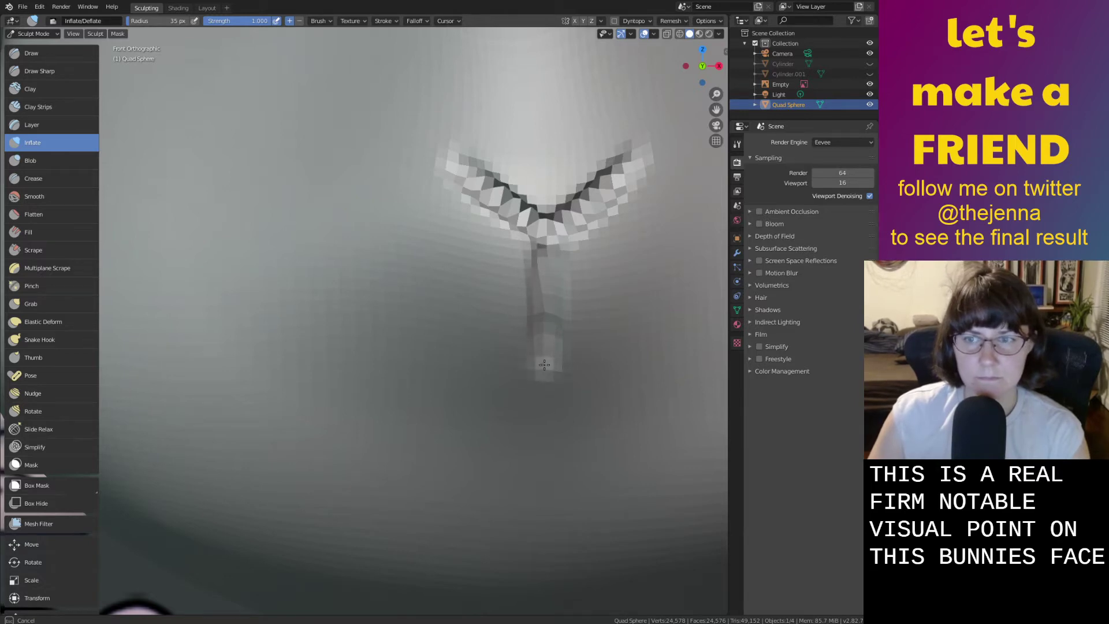
scroll(543, 363, "down", 4)
scroll(520, 361, "up", 1)
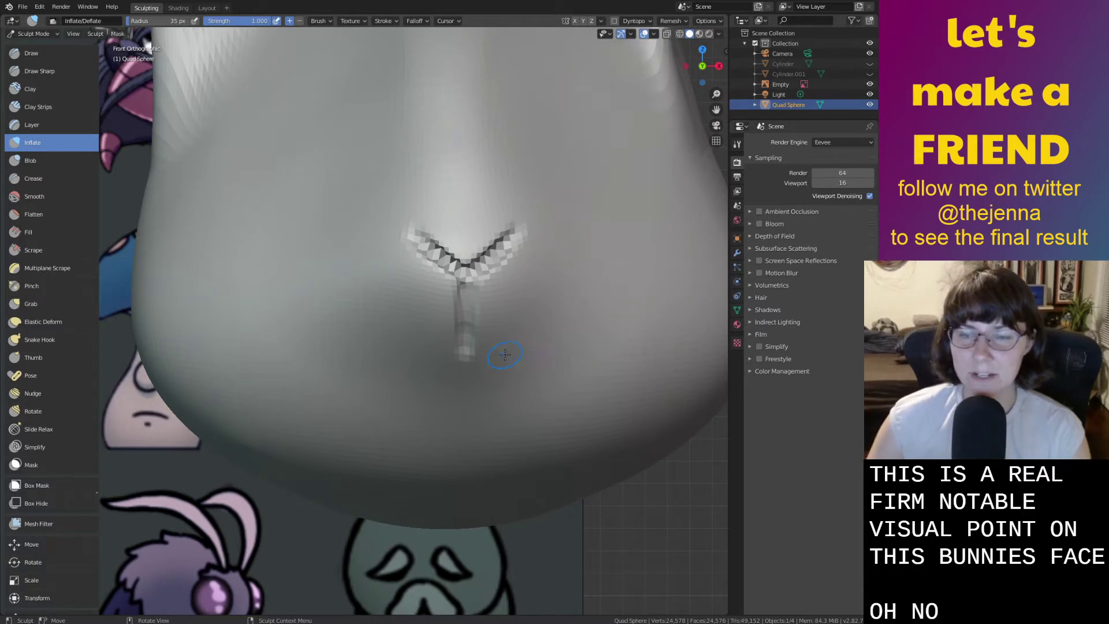
mouse_move(466, 355)
left_mouse_down()
mouse_move(389, 376)
mouse_move(476, 339)
mouse_move(605, 366)
mouse_move(472, 345)
mouse_move(595, 370)
mouse_move(487, 346)
mouse_move(330, 380)
mouse_move(471, 346)
mouse_move(583, 373)
mouse_move(471, 349)
mouse_move(565, 368)
left_mouse_up()
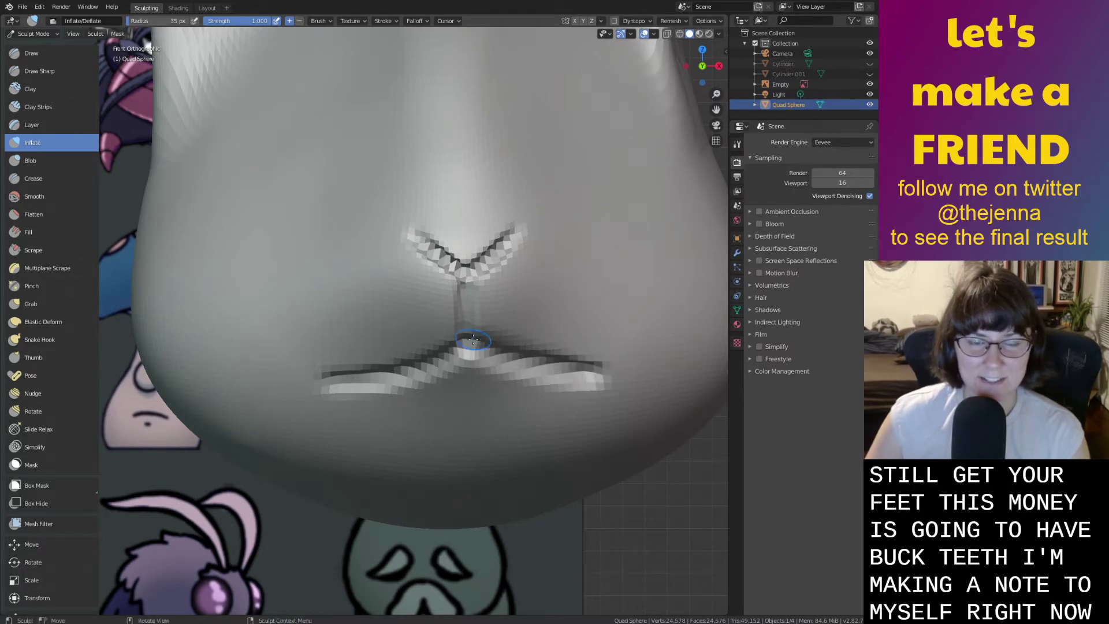
left_click_drag(496, 357, 533, 360)
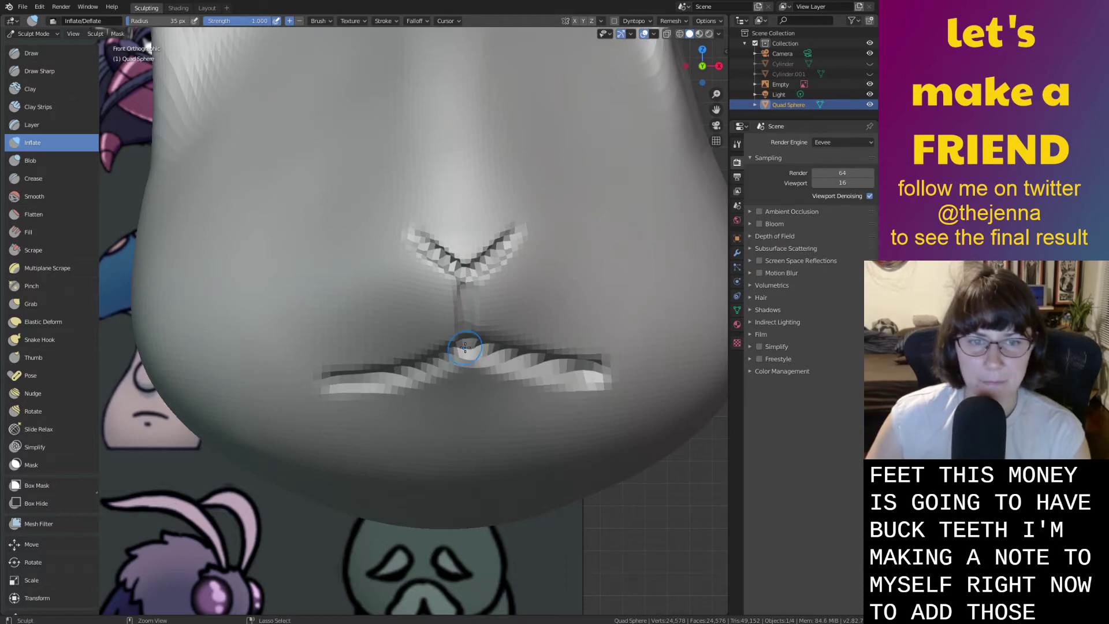
left_click_drag(408, 370, 430, 356)
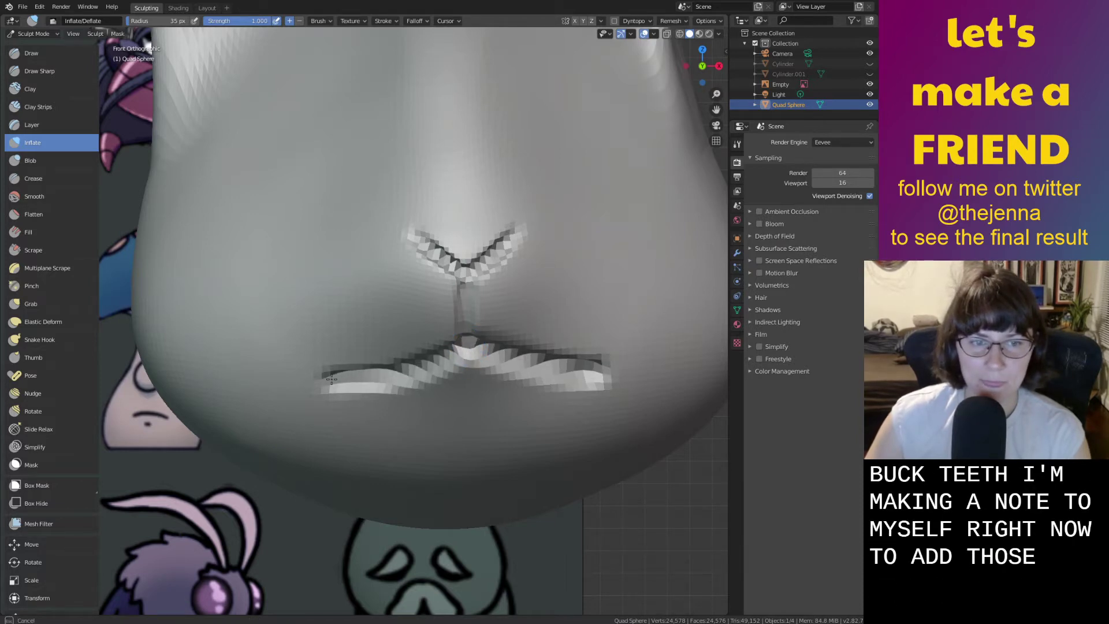
Choose the Grab brush and, viewing the snout from below, try to pull the surface at the middle of the mouth.
scroll(332, 378, "down", 6)
middle_click_drag(331, 378, 374, 384)
scroll(375, 385, "up", 5)
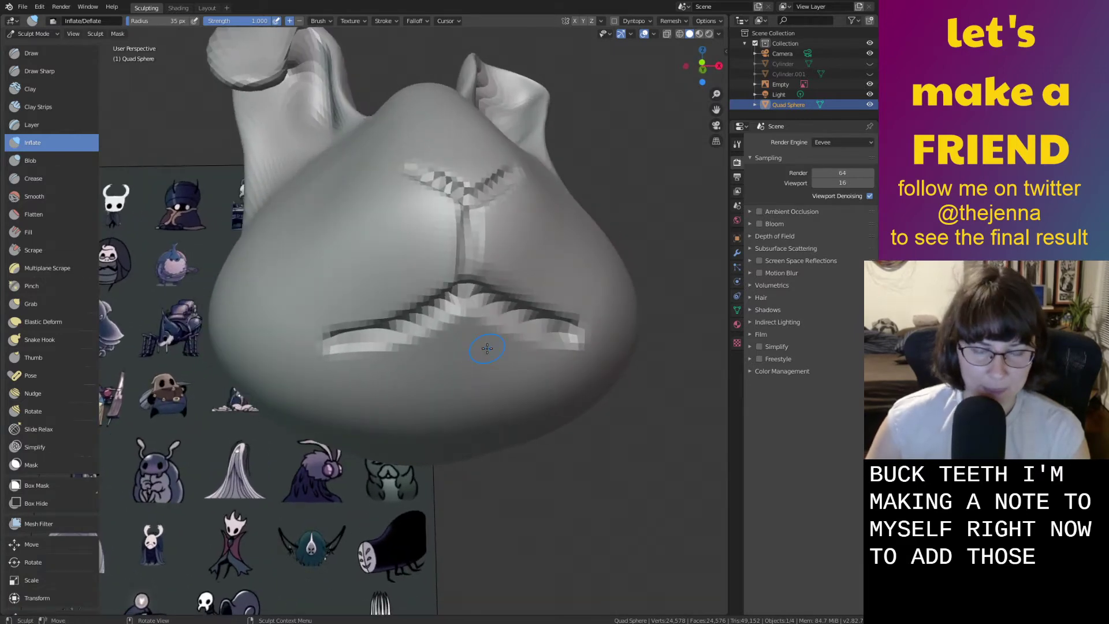
scroll(487, 349, "up", 2)
key("g")
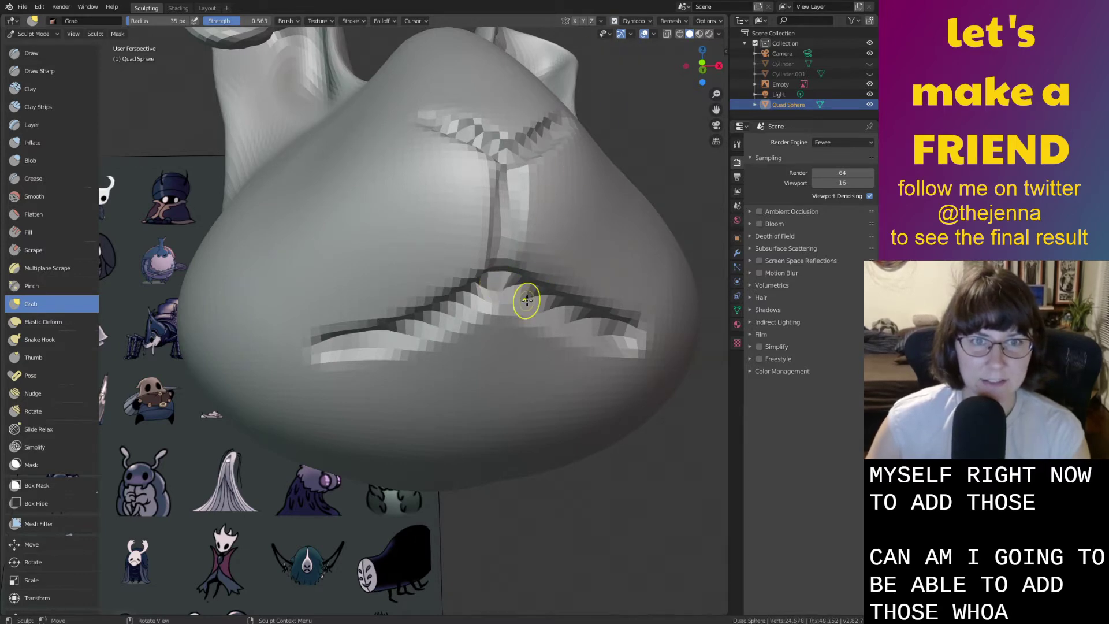
left_click_drag(530, 296, 497, 298)
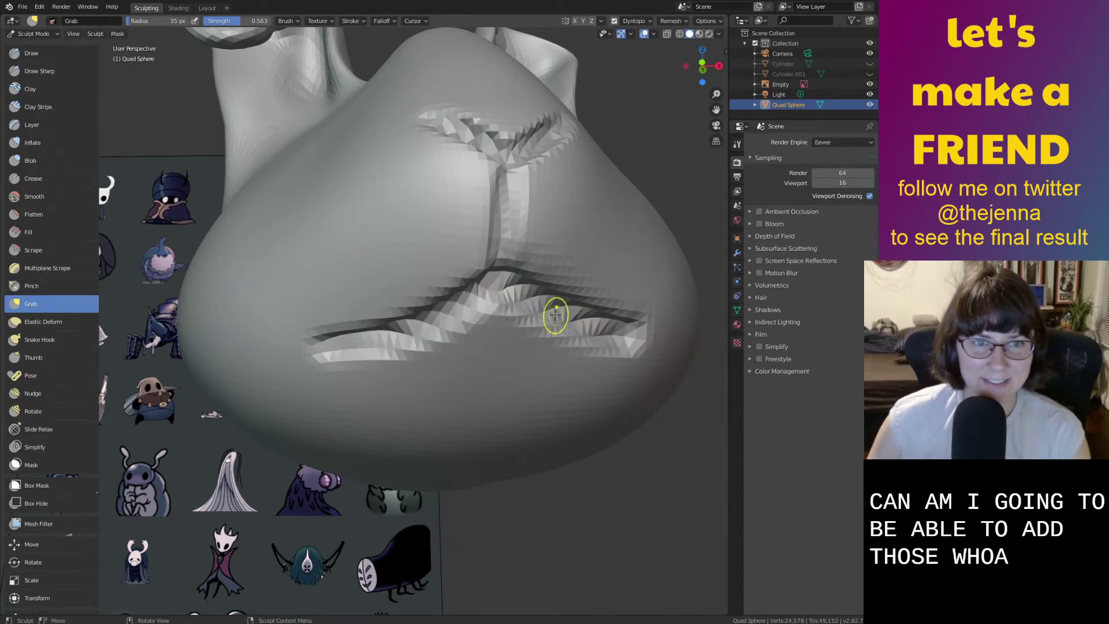
Switch dynamic topology off and back on to compare its effect on the mesh around the mouth.
key("ctrl+d")
middle_click_drag(520, 293, 473, 295)
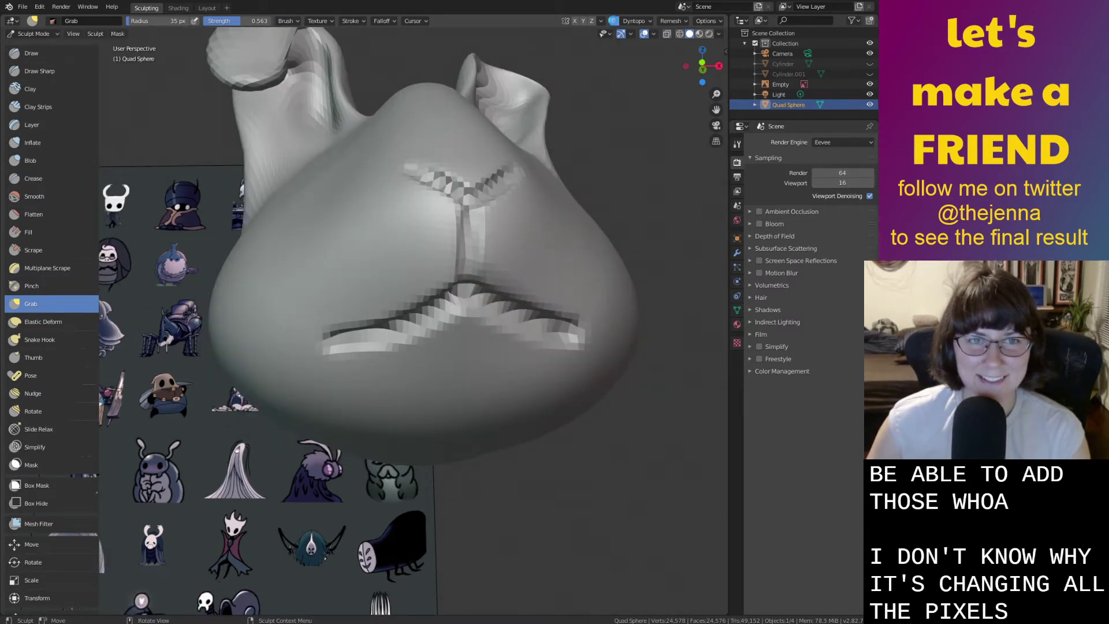
key("ctrl+d")
scroll(537, 296, "up", 3)
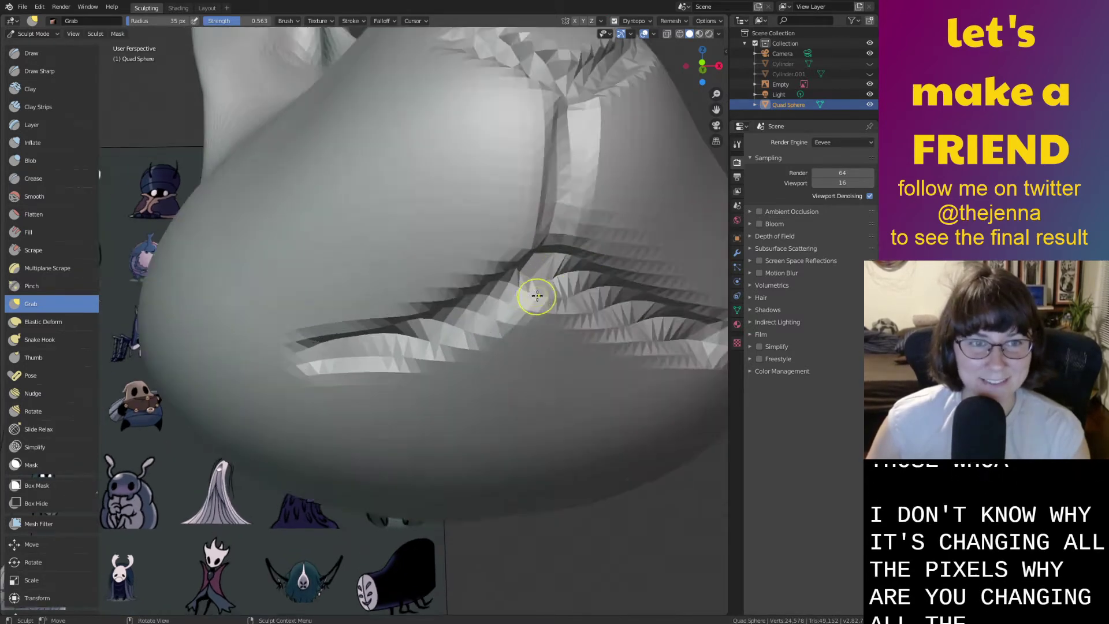
scroll(545, 289, "down", 3)
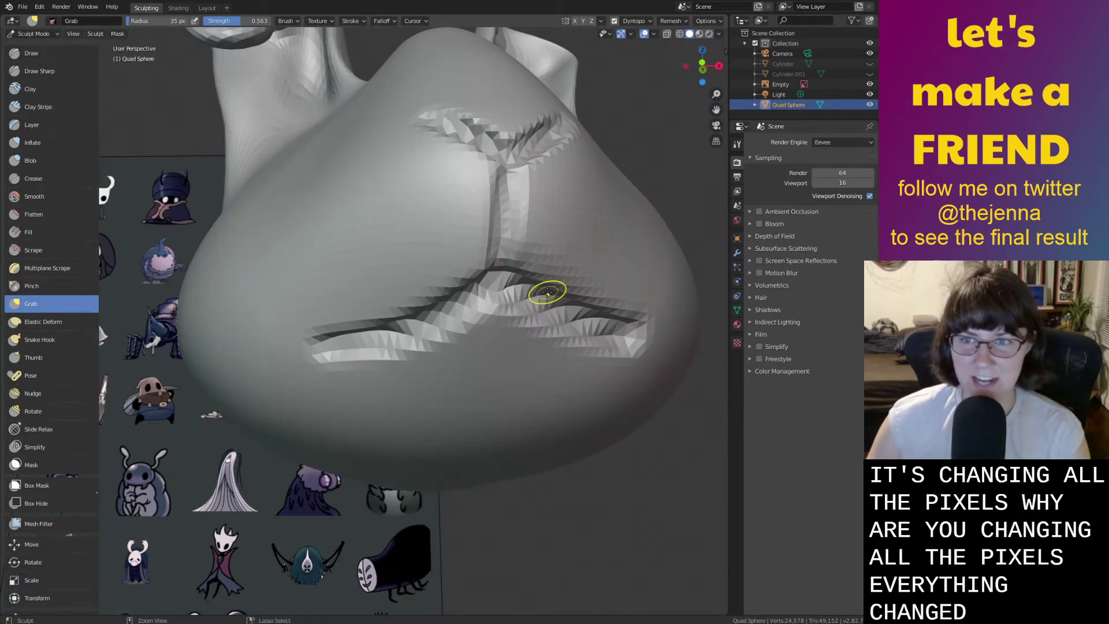
key("ctrl+d")
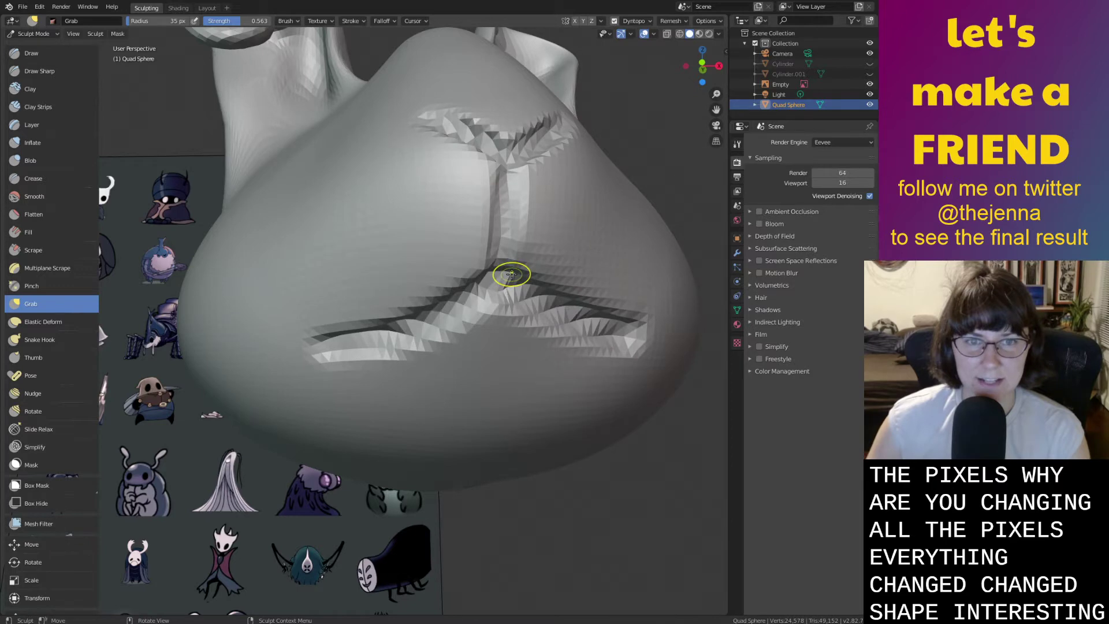
Set the Grab brush radius to 85 px and pull a buck tooth down from the center of the mouth.
scroll(527, 277, "up", 2)
scroll(530, 284, "down", 2)
right_click(435, 291)
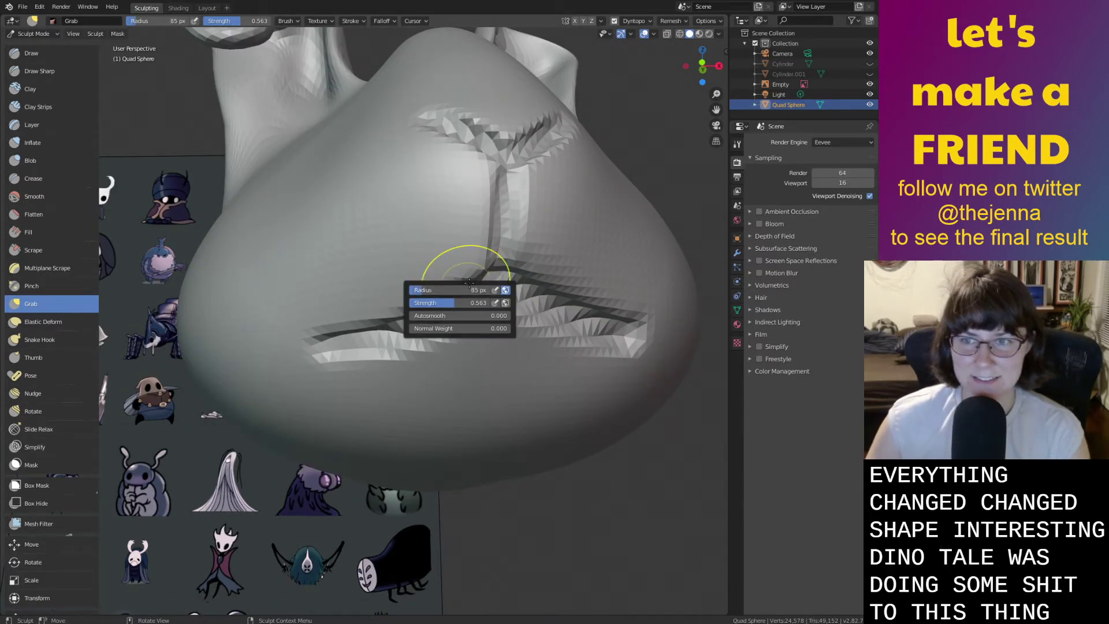
mouse_move(471, 255)
middle_mouse_down()
mouse_move(483, 260)
mouse_move(460, 272)
middle_mouse_up()
scroll(441, 292, "up", 4)
scroll(551, 267, "down", 3)
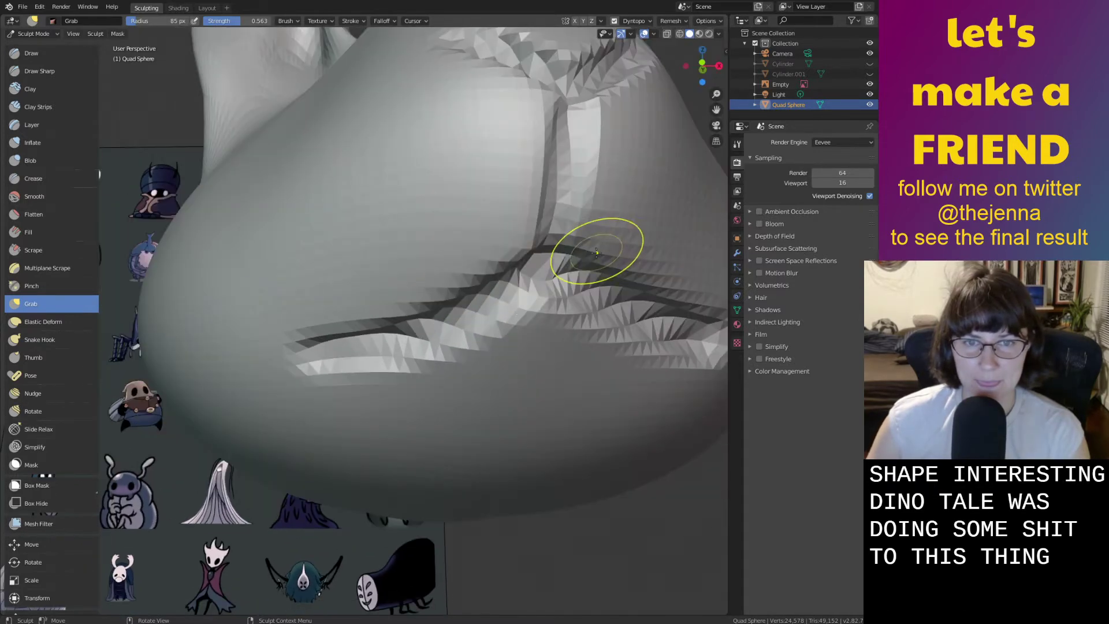
left_click_drag(549, 255, 546, 268)
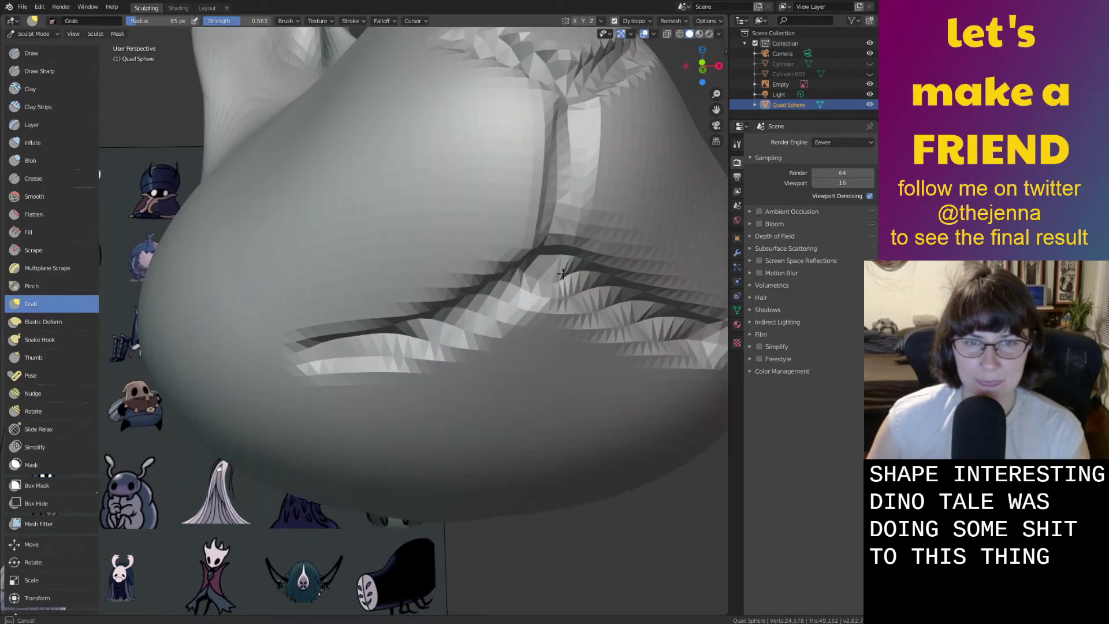
scroll(562, 274, "down", 1)
middle_click_drag(561, 275, 565, 299)
mouse_move(525, 349)
left_mouse_down()
mouse_move(580, 396)
mouse_move(540, 408)
mouse_move(540, 433)
left_mouse_up()
Adjust the shape of the tooth's side and upper edge with the Grab brush.
middle_click_drag(531, 462, 503, 436)
left_click_drag(495, 364, 479, 376)
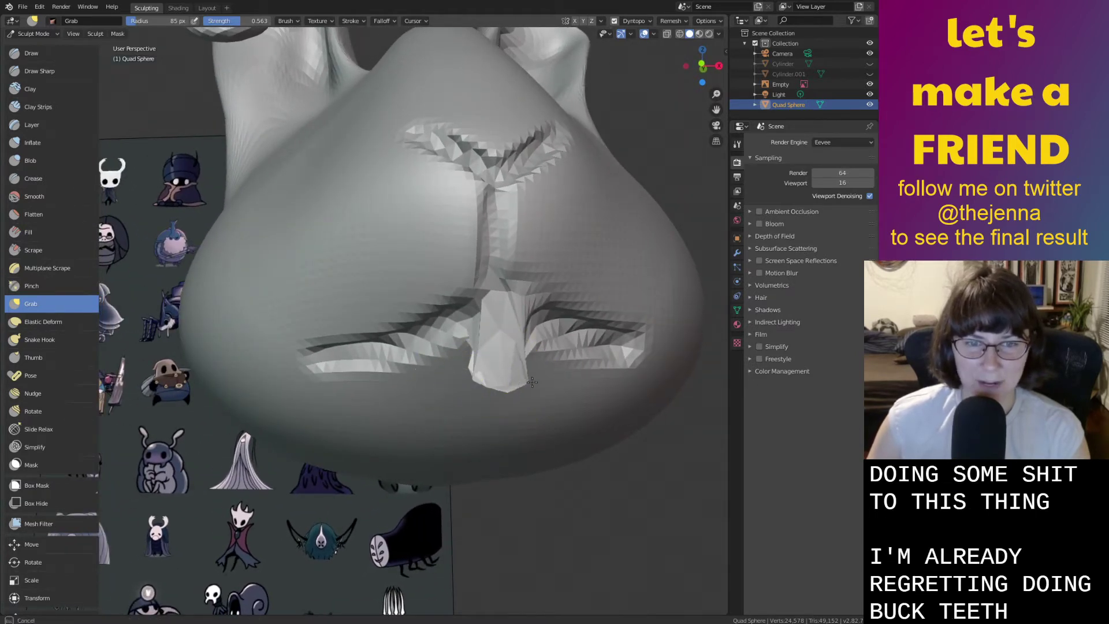
left_click_drag(478, 327, 470, 335)
Thicken the tooth along its length with the Inflate brush, then even out its surface with the Smooth brush.
mouse_move(509, 339)
middle_mouse_down()
mouse_move(475, 327)
mouse_move(422, 340)
middle_mouse_up()
key("i")
middle_click_drag(376, 371, 429, 373)
mouse_move(462, 369)
left_mouse_down()
mouse_move(458, 405)
mouse_move(487, 365)
mouse_move(469, 445)
left_mouse_up()
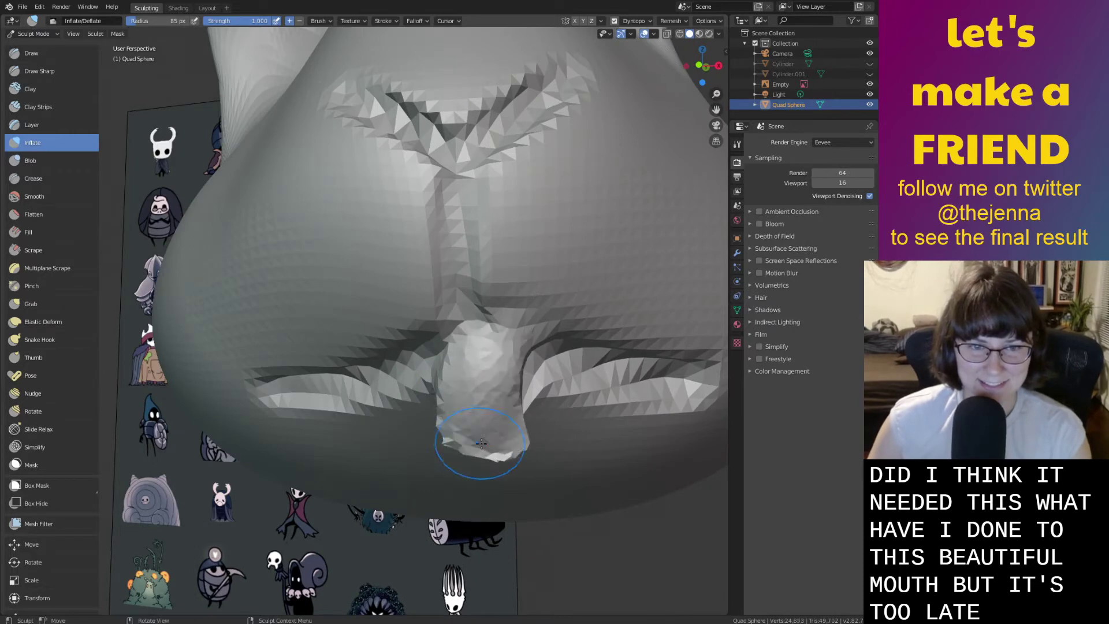
key("shift+s")
mouse_move(470, 371)
left_mouse_down()
mouse_move(492, 395)
mouse_move(508, 347)
mouse_move(512, 436)
mouse_move(468, 446)
left_mouse_up()
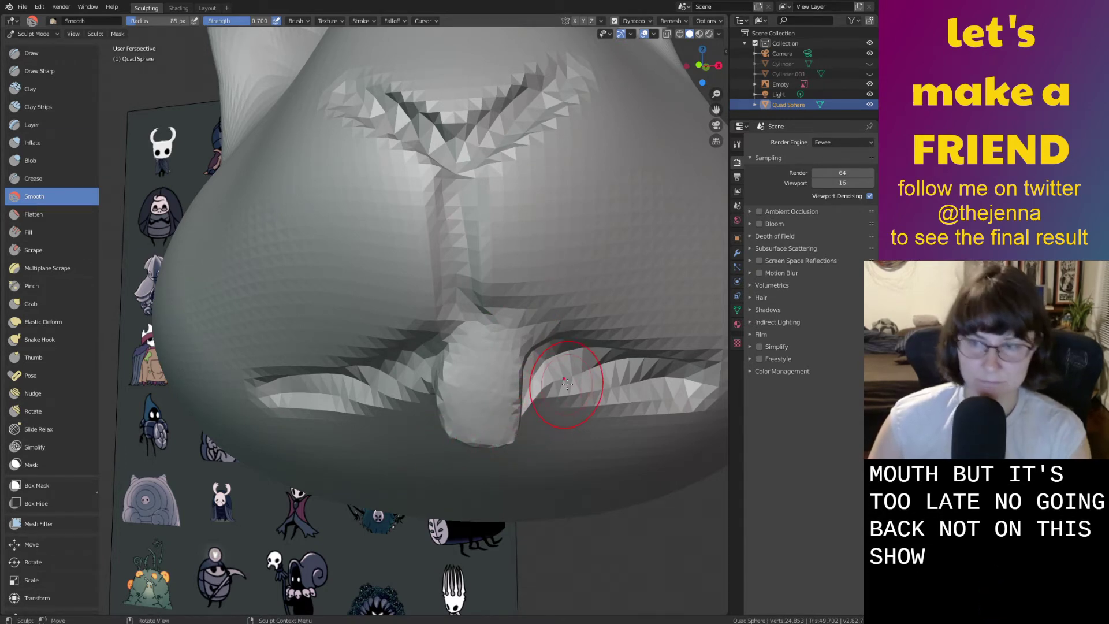
Set the Inflate brush radius to 44 px and carve the mouth crease above the tooth outward on the stub-ear side.
key("i")
right_click(524, 339)
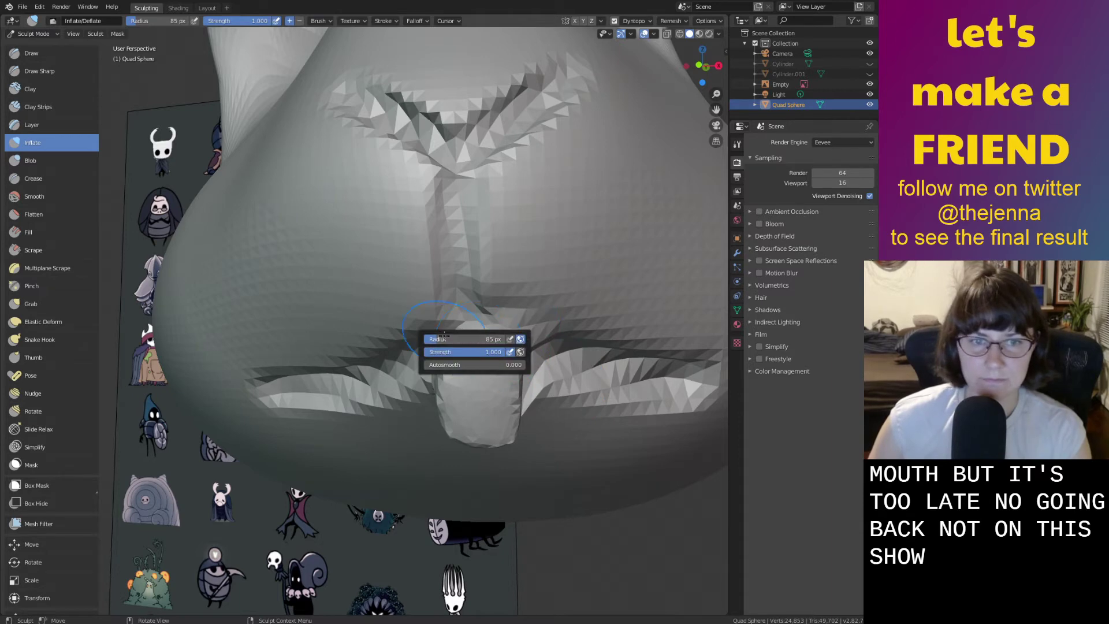
left_click_drag(466, 306, 567, 345)
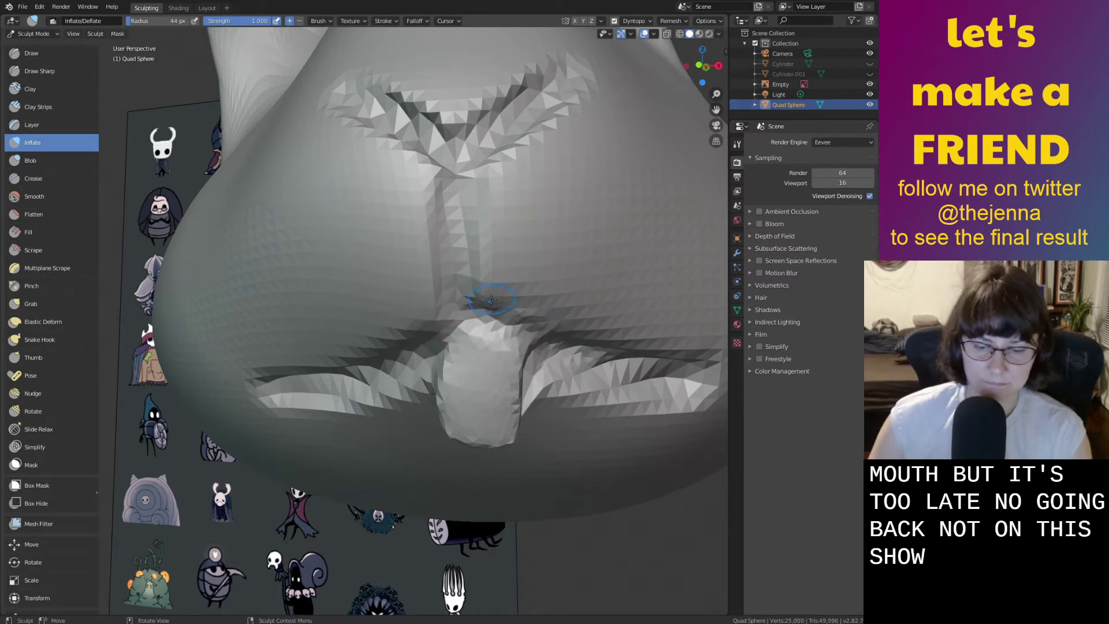
left_click_drag(487, 297, 571, 322)
key("ctrl+z")
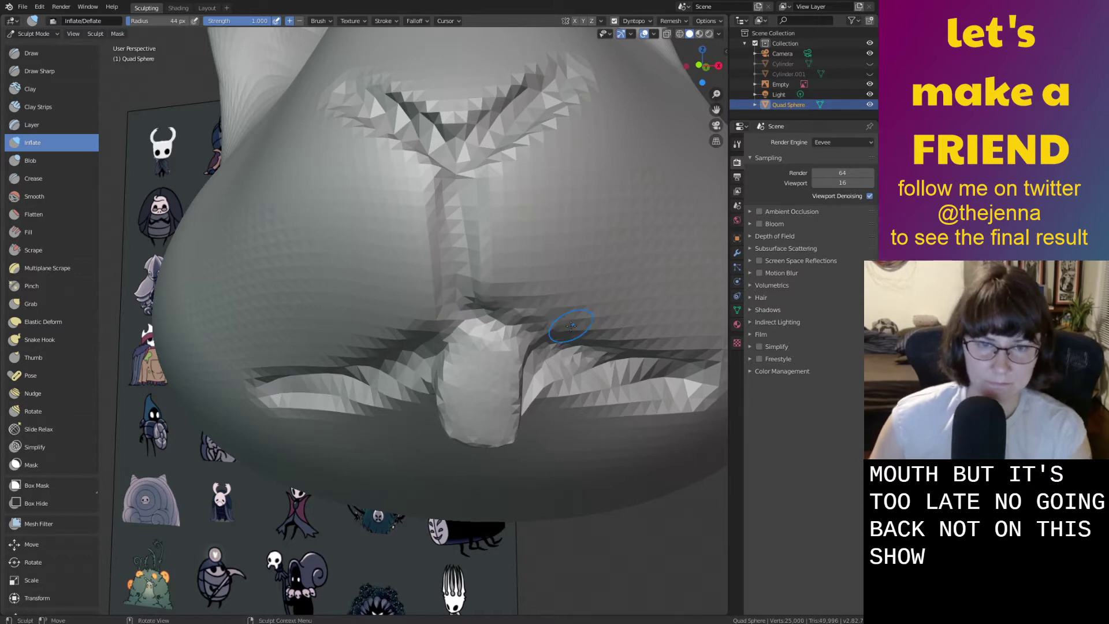
scroll(541, 319, "down", 2)
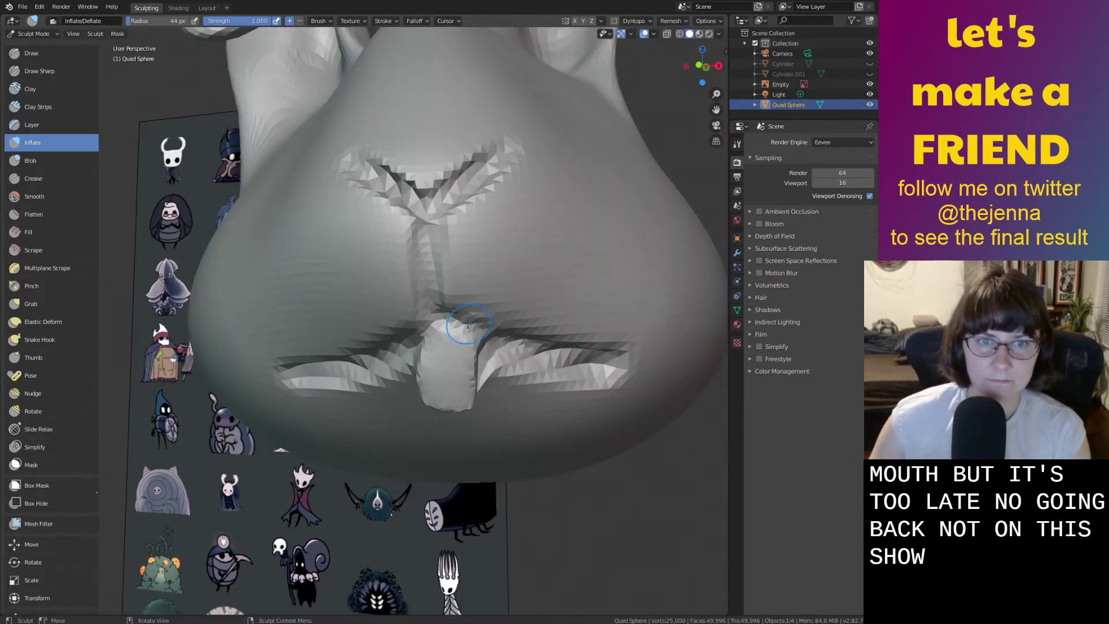
scroll(474, 323, "up", 1)
mouse_move(493, 297)
left_mouse_down()
mouse_move(587, 323)
mouse_move(503, 283)
mouse_move(587, 297)
mouse_move(640, 331)
left_mouse_up()
Deepen the outer part of the mouth crease on the stub-ear side with the Inflate brush.
key("s")
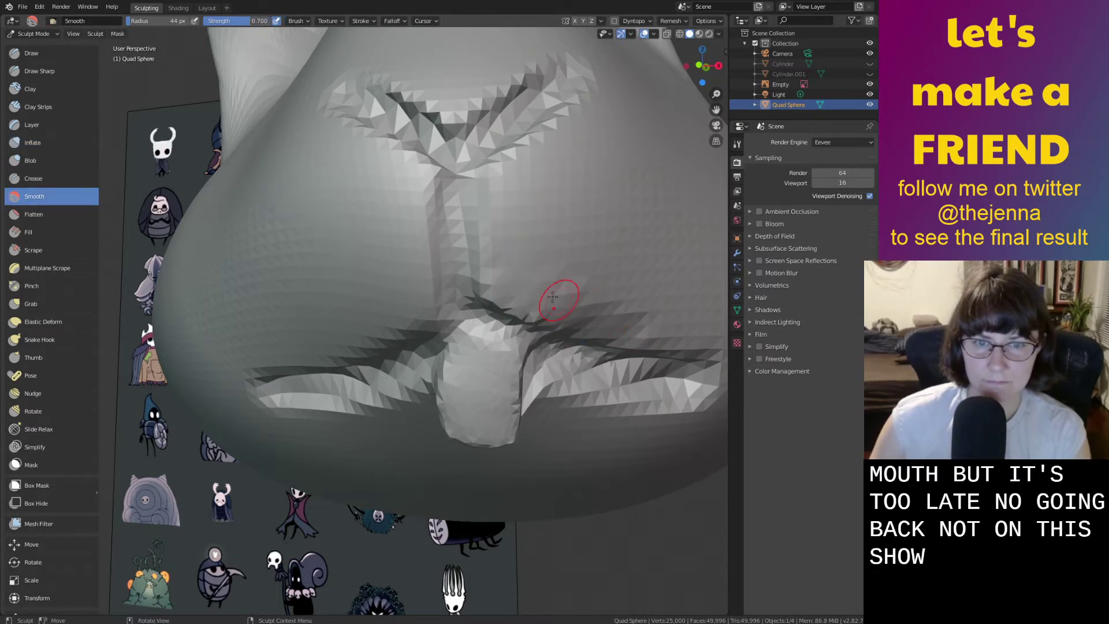
key("i")
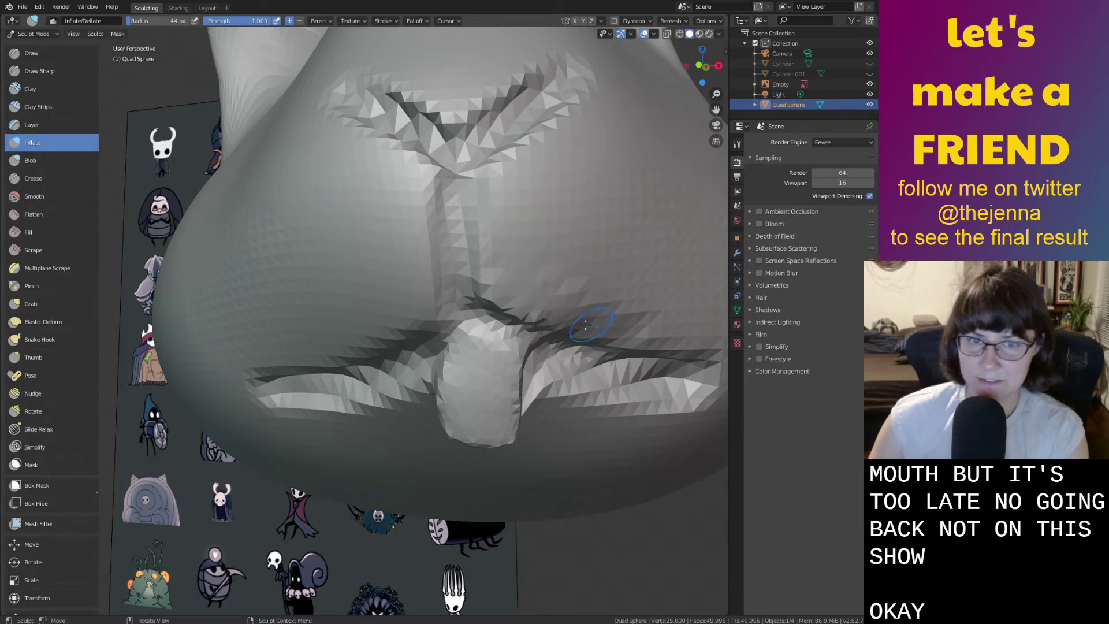
left_click_drag(586, 325, 639, 337)
scroll(520, 370, "down", 4)
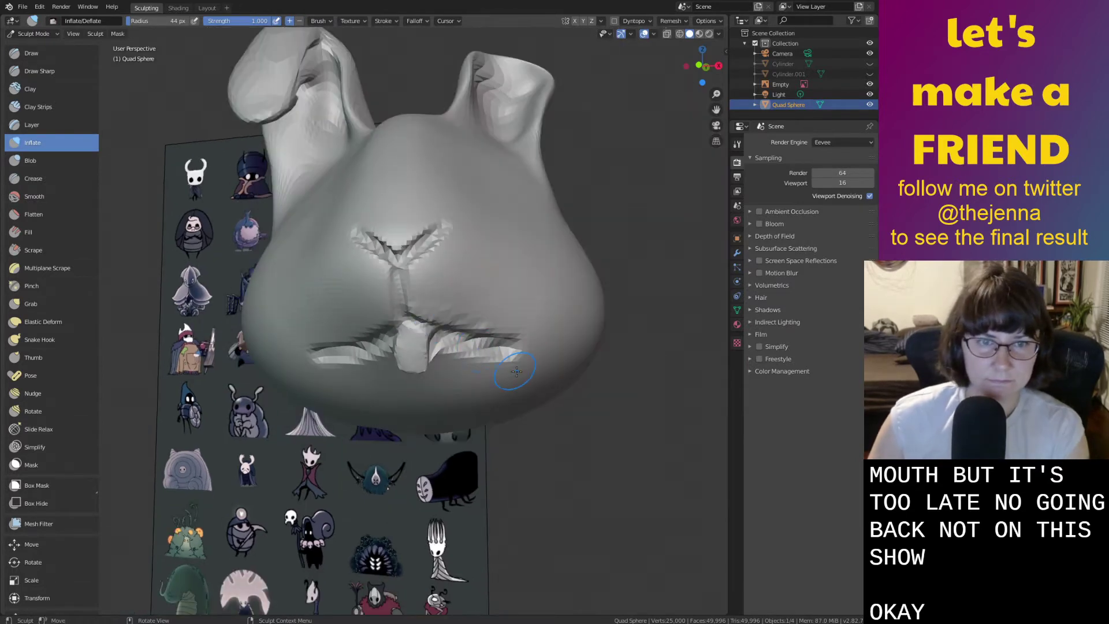
scroll(457, 372, "up", 2)
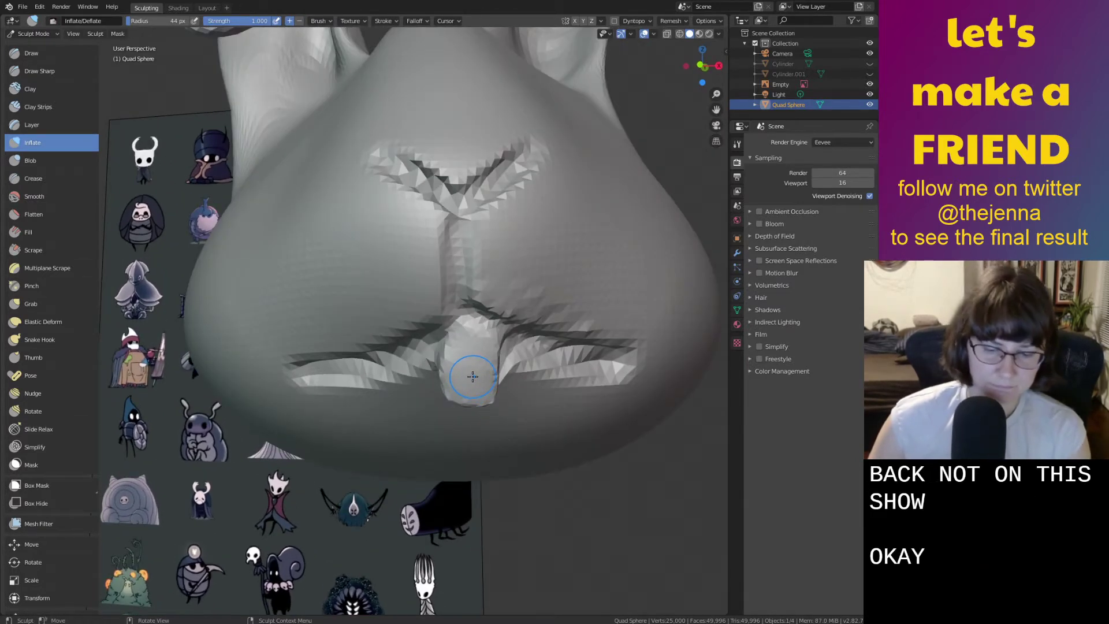
Turn on dynamic topology and bulk out the single buck tooth below the mouth's centre with the Inflate brush.
scroll(452, 370, "up", 3)
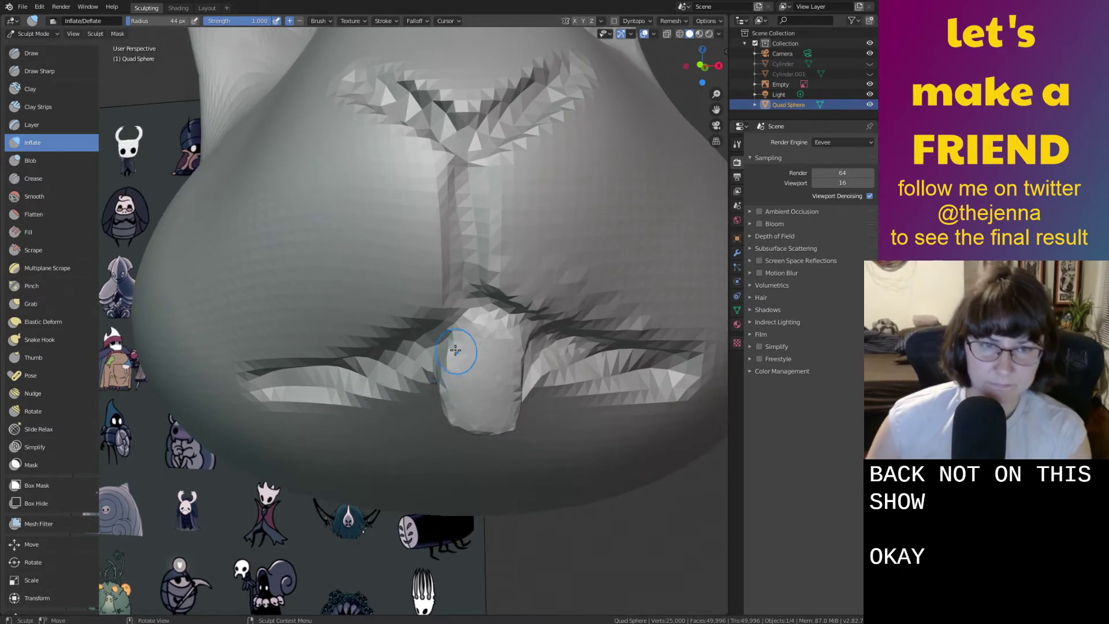
left_click(614, 21)
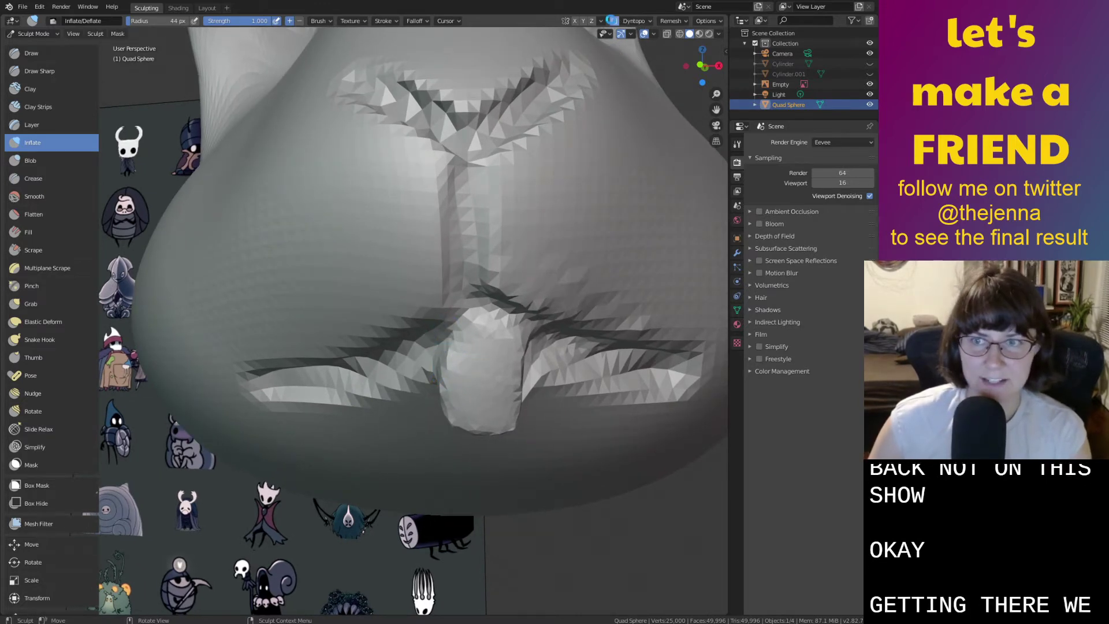
mouse_move(449, 338)
left_mouse_down()
mouse_move(453, 413)
mouse_move(453, 340)
mouse_move(462, 323)
mouse_move(497, 321)
mouse_move(480, 375)
mouse_move(443, 331)
mouse_move(456, 399)
mouse_move(425, 341)
left_mouse_up()
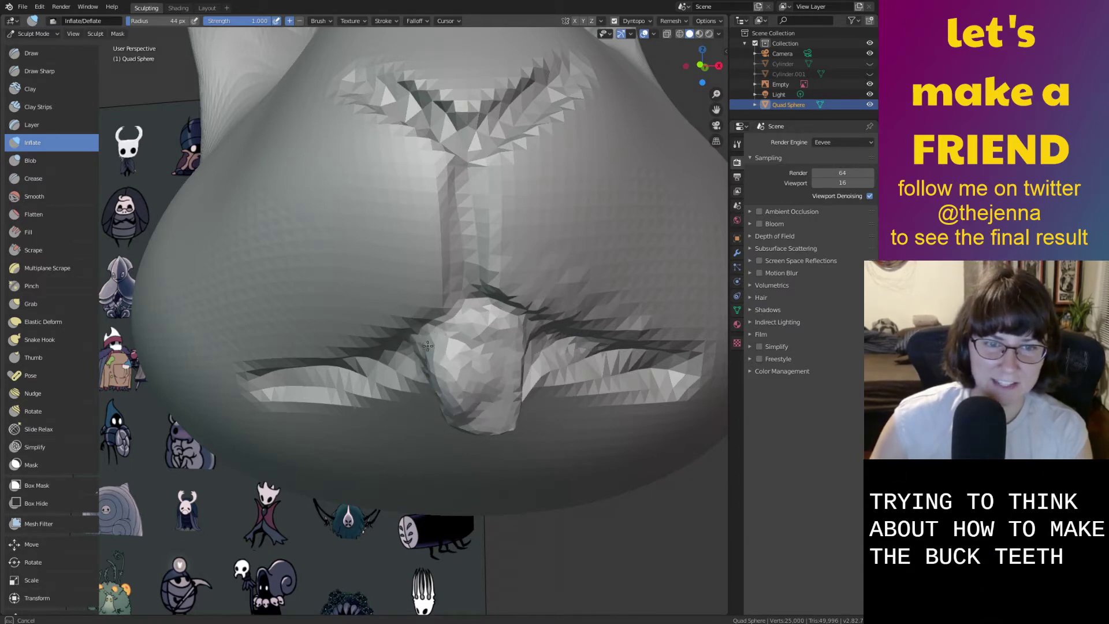
left_click_drag(466, 410, 469, 413)
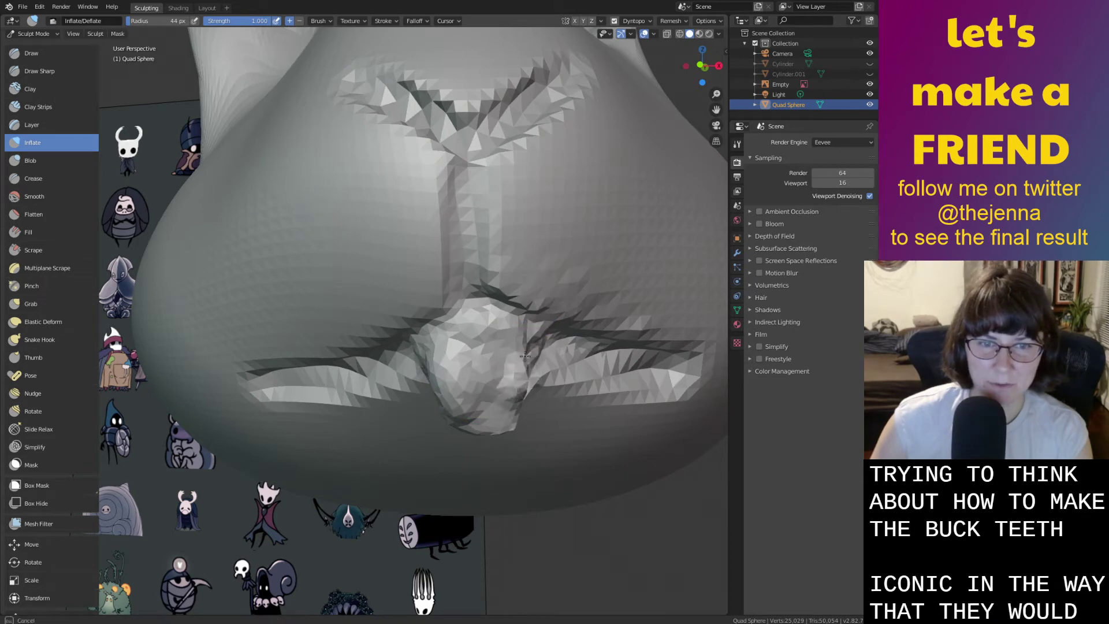
key("ctrl+z")
key("ctrl+z")
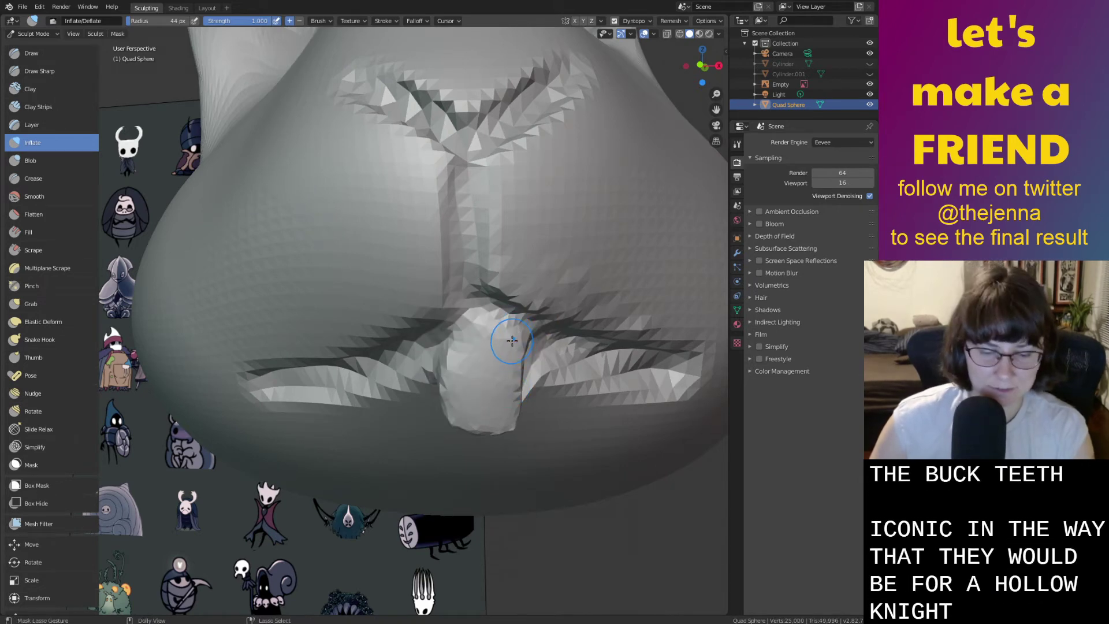
key("ctrl+shift+z")
mouse_move(516, 339)
left_mouse_down()
mouse_move(507, 413)
mouse_move(532, 319)
mouse_move(534, 344)
mouse_move(495, 410)
mouse_move(465, 411)
mouse_move(454, 398)
mouse_move(480, 339)
mouse_move(460, 335)
mouse_move(497, 314)
mouse_move(419, 346)
mouse_move(459, 341)
mouse_move(463, 401)
mouse_move(494, 386)
mouse_move(475, 361)
left_mouse_up()
middle_click_drag(475, 362, 484, 329)
Smooth the faceted surface of the inflated buck tooth with the Smooth brush.
key("s")
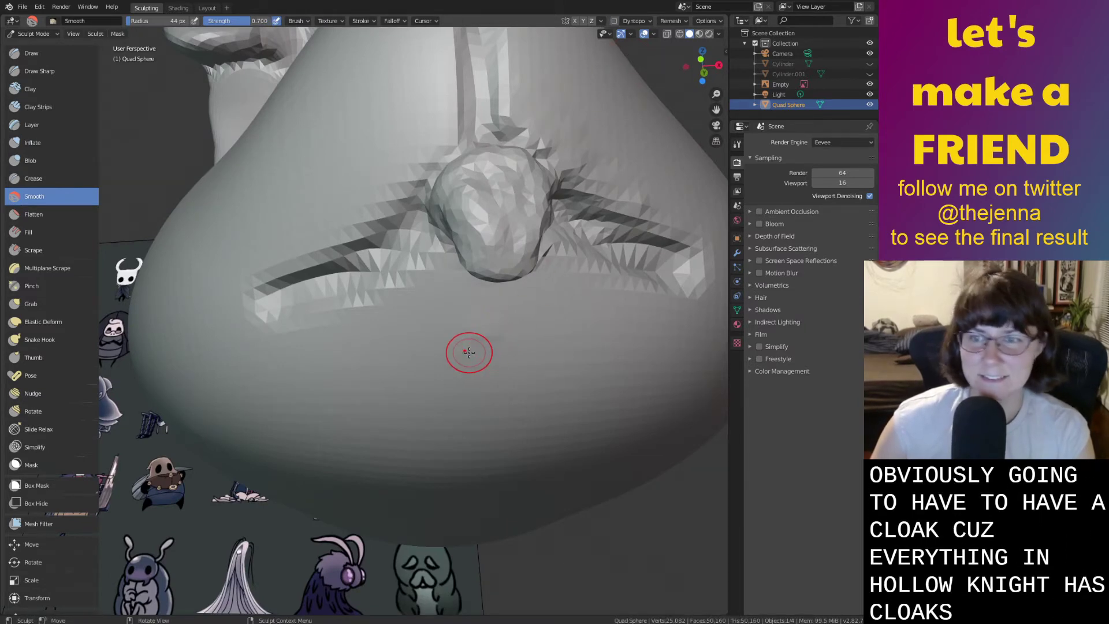
middle_click_drag(469, 352, 469, 354)
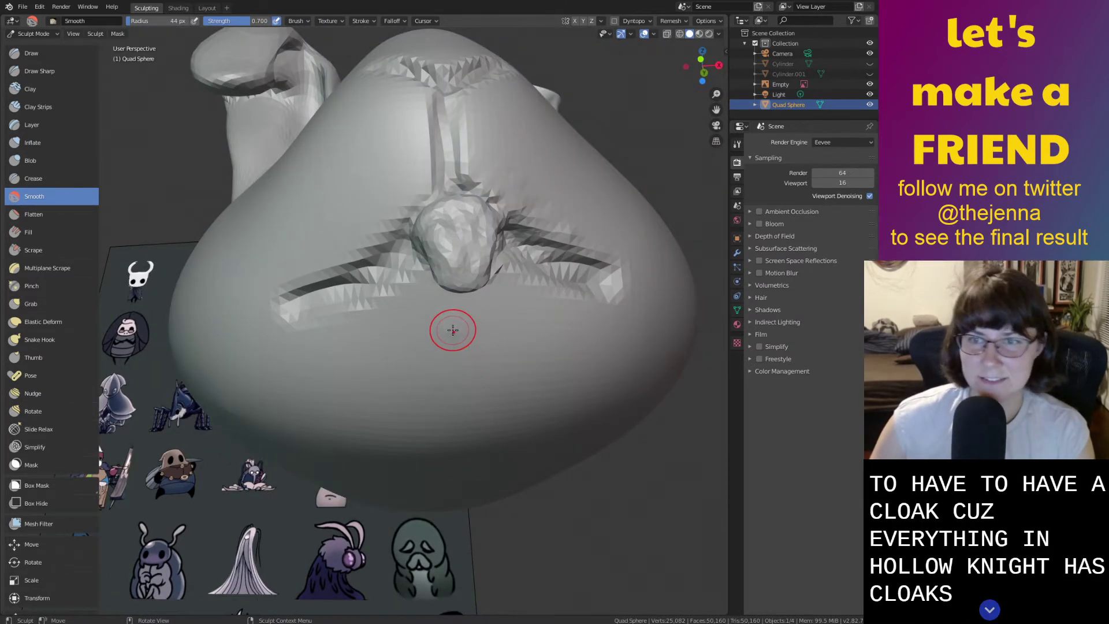
left_click_drag(453, 332, 454, 328)
middle_click_drag(459, 327, 502, 315)
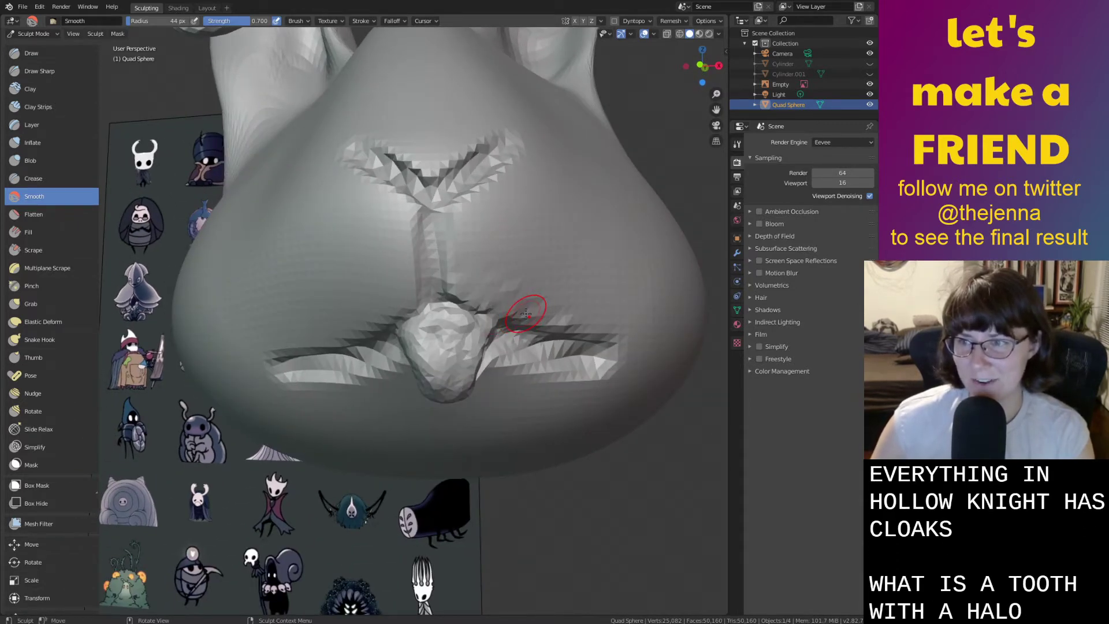
scroll(526, 315, "up", 5)
scroll(539, 319, "down", 4)
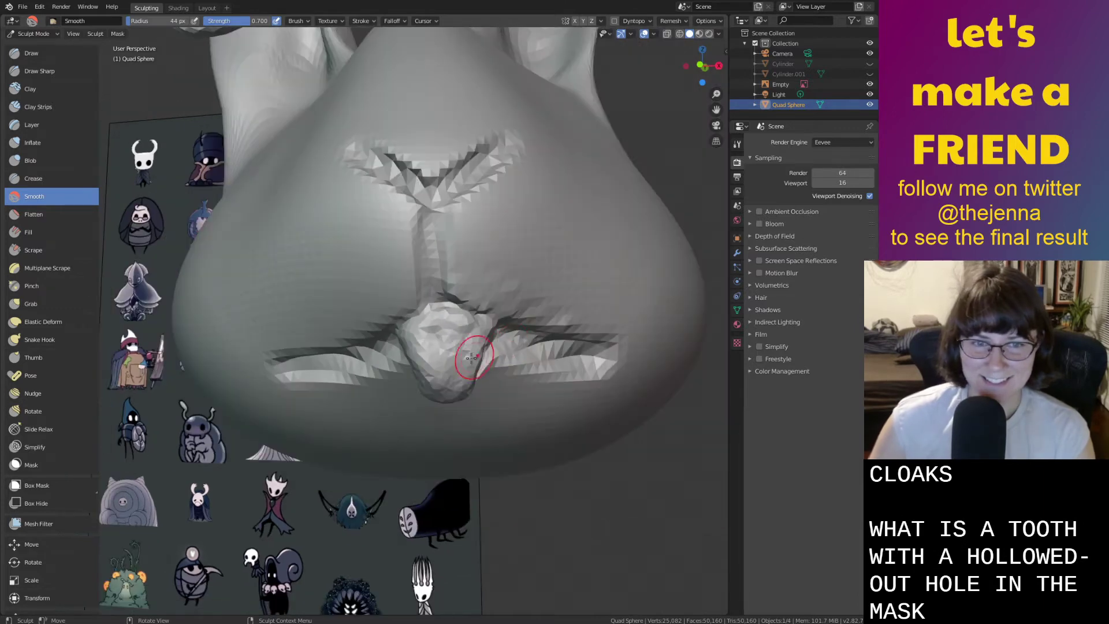
mouse_move(444, 348)
left_mouse_down()
mouse_move(453, 324)
mouse_move(433, 359)
mouse_move(441, 376)
mouse_move(439, 315)
mouse_move(455, 324)
left_mouse_up()
mouse_move(449, 374)
left_mouse_down()
mouse_move(425, 347)
mouse_move(443, 370)
left_mouse_up()
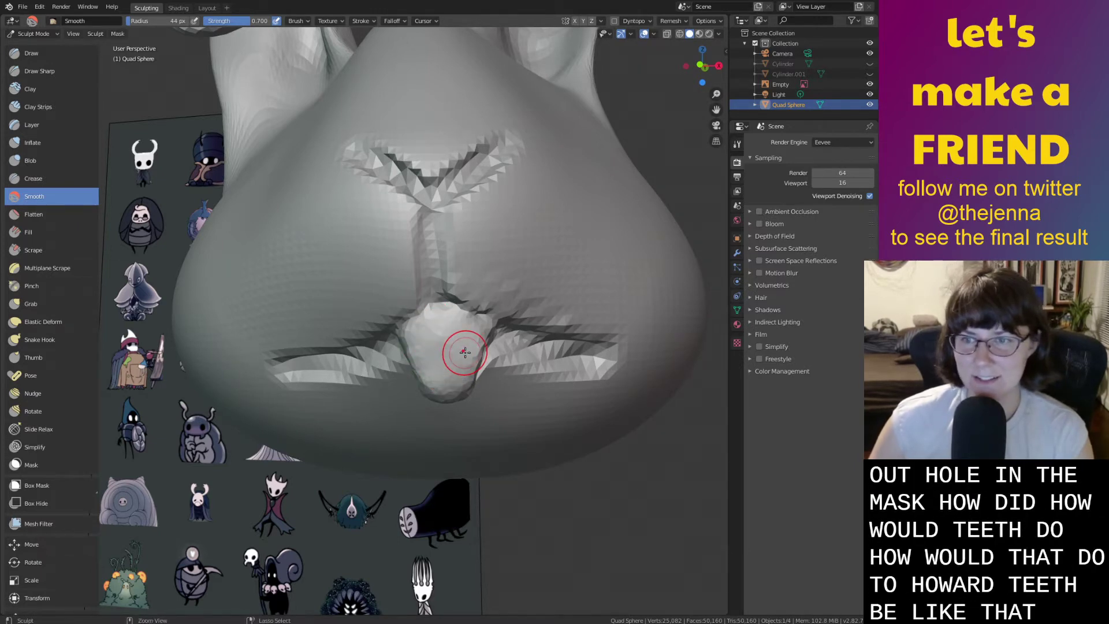
Examine the whole rabbit head and check how the smoothed tooth looks under the mouth.
middle_click_drag(448, 309, 456, 380, "shift")
scroll(448, 364, "down", 4)
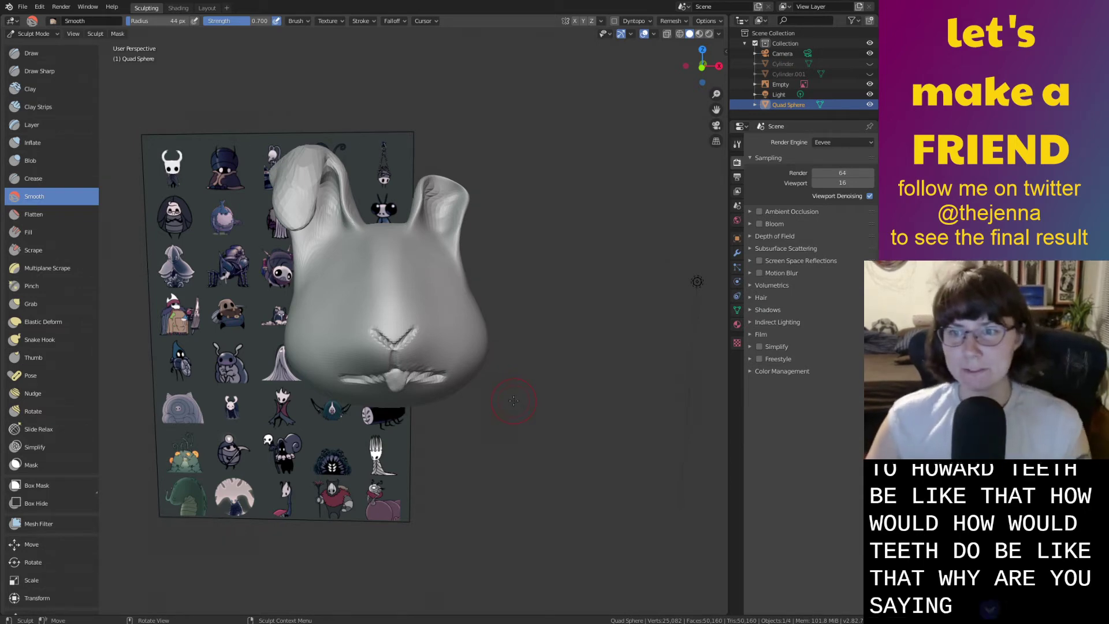
scroll(516, 401, "up", 2)
mouse_move(514, 391)
middle_mouse_down("shift")
mouse_move(587, 430)
mouse_move(554, 419)
mouse_move(612, 424)
mouse_move(569, 416)
mouse_move(578, 416)
mouse_move(531, 388)
mouse_move(526, 366)
mouse_move(541, 387)
middle_mouse_up("shift")
scroll(547, 390, "up", 1)
scroll(526, 366, "down", 2)
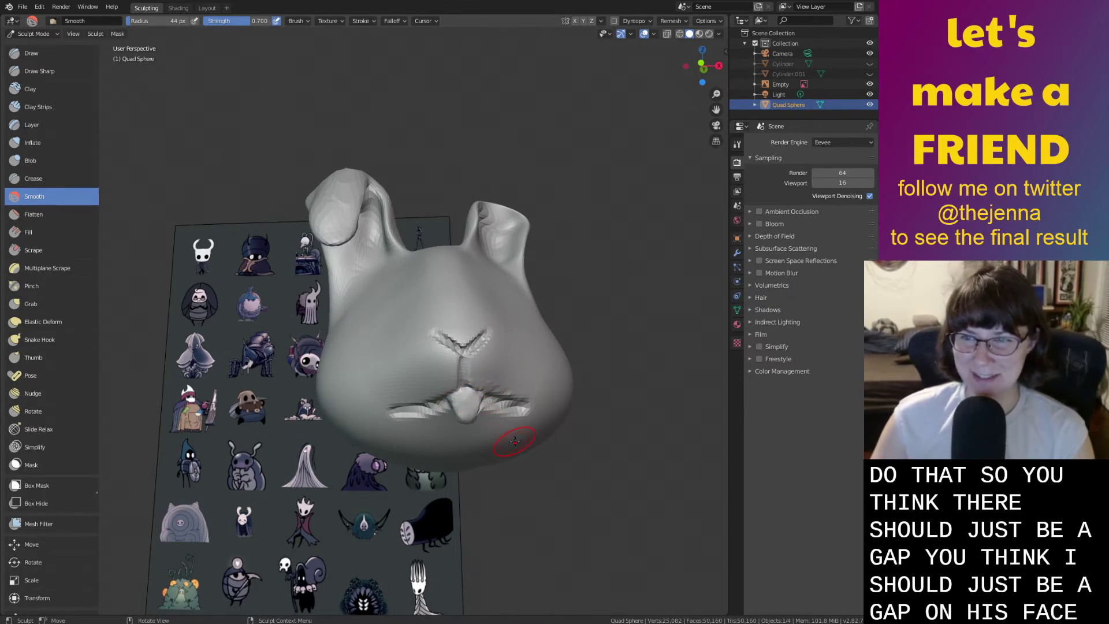
scroll(513, 443, "up", 2)
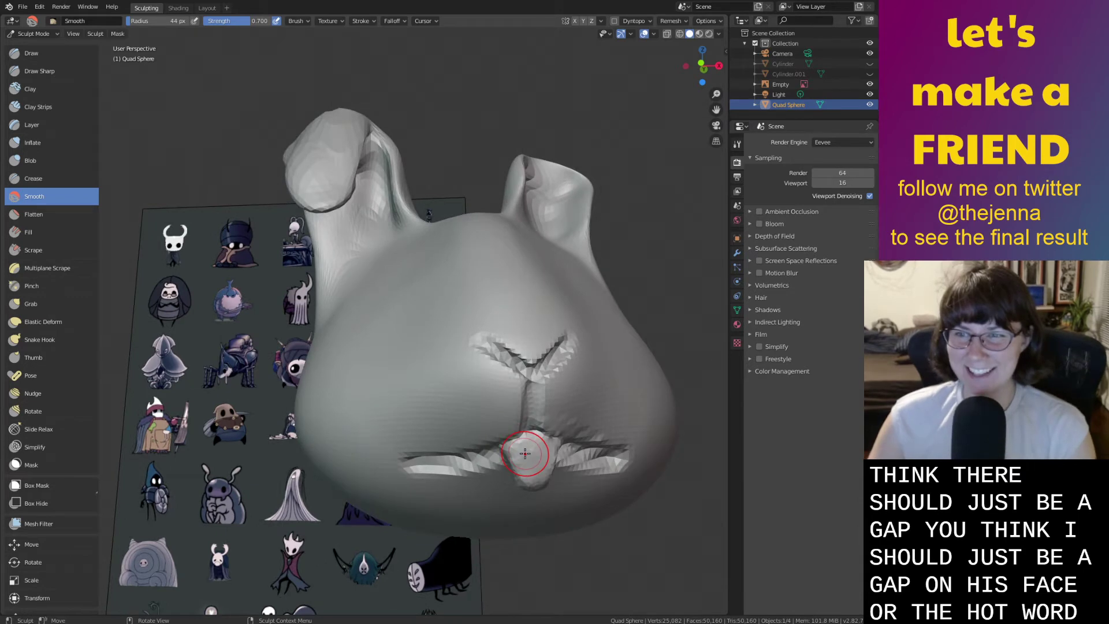
middle_click_drag(525, 453, 508, 349, "shift")
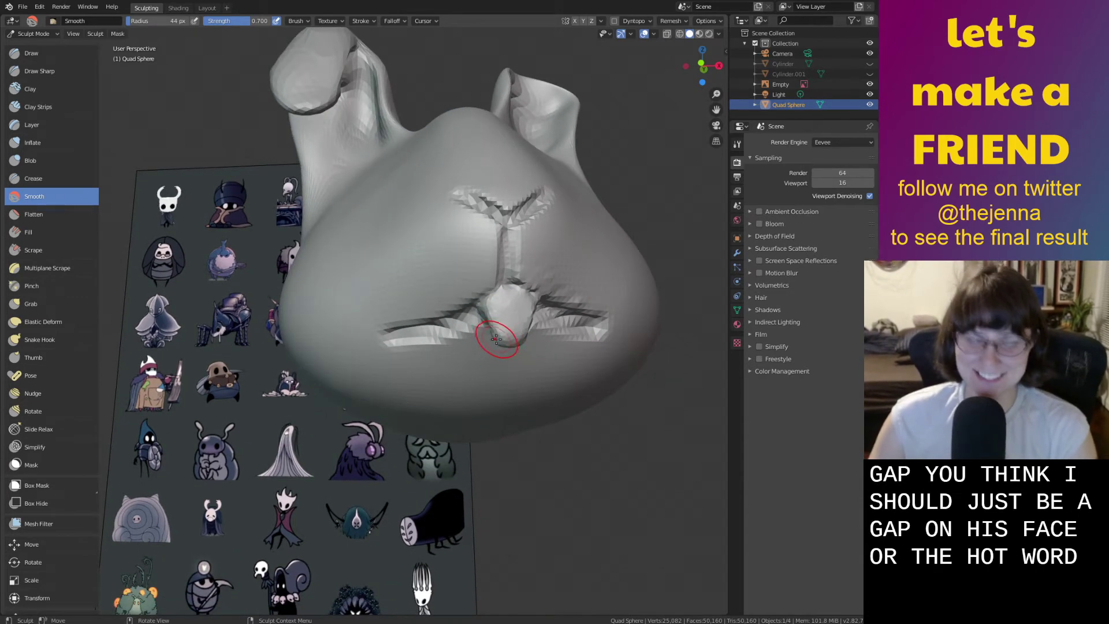
Undo the buck tooth sculpting until only the plain carved nose and mouth line remain on the head.
key("g")
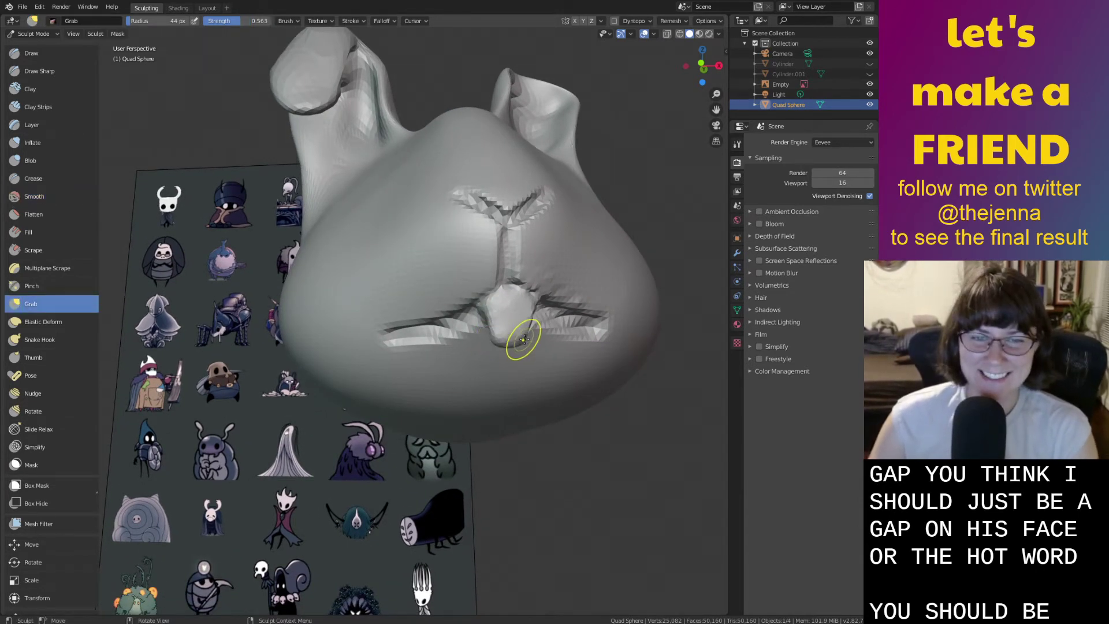
middle_click_drag(531, 329, 533, 352)
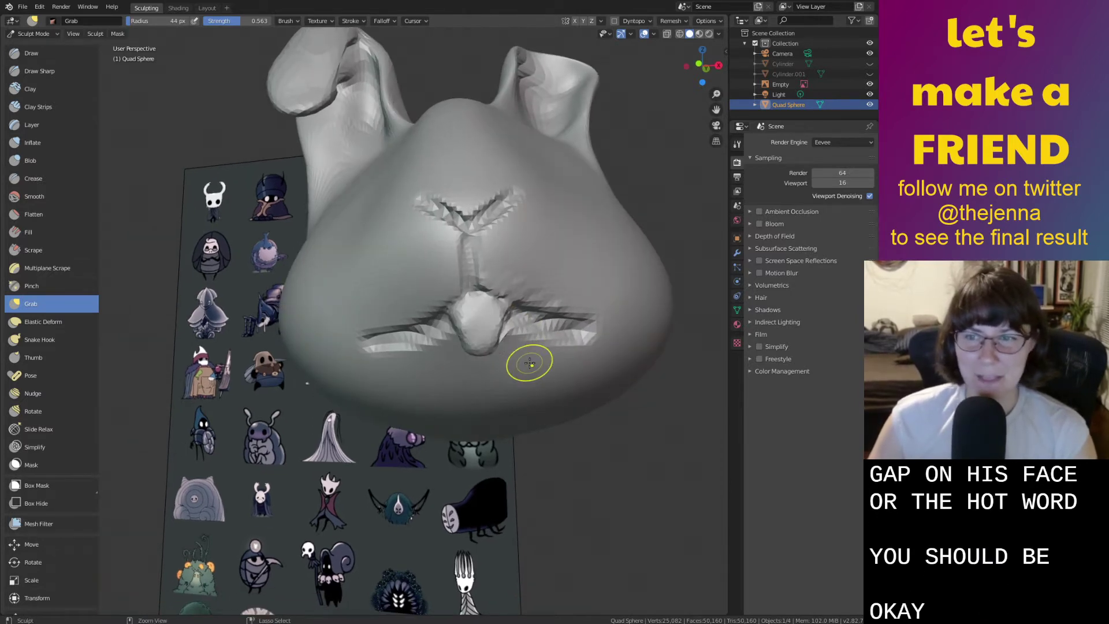
key("ctrl+z")
key("ctrl+z")
key("ctrl+z")
key("ctrl+z")
key("ctrl+z")
key("ctrl+z")
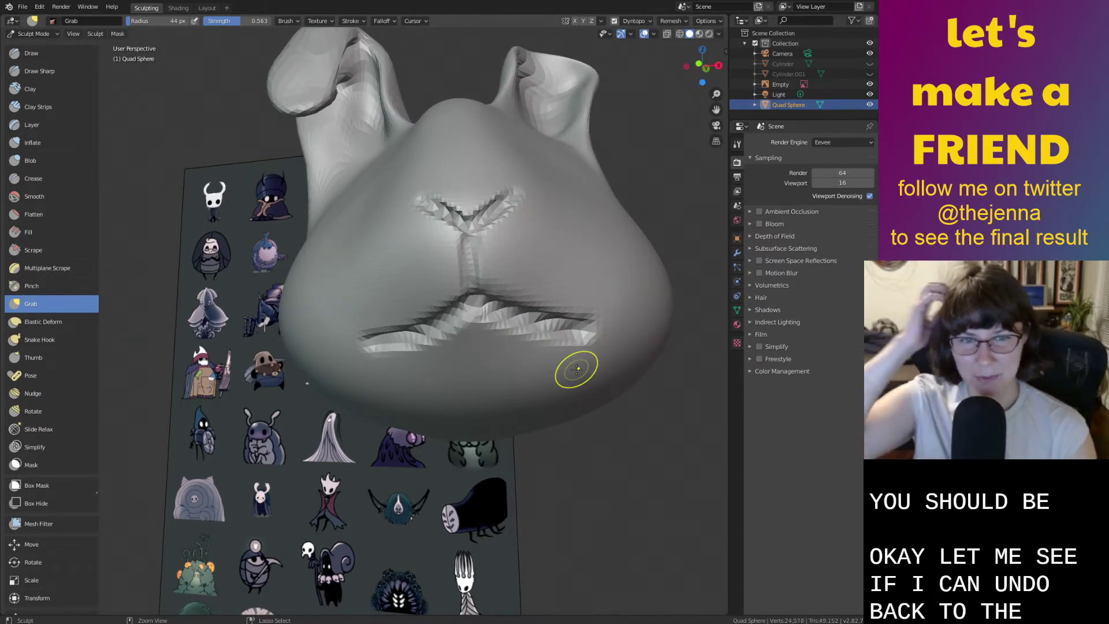
key("ctrl+shift+z")
key("ctrl+shift+z")
key("ctrl+shift+z")
key("ctrl+shift+z")
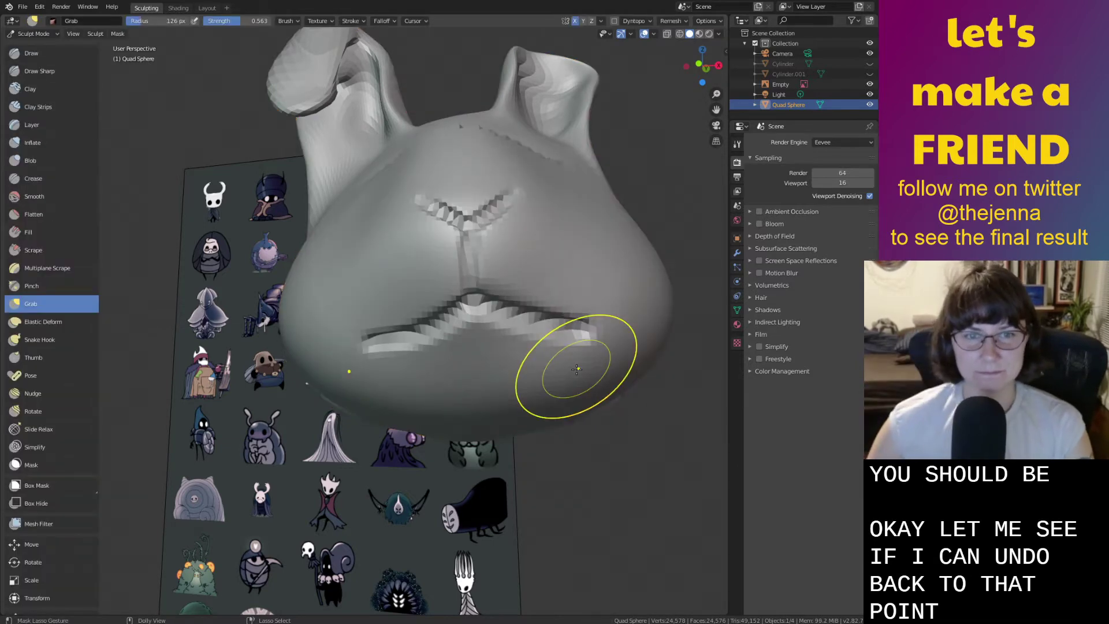
mouse_move(577, 368)
middle_mouse_down()
mouse_move(495, 248)
mouse_move(505, 329)
mouse_move(524, 363)
mouse_move(572, 329)
mouse_move(541, 318)
mouse_move(578, 347)
mouse_move(591, 328)
mouse_move(576, 355)
middle_mouse_up()
key("ctrl+shift+z")
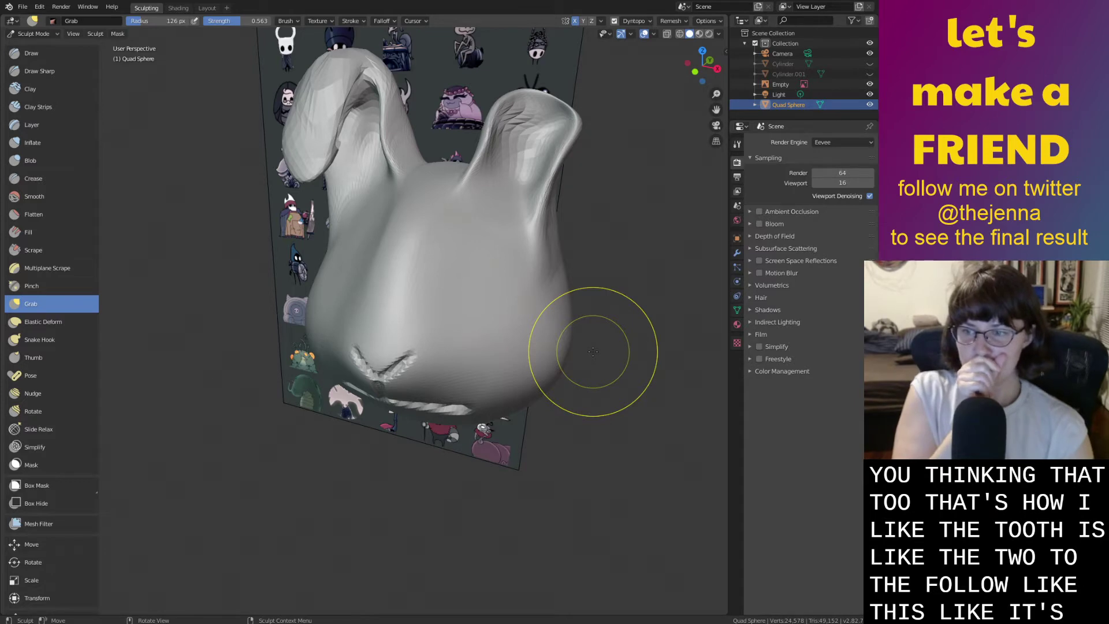
Choose the Inflate brush and set its strength to 0.931 and its radius to 54 px.
scroll(436, 300, "up", 3)
middle_click_drag(436, 300, 487, 281)
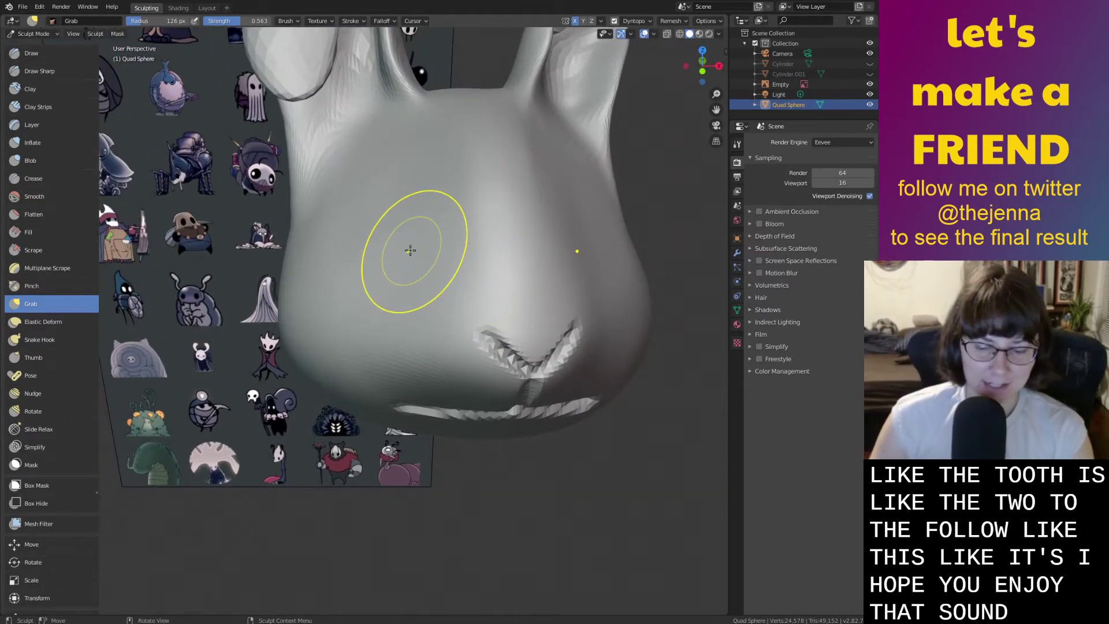
key("i")
right_click(361, 220)
left_click_drag(349, 233, 386, 232)
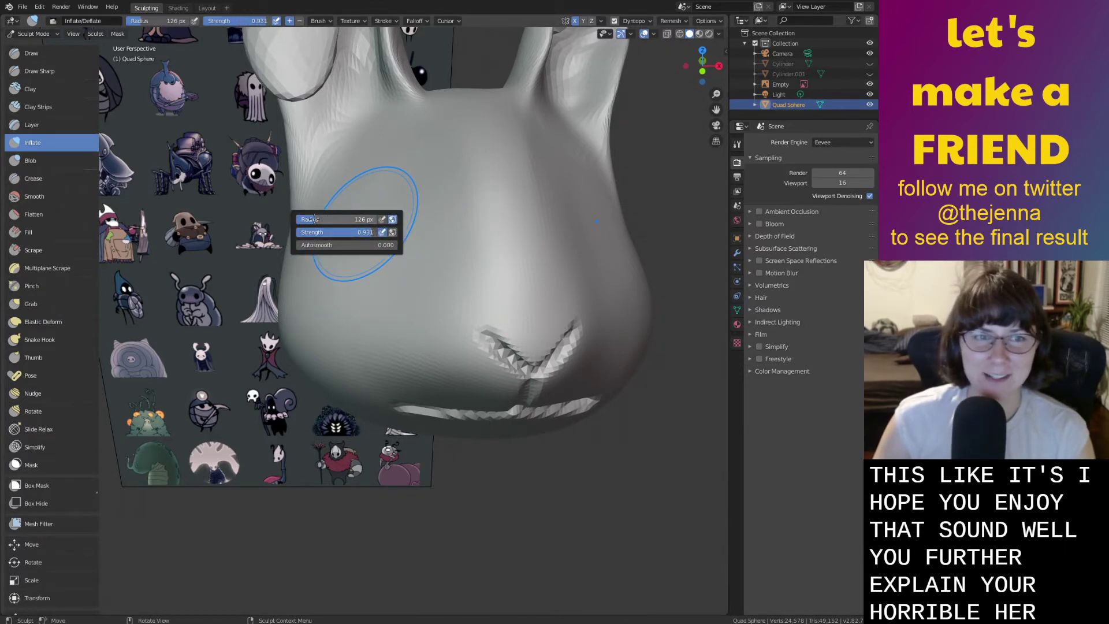
left_click_drag(315, 219, 304, 220)
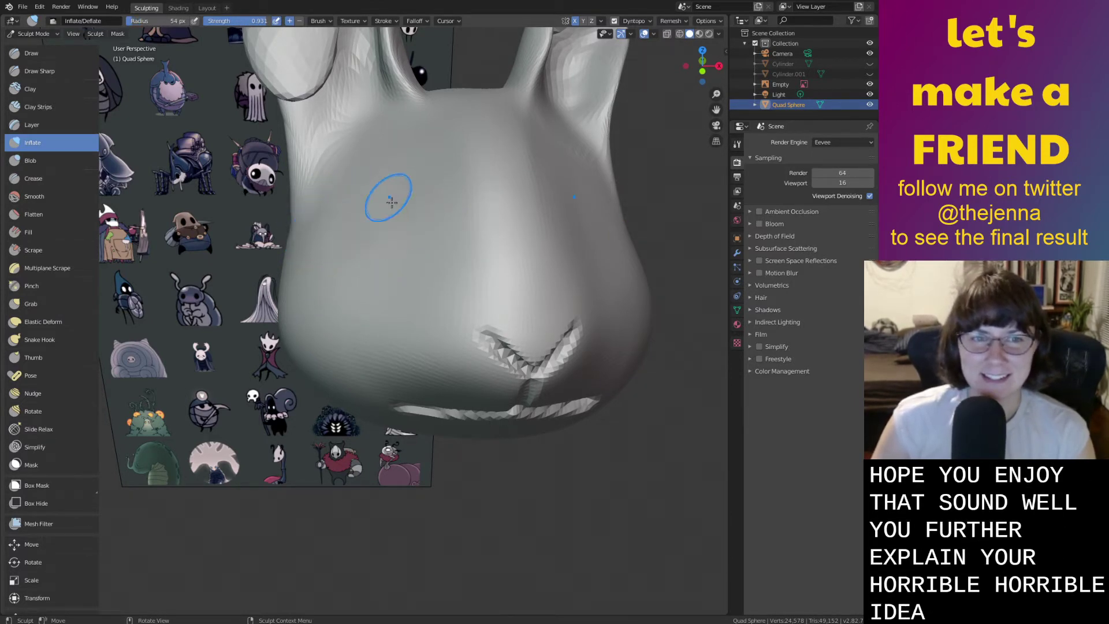
middle_click_drag(539, 377, 556, 377)
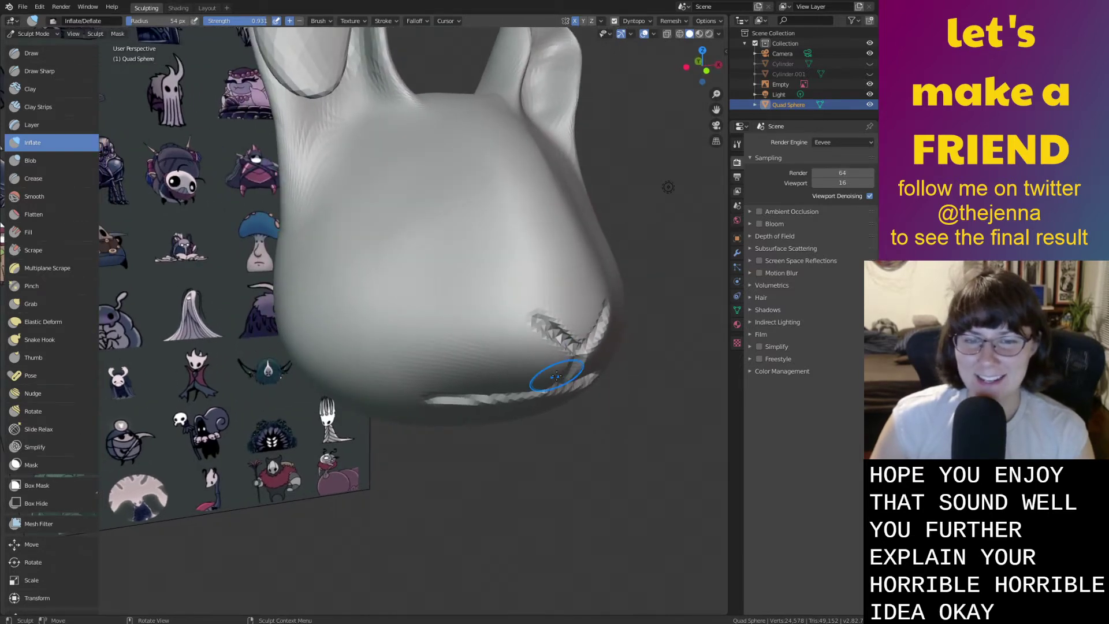
scroll(429, 154, "up", 2)
scroll(347, 141, "down", 4)
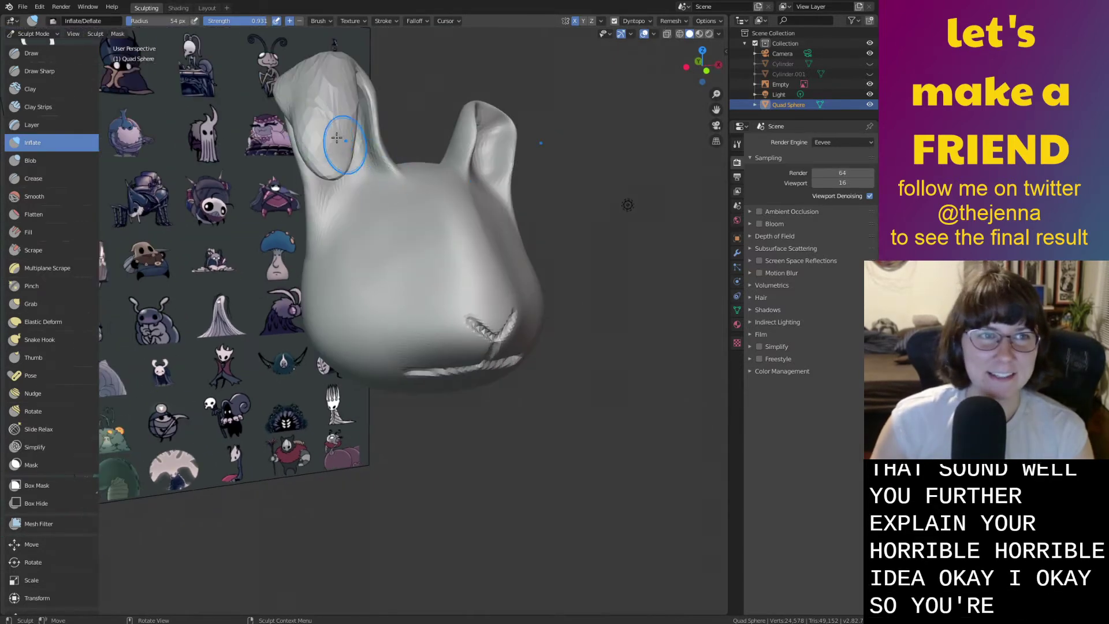
Switch to the Layout workspace and select the rabbit head mesh in front view.
left_click(206, 8)
left_click(645, 349)
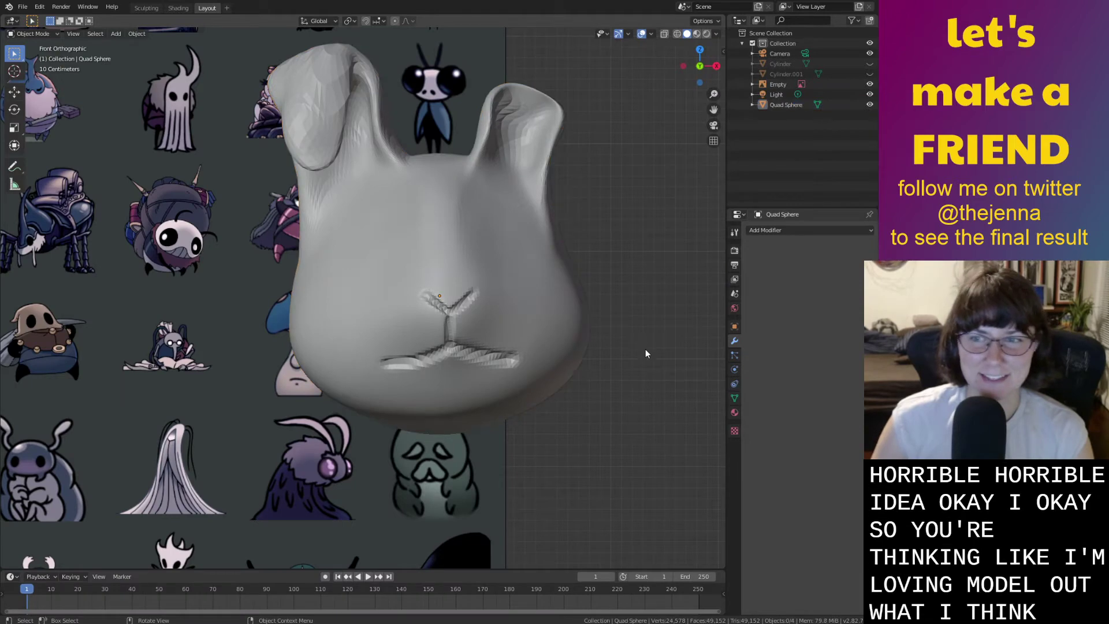
scroll(619, 414, "down", 2)
key("shift+a")
mouse_move(593, 419)
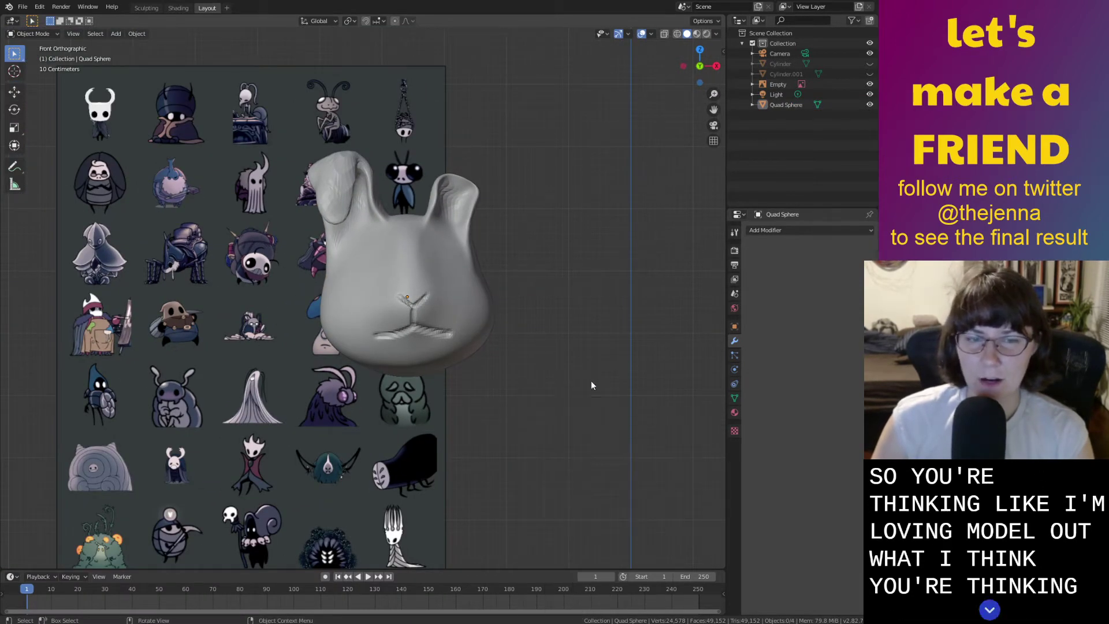
scroll(475, 331, "up", 3)
scroll(505, 358, "up", 3)
left_click(469, 322)
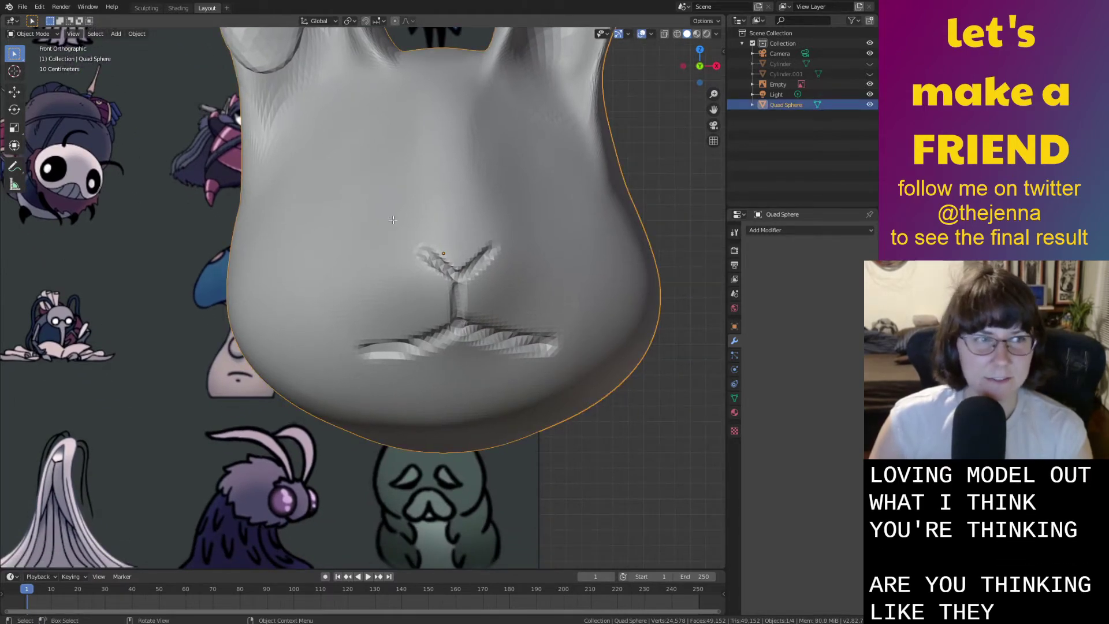
Enter Edit Mode and select a tooth-sized block of vertices just below the centre of the mouth.
key("Tab")
left_click(446, 315)
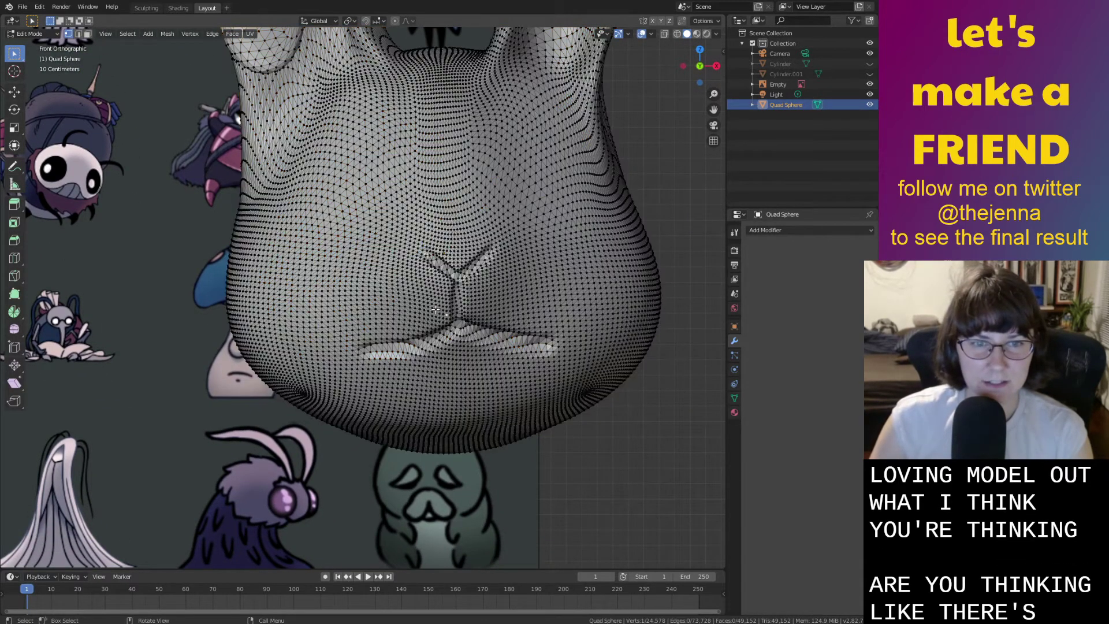
left_click_drag(461, 367, 479, 371)
Try deleting the selected vertices to cut a tooth-shaped hole below the mouth, and undo the deletion.
key("x")
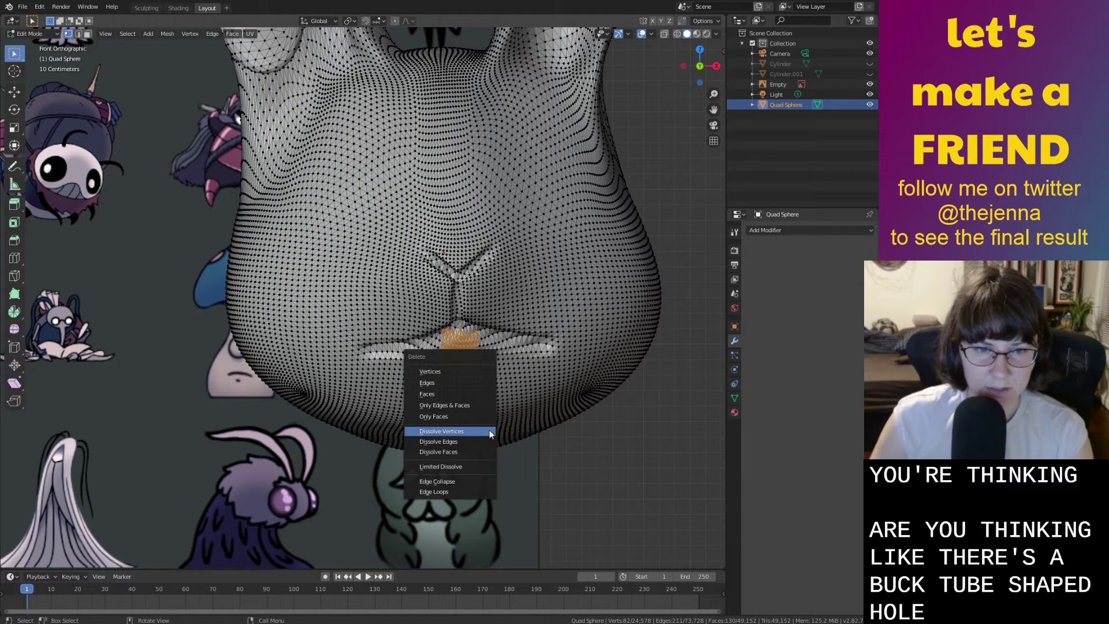
left_click(490, 430)
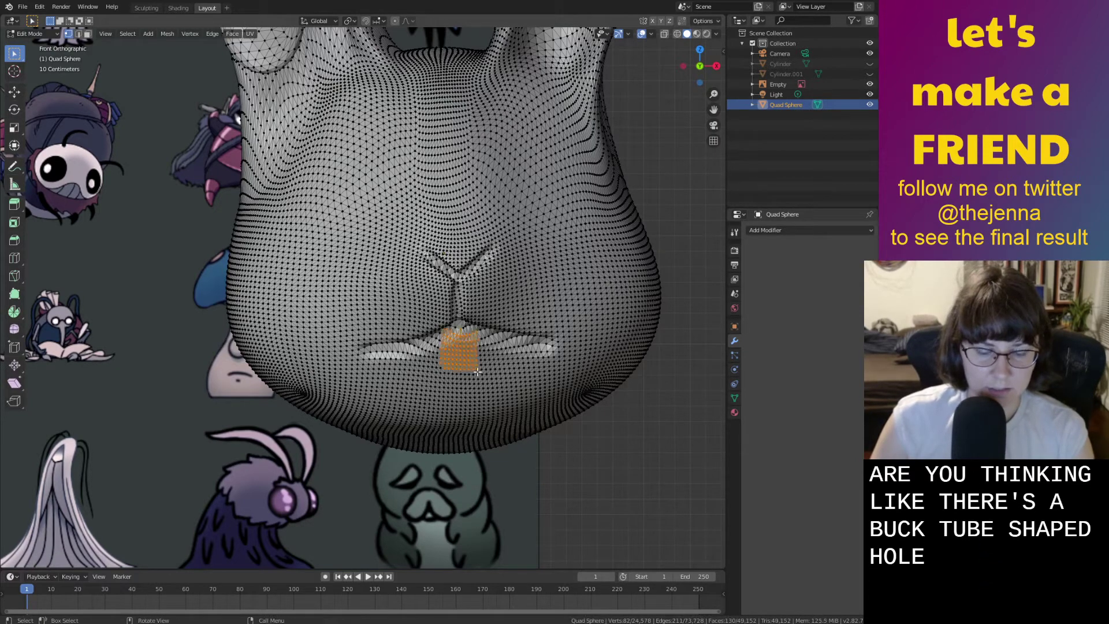
key("x")
left_click(460, 313)
middle_click_drag(600, 397, 539, 395)
key("Tab")
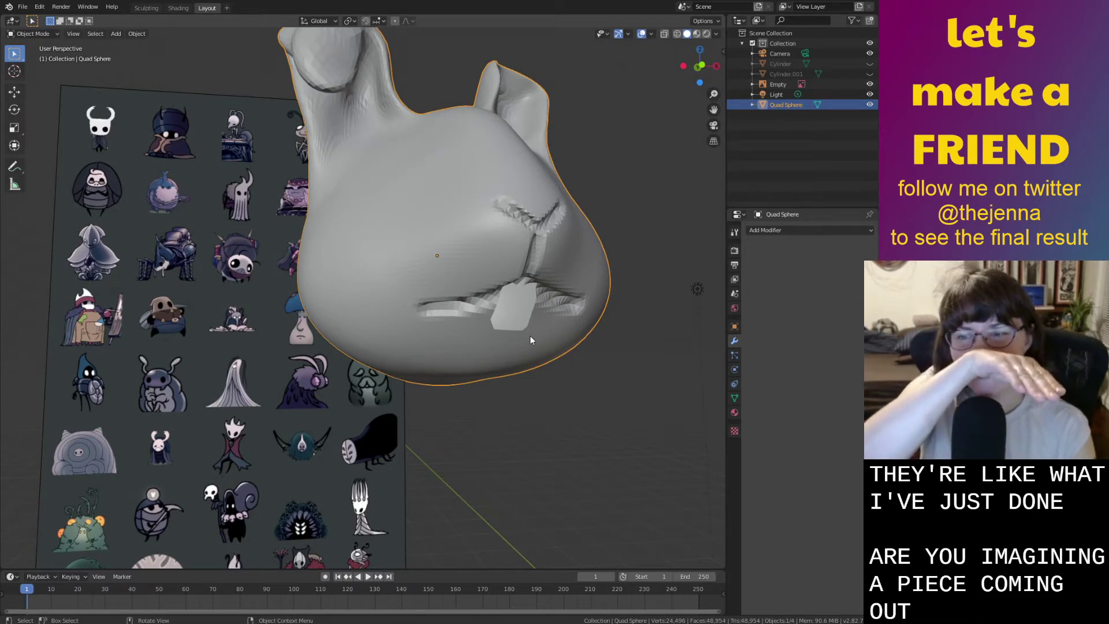
mouse_move(530, 339)
middle_mouse_down()
mouse_move(450, 347)
mouse_move(477, 354)
mouse_move(467, 334)
mouse_move(521, 334)
mouse_move(478, 341)
mouse_move(508, 335)
mouse_move(583, 384)
mouse_move(515, 345)
middle_mouse_up()
scroll(464, 335, "up", 4)
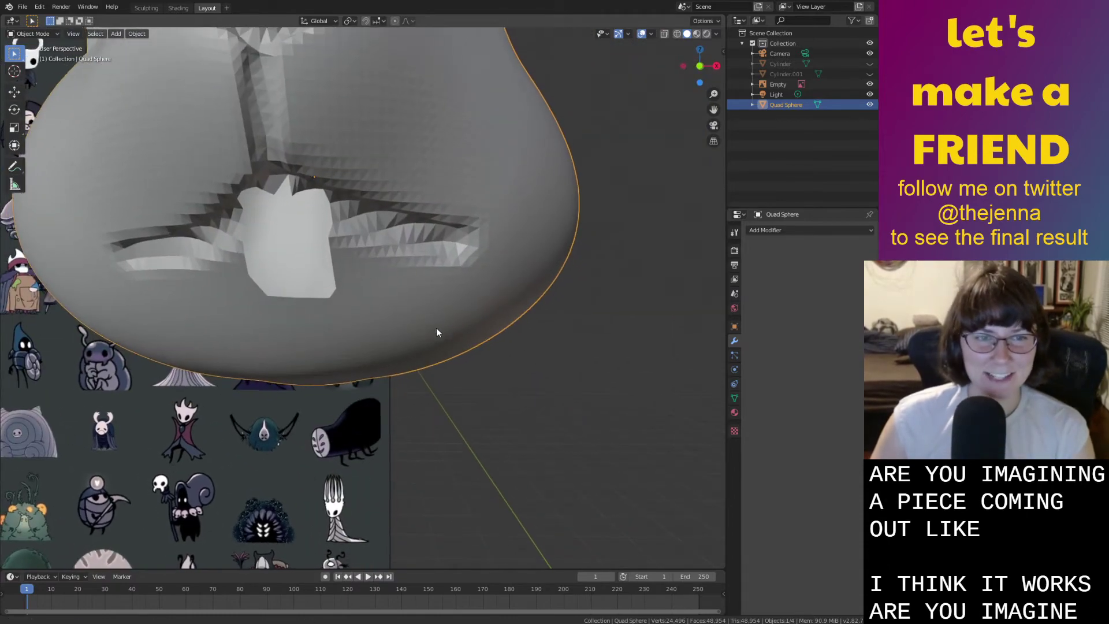
key("Tab")
key("ctrl+z")
Extrude the selected block of vertices outward from the mouth into a long protruding buck tooth.
middle_click_drag(394, 320, 448, 327)
key("e")
left_click(612, 381)
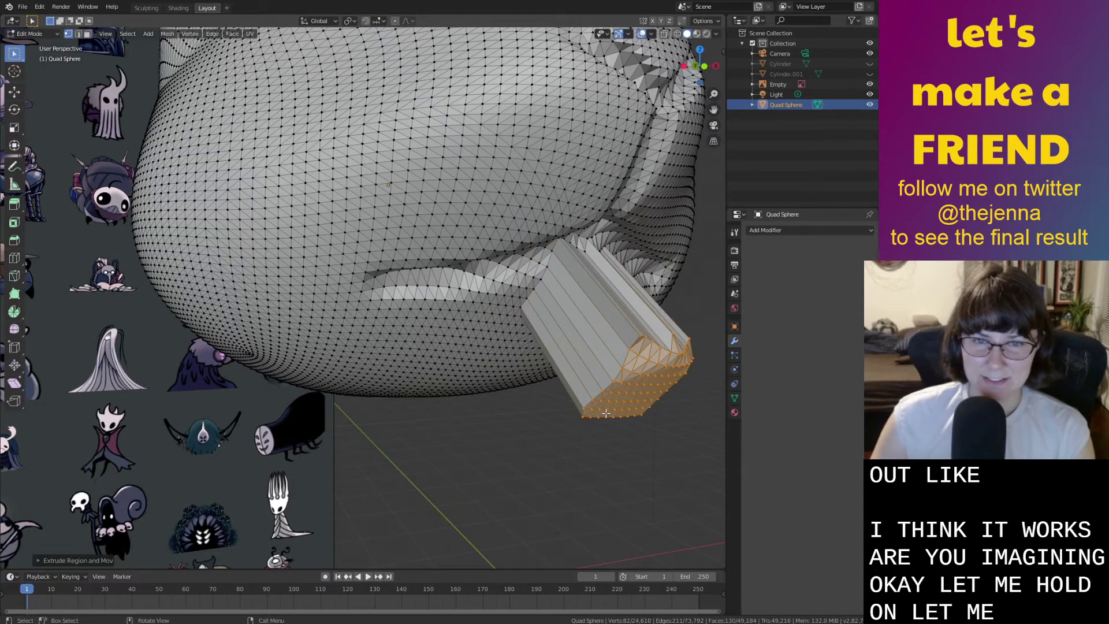
middle_click_drag(612, 381, 594, 408)
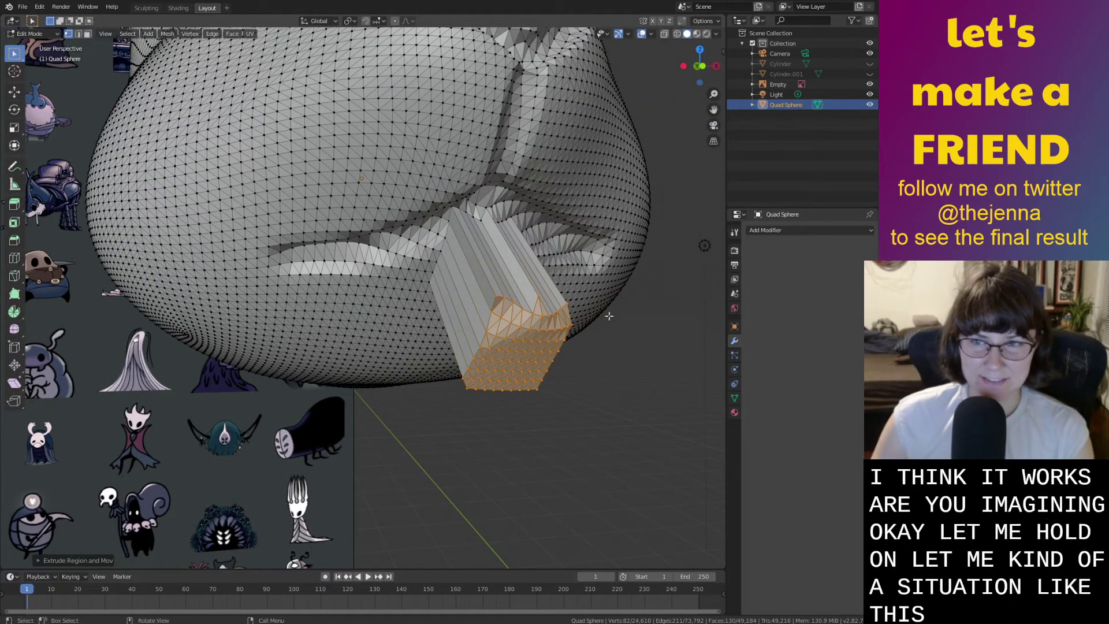
key("s")
key("Escape")
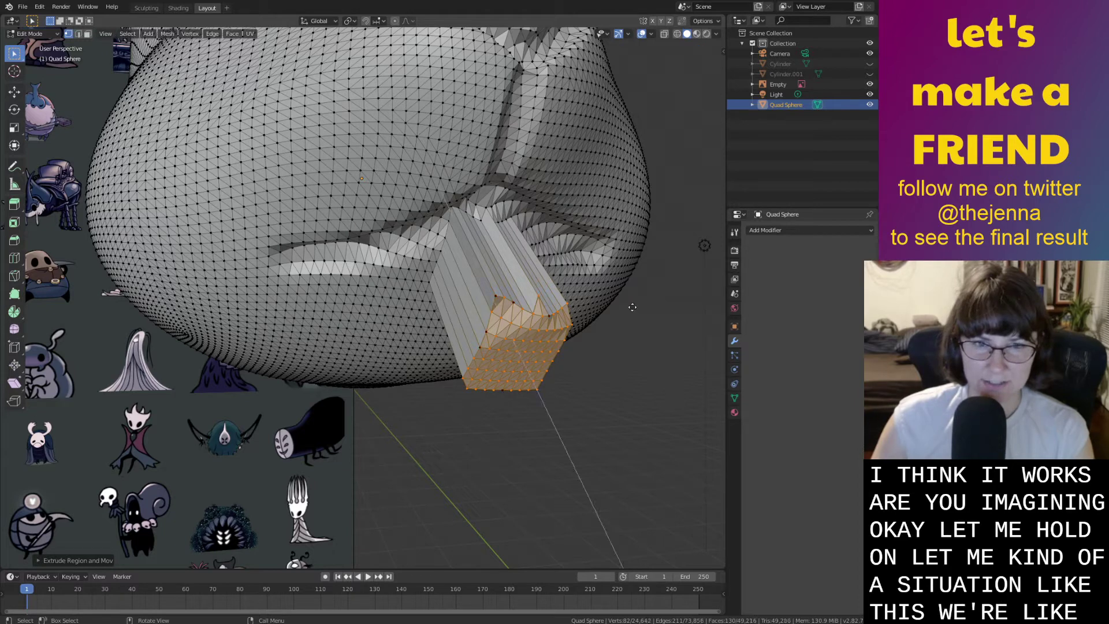
Try shrinking the end of the extruded buck tooth and moving it back up toward the mouth.
key("s")
left_click(623, 304)
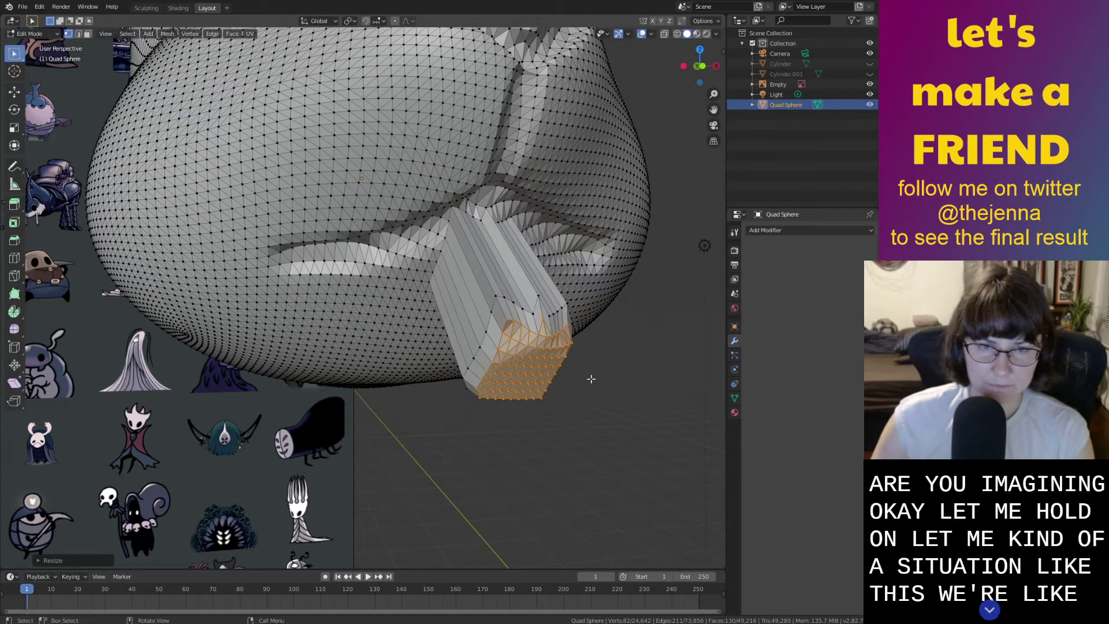
key("g")
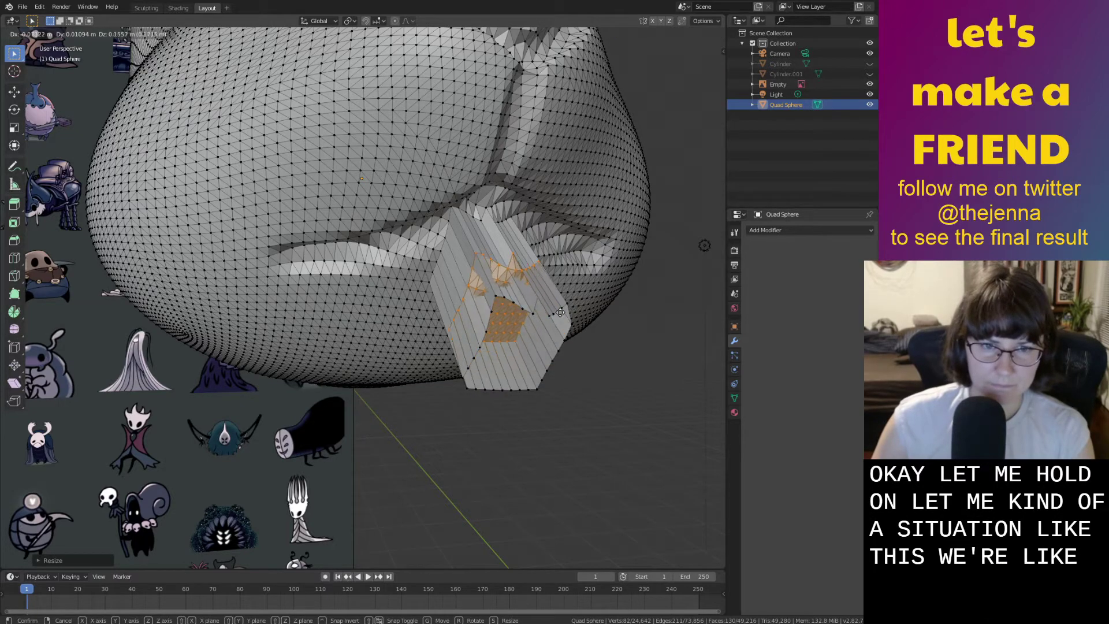
left_click(545, 283)
key("s")
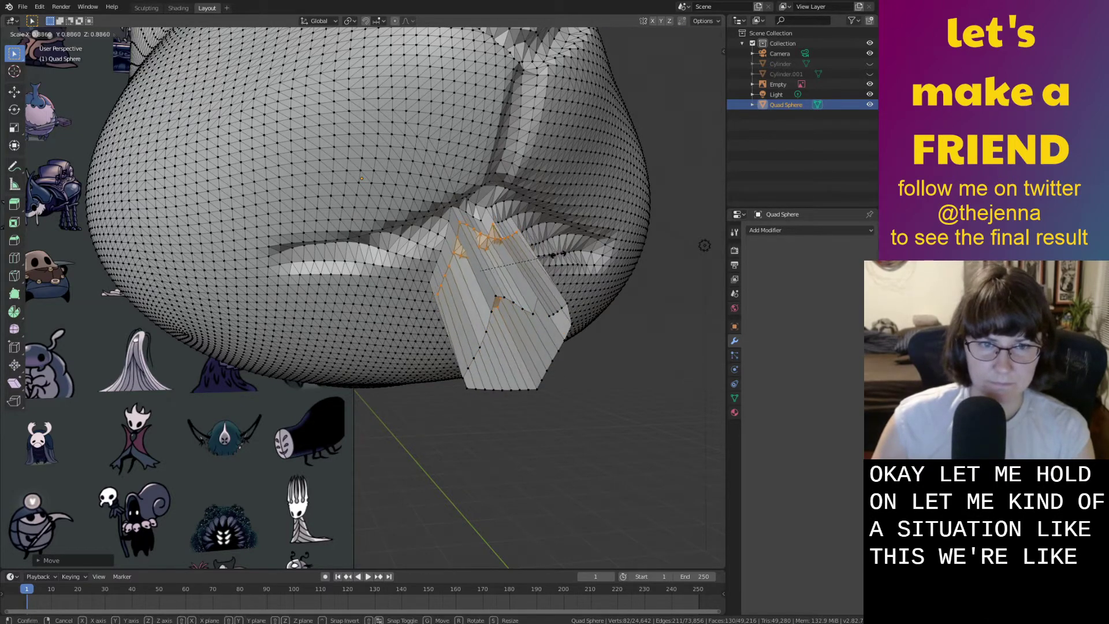
left_click(546, 271)
middle_click_drag(546, 272, 499, 249)
scroll(516, 253, "down", 2)
key("g")
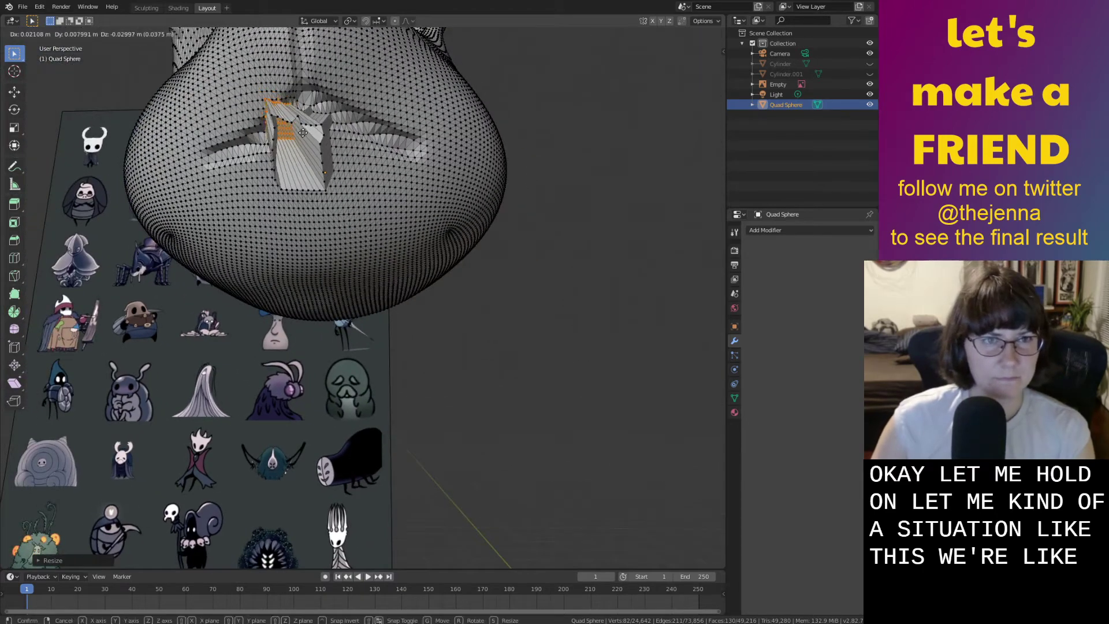
left_click(323, 155)
Check the tooth shape in Object Mode, return to Edit Mode and undo the tooth extrusion.
middle_click_drag(398, 203, 437, 220)
left_click(542, 322)
middle_click_drag(542, 322, 524, 358)
key("Tab")
left_click(552, 349)
scroll(557, 363, "up", 3)
key("Tab")
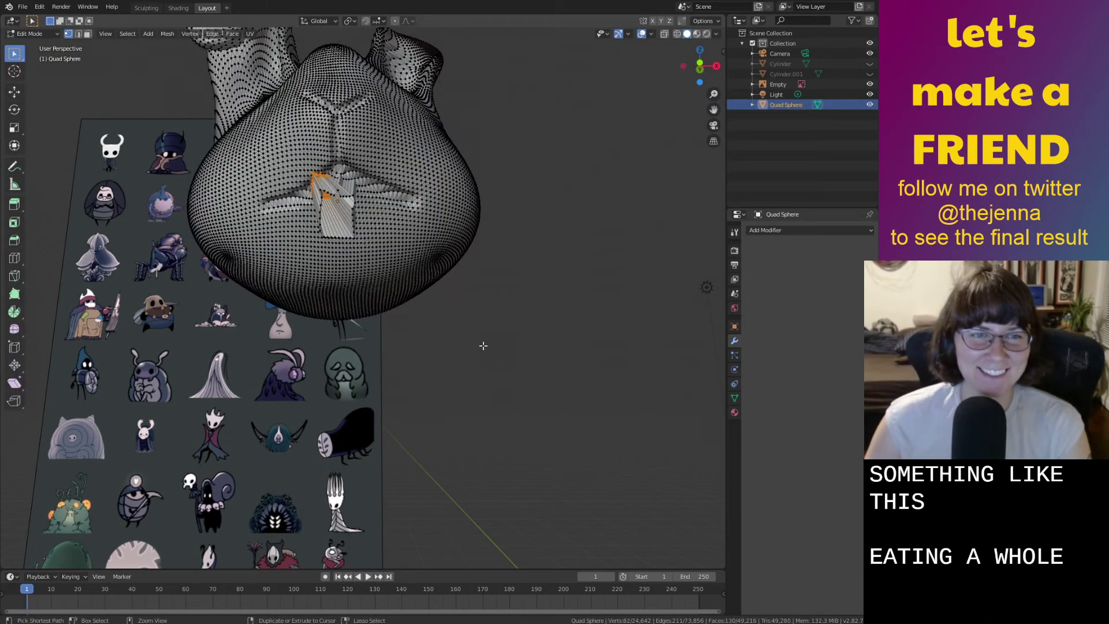
key("ctrl+z")
key("ctrl+z")
middle_click_drag(471, 368, 497, 380)
scroll(466, 356, "up", 2)
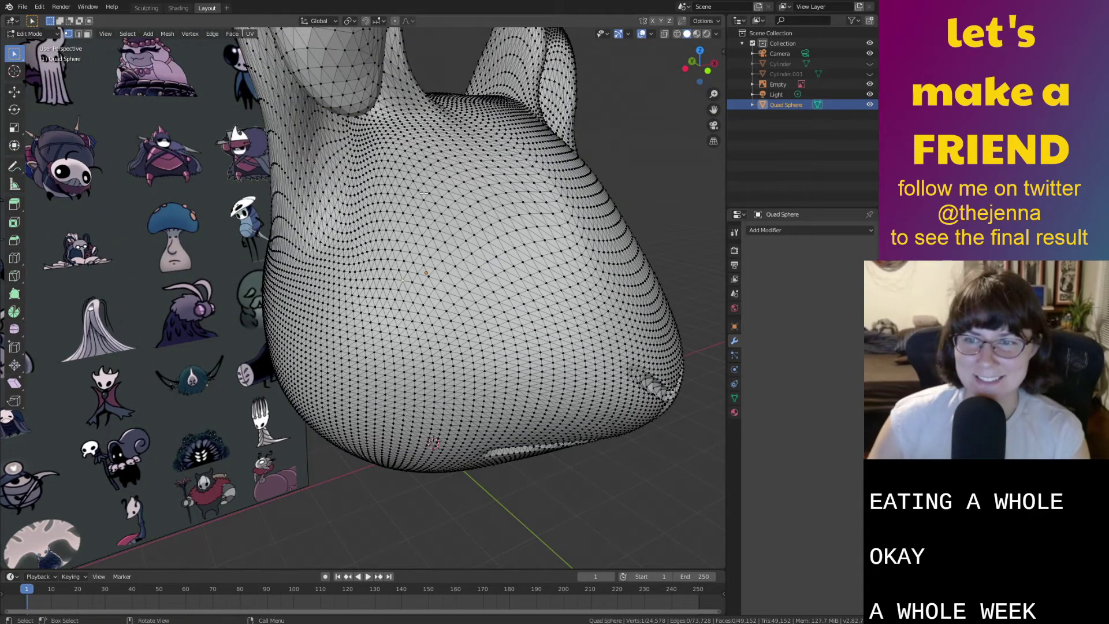
Switch the mesh selection tool to Select Circle.
left_click_drag(424, 193, 477, 280)
middle_click_drag(499, 278, 499, 279)
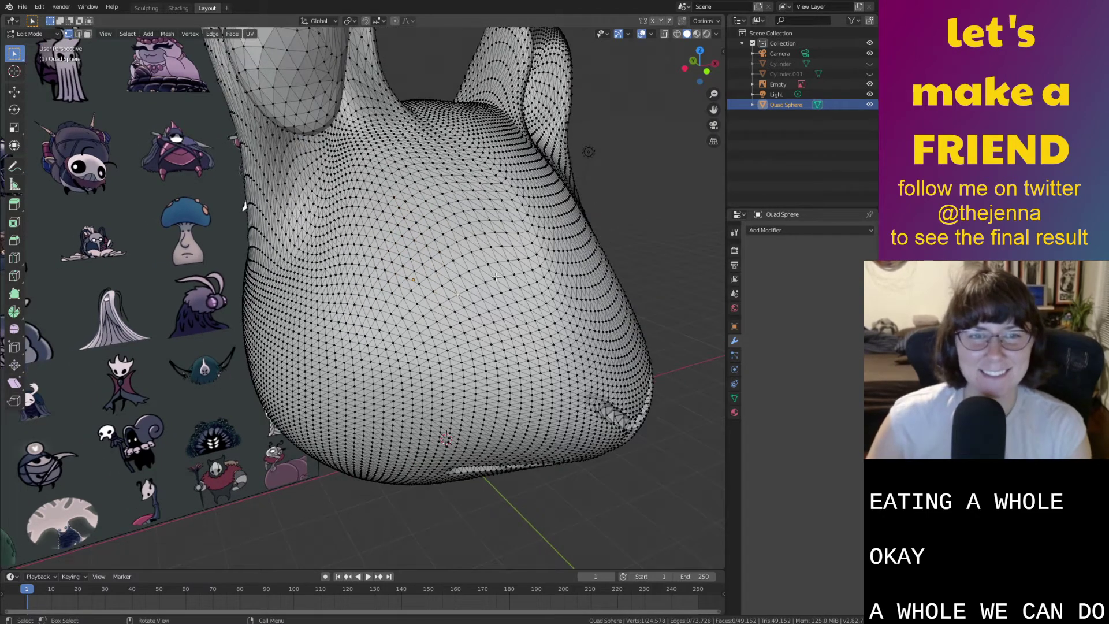
left_click(14, 54)
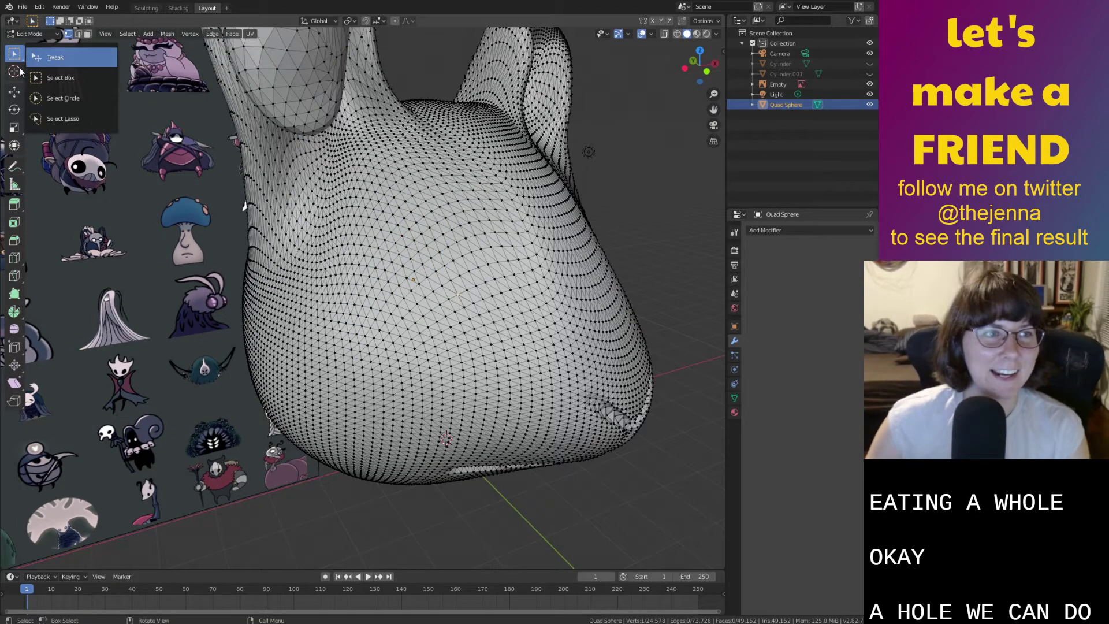
left_click(51, 96)
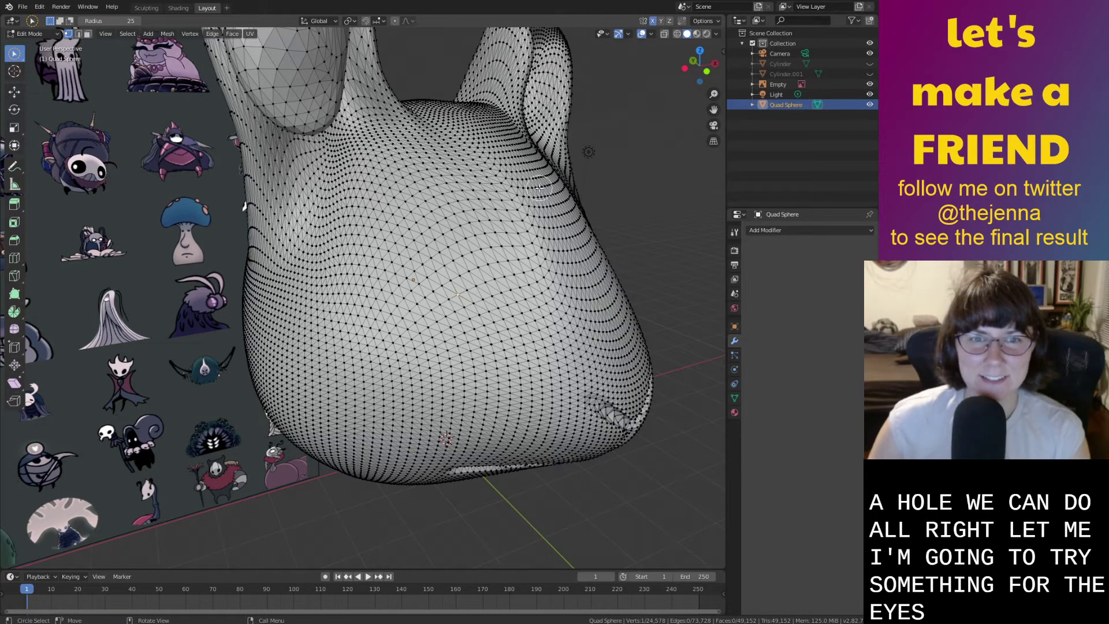
Select a large upright oval patch of vertices for the eye on the folded-ear side of the rabbit's face.
middle_click_drag(553, 180, 519, 189)
left_click_drag(282, 298, 277, 270)
middle_click_drag(409, 263, 387, 264)
mouse_move(413, 264)
left_mouse_down()
mouse_move(451, 275)
mouse_move(428, 268)
mouse_move(416, 341)
mouse_move(372, 253)
left_mouse_up()
left_click_drag(381, 332, 392, 312)
left_click_drag(215, 302, 220, 256)
middle_click_drag(333, 219, 359, 218)
left_click_drag(309, 247, 345, 198)
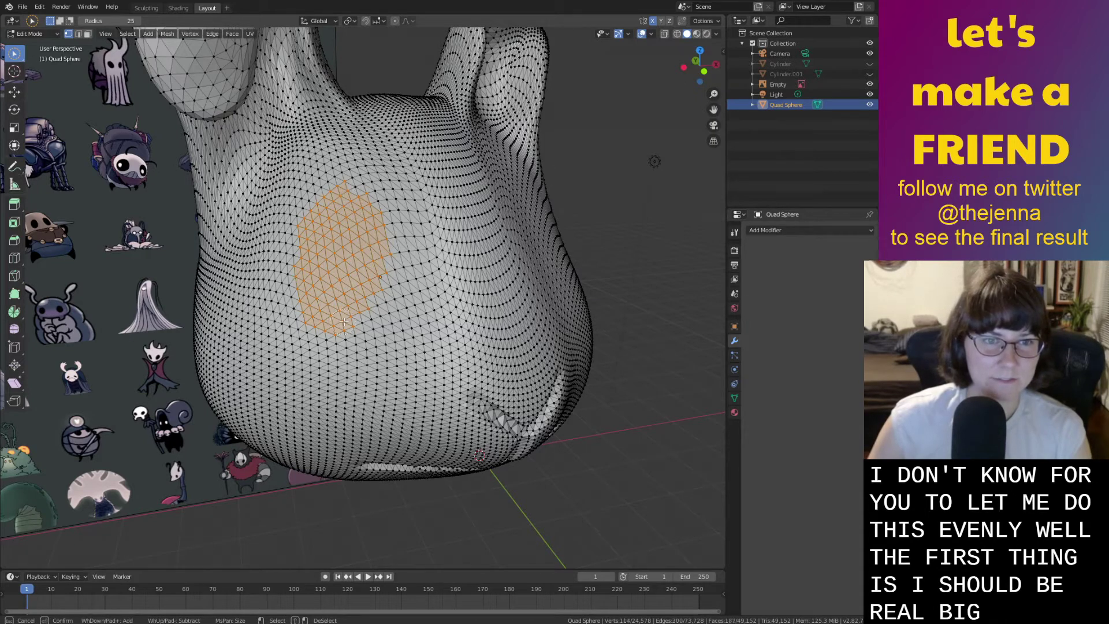
left_click_drag(376, 298, 353, 330)
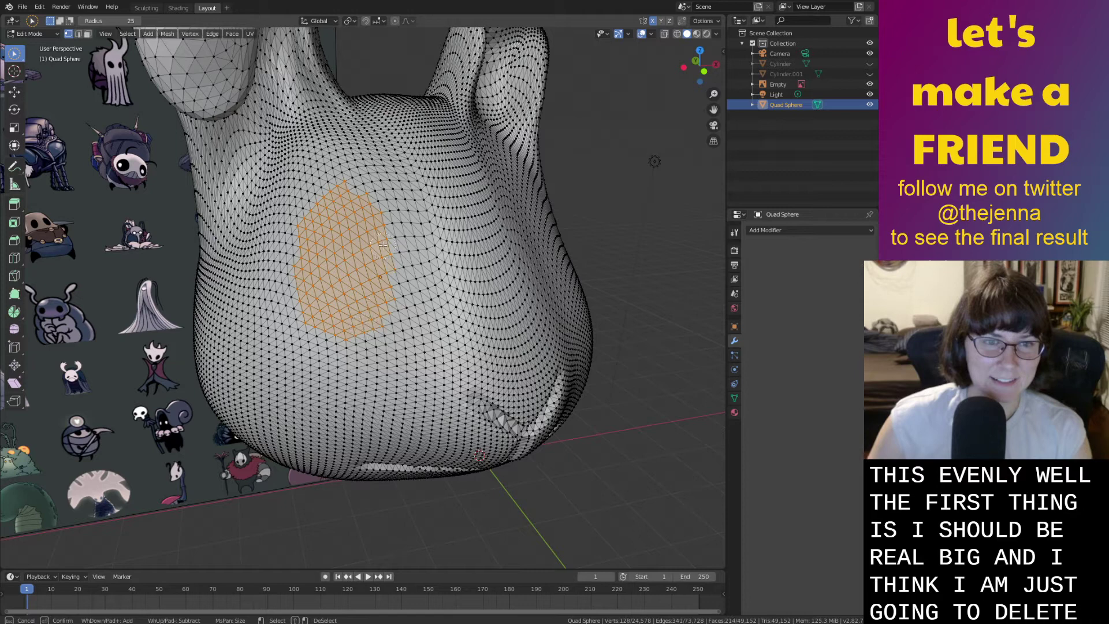
left_click_drag(355, 183, 327, 184)
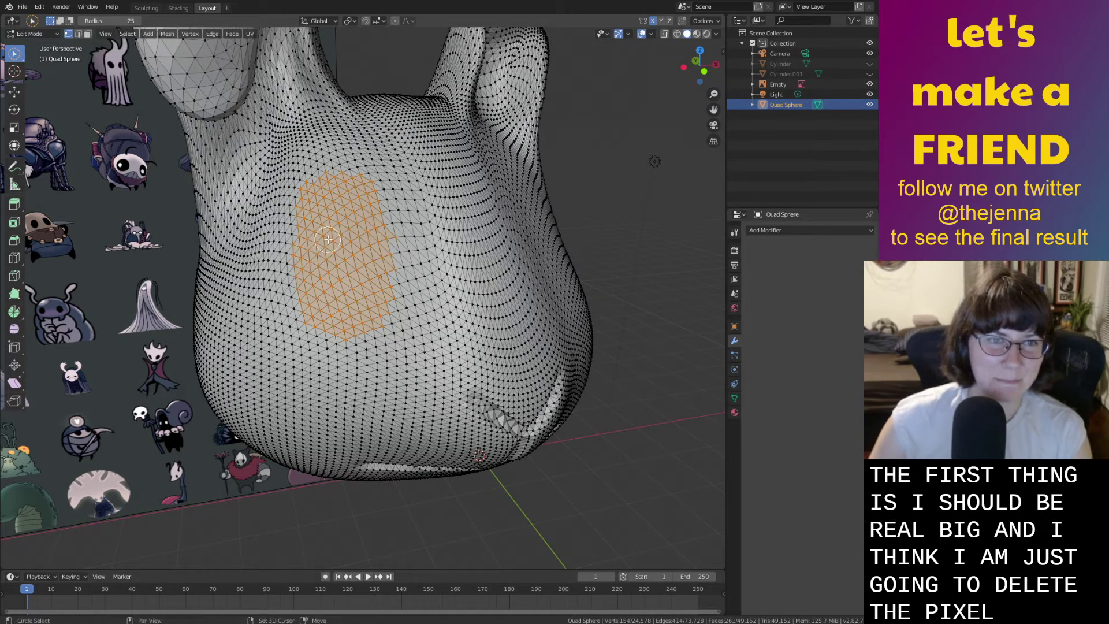
Trim stray vertices from the edges of the oval eye selection and delete the patch to open an eye socket.
middle_click_drag(331, 252, 338, 253)
left_click_drag(425, 238, 430, 269, "ctrl")
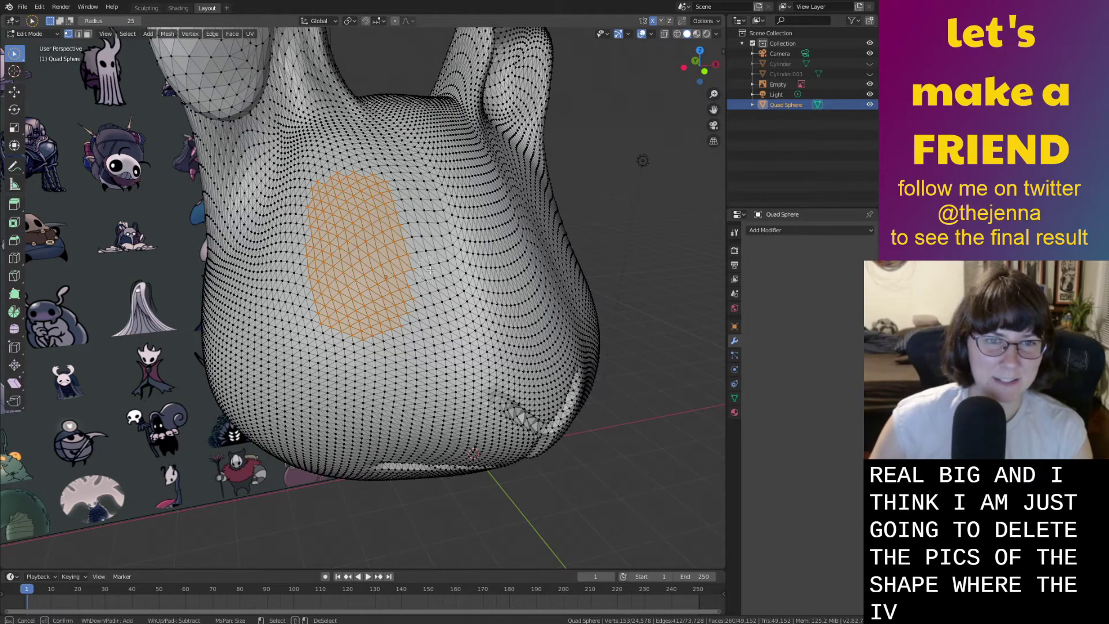
middle_click_drag(441, 290, 432, 232)
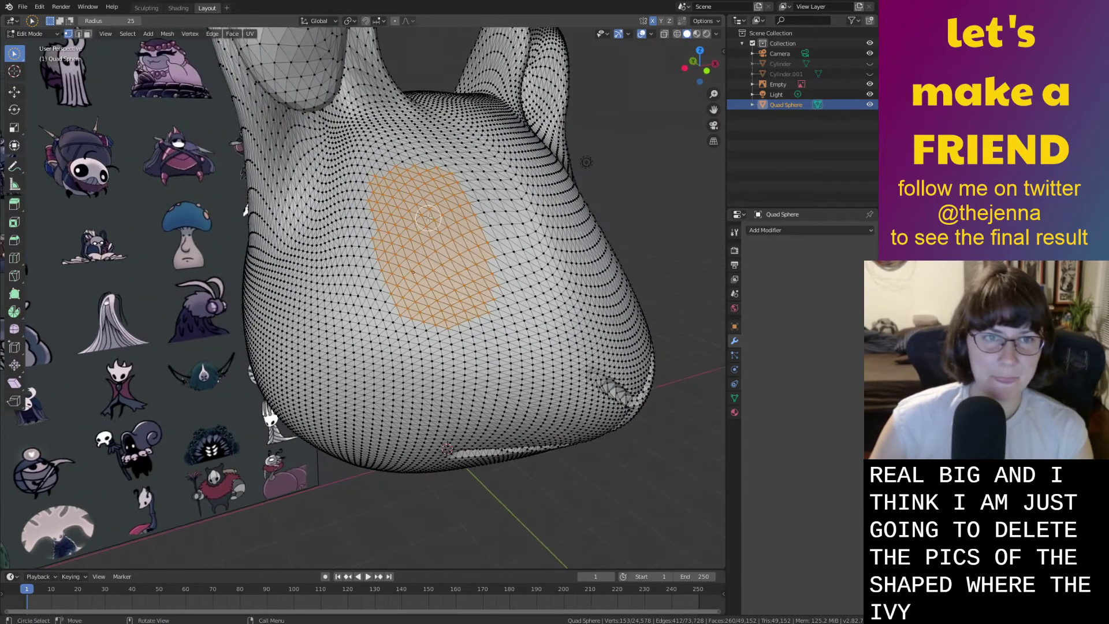
left_click_drag(368, 170, 361, 179, "shift")
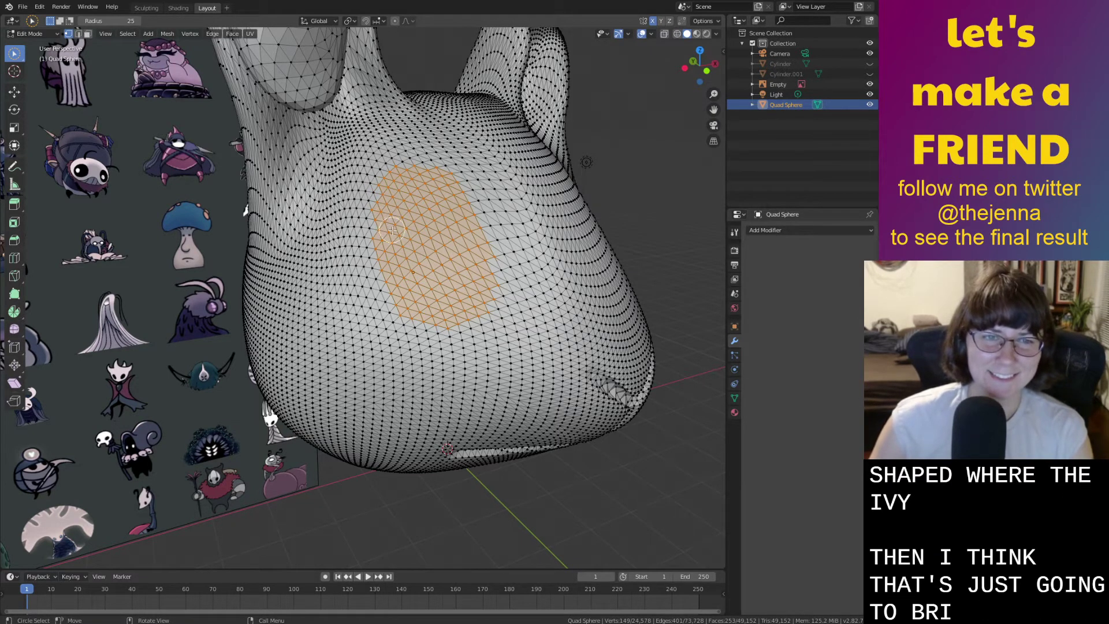
middle_click_drag(401, 332, 529, 371)
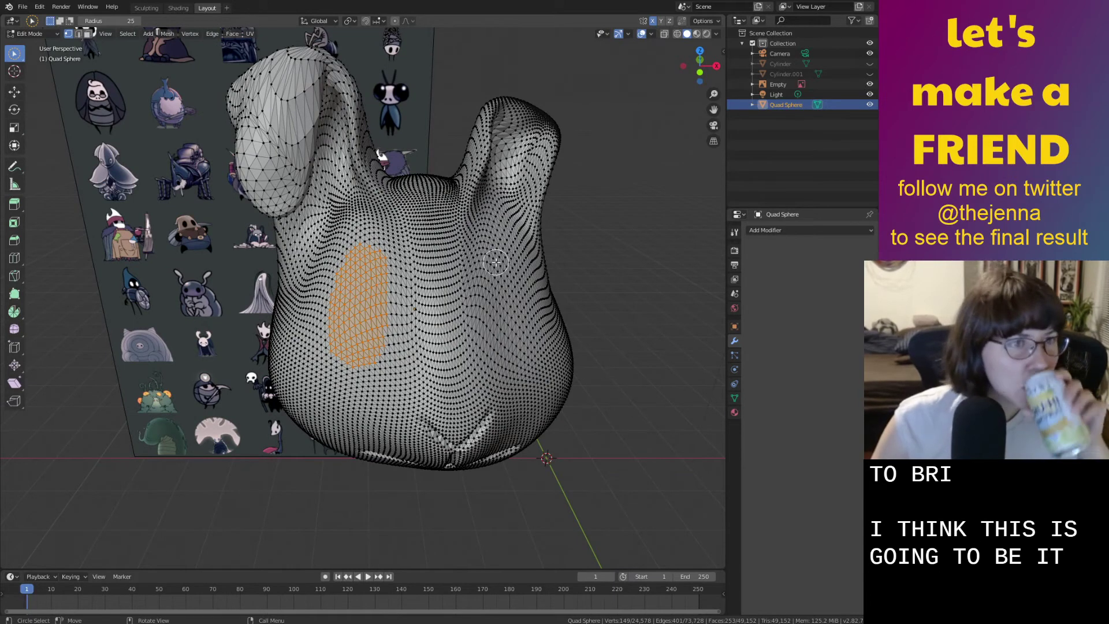
right_click(376, 290)
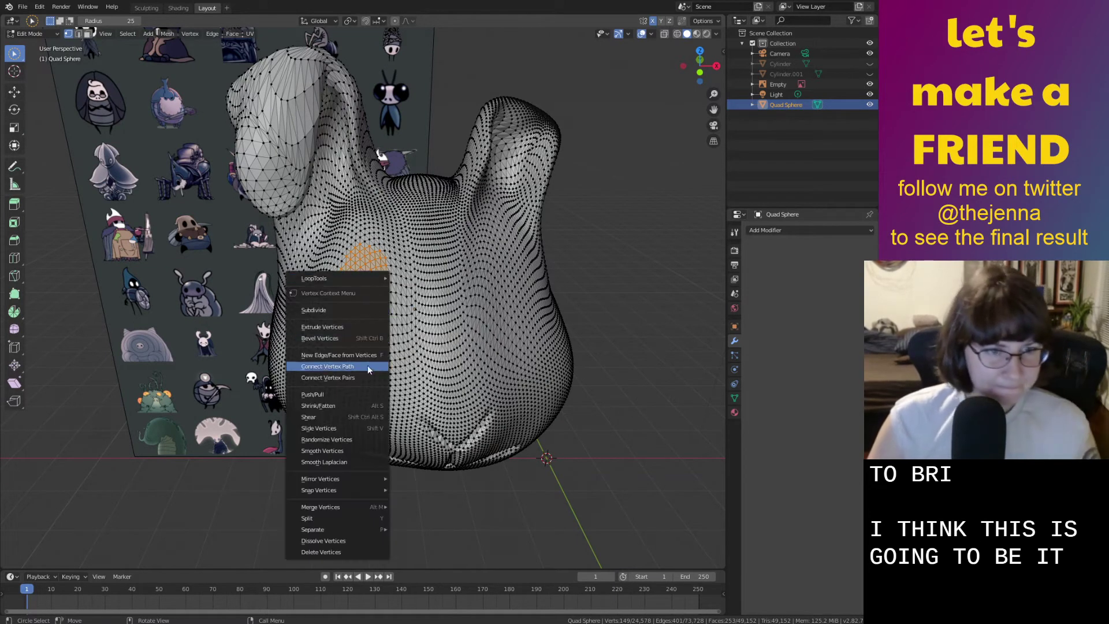
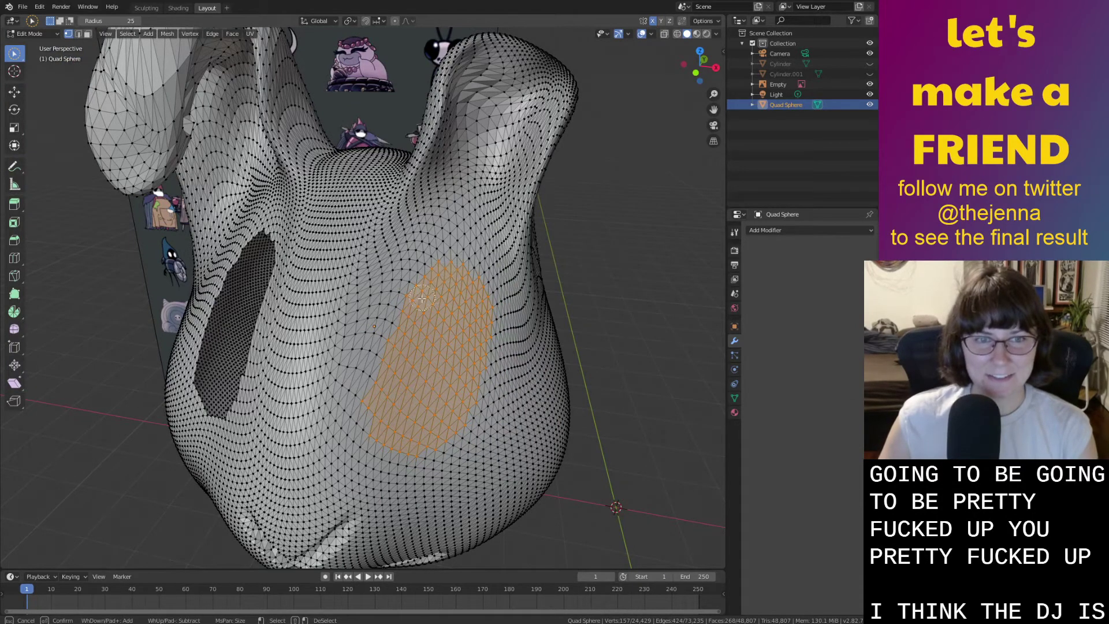
Refine the oval vertex selection for the second eye so its outline matches the first eye socket.
left_click(355, 398, "shift")
left_click_drag(354, 428, 358, 445, "ctrl")
mouse_move(358, 446)
middle_mouse_down("shift")
mouse_move(412, 441)
mouse_move(483, 334)
middle_mouse_up("shift")
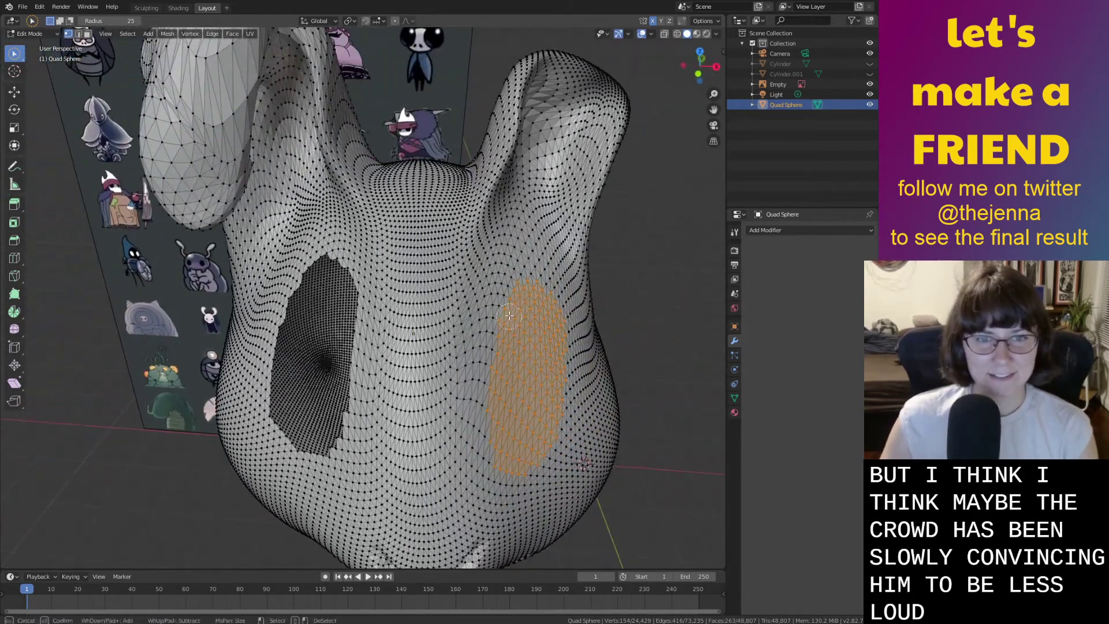
left_click_drag(518, 284, 529, 283)
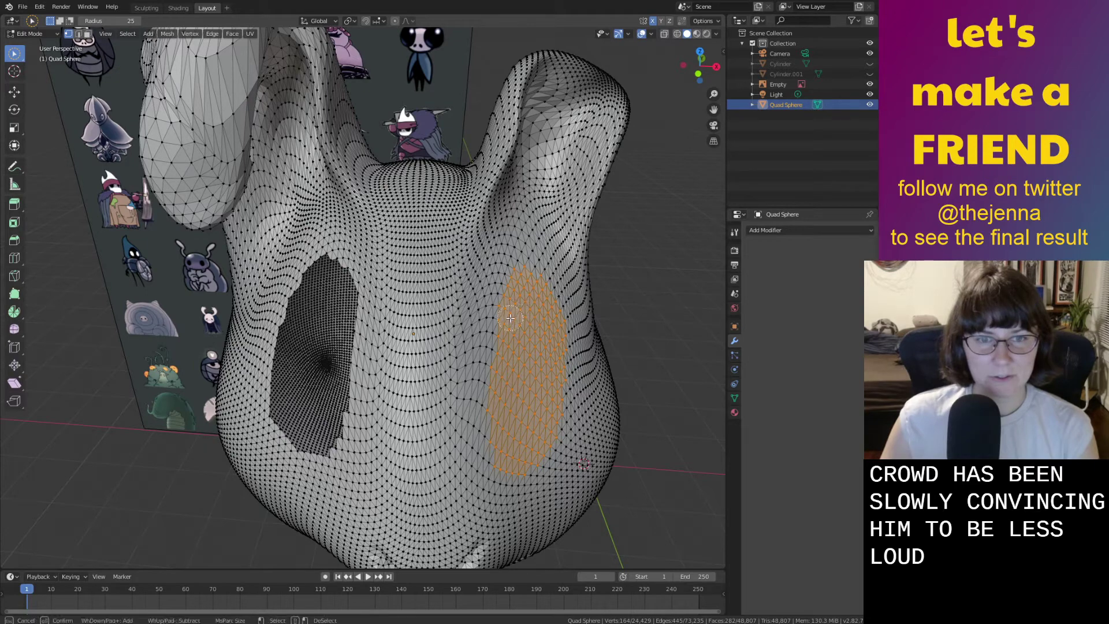
middle_click_drag(504, 356, 456, 302)
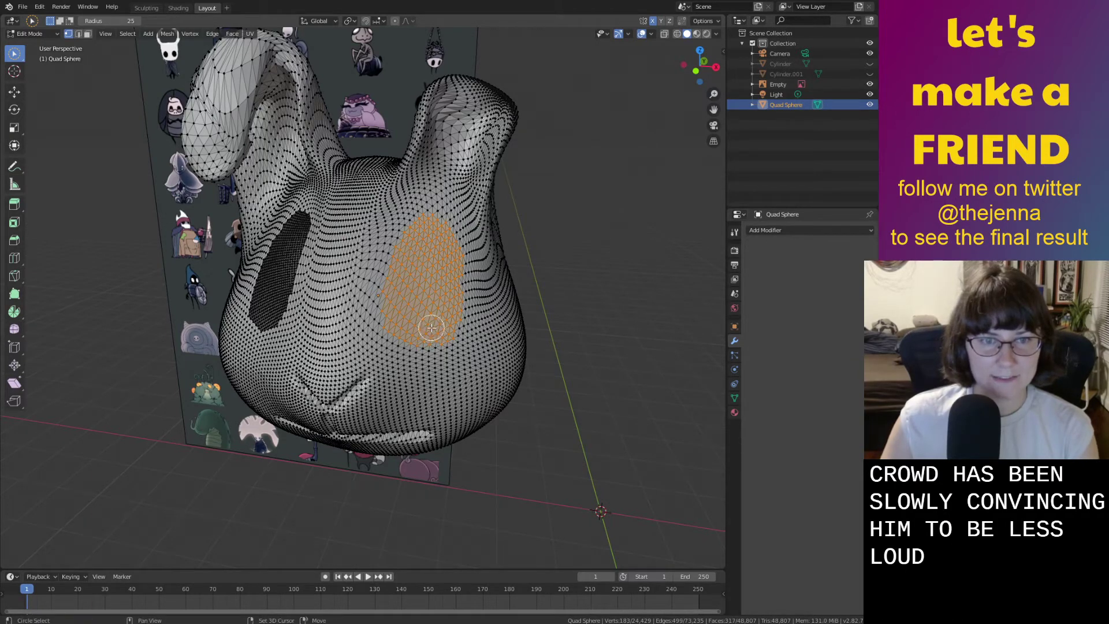
left_click_drag(434, 336, 428, 330)
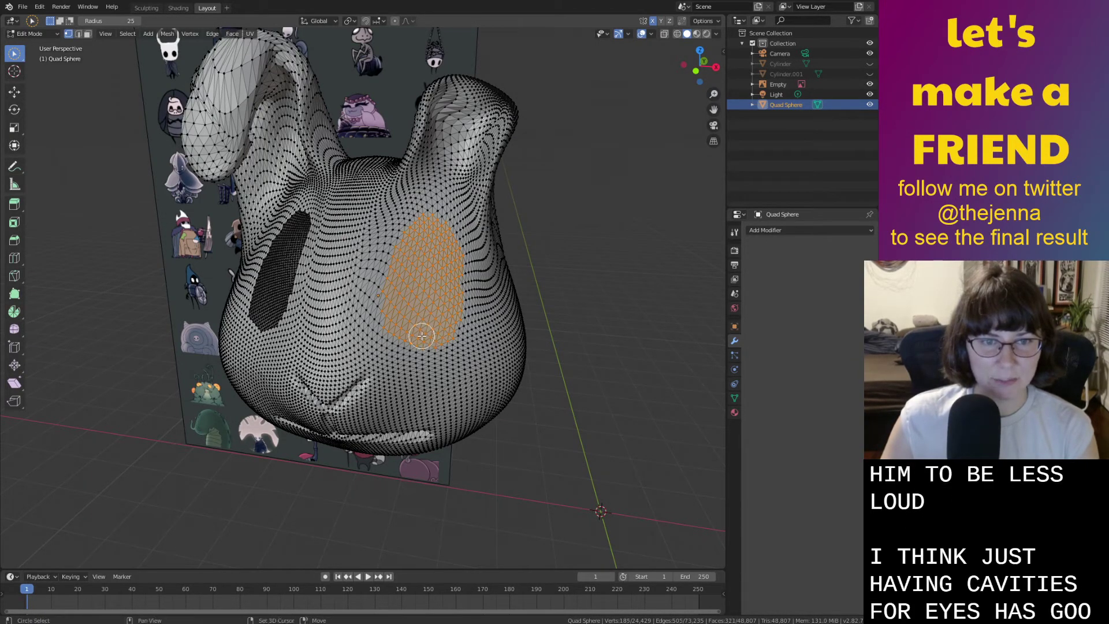
mouse_move(431, 327)
middle_mouse_down()
mouse_move(491, 344)
mouse_move(425, 336)
middle_mouse_up()
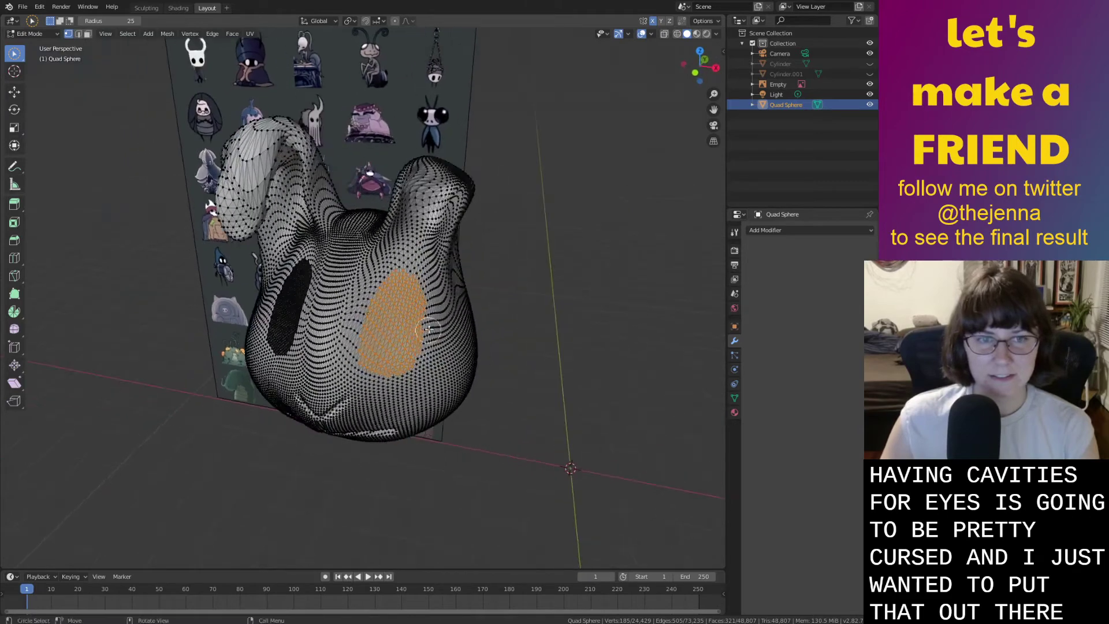
Delete the second eye's selected vertices to open its socket, and return to Object Mode to check both eyes.
mouse_move(435, 295)
middle_mouse_down()
mouse_move(437, 326)
mouse_move(507, 304)
mouse_move(453, 305)
middle_mouse_up()
key("x")
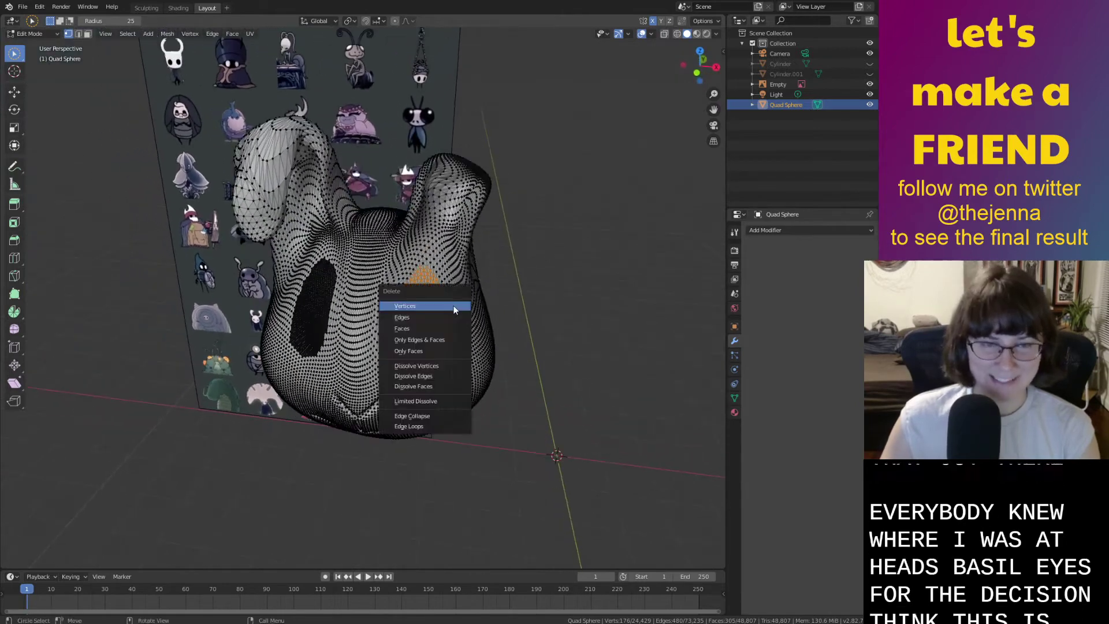
left_click(453, 305)
key("Tab")
middle_click_drag(432, 255, 467, 321)
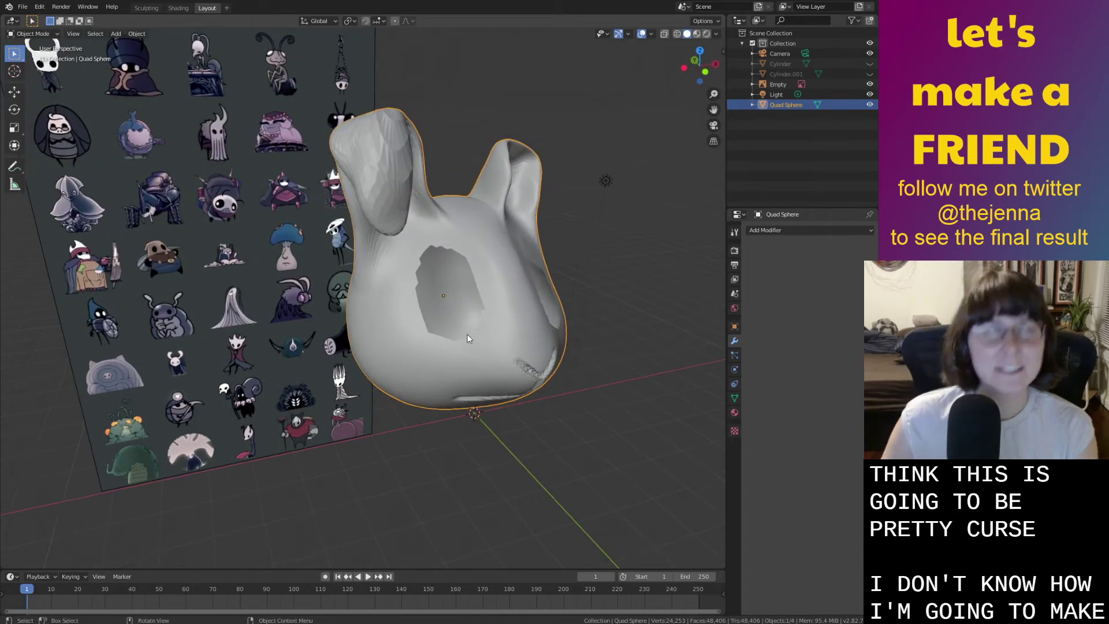
middle_click_drag(480, 348, 451, 349)
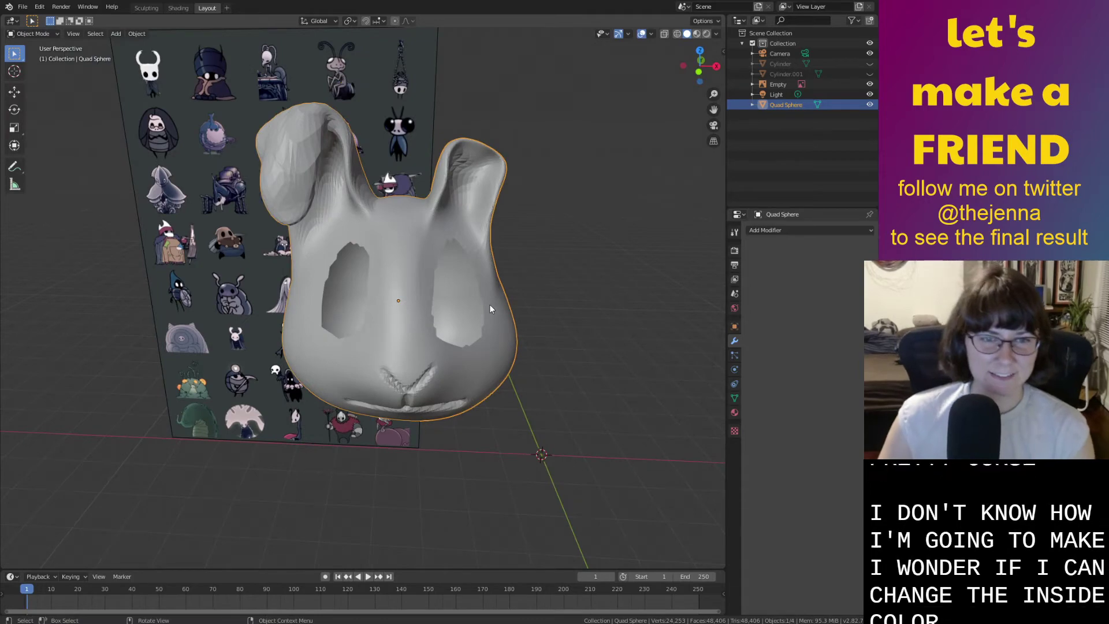
Enter Edit Mode and select a tapered, tooth-shaped patch of vertices below the centre of the mouth.
scroll(489, 304, "up", 5)
middle_click_drag(481, 302, 428, 287)
scroll(400, 306, "down", 6)
scroll(429, 289, "up", 6)
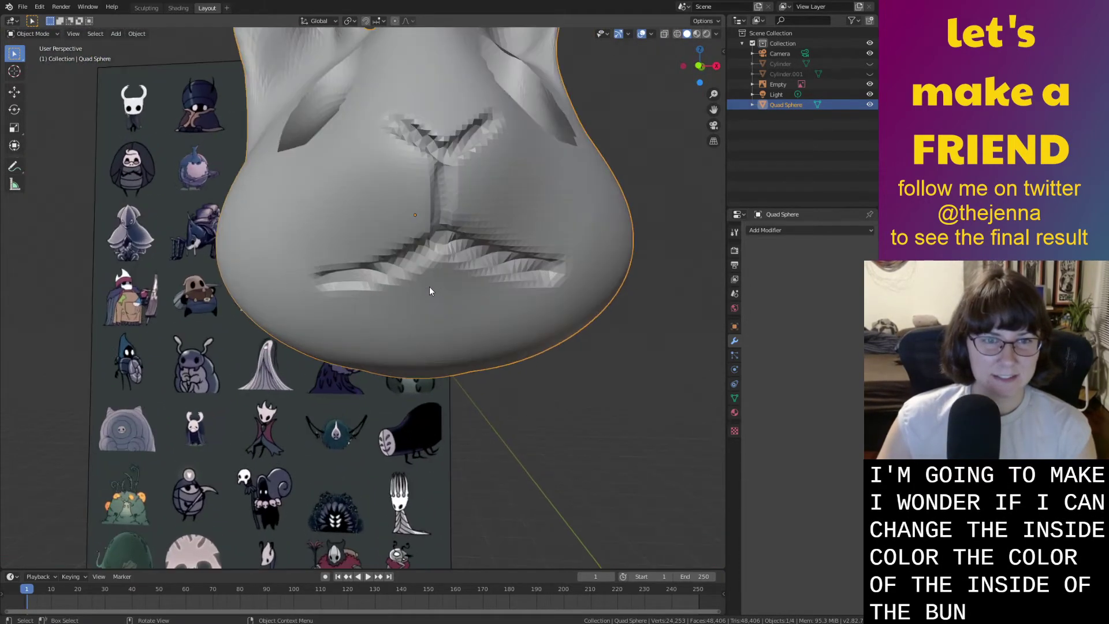
key("w")
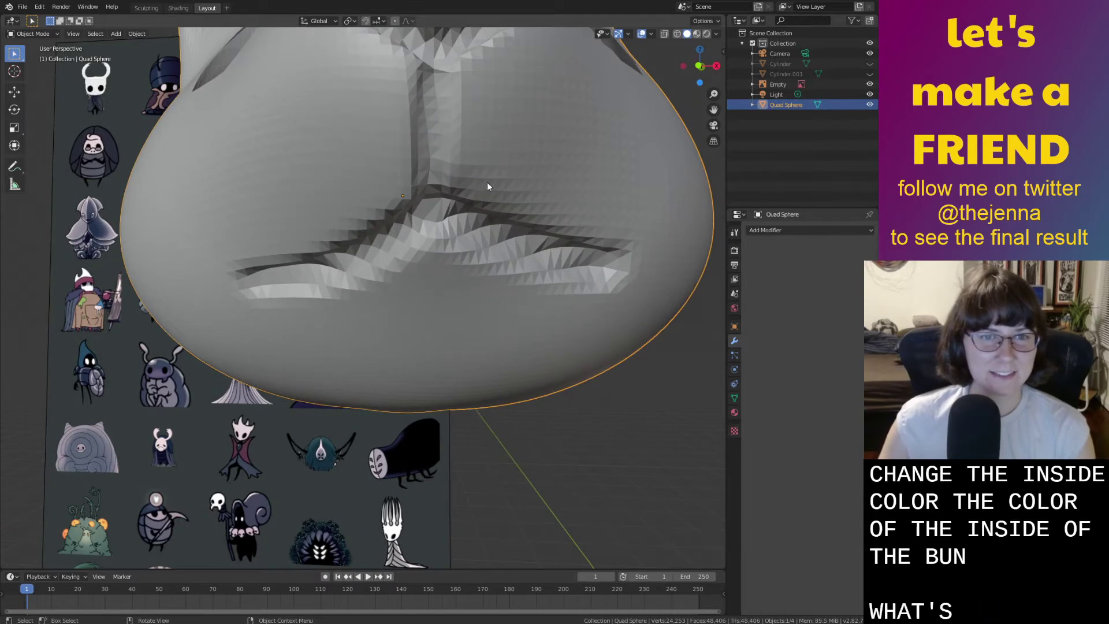
key("Tab")
left_click(427, 208)
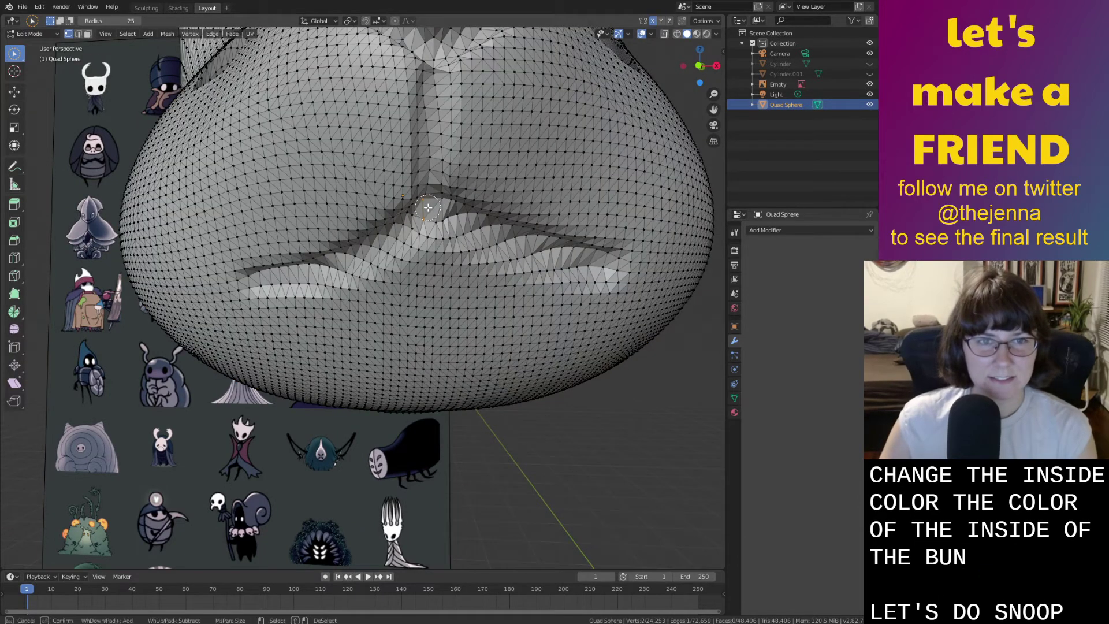
left_click_drag(398, 287, 476, 290)
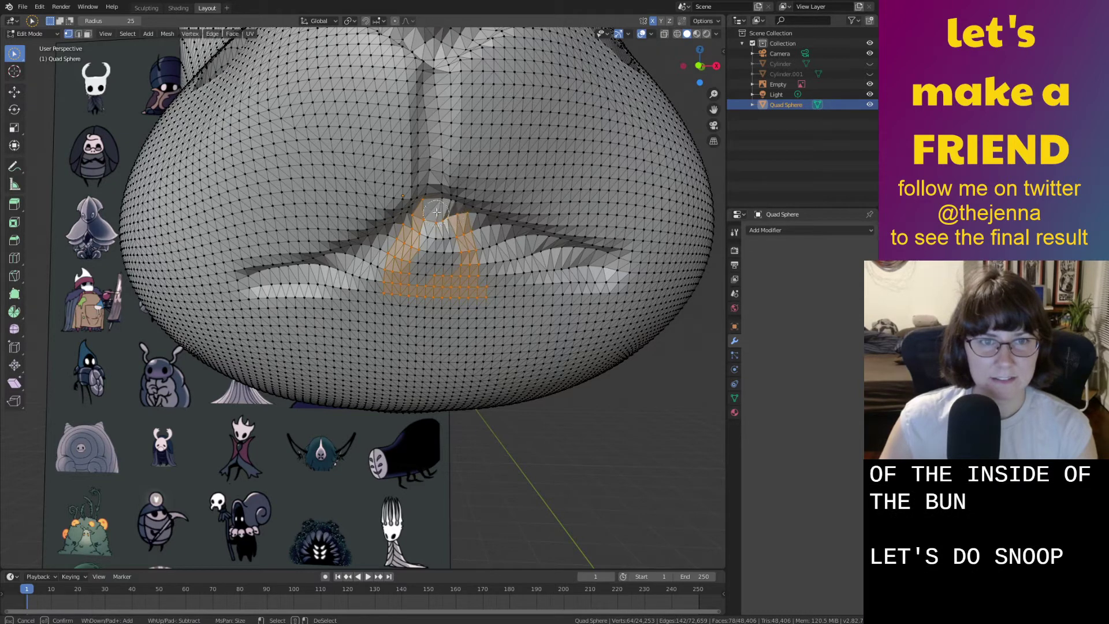
middle_click_drag(433, 258, 437, 254)
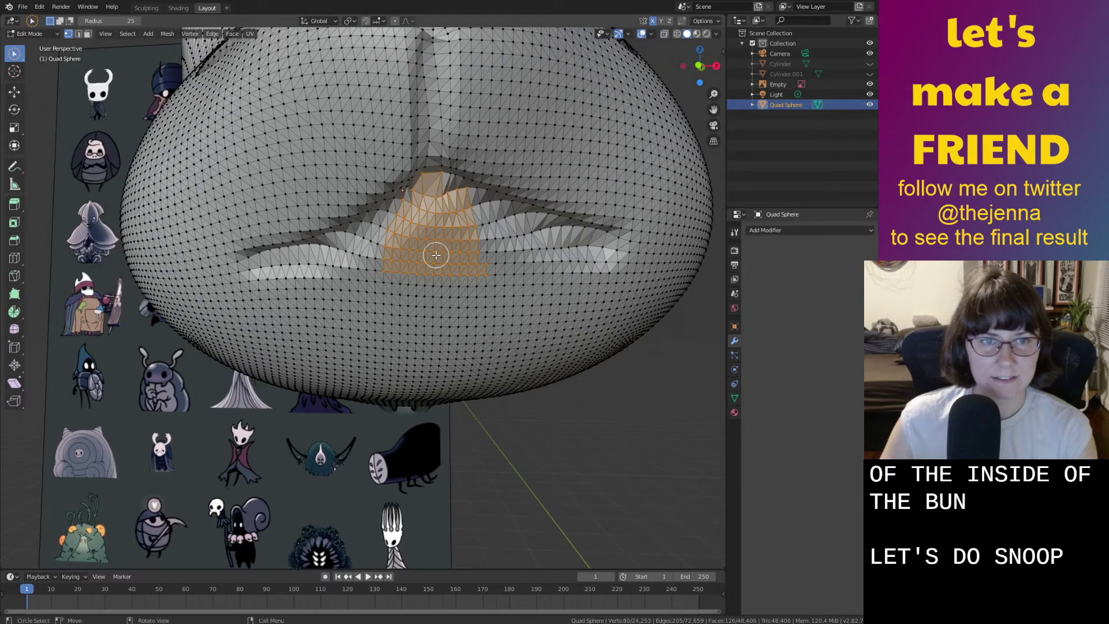
left_click_drag(475, 245, 475, 257)
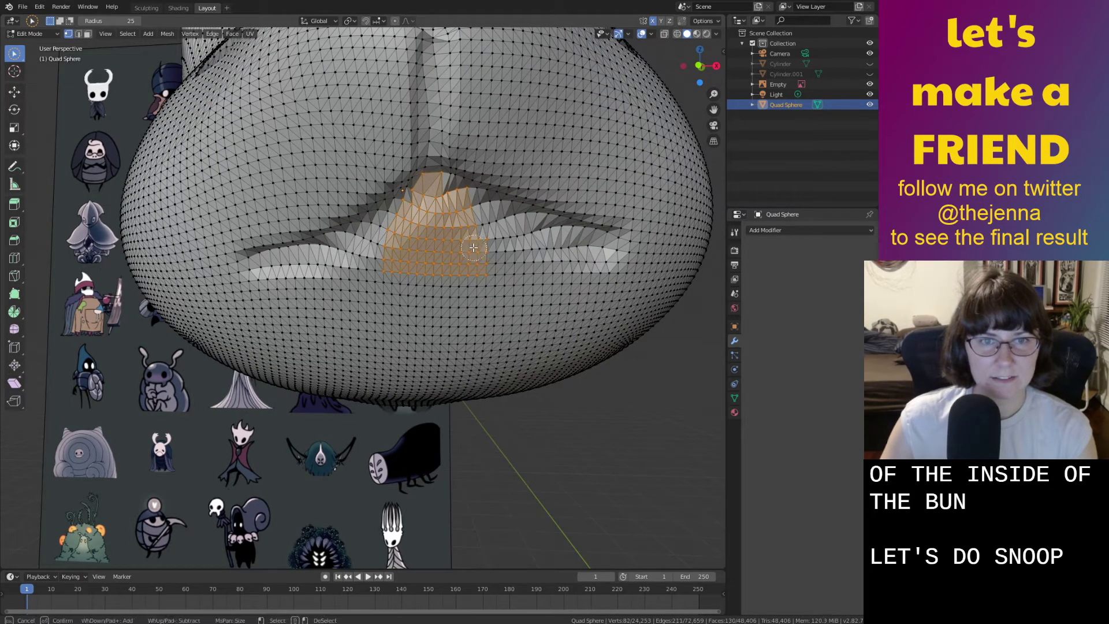
Extend the tooth patch selection to the vertices in the mouth crease directly beneath the nose line.
middle_click_drag(447, 253, 480, 420)
scroll(435, 232, "up", 4)
scroll(480, 420, "up", 5)
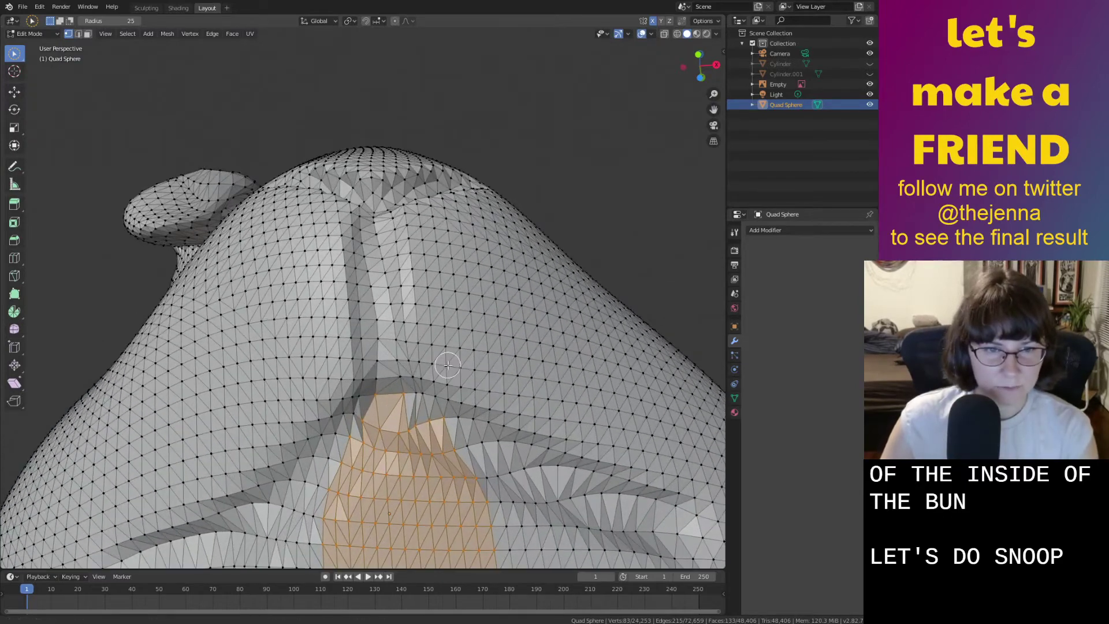
middle_click_drag(453, 370, 425, 366, "shift")
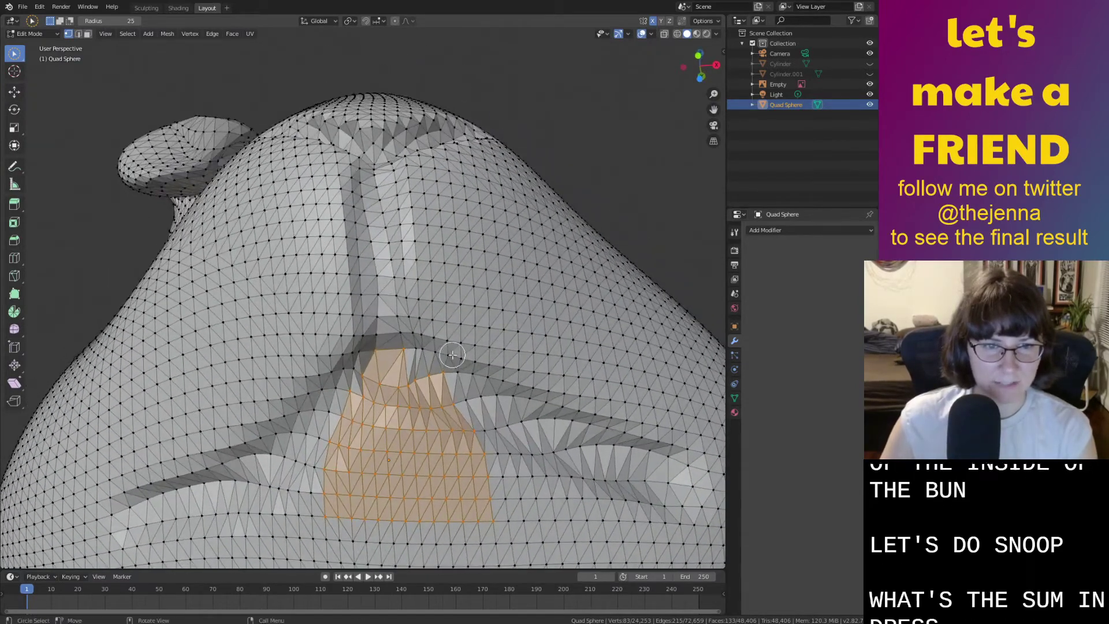
left_click(410, 358)
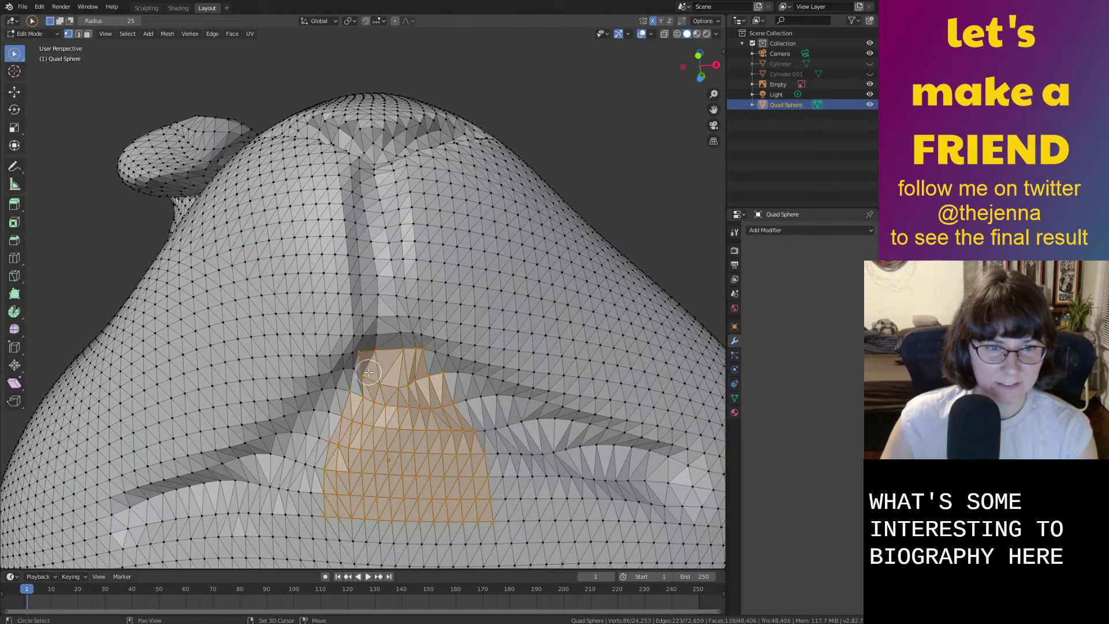
Trim the tooth patch selection along its edge, delete its vertices to open a tooth-shaped gap below the mouth, and return to Object Mode.
left_click(451, 374, "ctrl")
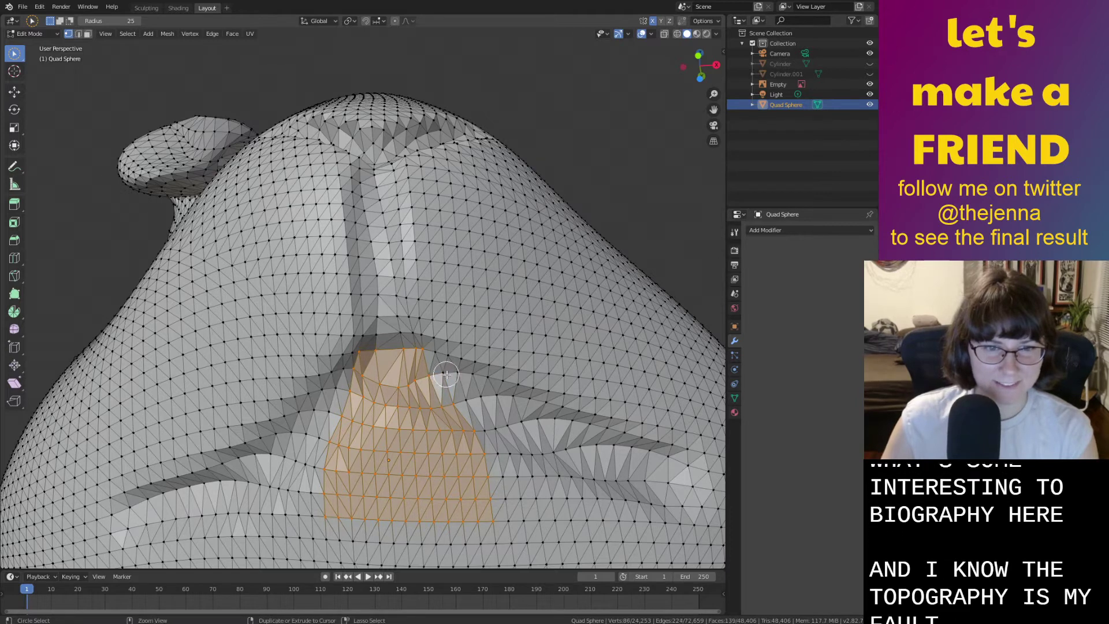
left_click_drag(482, 423, 502, 523, "ctrl")
scroll(500, 522, "down", 3)
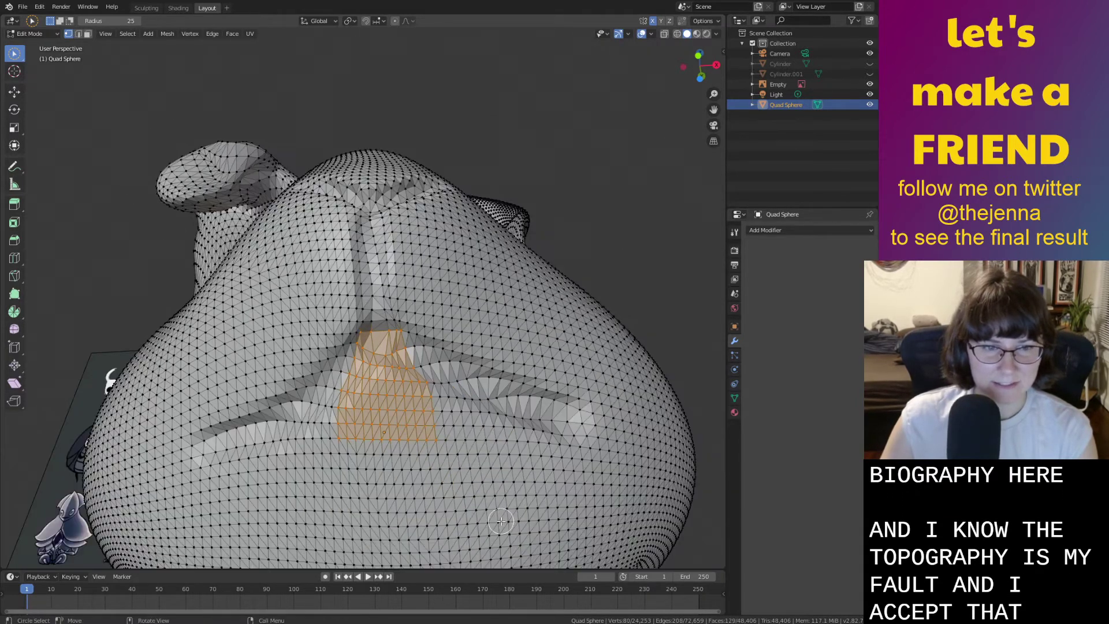
key("x")
left_click(421, 444)
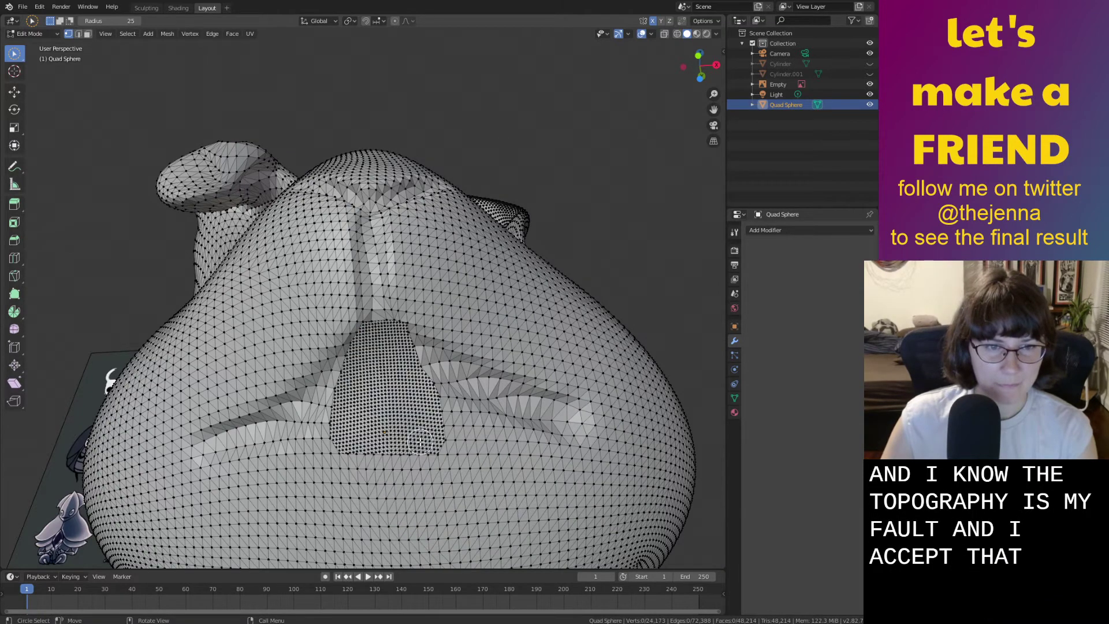
scroll(421, 442, "down", 3)
key("Tab")
mouse_move(421, 443)
middle_mouse_down()
mouse_move(449, 473)
mouse_move(480, 468)
mouse_move(466, 464)
mouse_move(470, 447)
mouse_move(549, 478)
mouse_move(562, 495)
mouse_move(553, 481)
mouse_move(495, 468)
middle_mouse_up()
scroll(474, 459, "down", 4)
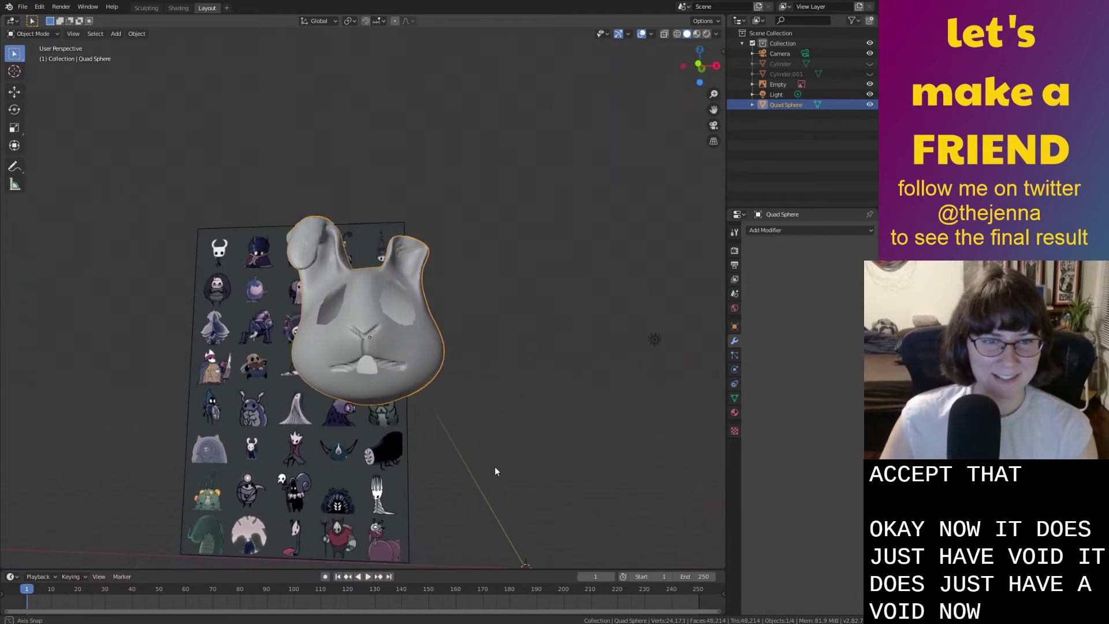
Examine the characters on the Hollow Knight reference sheet for examples of teeth to compare with the rabbit's tooth gap.
scroll(403, 474, "up", 2)
middle_click_drag(401, 465, 484, 466)
scroll(337, 436, "down", 2)
scroll(403, 477, "up", 4)
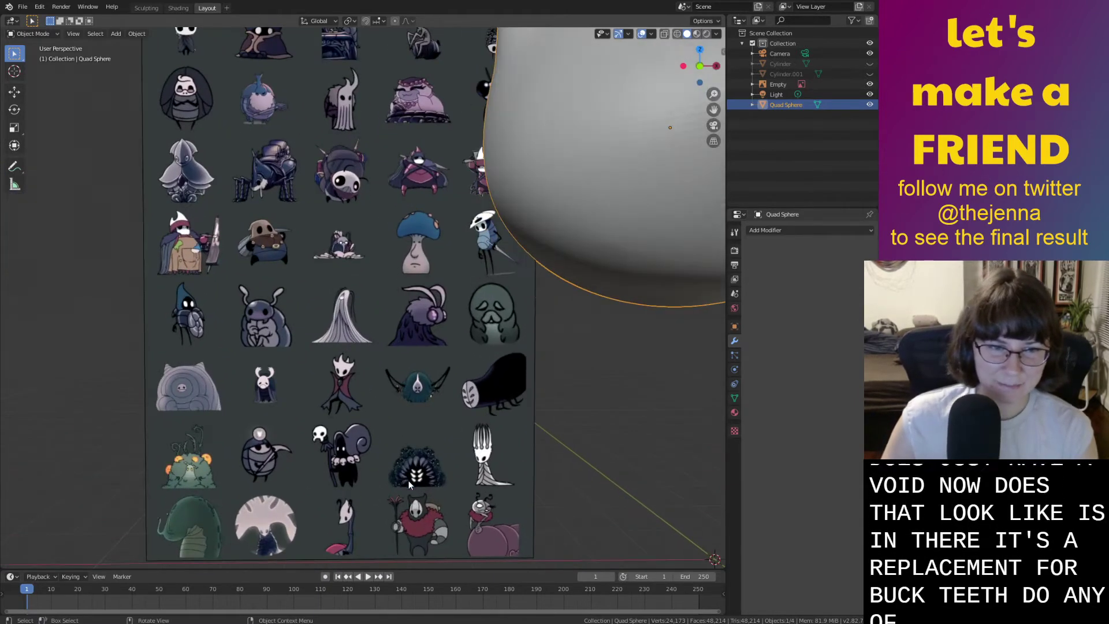
middle_click_drag(481, 341, 492, 287, "shift")
middle_click_drag(436, 426, 415, 478)
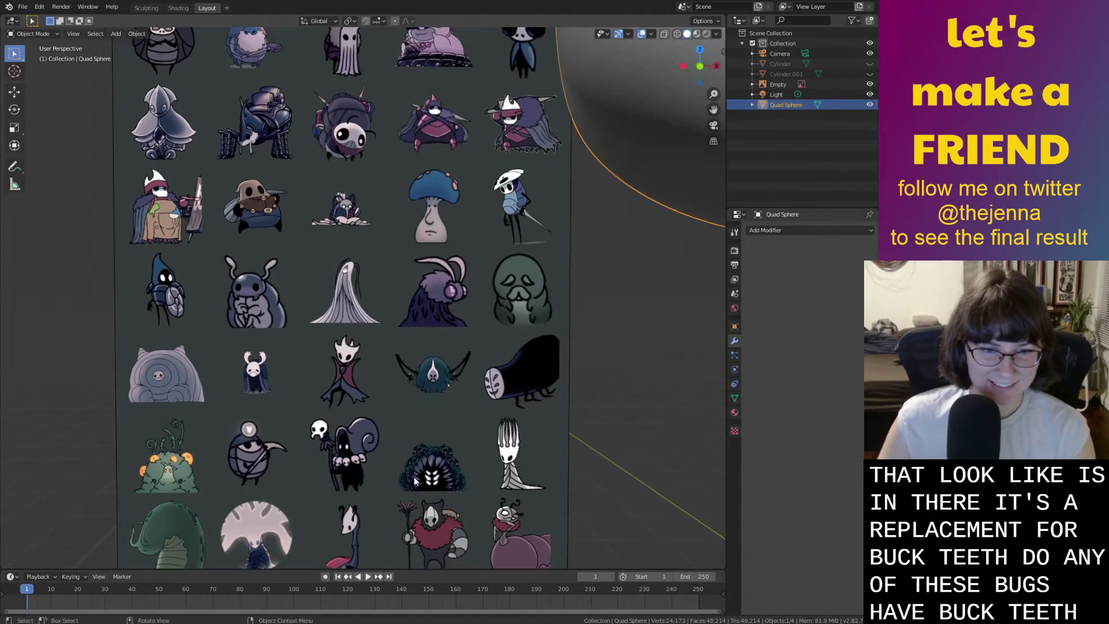
middle_click_drag(381, 286, 439, 476)
left_click(356, 178)
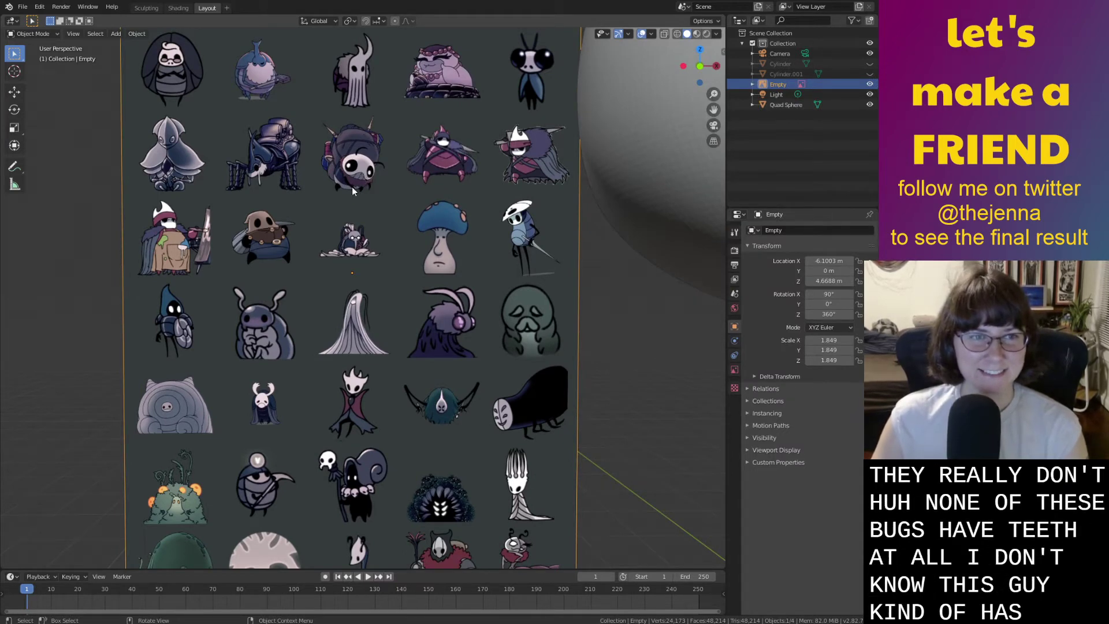
middle_click_drag(417, 151, 422, 432, "shift")
middle_click_drag(412, 220, 411, 428, "shift")
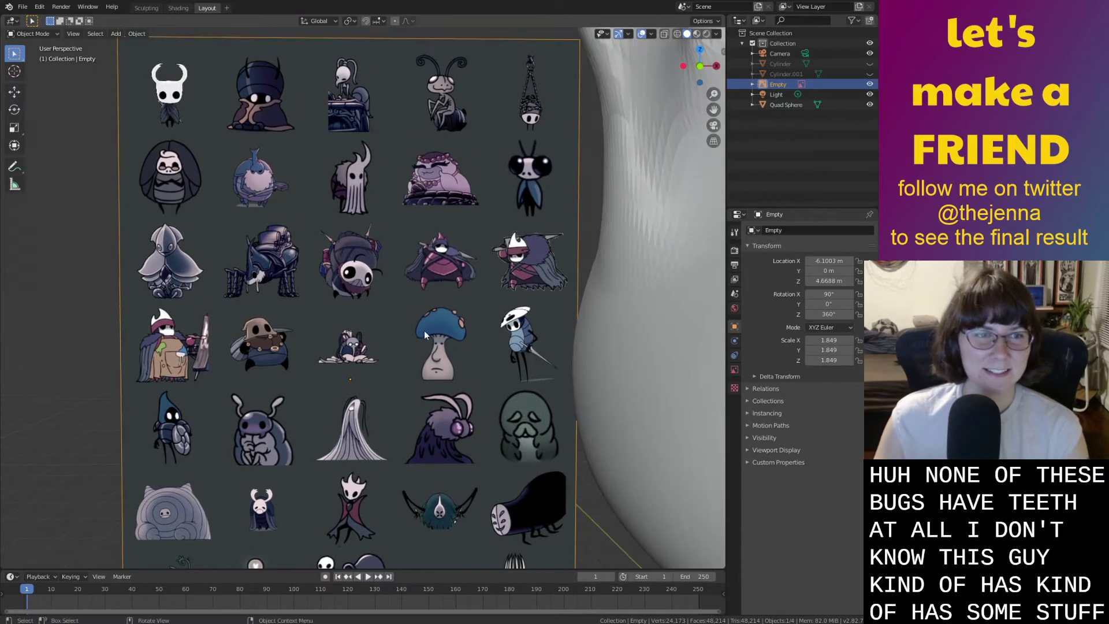
scroll(421, 326, "down", 4)
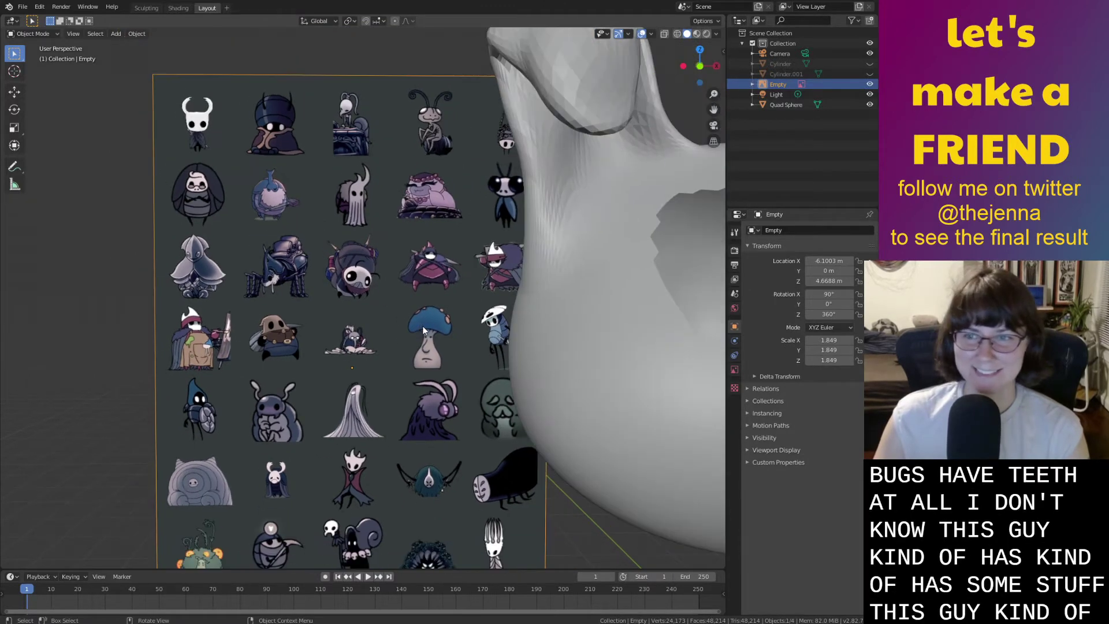
middle_click_drag(430, 345, 442, 365)
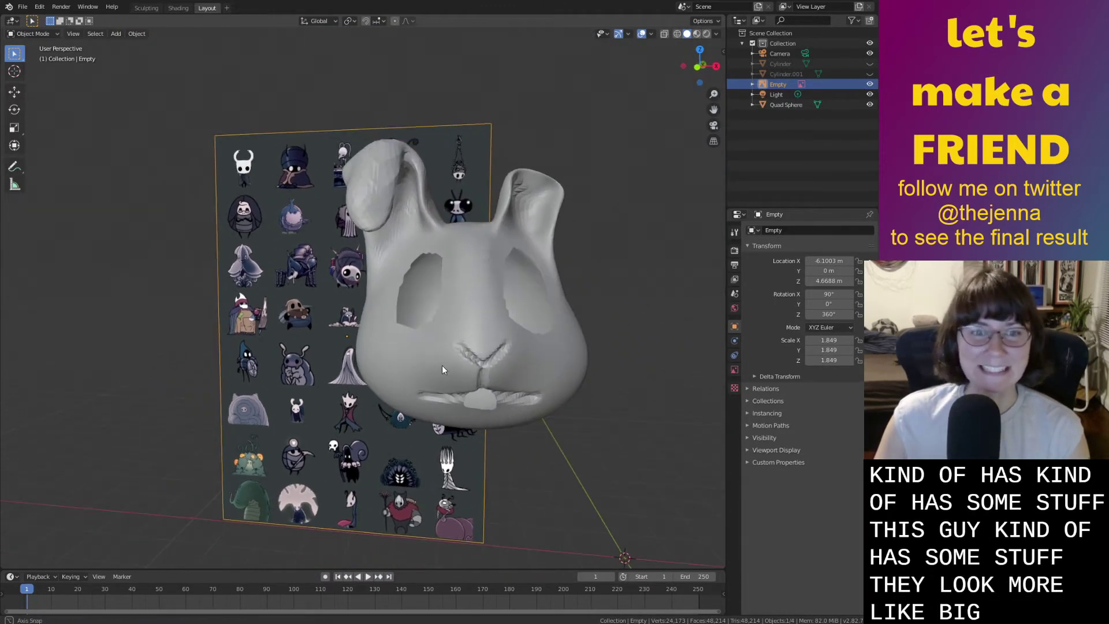
Select the rabbit head, switch to the Sculpting workspace, and ready the Grab brush with the head's underside in view.
left_click(484, 369)
middle_click_drag(602, 435, 425, 357)
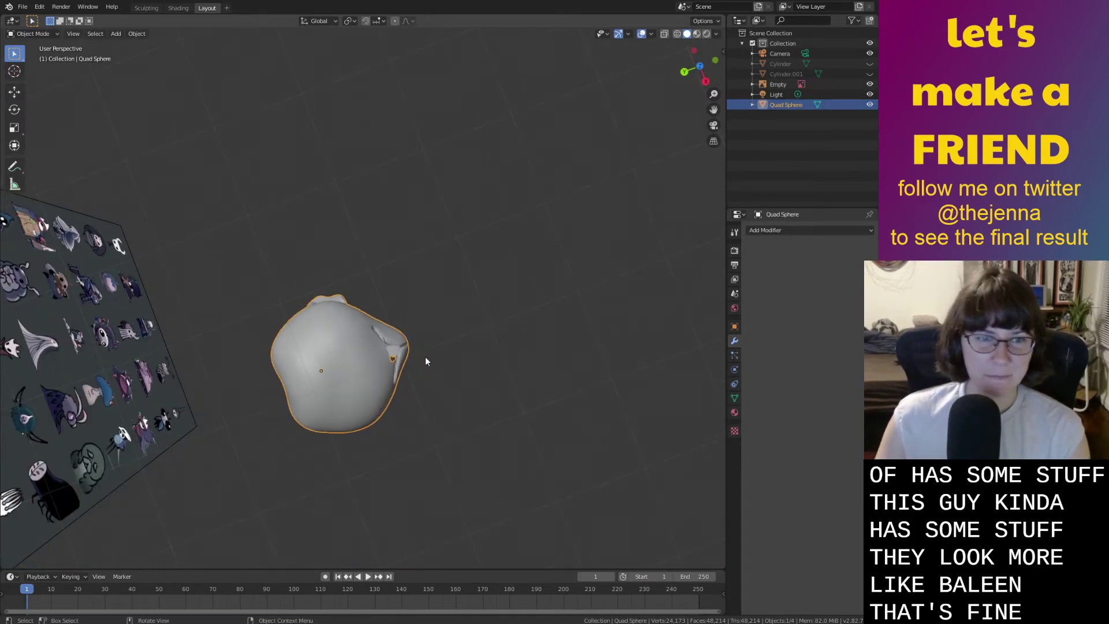
key("Tab")
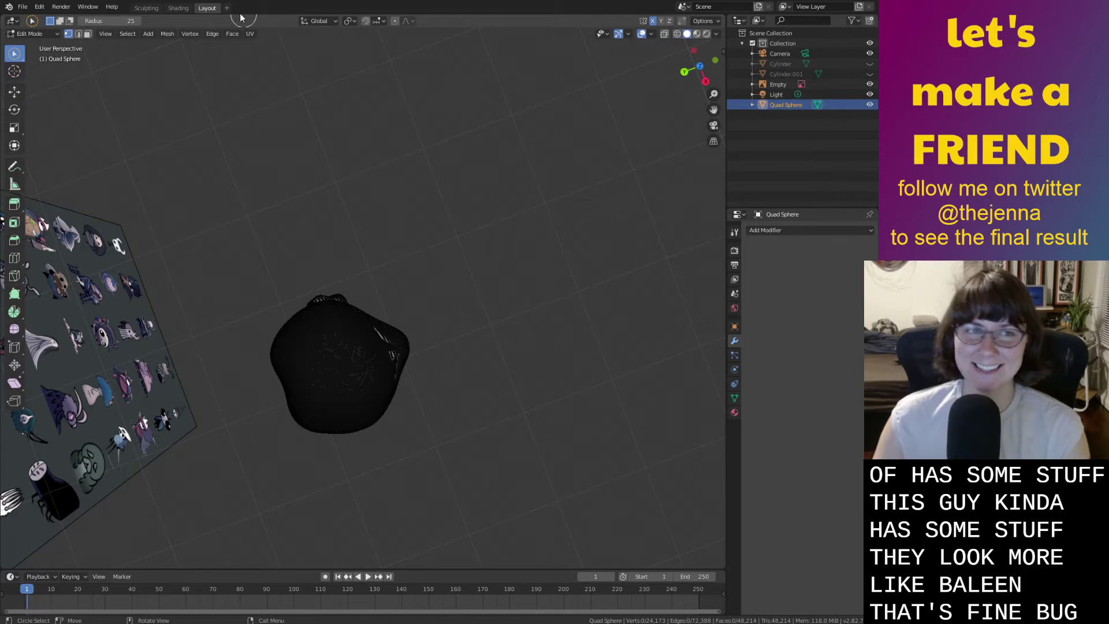
left_click(146, 8)
mouse_move(554, 267)
middle_mouse_down()
mouse_move(619, 206)
mouse_move(401, 370)
middle_mouse_up()
key("g")
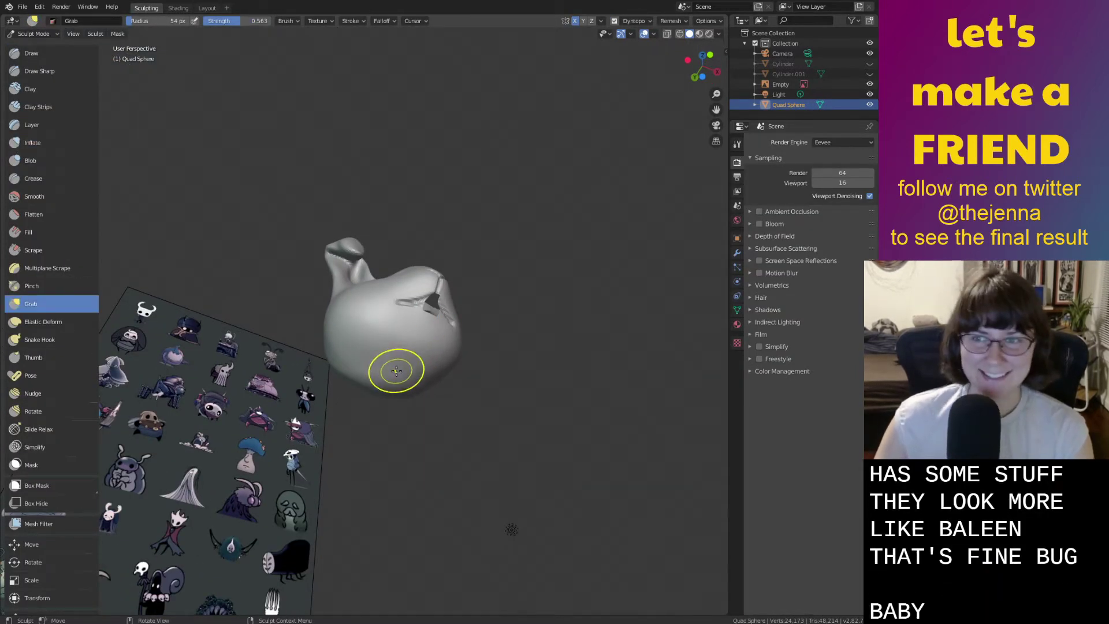
middle_click_drag(405, 371, 395, 372)
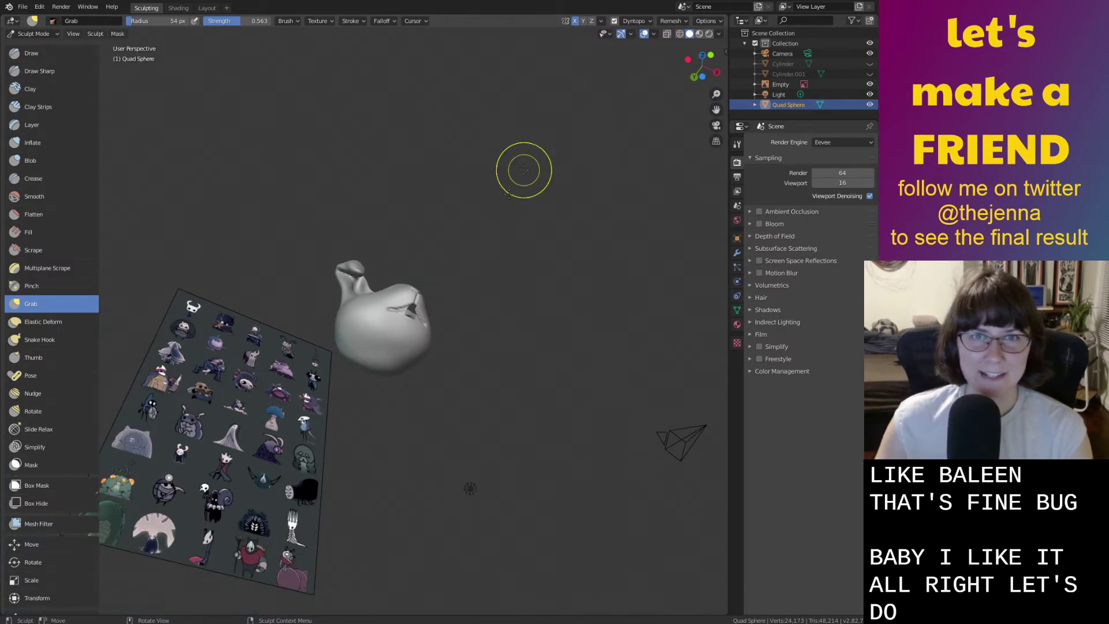
mouse_move(373, 355)
left_mouse_down()
mouse_move(364, 427)
mouse_move(323, 465)
left_mouse_up()
left_click_drag(202, 590, 222, 591)
scroll(290, 566, "down", 3)
middle_click_drag(290, 566, 421, 538)
key("ctrl+z")
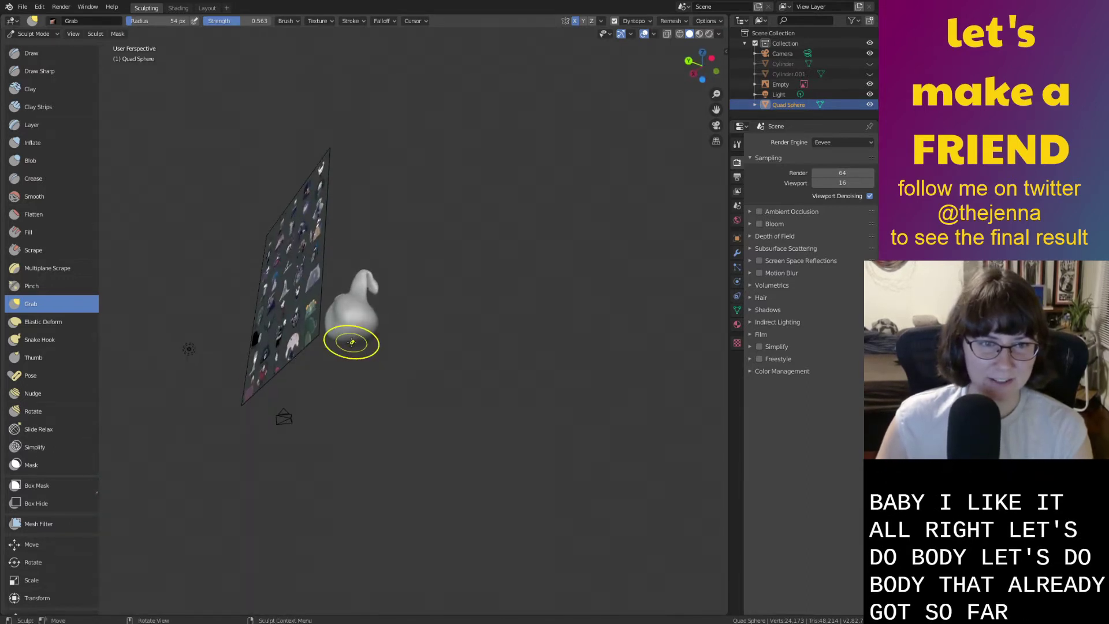
Pull a tapered body down from the underside of the head with Grab, and fill out its torso with Inflate.
middle_click_drag(339, 486, 421, 397)
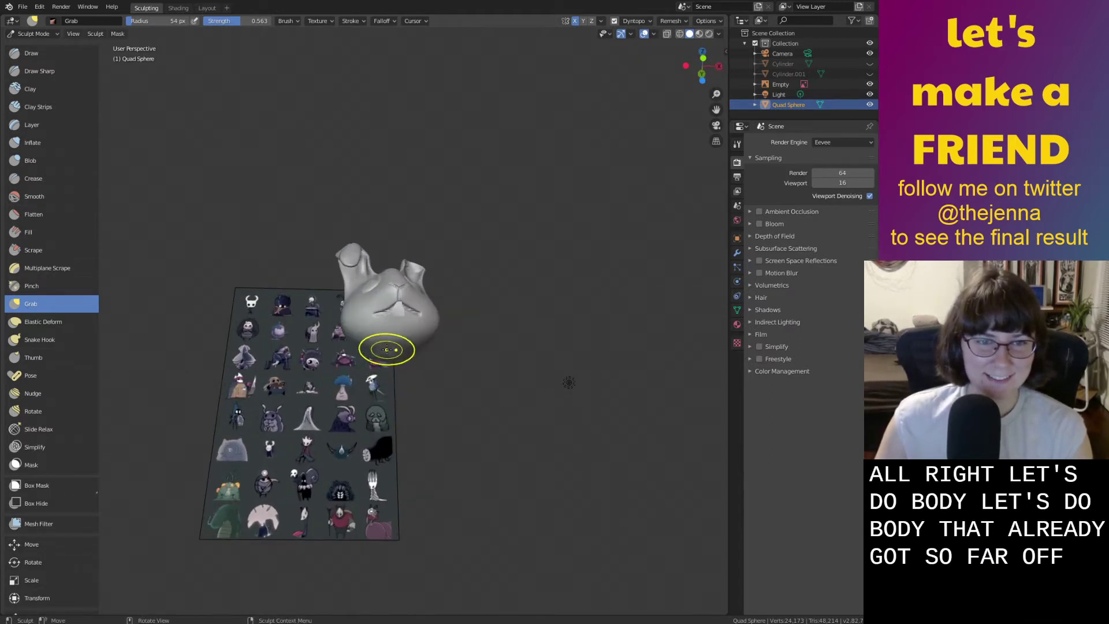
mouse_move(366, 422)
middle_mouse_down()
mouse_move(362, 475)
mouse_move(366, 426)
middle_mouse_up()
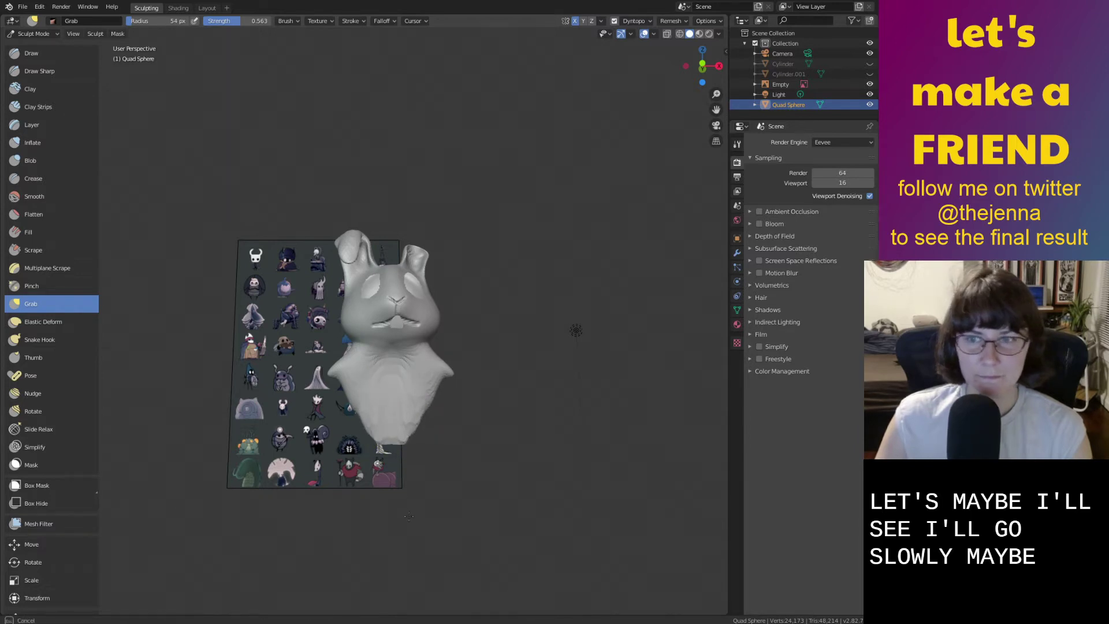
key("i")
left_click_drag(402, 437, 394, 425)
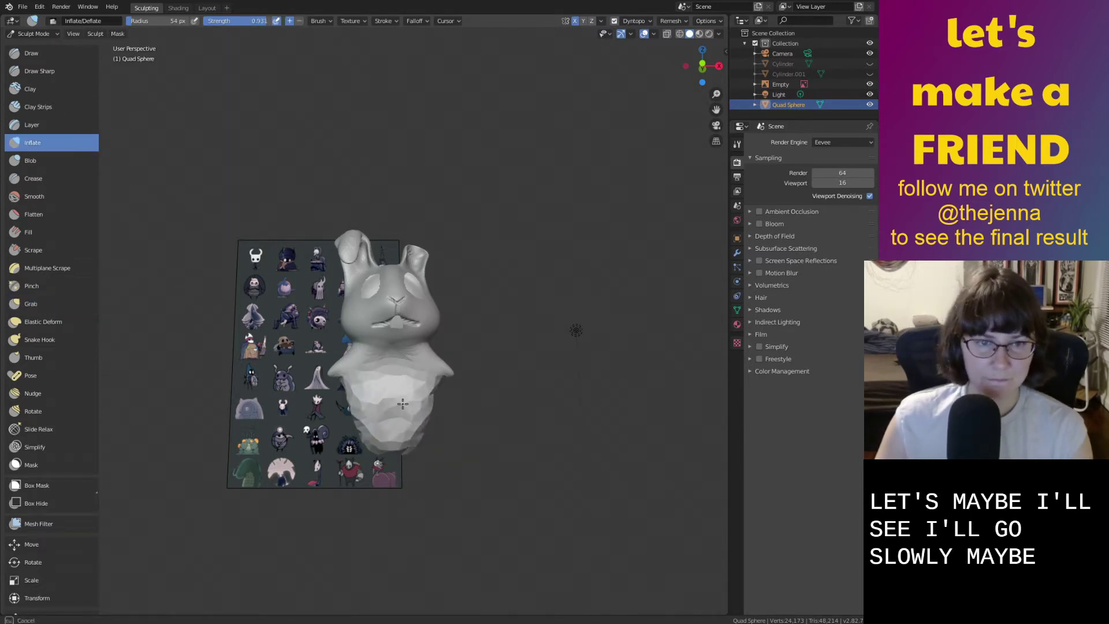
mouse_move(419, 437)
left_mouse_down()
mouse_move(371, 438)
mouse_move(413, 386)
mouse_move(377, 377)
mouse_move(407, 441)
mouse_move(365, 426)
left_mouse_up()
Examine the body shapes of the characters on the reference sheet for ideas for the rabbit's body.
middle_click_drag(371, 420, 460, 457)
scroll(376, 329, "up", 6)
middle_click_drag(370, 315, 440, 325, "shift")
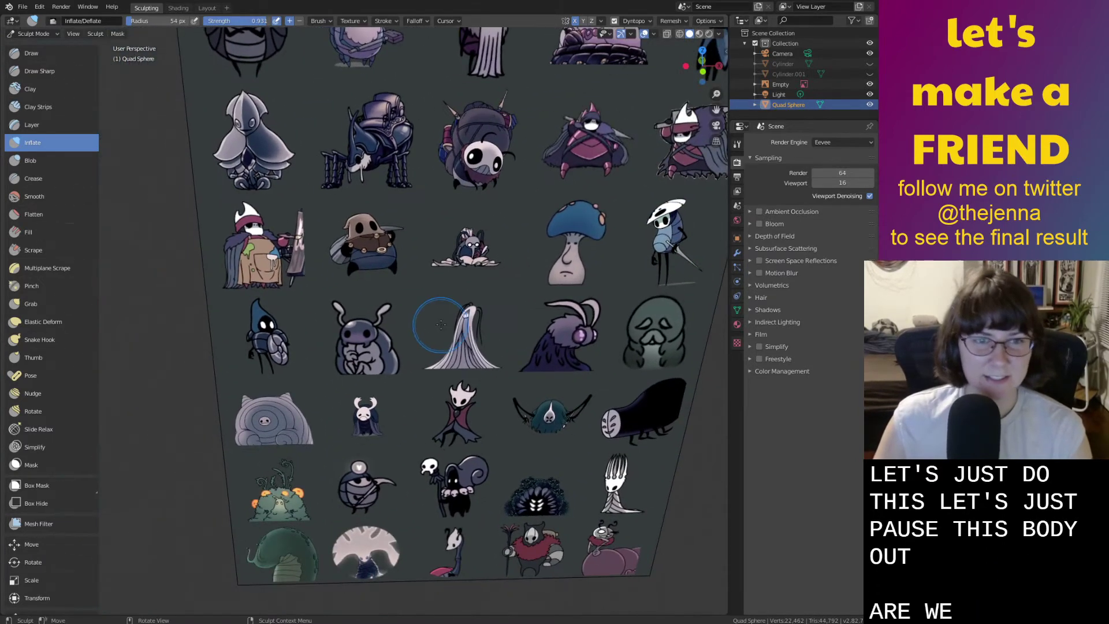
middle_click_drag(516, 303, 344, 487, "shift")
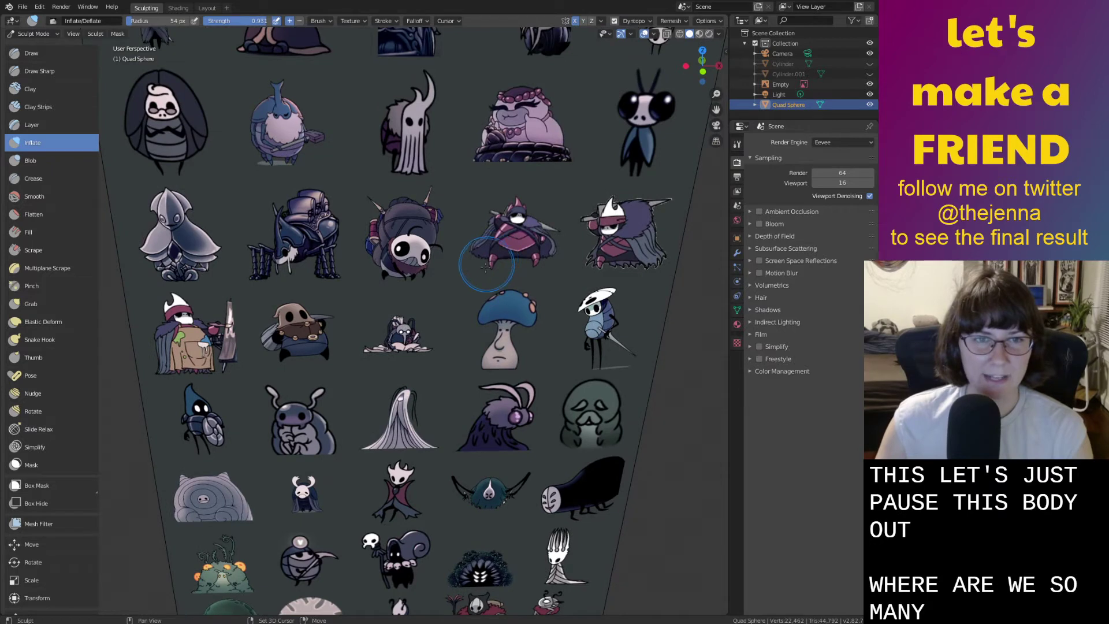
middle_click_drag(489, 261, 453, 367)
scroll(534, 485, "down", 5)
mouse_move(534, 487)
middle_mouse_down()
mouse_move(505, 326)
mouse_move(498, 372)
mouse_move(478, 366)
middle_mouse_up()
scroll(490, 386, "down", 4)
key("g")
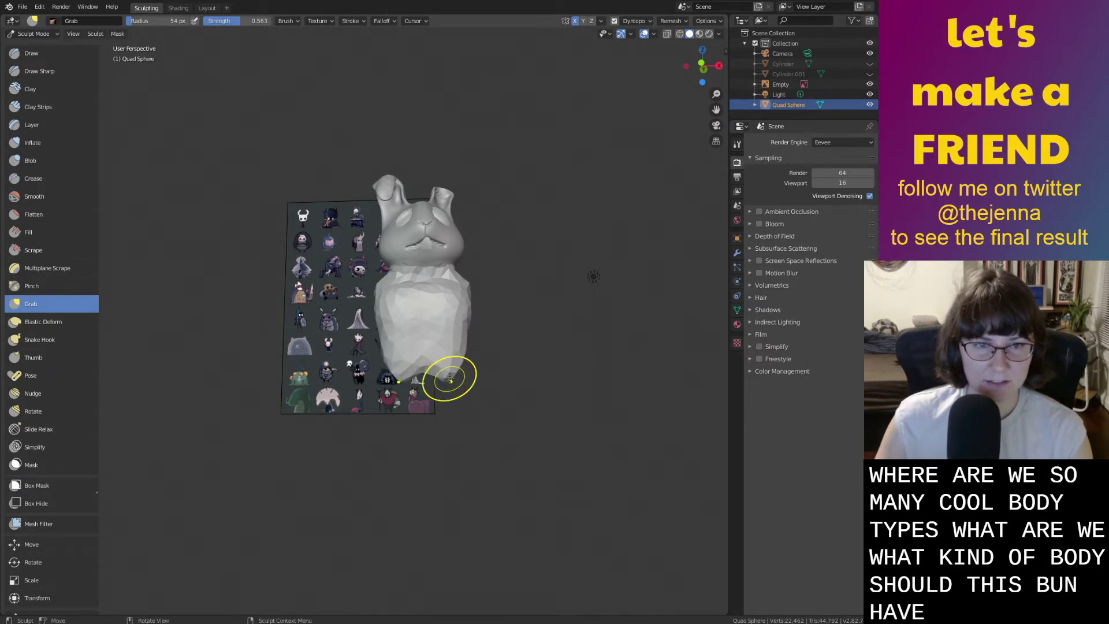
left_click_drag(463, 451, 489, 567)
mouse_move(495, 551)
middle_mouse_down()
mouse_move(558, 558)
mouse_move(488, 547)
middle_mouse_up()
key("ctrl+z")
Inflate the front and sides of the torso into a fuller, rounder shape, and smooth the neck and lower body.
key("i")
scroll(453, 387, "up", 3)
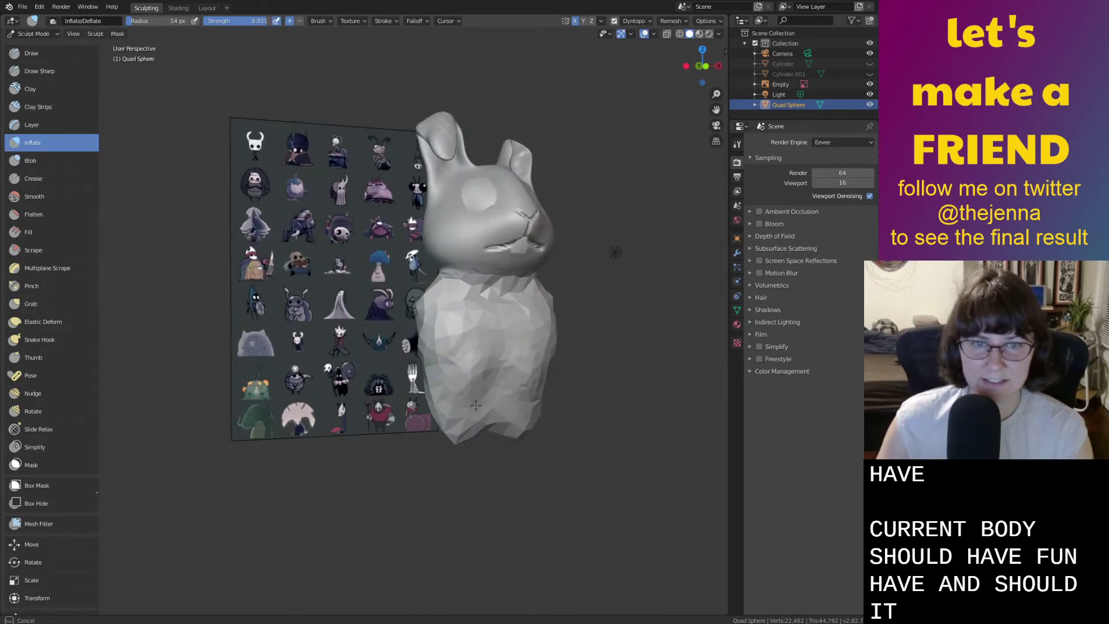
left_click_drag(468, 388, 538, 388)
left_click_drag(445, 374, 507, 364)
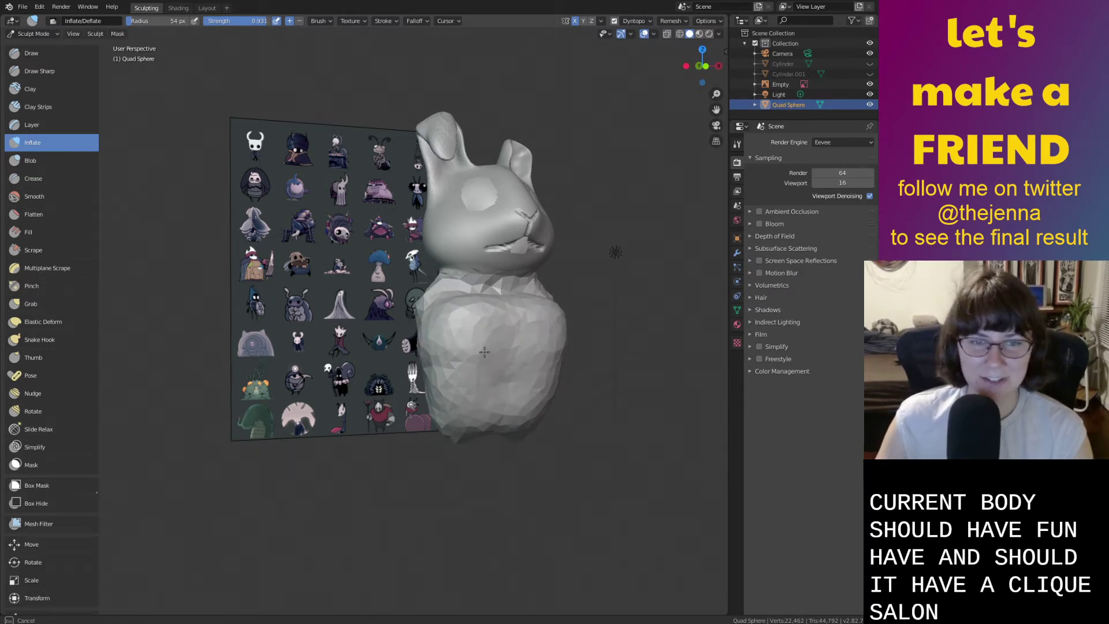
key("s")
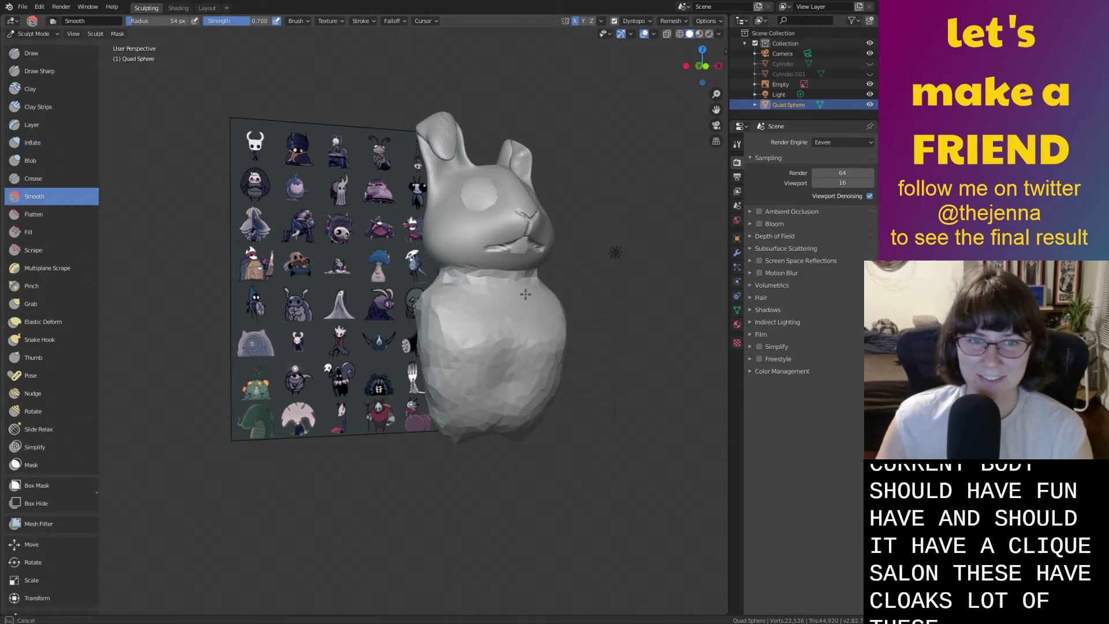
mouse_move(510, 294)
left_mouse_down()
mouse_move(466, 297)
mouse_move(461, 432)
left_mouse_up()
Lengthen the bottom of the body with Grab and smooth its end into a rounded taper.
middle_click_drag(448, 431, 456, 400)
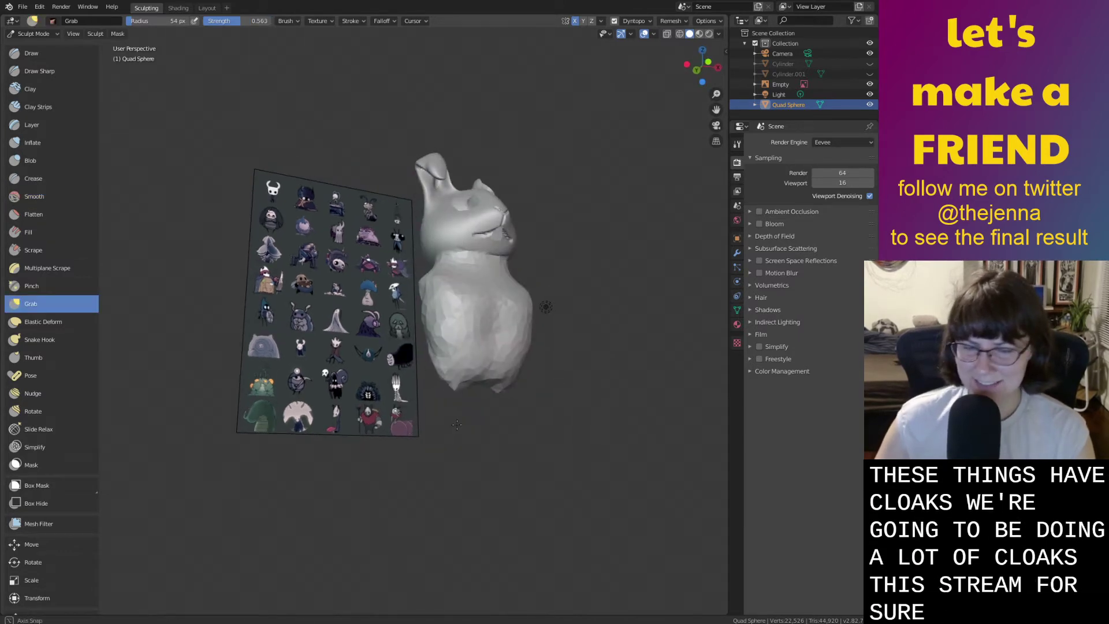
mouse_move(453, 389)
left_mouse_down()
mouse_move(452, 407)
mouse_move(491, 430)
mouse_move(492, 445)
left_mouse_up()
left_click_drag(496, 401, 497, 483)
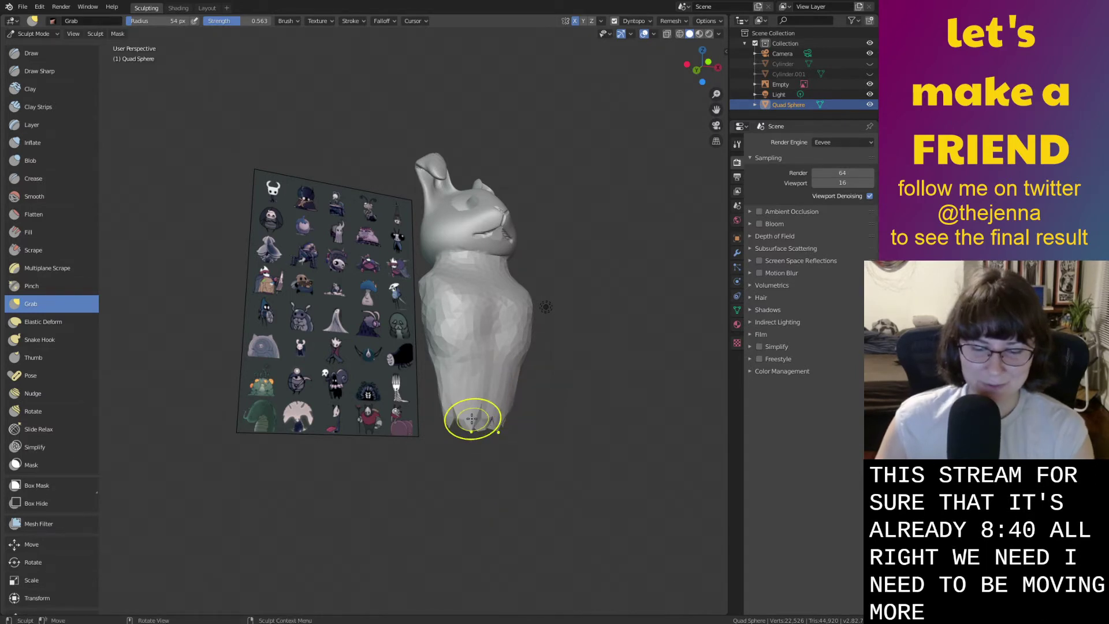
key("shift+s")
mouse_move(462, 403)
left_mouse_down()
mouse_move(468, 416)
mouse_move(426, 420)
left_mouse_up()
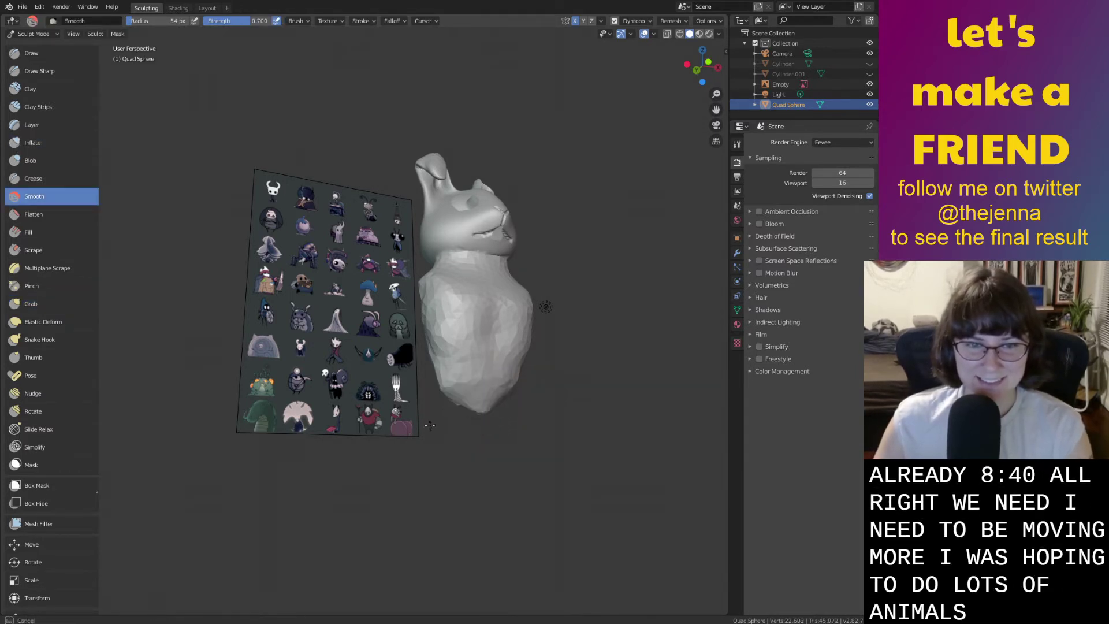
Pull two short leg stubs out of the bottom of the body with Grab, and inflate the lower body.
middle_click_drag(512, 398, 483, 423)
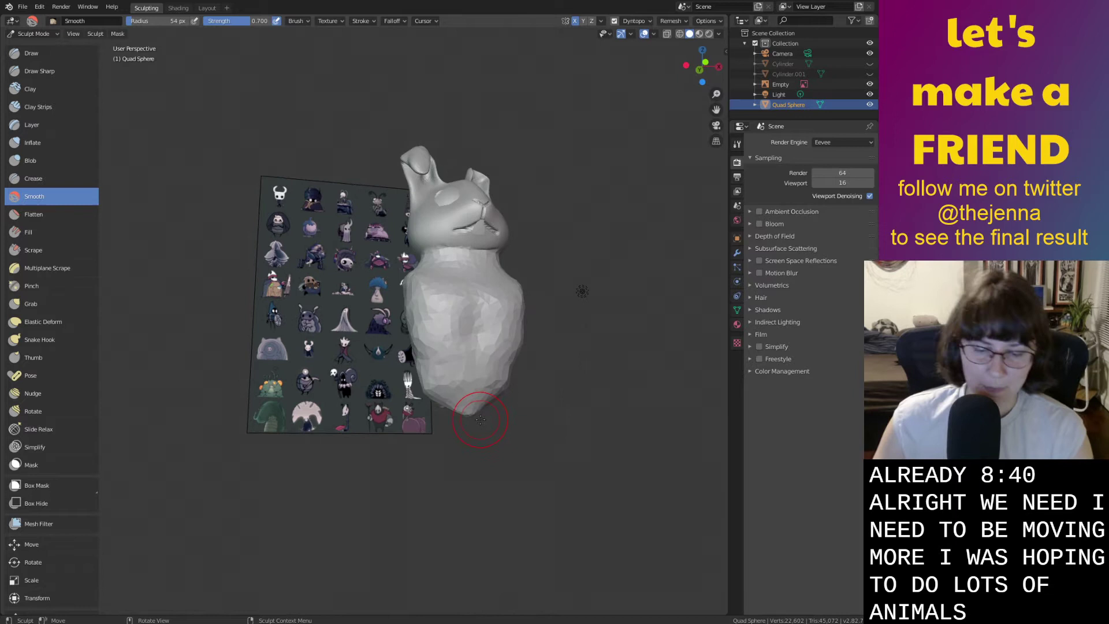
key("g")
scroll(480, 420, "down", 1)
left_click_drag(460, 391, 468, 392)
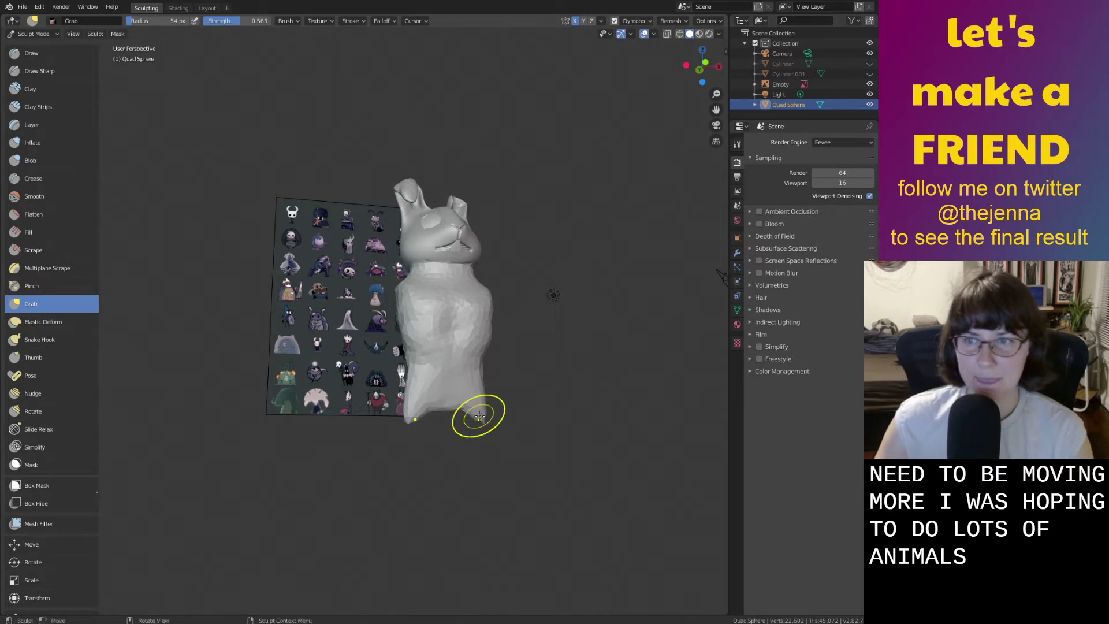
middle_click_drag(484, 417, 438, 422)
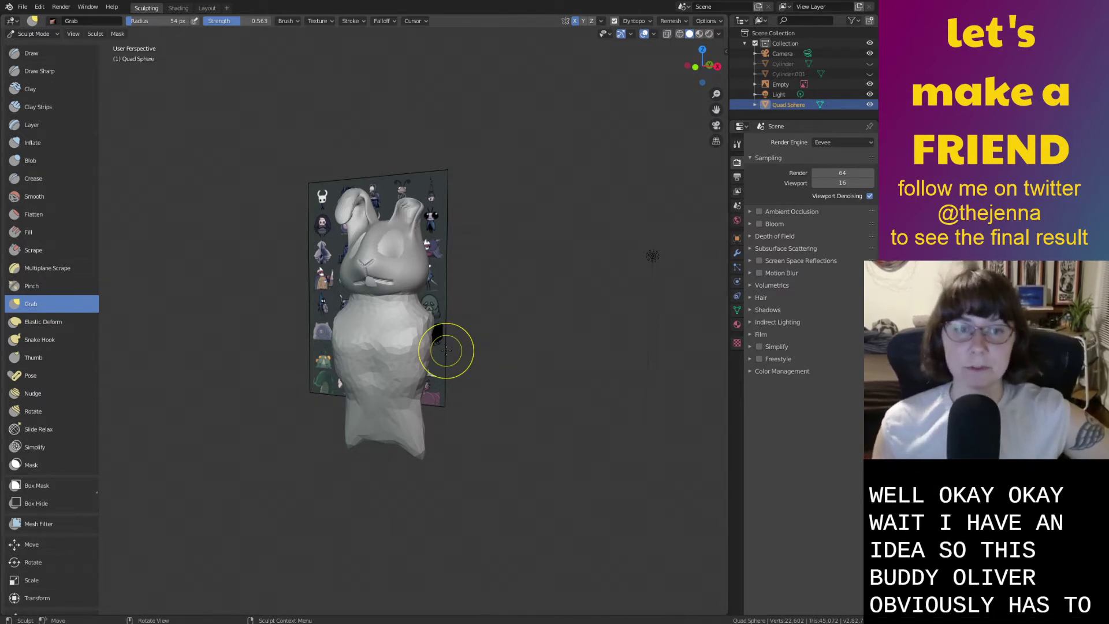
mouse_move(450, 349)
middle_mouse_down()
mouse_move(526, 334)
mouse_move(495, 326)
mouse_move(537, 334)
mouse_move(504, 337)
middle_mouse_up()
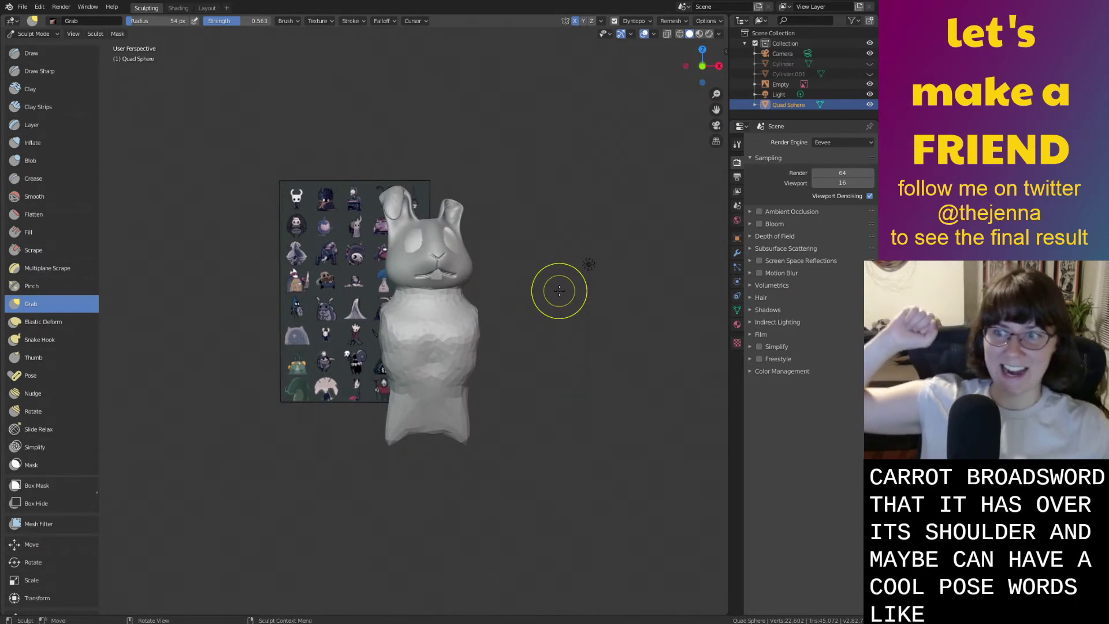
middle_click_drag(534, 328, 451, 376)
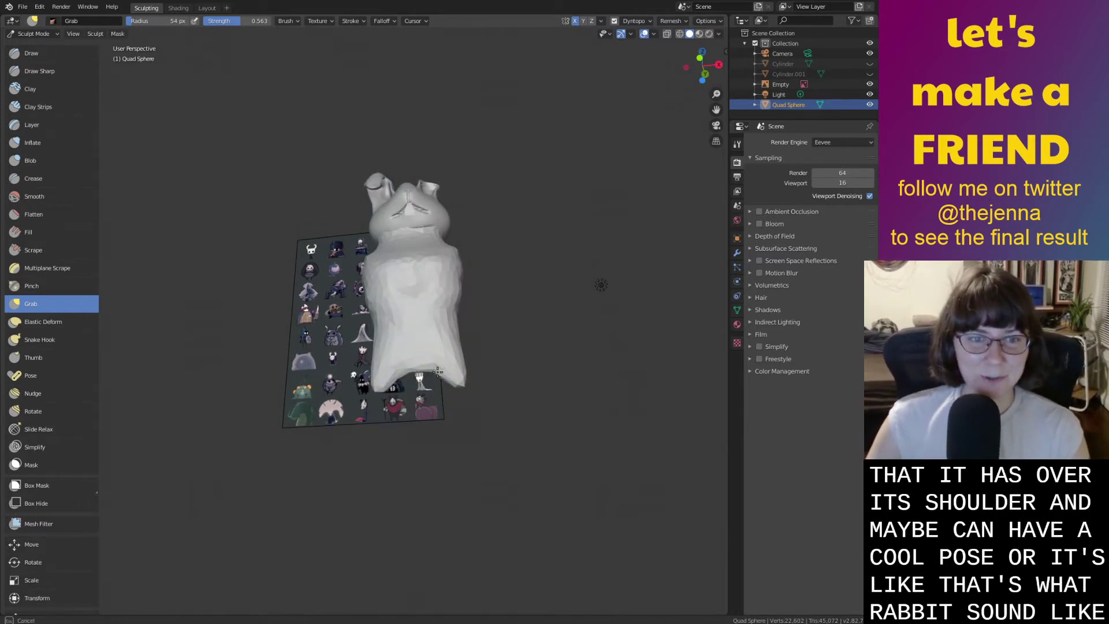
key("i")
mouse_move(423, 323)
middle_mouse_down()
mouse_move(475, 381)
mouse_move(487, 426)
mouse_move(538, 418)
middle_mouse_up()
key("g")
middle_click_drag(435, 406, 387, 405)
left_click_drag(418, 394, 466, 507)
key("ctrl+z")
Stretch the stubs into two long, pointed legs with Grab, and inflate the crotch and the legs.
middle_click_drag(576, 488, 422, 407)
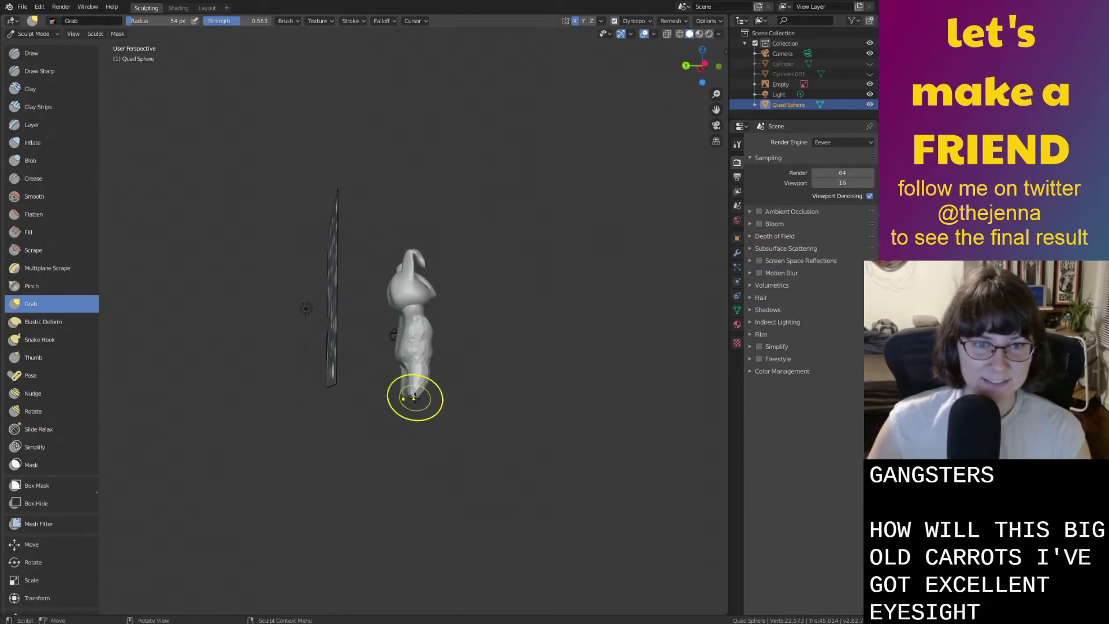
middle_click_drag(446, 505, 325, 492)
scroll(370, 451, "up", 1)
key("i")
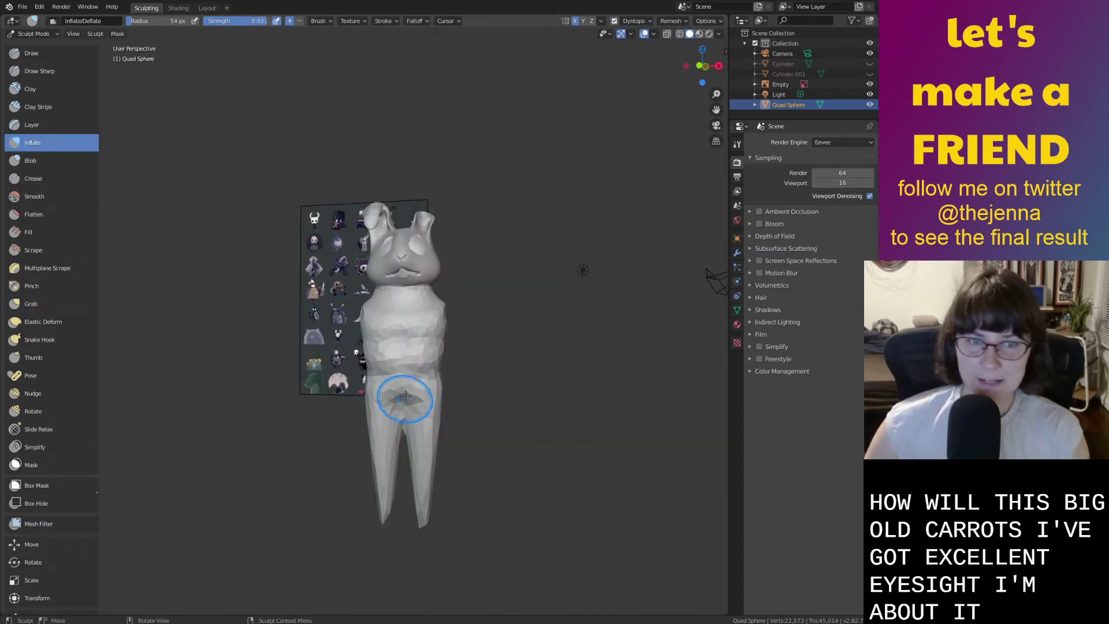
mouse_move(409, 379)
left_mouse_down()
mouse_move(376, 422)
mouse_move(384, 505)
left_mouse_up()
Adjust the legs with Grab and inflate them along their length into fuller, rounder shapes.
key("g")
mouse_move(376, 466)
left_mouse_down()
mouse_move(374, 450)
mouse_move(393, 453)
mouse_move(396, 440)
mouse_move(387, 416)
mouse_move(397, 443)
mouse_move(407, 426)
mouse_move(389, 419)
left_mouse_up()
mouse_move(388, 419)
middle_mouse_down()
mouse_move(441, 416)
mouse_move(446, 437)
middle_mouse_up()
key("i")
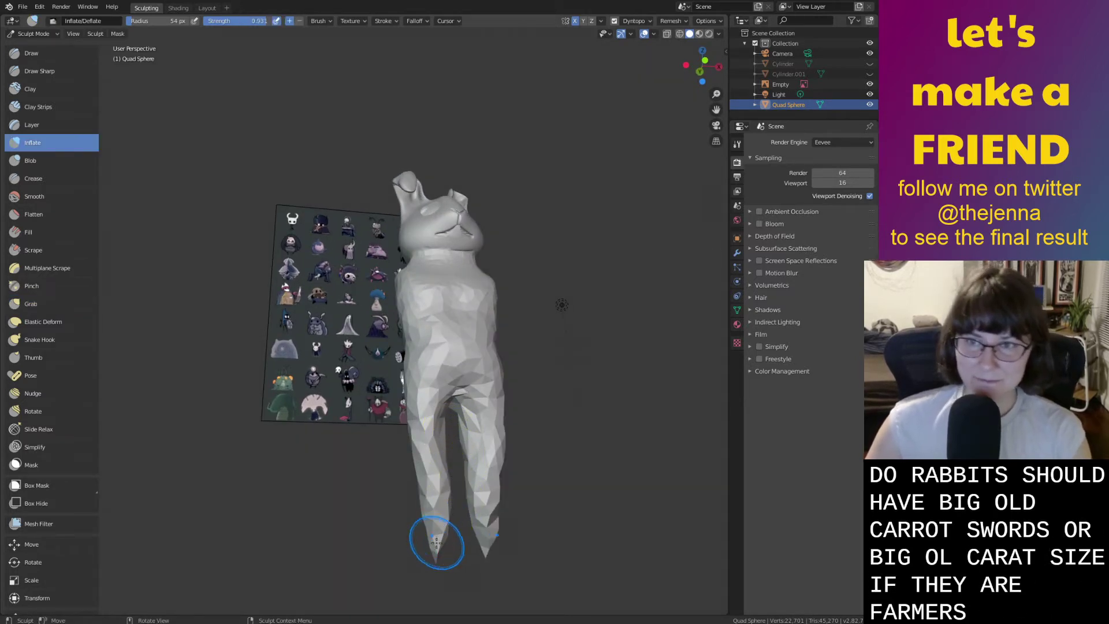
left_click_drag(433, 544, 426, 404)
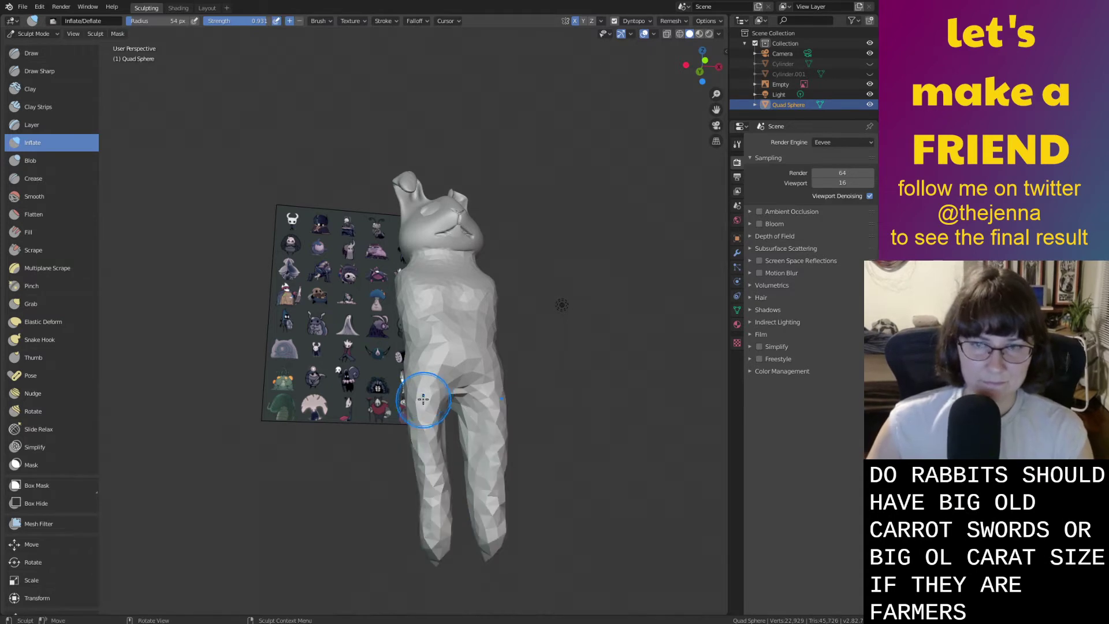
key("s")
scroll(434, 346, "down", 2)
middle_click_drag(426, 358, 420, 363)
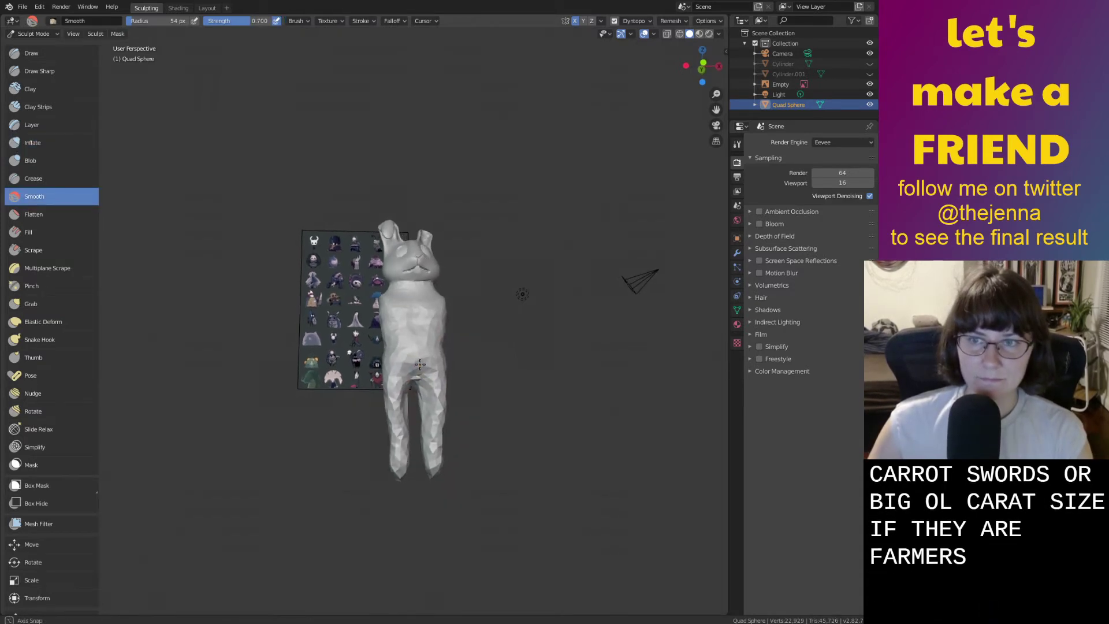
scroll(420, 408, "up", 2)
mouse_move(424, 520)
middle_mouse_down("shift")
mouse_move(441, 427)
mouse_move(398, 423)
middle_mouse_up("shift")
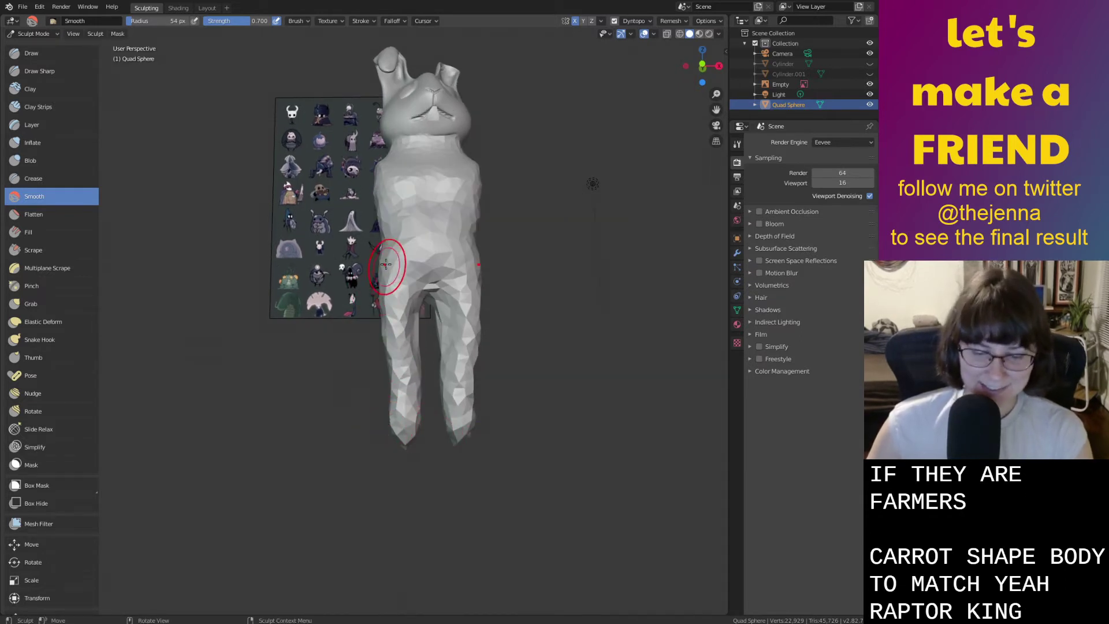
Inflate the front and lower part of the torso, and pull the shoulder outward with Grab.
middle_click_drag(378, 245, 428, 253)
key("i")
mouse_move(411, 209)
left_mouse_down()
mouse_move(421, 198)
mouse_move(431, 212)
left_mouse_up()
middle_click_drag(430, 213, 407, 274)
mouse_move(407, 274)
left_mouse_down()
mouse_move(408, 284)
mouse_move(418, 278)
left_mouse_up()
key("g")
scroll(418, 278, "down", 3)
middle_click_drag(421, 278, 416, 286)
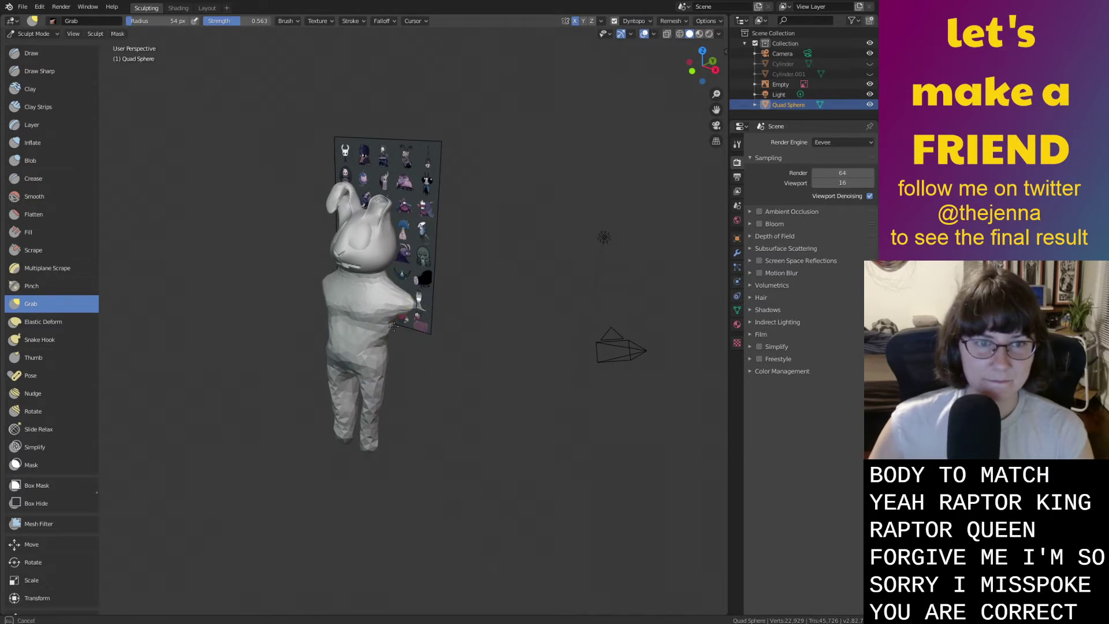
Inflate the belly, back and chest into a broad, rounded torso above the legs.
mouse_move(396, 366)
middle_mouse_down()
mouse_move(369, 352)
mouse_move(387, 347)
middle_mouse_up()
key("i")
mouse_move(387, 346)
left_mouse_down()
mouse_move(377, 324)
mouse_move(399, 301)
mouse_move(390, 347)
mouse_move(399, 366)
left_mouse_up()
middle_click_drag(398, 365, 309, 366)
mouse_move(276, 304)
left_mouse_down()
mouse_move(278, 288)
mouse_move(282, 333)
mouse_move(267, 297)
mouse_move(263, 309)
left_mouse_up()
mouse_move(264, 311)
middle_mouse_down()
mouse_move(340, 323)
mouse_move(417, 316)
mouse_move(393, 323)
middle_mouse_up()
left_click_drag(393, 321, 397, 388)
Smooth the lower legs and outer thighs into slimmer tapered shapes.
key("shift+s")
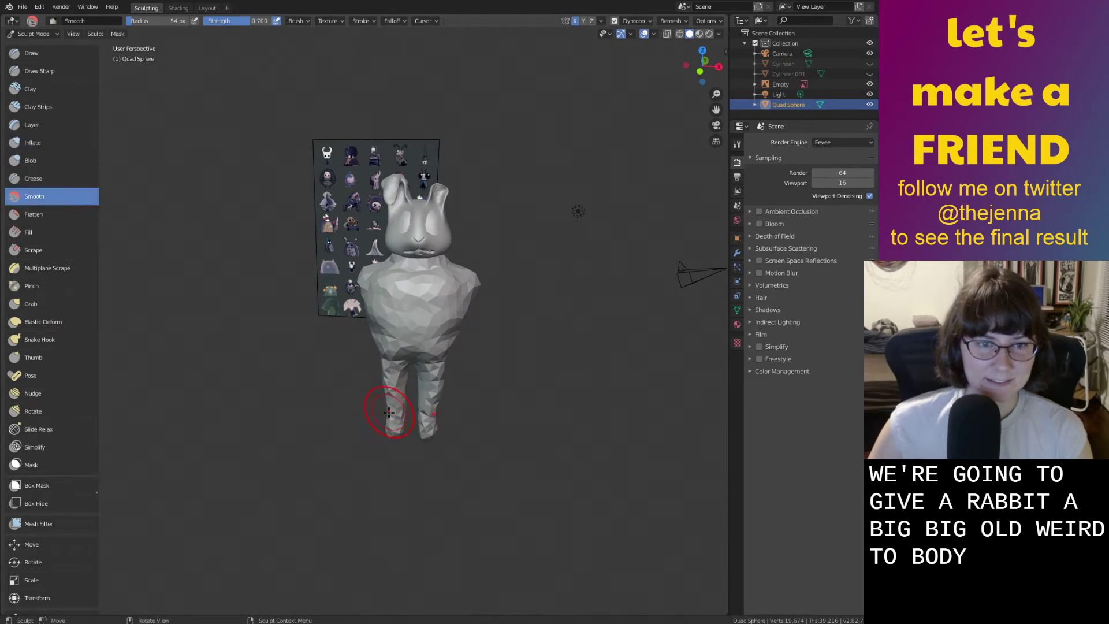
scroll(397, 412, "up", 3)
middle_click_drag(404, 416, 426, 411)
left_click_drag(450, 408, 434, 493)
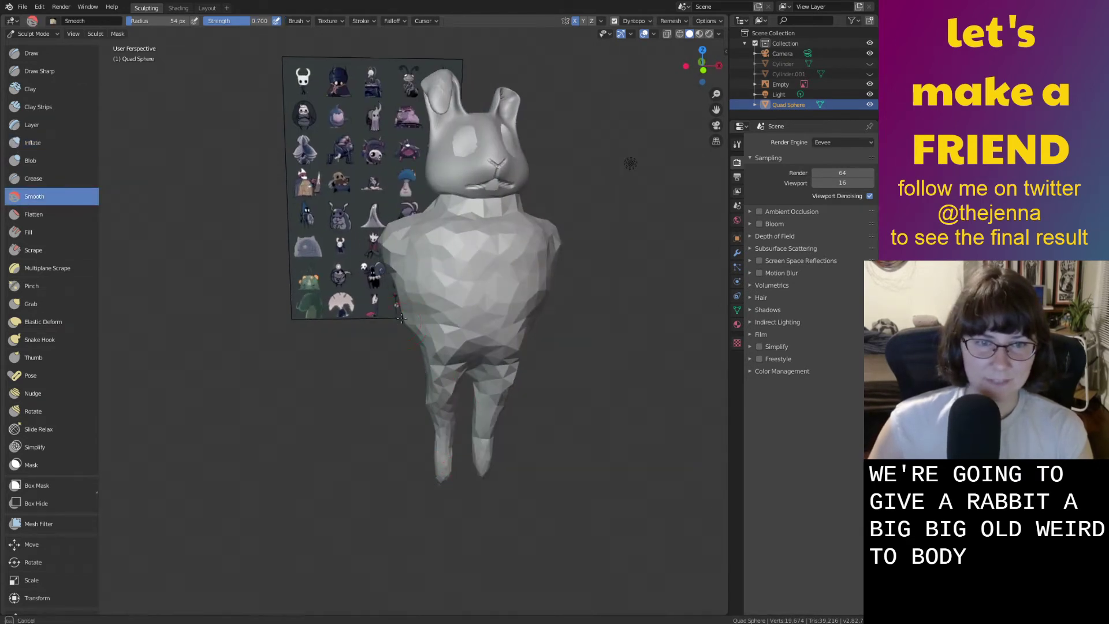
left_click_drag(425, 399, 426, 390)
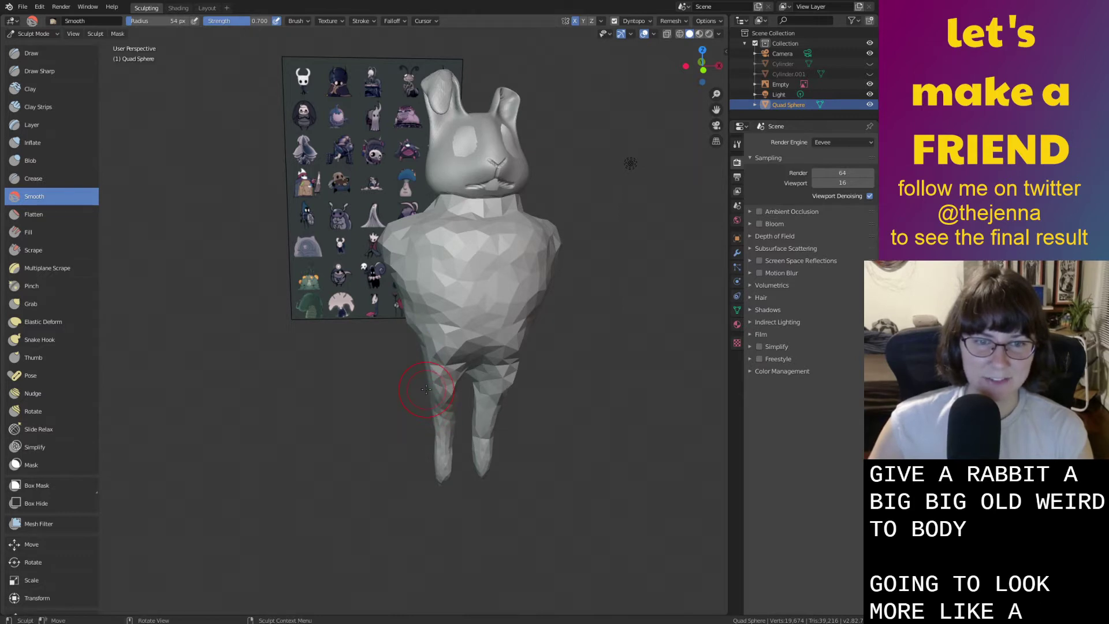
mouse_move(438, 414)
left_mouse_down()
mouse_move(456, 405)
mouse_move(445, 393)
mouse_move(438, 459)
mouse_move(450, 455)
left_mouse_up()
Try to smooth the legs further toward their tips.
scroll(459, 453, "up", 3)
middle_click_drag(459, 453, 465, 395)
left_click_drag(527, 413, 524, 405)
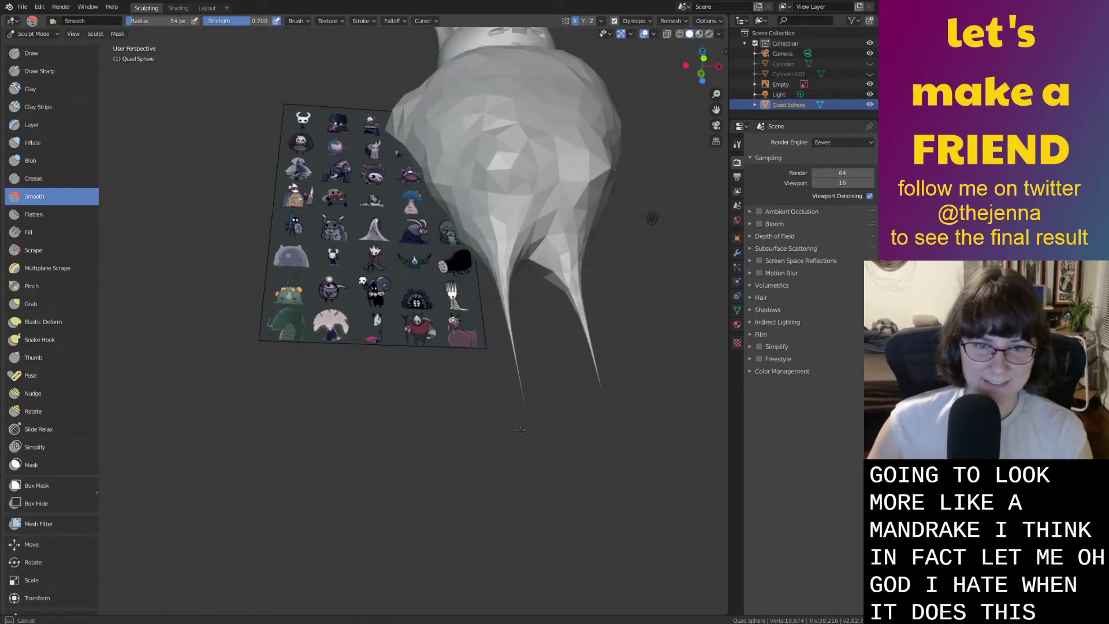
left_click_drag(594, 383, 598, 384)
Try to push the thin leg tips back up with Grab, and undo the recent changes to the legs.
key("g")
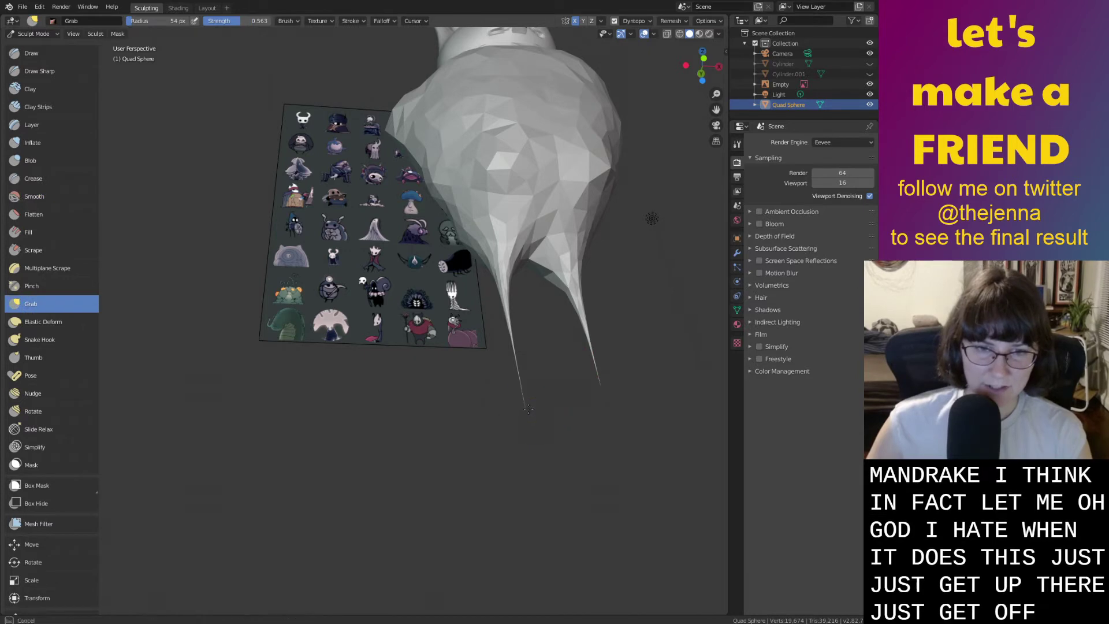
left_click_drag(518, 404, 505, 263)
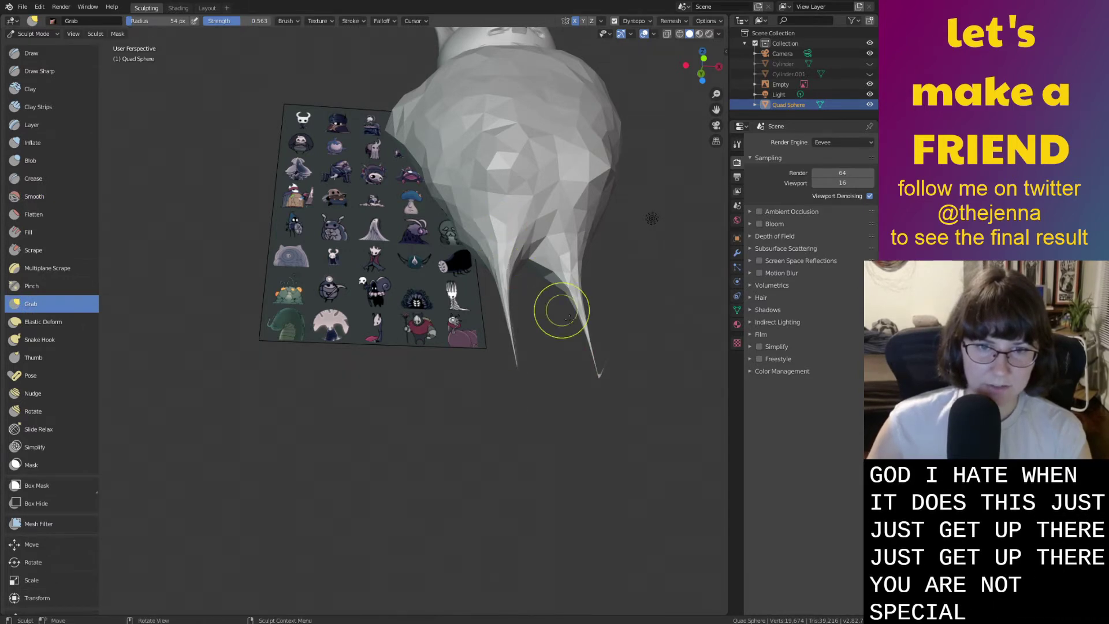
left_click_drag(580, 264, 581, 264)
middle_click_drag(603, 289, 549, 310)
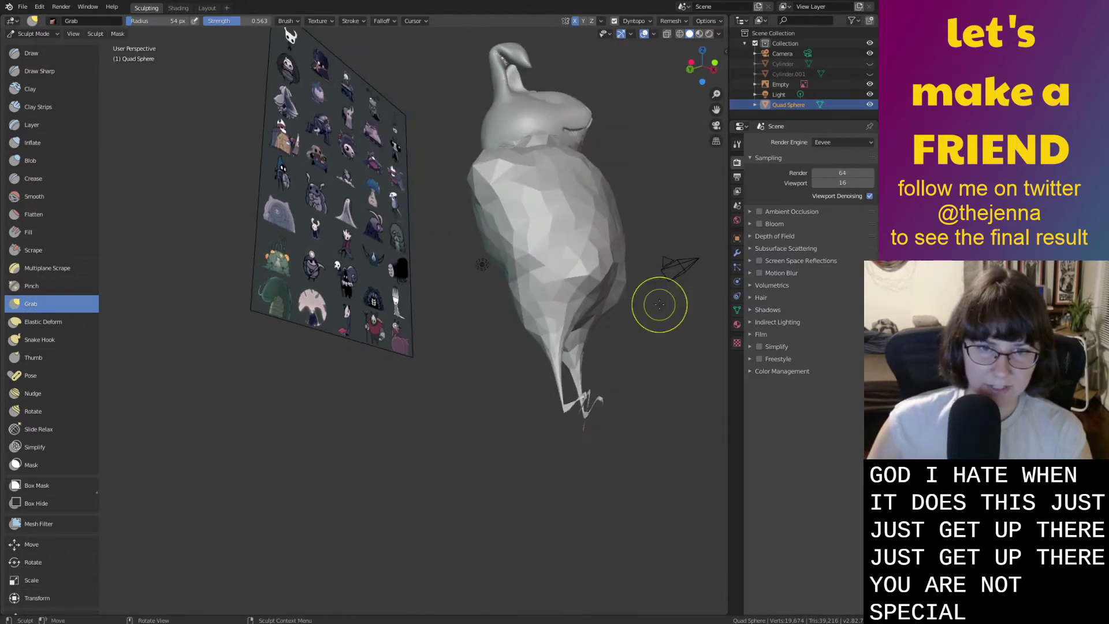
mouse_move(577, 419)
left_mouse_down()
mouse_move(586, 401)
mouse_move(586, 416)
mouse_move(569, 384)
left_mouse_up()
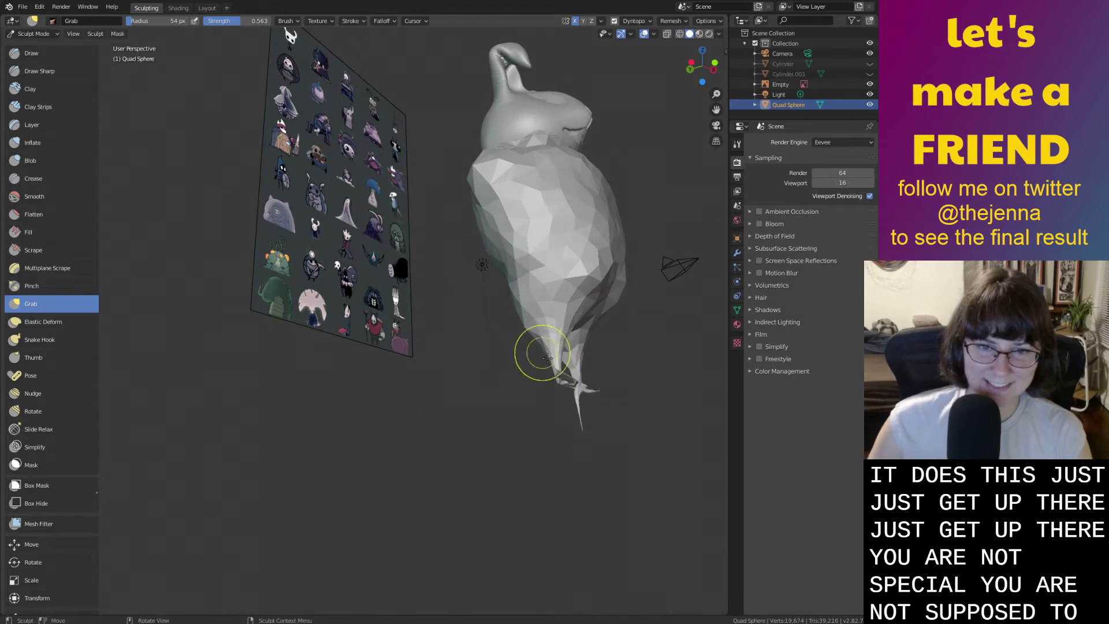
left_click_drag(586, 441, 574, 407)
middle_click_drag(574, 409, 502, 441)
key("ctrl+z")
key("ctrl+z")
key("ctrl+z")
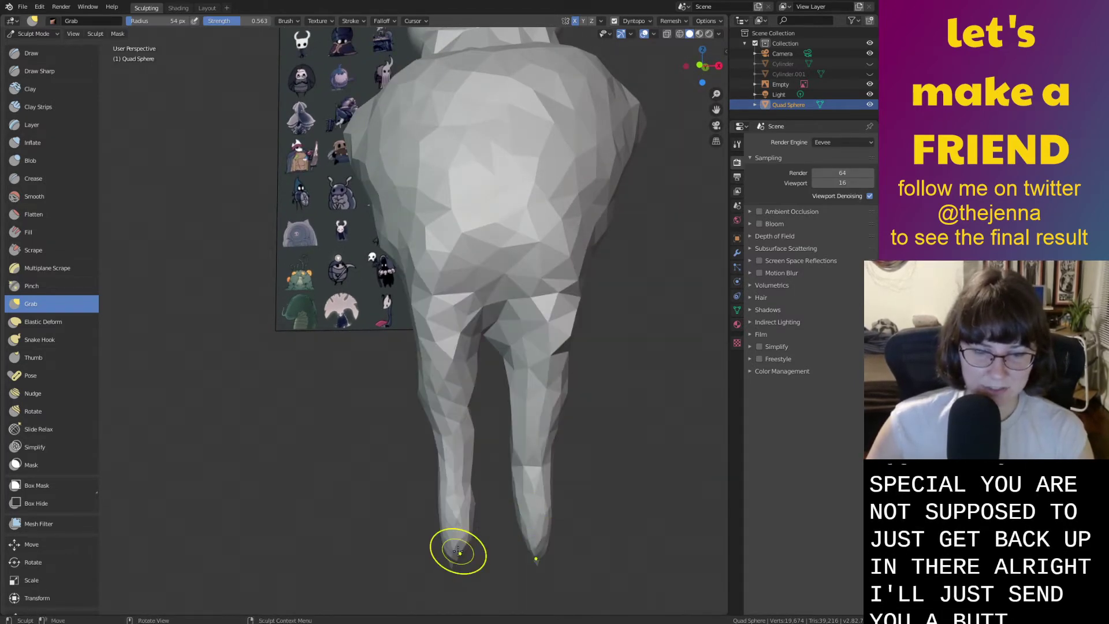
Shorten both legs by pushing their tips and thighs upward with Grab, and smooth the lower ends.
scroll(453, 549, "down", 2)
scroll(428, 518, "down", 2)
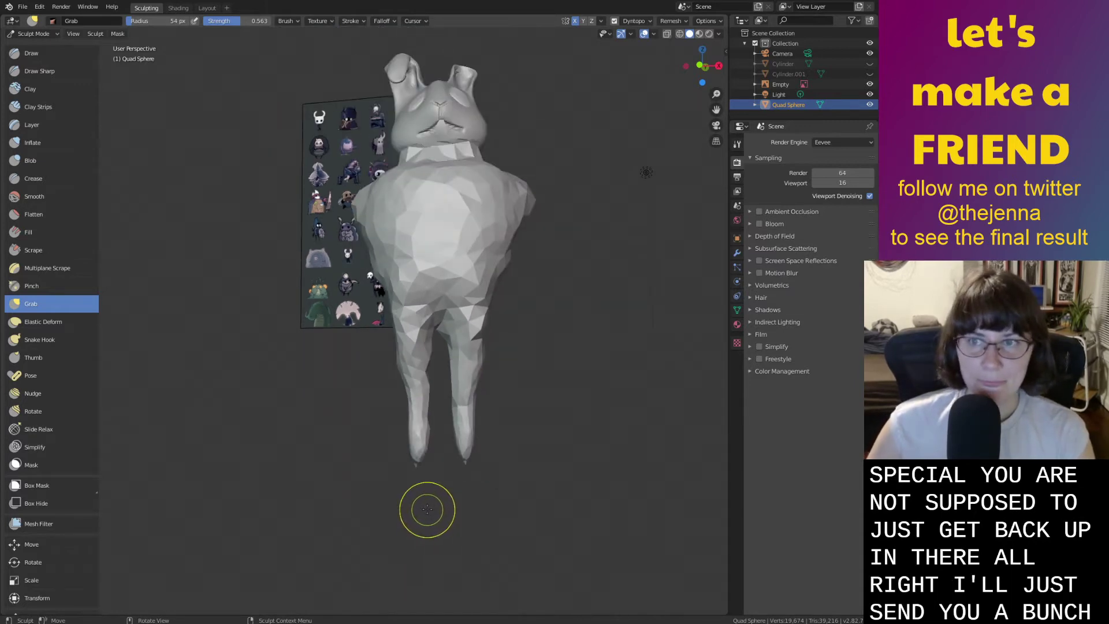
left_click_drag(419, 465, 417, 457)
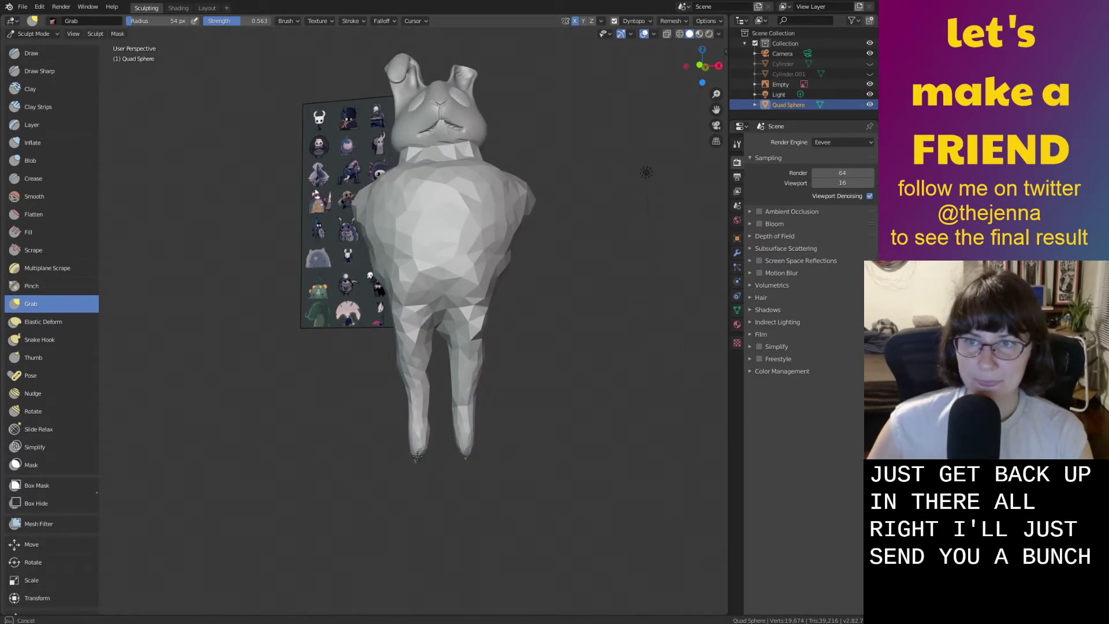
left_click_drag(420, 342, 419, 340)
middle_click_drag(425, 385, 353, 390)
mouse_move(354, 400)
left_mouse_down("shift")
mouse_move(354, 411)
mouse_move(352, 387)
mouse_move(347, 424)
left_mouse_up("shift")
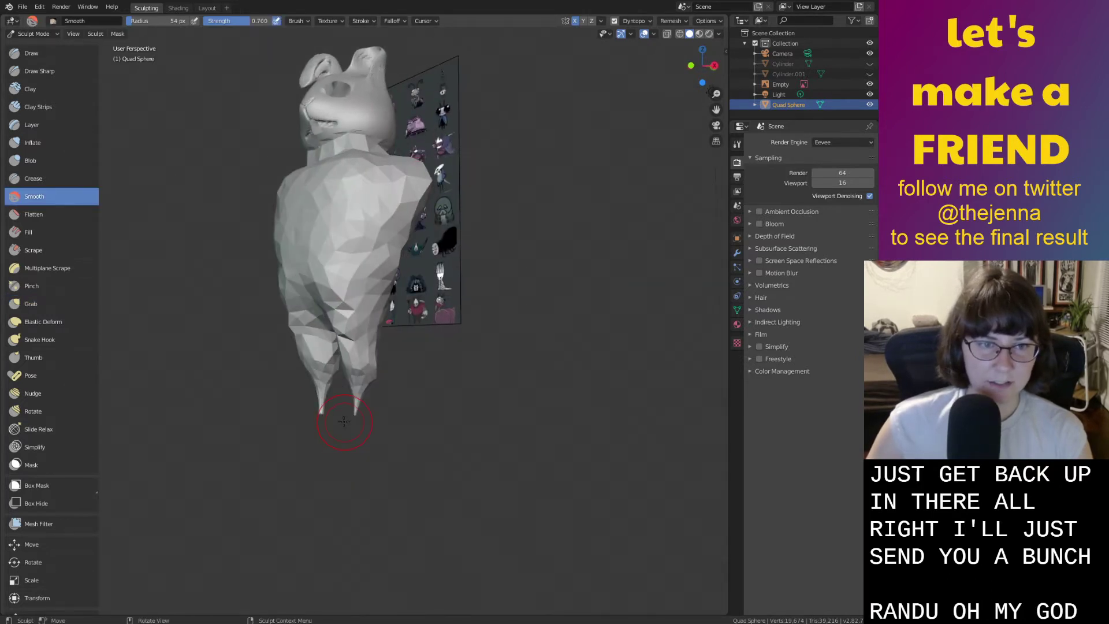
Smooth the sharp leg tips and inflate the legs into thicker, rounded ends.
scroll(351, 418, "up", 5)
middle_click_drag(351, 413, 438, 370)
mouse_move(437, 365)
left_mouse_down()
mouse_move(434, 250)
mouse_move(439, 317)
left_mouse_up()
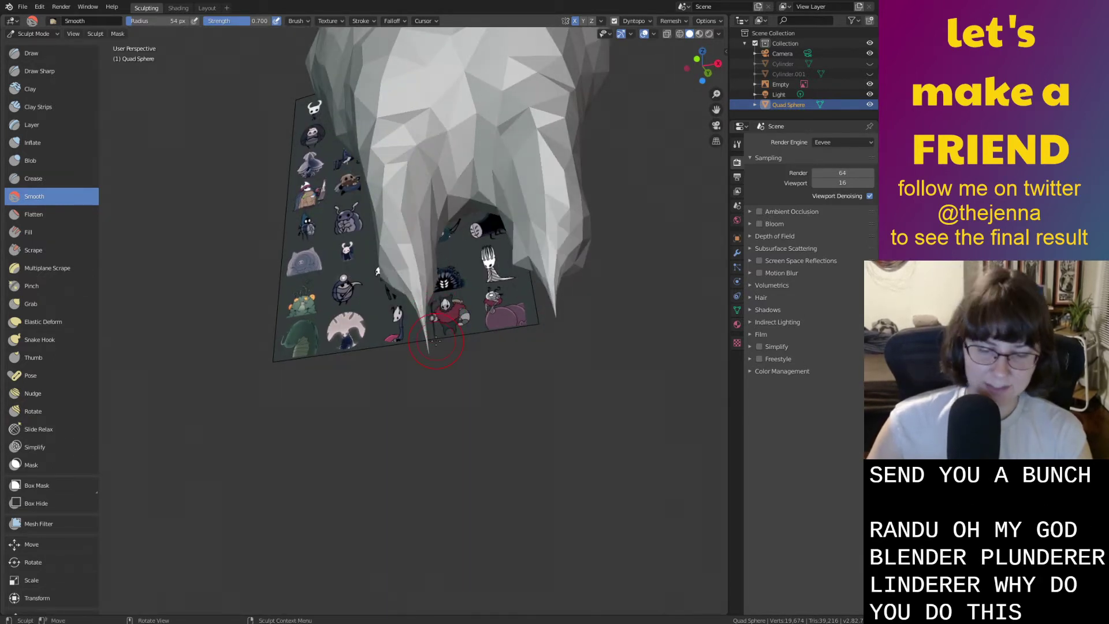
key("g")
key("s")
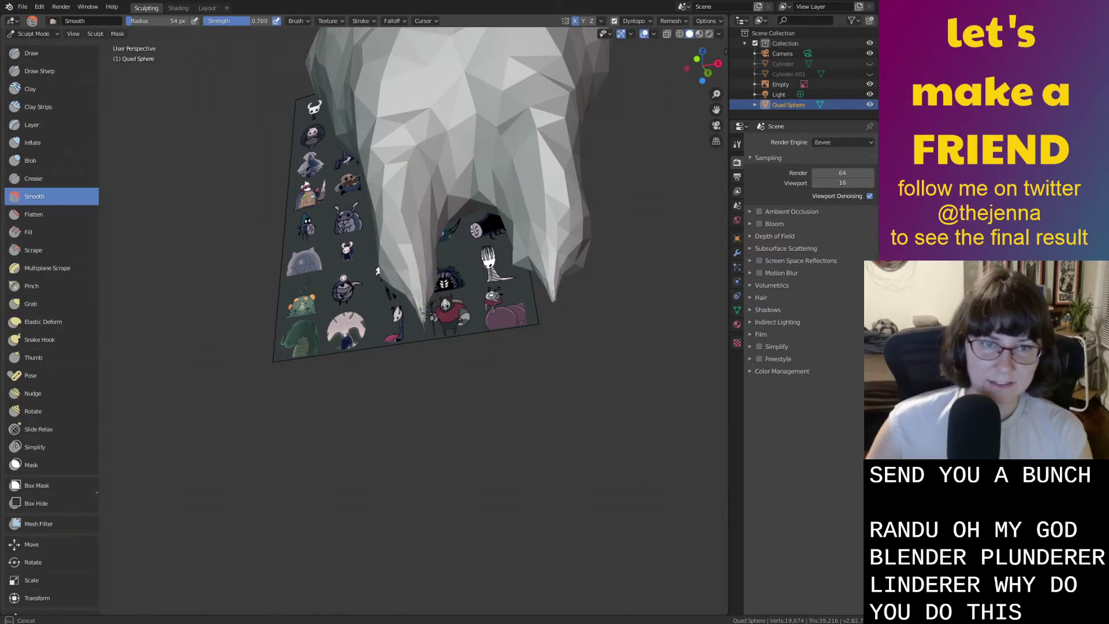
left_click_drag(426, 318, 420, 320)
key("b")
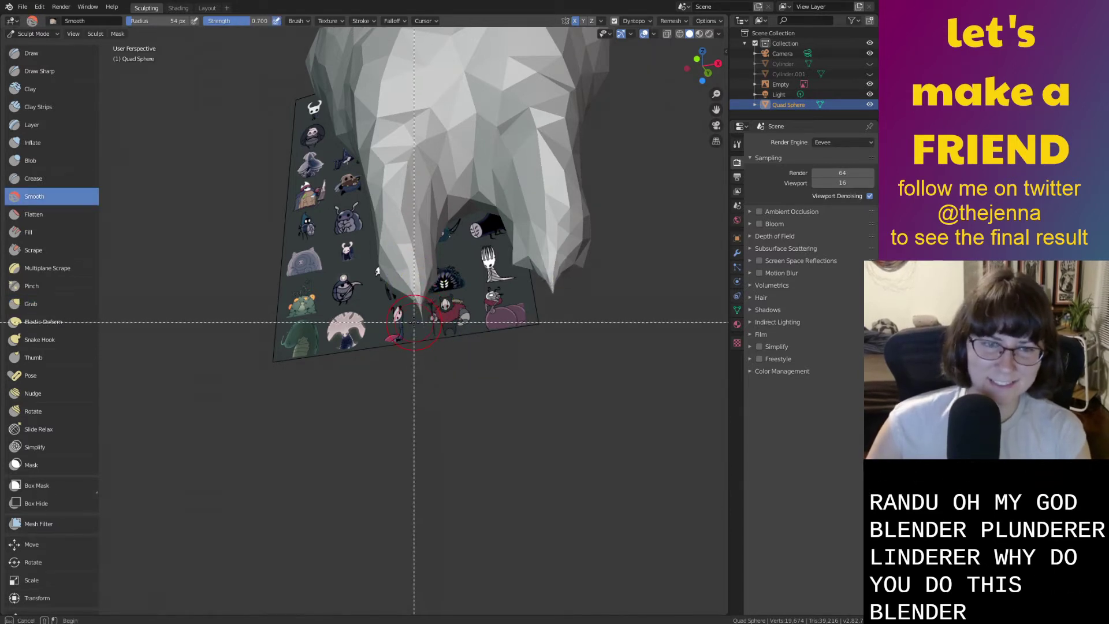
key("Escape")
key("i")
mouse_move(418, 321)
left_mouse_down()
mouse_move(426, 225)
mouse_move(477, 174)
left_mouse_up()
Pull the crotch down between the legs with Grab, then inflate and smooth it to merge the legs into one mass.
key("g")
scroll(466, 190, "down", 3)
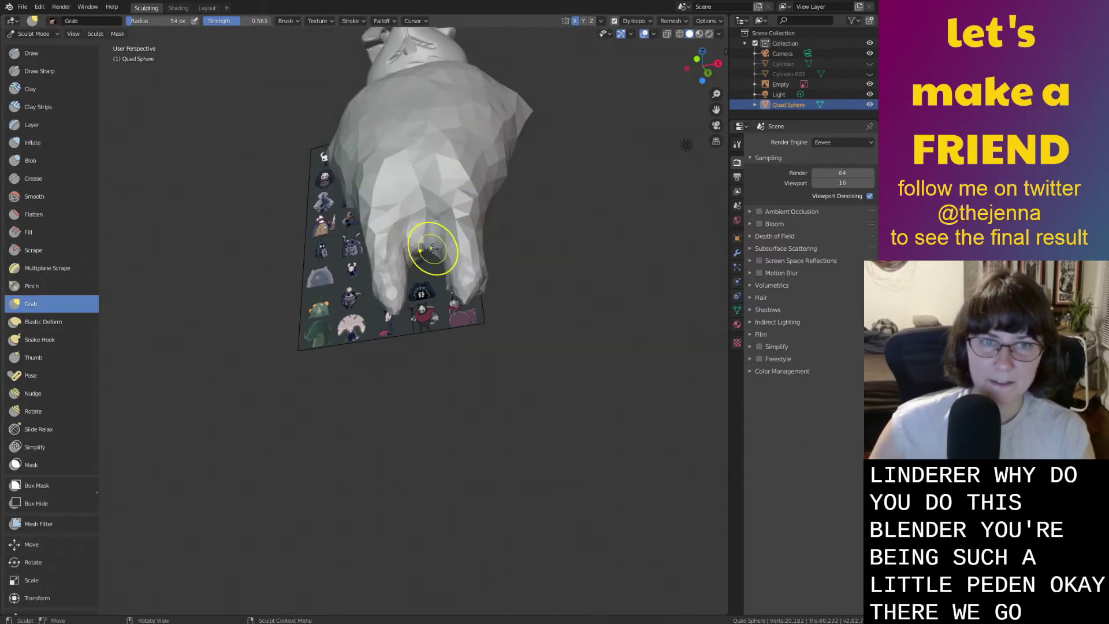
left_click_drag(421, 253, 415, 463)
middle_click_drag(414, 540, 468, 467)
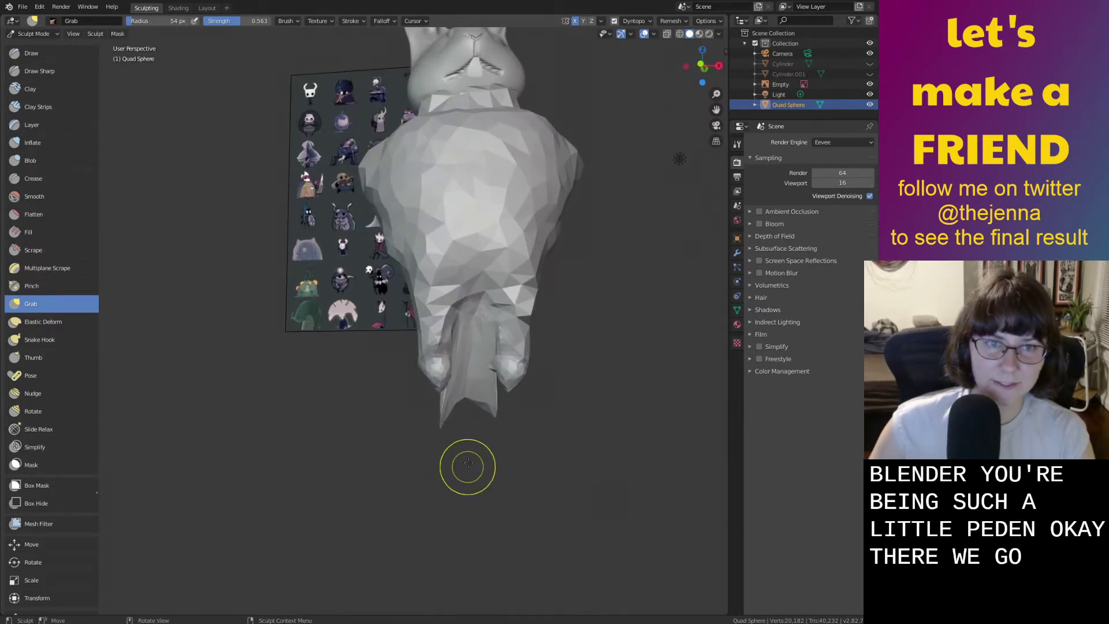
key("i")
mouse_move(485, 338)
left_mouse_down()
mouse_move(498, 315)
mouse_move(469, 363)
mouse_move(434, 384)
mouse_move(472, 405)
mouse_move(501, 378)
mouse_move(502, 344)
mouse_move(494, 366)
mouse_move(473, 344)
mouse_move(461, 403)
mouse_move(450, 388)
left_mouse_up()
scroll(451, 389, "down", 4)
mouse_move(451, 389)
middle_mouse_down()
mouse_move(485, 367)
mouse_move(572, 393)
middle_mouse_up()
left_click_drag(445, 387, 457, 362, "shift")
middle_click_drag(446, 369, 504, 366)
Stretch the bottom of the body into one long, tapered form with Grab, and smooth its lower sides.
key("g")
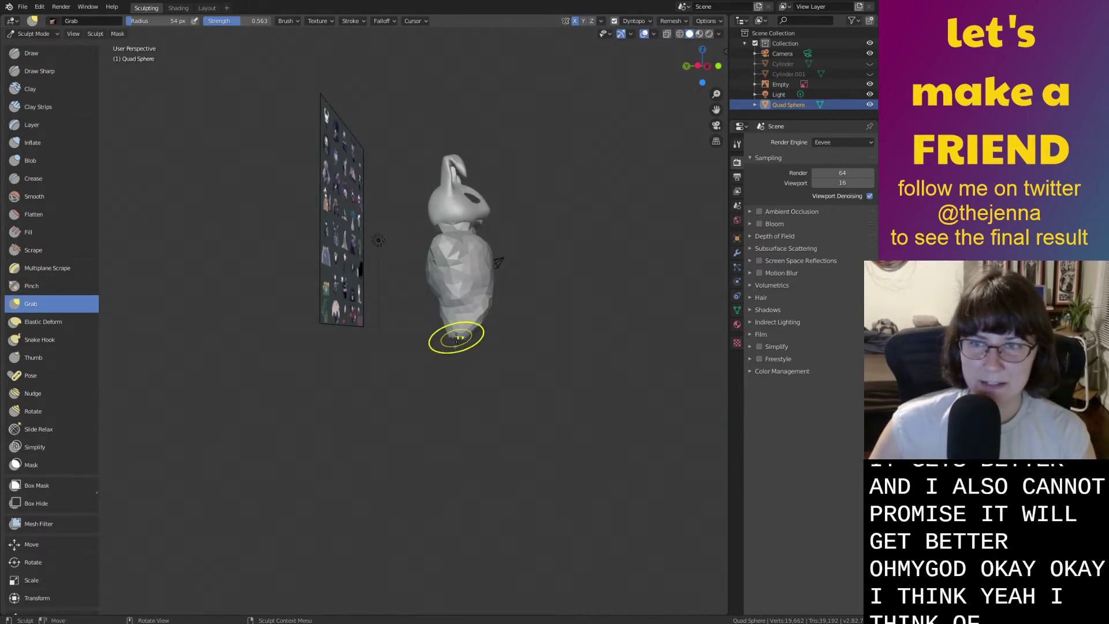
middle_click_drag(455, 334, 446, 336)
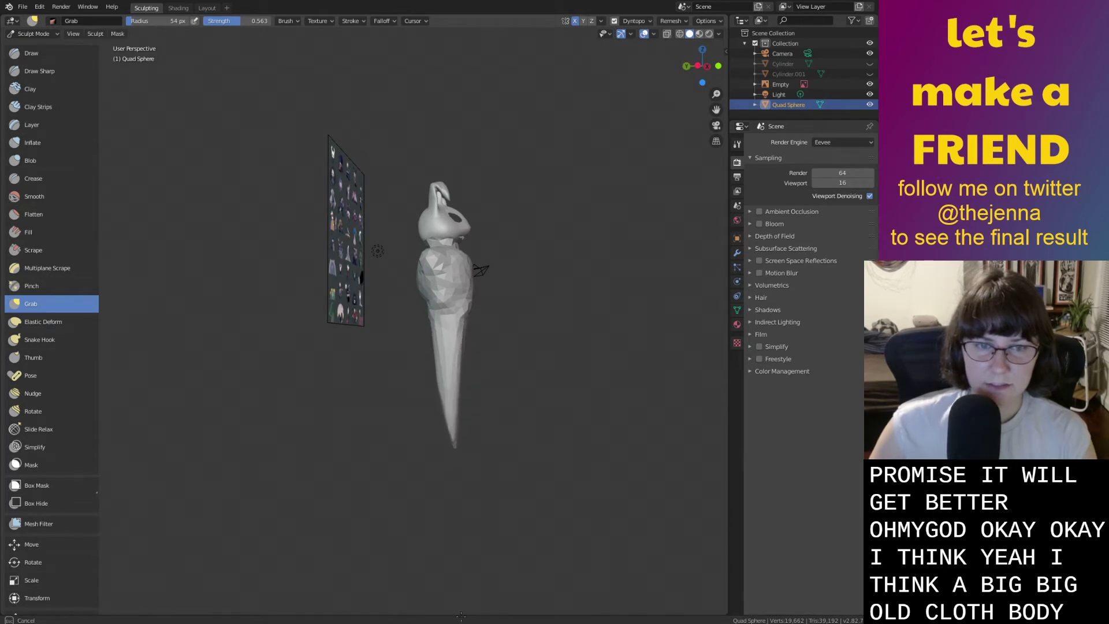
middle_click_drag(460, 616, 390, 452)
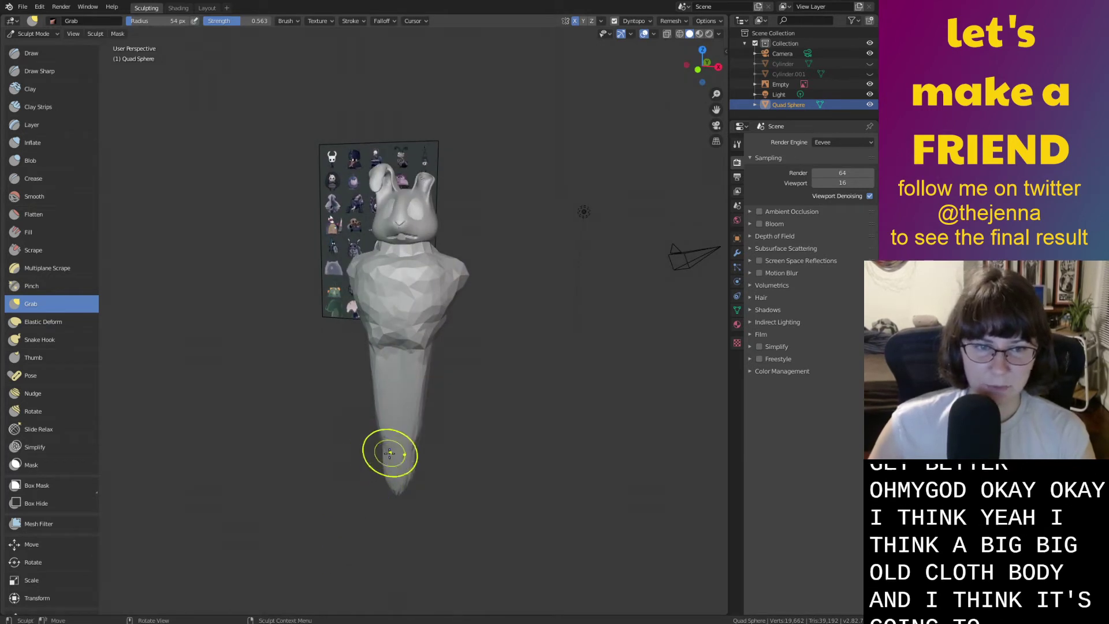
mouse_move(390, 451)
left_mouse_down()
mouse_move(390, 475)
mouse_move(390, 441)
left_mouse_up()
left_click_drag(379, 427, 383, 425)
left_click_drag(373, 412, 382, 414)
mouse_move(394, 402)
left_mouse_down("shift")
mouse_move(396, 361)
mouse_move(396, 466)
left_mouse_up("shift")
Extend the tapered lower body with Grab into a longer, narrow point like a carrot.
key("g")
mouse_move(396, 465)
middle_mouse_down()
mouse_move(424, 459)
mouse_move(420, 483)
middle_mouse_up()
left_click_drag(421, 482, 430, 475)
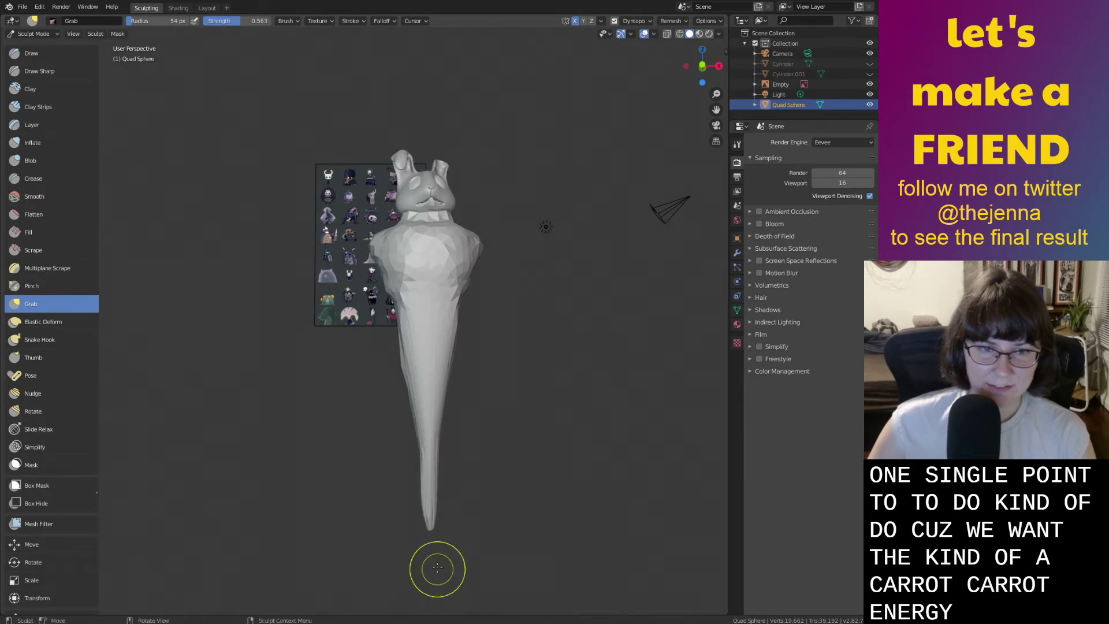
left_click_drag(420, 446, 414, 447)
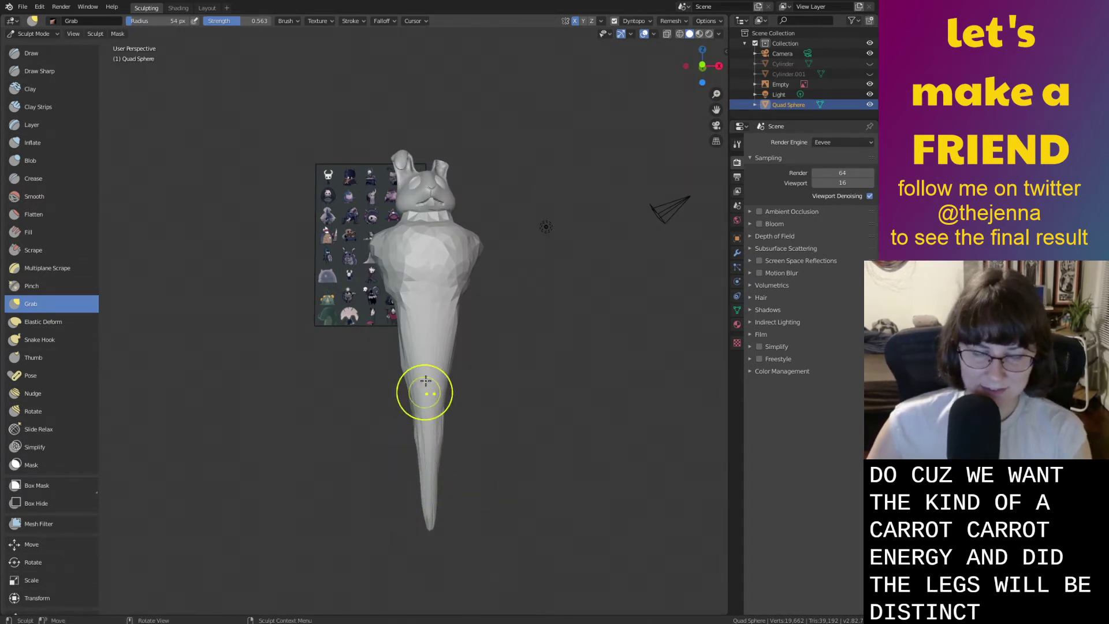
Inflate the tapered lower body from waist to tip into a thick carrot shape.
key("i")
left_click_drag(428, 378, 426, 463)
middle_click_drag(448, 441, 432, 430)
key("shift+s")
key("i")
key("shift+s")
key("i")
left_click_drag(414, 444, 416, 474)
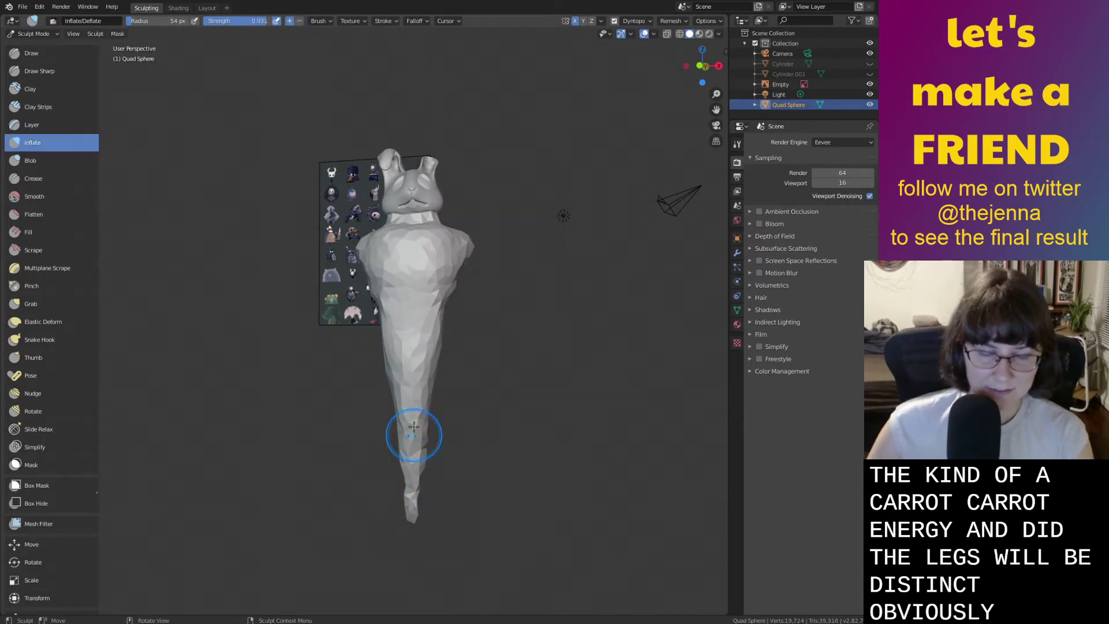
left_click_drag(410, 347, 417, 526)
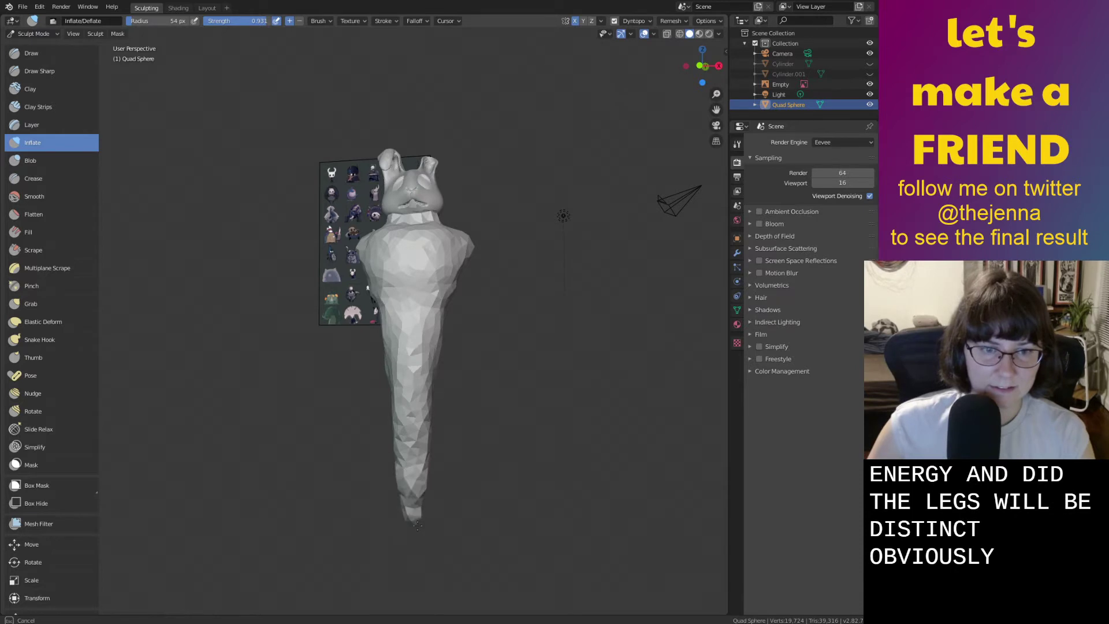
mouse_move(404, 446)
left_mouse_down()
mouse_move(376, 283)
mouse_move(380, 333)
left_mouse_up()
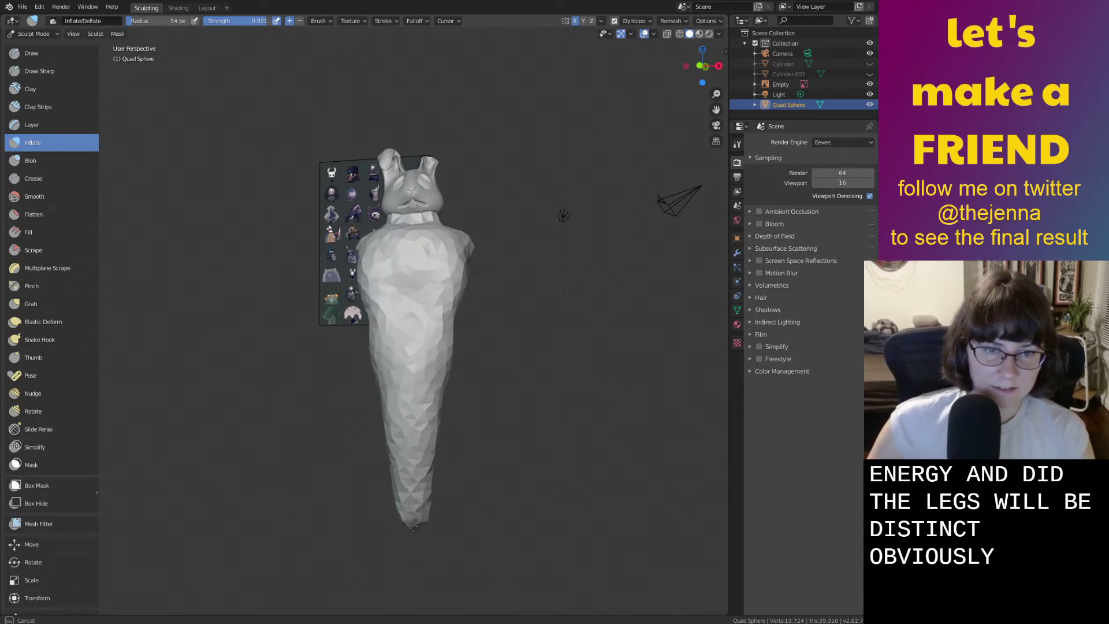
Pull an upper arm out and down from one shoulder with Grab, and inflate it to a thick limb.
key("g")
scroll(416, 543, "down", 2)
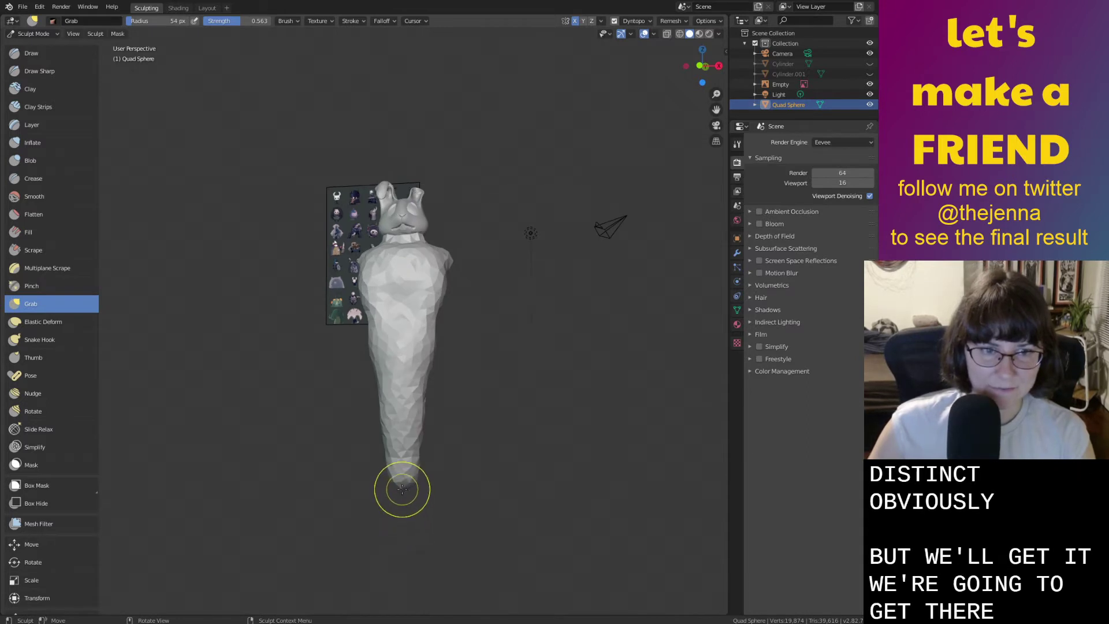
middle_click_drag(403, 505, 442, 495)
mouse_move(402, 489)
middle_mouse_down()
mouse_move(392, 281)
mouse_move(416, 286)
middle_mouse_up()
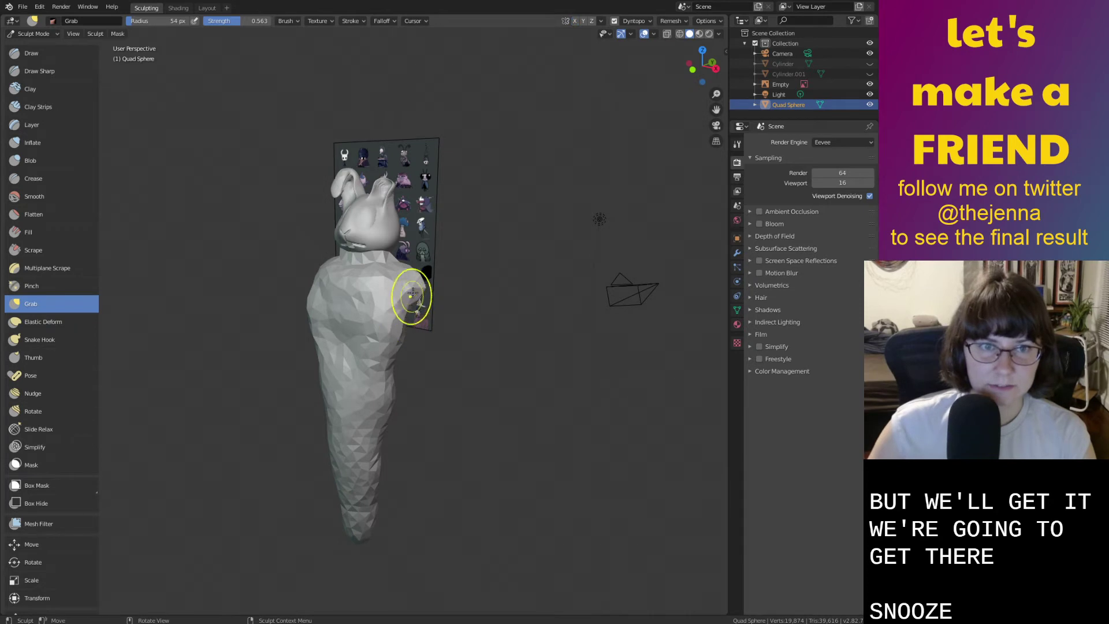
left_click_drag(454, 341, 521, 435)
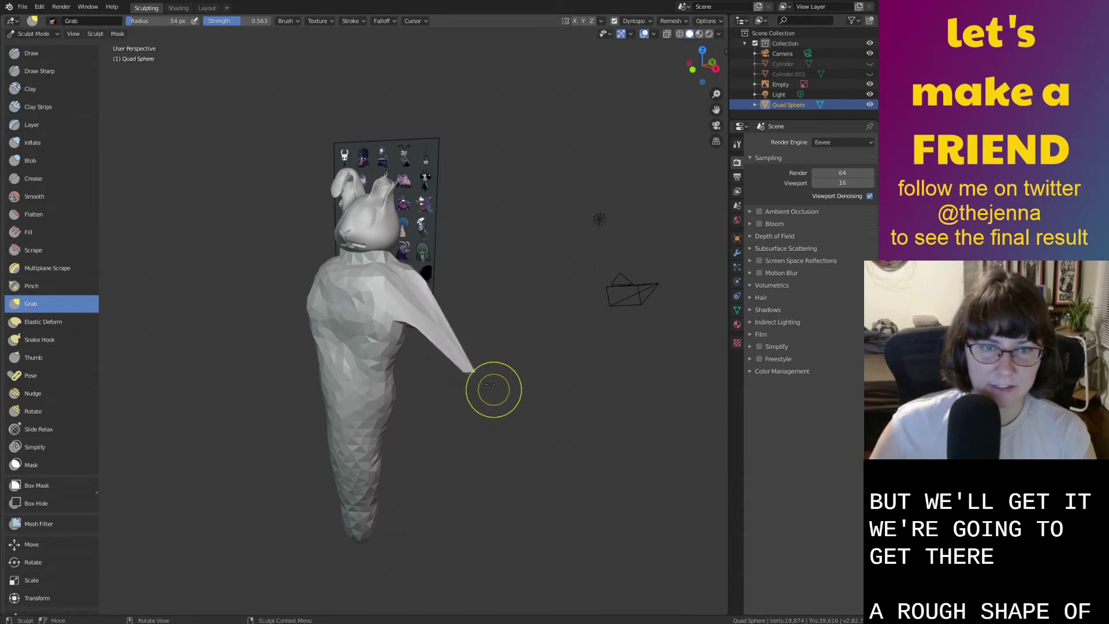
key("i")
left_click_drag(466, 360, 456, 353)
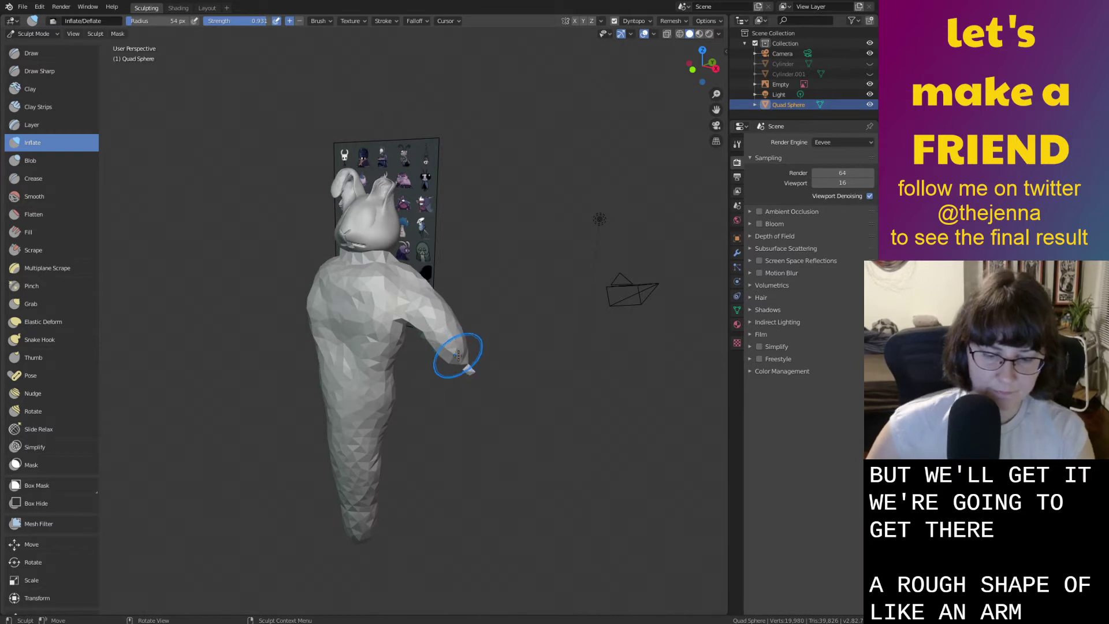
Undo the last grab at the arm's end, and inflate the tip into a rounded elbow stump.
key("g")
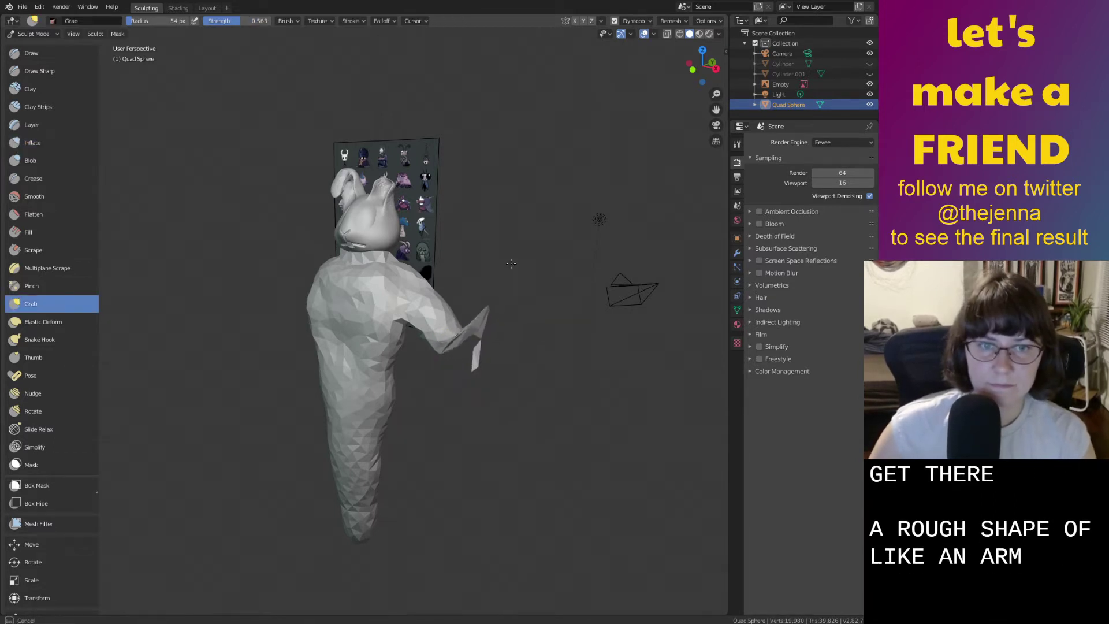
key("ctrl+z")
scroll(540, 370, "up", 1)
key("s")
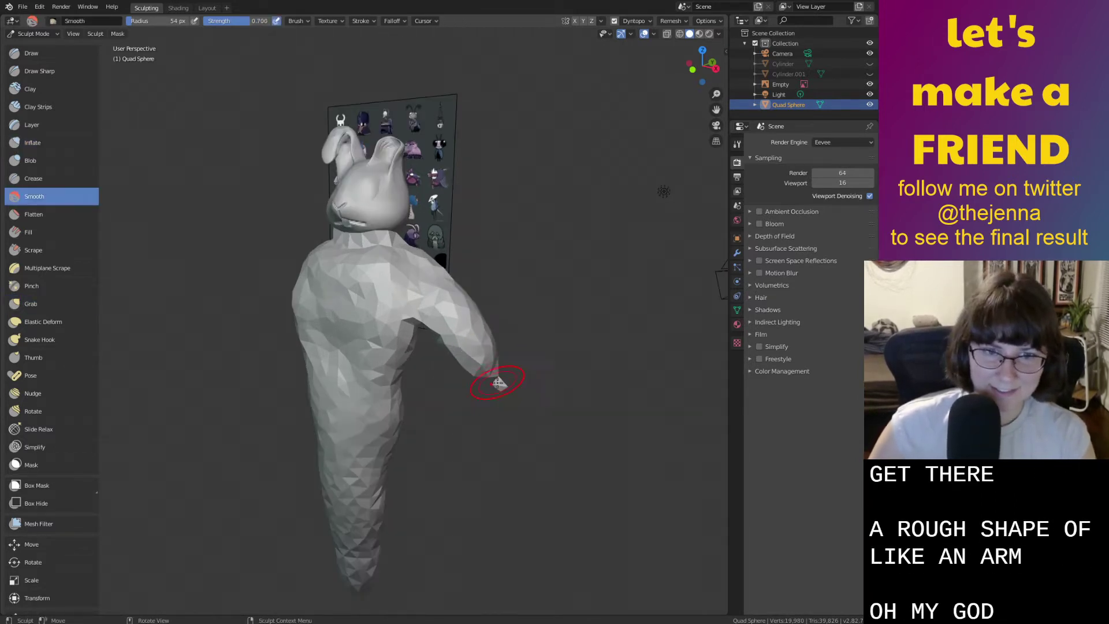
key("i")
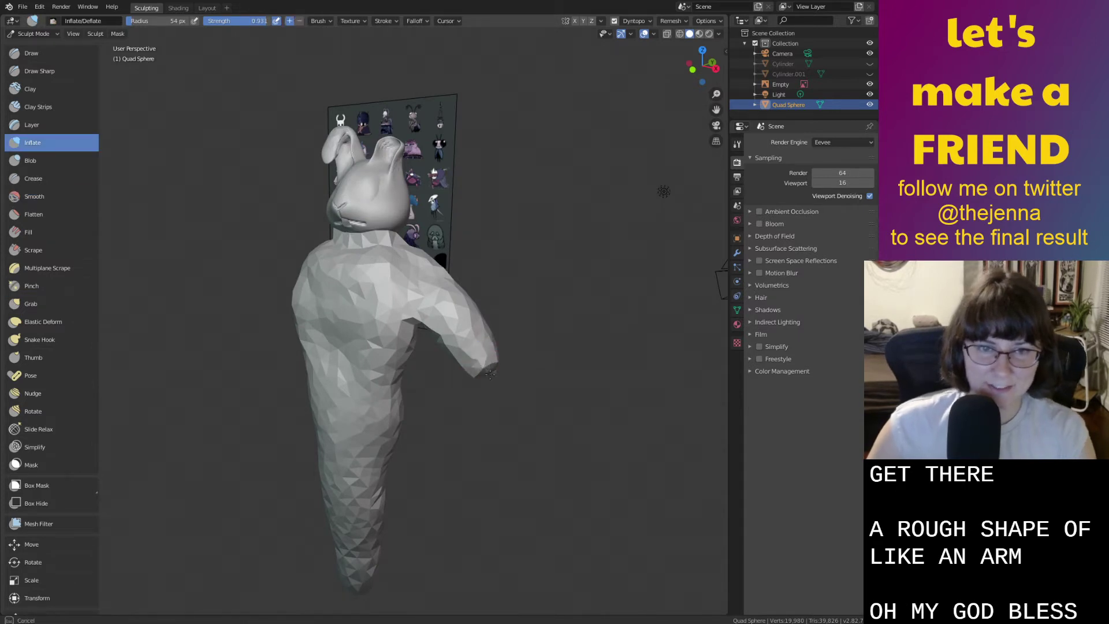
left_click_drag(488, 374, 487, 377)
Try to pull a forearm straight up from the elbow with Grab, and inflate it along its length.
key("g")
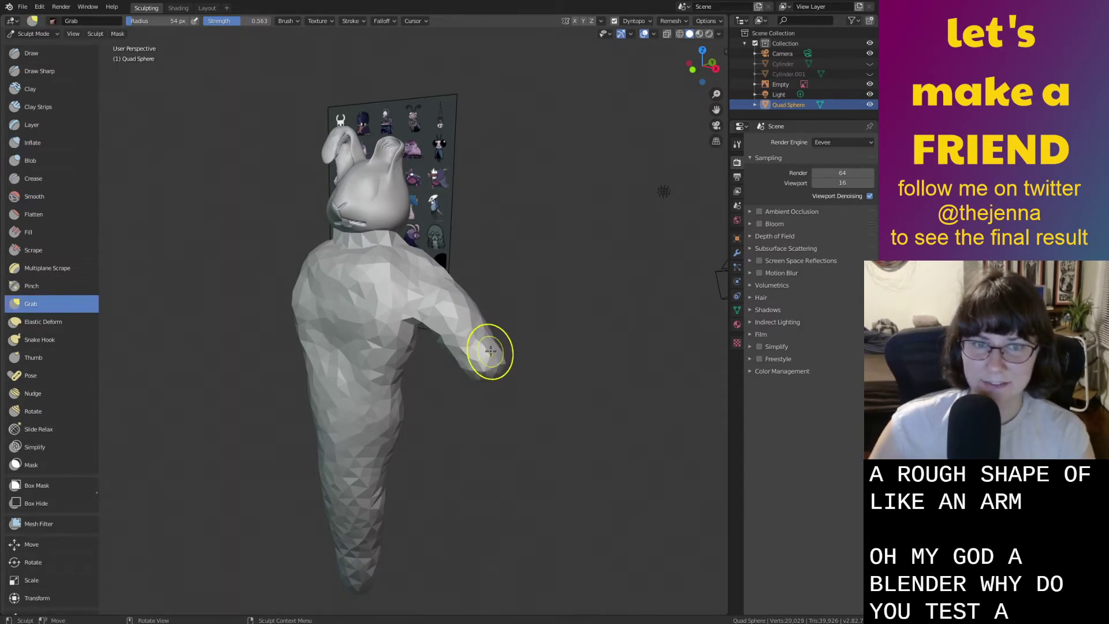
middle_click_drag(494, 351, 554, 338)
left_click_drag(556, 331, 555, 264)
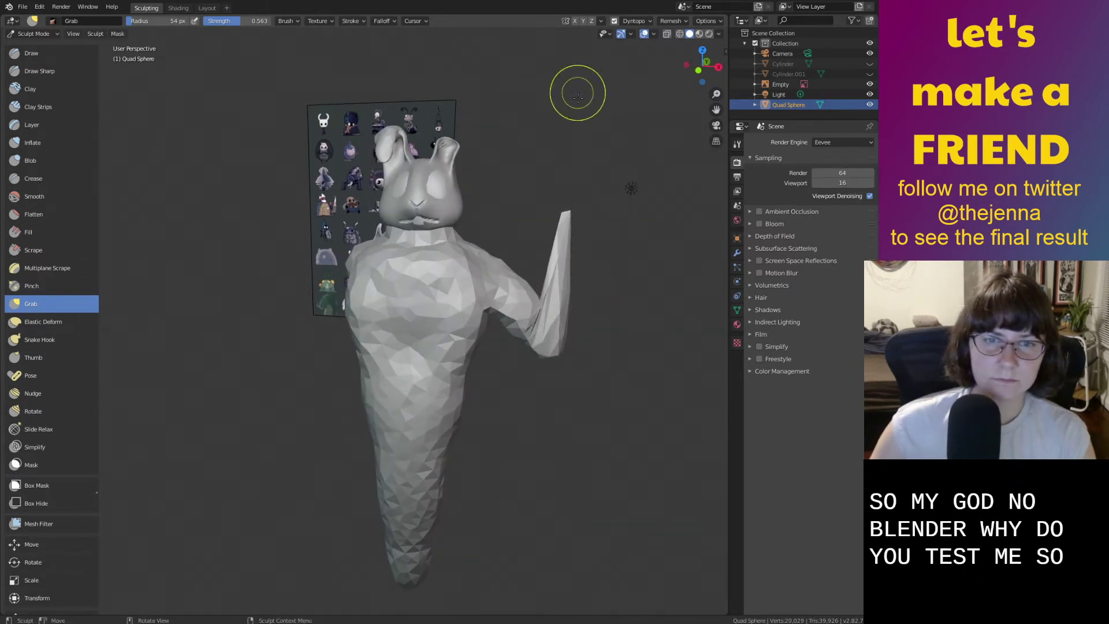
key("i")
left_click_drag(566, 290, 555, 305)
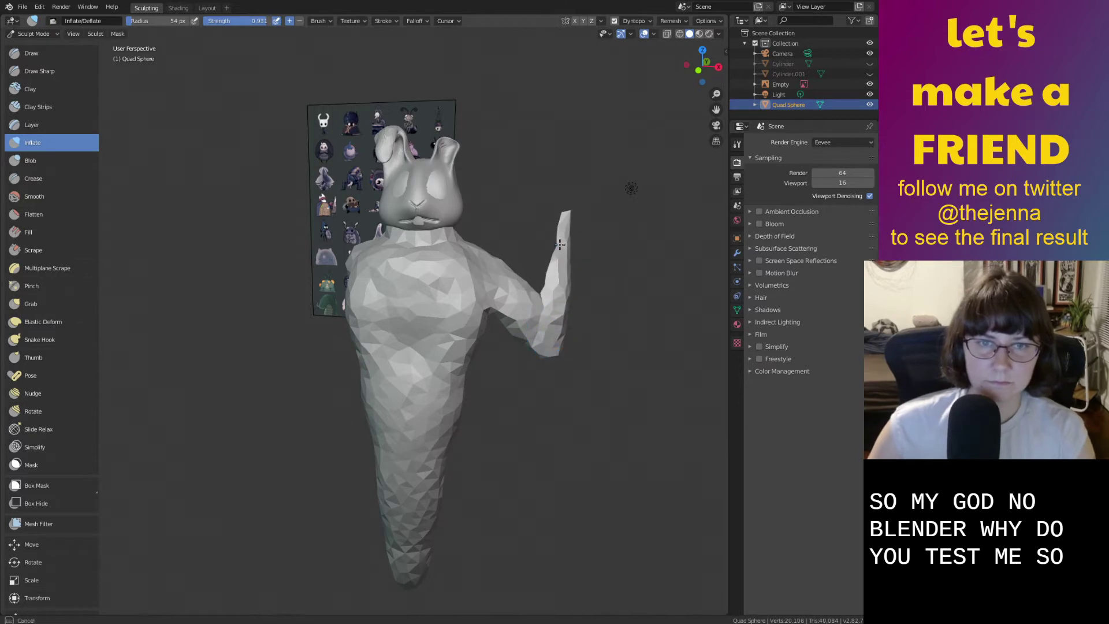
left_click_drag(562, 225, 545, 316)
Smooth the elbow, nudge its inner bend with Grab, and save the file.
key("shift+s")
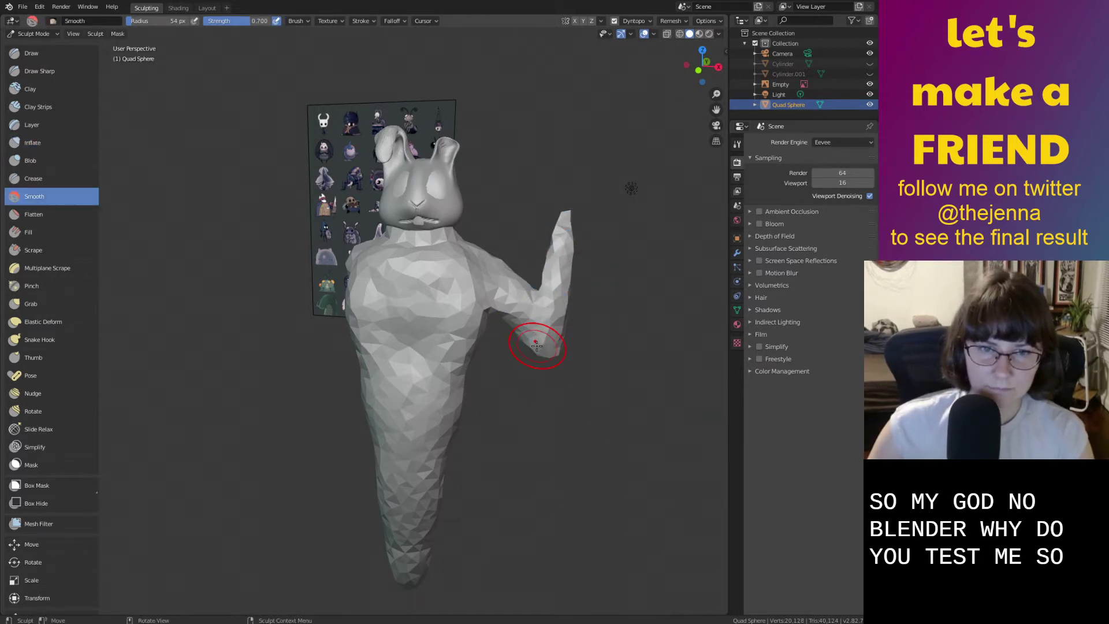
key("g")
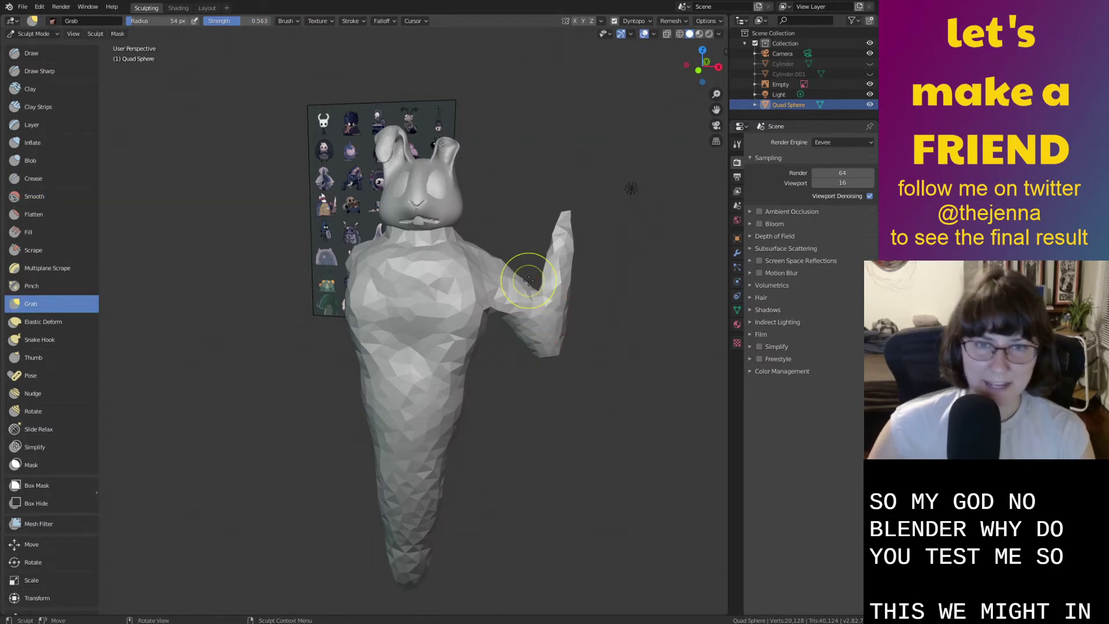
left_click_drag(541, 309, 542, 317)
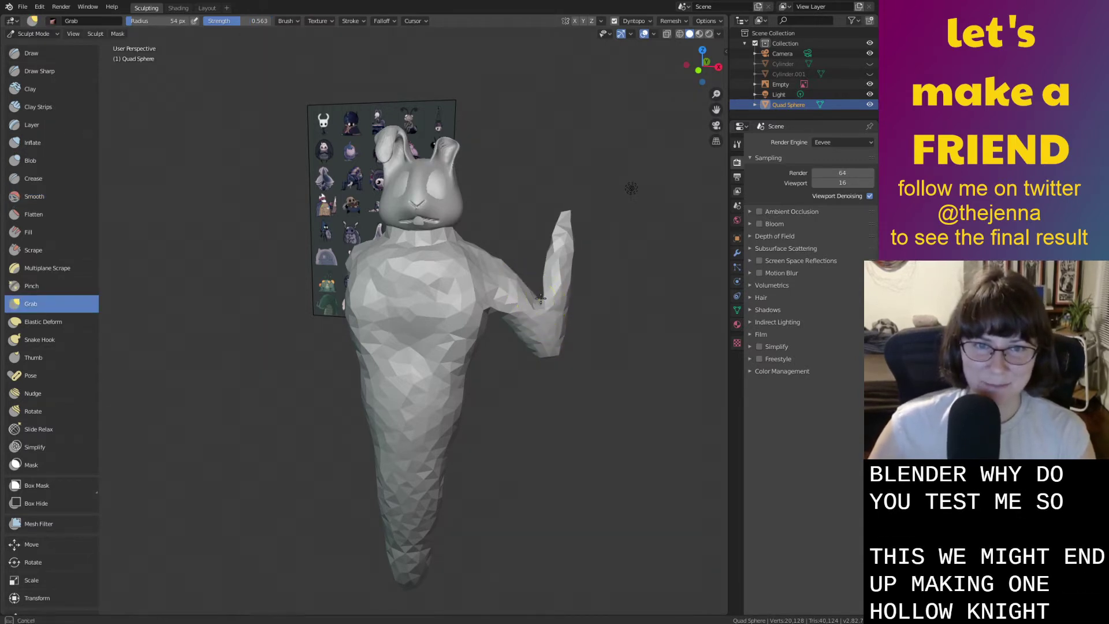
mouse_move(542, 317)
middle_mouse_down()
mouse_move(367, 347)
mouse_move(405, 370)
mouse_move(399, 354)
mouse_move(430, 354)
middle_mouse_up()
key("ctrl+s")
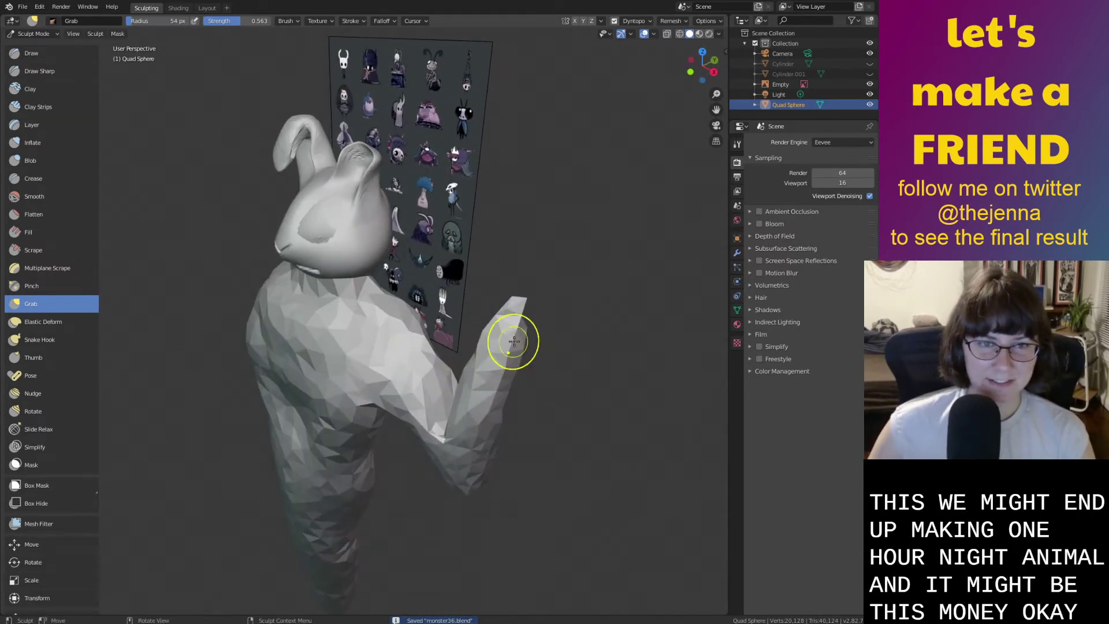
Check the arm from the side, and undo the forearm strokes back to the upper arm stump.
middle_click_drag(515, 342, 542, 337)
middle_click_drag(612, 296, 459, 305)
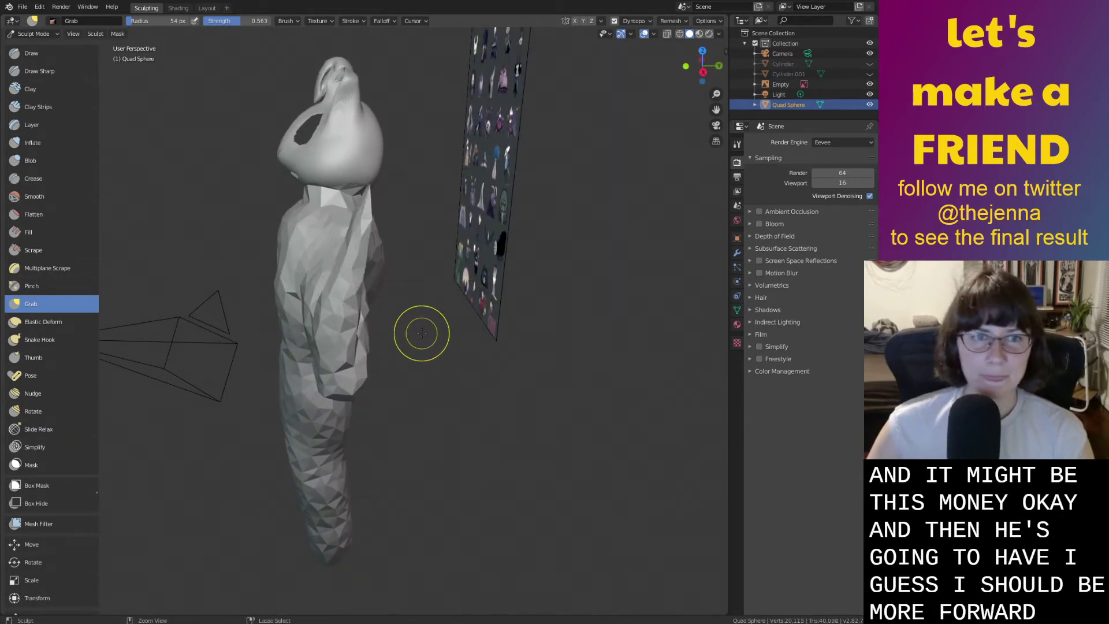
key("ctrl+z")
key("ctrl+z")
key("ctrl+z")
Pull a forearm forward and up from the elbow with Grab in side view, and inflate it along its length.
mouse_move(416, 352)
middle_mouse_down()
mouse_move(396, 352)
mouse_move(503, 329)
mouse_move(433, 322)
mouse_move(496, 252)
middle_mouse_up()
left_click_drag(482, 268, 469, 247)
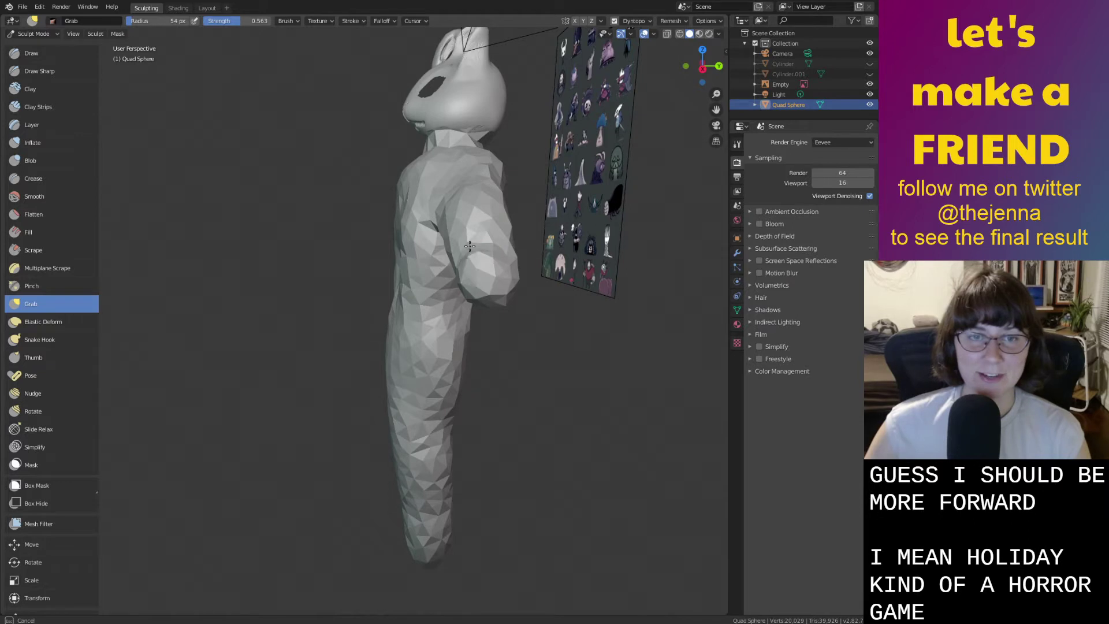
left_click_drag(429, 177, 369, 48)
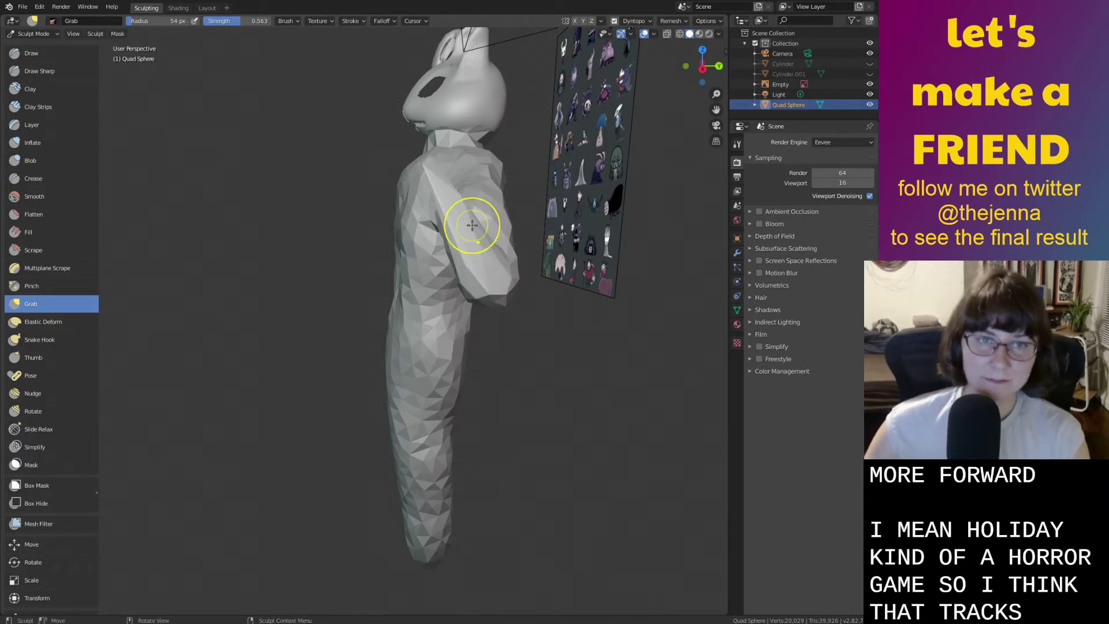
key("i")
left_click_drag(472, 226, 472, 261)
mouse_move(426, 166)
left_mouse_down()
mouse_move(478, 268)
mouse_move(461, 280)
left_mouse_up()
Inflate the back of the upper arm between shoulder and elbow, and smooth it.
key("s")
mouse_move(518, 263)
middle_mouse_down()
mouse_move(548, 295)
mouse_move(532, 249)
mouse_move(470, 309)
mouse_move(297, 268)
middle_mouse_up()
key("i")
mouse_move(330, 237)
left_mouse_down()
mouse_move(312, 272)
mouse_move(301, 242)
mouse_move(306, 289)
mouse_move(320, 282)
left_mouse_up()
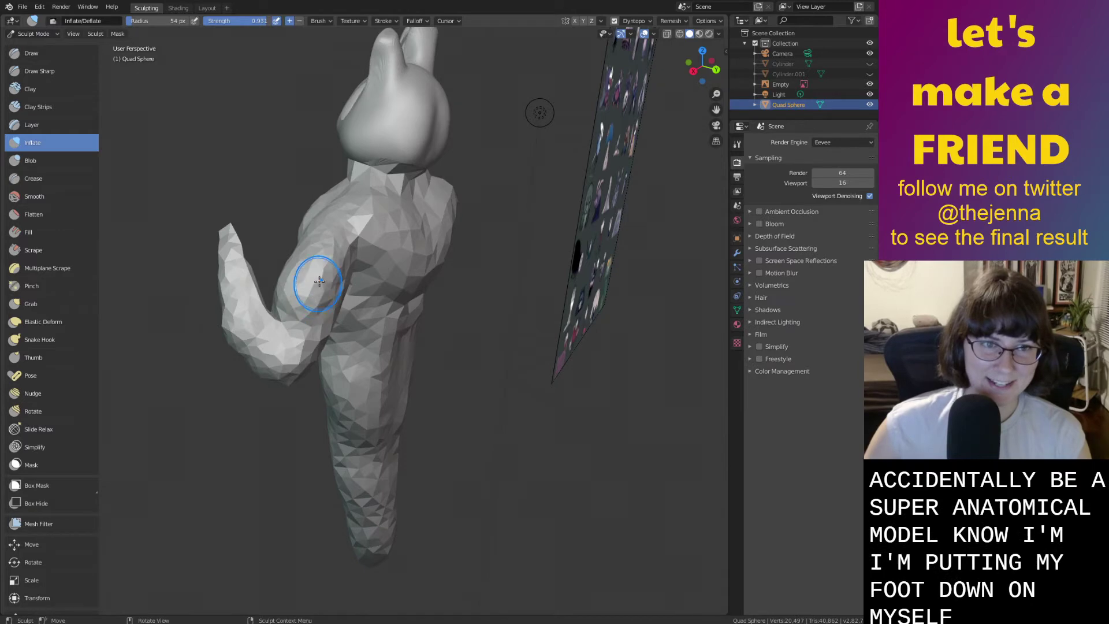
key("shift+s")
Try to pull a second arm down from the opposite shoulder with Grab, and inflate it.
mouse_move(322, 240)
middle_mouse_down()
mouse_move(490, 228)
mouse_move(491, 245)
mouse_move(525, 193)
mouse_move(513, 139)
mouse_move(503, 144)
middle_mouse_up()
middle_click_drag(451, 340, 636, 341)
key("g")
scroll(418, 386, "up", 2)
mouse_move(418, 386)
middle_mouse_down()
mouse_move(446, 360)
mouse_move(639, 416)
mouse_move(501, 397)
middle_mouse_up()
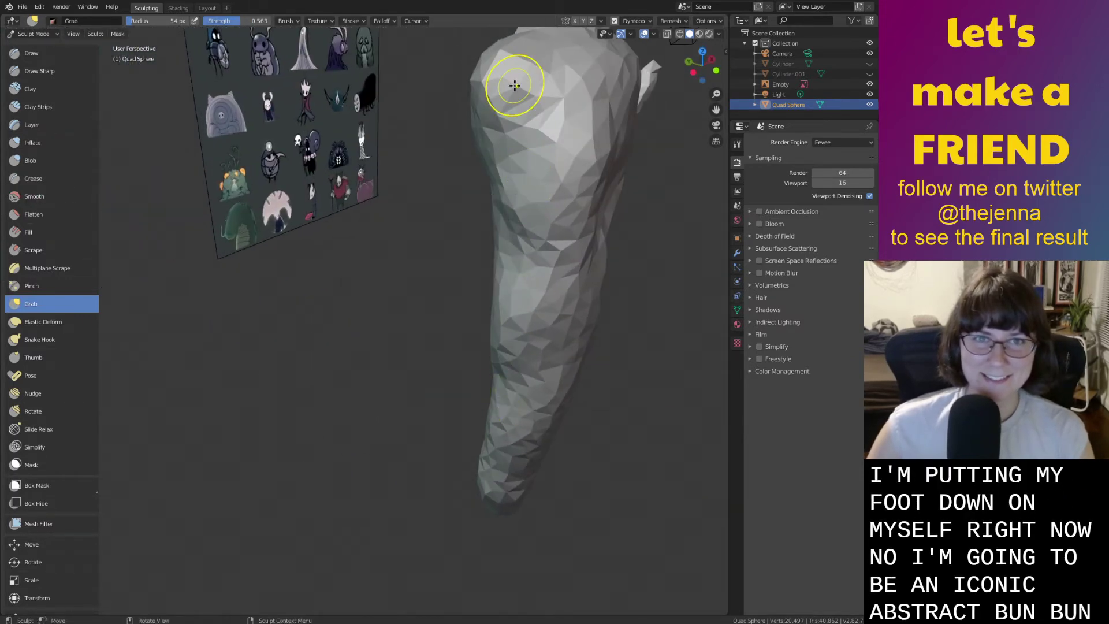
middle_click_drag(509, 96, 449, 168)
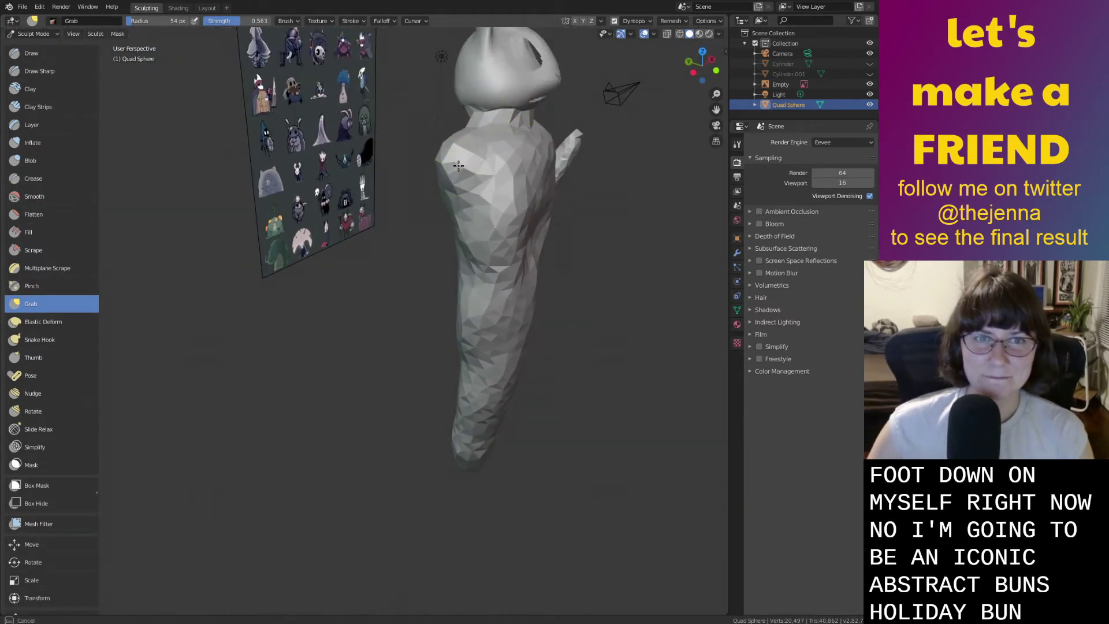
left_click_drag(376, 369, 389, 389)
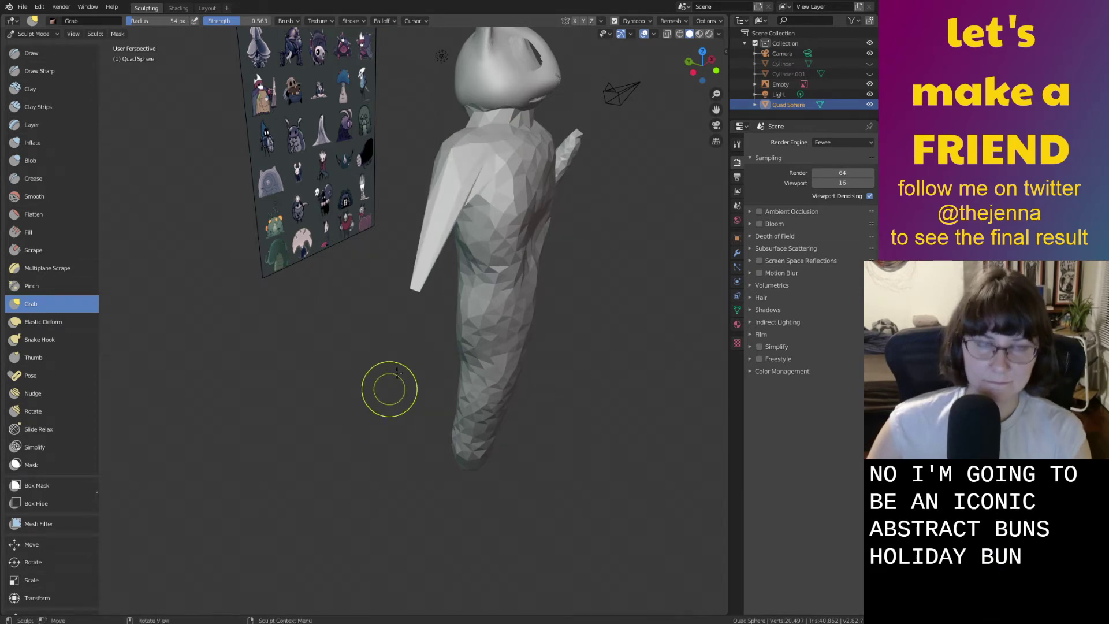
key("i")
left_click_drag(430, 234, 445, 181)
middle_click_drag(443, 202, 370, 215)
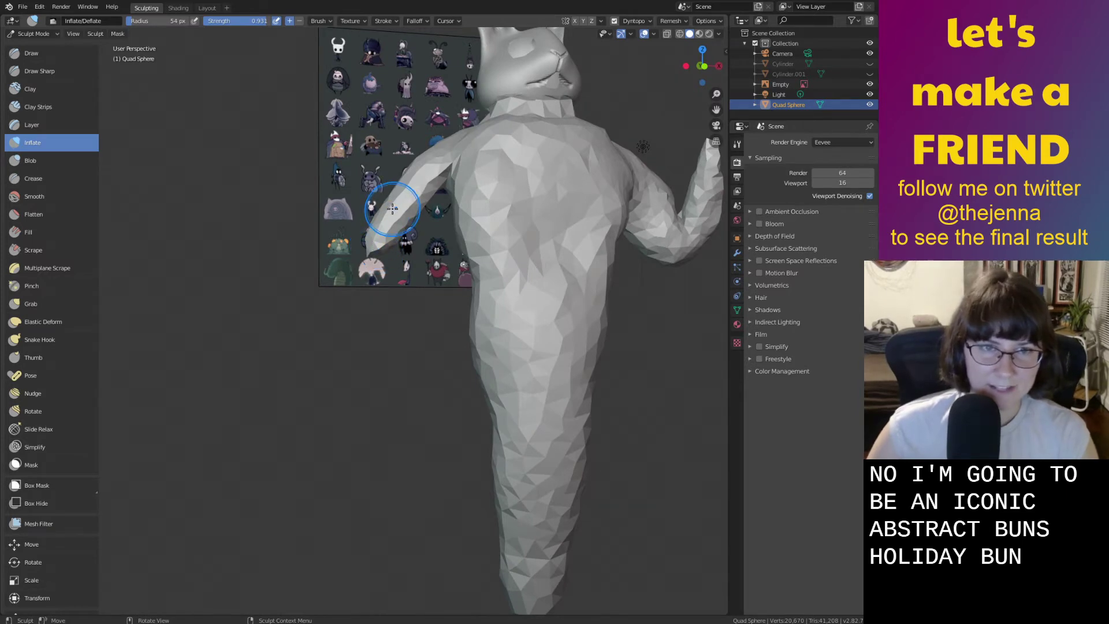
middle_click_drag(397, 217, 484, 237)
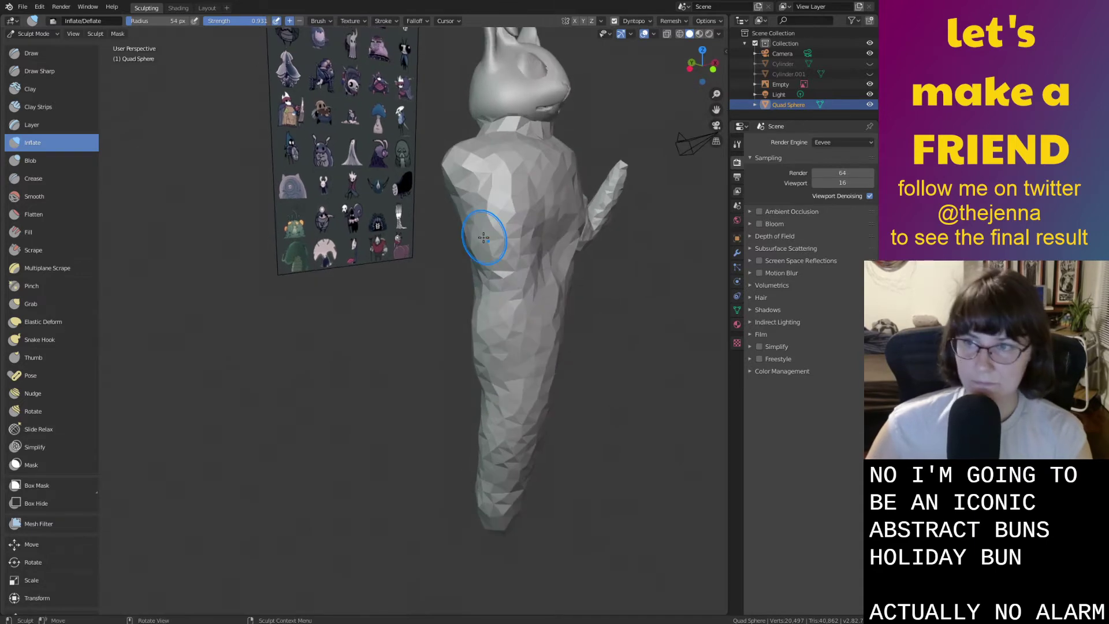
Inflate the armless shoulder into a fuller, rounded stump, smooth it, and save the file.
left_click_drag(453, 180, 449, 166)
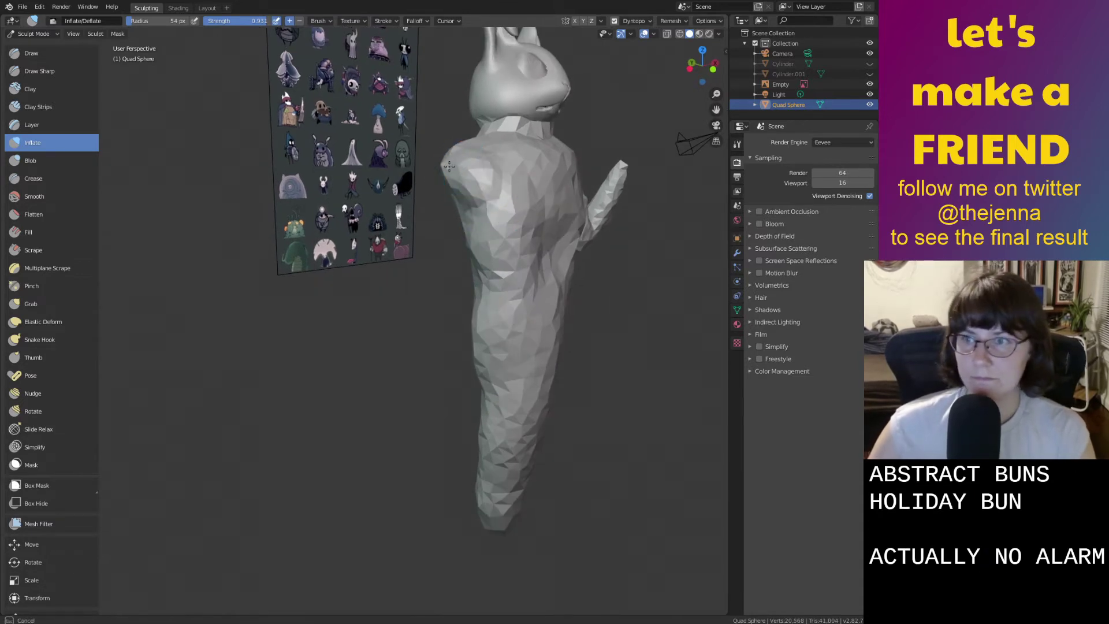
mouse_move(466, 204)
middle_mouse_down()
mouse_move(454, 246)
mouse_move(502, 252)
mouse_move(499, 240)
middle_mouse_up()
left_click_drag(475, 194, 438, 177)
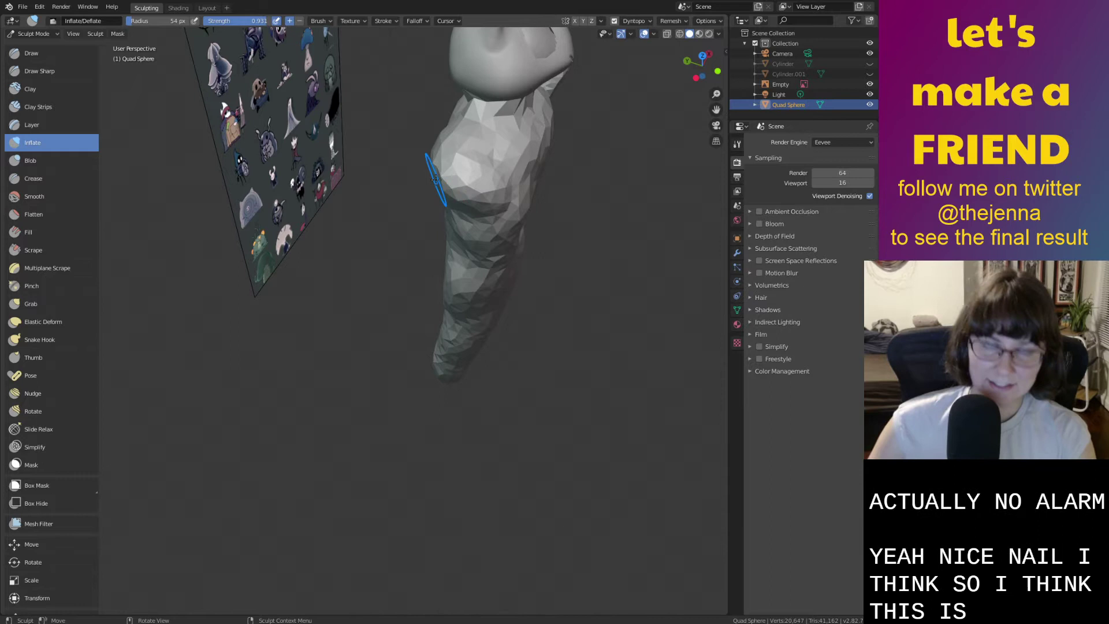
key("shift+s")
left_click_drag(473, 208, 450, 190)
mouse_move(491, 219)
middle_mouse_down()
mouse_move(430, 194)
mouse_move(462, 202)
mouse_move(439, 193)
middle_mouse_up()
key("ctrl+s")
Adjust the shoulder of the raised arm with Grab from behind.
scroll(580, 237, "down", 2)
middle_click_drag(580, 237, 422, 247)
mouse_move(422, 246)
middle_mouse_down("shift")
mouse_move(572, 243)
mouse_move(370, 269)
mouse_move(342, 244)
middle_mouse_up("shift")
key("g")
scroll(354, 275, "up", 4)
scroll(383, 260, "down", 5)
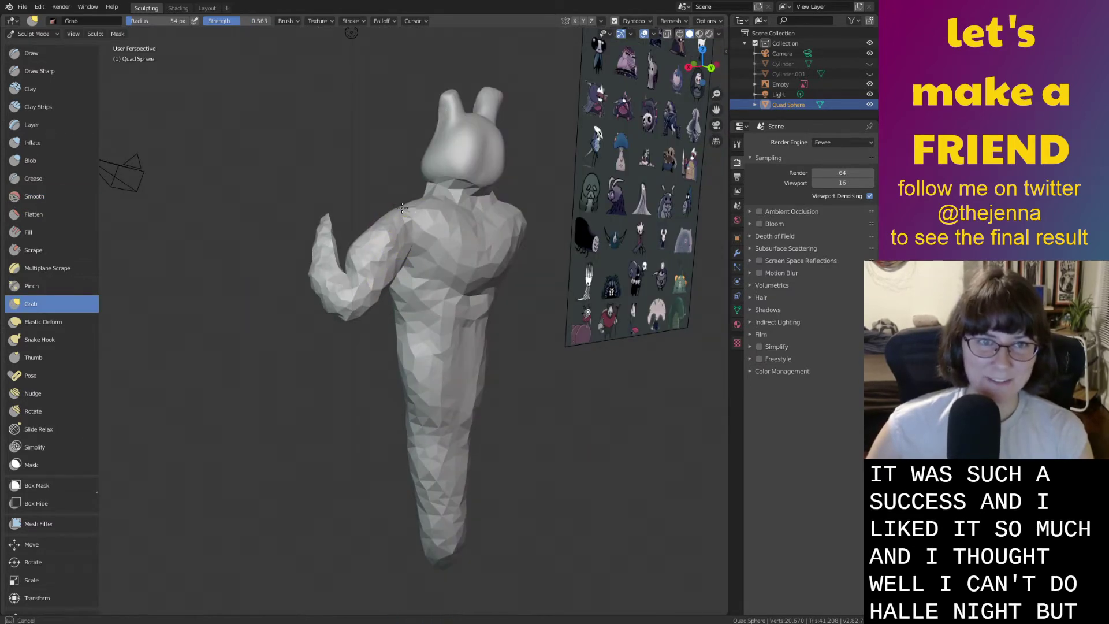
scroll(402, 208, "down", 3)
middle_click_drag(388, 251, 382, 274)
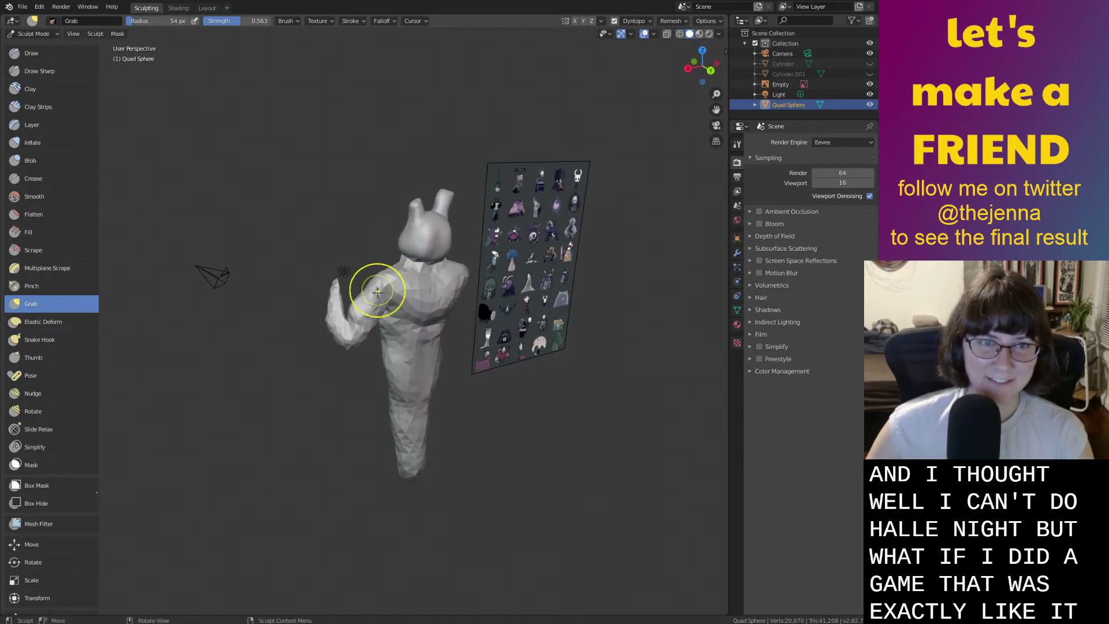
Smooth the raised arm, inflate a small area of it, and smooth it again.
key("shift+s")
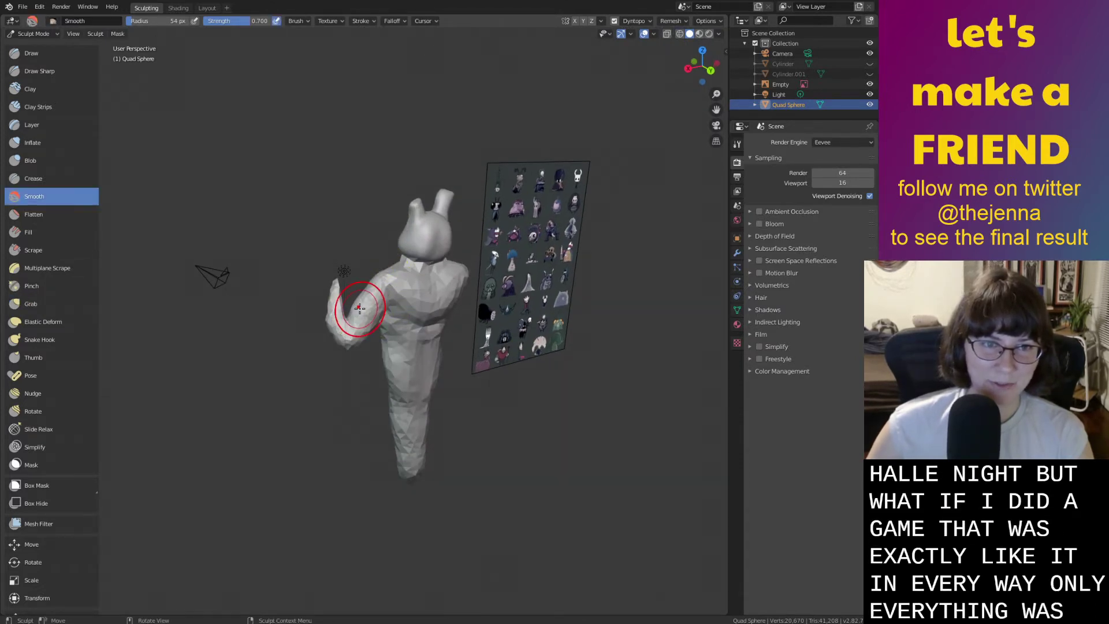
mouse_move(369, 308)
middle_mouse_down()
mouse_move(476, 270)
mouse_move(323, 289)
middle_mouse_up()
key("i")
mouse_move(316, 288)
left_mouse_down()
mouse_move(323, 311)
mouse_move(317, 278)
mouse_move(319, 293)
left_mouse_up()
key("shift+s")
mouse_move(320, 293)
middle_mouse_down()
mouse_move(476, 297)
mouse_move(434, 310)
mouse_move(429, 287)
middle_mouse_up()
middle_click_drag(395, 250, 438, 350)
Switch to the Layout workspace, and move the rabbit character up along the Z axis.
left_click(209, 8)
mouse_move(514, 261)
middle_mouse_down()
mouse_move(505, 443)
mouse_move(382, 510)
mouse_move(478, 468)
mouse_move(542, 461)
mouse_move(390, 402)
middle_mouse_up()
left_click(390, 403)
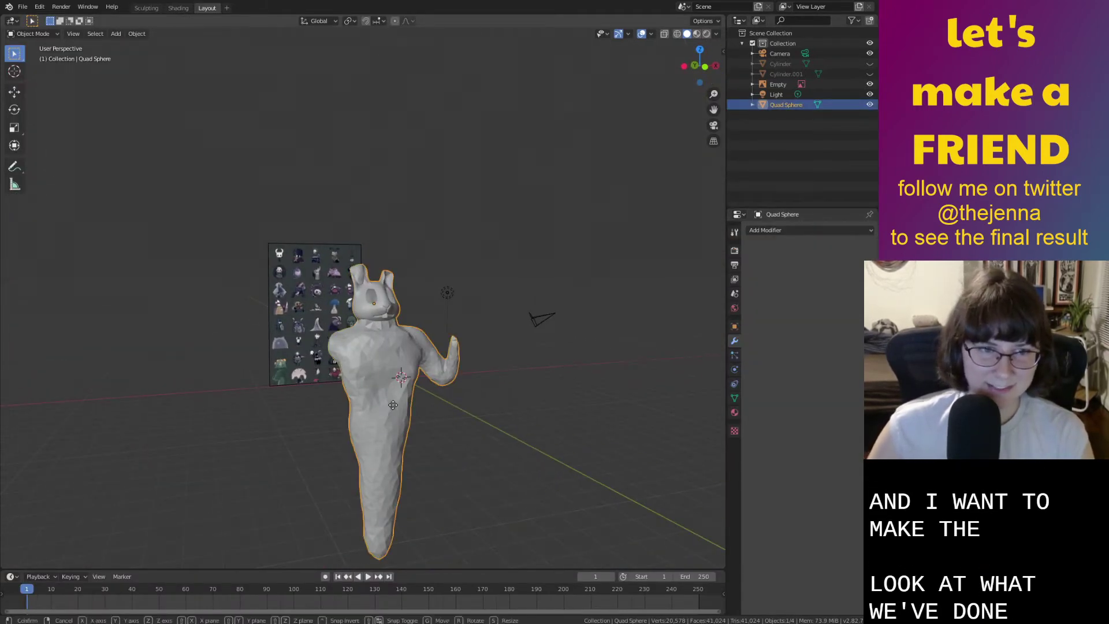
key("g")
key("z")
left_click(394, 270)
middle_click_drag(395, 270, 369, 241)
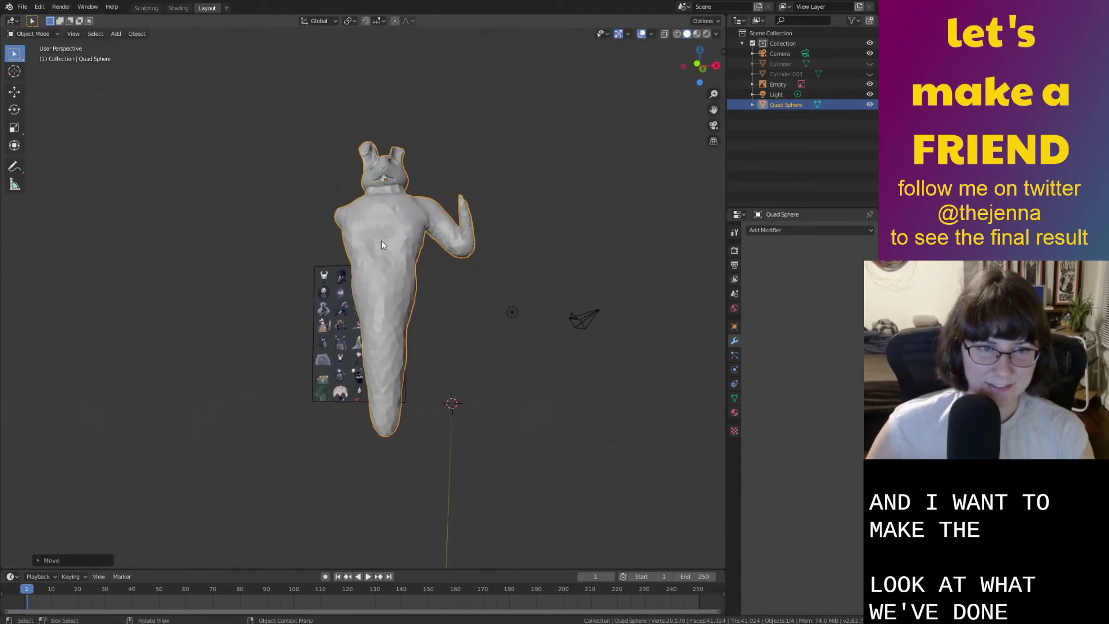
Scale the rabbit character down, and lower it along the Z axis to stand in front of the reference image.
middle_click_drag(492, 135, 517, 146)
key("s")
left_click(478, 157)
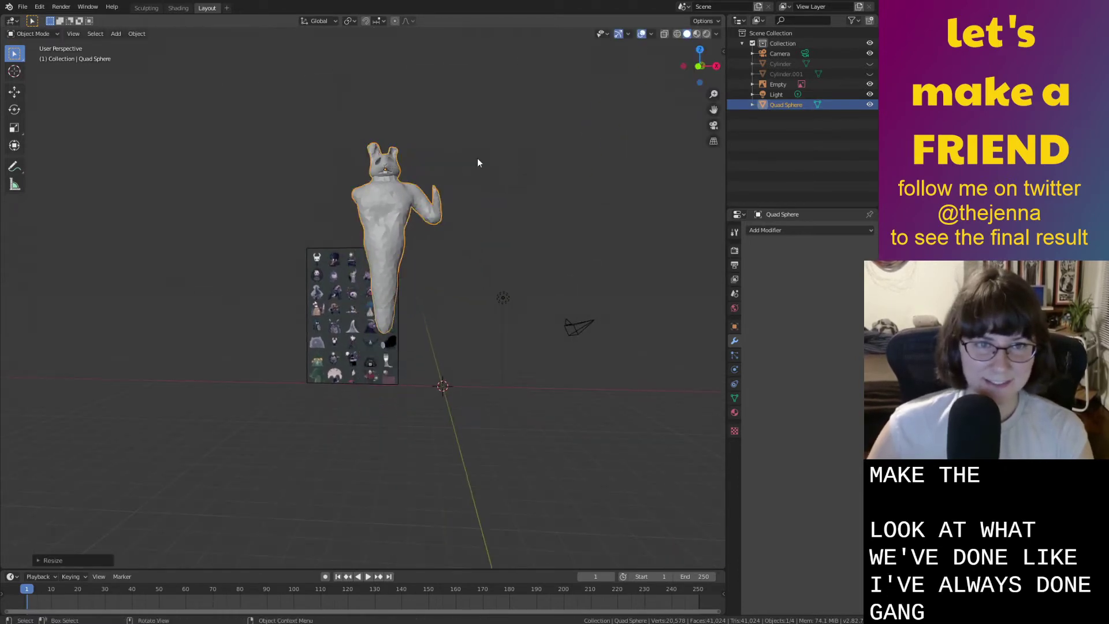
key("g")
key("z")
left_click(475, 243)
Add a cone mesh at the world origin, and stretch it along the Z axis into a tall, narrow shape.
left_click(542, 497)
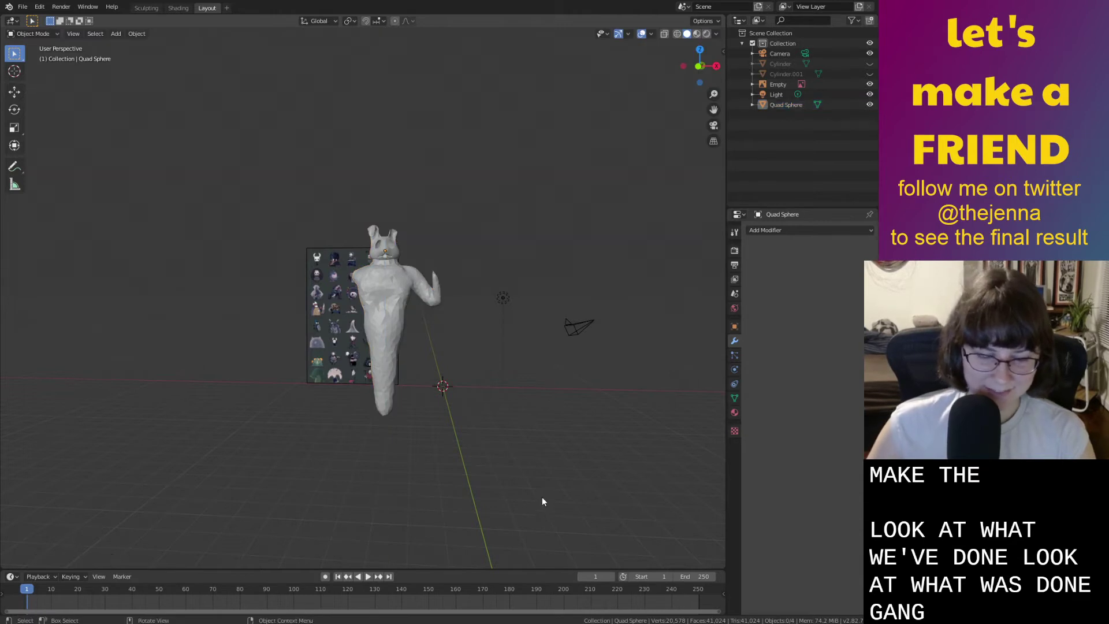
key("shift+a")
mouse_move(530, 429)
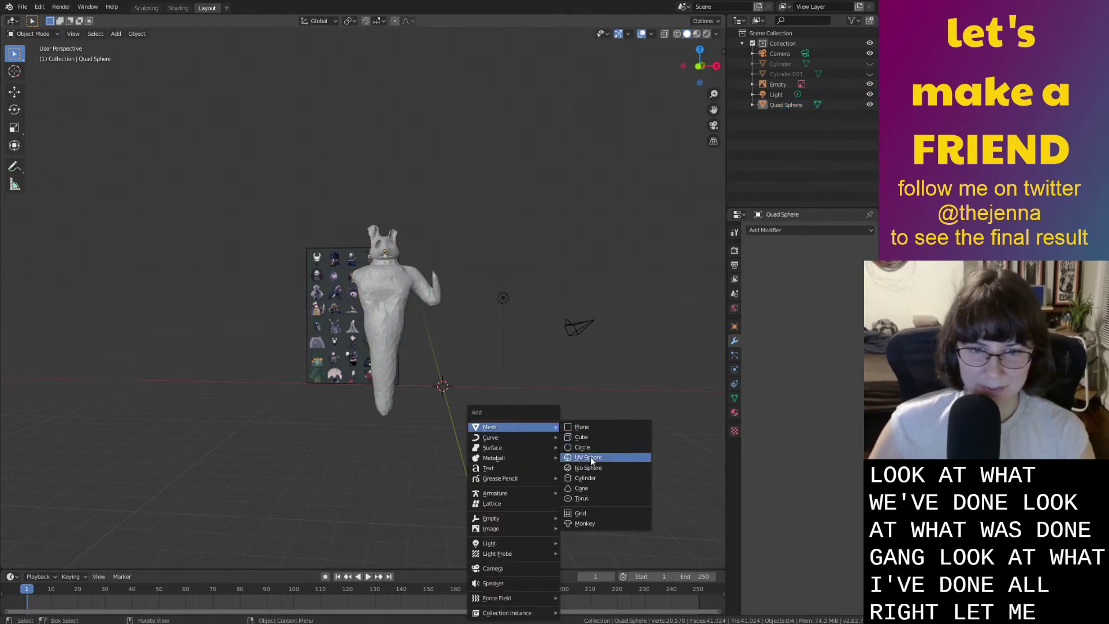
left_click(624, 489)
middle_click_drag(604, 482, 476, 397)
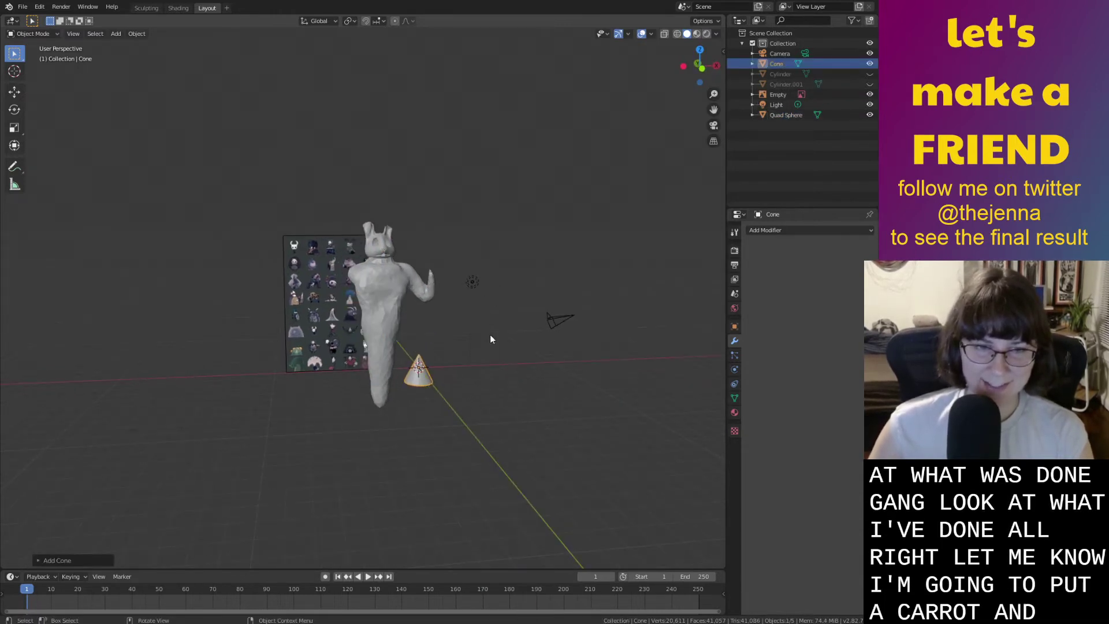
key("s")
key("z")
left_click(413, 285)
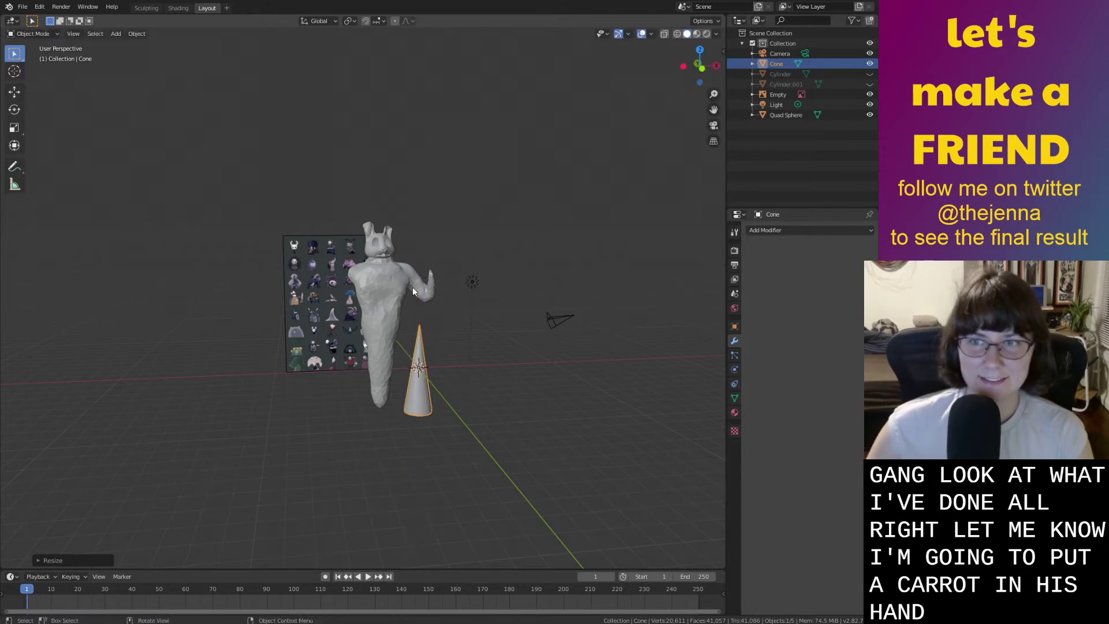
Stretch the cone further along the Z axis into a long lance shape, and raise it above the rabbit character.
key("z")
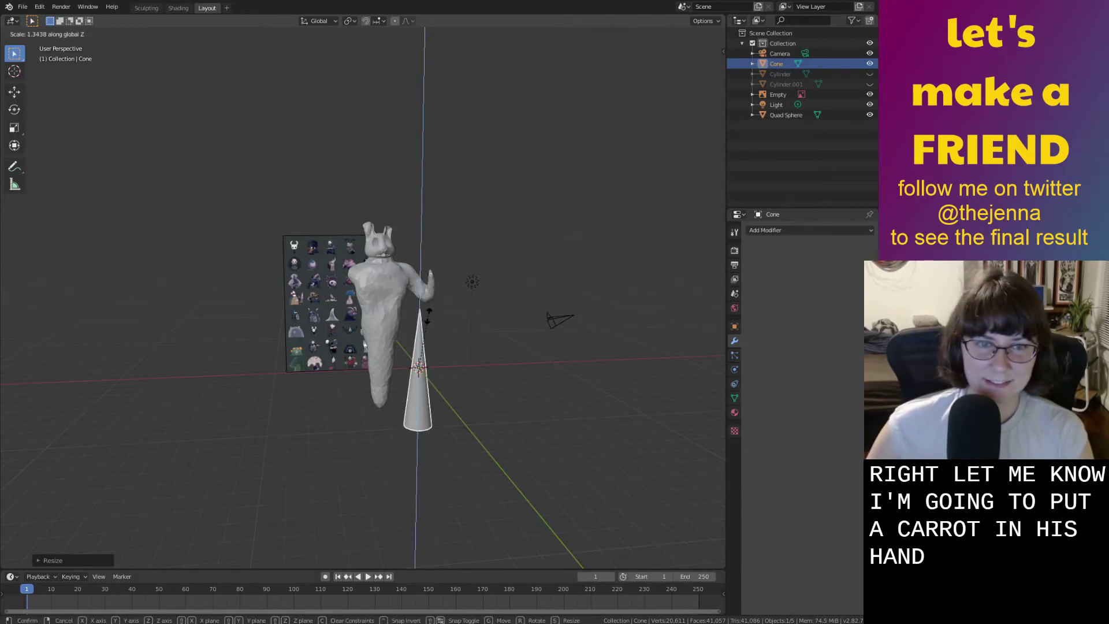
left_click(427, 282)
middle_click_drag(440, 254, 470, 238)
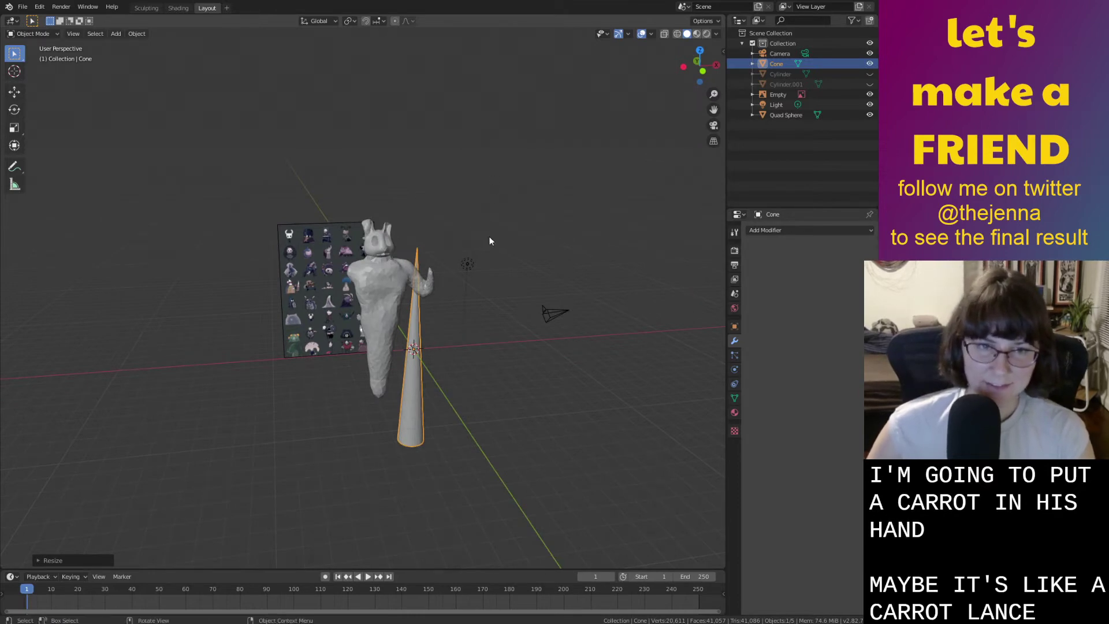
middle_click_drag(498, 423, 497, 418)
key("g")
key("z")
left_click(552, 196)
Tilt the cone over onto its side, and rotate it about the Z axis to point back toward the reference image.
key("r")
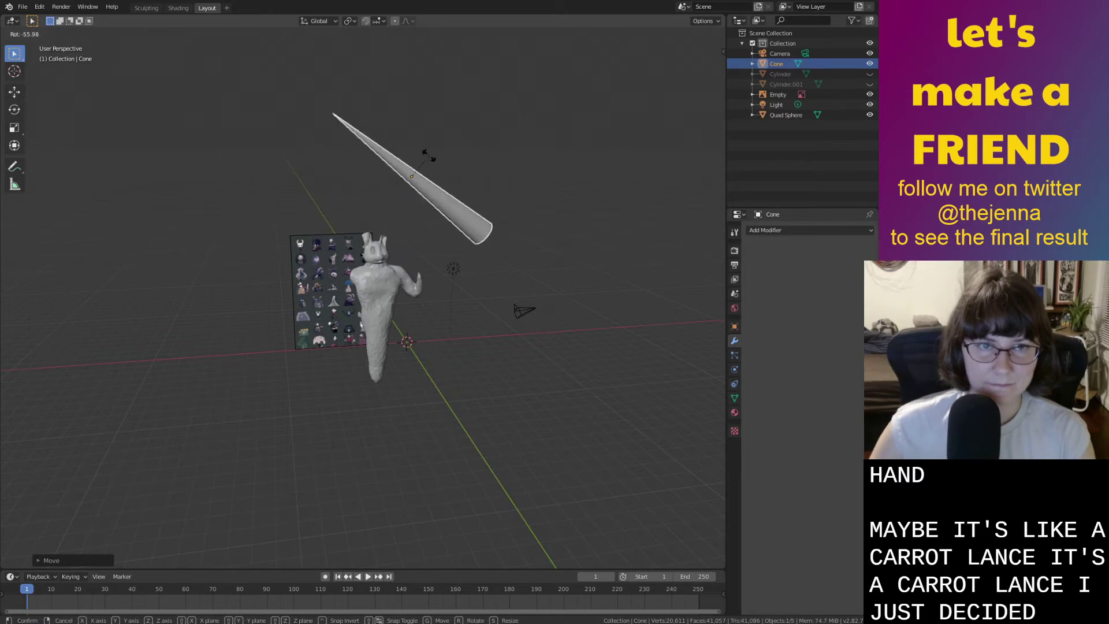
left_click(415, 152)
middle_click_drag(414, 151, 337, 290)
key("r")
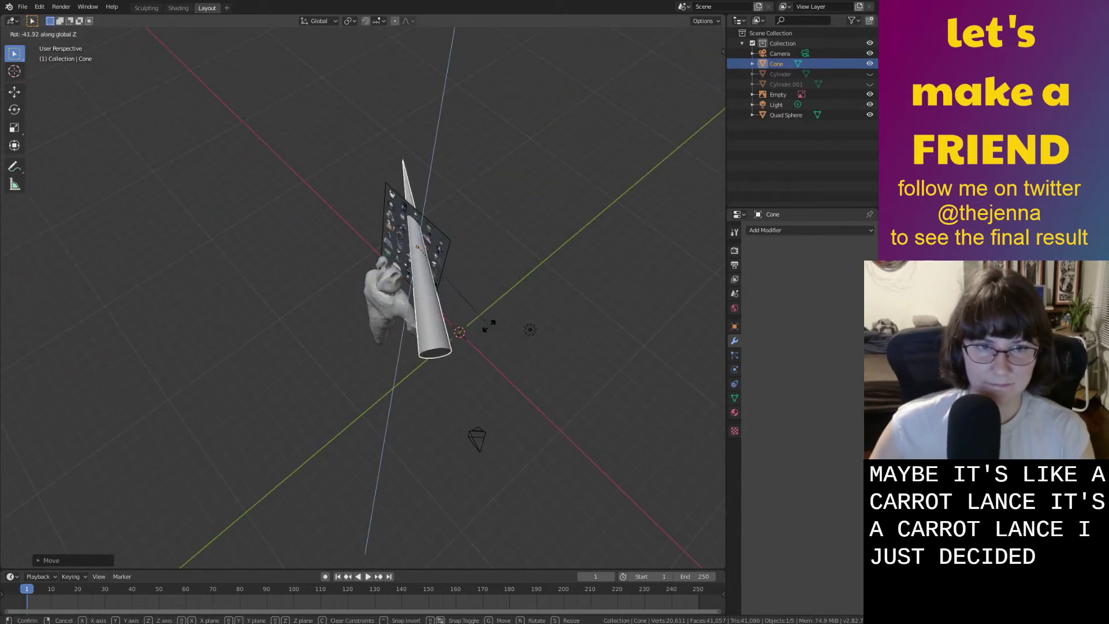
left_click(482, 332)
Move the cone closer to the rabbit, and adjust its height along the Z axis to sit beside the head.
scroll(482, 332, "up", 3)
key("g")
left_click(442, 268)
middle_click_drag(441, 268, 347, 212)
key("g")
key("z")
left_click(363, 268)
key("g")
left_click(422, 265)
Rotate the cone slightly about the Z axis to adjust its direction above the raised arm.
middle_click_drag(422, 265, 539, 317)
key("g")
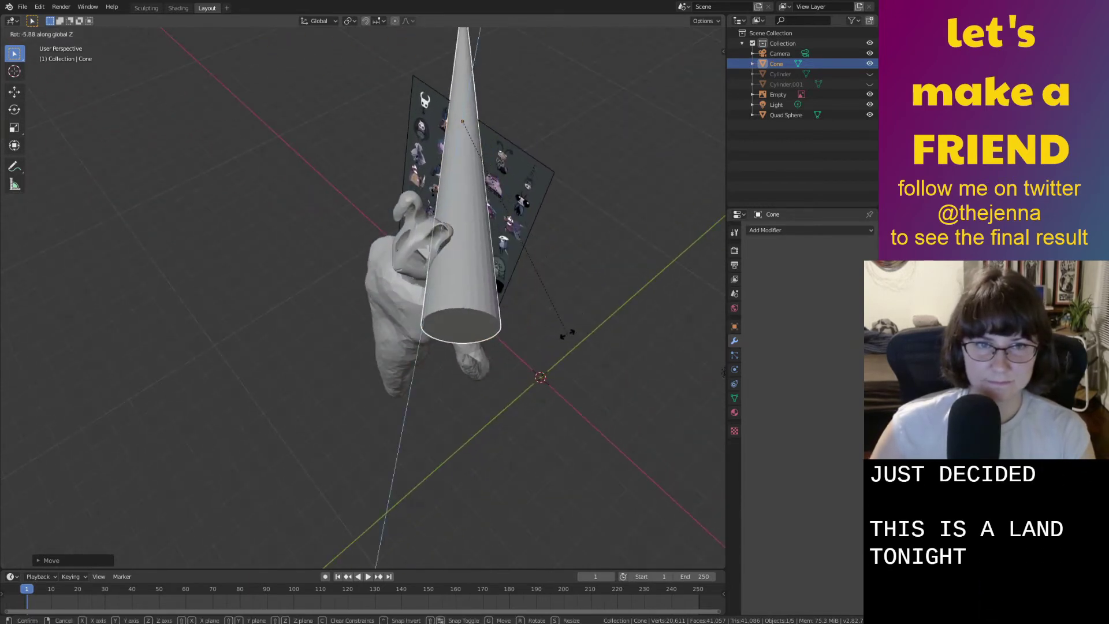
left_click(590, 337)
middle_click_drag(590, 337, 440, 279)
In Edit Mode, inset the cone's round base face, and scale the inner face down to a small circle.
key("Tab")
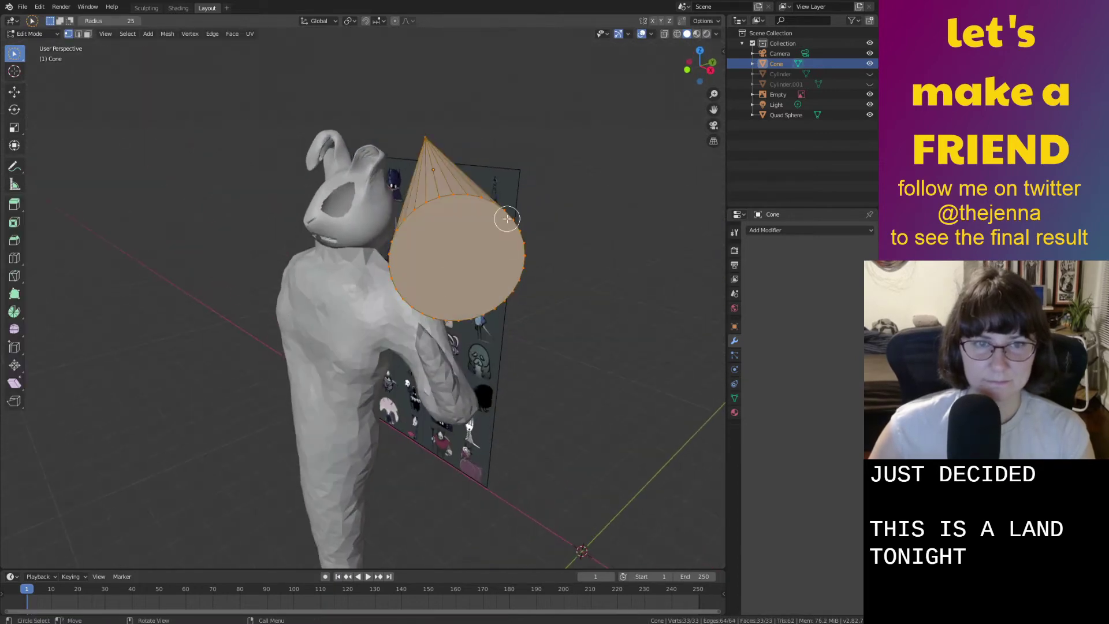
key("i")
left_click(485, 240)
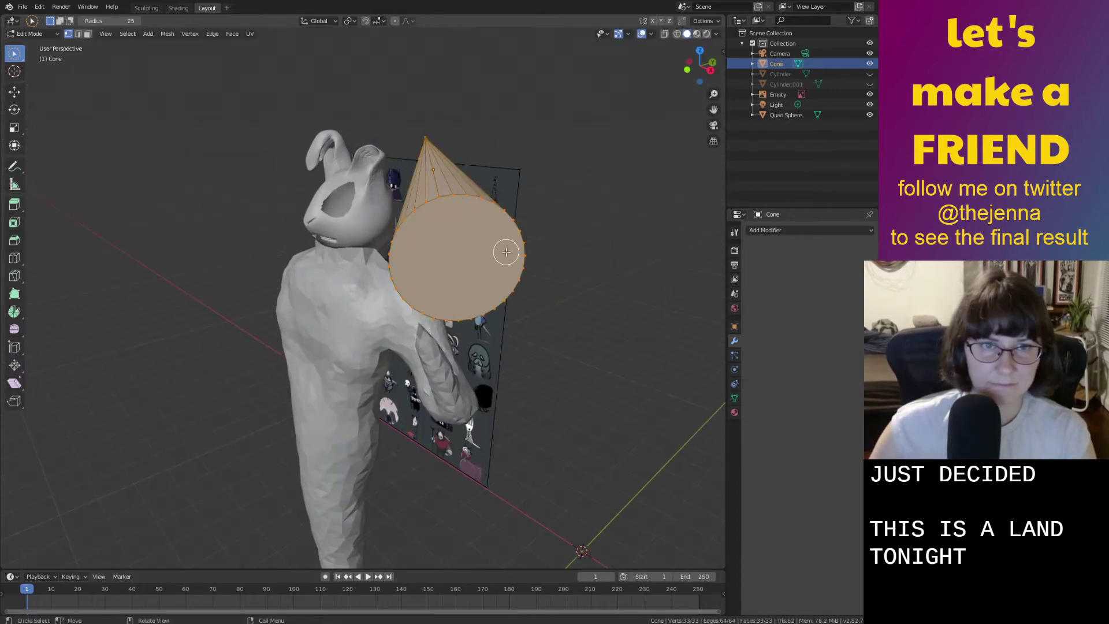
key("3")
left_click(464, 257)
key("i")
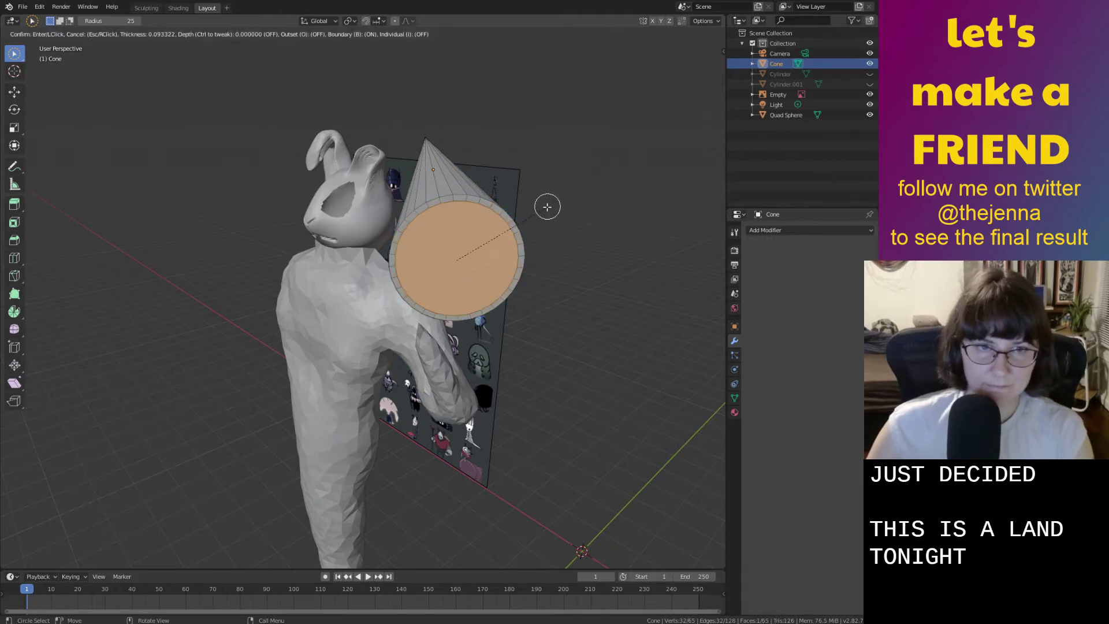
left_click(476, 245)
key("s")
left_click(485, 252)
Extrude the small inner face outward from the cone's base into a thin handle, and return to Object Mode.
middle_click_drag(484, 252, 510, 298)
key("e")
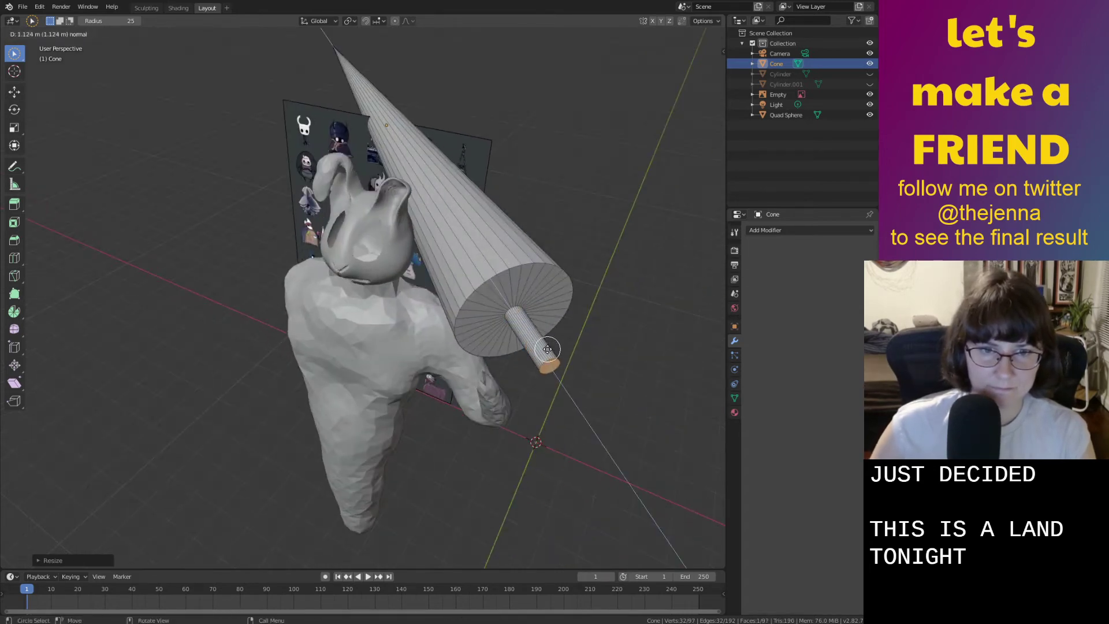
left_click(553, 367)
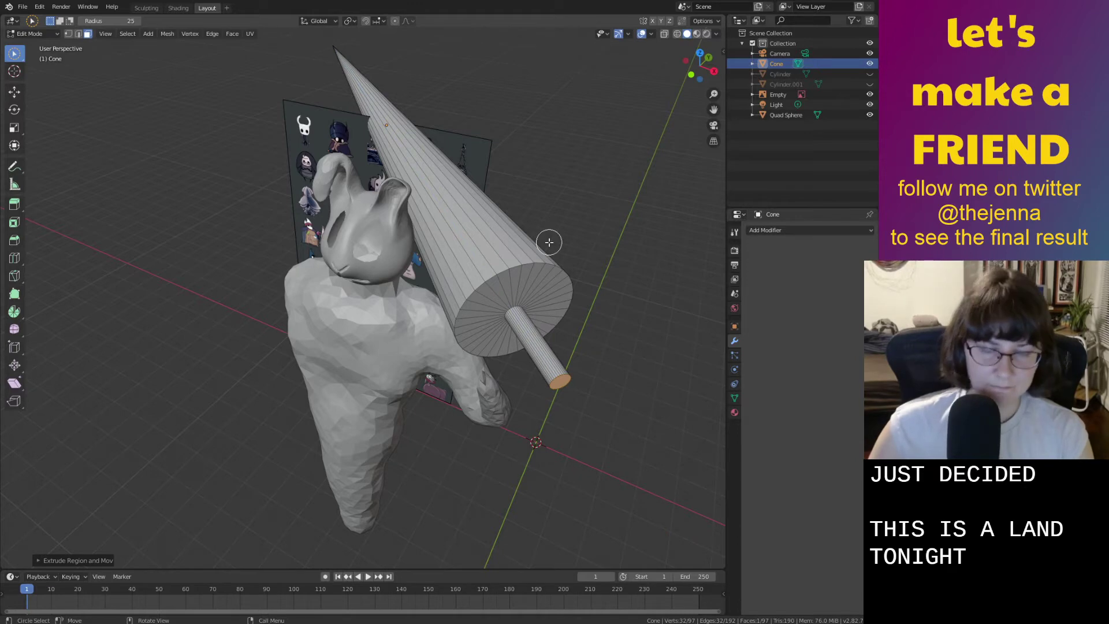
key("Tab")
Move the carrot lance toward the raised arm, and rotate it to swing the handle outward.
middle_click_drag(517, 265, 542, 286)
key("g")
left_click(543, 278)
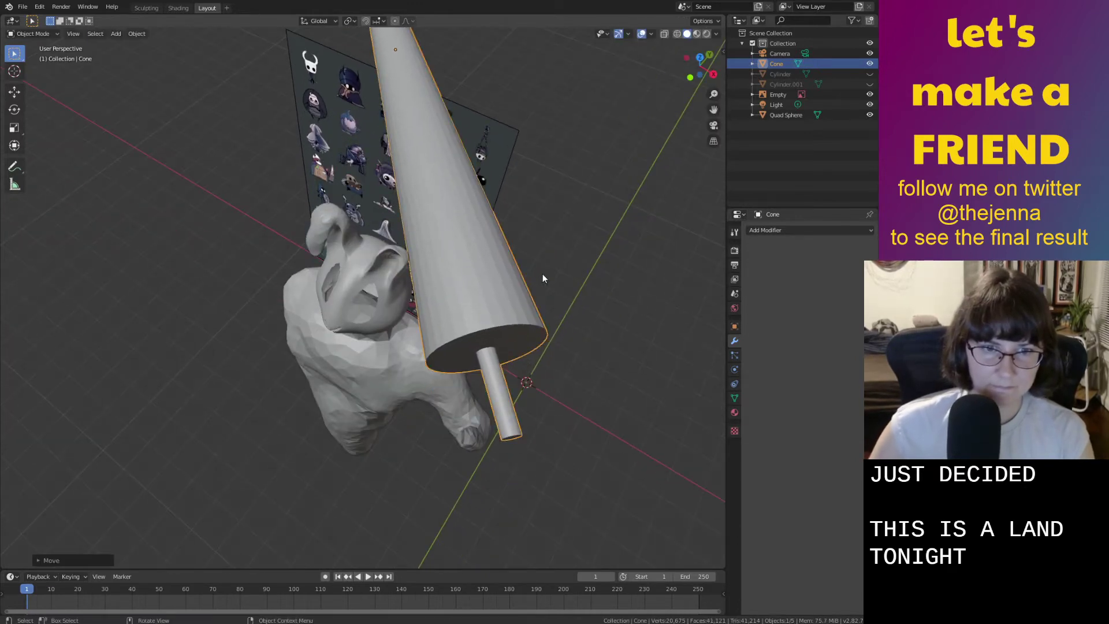
key("r")
left_click(508, 341)
middle_click_drag(508, 341, 576, 298)
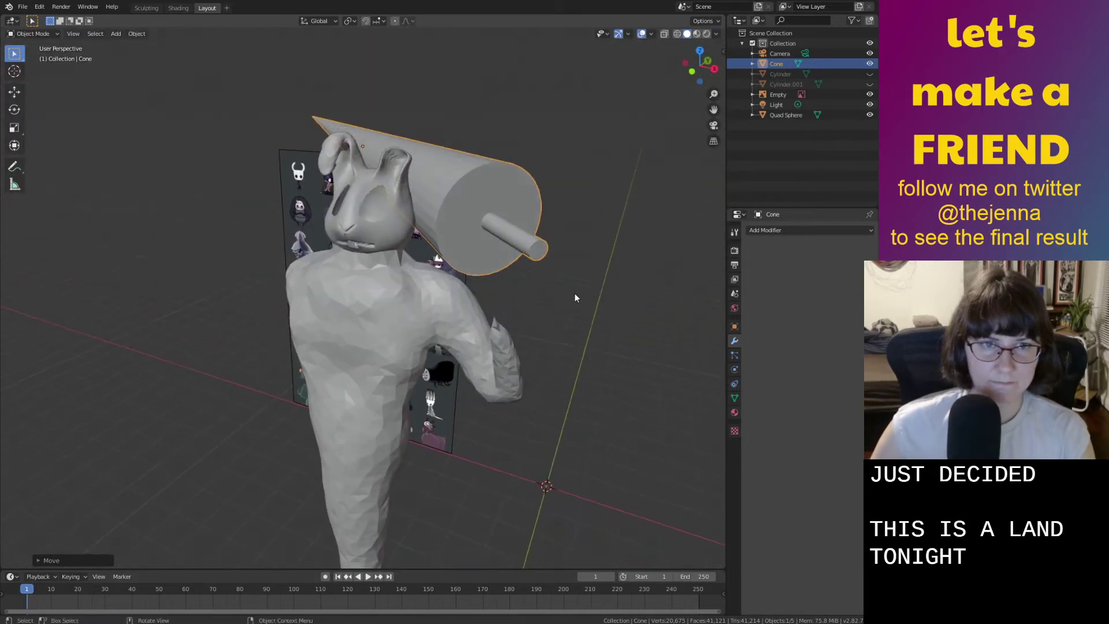
Adjust the carrot lance's height along the Z axis above the rabbit's raised hand.
key("g")
key("z")
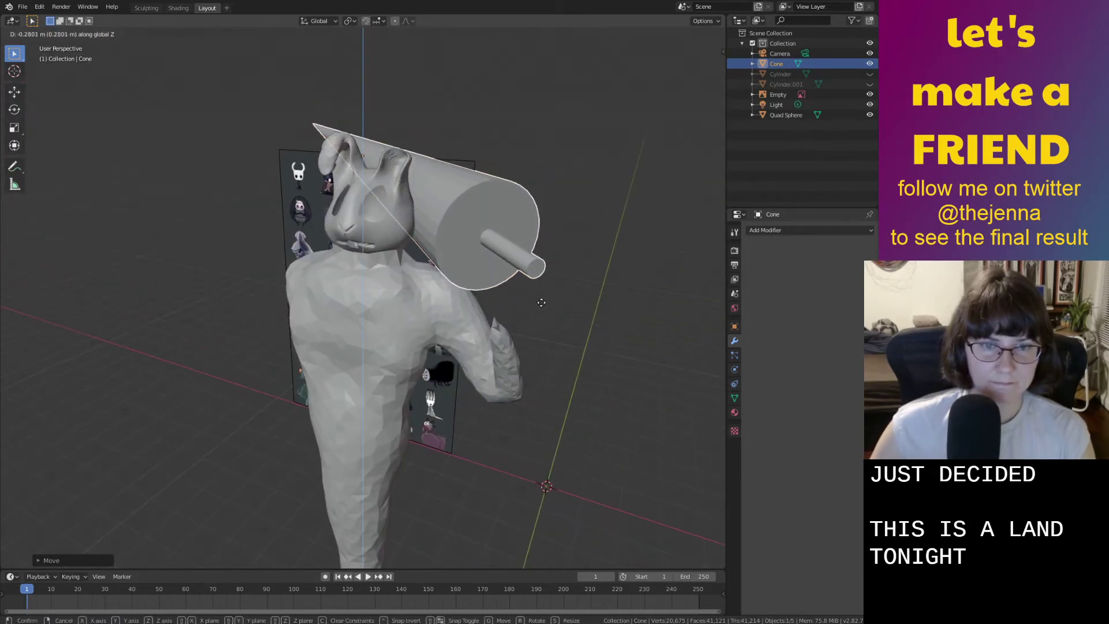
left_click(630, 281)
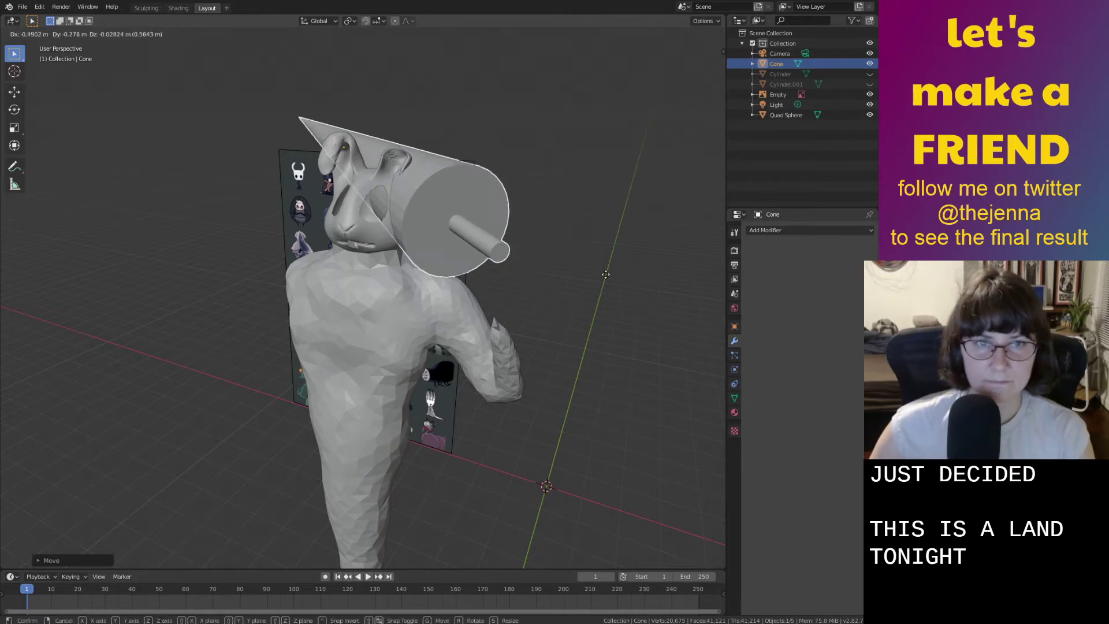
right_click(639, 273)
middle_click_drag(639, 273, 573, 297)
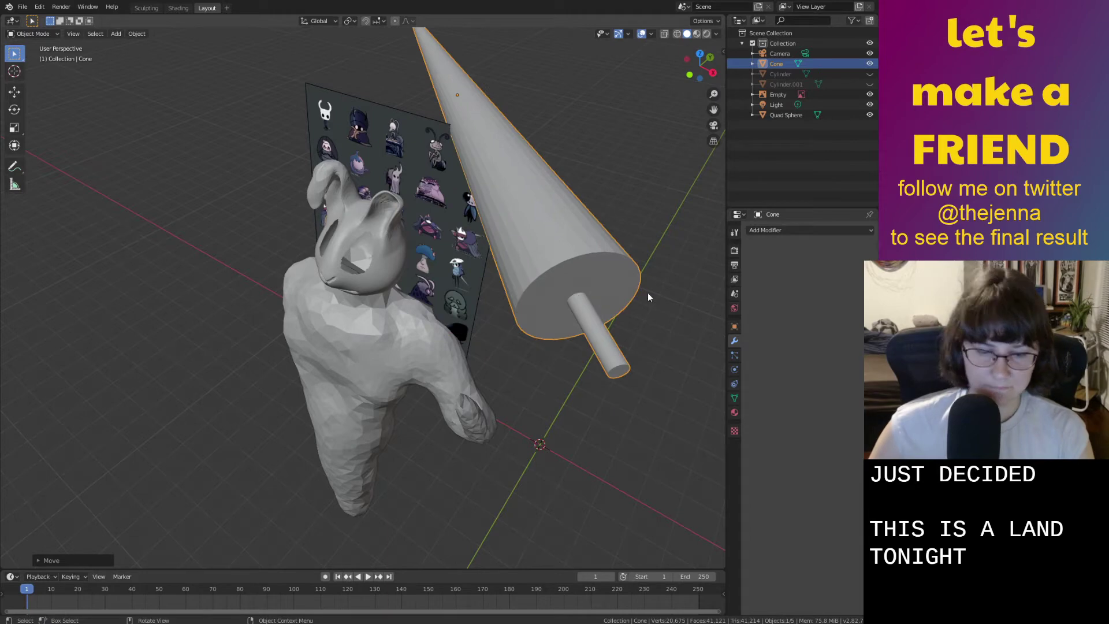
Rotate the carrot lance to slope down toward the raised hand, and raise it along the Z axis.
key("r")
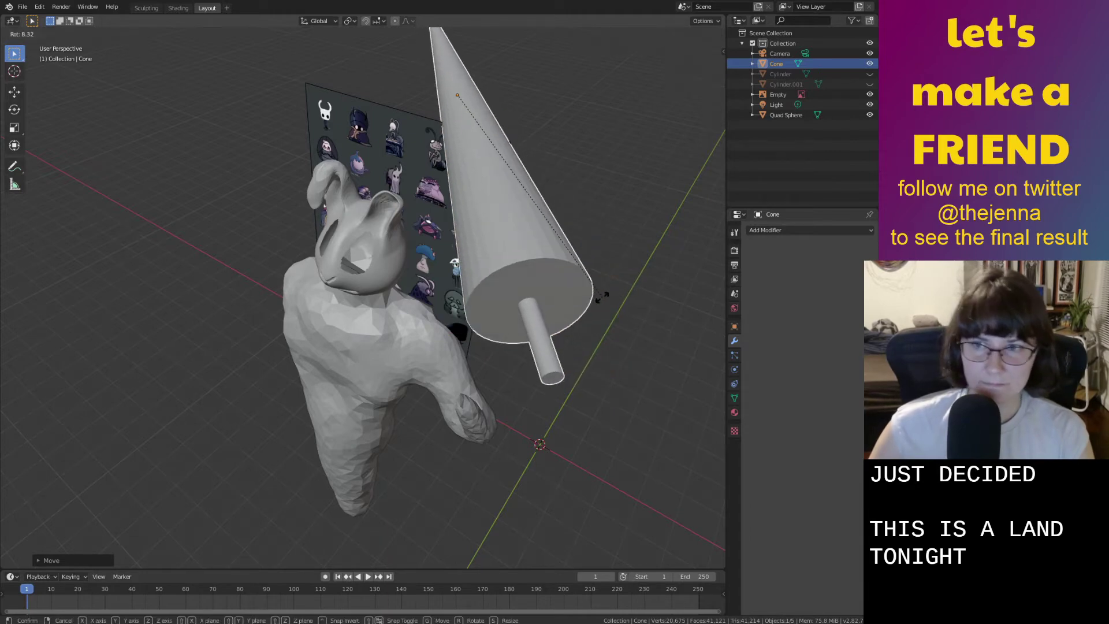
left_click(567, 314)
middle_click_drag(568, 314, 657, 259)
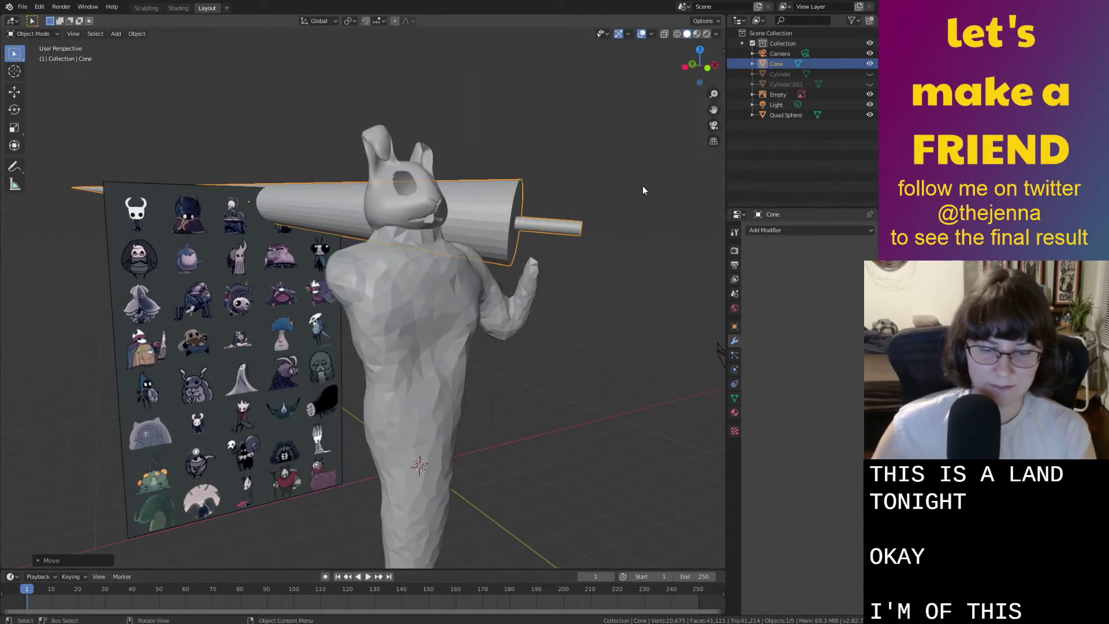
key("r")
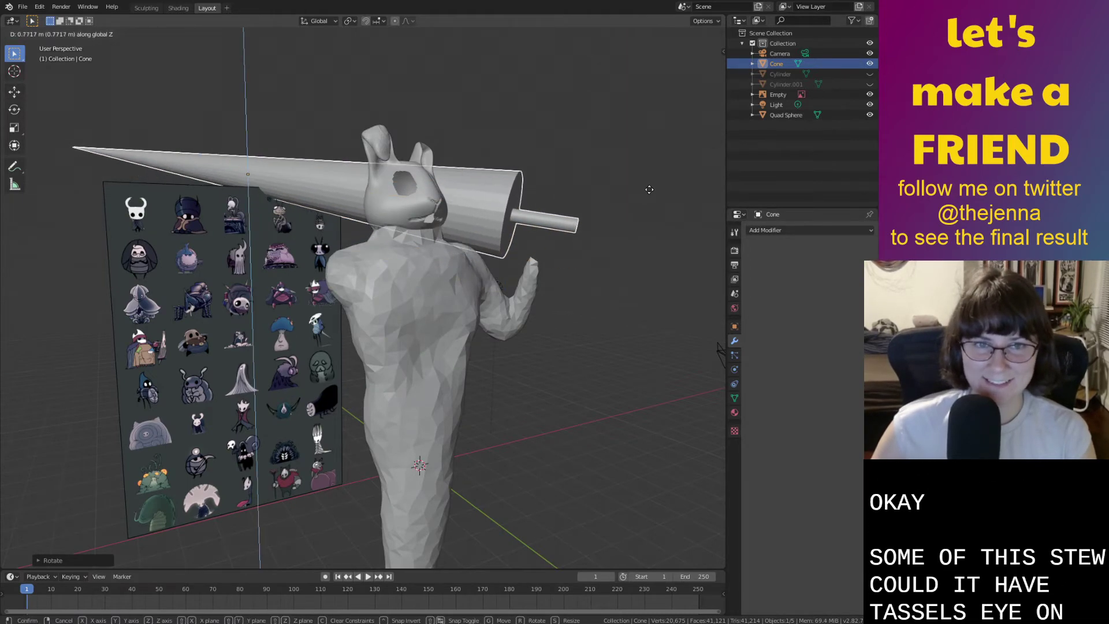
left_click(647, 184)
middle_click_drag(648, 183, 582, 246)
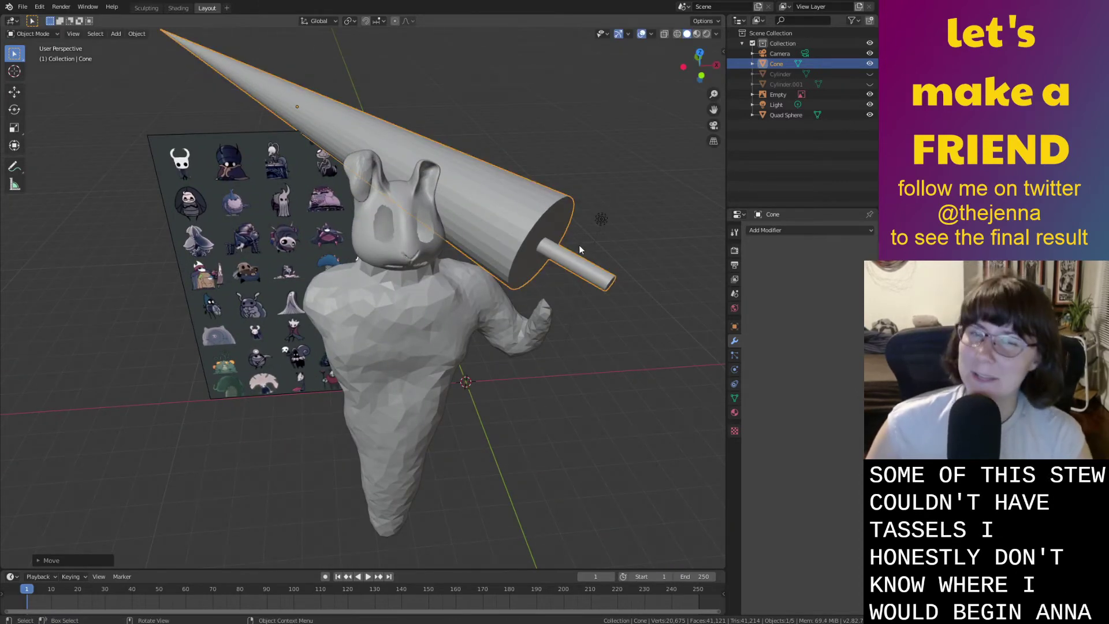
middle_click_drag(578, 250, 449, 156)
left_click(514, 324)
left_click(527, 255)
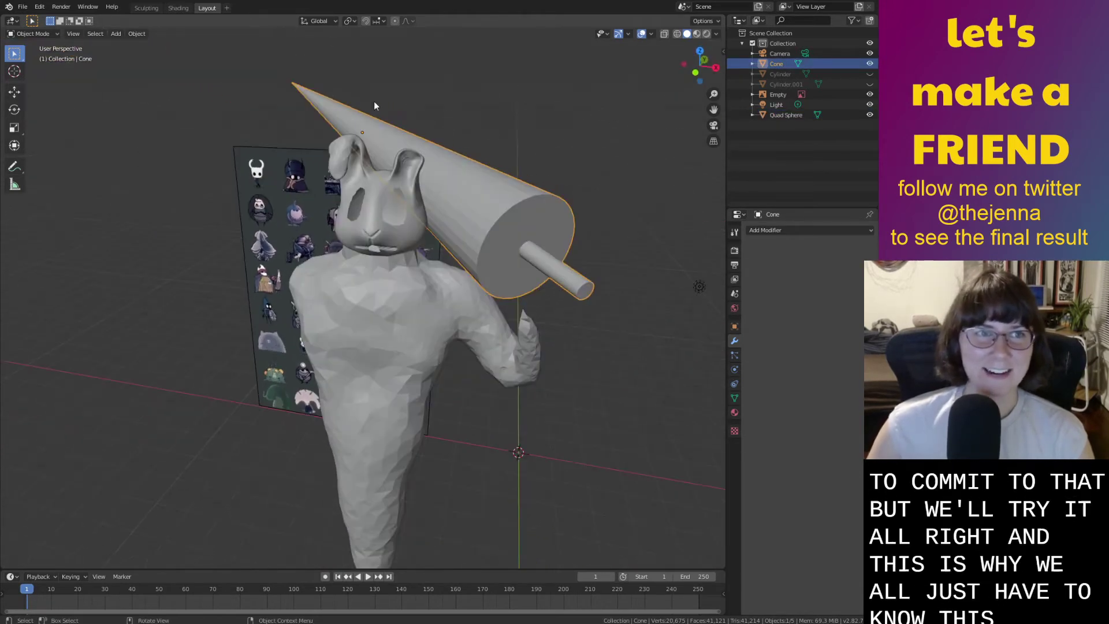
Switch to the Shading workspace, name the cone's material carrot, and give it an orange base color.
left_click(175, 8)
left_click(444, 364)
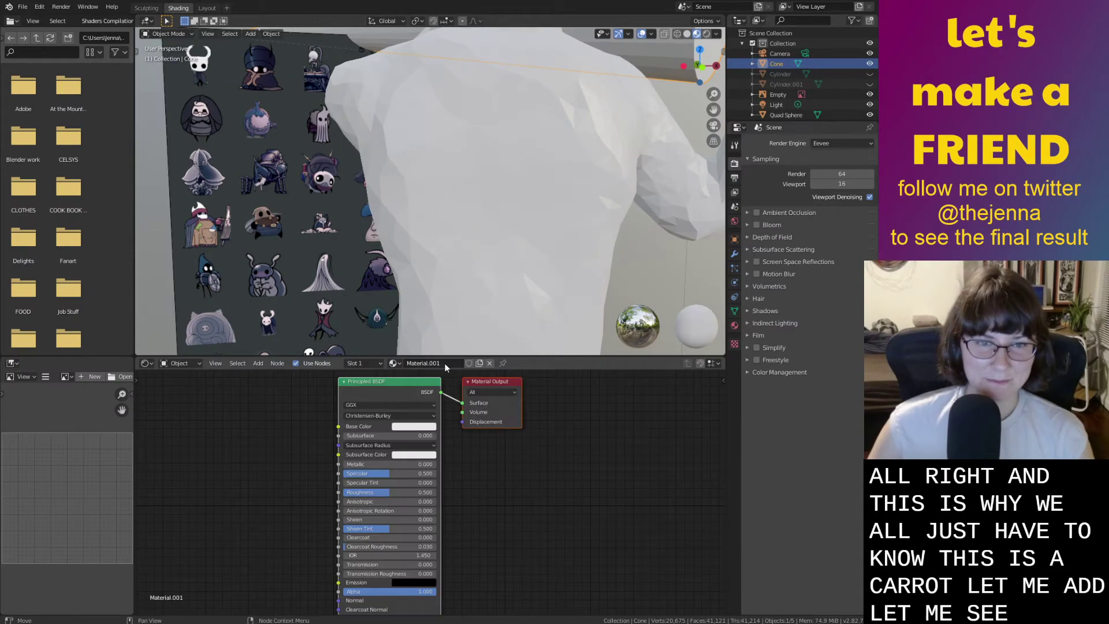
type("ca")
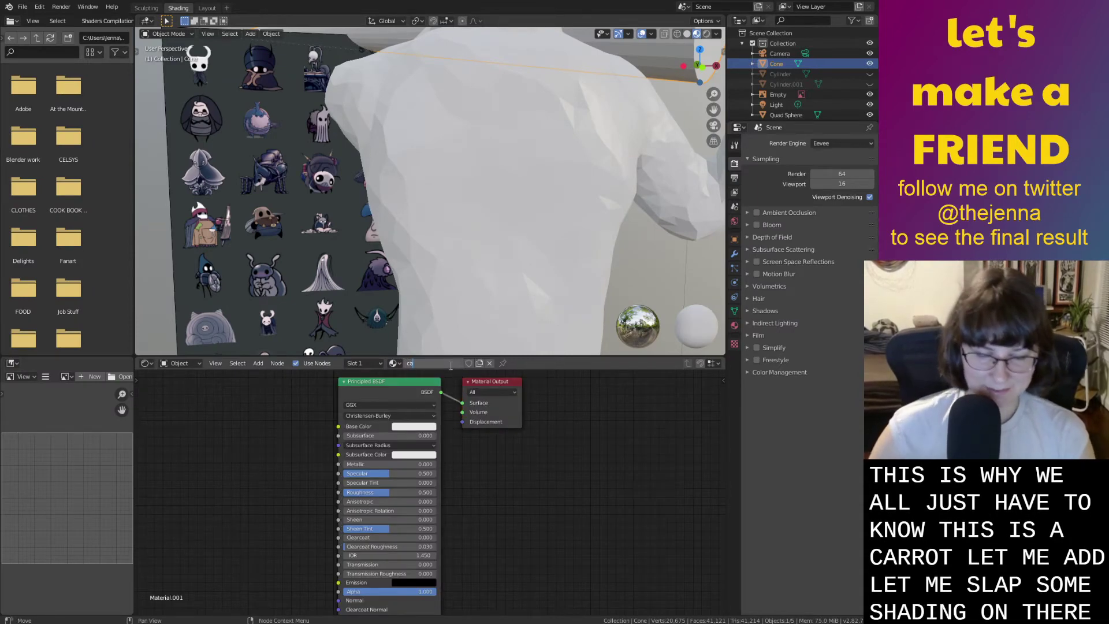
type("rrot")
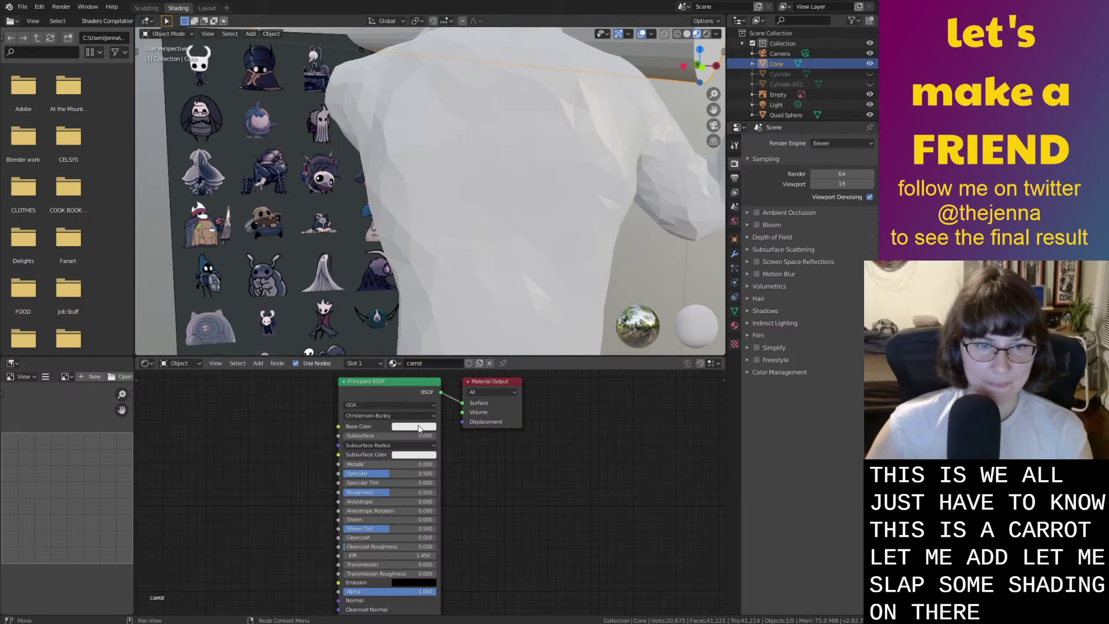
left_click(419, 428)
left_click(422, 360)
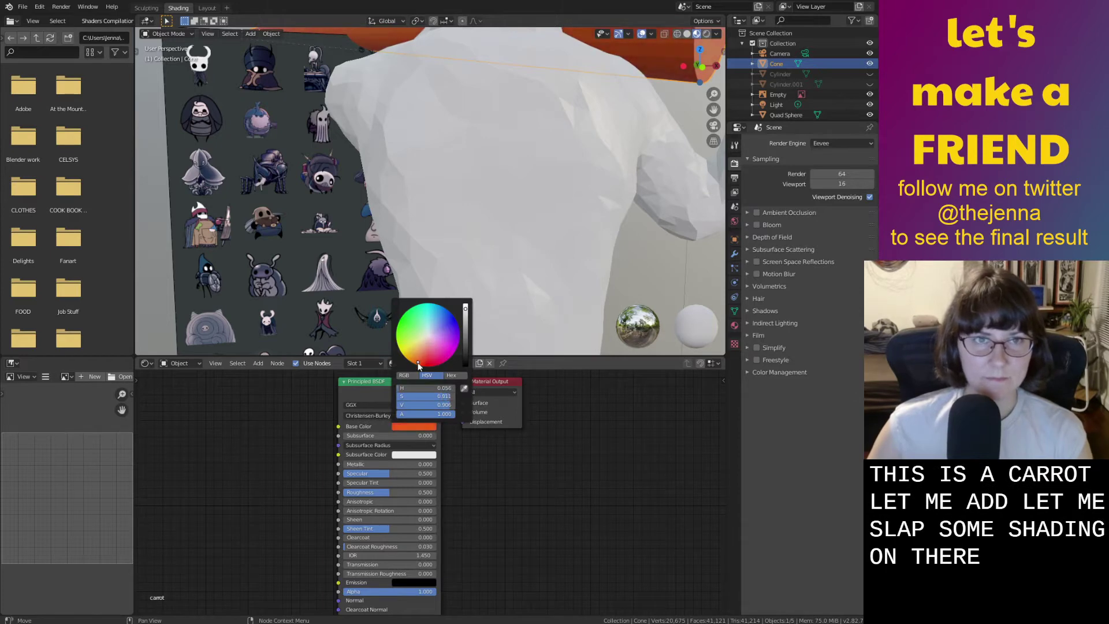
In Edit Mode, select the faces of the carrot's handle, and add a second material slot with a material named handle.
scroll(594, 199, "down", 3)
middle_click_drag(594, 199, 569, 209)
middle_click_drag(556, 114, 520, 173)
key("Tab")
left_click_drag(540, 166, 540, 165)
middle_click_drag(540, 165, 420, 183)
middle_click_drag(224, 171, 243, 101)
left_click_drag(207, 139, 207, 139, "shift")
middle_click_drag(207, 139, 353, 249)
left_click(372, 361)
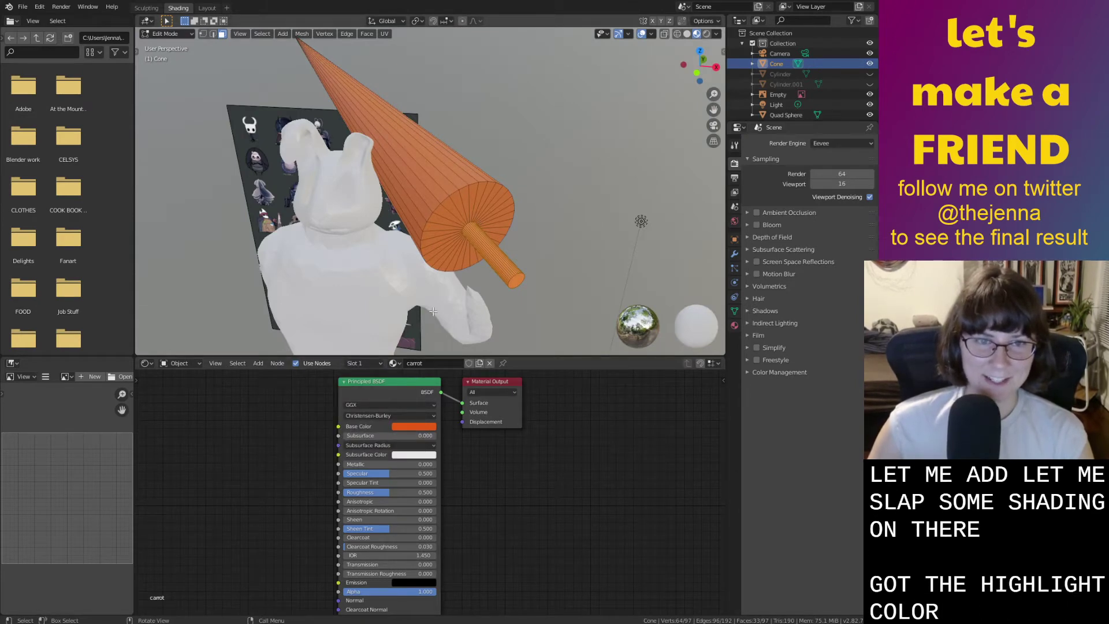
left_click(363, 362)
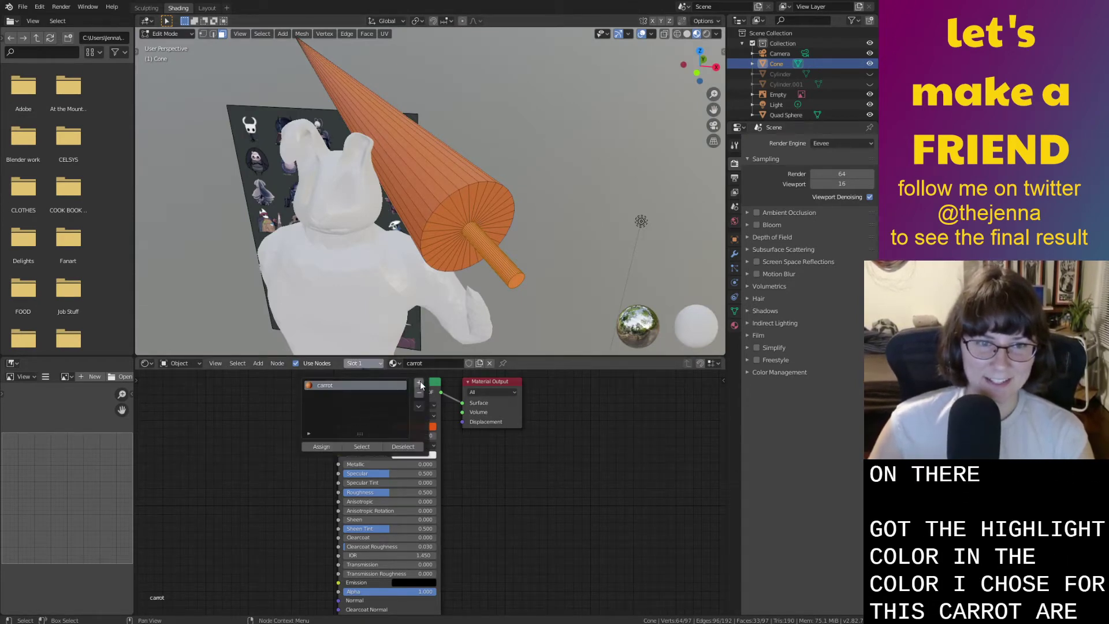
left_click(420, 385)
left_click(439, 362)
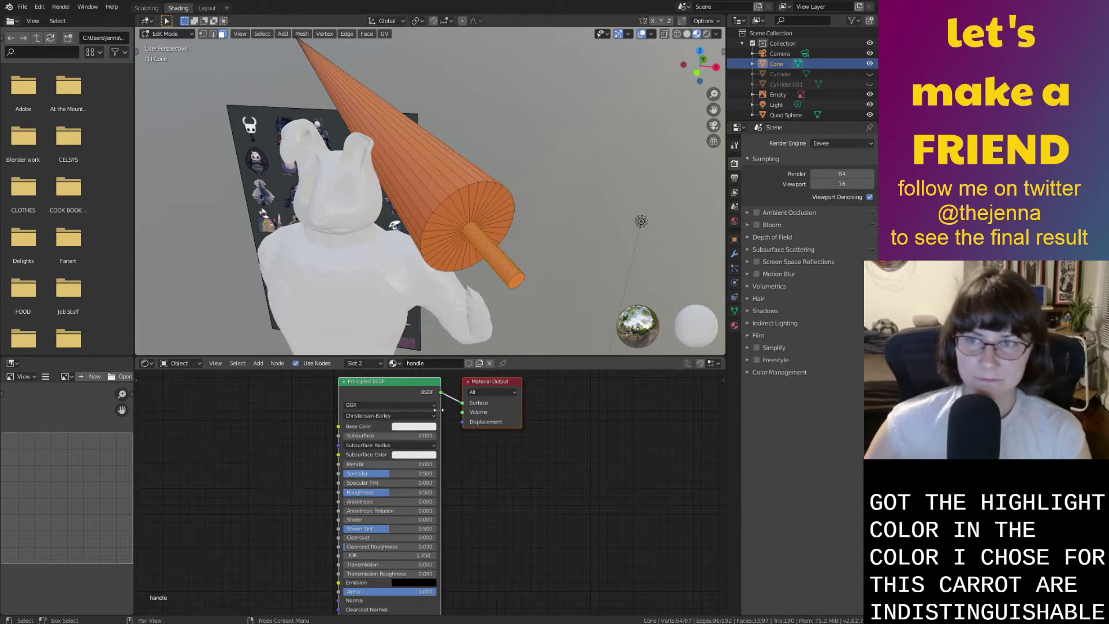
Give the handle material a dark green base color and assign it to the selected handle faces, saving the file.
left_click(427, 426)
left_click_drag(442, 347, 414, 333)
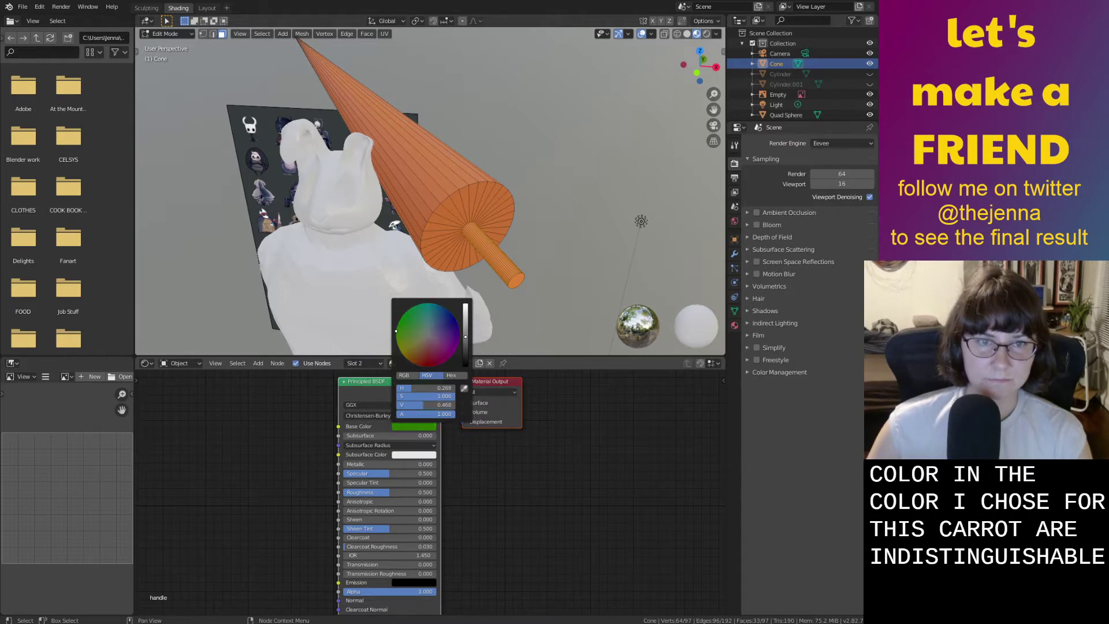
left_click(365, 362)
left_click(323, 447)
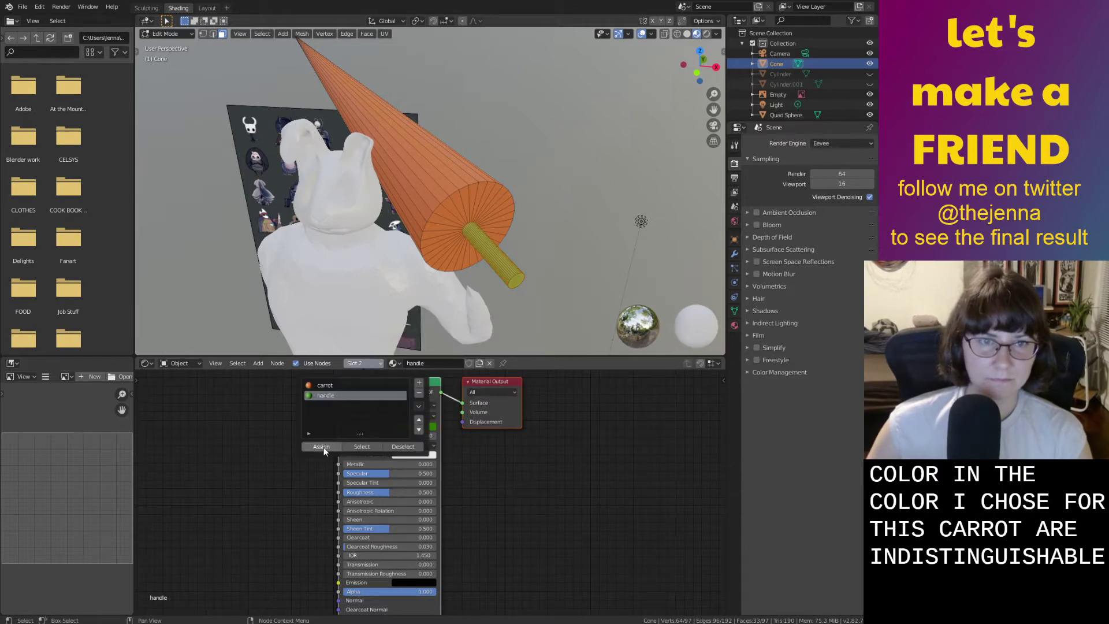
left_click(532, 332)
middle_click_drag(533, 332, 538, 307)
key("ctrl+s")
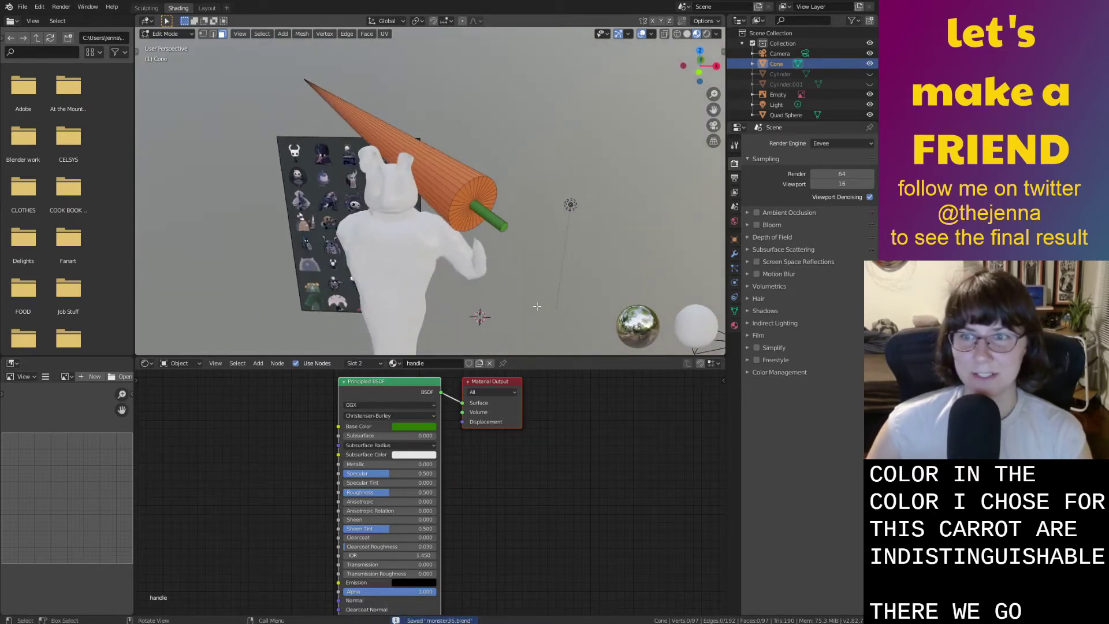
In Object Mode, swap the second slot's material for carrot, and raise the carrot material's Roughness to 1.000.
key("Tab")
scroll(465, 194, "up", 2)
left_click(393, 363)
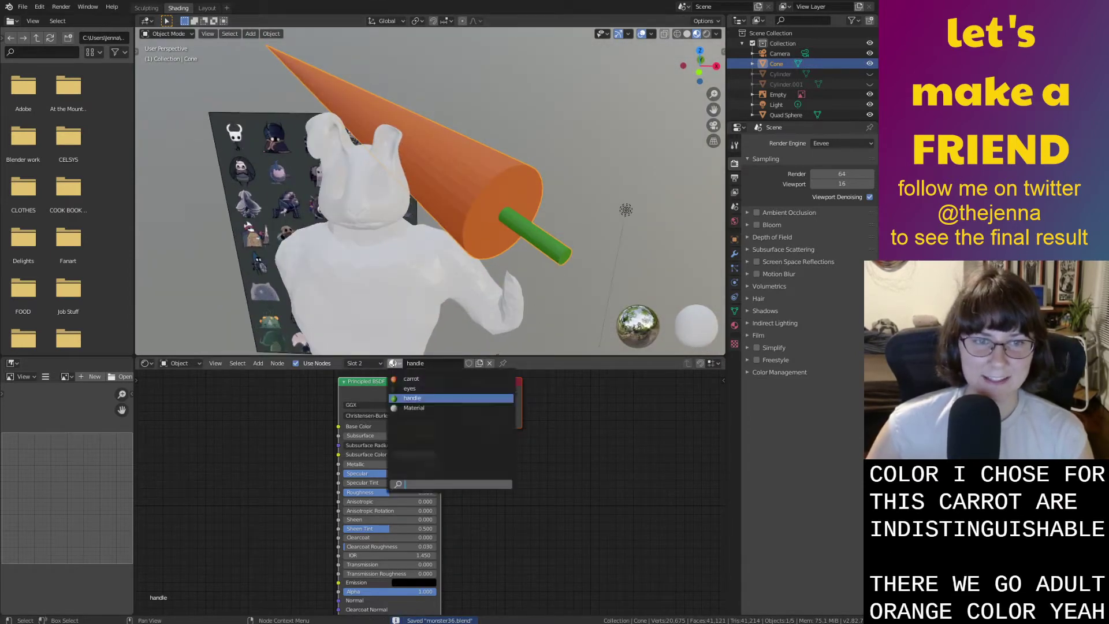
left_click(405, 379)
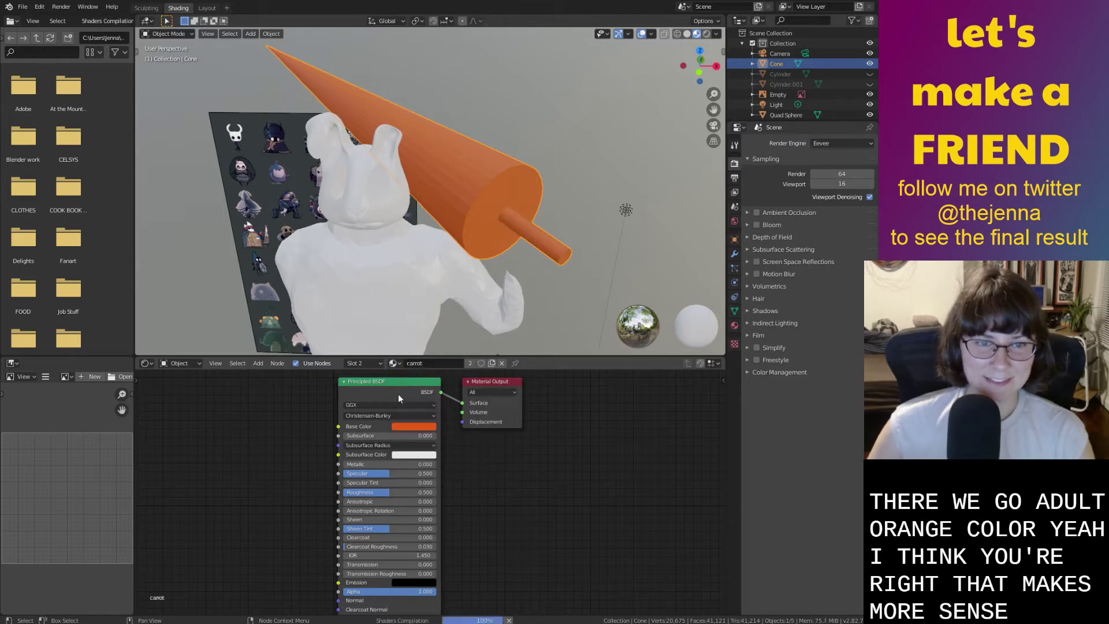
left_click_drag(386, 491, 424, 492)
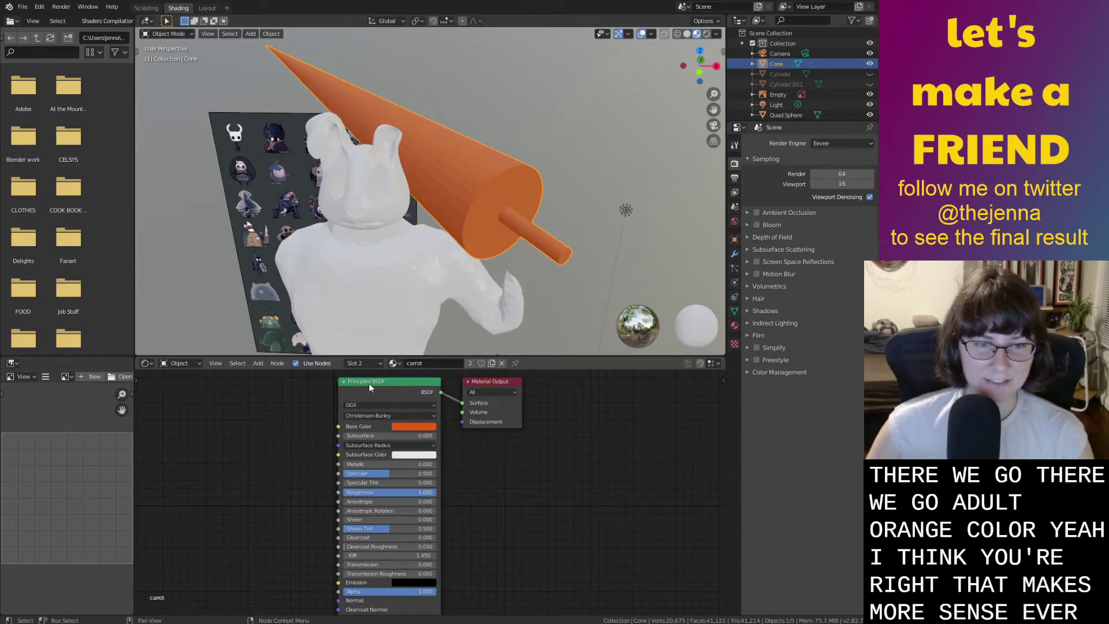
Darken the carrot material's base color to a muted rusty orange with a brightness of about 0.53, and deselect the cone.
left_click(407, 426)
left_click_drag(467, 321, 422, 354)
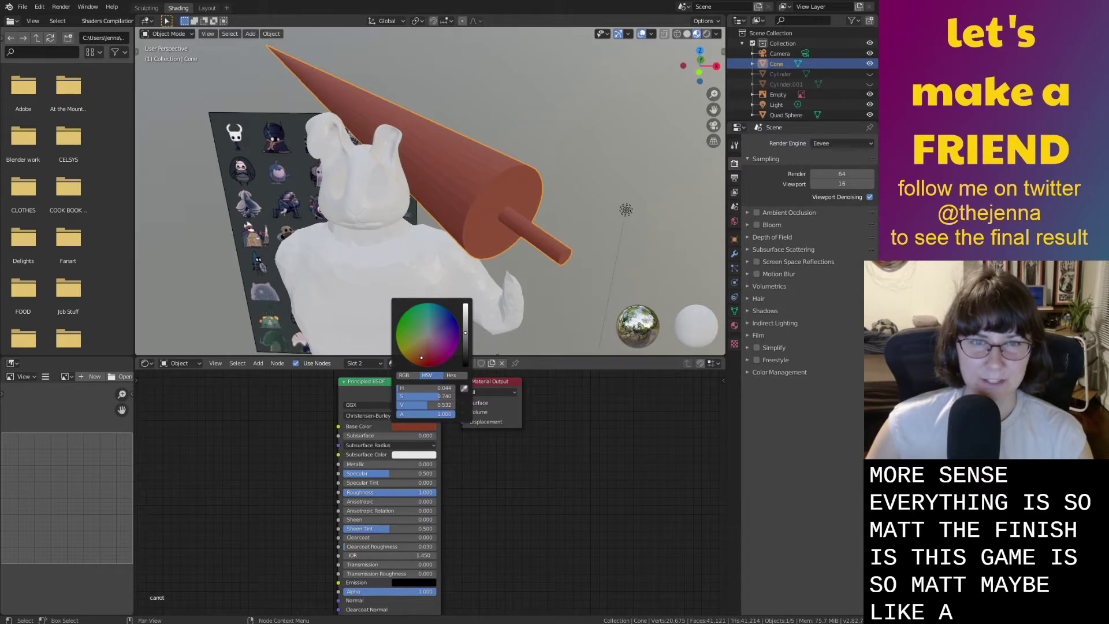
left_click_drag(421, 357, 420, 358)
left_click(563, 289)
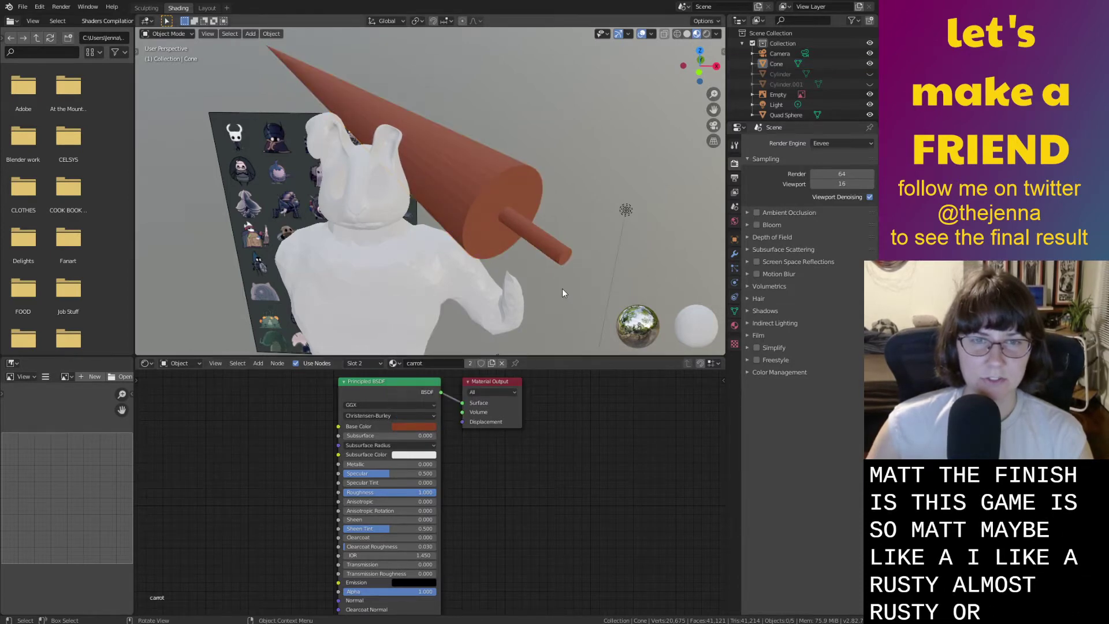
Swap the material in the cone's second slot from carrot back to handle.
middle_click_drag(563, 289, 567, 287)
left_click(377, 364)
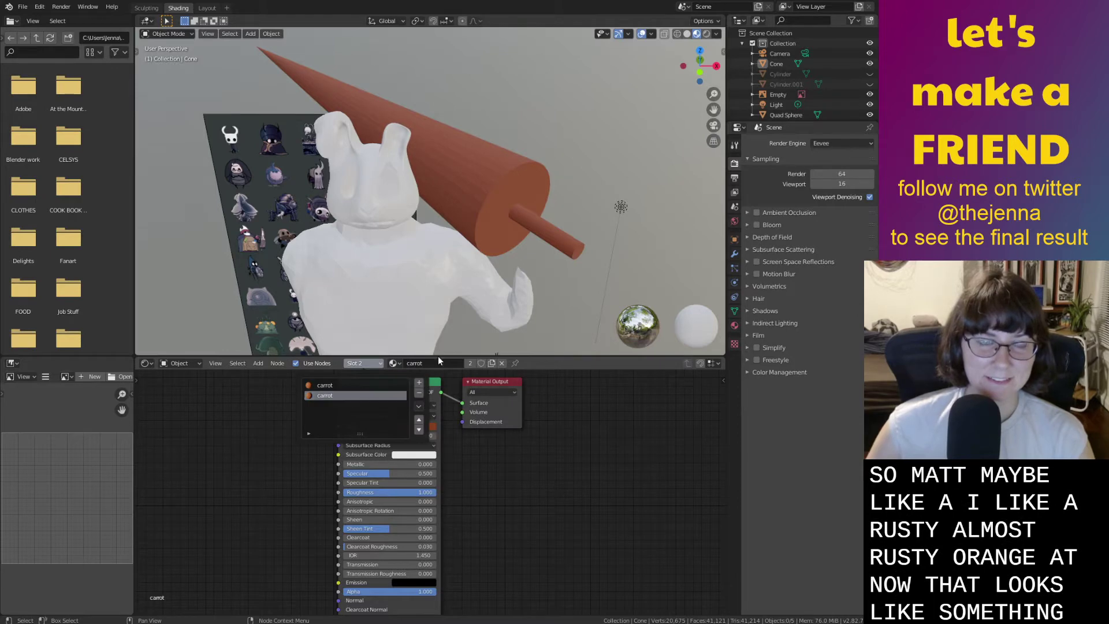
middle_click_drag(549, 263, 539, 261)
left_click(363, 363)
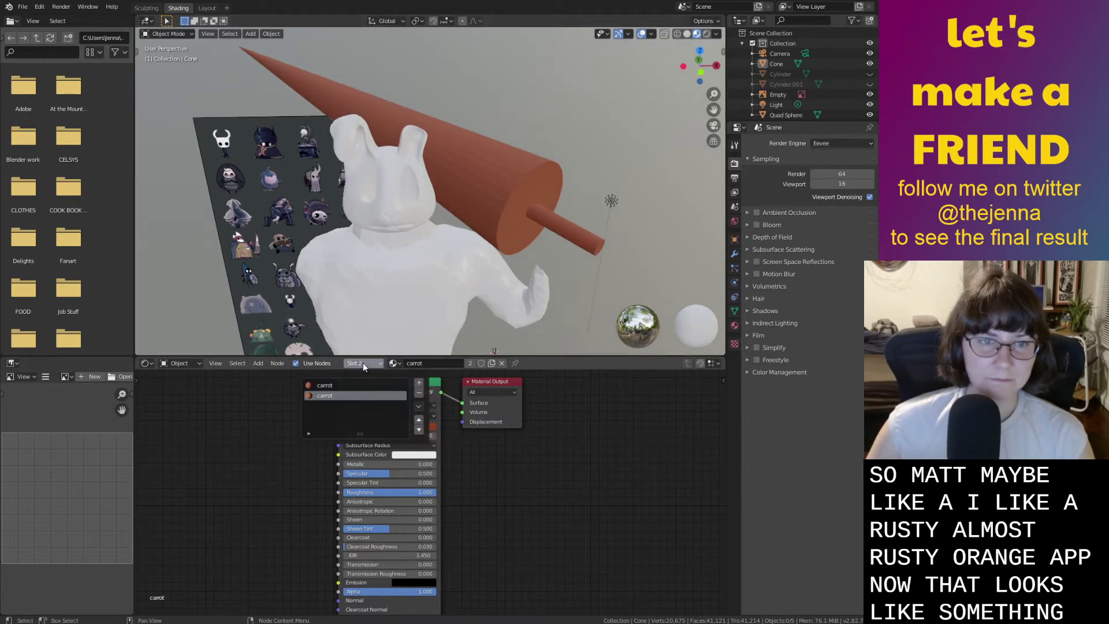
left_click(394, 364)
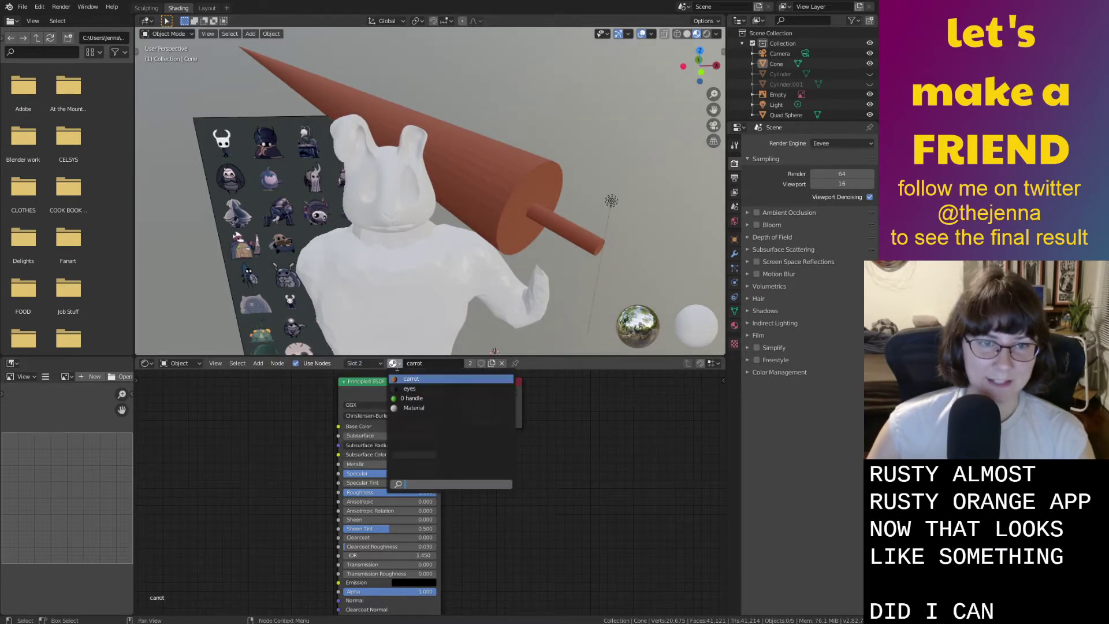
left_click(410, 396)
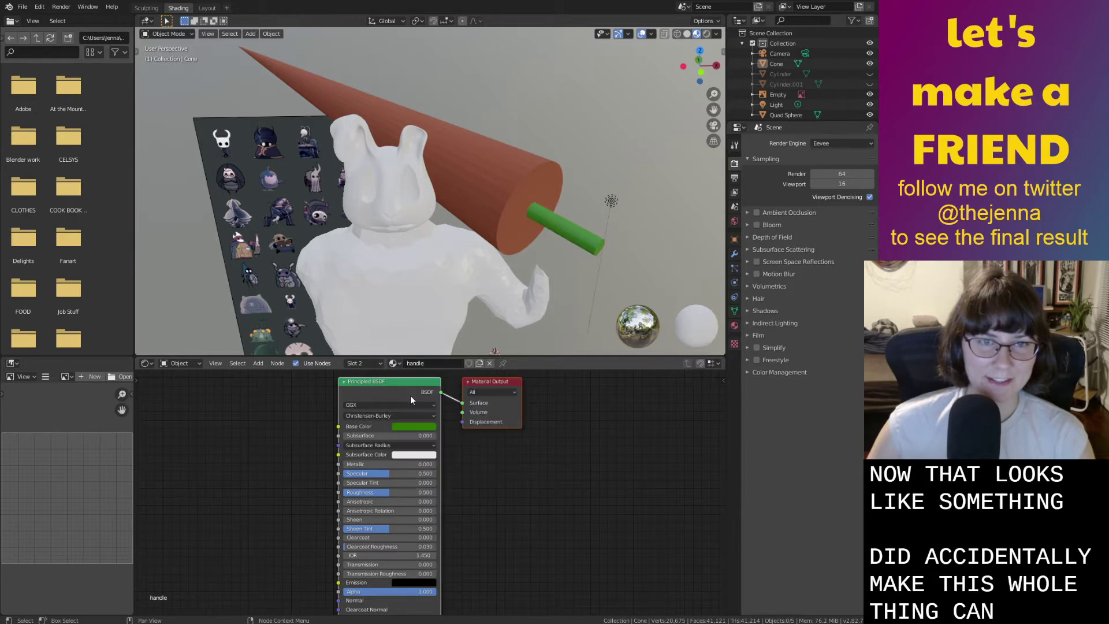
Darken the handle material's base color to a muted olive green with hue about 0.19 and value about 0.21.
left_click(417, 425)
left_click_drag(466, 340, 466, 353)
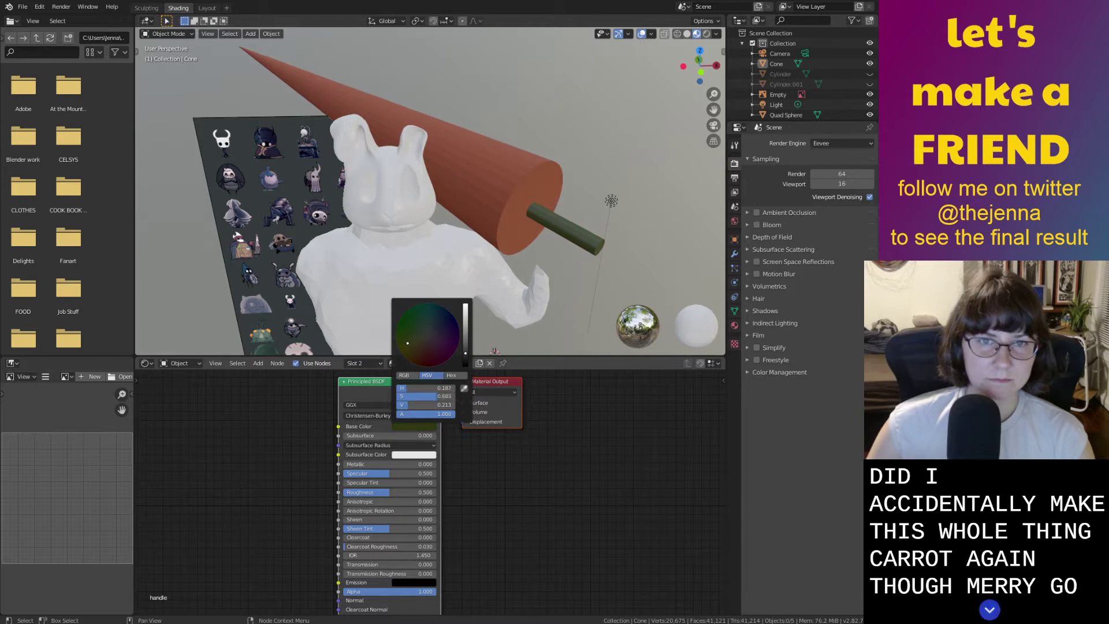
middle_click_drag(606, 295, 566, 297)
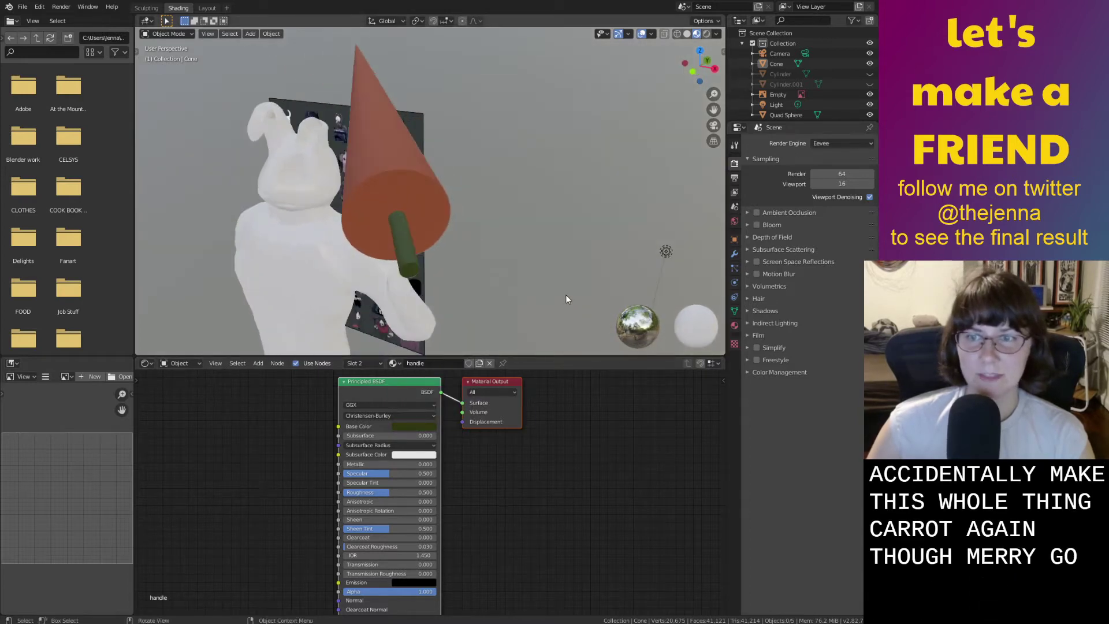
Select the rabbit body, switch to the Sculpting workspace with the Grab brush, and bring the raised arm beside the lance handle into view.
middle_click_drag(501, 314, 524, 301)
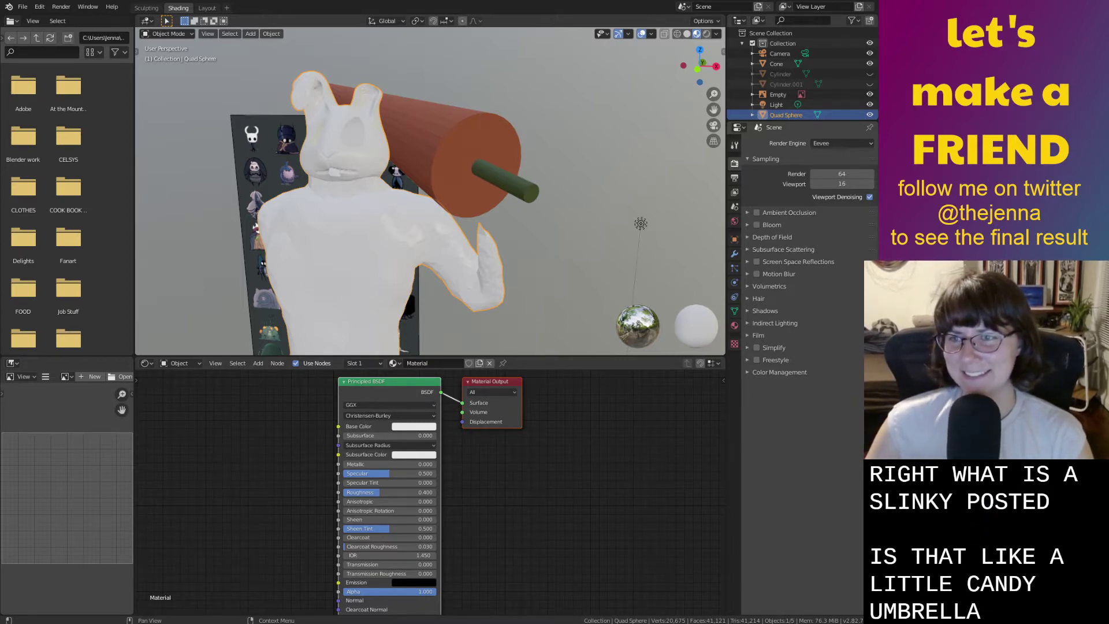
middle_click_drag(439, 260, 381, 244)
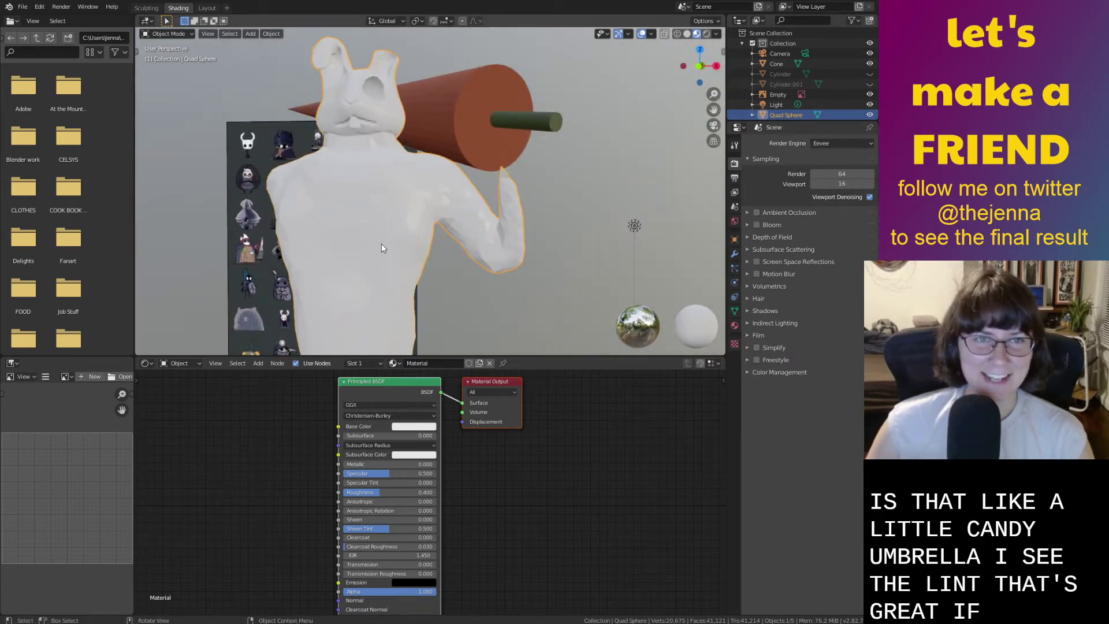
left_click(154, 9)
middle_click_drag(491, 250, 489, 257)
scroll(489, 258, "up", 4)
mouse_move(508, 190)
middle_mouse_down("shift")
mouse_move(510, 301)
mouse_move(473, 317)
middle_mouse_up("shift")
key("g")
scroll(462, 300, "up", 2)
scroll(469, 225, "down", 4)
middle_click_drag(469, 226, 405, 281)
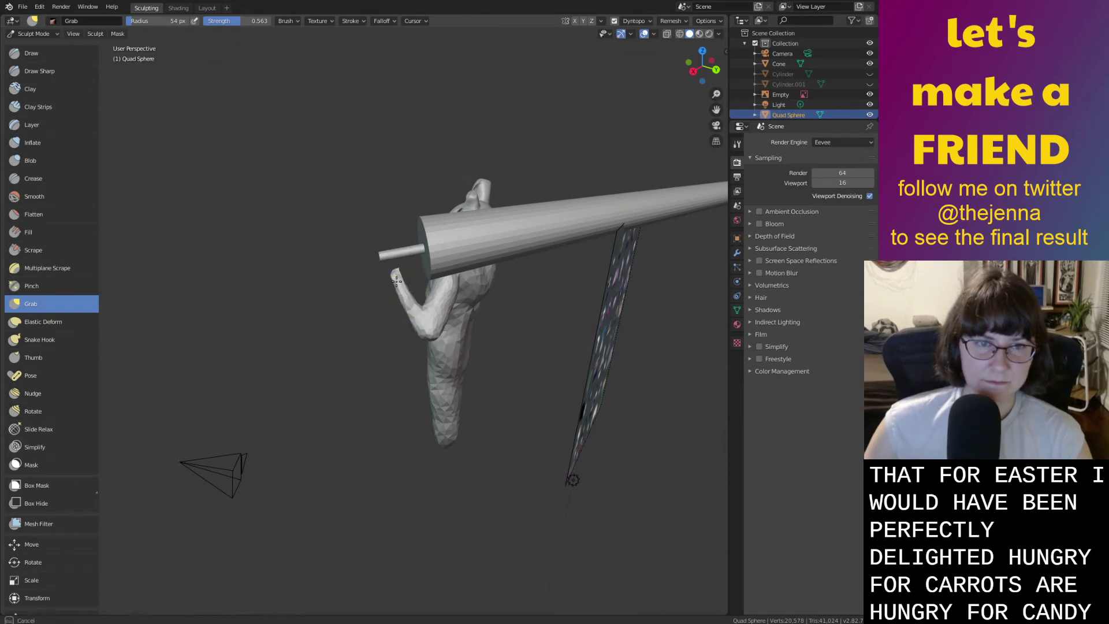
Thicken the rabbit's raised forearm and elbow with the Inflate brush.
key("i")
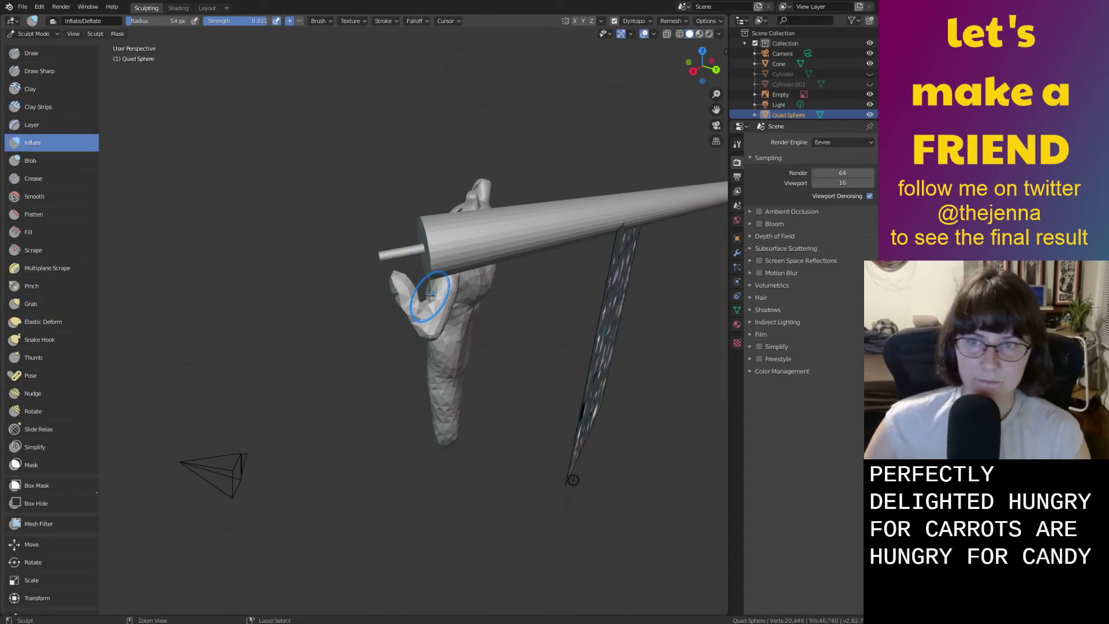
scroll(429, 295, "up", 3)
mouse_move(434, 297)
middle_mouse_down()
mouse_move(483, 285)
mouse_move(470, 322)
mouse_move(487, 299)
middle_mouse_up()
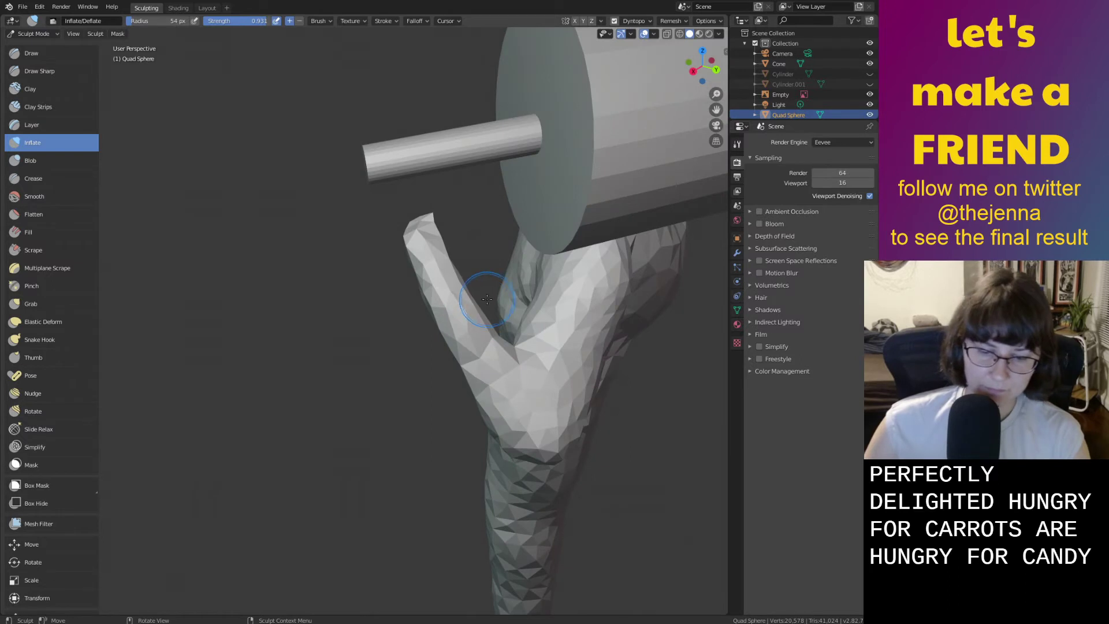
mouse_move(465, 353)
left_mouse_down()
mouse_move(485, 375)
mouse_move(496, 358)
mouse_move(502, 374)
left_mouse_up()
left_click_drag(540, 455, 543, 410)
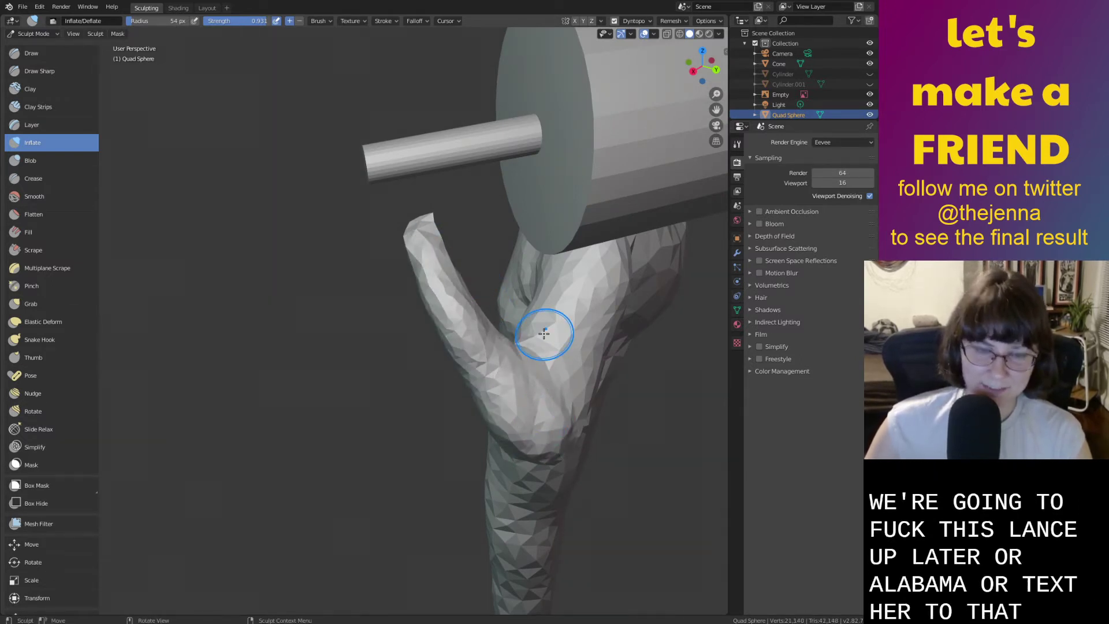
Examine the thickened arm and the carrot-shaped body from behind and from the side.
key("g")
middle_click_drag(545, 330, 524, 335)
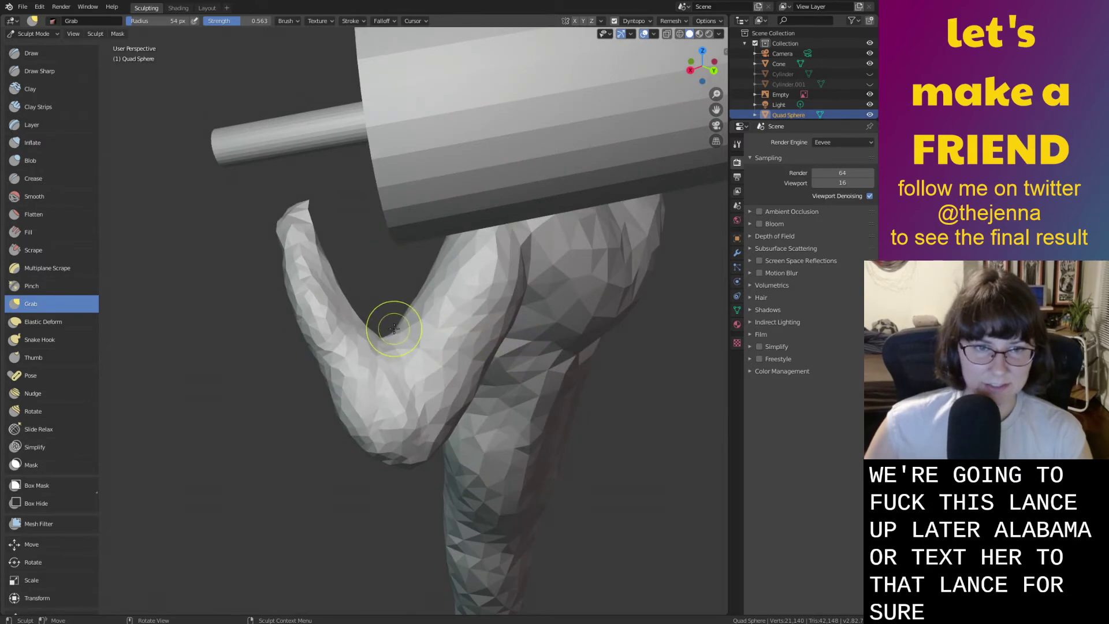
middle_click_drag(396, 322, 391, 334)
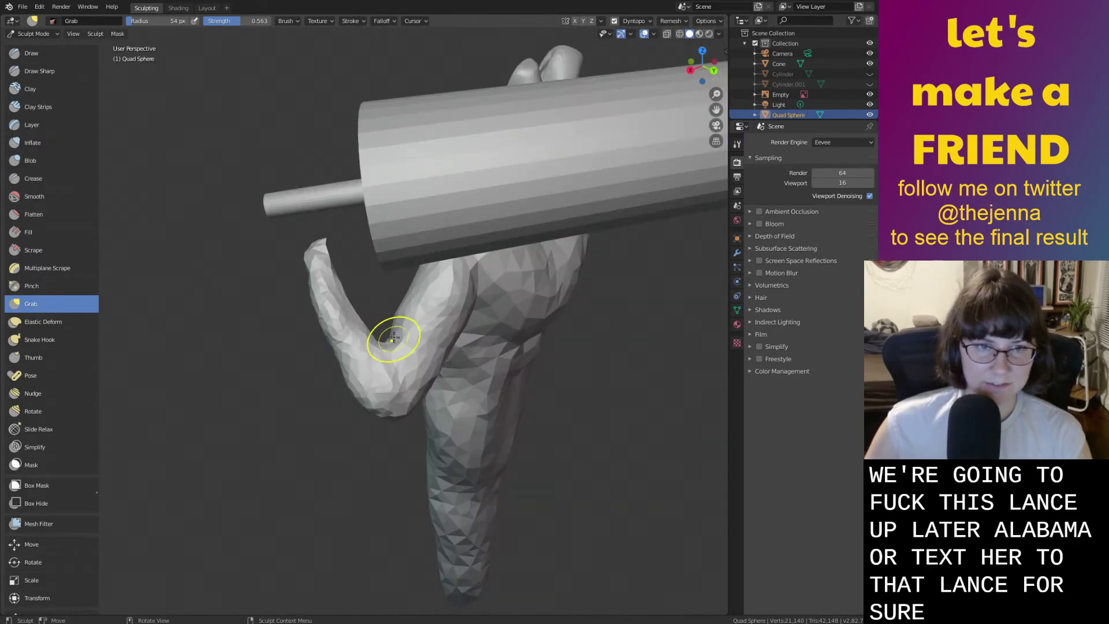
scroll(390, 350, "down", 5)
mouse_move(390, 349)
middle_mouse_down()
mouse_move(557, 323)
mouse_move(589, 299)
mouse_move(519, 352)
mouse_move(536, 355)
middle_mouse_up()
scroll(590, 299, "up", 2)
middle_click_drag(564, 264, 401, 243)
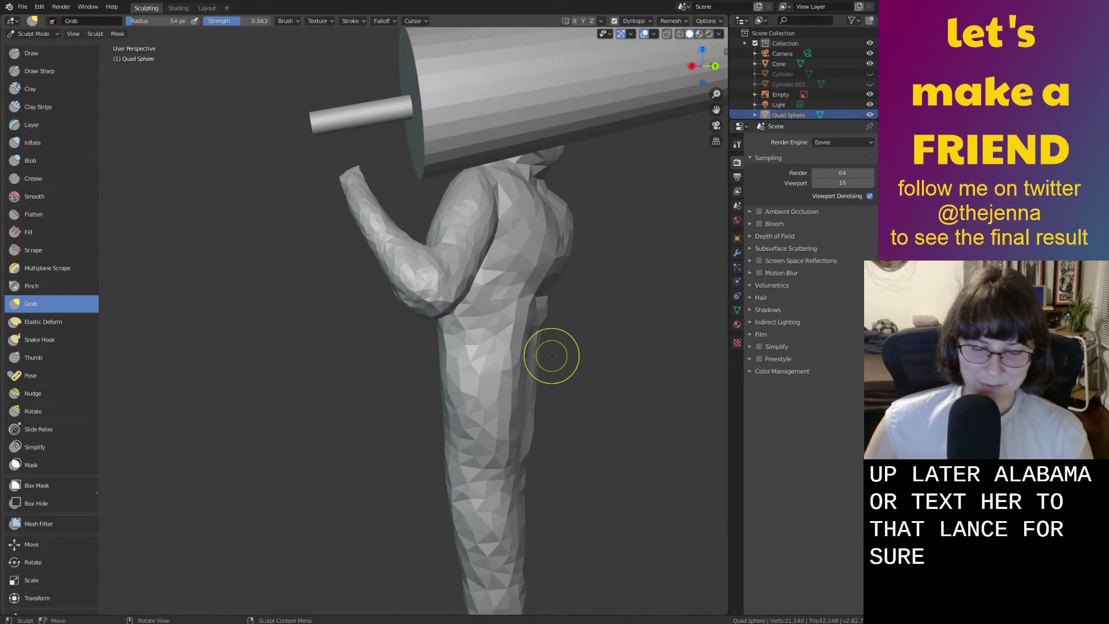
scroll(550, 379, "down", 1)
Inflate the rabbit's hips and lower back down to the tip of the carrot-shaped body.
key("i")
middle_click_drag(527, 387, 446, 365)
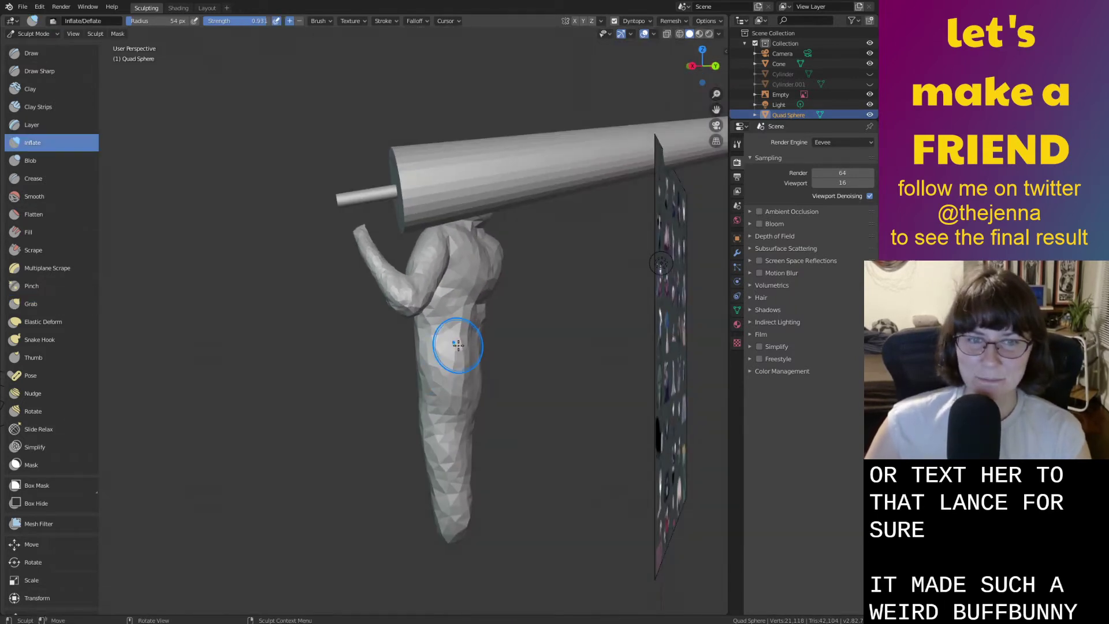
left_click_drag(474, 347, 461, 468)
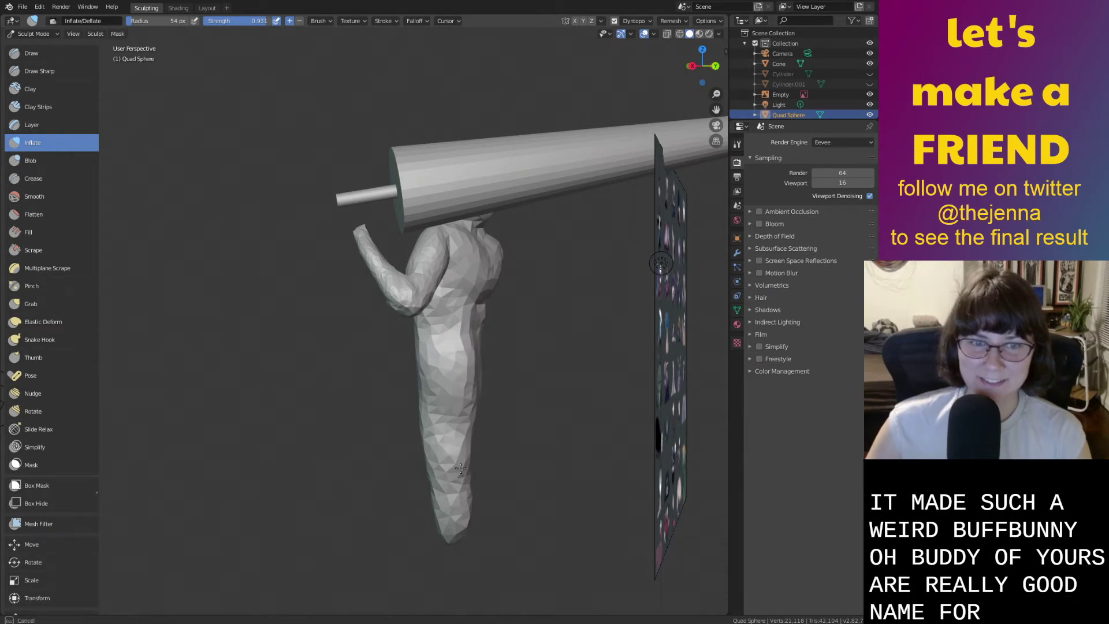
left_click_drag(456, 523, 452, 462)
middle_click_drag(458, 389, 441, 393)
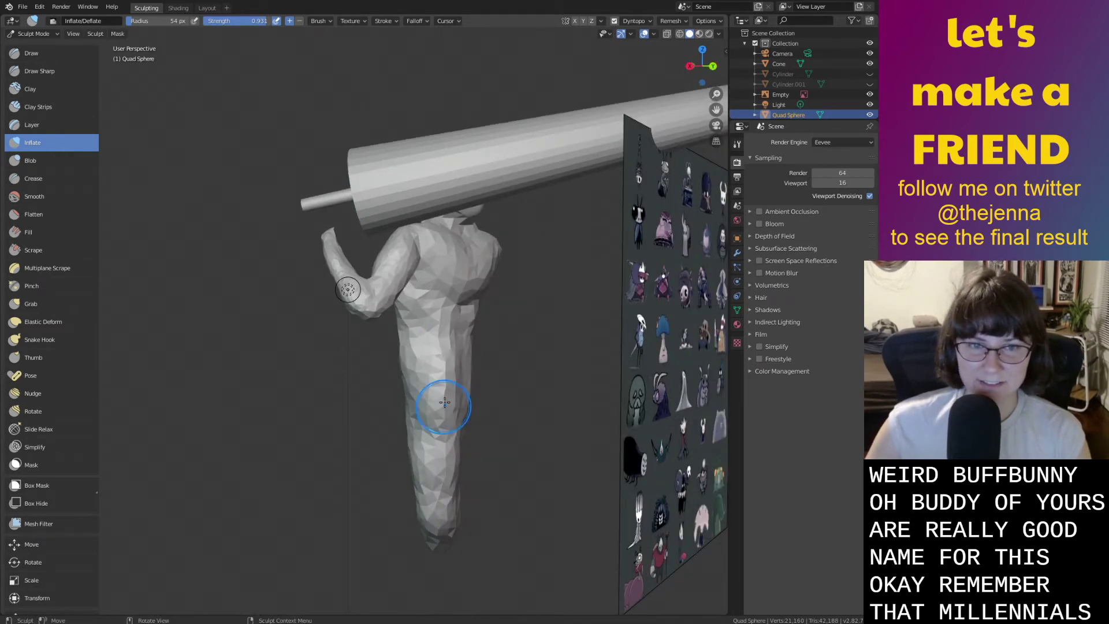
left_click_drag(462, 401, 464, 335)
mouse_move(451, 540)
left_mouse_down()
mouse_move(434, 375)
mouse_move(437, 549)
left_mouse_up()
middle_click_drag(437, 520, 412, 501)
Smooth the inflated lower part of the carrot-shaped body near its tip.
key("shift+s")
mouse_move(410, 477)
left_mouse_down()
mouse_move(408, 512)
mouse_move(402, 489)
mouse_move(428, 522)
left_mouse_up()
middle_click_drag(430, 517, 488, 516)
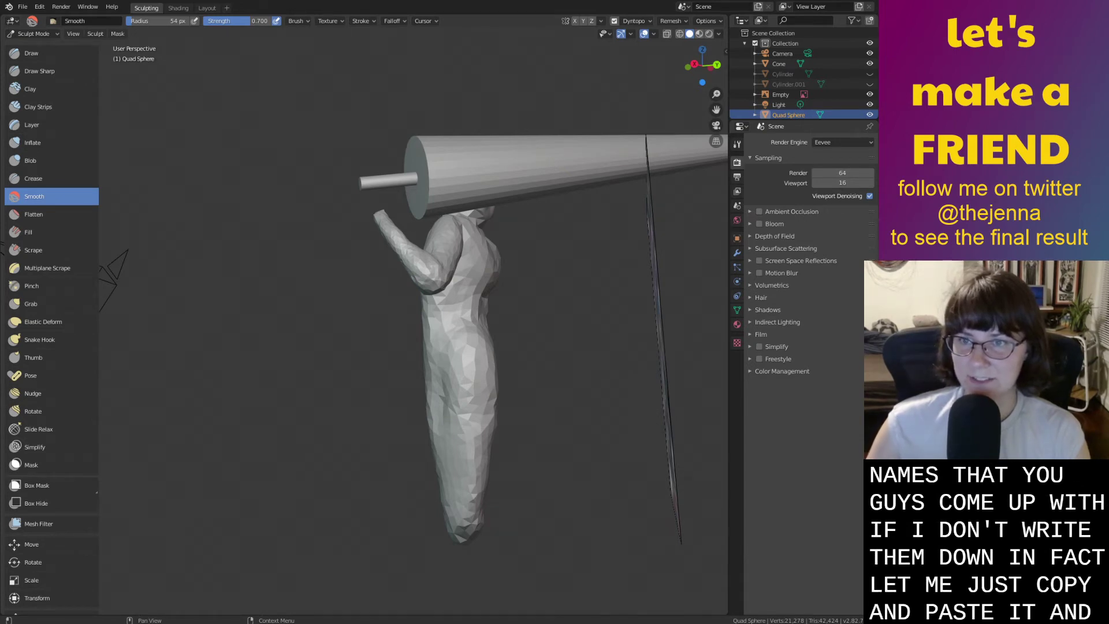
Inflate the opposite hip from behind so the back of the body bulges on both sides, and smooth it.
middle_click_drag(503, 427, 417, 354)
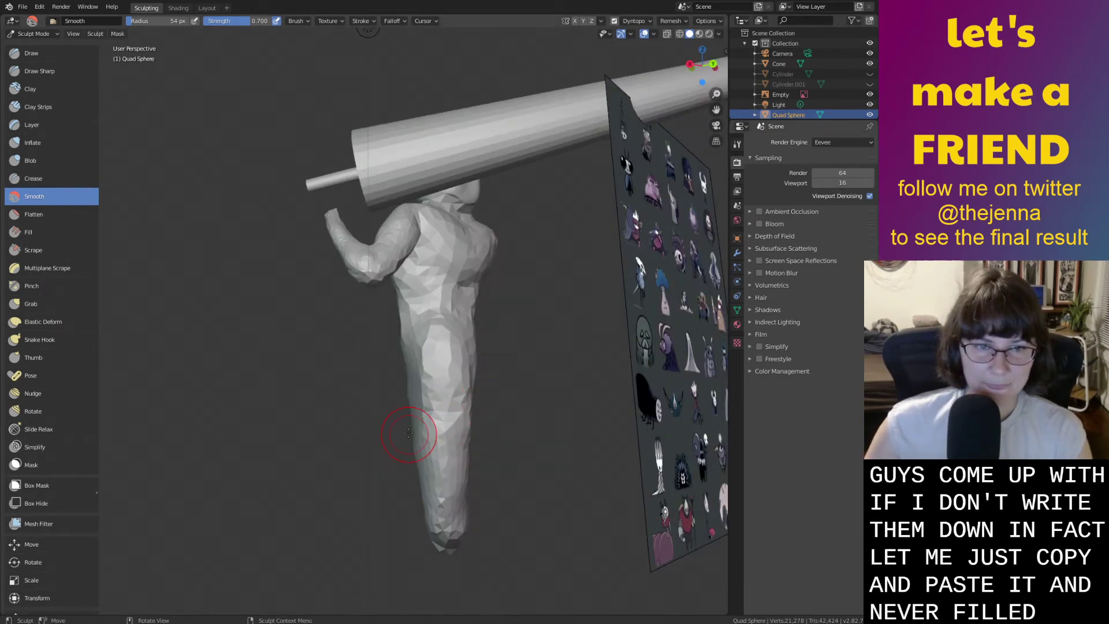
middle_click_drag(451, 530, 426, 398)
middle_click_drag(430, 520, 435, 467)
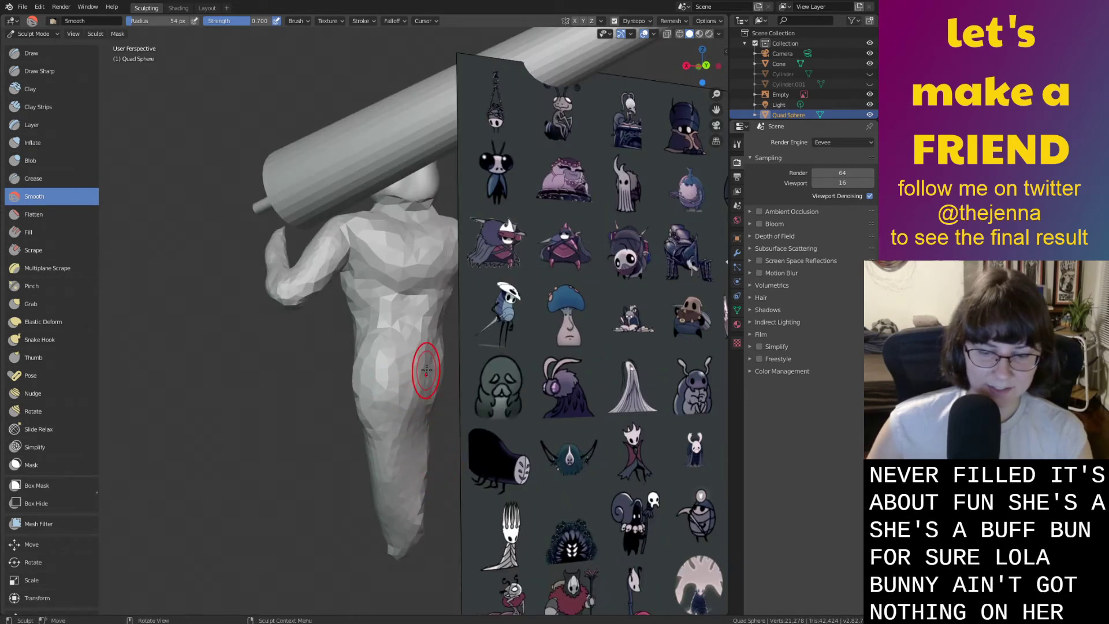
key("i")
mouse_move(432, 418)
left_mouse_down()
mouse_move(396, 341)
mouse_move(444, 328)
left_mouse_up()
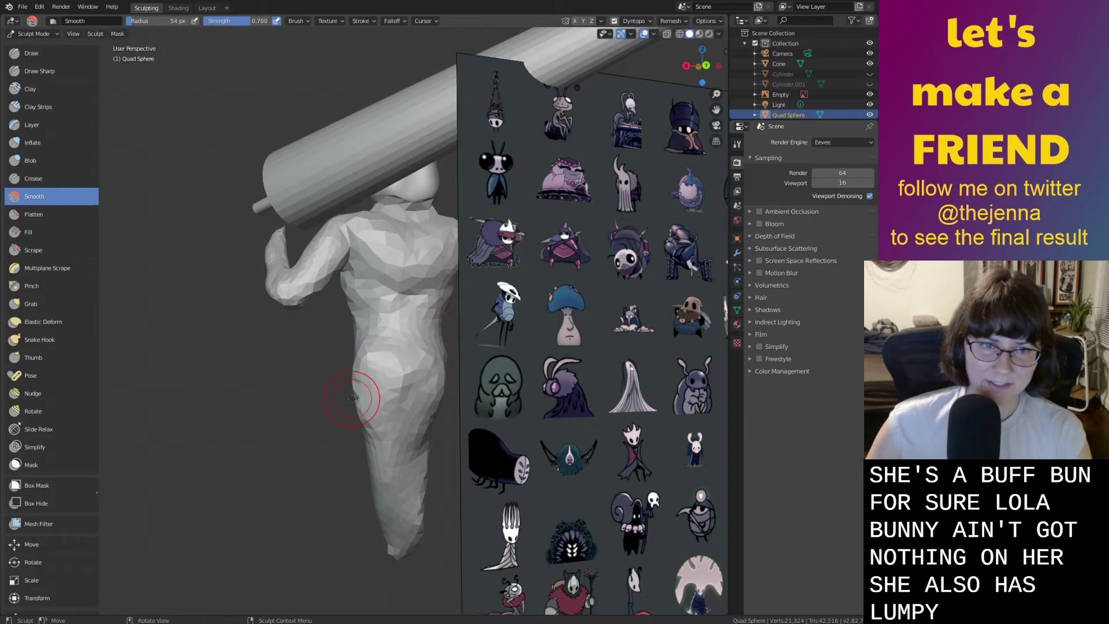
middle_click_drag(352, 399, 558, 380)
In the Layout workspace, move the character reference image along the X axis to about -13.52 m, clear of the rabbit.
left_click(207, 7)
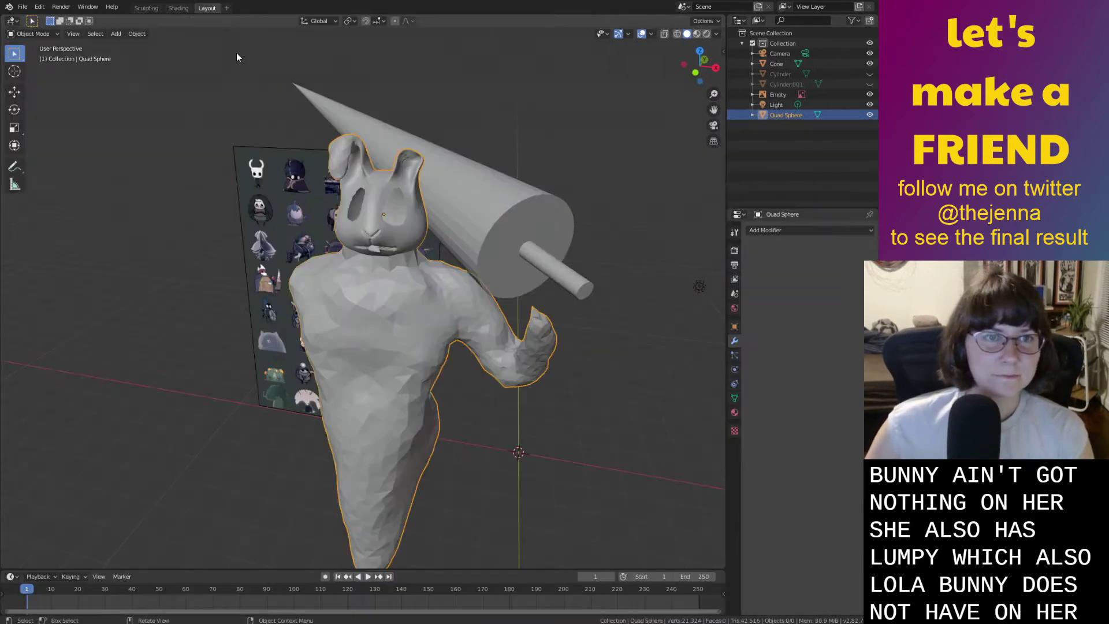
left_click(246, 226)
key("g")
key("x")
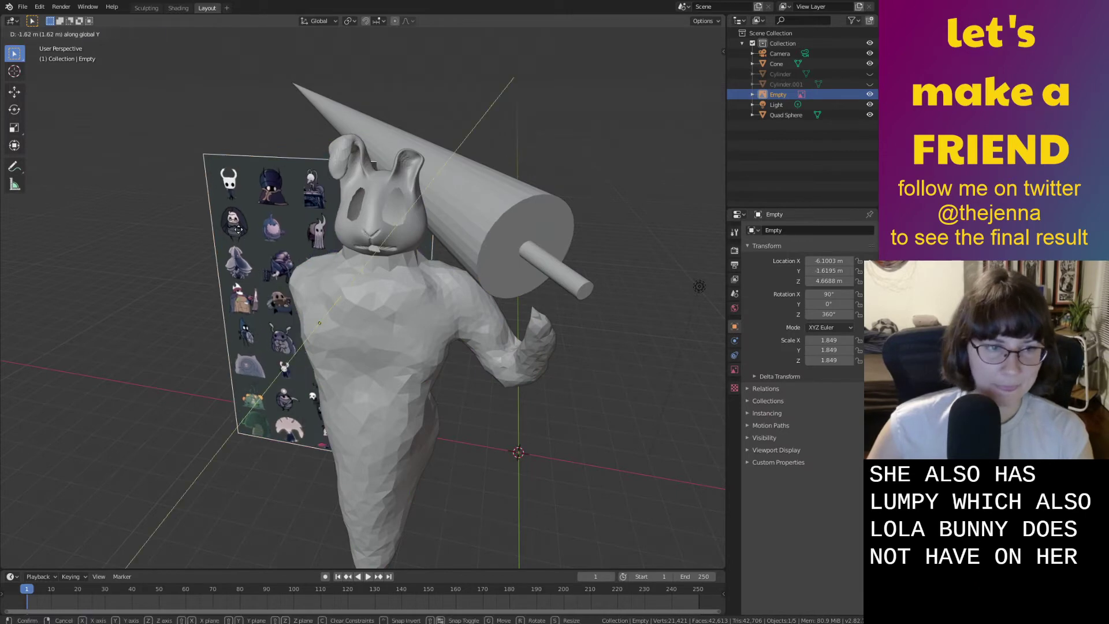
left_click(74, 235)
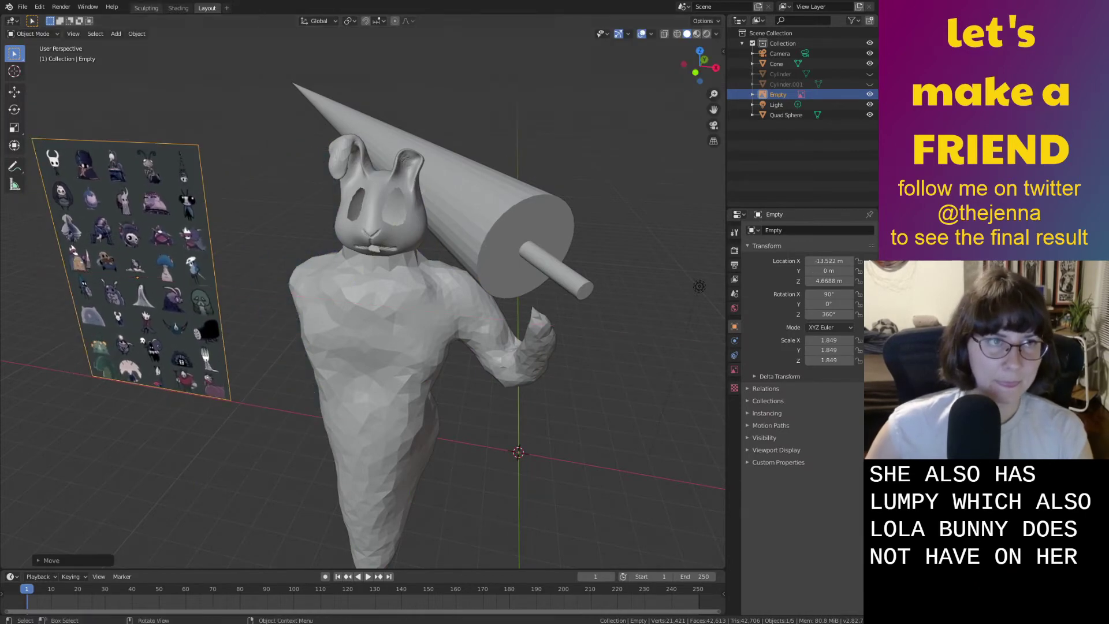
Back in the Sculpting workspace, save the file and nudge the reference image slightly toward the rabbit.
left_click(145, 9)
scroll(443, 154, "up", 4)
middle_click_drag(442, 154, 462, 225)
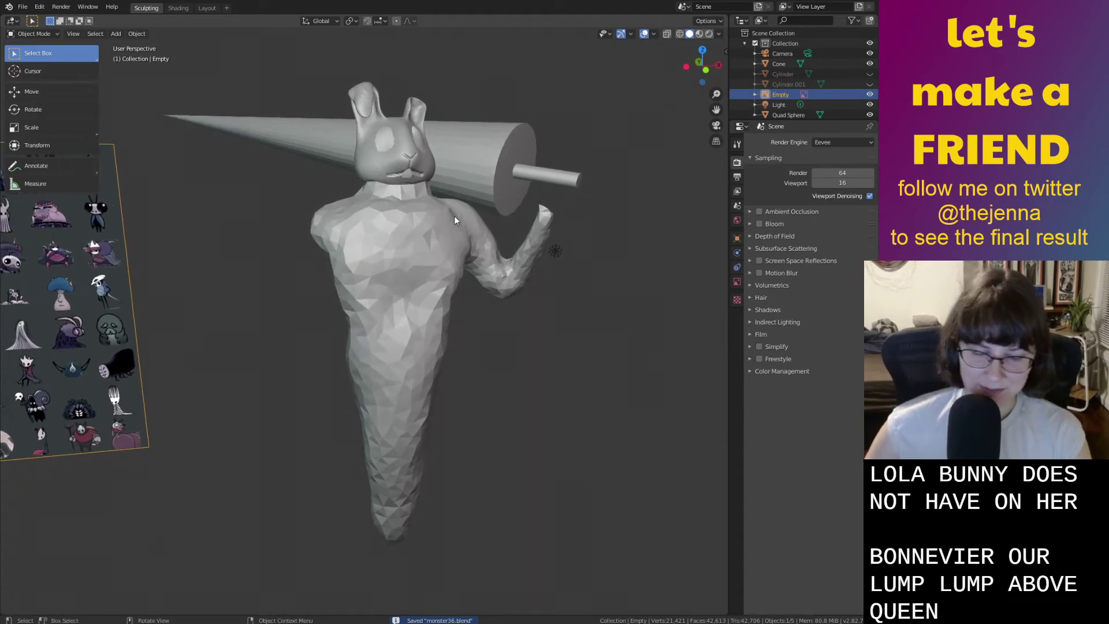
key("g")
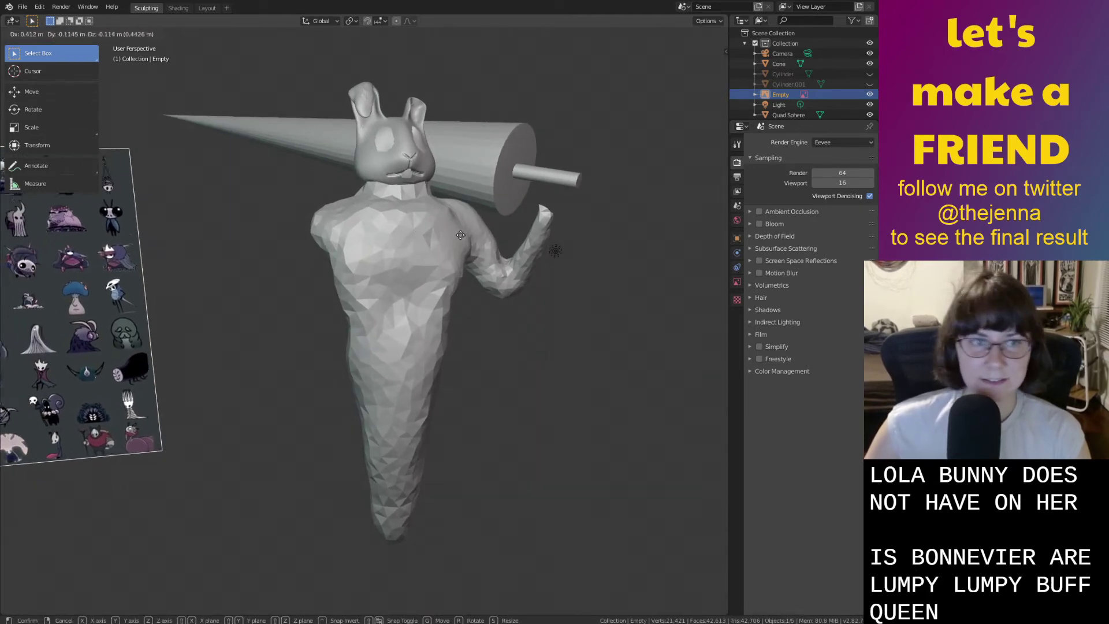
left_click(460, 234)
Put the rabbit body back in Sculpt Mode, inflate its chest with the Inflate brush, and save the file.
left_click(459, 236)
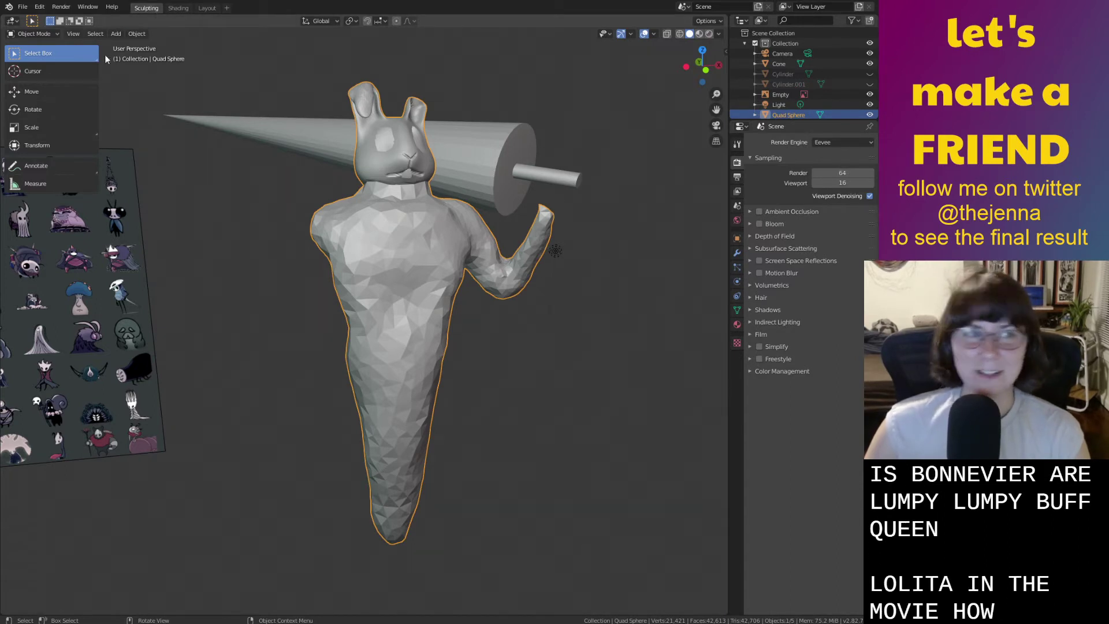
left_click(52, 35)
left_click(35, 68)
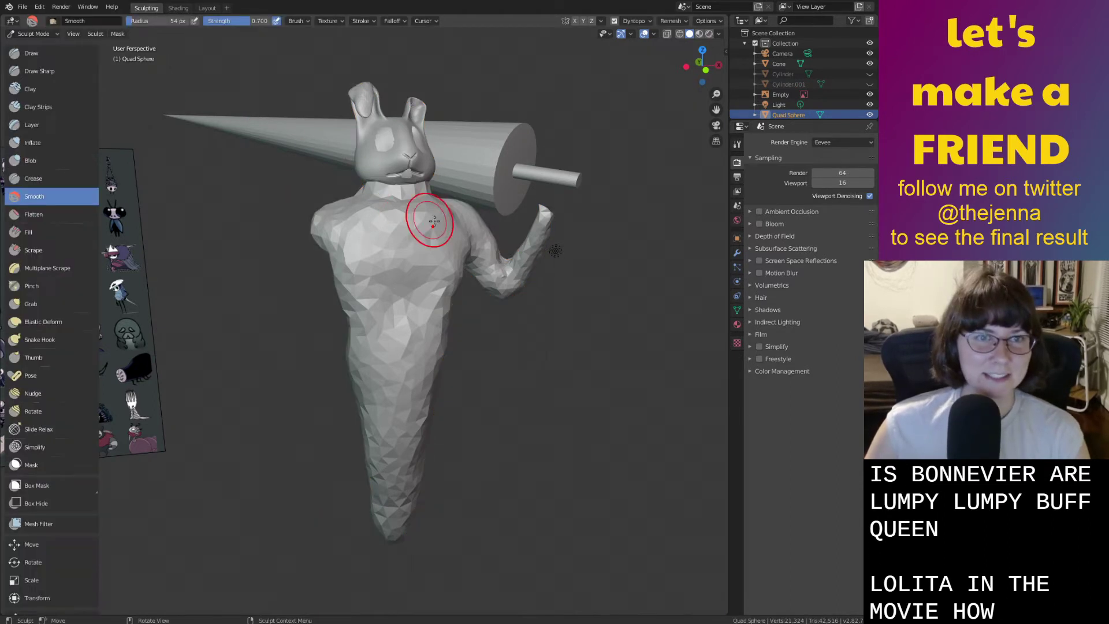
scroll(436, 224, "up", 2)
key("i")
scroll(366, 223, "down", 3)
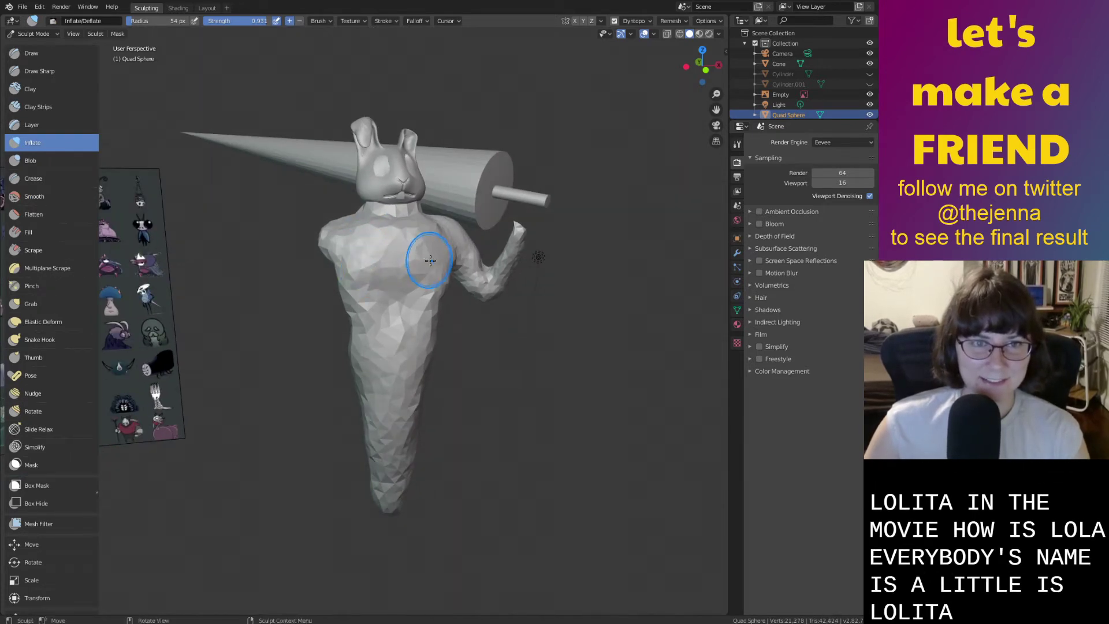
middle_click_drag(361, 251, 490, 244)
left_click_drag(490, 244, 460, 263)
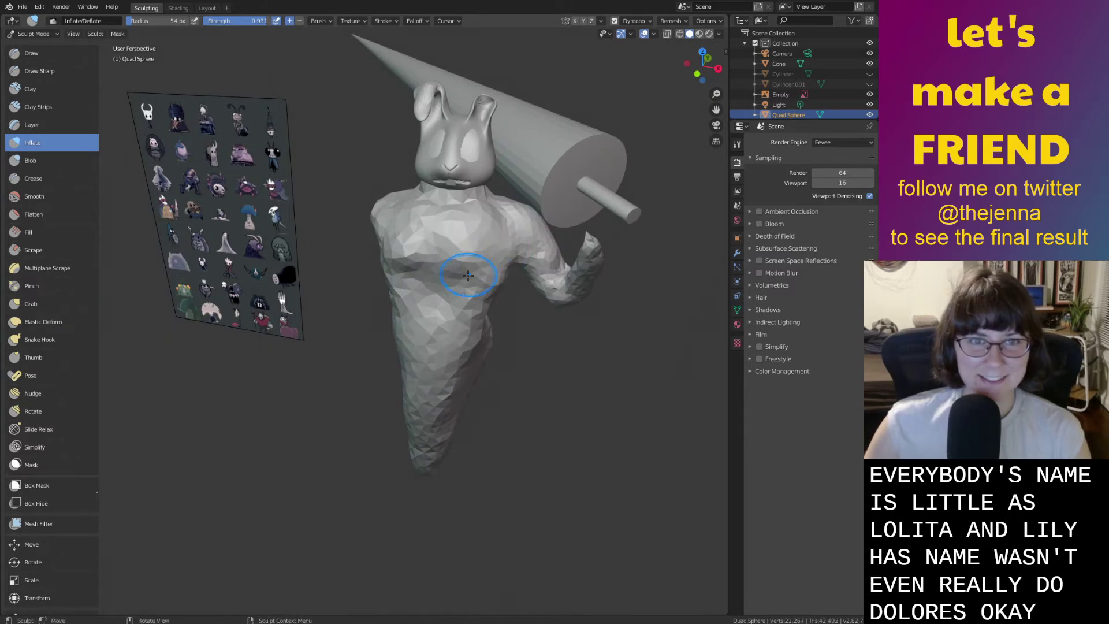
middle_click_drag(413, 287, 470, 258)
mouse_move(448, 330)
middle_mouse_down("shift")
mouse_move(439, 267)
mouse_move(468, 354)
middle_mouse_up("shift")
key("ctrl+s")
Examine the body shapes of the Hollow Knight characters on the reference image, return to the rabbit, and save the file.
middle_click_drag(347, 354, 480, 341)
scroll(426, 327, "up", 4)
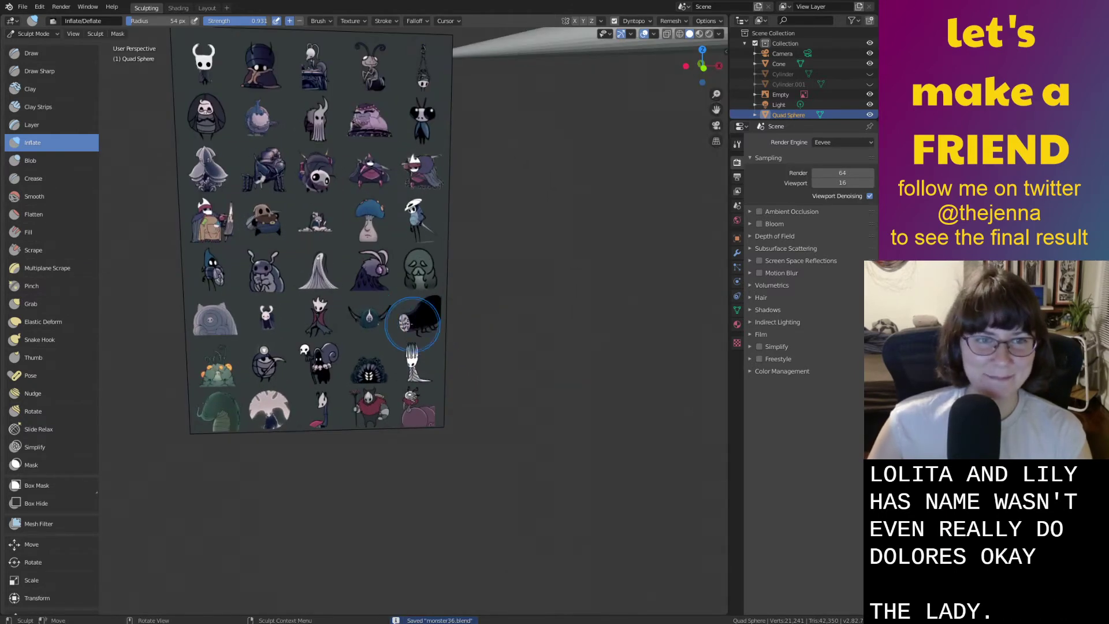
middle_click_drag(374, 358, 479, 263, "shift")
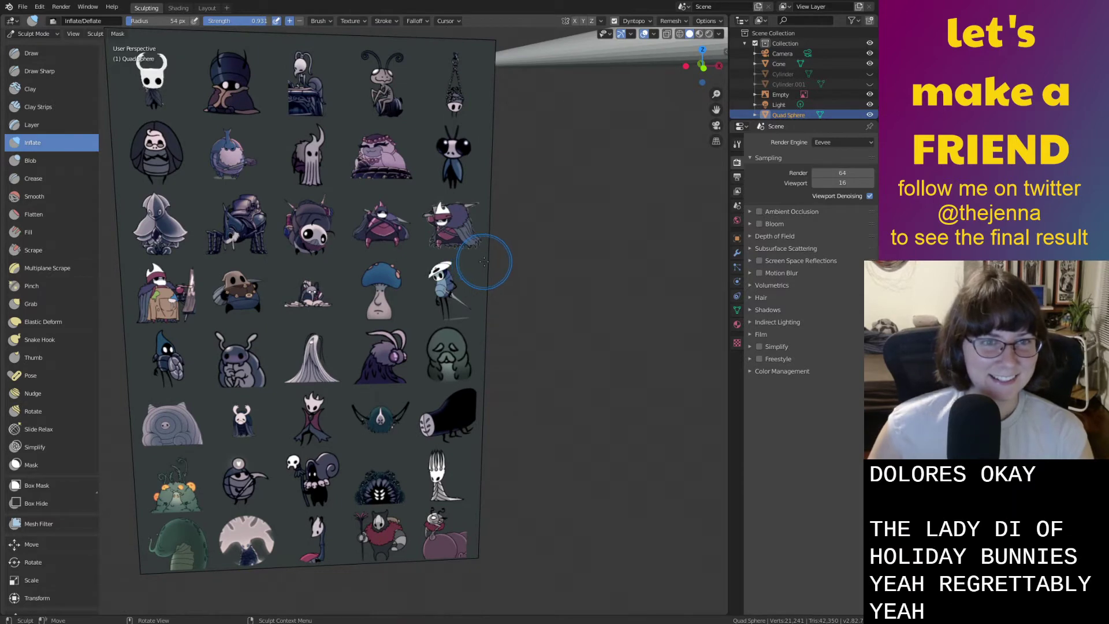
scroll(555, 335, "down", 1)
mouse_move(618, 384)
middle_mouse_down("shift")
mouse_move(498, 350)
mouse_move(622, 374)
middle_mouse_up("shift")
scroll(215, 356, "up", 2)
mouse_move(330, 331)
middle_mouse_down("shift")
mouse_move(355, 325)
mouse_move(535, 371)
middle_mouse_up("shift")
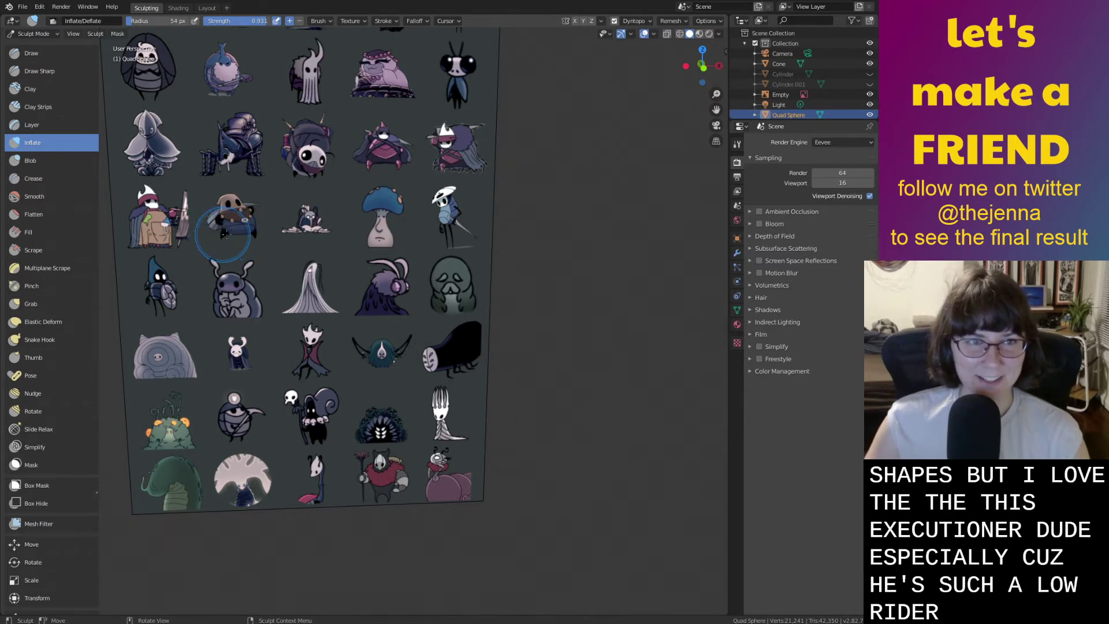
scroll(471, 335, "down", 4)
mouse_move(539, 358)
middle_mouse_down("shift")
mouse_move(463, 352)
mouse_move(427, 372)
mouse_move(469, 349)
mouse_move(402, 295)
middle_mouse_up("shift")
key("ctrl+s")
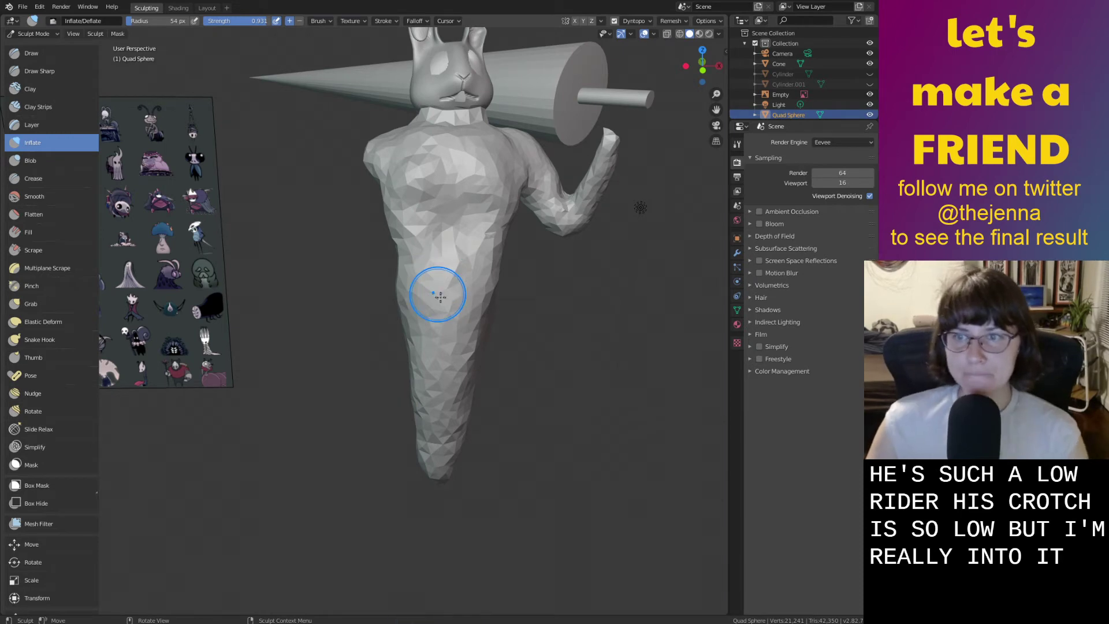
Inflate the pointed tip of the rabbit's tapered lower body.
scroll(440, 296, "up", 3)
middle_click_drag(470, 297, 479, 215)
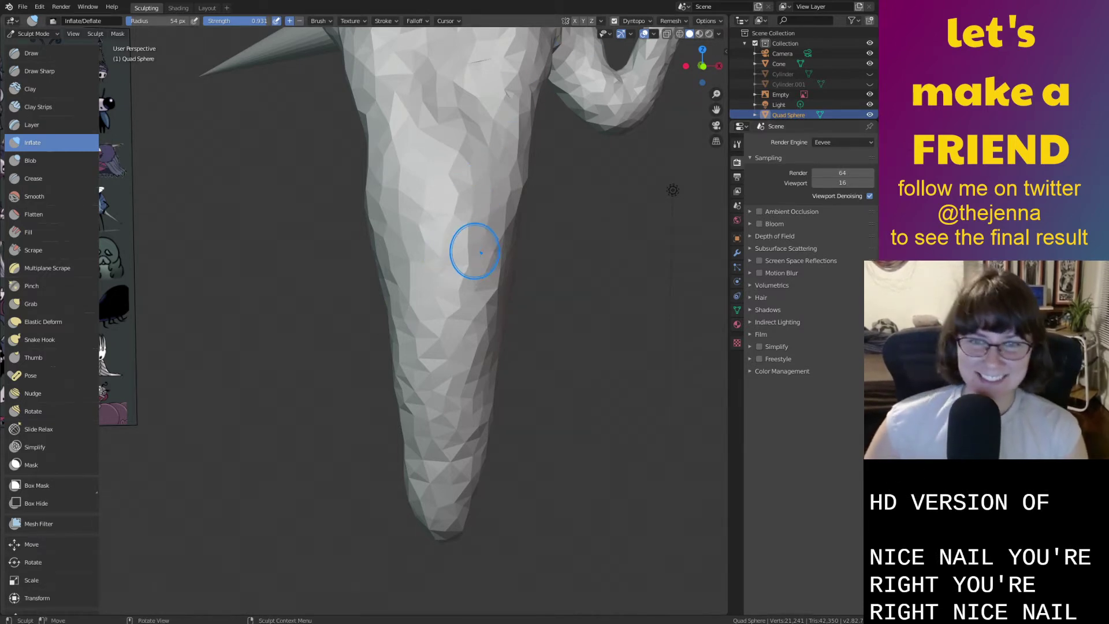
scroll(458, 286, "down", 7)
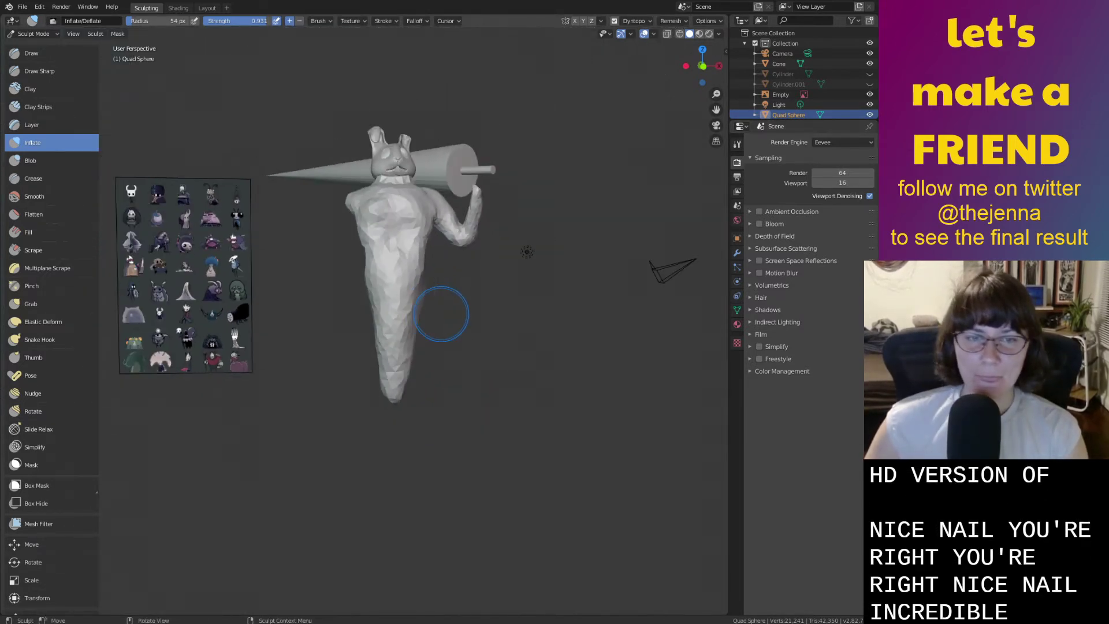
scroll(416, 451, "up", 2)
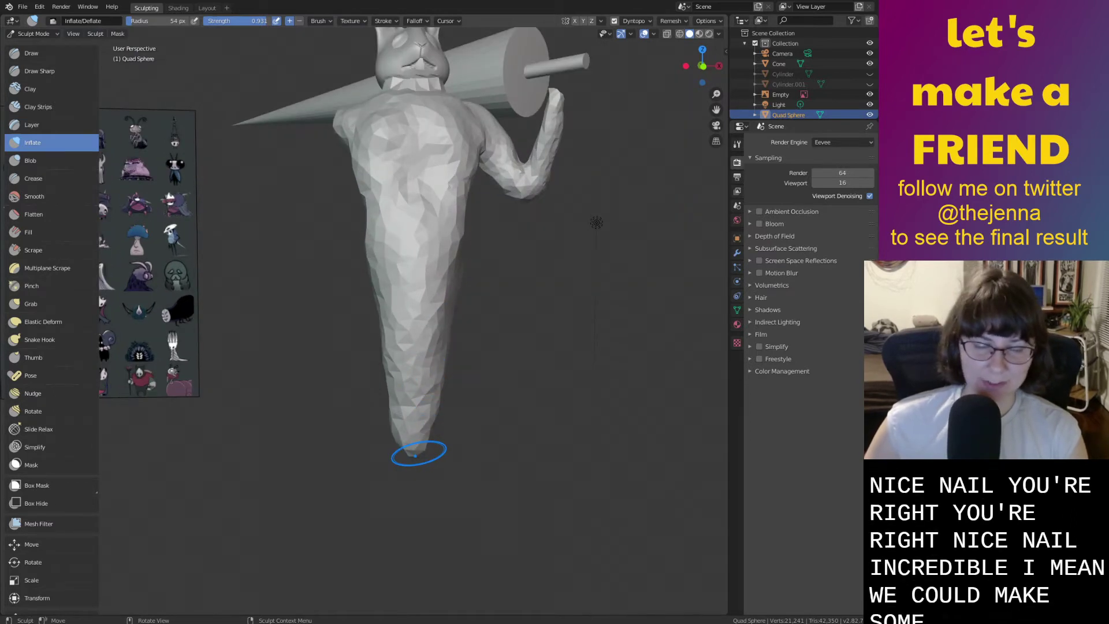
scroll(416, 455, "down", 2)
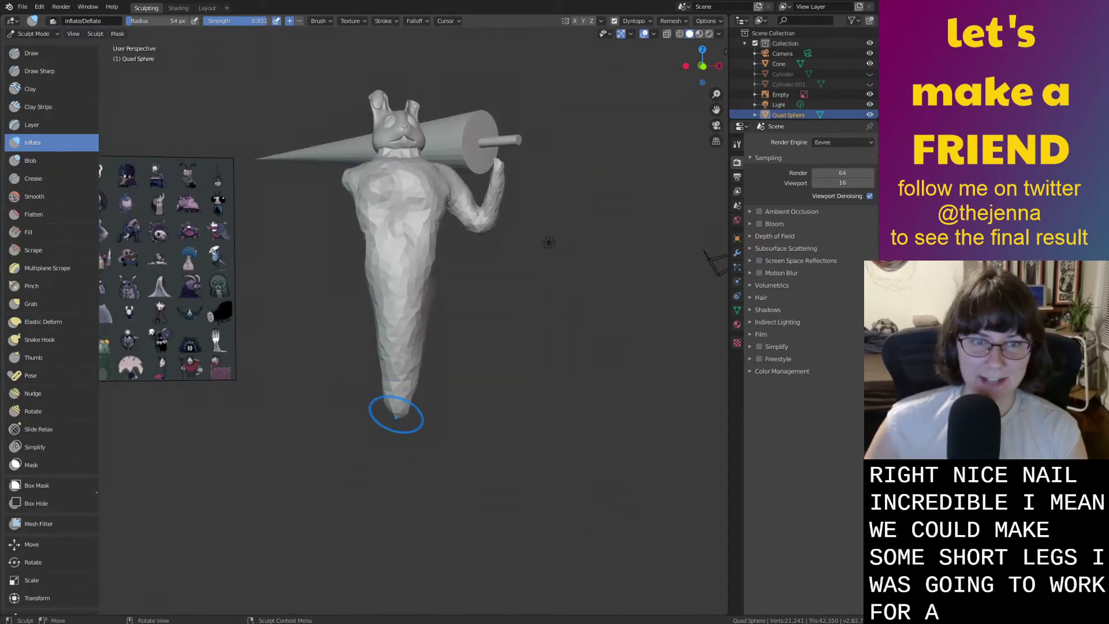
left_click_drag(397, 414, 400, 413)
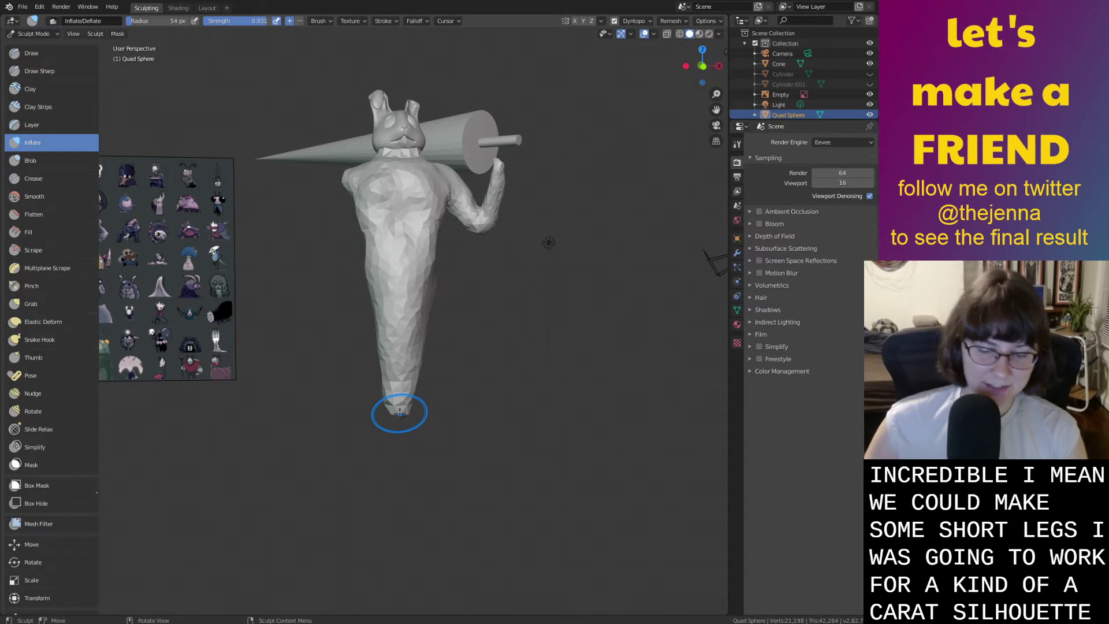
Widen the taper of the rabbit's lower body by pulling its sides and tip outward with the Grab brush.
key("g")
middle_click_drag(400, 403, 388, 404)
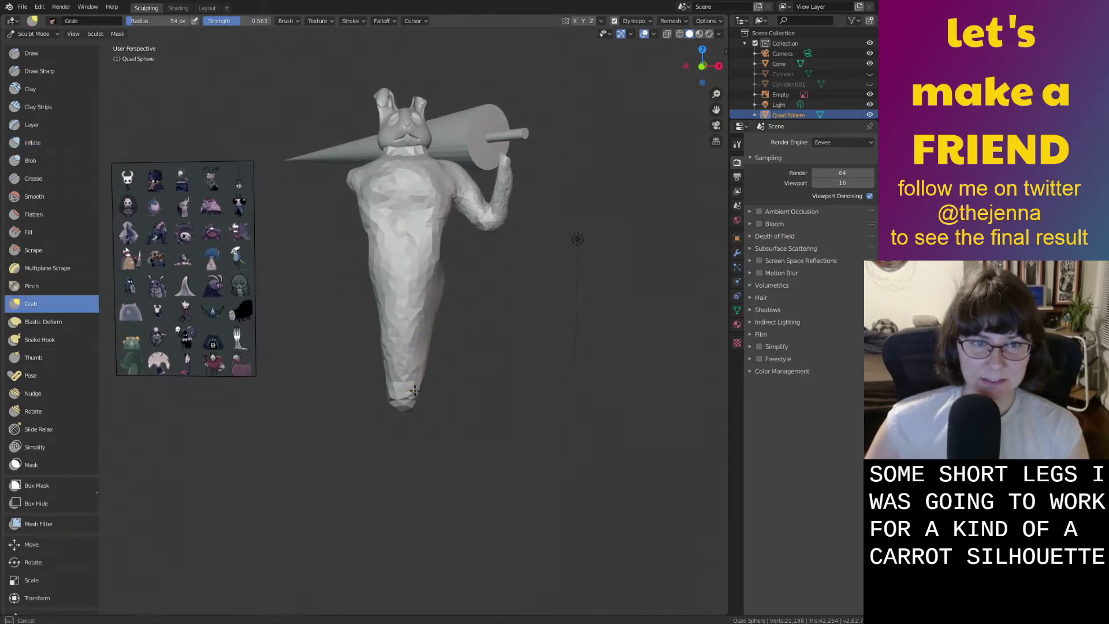
scroll(425, 391, "up", 4)
scroll(430, 388, "down", 4)
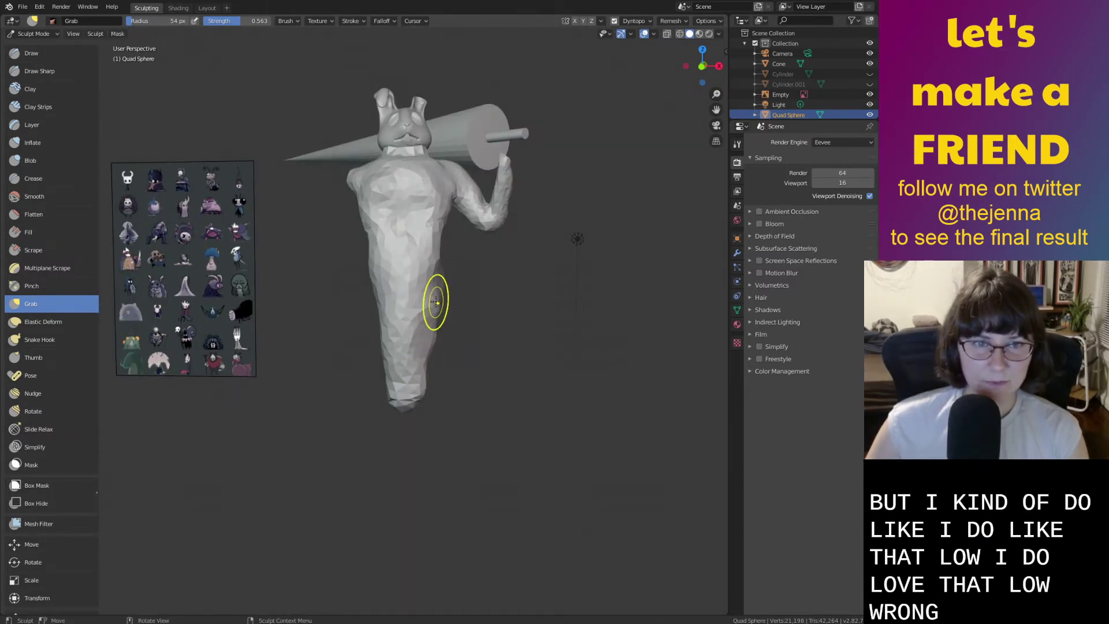
mouse_move(366, 292)
middle_mouse_down()
mouse_move(382, 292)
mouse_move(369, 296)
middle_mouse_up()
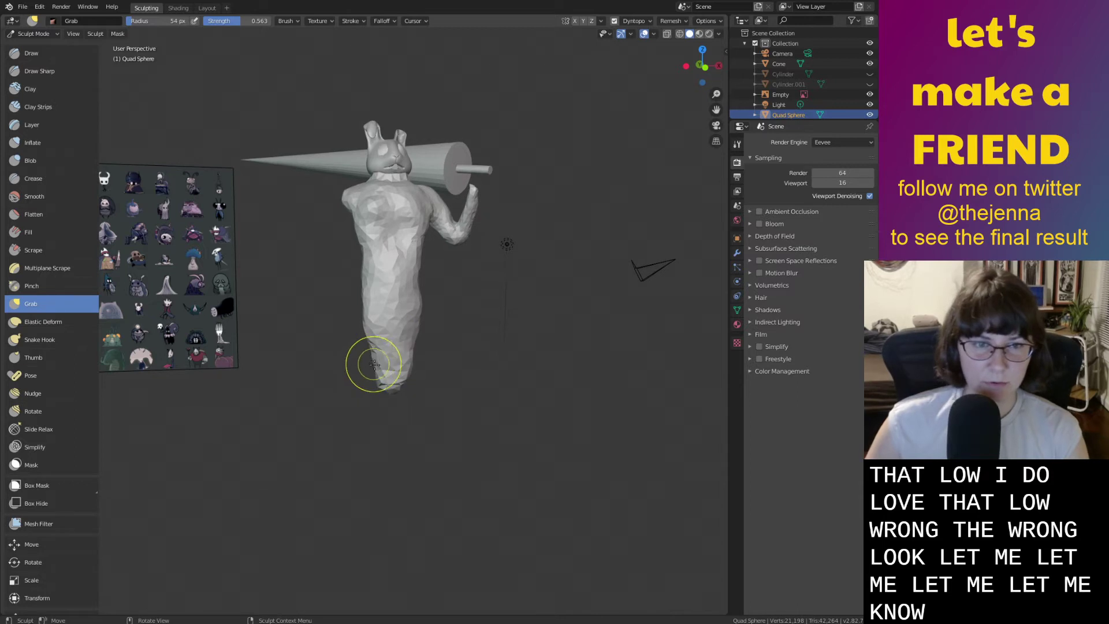
scroll(425, 378, "up", 2)
left_click_drag(443, 422, 387, 420)
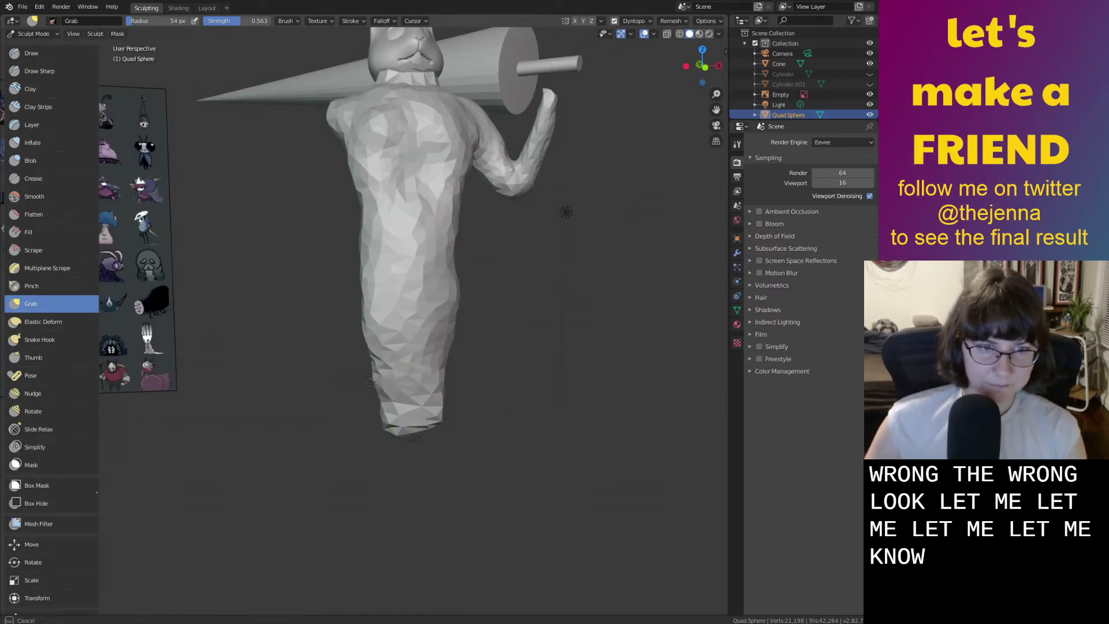
Inflate the front and sides of the rabbit's lower body into wide, rounded hips.
middle_click_drag(428, 417, 446, 334)
key("shift+s")
key("i")
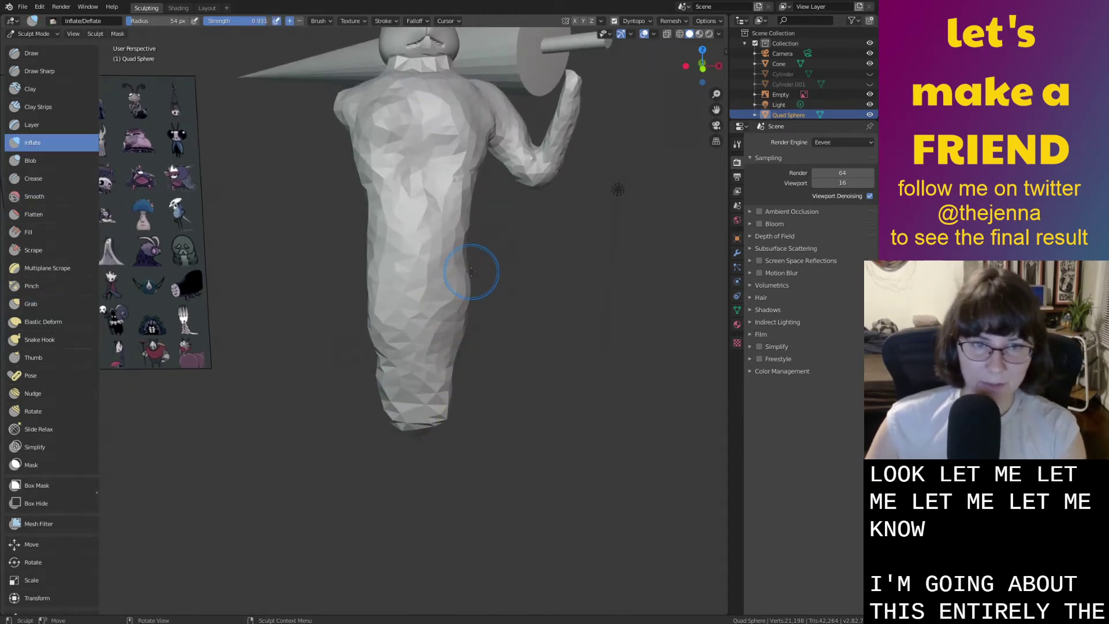
scroll(468, 267, "down", 3)
middle_click_drag(463, 264, 421, 285)
left_click_drag(435, 401, 450, 285)
middle_click_drag(430, 338, 542, 327)
mouse_move(350, 286)
left_mouse_down()
mouse_move(342, 323)
mouse_move(361, 382)
left_mouse_up()
mouse_move(361, 381)
middle_mouse_down()
mouse_move(324, 334)
mouse_move(416, 414)
middle_mouse_up()
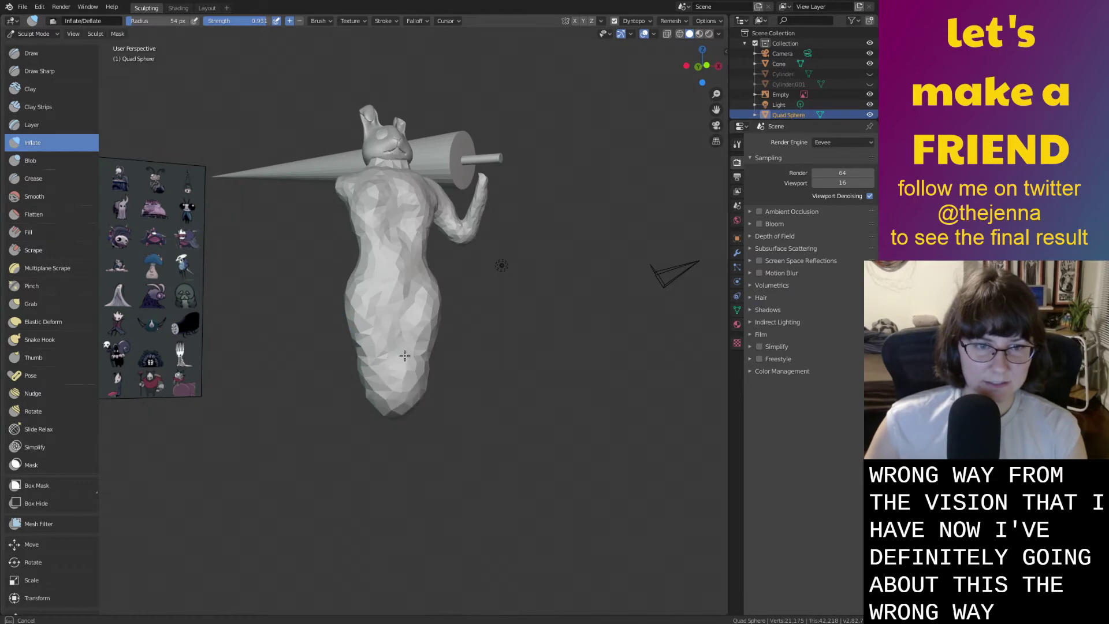
left_click_drag(405, 355, 408, 376)
mouse_move(409, 377)
middle_mouse_down()
mouse_move(424, 424)
mouse_move(432, 371)
mouse_move(431, 520)
middle_mouse_up()
Set the Inflate brush radius to 40 px and deflate the middle of the body's underside.
key("g")
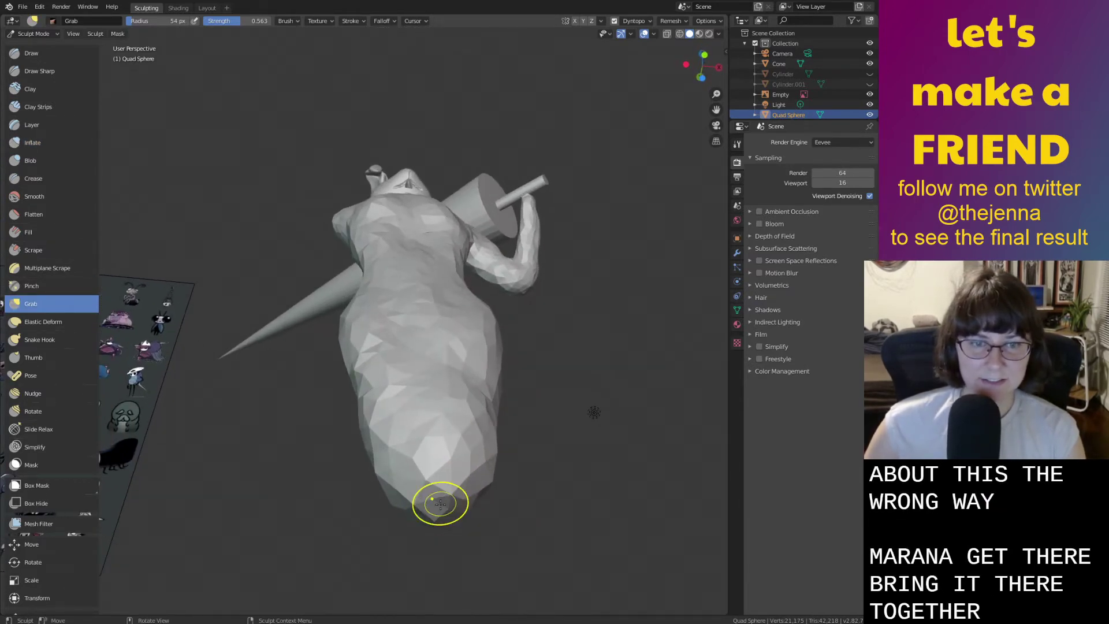
mouse_move(441, 508)
middle_mouse_down()
mouse_move(445, 408)
mouse_move(512, 396)
mouse_move(473, 381)
middle_mouse_up()
key("i")
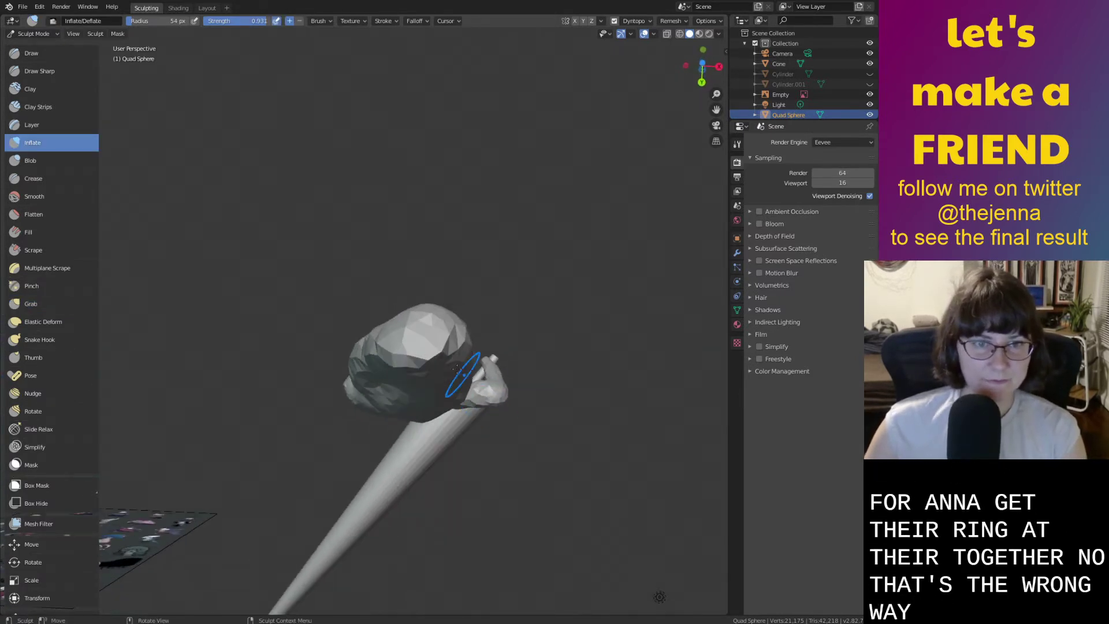
right_click(428, 345)
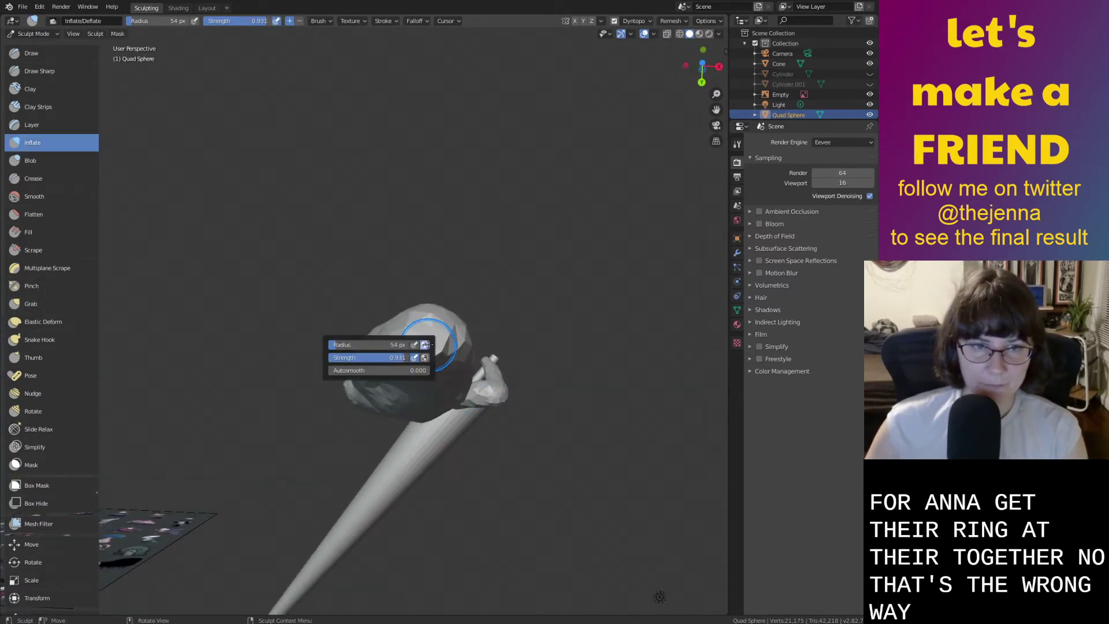
left_click(335, 346)
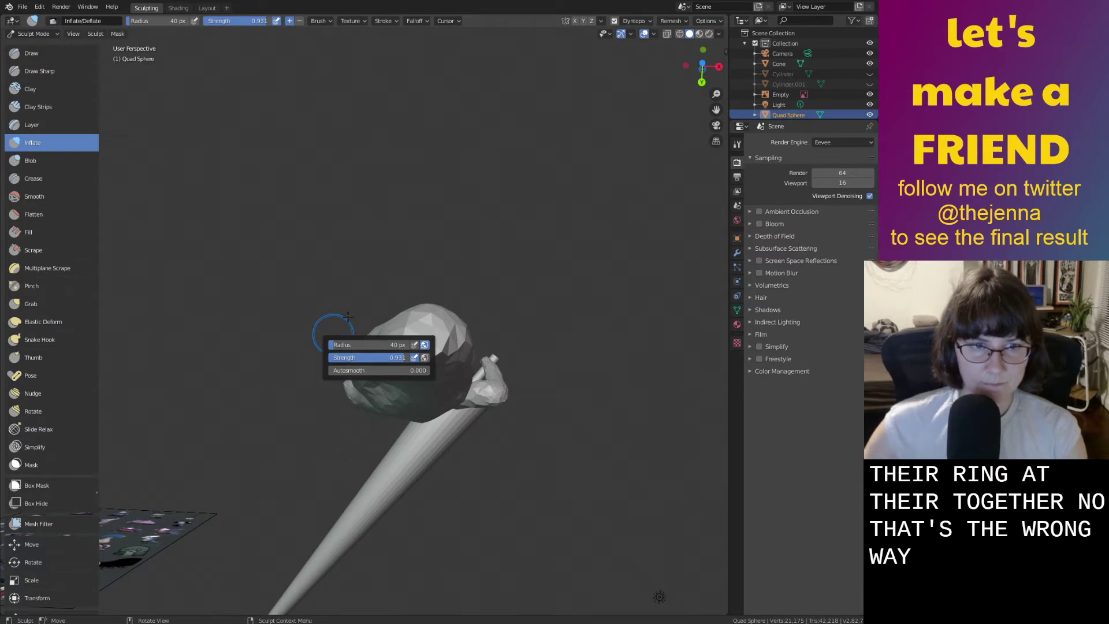
middle_click_drag(423, 336, 463, 380, "ctrl")
left_click_drag(457, 339, 457, 333, "ctrl")
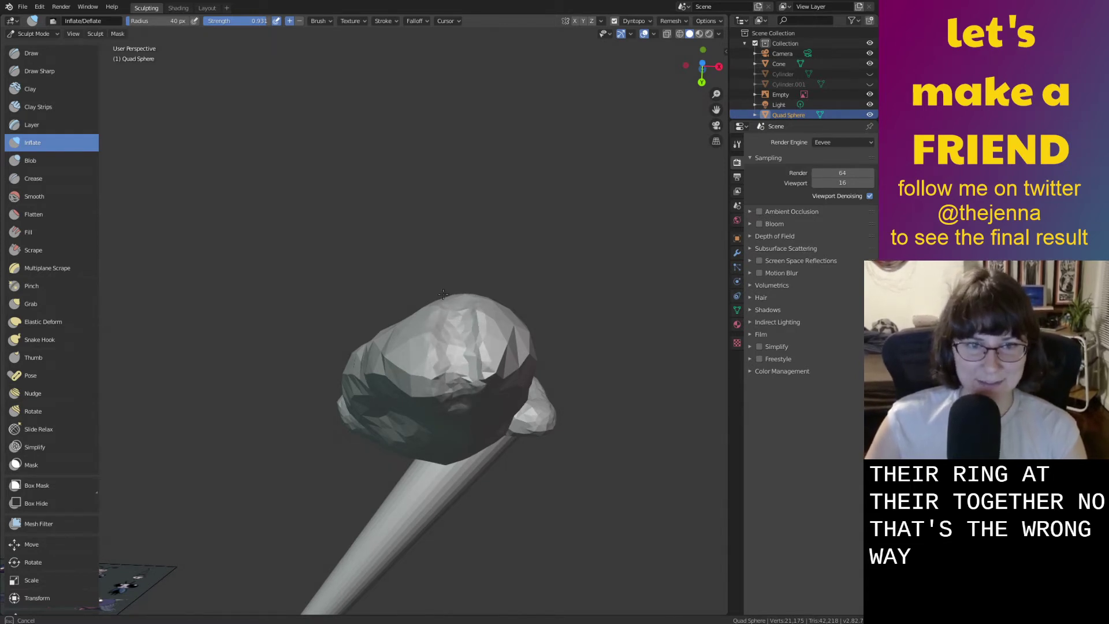
Smooth the underside of the lower body, rework its middle, and inflate the back of the hips.
scroll(471, 288, "down", 3)
mouse_move(430, 346)
middle_mouse_down()
mouse_move(423, 455)
mouse_move(428, 343)
middle_mouse_up()
mouse_move(430, 370)
left_mouse_down("shift")
mouse_move(446, 381)
mouse_move(409, 381)
mouse_move(448, 380)
mouse_move(413, 386)
mouse_move(432, 383)
left_mouse_up("shift")
mouse_move(431, 383)
middle_mouse_down()
mouse_move(405, 427)
mouse_move(360, 463)
mouse_move(468, 360)
middle_mouse_up()
mouse_move(467, 360)
left_mouse_down()
mouse_move(428, 370)
mouse_move(440, 355)
mouse_move(399, 353)
mouse_move(431, 361)
mouse_move(402, 350)
mouse_move(428, 375)
mouse_move(442, 369)
left_mouse_up()
mouse_move(443, 369)
middle_mouse_down()
mouse_move(364, 392)
mouse_move(392, 469)
mouse_move(614, 247)
mouse_move(573, 376)
mouse_move(549, 389)
middle_mouse_up()
key("i")
middle_click_drag(359, 334, 376, 314)
scroll(377, 313, "up", 1)
mouse_move(365, 304)
left_mouse_down()
mouse_move(334, 285)
mouse_move(361, 276)
left_mouse_up()
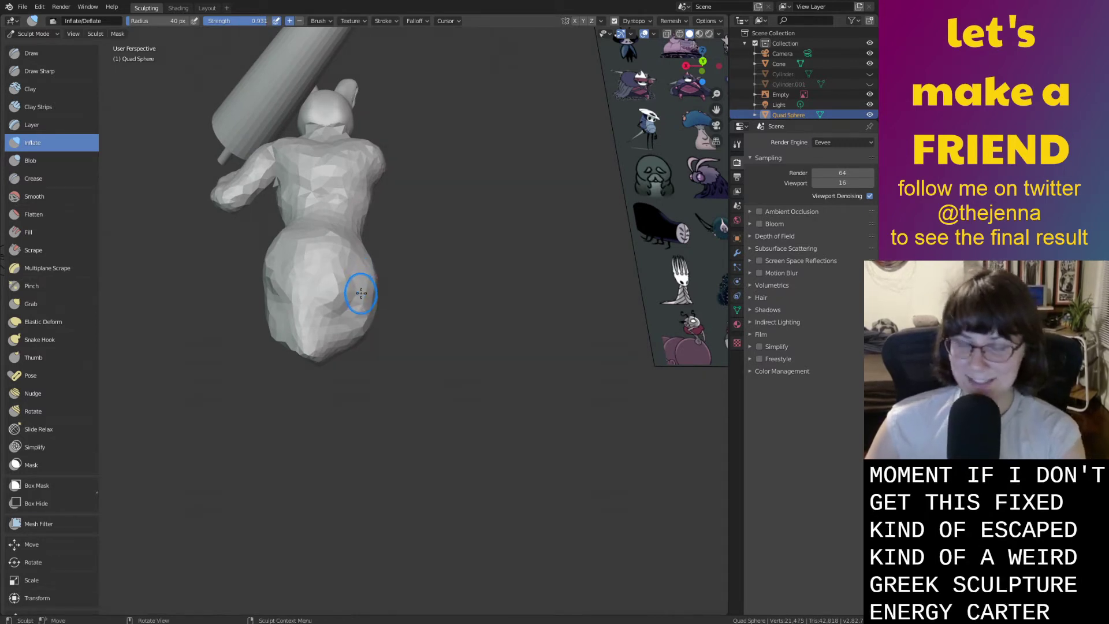
Enlarge the Inflate brush radius to 91 px and inflate both sides of the rabbit's rear into round buttocks.
key("bracketright")
key("bracketright")
key("bracketright")
key("bracketright")
key("bracketright")
key("bracketright")
key("bracketright")
key("bracketright")
key("bracketright")
key("bracketright")
key("bracketright")
key("bracketright")
key("bracketleft")
key("bracketleft")
left_click_drag(351, 285, 345, 300)
left_click_drag(285, 276, 288, 306)
left_click_drag(367, 266, 346, 312)
middle_click_drag(347, 312, 383, 293)
left_click(343, 257)
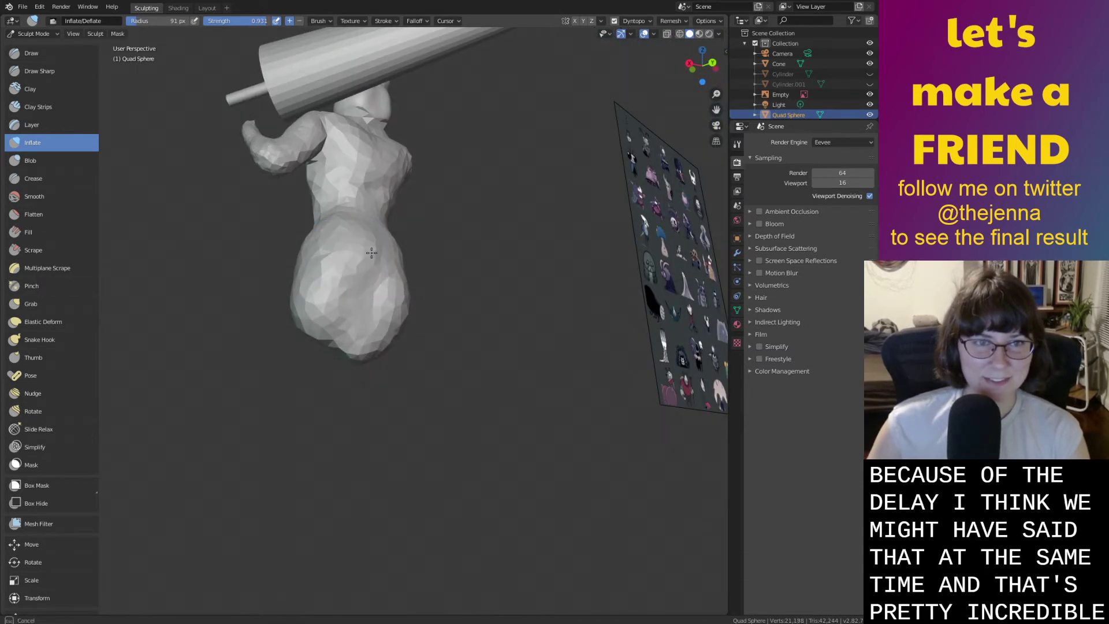
left_click_drag(334, 257, 387, 264)
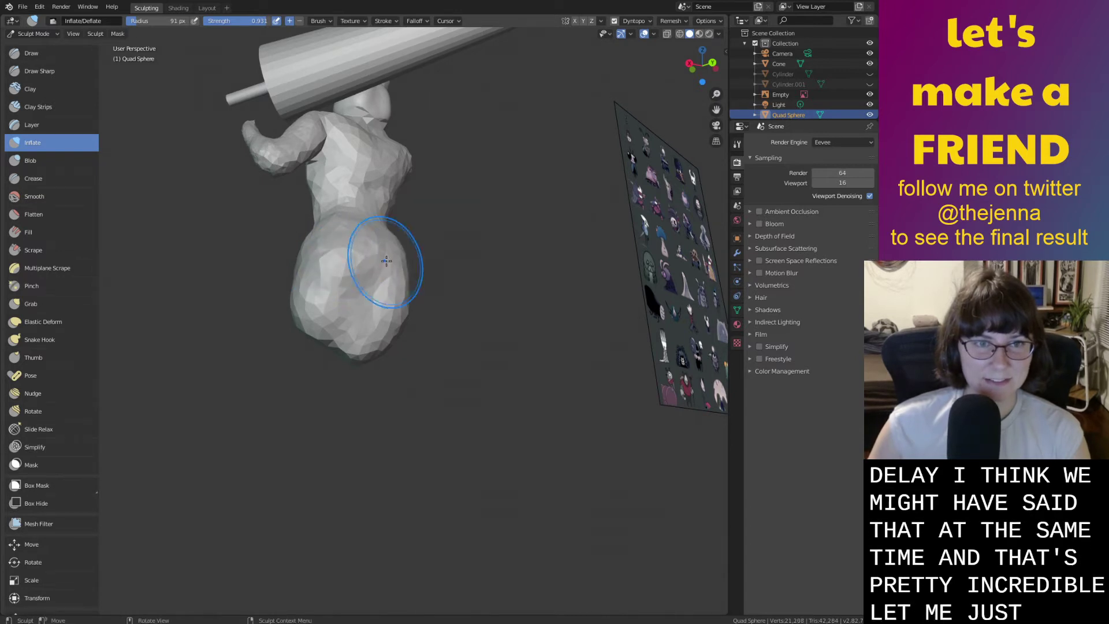
With the Grab brush, push up the middle of the lower body and pull two pointed legs downward.
mouse_move(368, 328)
middle_mouse_down()
mouse_move(354, 321)
mouse_move(354, 340)
middle_mouse_up()
key("g")
scroll(364, 349, "up", 3)
scroll(365, 349, "down", 2)
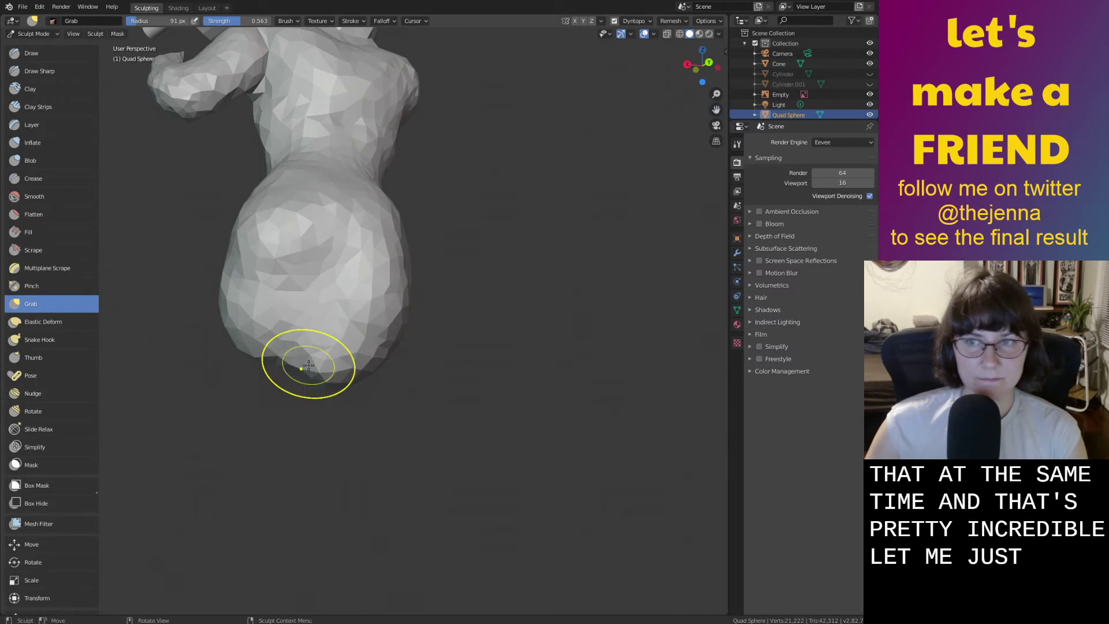
scroll(312, 367, "down", 2)
middle_click_drag(307, 366, 296, 364)
left_click_drag(335, 345, 343, 321)
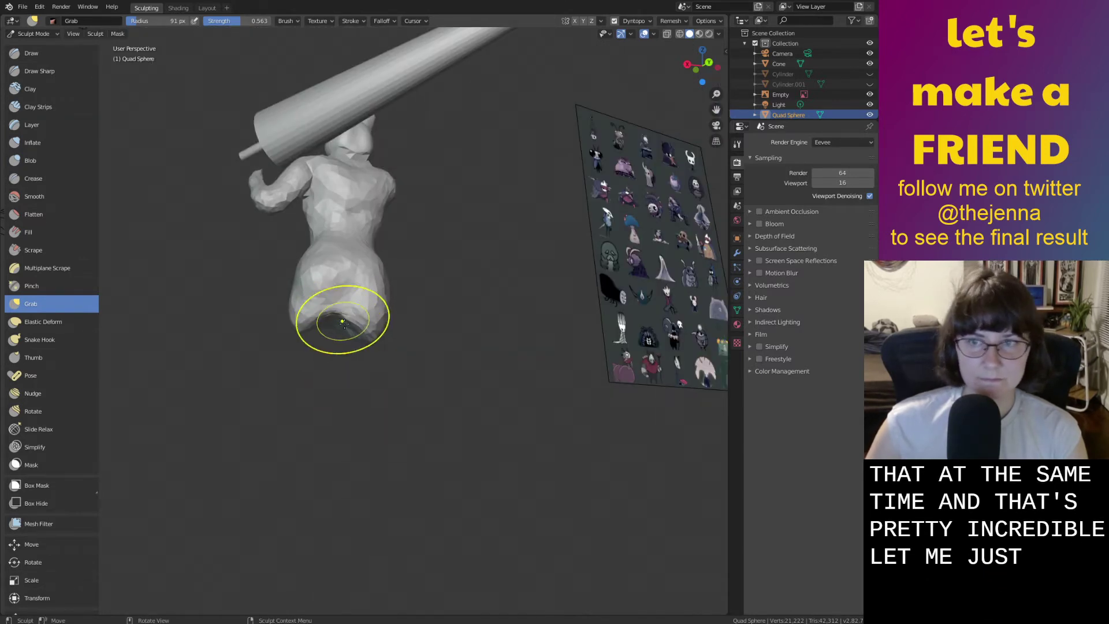
middle_click_drag(343, 321, 342, 339)
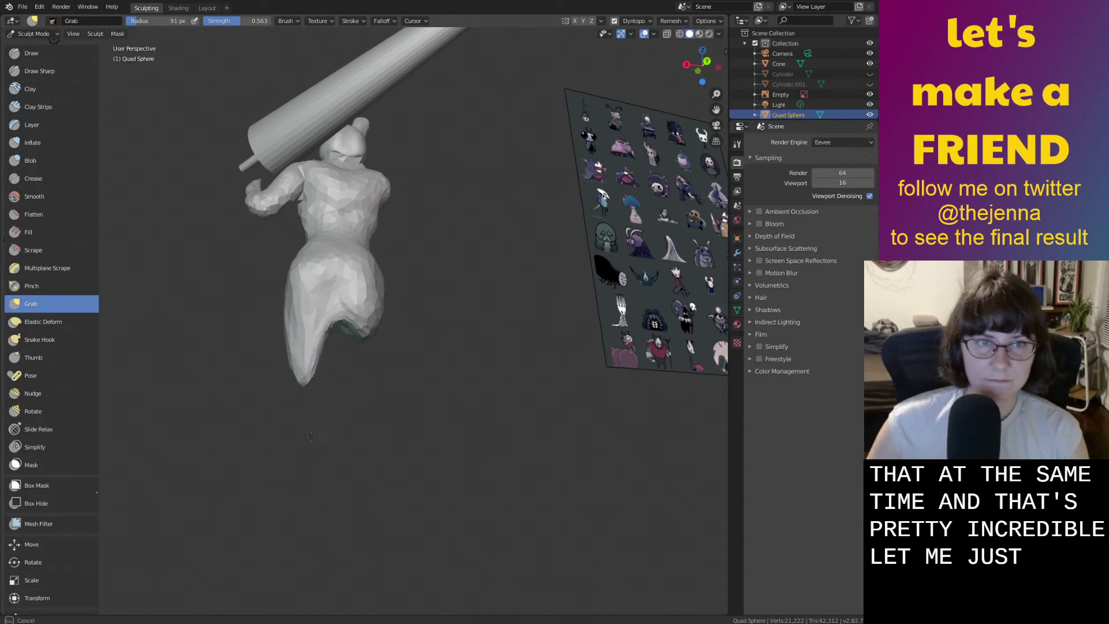
left_click_drag(370, 354, 369, 359)
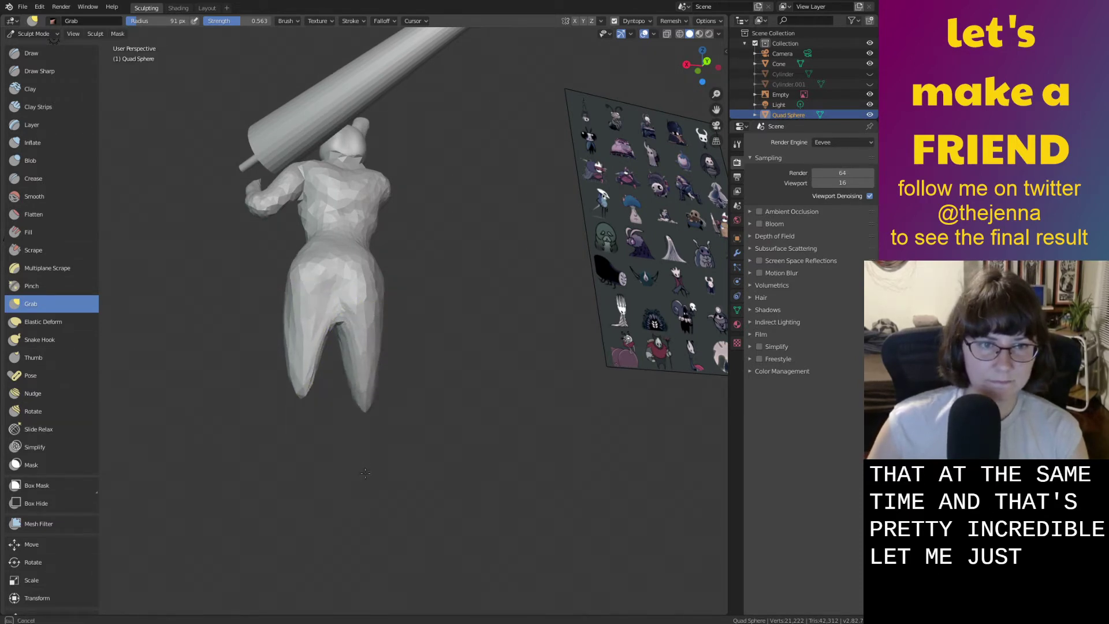
left_click_drag(299, 447, 300, 461)
Lengthen the shorter leg from the front with the Grab brush to match the other, and save the file.
mouse_move(307, 469)
middle_mouse_down()
mouse_move(511, 484)
mouse_move(538, 498)
mouse_move(515, 498)
middle_mouse_up()
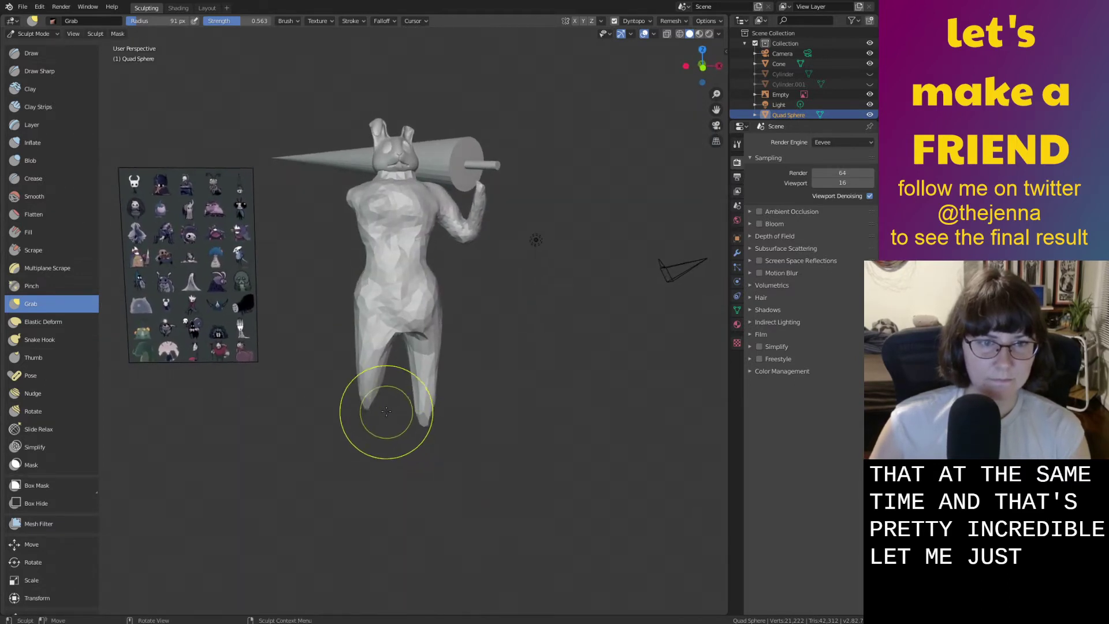
left_click_drag(365, 402, 359, 421)
middle_click_drag(359, 421, 384, 396)
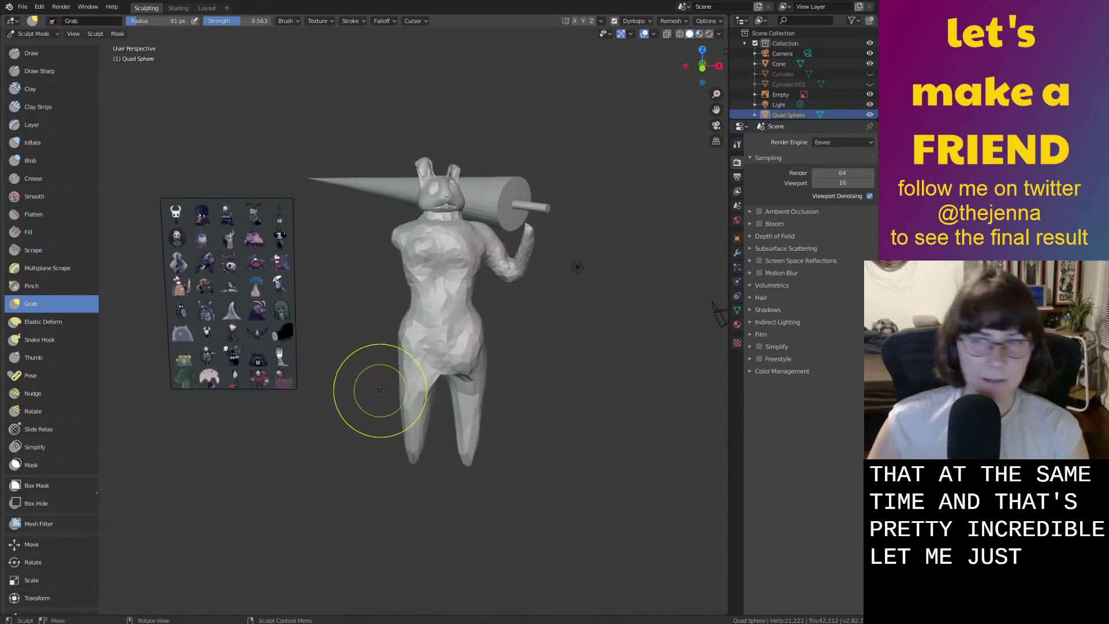
scroll(310, 389, "up", 4)
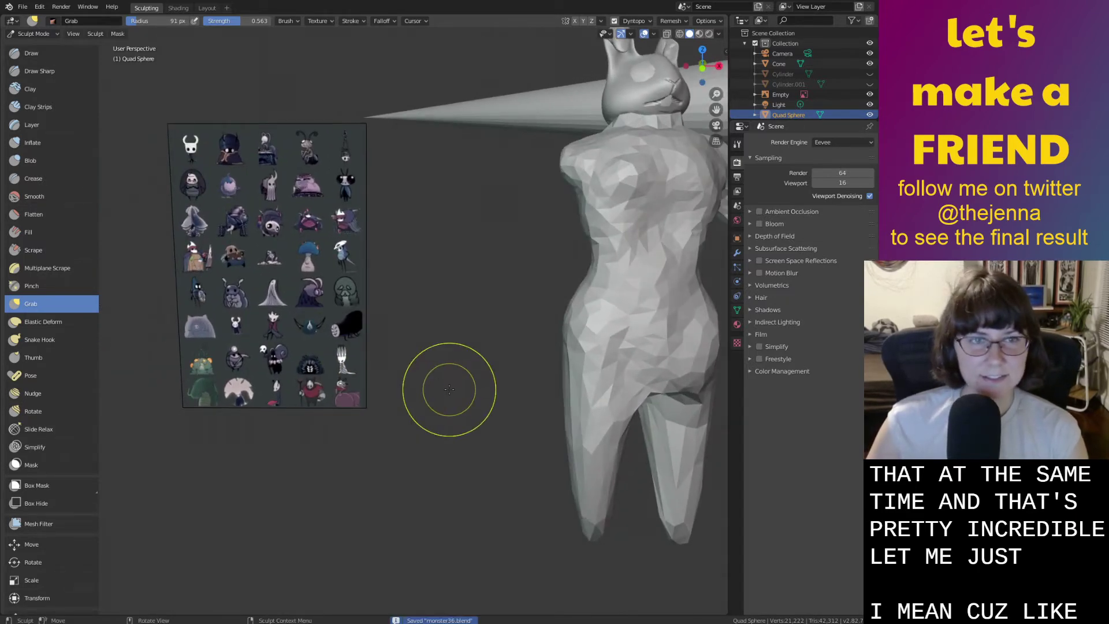
Examine the body and leg proportions of the Hollow Knight characters on the reference image, and return to the rabbit.
middle_click_drag(449, 390, 411, 371)
scroll(294, 333, "up", 4)
middle_click_drag(293, 333, 572, 332, "shift")
middle_click_drag(490, 324, 504, 413, "shift")
scroll(505, 461, "up", 1)
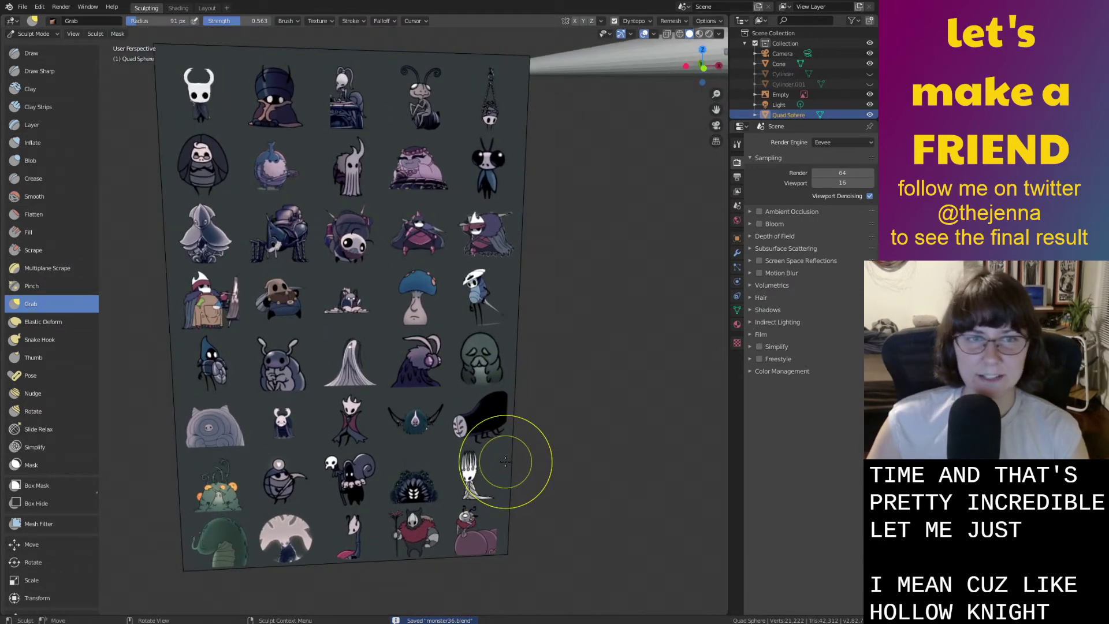
scroll(505, 462, "up", 2)
middle_click_drag(506, 461, 588, 489, "shift")
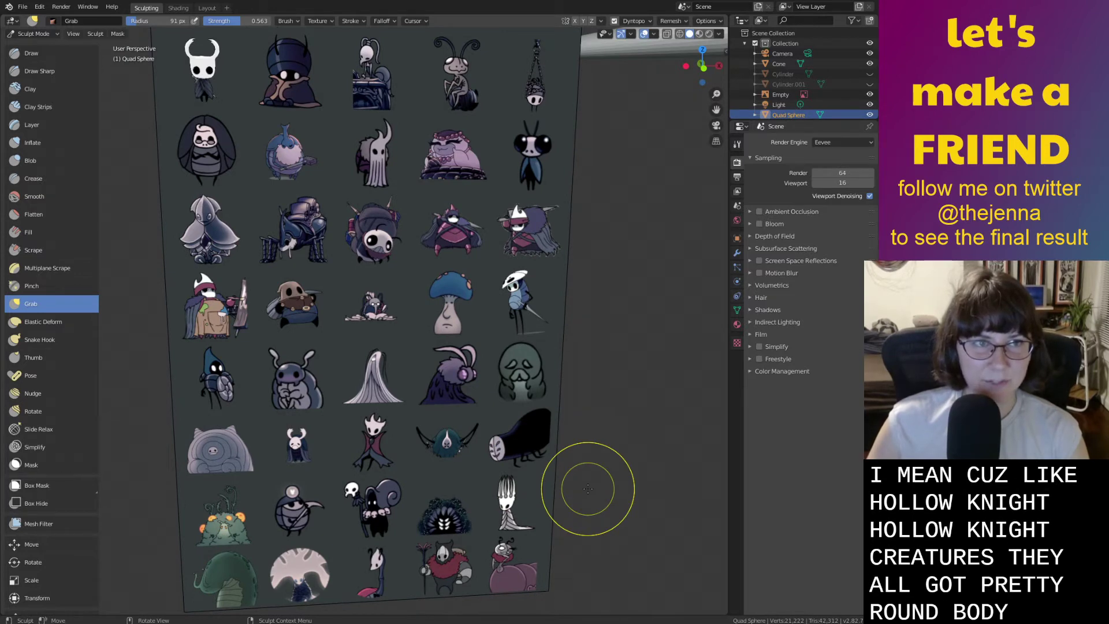
scroll(595, 497, "down", 3)
scroll(601, 504, "down", 3)
middle_click_drag(611, 518, 489, 488, "shift")
scroll(514, 500, "up", 3)
middle_click_drag(569, 485, 480, 442, "shift")
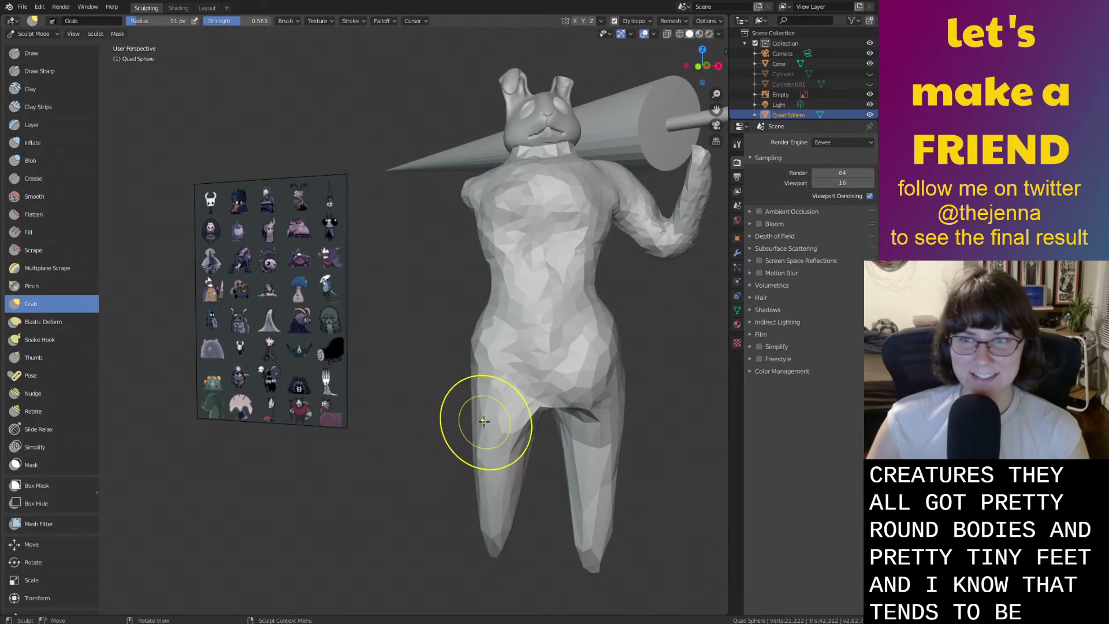
Inflate the rabbit's torso sides, hips and both legs to give it a rounder body.
scroll(485, 425, "down", 2)
middle_click_drag(484, 365, 507, 371)
key("i")
middle_click_drag(467, 321, 492, 311)
mouse_move(458, 277)
left_mouse_down()
mouse_move(452, 357)
mouse_move(452, 332)
left_mouse_up()
middle_click_drag(496, 314, 479, 317)
key("shift+s")
middle_click_drag(450, 287, 532, 291)
key("i")
mouse_move(548, 262)
left_mouse_down()
mouse_move(557, 344)
mouse_move(543, 497)
left_mouse_up()
left_click_drag(485, 410, 459, 482)
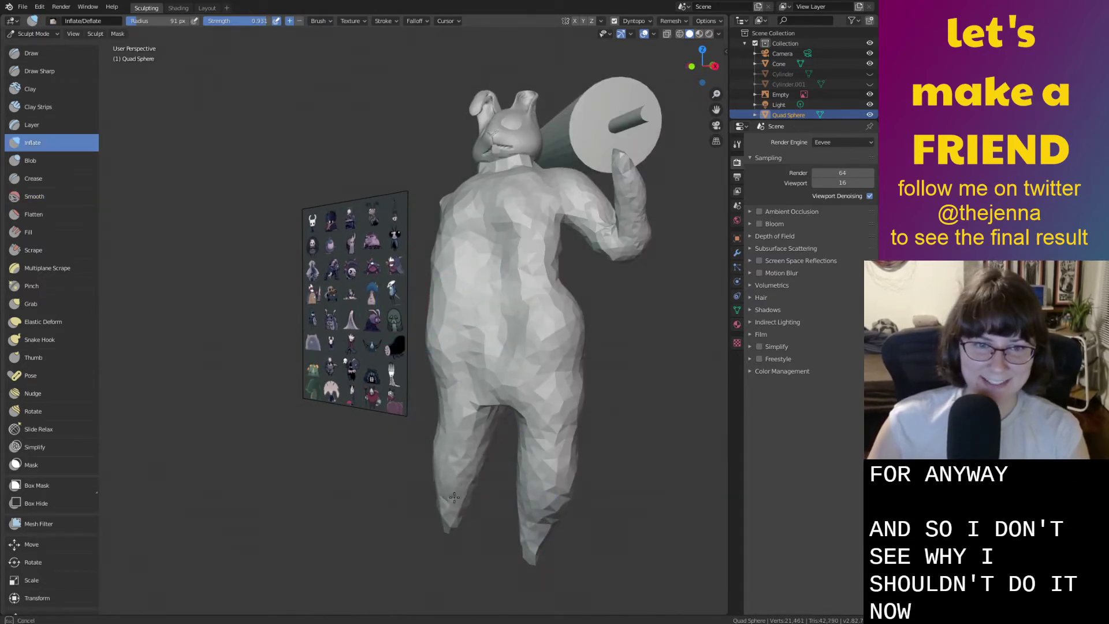
Smooth the faceted surface of the rabbit's legs, hips, belly and chest with the Smooth brush.
middle_click_drag(447, 341, 458, 453)
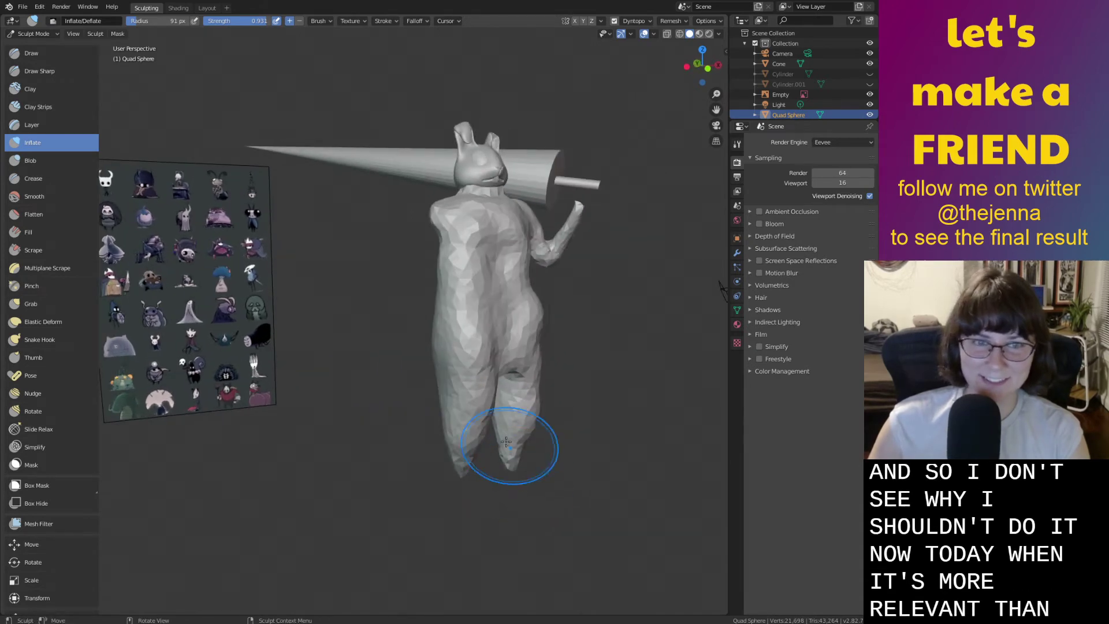
key("s")
left_click_drag(463, 323, 458, 432)
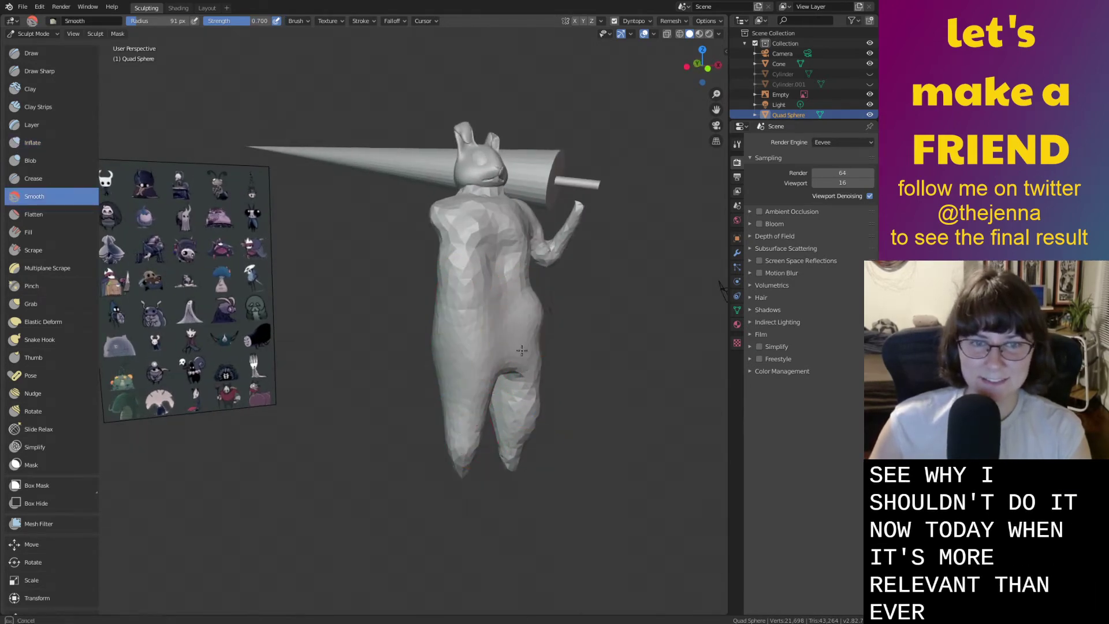
left_click_drag(522, 351, 534, 292)
left_click_drag(469, 261, 465, 246)
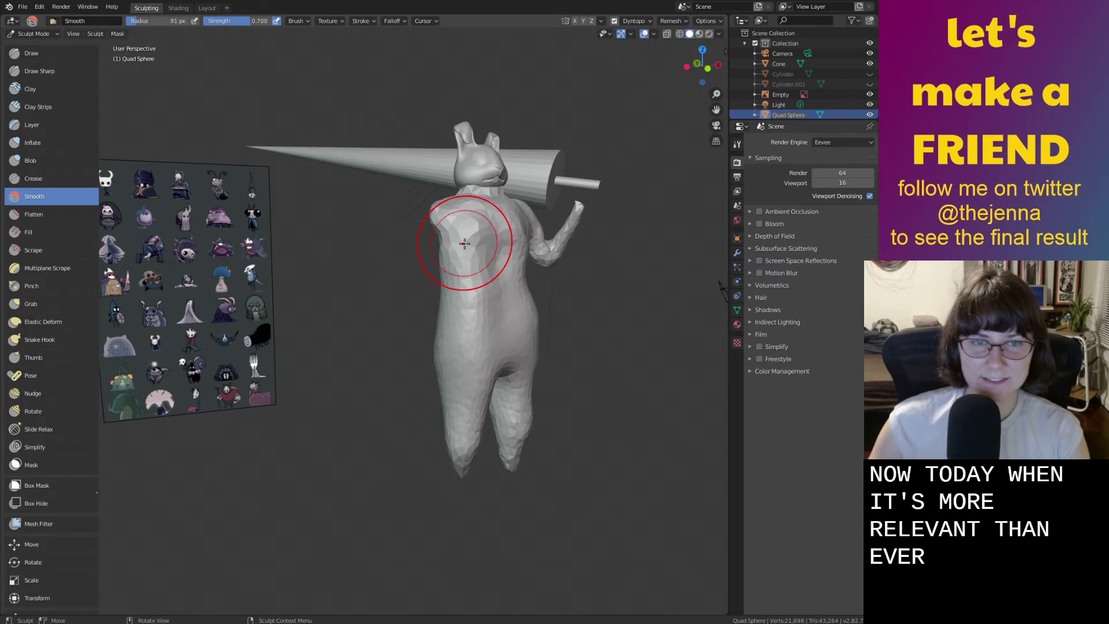
Widen the rabbit's hips and reshape the outer side of the leg with the Inflate brush.
mouse_move(482, 340)
middle_mouse_down()
mouse_move(602, 289)
mouse_move(272, 265)
mouse_move(483, 346)
middle_mouse_up()
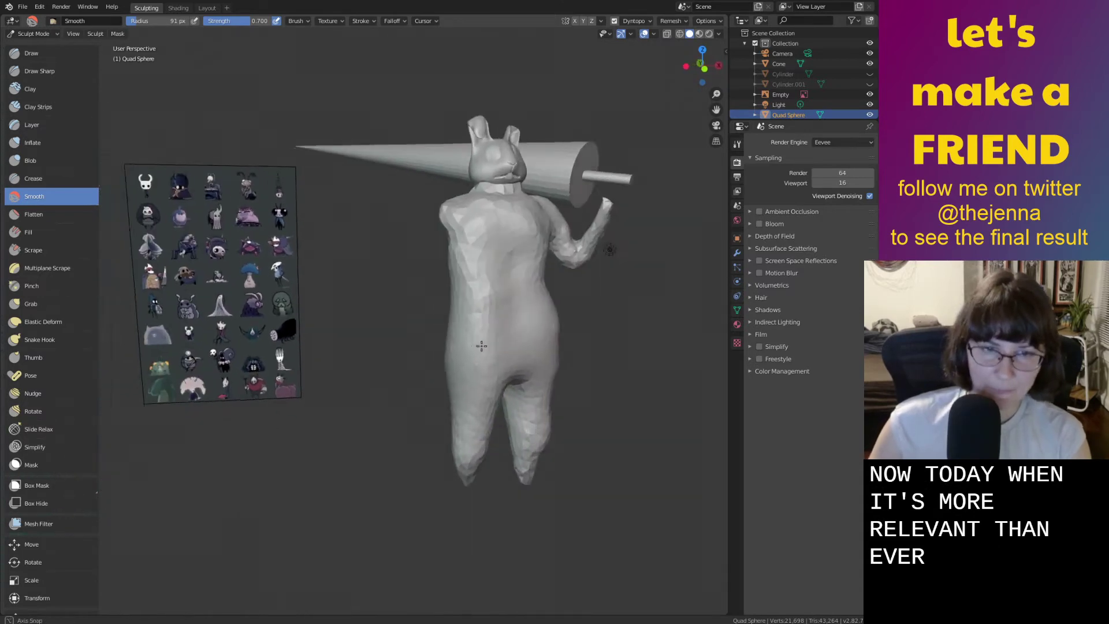
scroll(451, 345, "up", 2)
key("i")
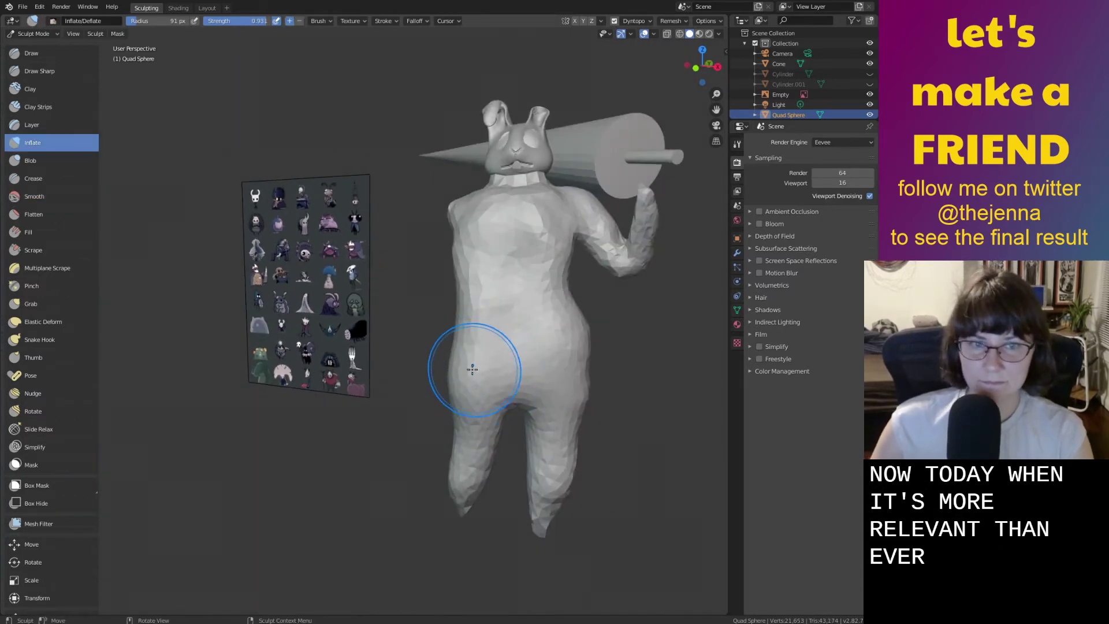
left_click_drag(470, 334, 471, 376)
middle_click_drag(470, 377, 504, 376)
left_click_drag(427, 345, 424, 371, "ctrl")
left_click_drag(427, 428, 434, 458, "ctrl")
middle_click_drag(433, 458, 582, 347)
Inflate and smooth the lower leg beneath the raised arm into a thicker shape with a rounded end.
middle_click_drag(595, 435, 557, 384)
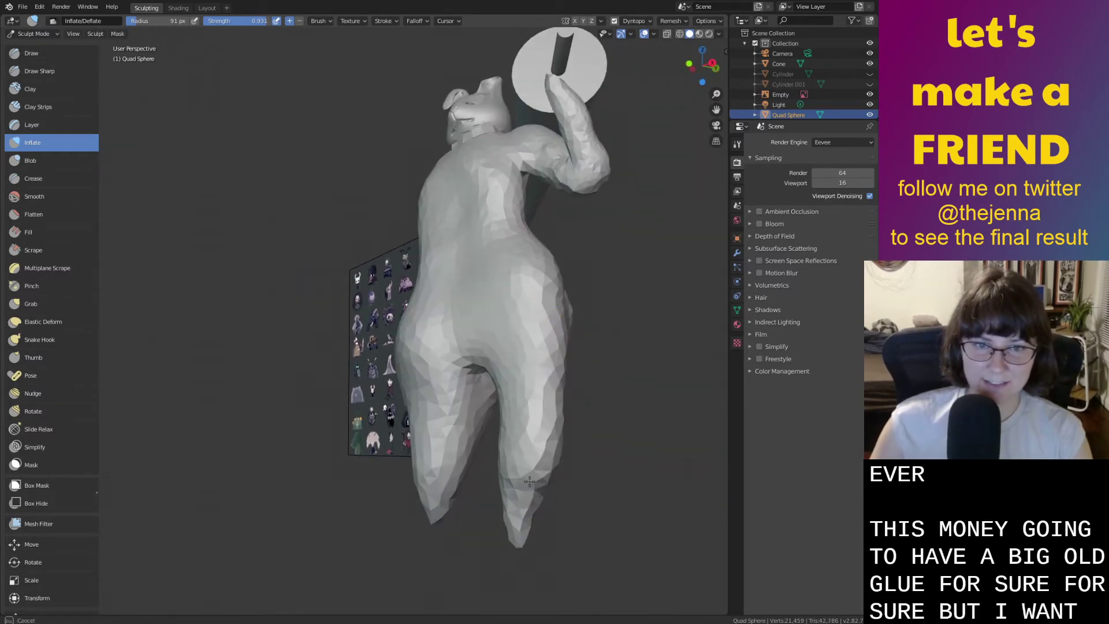
left_click_drag(517, 500, 527, 506)
left_click_drag(526, 500, 522, 503)
middle_click_drag(527, 508, 574, 527)
mouse_move(577, 509)
left_mouse_down()
mouse_move(581, 499)
mouse_move(578, 518)
mouse_move(484, 506)
left_mouse_up()
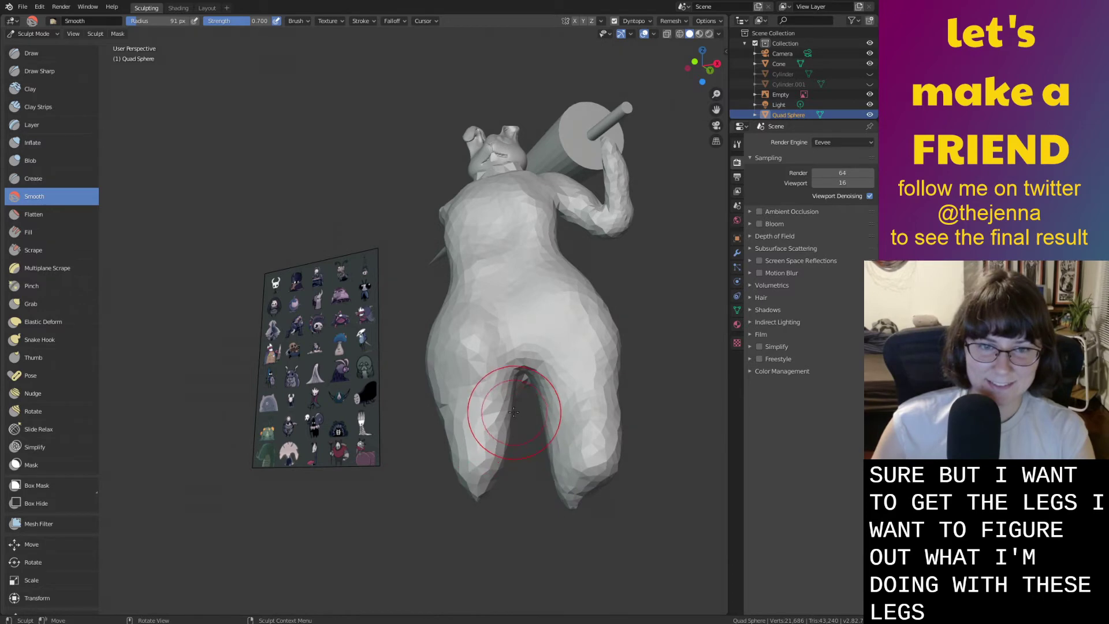
key("g")
mouse_move(488, 532)
middle_mouse_down()
mouse_move(632, 277)
mouse_move(485, 550)
middle_mouse_up()
key("s")
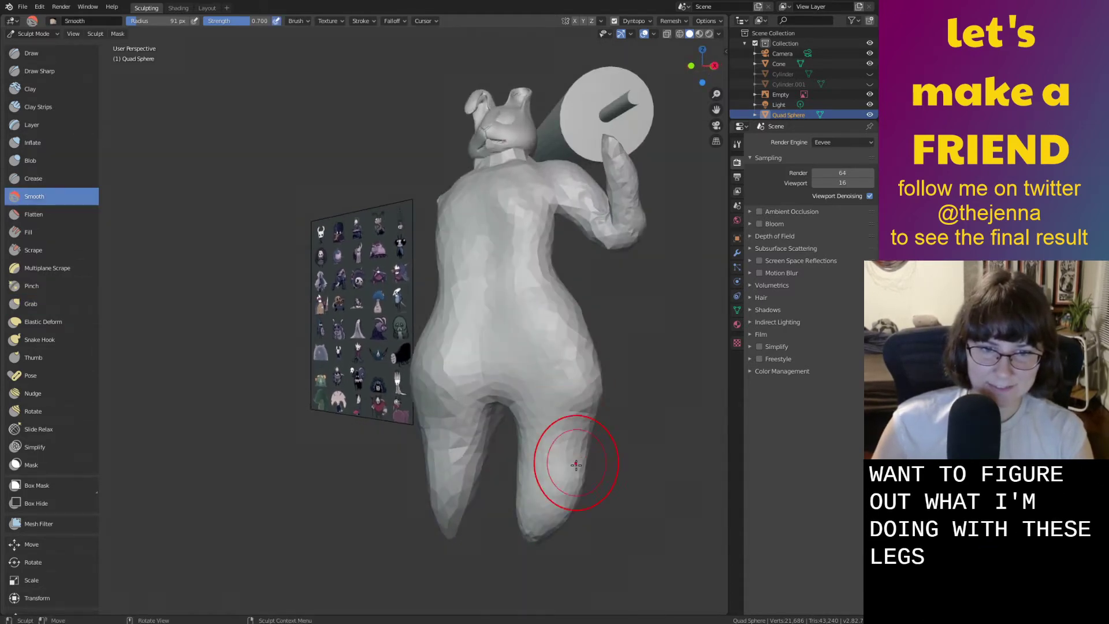
middle_click_drag(539, 465, 534, 429)
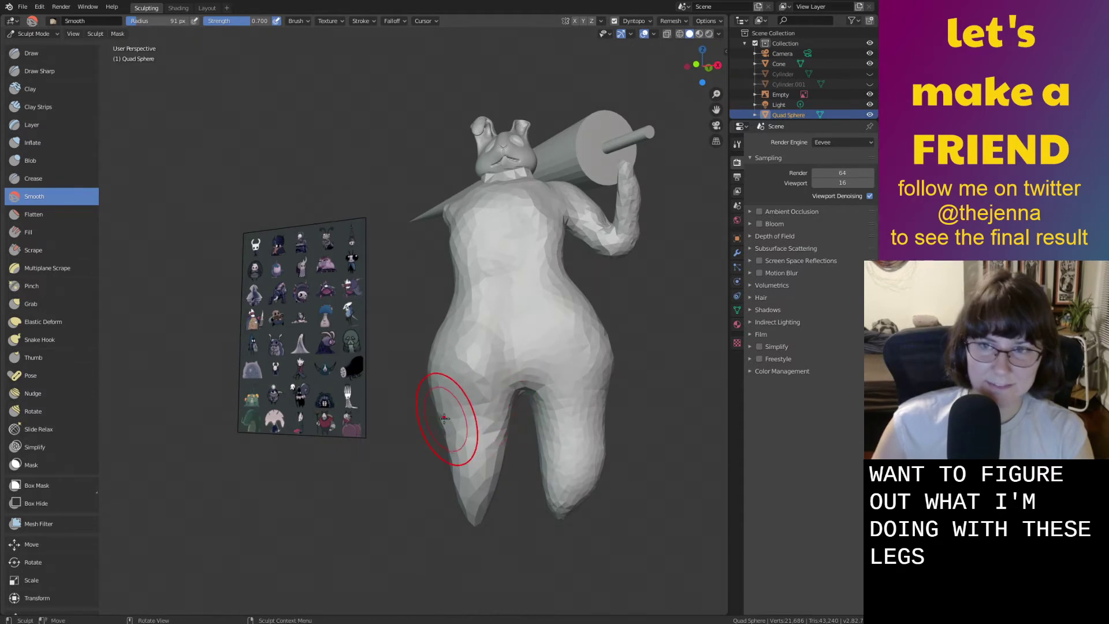
Fill out the inner thigh of the leg opposite the raised arm and smooth it where the legs meet.
key("i")
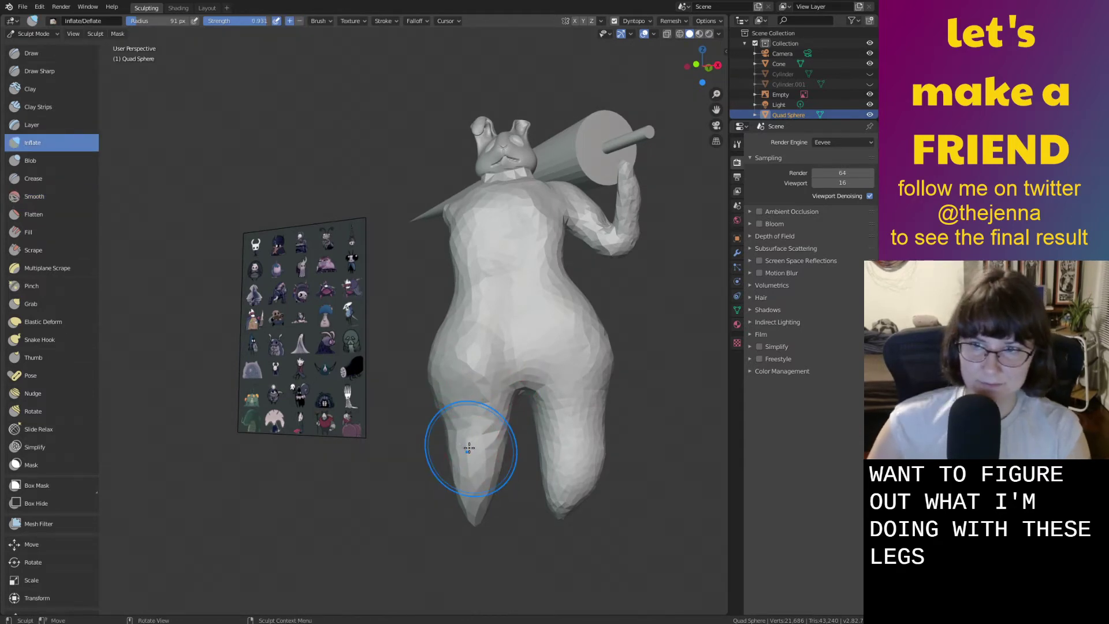
middle_click_drag(488, 456, 470, 459)
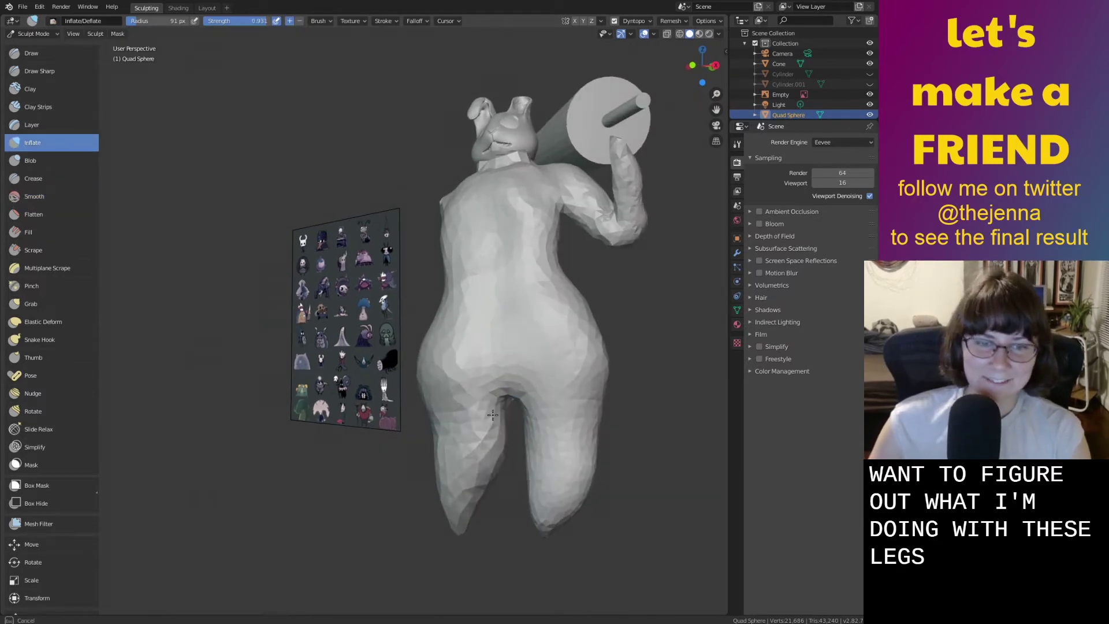
key("shift+s")
left_click_drag(502, 458, 506, 415)
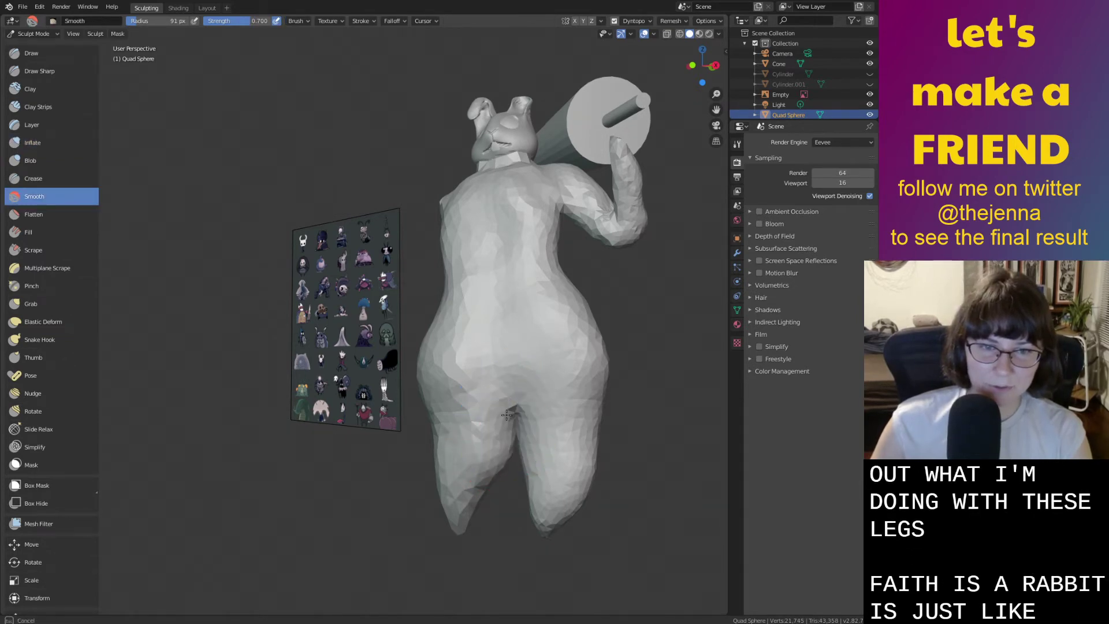
middle_click_drag(496, 453, 530, 451)
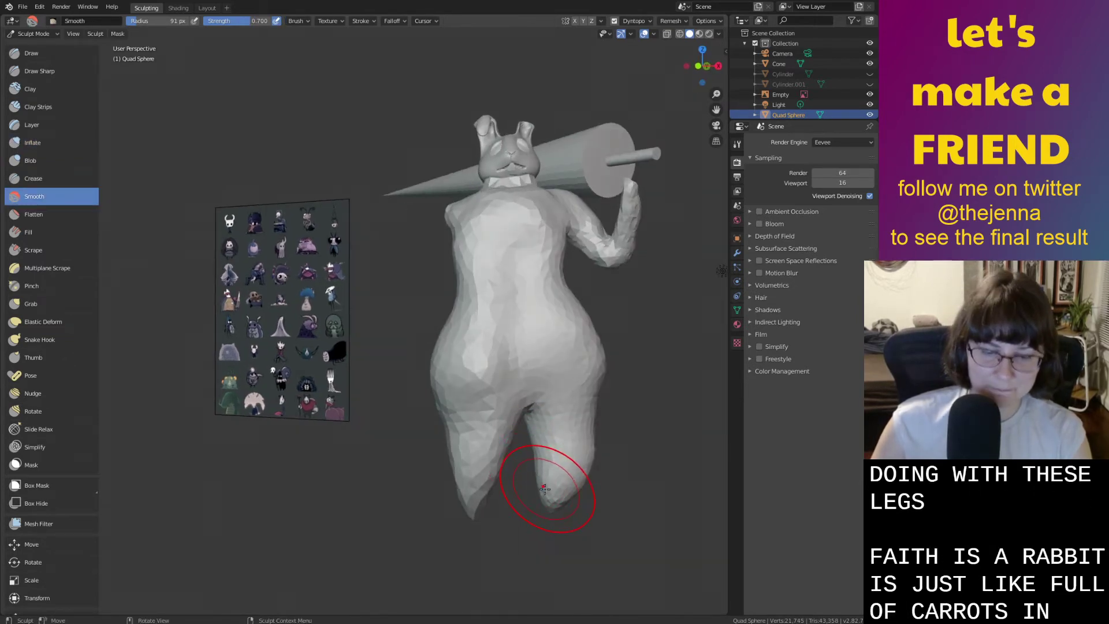
Reshape the foot end of the leg beneath the raised arm with the Grab brush.
middle_click_drag(544, 489, 555, 492)
key("g")
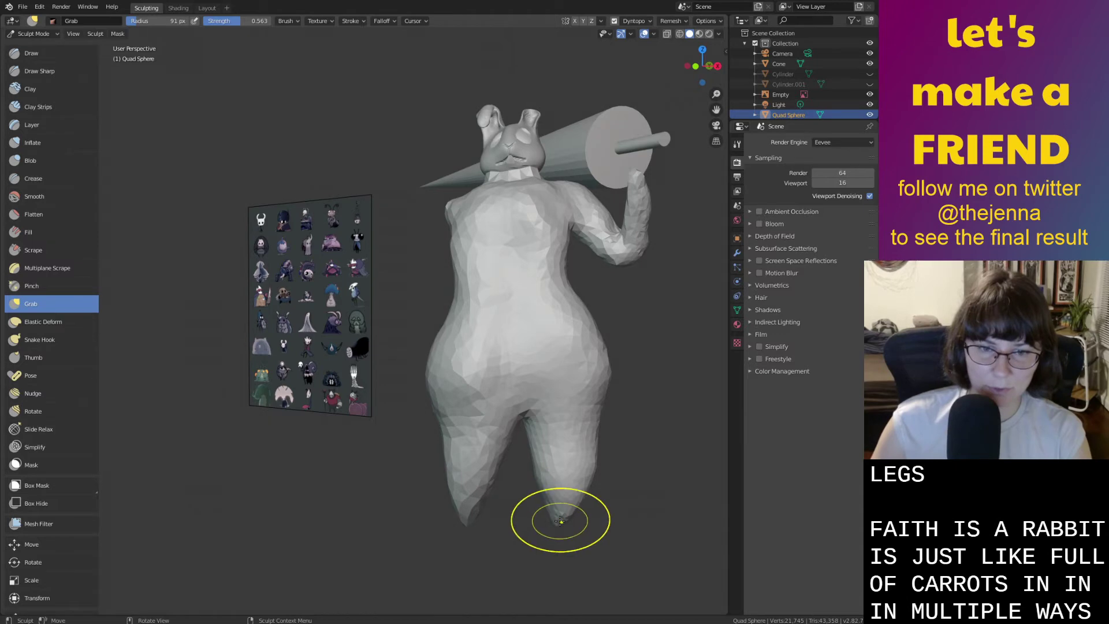
mouse_move(561, 522)
left_mouse_down()
mouse_move(544, 479)
mouse_move(535, 483)
left_mouse_up()
mouse_move(490, 488)
middle_mouse_down()
mouse_move(578, 485)
mouse_move(470, 458)
middle_mouse_up()
Slim the bulging sides of both hips with the Smooth brush.
key("s")
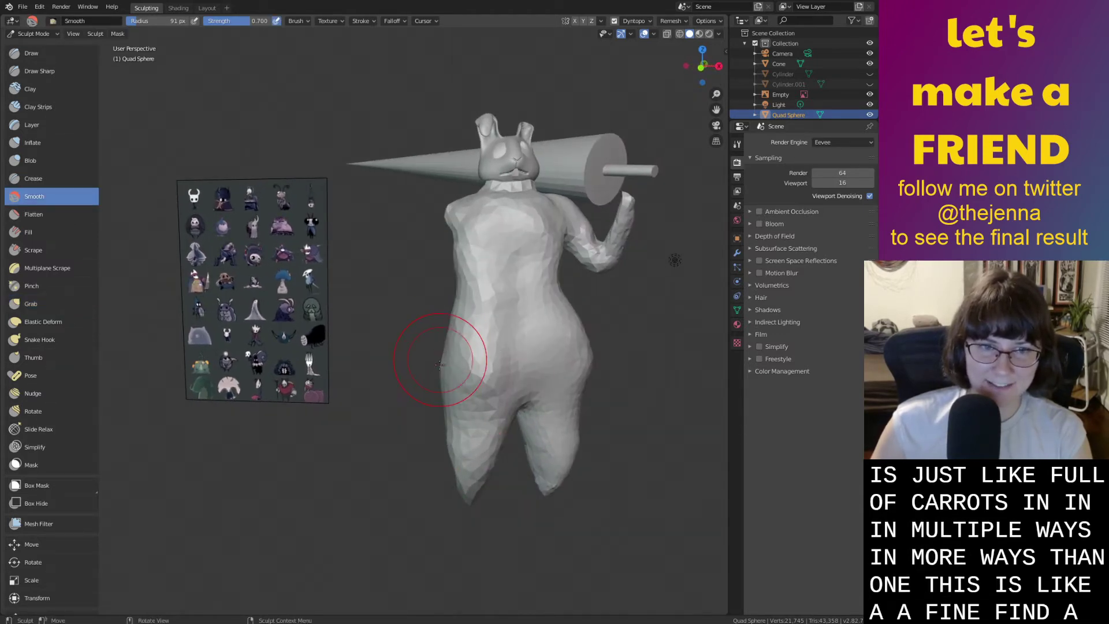
middle_click_drag(594, 366, 569, 421)
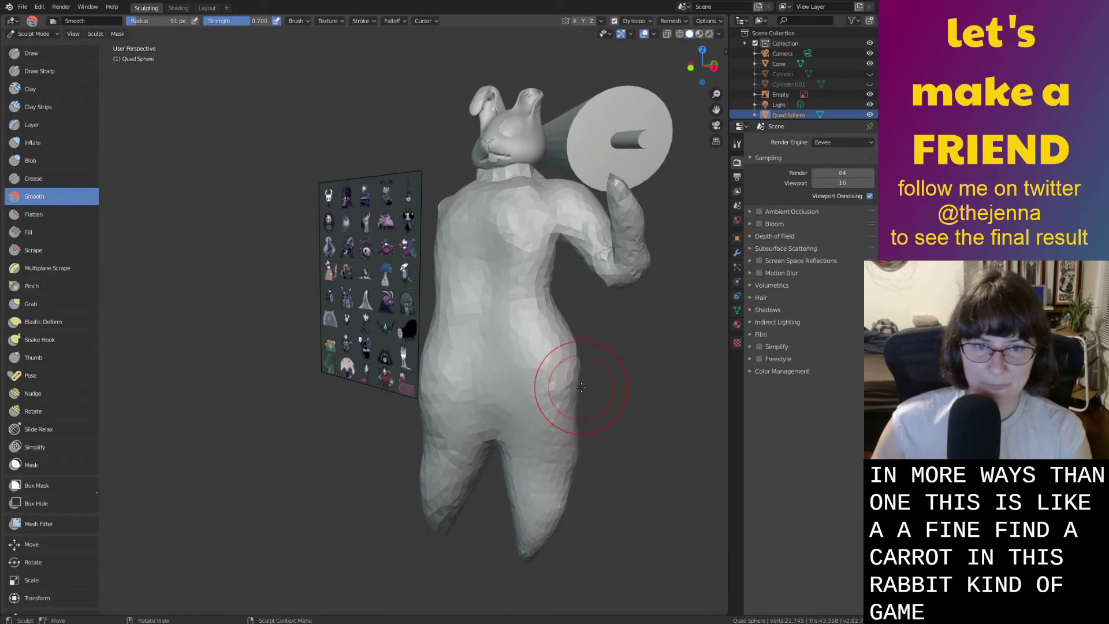
left_click_drag(581, 386, 581, 407)
middle_click_drag(583, 474, 503, 462)
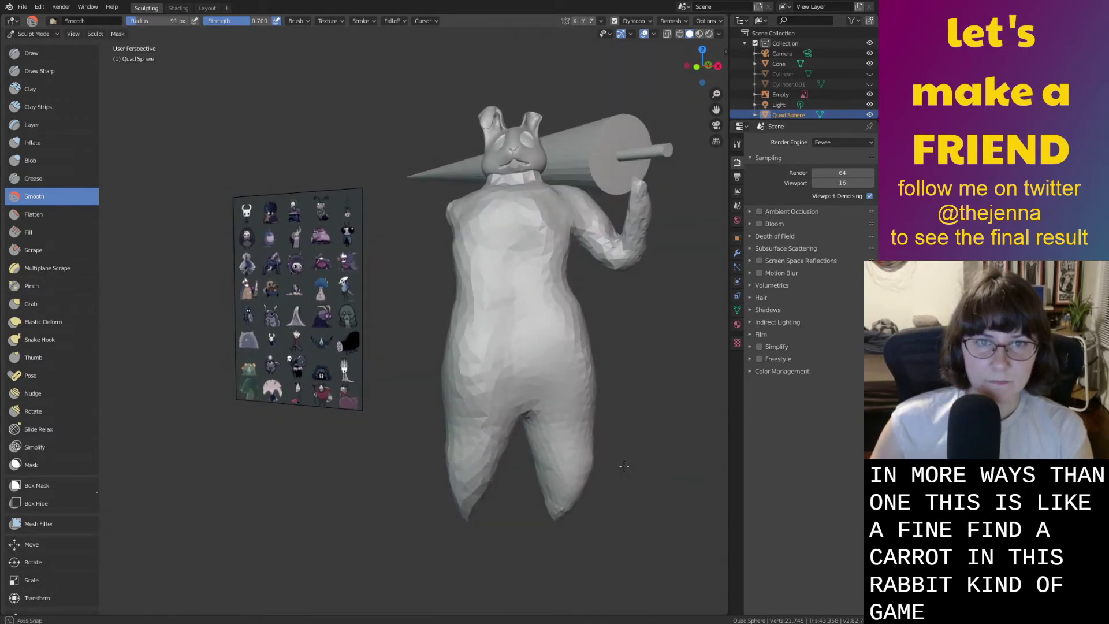
Inflate the rabbit's chest, belly, waist sides and hip to make the torso one full, rounded mass.
key("i")
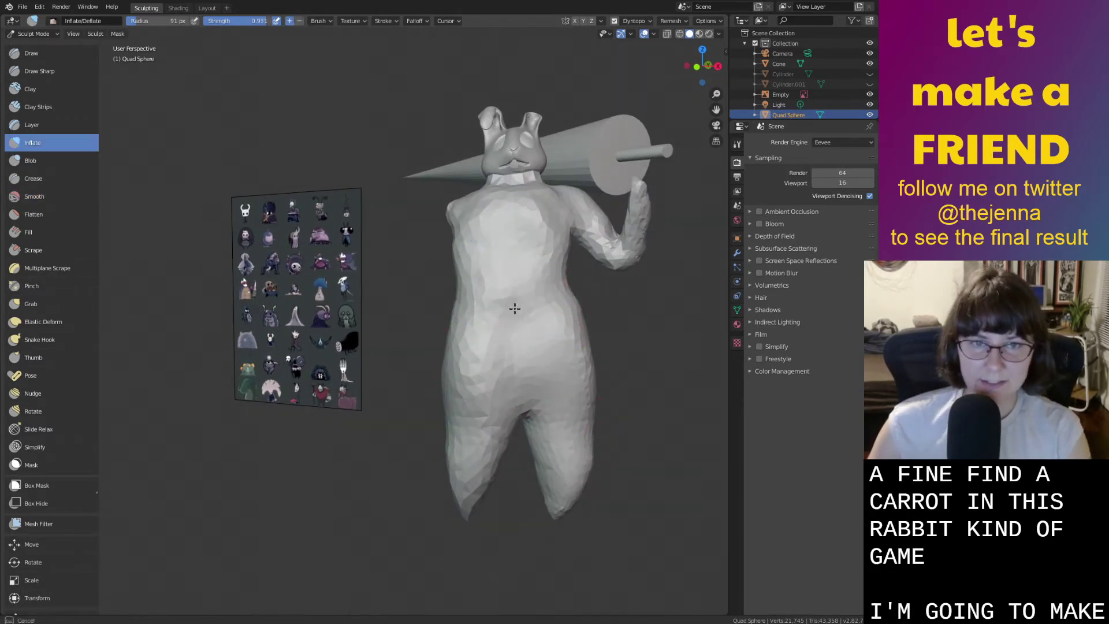
left_click_drag(517, 260, 511, 327)
left_click_drag(478, 235, 479, 280)
mouse_move(548, 266)
left_mouse_down()
mouse_move(584, 334)
mouse_move(578, 289)
left_mouse_up()
mouse_move(587, 364)
middle_mouse_down()
mouse_move(573, 352)
mouse_move(382, 321)
middle_mouse_up()
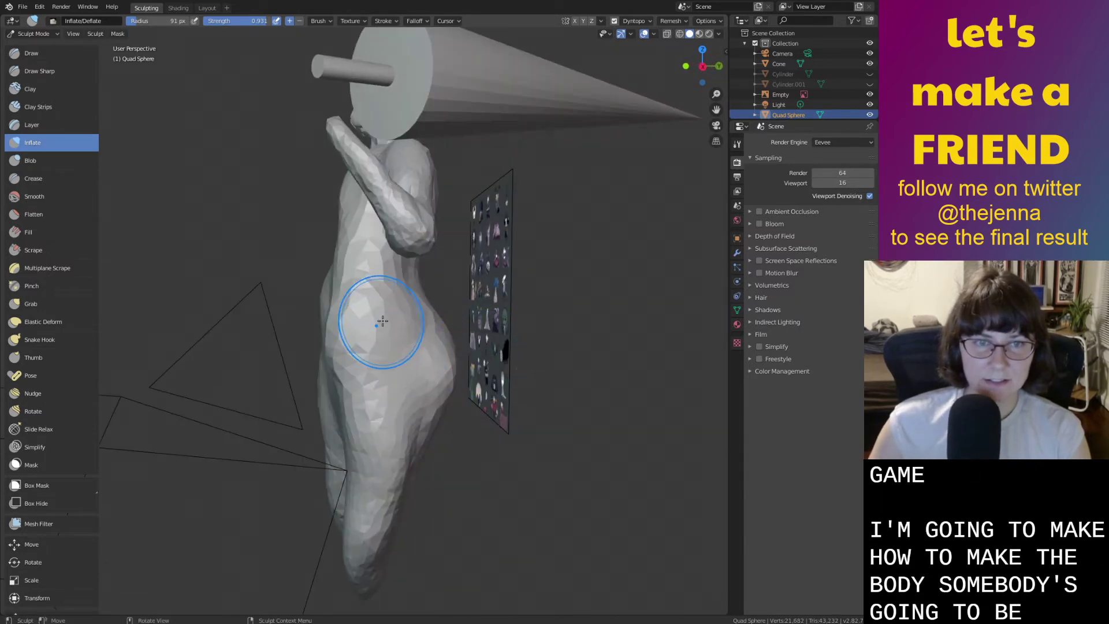
left_click_drag(401, 363, 366, 391)
middle_click_drag(366, 391, 459, 334)
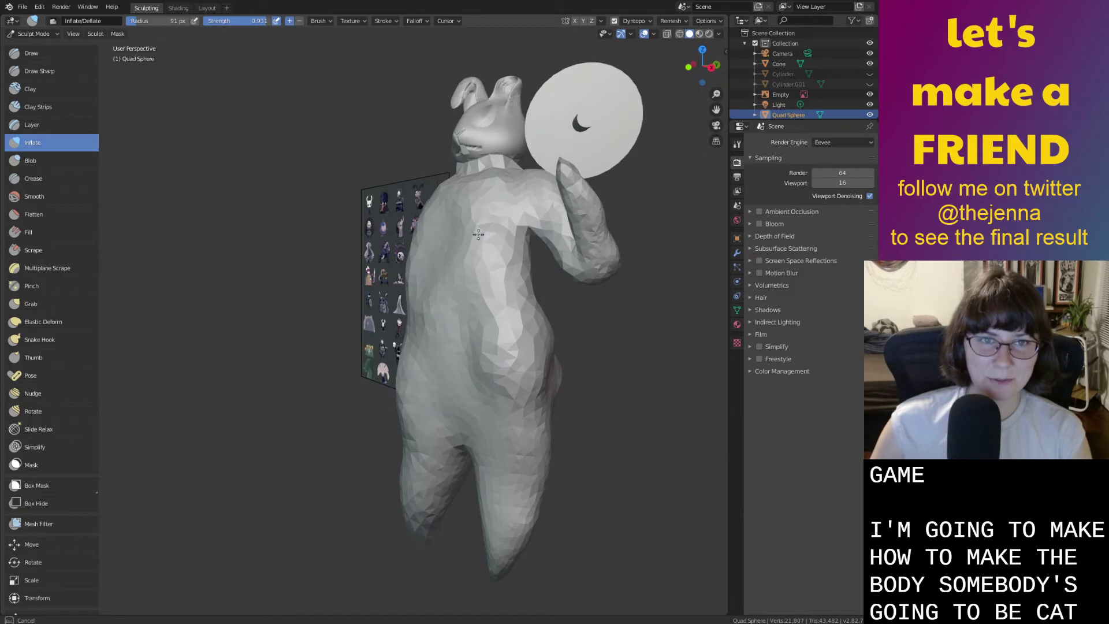
left_click_drag(481, 241, 479, 301)
mouse_move(483, 324)
middle_mouse_down()
mouse_move(560, 370)
mouse_move(521, 318)
middle_mouse_up()
Smooth the newly inflated chest and belly and the top of the adjoining leg.
key("s")
mouse_move(462, 281)
left_mouse_down()
mouse_move(454, 352)
mouse_move(455, 257)
mouse_move(567, 324)
mouse_move(576, 372)
mouse_move(577, 344)
mouse_move(534, 367)
left_mouse_up()
middle_click_drag(534, 367, 569, 376)
mouse_move(523, 315)
left_mouse_down()
mouse_move(488, 341)
mouse_move(519, 257)
mouse_move(523, 329)
left_mouse_up()
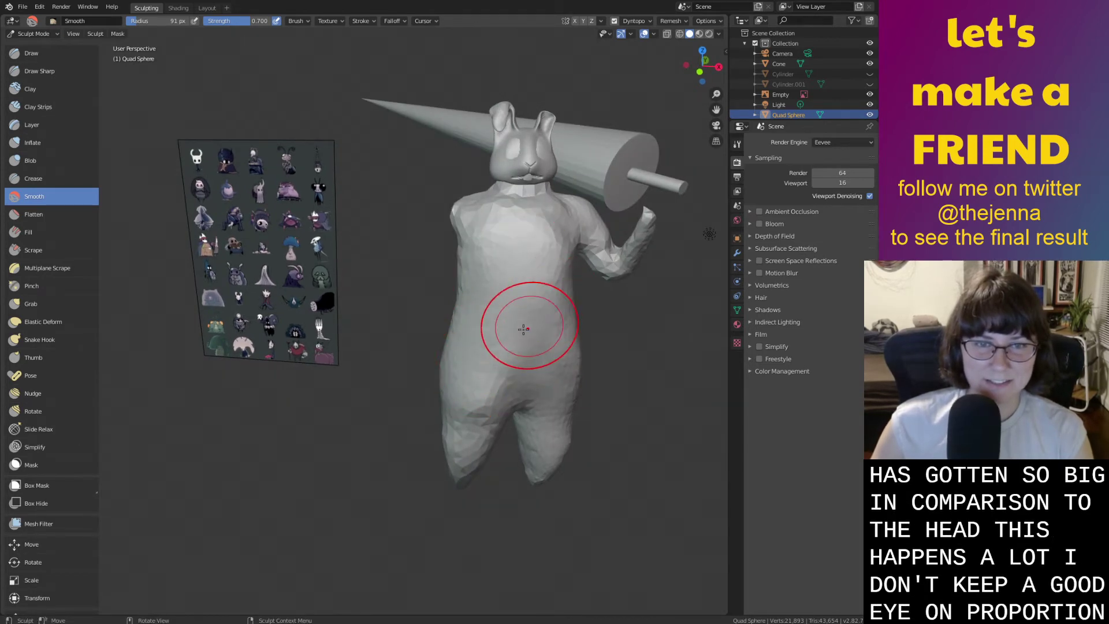
middle_click_drag(482, 432, 455, 374)
mouse_move(460, 381)
left_mouse_down()
mouse_move(488, 424)
mouse_move(498, 413)
left_mouse_up()
mouse_move(500, 412)
middle_mouse_down()
mouse_move(541, 446)
mouse_move(452, 434)
middle_mouse_up()
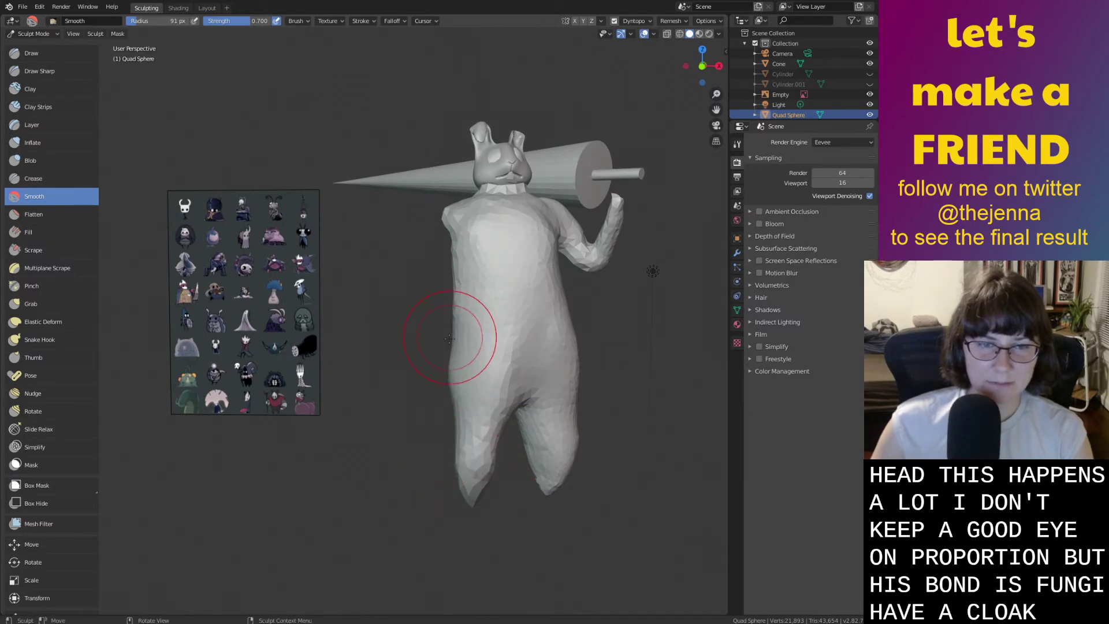
Thicken both of the rabbit's legs from the side and front with the Inflate brush.
middle_click_drag(477, 371, 483, 386)
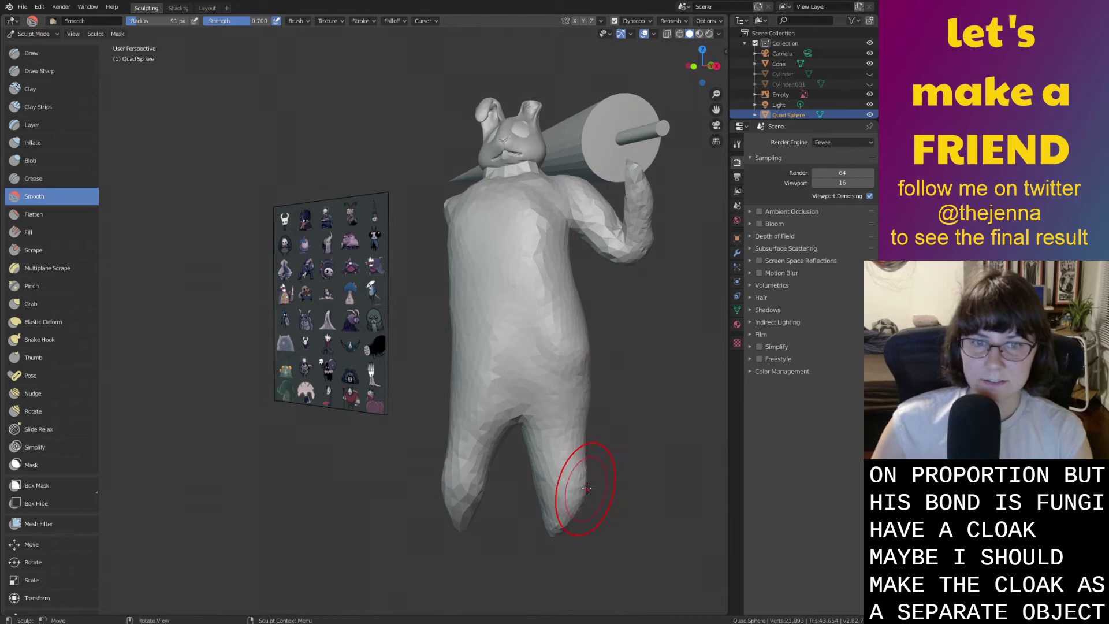
mouse_move(565, 376)
middle_mouse_down()
mouse_move(532, 433)
mouse_move(557, 417)
mouse_move(560, 387)
middle_mouse_up()
key("i")
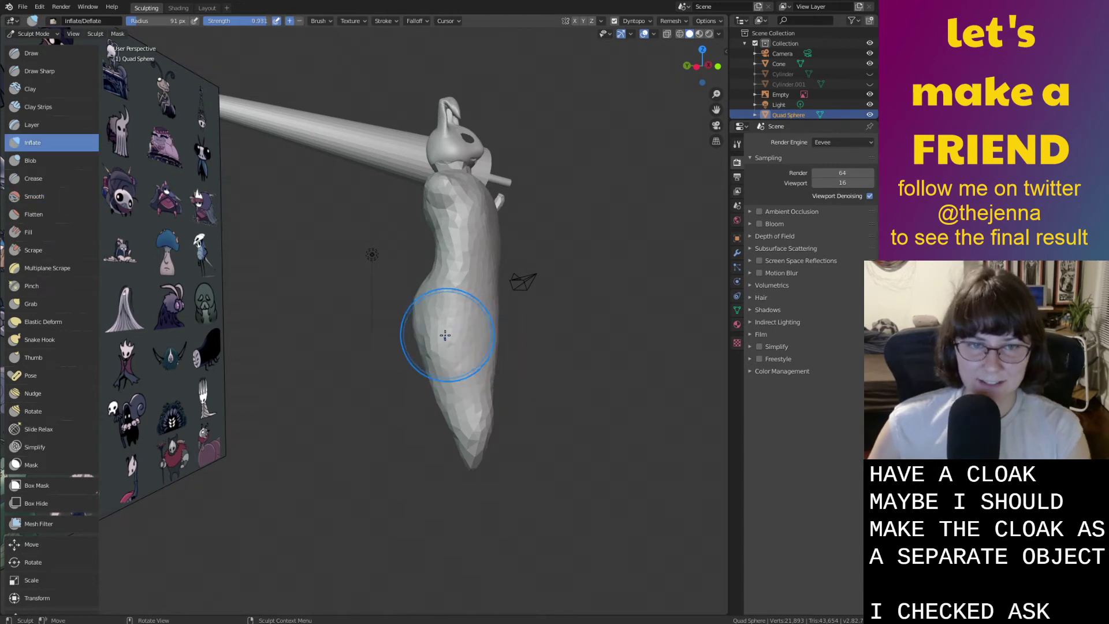
left_click_drag(455, 389, 476, 456)
mouse_move(578, 405)
middle_mouse_down()
mouse_move(485, 387)
mouse_move(474, 347)
mouse_move(448, 341)
middle_mouse_up()
scroll(485, 375, "down", 2)
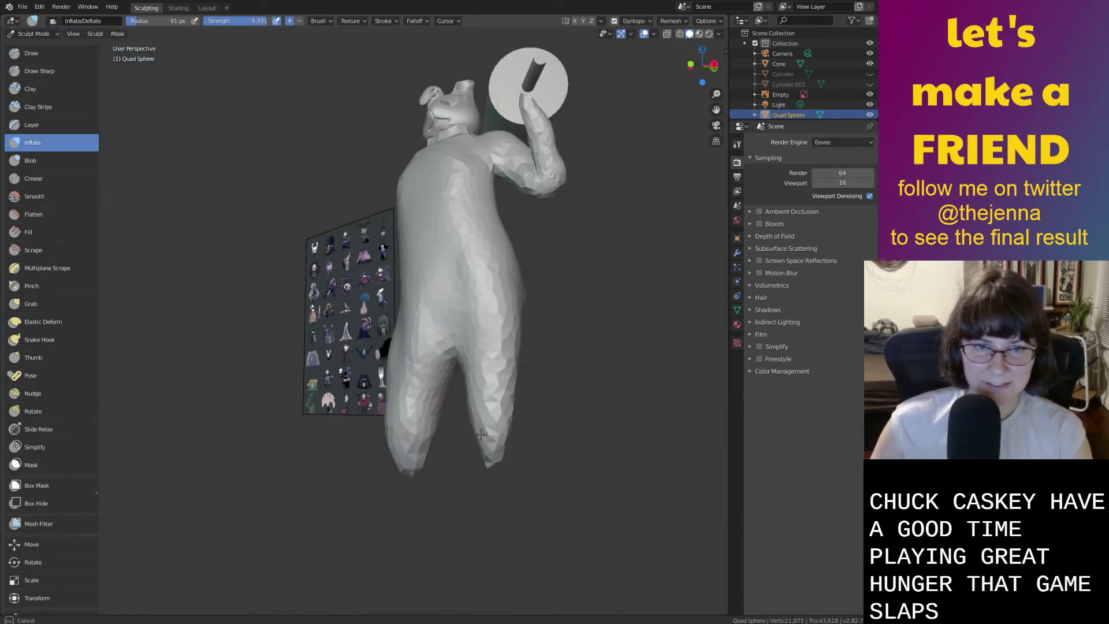
left_click_drag(482, 434, 491, 410)
mouse_move(516, 309)
middle_mouse_down()
mouse_move(569, 325)
mouse_move(470, 347)
middle_mouse_up()
mouse_move(470, 347)
left_mouse_down()
mouse_move(471, 322)
mouse_move(484, 371)
left_mouse_up()
middle_click_drag(488, 393, 508, 398)
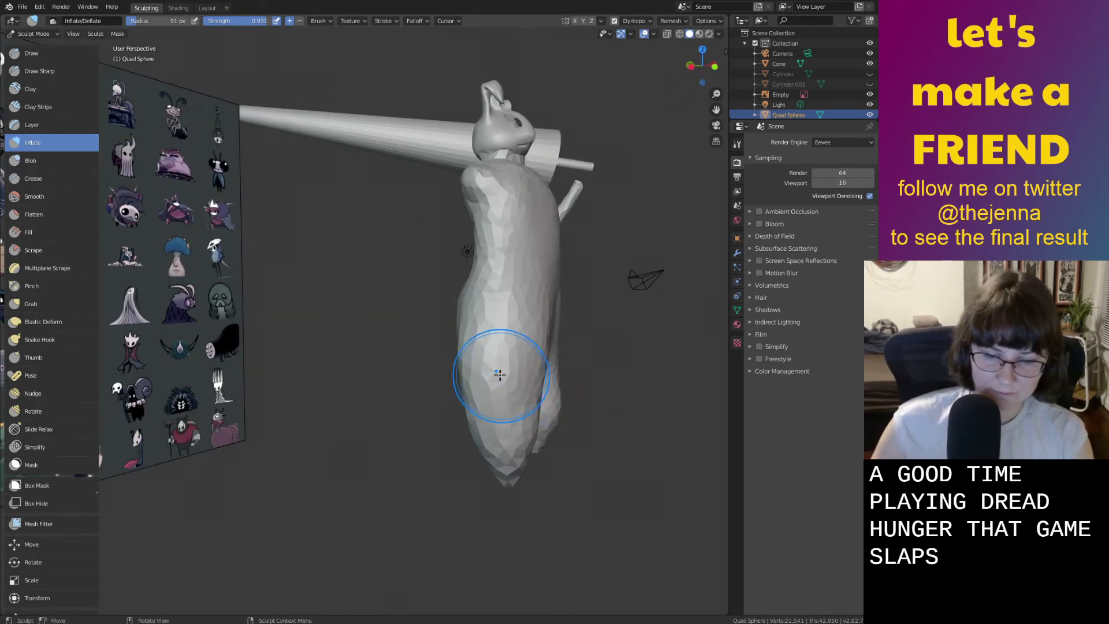
Smooth the jagged ends of both legs and save the file.
key("s")
left_click_drag(506, 473, 509, 471)
middle_click_drag(510, 471, 433, 473)
middle_click_drag(547, 470, 464, 478)
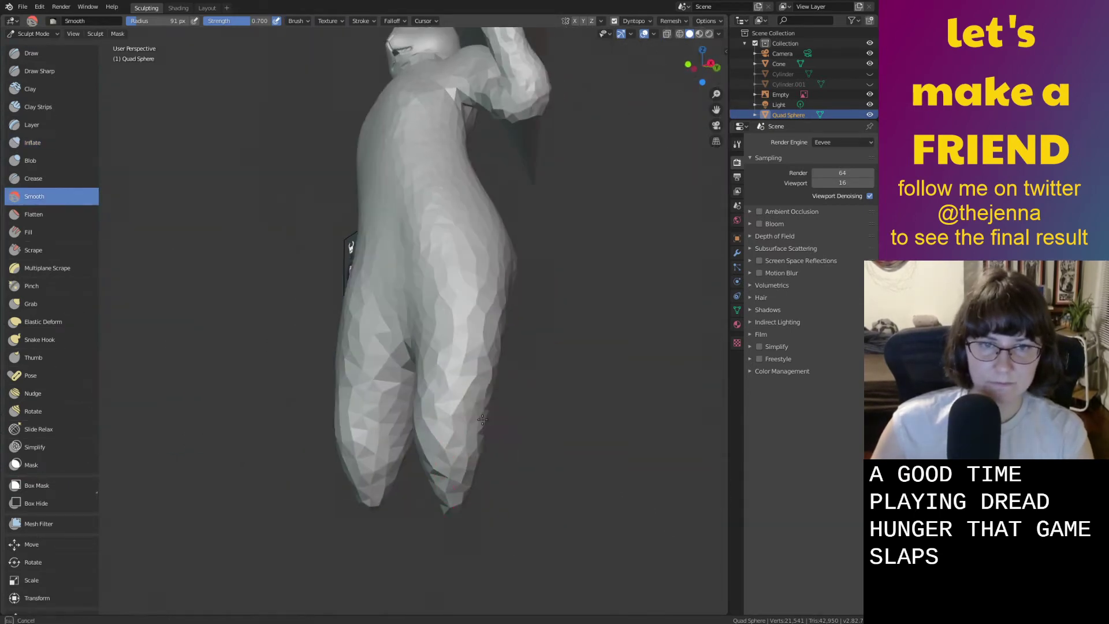
left_click_drag(440, 494, 443, 494)
scroll(448, 494, "down", 2)
mouse_move(465, 497)
middle_mouse_down()
mouse_move(546, 504)
mouse_move(551, 494)
mouse_move(445, 483)
mouse_move(595, 458)
mouse_move(532, 483)
middle_mouse_up()
key("ctrl+s")
Inflate the hollow areas of the rabbit's back and smooth the upper back and shoulder.
key("i")
scroll(379, 344, "up", 1)
mouse_move(365, 329)
left_mouse_down()
mouse_move(382, 338)
mouse_move(399, 300)
left_mouse_up()
left_click_drag(342, 281, 347, 254)
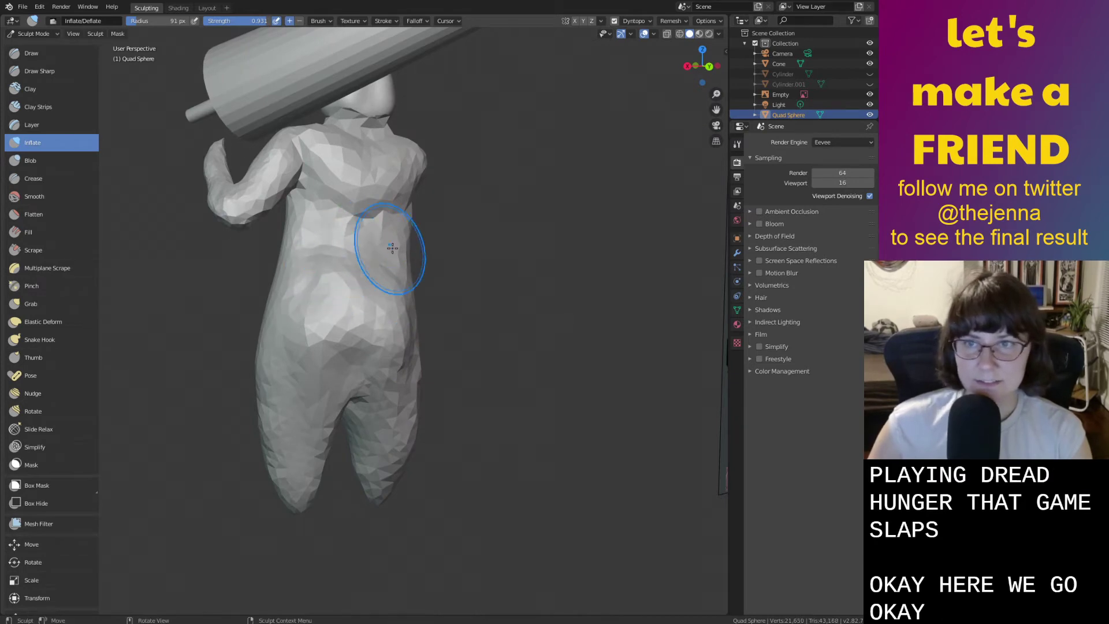
key("s")
mouse_move(391, 206)
left_mouse_down()
mouse_move(344, 178)
mouse_move(409, 171)
left_mouse_up()
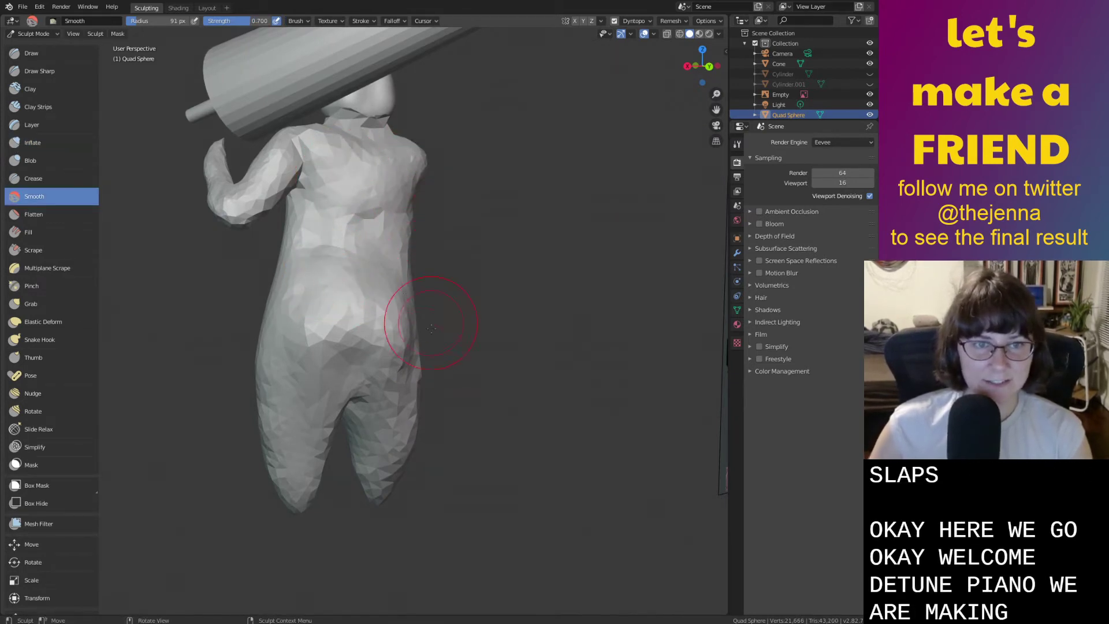
Smooth the front of the neck where it meets the head below the chin.
middle_click_drag(309, 354, 544, 361)
middle_click_drag(443, 359, 536, 373)
middle_click_drag(533, 309, 517, 424, "shift")
middle_click_drag(517, 424, 564, 408)
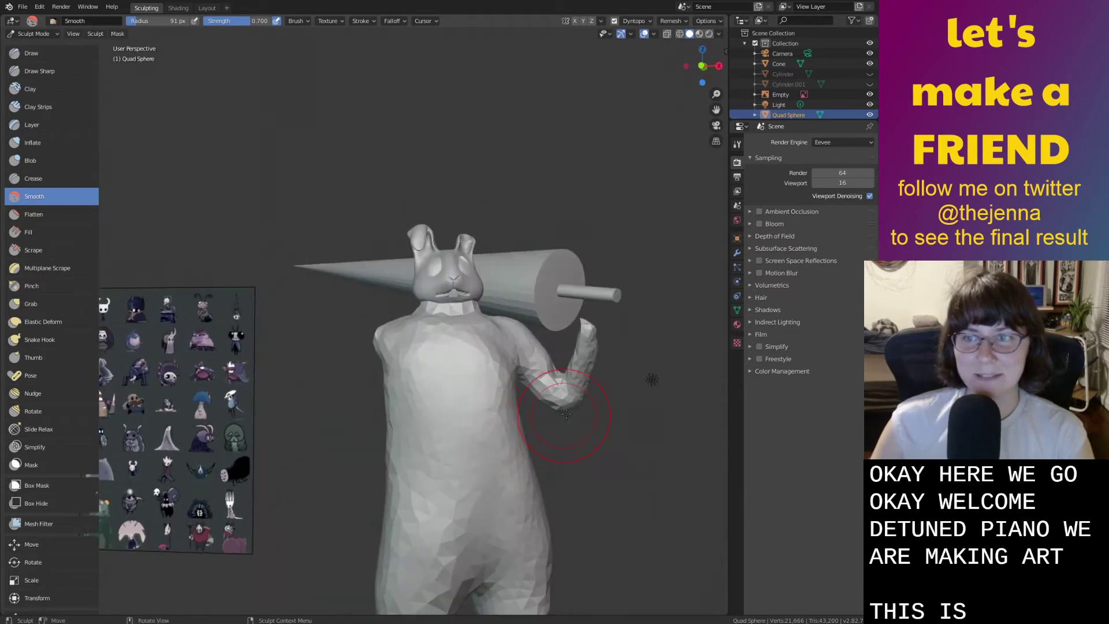
scroll(576, 373, "up", 3)
middle_click_drag(605, 317, 523, 351)
scroll(587, 255, "up", 2)
scroll(544, 319, "up", 2)
mouse_move(544, 319)
left_mouse_down()
mouse_move(549, 280)
mouse_move(525, 293)
mouse_move(430, 290)
left_mouse_up()
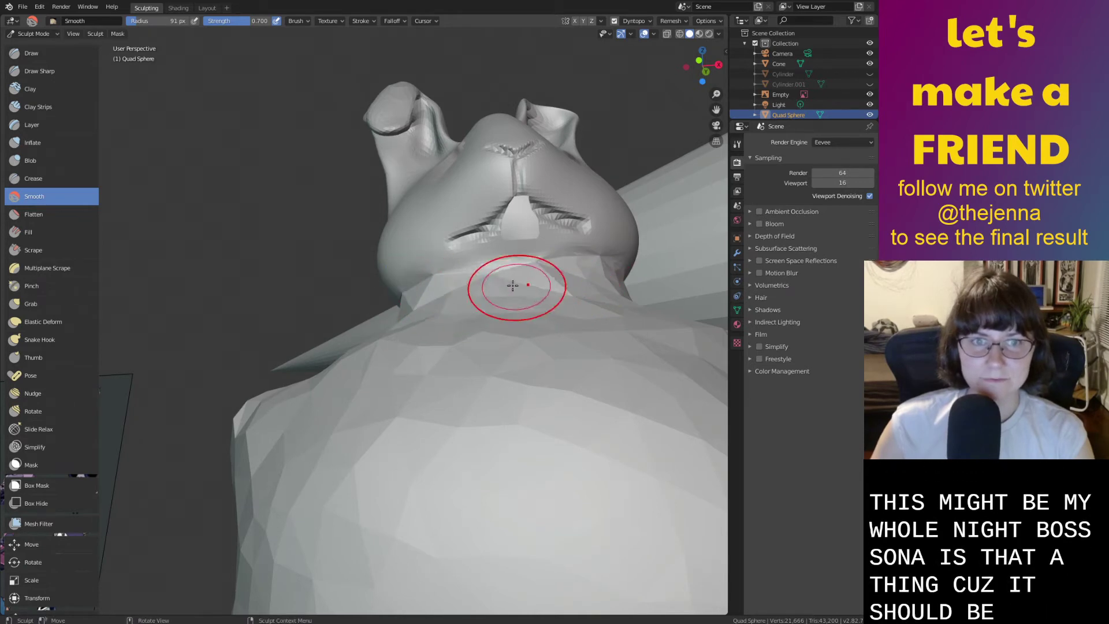
scroll(606, 283, "up", 5)
mouse_move(651, 284)
middle_mouse_down("shift")
mouse_move(570, 306)
mouse_move(369, 399)
middle_mouse_up("shift")
left_click_drag(520, 333, 567, 320)
Inflate the front of the neck for more volume and finer geometry under the chin, and smooth the result.
key("i")
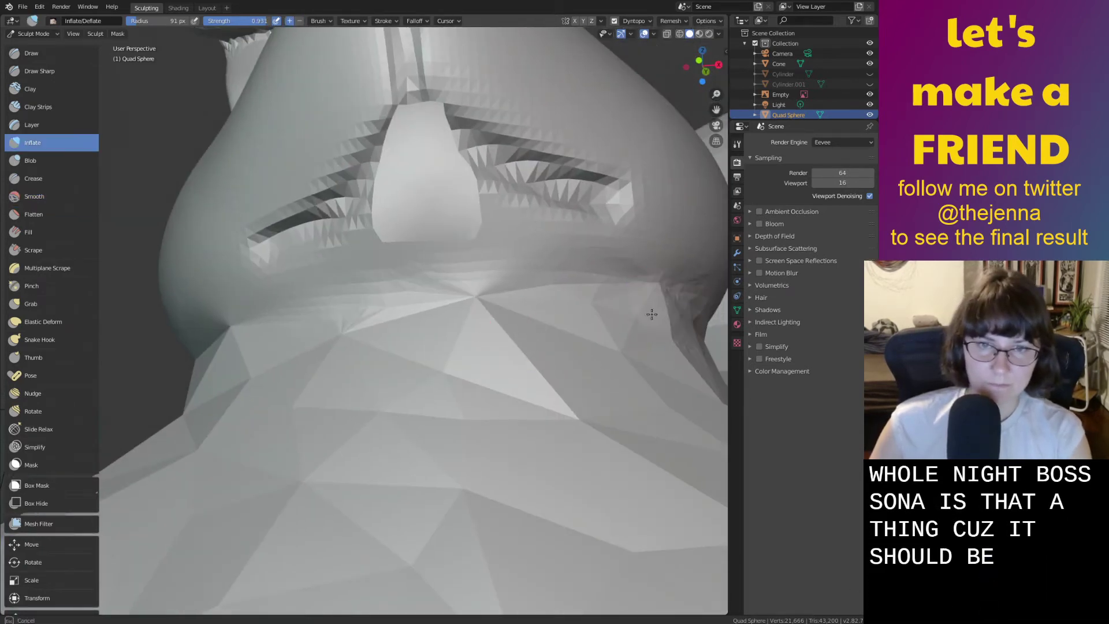
left_click_drag(650, 314, 249, 340)
mouse_move(195, 365)
left_mouse_down()
mouse_move(658, 339)
mouse_move(347, 347)
mouse_move(575, 331)
left_mouse_up()
key("s")
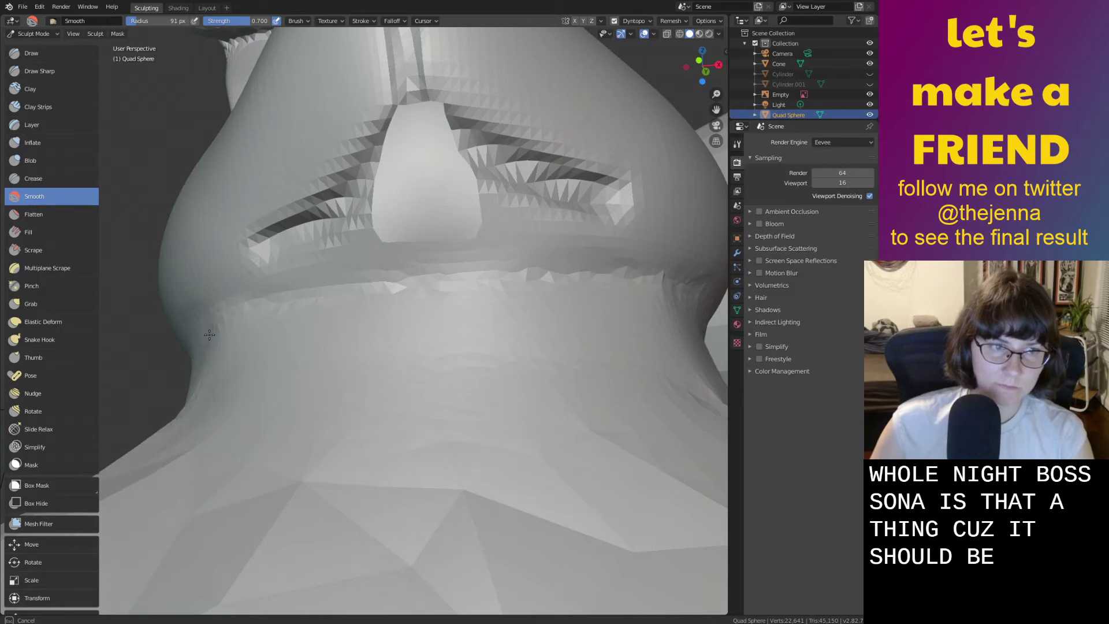
middle_click_drag(622, 387, 612, 422)
scroll(668, 441, "down", 3)
scroll(613, 421, "down", 2)
Fill the gap between the back of the neck and the head with the Inflate brush, and smooth the join.
scroll(613, 422, "up", 5)
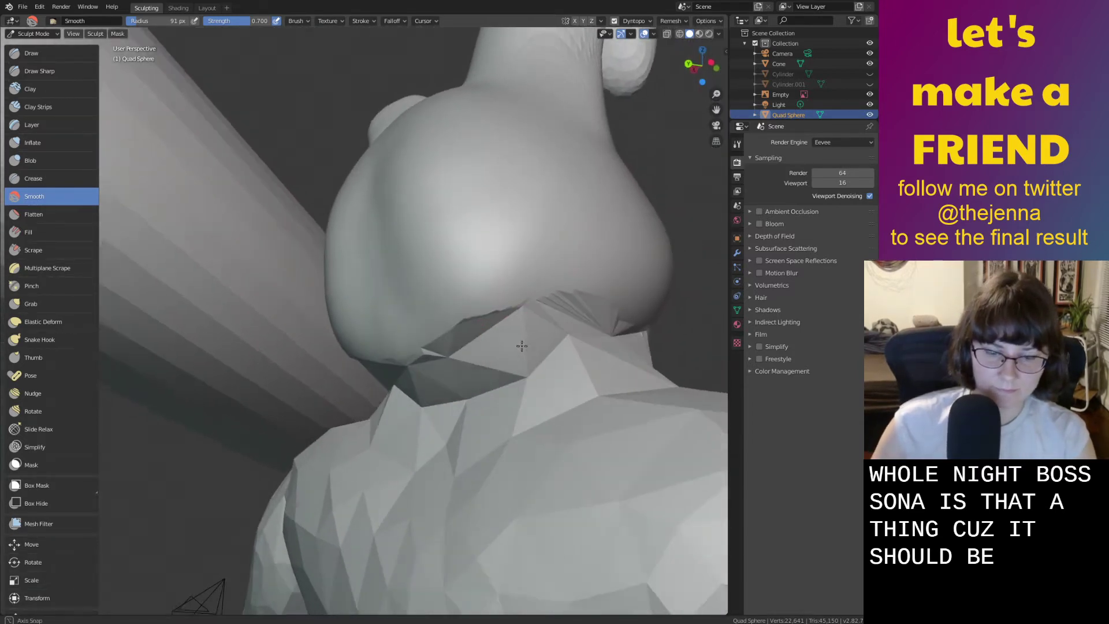
key("i")
mouse_move(520, 289)
left_mouse_down()
mouse_move(426, 375)
mouse_move(595, 316)
mouse_move(416, 393)
mouse_move(659, 358)
mouse_move(432, 388)
left_mouse_up()
key("s")
left_click_drag(361, 367, 530, 350)
left_click_drag(618, 343, 505, 319)
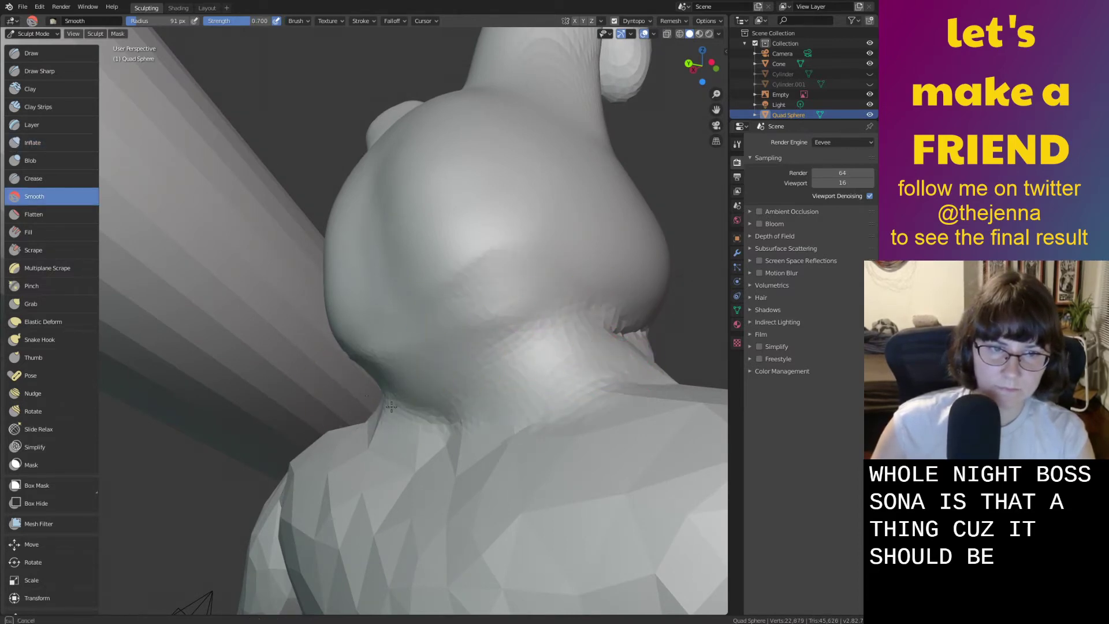
left_click_drag(391, 407, 634, 352)
Smooth both sides of the neck into the head and toward the shoulders.
middle_click_drag(644, 370, 509, 399)
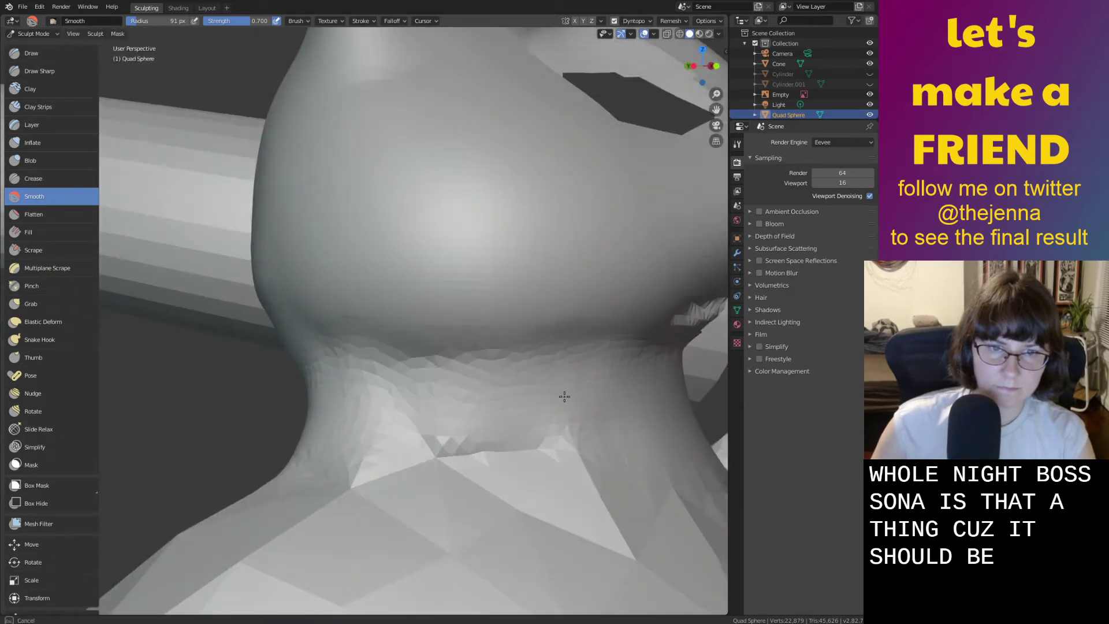
mouse_move(382, 415)
middle_mouse_down()
mouse_move(446, 416)
mouse_move(404, 404)
mouse_move(381, 417)
mouse_move(383, 397)
mouse_move(537, 386)
mouse_move(523, 378)
middle_mouse_up()
mouse_move(533, 373)
left_mouse_down()
mouse_move(534, 349)
mouse_move(475, 342)
mouse_move(613, 339)
mouse_move(385, 346)
left_mouse_up()
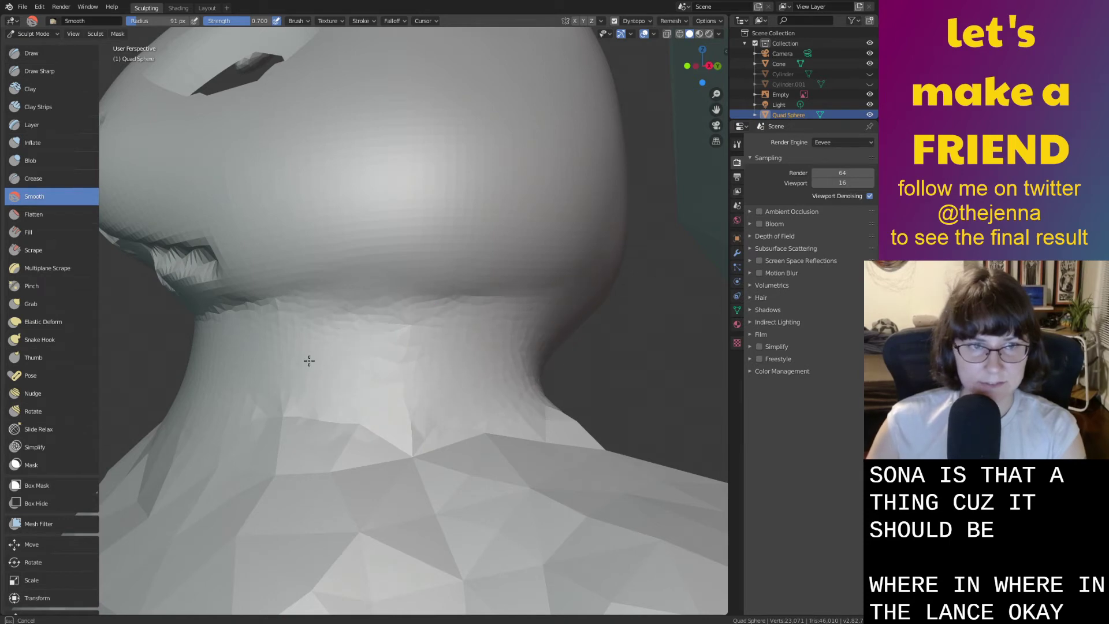
left_click_drag(191, 345, 243, 396)
middle_click_drag(243, 396, 322, 463)
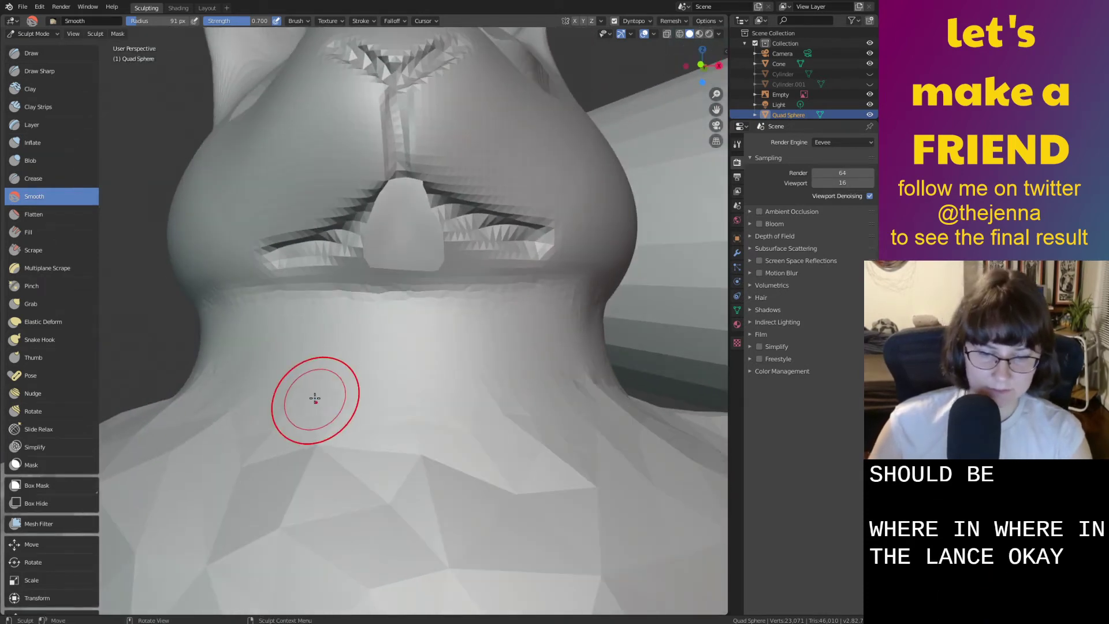
Inflate the front of the neck below the mouth for more volume and finer geometry, and smooth the upper part under the chin.
key("i")
mouse_move(201, 378)
left_mouse_down()
mouse_move(584, 341)
mouse_move(578, 370)
mouse_move(324, 405)
mouse_move(214, 330)
mouse_move(657, 316)
left_mouse_up()
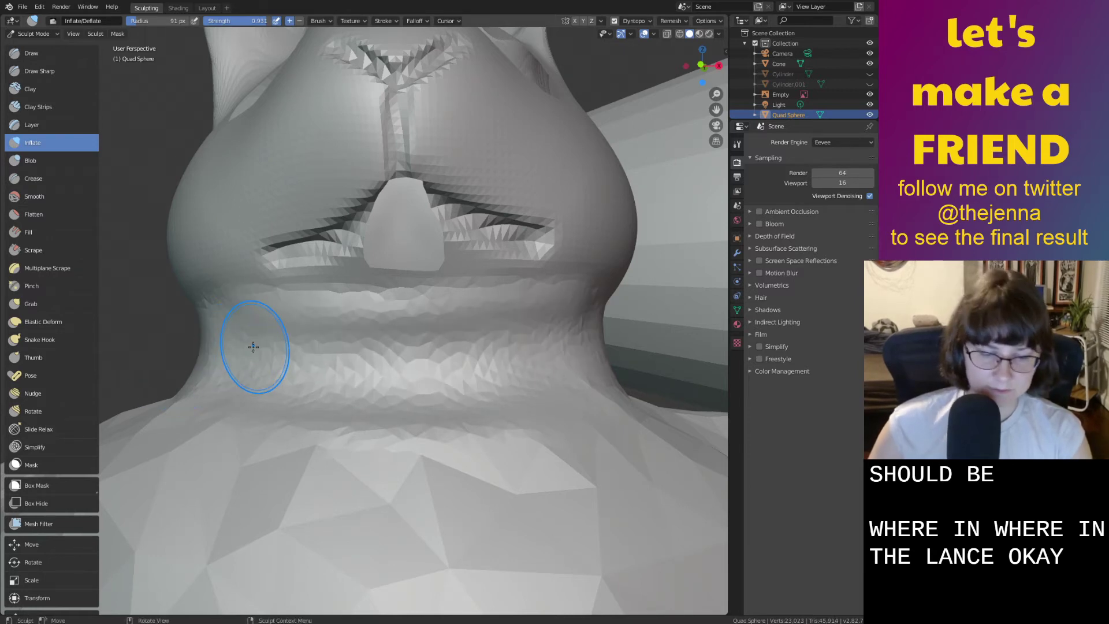
key("shift+s")
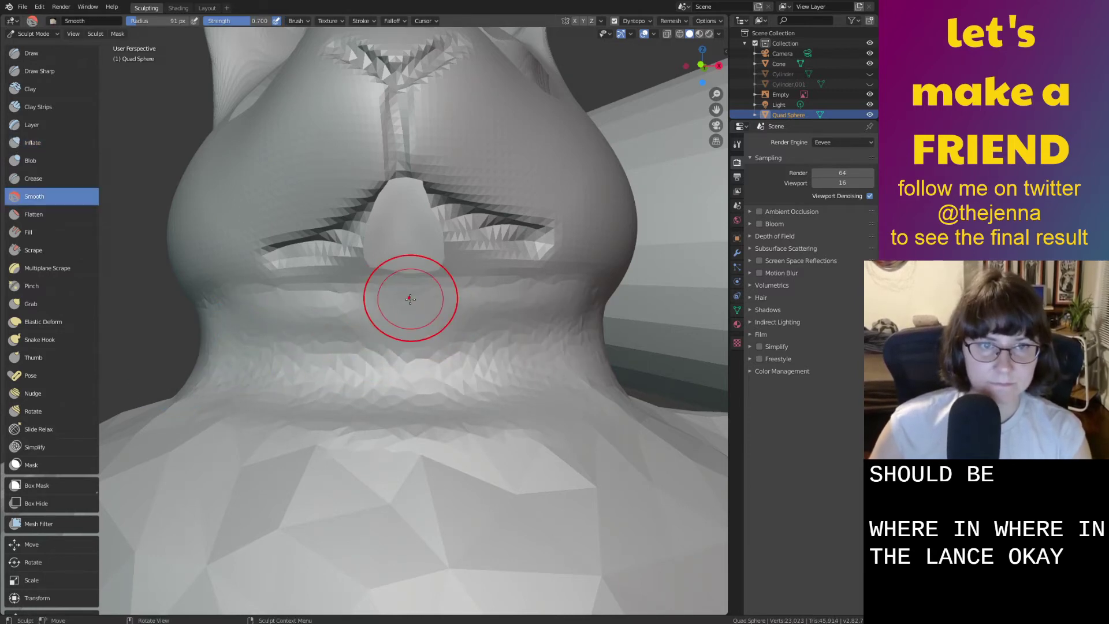
mouse_move(377, 314)
left_mouse_down()
mouse_move(265, 329)
mouse_move(625, 291)
left_mouse_up()
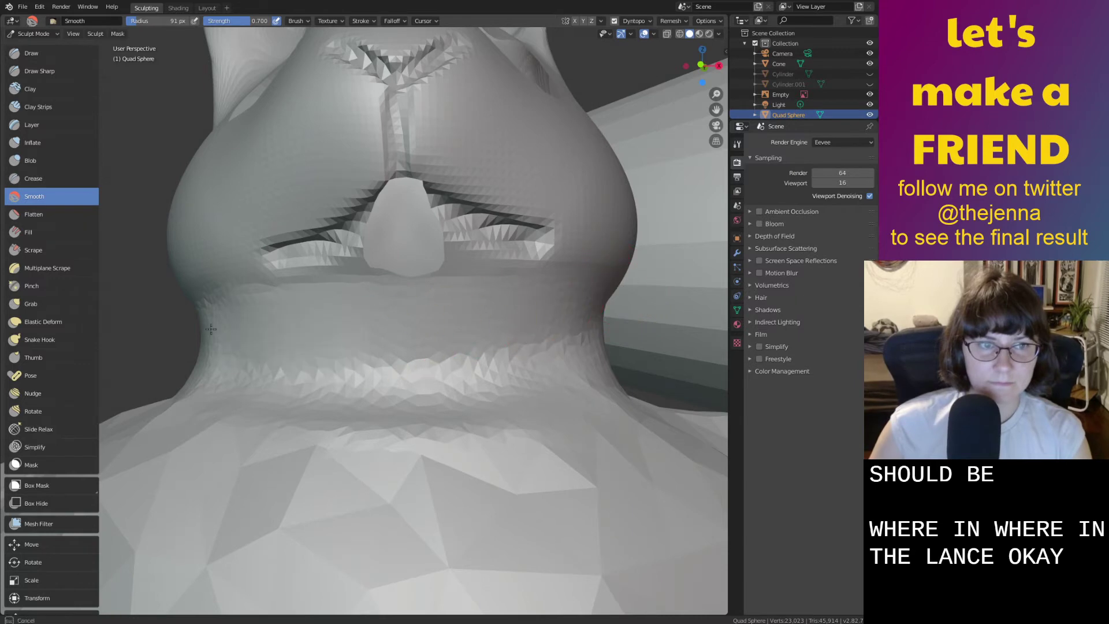
mouse_move(276, 378)
middle_mouse_down()
mouse_move(391, 389)
mouse_move(422, 459)
mouse_move(396, 367)
mouse_move(372, 386)
middle_mouse_up()
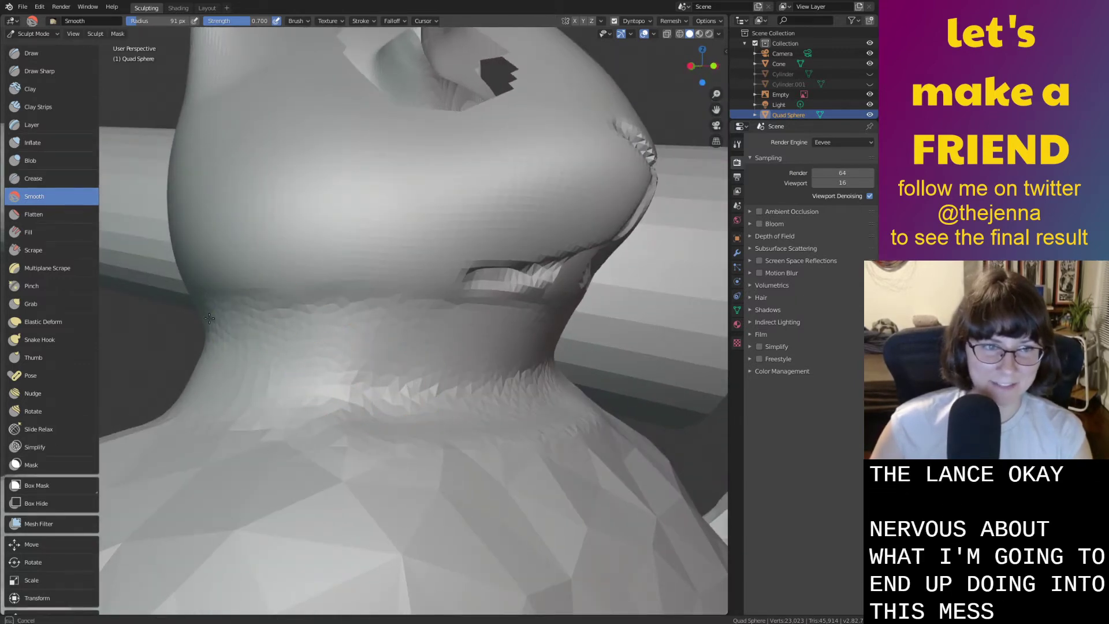
mouse_move(230, 321)
middle_mouse_down()
mouse_move(347, 388)
mouse_move(298, 416)
middle_mouse_up()
Inflate the base of the neck at the front and smooth it down into the upper chest.
key("i")
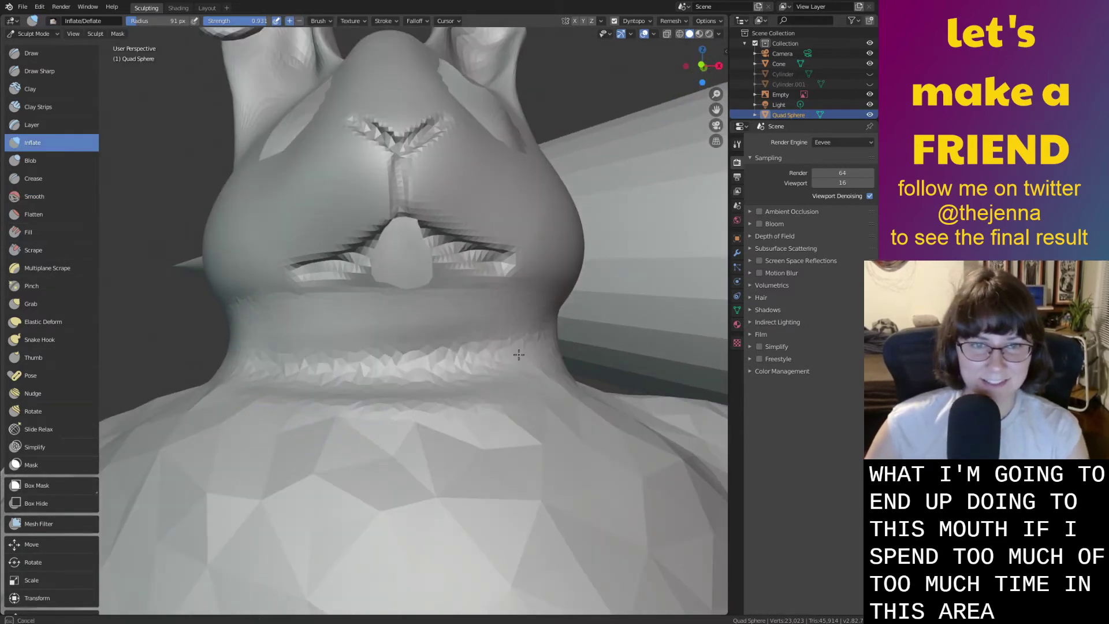
left_click_drag(518, 369, 364, 378)
middle_click_drag(378, 406, 389, 426)
key("shift+s")
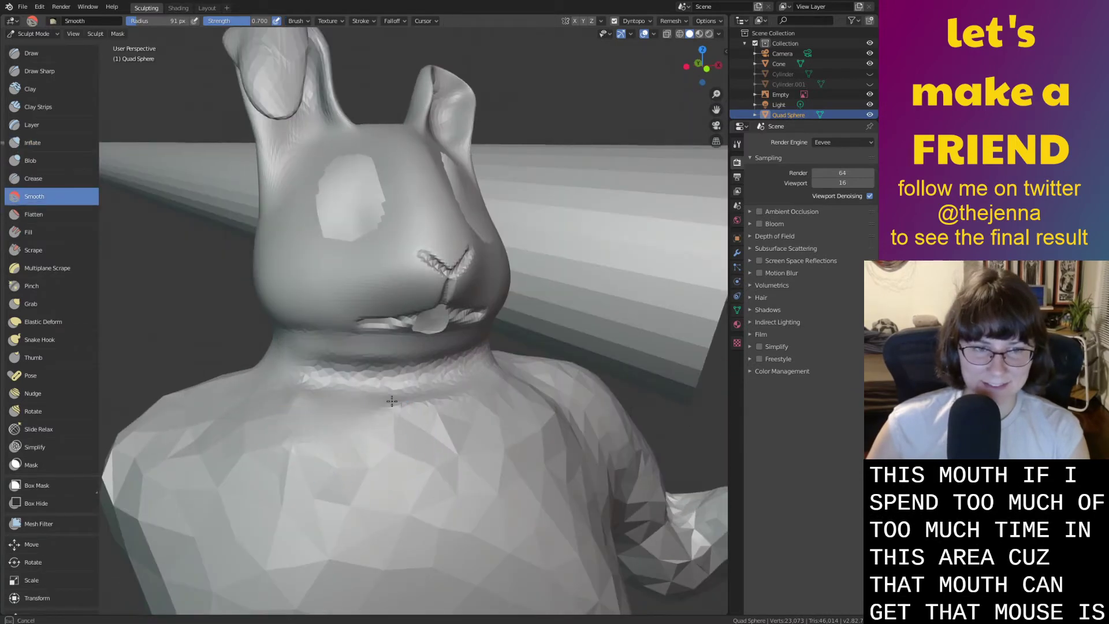
mouse_move(450, 399)
left_mouse_down()
mouse_move(312, 450)
mouse_move(332, 462)
left_mouse_up()
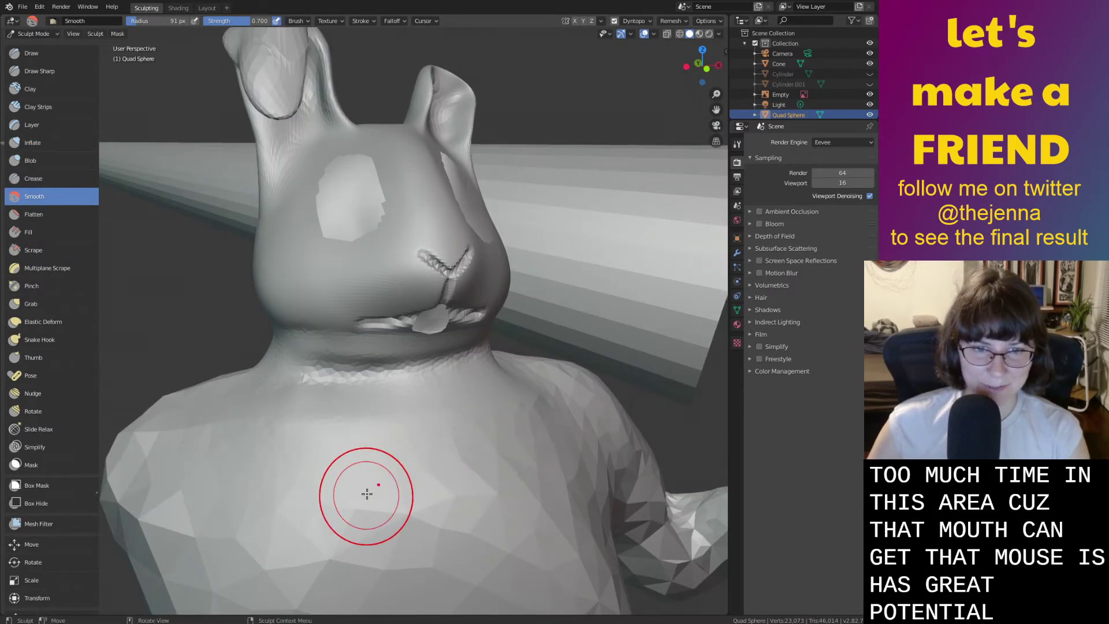
Smooth the remaining rough band across the throat and the transition into the chest.
middle_click_drag(366, 493, 361, 554, "ctrl")
middle_click_drag(361, 555, 324, 546)
left_click_drag(274, 428, 466, 357)
scroll(382, 413, "up", 2)
middle_click_drag(383, 412, 410, 373)
scroll(379, 379, "up", 1)
scroll(379, 379, "up", 1)
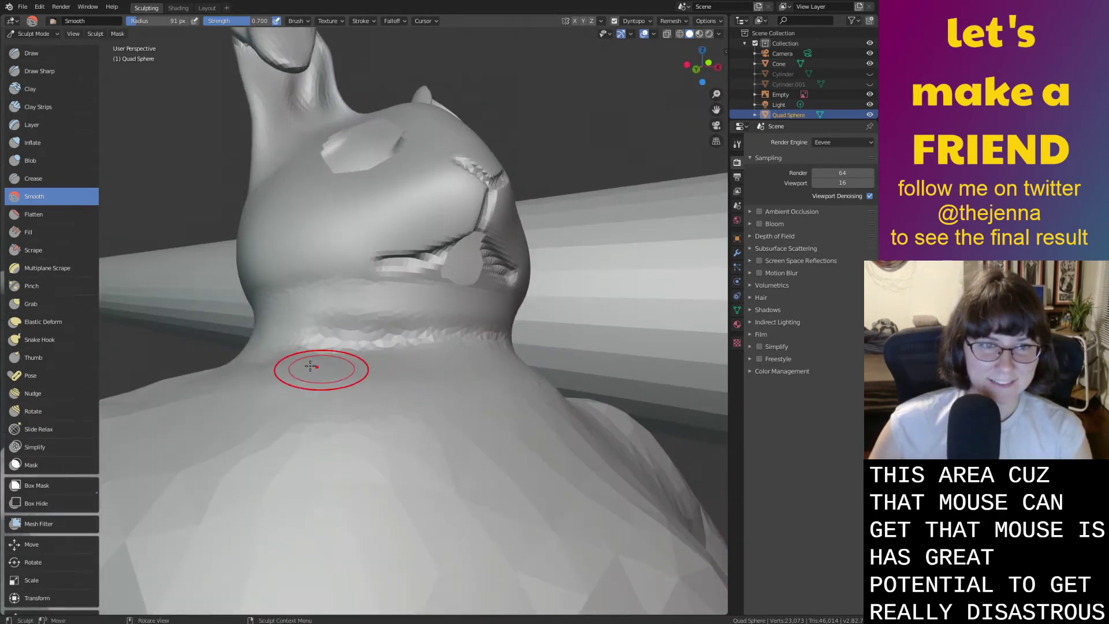
Refine the rough hollow inside the tip of the upright ear with the Inflate brush and smooth it.
scroll(431, 418, "down", 3)
middle_click_drag(506, 403, 404, 414)
scroll(429, 442, "down", 3)
scroll(404, 415, "up", 4)
mouse_move(448, 322)
middle_mouse_down()
mouse_move(527, 398)
mouse_move(501, 427)
mouse_move(509, 283)
mouse_move(494, 417)
middle_mouse_up()
scroll(503, 272, "up", 4)
left_click_drag(494, 417, 404, 320)
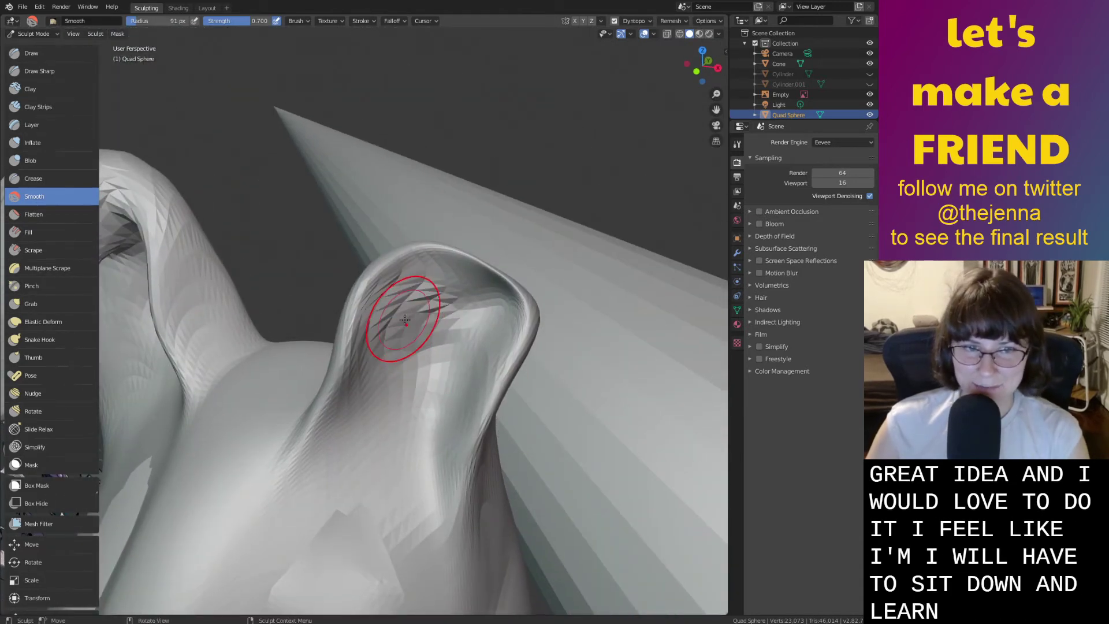
key("i")
key("shift+s")
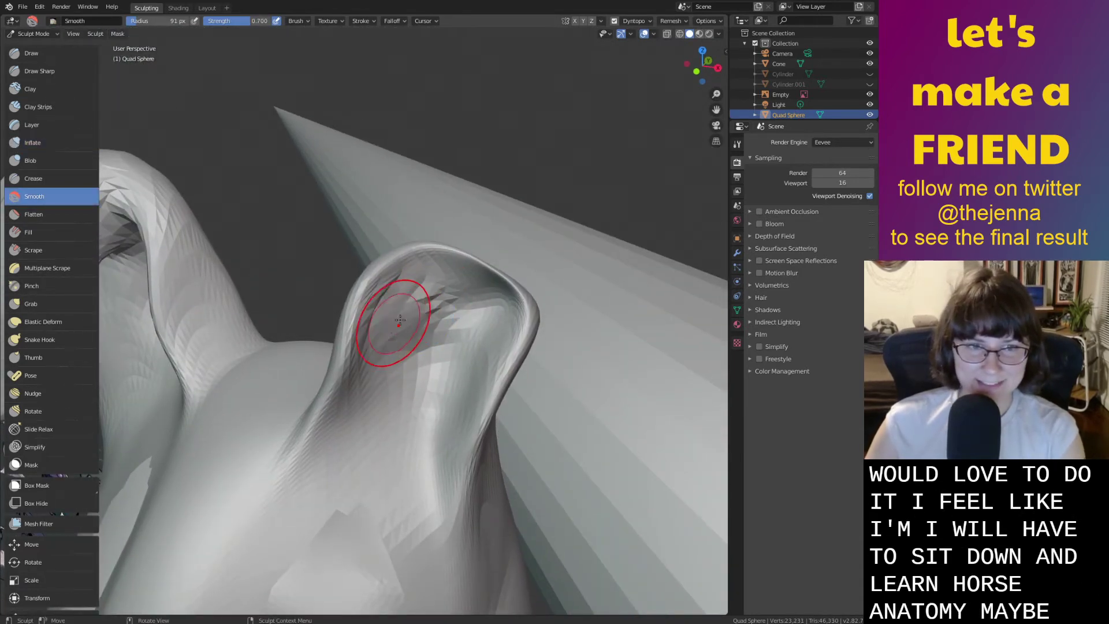
left_click_drag(368, 350, 388, 296)
Inflate the inner edge of the upright ear, smooth it into the hollow, and save the file.
key("i")
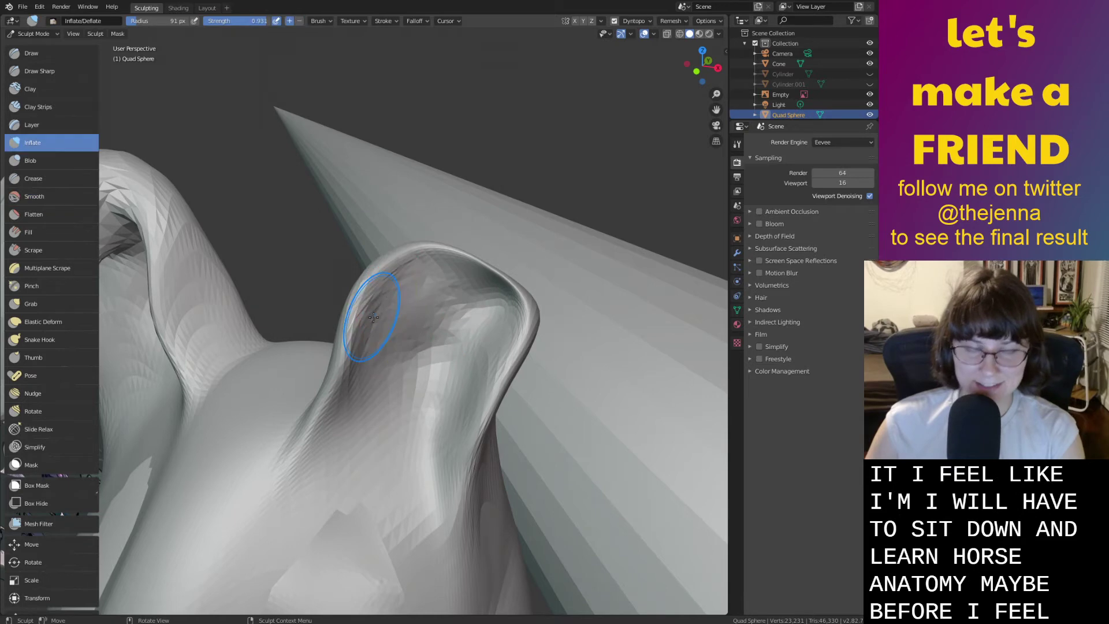
left_click_drag(348, 364, 351, 377)
key("shift+s")
left_click_drag(375, 332, 404, 297)
mouse_move(460, 374)
middle_mouse_down()
mouse_move(508, 379)
mouse_move(530, 357)
mouse_move(502, 331)
middle_mouse_up()
scroll(500, 336, "down", 5)
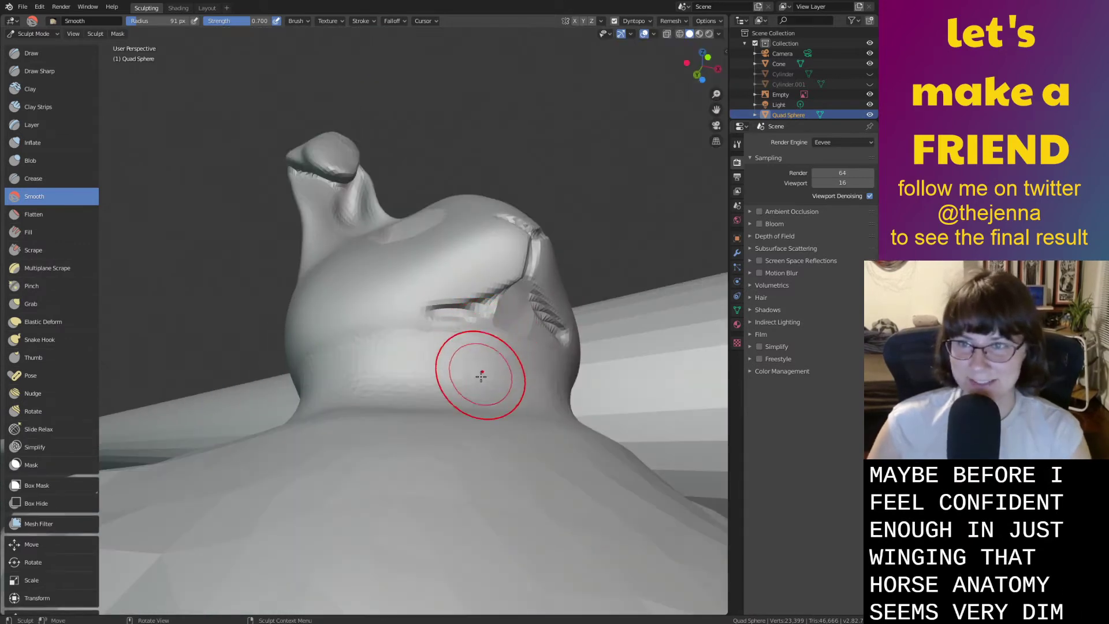
key("ctrl+s")
Pull the crotch between the two legs slightly upward with the Grab brush.
scroll(485, 414, "down", 4)
middle_click_drag(485, 415, 526, 379)
mouse_move(529, 321)
middle_mouse_down()
mouse_move(527, 362)
mouse_move(533, 294)
mouse_move(520, 310)
middle_mouse_up()
scroll(503, 353, "down", 2)
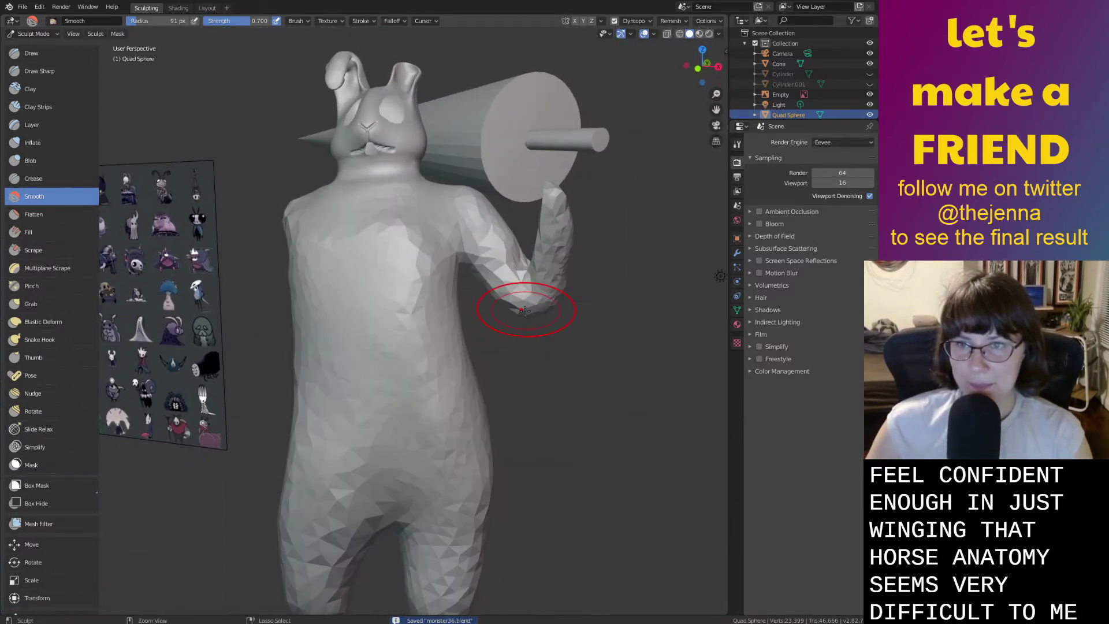
scroll(523, 341, "down", 2)
middle_click_drag(539, 370, 549, 364)
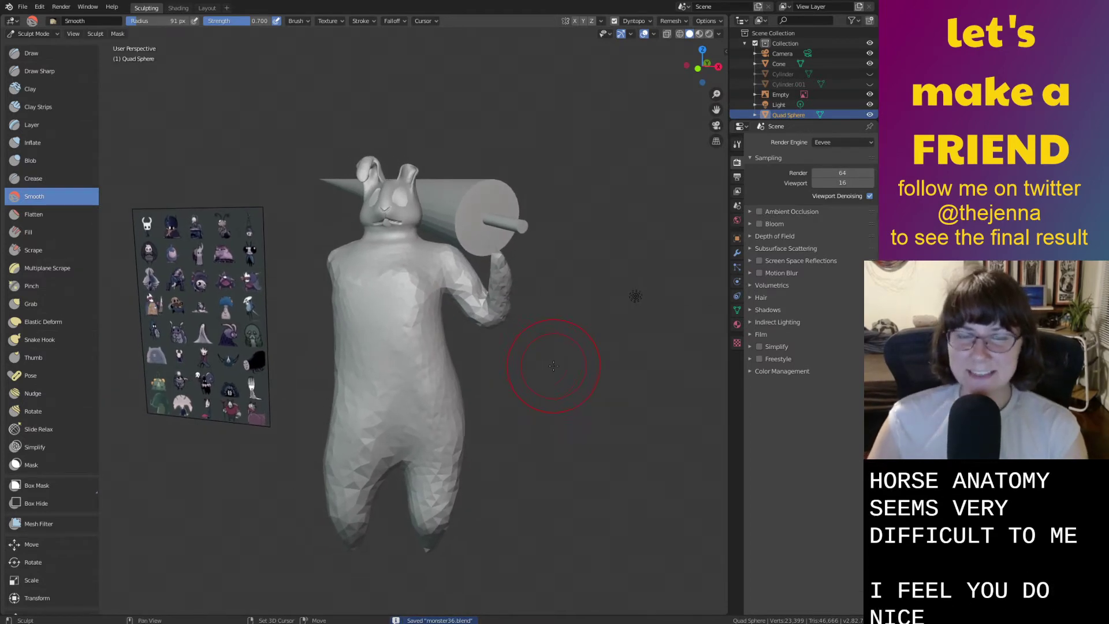
middle_click_drag(468, 467, 526, 418, "shift")
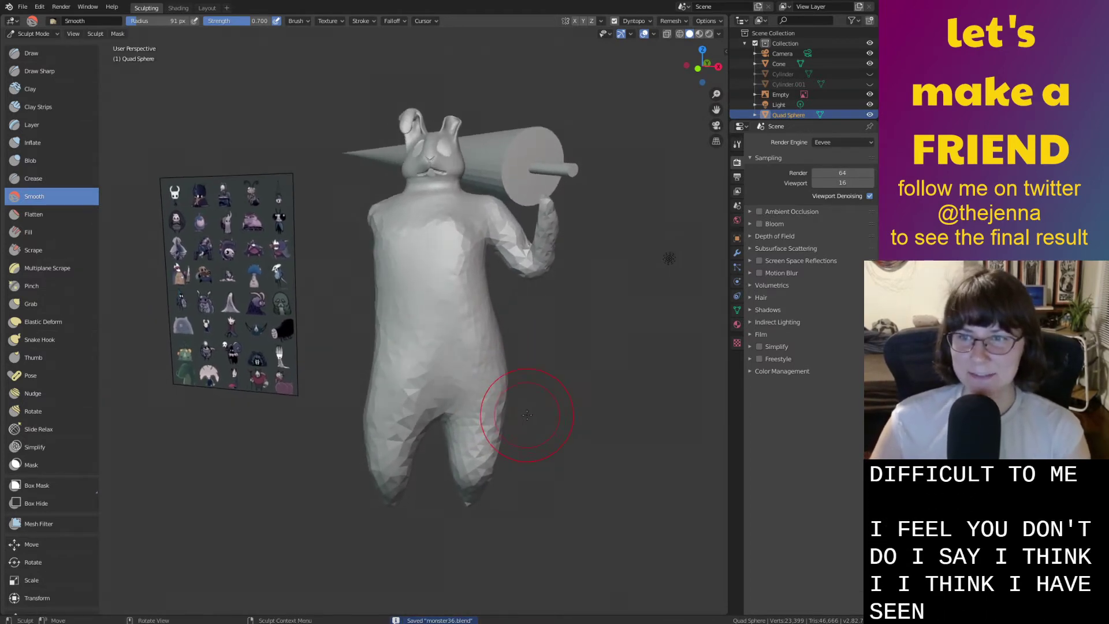
scroll(526, 423, "up", 2)
middle_click_drag(504, 460, 520, 384)
key("g")
scroll(508, 408, "up", 3)
scroll(489, 397, "down", 5)
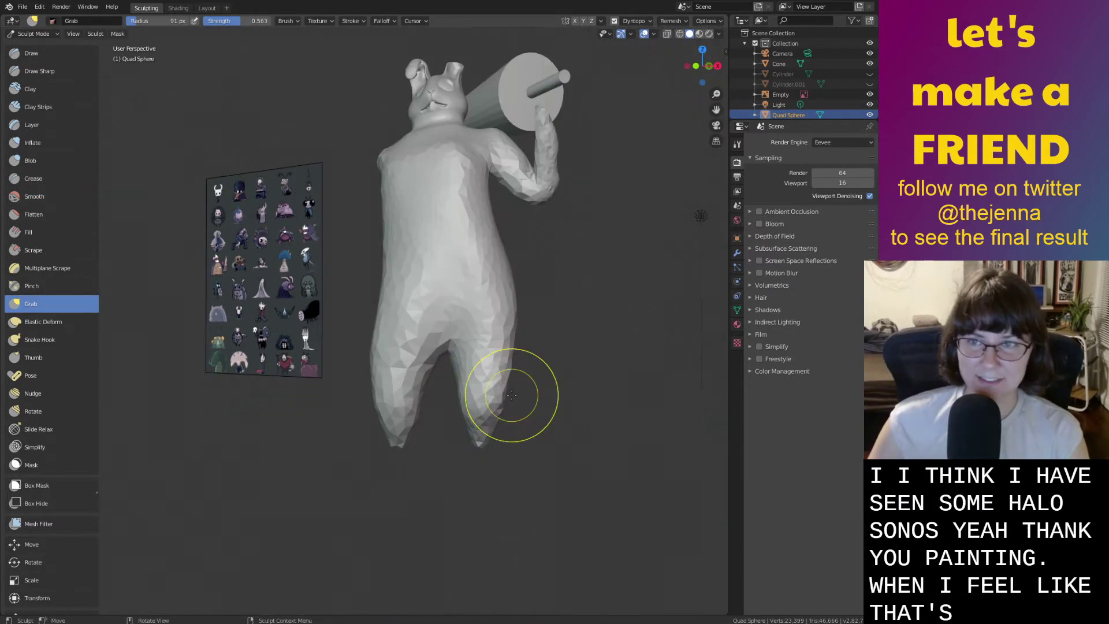
left_click_drag(442, 339, 437, 330)
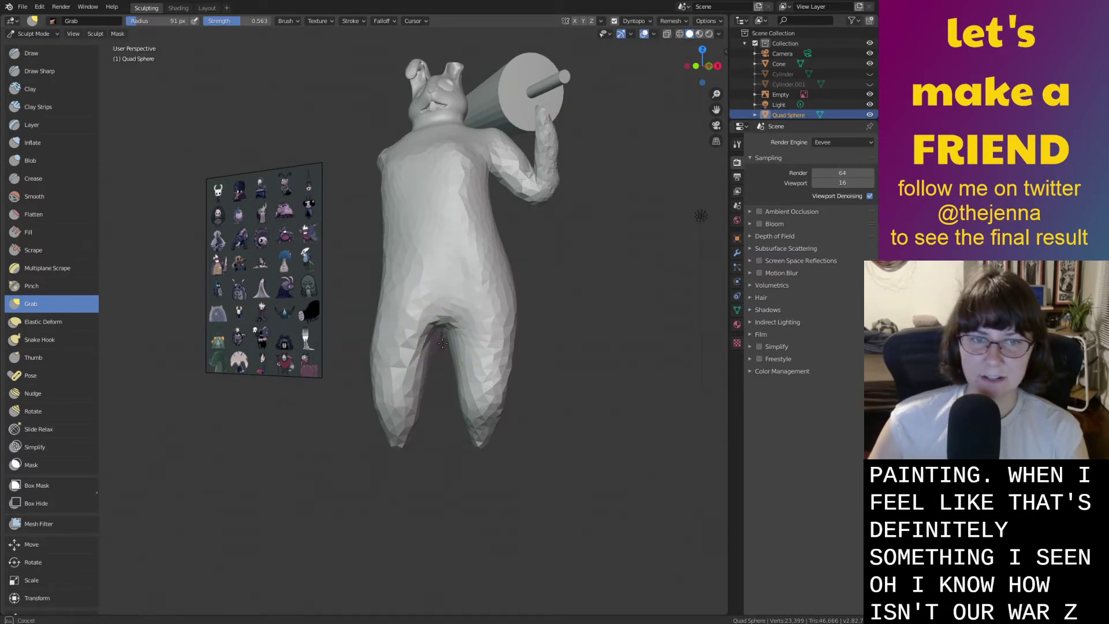
Try to smooth the inner surface between the legs from below, and undo the last stroke.
middle_click_drag(440, 329, 416, 383)
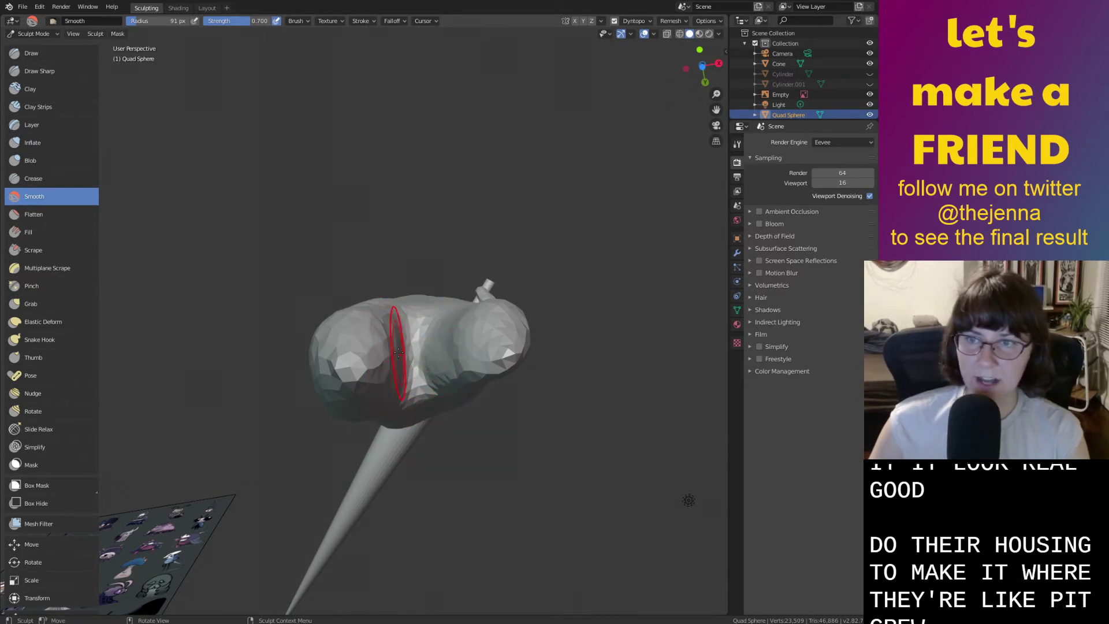
middle_click_drag(399, 352, 376, 462)
left_click_drag(376, 462, 366, 507)
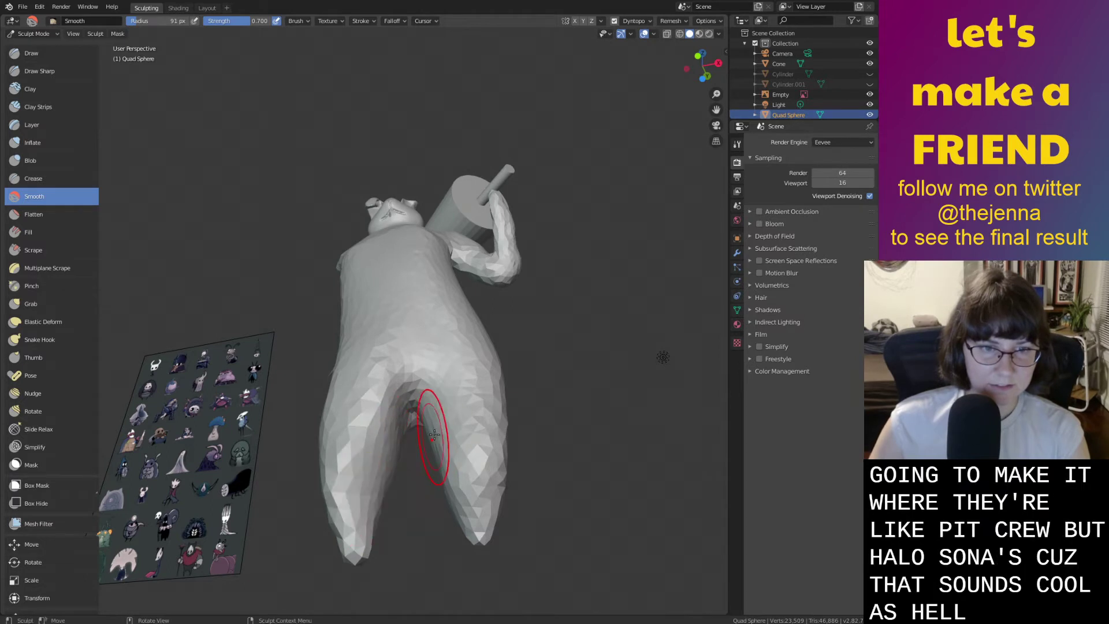
key("ctrl+z")
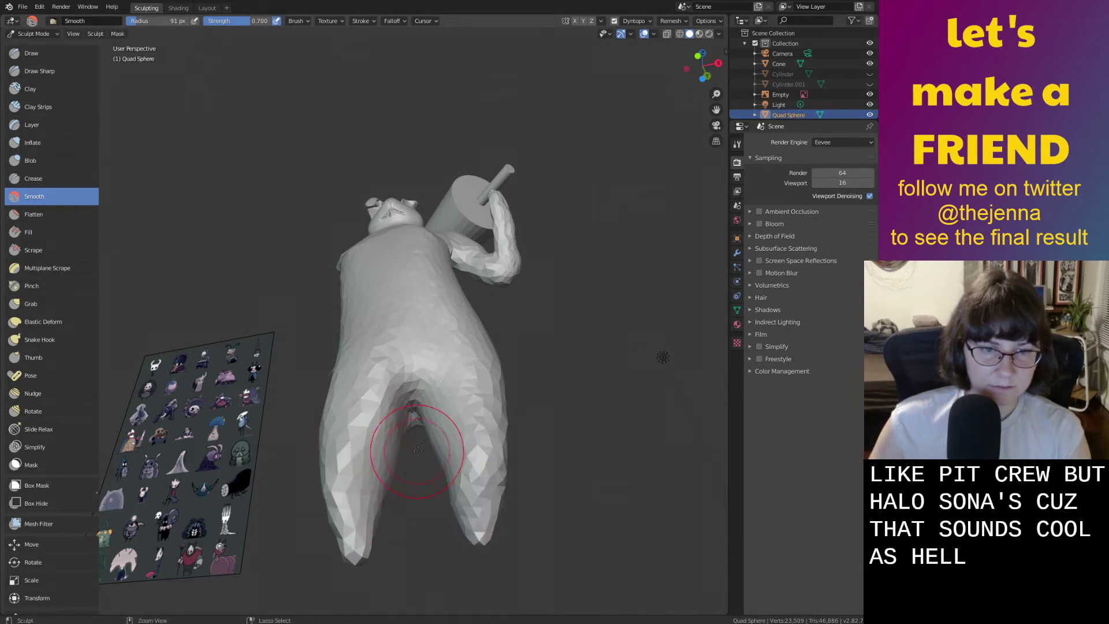
Examine the Hollow Knight creature reference sheet for cloaks and other clothing that could suit the rabbit.
middle_click_drag(438, 463, 463, 485)
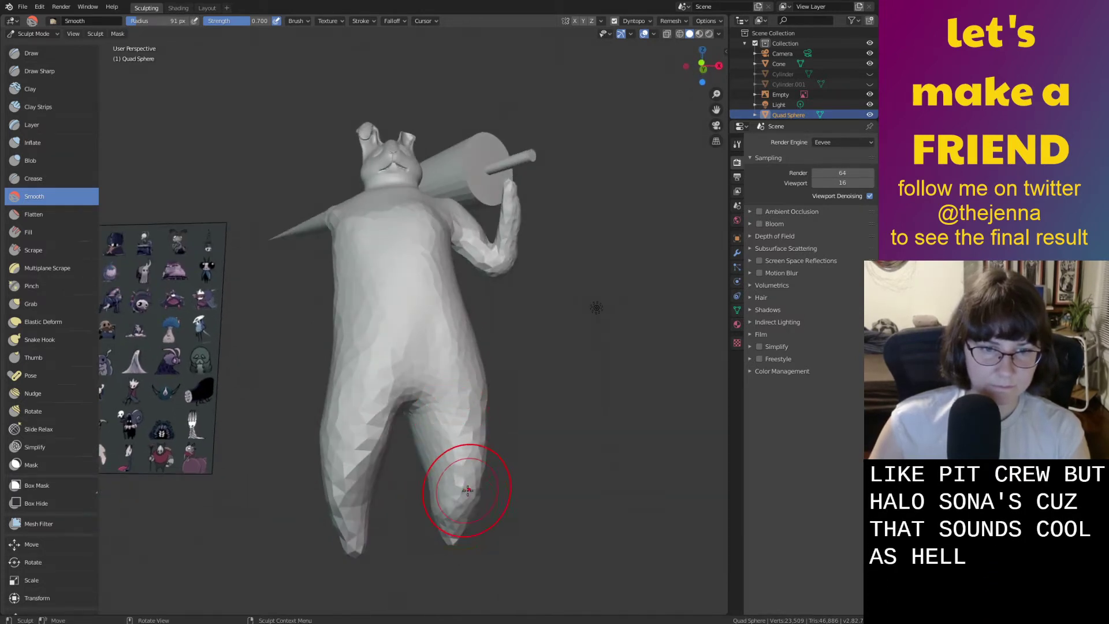
middle_click_drag(484, 388, 452, 388)
middle_click_drag(373, 329, 553, 352)
mouse_move(351, 373)
middle_mouse_down()
mouse_move(639, 354)
mouse_move(480, 351)
mouse_move(425, 372)
mouse_move(487, 362)
mouse_move(425, 344)
middle_mouse_up()
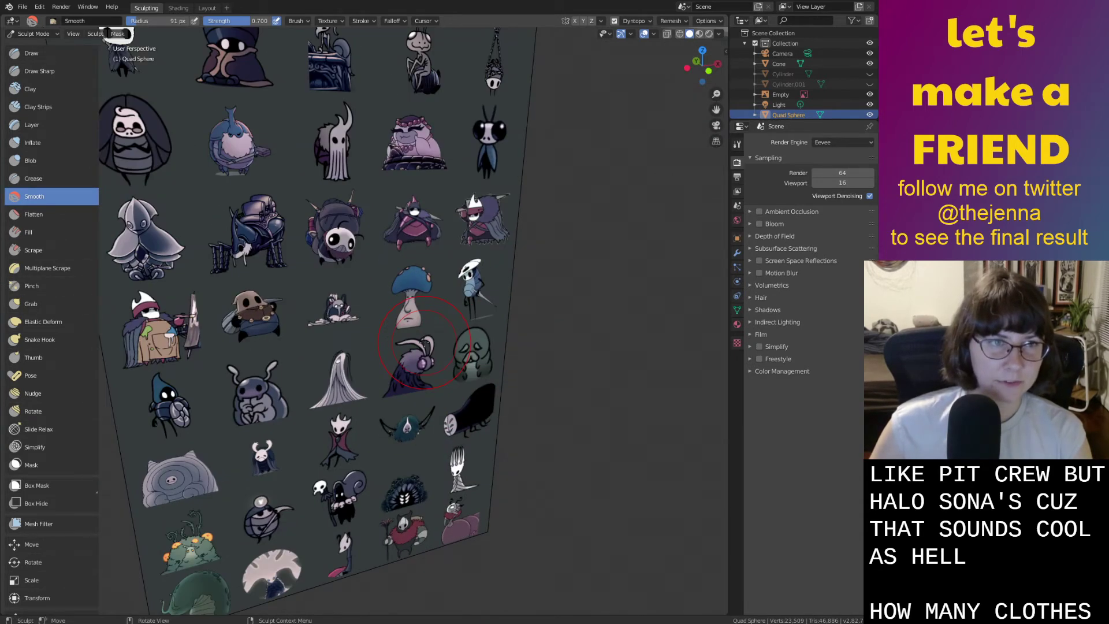
middle_click_drag(594, 366, 648, 412)
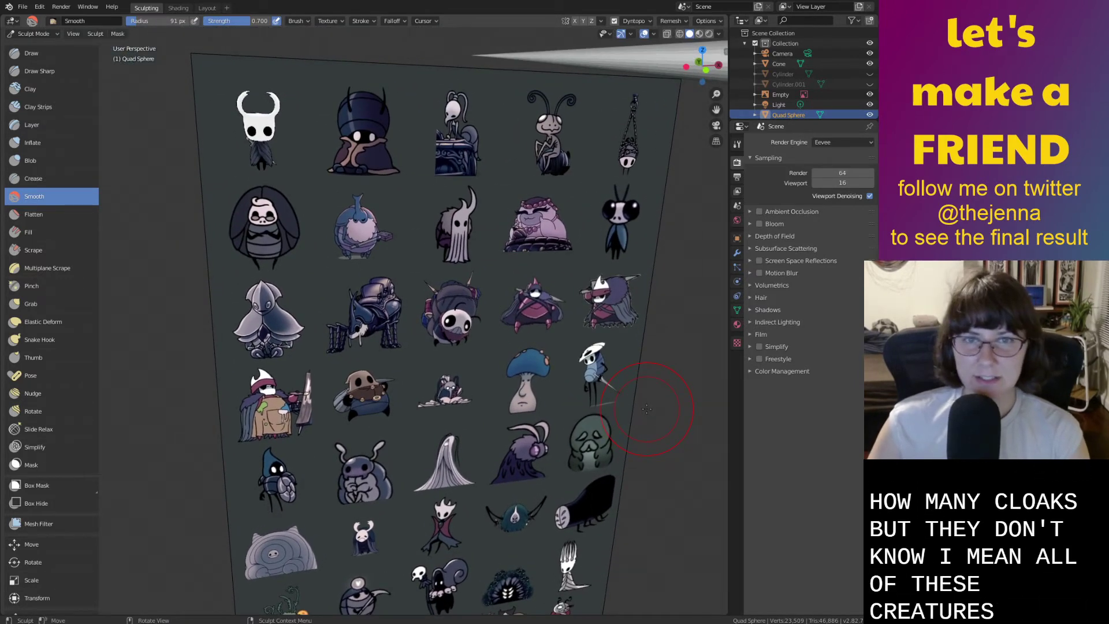
middle_click_drag(565, 562, 542, 396, "shift")
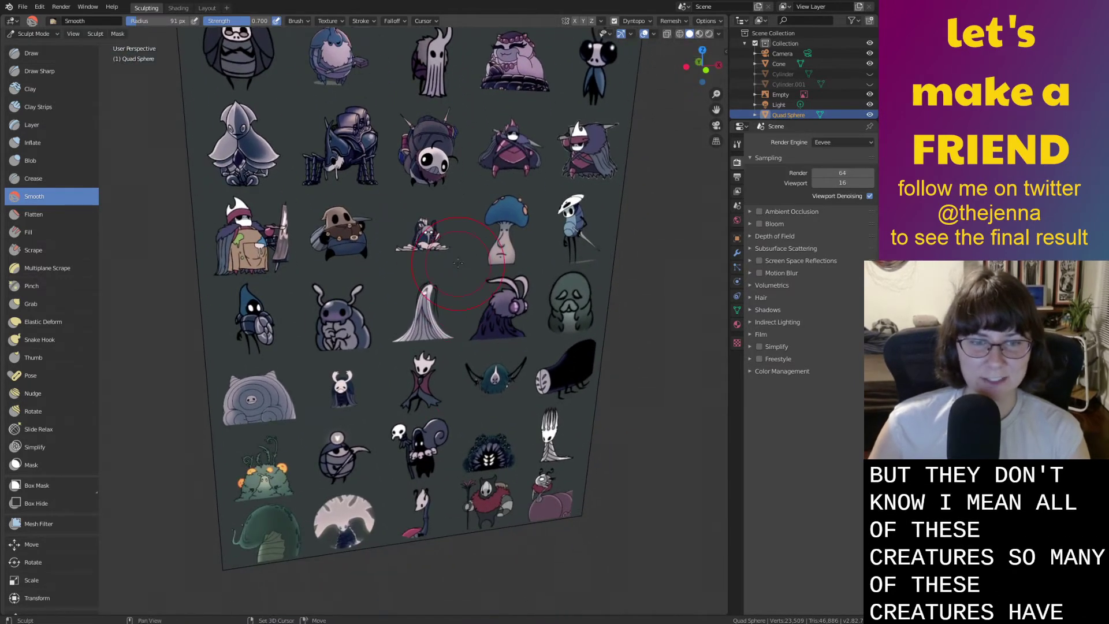
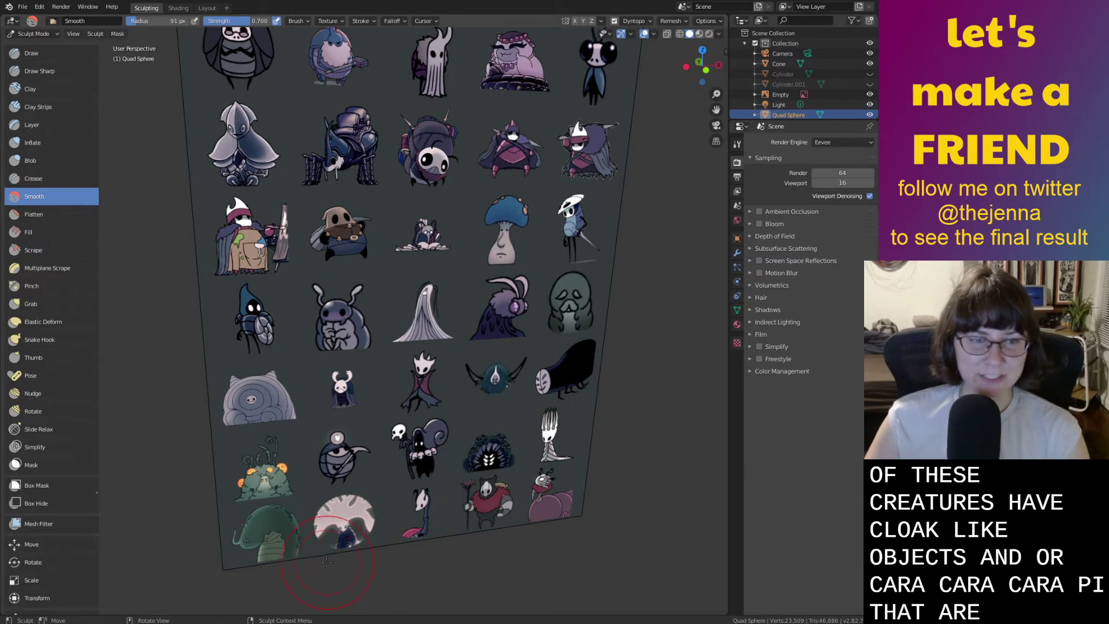
scroll(506, 335, "up", 4)
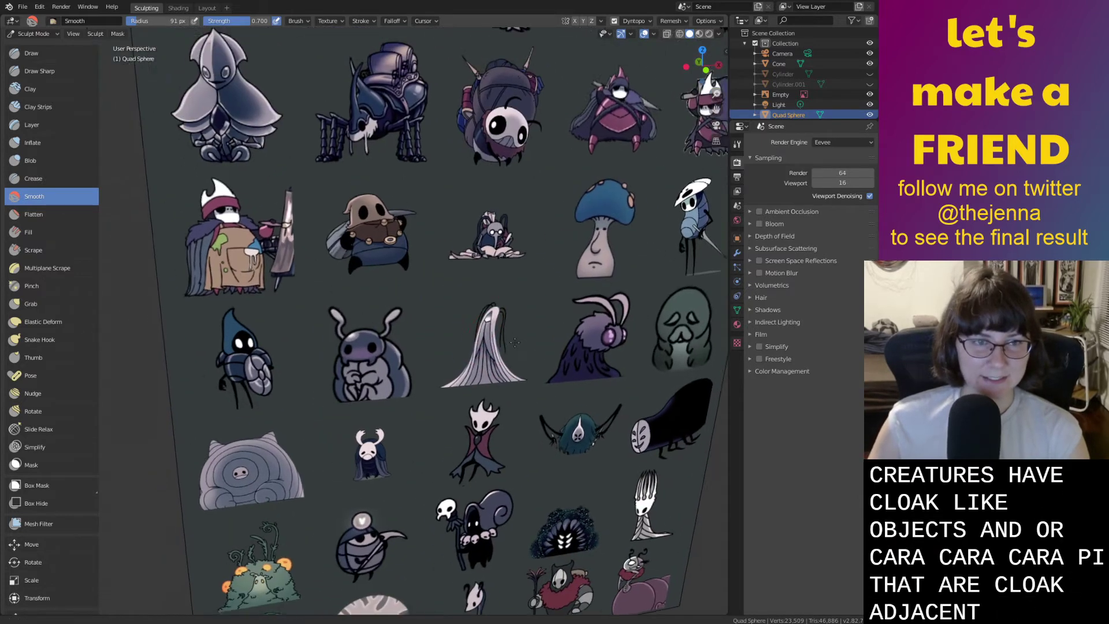
scroll(477, 423, "up", 2)
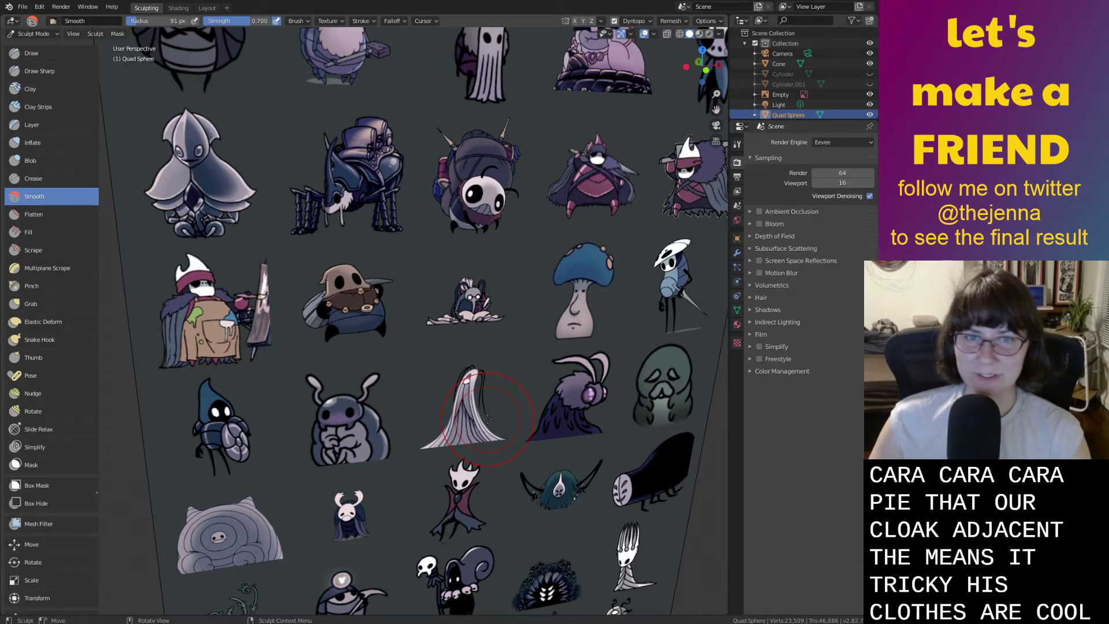
middle_click_drag(487, 418, 487, 548, "shift")
scroll(557, 523, "down", 5)
mouse_move(557, 523)
middle_mouse_down("shift")
mouse_move(431, 315)
mouse_move(414, 316)
middle_mouse_up("shift")
scroll(431, 314, "down", 3)
middle_click_drag(504, 370, 417, 392, "shift")
Switch to the Layout workspace, deselect the rabbit and add a cube mesh.
left_click(212, 9)
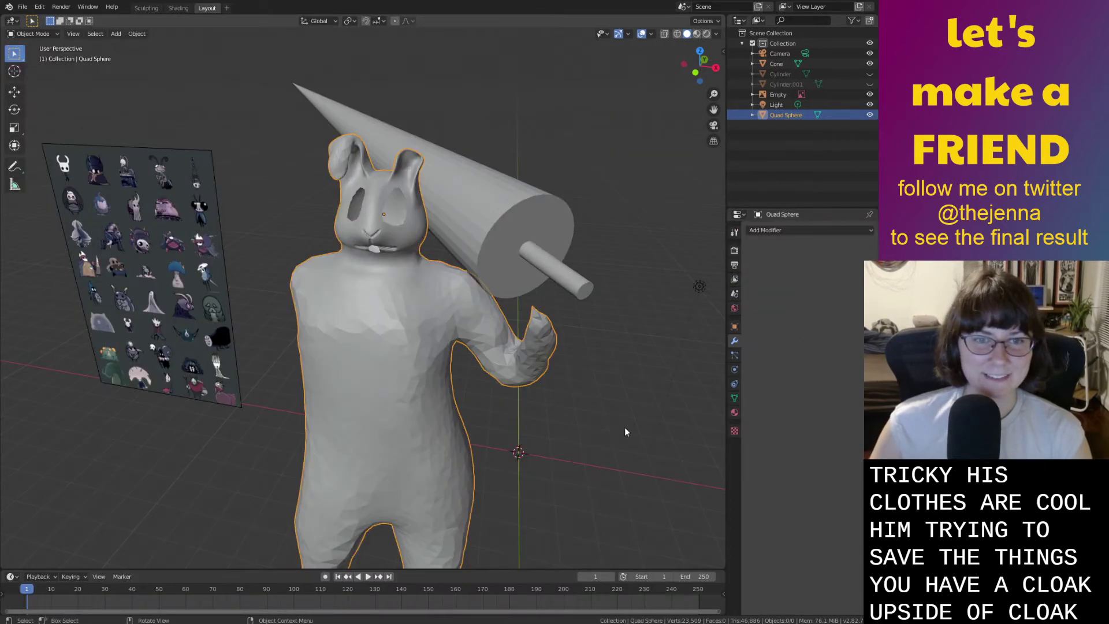
left_click(625, 429)
scroll(609, 454, "down", 3)
middle_click_drag(607, 455, 569, 454)
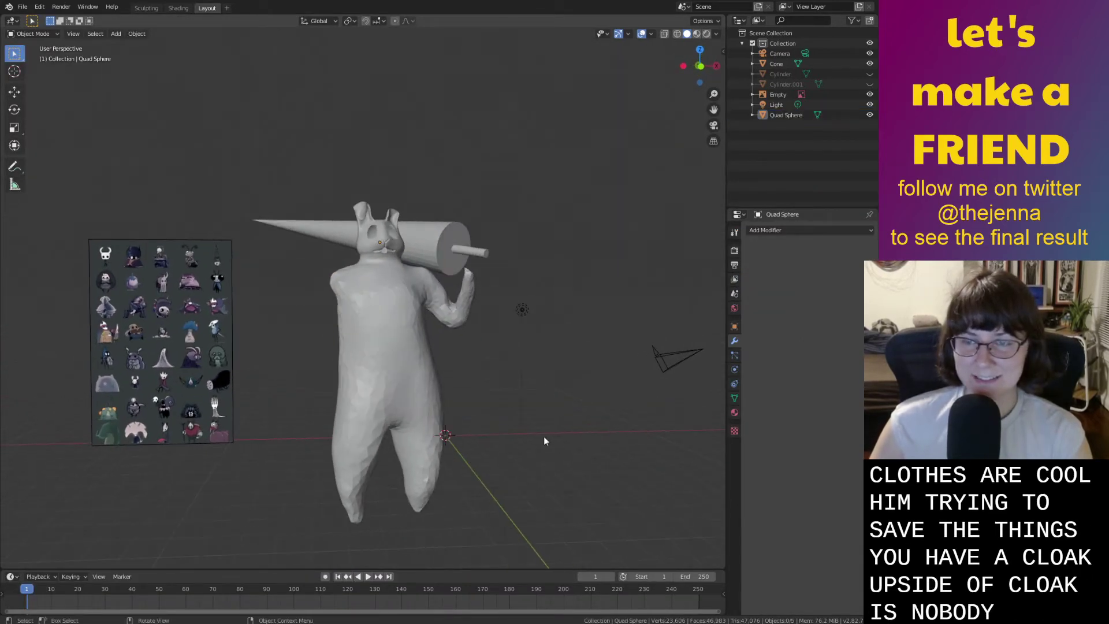
key("shift+a")
mouse_move(535, 426)
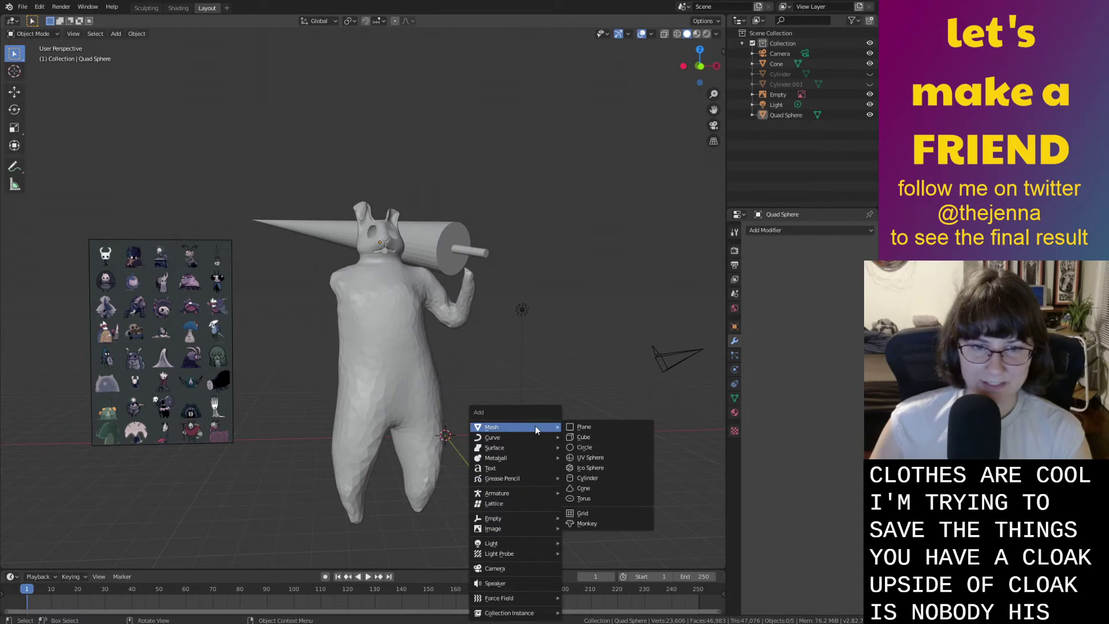
left_click(595, 439)
Move the cube along Y in front of the rabbit and lower it along Z.
middle_click_drag(594, 444, 521, 405)
key("g")
key("y")
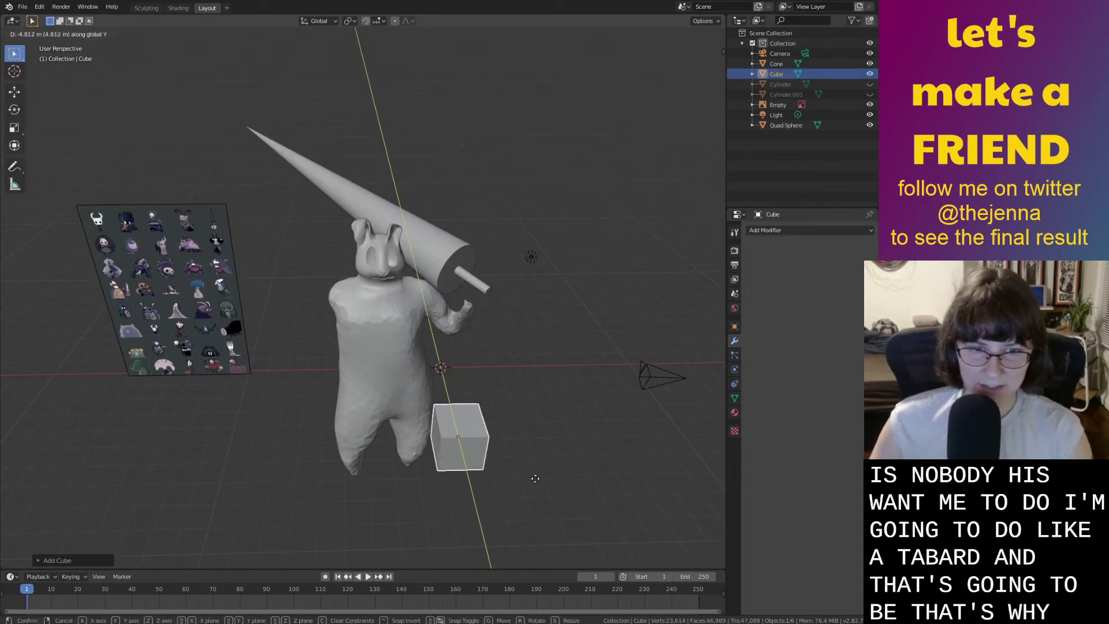
left_click(541, 487)
key("g")
key("z")
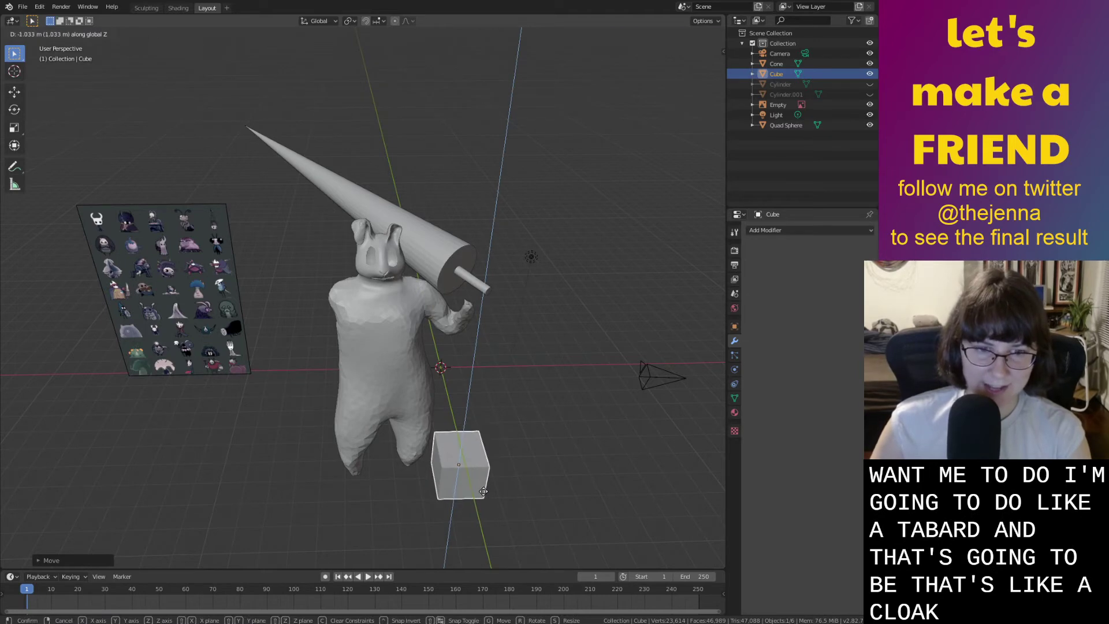
left_click(528, 468)
Stretch the cube along Z into a tall box.
middle_click_drag(529, 466, 525, 391)
key("s")
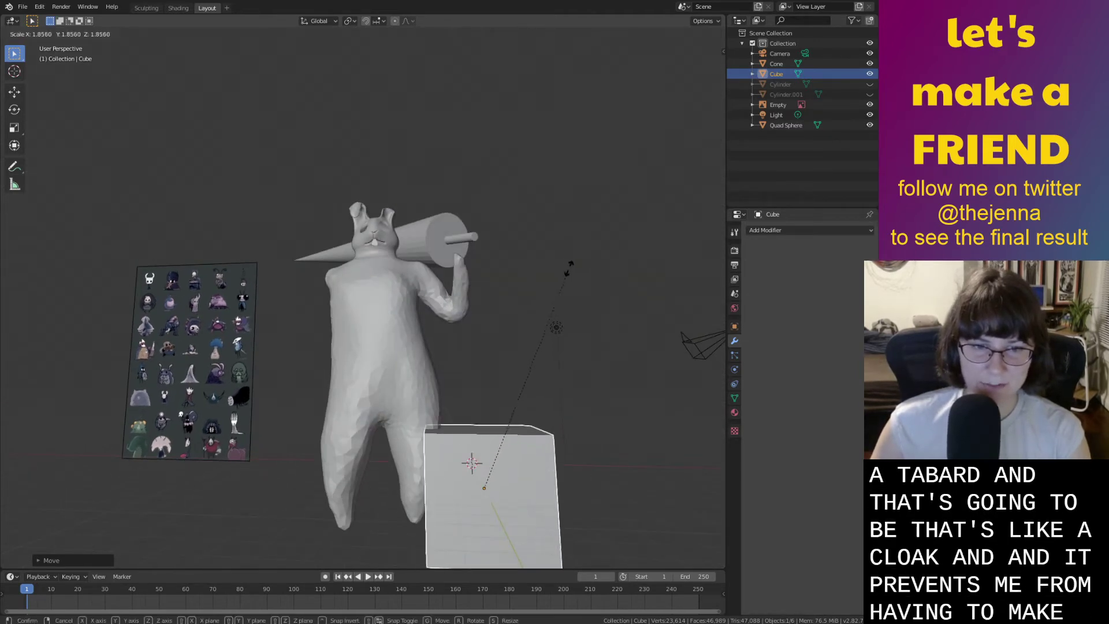
key("z")
left_click(510, 258)
Move the cube along X and Z so it encloses the rabbit's body below the head.
middle_click_drag(509, 257, 529, 341)
key("g")
key("x")
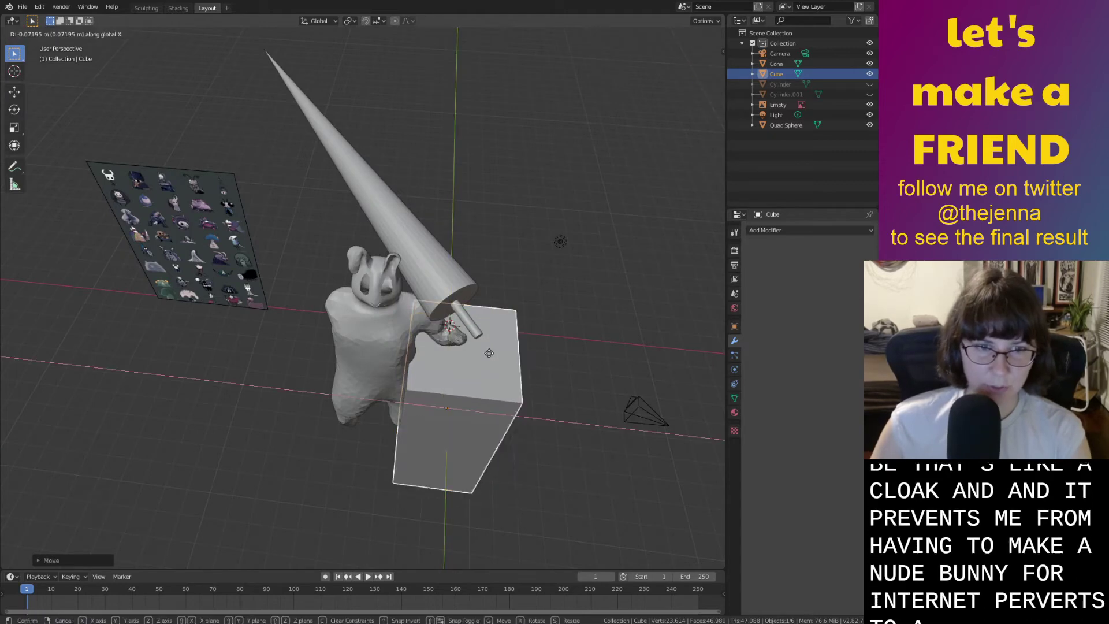
key("z")
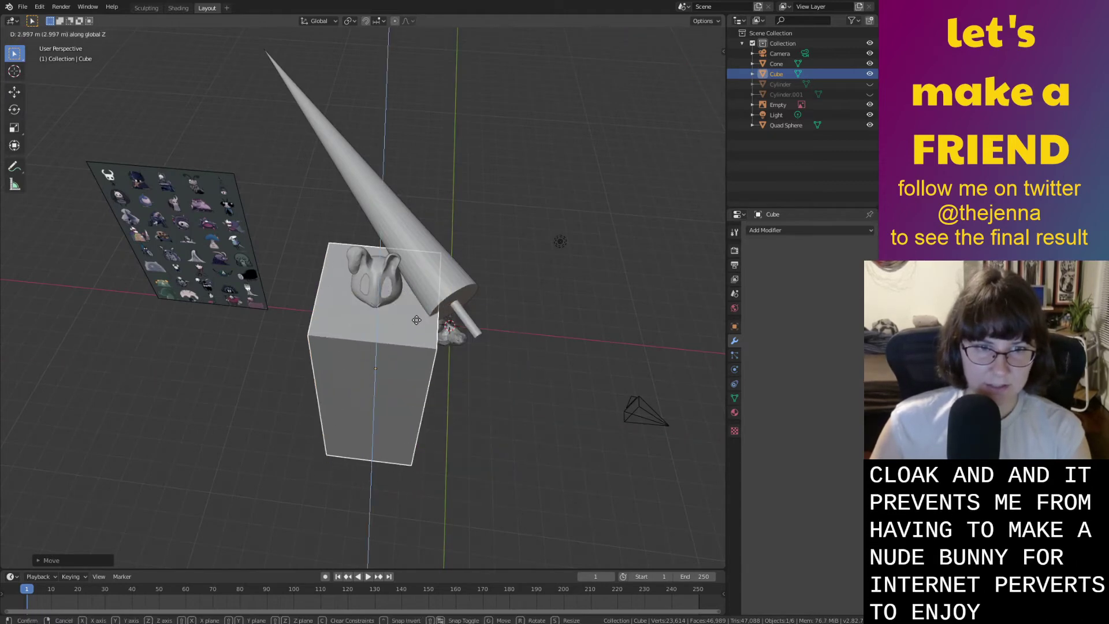
left_click(417, 324)
Scale the cube down along Y to bring its depth closer to the rabbit's body.
middle_click_drag(417, 323, 566, 333)
scroll(434, 271, "up", 3)
key("s")
key("y")
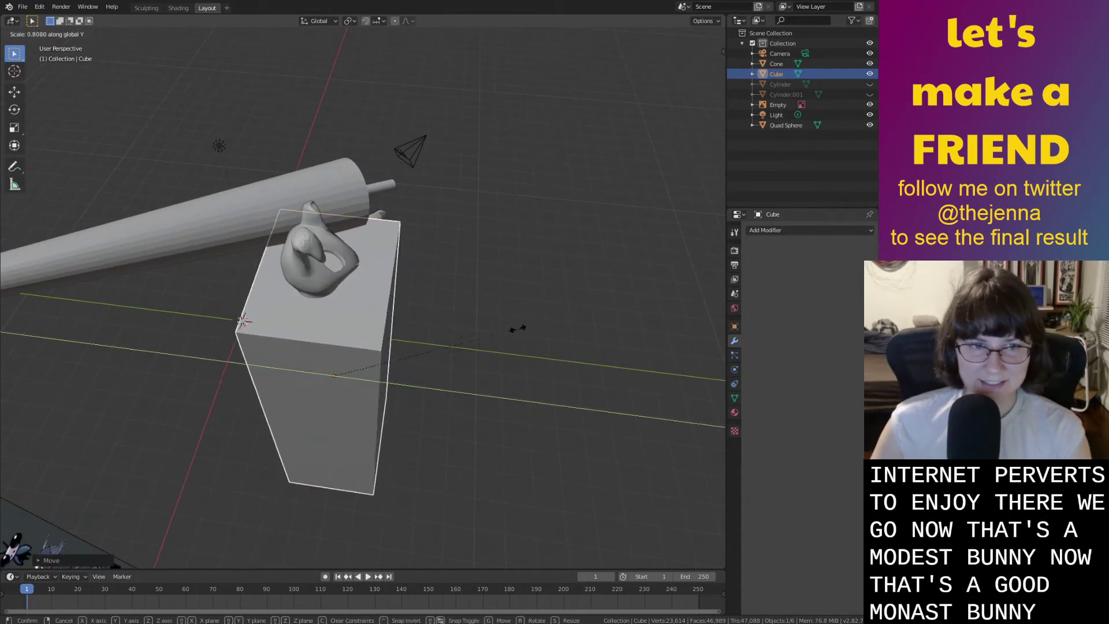
left_click(488, 328)
Shorten the cube along Z so it spans from the rabbit's neck to its feet.
middle_click_drag(486, 327, 424, 346)
middle_click_drag(462, 445, 435, 450)
key("s")
key("z")
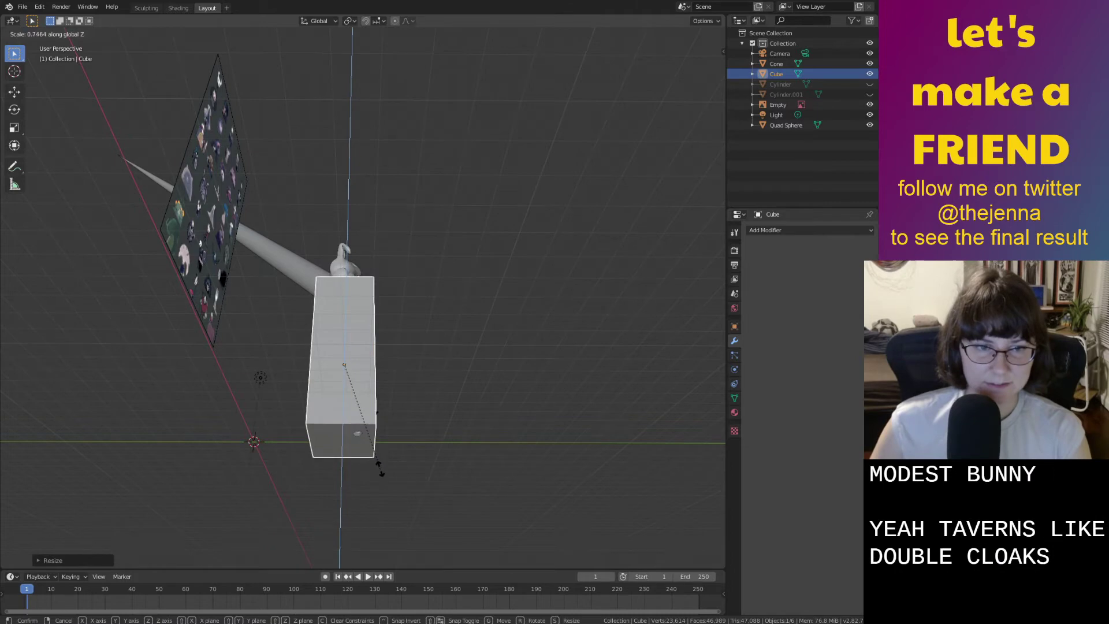
left_click(380, 478)
Shift the box along Y to align it with the rabbit's body, adjust its scale and save the file.
middle_click_drag(379, 486, 390, 467)
left_click(361, 450)
key("g")
key("y")
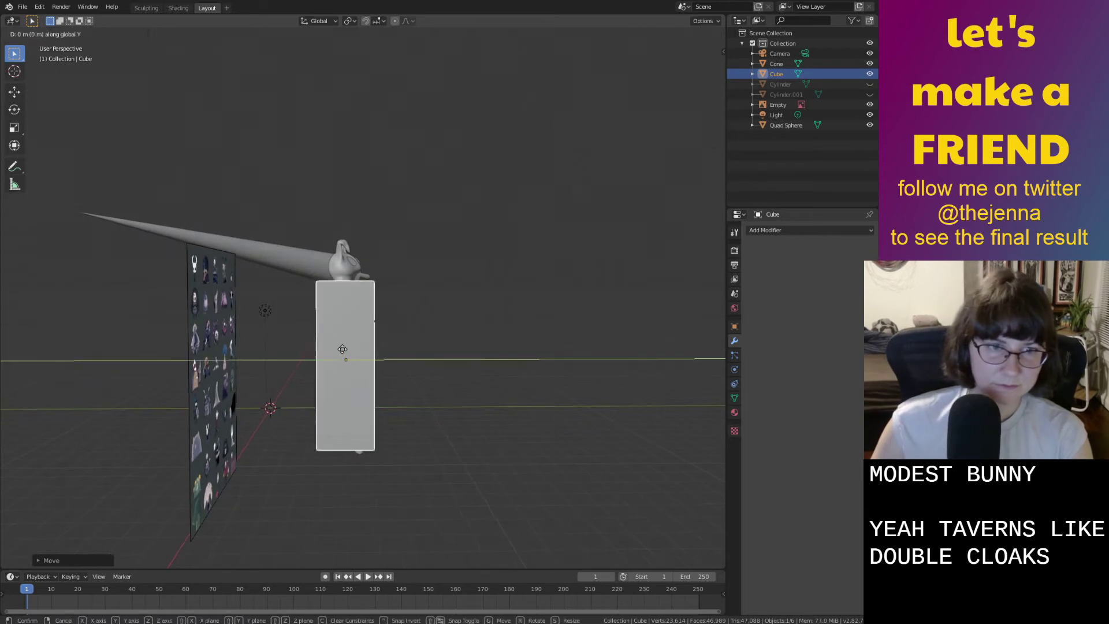
left_click(362, 352)
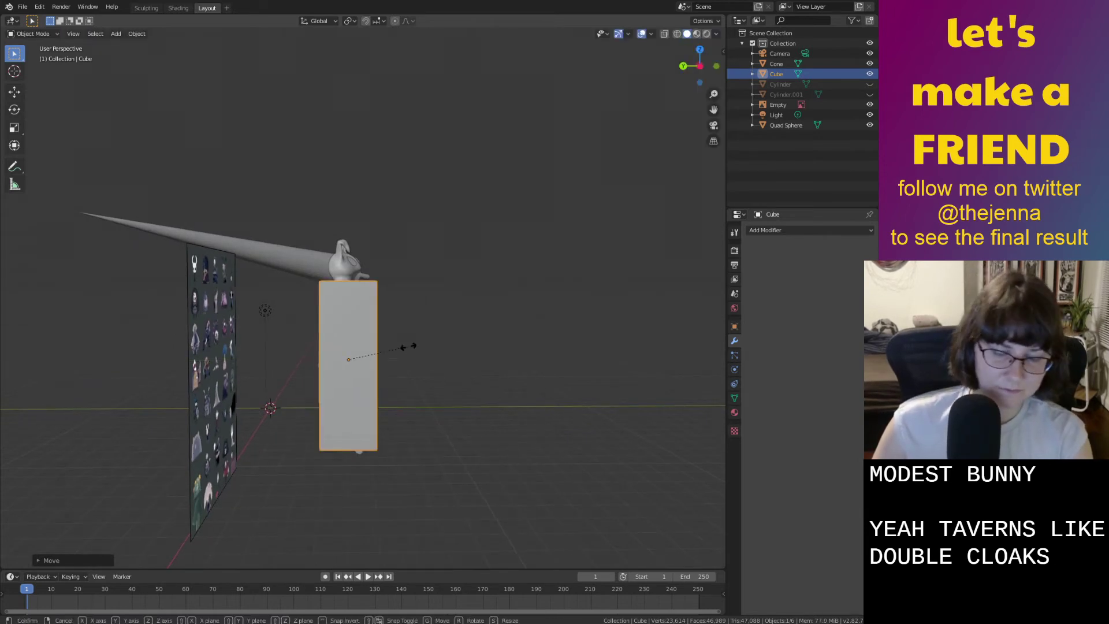
left_click(415, 346)
middle_click_drag(416, 345, 554, 384)
key("ctrl+s")
scroll(555, 384, "up", 1)
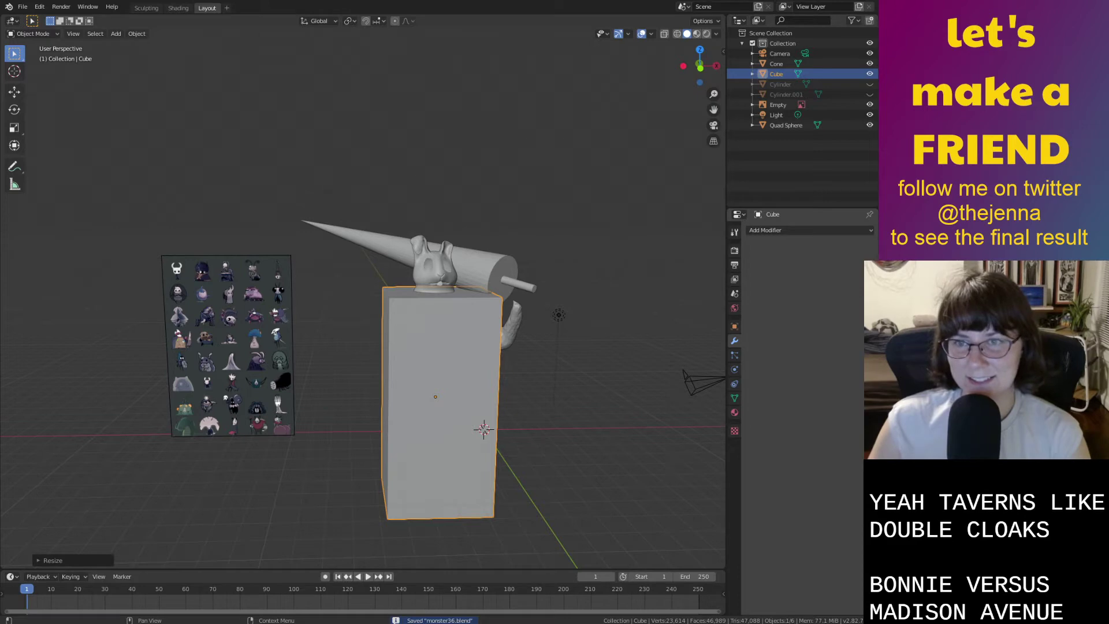
Switch to the Sculpting workspace and try an Inflate stroke on the side of the box.
middle_click_drag(629, 427, 584, 474)
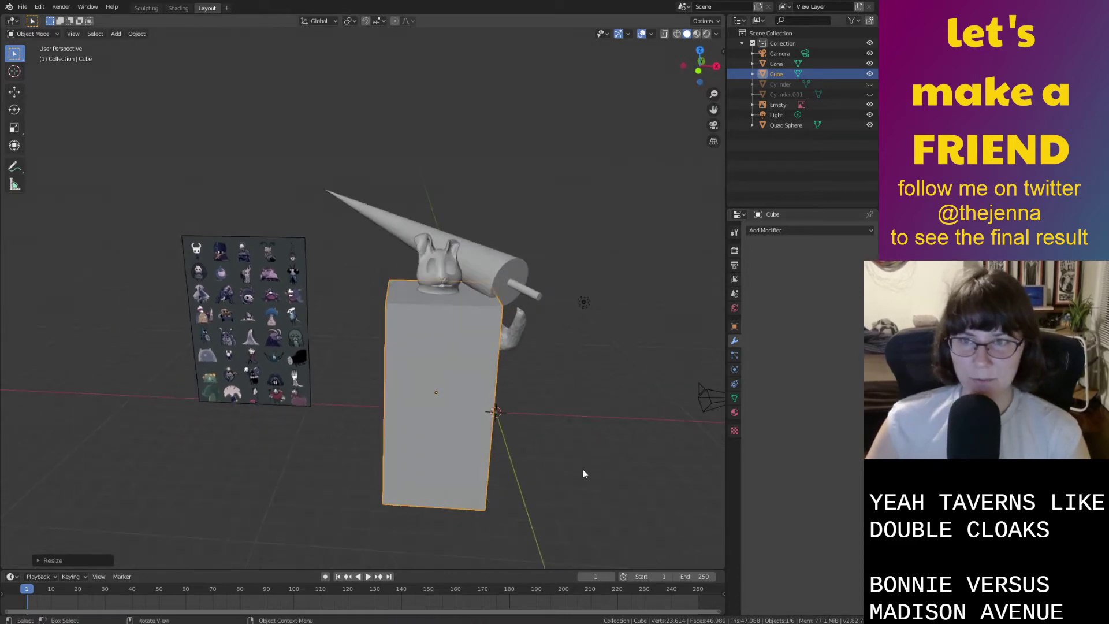
middle_click_drag(470, 372, 463, 345)
scroll(504, 384, "up", 2)
left_click(146, 8)
middle_click_drag(421, 218, 493, 307)
key("i")
left_click_drag(493, 307, 520, 234)
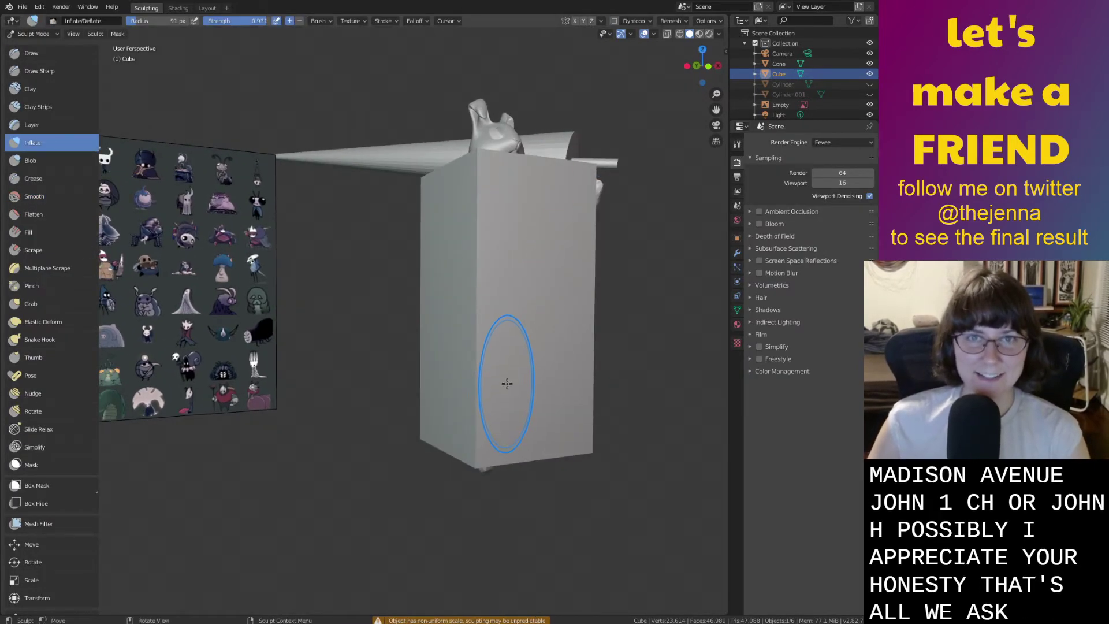
Enable Dyntopo for the box, accepting its warning, and inflate the box's faces to add geometry.
left_click(614, 21)
left_click(598, 53)
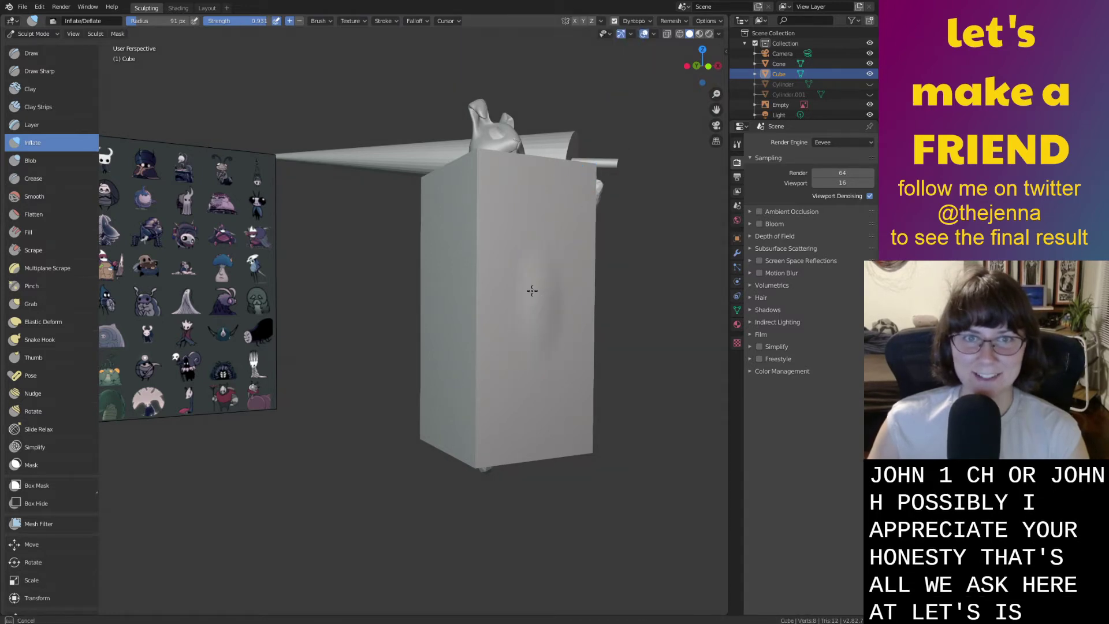
left_click(497, 237)
scroll(497, 237, "down", 6)
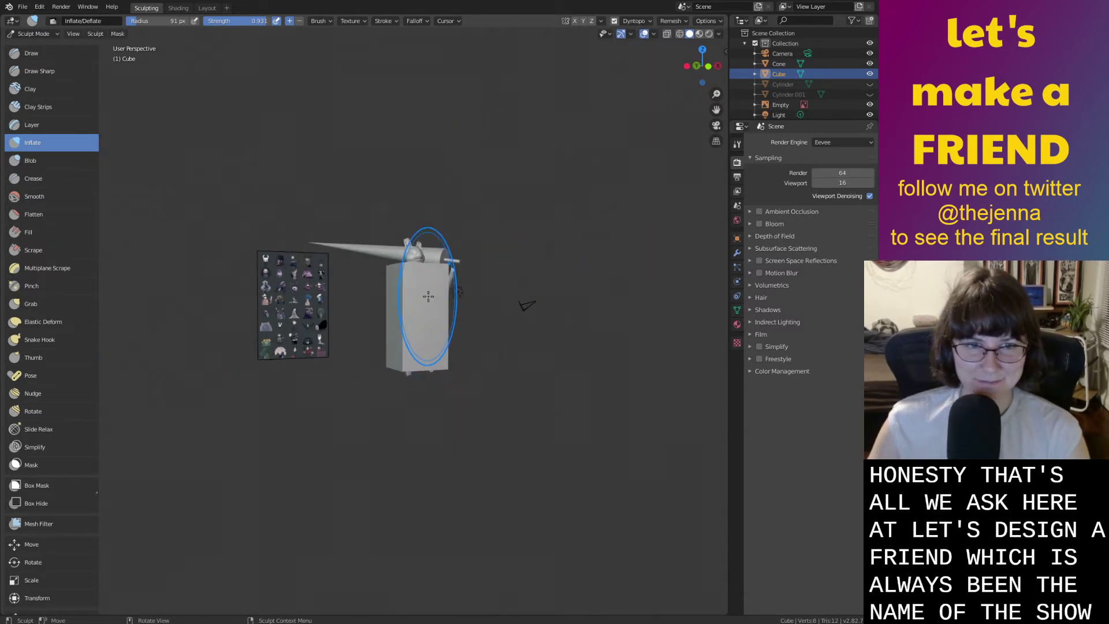
middle_click_drag(433, 362, 324, 327)
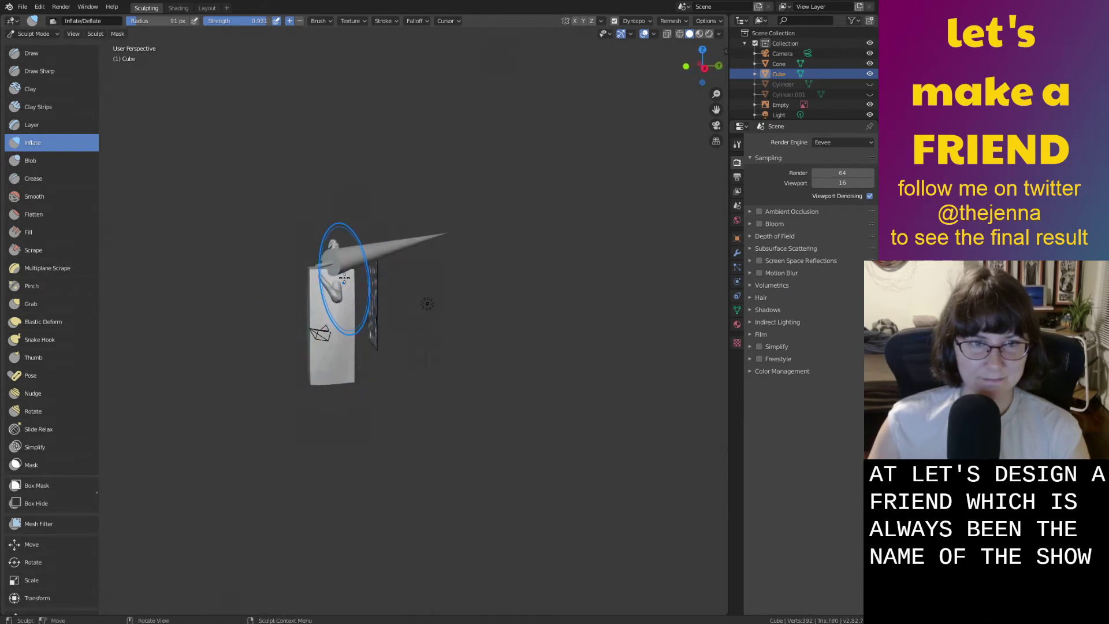
middle_click_drag(348, 365, 338, 328)
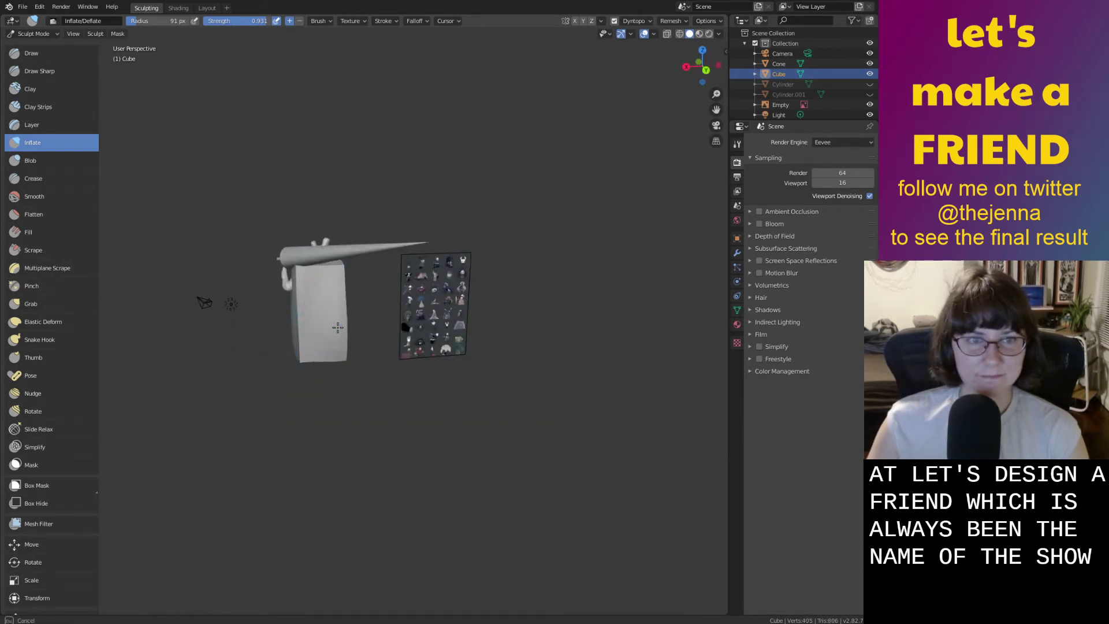
middle_click_drag(304, 361, 522, 330)
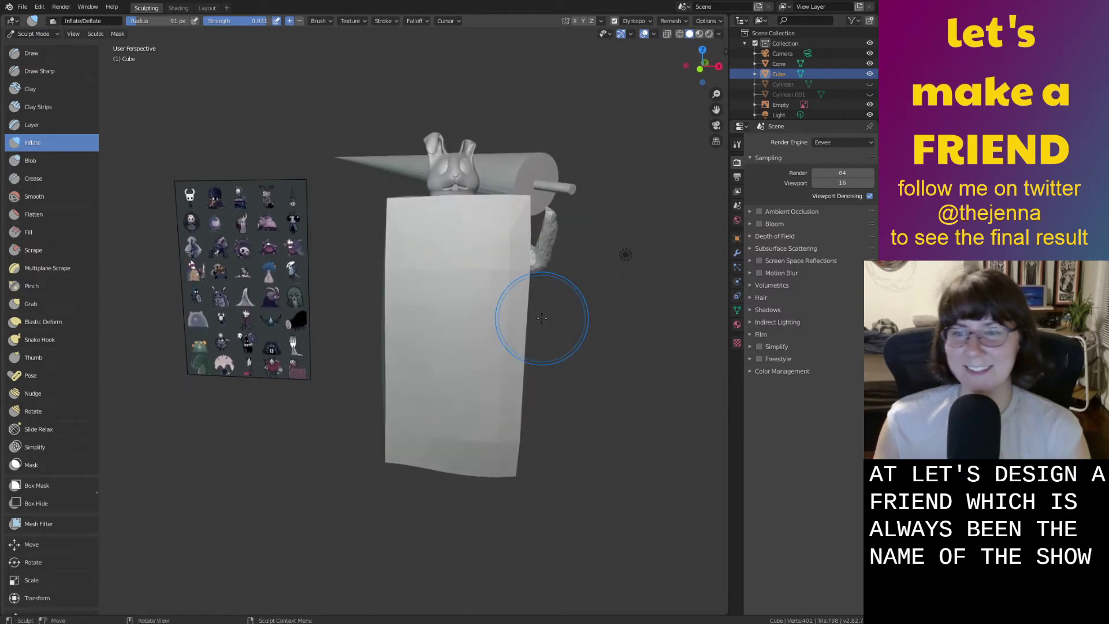
Smooth the upper corners, vertical edges and lower rim of the box with the Smooth brush.
middle_click_drag(543, 318, 641, 349)
middle_click_drag(537, 237, 456, 253)
left_click_drag(456, 253, 514, 237)
middle_click_drag(479, 243, 532, 212)
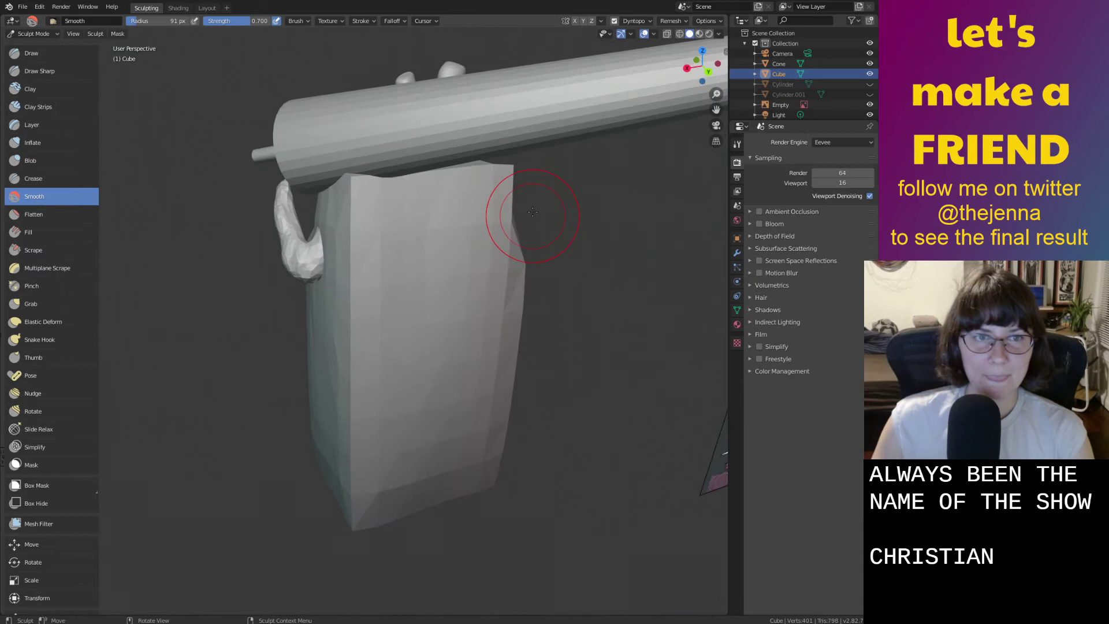
middle_click_drag(372, 222, 381, 441)
left_click_drag(380, 441, 524, 521)
middle_click_drag(527, 524, 240, 505)
Smooth the box's sides and underside into a rounded garment that follows the rabbit's body.
mouse_move(199, 369)
left_mouse_down()
mouse_move(252, 329)
mouse_move(347, 331)
left_mouse_up()
middle_click_drag(347, 330, 412, 351)
middle_click_drag(292, 329, 472, 328)
mouse_move(305, 298)
middle_mouse_down()
mouse_move(163, 235)
mouse_move(136, 235)
mouse_move(495, 276)
mouse_move(288, 324)
mouse_move(357, 357)
mouse_move(416, 358)
mouse_move(333, 369)
mouse_move(354, 349)
mouse_move(216, 360)
mouse_move(371, 324)
mouse_move(397, 421)
middle_mouse_up()
scroll(344, 390, "down", 5)
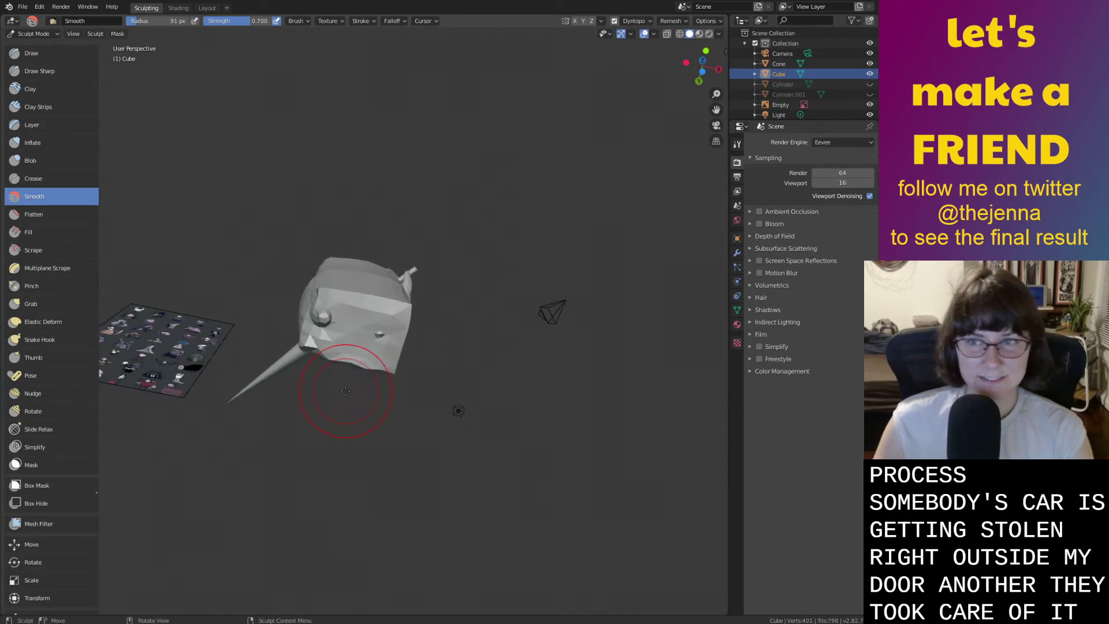
middle_click_drag(363, 335, 446, 318)
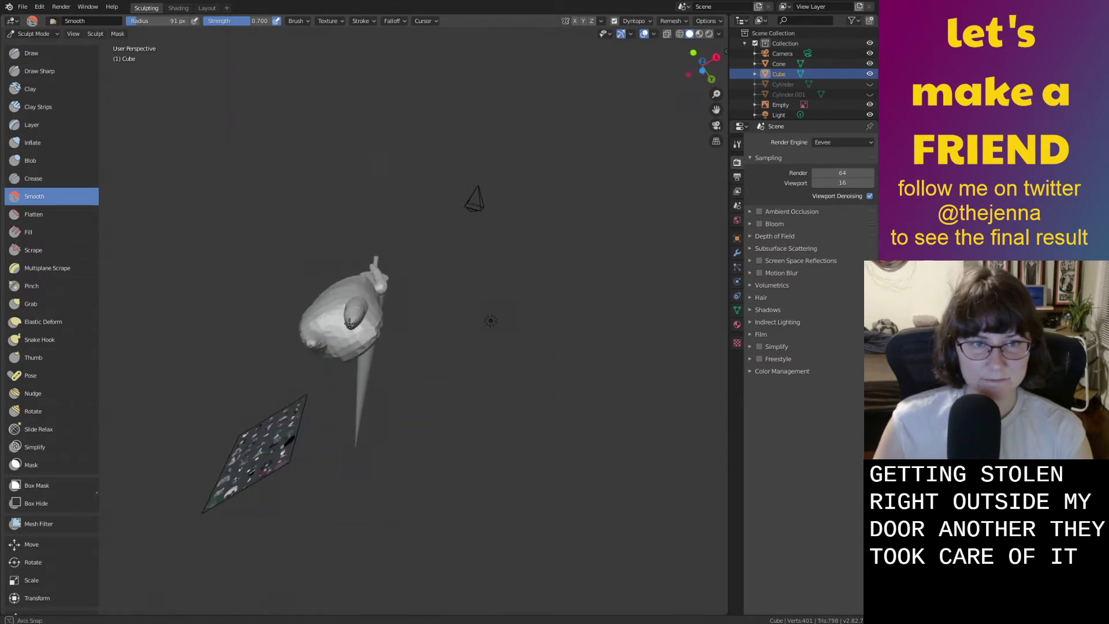
mouse_move(384, 262)
middle_mouse_down()
mouse_move(354, 275)
mouse_move(372, 329)
mouse_move(516, 289)
mouse_move(445, 277)
mouse_move(497, 320)
mouse_move(444, 323)
mouse_move(417, 401)
middle_mouse_up()
Inflate the garment around the rabbit's lower back and hip, and smooth the bulge.
key("i")
scroll(431, 381, "up", 1)
mouse_move(473, 370)
left_mouse_down()
mouse_move(488, 346)
mouse_move(491, 376)
mouse_move(484, 360)
mouse_move(393, 393)
left_mouse_up()
middle_click_drag(485, 358, 434, 351)
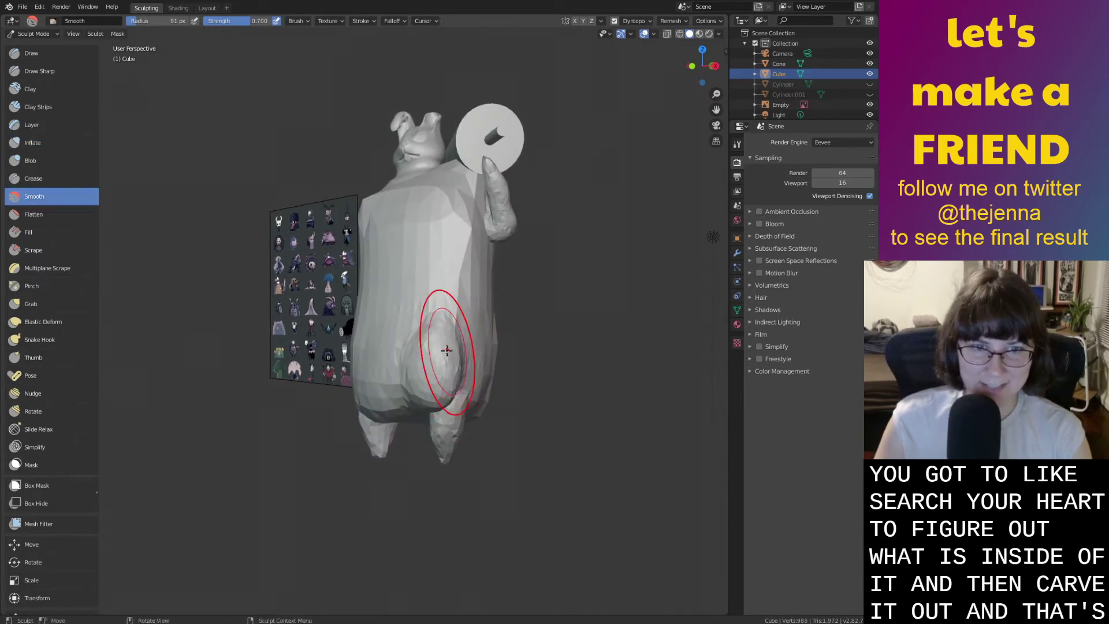
mouse_move(456, 360)
left_mouse_down()
mouse_move(417, 368)
mouse_move(424, 387)
left_mouse_up()
Inflate the back of the garment to cover the part of the rabbit poking through it.
mouse_move(416, 387)
middle_mouse_down()
mouse_move(389, 375)
mouse_move(487, 399)
middle_mouse_up()
middle_click_drag(505, 258, 346, 336)
scroll(423, 237, "up", 2)
scroll(431, 447, "down", 5)
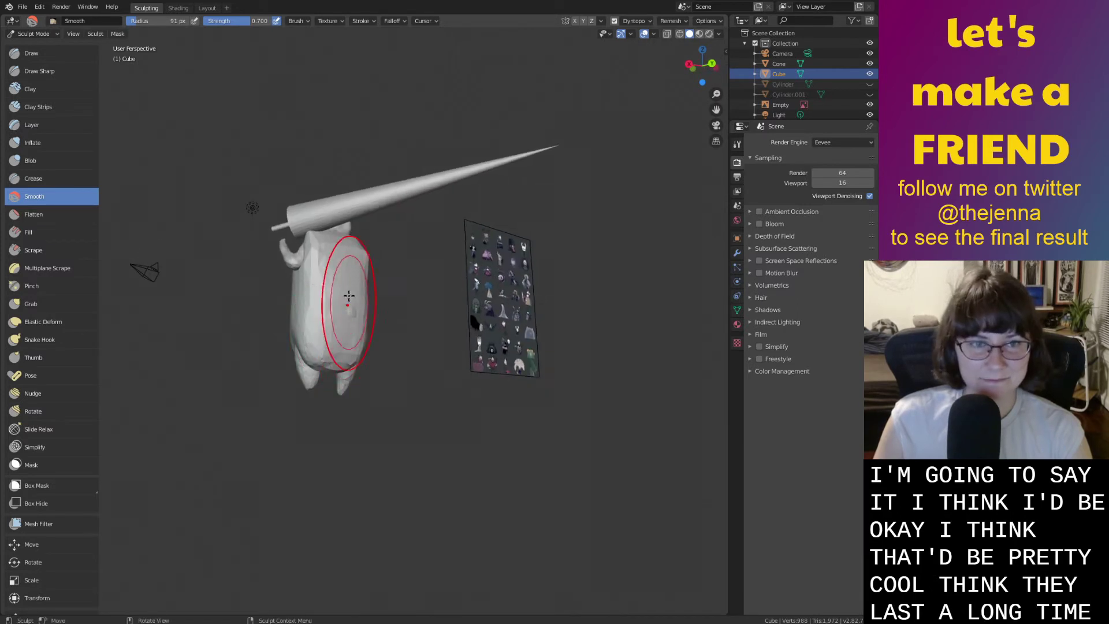
scroll(358, 308, "up", 5)
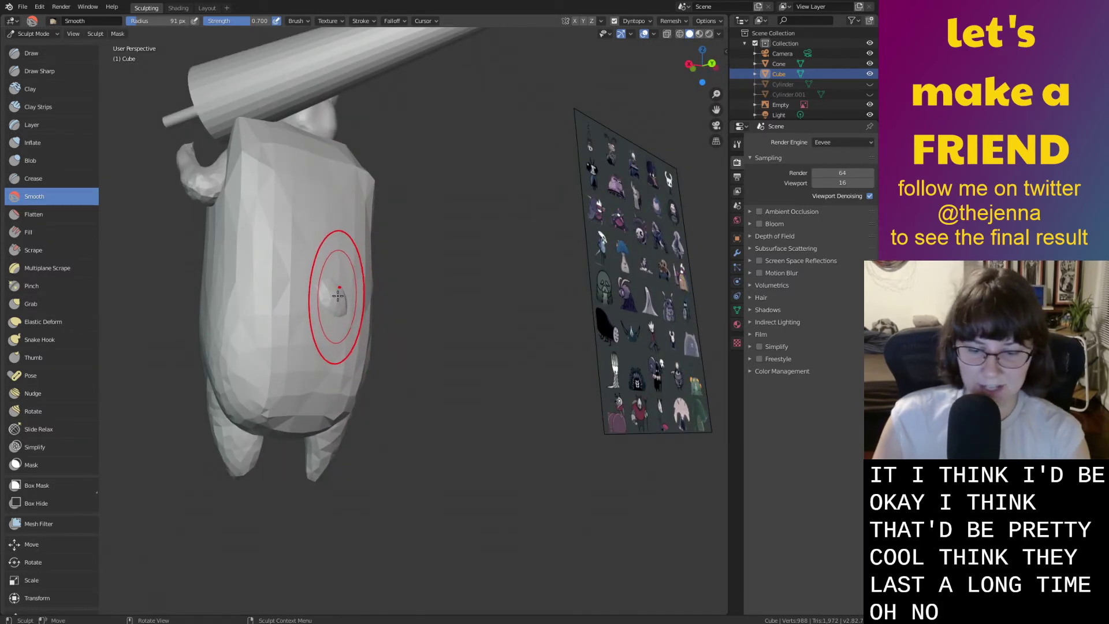
key("i")
mouse_move(321, 300)
left_mouse_down()
mouse_move(265, 292)
mouse_move(350, 295)
left_mouse_up()
mouse_move(306, 242)
left_mouse_down()
mouse_move(289, 260)
mouse_move(364, 269)
left_mouse_up()
key("i")
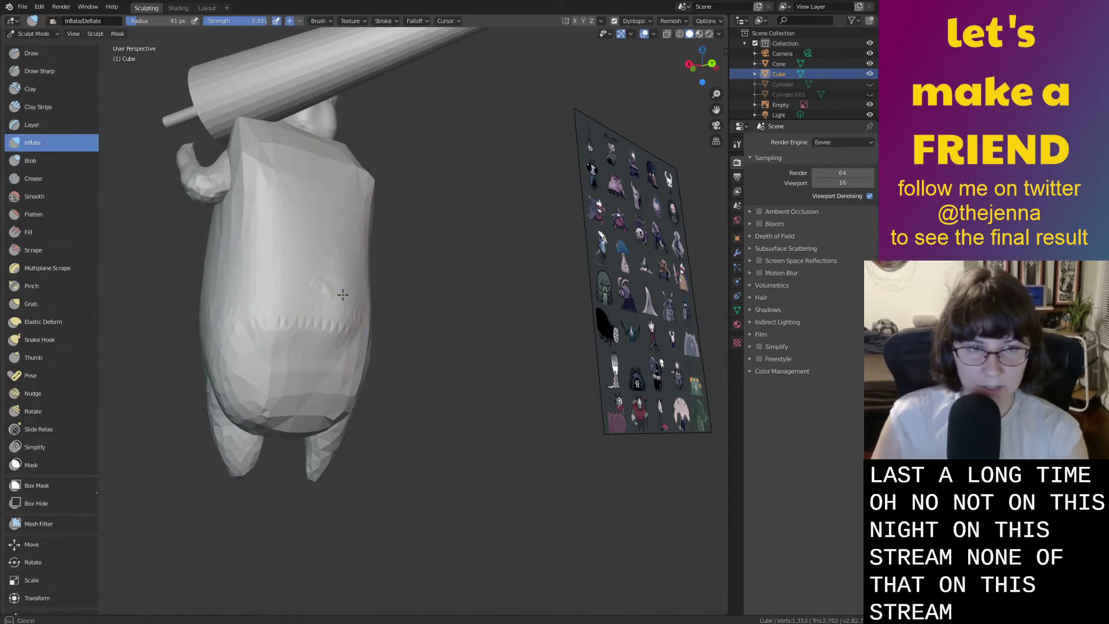
middle_click_drag(342, 294, 274, 297)
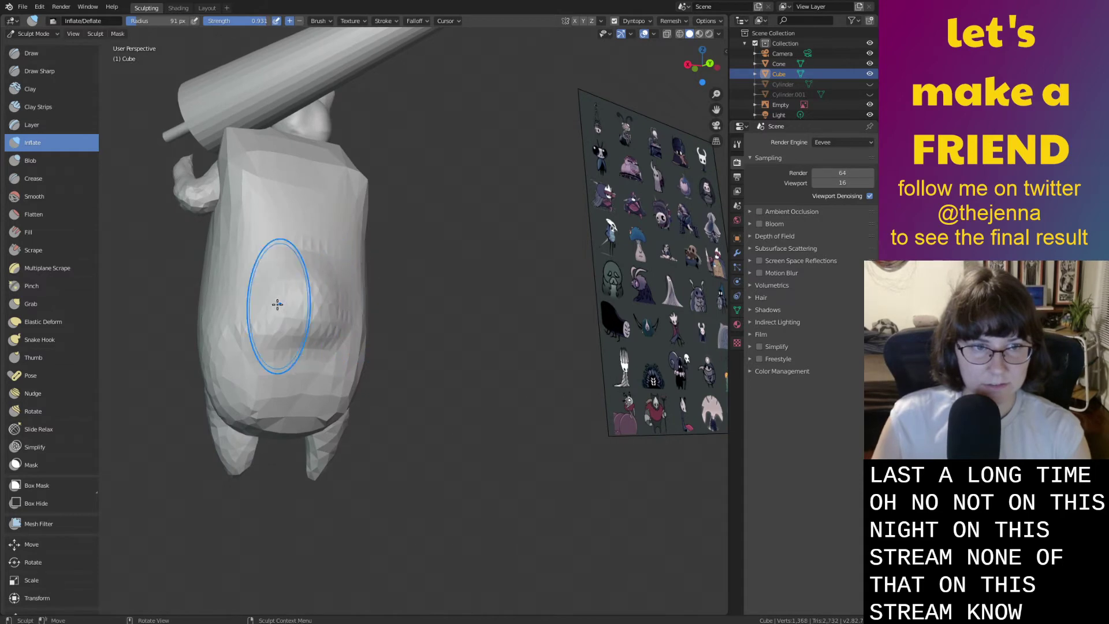
Smooth the inflated back of the garment down to its lower rim and save the file.
key("shift+s")
mouse_move(312, 292)
left_mouse_down()
mouse_move(283, 308)
mouse_move(288, 394)
mouse_move(327, 421)
mouse_move(260, 428)
left_mouse_up()
mouse_move(260, 428)
middle_mouse_down()
mouse_move(290, 424)
mouse_move(315, 335)
mouse_move(298, 370)
mouse_move(304, 334)
middle_mouse_up()
key("ctrl+s")
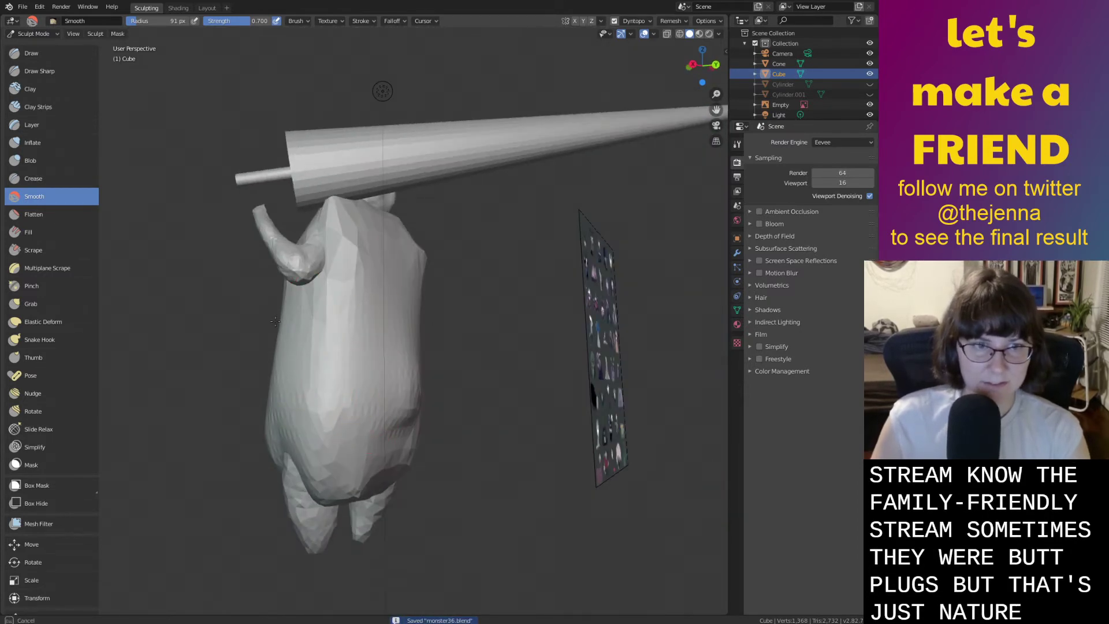
Inflate the garment's lower back across its width with the Inflate brush.
middle_click_drag(415, 329, 449, 333)
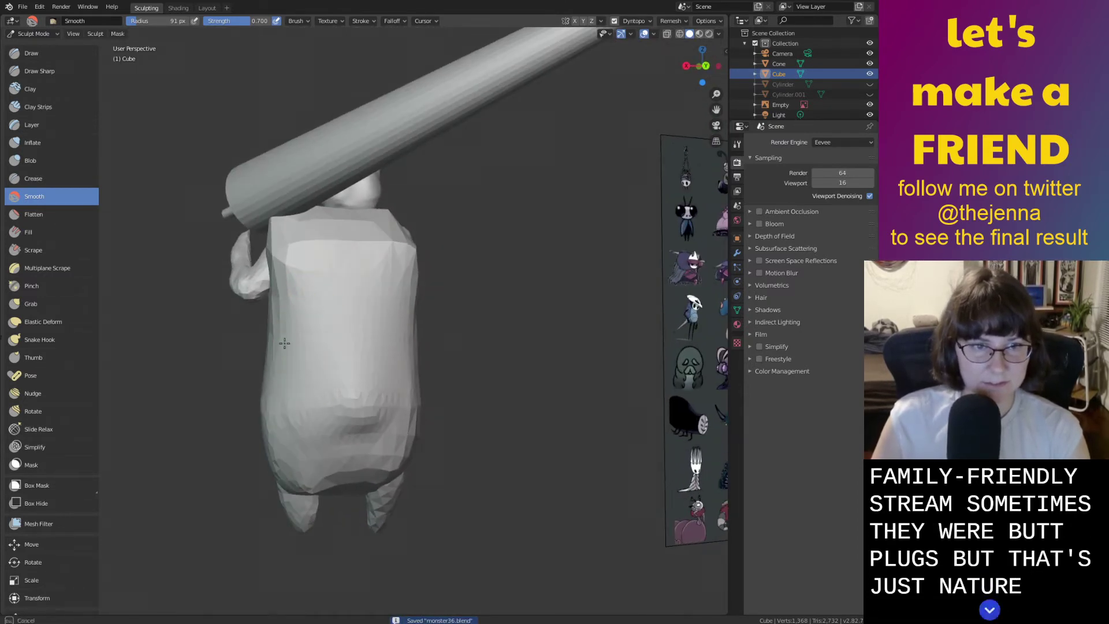
scroll(371, 346, "up", 3)
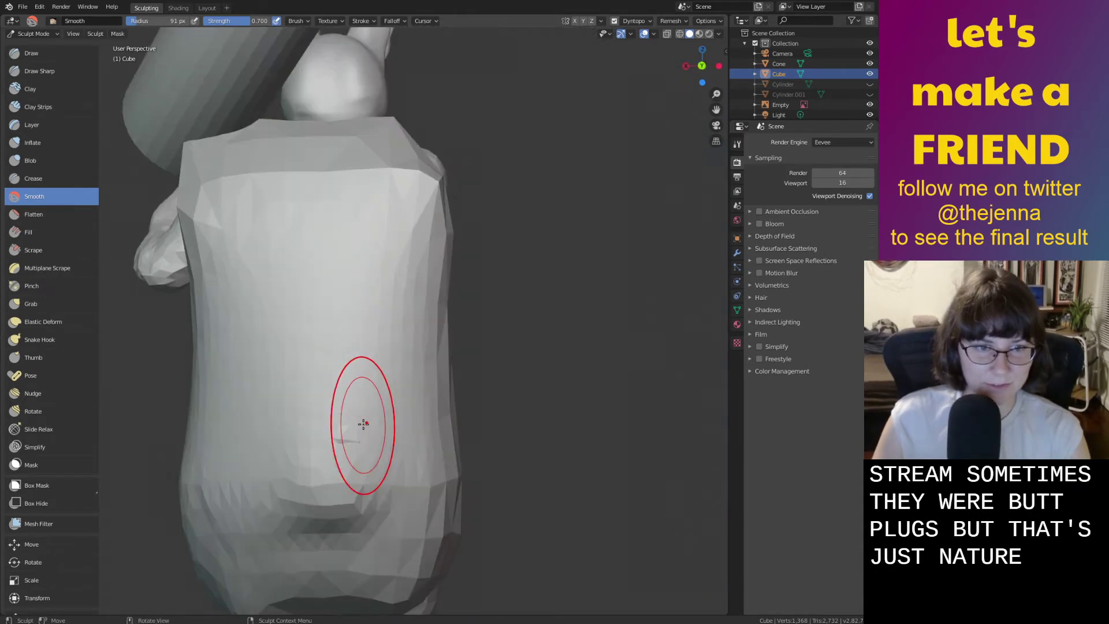
key("i")
mouse_move(190, 462)
left_mouse_down()
mouse_move(409, 473)
mouse_move(218, 490)
mouse_move(393, 475)
left_mouse_up()
Smooth the garment's lower back and both sides to even out the inflated area.
key("s")
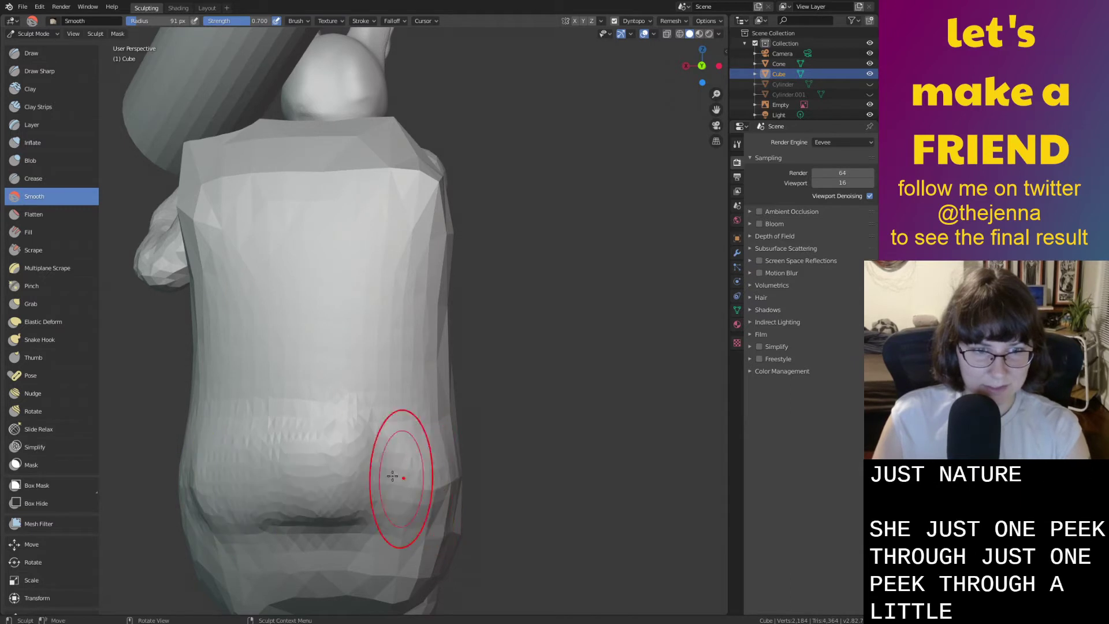
mouse_move(451, 434)
left_mouse_down()
mouse_move(173, 458)
mouse_move(458, 508)
mouse_move(289, 512)
mouse_move(244, 528)
mouse_move(378, 543)
mouse_move(353, 478)
mouse_move(458, 443)
mouse_move(335, 378)
mouse_move(402, 347)
left_mouse_up()
left_click_drag(183, 320, 213, 338)
mouse_move(213, 337)
middle_mouse_down()
mouse_move(346, 367)
mouse_move(264, 363)
middle_mouse_up()
mouse_move(413, 360)
left_mouse_down()
mouse_move(339, 366)
mouse_move(400, 363)
left_mouse_up()
scroll(392, 371, "down", 1)
mouse_move(413, 352)
middle_mouse_down()
mouse_move(543, 322)
mouse_move(383, 368)
mouse_move(539, 348)
mouse_move(518, 364)
middle_mouse_up()
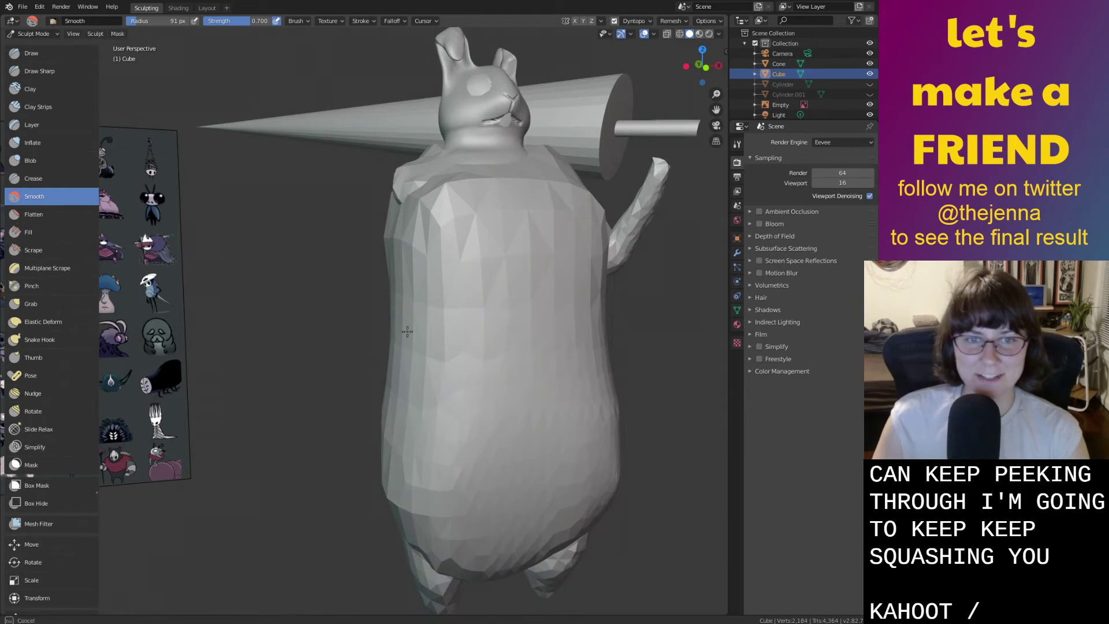
scroll(445, 347, "up", 3)
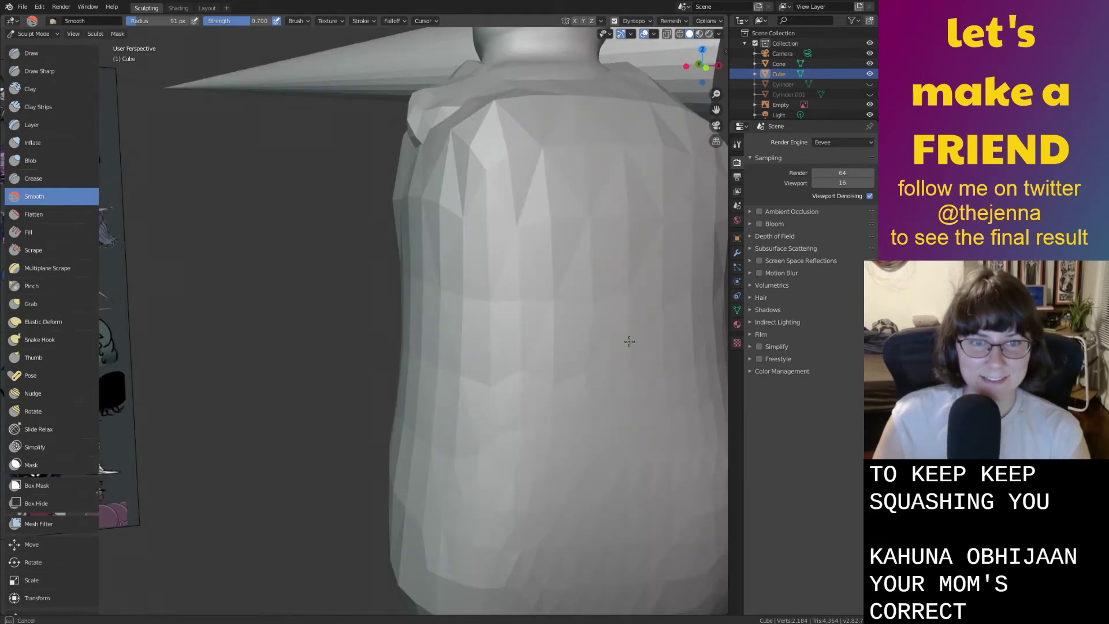
Save the current file.
scroll(566, 363, "down", 5)
key("ctrl+s")
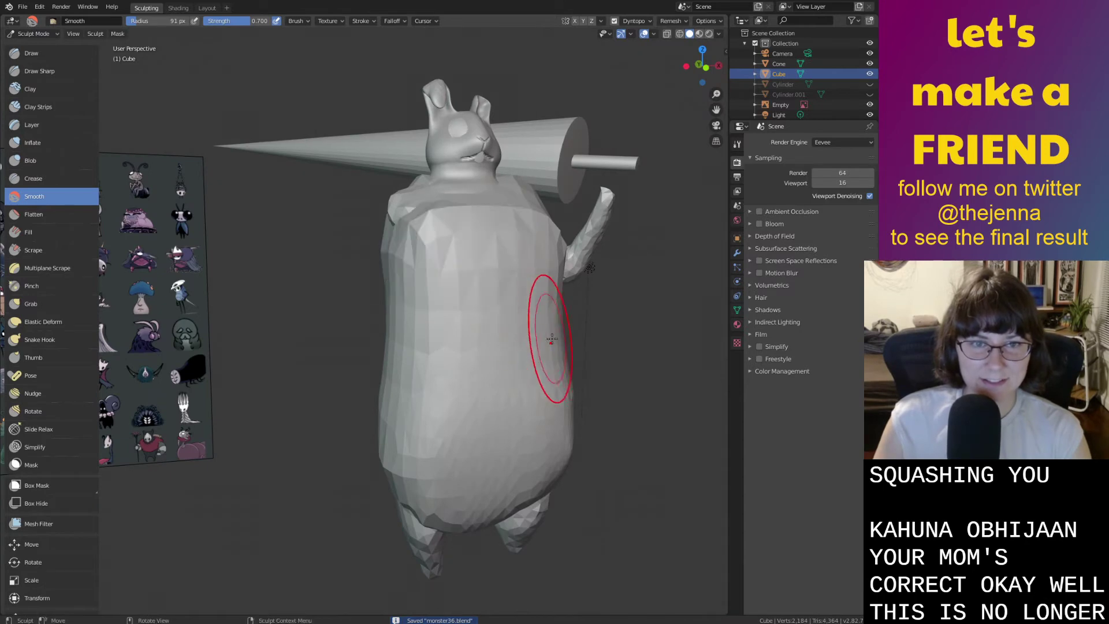
Examine the faceted torso surface, shoulders and lower body from several angles.
scroll(550, 354, "up", 5)
mouse_move(424, 328)
middle_mouse_down()
mouse_move(433, 339)
mouse_move(404, 335)
middle_mouse_up()
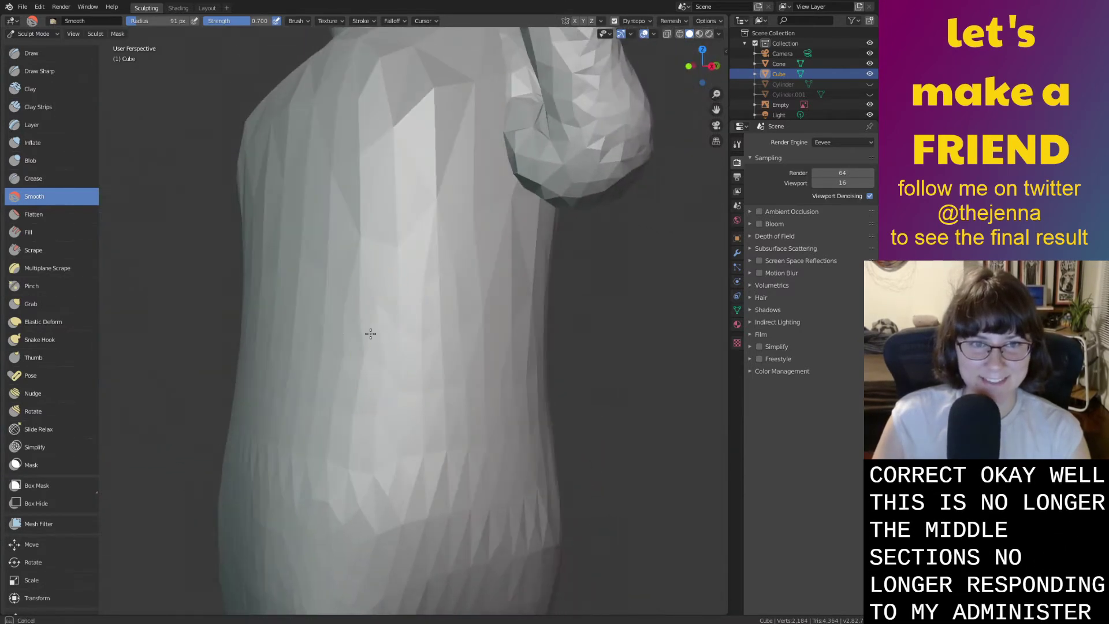
scroll(386, 343, "down", 2)
scroll(387, 343, "down", 4)
middle_click_drag(367, 382, 313, 325)
middle_click_drag(669, 346, 508, 228)
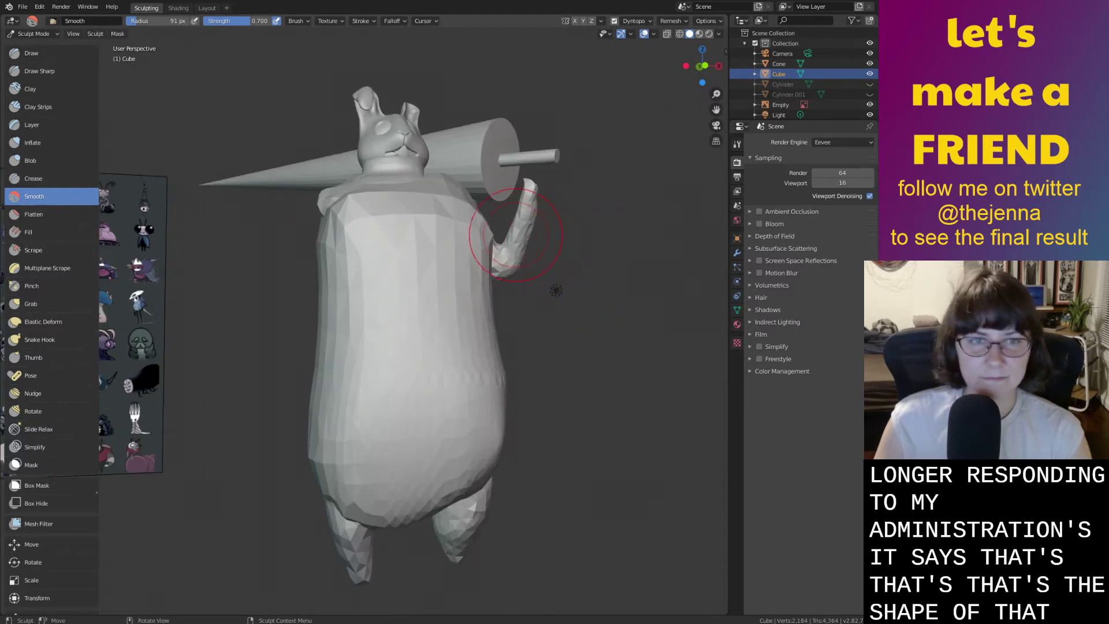
scroll(440, 210, "up", 3)
mouse_move(440, 211)
middle_mouse_down()
mouse_move(484, 239)
mouse_move(435, 266)
mouse_move(483, 254)
middle_mouse_up()
middle_click_drag(418, 76, 315, 73)
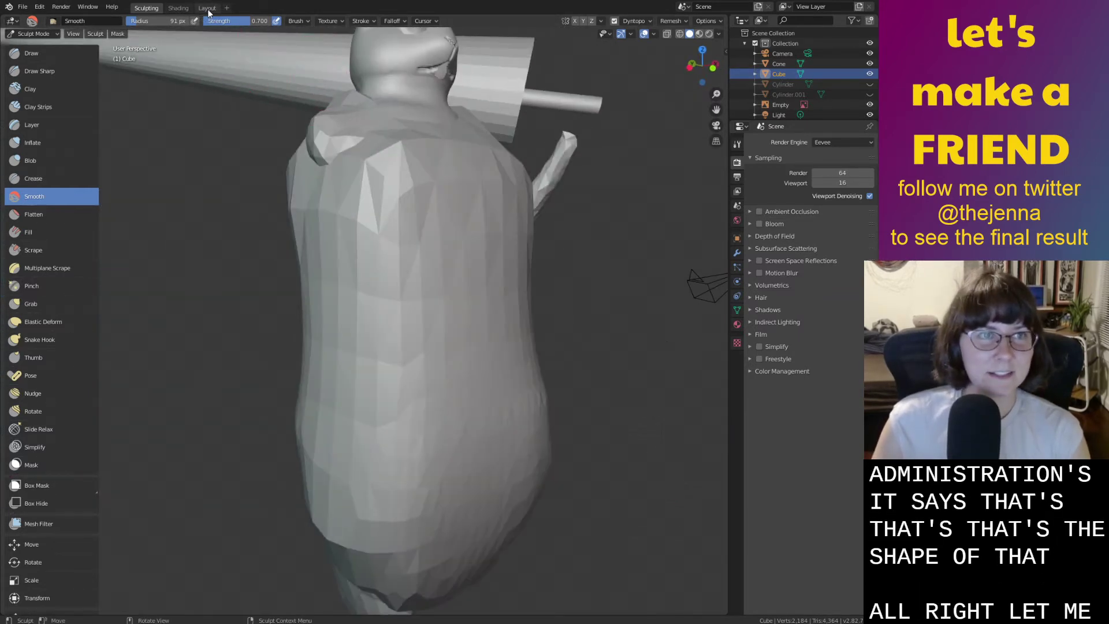
Make the bunny mesh the active object in the Layout workspace and return to sculpting it.
left_click(207, 9)
left_click(464, 271)
left_click(146, 8)
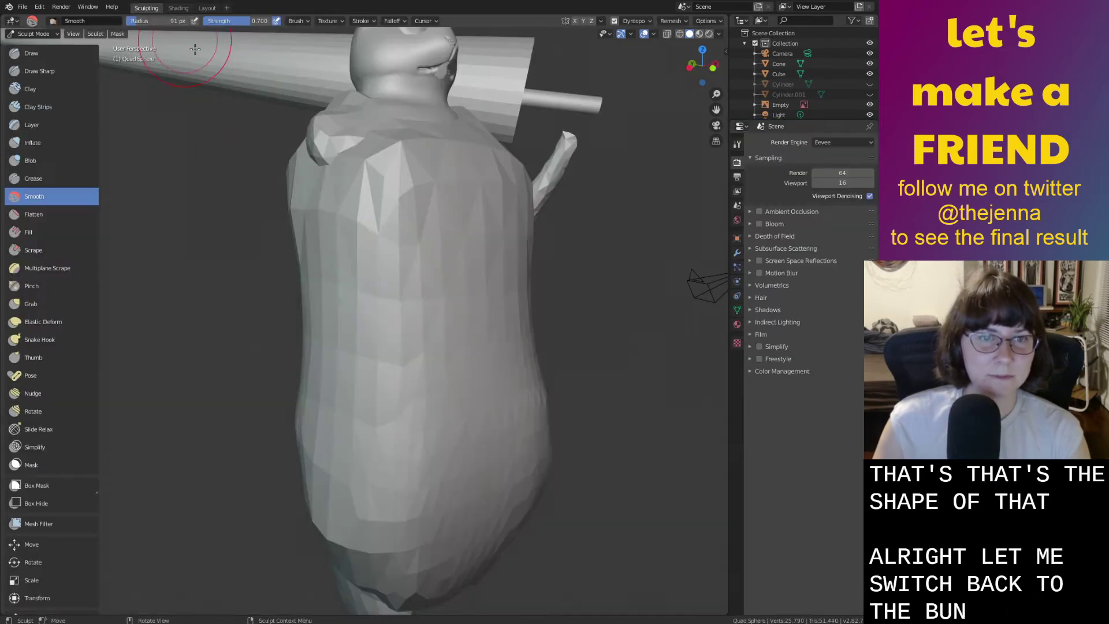
Pull the stub at the bunny's free shoulder outward and down with the Grab brush to form an upper arm.
middle_click_drag(342, 176, 502, 179)
key("g")
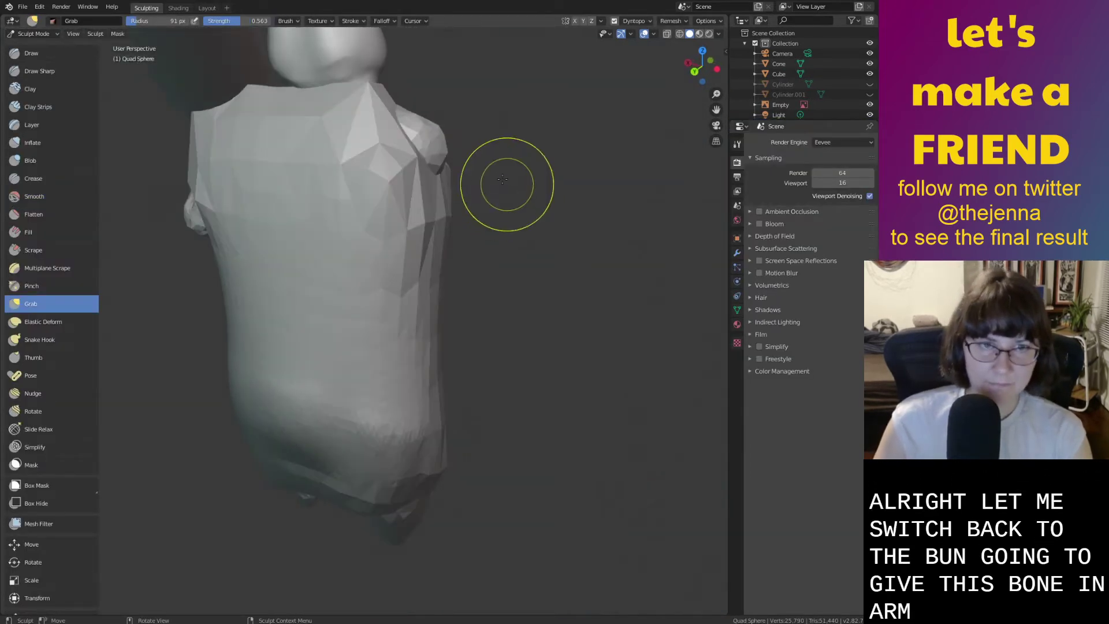
left_click_drag(439, 153, 459, 160)
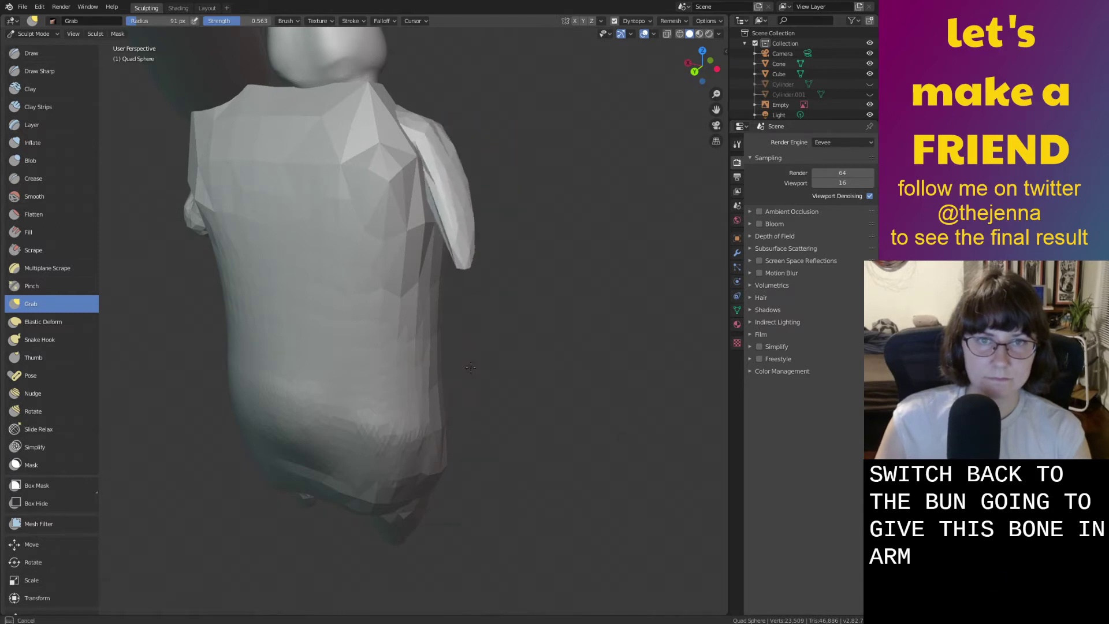
mouse_move(494, 458)
middle_mouse_down()
mouse_move(404, 408)
mouse_move(335, 393)
mouse_move(445, 364)
mouse_move(513, 379)
mouse_move(435, 304)
middle_mouse_up()
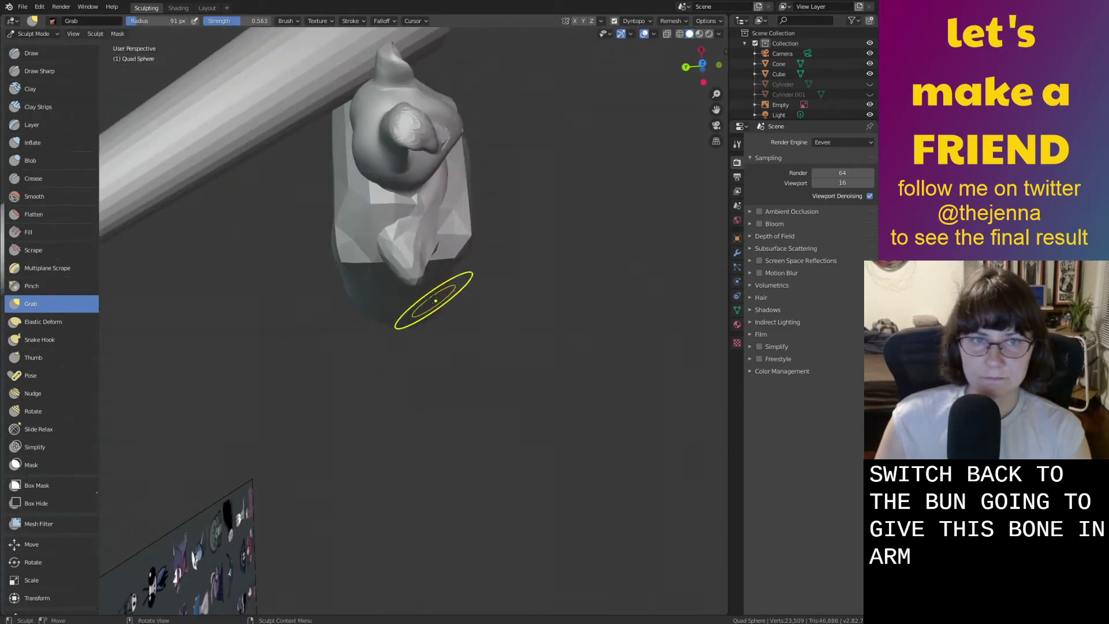
middle_click_drag(412, 303, 407, 199)
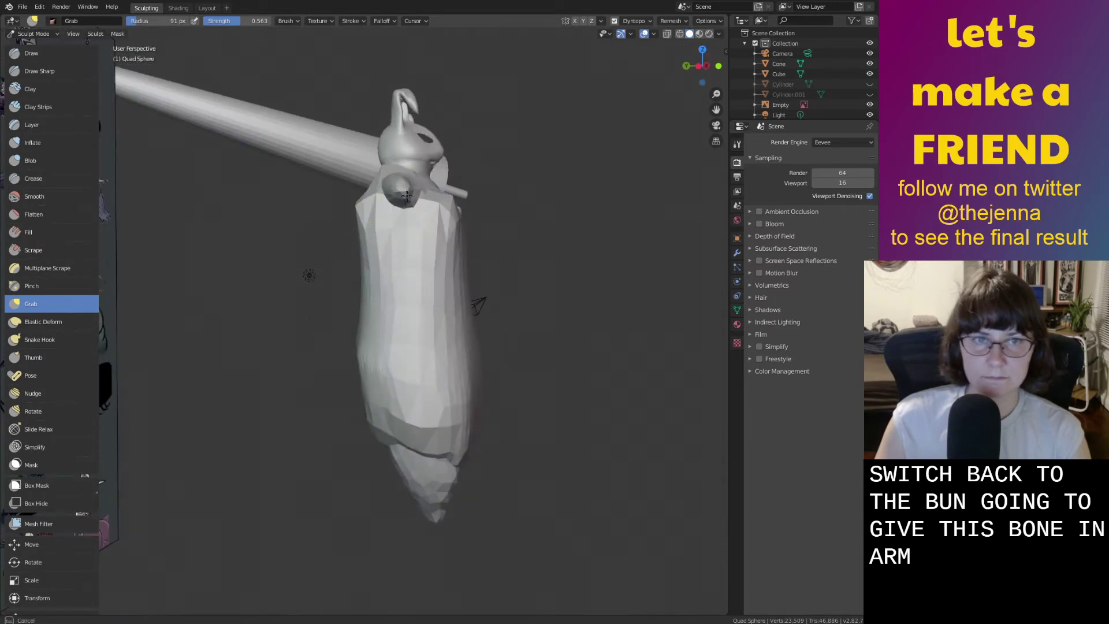
Thicken the new upper arm with the Inflate brush and pull it away from the torso with Grab.
key("i")
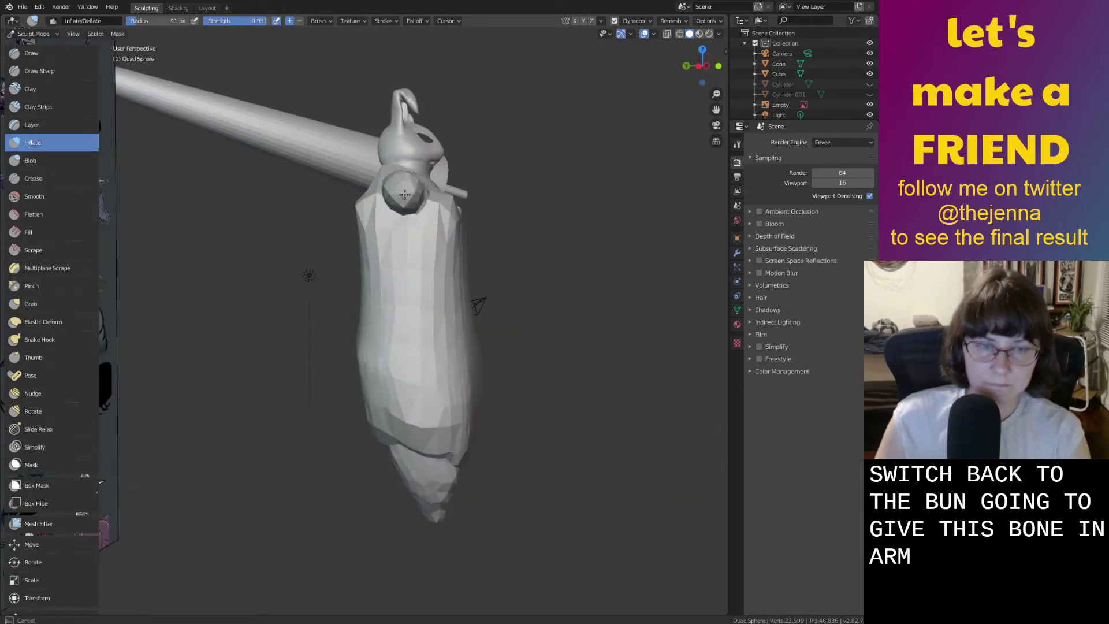
key("g")
middle_click_drag(412, 368, 353, 376)
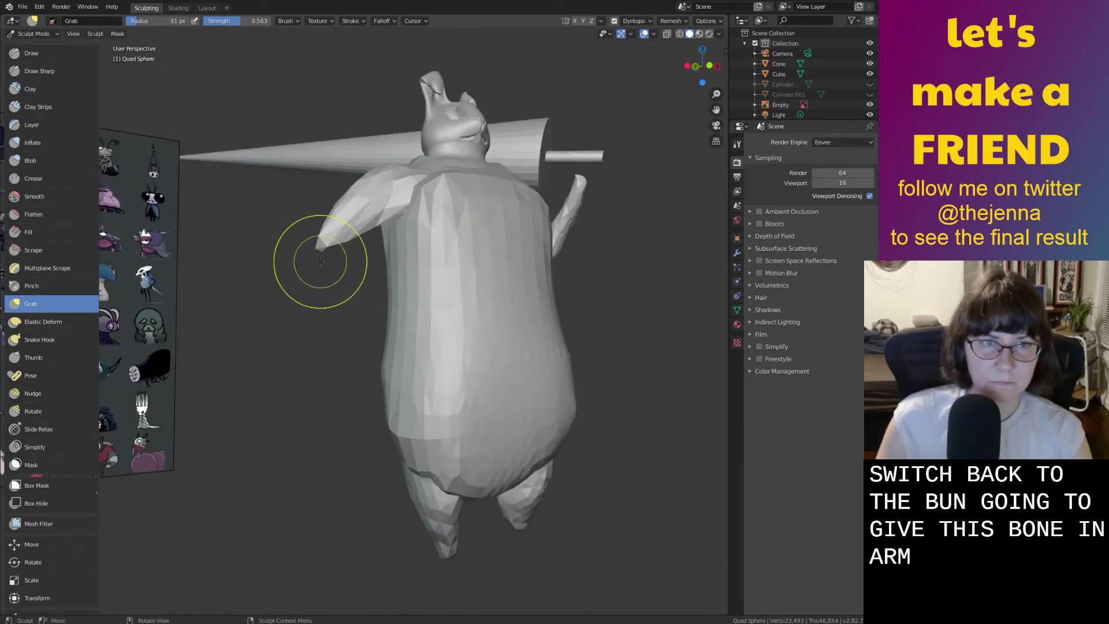
middle_click_drag(367, 226, 342, 222)
Inflate the new arm further and smooth its transition into the shoulder.
key("i")
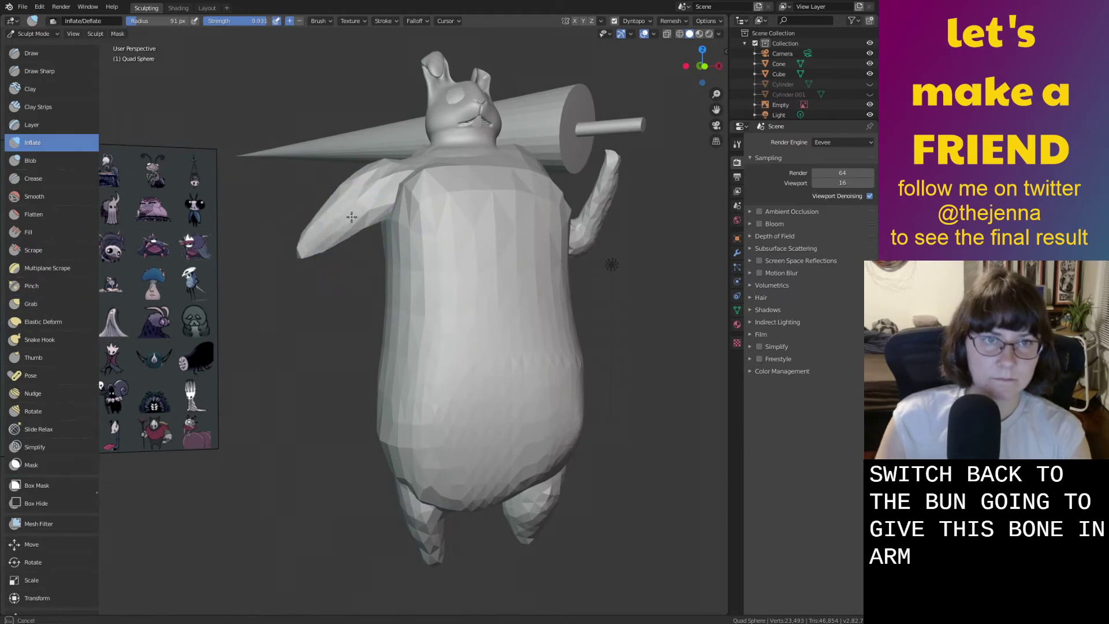
middle_click_drag(385, 180, 399, 211)
key("s")
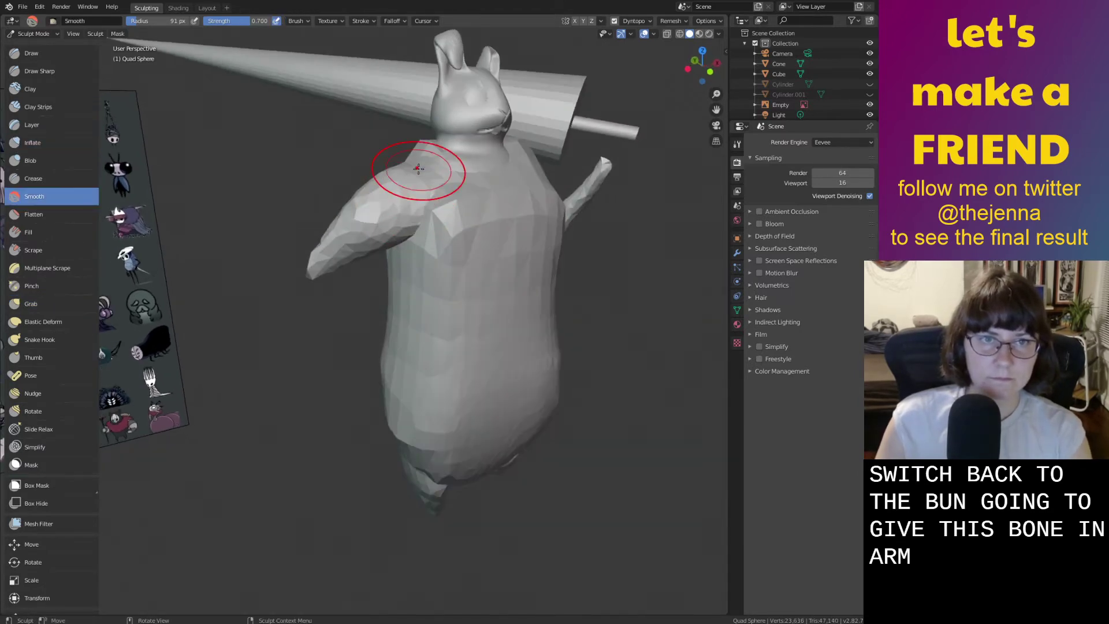
mouse_move(440, 196)
middle_mouse_down()
mouse_move(324, 169)
mouse_move(421, 174)
middle_mouse_up()
key("g")
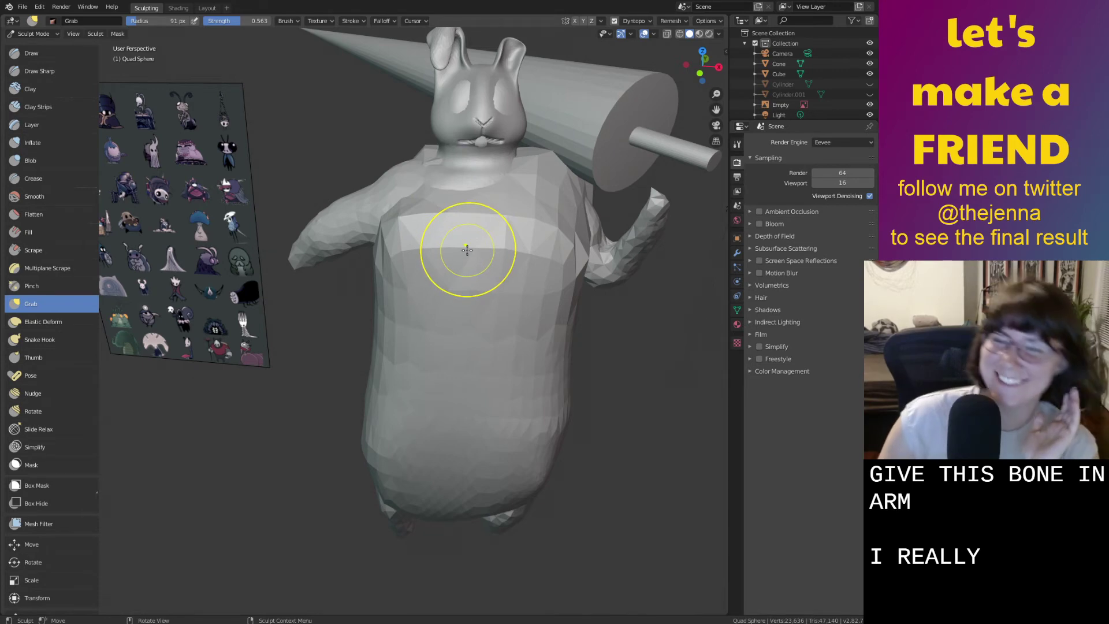
mouse_move(467, 249)
middle_mouse_down()
mouse_move(520, 243)
mouse_move(634, 335)
mouse_move(508, 272)
mouse_move(522, 327)
middle_mouse_up()
mouse_move(339, 396)
middle_mouse_down()
mouse_move(402, 317)
mouse_move(333, 183)
middle_mouse_up()
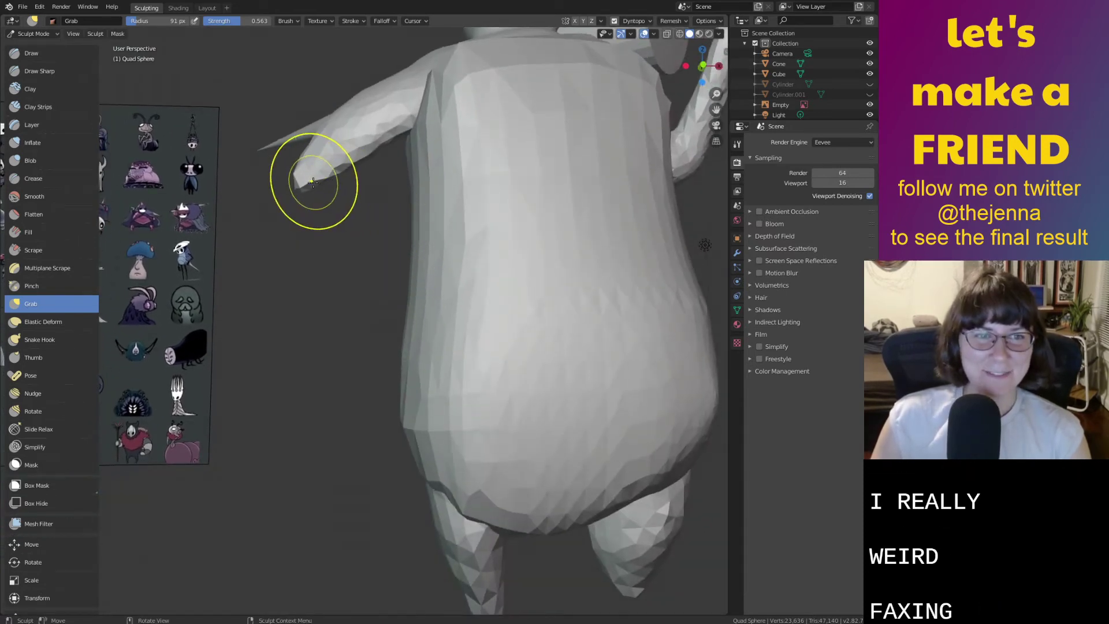
left_click_drag(437, 252, 442, 256)
key("ctrl+z")
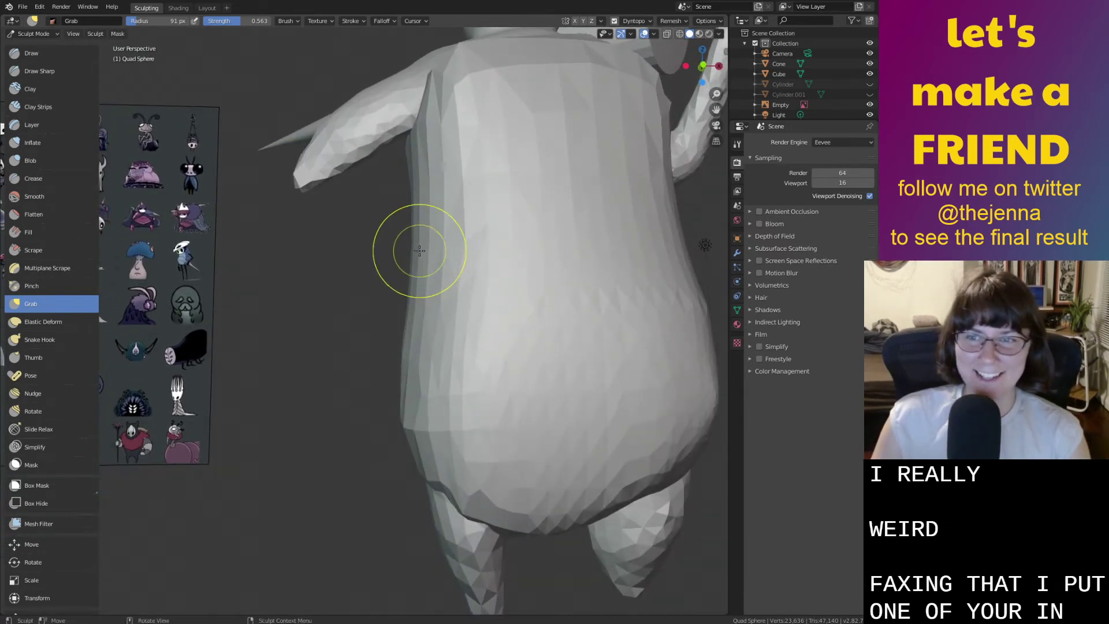
Inflate the end of the new arm and pull it down toward the torso with Grab to form a bent forearm.
key("i")
left_click_drag(302, 165, 309, 164)
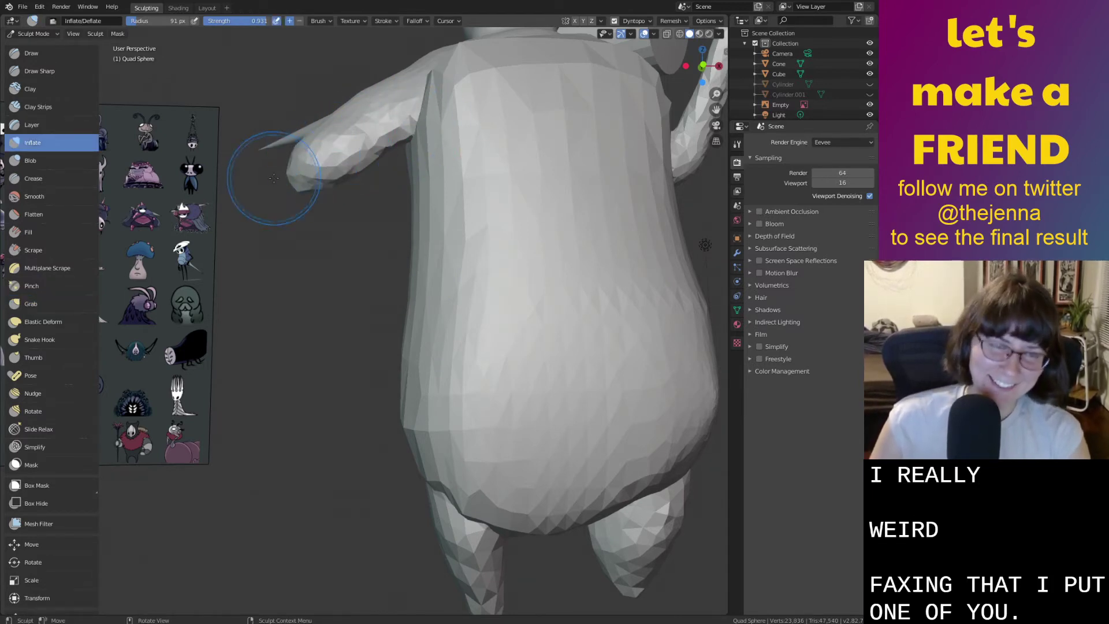
key("g")
left_click_drag(292, 178, 302, 188)
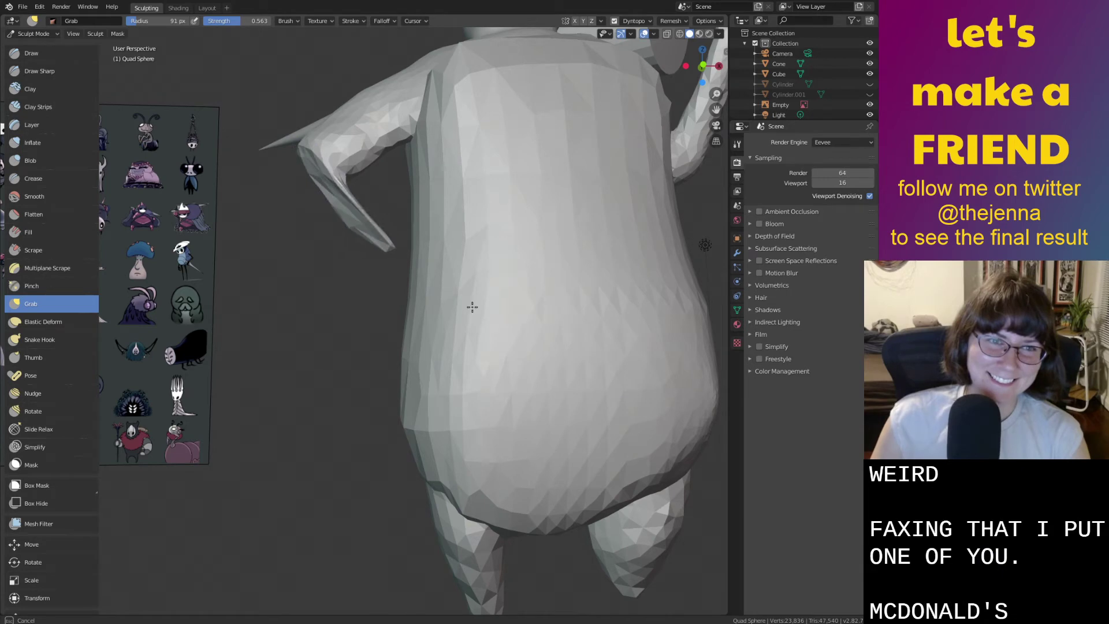
Thicken the thin forearm and elbow of the bent arm with the Inflate brush.
key("i")
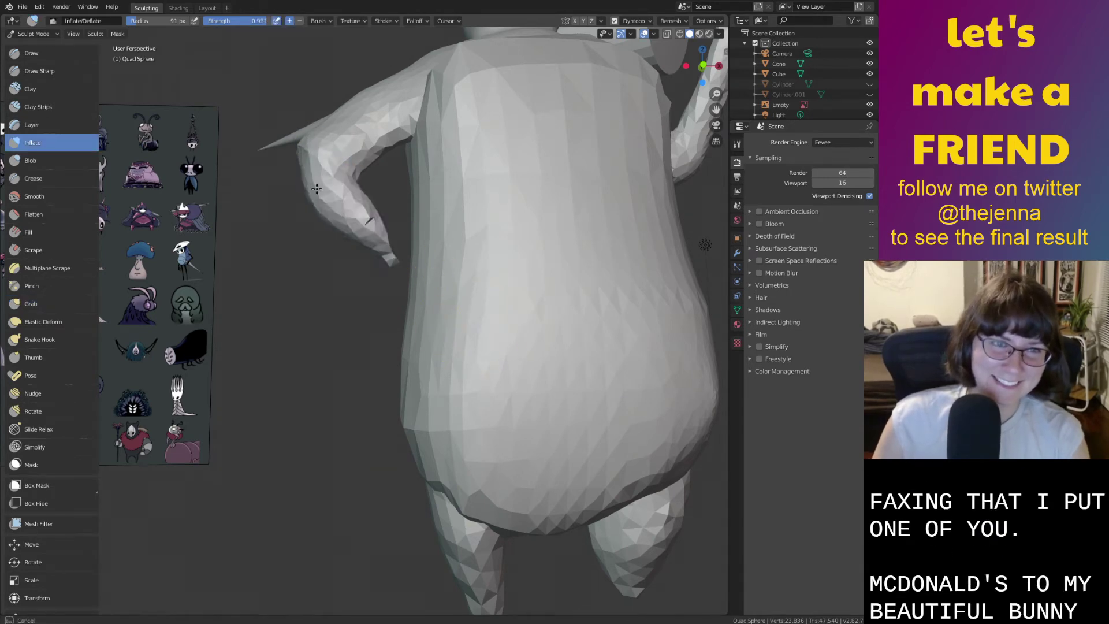
left_click_drag(352, 221, 329, 193)
middle_click_drag(329, 192, 410, 202)
mouse_move(414, 225)
left_mouse_down()
mouse_move(401, 193)
mouse_move(409, 176)
left_mouse_up()
Smooth the bent forearm and pull its tip against the side of the torso with Grab.
middle_click_drag(438, 249, 390, 188)
key("s")
middle_click_drag(448, 281, 390, 277)
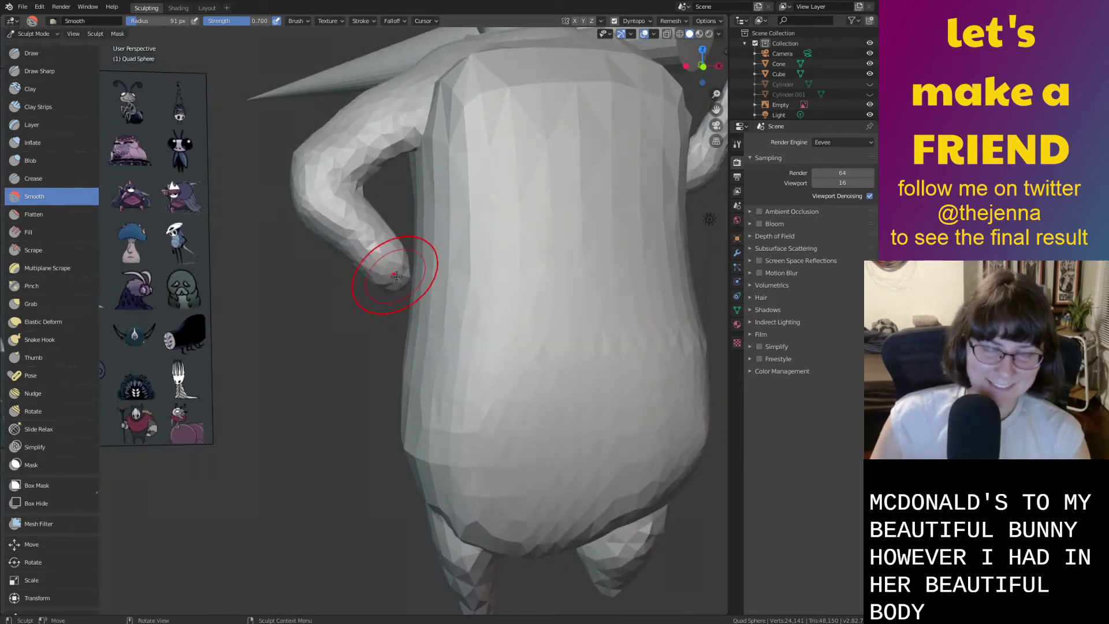
key("g")
left_click_drag(398, 281, 401, 283)
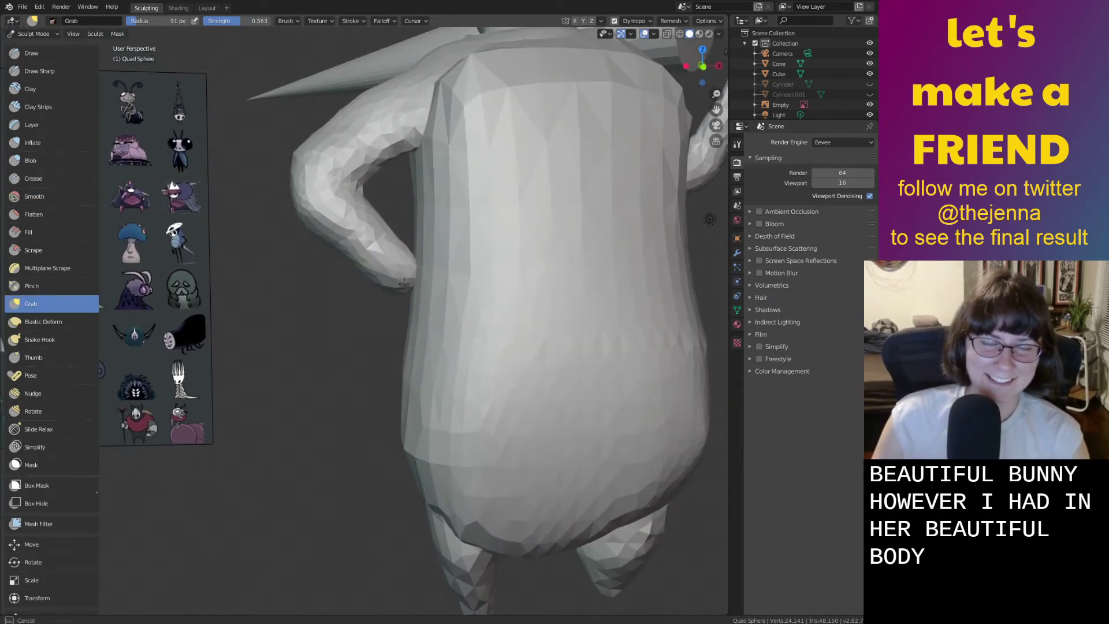
Examine the creatures on the reference image for how their hands are shaped.
middle_click_drag(307, 290, 532, 313, "shift")
scroll(314, 191, "up", 9)
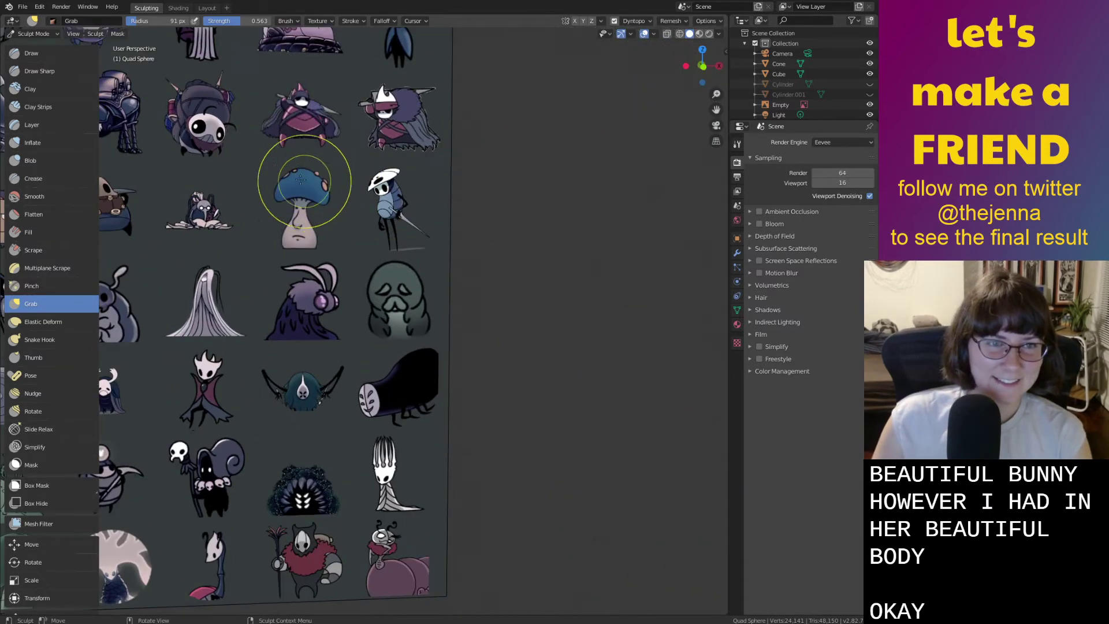
mouse_move(258, 171)
middle_mouse_down("shift")
mouse_move(670, 467)
mouse_move(691, 504)
middle_mouse_up("shift")
mouse_move(433, 210)
middle_mouse_down("shift")
mouse_move(707, 471)
mouse_move(714, 498)
middle_mouse_up("shift")
middle_click_drag(484, 269, 521, 333, "shift")
middle_click_drag(388, 263, 135, 264, "shift")
middle_click_drag(386, 501, 455, 12, "shift")
scroll(420, 492, "down", 8)
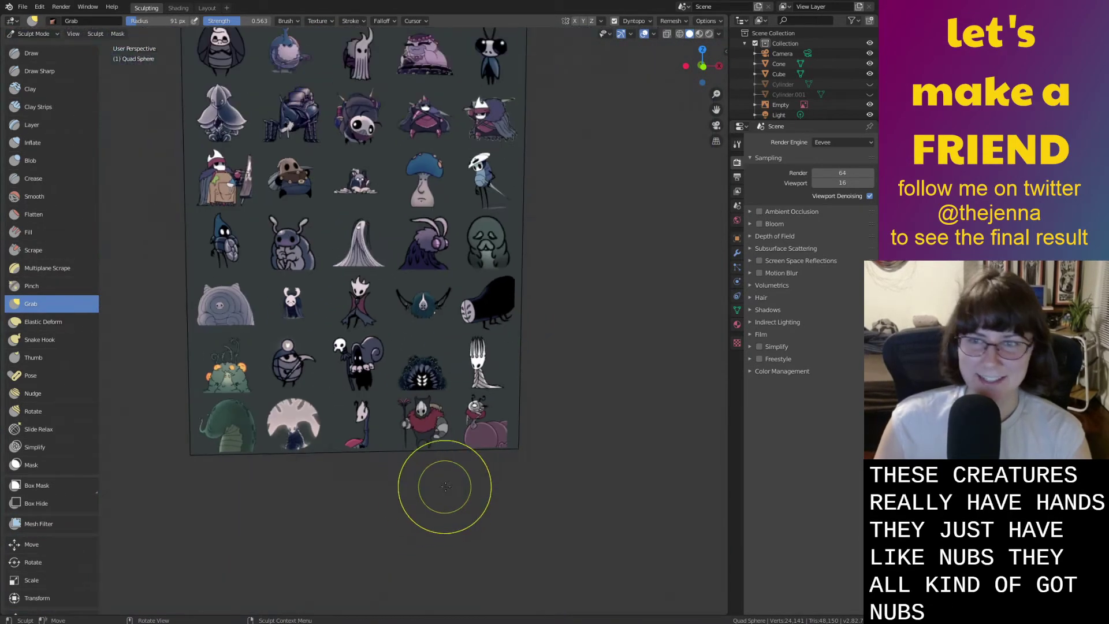
scroll(602, 412, "up", 4)
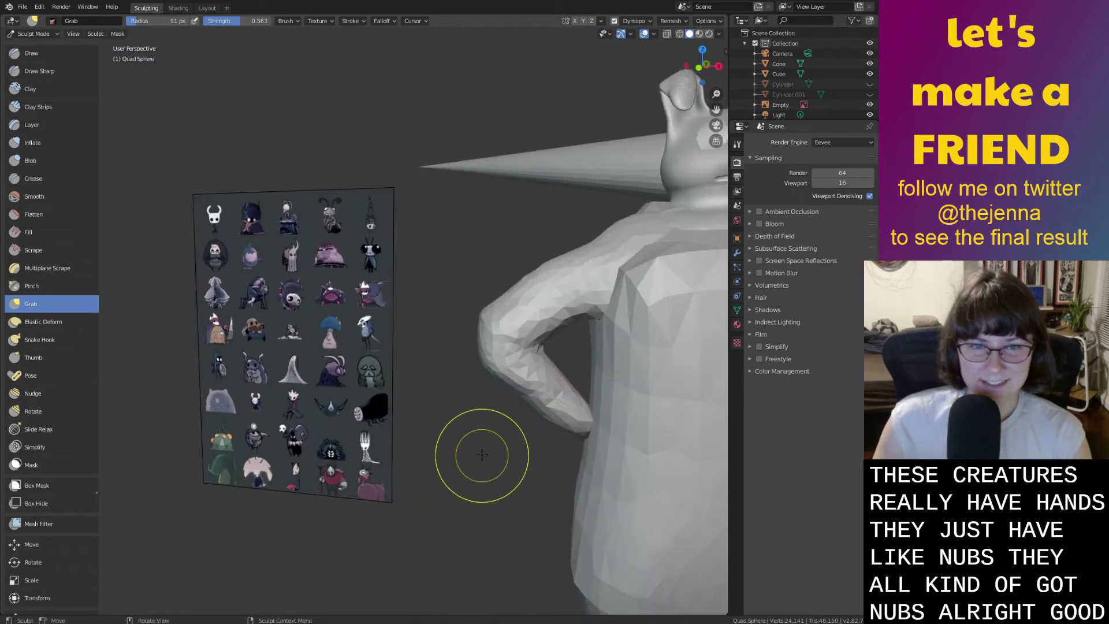
Smooth the forearm's end into a simple nub and adjust its contact with the torso using Grab.
scroll(460, 403, "up", 3)
key("shift+s")
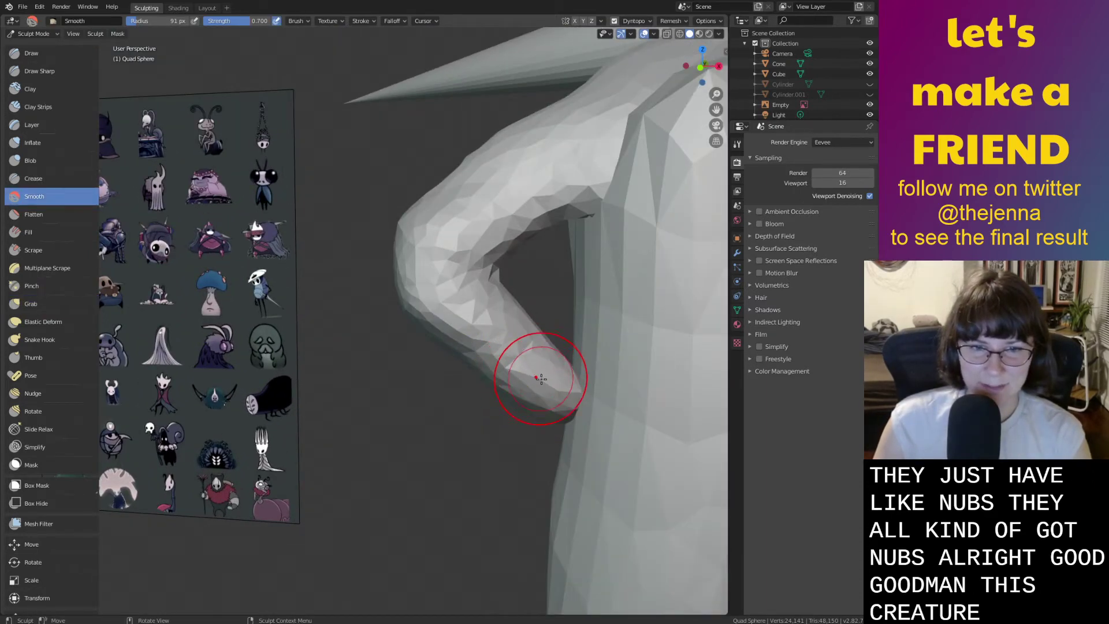
mouse_move(534, 404)
left_mouse_down()
mouse_move(577, 401)
mouse_move(619, 446)
left_mouse_up()
key("g")
middle_click_drag(582, 416, 574, 413)
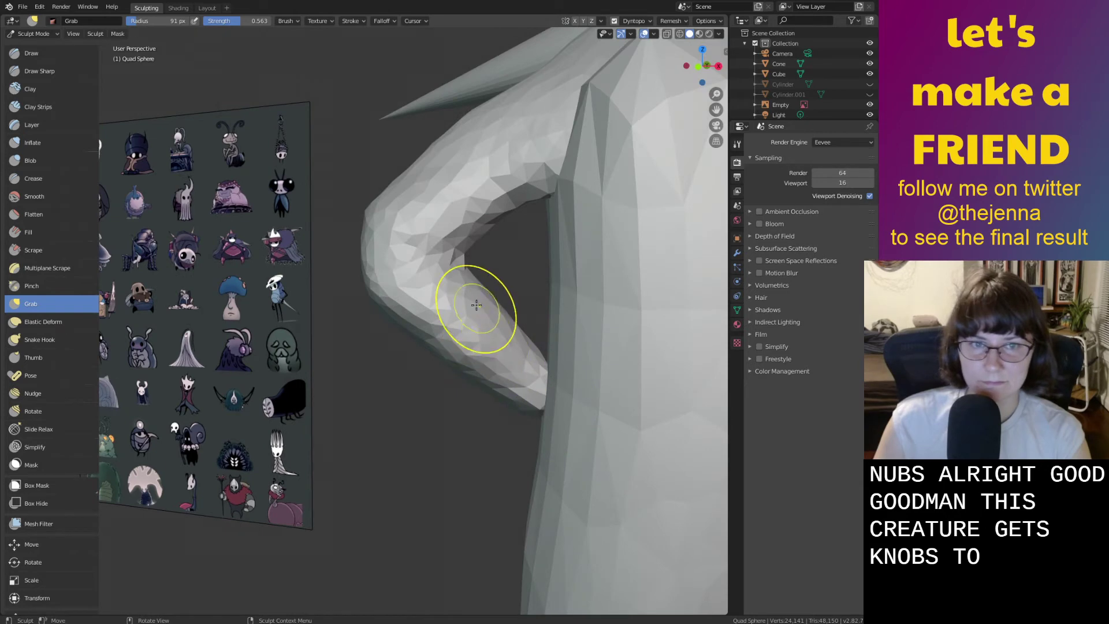
Reshape the inner elbow of the bent arm with Grab and Inflate, and smooth the result.
middle_click_drag(476, 304, 476, 282)
left_click_drag(472, 265, 455, 245)
key("shift+s")
key("i")
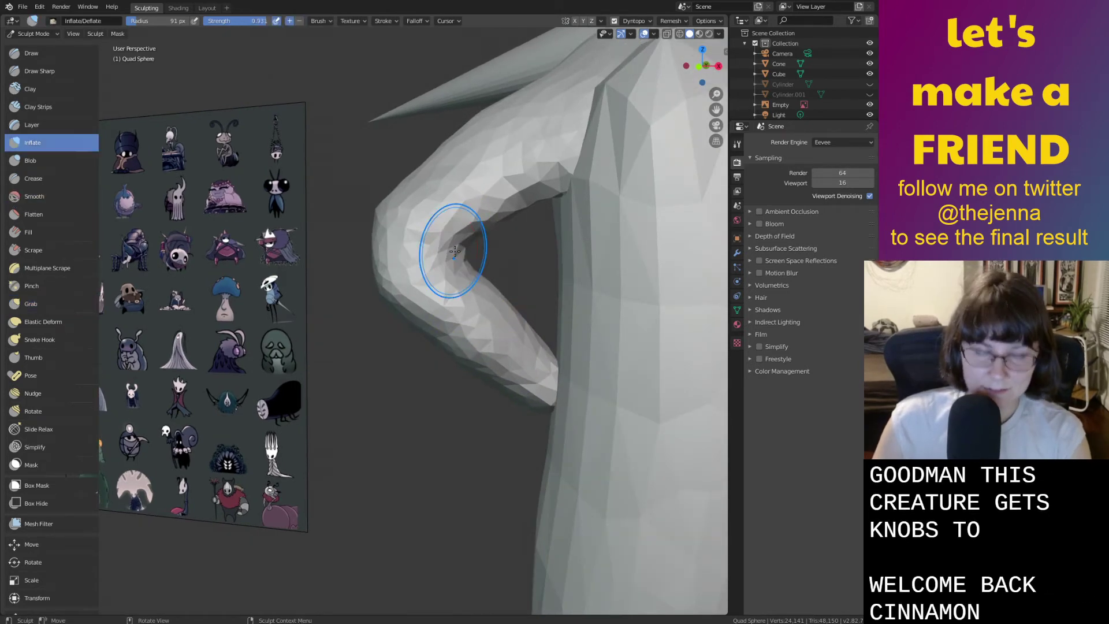
key("shift+s")
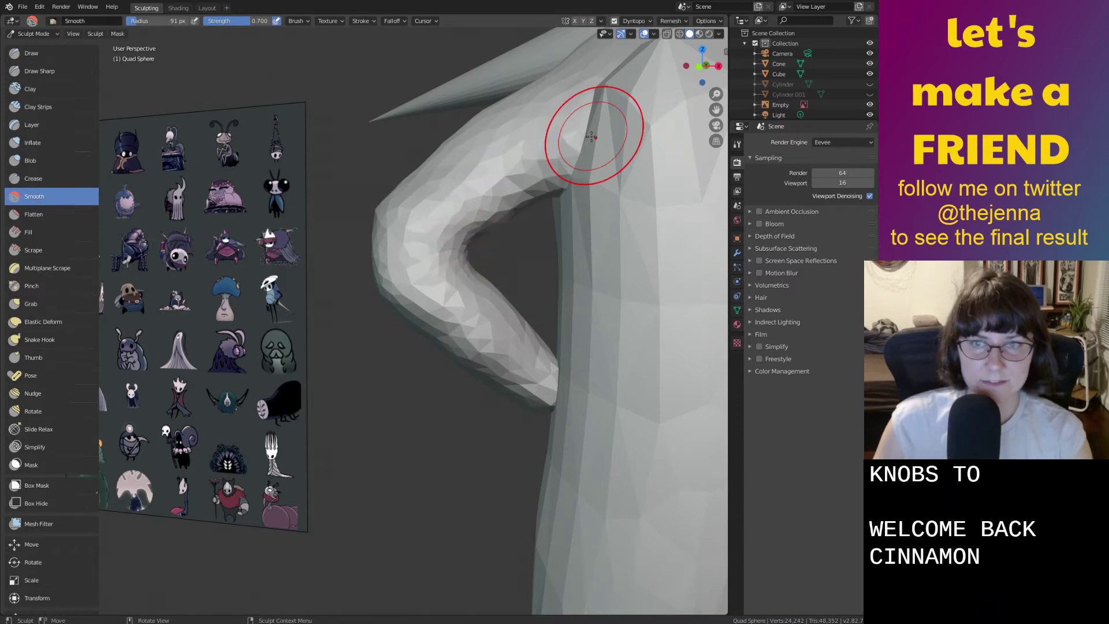
Reshape the raised forearm on the weapon side with Grab, pulling its end up toward the cone's handle.
scroll(594, 137, "down", 2)
middle_click_drag(589, 209, 463, 267)
middle_click_drag(524, 241, 346, 347)
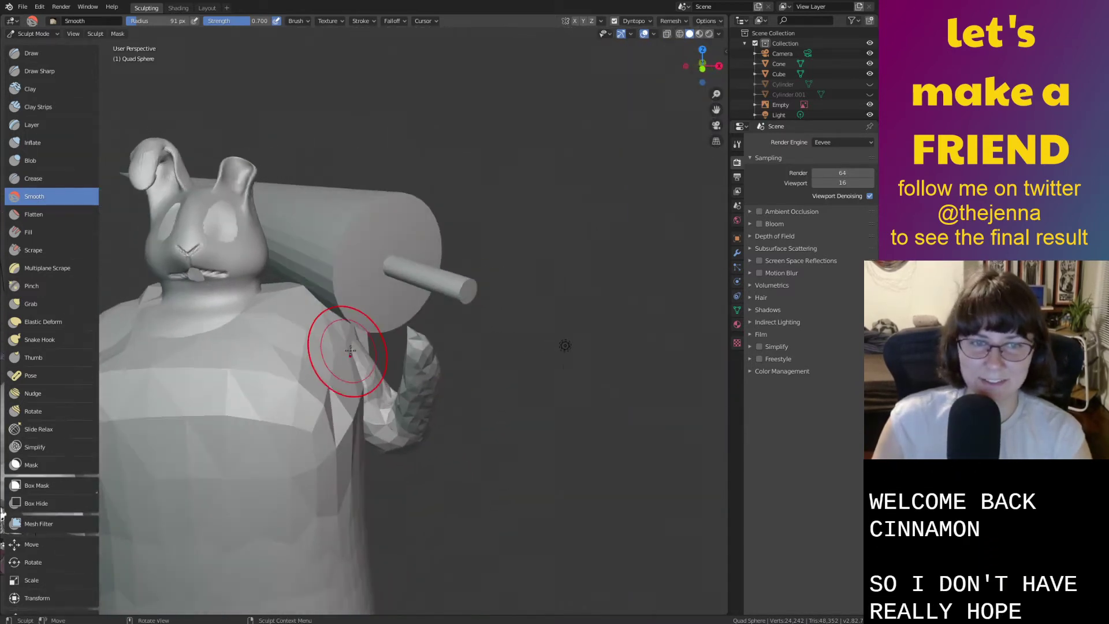
mouse_move(403, 396)
middle_mouse_down()
mouse_move(478, 367)
mouse_move(495, 379)
mouse_move(268, 386)
mouse_move(271, 359)
mouse_move(292, 347)
middle_mouse_up()
key("g")
left_click_drag(245, 315, 254, 284)
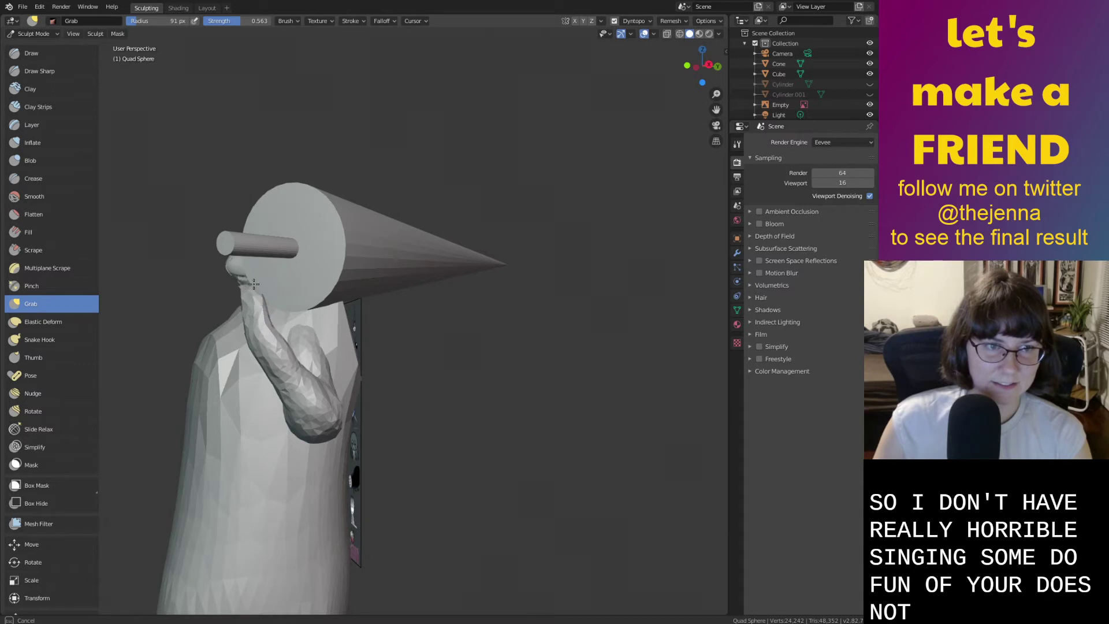
left_click_drag(259, 346, 271, 341)
left_click_drag(273, 320, 280, 311)
Thicken the raised forearm with the Inflate brush and smooth it down to the elbow.
key("i")
mouse_move(278, 309)
left_mouse_down()
mouse_move(281, 342)
mouse_move(311, 395)
left_mouse_up()
key("shift+s")
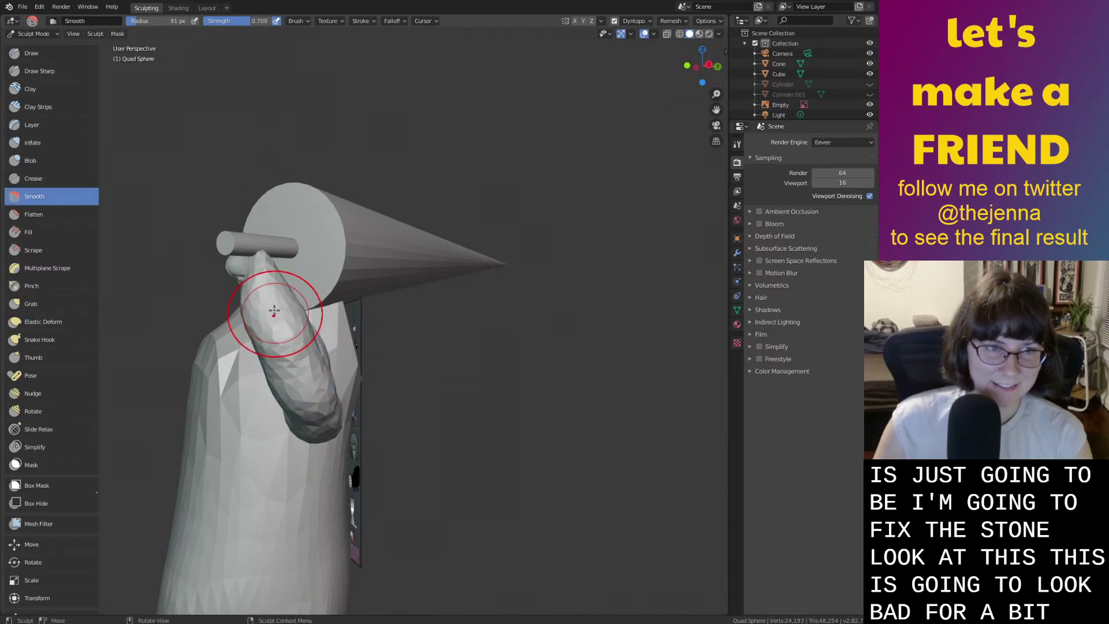
middle_click_drag(258, 312, 359, 235)
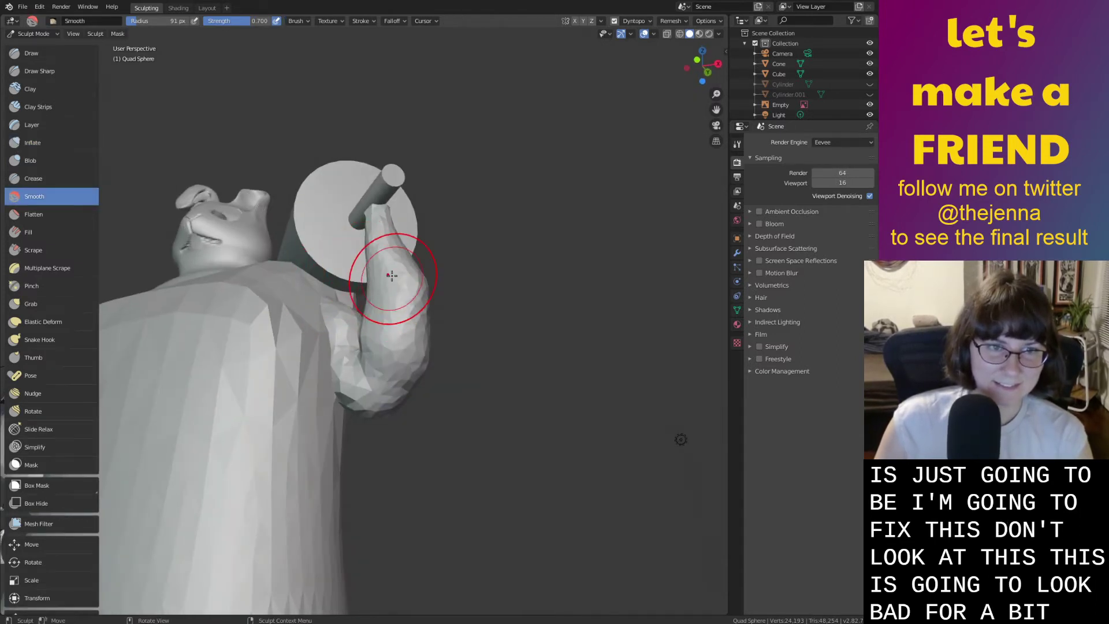
mouse_move(418, 272)
left_mouse_down()
mouse_move(403, 318)
mouse_move(371, 322)
mouse_move(384, 322)
mouse_move(411, 368)
left_mouse_up()
Inflate the back of the raised arm from forearm to elbow and smooth the bend.
mouse_move(386, 213)
middle_mouse_down()
mouse_move(256, 258)
mouse_move(297, 374)
middle_mouse_up()
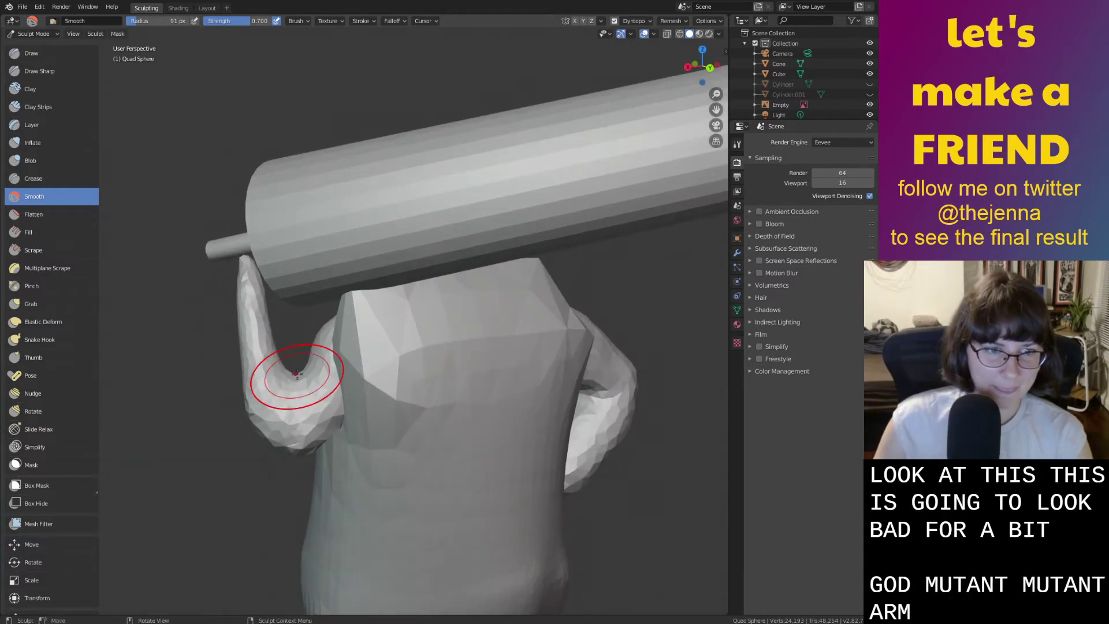
key("i")
mouse_move(246, 327)
left_mouse_down()
mouse_move(251, 373)
mouse_move(291, 433)
left_mouse_up()
key("shift+s")
middle_click_drag(302, 386, 460, 422)
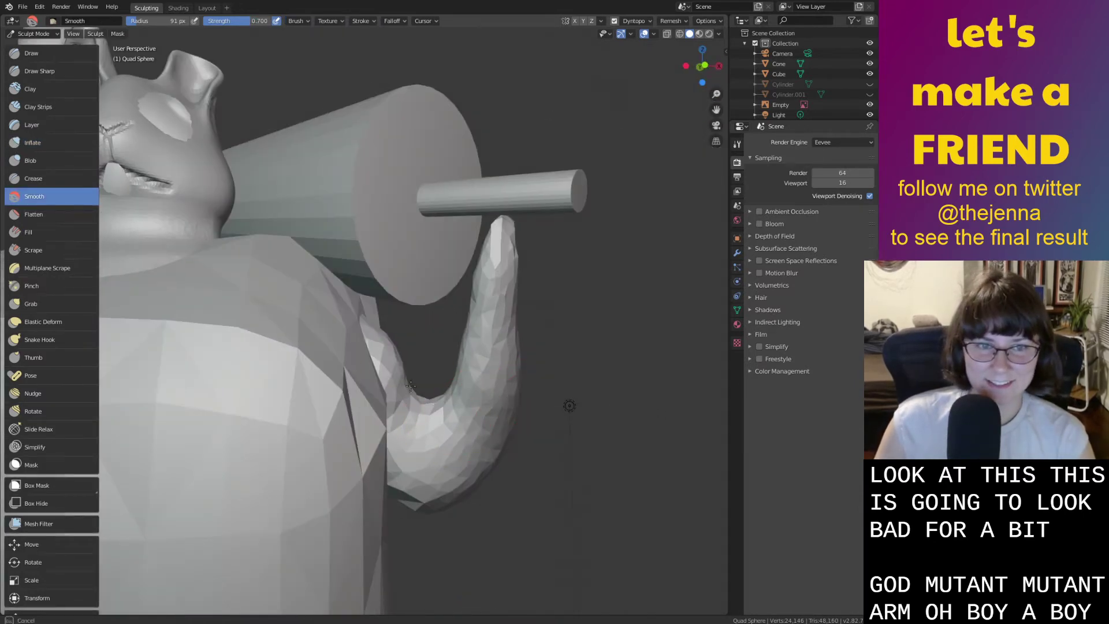
mouse_move(403, 375)
middle_mouse_down()
mouse_move(347, 389)
mouse_move(462, 396)
mouse_move(518, 322)
mouse_move(554, 298)
mouse_move(500, 334)
mouse_move(508, 376)
mouse_move(521, 343)
middle_mouse_up()
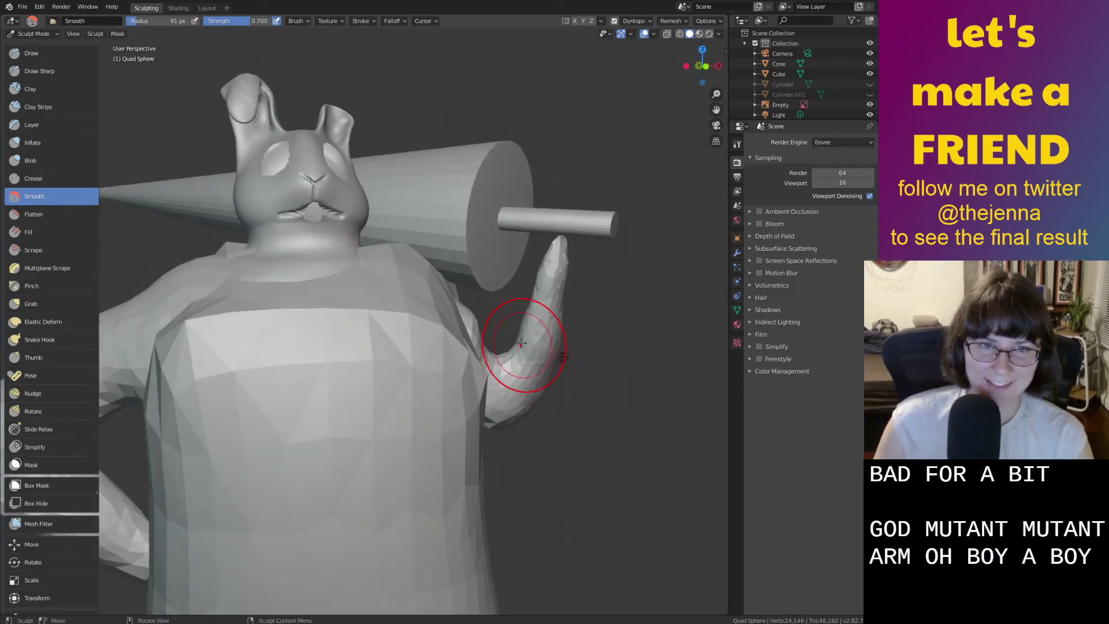
Rotate the cone weapon about the X axis and raise it about 0.67 m along Z so its handle meets the raised hand.
left_click(207, 8)
left_click(570, 284)
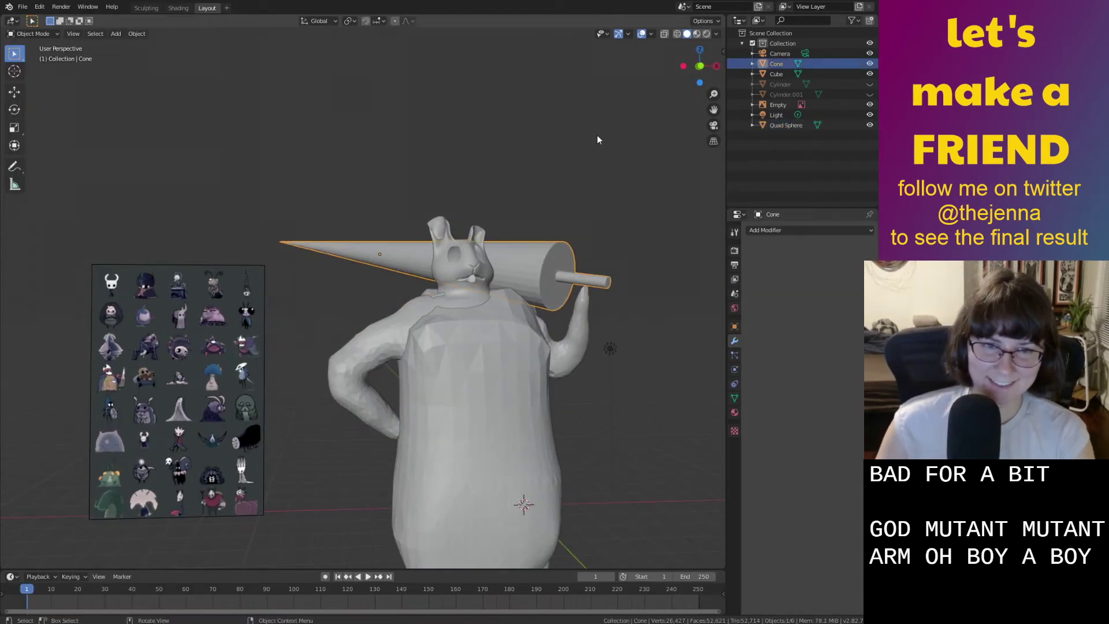
key("r")
key("x")
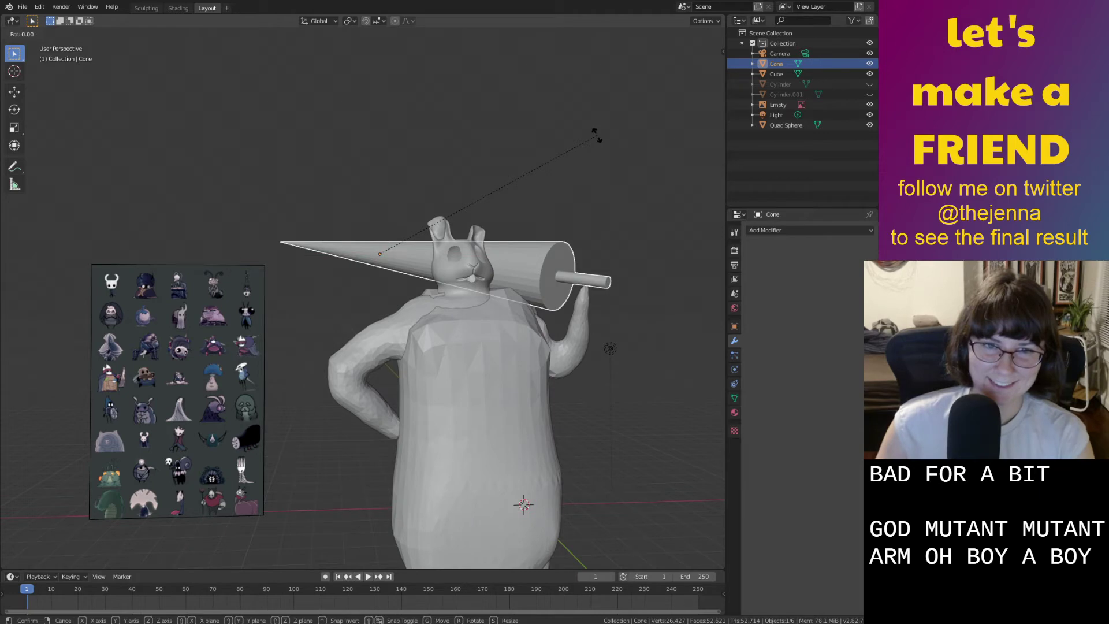
left_click(595, 165)
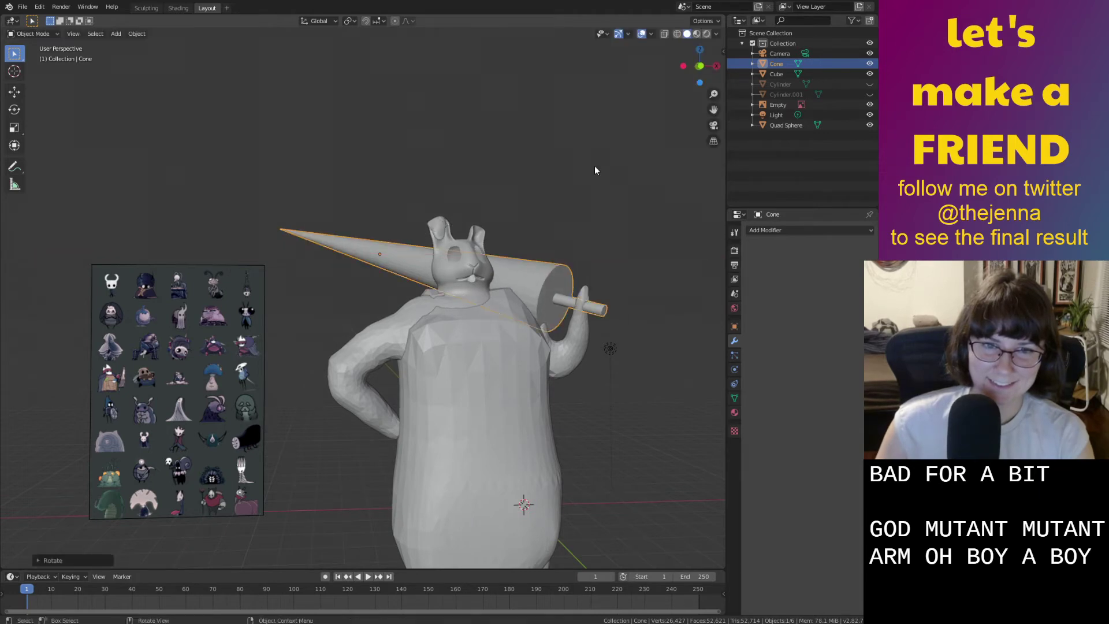
key("g")
key("z")
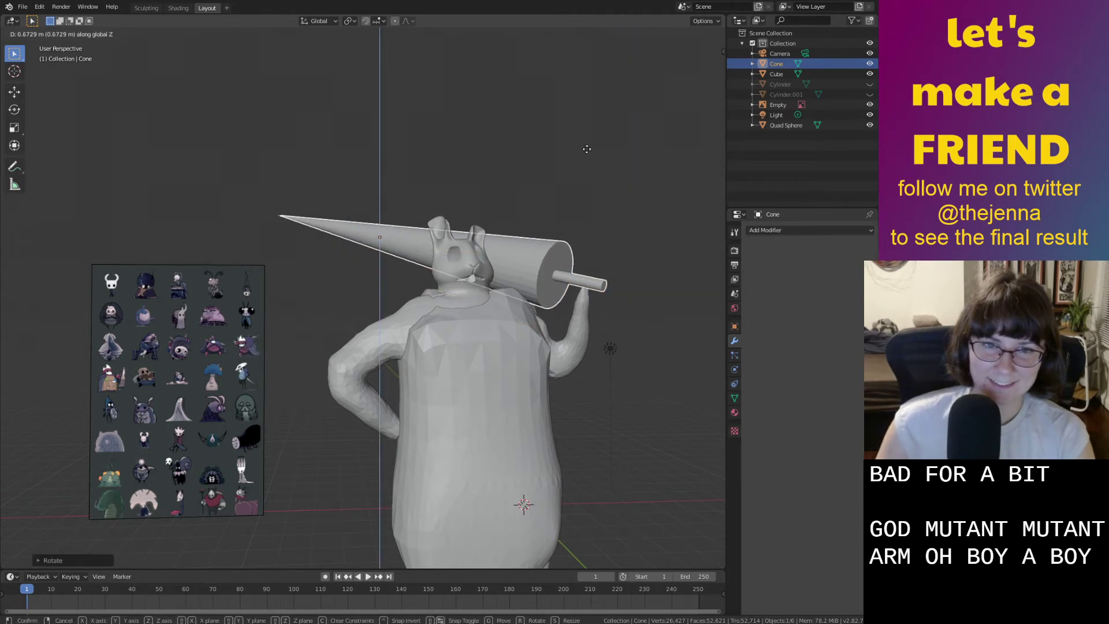
left_click(587, 148)
Select the torso for sculpting and enable dynamic topology on it, accepting the vertex data warning.
middle_click_drag(587, 147, 489, 341)
left_click(488, 337)
middle_click_drag(479, 300, 404, 260)
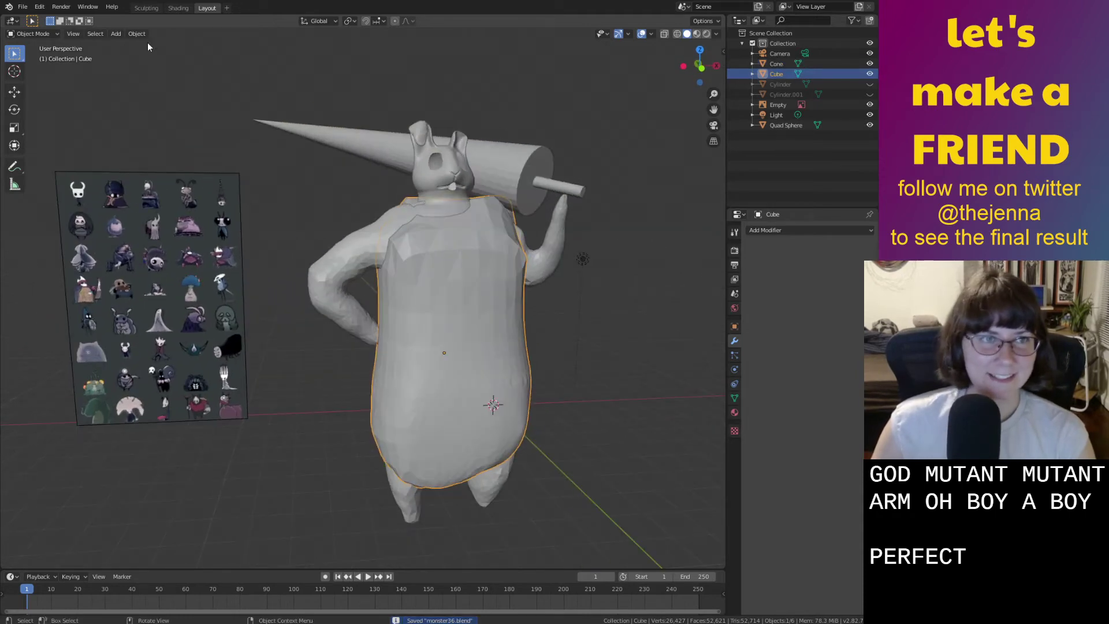
left_click(146, 8)
middle_click_drag(495, 234, 495, 260)
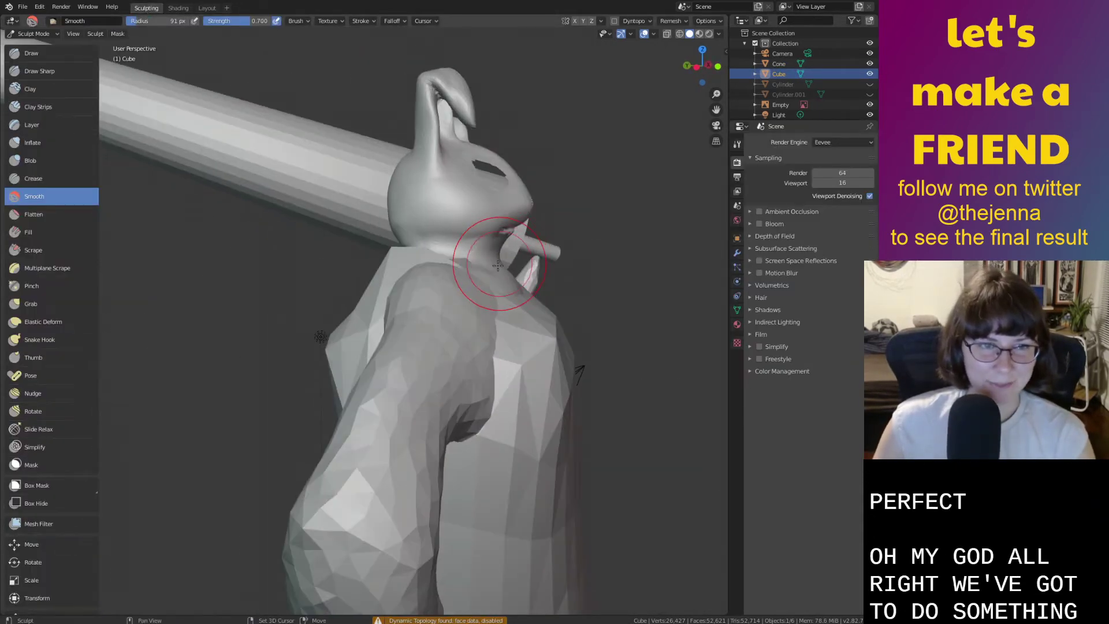
mouse_move(408, 367)
middle_mouse_down()
mouse_move(417, 316)
mouse_move(426, 321)
middle_mouse_up()
key("i")
mouse_move(294, 335)
left_mouse_down()
mouse_move(255, 361)
mouse_move(262, 289)
mouse_move(262, 363)
left_mouse_up()
middle_click_drag(346, 336, 474, 324)
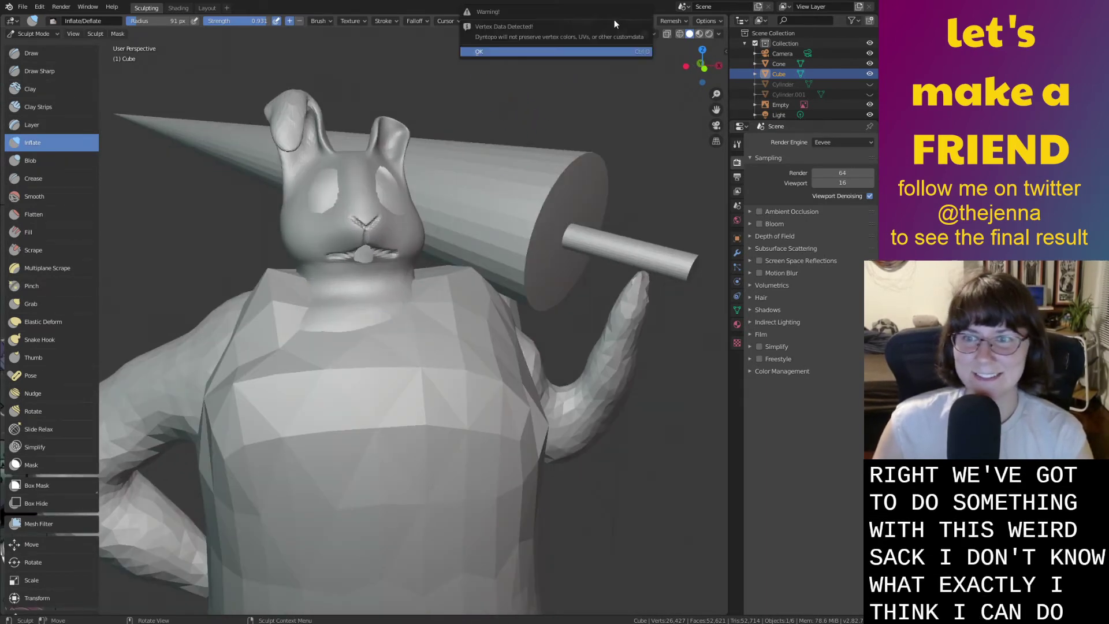
left_click(615, 21)
left_click(614, 21)
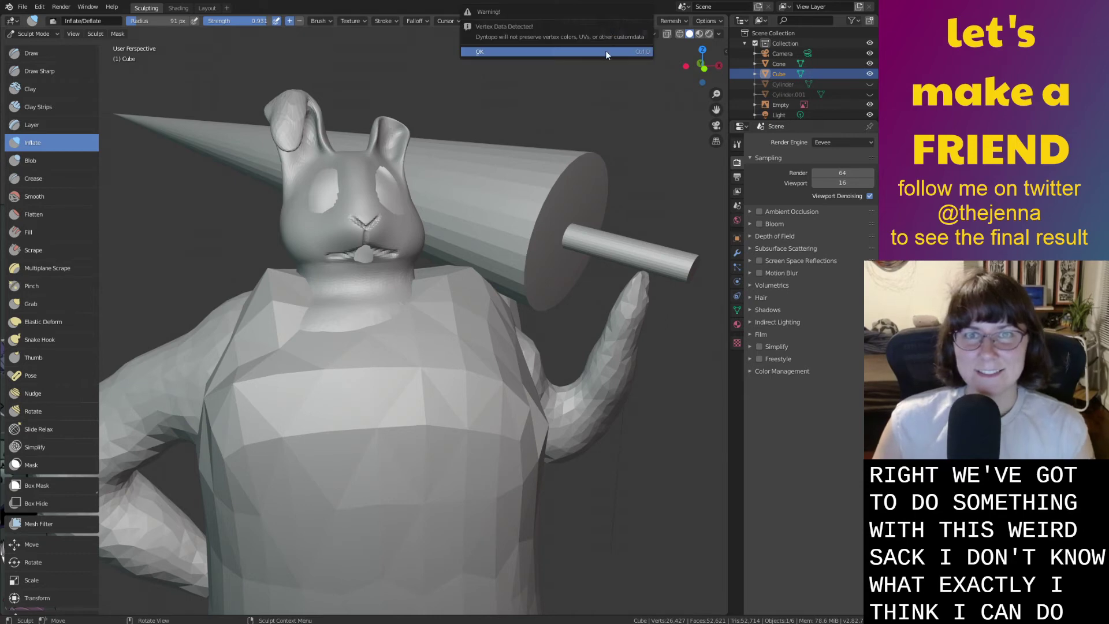
left_click(606, 53)
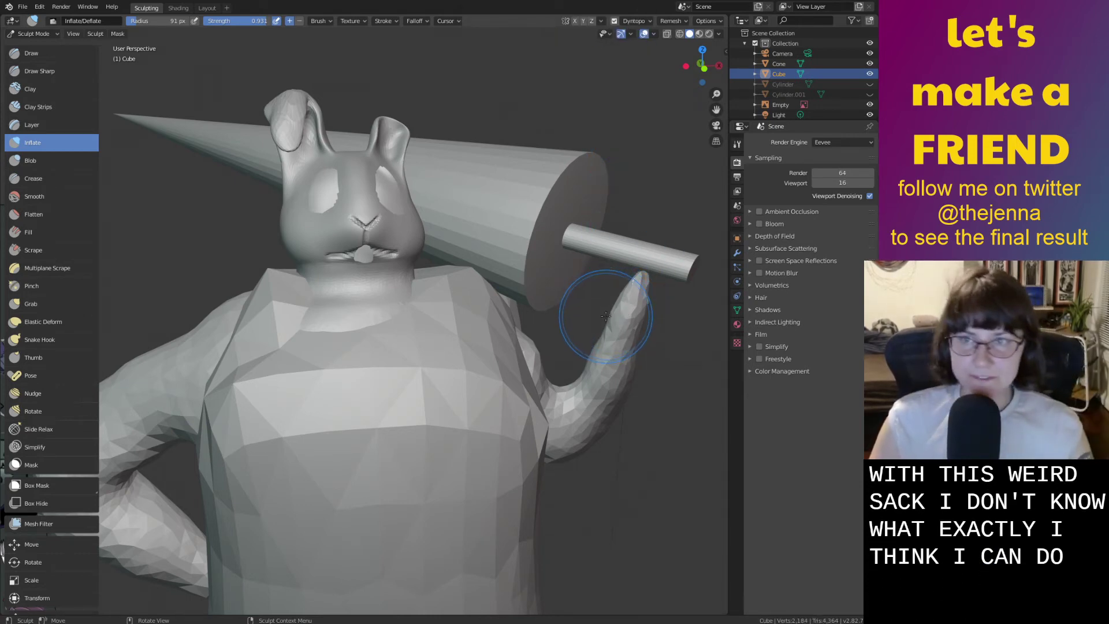
Inflate the torso's shoulders and upper chest around the neck and smooth the angular facets.
middle_click_drag(562, 326, 480, 377)
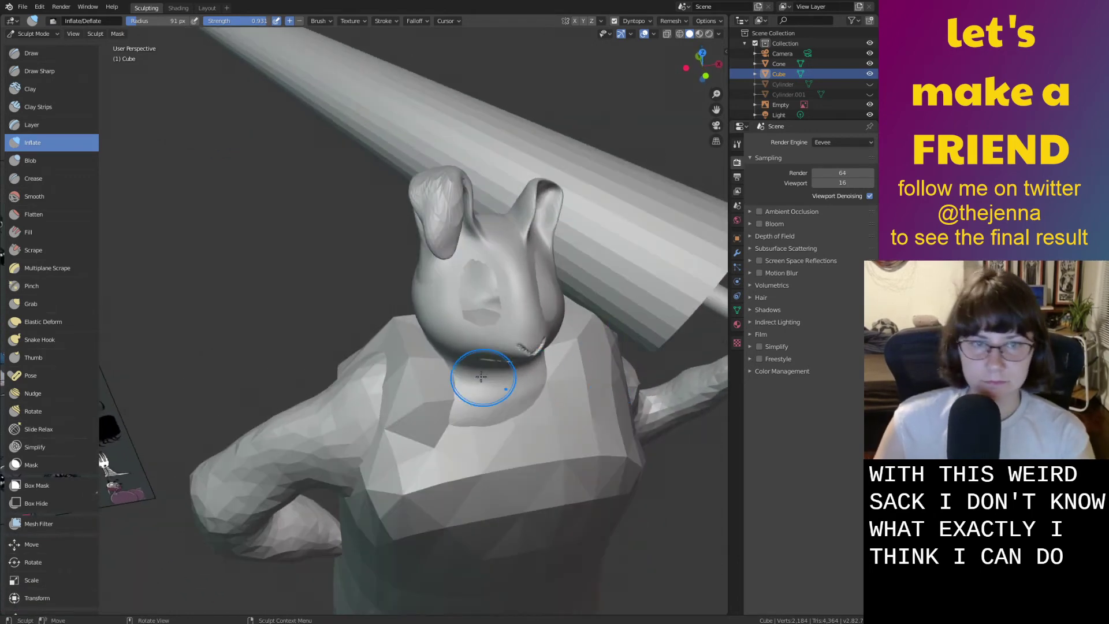
left_click_drag(399, 321, 409, 384)
key("shift+s")
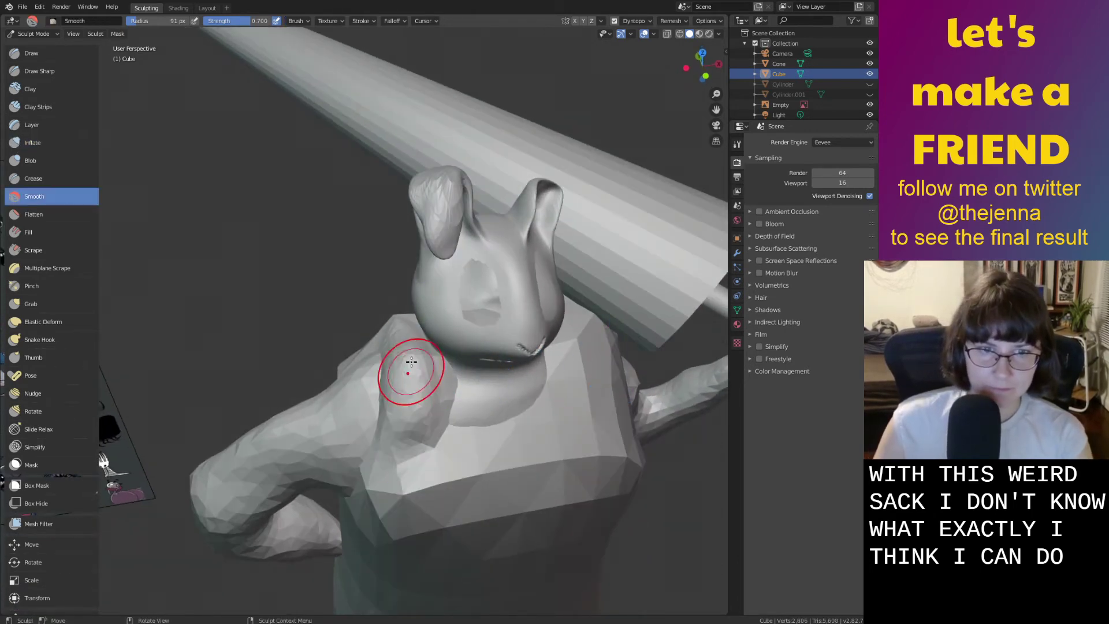
middle_click_drag(528, 339, 433, 347)
mouse_move(356, 332)
left_mouse_down()
mouse_move(483, 329)
mouse_move(476, 334)
mouse_move(501, 370)
mouse_move(483, 342)
mouse_move(323, 382)
mouse_move(404, 312)
mouse_move(497, 306)
mouse_move(459, 387)
left_mouse_up()
middle_click_drag(520, 317, 510, 290)
key("i")
mouse_move(476, 342)
left_mouse_down()
mouse_move(499, 357)
mouse_move(515, 335)
mouse_move(474, 365)
mouse_move(538, 312)
mouse_move(532, 402)
mouse_move(559, 440)
left_mouse_up()
Smooth the chest and the side of the torso next to the raised arm.
middle_click_drag(547, 496, 450, 369)
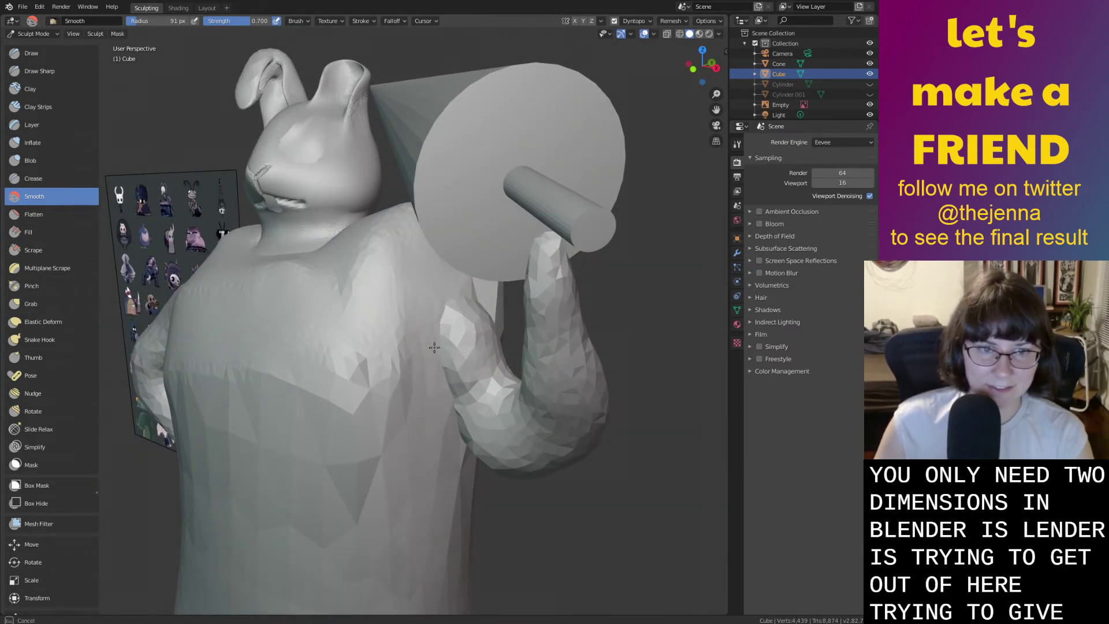
middle_click_drag(354, 416, 534, 276)
mouse_move(534, 276)
left_mouse_down()
mouse_move(423, 386)
mouse_move(564, 394)
mouse_move(550, 365)
left_mouse_up()
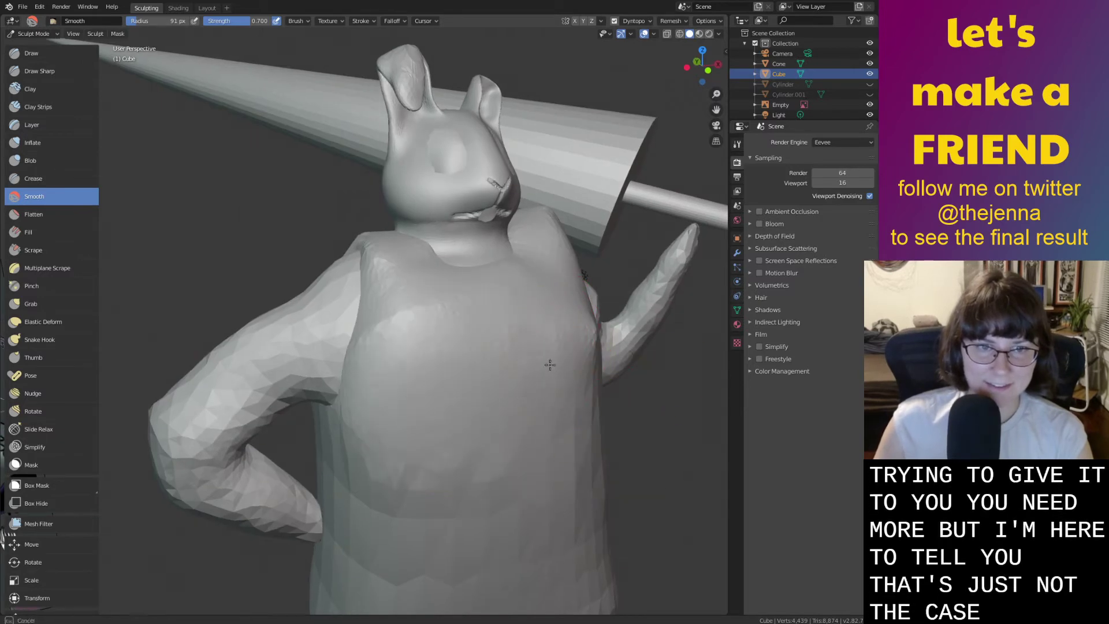
middle_click_drag(536, 236, 433, 237)
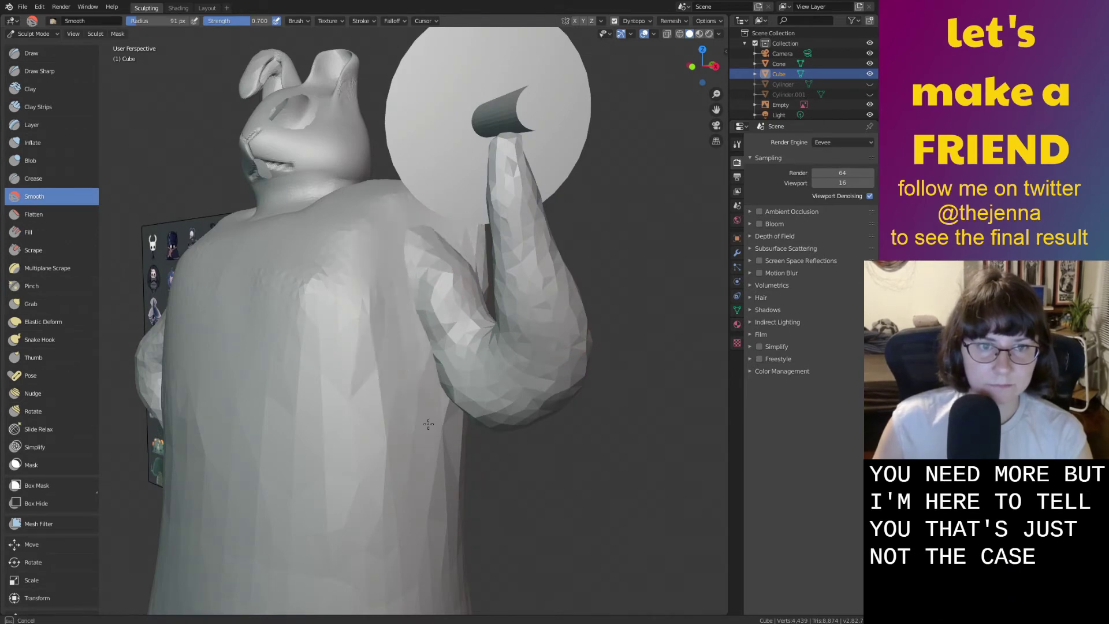
middle_click_drag(439, 290, 536, 376)
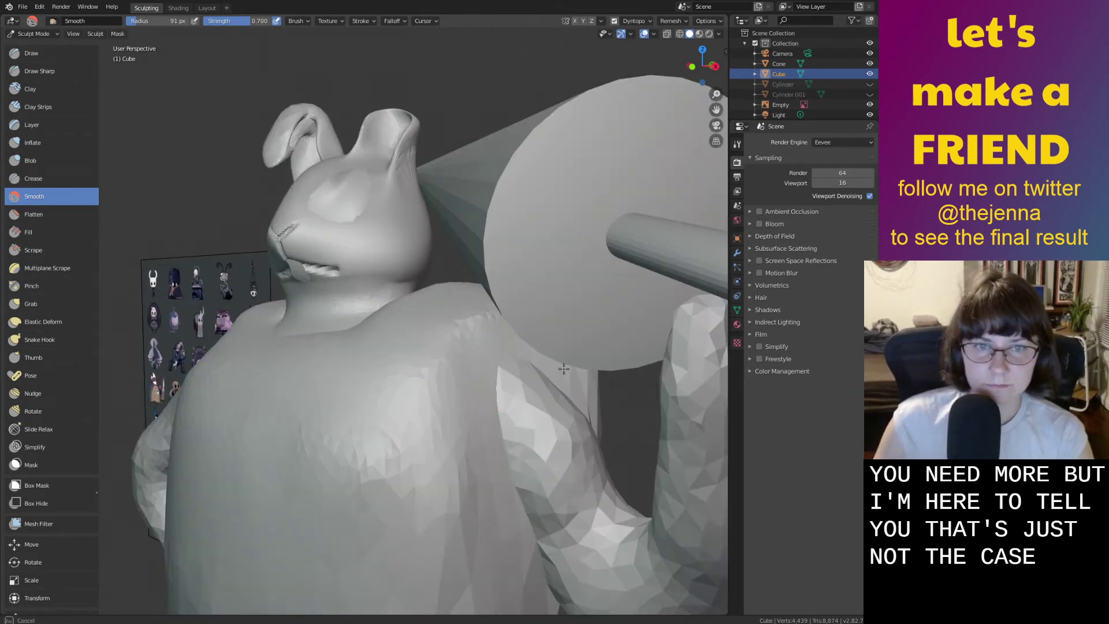
middle_click_drag(476, 365, 412, 466)
middle_click_drag(413, 399, 373, 342)
middle_click_drag(309, 312, 246, 294)
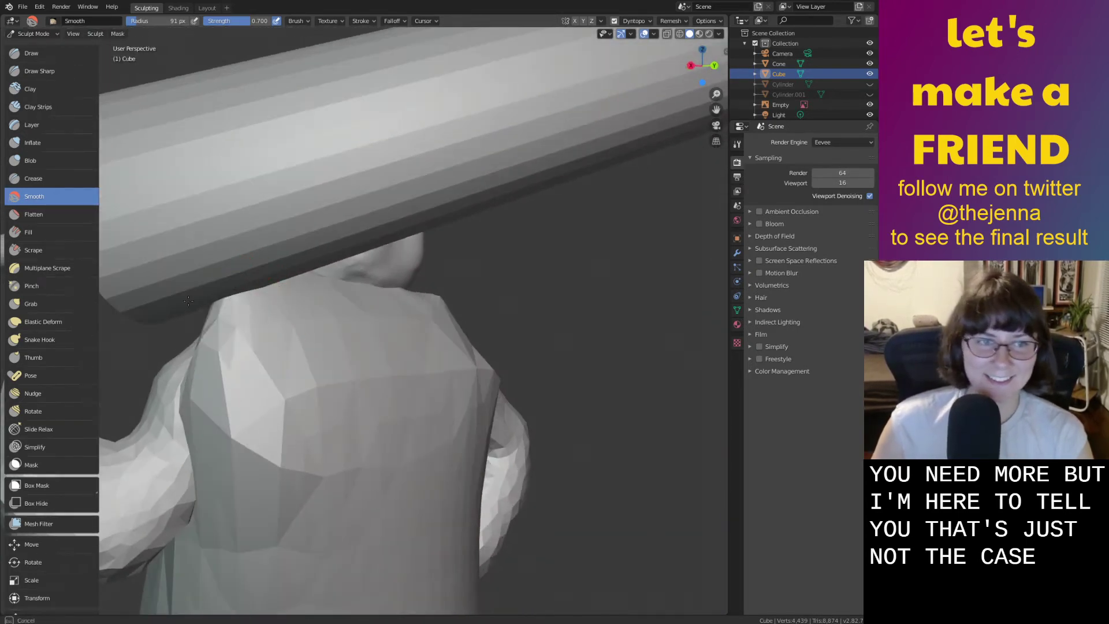
Smooth the hard edges of the torso's upper back and shoulder beneath the cone.
left_click_drag(204, 313, 211, 436)
mouse_move(212, 488)
left_mouse_down()
mouse_move(238, 395)
mouse_move(204, 398)
left_mouse_up()
mouse_move(199, 504)
left_mouse_down()
mouse_move(228, 445)
mouse_move(206, 446)
mouse_move(267, 449)
mouse_move(281, 329)
left_mouse_up()
mouse_move(281, 329)
middle_mouse_down()
mouse_move(271, 306)
mouse_move(240, 302)
mouse_move(291, 292)
middle_mouse_up()
left_click_drag(291, 291, 258, 290)
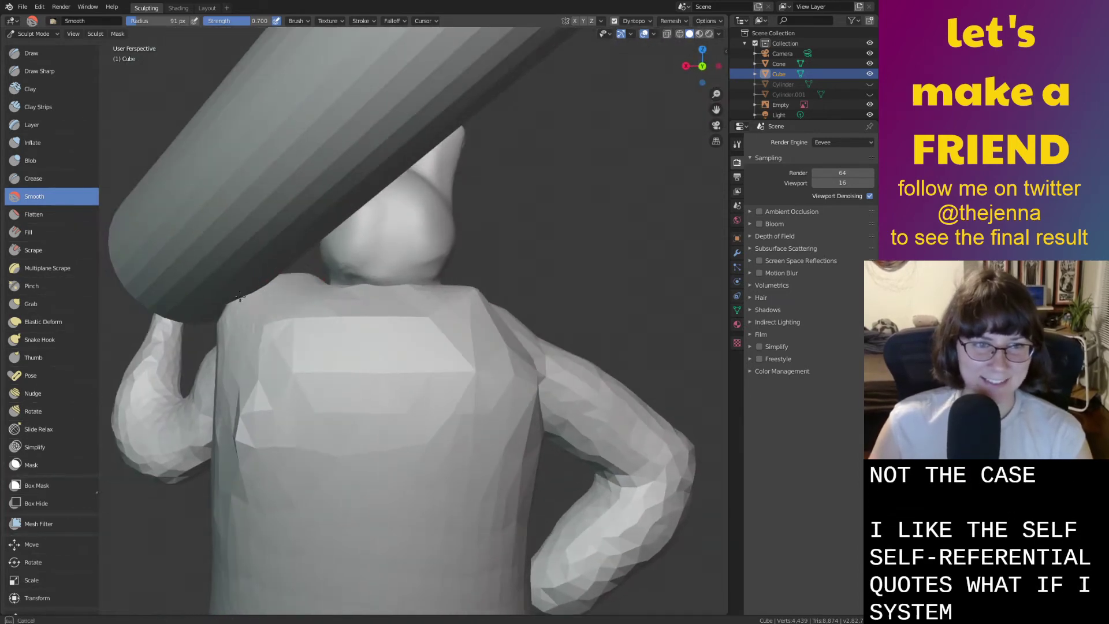
middle_click_drag(297, 321, 409, 292)
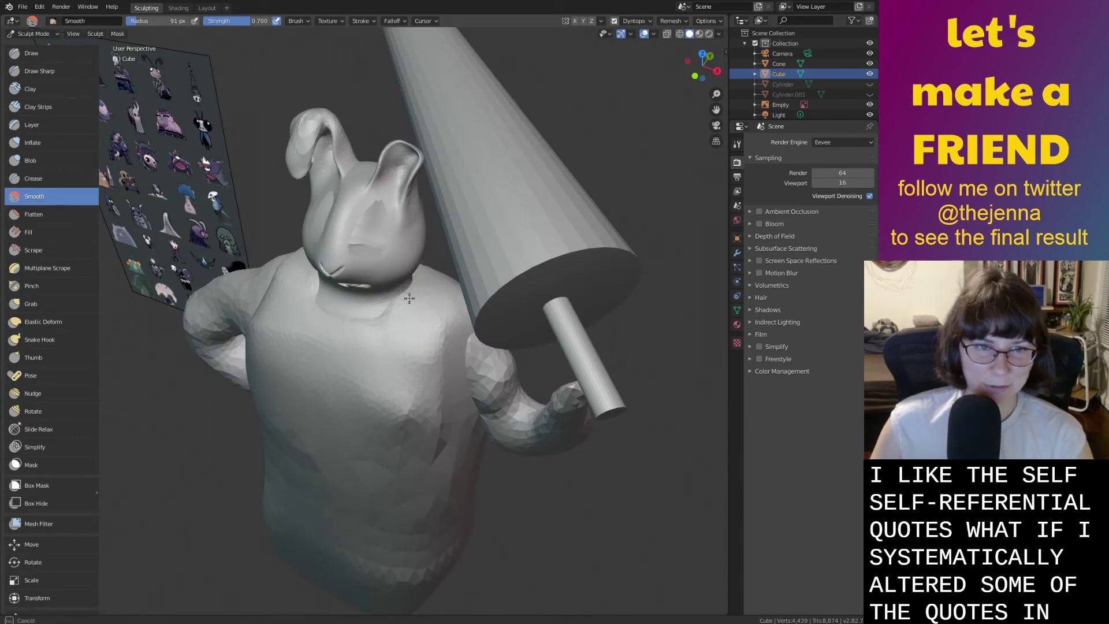
Smooth the chest on the bent-arm side and the whole back down to the lower back.
middle_click_drag(370, 298, 264, 276)
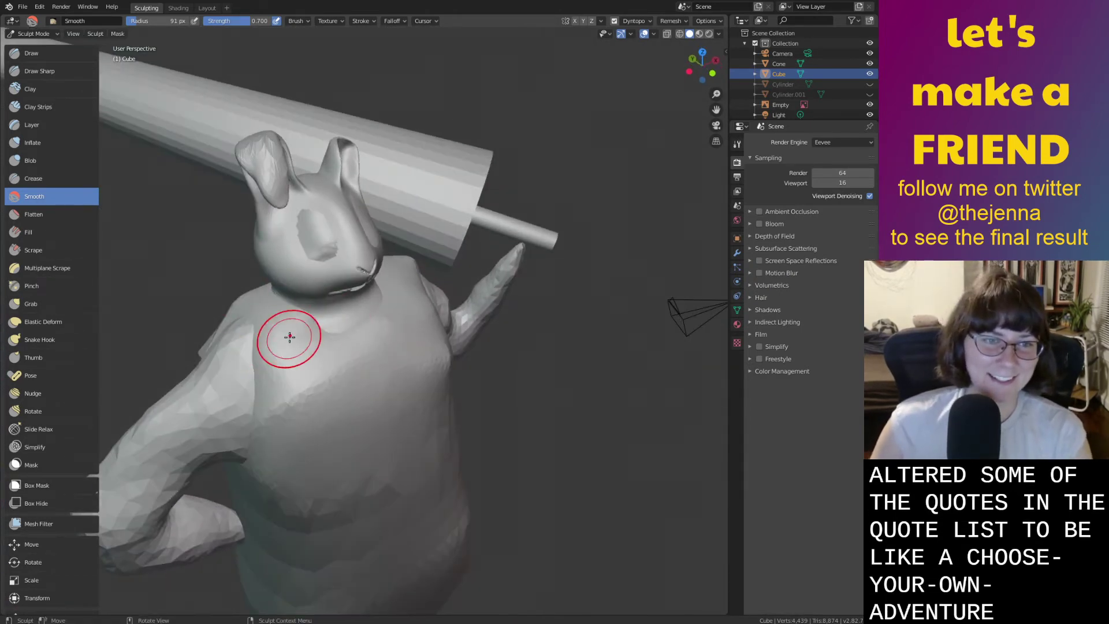
middle_click_drag(259, 340, 347, 340)
left_click_drag(346, 339, 339, 468)
scroll(346, 466, "down", 3)
middle_click_drag(349, 464, 416, 381)
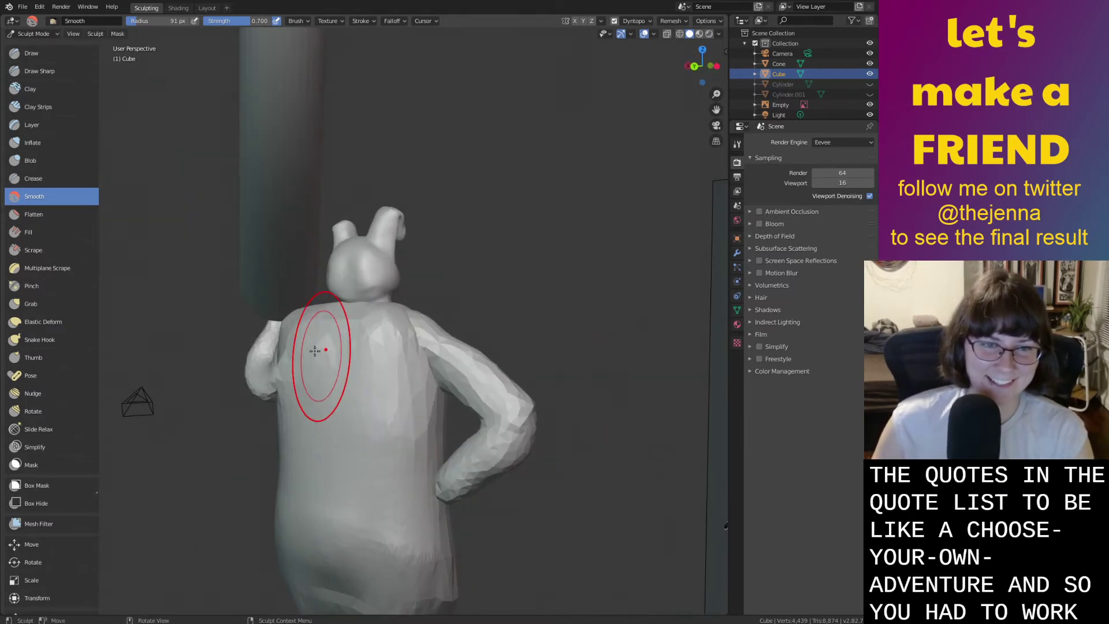
mouse_move(303, 407)
middle_mouse_down()
mouse_move(348, 347)
mouse_move(330, 354)
middle_mouse_up()
mouse_move(461, 409)
middle_mouse_down()
mouse_move(392, 317)
mouse_move(367, 322)
mouse_move(348, 342)
middle_mouse_up()
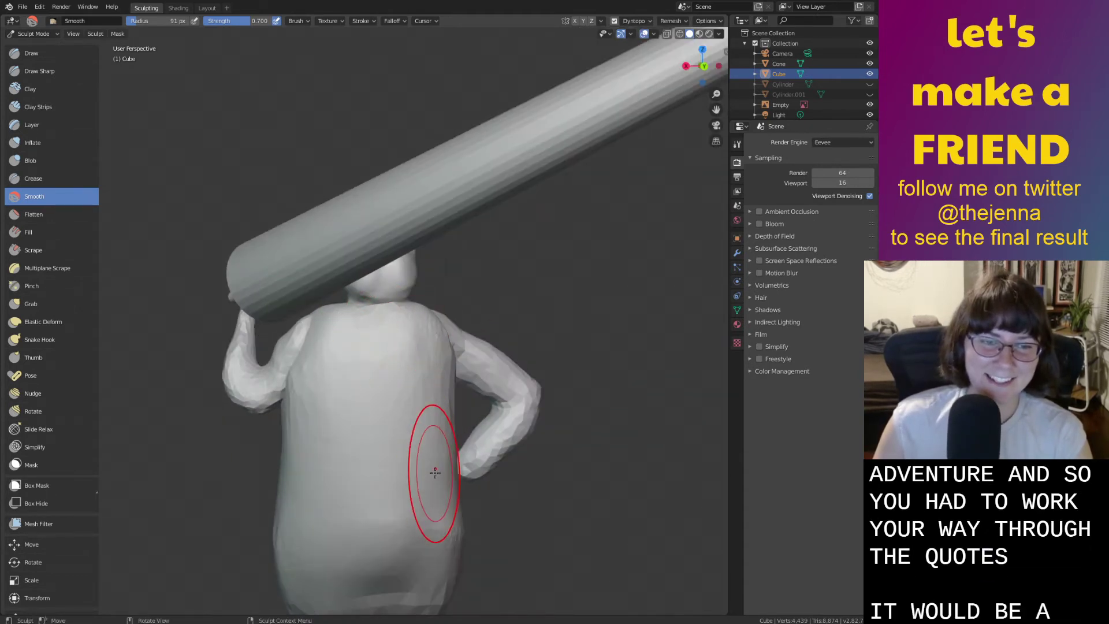
middle_click_drag(428, 470, 323, 524)
middle_click_drag(501, 560, 569, 433)
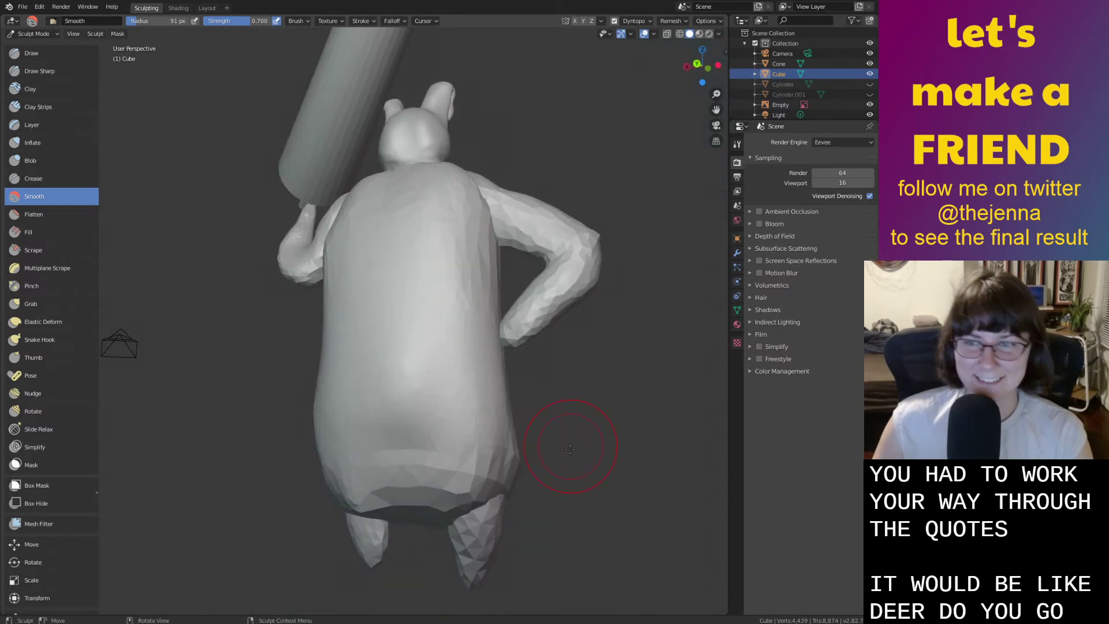
Smooth the lower edge of the torso around the hips and above both legs.
mouse_move(499, 502)
left_mouse_down()
mouse_move(475, 509)
mouse_move(485, 514)
left_mouse_up()
middle_click_drag(497, 511, 280, 493)
mouse_move(263, 497)
left_mouse_down()
mouse_move(240, 514)
mouse_move(346, 509)
mouse_move(229, 491)
left_mouse_up()
middle_click_drag(218, 500, 266, 470)
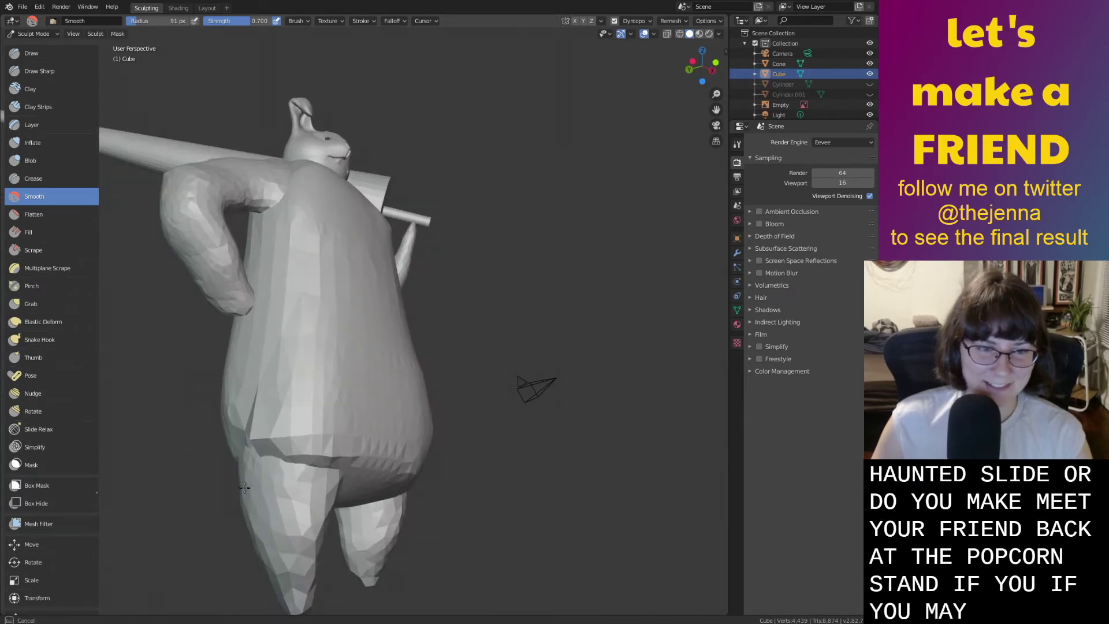
middle_click_drag(372, 532, 296, 465)
left_click_drag(296, 465, 377, 460)
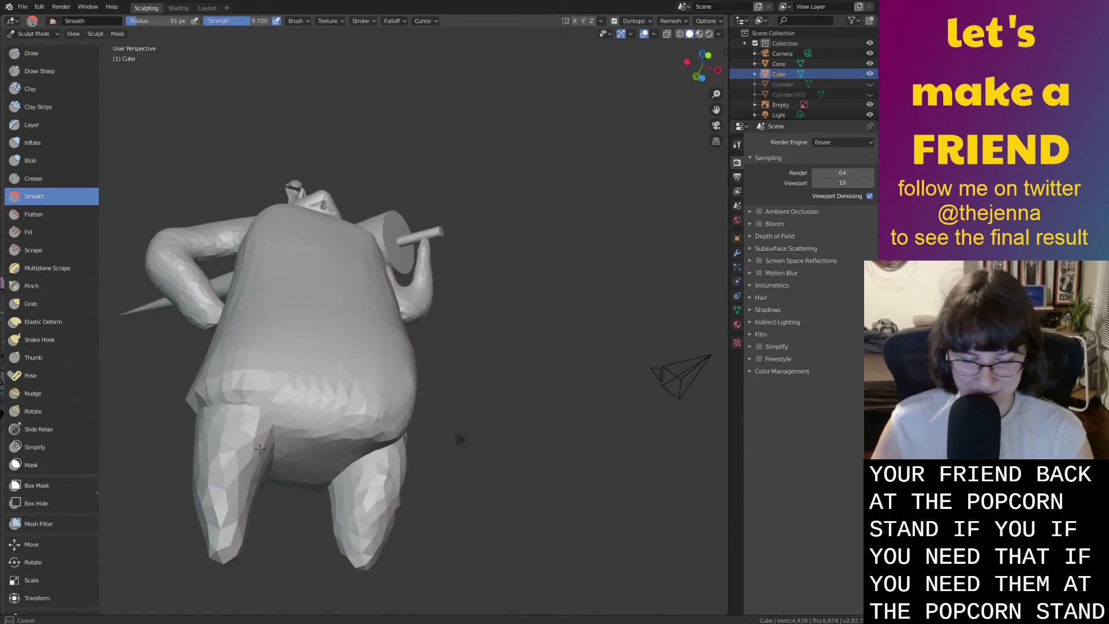
left_click_drag(276, 446, 292, 463)
mouse_move(293, 469)
middle_mouse_down()
mouse_move(427, 535)
mouse_move(481, 512)
mouse_move(367, 413)
middle_mouse_up()
Inflate the hip below the bent arm to fill the jagged lower edge, and smooth the bulge.
scroll(433, 548, "down", 4)
scroll(462, 528, "up", 2)
key("i")
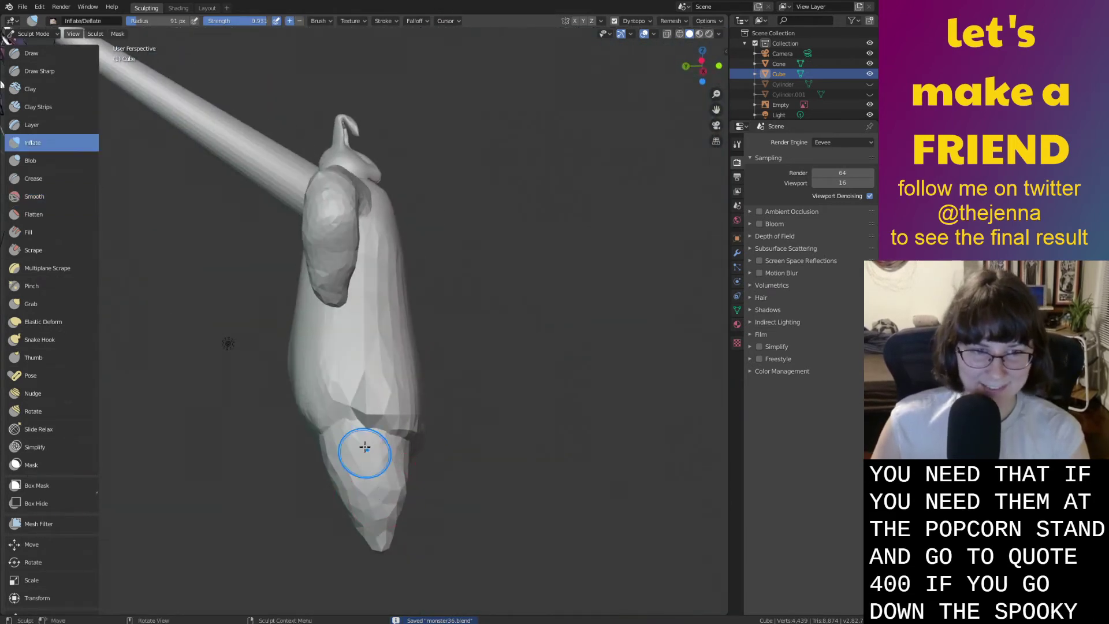
key("s")
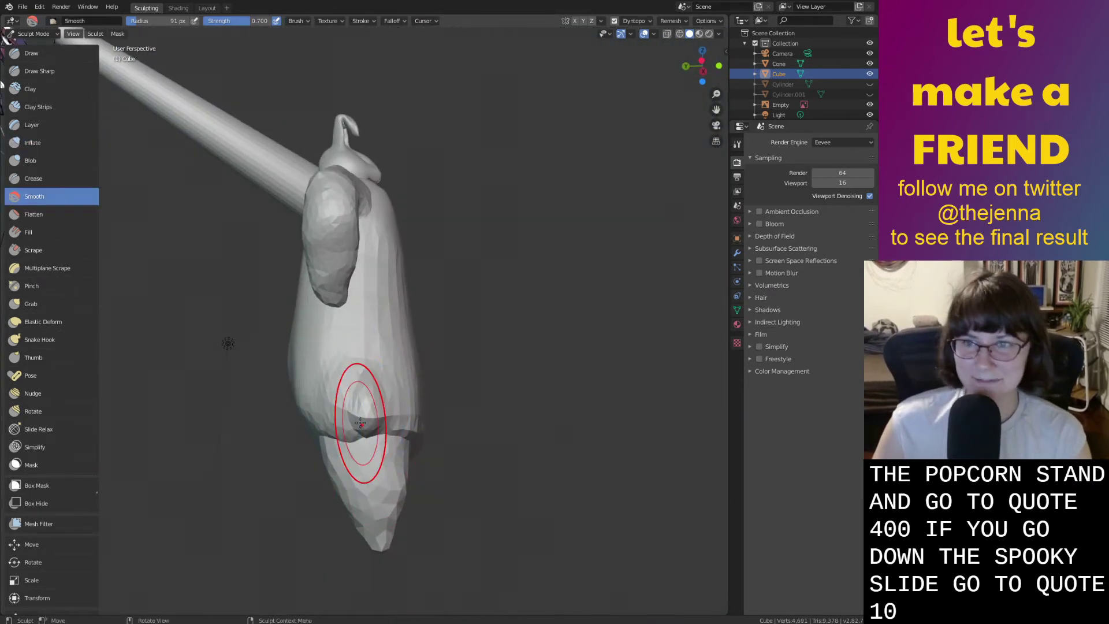
left_click_drag(332, 416, 367, 417)
key("i")
key("s")
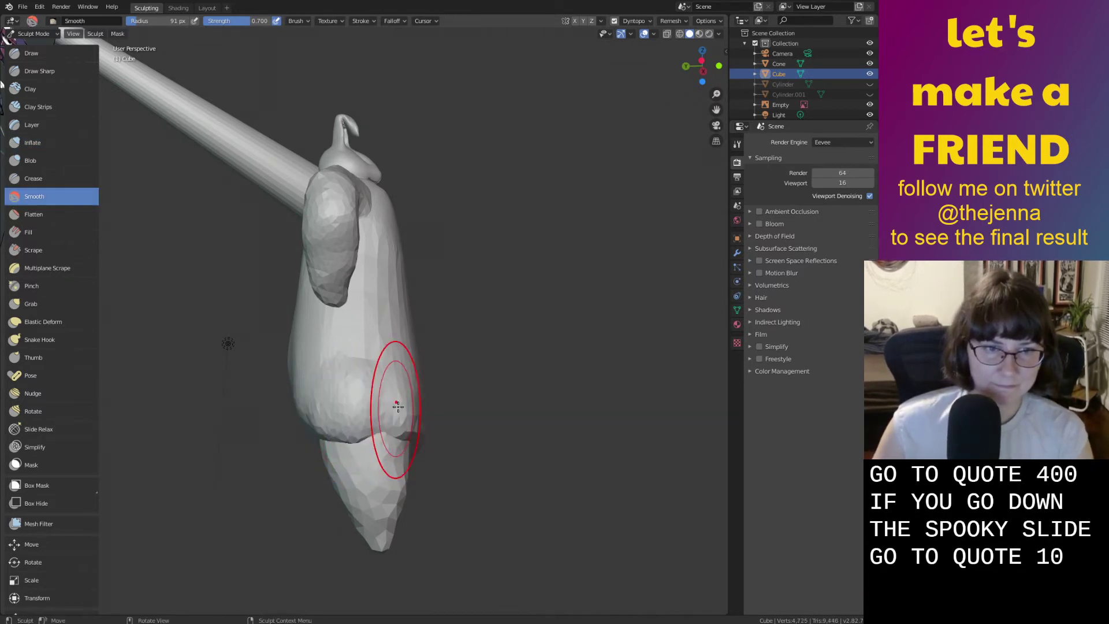
Inflate the lower belly and hips around the tops of the legs and smooth them into the torso.
middle_click_drag(350, 406, 212, 430)
key("i")
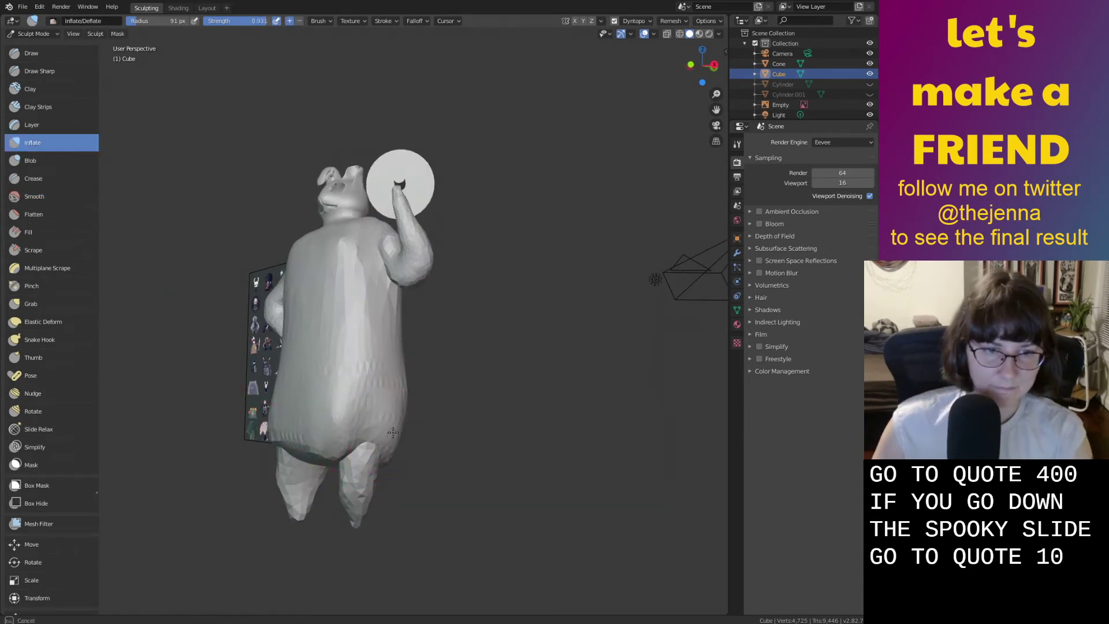
mouse_move(351, 444)
middle_mouse_down()
mouse_move(584, 307)
mouse_move(475, 437)
middle_mouse_up()
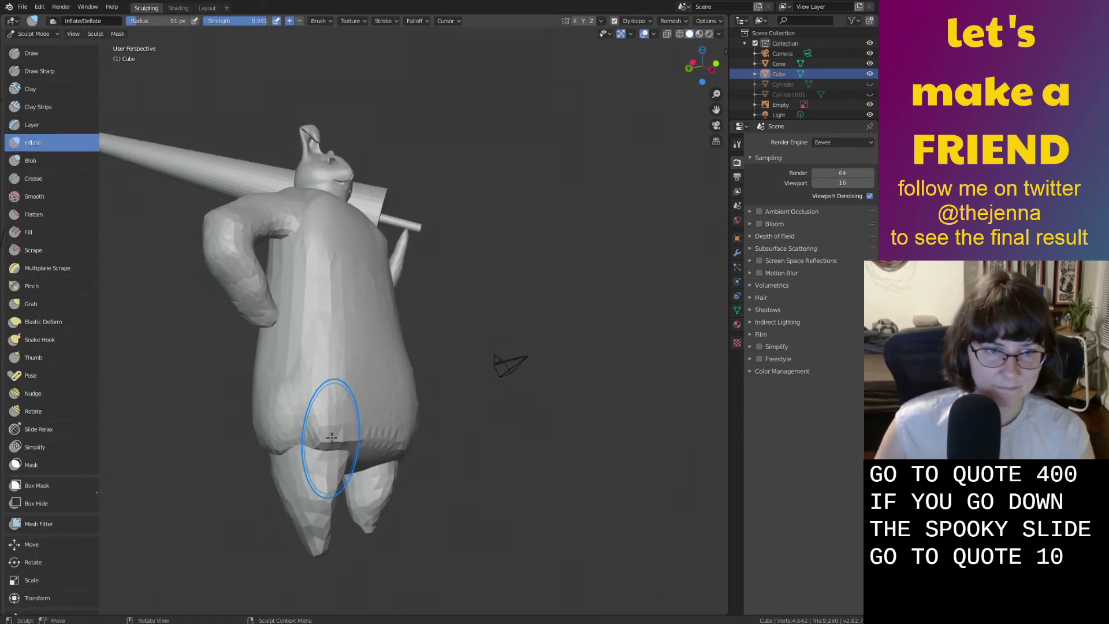
middle_click_drag(283, 448, 290, 436)
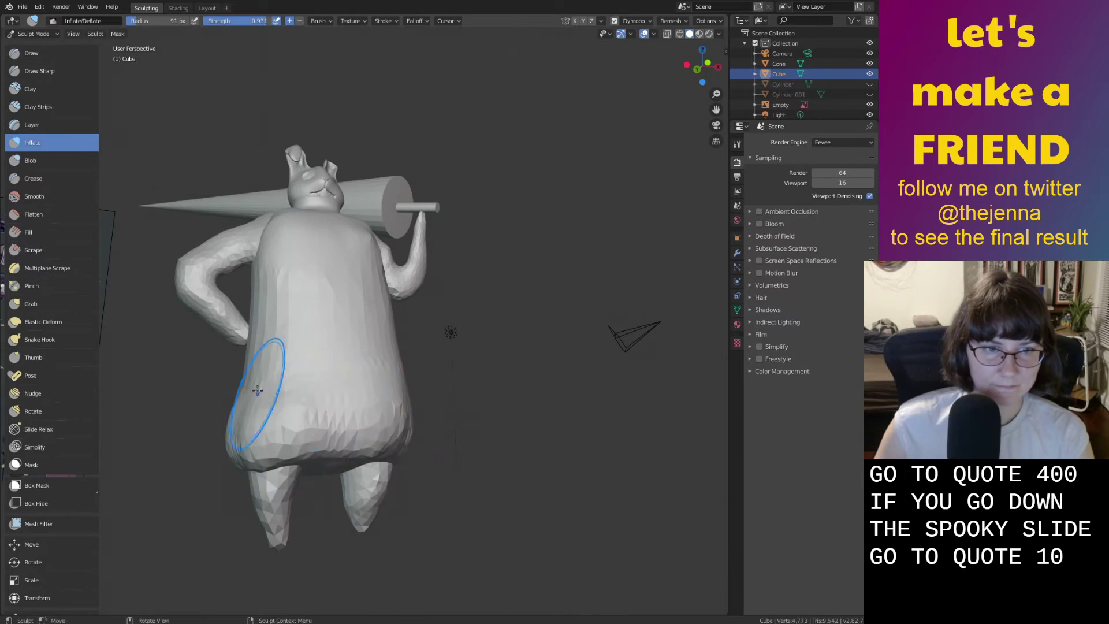
middle_click_drag(368, 326, 352, 384)
key("s")
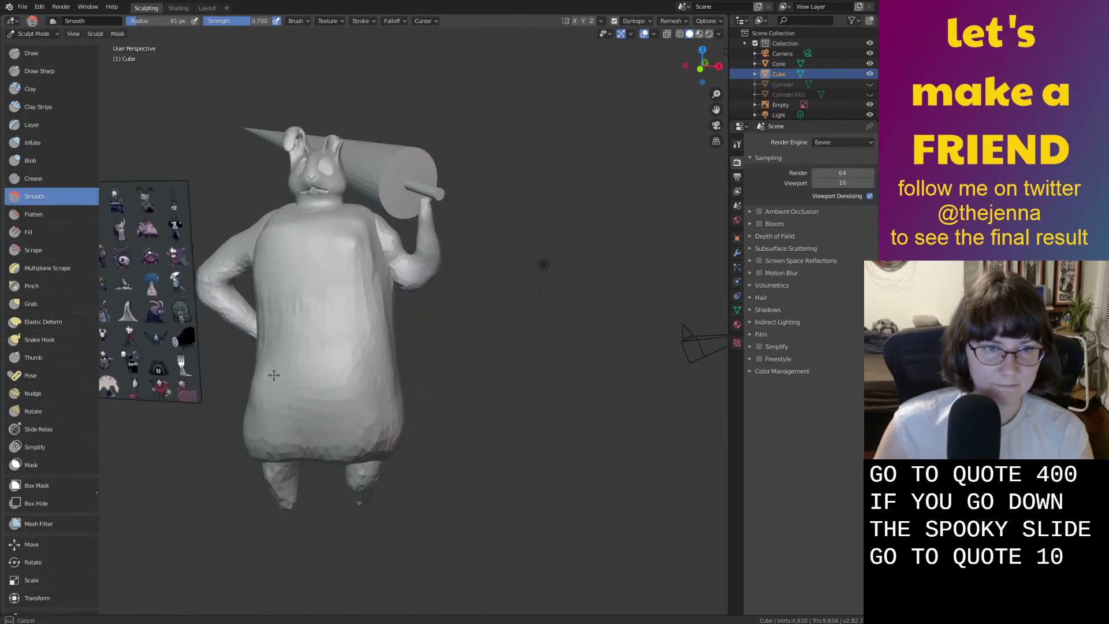
mouse_move(356, 315)
middle_mouse_down()
mouse_move(348, 253)
mouse_move(352, 277)
mouse_move(451, 315)
middle_mouse_up()
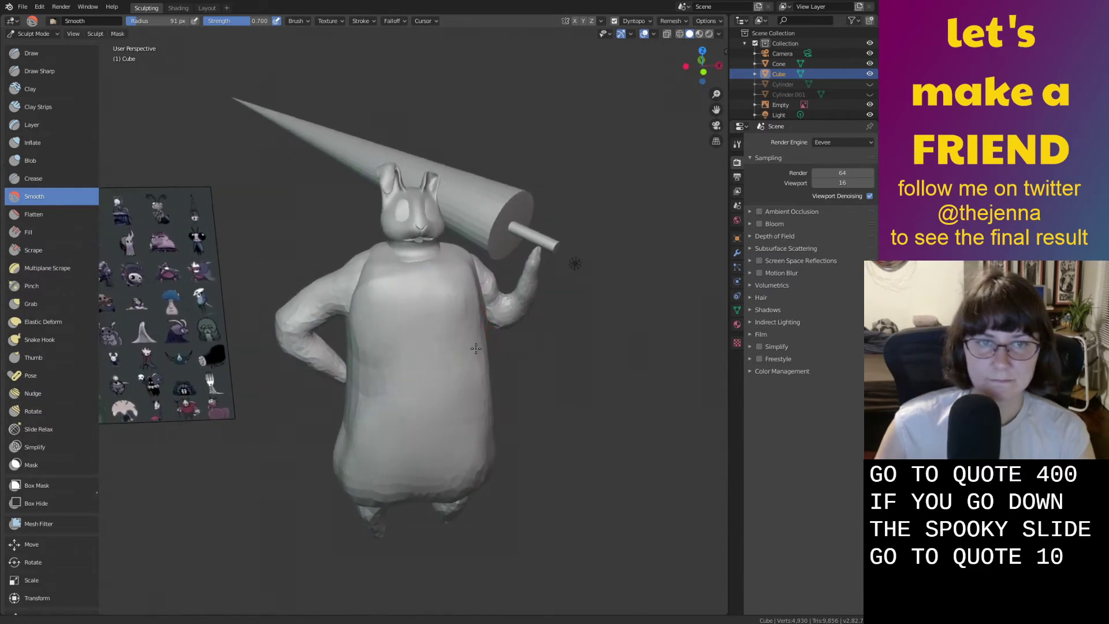
Inflate the chest across the full width of the torso below the neck and smooth the bulge into the belly.
scroll(412, 310, "up", 1)
left_click_drag(413, 310, 413, 284)
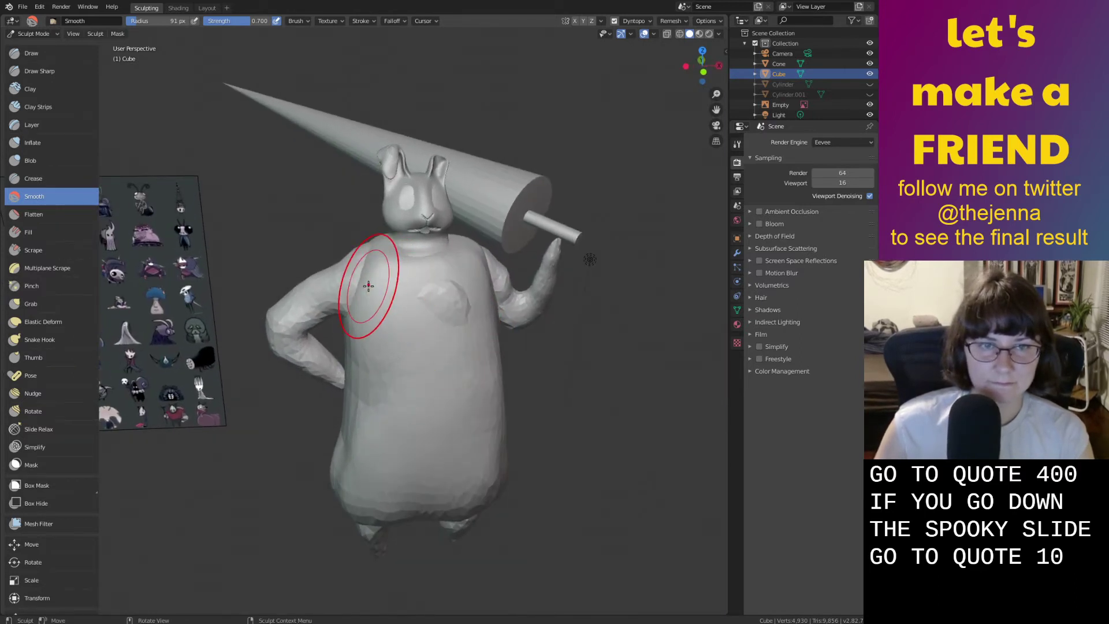
key("i")
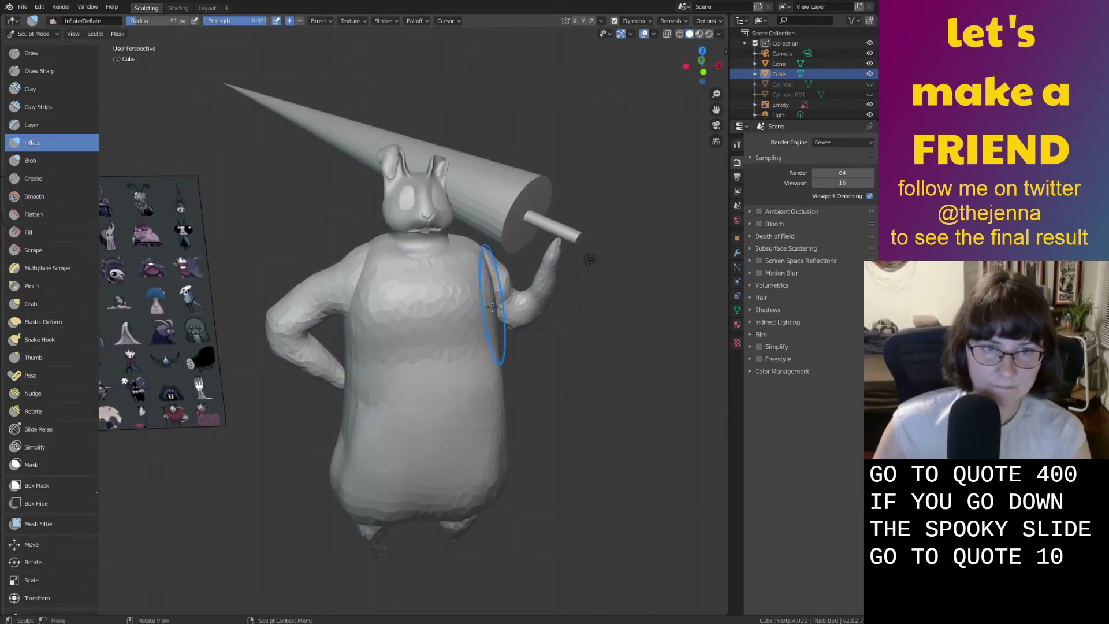
middle_click_drag(483, 323, 461, 322)
scroll(460, 322, "up", 1)
key("s")
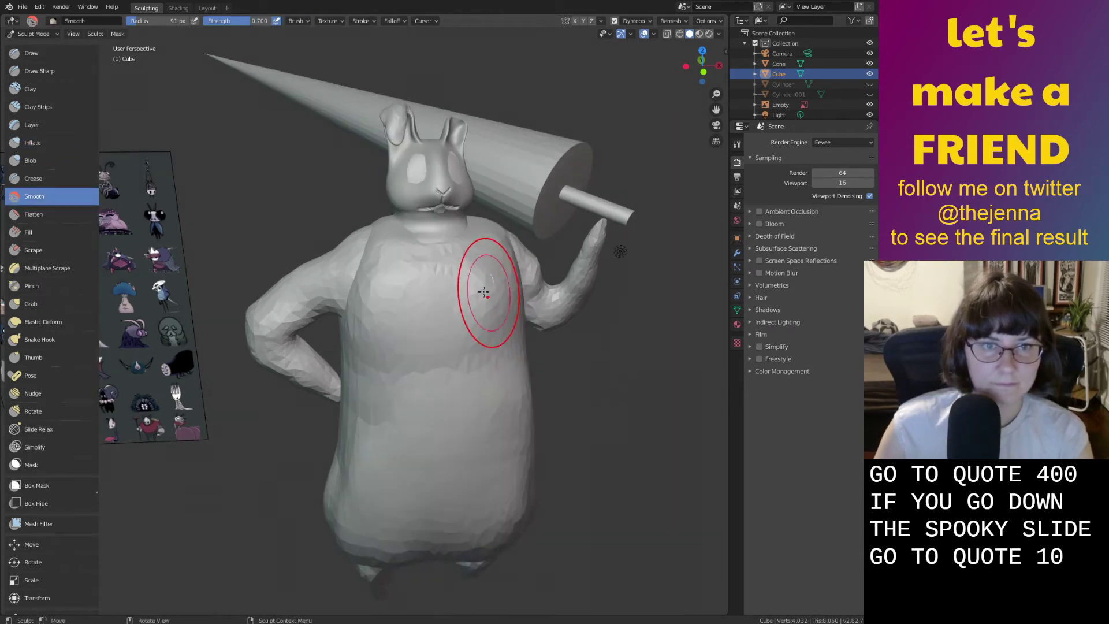
scroll(447, 351, "up", 2)
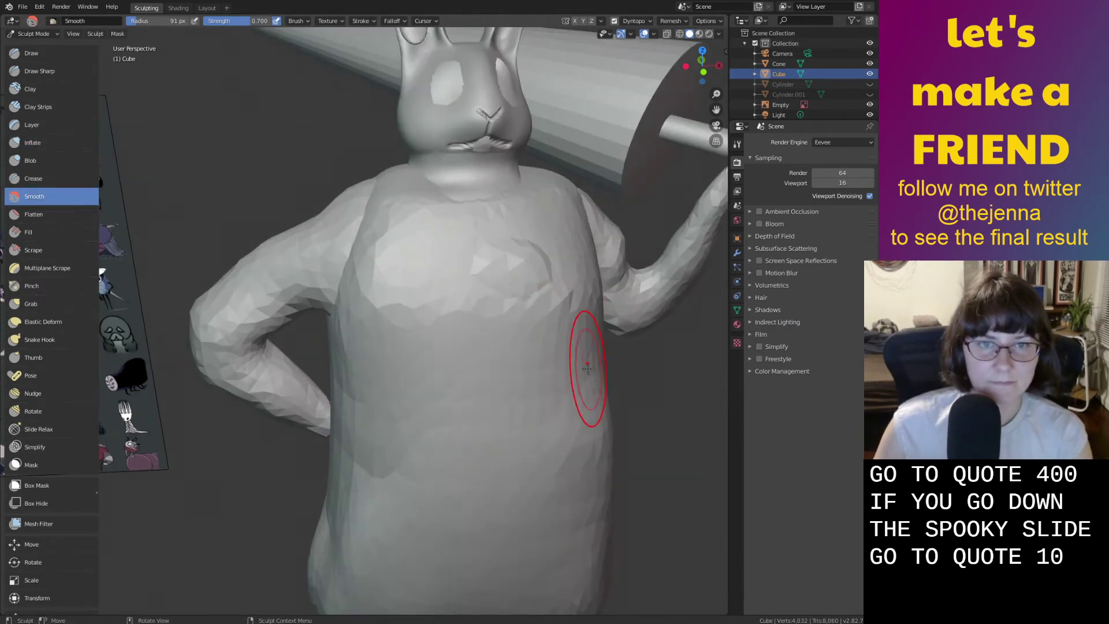
Select the inner bunny body and smooth the part of its chest poking through the torso, along with its back.
left_click(207, 8)
left_click(471, 241)
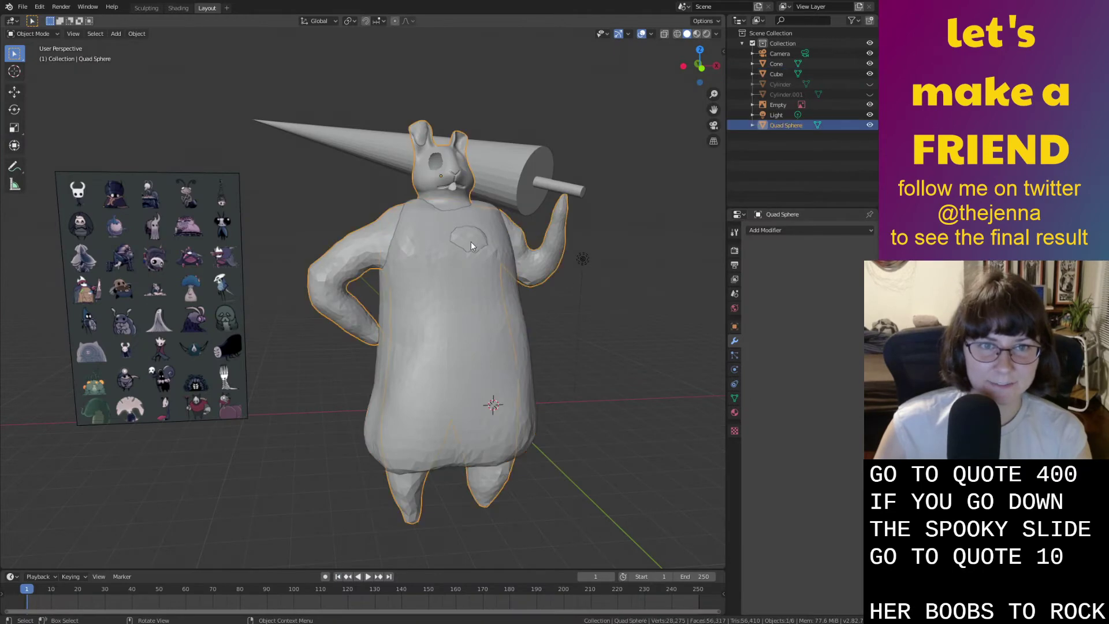
key("s")
left_click(457, 244)
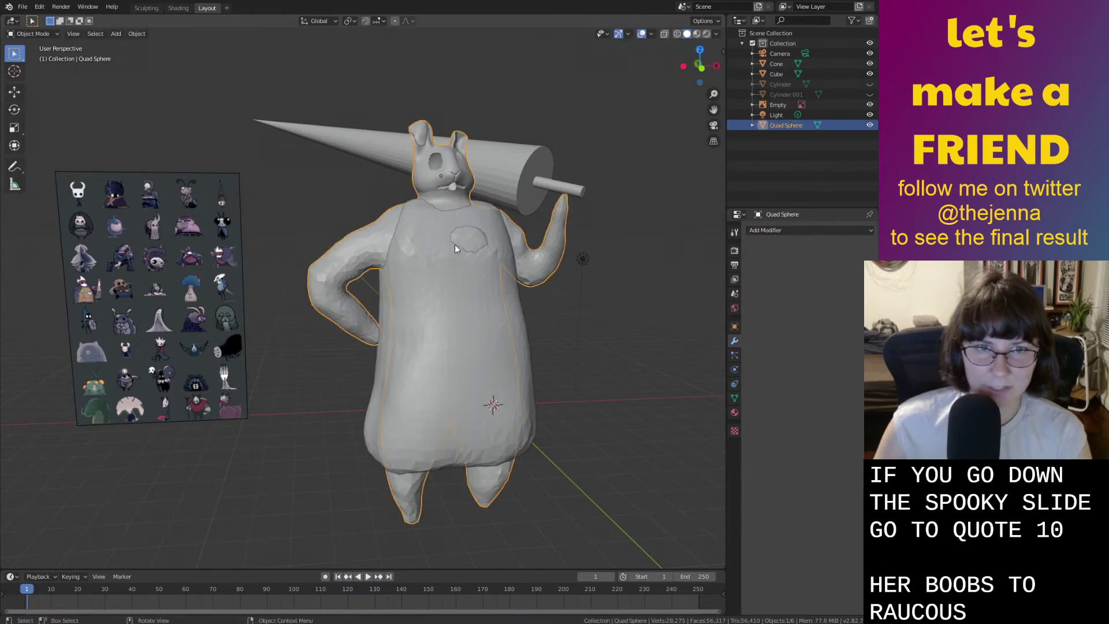
left_click(146, 8)
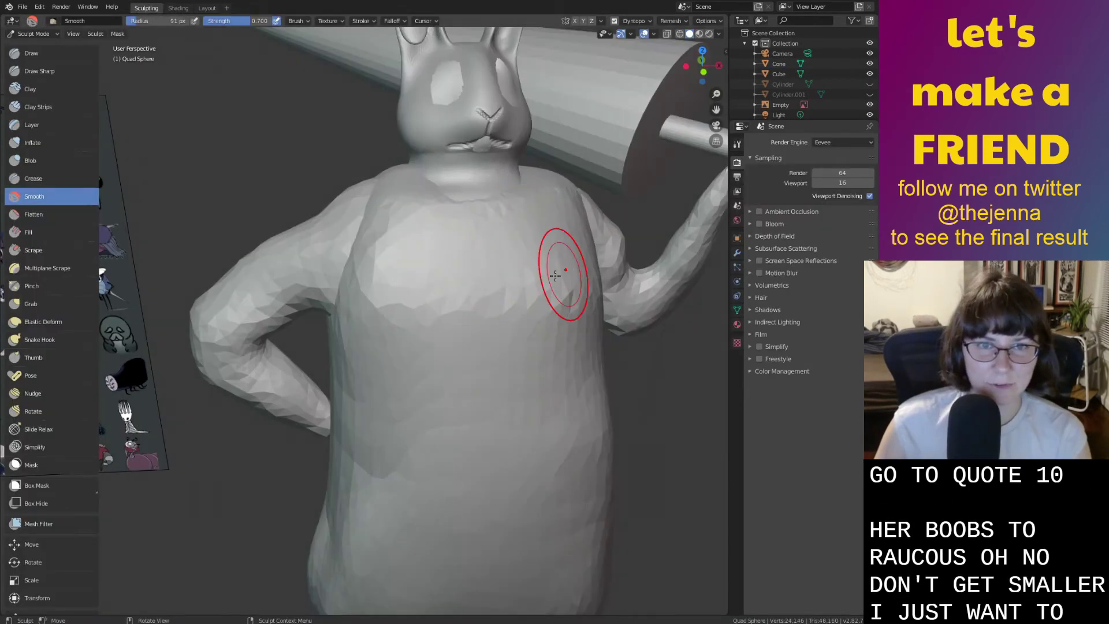
middle_click_drag(537, 317, 278, 323)
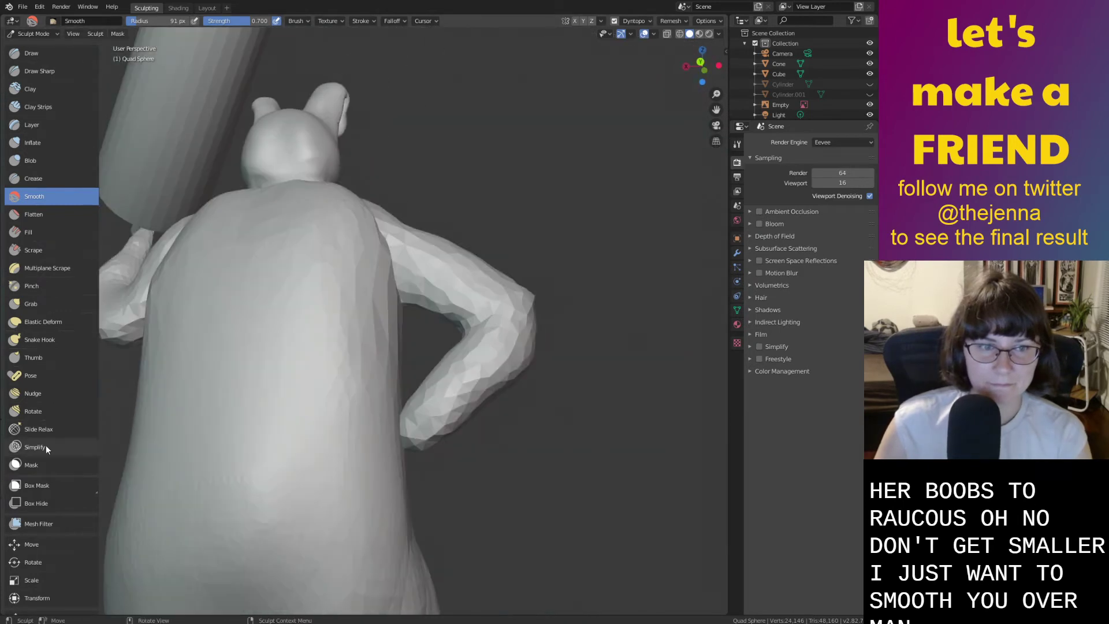
left_click_drag(188, 456, 238, 463)
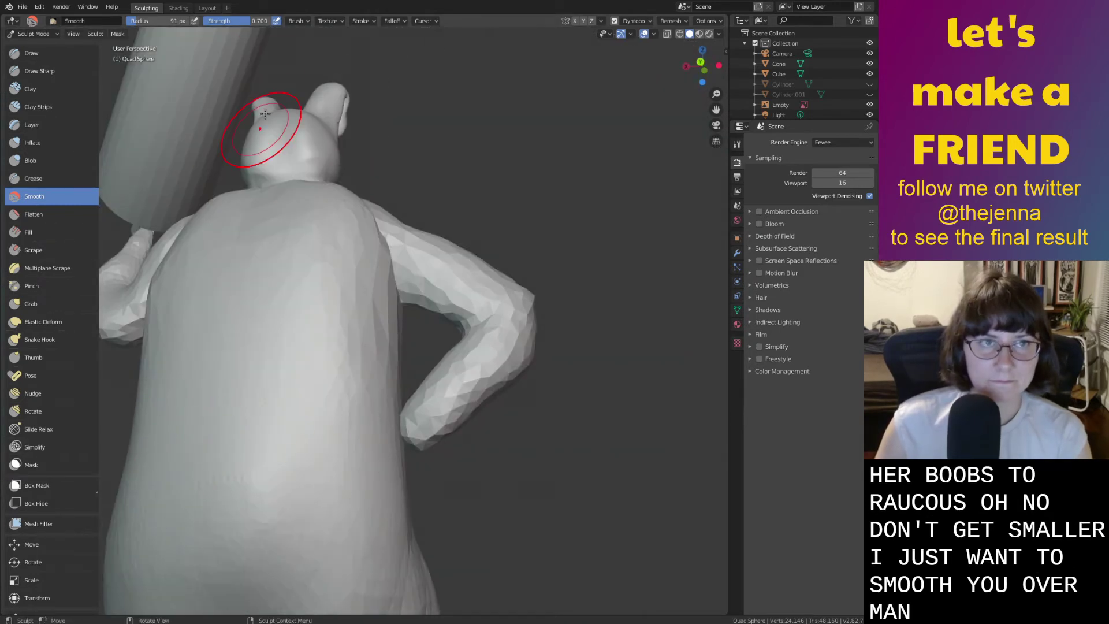
middle_click_drag(265, 114, 171, 64)
Select the torso object in the Layout workspace and save the scene to monster36.blend.
left_click(207, 8)
middle_click_drag(717, 227, 634, 232)
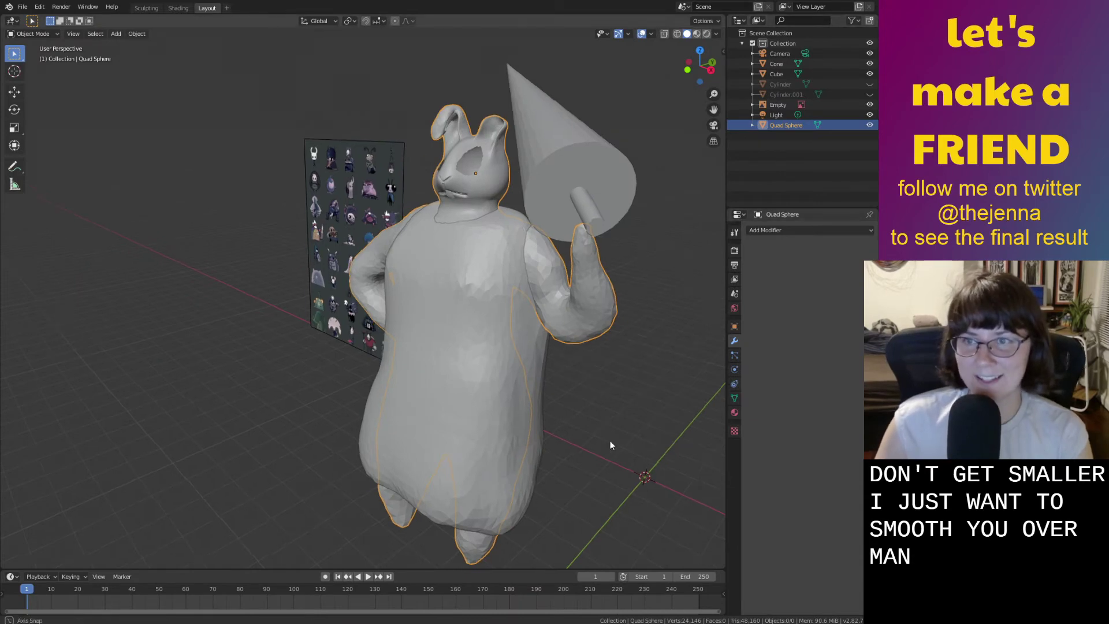
middle_click_drag(479, 398, 593, 398)
left_click(515, 365)
middle_click_drag(555, 317, 441, 294, "shift")
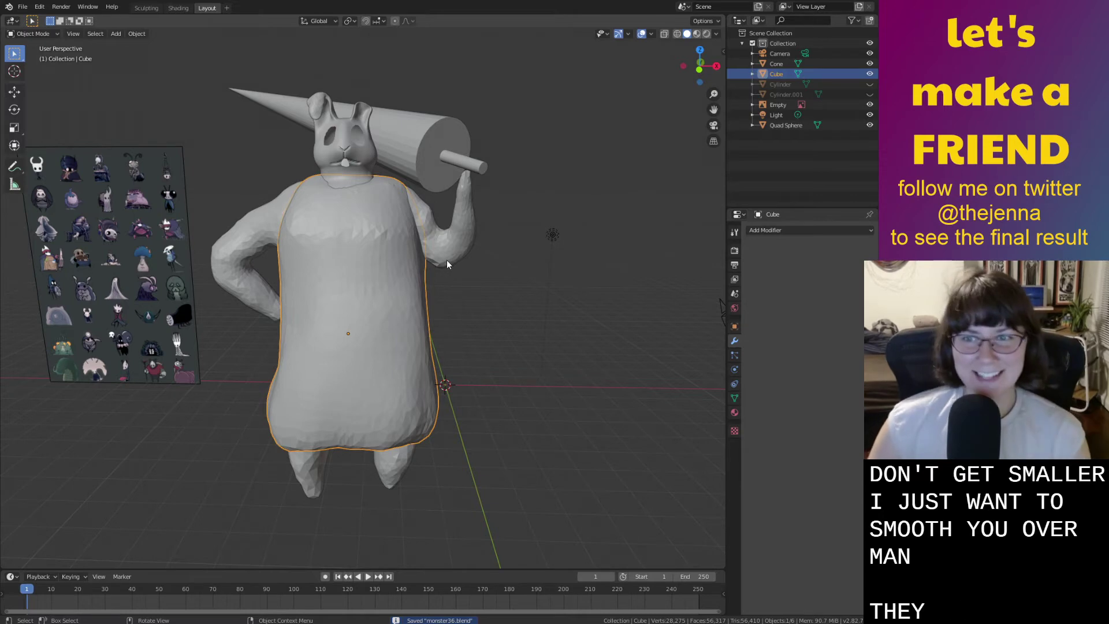
scroll(400, 235, "up", 2)
mouse_move(401, 238)
middle_mouse_down()
mouse_move(370, 254)
mouse_move(379, 255)
mouse_move(363, 302)
mouse_move(269, 286)
mouse_move(331, 296)
mouse_move(429, 397)
mouse_move(443, 391)
mouse_move(439, 347)
mouse_move(404, 289)
middle_mouse_up()
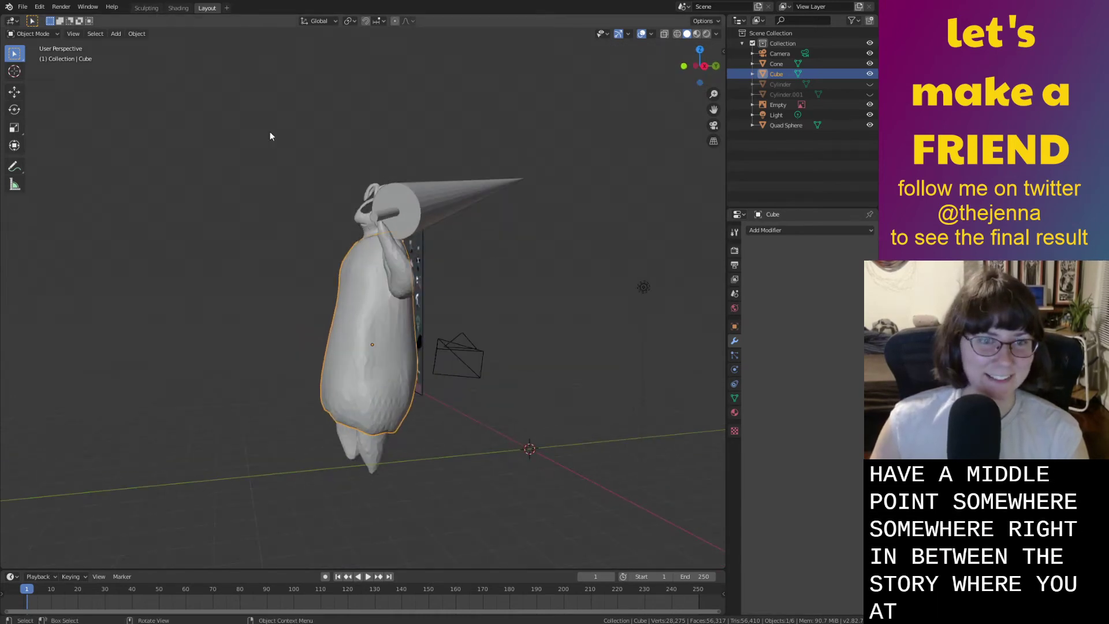
Hide the torso object and select the bunny body underneath.
left_click(395, 450)
middle_click_drag(395, 449, 349, 377)
left_click(350, 394)
left_click(868, 76)
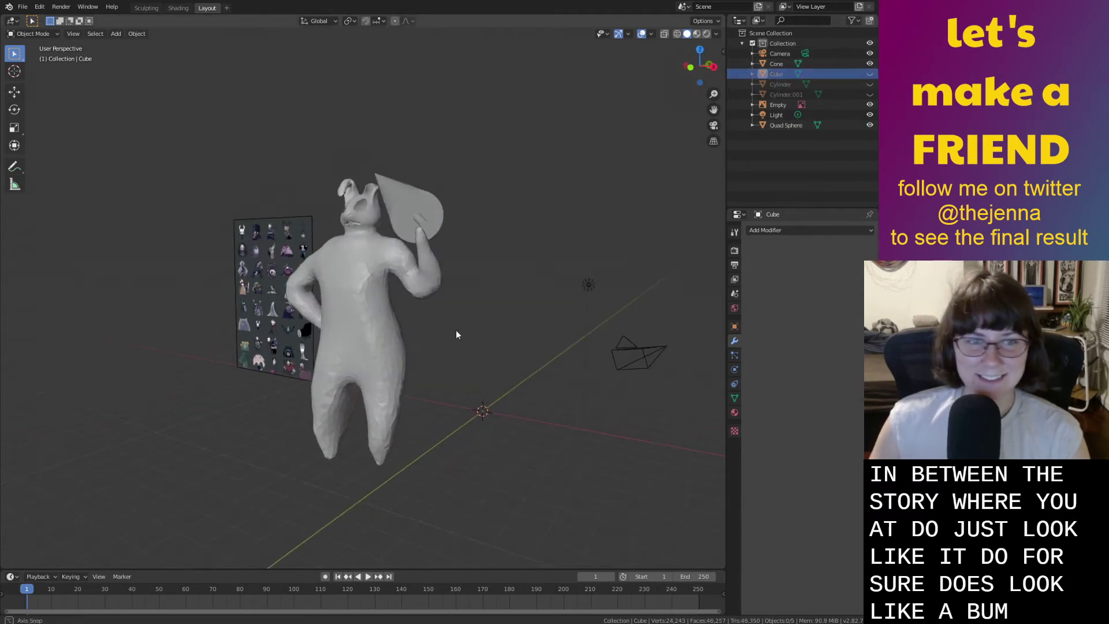
left_click(351, 327)
middle_click_drag(352, 328, 365, 368)
key("s")
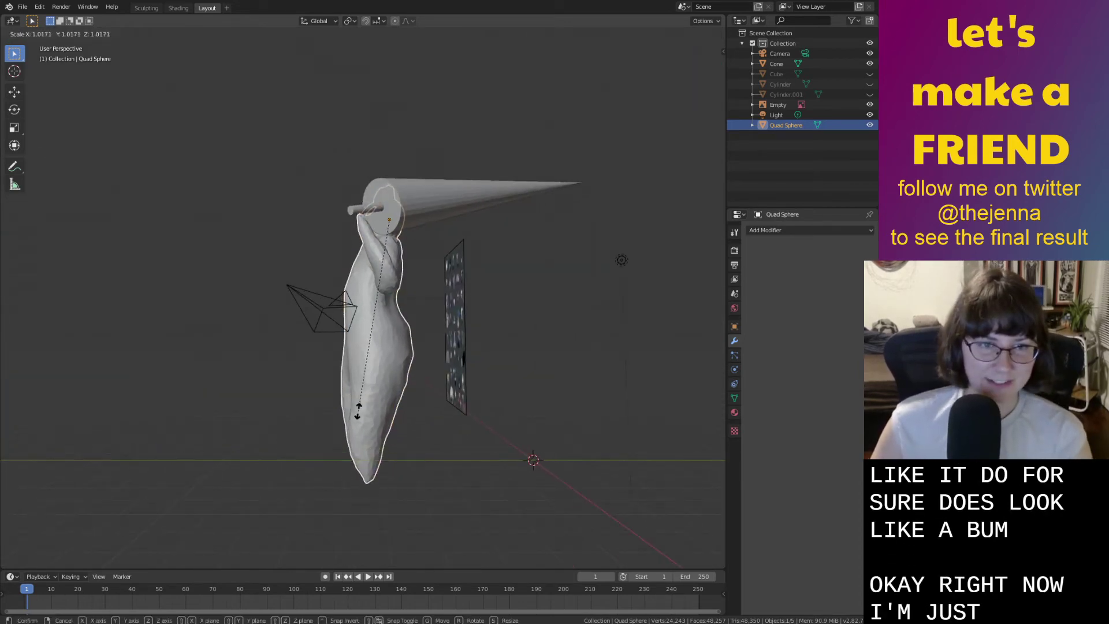
left_click(364, 407)
key("ctrl+z")
key("ctrl+z")
left_click(375, 391)
key("s")
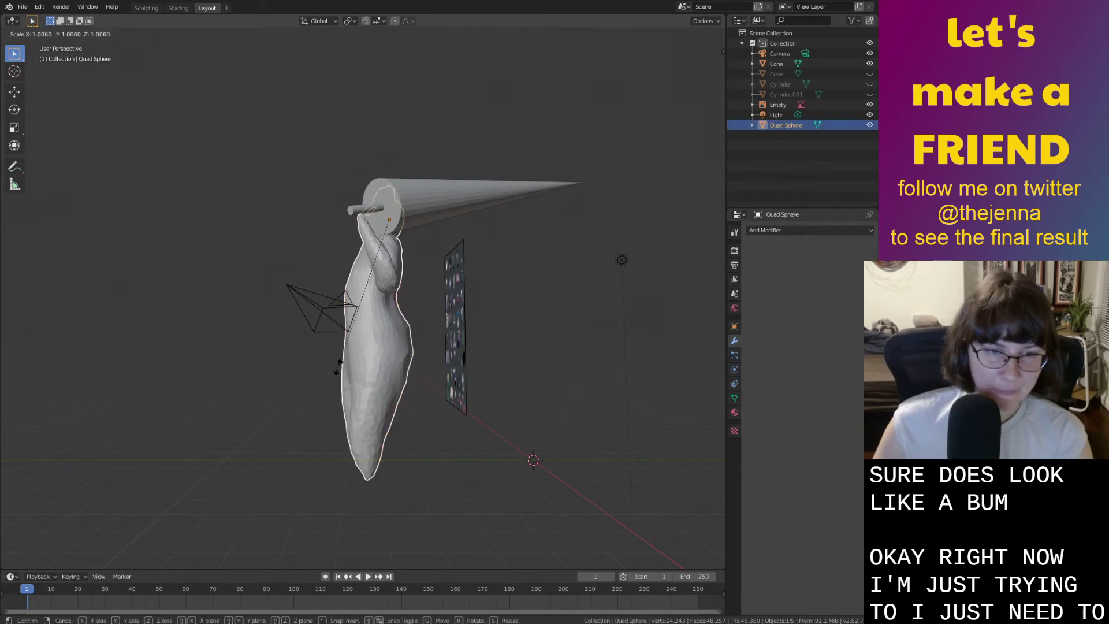
right_click(343, 365)
Pull the body's feet apart with the Grab brush so the bent-arm foot stands ahead of the raised-arm foot.
left_click(147, 8)
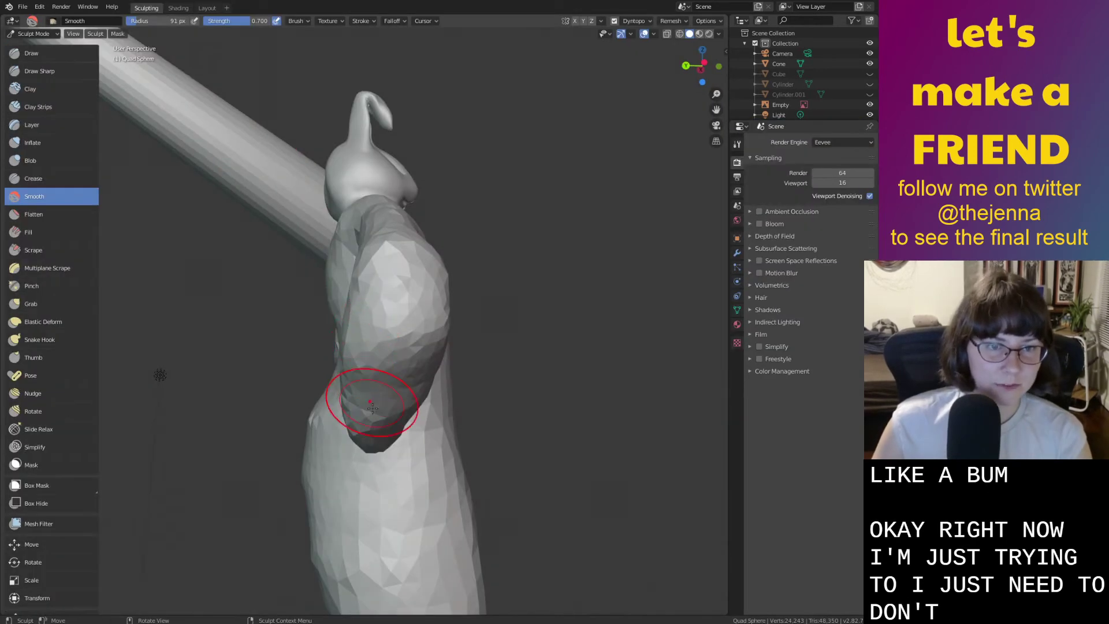
mouse_move(329, 427)
middle_mouse_down()
mouse_move(272, 446)
mouse_move(421, 446)
mouse_move(426, 472)
mouse_move(432, 382)
middle_mouse_up()
mouse_move(432, 382)
left_mouse_down()
mouse_move(416, 453)
mouse_move(457, 435)
left_mouse_up()
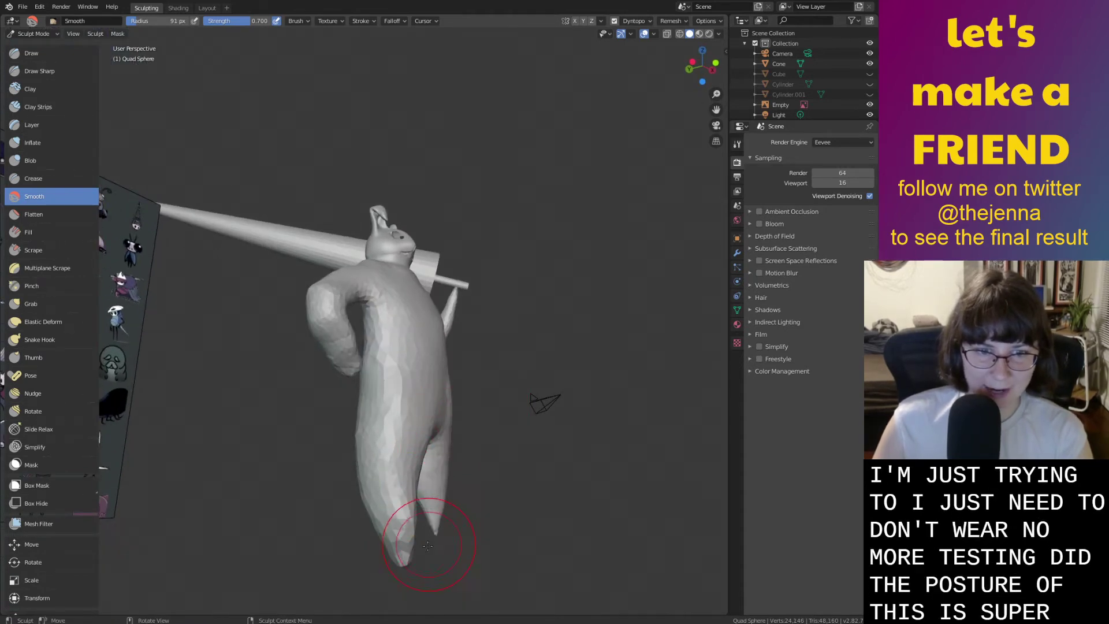
mouse_move(450, 458)
middle_mouse_down()
mouse_move(277, 456)
mouse_move(322, 474)
middle_mouse_up()
key("g")
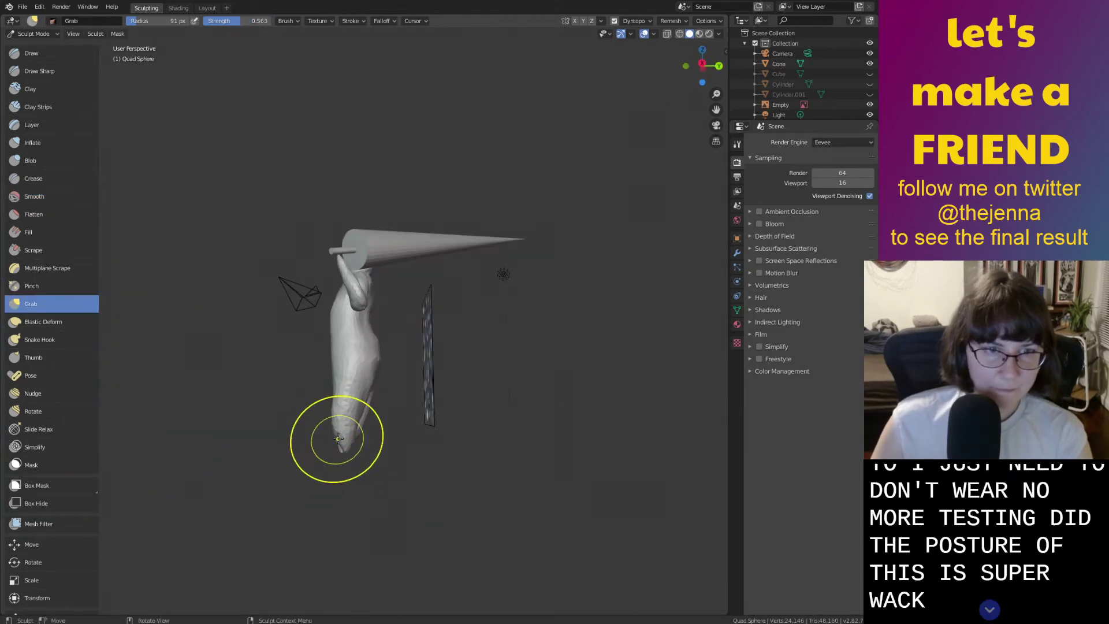
left_click_drag(334, 441, 338, 425)
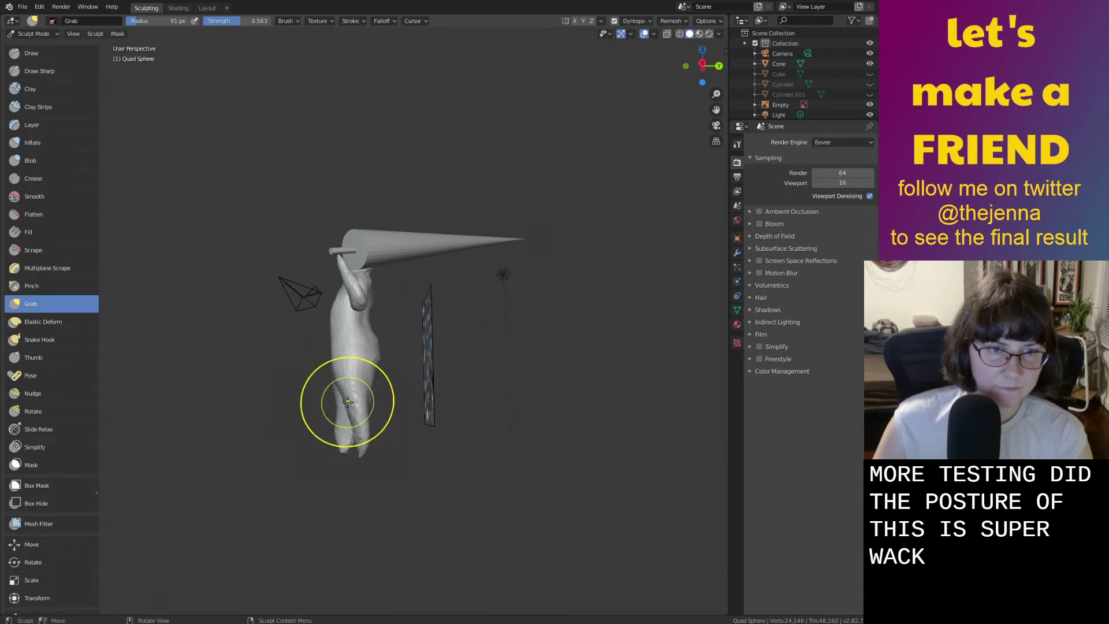
mouse_move(353, 400)
middle_mouse_down()
mouse_move(429, 408)
mouse_move(393, 454)
middle_mouse_up()
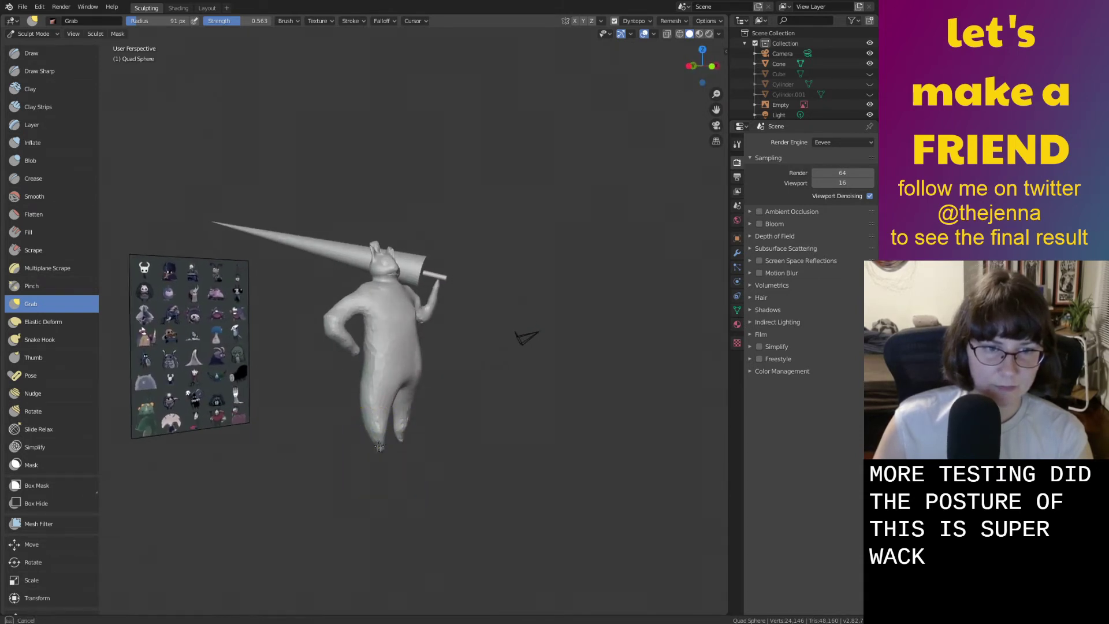
mouse_move(389, 416)
middle_mouse_down()
mouse_move(341, 425)
mouse_move(401, 374)
mouse_move(416, 391)
mouse_move(305, 393)
middle_mouse_up()
mouse_move(373, 453)
middle_mouse_down()
mouse_move(426, 417)
mouse_move(423, 318)
middle_mouse_up()
Inflate the leg on the raised-arm side to thicken it and smooth the thigh into the hip.
key("i")
scroll(386, 437, "up", 2)
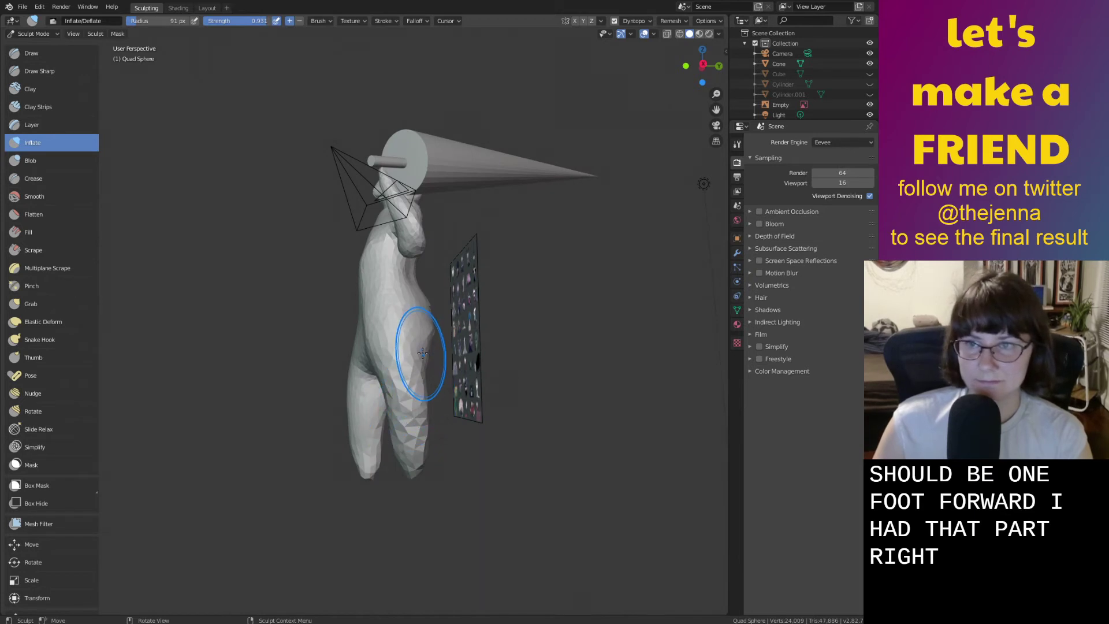
left_click_drag(422, 353, 416, 396, "shift")
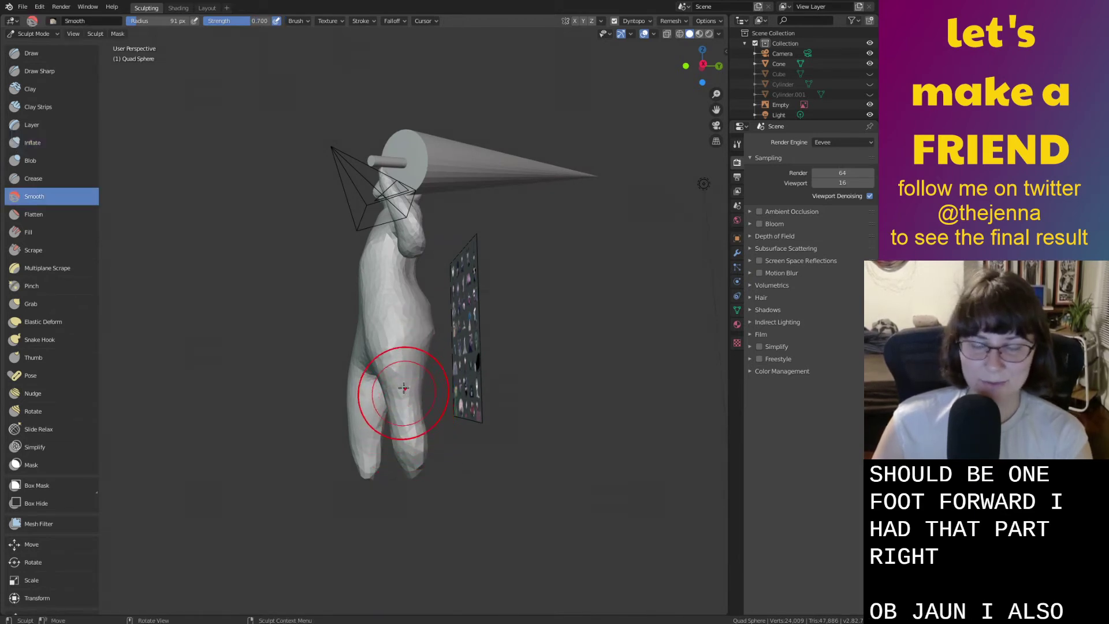
mouse_move(413, 384)
left_mouse_down()
mouse_move(409, 410)
mouse_move(409, 340)
mouse_move(407, 365)
left_mouse_up()
key("shift")
Smooth the lower legs and feet to round off their jagged surfaces.
mouse_move(396, 446)
middle_mouse_down()
mouse_move(563, 430)
mouse_move(425, 447)
mouse_move(401, 383)
middle_mouse_up()
left_click_drag(400, 553, 406, 555)
middle_click_drag(406, 555, 434, 552)
left_click_drag(426, 550, 417, 589)
mouse_move(424, 565)
middle_mouse_down("shift")
mouse_move(458, 530)
mouse_move(463, 460)
middle_mouse_up("shift")
middle_click_drag(463, 460, 519, 449)
left_click_drag(441, 451, 448, 441, "shift")
mouse_move(451, 440)
middle_mouse_down()
mouse_move(509, 434)
mouse_move(320, 341)
middle_mouse_up()
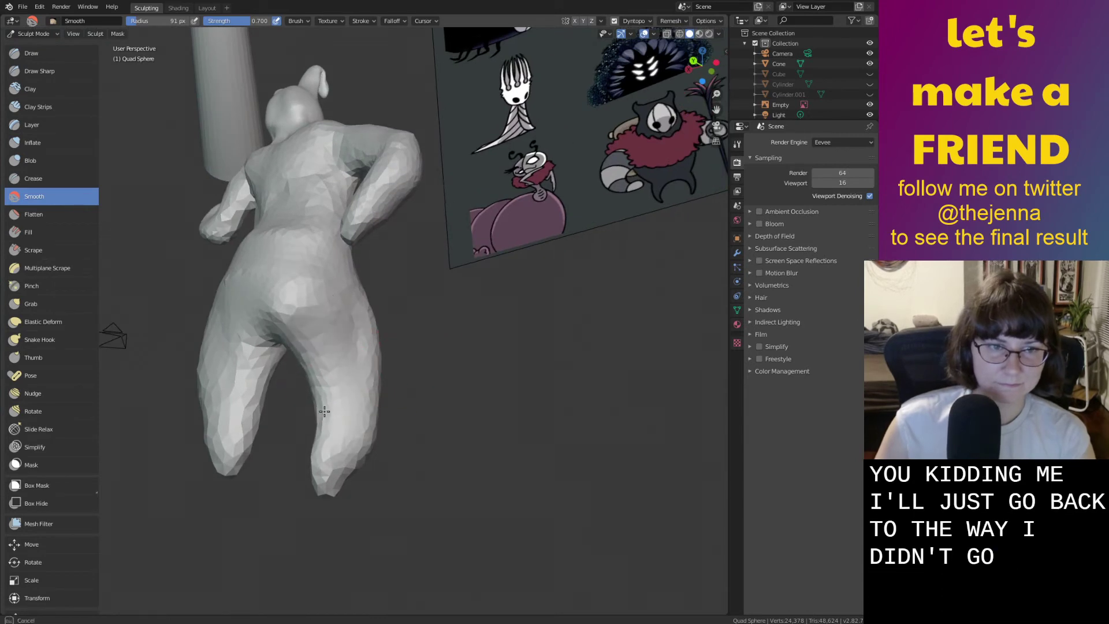
Smooth the back of the bent-arm side leg from below the buttock down the thigh.
middle_click_drag(324, 469, 458, 433)
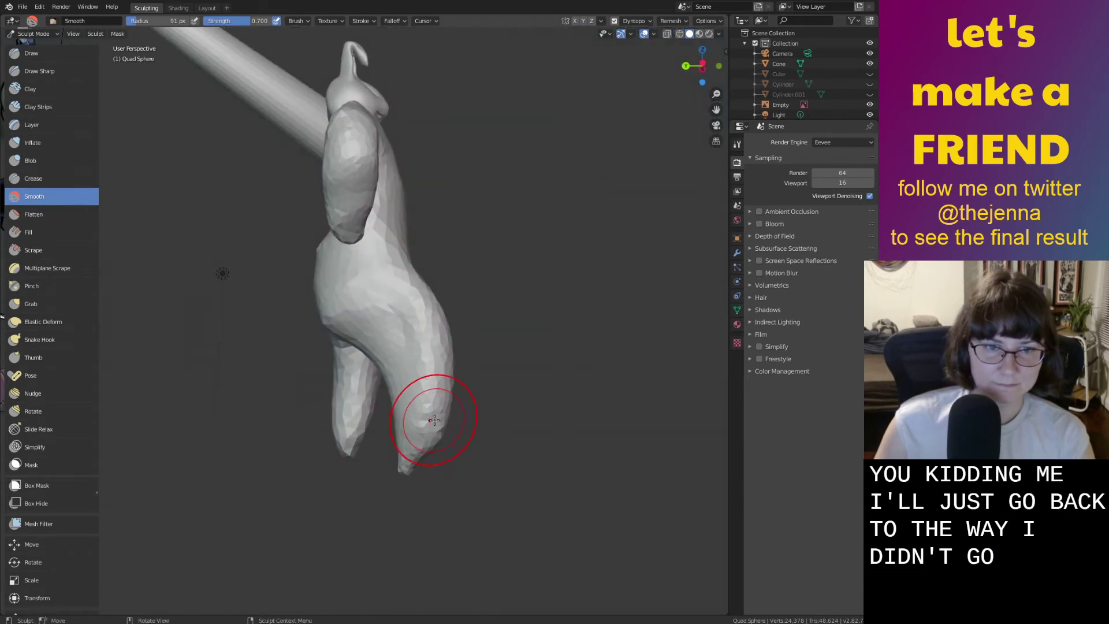
middle_click_drag(449, 405, 347, 338)
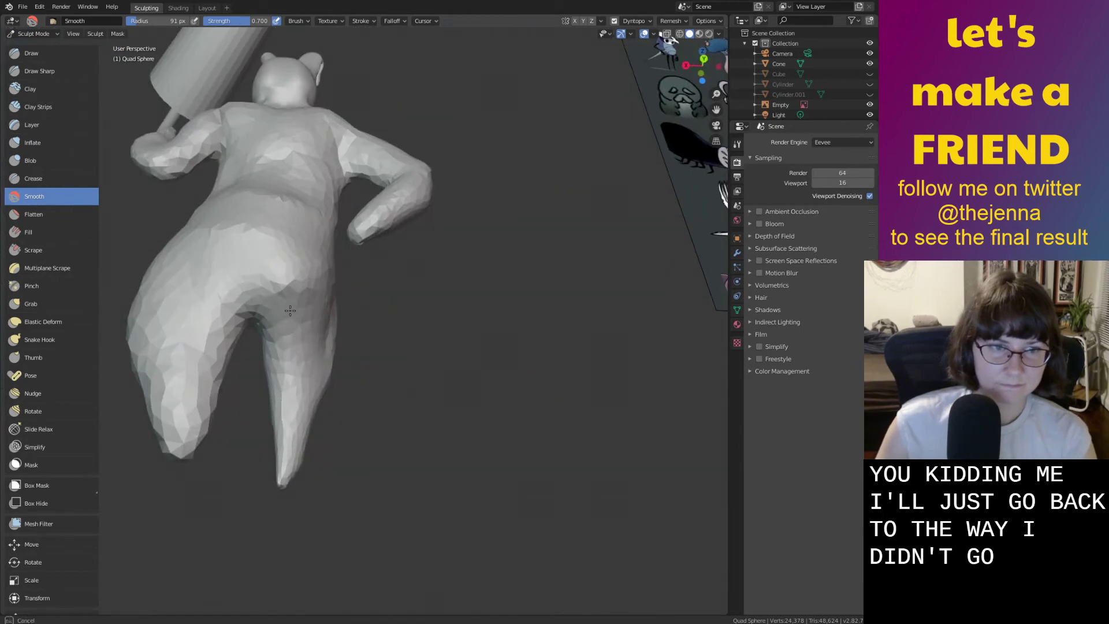
left_click_drag(290, 311, 283, 363)
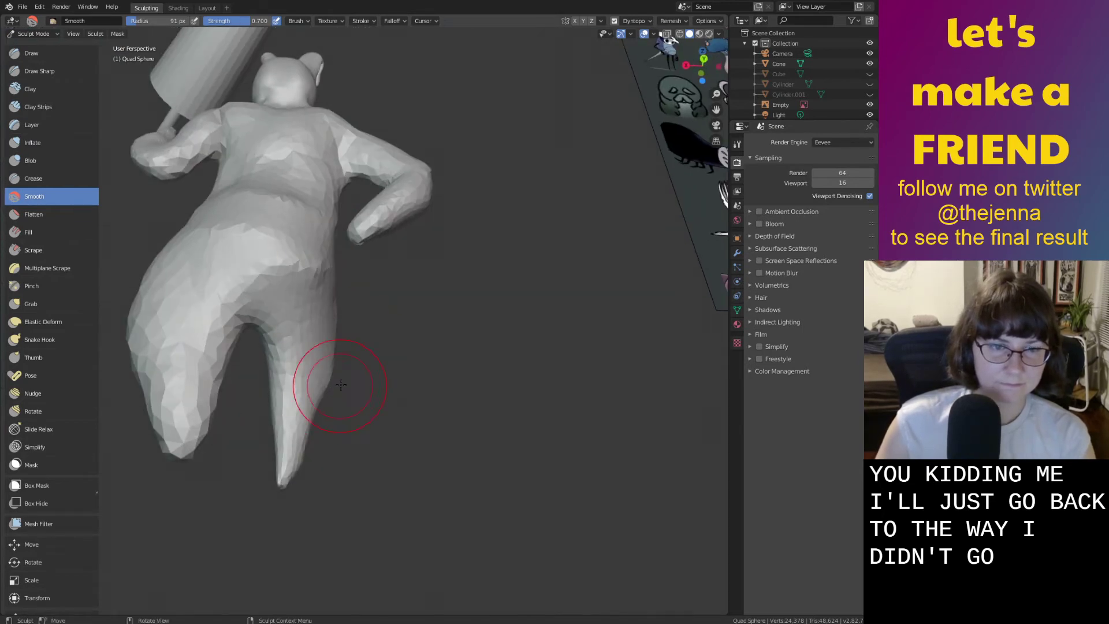
middle_click_drag(341, 385, 238, 402)
mouse_move(421, 346)
middle_mouse_down()
mouse_move(458, 371)
mouse_move(402, 375)
middle_mouse_up()
mouse_move(429, 324)
middle_mouse_down()
mouse_move(475, 322)
mouse_move(317, 312)
mouse_move(532, 367)
mouse_move(458, 357)
mouse_move(471, 322)
middle_mouse_up()
scroll(532, 367, "down", 2)
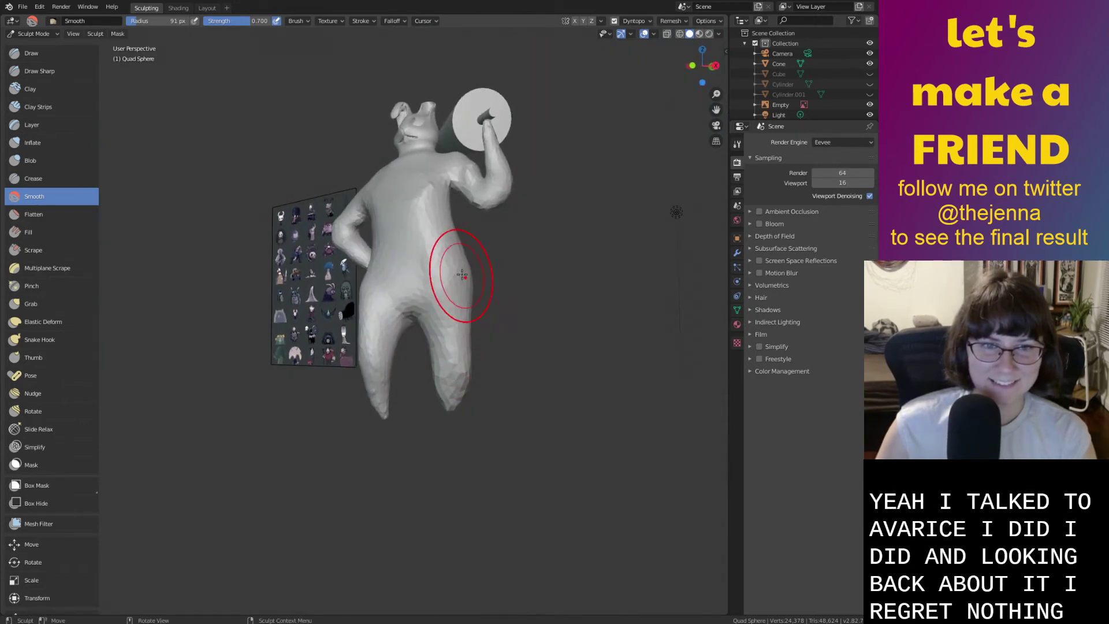
Pull the lower leg on the raised-arm side further backward with the Grab brush.
mouse_move(458, 372)
middle_mouse_down()
mouse_move(405, 381)
mouse_move(491, 395)
mouse_move(383, 397)
middle_mouse_up()
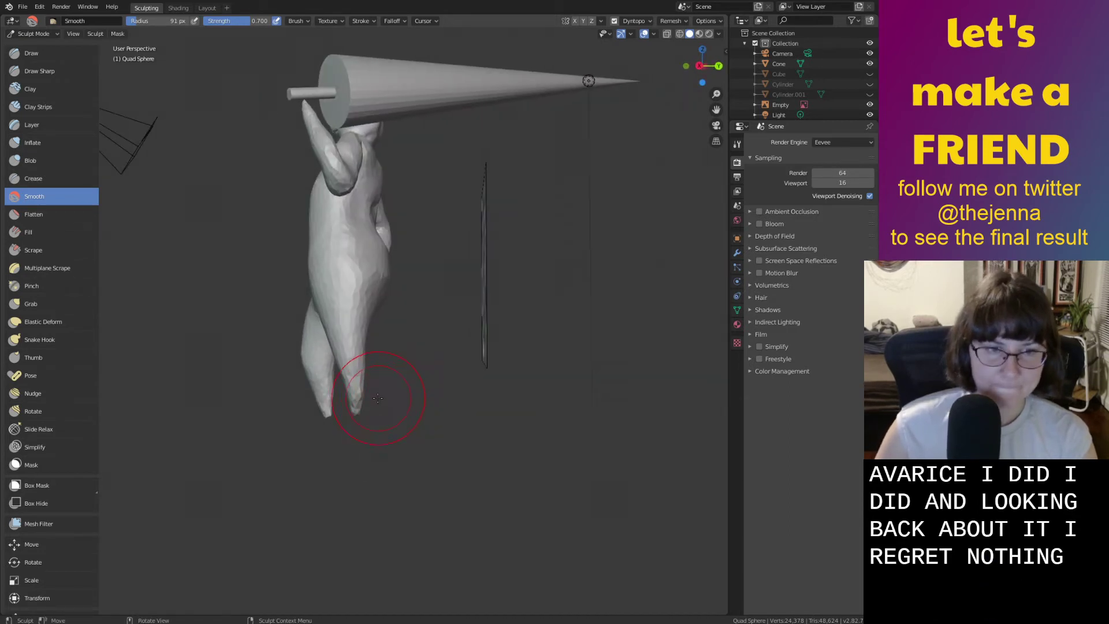
key("g")
scroll(370, 405, "up", 3)
scroll(374, 440, "down", 3)
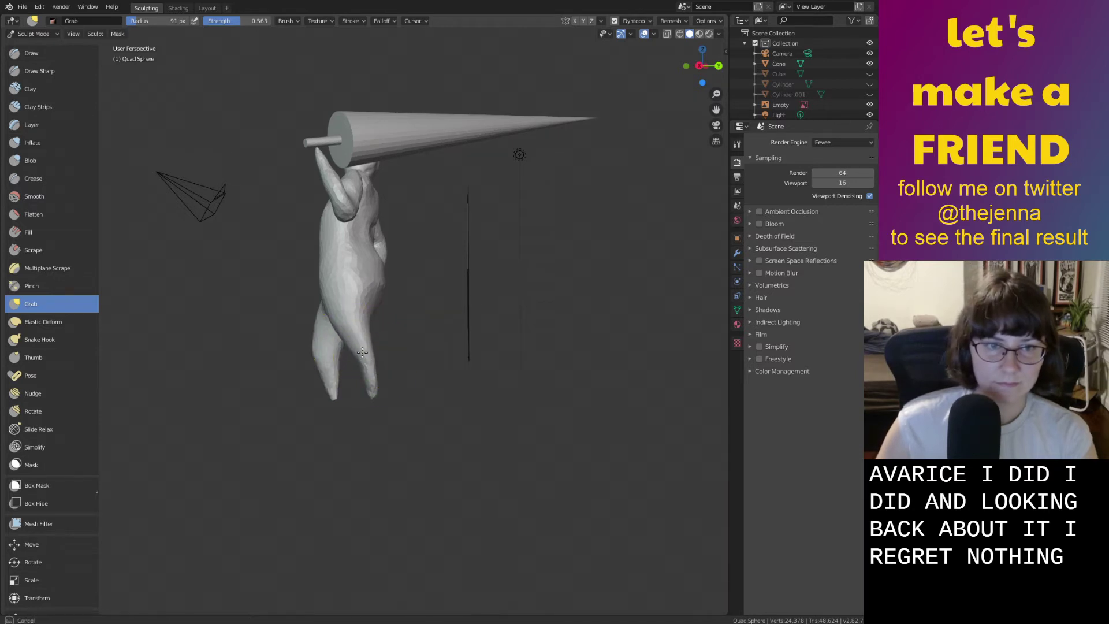
Inflate the thinned lower leg on the raised-arm side and smooth its outer surface.
key("i")
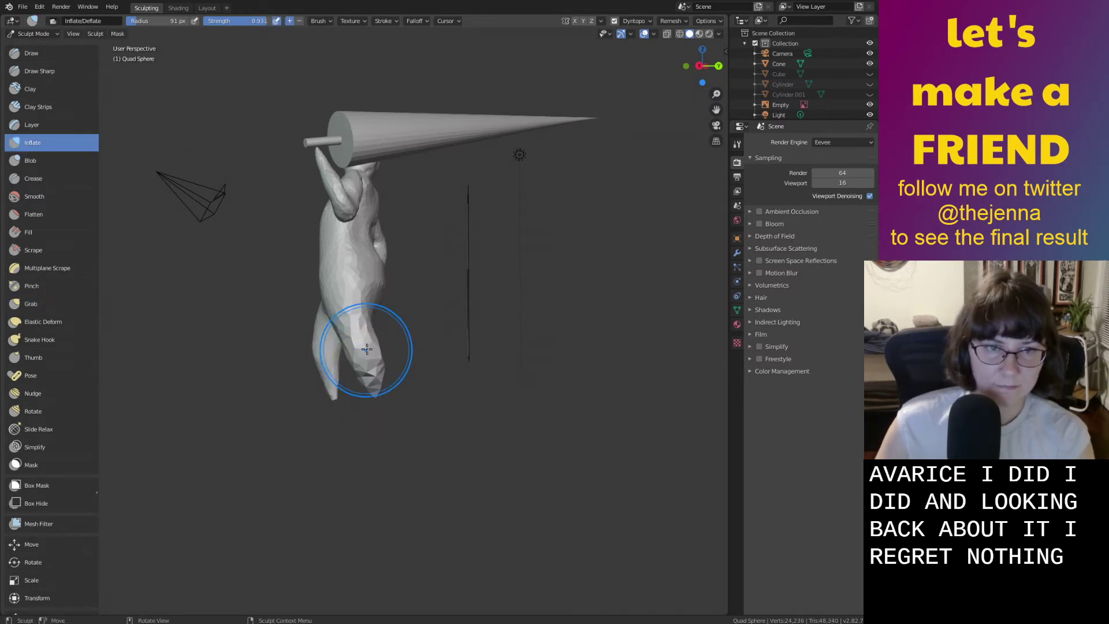
left_click_drag(362, 336, 364, 340, "shift")
scroll(368, 384, "up", 6)
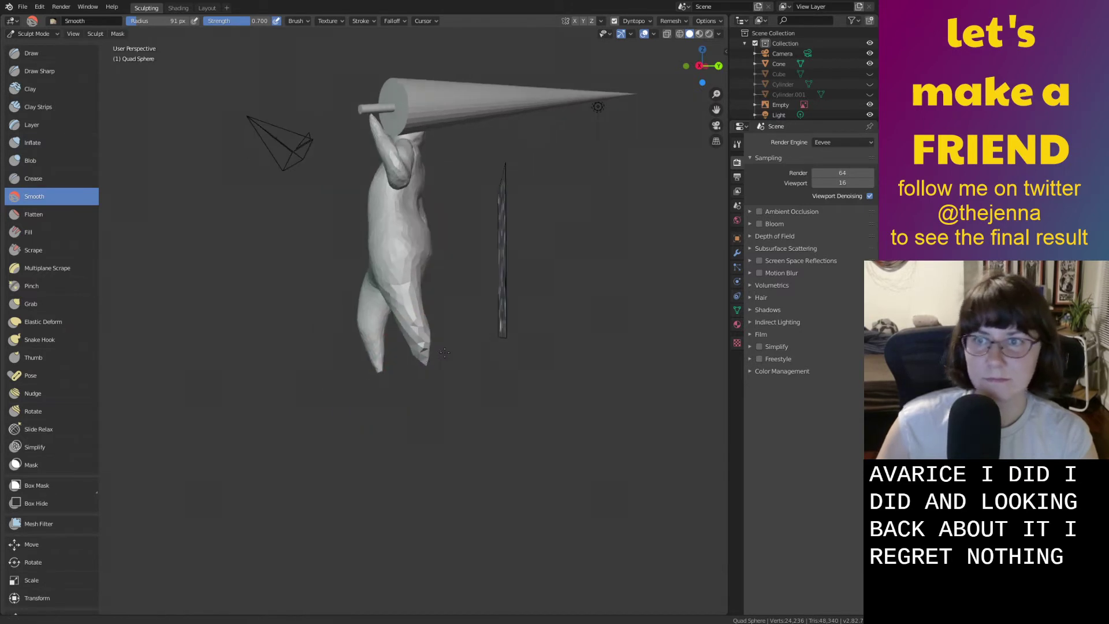
mouse_move(475, 284)
left_mouse_down()
mouse_move(501, 395)
mouse_move(430, 234)
mouse_move(511, 453)
left_mouse_up()
Inflate the front of the raised-arm side leg from thigh to foot and smooth it into the hip.
mouse_move(511, 454)
middle_mouse_down()
mouse_move(470, 317)
mouse_move(586, 346)
middle_mouse_up()
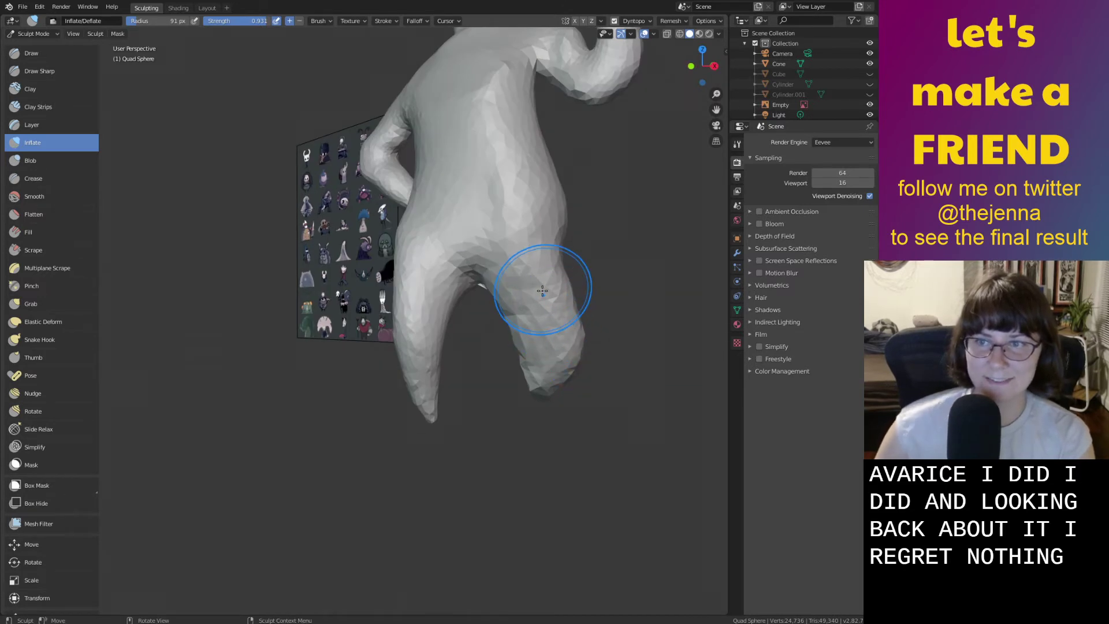
left_click_drag(517, 284, 539, 373)
middle_click_drag(538, 374, 491, 364)
mouse_move(508, 274)
left_mouse_down("shift")
mouse_move(537, 334)
mouse_move(541, 252)
left_mouse_up("shift")
mouse_move(495, 329)
middle_mouse_down()
mouse_move(532, 329)
mouse_move(513, 334)
middle_mouse_up()
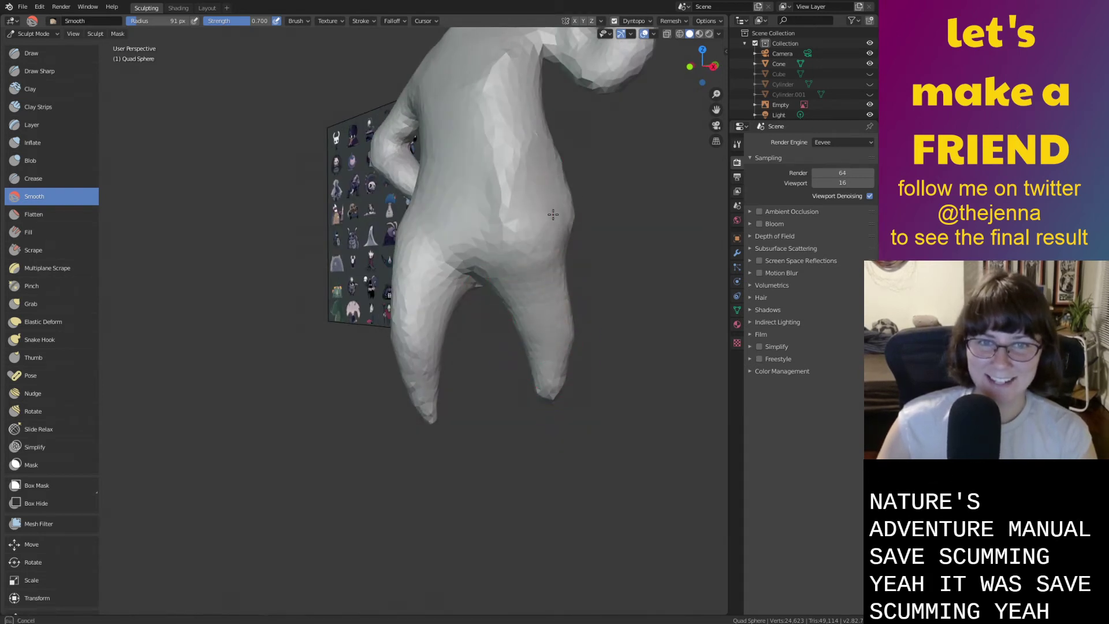
Inflate the inner front of the raised-arm side leg from the crotch down to the foot.
mouse_move(553, 214)
middle_mouse_down()
mouse_move(441, 119)
mouse_move(396, 141)
middle_mouse_up()
mouse_move(414, 104)
middle_mouse_down()
mouse_move(422, 118)
mouse_move(330, 154)
middle_mouse_up()
middle_click_drag(355, 217, 310, 240)
mouse_move(298, 325)
middle_mouse_down()
mouse_move(396, 351)
mouse_move(473, 354)
mouse_move(519, 379)
mouse_move(513, 354)
middle_mouse_up()
key("i")
left_click_drag(472, 283, 506, 363)
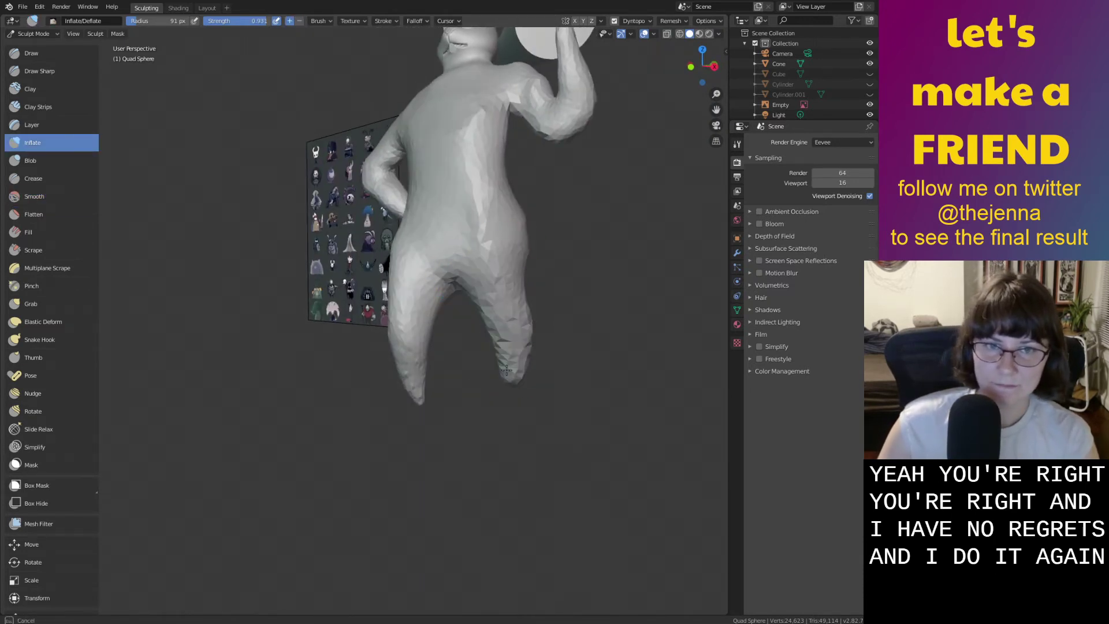
Smooth the inflated surface of the raised-arm side leg from the thigh to the foot.
mouse_move(507, 328)
middle_mouse_down()
mouse_move(508, 347)
mouse_move(524, 278)
middle_mouse_up()
key("shift+s")
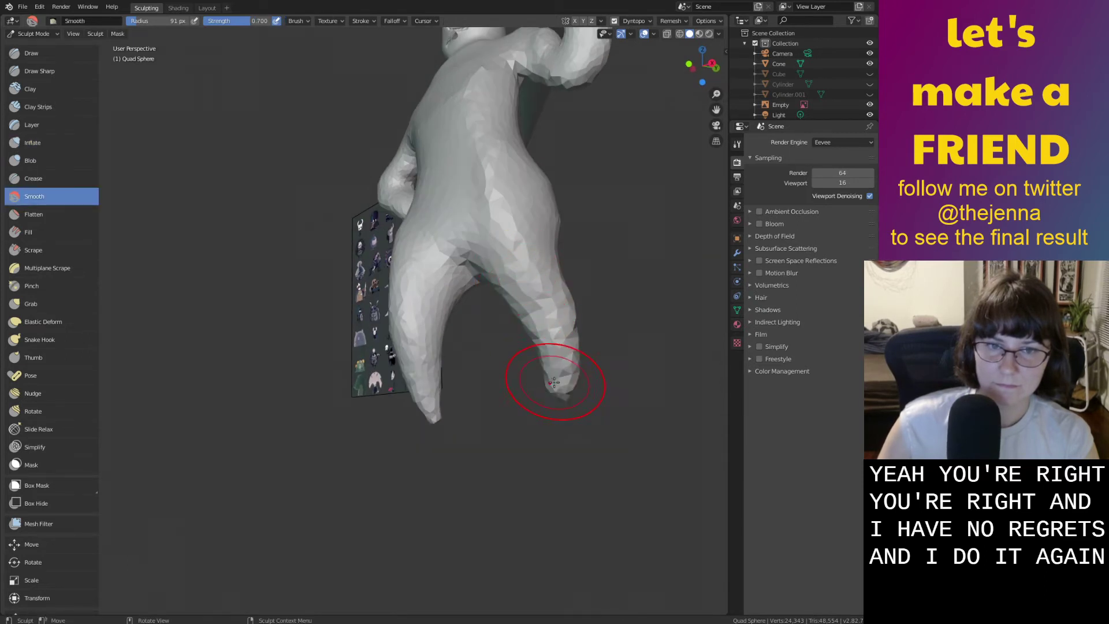
middle_click_drag(553, 382, 551, 383)
middle_click_drag(524, 275, 446, 291)
mouse_move(446, 290)
left_mouse_down()
mouse_move(467, 416)
mouse_move(475, 377)
left_mouse_up()
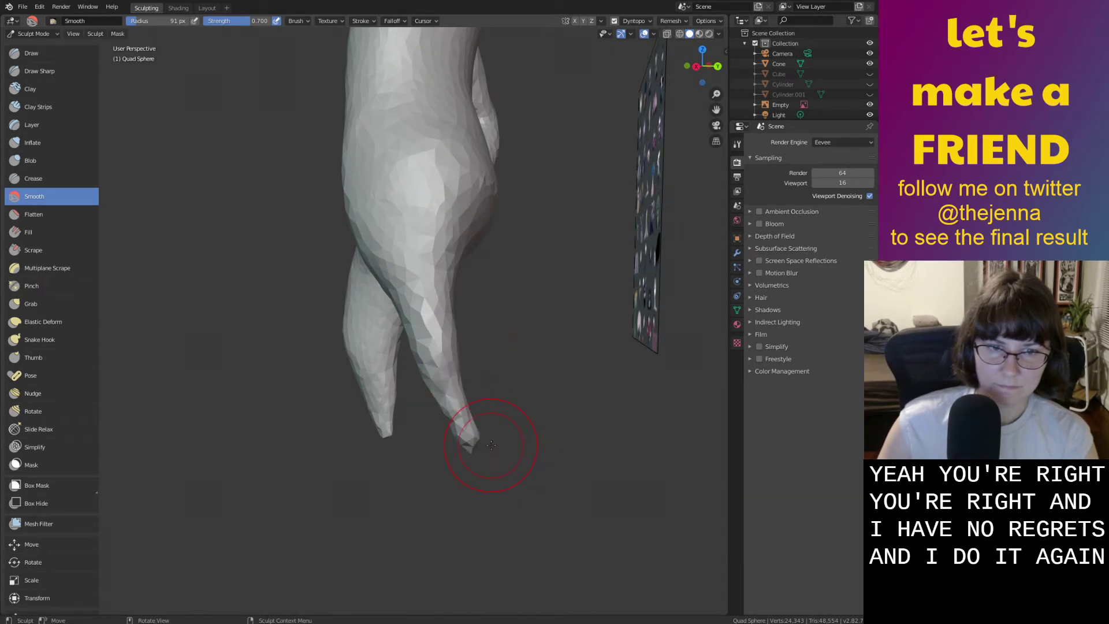
middle_click_drag(458, 441, 505, 444)
Inflate the front and inner side of the raised-arm side leg again around the knee and shin.
key("i")
mouse_move(461, 312)
left_mouse_down()
mouse_move(491, 408)
mouse_move(477, 373)
left_mouse_up()
middle_click_drag(462, 323, 520, 301)
mouse_move(521, 298)
left_mouse_down()
mouse_move(501, 240)
mouse_move(545, 355)
left_mouse_up()
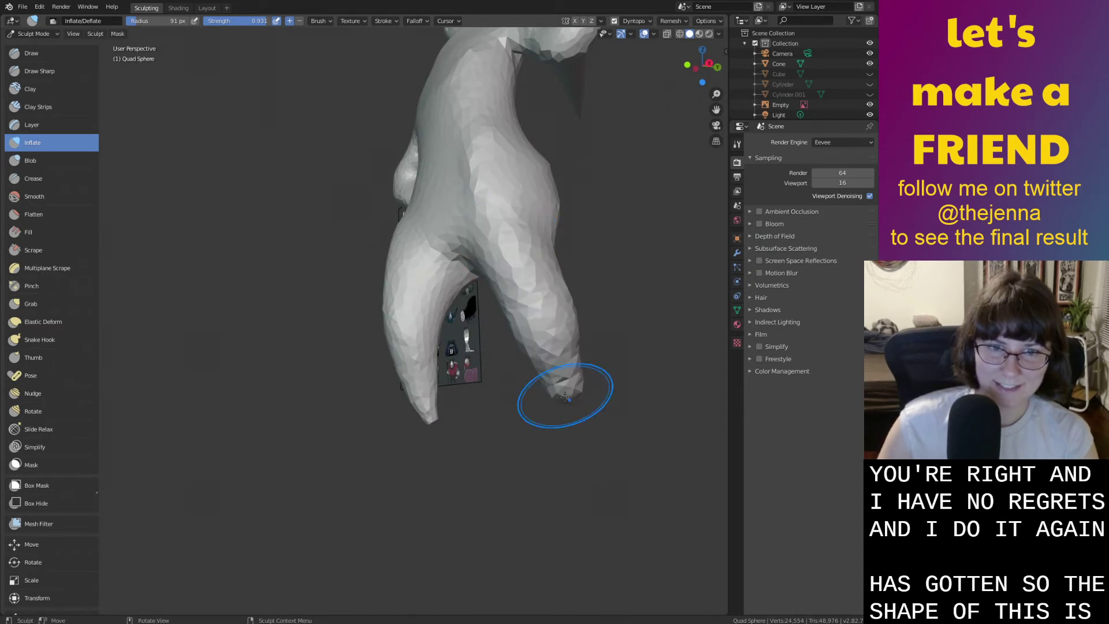
Set the Smooth brush strength to 0.569 and smooth the inner thigh and lower leg on the raised-arm side.
key("shift+s")
left_click_drag(510, 294, 519, 312)
mouse_move(582, 422)
middle_mouse_down()
mouse_move(508, 384)
mouse_move(528, 398)
mouse_move(575, 389)
middle_mouse_up()
left_click_drag(574, 389, 506, 408)
right_click(548, 398)
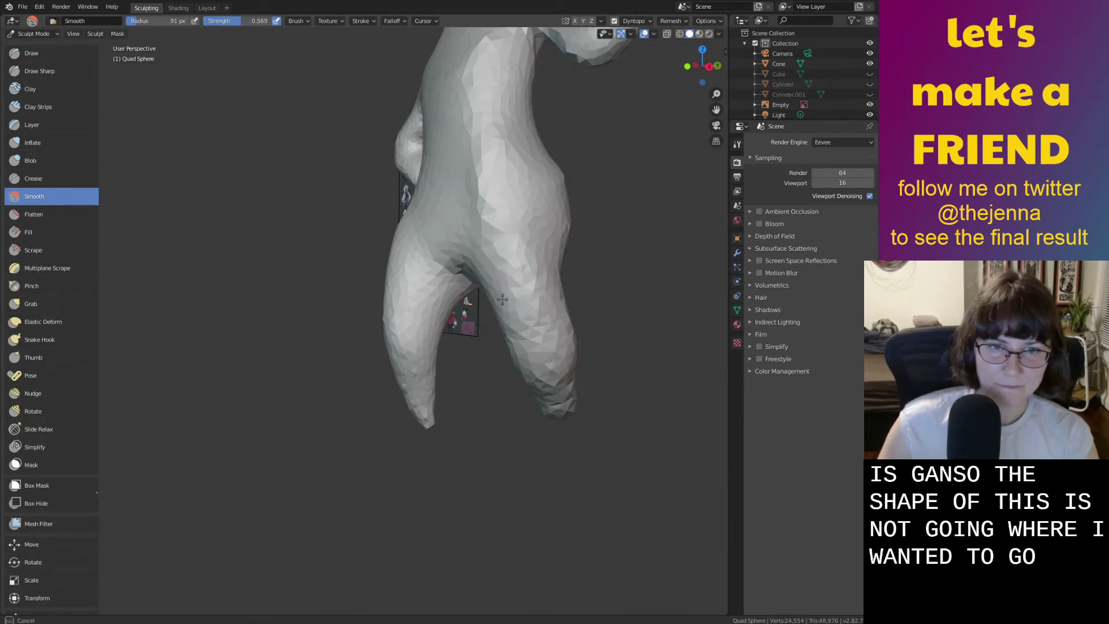
middle_click_drag(563, 392, 354, 247)
middle_click_drag(400, 394, 437, 407)
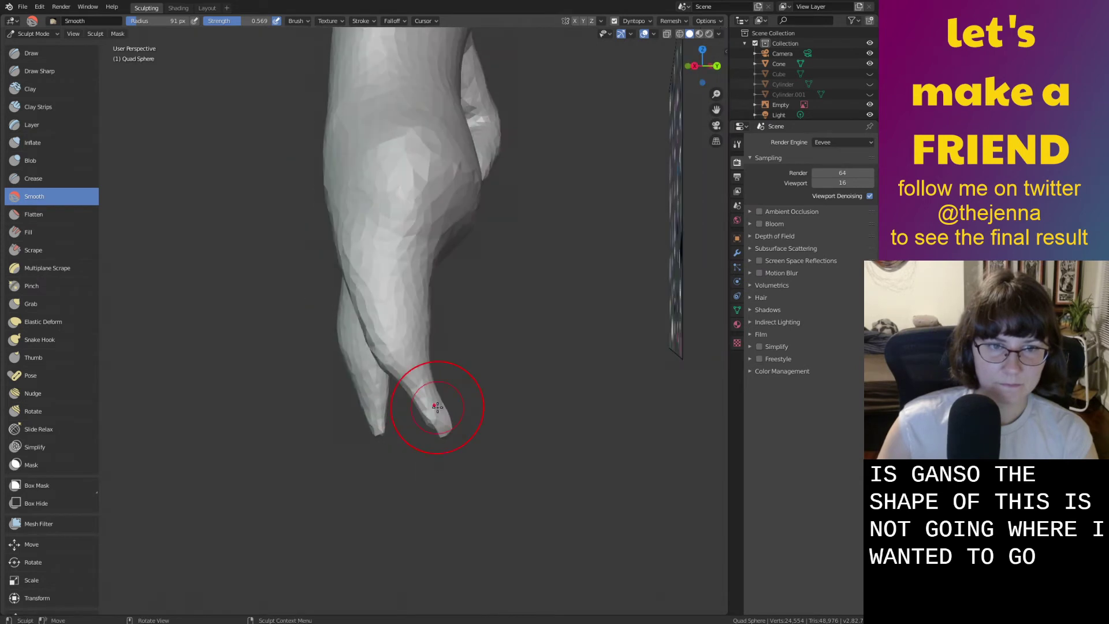
Inflate the outer side of the raised-arm side leg from the knee toward the foot and smooth the lower leg.
key("i")
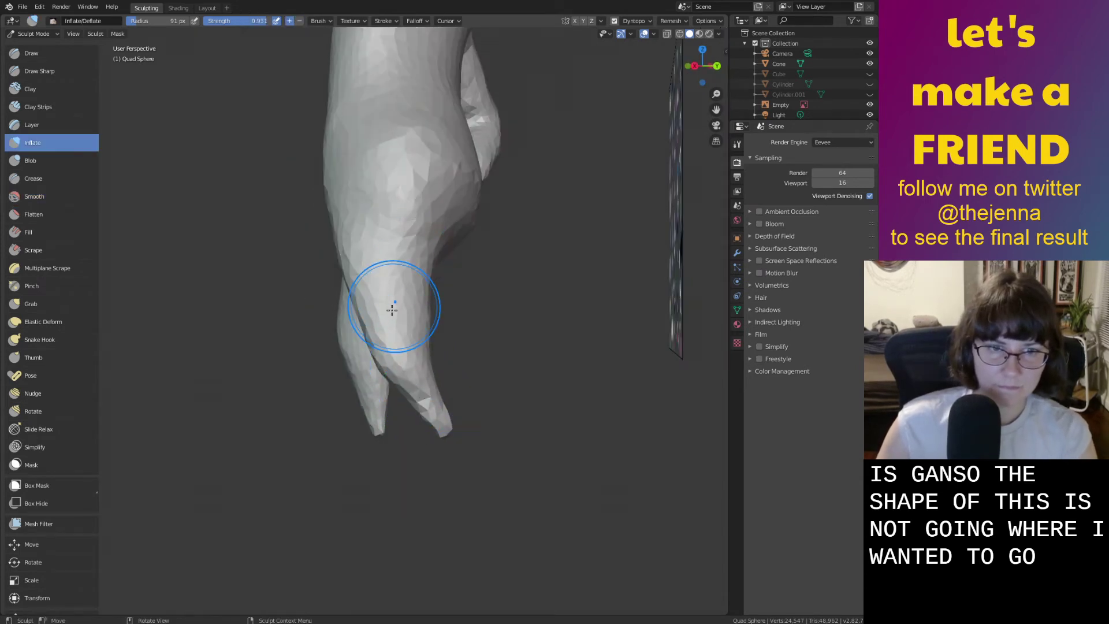
left_click_drag(401, 306, 421, 387)
mouse_move(393, 353)
left_mouse_down()
mouse_move(408, 379)
mouse_move(402, 352)
left_mouse_up()
key("s")
mouse_move(393, 341)
left_mouse_down()
mouse_move(376, 322)
mouse_move(404, 379)
left_mouse_up()
mouse_move(375, 321)
middle_mouse_down()
mouse_move(277, 322)
mouse_move(343, 312)
mouse_move(335, 283)
mouse_move(463, 242)
middle_mouse_up()
key("i")
left_click_drag(463, 241, 463, 322)
middle_click_drag(462, 322, 509, 303)
Inflate the top of the bent-arm side shoulder and smooth it.
middle_click_drag(449, 230, 395, 146)
middle_click_drag(464, 164, 526, 289, "shift")
middle_click_drag(526, 289, 581, 359)
scroll(433, 243, "up", 2)
mouse_move(432, 242)
middle_mouse_down("shift")
mouse_move(485, 360)
mouse_move(480, 296)
middle_mouse_up("shift")
left_click(34, 197)
key("i")
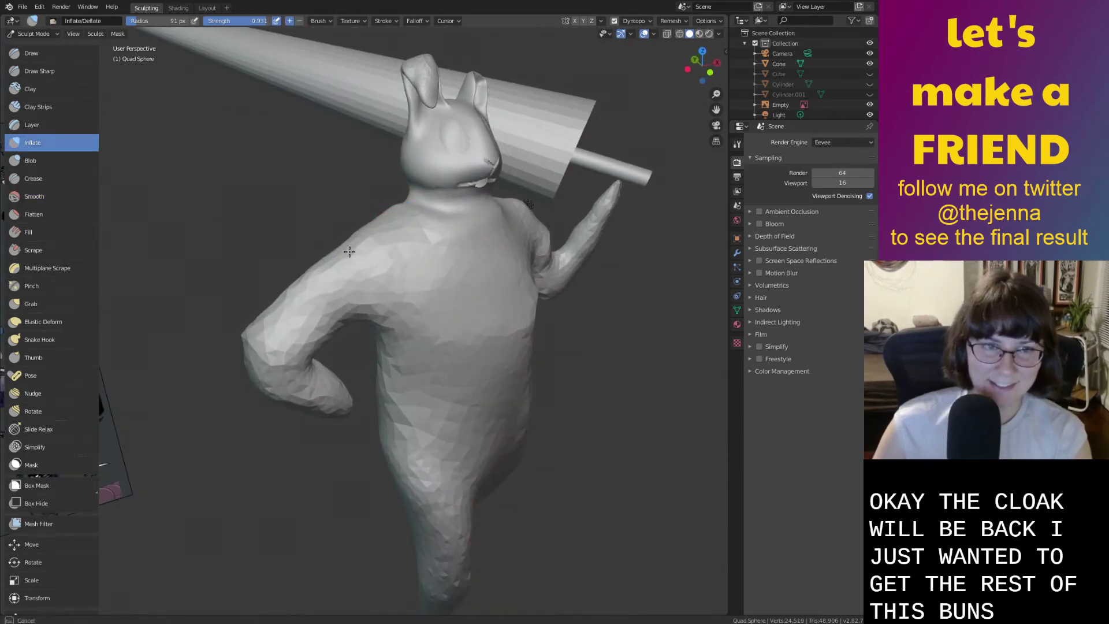
left_click_drag(361, 238, 393, 216)
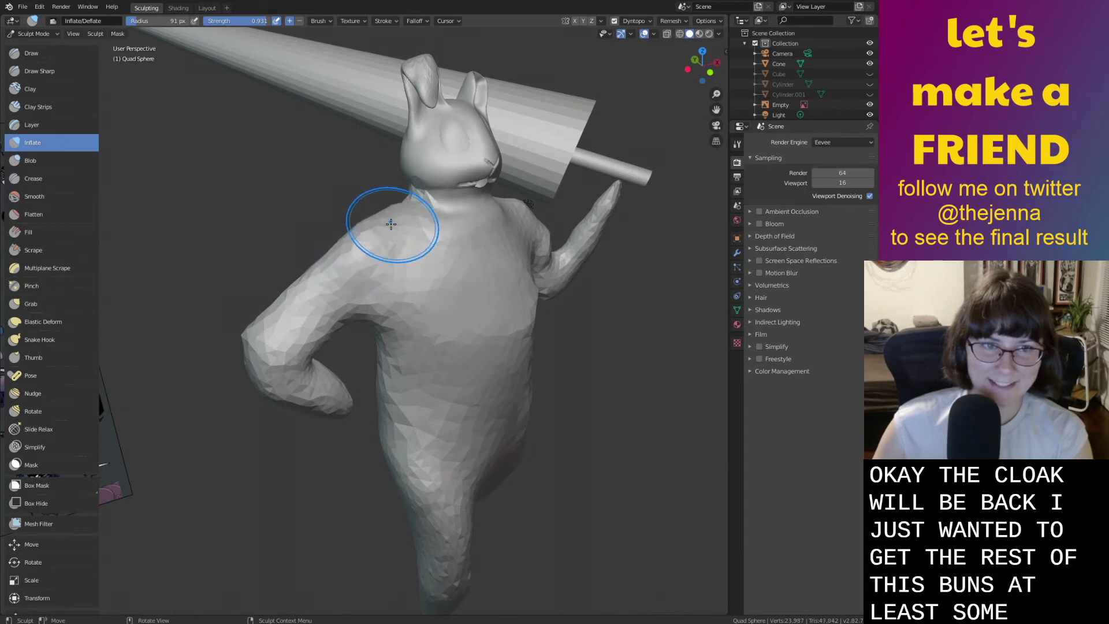
key("s")
mouse_move(346, 247)
middle_mouse_down()
mouse_move(425, 221)
mouse_move(457, 165)
middle_mouse_up()
Build up the bent-arm side shoulder further toward the neck with Inflate and smooth it into the upper chest.
middle_click_drag(381, 244, 401, 280, "shift")
key("i")
mouse_move(386, 245)
left_mouse_down()
mouse_move(401, 236)
mouse_move(369, 260)
mouse_move(398, 274)
mouse_move(423, 229)
mouse_move(449, 223)
mouse_move(407, 243)
left_mouse_up()
key("s")
key("i")
key("s")
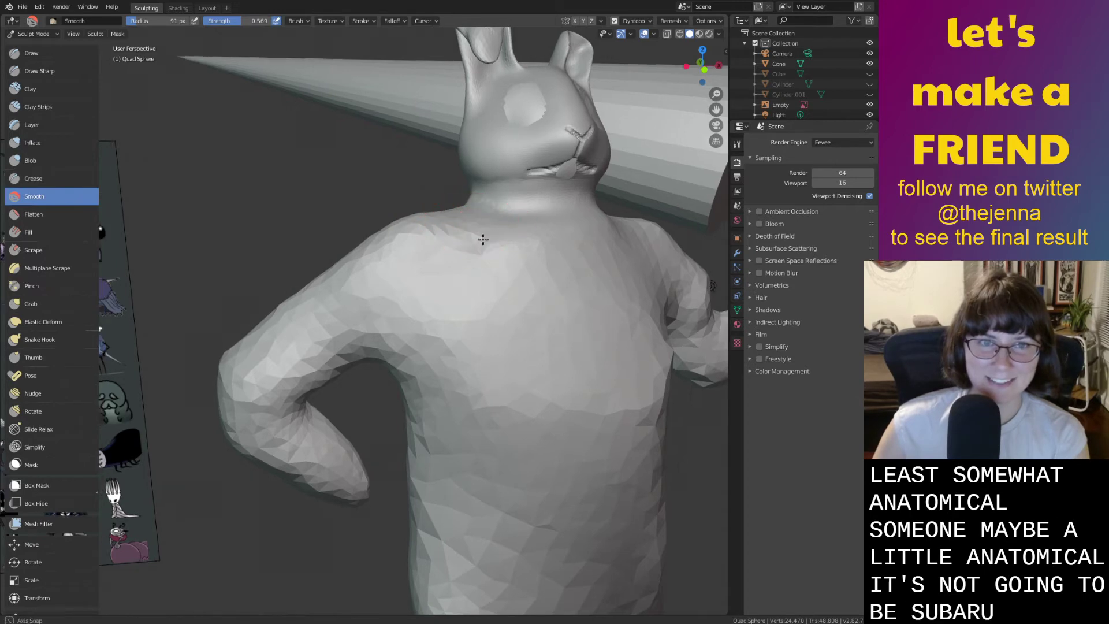
middle_click_drag(530, 247, 462, 215, "shift")
middle_click_drag(511, 228, 489, 234)
Inflate the top of the raised-arm side shoulder and smooth it into the chest and neck.
mouse_move(401, 260)
middle_mouse_down("shift")
mouse_move(690, 190)
mouse_move(425, 218)
mouse_move(429, 260)
mouse_move(570, 218)
middle_mouse_up("shift")
mouse_move(578, 225)
left_mouse_down()
mouse_move(544, 188)
mouse_move(555, 230)
mouse_move(610, 298)
mouse_move(594, 272)
mouse_move(646, 229)
left_mouse_up()
key("shift+s")
left_click_drag(534, 241, 572, 306, "shift")
middle_click_drag(538, 260, 588, 257)
left_click_drag(572, 245, 547, 187)
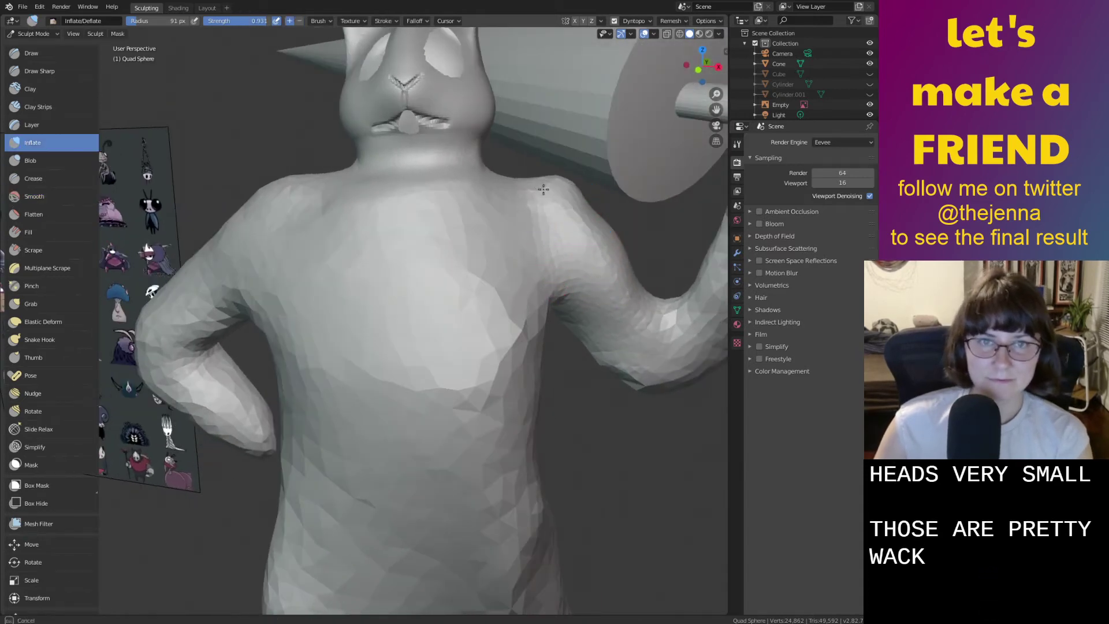
key("shift")
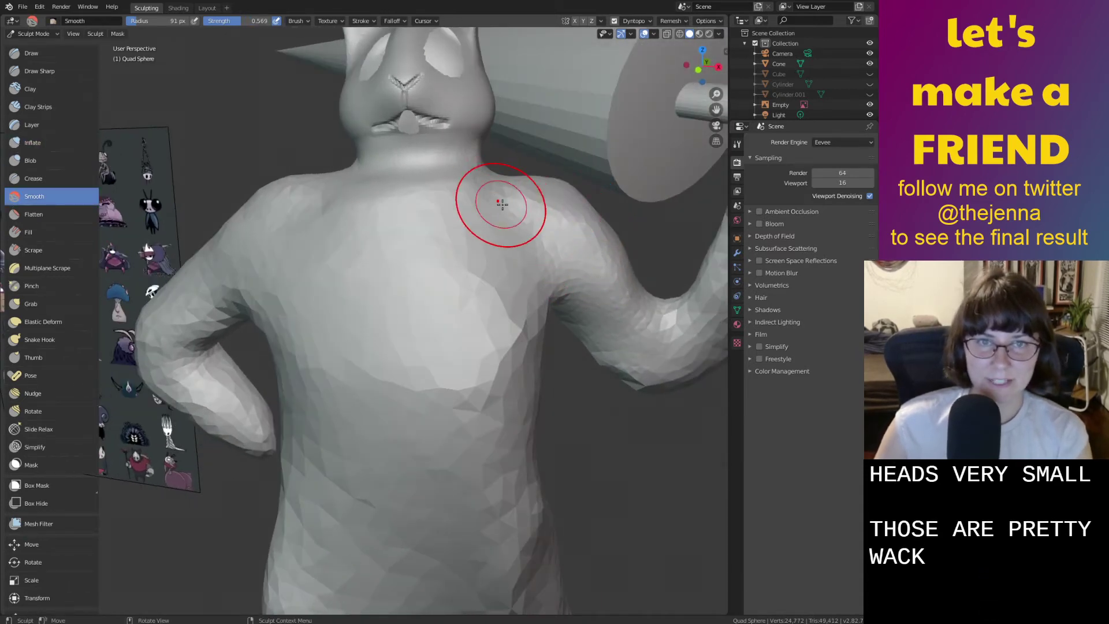
Inflate the raised arm around the elbow and smooth the bend into the upper arm.
middle_click_drag(606, 272, 587, 321)
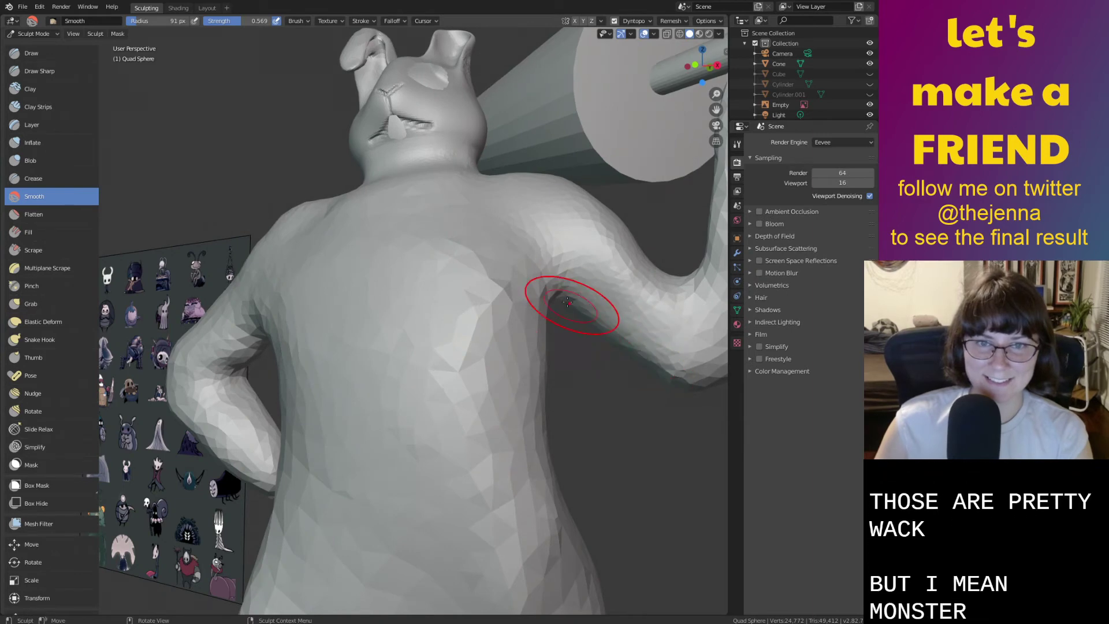
middle_click_drag(669, 371, 627, 252)
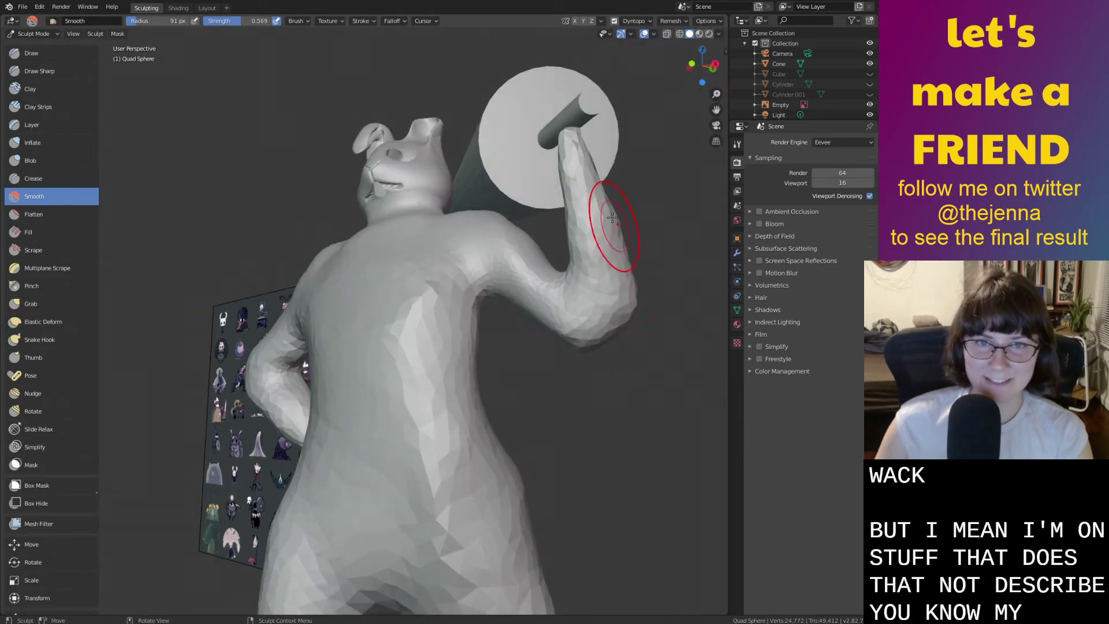
mouse_move(582, 148)
middle_mouse_down()
mouse_move(581, 266)
mouse_move(634, 287)
middle_mouse_up()
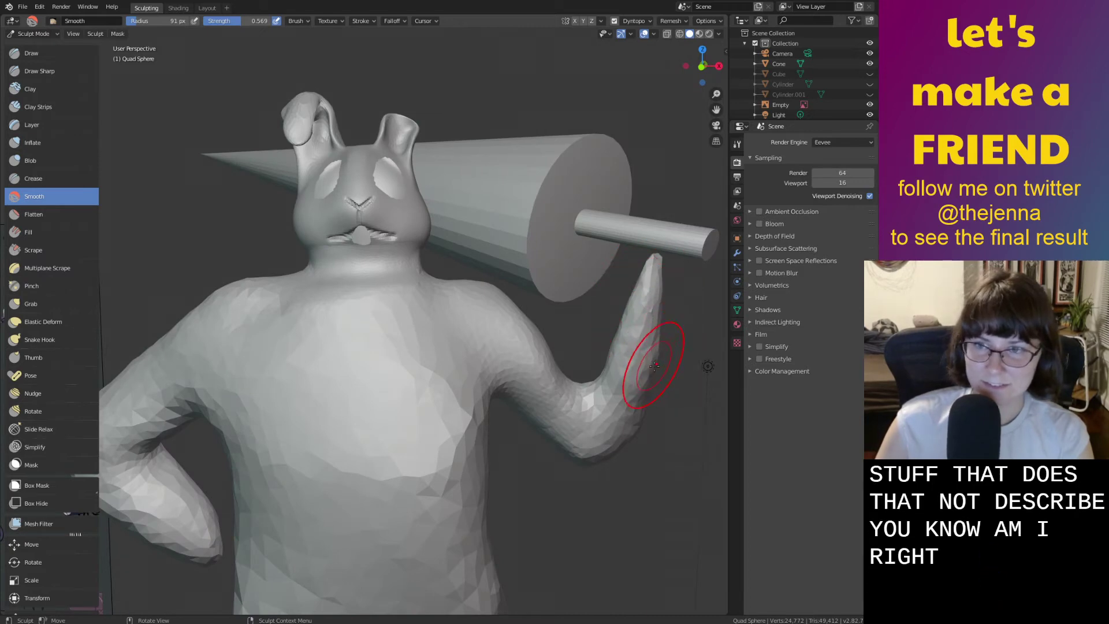
key("i")
mouse_move(626, 420)
left_mouse_down()
mouse_move(596, 428)
mouse_move(595, 409)
left_mouse_up()
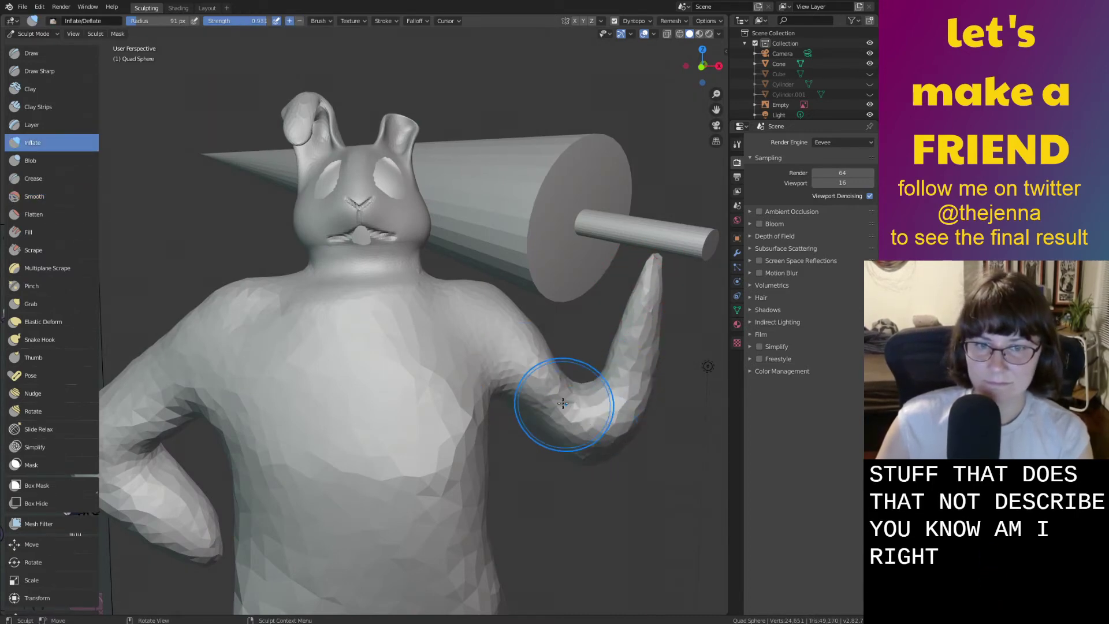
key("shift+s")
left_click_drag(532, 384, 619, 430)
mouse_move(602, 444)
middle_mouse_down()
mouse_move(440, 411)
mouse_move(530, 339)
middle_mouse_up()
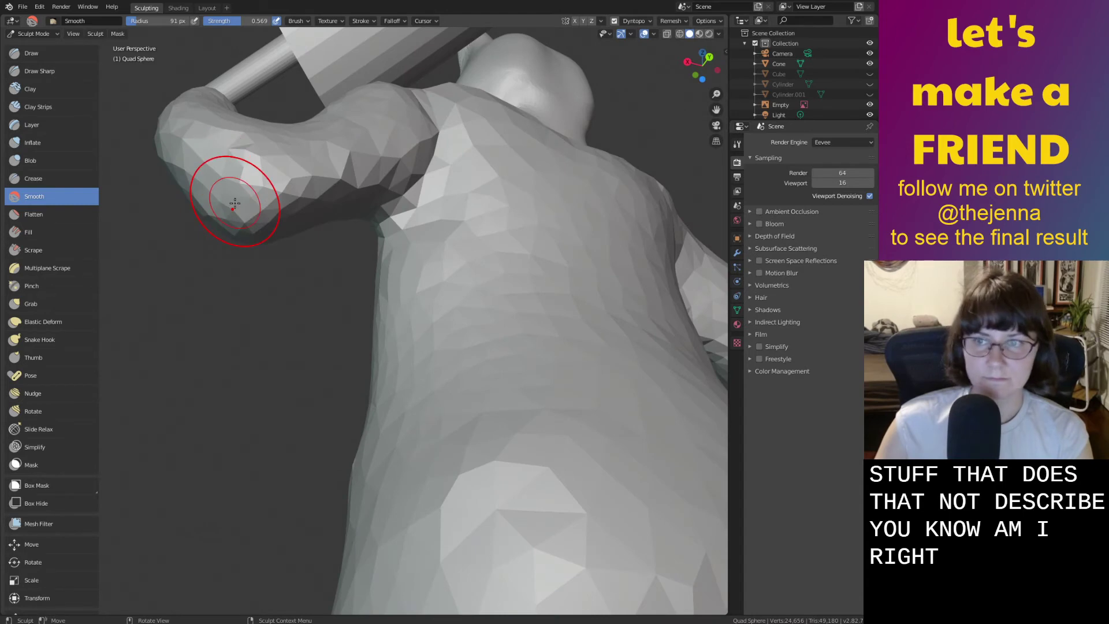
Inflate the underside of the raised arm from the elbow to the armpit and smooth it.
key("i")
left_click_drag(185, 148, 306, 203)
left_click_drag(228, 210, 215, 188)
mouse_move(215, 180)
left_mouse_down()
mouse_move(323, 167)
mouse_move(231, 205)
mouse_move(364, 178)
left_mouse_up()
key("shift+s")
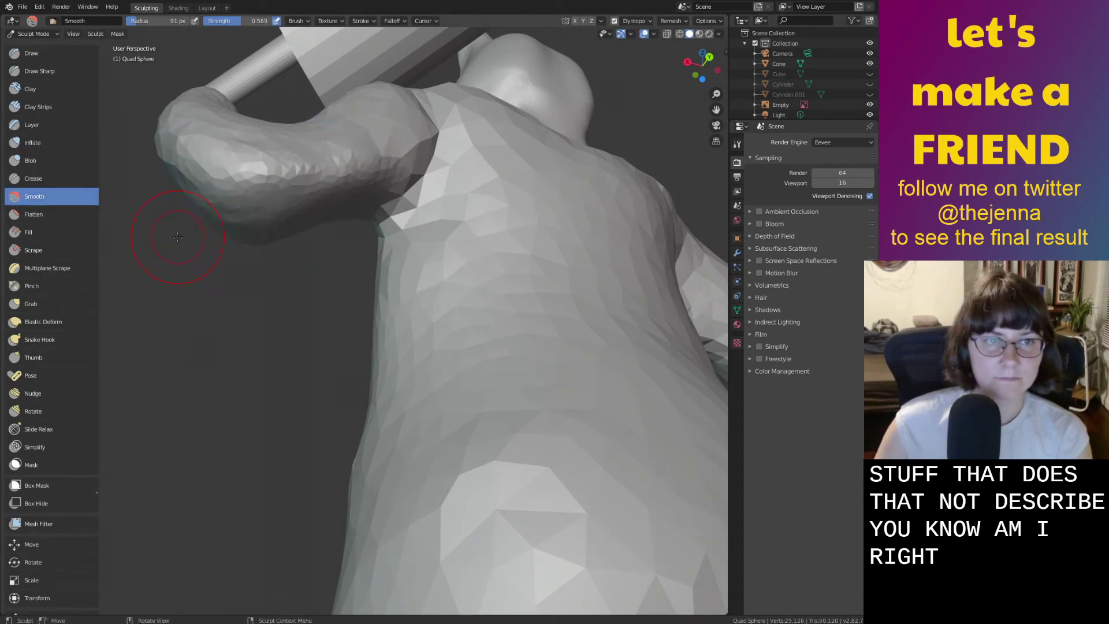
middle_click_drag(191, 246, 224, 260)
mouse_move(345, 145)
left_mouse_down()
mouse_move(330, 179)
mouse_move(335, 129)
left_mouse_up()
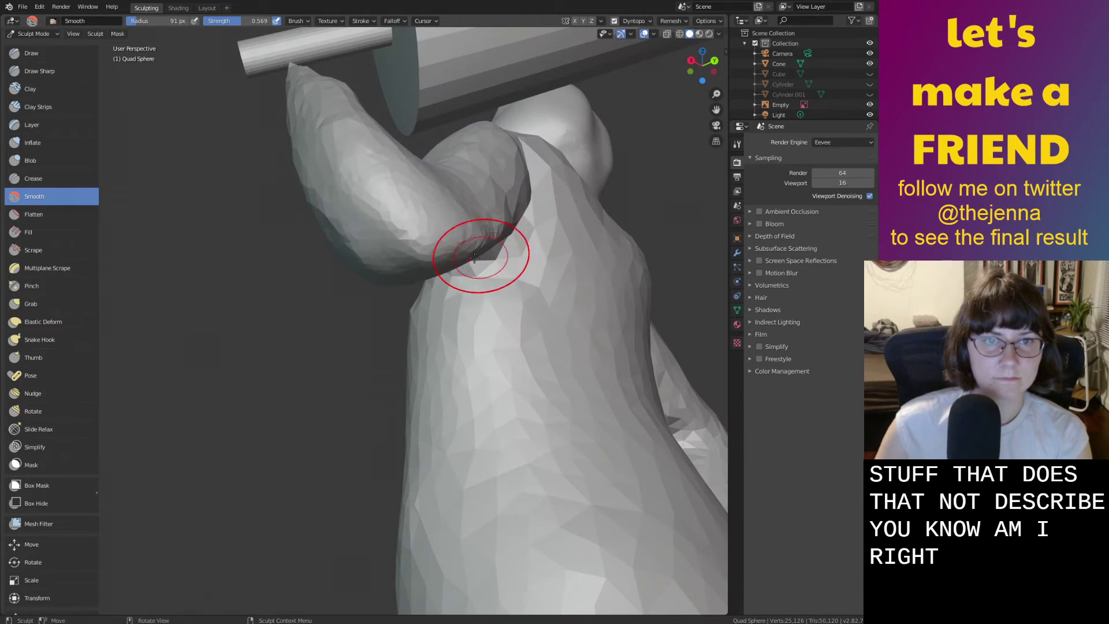
Smooth the jagged armpit on the raised-arm side from behind.
middle_click_drag(470, 260, 248, 267)
mouse_move(248, 198)
middle_mouse_down()
mouse_move(308, 274)
mouse_move(440, 277)
middle_mouse_up()
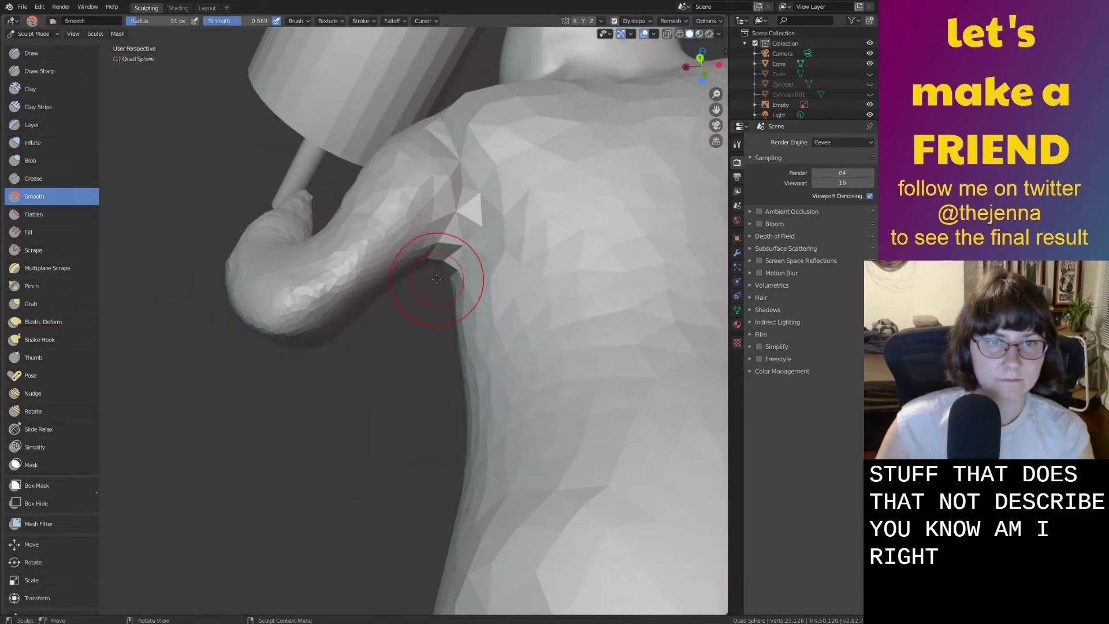
mouse_move(457, 228)
left_mouse_down()
mouse_move(421, 285)
mouse_move(447, 251)
left_mouse_up()
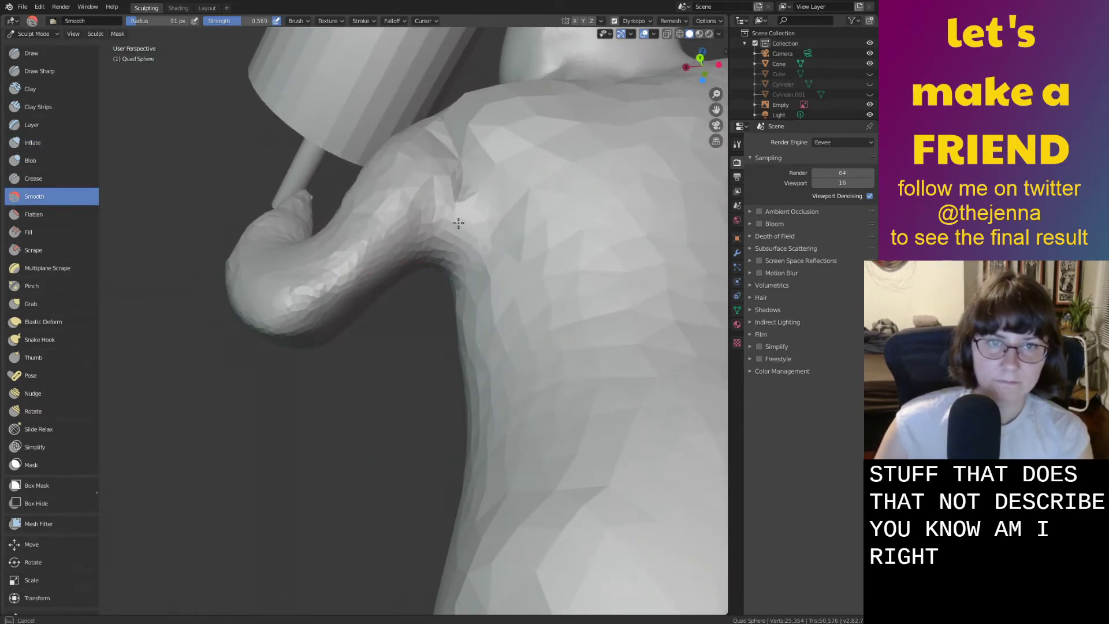
Inflate the back of the raised-arm side shoulder and smooth it into the upper back.
middle_click_drag(451, 251, 488, 302)
key("i")
mouse_move(538, 289)
left_mouse_down()
mouse_move(520, 263)
mouse_move(476, 248)
mouse_move(519, 253)
left_mouse_up()
key("shift+s")
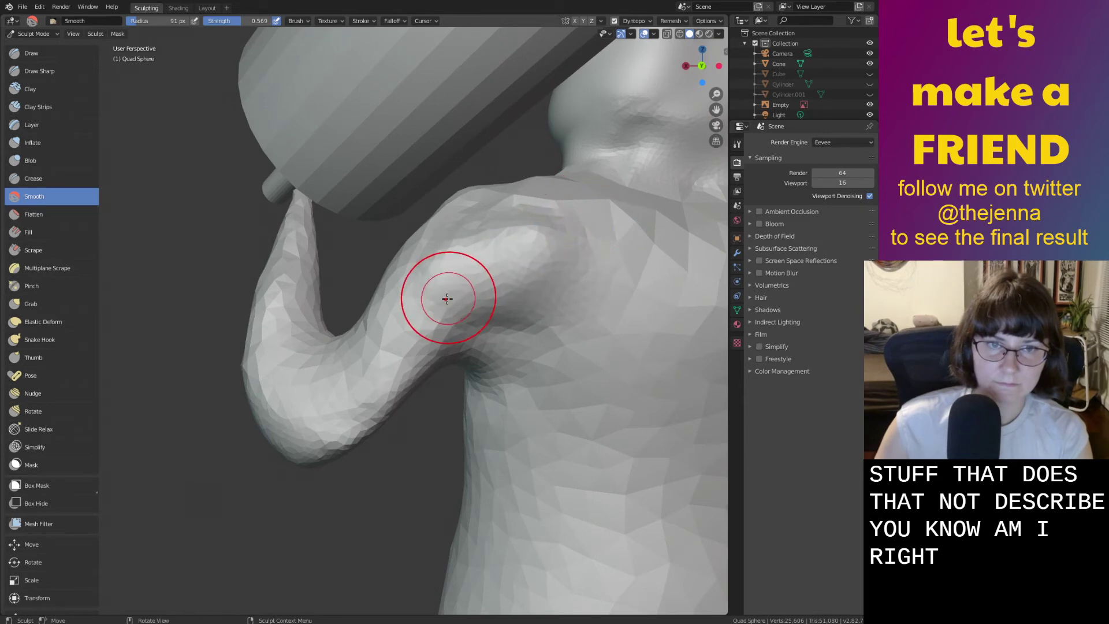
middle_click_drag(539, 201, 560, 264)
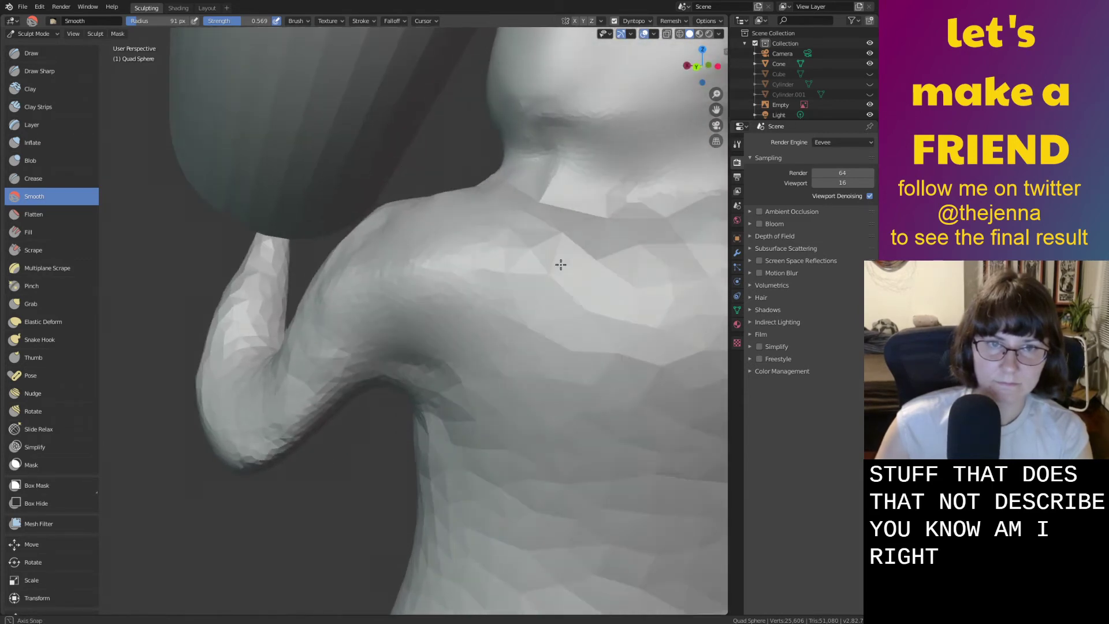
Save the model as monster36.blend and smooth the knee and lower leg on the raised-arm side.
scroll(374, 230, "down", 5)
middle_click_drag(374, 230, 642, 274)
mouse_move(361, 255)
middle_mouse_down("shift")
mouse_move(573, 205)
mouse_move(527, 198)
middle_mouse_up("shift")
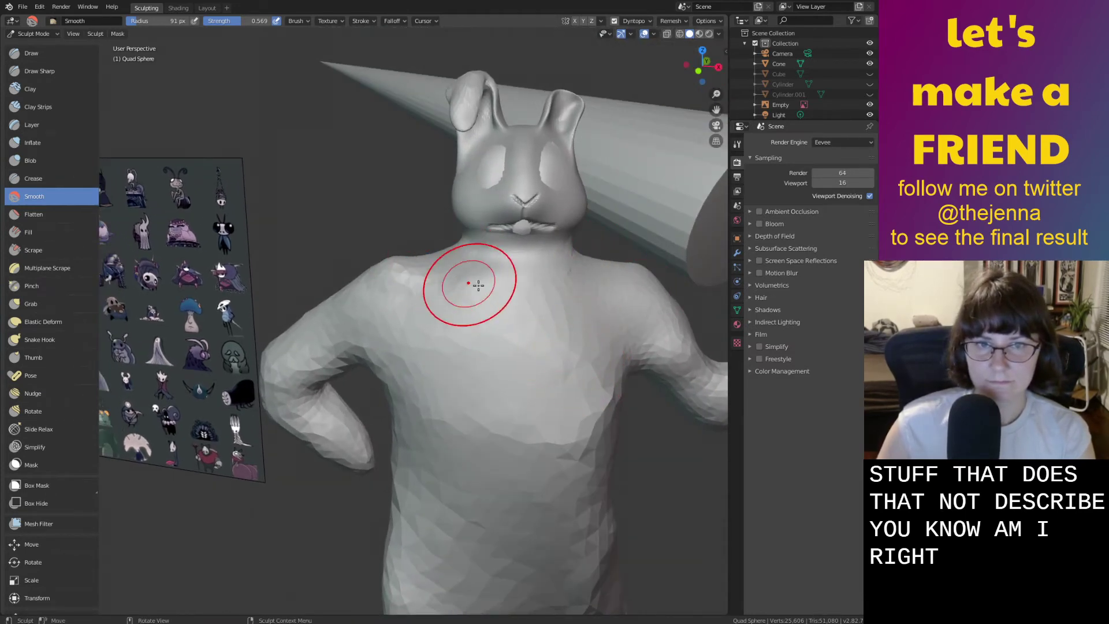
mouse_move(541, 304)
middle_mouse_down()
mouse_move(520, 284)
mouse_move(549, 261)
mouse_move(563, 287)
mouse_move(548, 298)
mouse_move(553, 241)
mouse_move(448, 413)
middle_mouse_up()
scroll(551, 250, "down", 2)
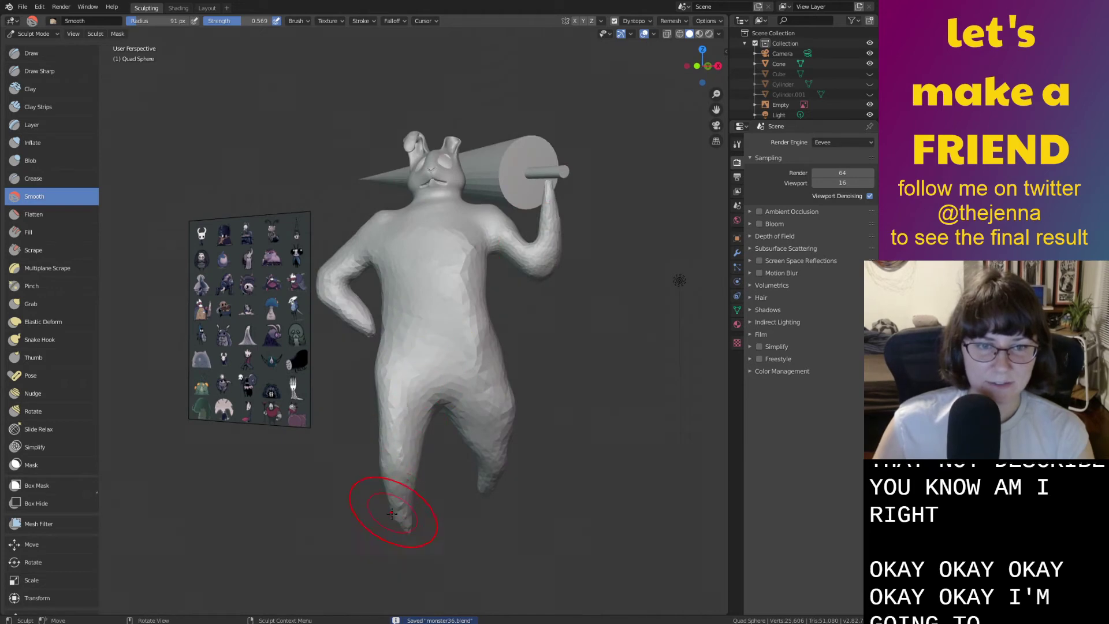
left_click_drag(493, 473, 495, 455)
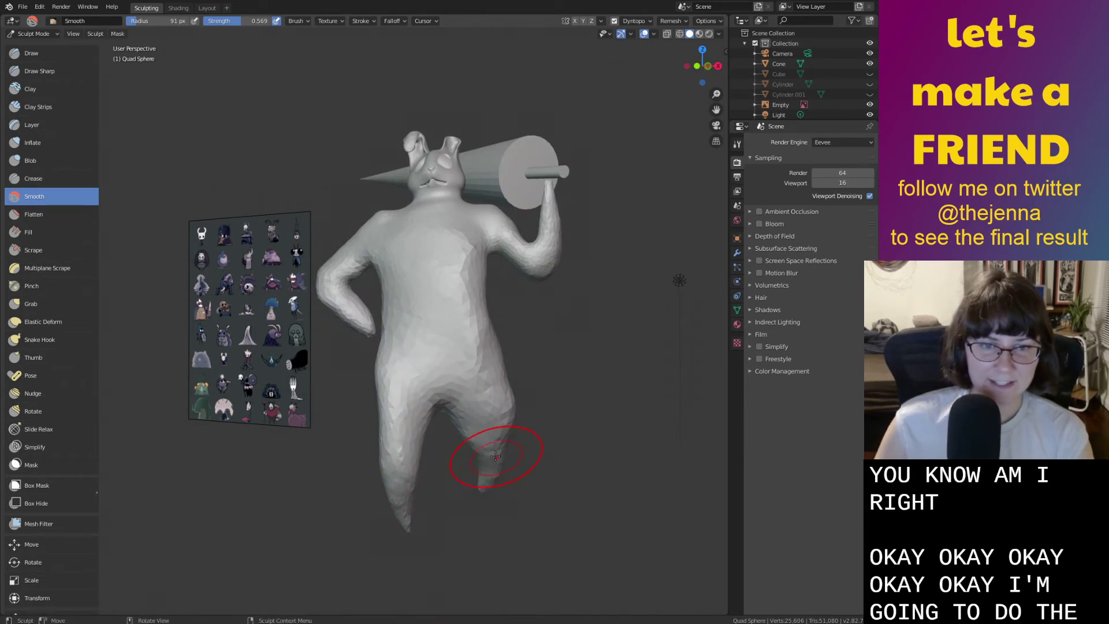
left_click_drag(508, 411, 504, 405)
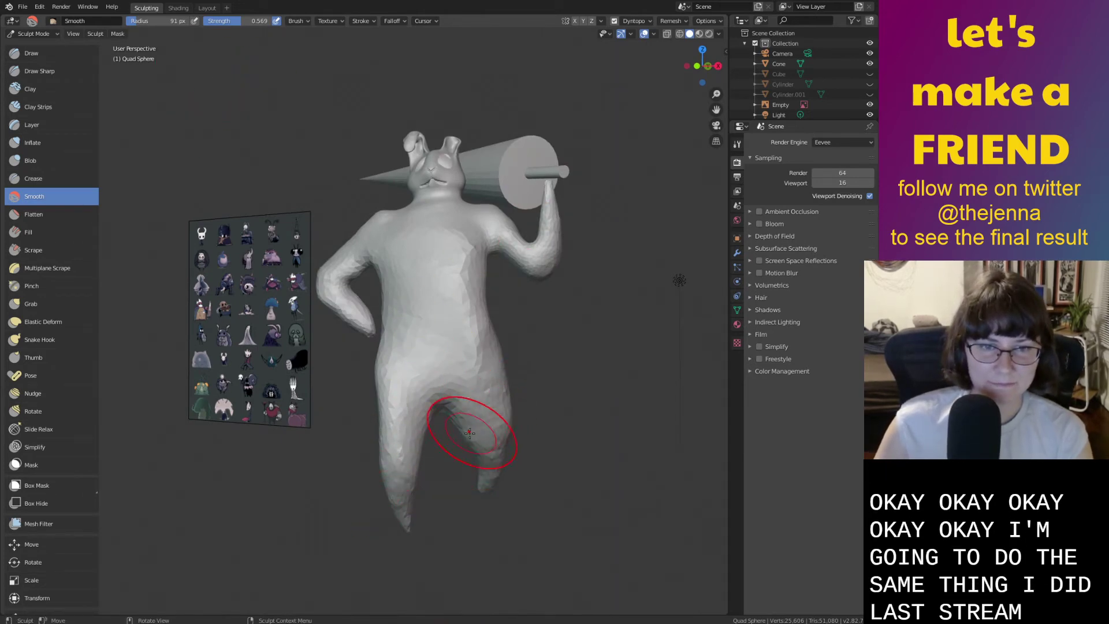
middle_click_drag(472, 443, 486, 446)
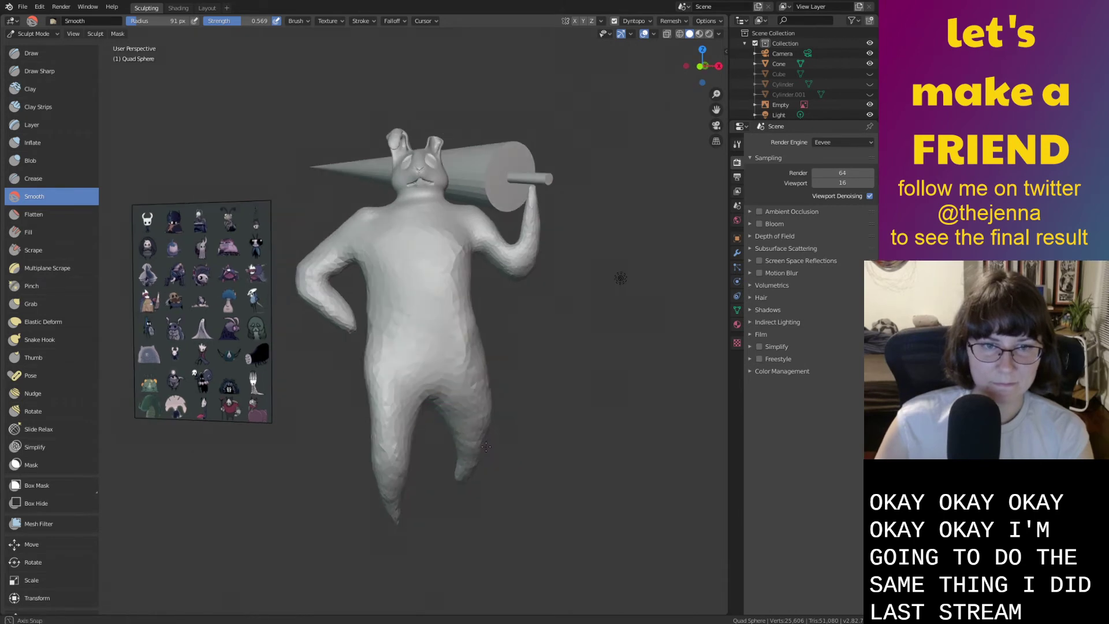
Open the bunny mesh in Edit Mode in the Layout workspace with X-ray and box selection enabled.
left_click(206, 8)
middle_click_drag(376, 324, 451, 433)
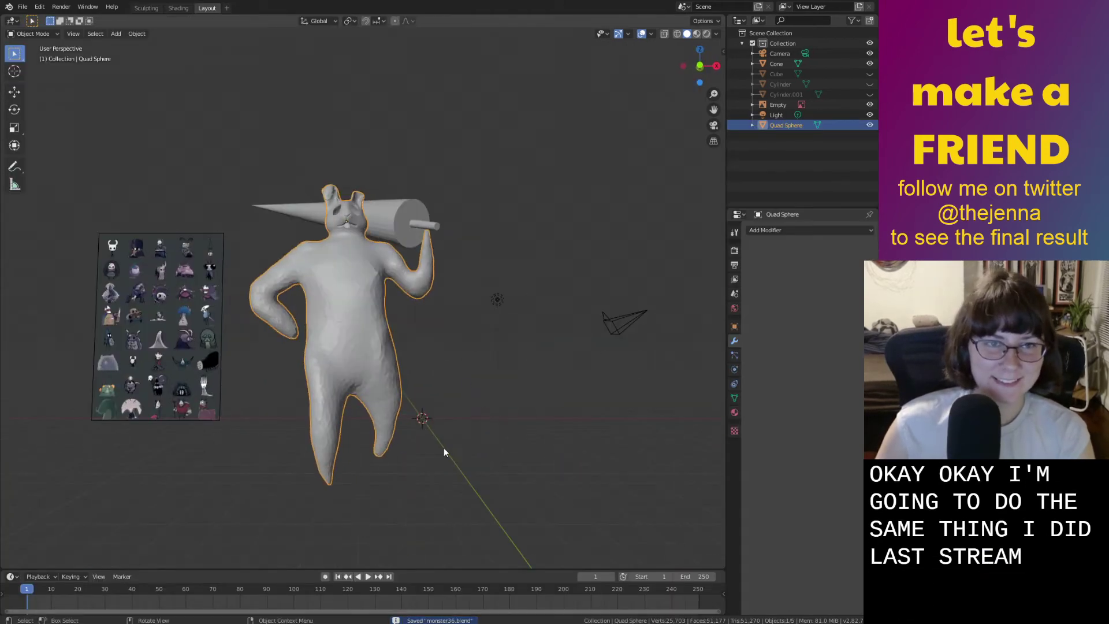
middle_click_drag(433, 490, 446, 425)
key("Tab")
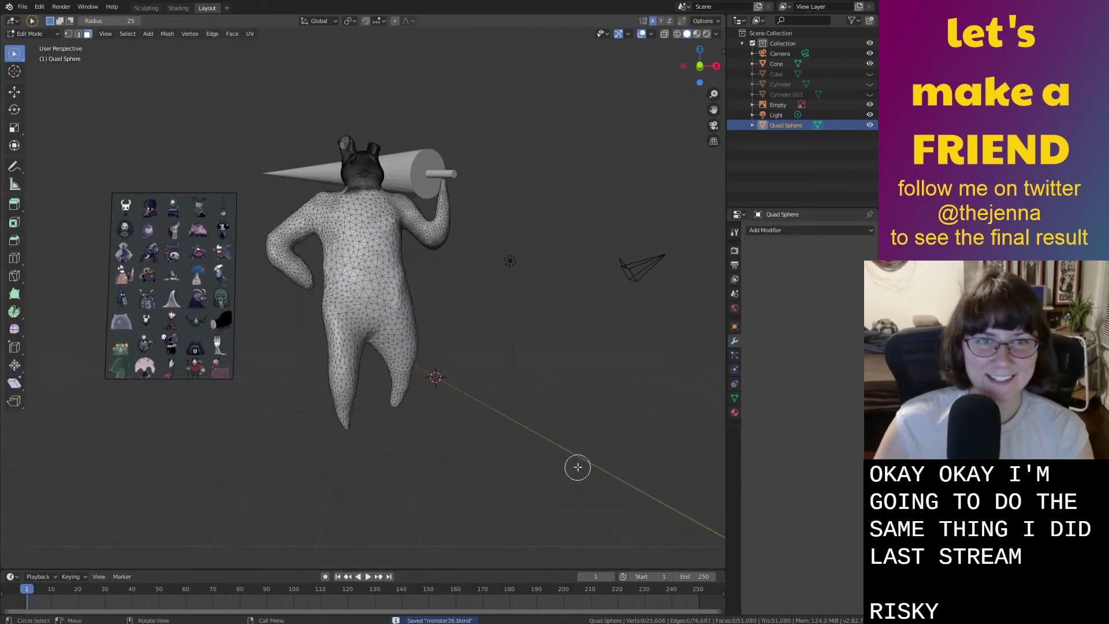
left_click(664, 33)
left_click_drag(14, 53, 46, 62)
left_click_drag(563, 506, 231, 185)
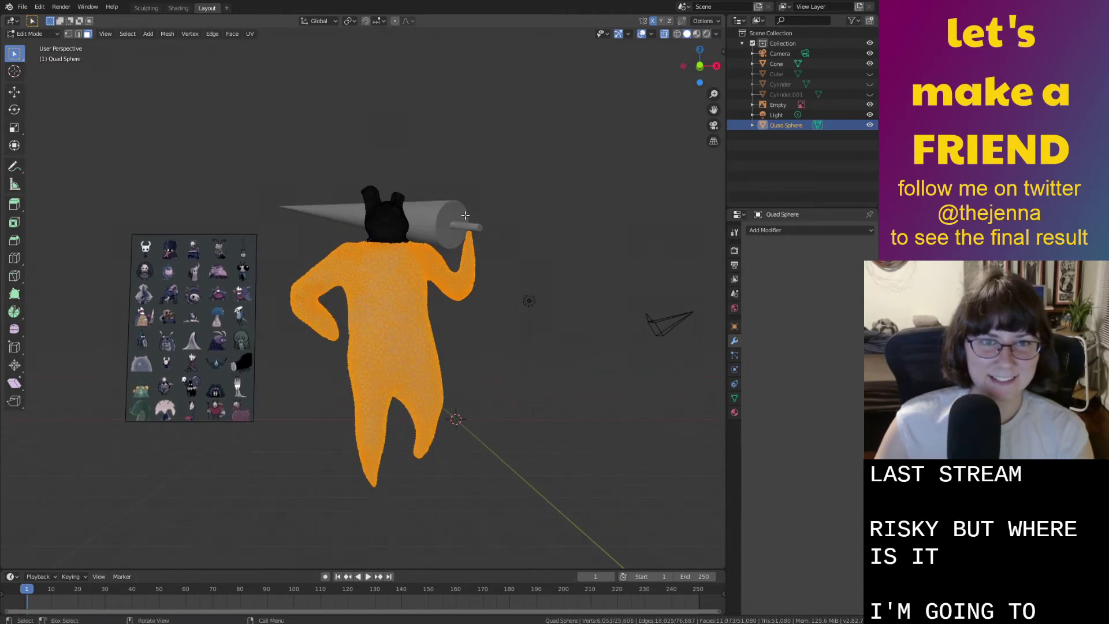
scroll(498, 253, "up", 3)
scroll(498, 253, "up", 5)
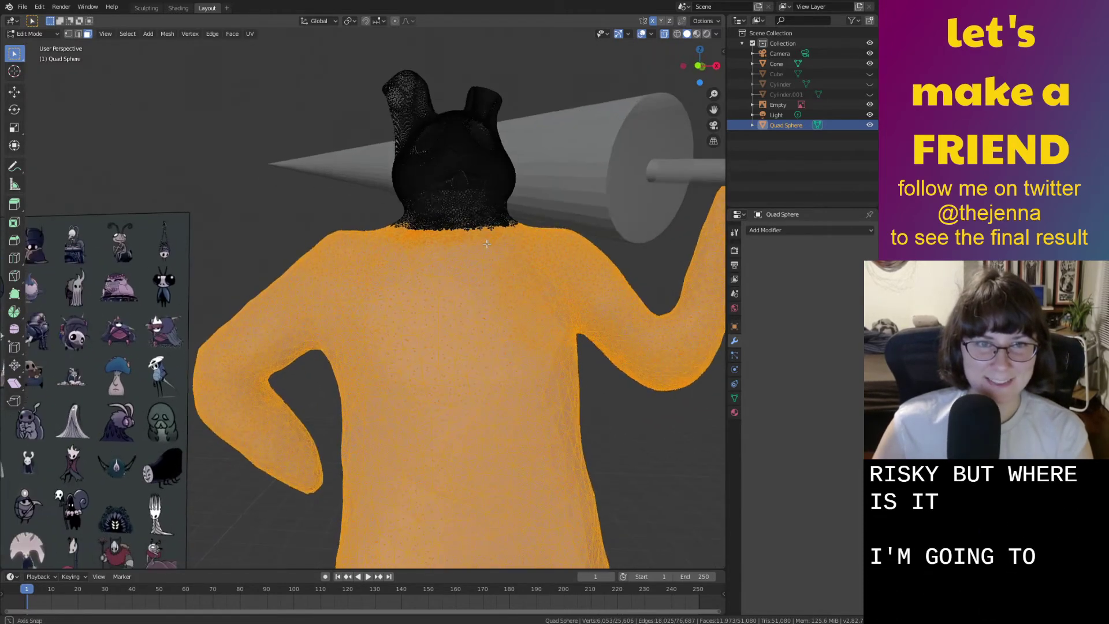
middle_click_drag(404, 230, 402, 209)
left_click_drag(394, 199, 562, 234, "shift")
scroll(561, 234, "down", 6)
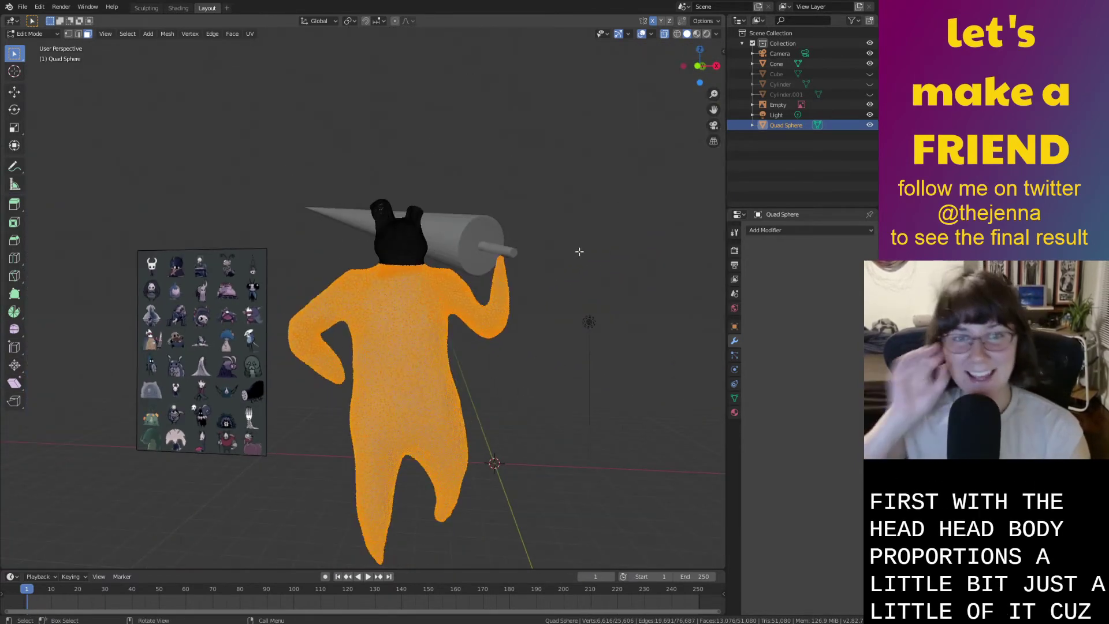
key("alt+a")
Select only the head and ears and scale them up with proportional editing turned on.
left_click_drag(343, 178, 446, 263)
scroll(498, 184, "up", 3)
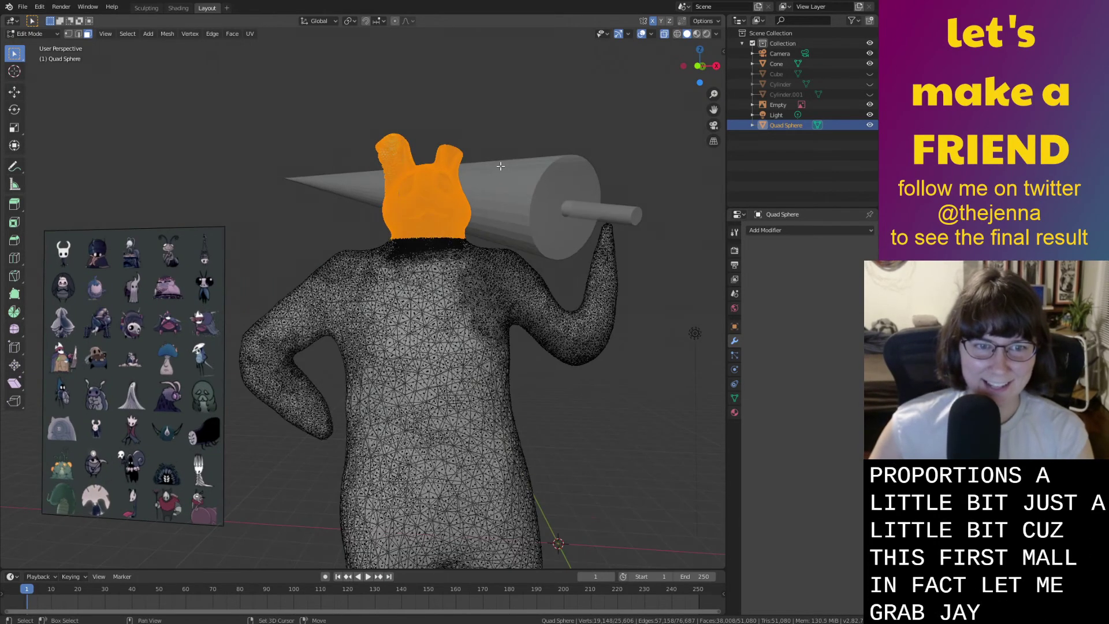
left_click(394, 21)
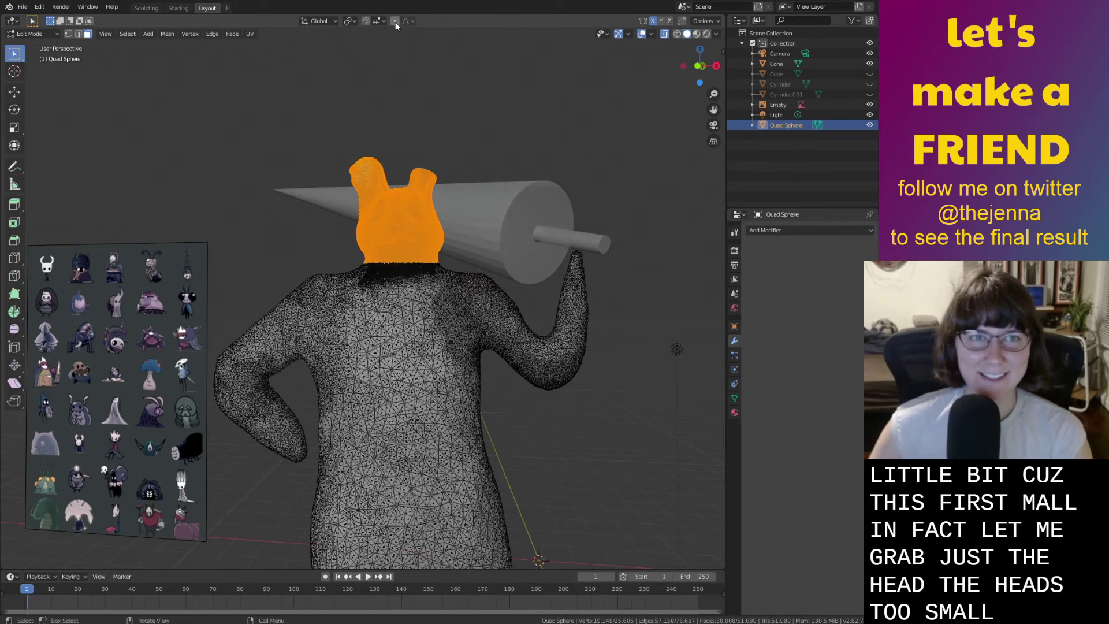
key("s")
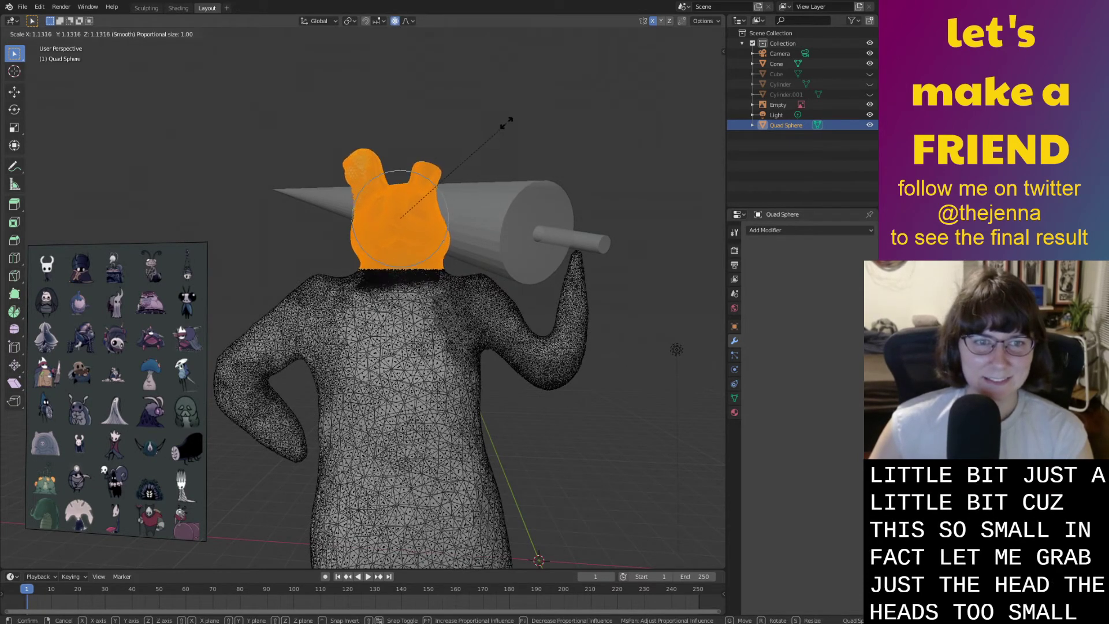
left_click(513, 110)
Raise the selected head about 0.4 m along the Z axis.
key("g")
key("z")
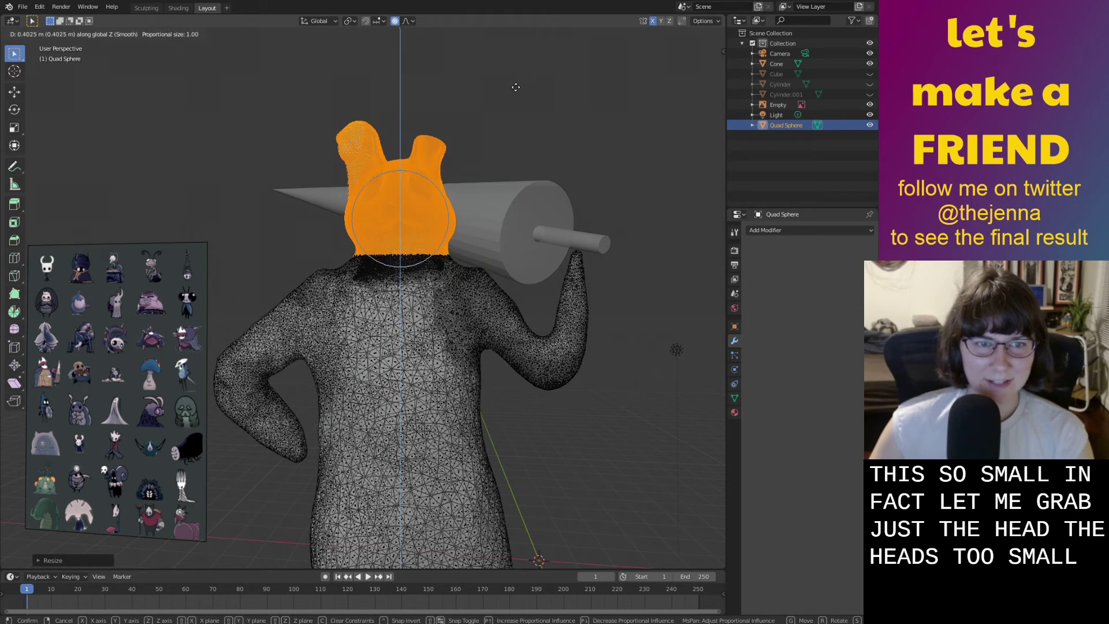
left_click(516, 91)
scroll(517, 101, "down", 3)
middle_click_drag(520, 110, 542, 114)
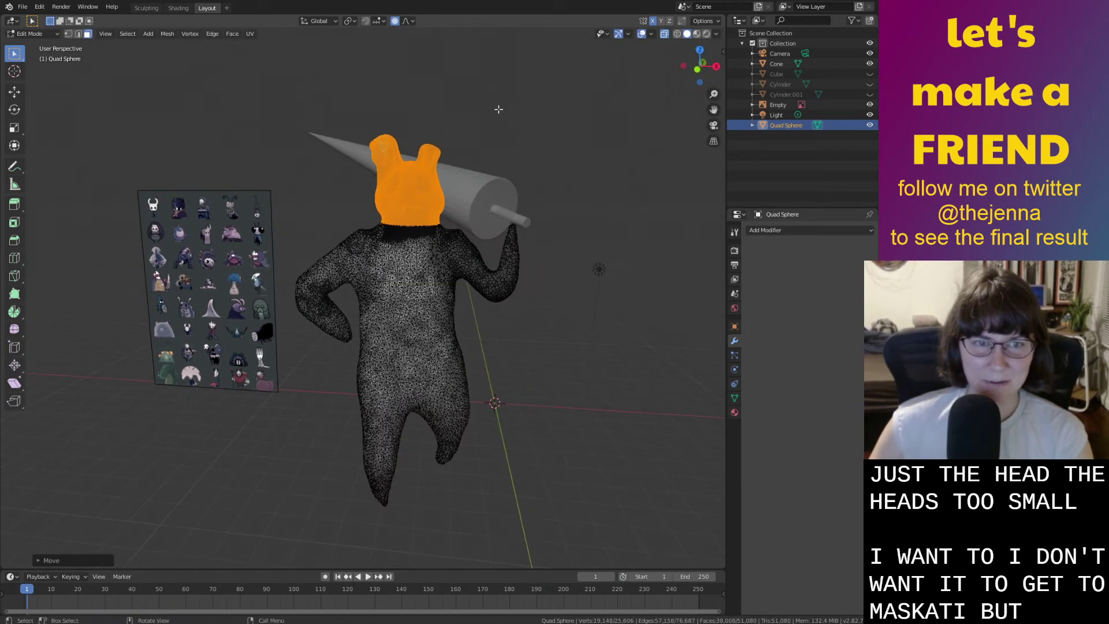
Scale the head up further and raise it about 0.57 m along the Z axis.
key("s")
left_click(517, 85)
key("g")
key("z")
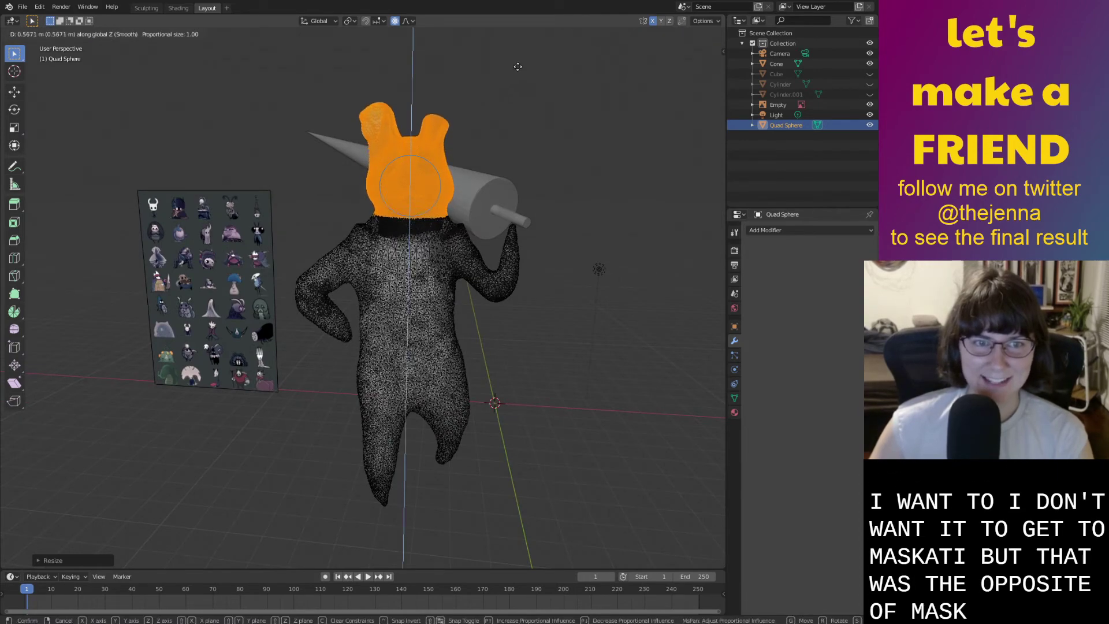
left_click(517, 69)
middle_click_drag(539, 84, 400, 82)
scroll(514, 109, "up", 6)
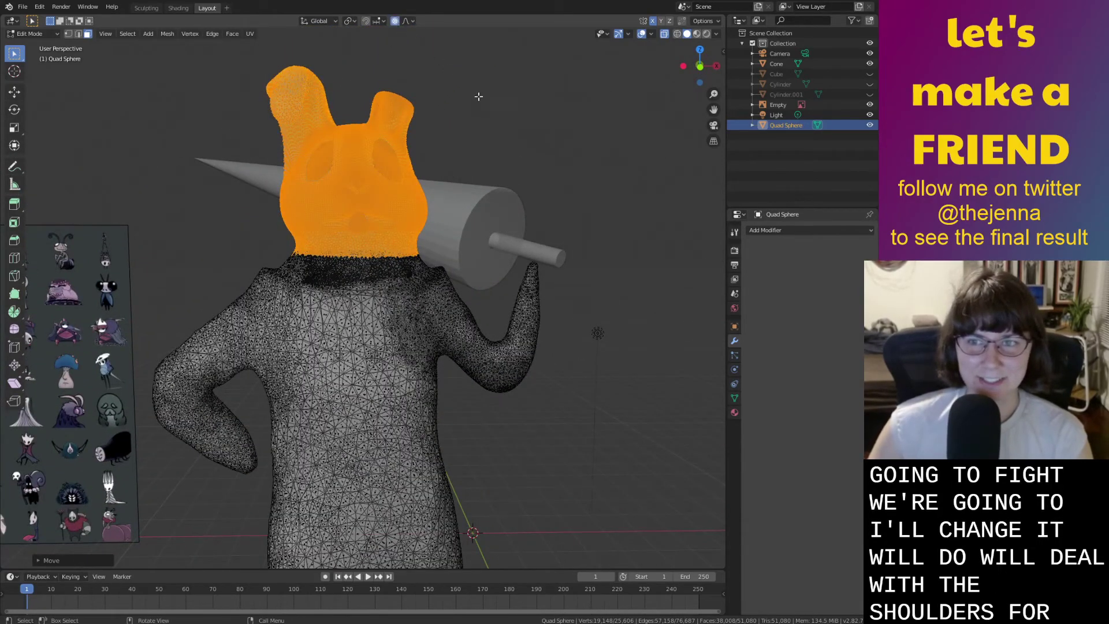
Try an exaggerated, much larger head by scaling it up again and moving it along the Z axis.
middle_click_drag(492, 102, 547, 76, "shift")
scroll(526, 154, "down", 5)
mouse_move(525, 156)
middle_mouse_down()
mouse_move(500, 152)
mouse_move(607, 138)
mouse_move(491, 141)
mouse_move(493, 122)
mouse_move(520, 131)
mouse_move(525, 150)
mouse_move(527, 136)
middle_mouse_up()
key("s")
left_click(512, 95)
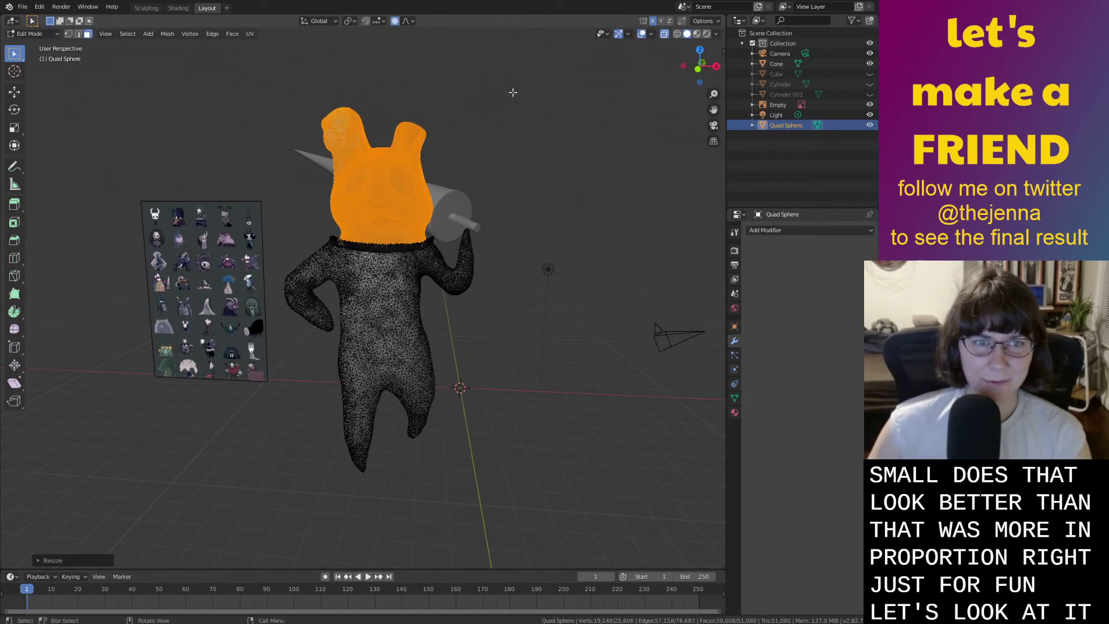
key("g")
key("z")
left_click(510, 80)
middle_click_drag(510, 80, 540, 108)
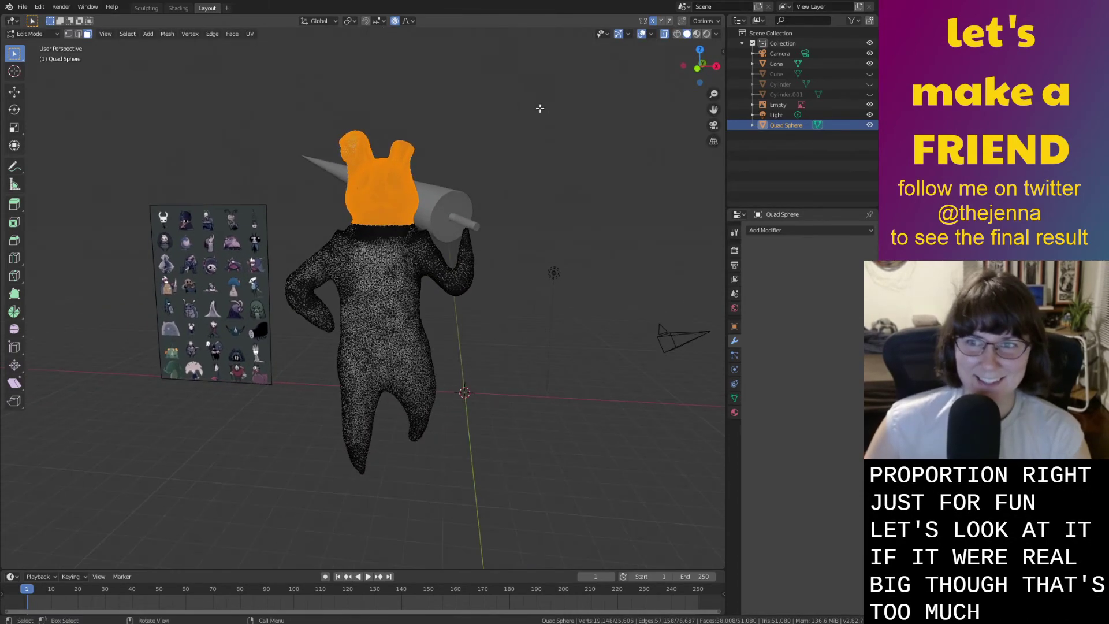
Scale the head up slightly as a final adjustment of its proportion to the body.
key("s")
key("z")
key("z")
key("z")
left_click(509, 87)
mouse_move(509, 87)
middle_mouse_down()
mouse_move(430, 81)
mouse_move(516, 89)
mouse_move(513, 101)
middle_mouse_up()
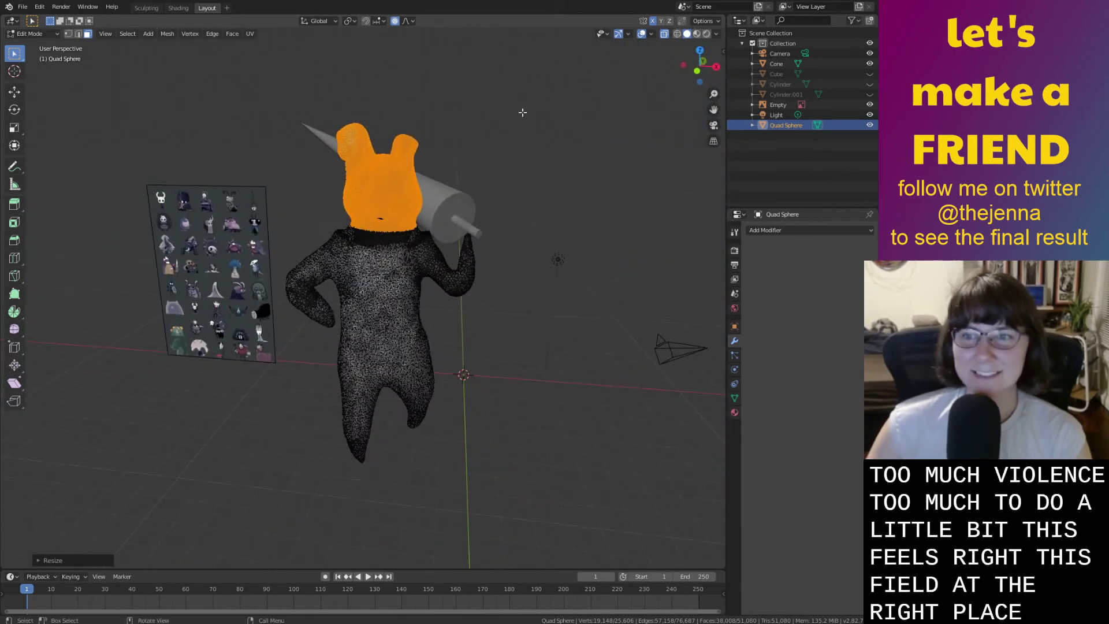
scroll(522, 112, "up", 1)
Return to the Sculpting workspace, inflate the creased collar beneath the neck and smooth it into the shoulders.
left_click(147, 8)
mouse_move(520, 193)
middle_mouse_down()
mouse_move(507, 198)
mouse_move(525, 213)
middle_mouse_up()
scroll(508, 190, "up", 4)
scroll(491, 249, "down", 4)
mouse_move(468, 314)
middle_mouse_down()
mouse_move(485, 279)
mouse_move(440, 260)
middle_mouse_up()
key("i")
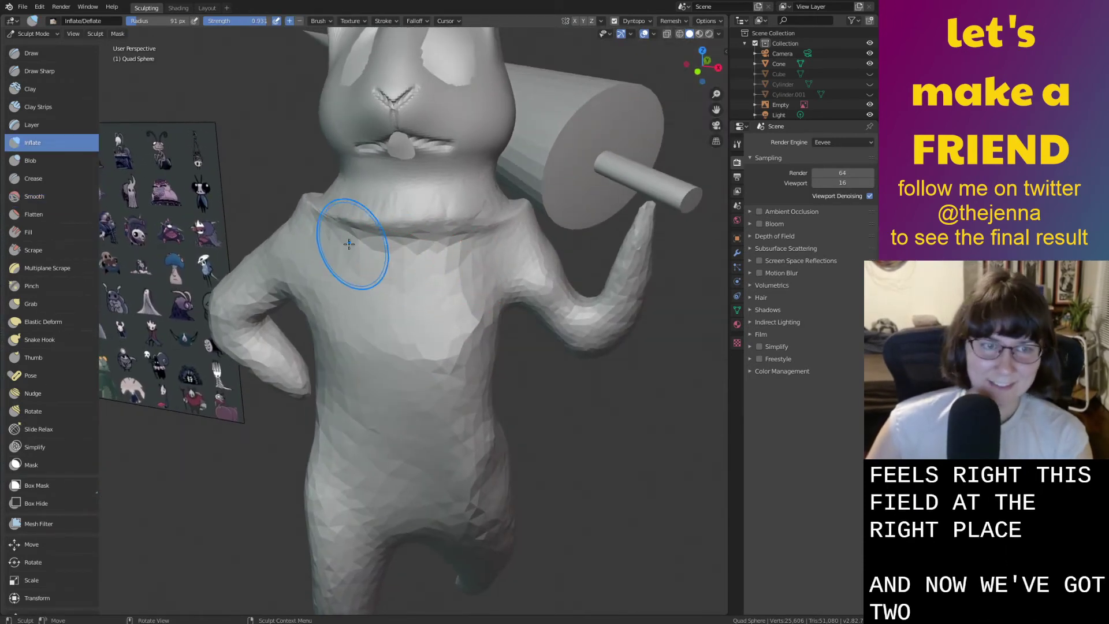
mouse_move(350, 222)
left_mouse_down()
mouse_move(513, 213)
mouse_move(307, 234)
mouse_move(537, 199)
left_mouse_up()
key("s")
middle_click_drag(339, 230, 453, 217)
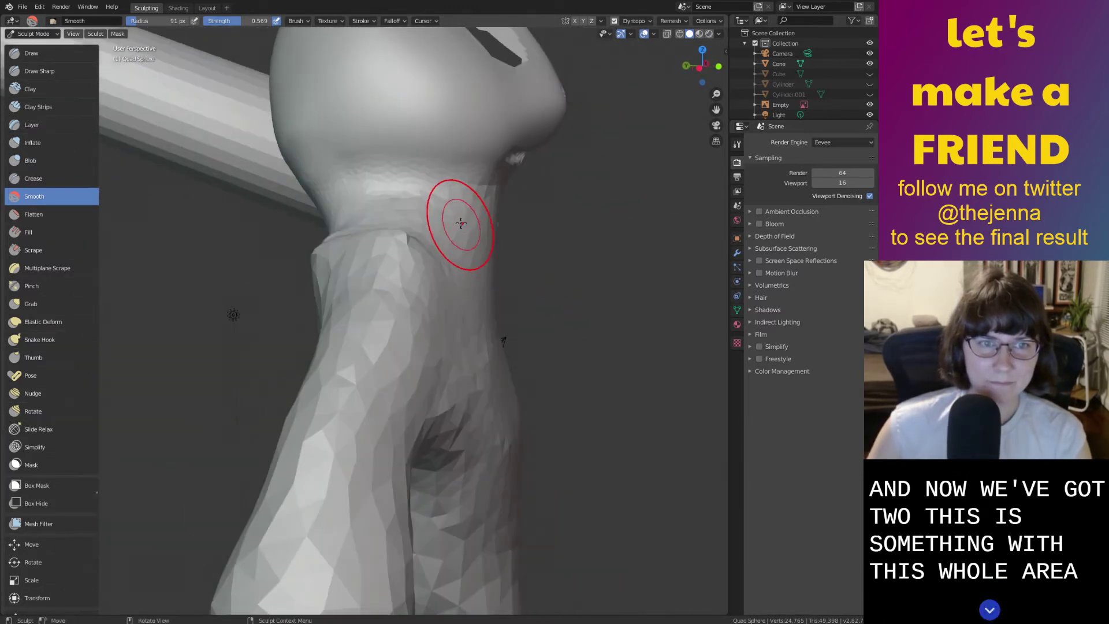
Inflate the side of the neck and the shoulder above the arm resting on the hip.
key("i")
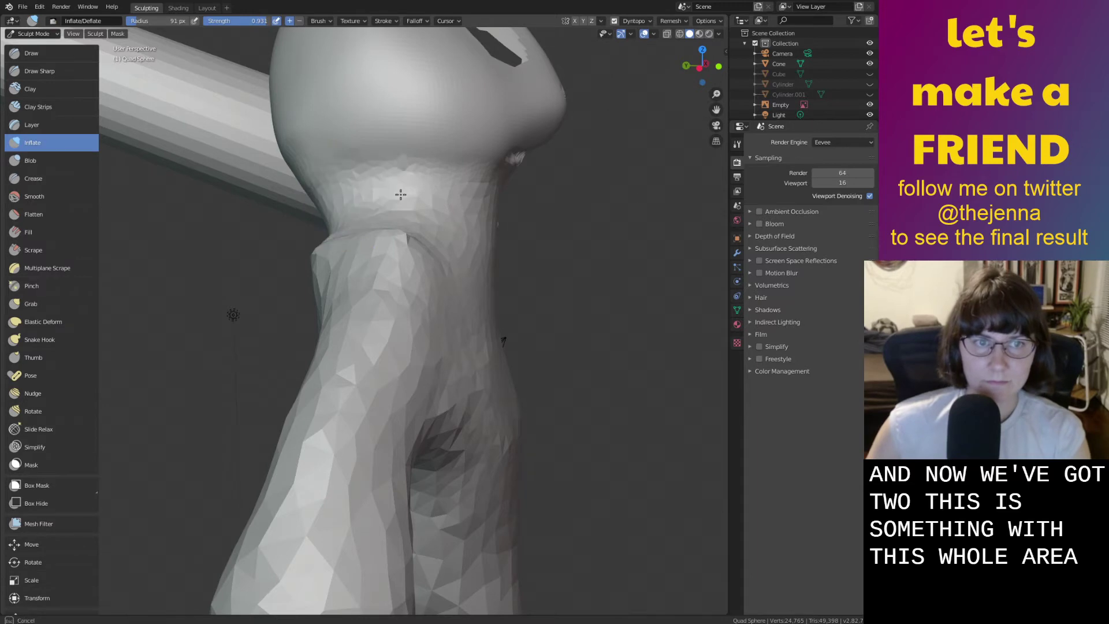
middle_click_drag(432, 225, 440, 272)
scroll(382, 273, "down", 3)
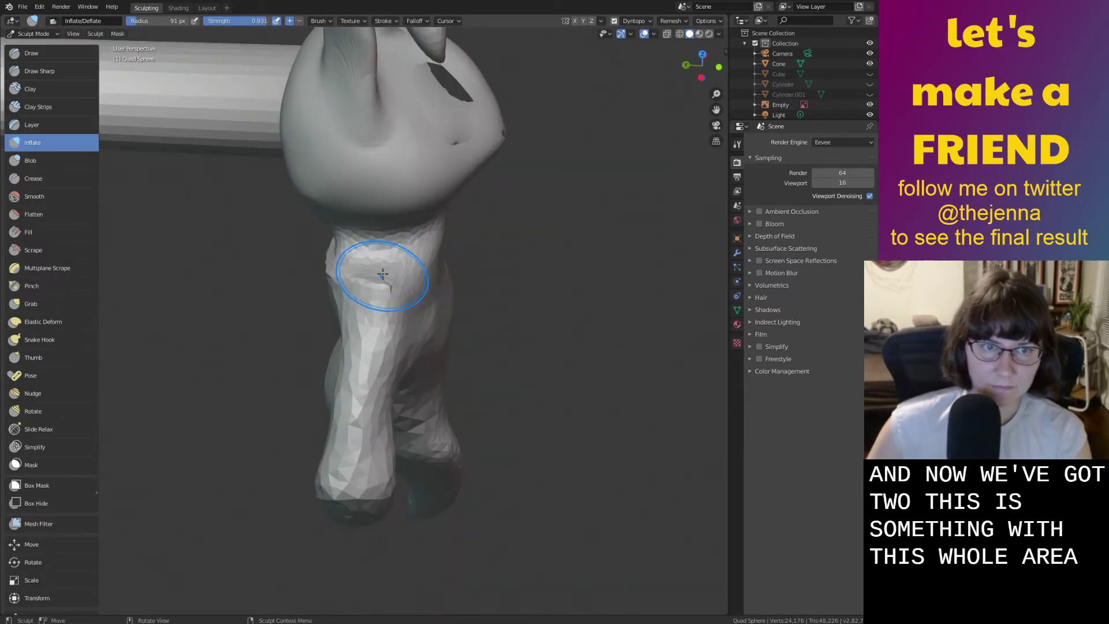
left_click_drag(407, 303, 361, 341)
middle_click_drag(370, 280, 304, 314)
mouse_move(409, 313)
left_mouse_down()
mouse_move(361, 347)
mouse_move(451, 299)
mouse_move(334, 376)
left_mouse_up()
mouse_move(335, 376)
middle_mouse_down()
mouse_move(424, 362)
mouse_move(440, 334)
middle_mouse_up()
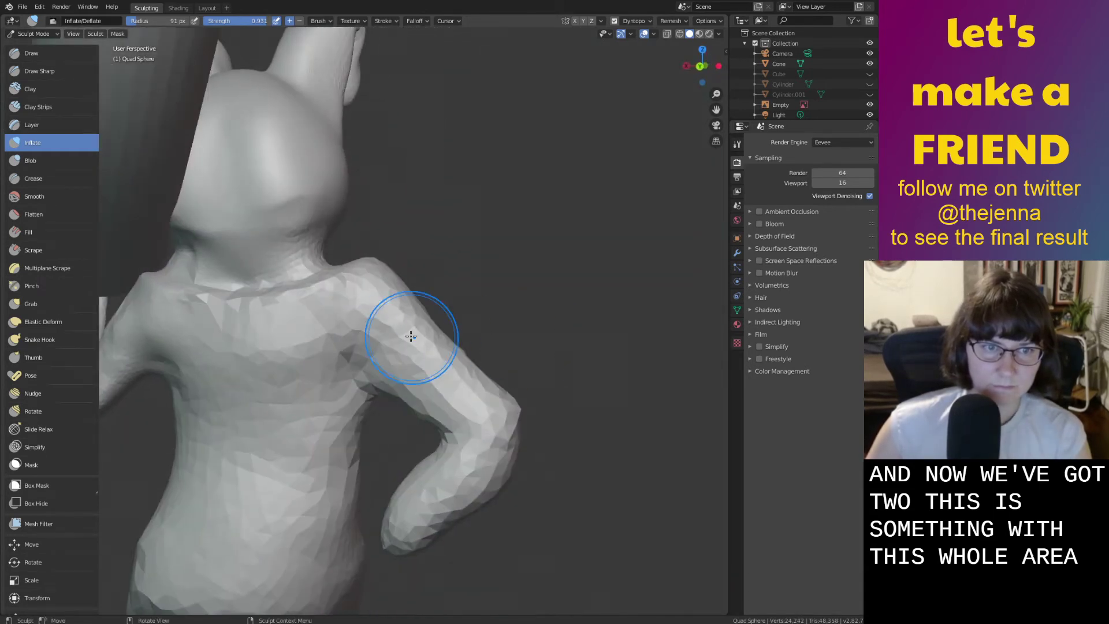
Inflate the upper back below the neck and smooth it toward both shoulders.
left_click_drag(297, 331, 378, 282)
key("shift+s")
mouse_move(294, 319)
left_mouse_down()
mouse_move(359, 270)
mouse_move(243, 354)
left_mouse_up()
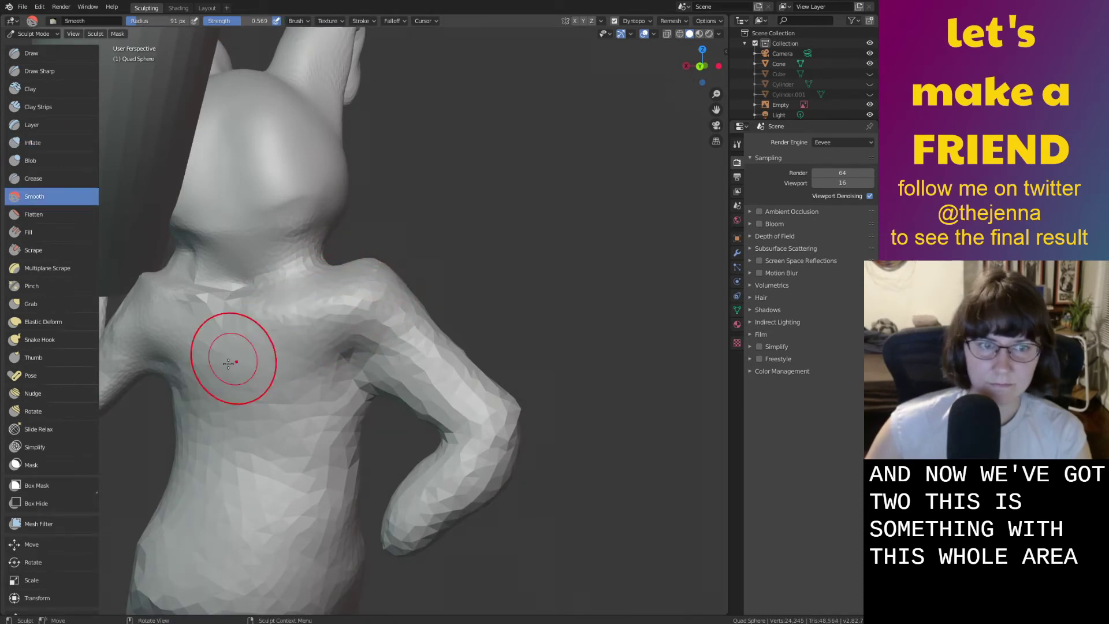
middle_click_drag(293, 364, 356, 334)
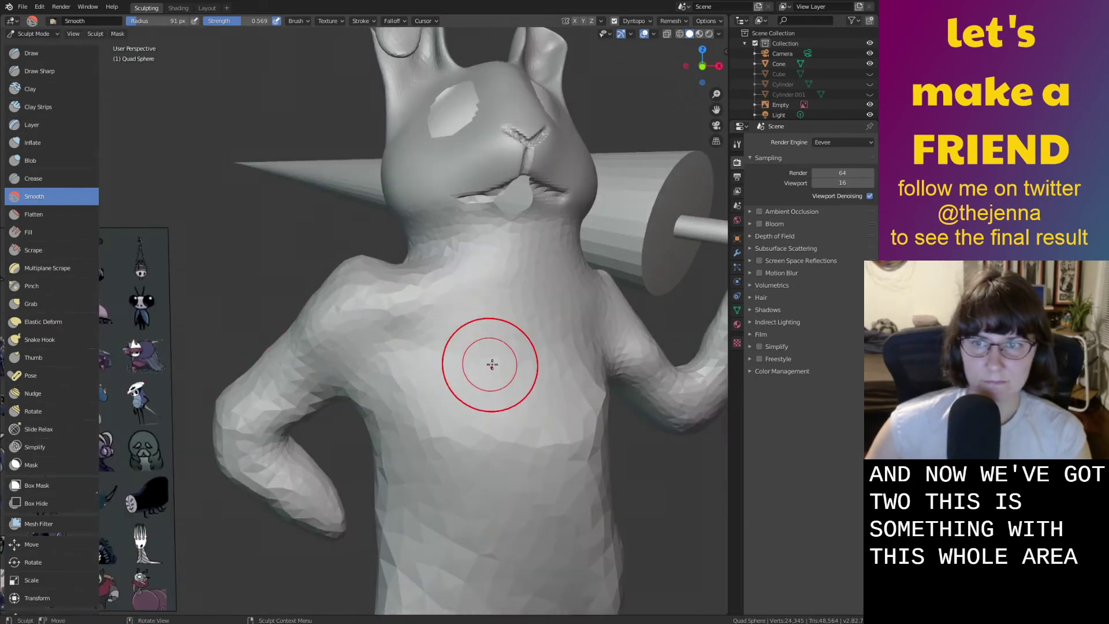
Inflate the front of the chest and smooth the surface across to the raised-arm side.
scroll(492, 364, "down", 4)
mouse_move(502, 366)
middle_mouse_down()
mouse_move(538, 386)
mouse_move(493, 374)
middle_mouse_up()
key("i")
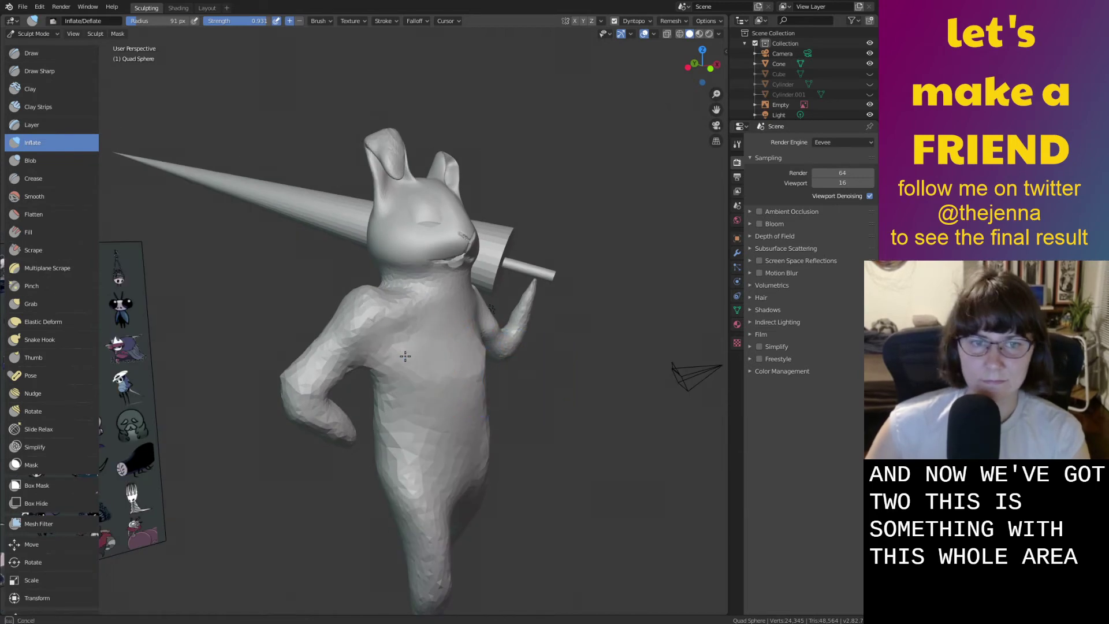
middle_click_drag(420, 335, 478, 332)
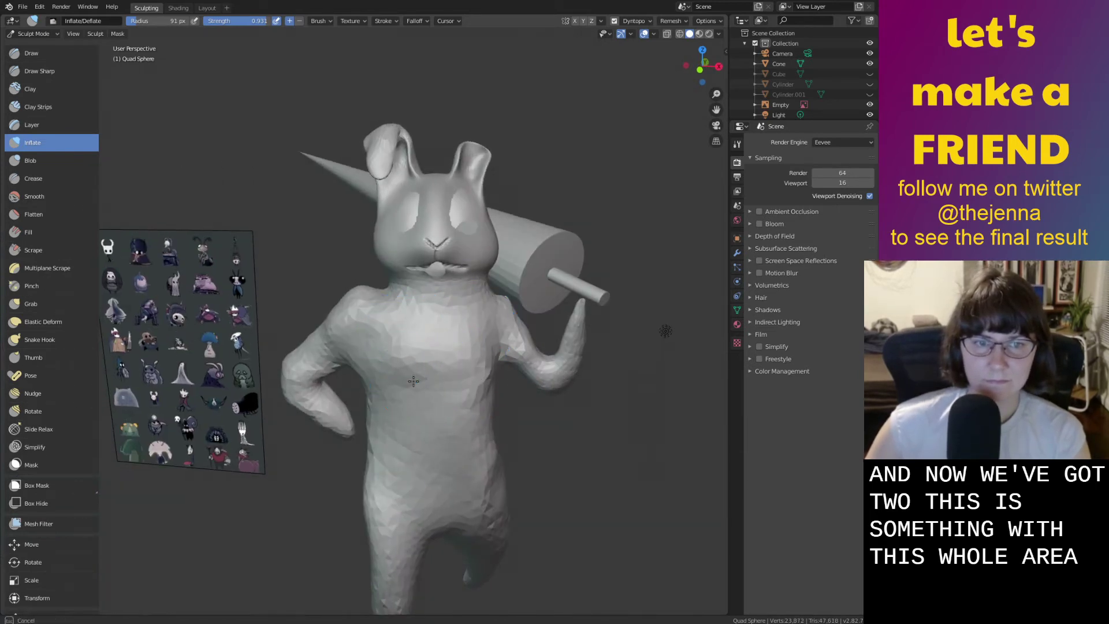
key("shift+s")
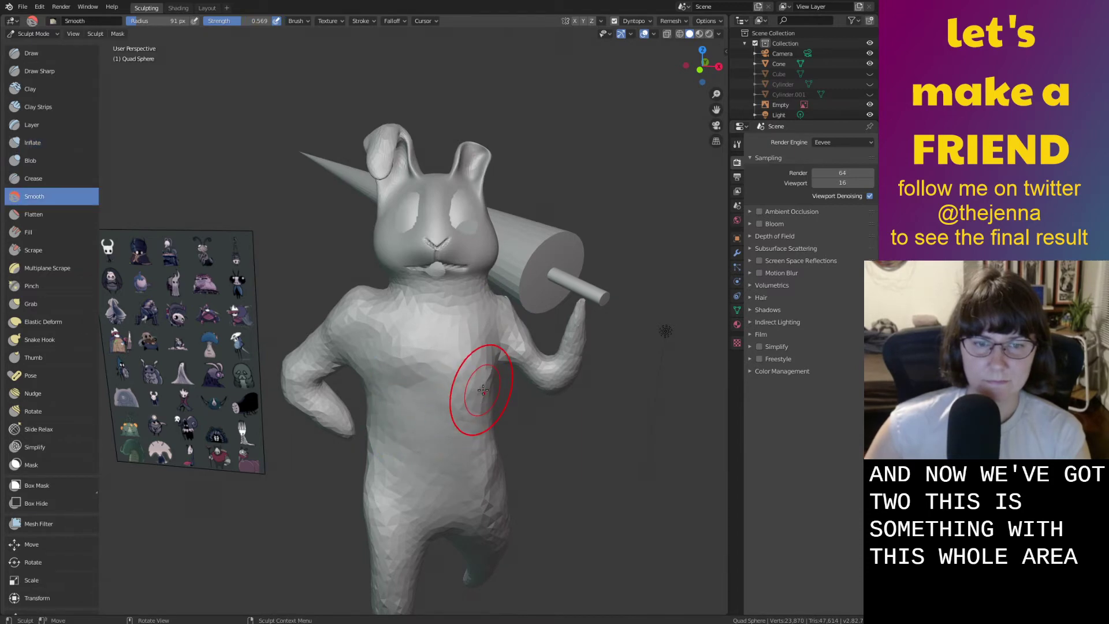
Inflate the shoulder of the raised arm and smooth it into the upper back.
mouse_move(484, 392)
middle_mouse_down()
mouse_move(413, 364)
mouse_move(441, 364)
mouse_move(443, 303)
mouse_move(547, 335)
mouse_move(561, 323)
middle_mouse_up()
key("i")
mouse_move(561, 323)
left_mouse_down()
mouse_move(544, 300)
mouse_move(578, 303)
left_mouse_up()
key("shift+s")
mouse_move(649, 314)
left_mouse_down()
mouse_move(606, 339)
mouse_move(464, 313)
left_mouse_up()
Inflate the raised arm's armpit and rear shoulder, then smooth the upper arm from behind.
key("i")
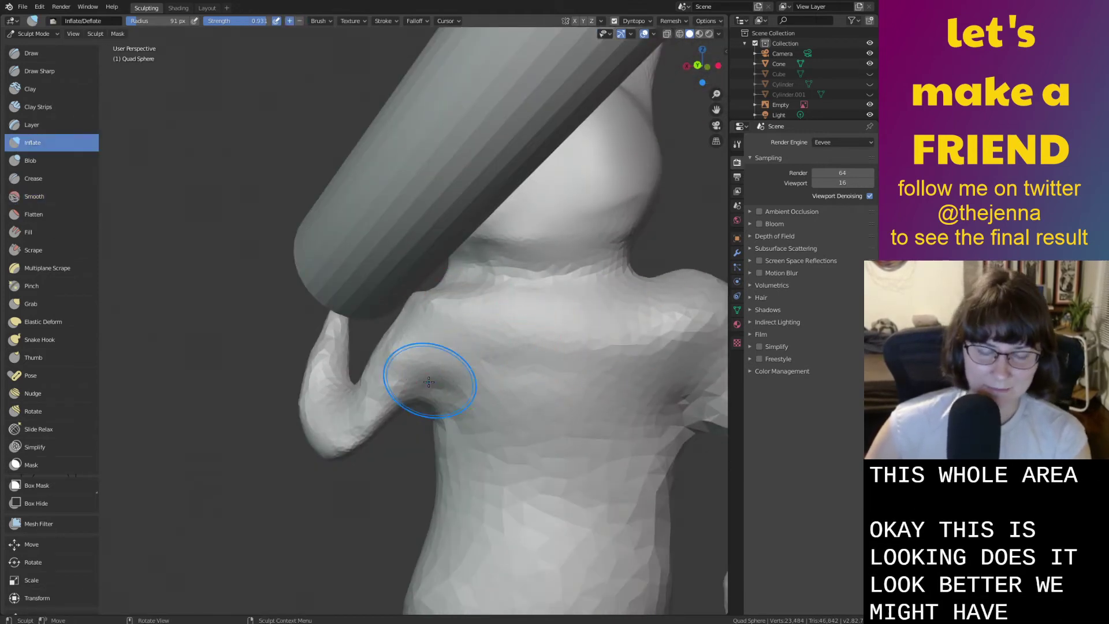
middle_click_drag(439, 376, 488, 346)
mouse_move(429, 377)
left_mouse_down()
mouse_move(522, 279)
mouse_move(510, 300)
left_mouse_up()
middle_click_drag(510, 300, 525, 318)
mouse_move(520, 315)
left_mouse_down()
mouse_move(487, 302)
mouse_move(425, 376)
mouse_move(525, 317)
mouse_move(454, 394)
left_mouse_up()
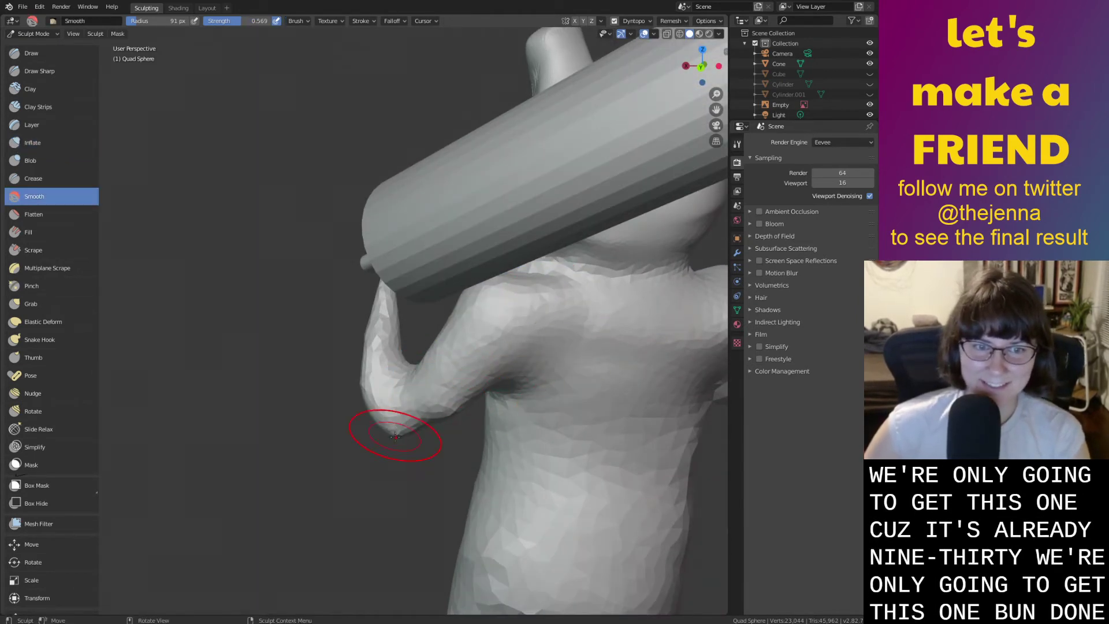
Inflate the elbow of the raised arm and smooth the back of its upper arm.
key("i")
left_click_drag(442, 383, 409, 403)
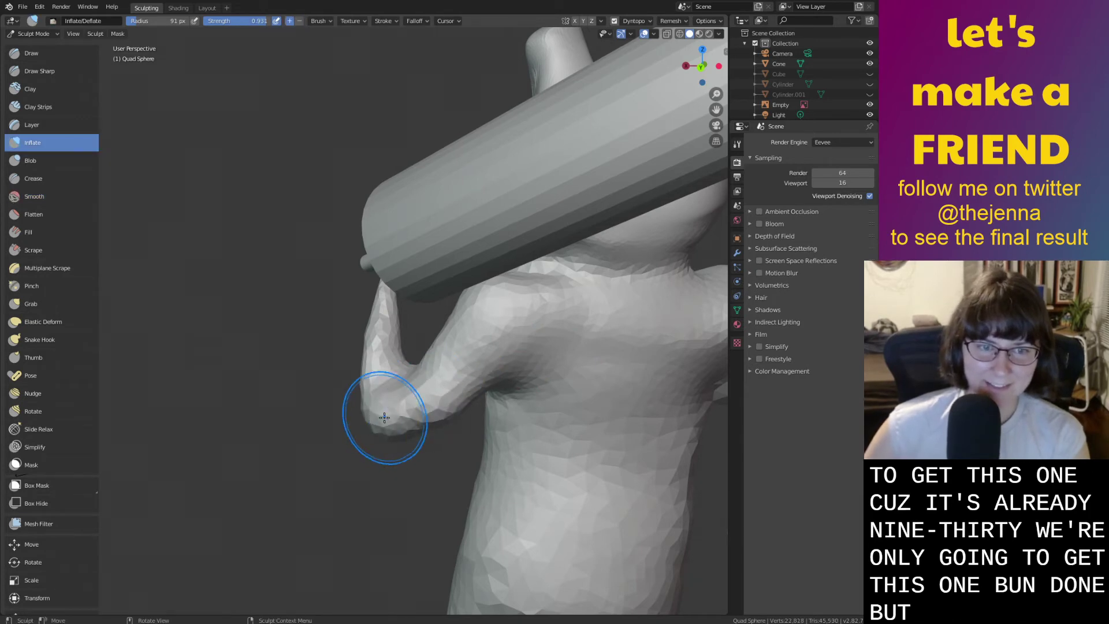
key("s")
left_click_drag(483, 363, 462, 381)
mouse_move(470, 378)
middle_mouse_down()
mouse_move(599, 371)
mouse_move(425, 341)
middle_mouse_up()
scroll(486, 237, "down", 4)
Inflate the front of the raised upper arm and smooth it down to the elbow.
mouse_move(341, 255)
middle_mouse_down()
mouse_move(568, 283)
mouse_move(290, 262)
middle_mouse_up()
scroll(435, 273, "up", 3)
middle_click_drag(355, 290, 371, 300)
key("i")
mouse_move(352, 307)
left_mouse_down()
mouse_move(394, 335)
mouse_move(367, 334)
mouse_move(340, 362)
mouse_move(382, 375)
left_mouse_up()
key("shift+s")
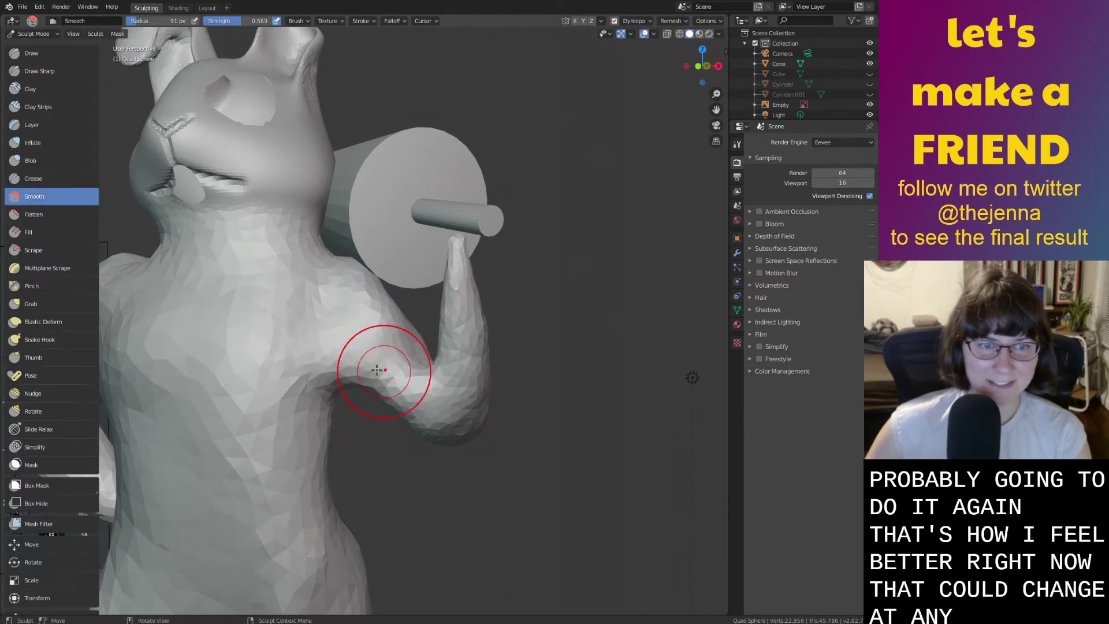
mouse_move(455, 400)
left_mouse_down("shift")
mouse_move(465, 413)
mouse_move(468, 370)
left_mouse_up("shift")
Inflate the pointed tip of the raised arm under the weapon handle and smooth it into a rounded end.
left_click_drag(461, 250, 456, 242)
key("shift+s")
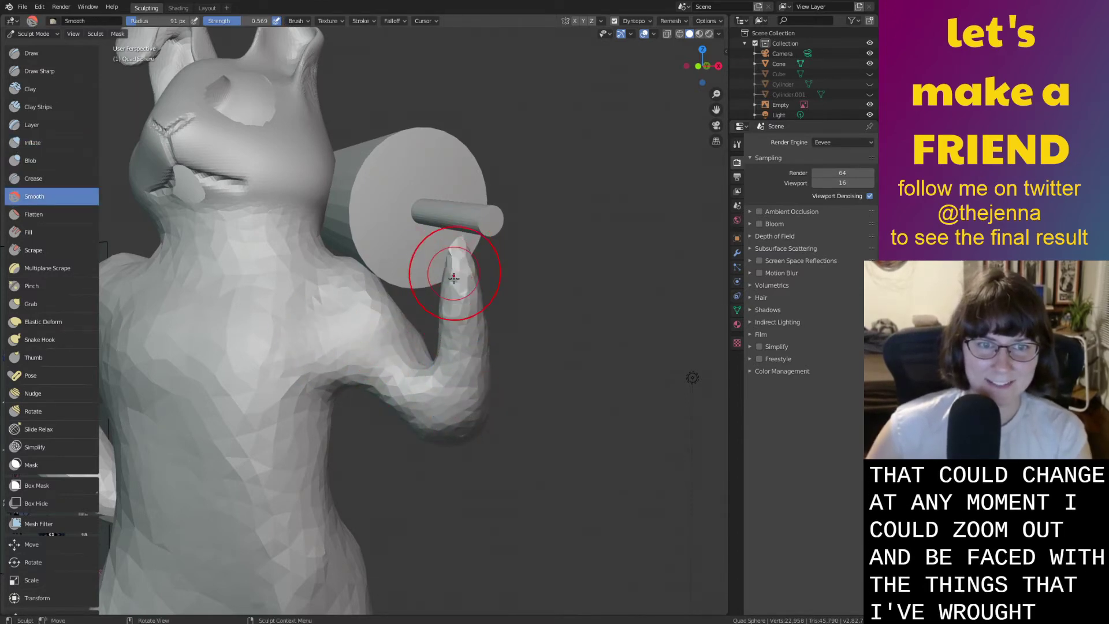
scroll(460, 284, "up", 1)
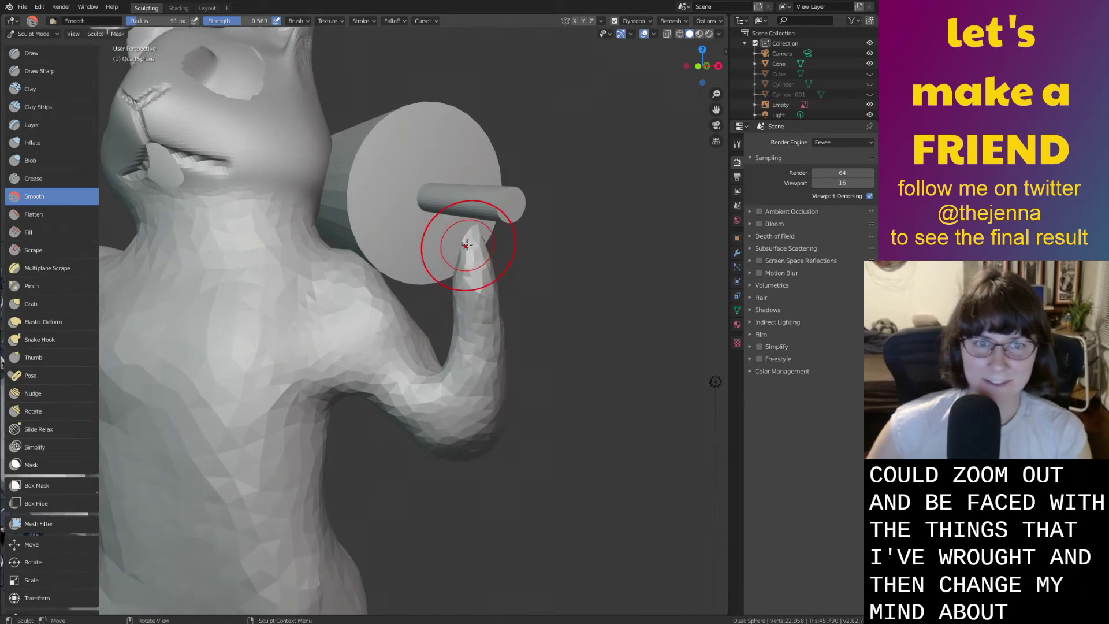
key("i")
left_click_drag(458, 240, 472, 248)
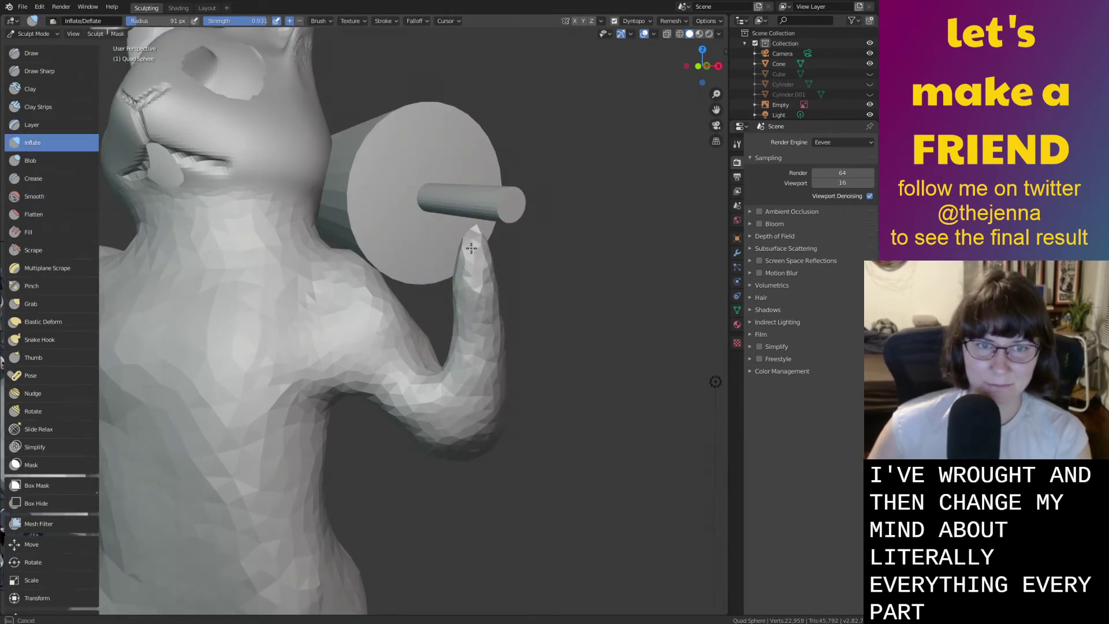
key("shift+s")
left_click_drag(458, 248, 455, 246)
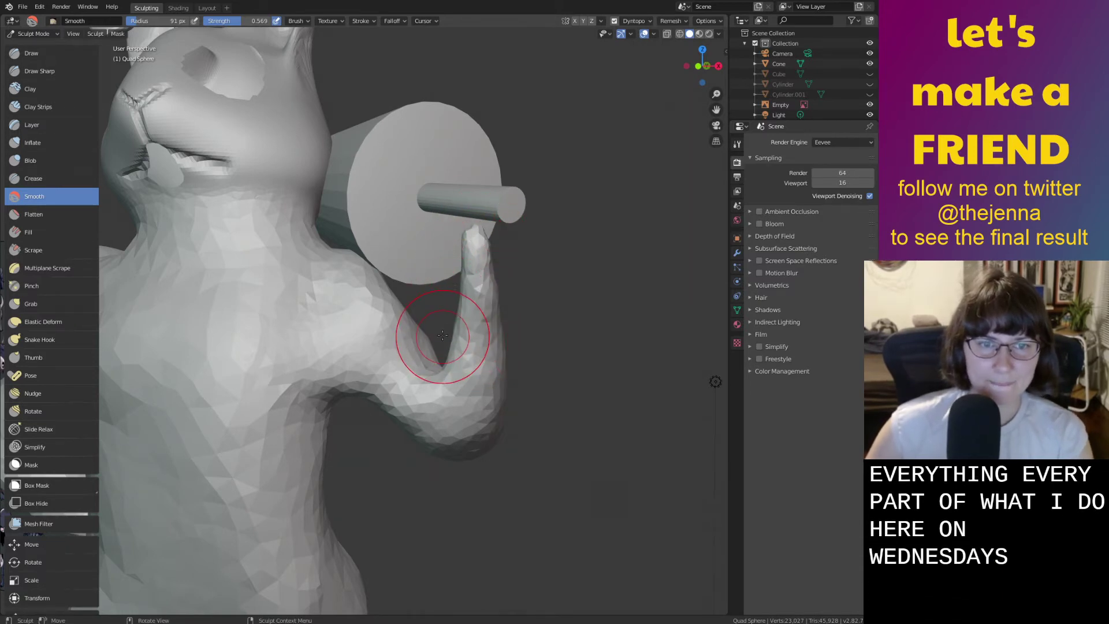
Smooth the raised arm's inner elbow, then inflate the forearm and even out its surface.
left_click_drag(448, 344, 437, 368)
mouse_move(412, 357)
middle_mouse_down()
mouse_move(458, 353)
mouse_move(451, 341)
middle_mouse_up()
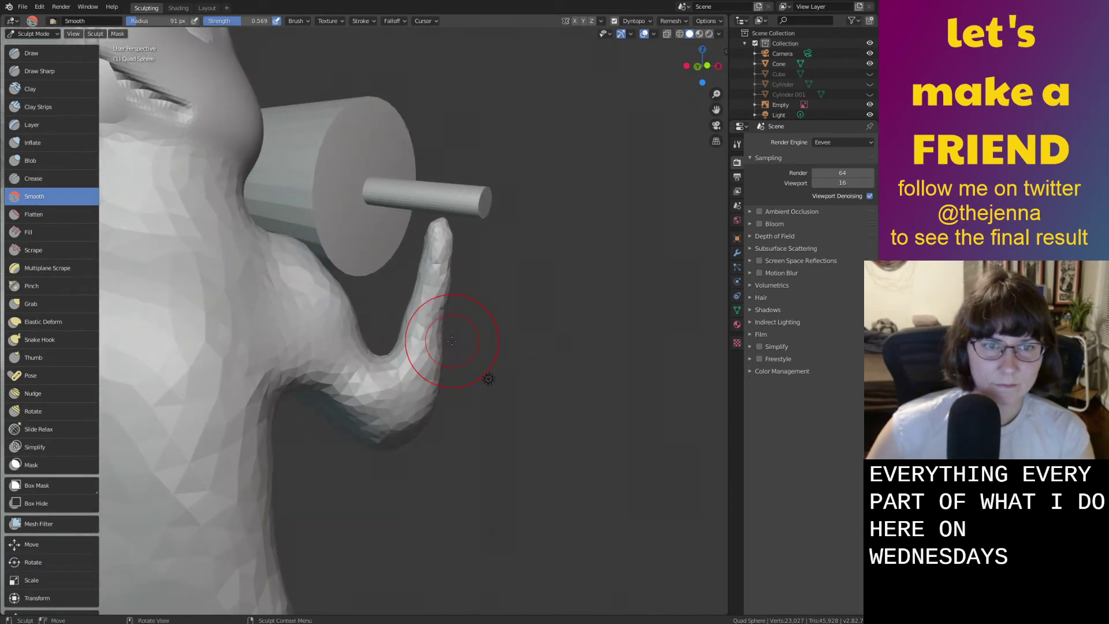
key("i")
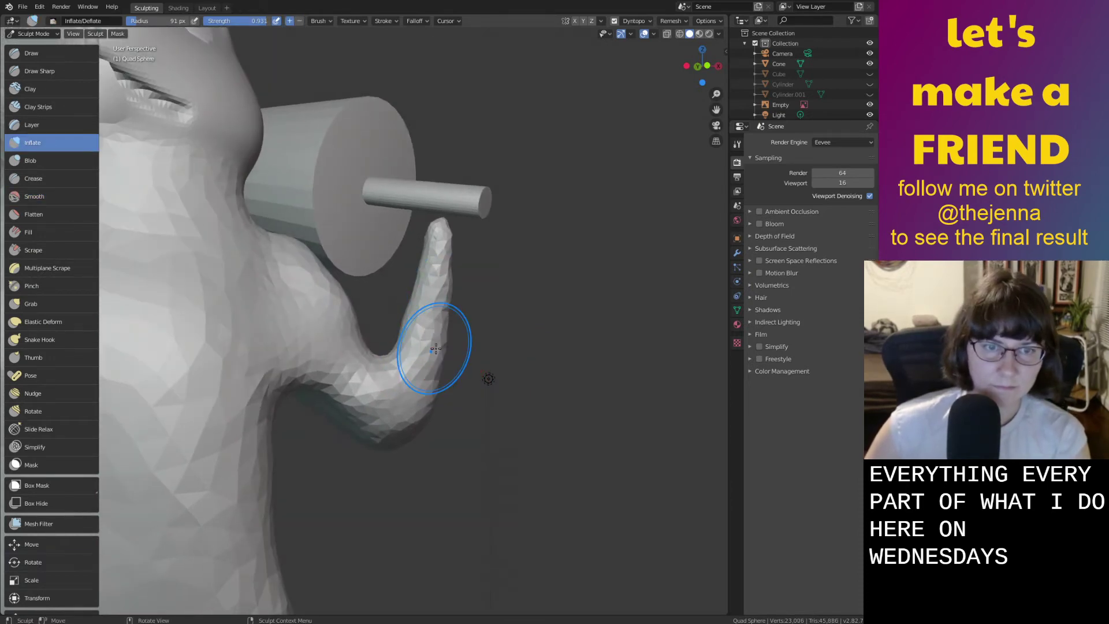
key("shift+s")
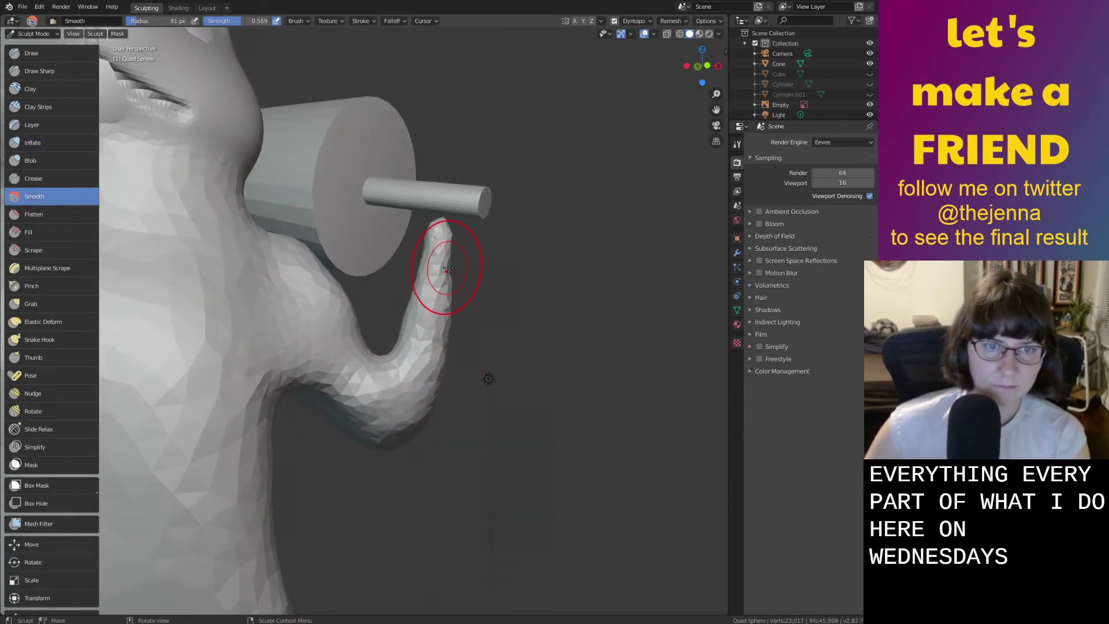
Reshape the raised arm's elbow bend and upper arm with the Grab brush from the front and back.
key("g")
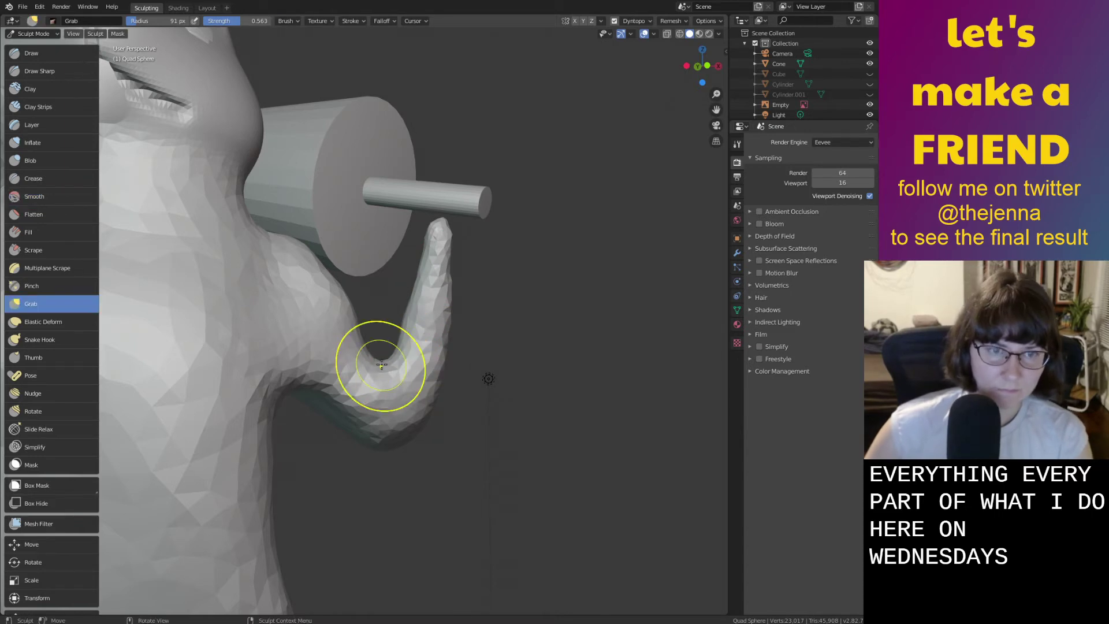
mouse_move(389, 397)
middle_mouse_down()
mouse_move(477, 376)
mouse_move(554, 314)
middle_mouse_up()
key("shift+s")
scroll(576, 386, "down", 2)
middle_click_drag(577, 386, 548, 338)
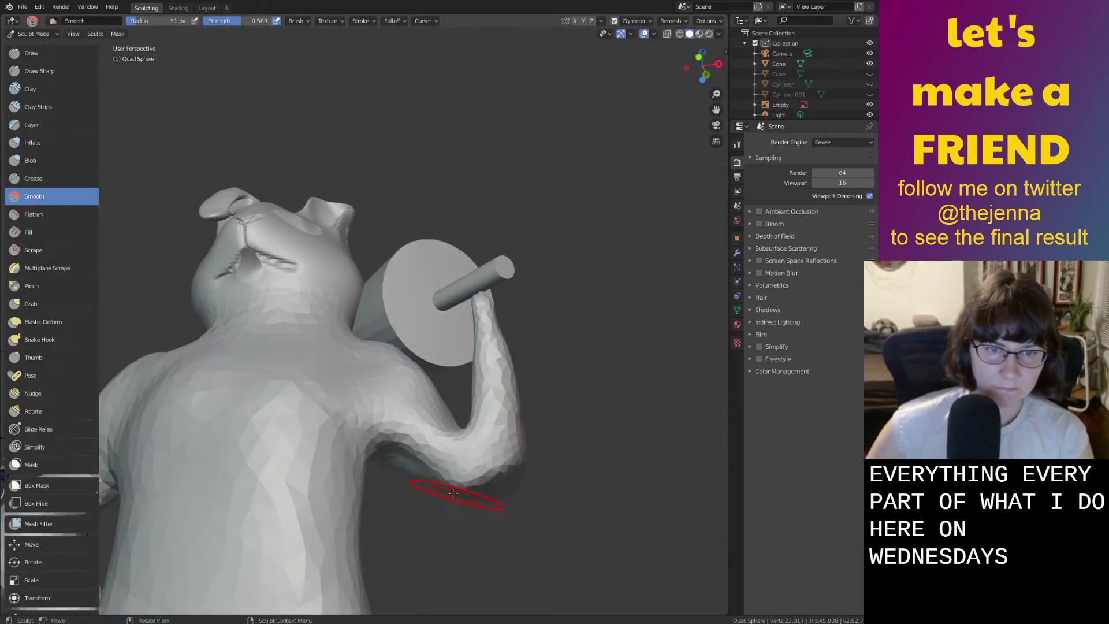
middle_click_drag(535, 495, 507, 379)
scroll(481, 392, "up", 4)
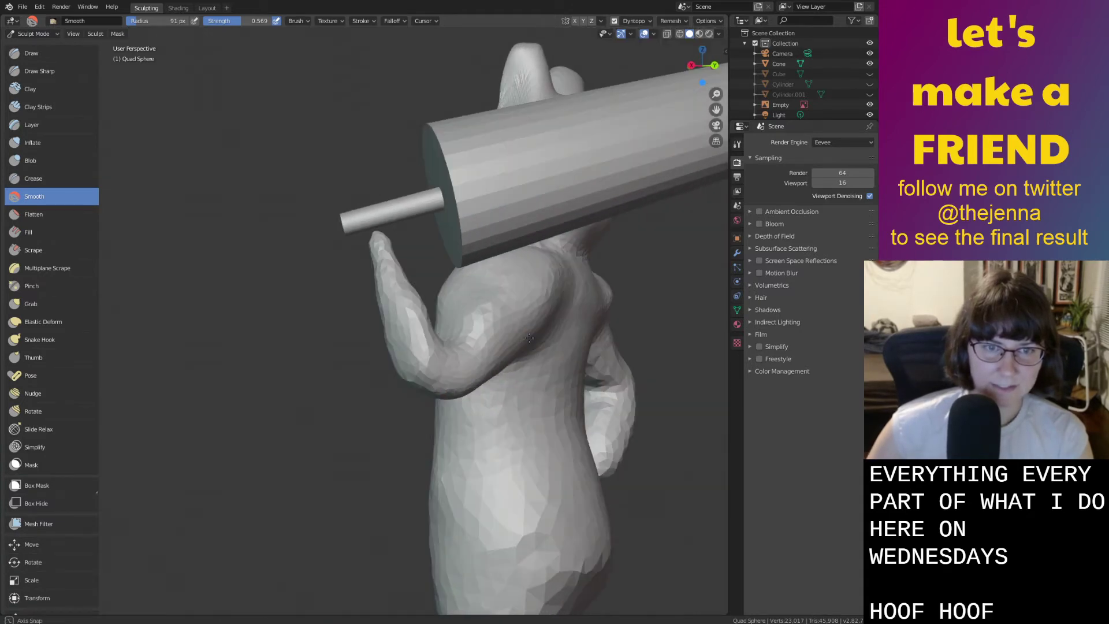
middle_click_drag(389, 376, 427, 351)
left_click_drag(428, 351, 392, 322)
key("g")
left_click_drag(433, 283, 420, 305)
Inflate the hollow under the raised arm at the back and smooth the armpit into the torso.
middle_click_drag(411, 302, 442, 302)
key("shift+s")
key("i")
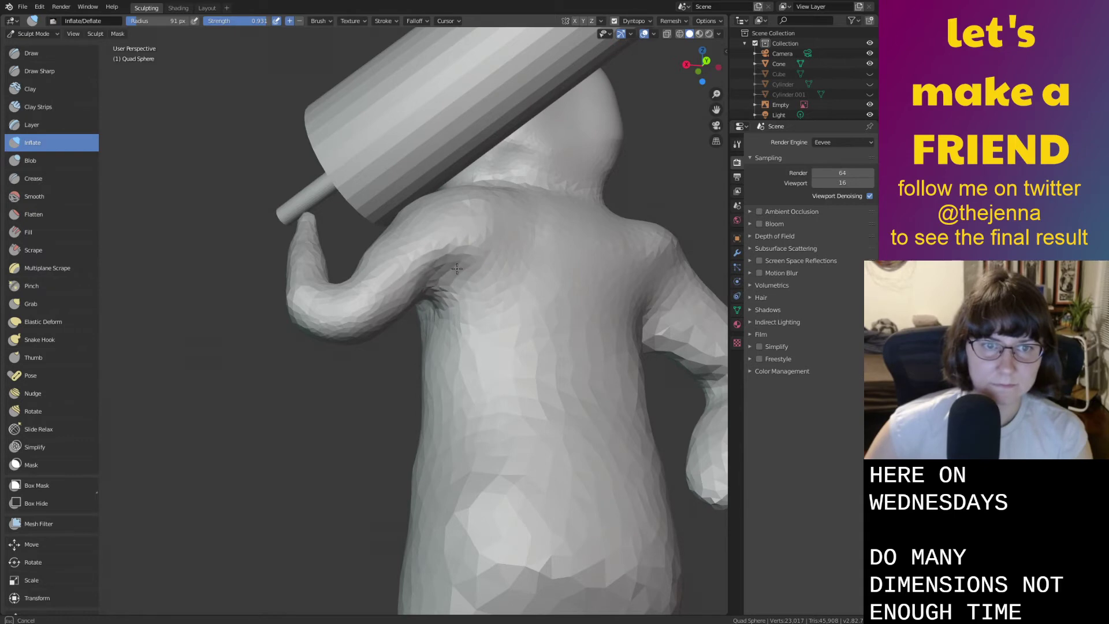
middle_click_drag(453, 290, 430, 319)
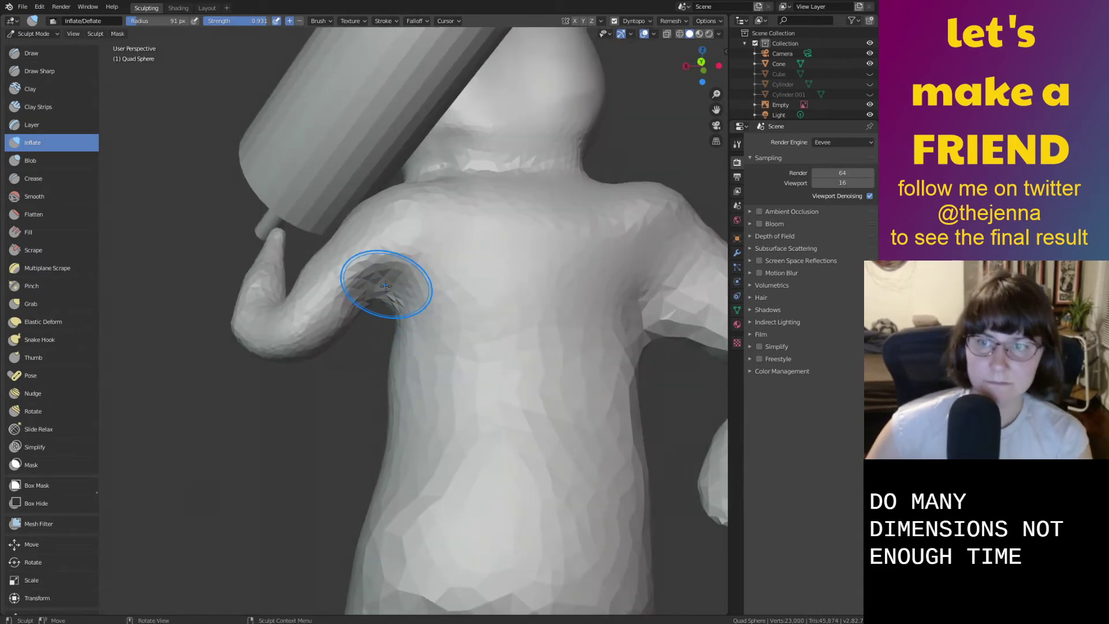
key("s")
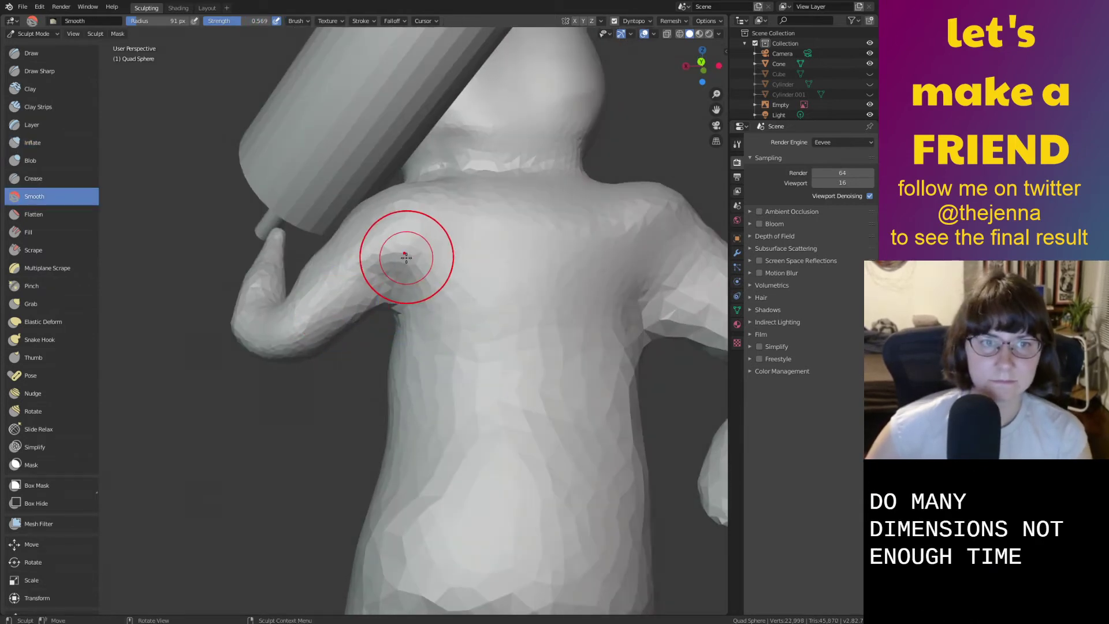
left_click_drag(390, 307, 378, 305)
scroll(324, 329, "down", 3)
middle_click_drag(231, 358, 446, 375)
left_click_drag(370, 348, 366, 351)
Reshape the lowered arm's armpit with the Grab brush and smooth it from the back.
mouse_move(344, 329)
middle_mouse_down()
mouse_move(354, 372)
mouse_move(527, 359)
mouse_move(468, 312)
middle_mouse_up()
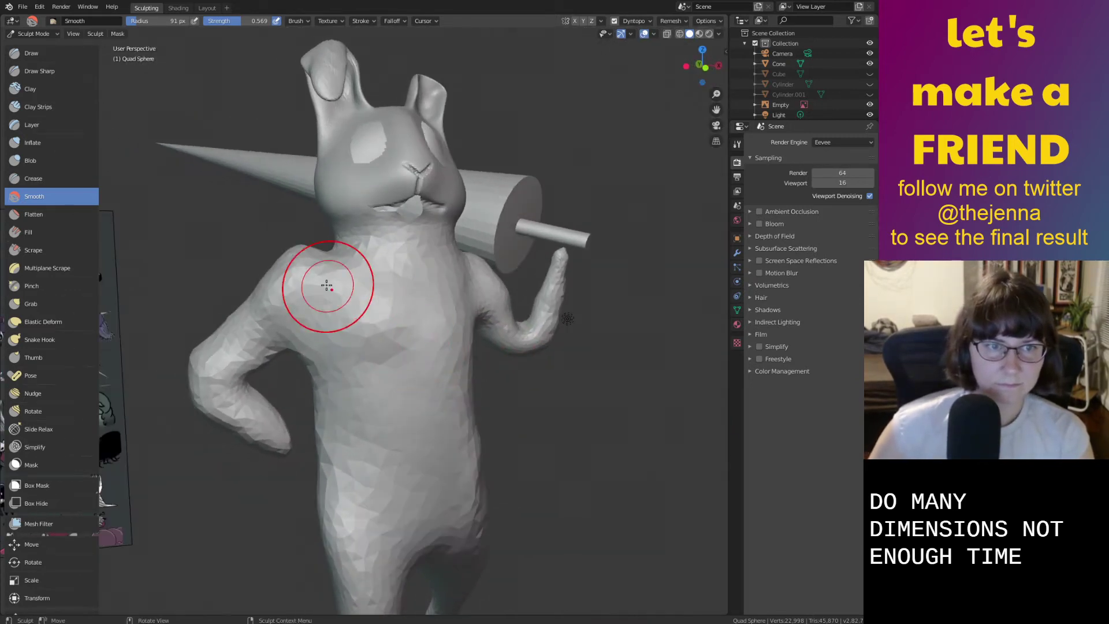
mouse_move(294, 323)
middle_mouse_down()
mouse_move(349, 325)
mouse_move(326, 295)
middle_mouse_up()
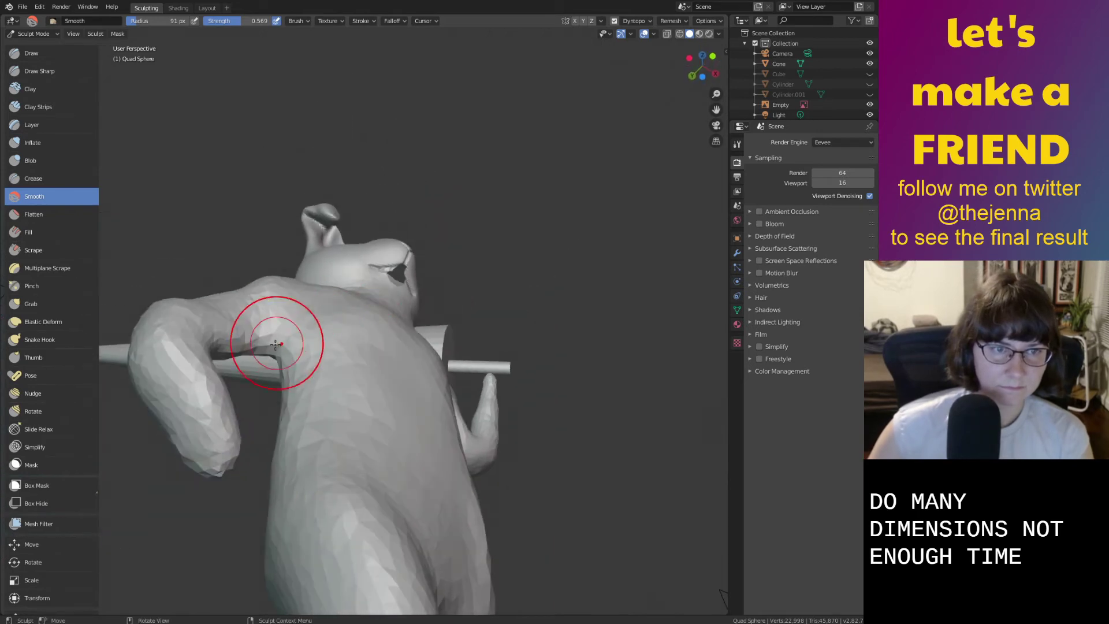
key("g")
scroll(287, 356, "down", 1)
mouse_move(287, 356)
middle_mouse_down()
mouse_move(284, 368)
mouse_move(301, 347)
mouse_move(324, 347)
mouse_move(403, 440)
mouse_move(353, 409)
mouse_move(398, 389)
mouse_move(548, 379)
middle_mouse_up()
key("shift+s")
middle_click_drag(424, 462, 454, 457)
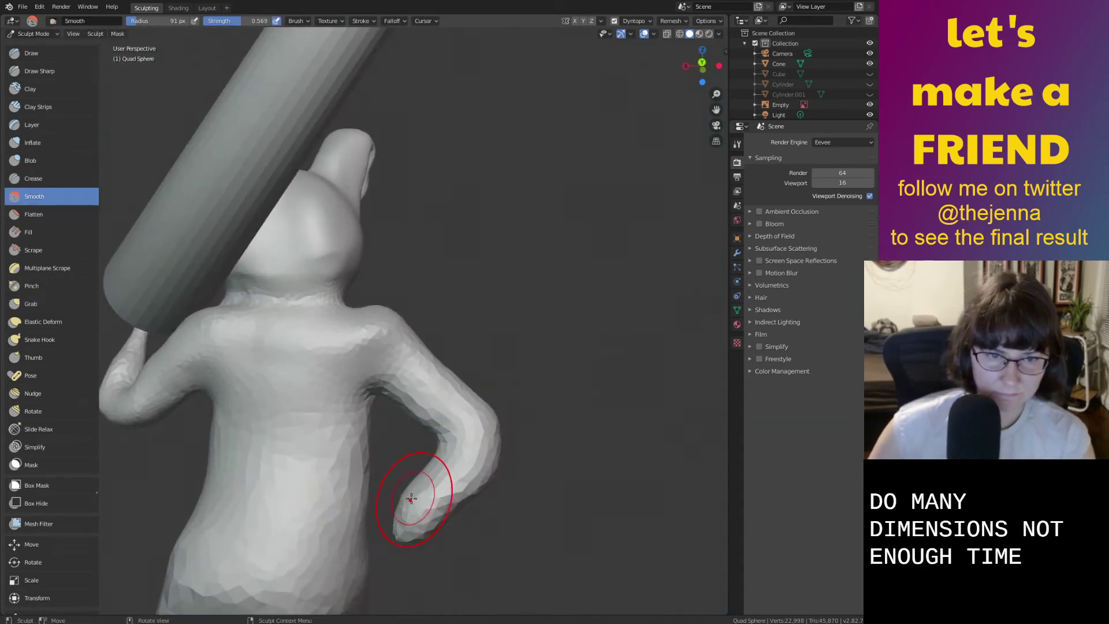
Pull the lowered forearm's tip in toward the hip with the Grab brush and smooth the forearm.
key("g")
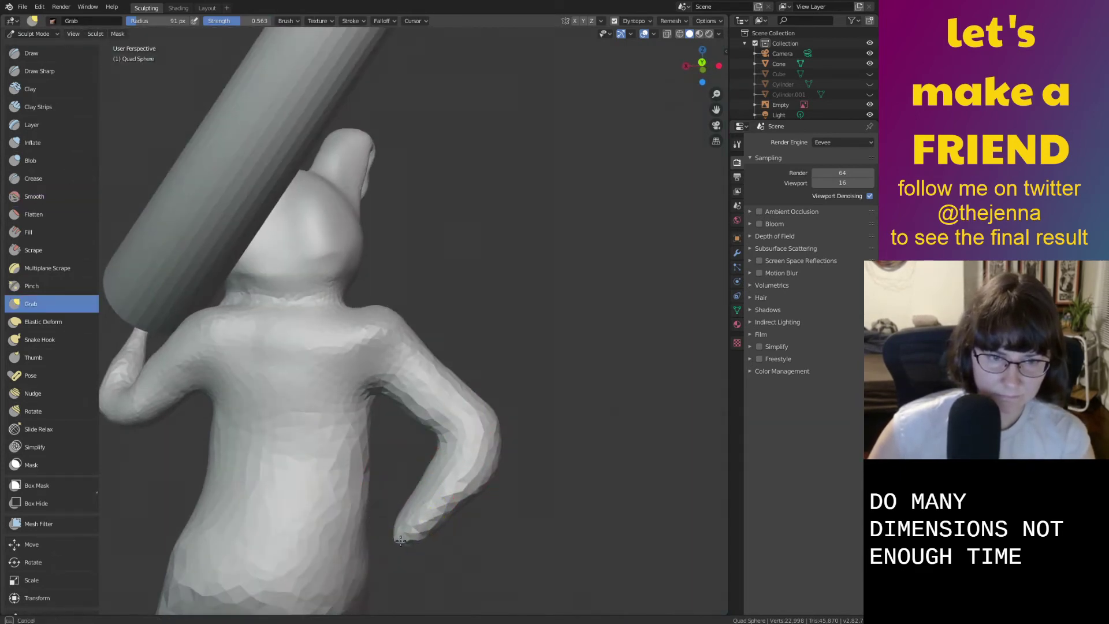
mouse_move(449, 508)
middle_mouse_down()
mouse_move(458, 521)
mouse_move(532, 421)
middle_mouse_up()
key("shift+s")
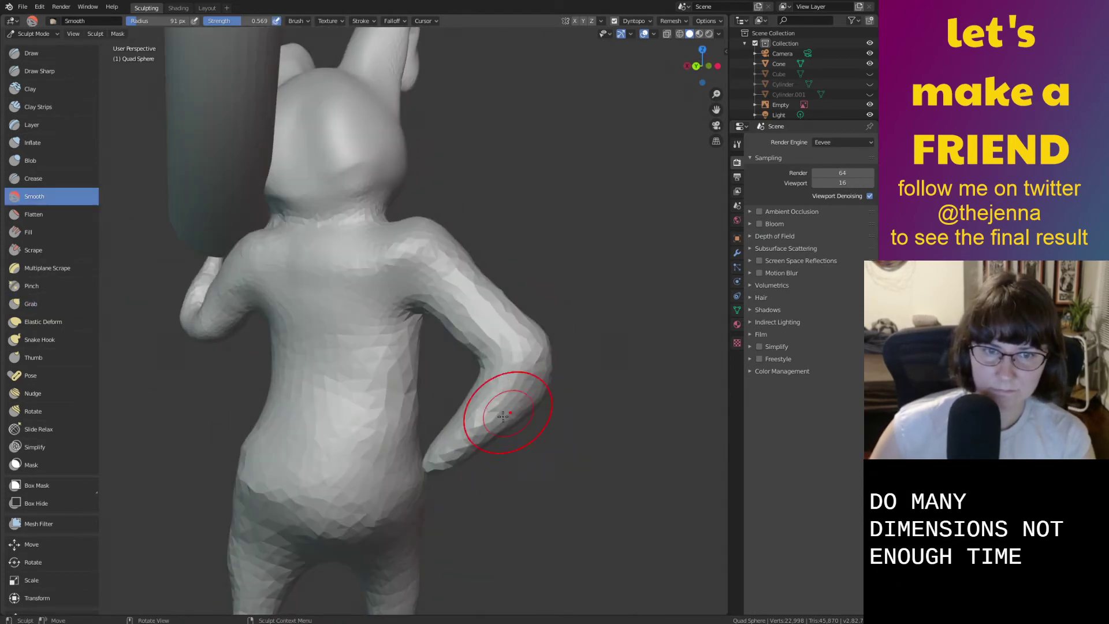
mouse_move(519, 315)
middle_mouse_down()
mouse_move(325, 357)
mouse_move(443, 355)
middle_mouse_up()
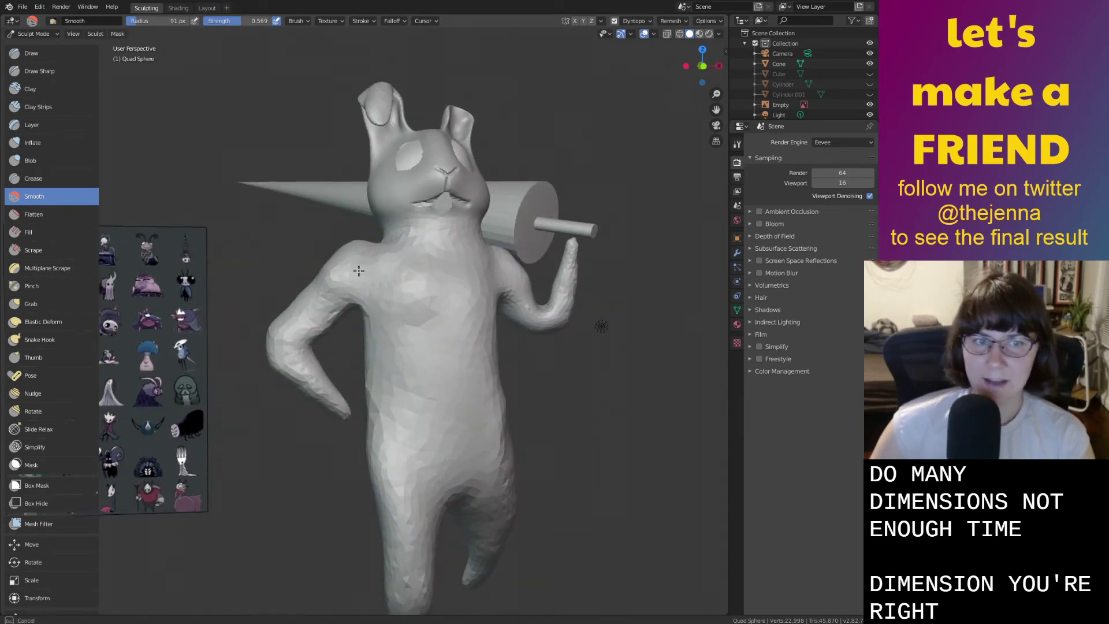
Inflate the lowered arm from the front, smooth the inner side of the upper arm, and save the file.
key("i")
mouse_move(327, 347)
middle_mouse_down()
mouse_move(334, 324)
mouse_move(314, 337)
middle_mouse_up()
key("shift+s")
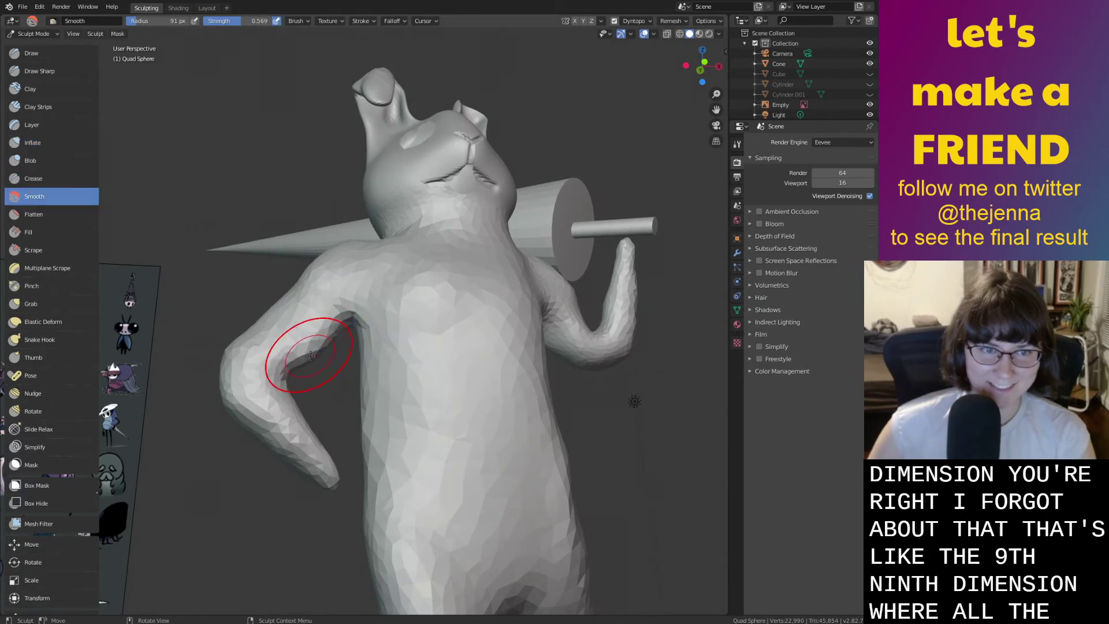
left_click_drag(298, 359, 327, 333)
key("ctrl+s")
Deflate the foot end of the legs to taper them, smooth the surface, and save the file.
middle_click_drag(453, 329, 438, 376)
scroll(442, 376, "down", 4)
middle_click_drag(563, 379, 479, 445)
scroll(555, 468, "up", 4)
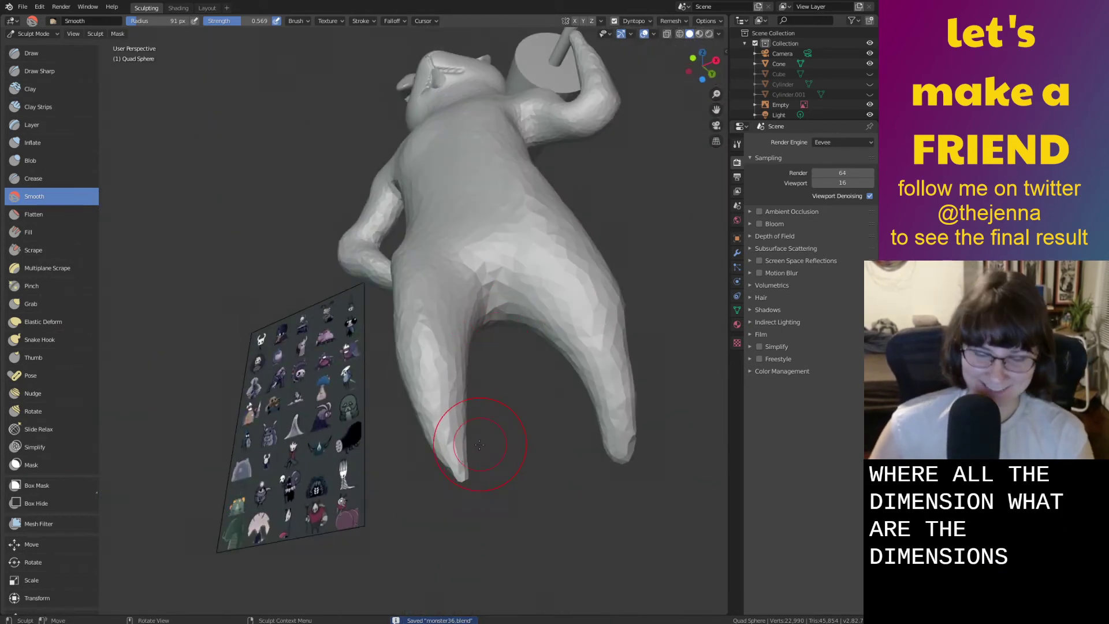
key("i")
left_click_drag(458, 467, 451, 450, "ctrl")
key("shift+s")
middle_click_drag(451, 449, 493, 482)
key("ctrl+s")
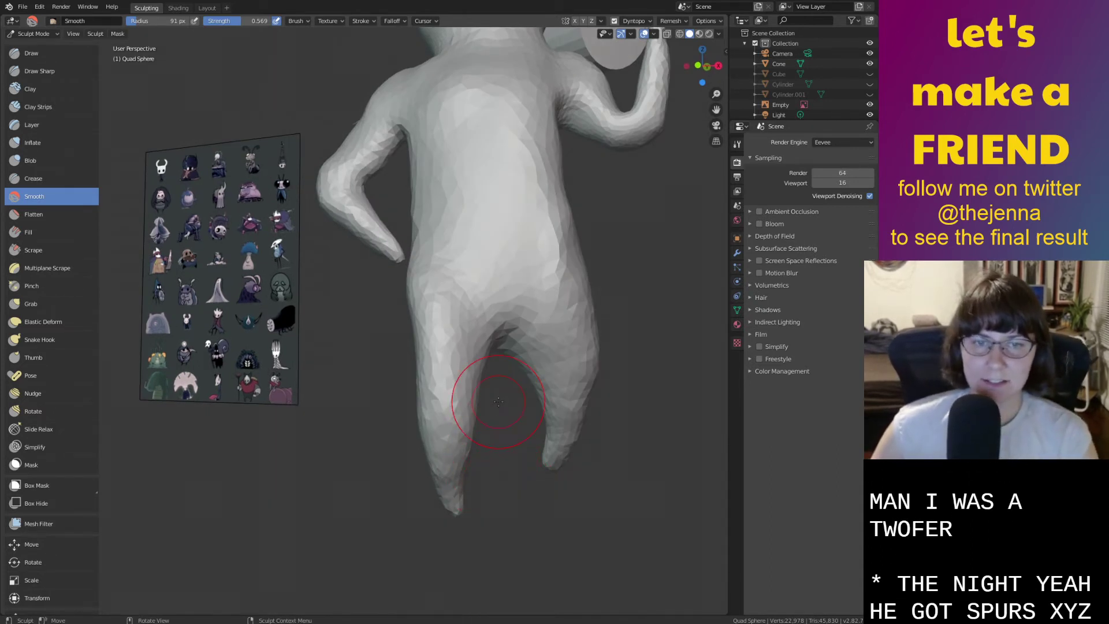
Pull the crotch upward between the legs with the Grab brush, smooth it, and save the file.
key("g")
left_click_drag(502, 352, 502, 326)
middle_click_drag(502, 326, 509, 312)
key("s")
key("ctrl+s")
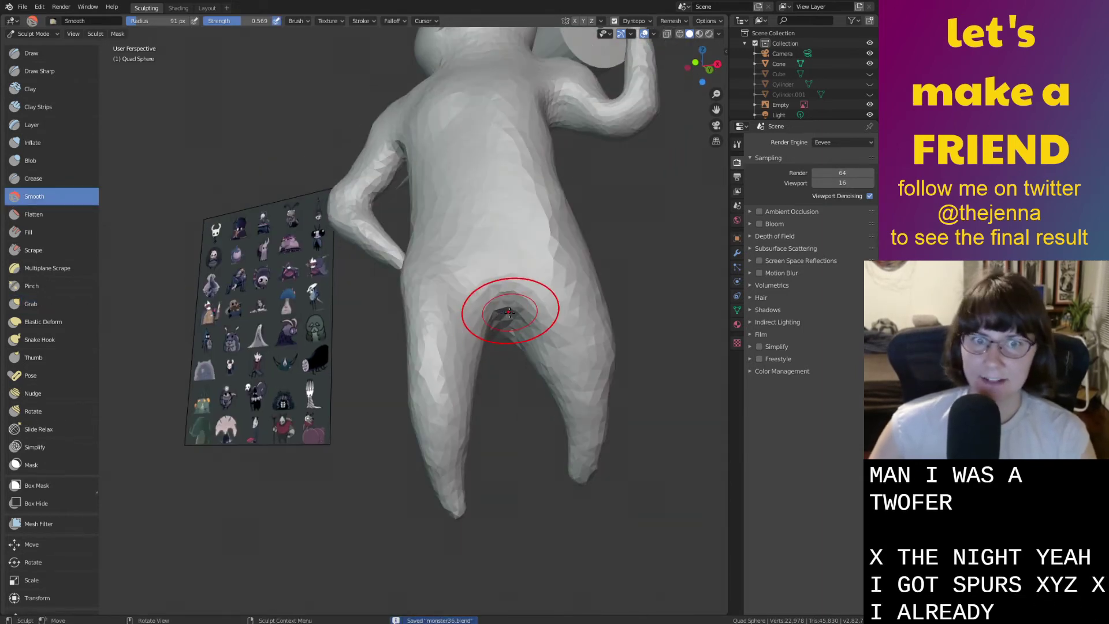
Raise and round the gap between the legs with the Grab brush, smoothing the hips from the front, side and back.
key("g")
scroll(507, 324, "down", 2)
middle_click_drag(508, 325, 455, 331)
left_click_drag(455, 331, 458, 322)
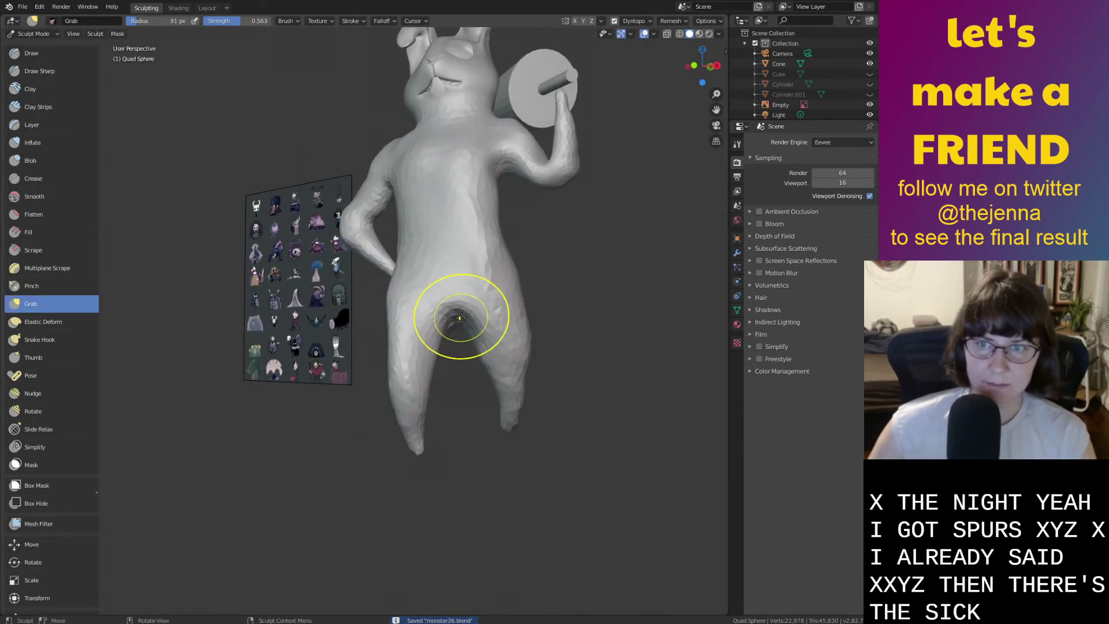
mouse_move(460, 317)
middle_mouse_down()
mouse_move(524, 322)
mouse_move(433, 289)
middle_mouse_up()
key("shift+s")
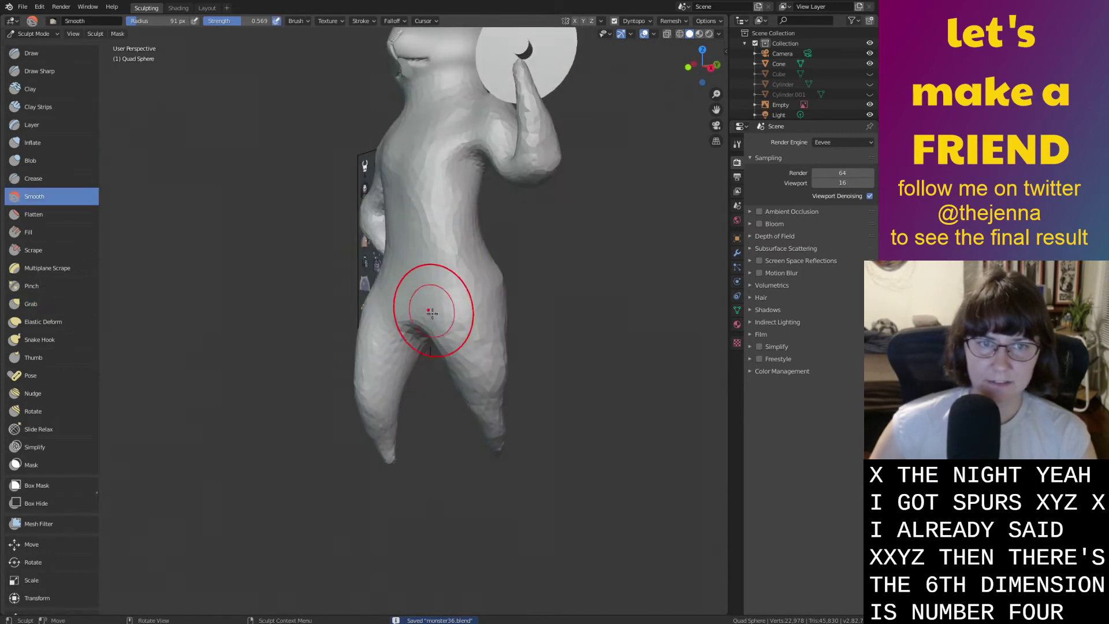
middle_click_drag(429, 220, 296, 264)
middle_click_drag(365, 291, 253, 282)
key("g")
middle_click_drag(303, 315, 415, 356)
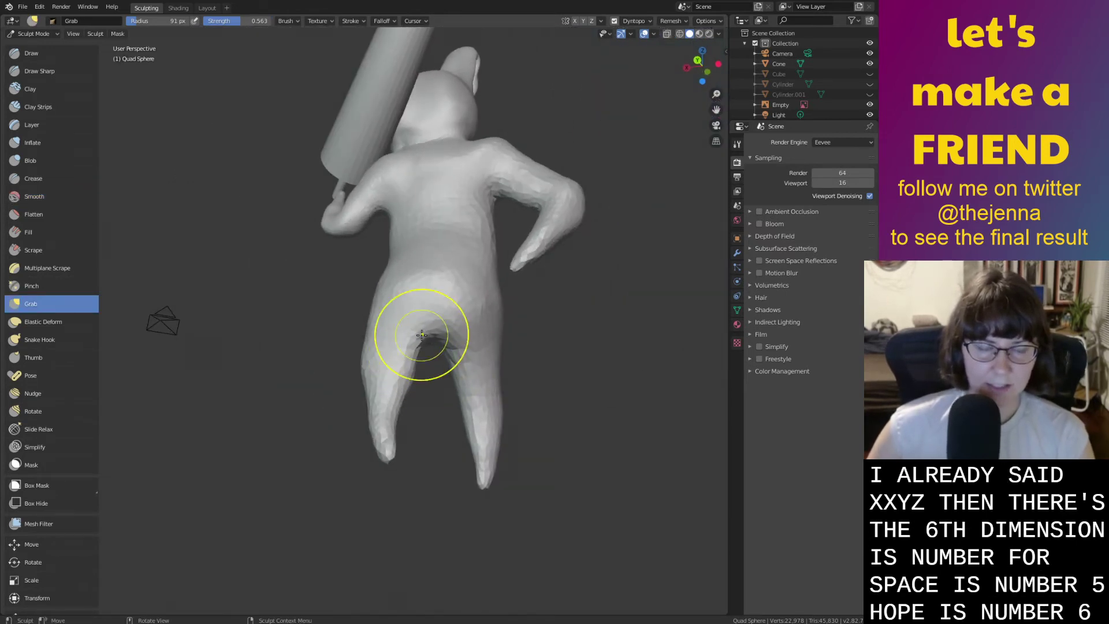
mouse_move(415, 373)
middle_mouse_down()
mouse_move(485, 370)
mouse_move(396, 376)
mouse_move(456, 374)
mouse_move(540, 400)
mouse_move(682, 408)
mouse_move(632, 401)
mouse_move(511, 426)
mouse_move(574, 495)
mouse_move(501, 502)
middle_mouse_up()
Reshape the weapon-side leg with the Inflate brush, smooth its thigh and hip, and save the file.
key("i")
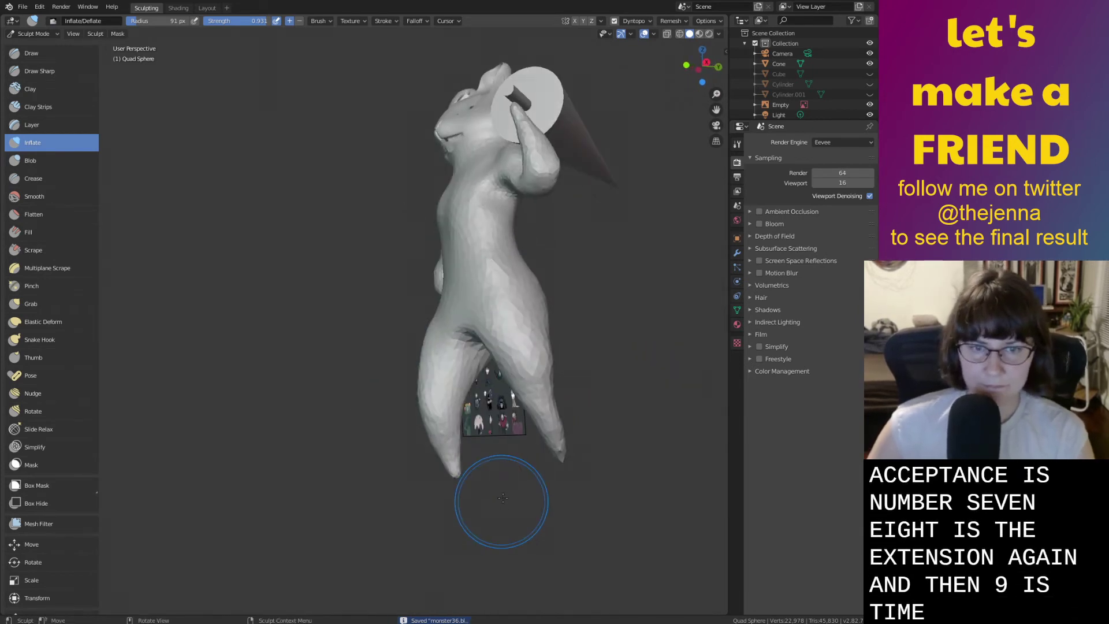
scroll(569, 469, "up", 3)
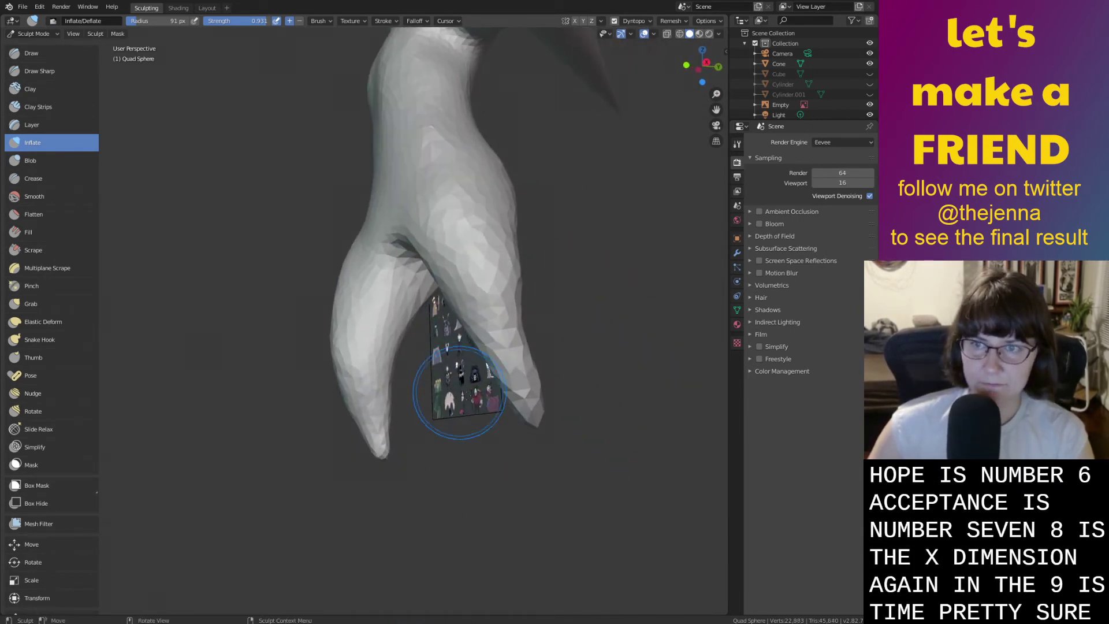
key("shift+s")
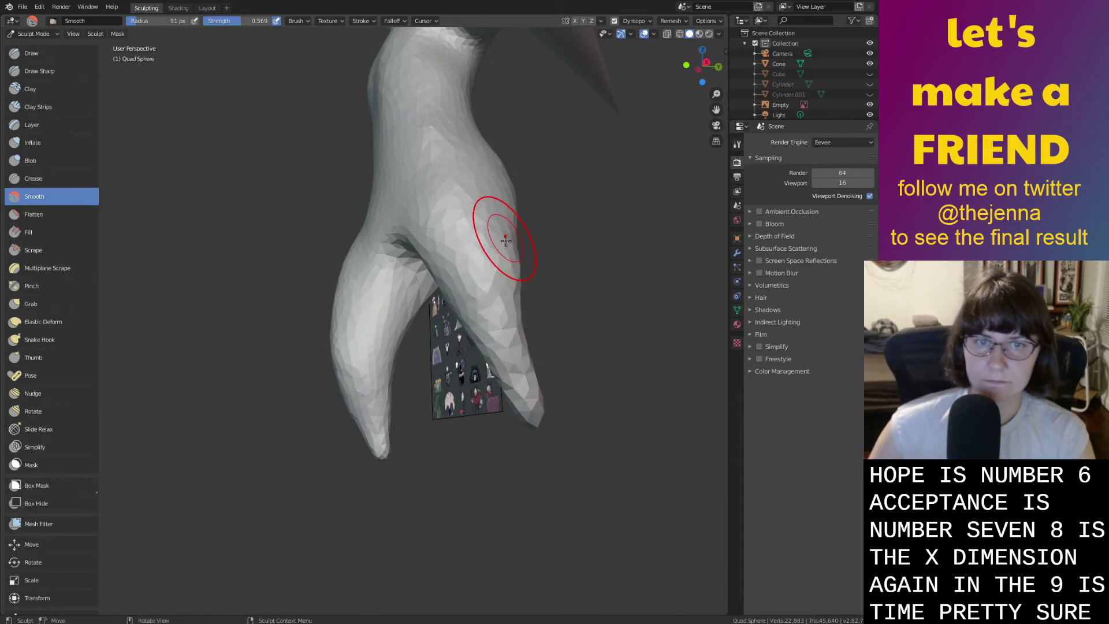
middle_click_drag(501, 251, 458, 334)
key("ctrl+s")
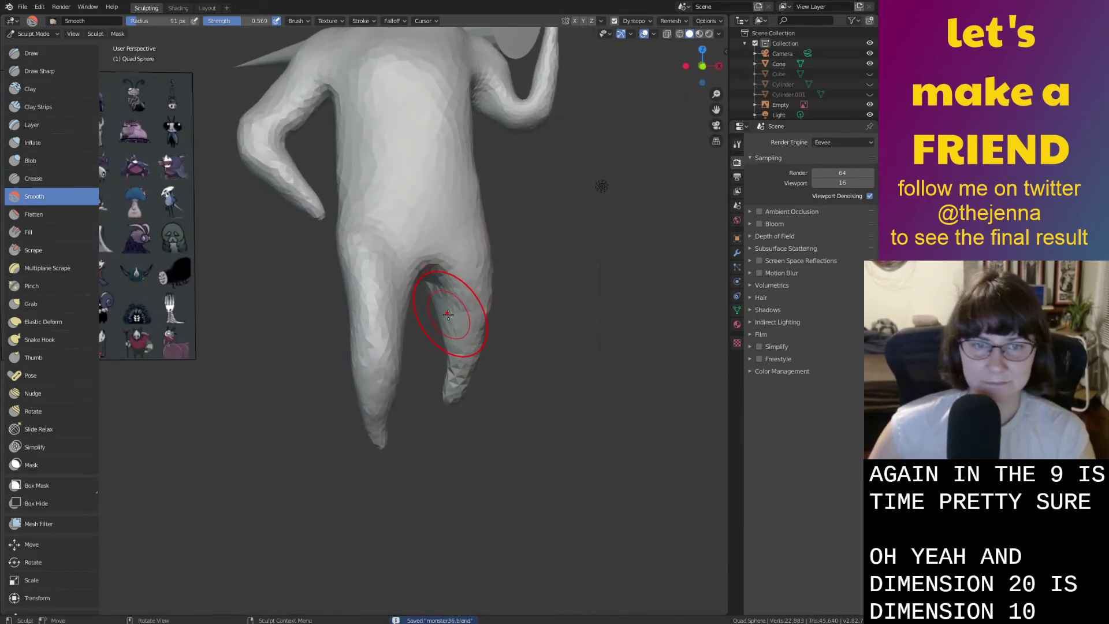
Smooth the inner thighs and crotch from behind, adjust the crotch with the Grab brush, and save the file.
mouse_move(451, 364)
middle_mouse_down()
mouse_move(371, 341)
mouse_move(552, 373)
mouse_move(539, 378)
middle_mouse_up()
scroll(413, 348, "up", 1)
mouse_move(413, 348)
middle_mouse_down()
mouse_move(528, 359)
mouse_move(449, 348)
middle_mouse_up()
scroll(527, 358, "up", 2)
mouse_move(457, 301)
left_mouse_down()
mouse_move(446, 336)
mouse_move(409, 287)
left_mouse_up()
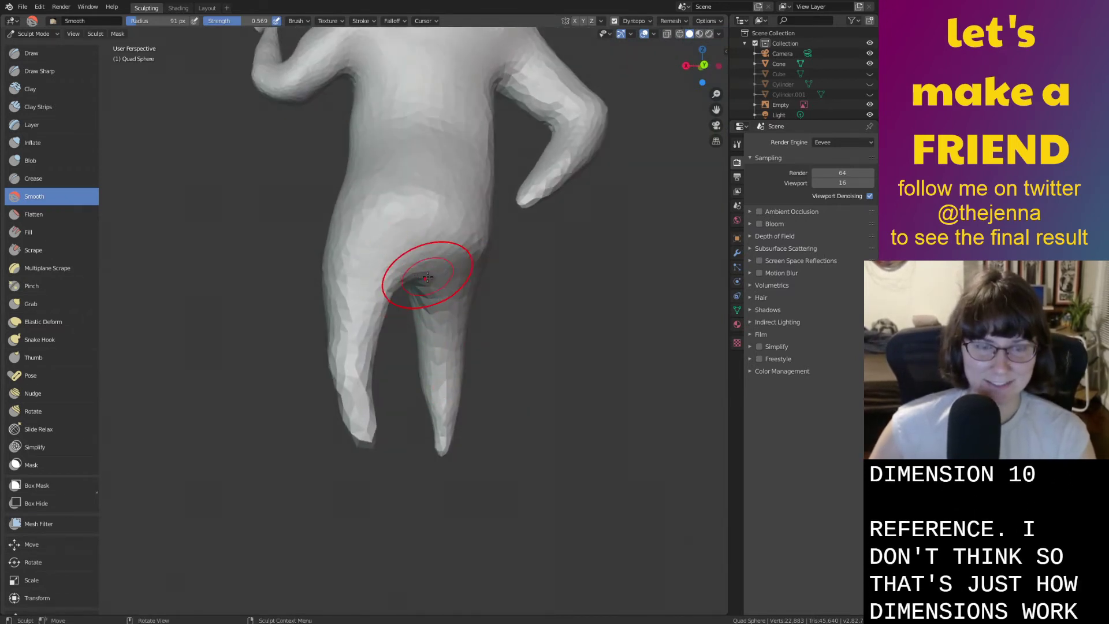
key("g")
middle_click_drag(423, 285, 410, 277)
left_click_drag(413, 265, 407, 281)
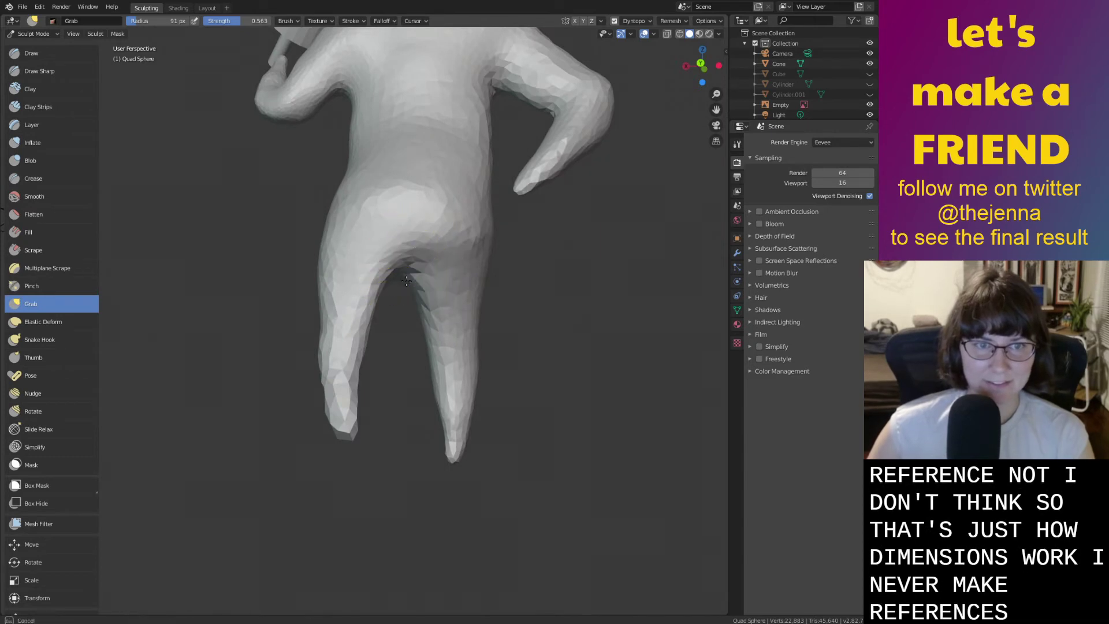
mouse_move(407, 268)
middle_mouse_down()
mouse_move(384, 302)
mouse_move(420, 277)
mouse_move(320, 267)
mouse_move(266, 284)
middle_mouse_up()
key("ctrl+s")
Check the whole figure in the Layout workspace and return to the Sculpting workspace.
scroll(321, 267, "down", 3)
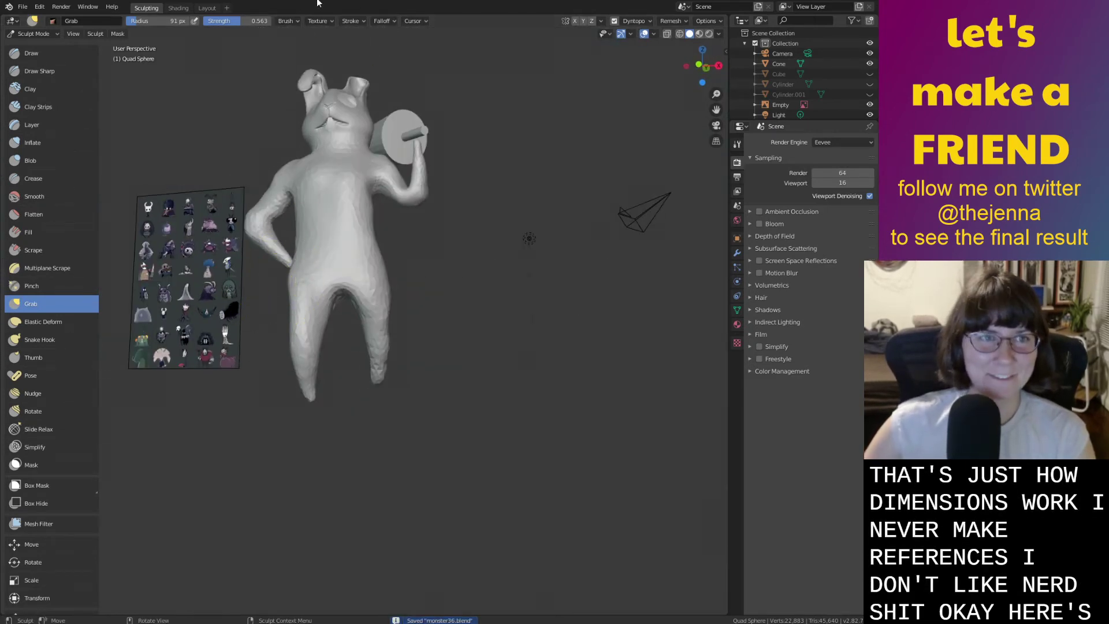
left_click(216, 9)
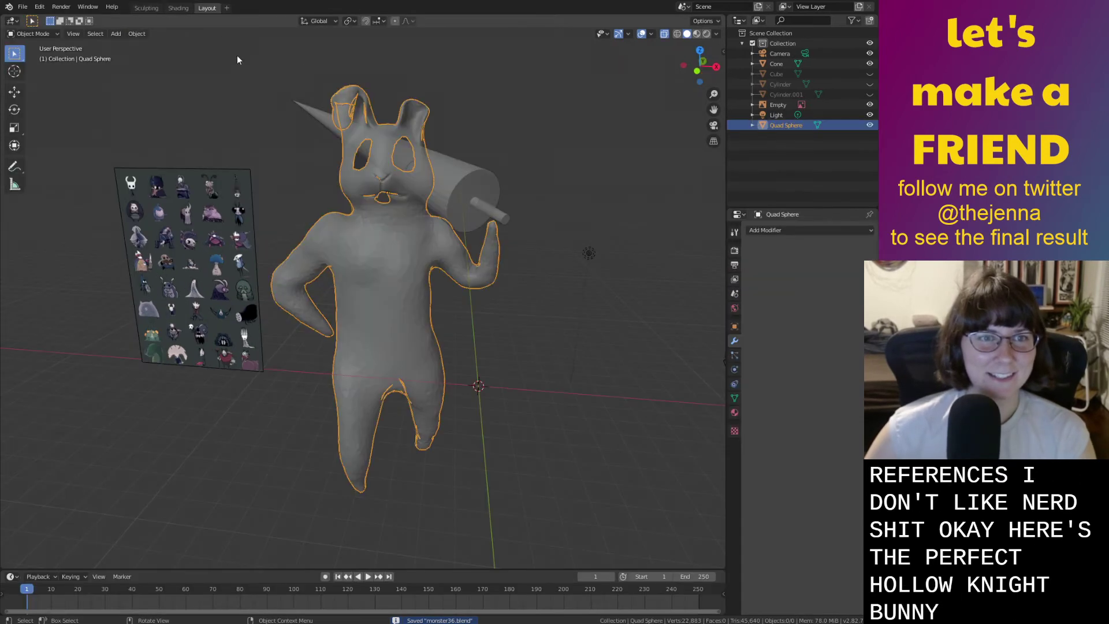
left_click(147, 9)
Identify the old eye objects Cylinder and Cylinder.001 by their visibility and delete both.
left_click(870, 94)
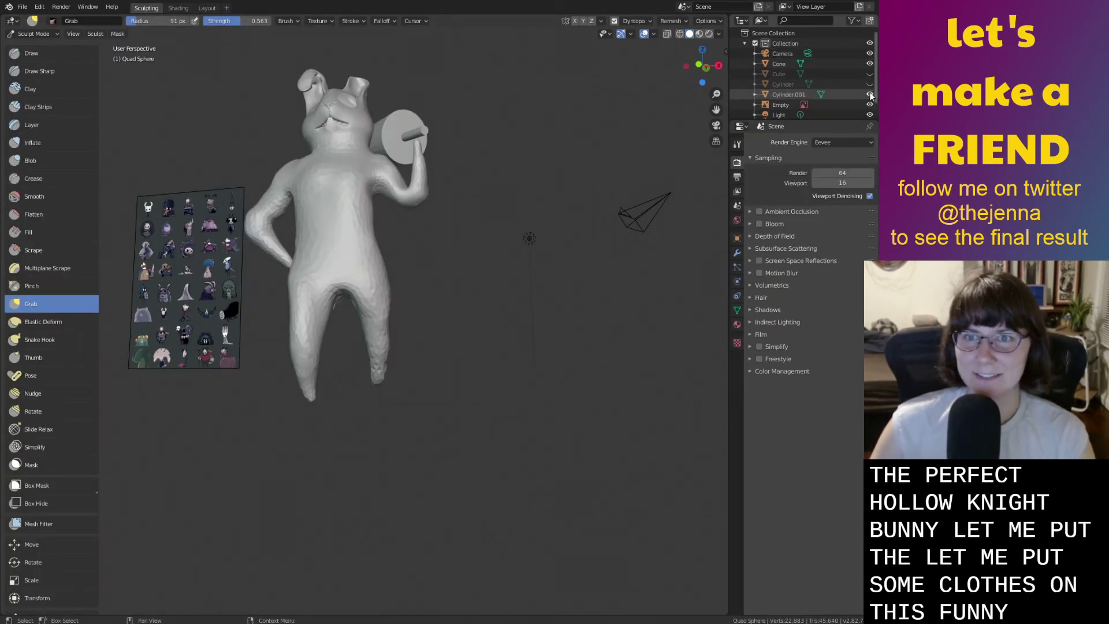
left_click(833, 85)
middle_click_drag(578, 145, 624, 143)
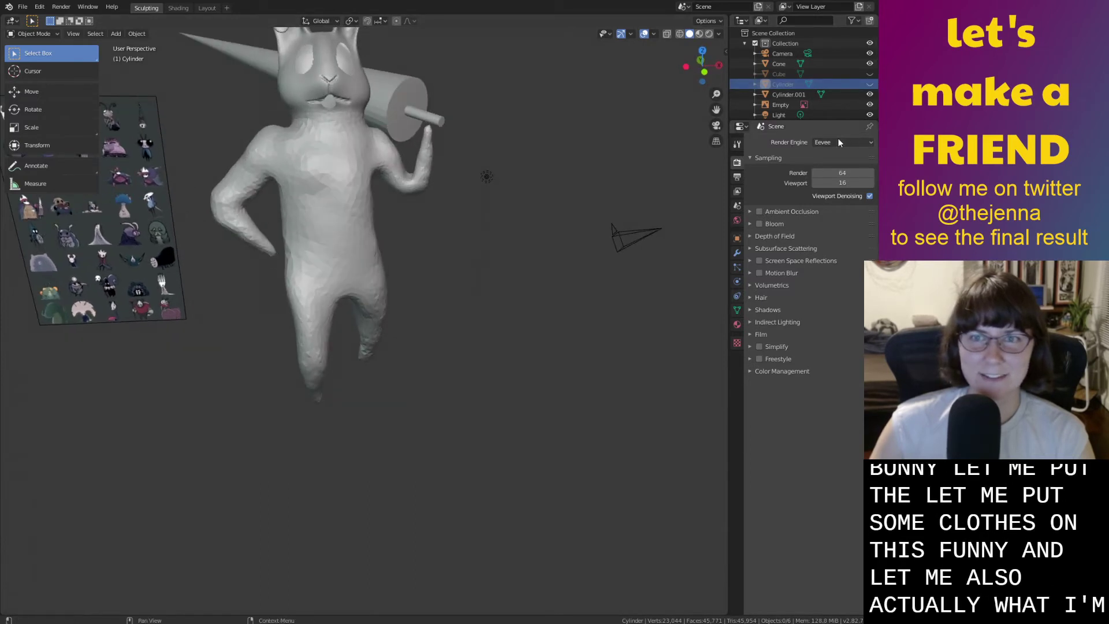
left_click(870, 94)
left_click(870, 73)
left_click(870, 74)
left_click(841, 95, "ctrl")
right_click(843, 93)
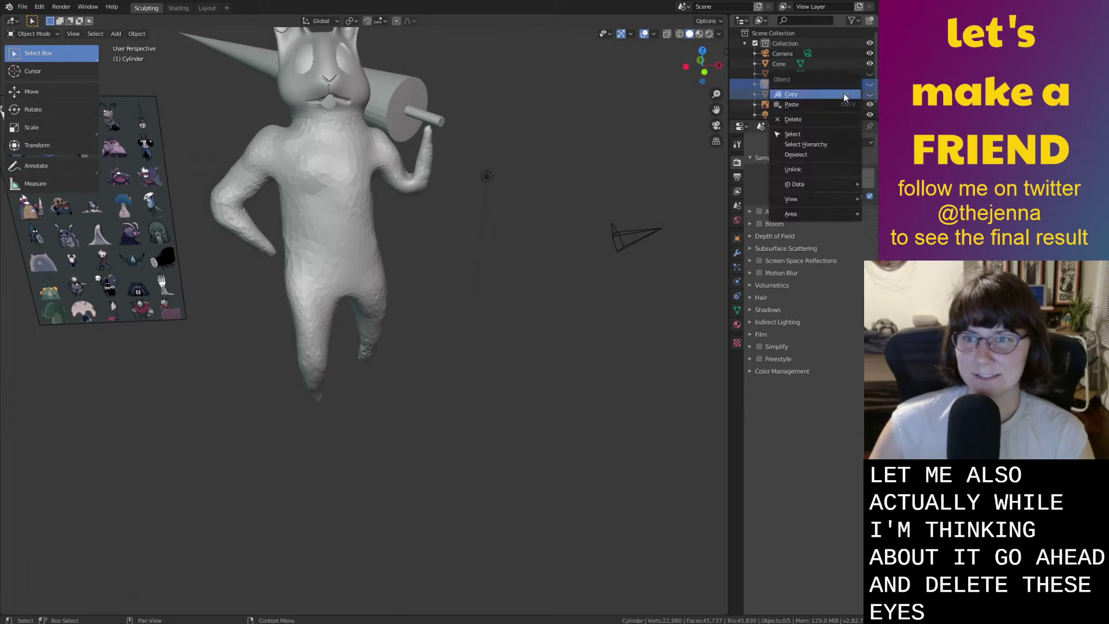
left_click(821, 121)
Unhide the Cube garment around the bunny's body and make it the object being sculpted.
left_click(870, 74)
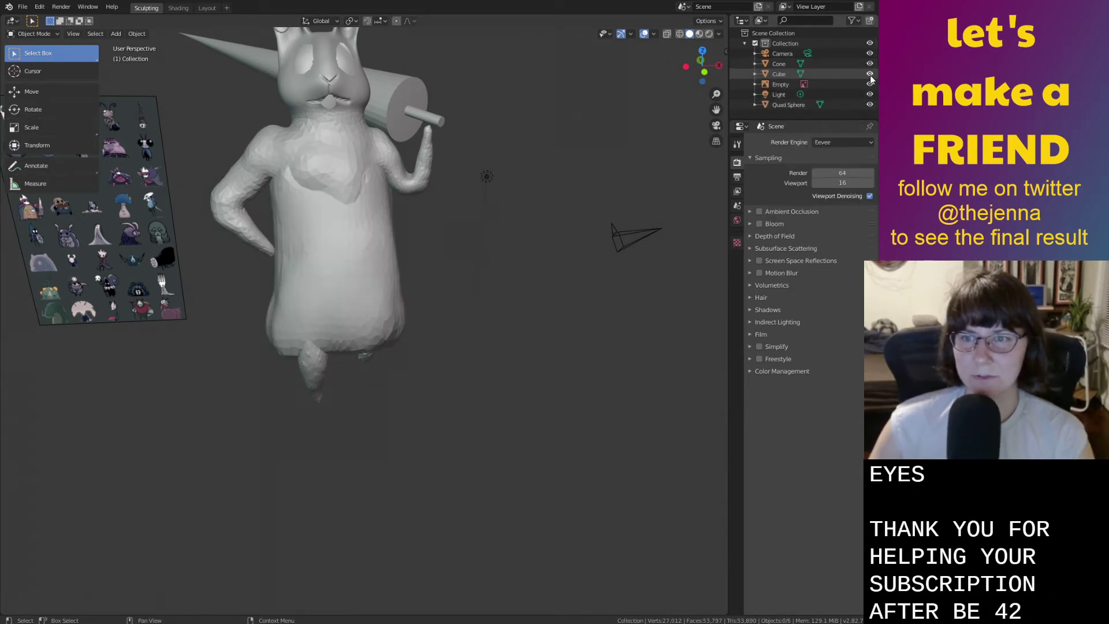
middle_click_drag(486, 144, 577, 265)
left_click(427, 317)
middle_click_drag(427, 317, 356, 324)
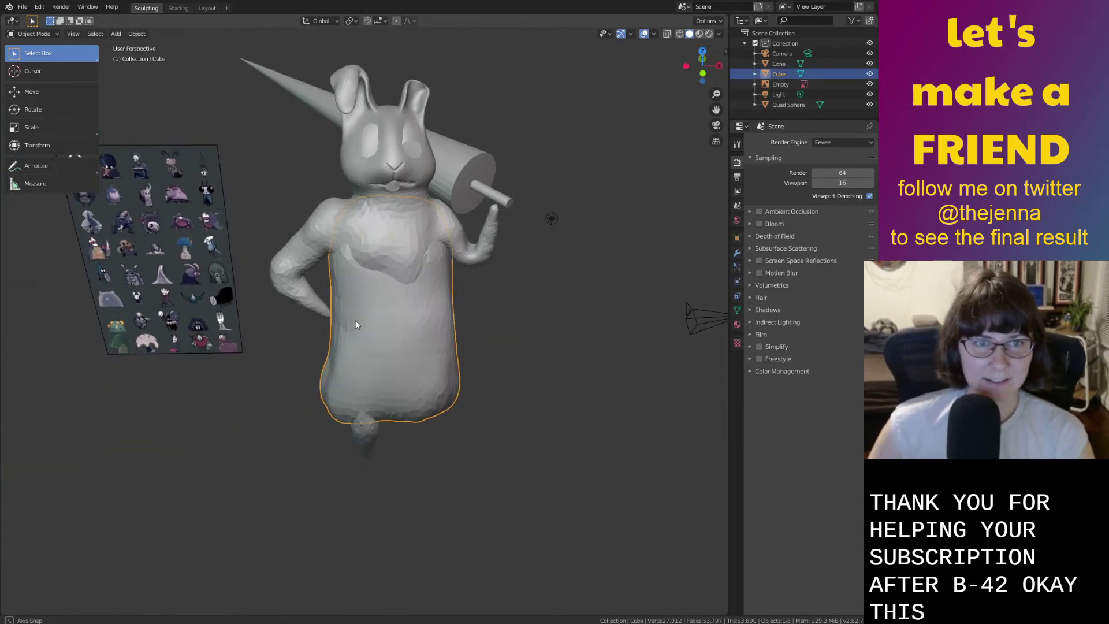
left_click(207, 7)
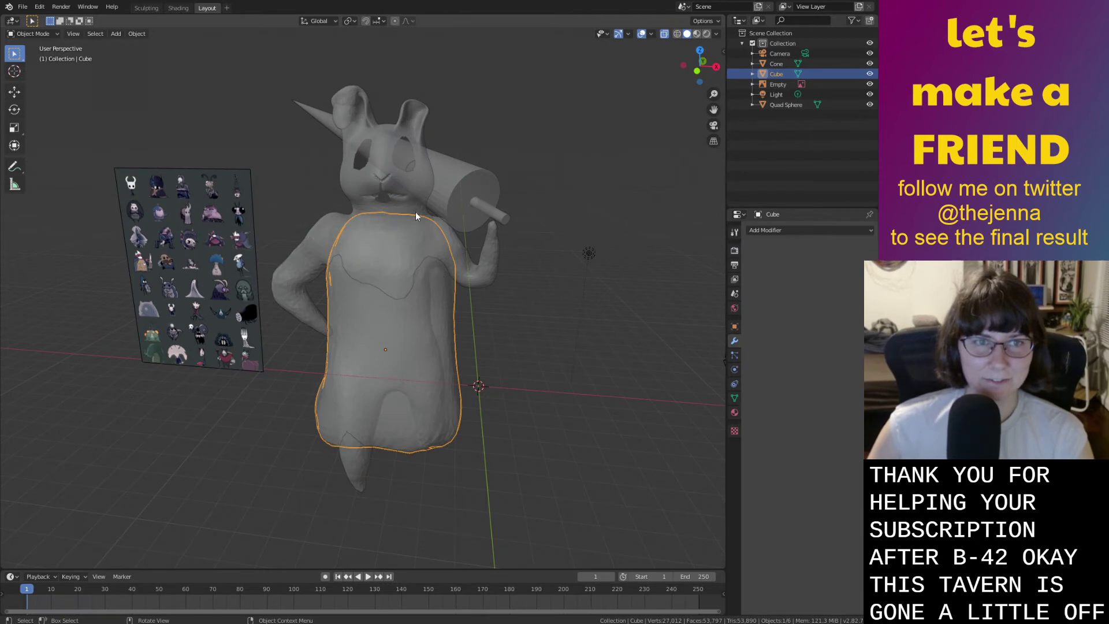
left_click(146, 8)
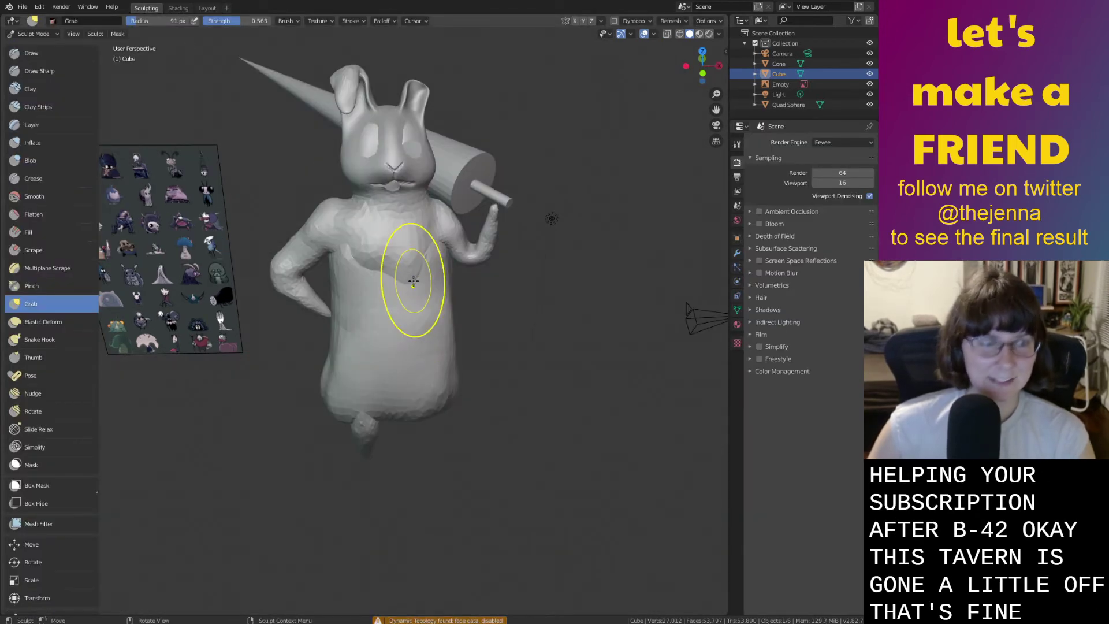
Inflate the garment over the bunny's chest and up toward the neck, and smooth the front.
key("i")
left_click_drag(368, 235, 359, 232)
mouse_move(396, 233)
middle_mouse_down()
mouse_move(383, 240)
mouse_move(372, 307)
middle_mouse_up()
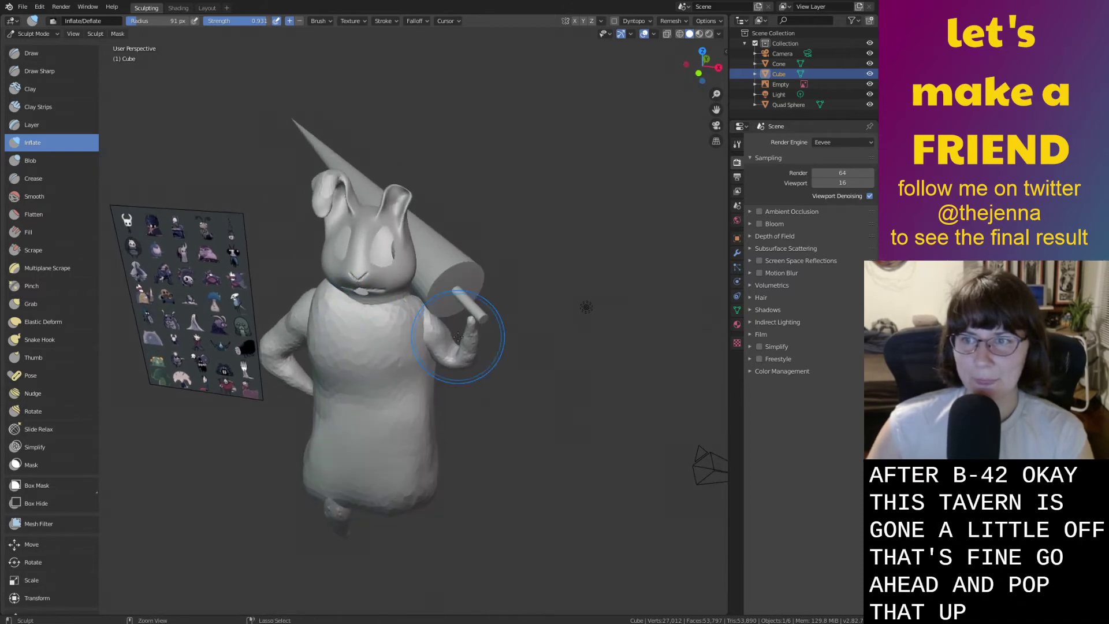
mouse_move(458, 337)
middle_mouse_down()
mouse_move(371, 272)
mouse_move(423, 293)
middle_mouse_up()
key("s")
middle_click_drag(466, 433, 417, 361)
key("i")
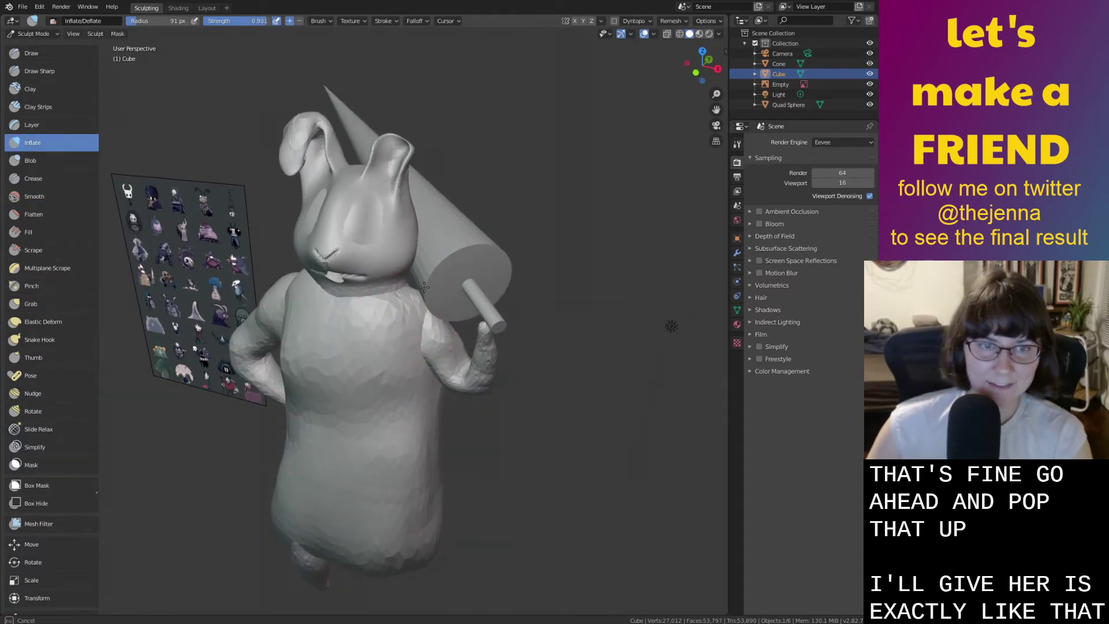
Inflate the garment over the bunny's upper back and smooth the surface between the shoulders.
middle_click_drag(309, 297, 521, 281)
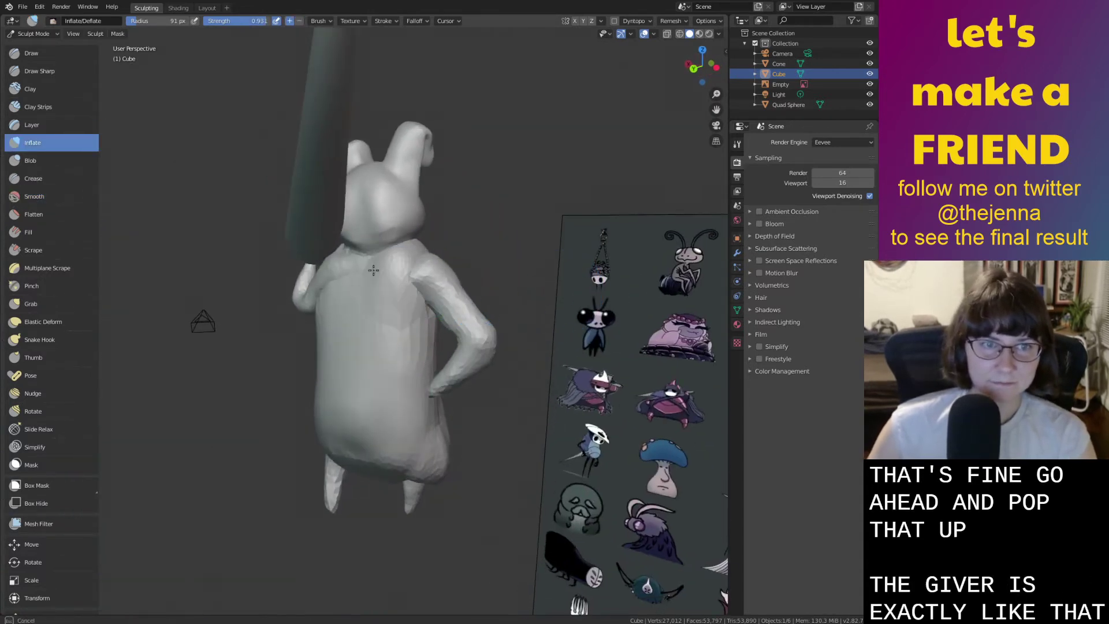
mouse_move(399, 272)
middle_mouse_down()
mouse_move(351, 248)
mouse_move(329, 272)
mouse_move(393, 276)
middle_mouse_up()
key("shift+s")
scroll(329, 272, "up", 2)
middle_click_drag(302, 280, 442, 283, "shift")
middle_click_drag(456, 284, 432, 286)
key("i")
mouse_move(433, 286)
left_mouse_down()
mouse_move(386, 258)
mouse_move(381, 297)
left_mouse_up()
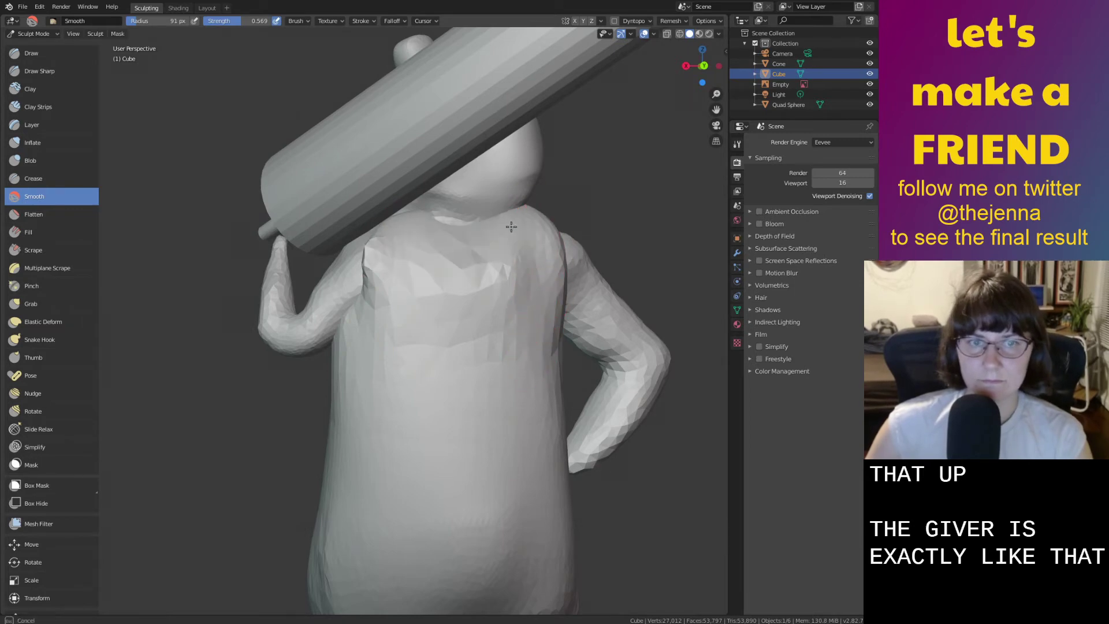
left_click_drag(456, 233, 437, 312)
Adjust the garment's shoulder and neckline at the side with the Grab and Smooth brushes.
mouse_move(564, 325)
middle_mouse_down()
mouse_move(347, 339)
mouse_move(492, 266)
middle_mouse_up()
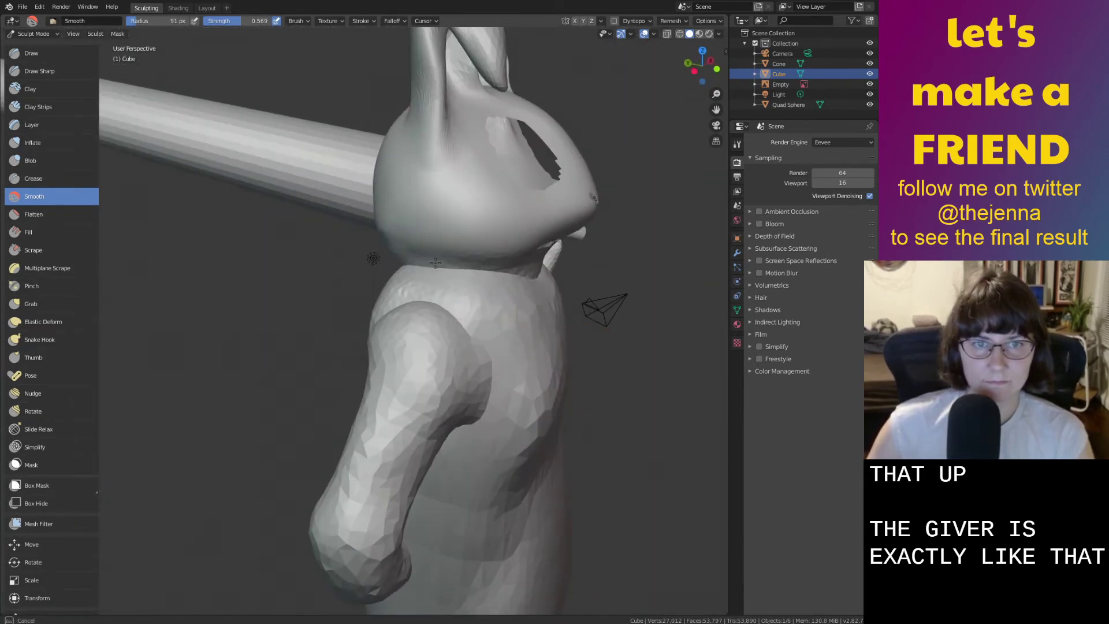
middle_click_drag(439, 294, 459, 310)
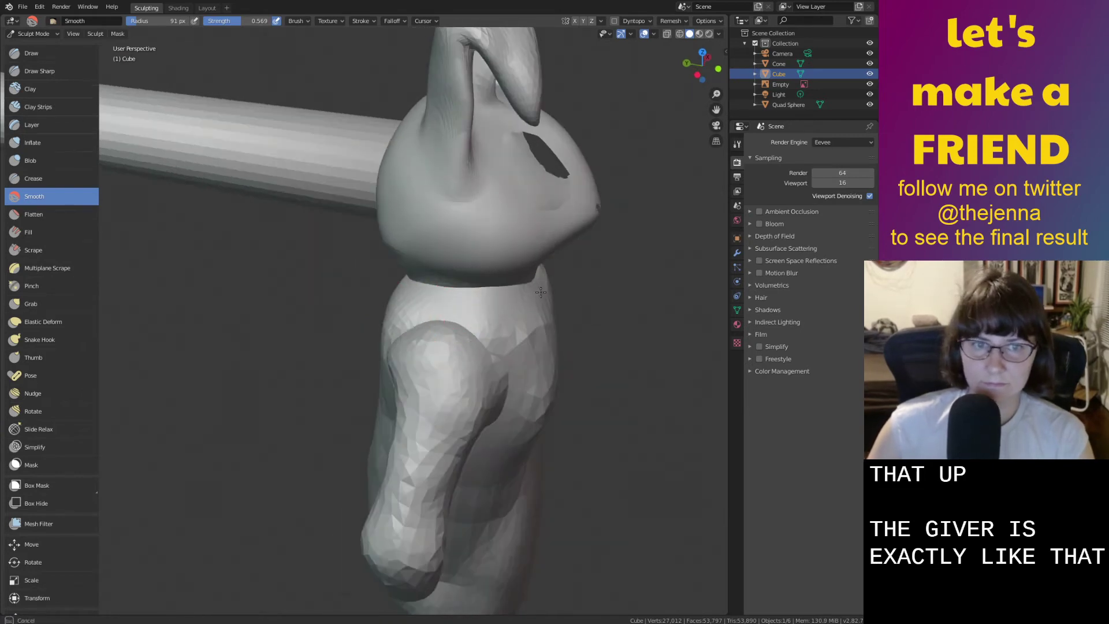
mouse_move(494, 300)
middle_mouse_down()
mouse_move(400, 315)
mouse_move(367, 306)
mouse_move(405, 312)
middle_mouse_up()
key("g")
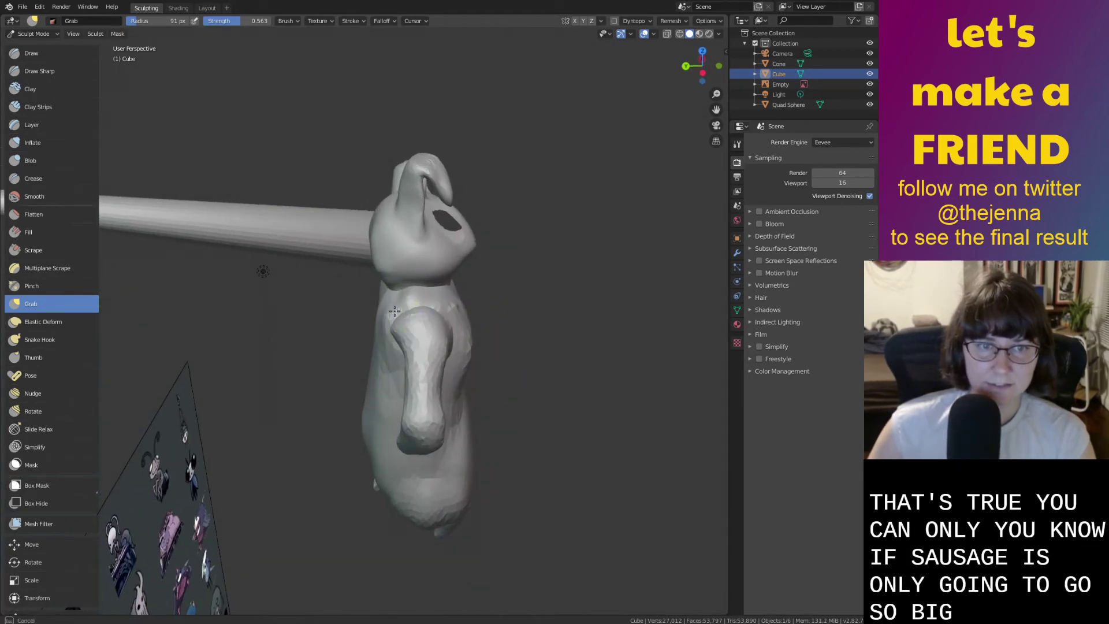
key("shift+s")
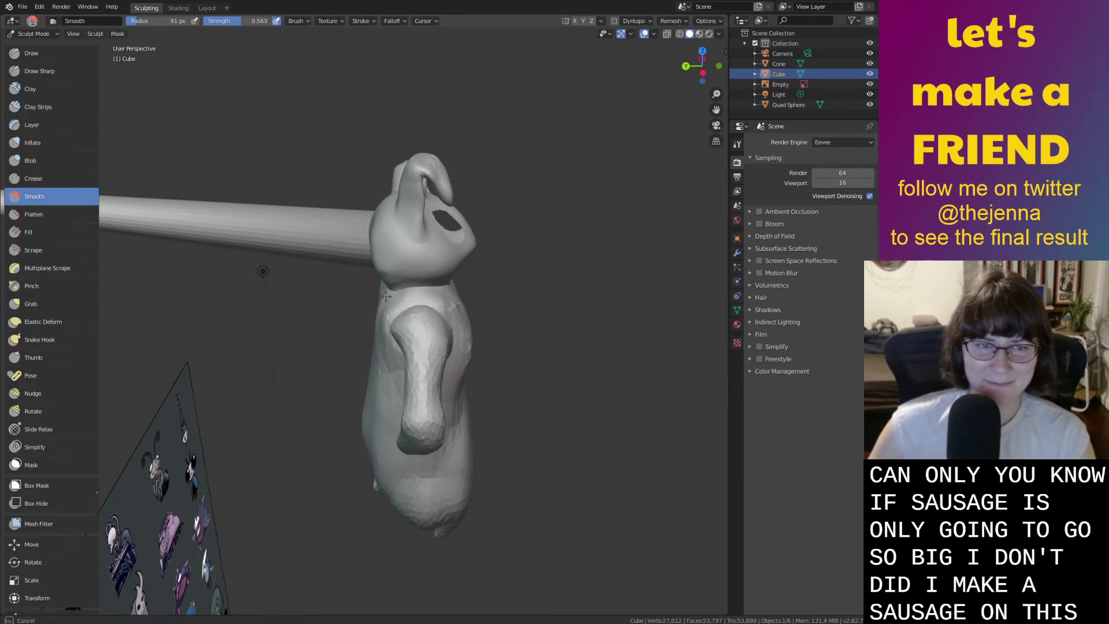
mouse_move(442, 307)
middle_mouse_down()
mouse_move(260, 296)
mouse_move(297, 308)
mouse_move(312, 272)
middle_mouse_up()
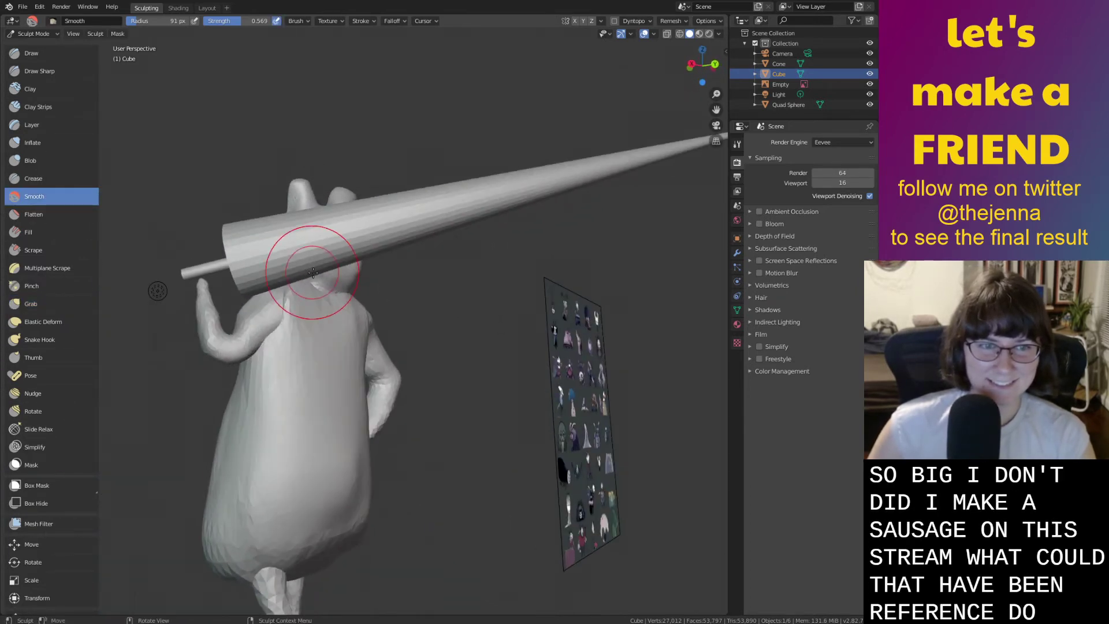
middle_click_drag(304, 310, 267, 331)
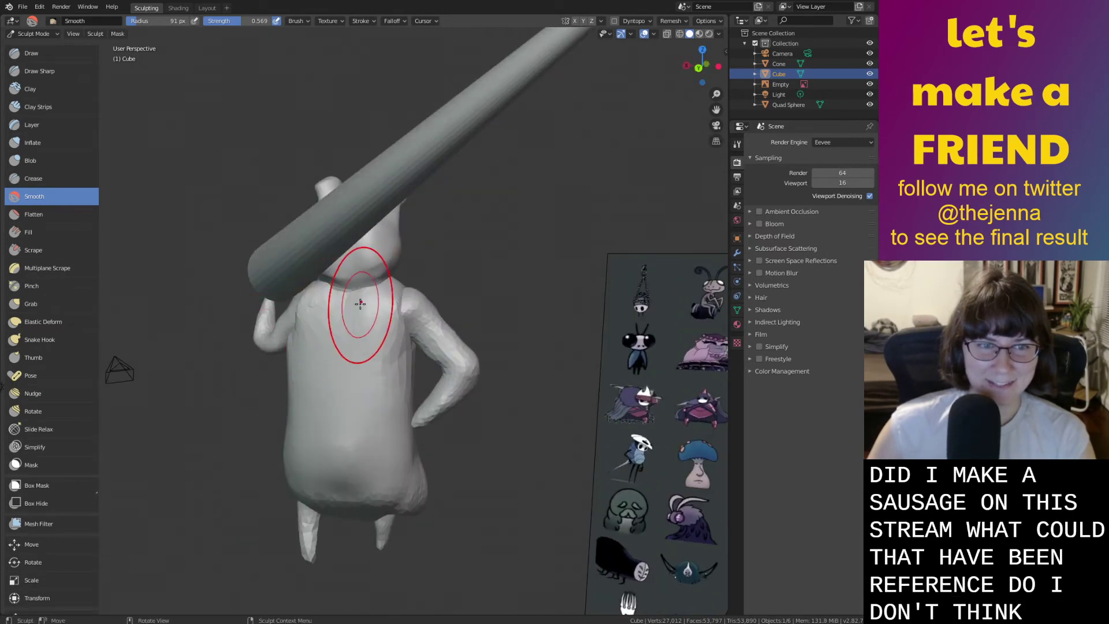
Inflate the garment across the upper back beneath the cone until it covers the body, and smooth it.
key("i")
scroll(347, 301, "up", 3)
mouse_move(346, 301)
middle_mouse_down()
mouse_move(355, 342)
mouse_move(399, 346)
mouse_move(406, 360)
middle_mouse_up()
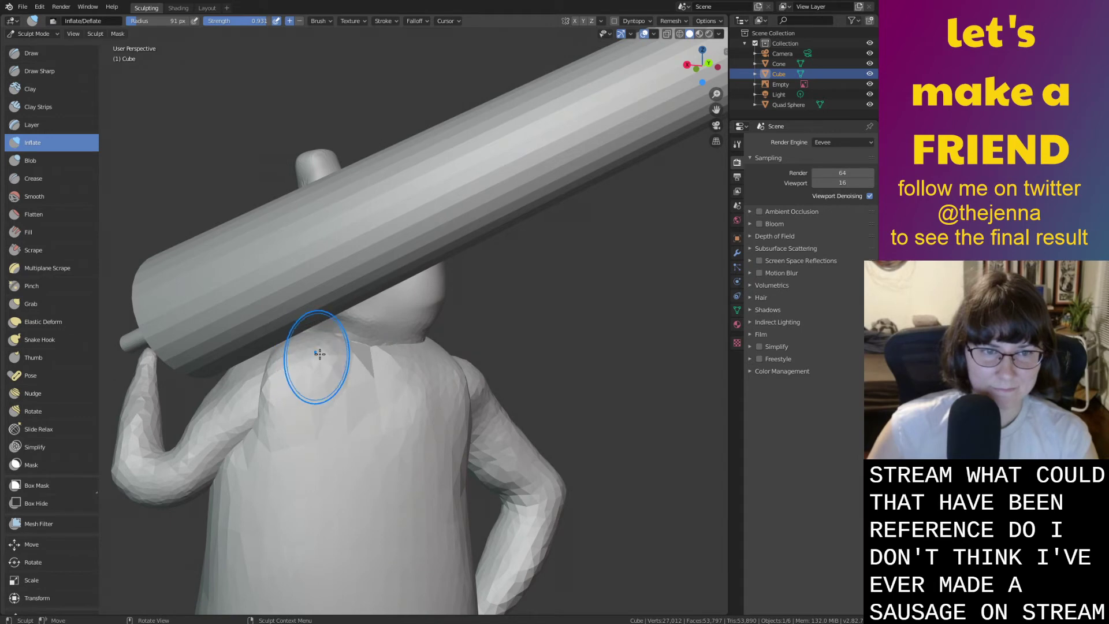
key("s")
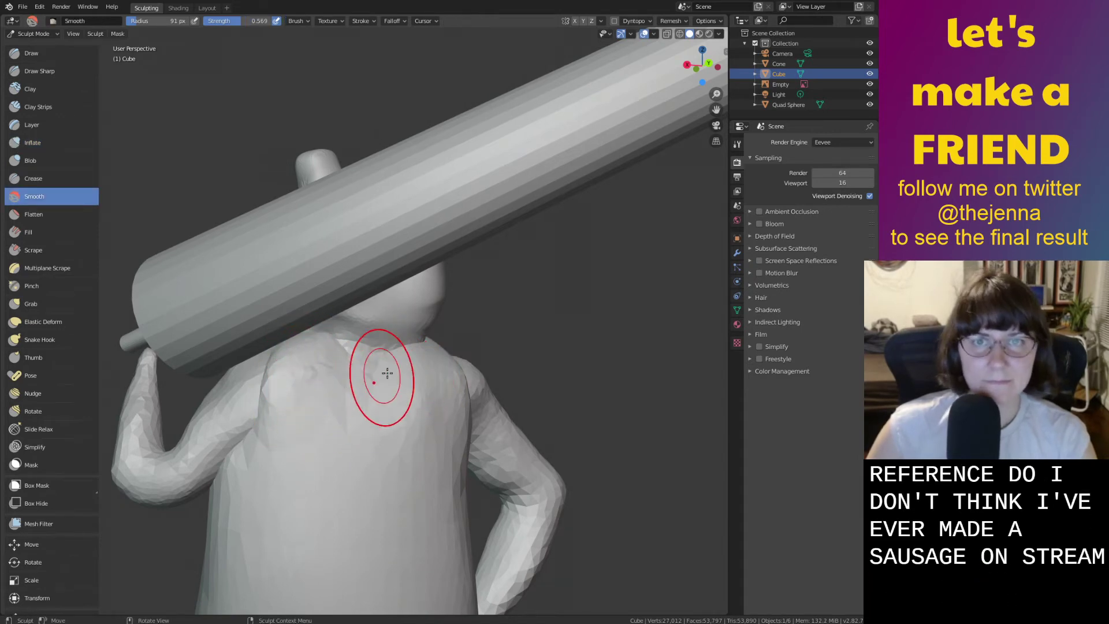
scroll(375, 376, "up", 3)
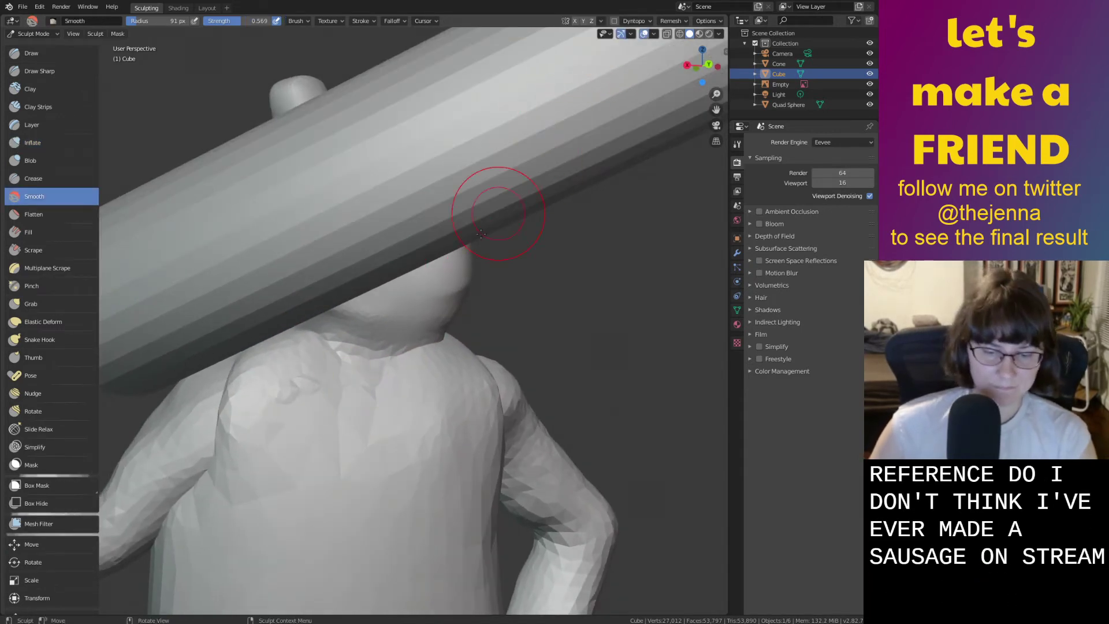
key("i")
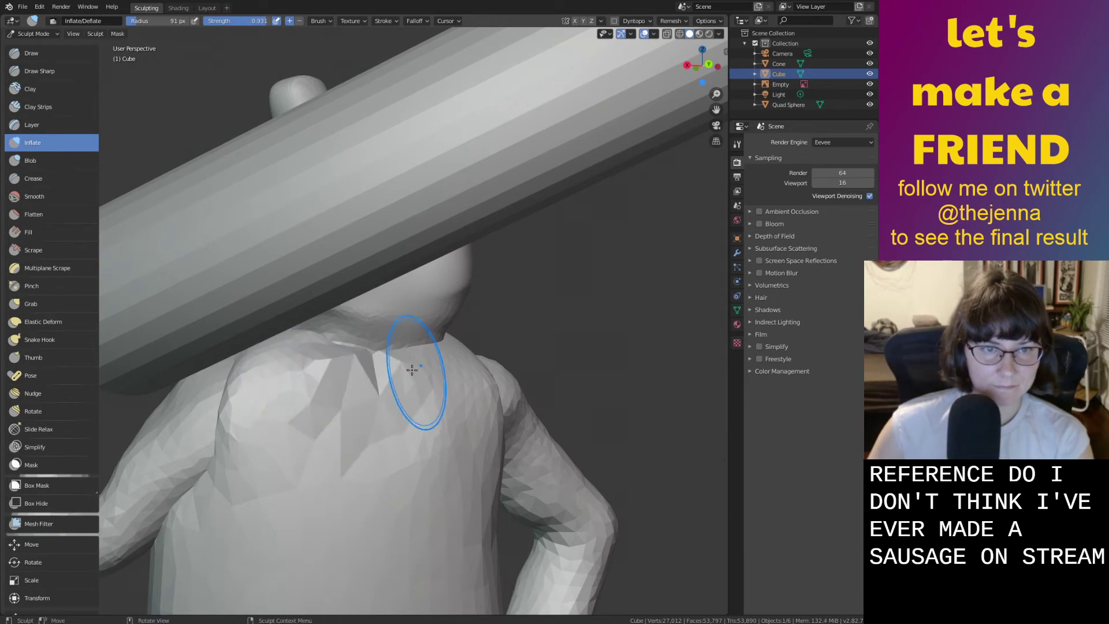
key("s")
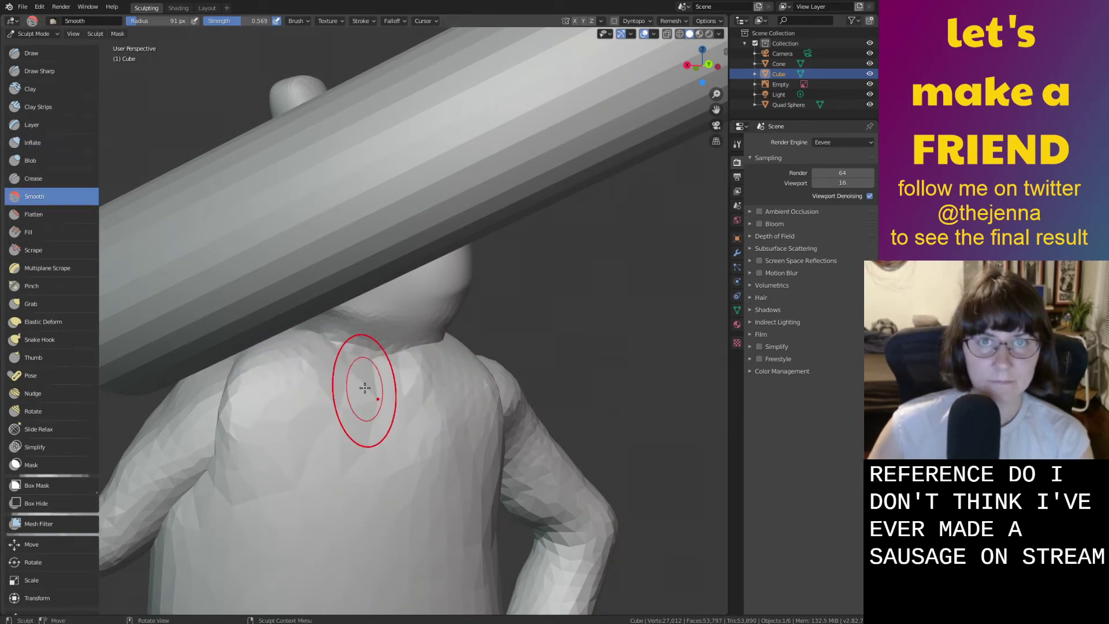
Enable Dyntopo, inflate the garment's upper back with added detail, and smooth it up to the neckline.
key("i")
left_click(614, 21)
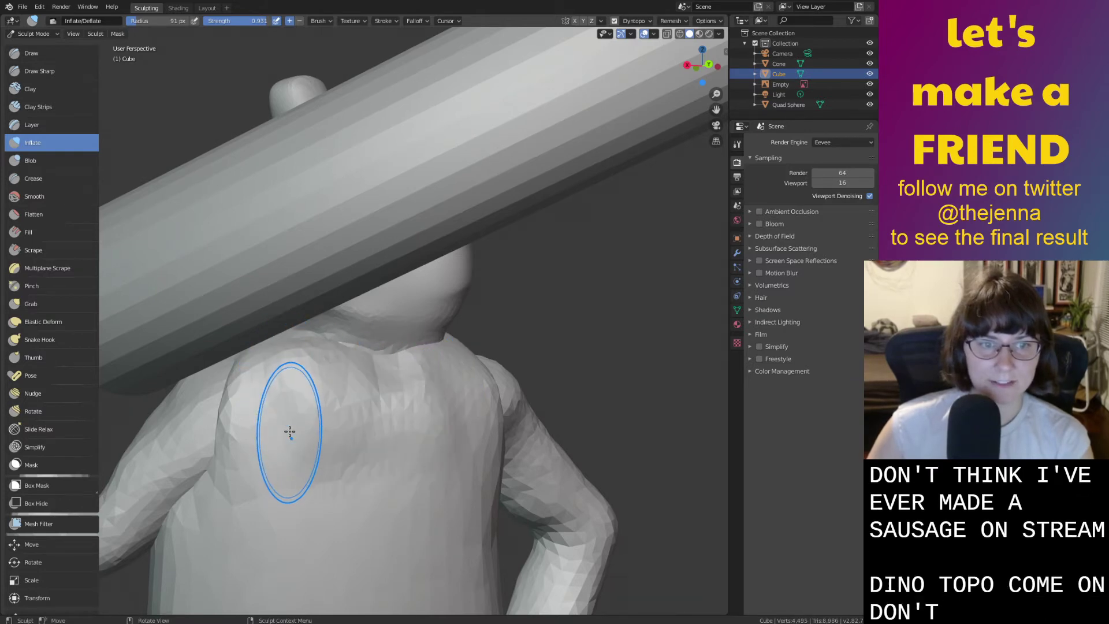
key("s")
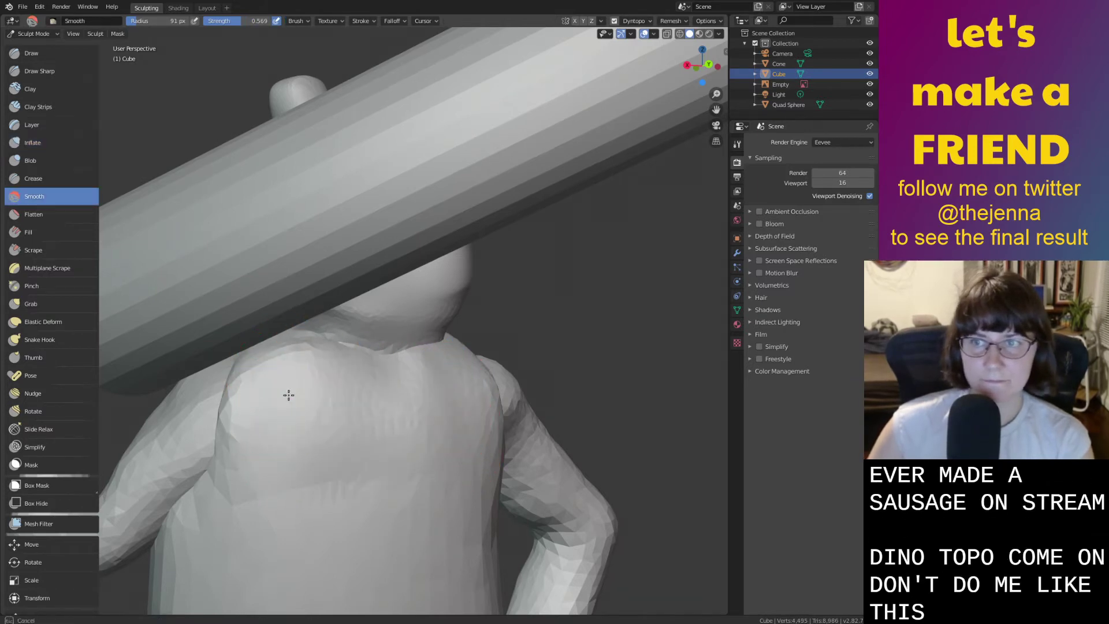
mouse_move(438, 477)
left_mouse_down()
mouse_move(267, 423)
mouse_move(472, 414)
left_mouse_up()
left_click_drag(472, 415, 318, 407)
mouse_move(318, 407)
left_mouse_down()
mouse_move(451, 400)
mouse_move(371, 383)
left_mouse_up()
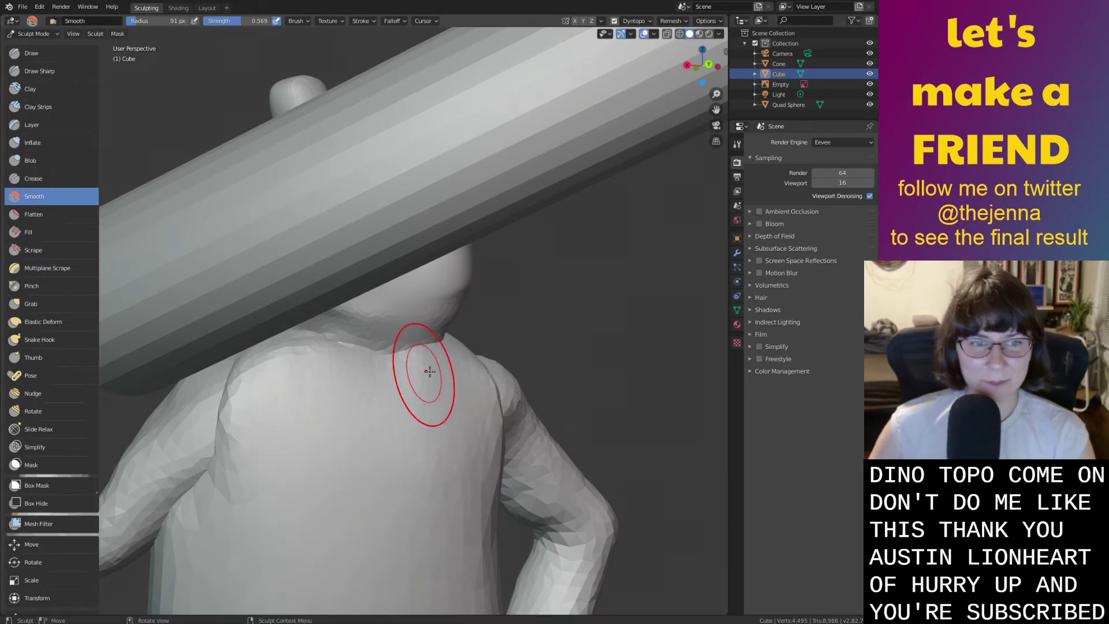
mouse_move(280, 384)
middle_mouse_down()
mouse_move(364, 409)
mouse_move(317, 411)
middle_mouse_up()
mouse_move(318, 410)
left_mouse_down()
mouse_move(323, 427)
mouse_move(359, 397)
left_mouse_up()
Smooth the garment's lower hem at the front and its underside around the legs.
mouse_move(454, 519)
middle_mouse_down()
mouse_move(445, 500)
mouse_move(480, 424)
mouse_move(405, 396)
middle_mouse_up()
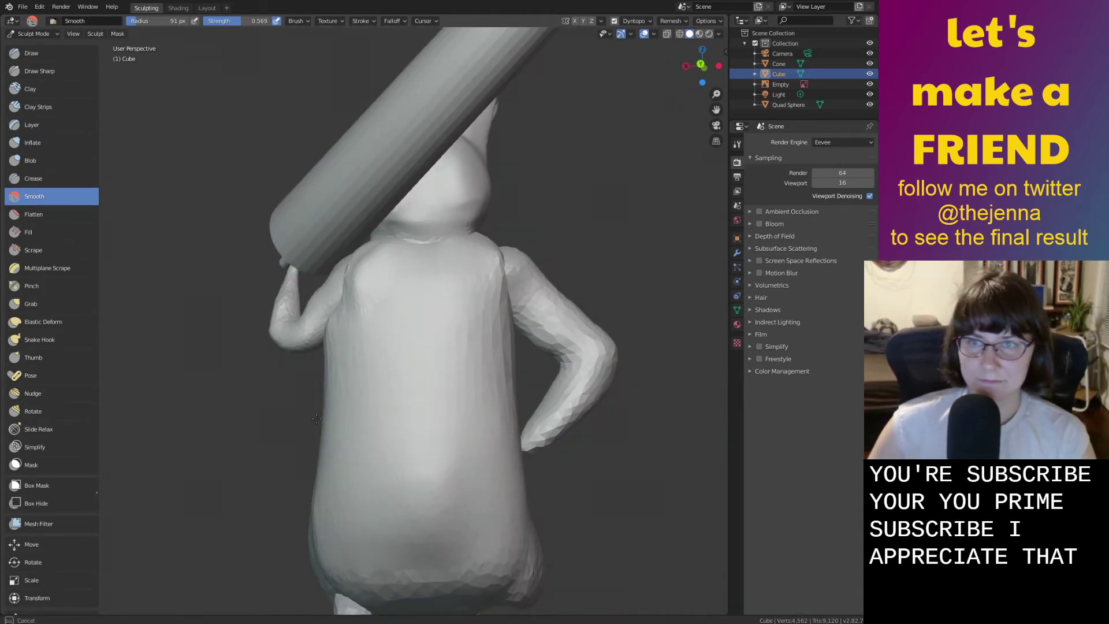
mouse_move(483, 392)
middle_mouse_down()
mouse_move(358, 426)
mouse_move(502, 434)
mouse_move(387, 439)
middle_mouse_up()
scroll(456, 448, "down", 5)
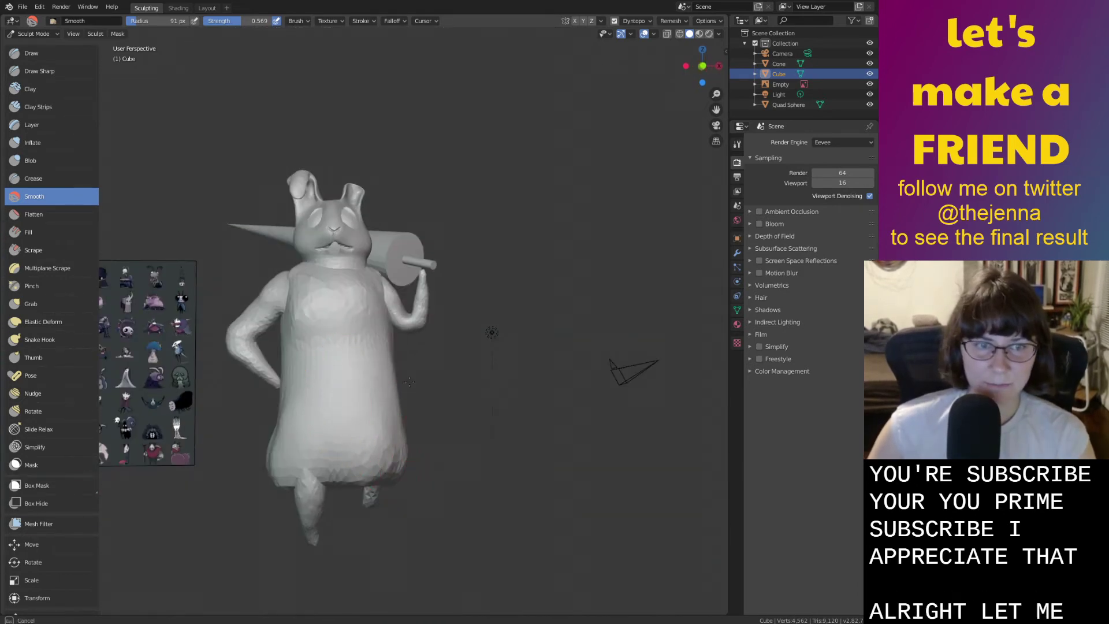
left_click_drag(297, 454, 360, 463)
mouse_move(409, 466)
middle_mouse_down()
mouse_move(462, 434)
mouse_move(470, 329)
middle_mouse_up()
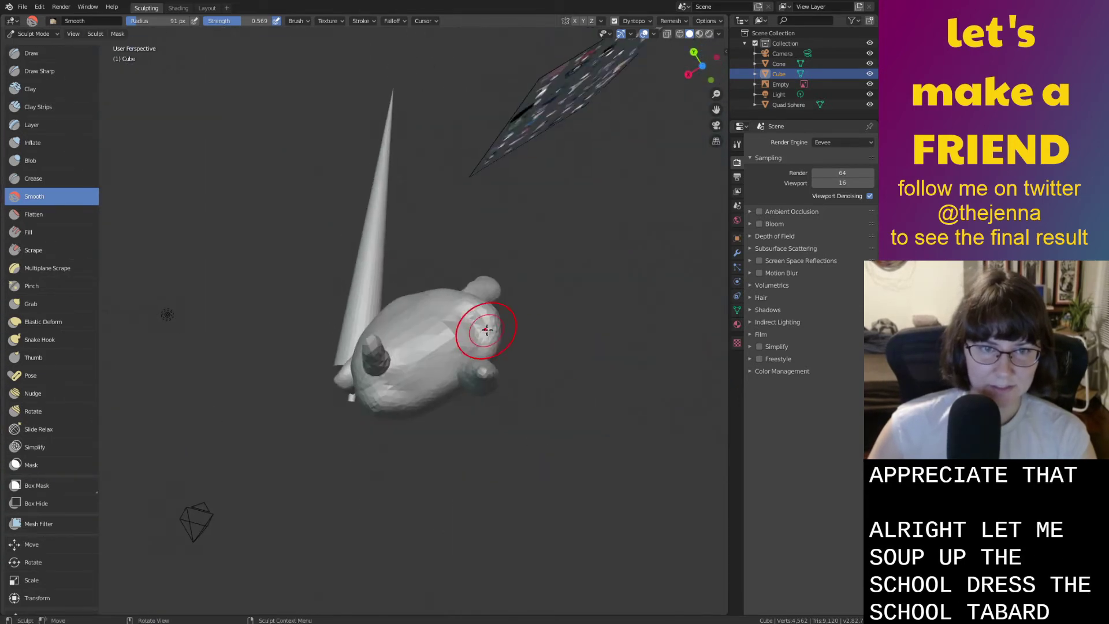
left_click_drag(457, 333, 418, 358)
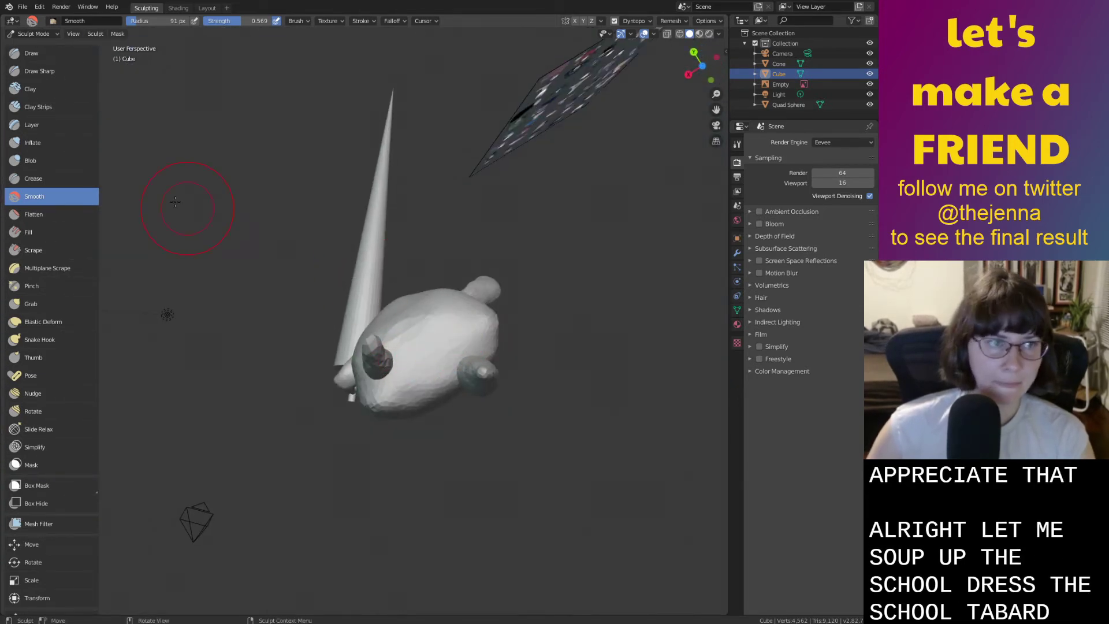
Flatten the underside of the garment between the legs with the Flatten brush.
left_click(34, 214)
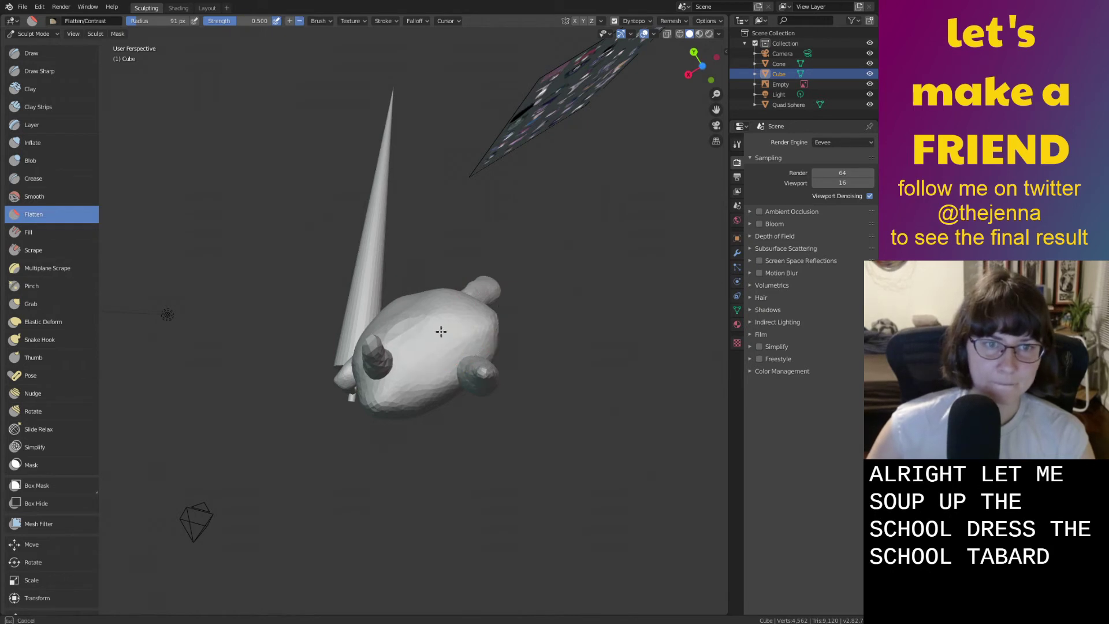
scroll(396, 345, "down", 2)
mouse_move(411, 346)
middle_mouse_down()
mouse_move(471, 393)
mouse_move(423, 353)
mouse_move(416, 319)
middle_mouse_up()
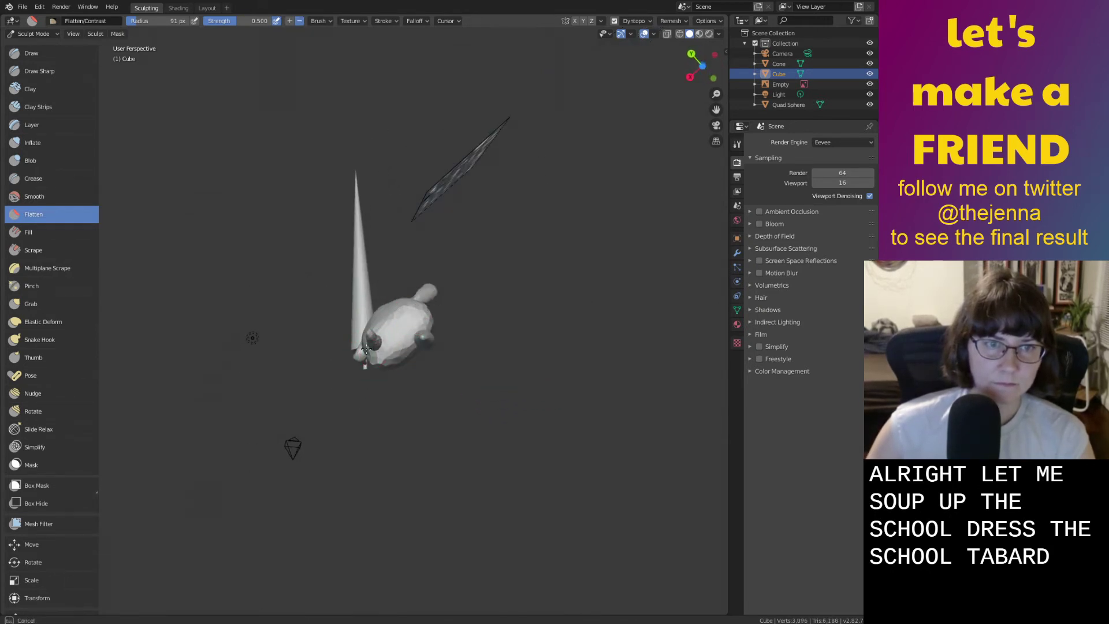
mouse_move(371, 329)
middle_mouse_down()
mouse_move(290, 418)
mouse_move(381, 422)
middle_mouse_up()
Shape the garment's lower hem around the leg with the Grab and Inflate brushes and smooth it.
scroll(403, 425, "up", 3)
key("g")
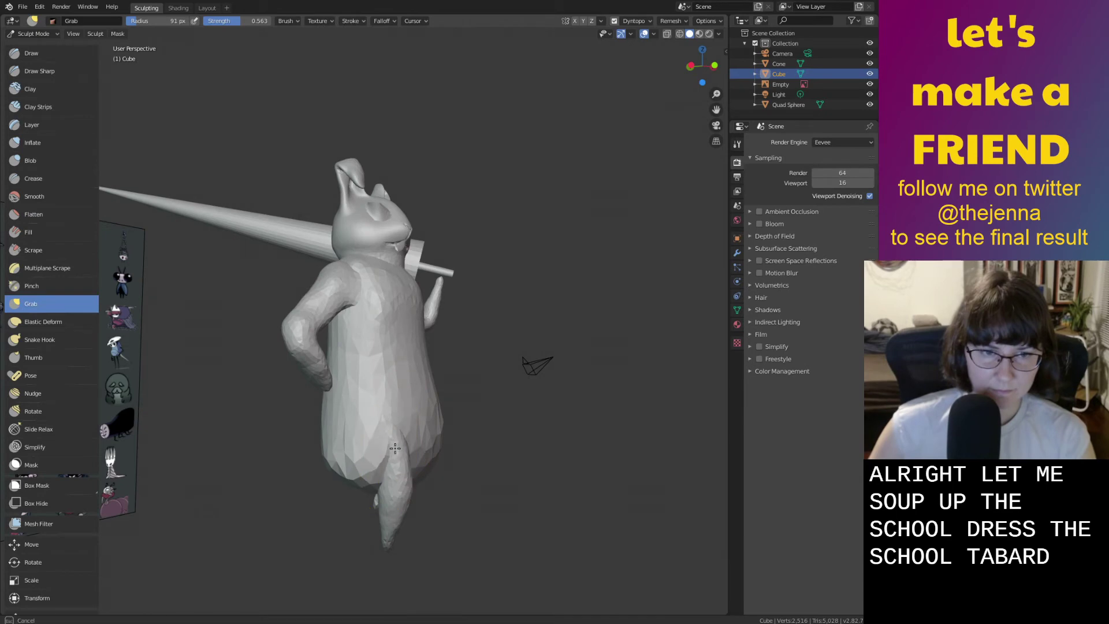
key("i")
mouse_move(393, 462)
left_mouse_down()
mouse_move(458, 439)
mouse_move(424, 427)
left_mouse_up()
key("shift+s")
middle_click_drag(382, 439, 432, 428)
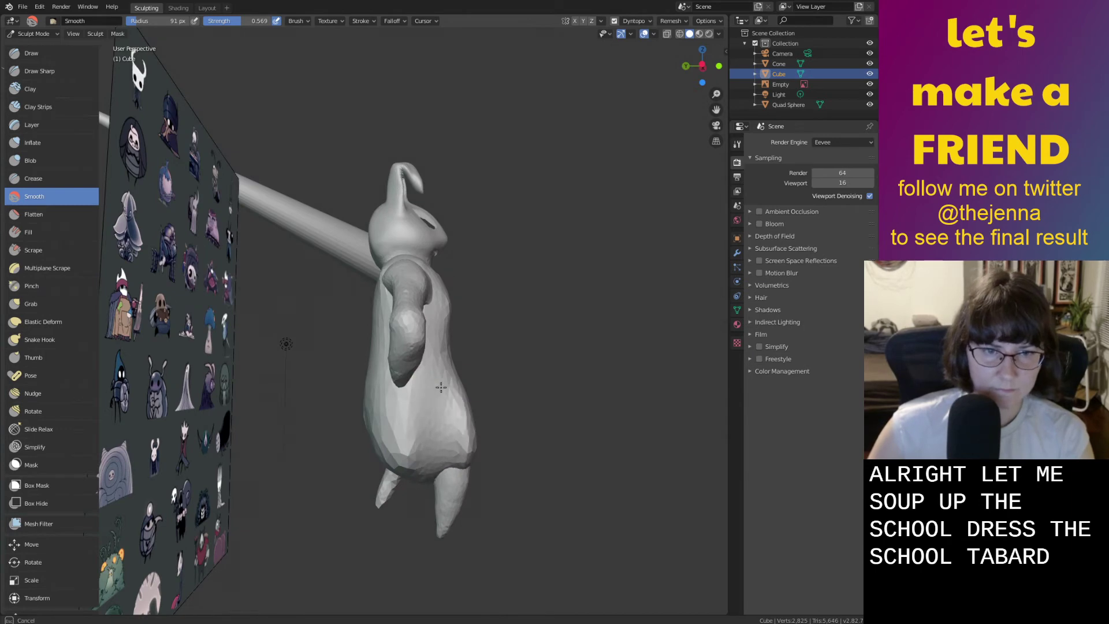
middle_click_drag(420, 370, 390, 385)
mouse_move(411, 466)
middle_mouse_down()
mouse_move(424, 336)
mouse_move(413, 420)
mouse_move(422, 407)
mouse_move(375, 396)
middle_mouse_up()
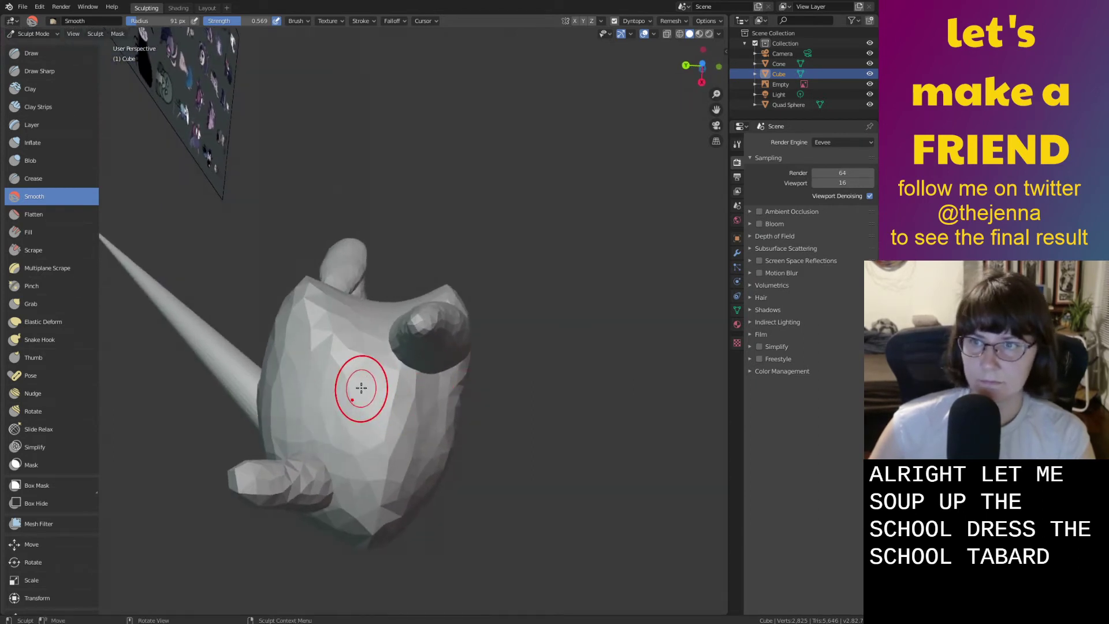
Hollow out the underside of the garment around both legs with Inflate/Deflate strokes, leaving a raised rim.
scroll(361, 387, "down", 2)
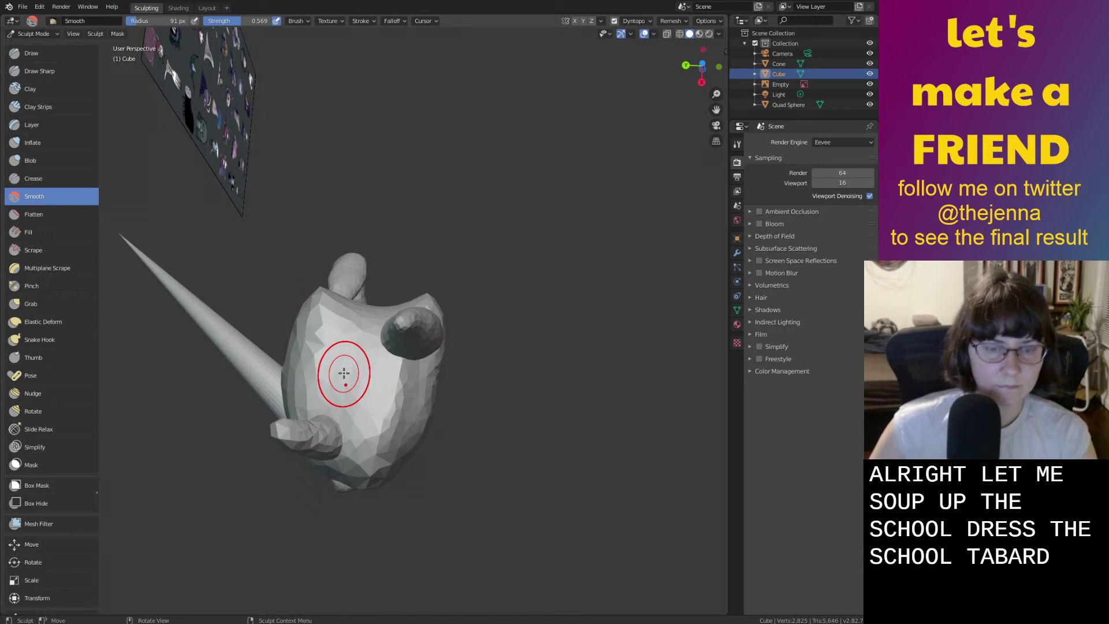
key("i")
mouse_move(336, 424)
left_mouse_down()
mouse_move(334, 358)
mouse_move(379, 419)
mouse_move(377, 377)
left_mouse_up()
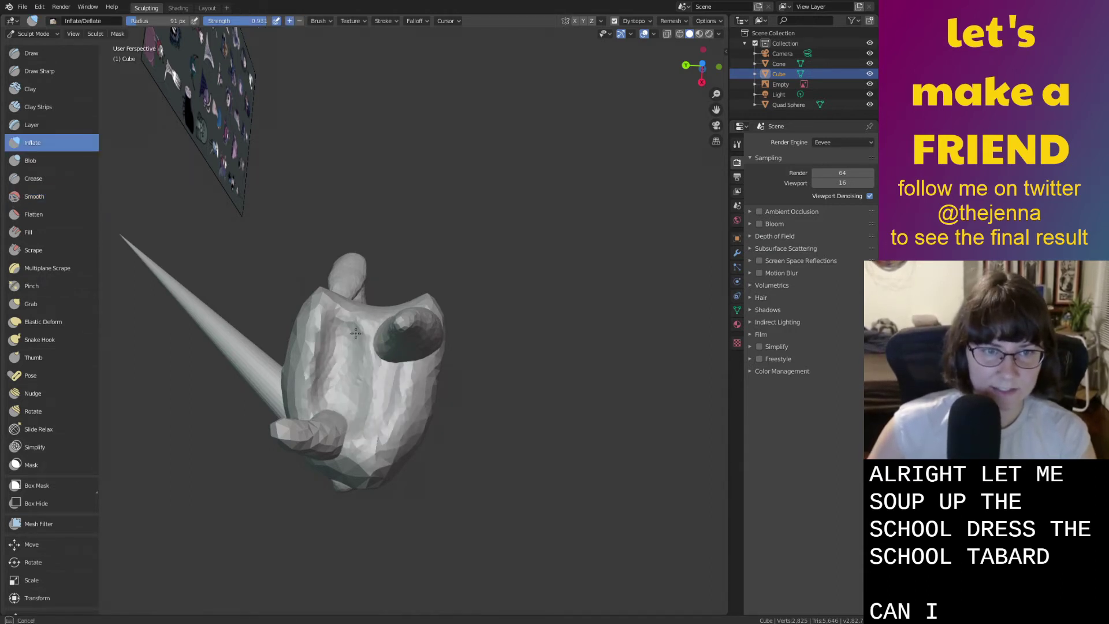
mouse_move(352, 380)
left_mouse_down()
mouse_move(340, 381)
mouse_move(383, 326)
left_mouse_up()
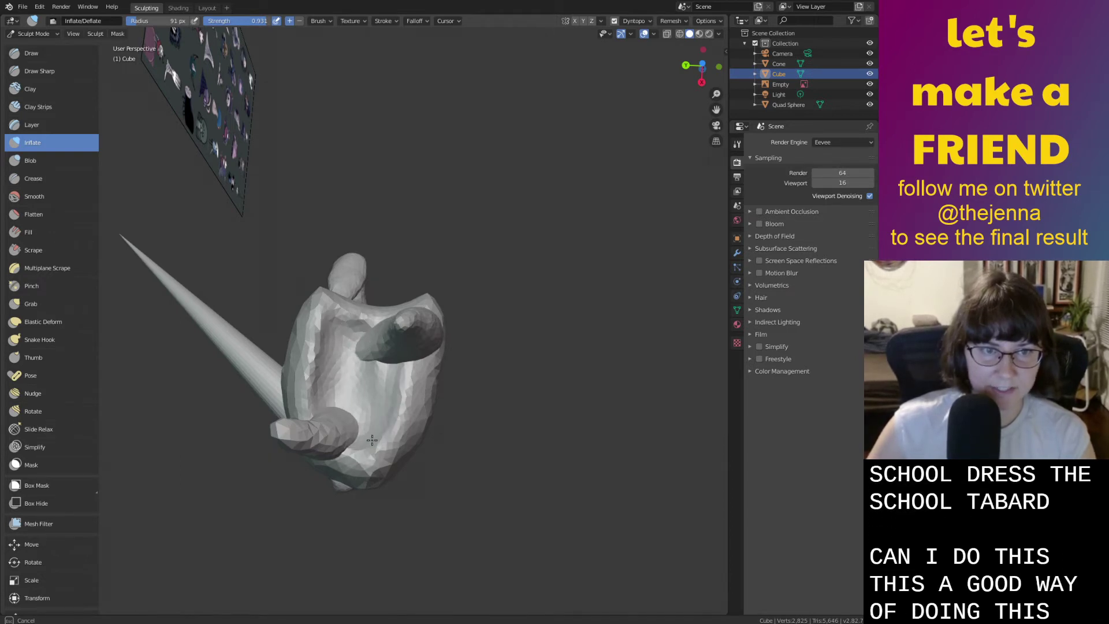
left_click_drag(327, 353, 320, 406)
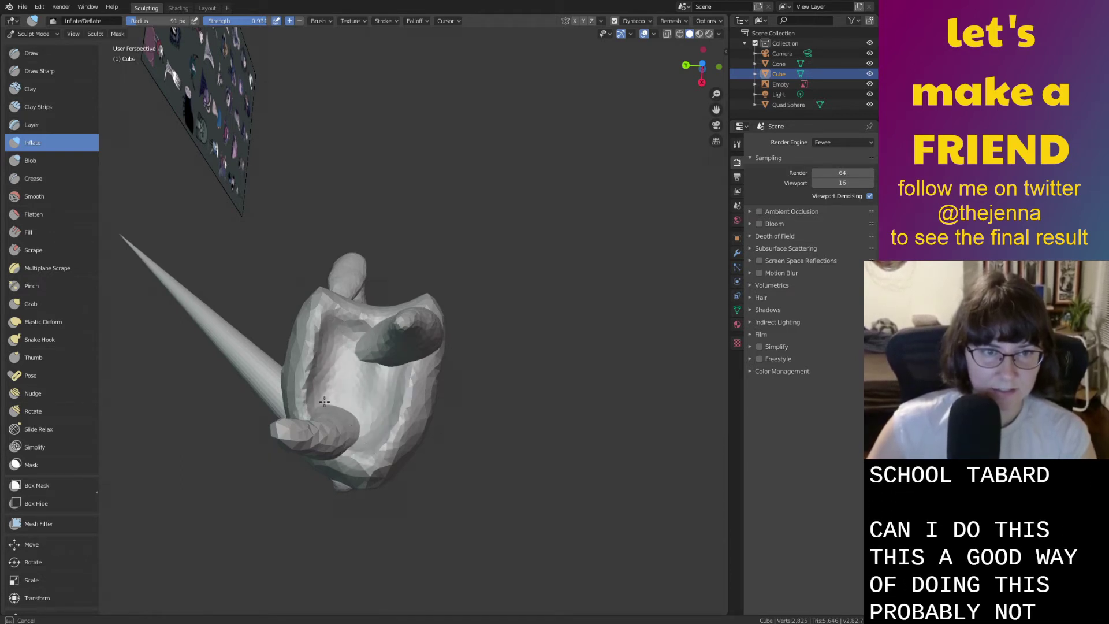
Reshape the rim of the garment's bottom opening around the legs with the Grab brush.
mouse_move(387, 440)
middle_mouse_down()
mouse_move(372, 463)
mouse_move(381, 423)
mouse_move(366, 310)
mouse_move(315, 246)
middle_mouse_up()
key("g")
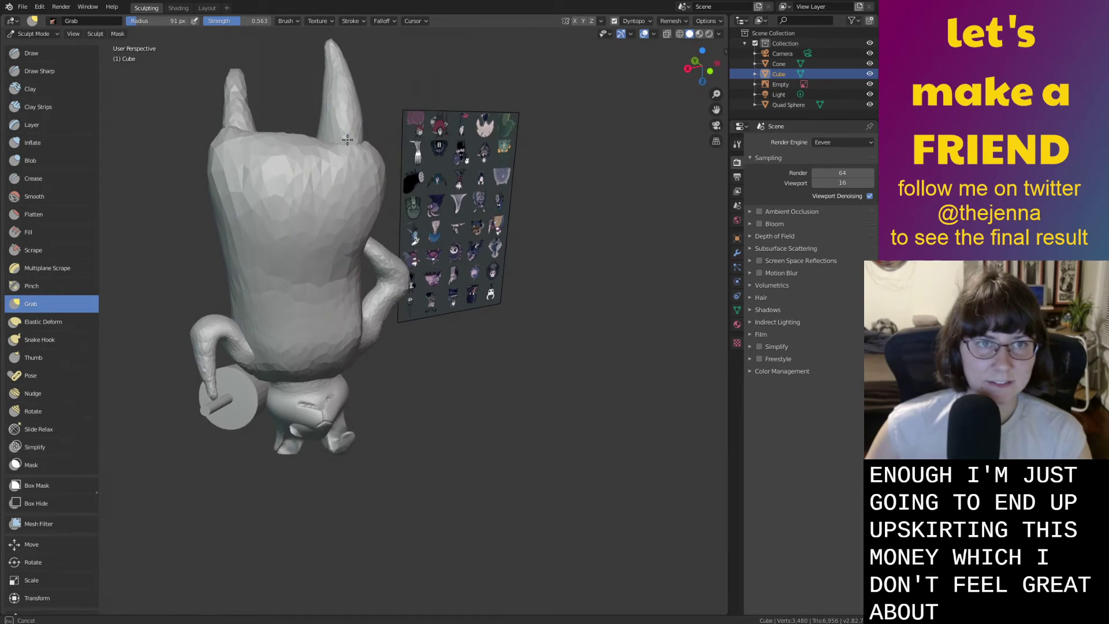
middle_click_drag(330, 143, 468, 249)
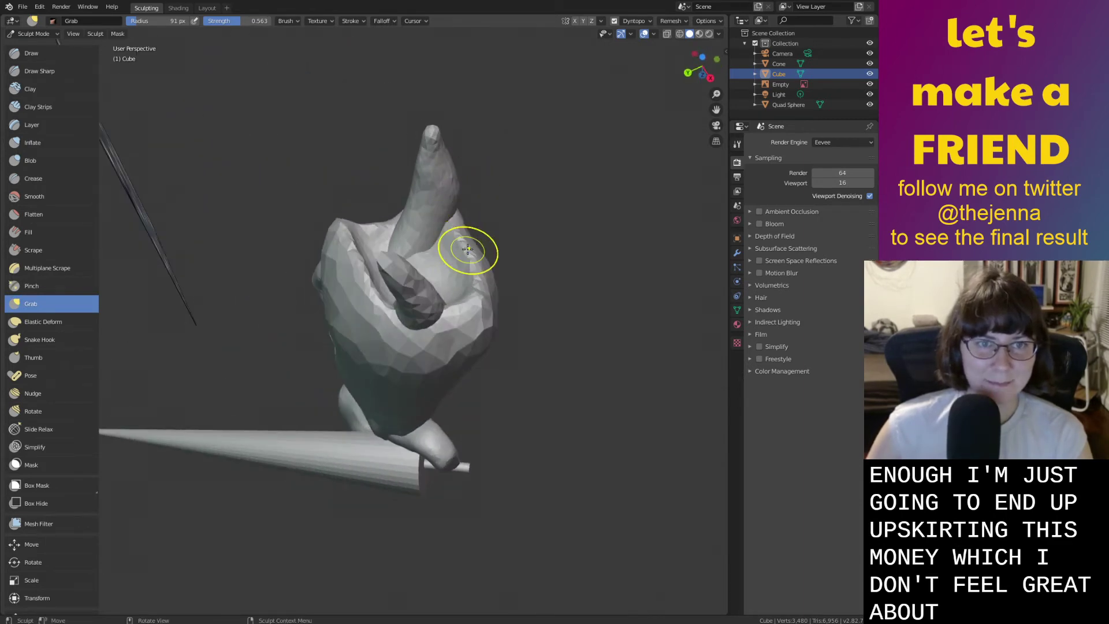
left_click_drag(453, 241, 455, 283)
mouse_move(455, 296)
middle_mouse_down()
mouse_move(518, 286)
mouse_move(545, 205)
middle_mouse_up()
left_click_drag(540, 173, 542, 172)
left_click_drag(511, 211, 525, 200)
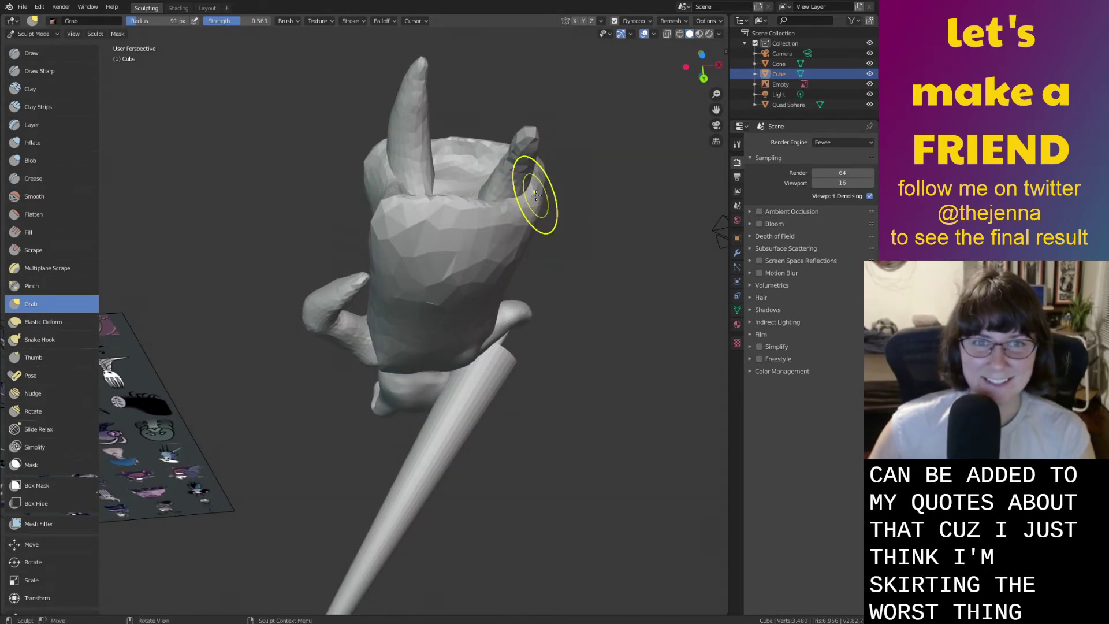
middle_click_drag(516, 193, 457, 263)
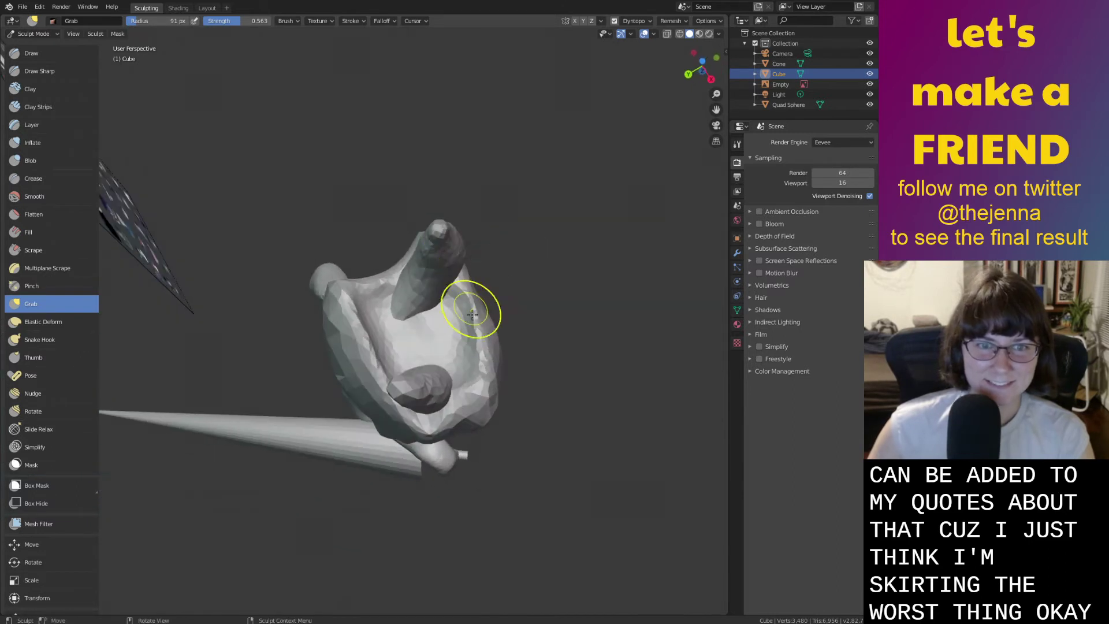
left_click_drag(476, 395, 461, 422)
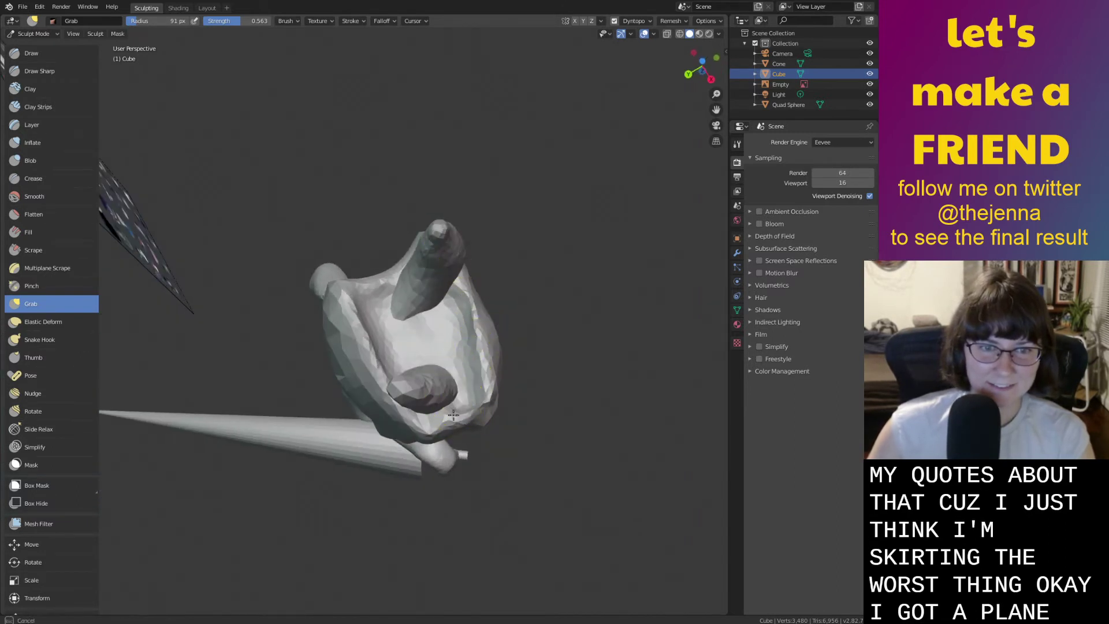
Save the file and switch to the Layout workspace with the garment's underside in view.
middle_click_drag(431, 415, 342, 111)
key("ctrl+s")
left_click(207, 8)
mouse_move(428, 249)
middle_mouse_down()
mouse_move(446, 289)
mouse_move(455, 263)
mouse_move(444, 266)
middle_mouse_up()
scroll(456, 264, "up", 3)
Hide the Quad Sphere body and select the Cube garment on its own.
left_click(452, 277)
left_click(542, 244)
left_click(665, 33)
middle_click_drag(508, 217, 569, 167)
left_click(786, 104)
left_click(869, 105)
left_click(519, 203)
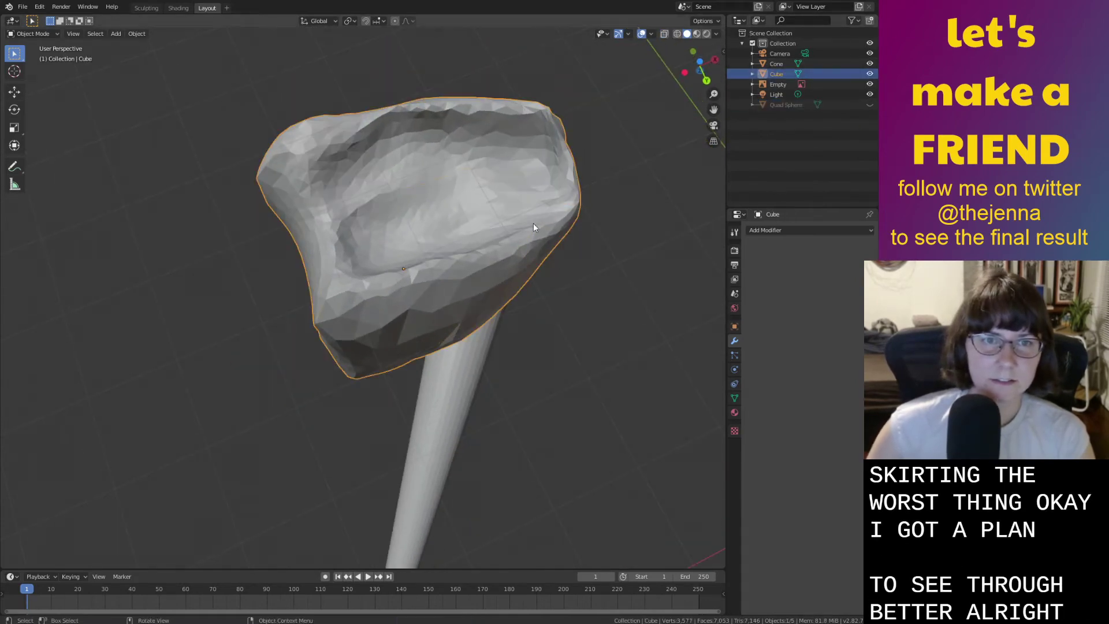
In Edit Mode from the bottom view, circle-select the faces forming the floor of the garment's hollow.
middle_click_drag(519, 204, 601, 216)
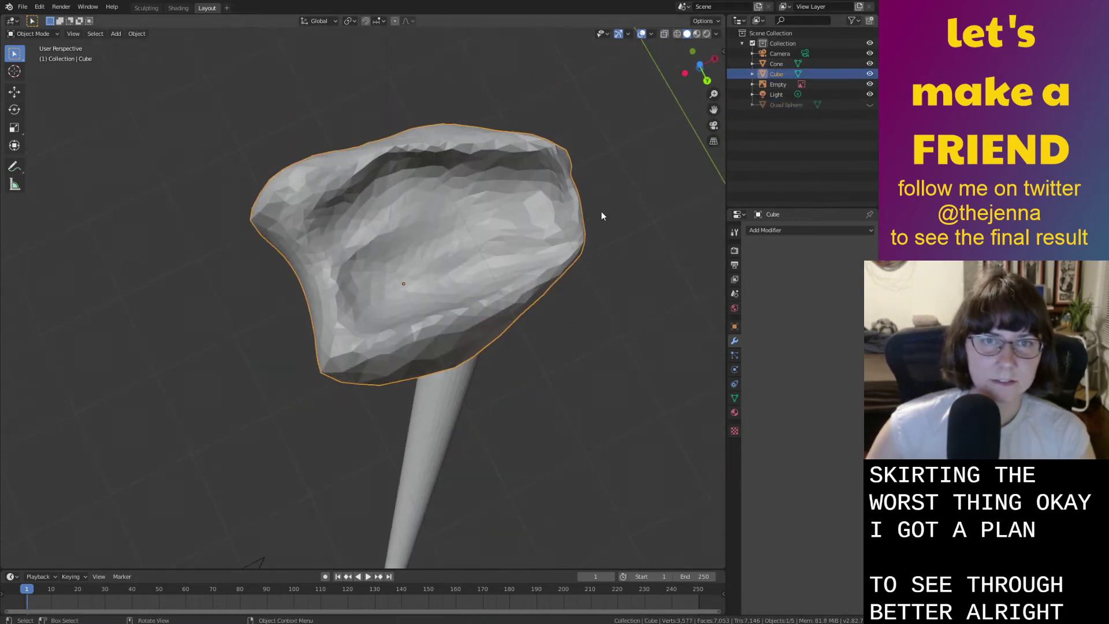
left_click(694, 51)
scroll(521, 287, "up", 3)
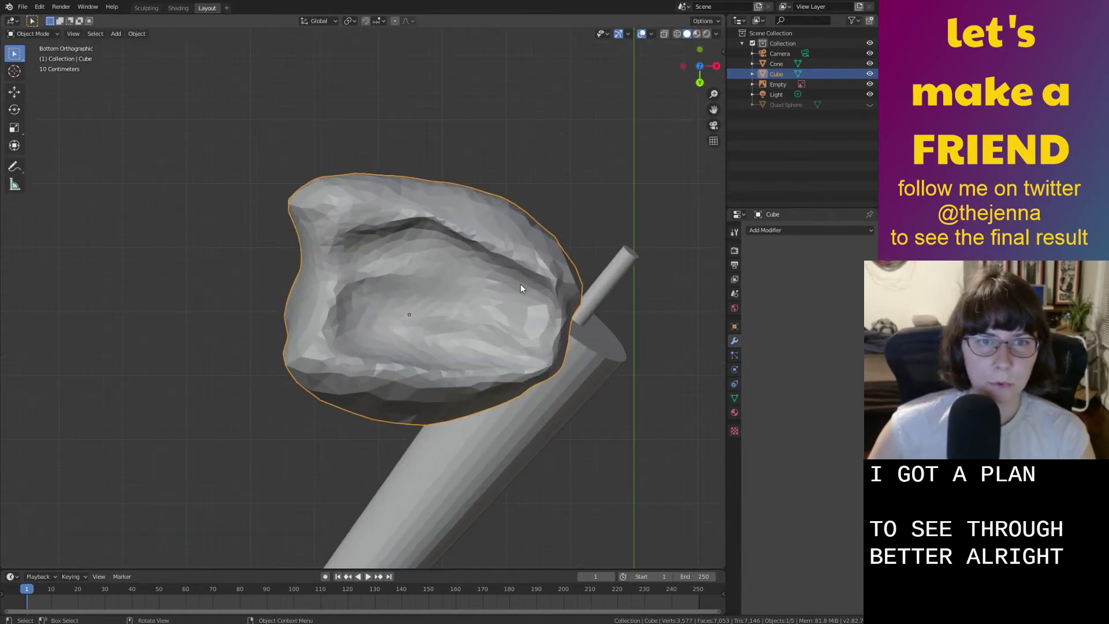
right_click(484, 292)
key("Tab")
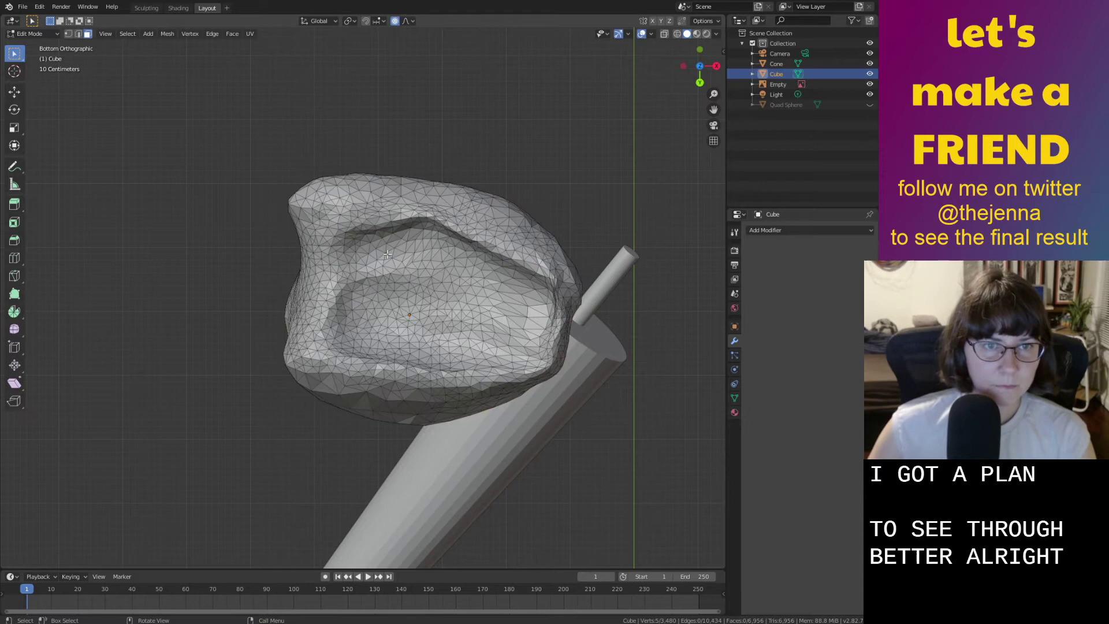
mouse_move(15, 53)
left_mouse_down()
mouse_move(49, 75)
mouse_move(52, 96)
left_mouse_up()
left_click_drag(377, 273, 375, 249)
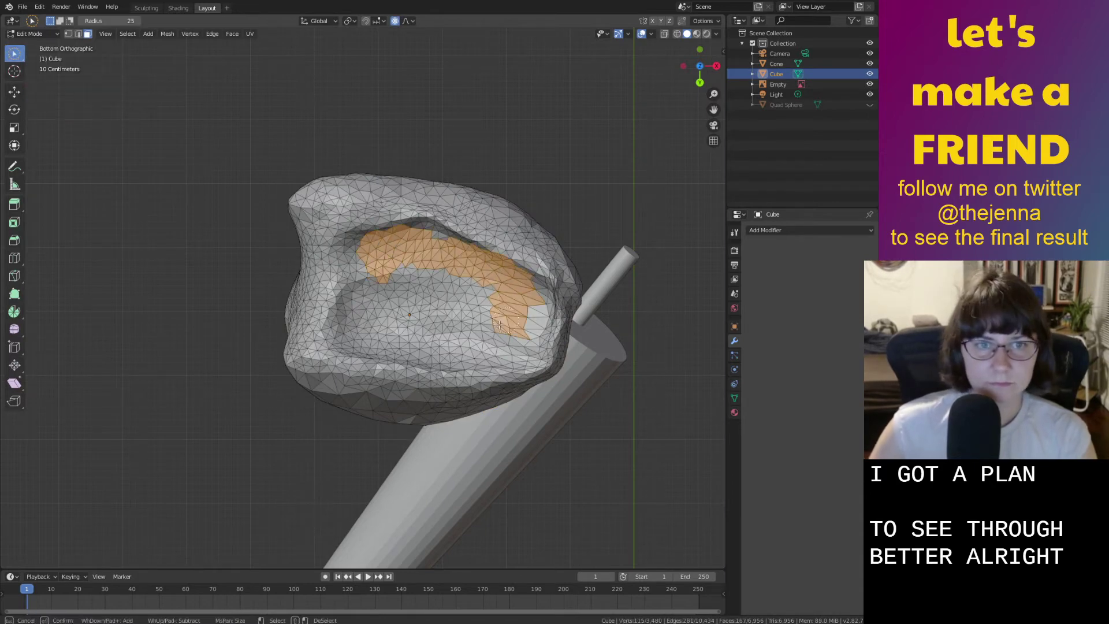
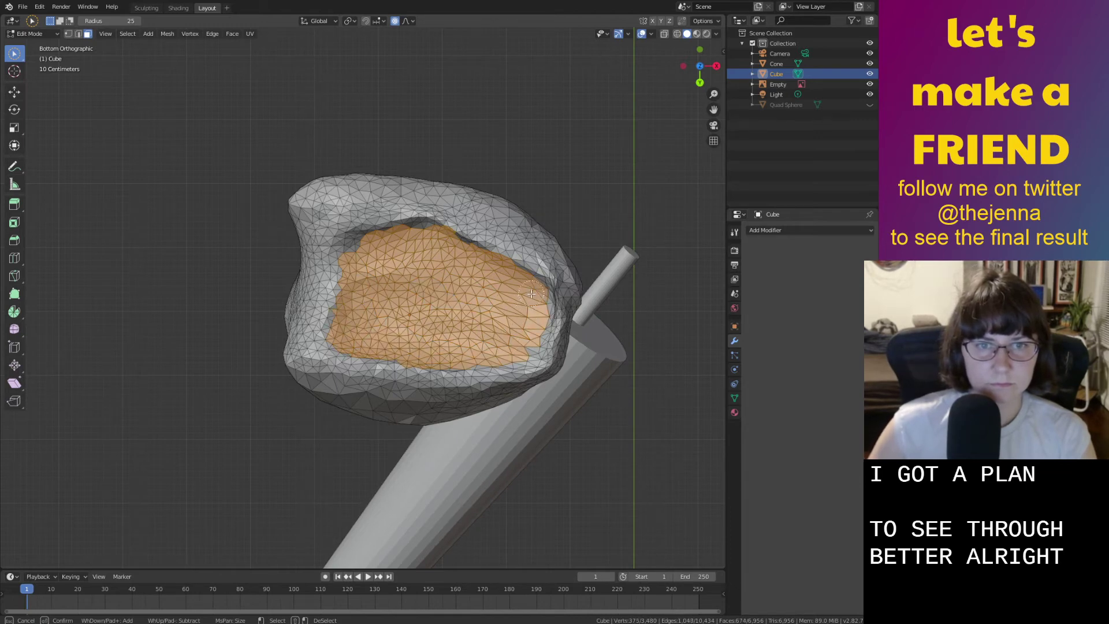
Touch up the face selection where it meets the hollow's inner walls and undo the last selection change.
middle_click_drag(466, 301, 511, 314)
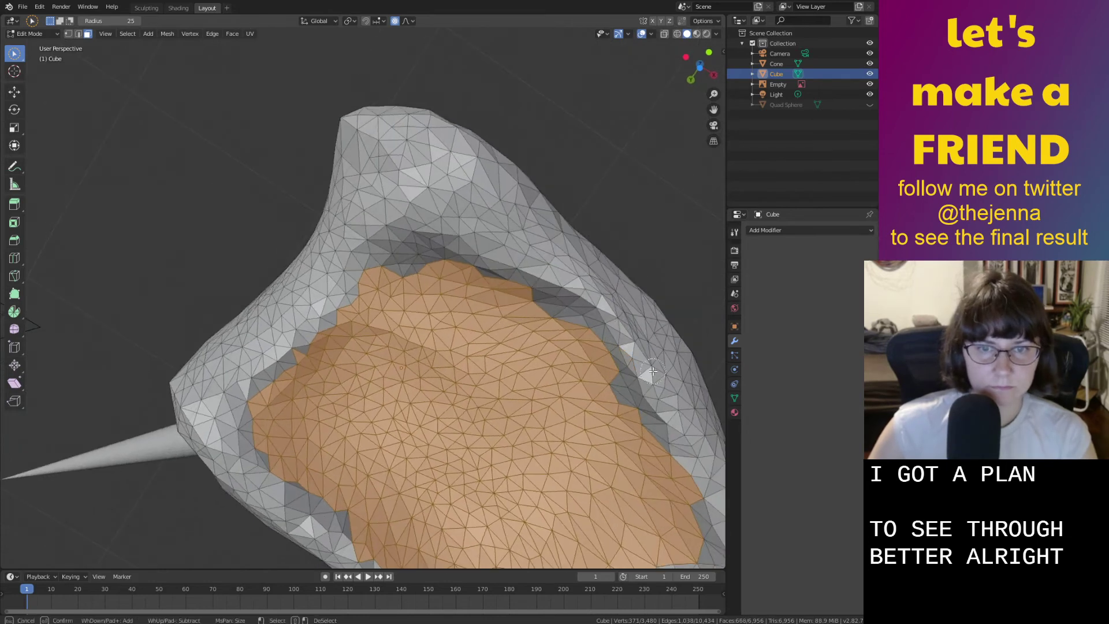
scroll(668, 395, "down", 4)
middle_click_drag(666, 386, 512, 290)
middle_click_drag(396, 202, 384, 221)
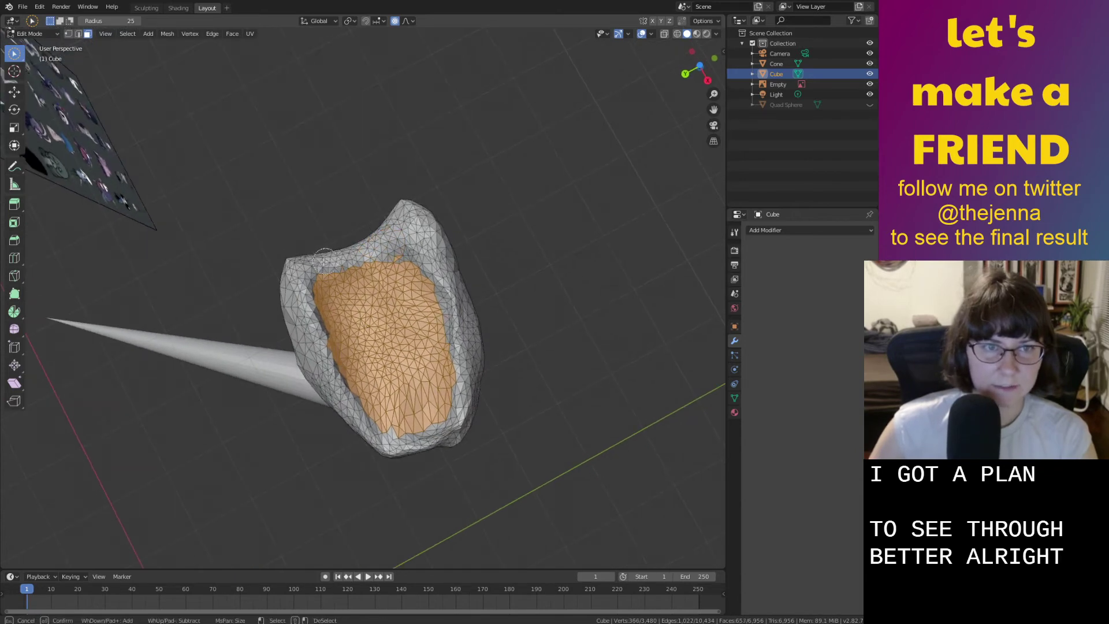
left_click(397, 272)
key("Escape")
key("ctrl+z")
Refine the selection's border along the garment's rim with Circle Select, removing stray faces.
middle_click_drag(407, 287, 418, 266)
middle_click_drag(376, 233, 292, 179)
key("c")
left_click_drag(310, 172, 336, 157, "ctrl")
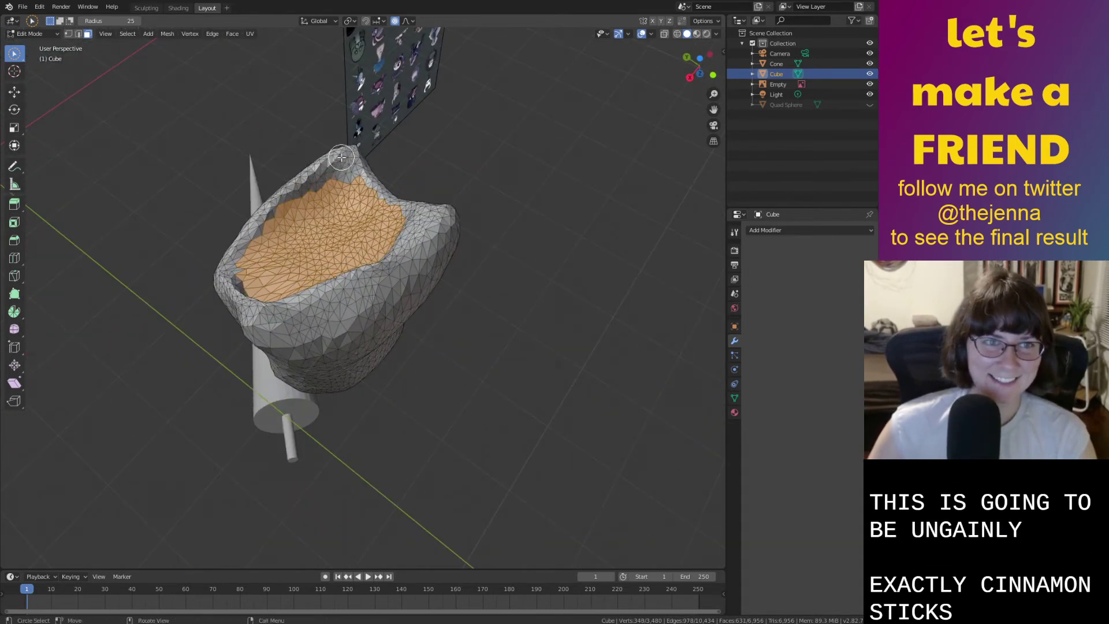
middle_click_drag(342, 156, 337, 157)
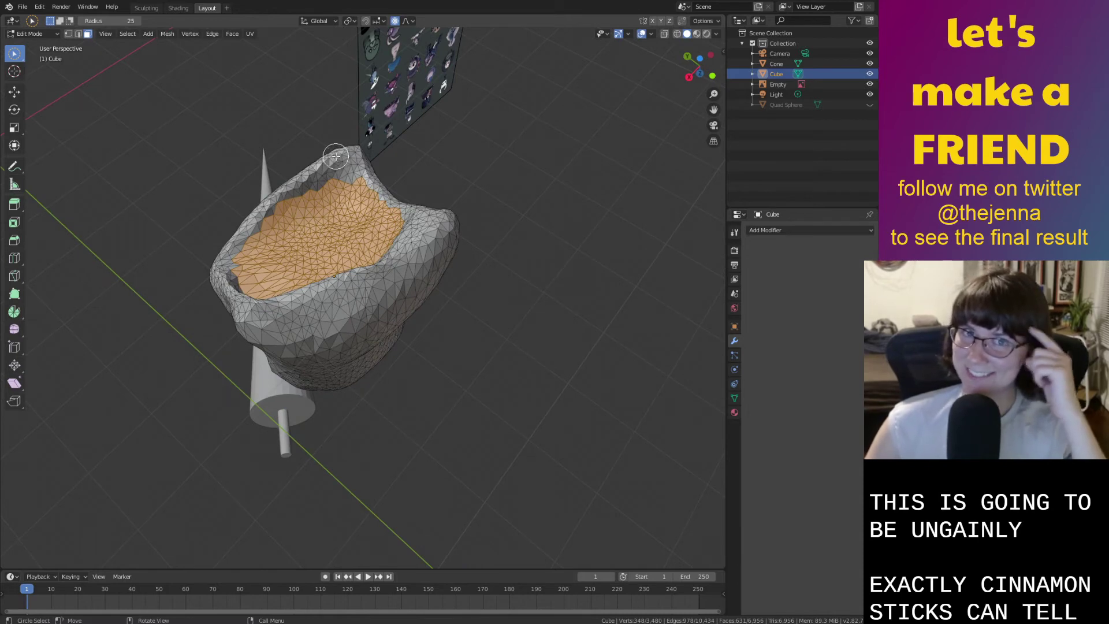
middle_click_drag(336, 156, 180, 235)
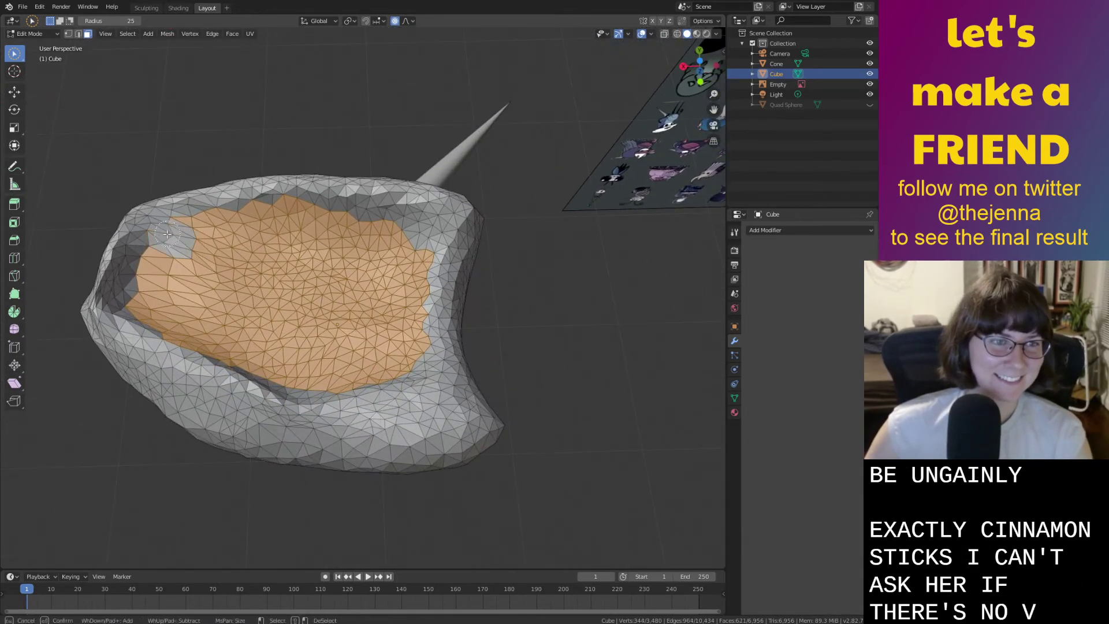
key("Escape")
Extrude the selected hollow faces up into the garment and scale them down.
middle_click_drag(232, 265, 404, 441)
scroll(237, 279, "down", 6)
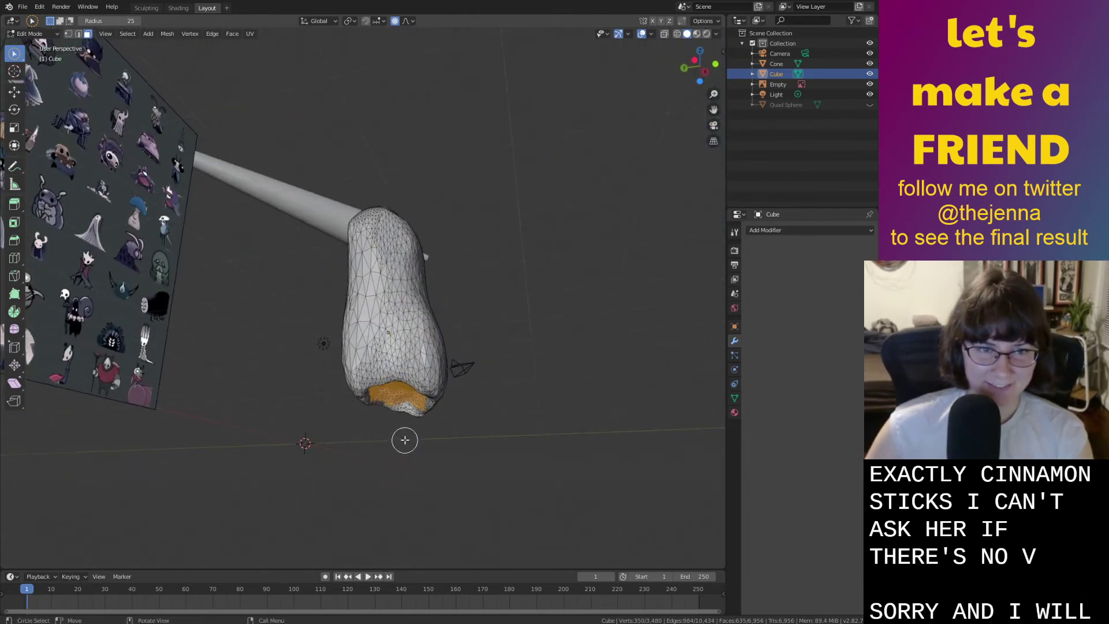
key("e")
left_click(401, 339)
middle_click_drag(401, 340, 542, 272)
key("s")
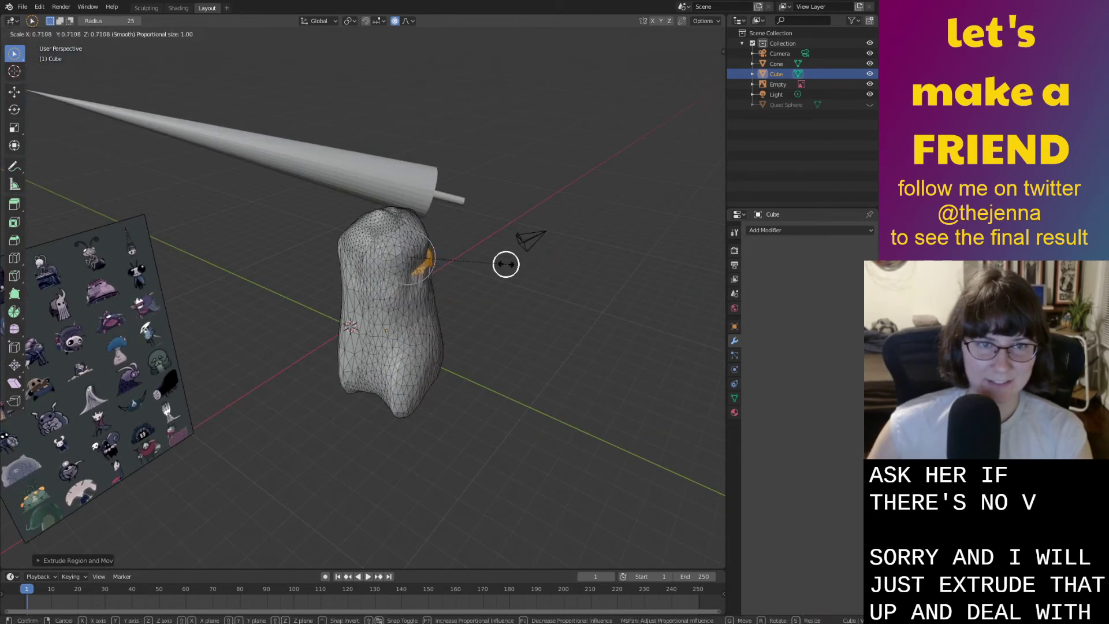
left_click(478, 264)
Turn off proportional editing and move the extruded faces to the middle of the garment's interior.
left_click(396, 20)
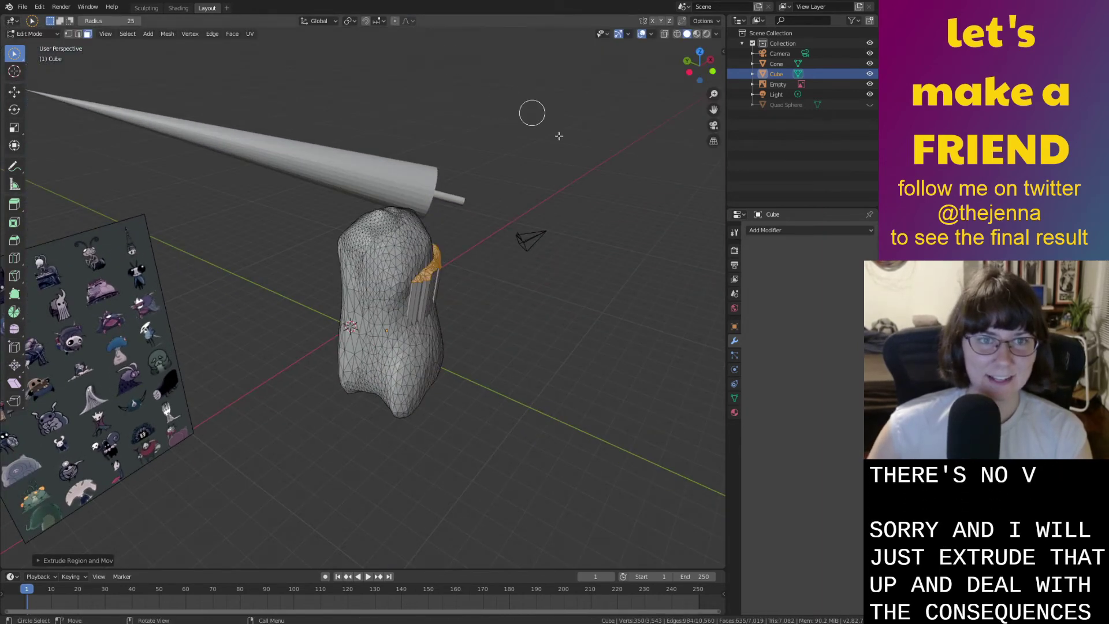
middle_click_drag(555, 243, 485, 99)
key("g")
left_click(434, 235)
key("g")
left_click(407, 285)
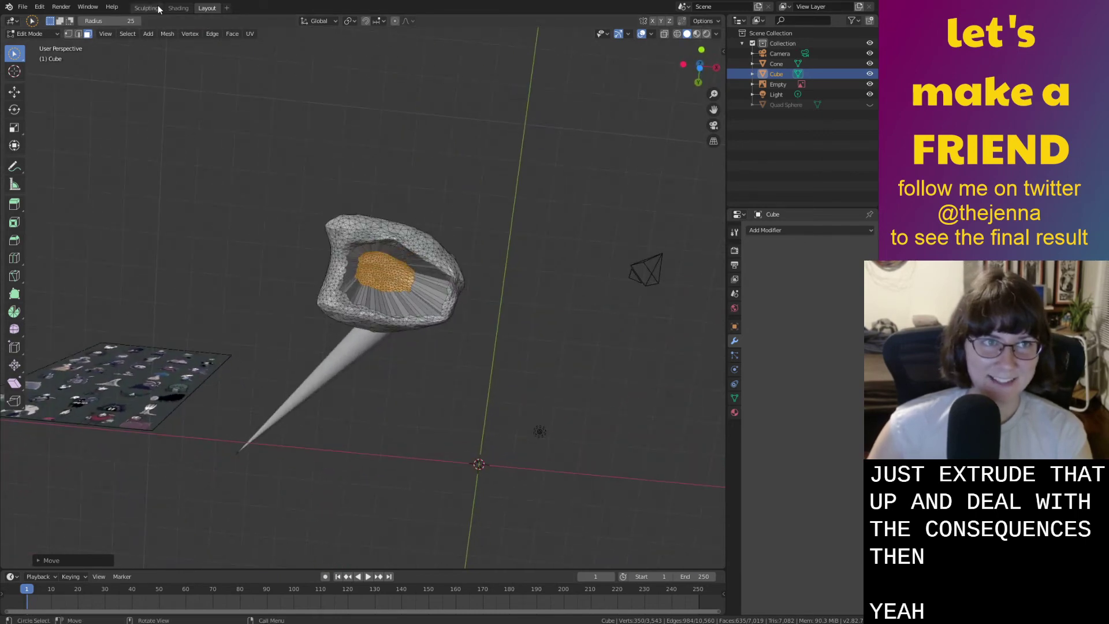
Switch to the Sculpting workspace and enable Dyntopo for the garment, accepting the vertex data warning.
left_click(146, 8)
middle_click_drag(525, 168, 496, 288)
scroll(534, 402, "up", 3)
middle_click_drag(534, 402, 500, 311)
left_click(615, 21)
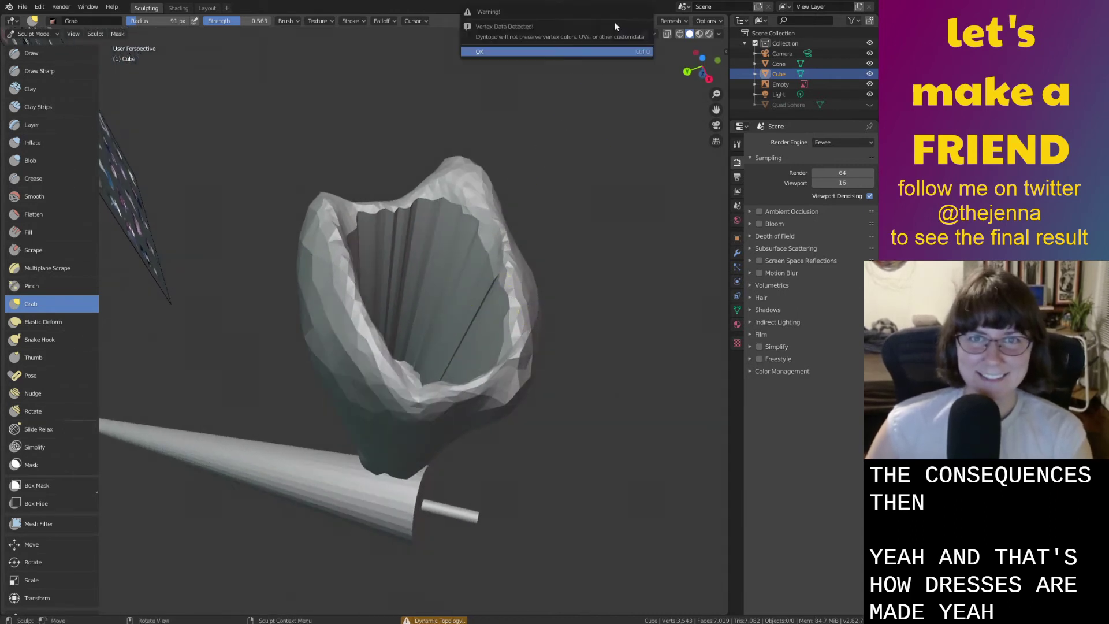
left_click(607, 52)
Thicken one end of the garment's opening and blend the pleated inner wall with alternating Inflate/Deflate and Smooth strokes.
key("i")
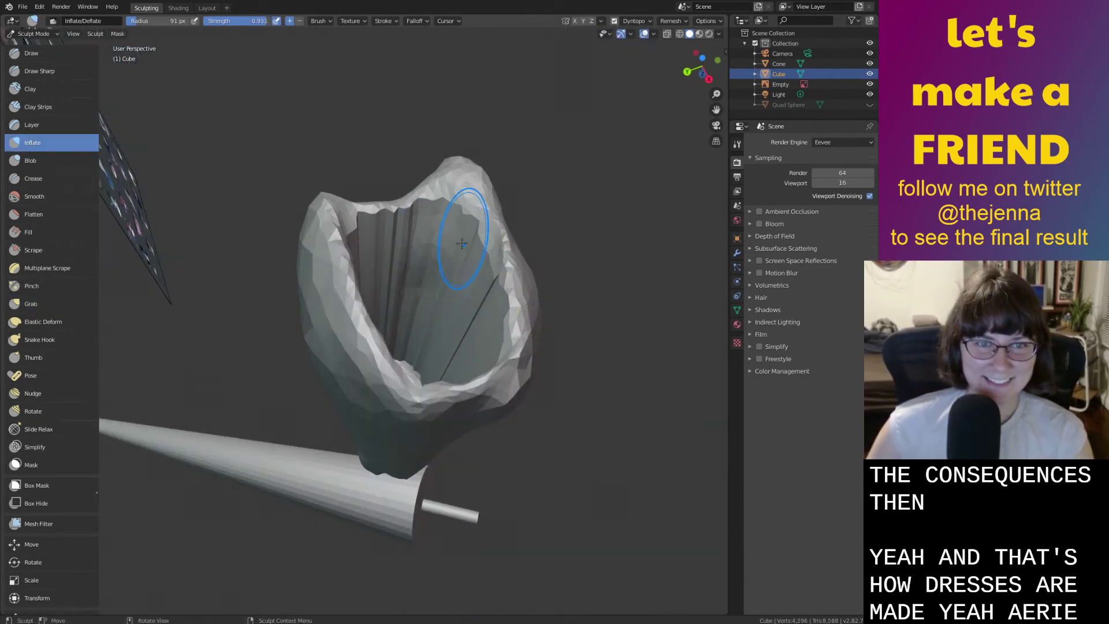
key("s")
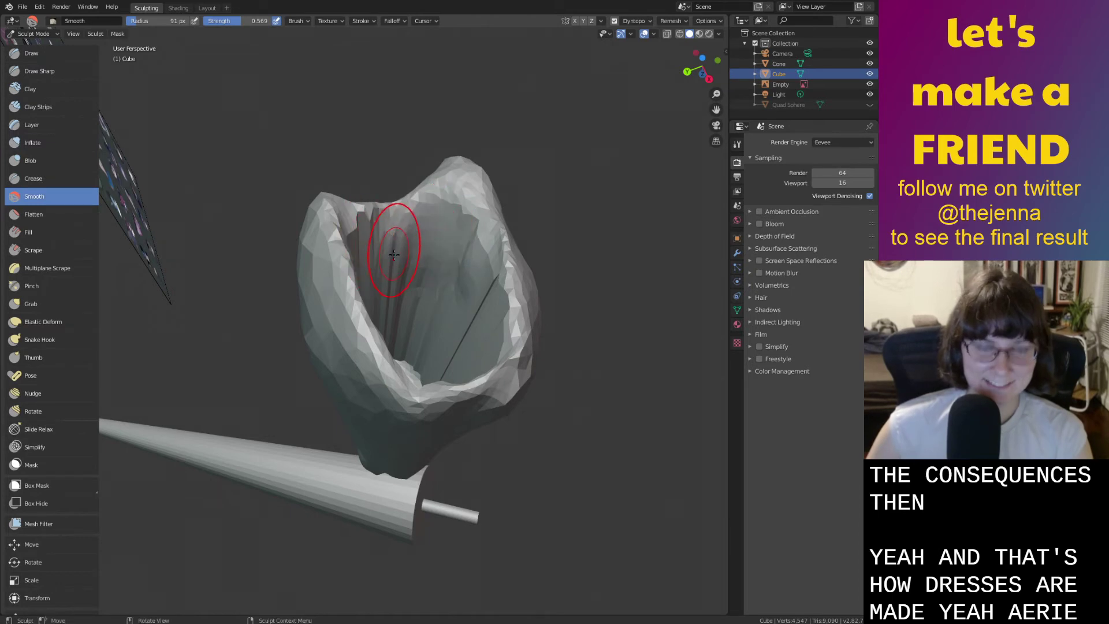
key("i")
mouse_move(455, 171)
left_mouse_down()
mouse_move(419, 195)
mouse_move(367, 199)
mouse_move(370, 209)
left_mouse_up()
key("s")
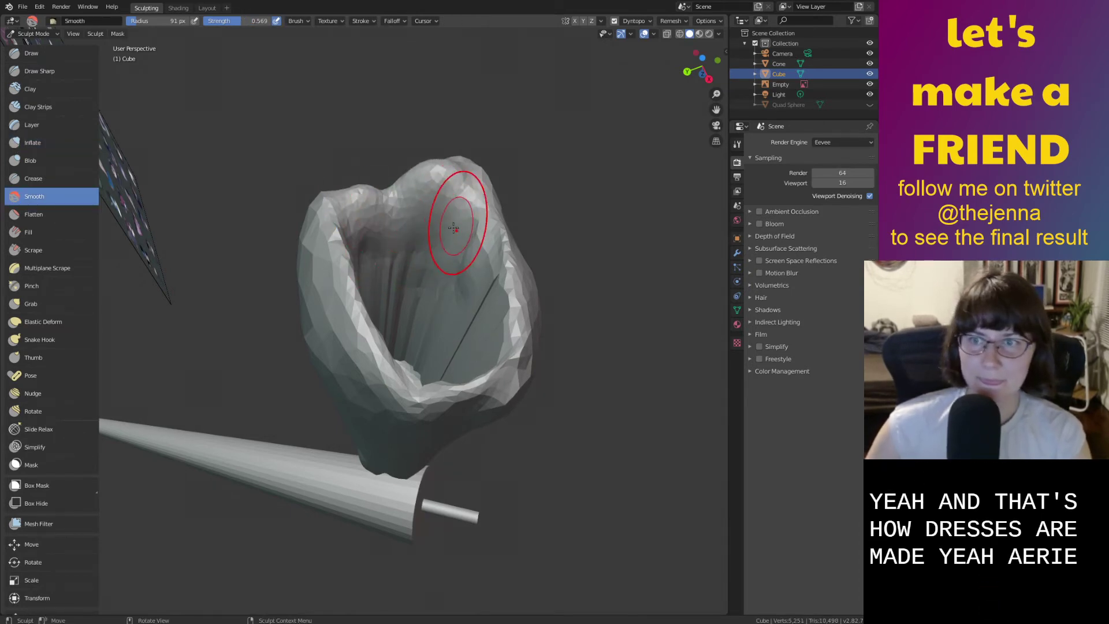
middle_click_drag(459, 219, 391, 232)
key("i")
mouse_move(440, 247)
left_mouse_down()
mouse_move(329, 225)
mouse_move(343, 225)
left_mouse_up()
key("s")
mouse_move(335, 224)
left_mouse_down()
mouse_move(442, 257)
mouse_move(305, 227)
mouse_move(444, 254)
left_mouse_up()
Smooth the stretched walls inside the hollow garment from several angles.
middle_click_drag(451, 253, 341, 163)
left_click_drag(341, 162, 340, 162)
middle_click_drag(292, 187, 440, 222)
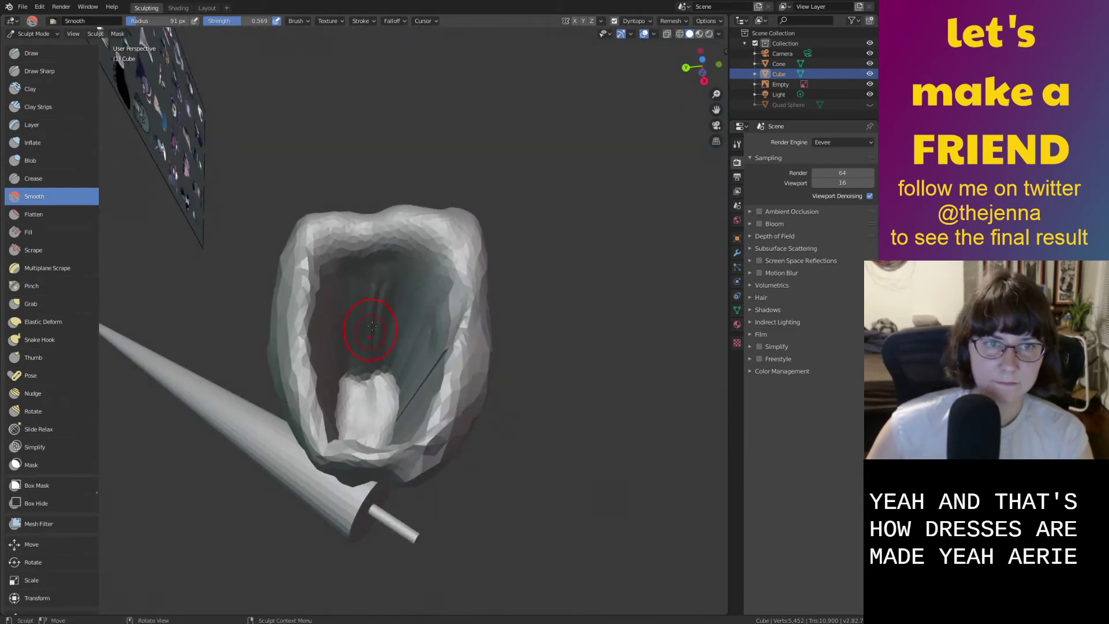
middle_click_drag(392, 338, 327, 334)
mouse_move(295, 243)
left_mouse_down()
mouse_move(194, 269)
mouse_move(176, 292)
left_mouse_up()
left_click_drag(245, 274, 199, 257)
middle_click_drag(260, 282, 186, 244)
middle_click_drag(314, 175, 468, 300)
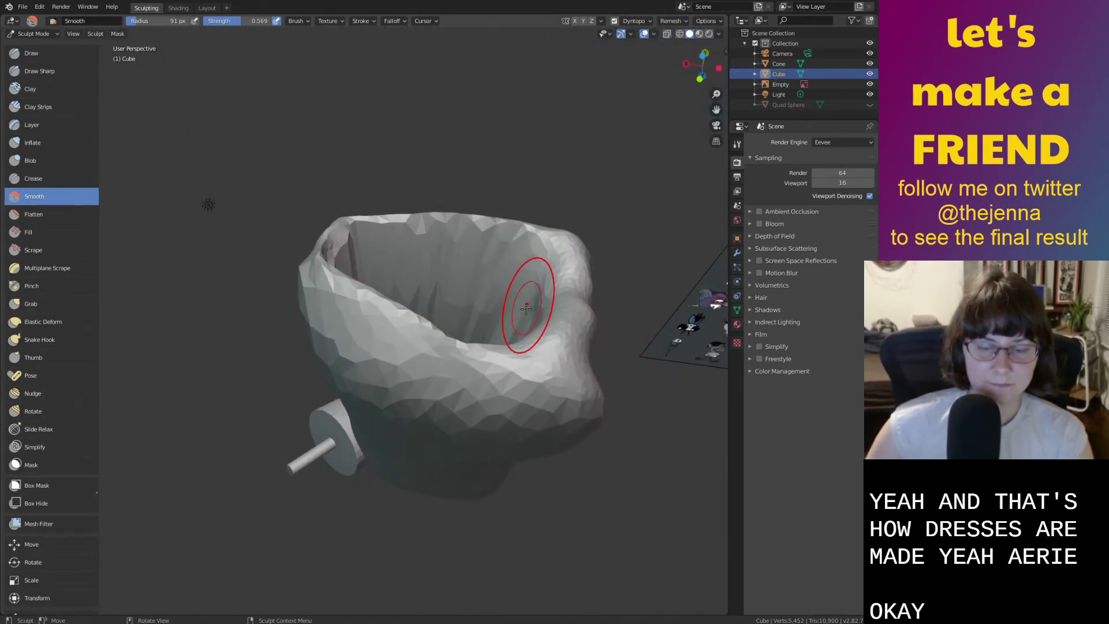
Inflate the remaining thin edges of the garment's opening into a thick, rounded rim.
key("i")
mouse_move(535, 245)
left_mouse_down()
mouse_move(399, 234)
mouse_move(325, 253)
left_mouse_up()
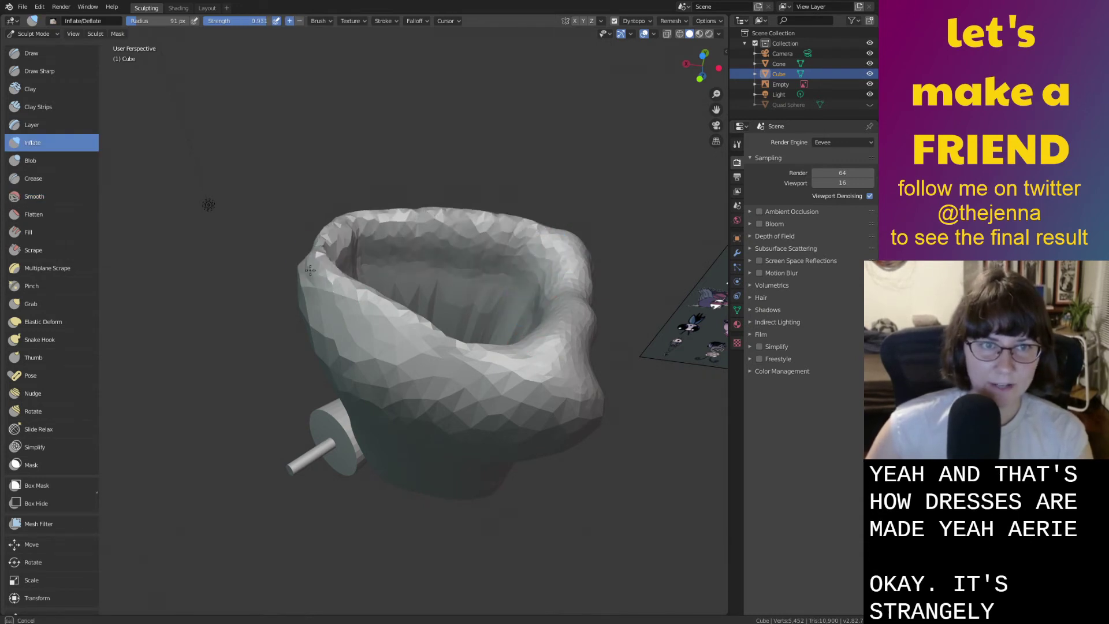
middle_click_drag(321, 242, 240, 231)
mouse_move(231, 212)
left_mouse_down()
mouse_move(226, 355)
mouse_move(222, 254)
mouse_move(295, 202)
mouse_move(432, 314)
mouse_move(421, 310)
left_mouse_up()
Smooth the deep interior walls and the raised lump inside the garment's cavity.
key("shift+s")
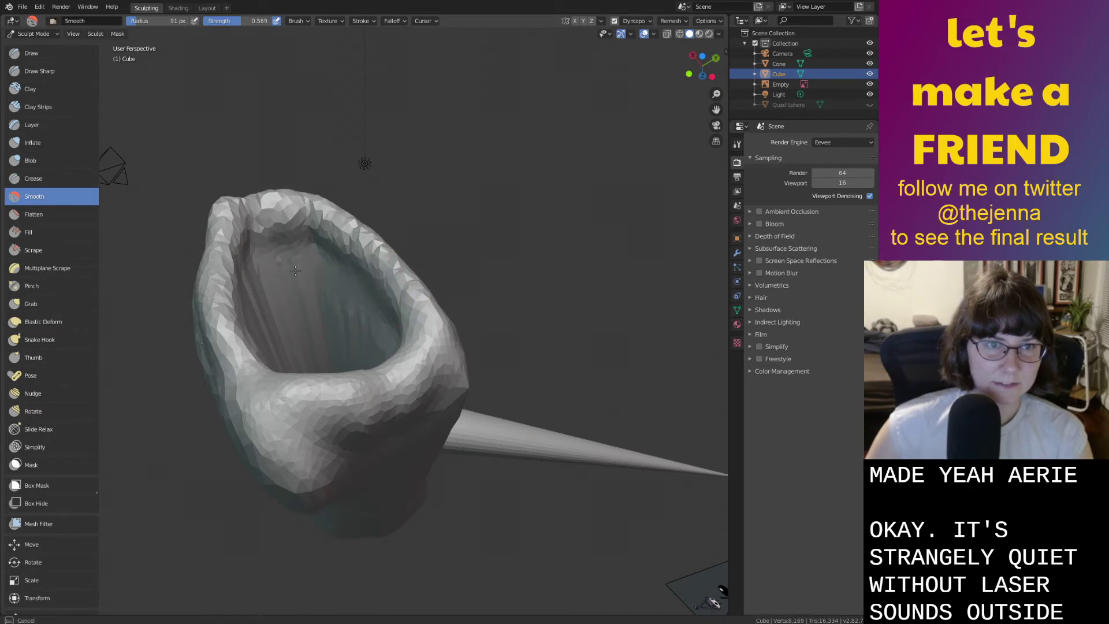
middle_click_drag(360, 320, 368, 374)
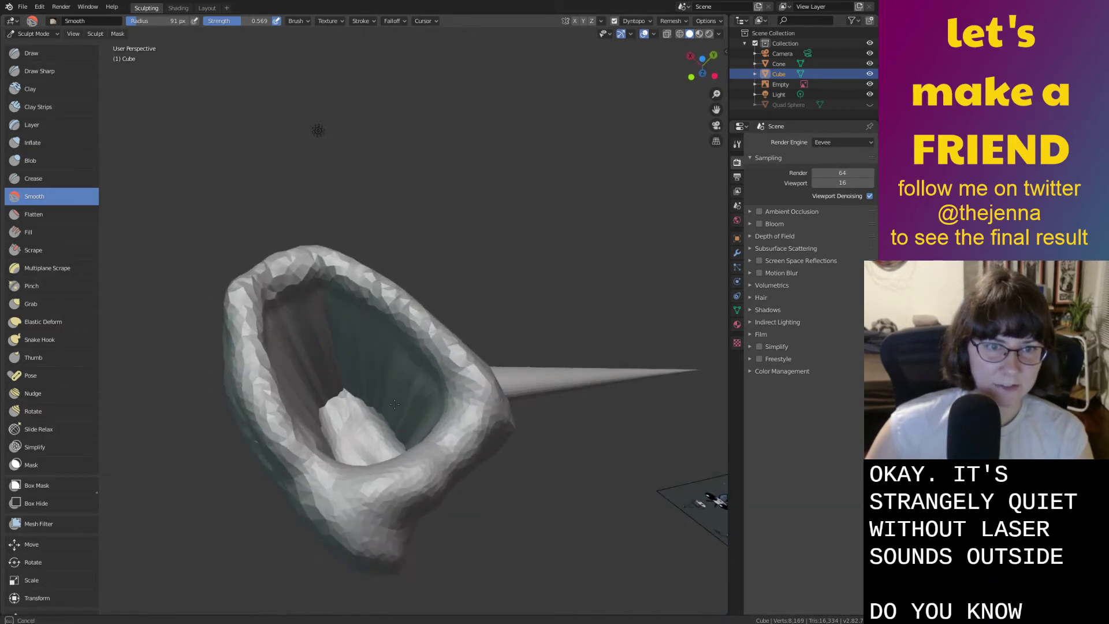
middle_click_drag(395, 403, 283, 377)
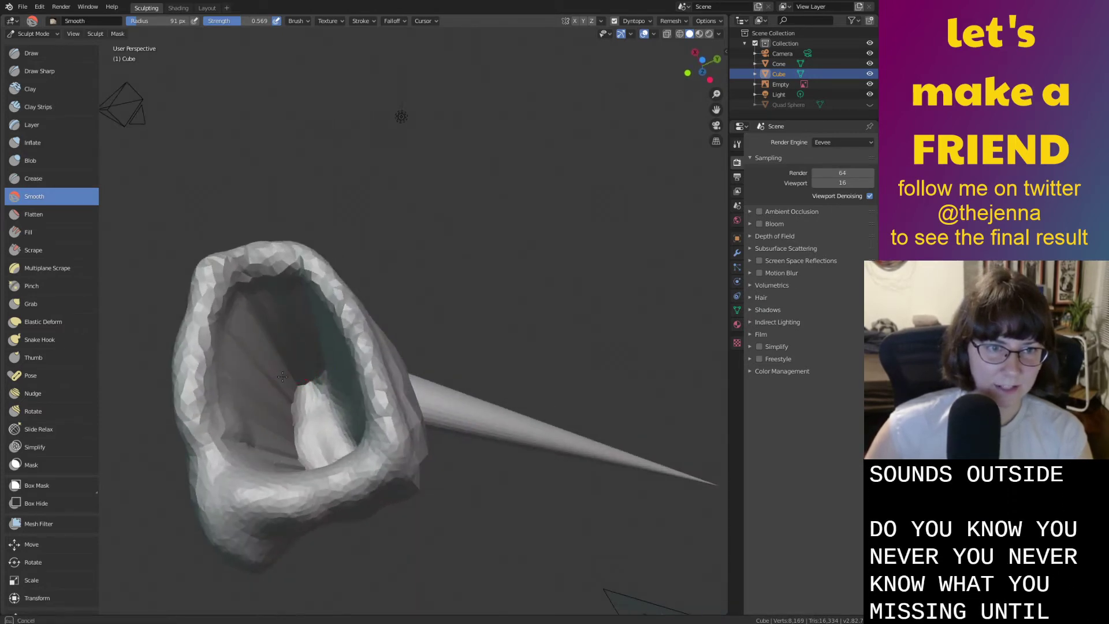
left_click_drag(283, 377, 282, 424)
mouse_move(264, 348)
middle_mouse_down()
mouse_move(225, 364)
mouse_move(373, 371)
middle_mouse_up()
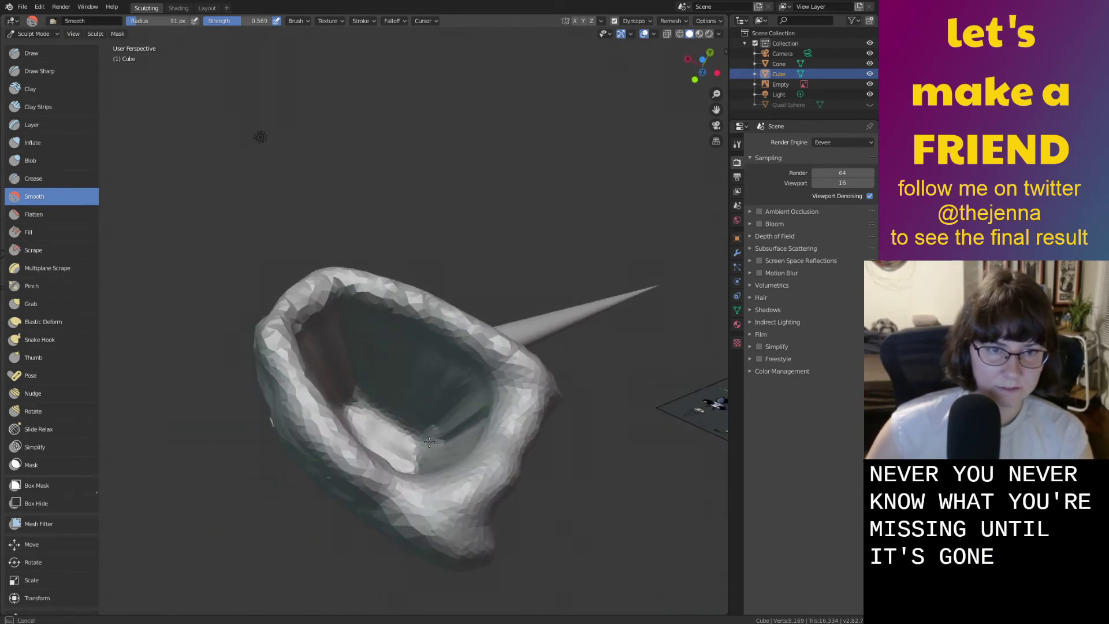
middle_click_drag(412, 450, 347, 450)
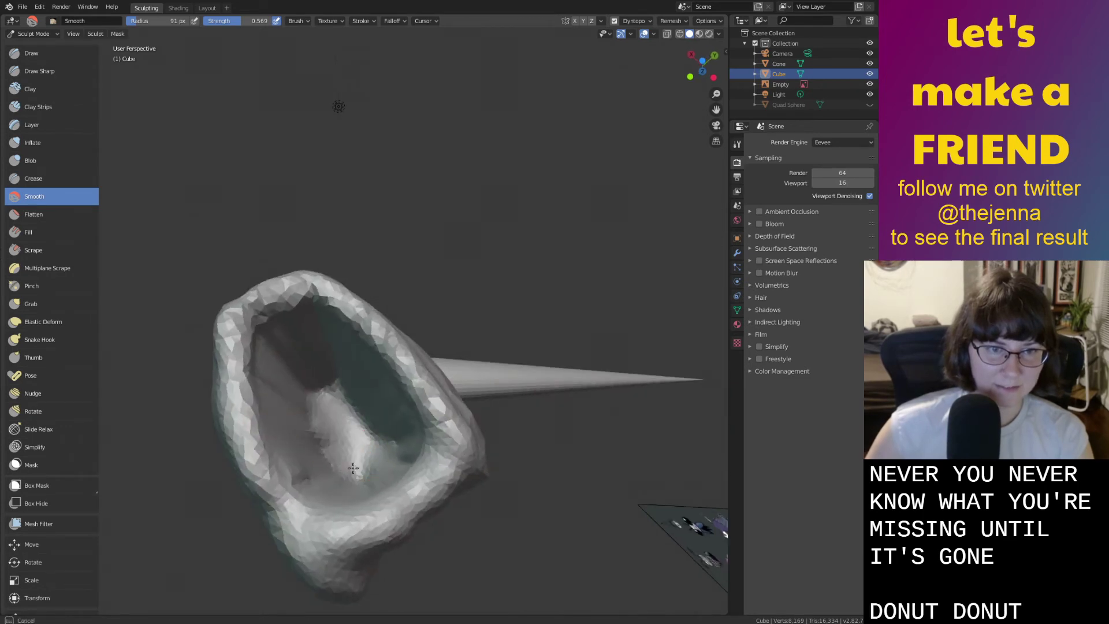
mouse_move(359, 403)
middle_mouse_down()
mouse_move(242, 287)
mouse_move(211, 303)
mouse_move(395, 346)
mouse_move(428, 437)
middle_mouse_up()
Smooth the faceted outer surface of the garment's broad face and sides.
scroll(392, 214, "up", 3)
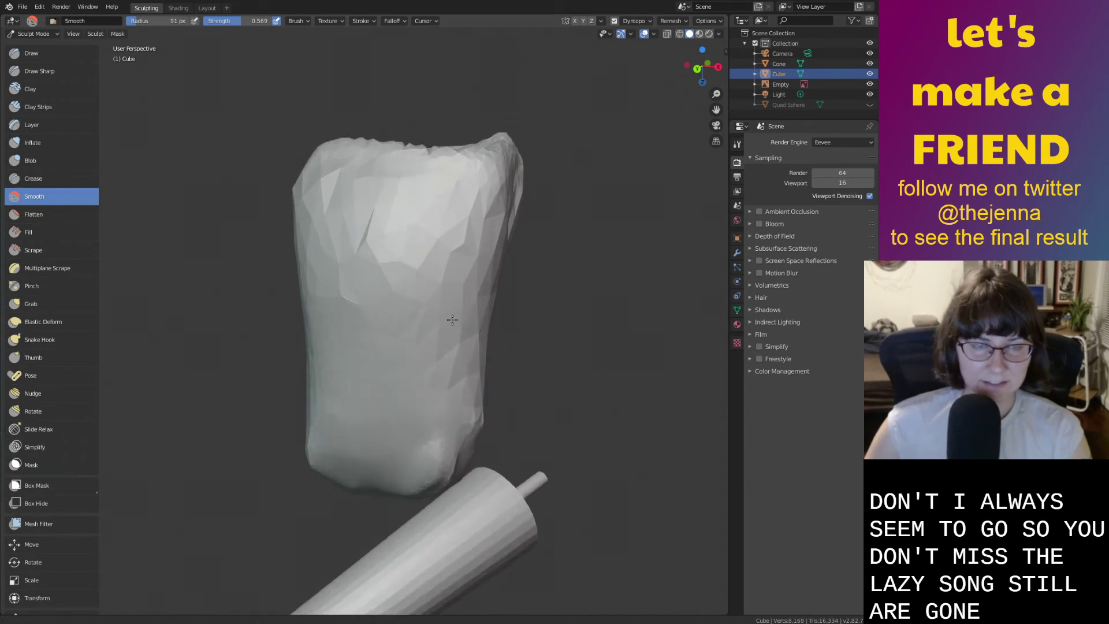
left_click_drag(392, 213, 342, 245)
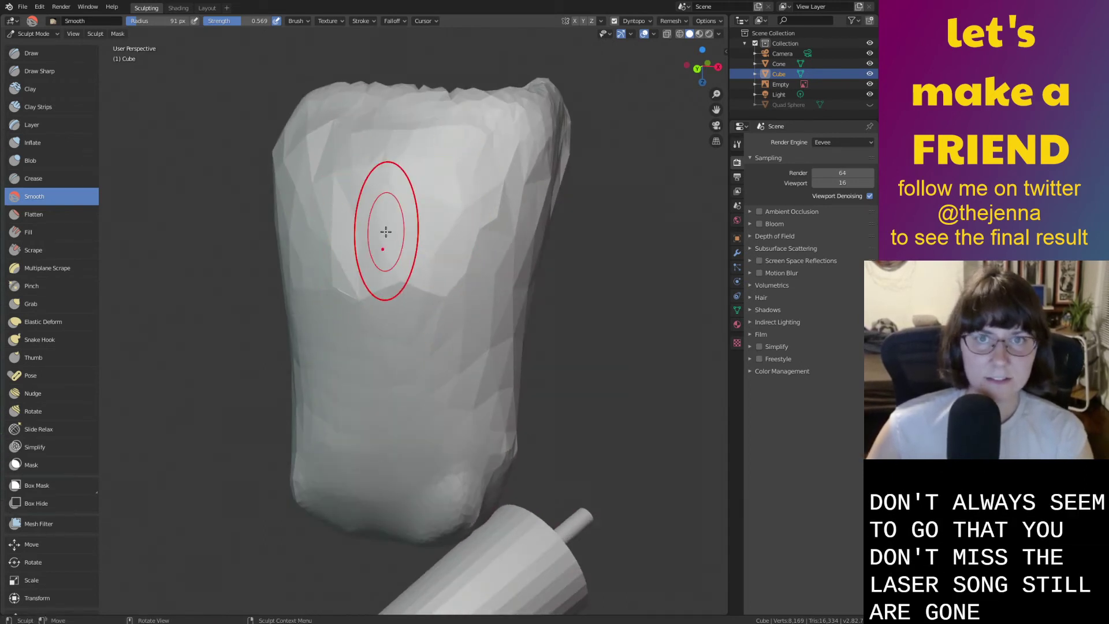
left_click_drag(338, 235, 381, 291)
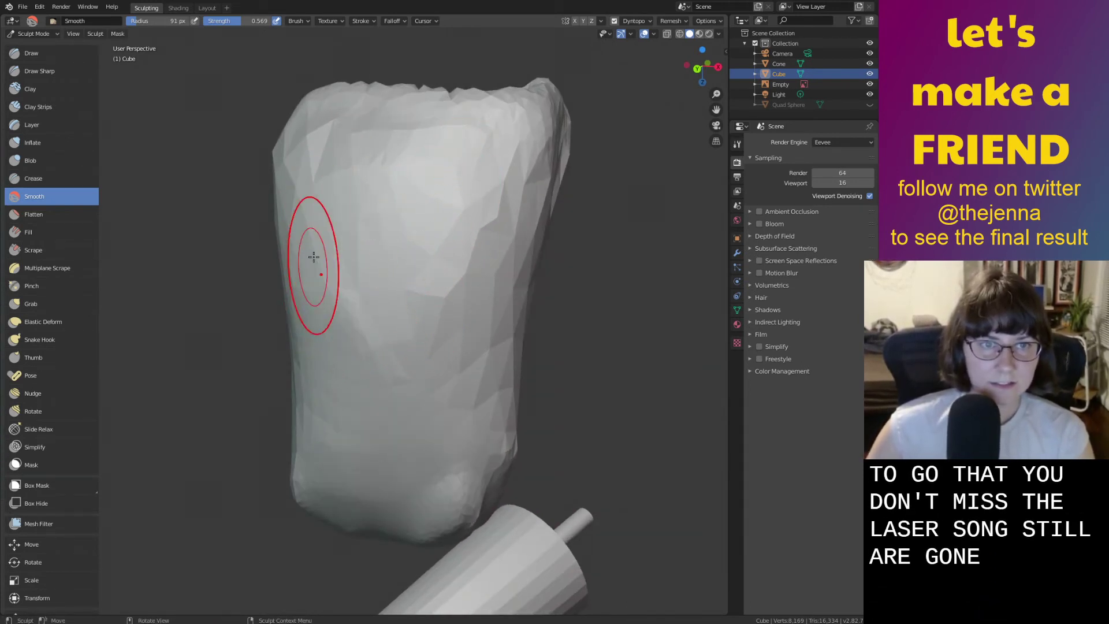
middle_click_drag(463, 185, 572, 203)
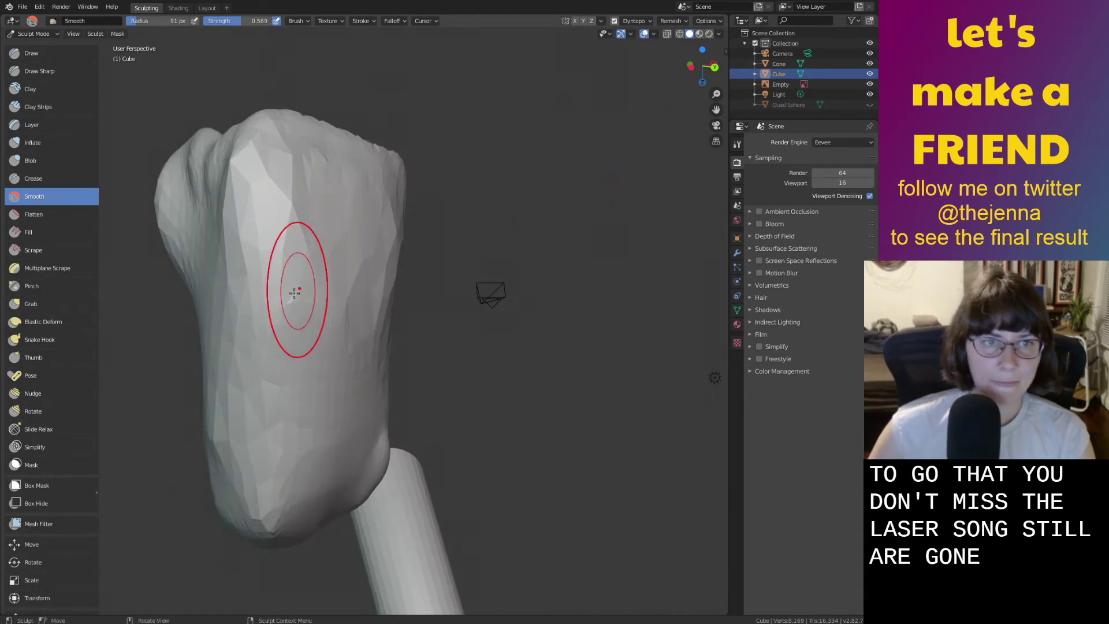
scroll(317, 312, "up", 1)
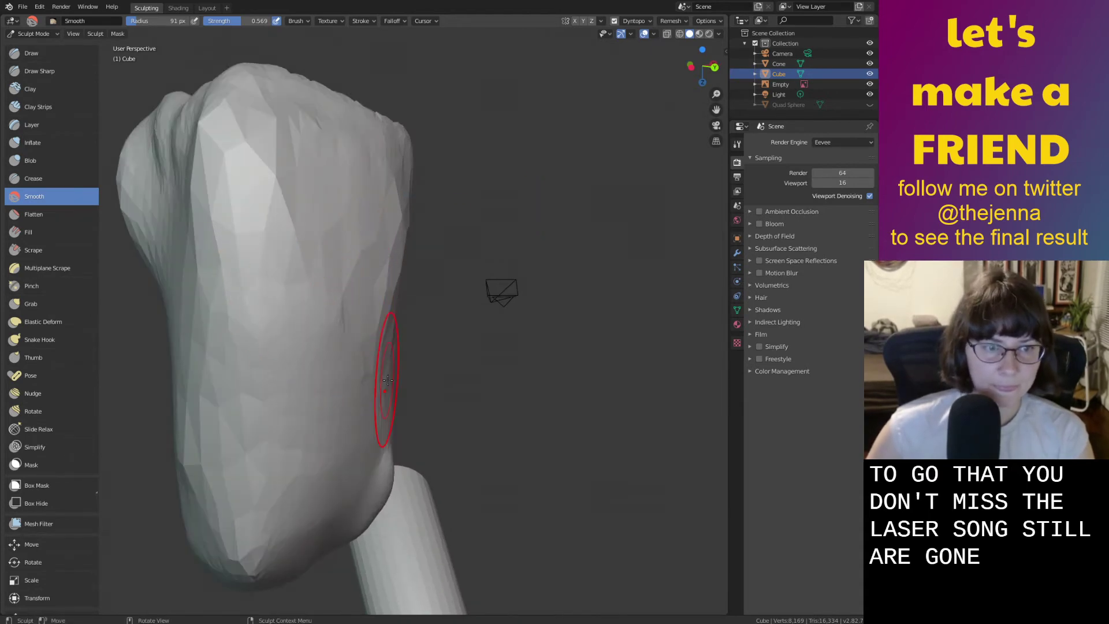
scroll(348, 312, "down", 2)
mouse_move(346, 310)
middle_mouse_down()
mouse_move(439, 297)
mouse_move(491, 271)
mouse_move(345, 321)
middle_mouse_up()
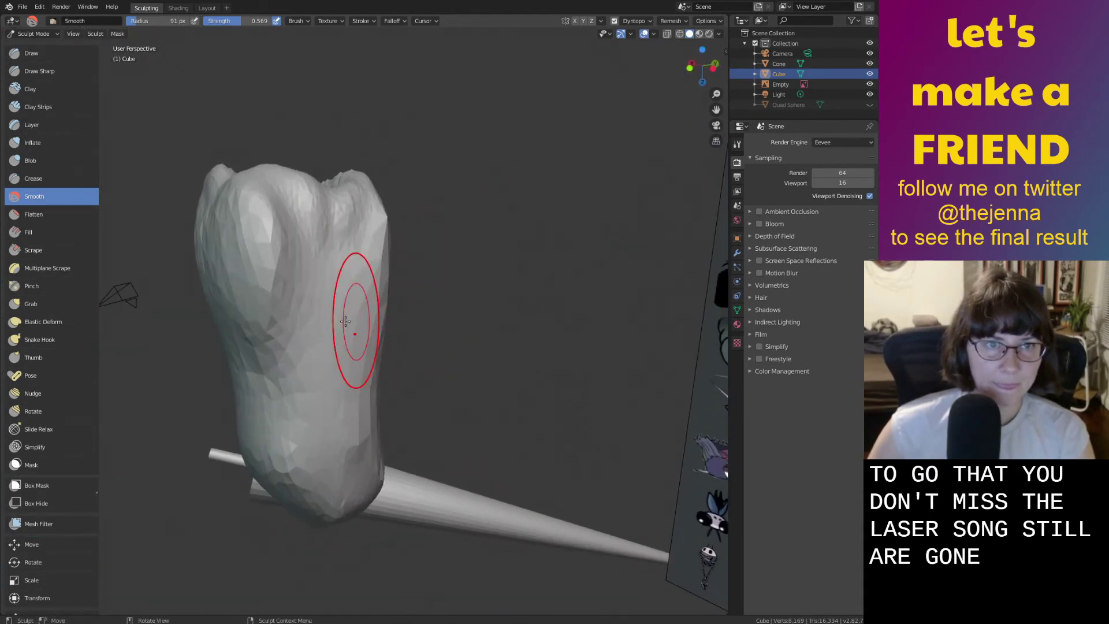
scroll(270, 226, "down", 3)
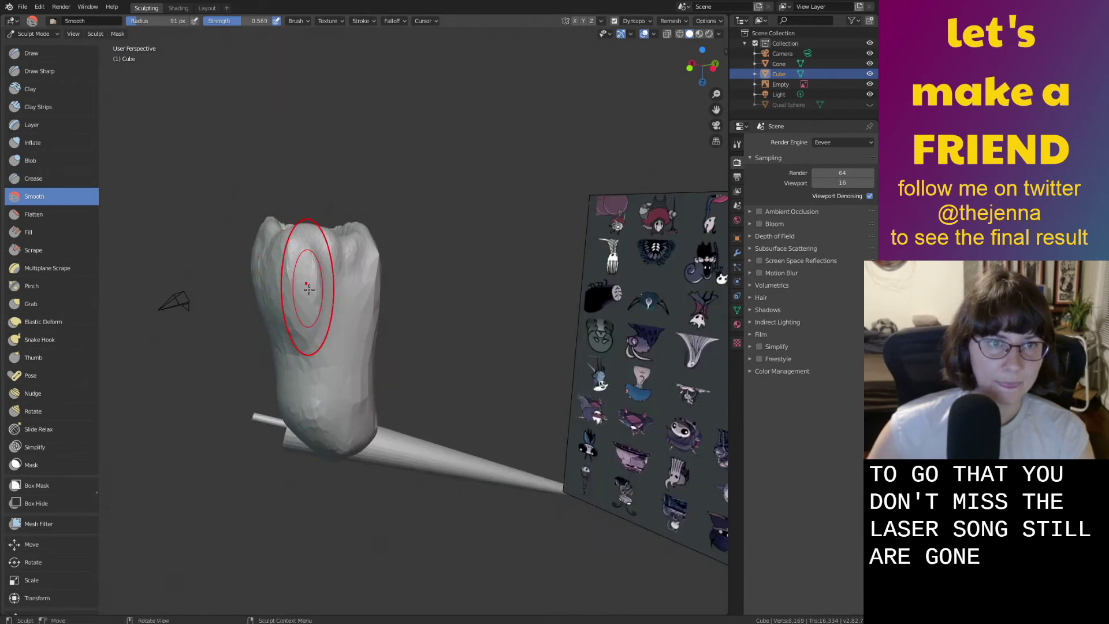
Save the file and unhide the Quad Sphere body to view the garment on the character from behind.
key("ctrl+s")
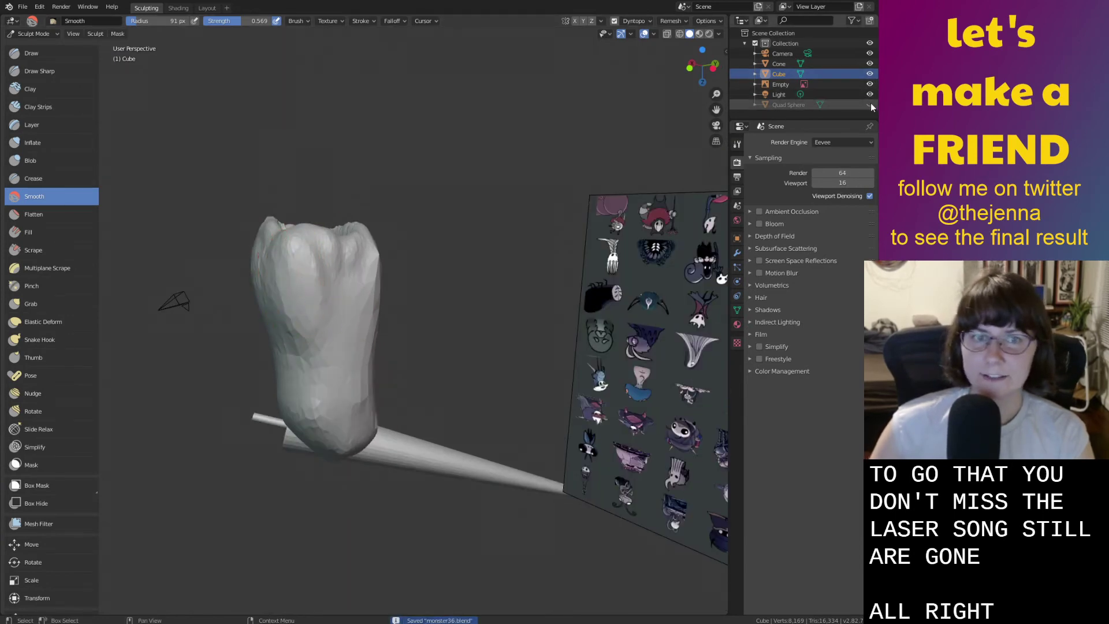
left_click(870, 105)
middle_click_drag(424, 361, 297, 204)
scroll(337, 245, "up", 2)
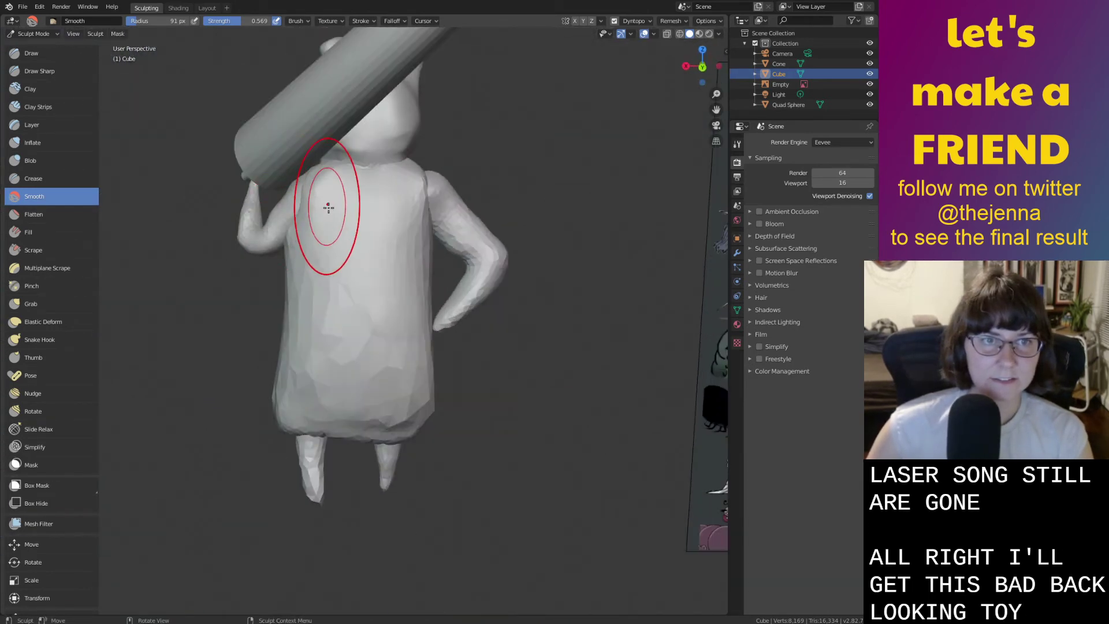
Flatten the garment's lower hem around the bunny's legs with the Flatten brush.
mouse_move(398, 211)
middle_mouse_down()
mouse_move(347, 268)
mouse_move(346, 249)
middle_mouse_up()
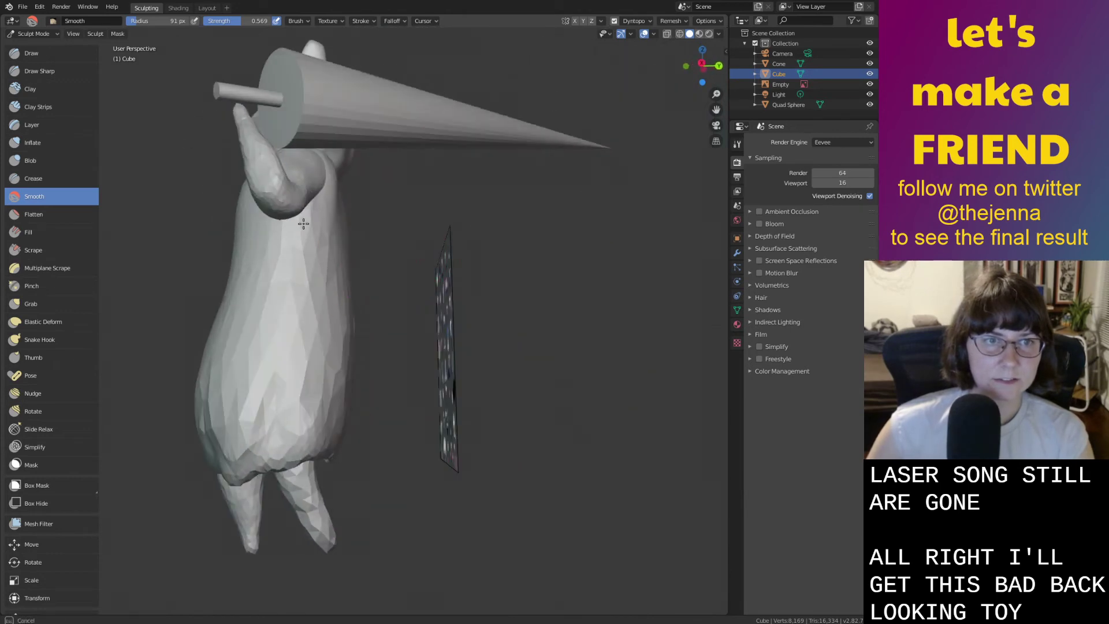
middle_click_drag(259, 300, 218, 355)
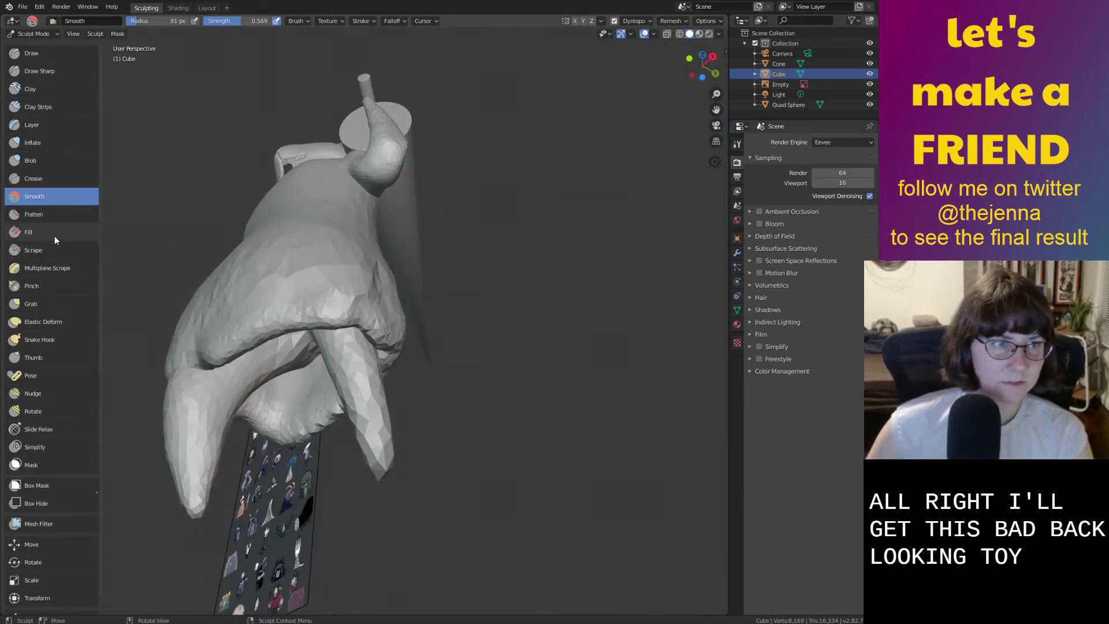
left_click(52, 215)
mouse_move(218, 354)
left_mouse_down()
mouse_move(374, 316)
mouse_move(243, 347)
left_mouse_up()
left_click_drag(312, 420, 321, 418)
middle_click_drag(320, 417, 295, 263)
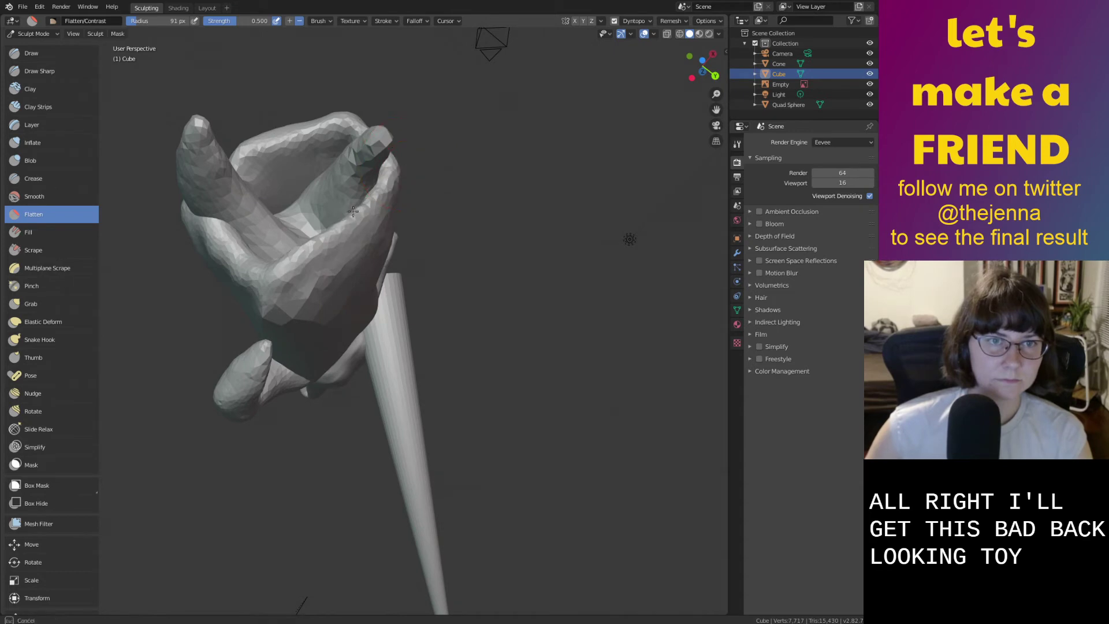
mouse_move(195, 185)
middle_mouse_down()
mouse_move(306, 176)
mouse_move(311, 155)
middle_mouse_up()
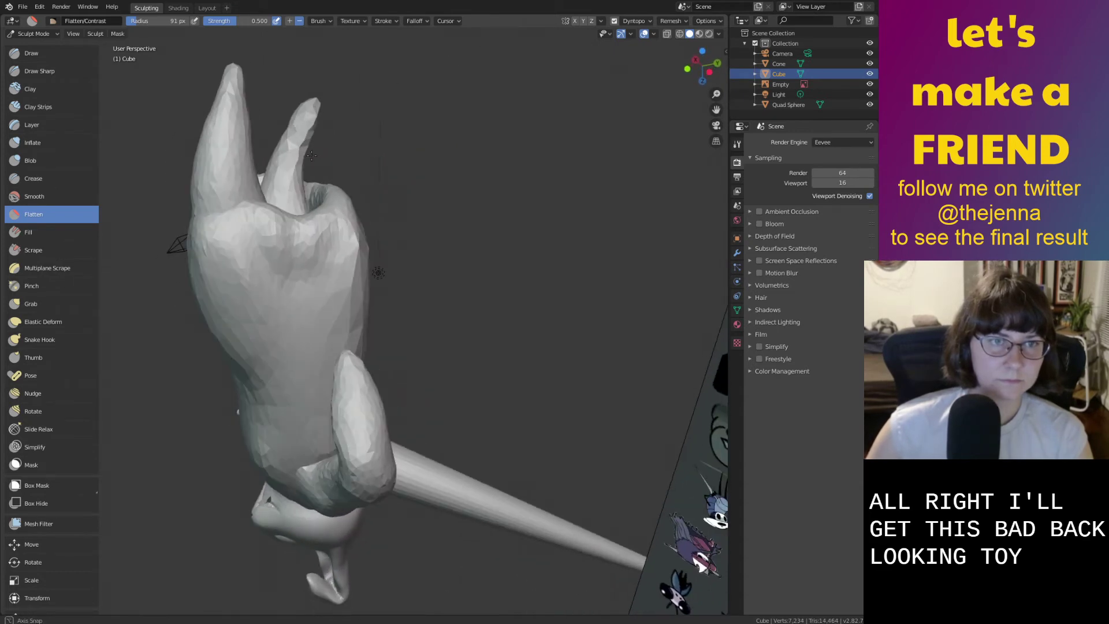
Thicken the garment's hem beside the legs with the Inflate brush, setting its strength to 0.594.
key("i")
middle_click_drag(308, 215, 319, 312)
left_click_drag(268, 283, 313, 272)
right_click(312, 271)
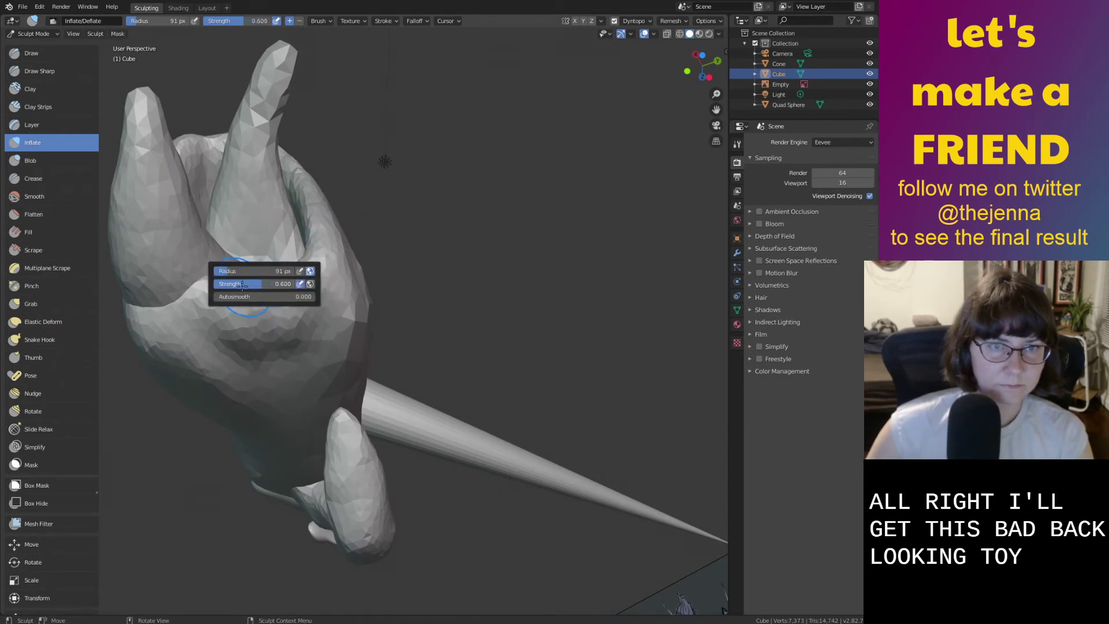
left_click_drag(242, 284, 239, 285)
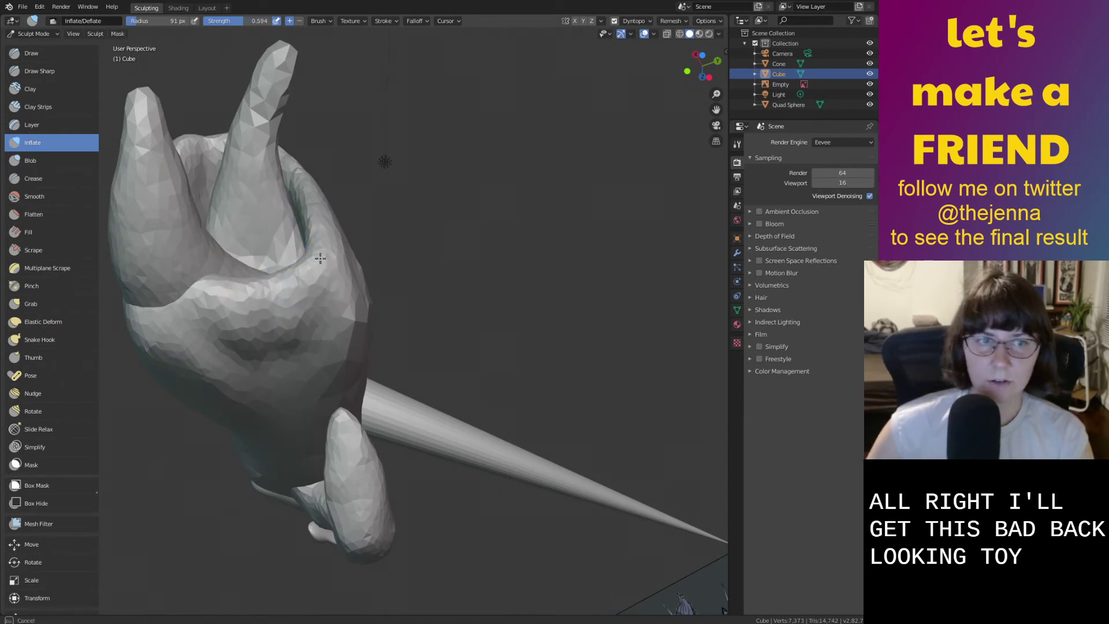
left_click_drag(307, 266, 211, 280)
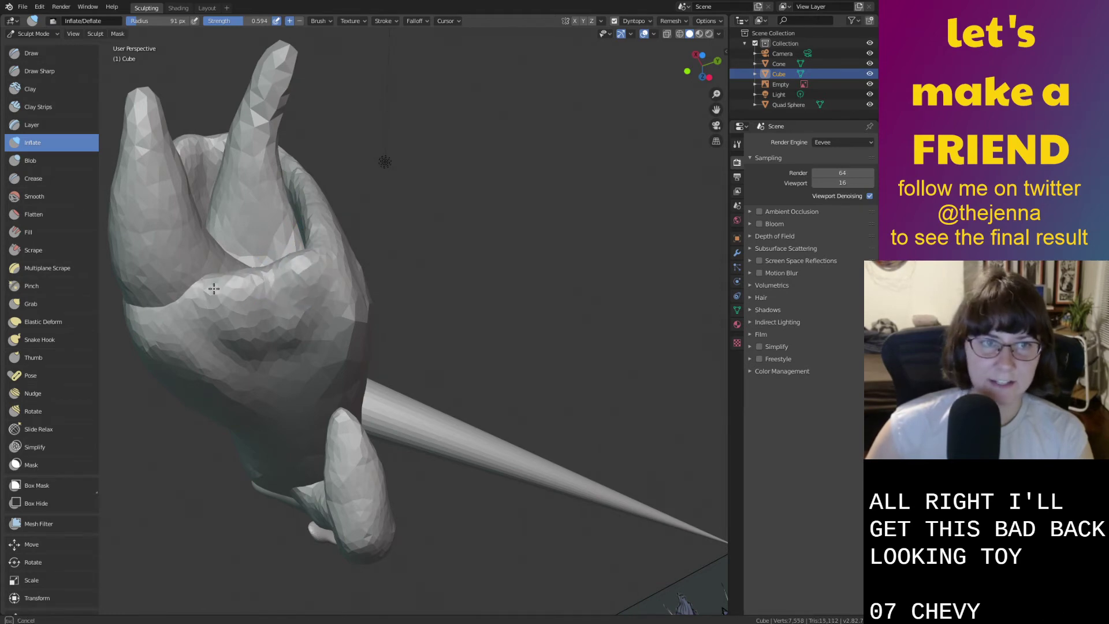
mouse_move(210, 279)
middle_mouse_down()
mouse_move(344, 259)
mouse_move(285, 235)
mouse_move(305, 337)
middle_mouse_up()
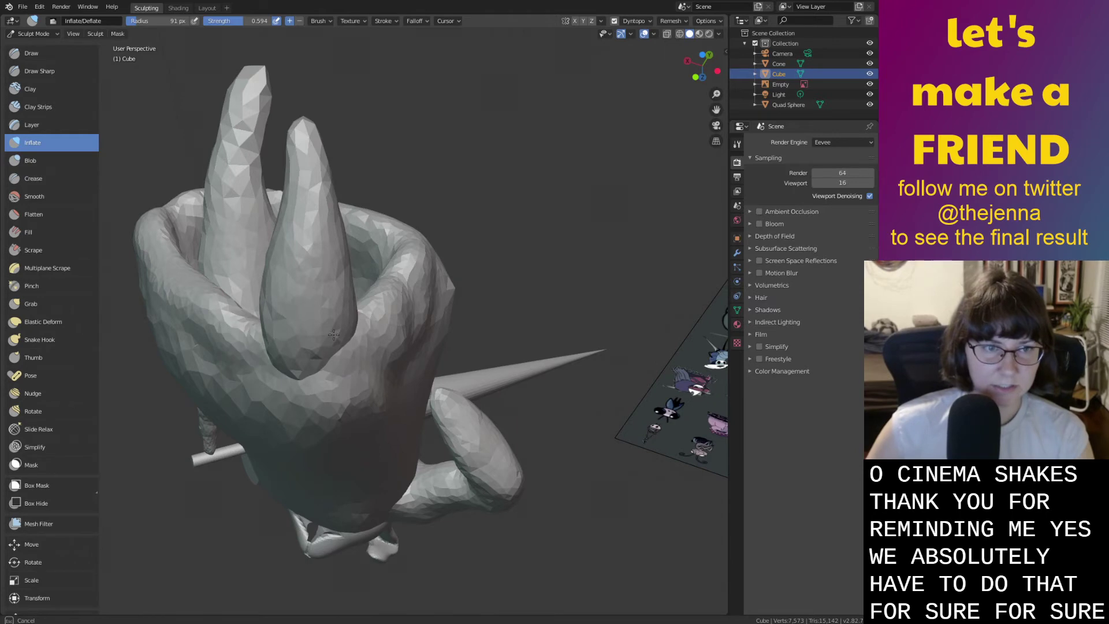
left_click_drag(334, 331, 335, 332)
mouse_move(335, 333)
middle_mouse_down()
mouse_move(359, 341)
mouse_move(439, 328)
middle_mouse_up()
Pull the hem outward over the leg with Grab and smooth the garment's rim and lower front.
key("g")
scroll(456, 327, "down", 4)
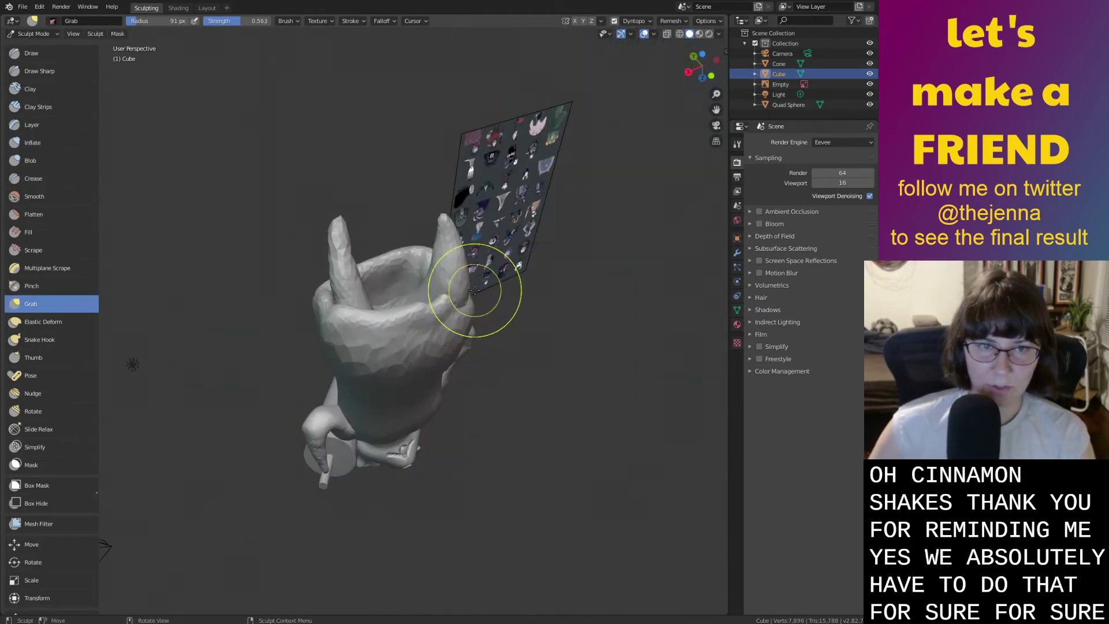
left_click_drag(475, 291, 473, 294)
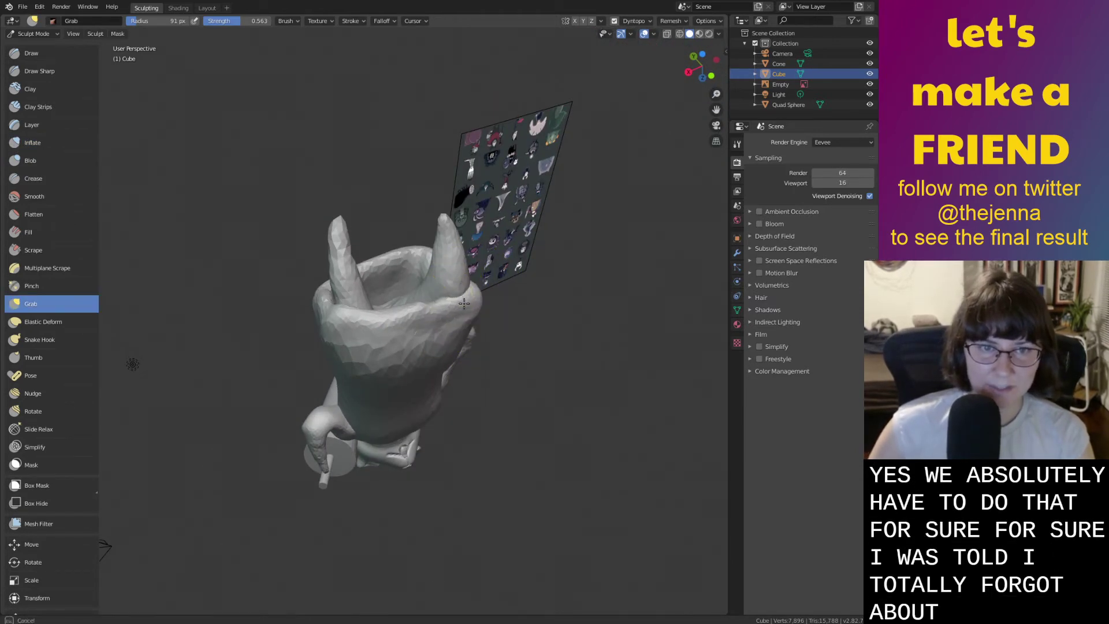
mouse_move(456, 299)
middle_mouse_down()
mouse_move(422, 320)
mouse_move(396, 307)
middle_mouse_up()
key("s")
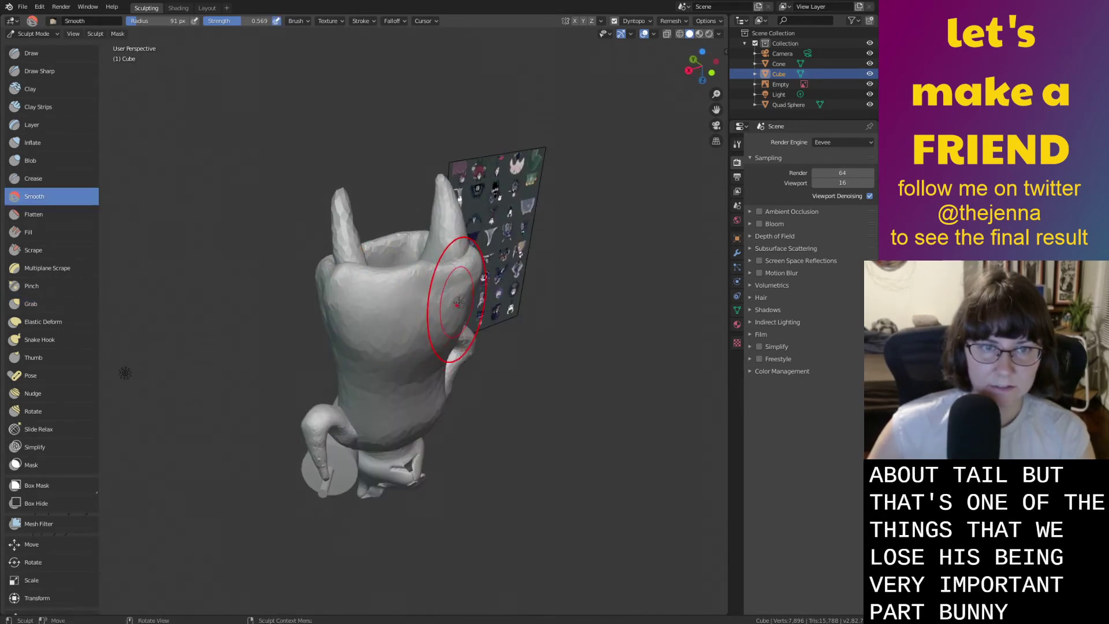
mouse_move(354, 341)
middle_mouse_down()
mouse_move(402, 378)
mouse_move(355, 317)
mouse_move(344, 265)
mouse_move(421, 290)
middle_mouse_up()
scroll(421, 290, "up", 3)
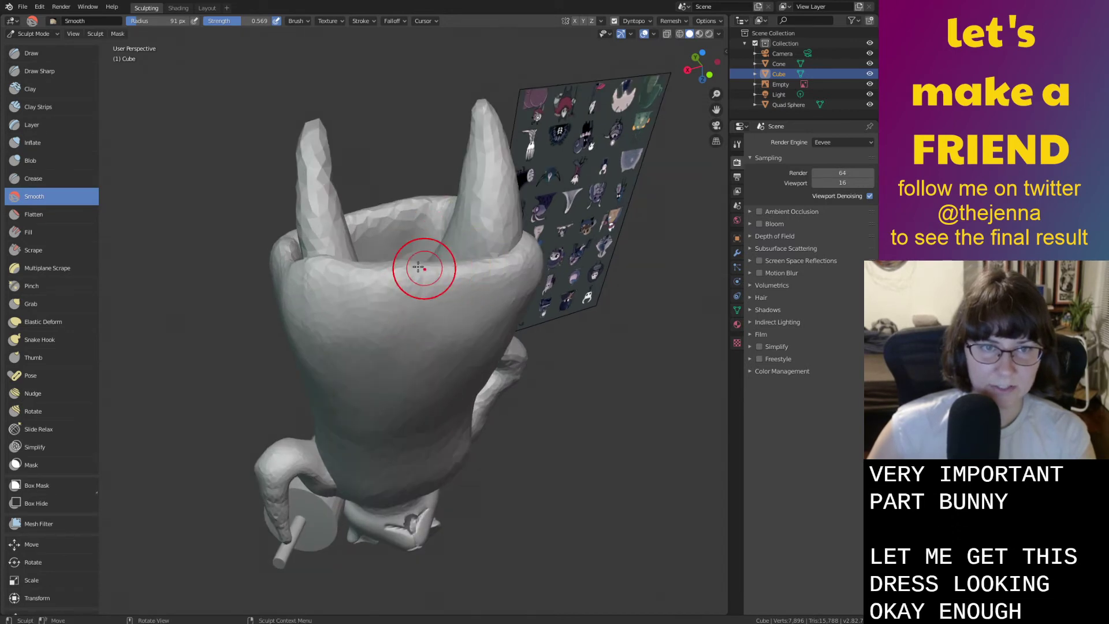
middle_click_drag(292, 186, 386, 267)
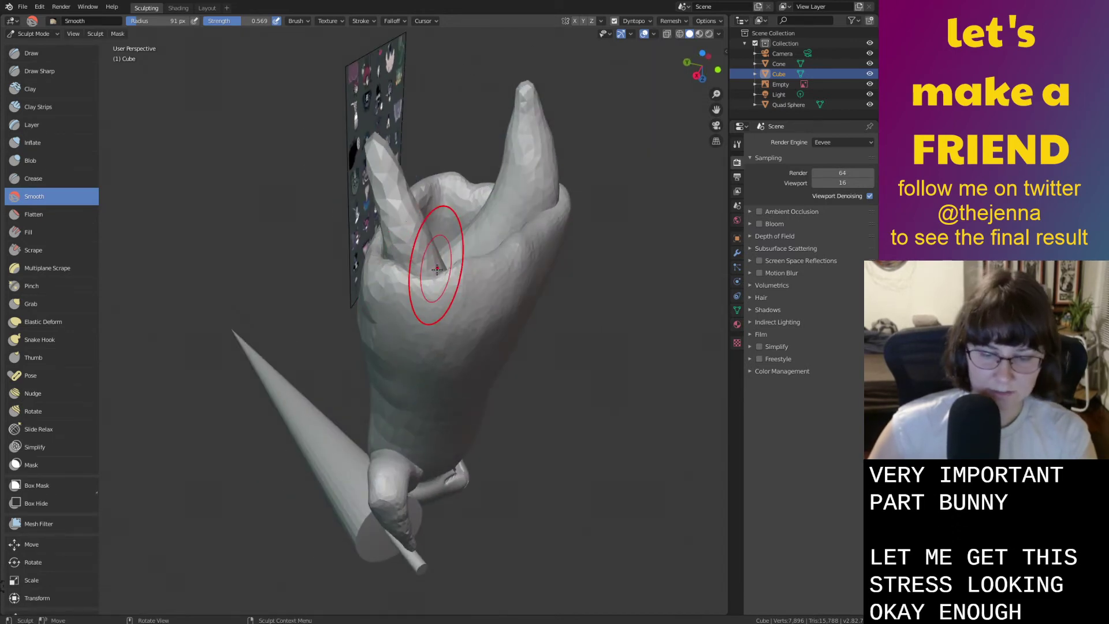
Inflate the hem where the leg crosses it and smooth the thickened rim.
key("i")
mouse_move(399, 268)
middle_mouse_down()
mouse_move(458, 267)
mouse_move(440, 290)
middle_mouse_up()
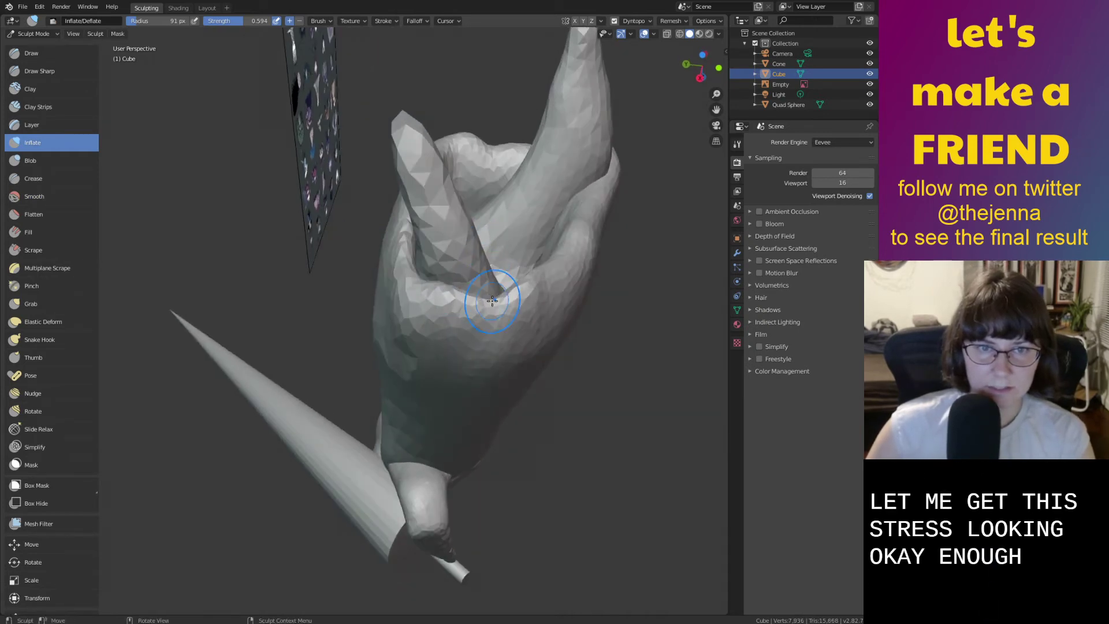
key("shift+s")
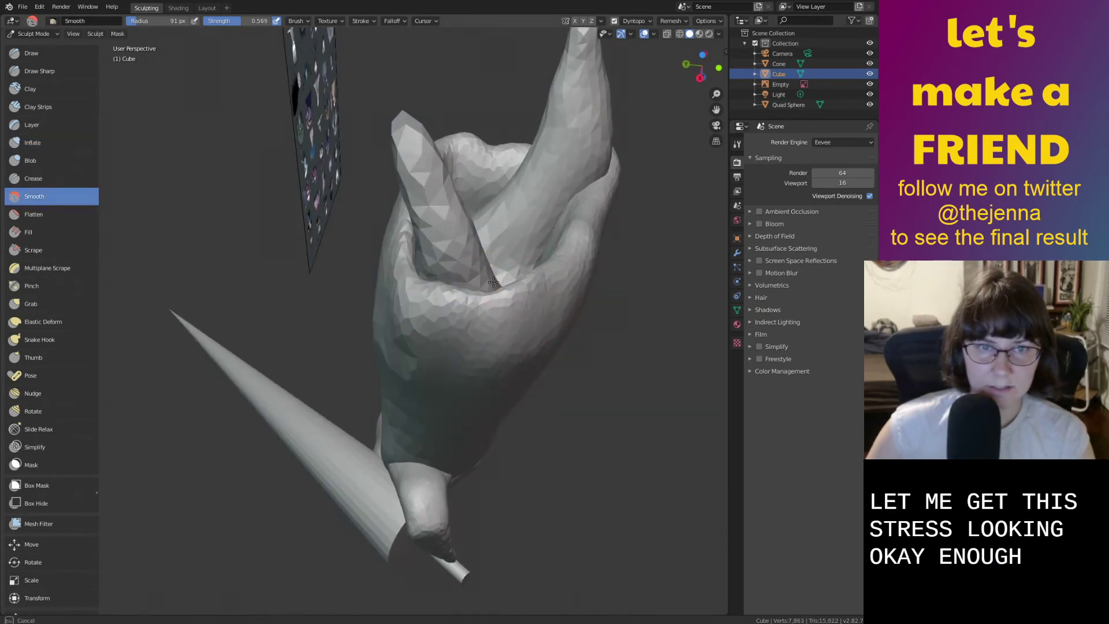
mouse_move(484, 279)
middle_mouse_down()
mouse_move(449, 256)
mouse_move(439, 257)
mouse_move(458, 285)
mouse_move(365, 248)
mouse_move(380, 258)
middle_mouse_up()
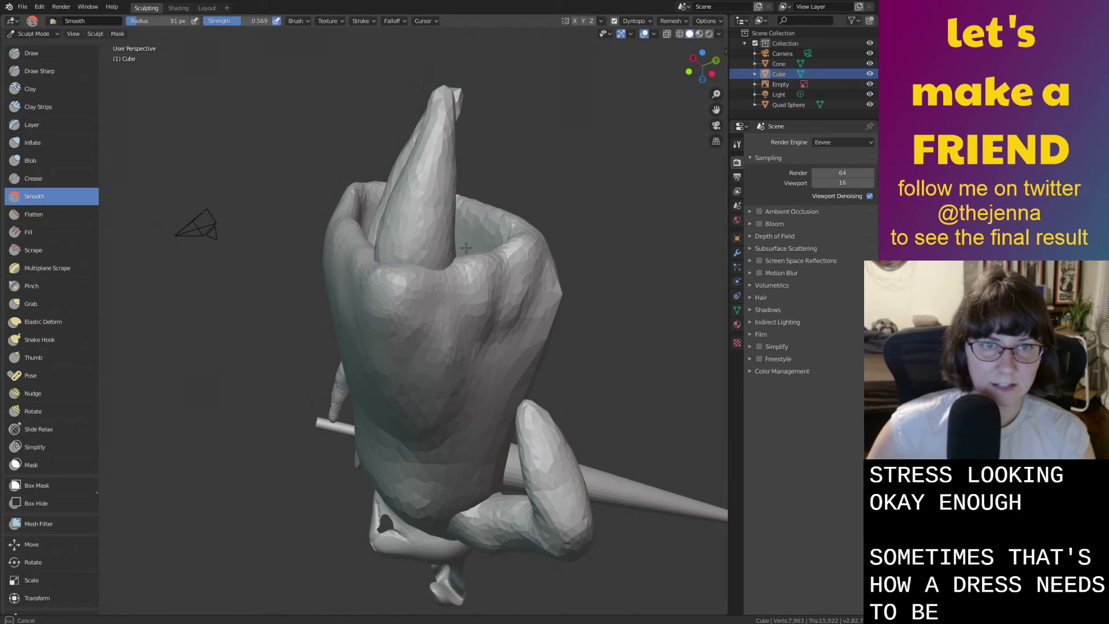
Adjust the hem's outline around the legs with Grab and smooth the garment's lower sides.
mouse_move(549, 235)
middle_mouse_down()
mouse_move(508, 346)
mouse_move(473, 310)
middle_mouse_up()
key("g")
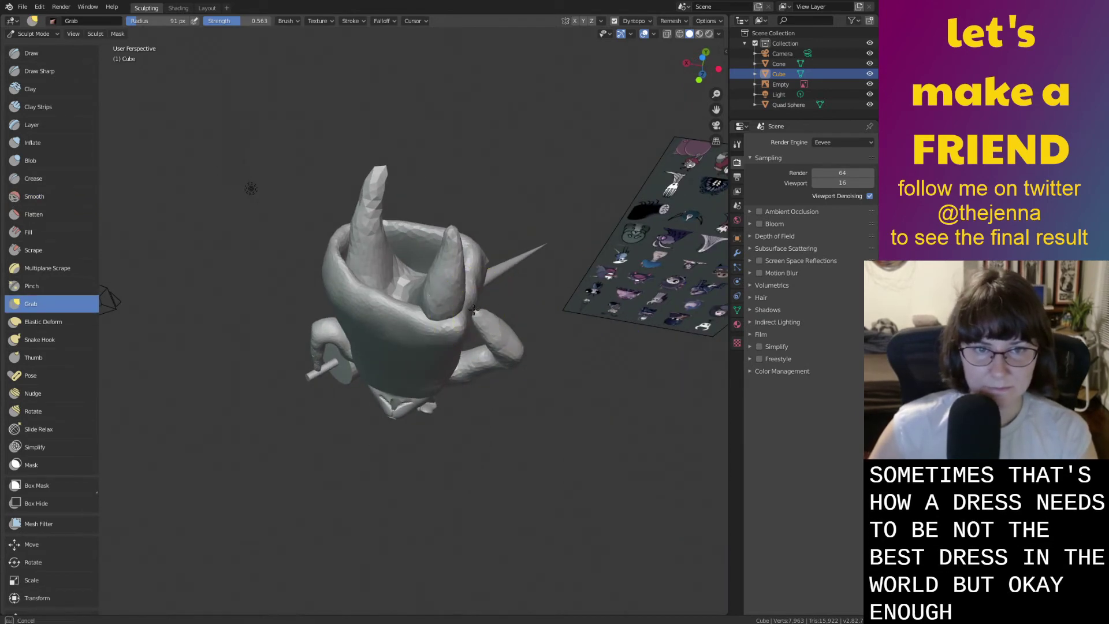
middle_click_drag(444, 332, 365, 322)
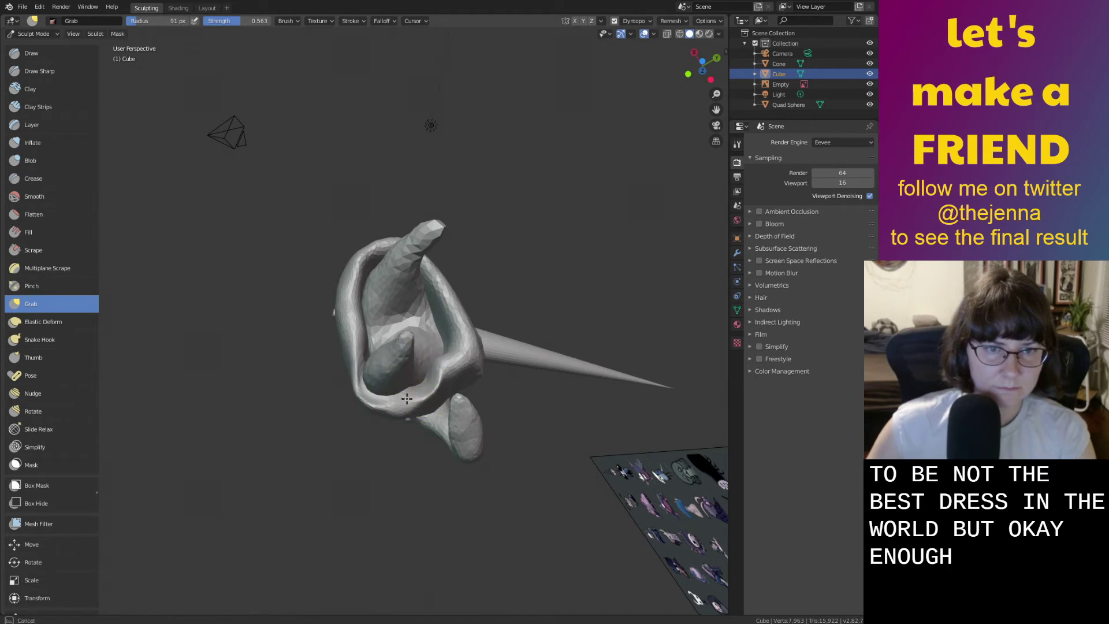
middle_click_drag(406, 400, 414, 338)
key("shift+s")
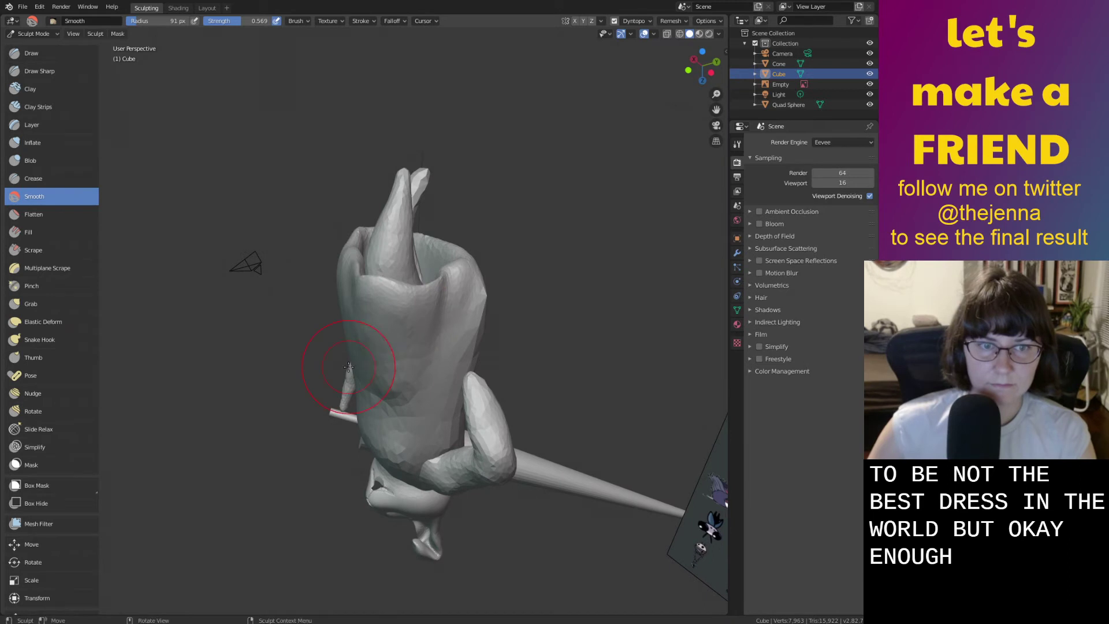
middle_click_drag(444, 344, 402, 376)
mouse_move(467, 347)
middle_mouse_down()
mouse_move(451, 327)
mouse_move(427, 335)
mouse_move(463, 353)
mouse_move(408, 285)
mouse_move(540, 329)
mouse_move(362, 302)
mouse_move(261, 338)
mouse_move(188, 342)
middle_mouse_up()
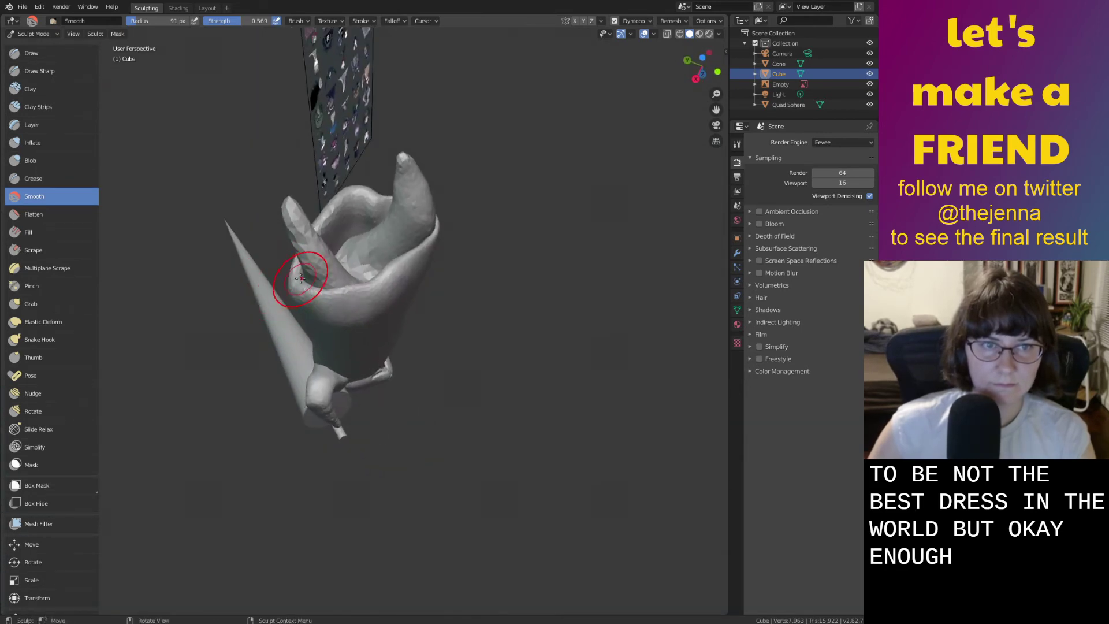
mouse_move(438, 276)
middle_mouse_down()
mouse_move(602, 260)
mouse_move(594, 235)
mouse_move(520, 323)
mouse_move(351, 347)
mouse_move(471, 333)
middle_mouse_up()
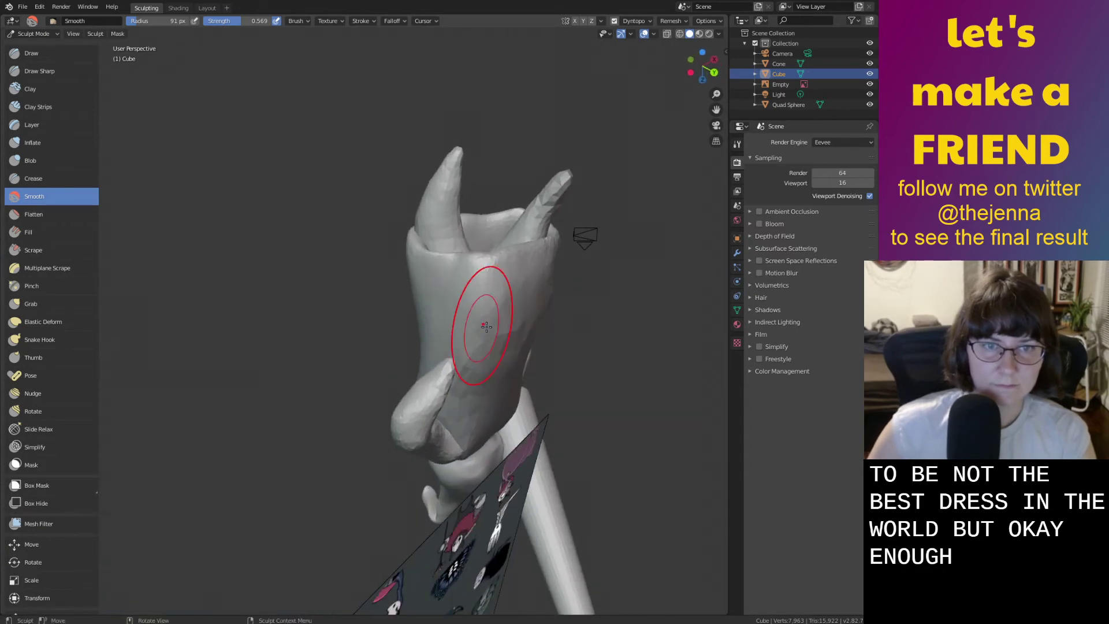
Smooth the remaining uneven parts of the garment's rim and outer side.
mouse_move(469, 295)
middle_mouse_down()
mouse_move(441, 394)
mouse_move(474, 359)
mouse_move(513, 342)
mouse_move(436, 355)
mouse_move(358, 330)
middle_mouse_up()
scroll(328, 323, "up", 4)
mouse_move(274, 297)
middle_mouse_down()
mouse_move(307, 167)
mouse_move(319, 433)
middle_mouse_up()
left_click_drag(318, 457, 327, 450)
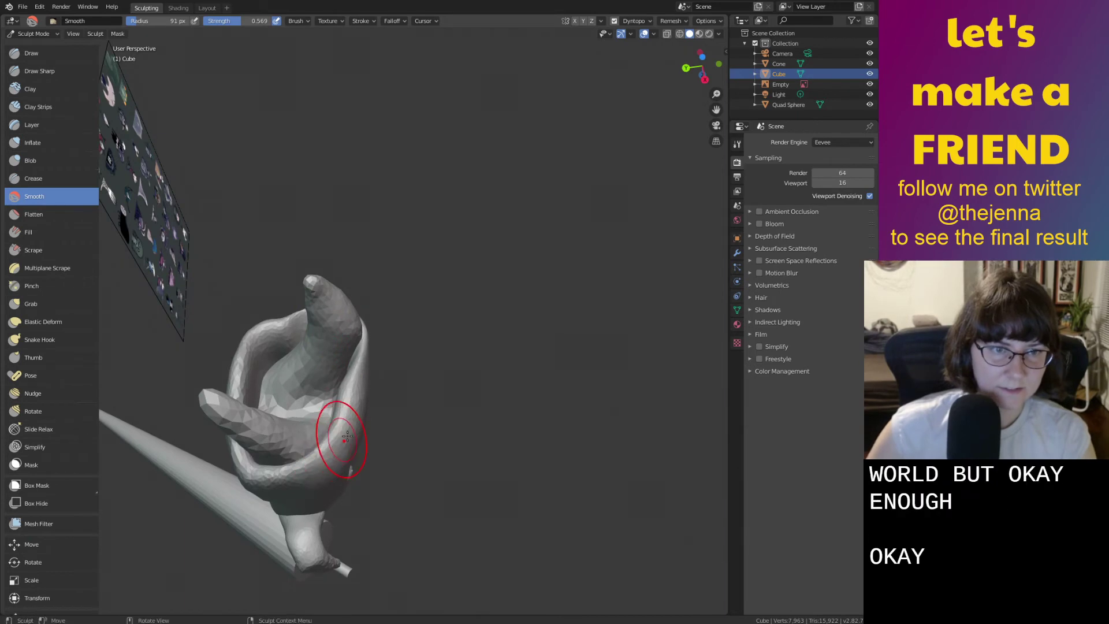
scroll(339, 442, "down", 5)
mouse_move(346, 398)
middle_mouse_down()
mouse_move(473, 451)
mouse_move(574, 522)
middle_mouse_up()
mouse_move(483, 424)
middle_mouse_down()
mouse_move(583, 413)
mouse_move(570, 421)
mouse_move(495, 353)
middle_mouse_up()
scroll(491, 341, "up", 6)
mouse_move(461, 267)
middle_mouse_down()
mouse_move(562, 257)
mouse_move(459, 261)
middle_mouse_up()
left_click_drag(367, 267, 369, 276)
Smooth the faceted back of the garment and save the file.
middle_click_drag(626, 265, 439, 274)
scroll(405, 278, "up", 4)
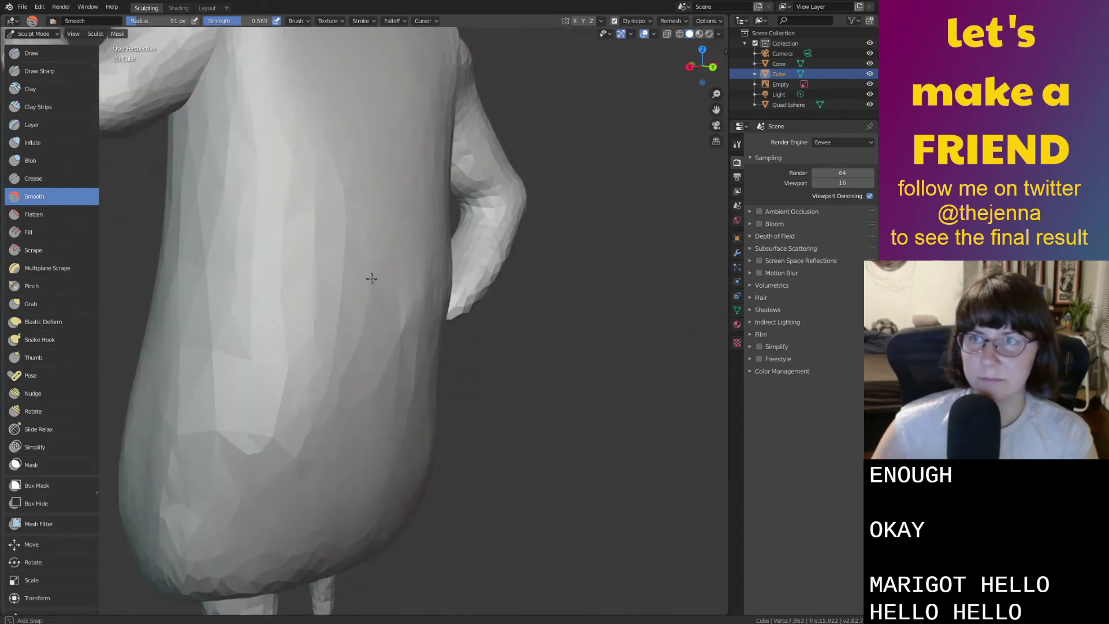
middle_click_drag(372, 277, 277, 274)
mouse_move(349, 322)
middle_mouse_down()
mouse_move(218, 312)
mouse_move(370, 289)
middle_mouse_up()
scroll(231, 304, "down", 5)
left_click_drag(363, 255, 347, 306)
mouse_move(339, 328)
middle_mouse_down()
mouse_move(341, 344)
mouse_move(408, 279)
middle_mouse_up()
key("ctrl+s")
Make the Quad Sphere body the selected object in the Layout workspace and return to the Sculpting workspace.
scroll(341, 344, "up", 4)
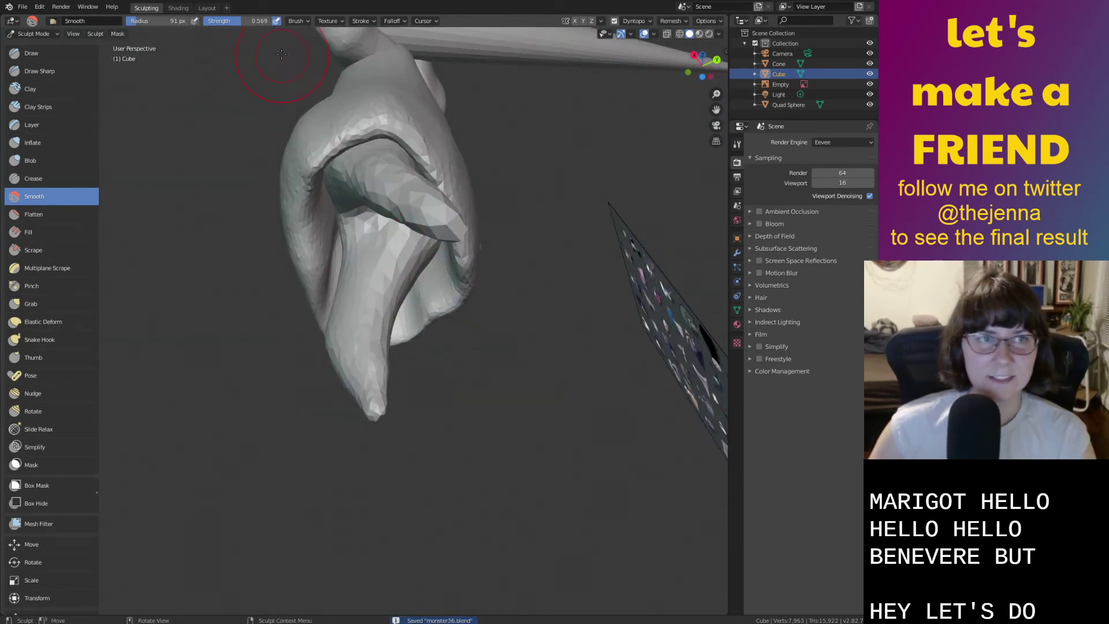
left_click(210, 8)
left_click(379, 268)
middle_click_drag(379, 268, 369, 369)
left_click(153, 8)
mouse_move(377, 188)
middle_mouse_down()
mouse_move(331, 296)
mouse_move(427, 341)
mouse_move(416, 327)
mouse_move(458, 297)
middle_mouse_up()
Inflate a round tail bump out through the garment's back from the body and smooth it.
key("i")
middle_click_drag(491, 261, 497, 257)
left_click_drag(488, 290, 484, 260)
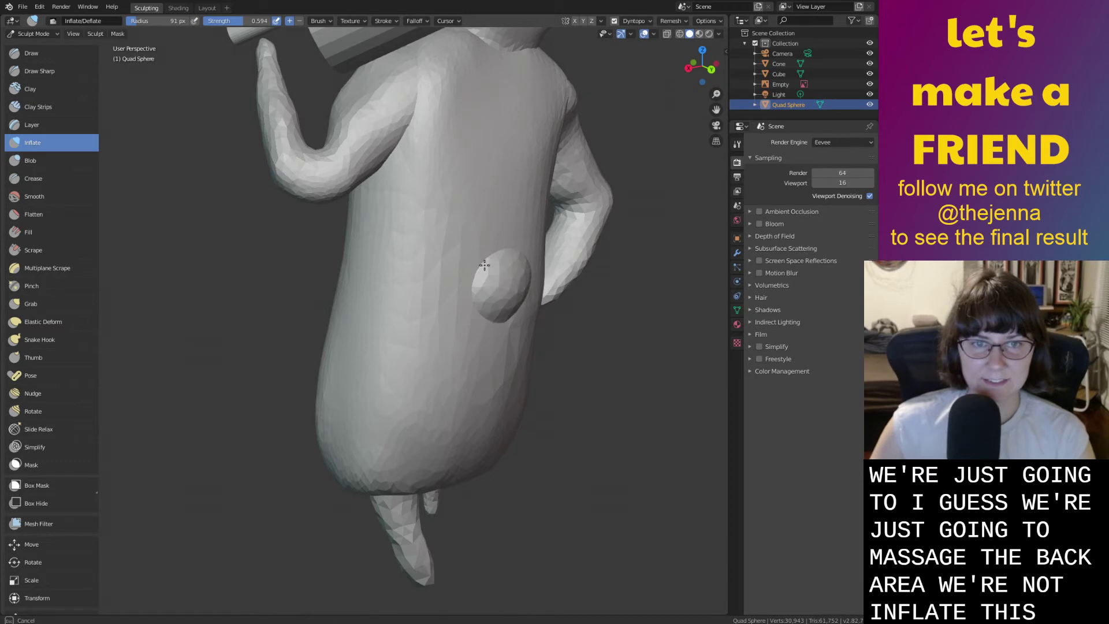
mouse_move(513, 269)
middle_mouse_down()
mouse_move(355, 211)
mouse_move(356, 245)
mouse_move(388, 249)
middle_mouse_up()
key("s")
left_click_drag(378, 238, 376, 265)
mouse_move(376, 265)
middle_mouse_down()
mouse_move(436, 304)
mouse_move(491, 292)
middle_mouse_up()
Pull the tail upward and outward with Grab and narrow its upper end into a teardrop shape.
key("g")
left_click_drag(525, 240, 521, 235)
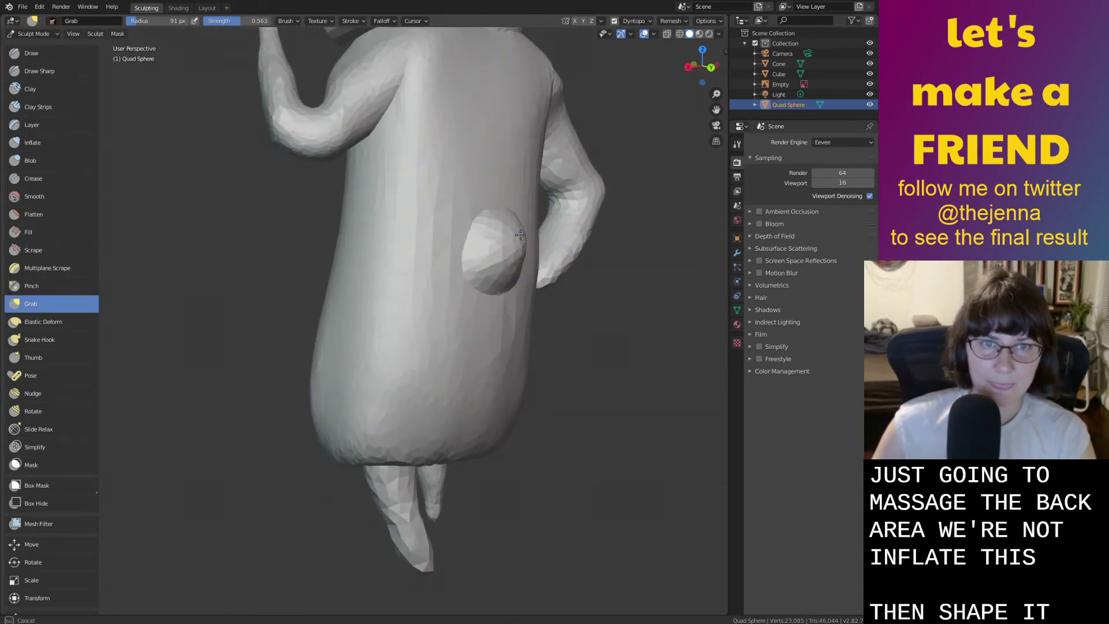
middle_click_drag(541, 199, 563, 225)
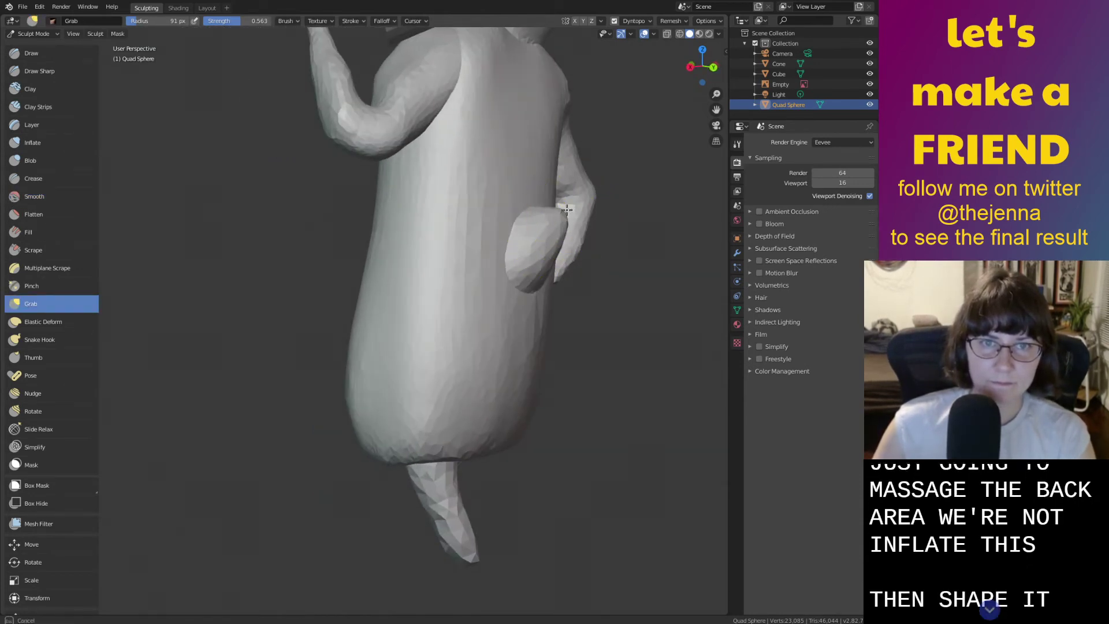
left_click_drag(548, 274, 545, 276)
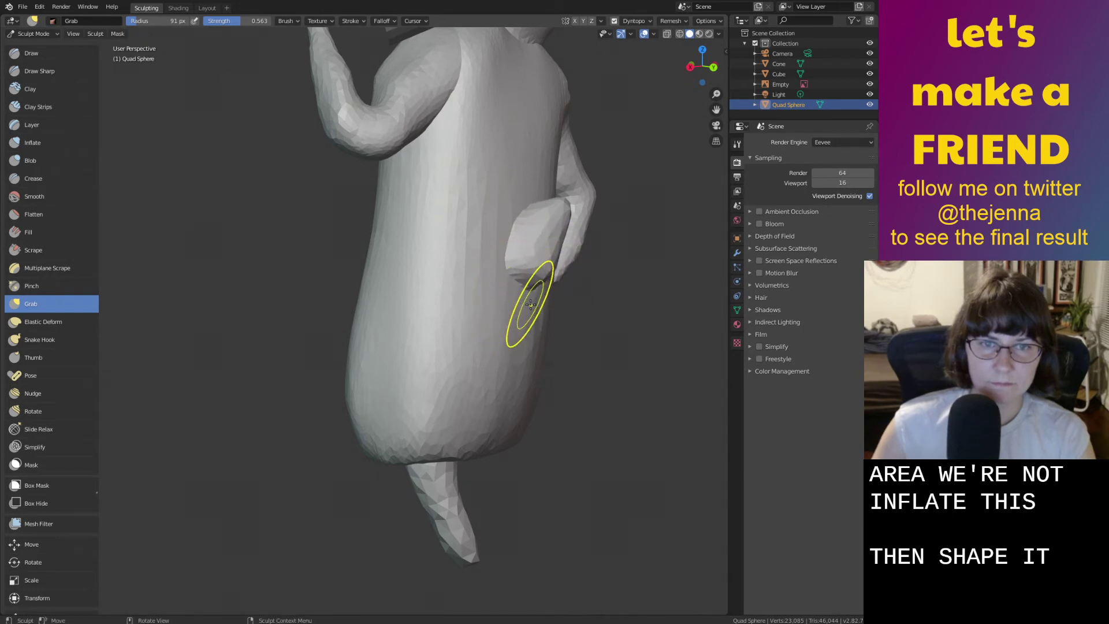
middle_click_drag(504, 285, 584, 280)
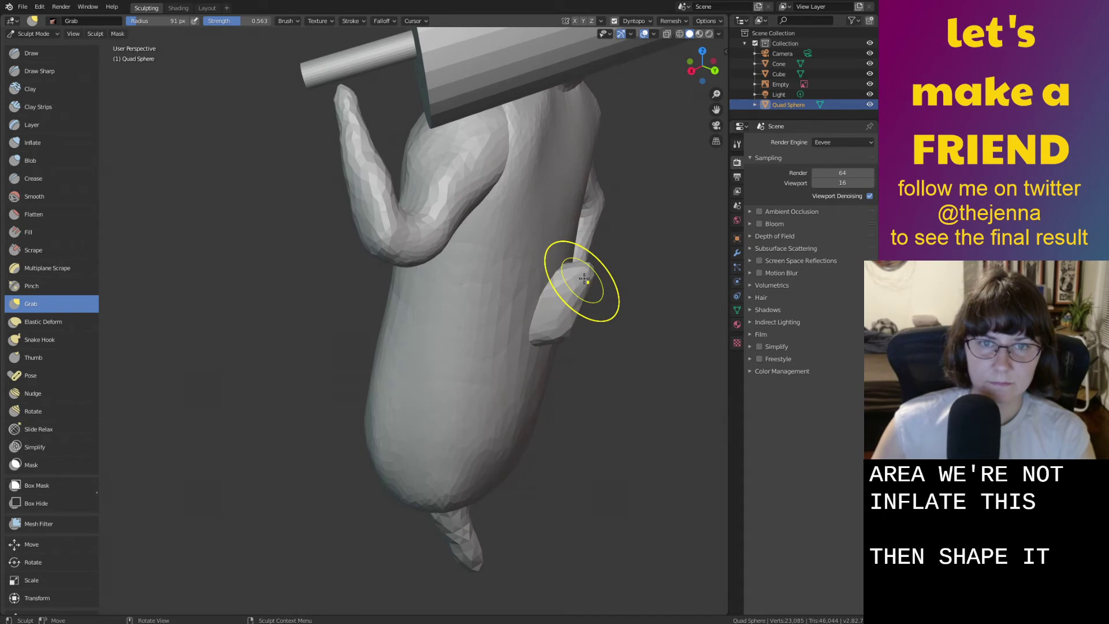
left_click_drag(578, 263, 559, 279)
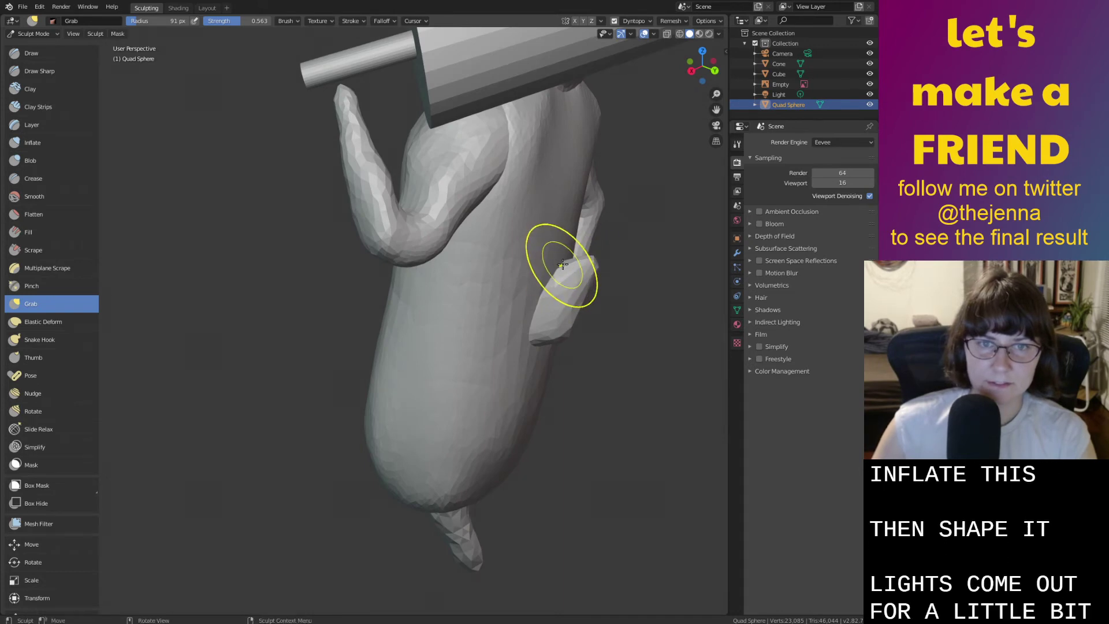
left_click_drag(555, 293, 557, 285)
mouse_move(557, 285)
middle_mouse_down()
mouse_move(409, 260)
mouse_move(324, 220)
middle_mouse_up()
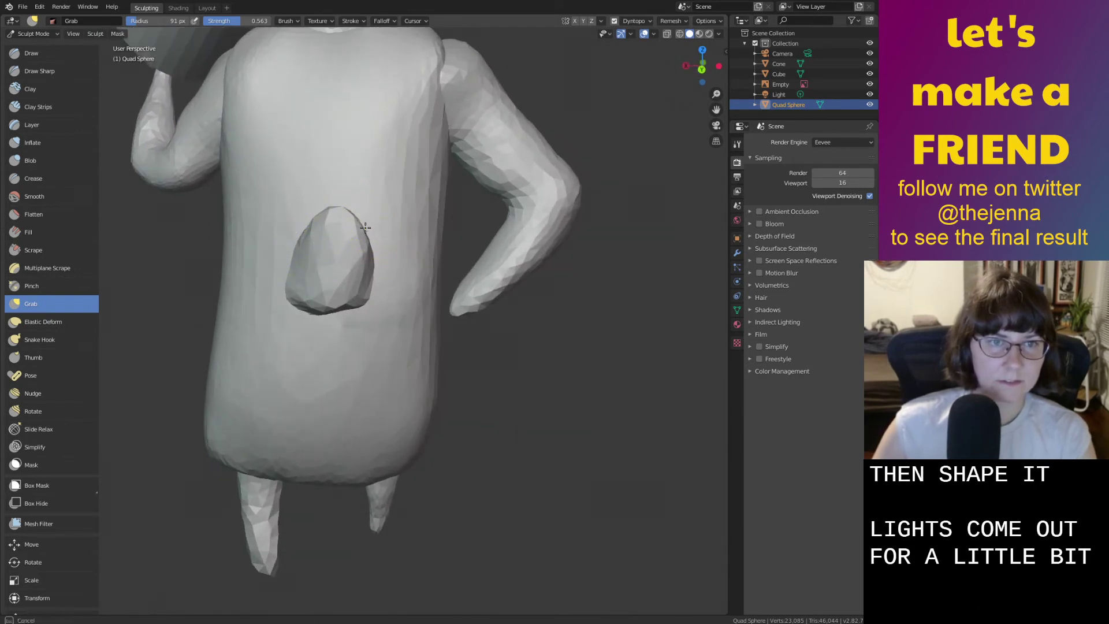
left_click_drag(303, 231, 321, 221)
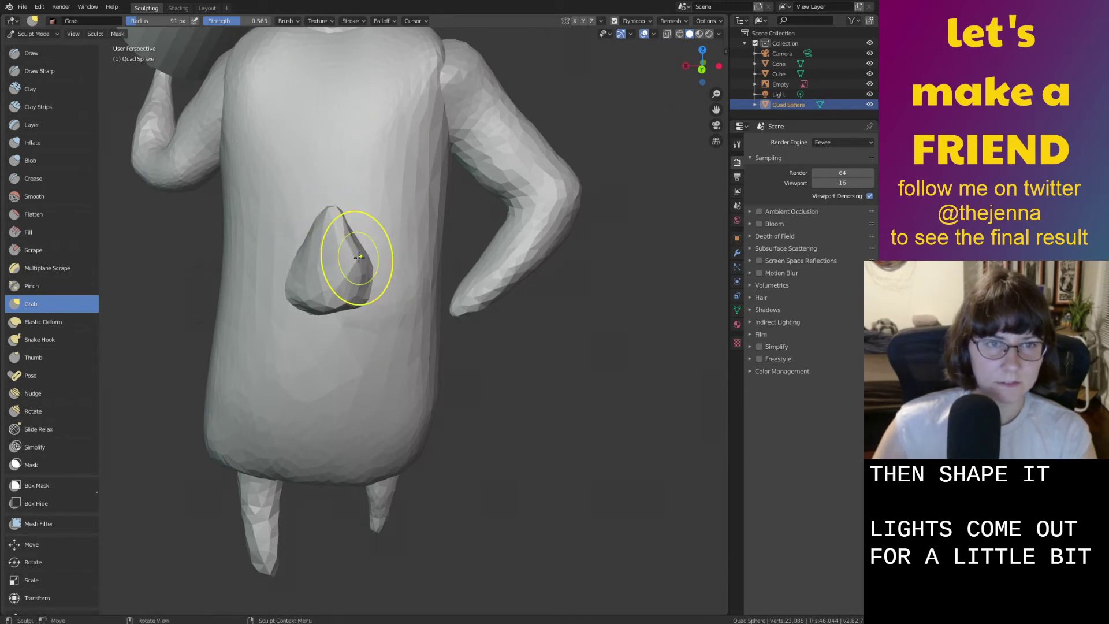
Inflate the tail's wide lower part and smooth its surface.
key("i")
scroll(401, 260, "up", 2)
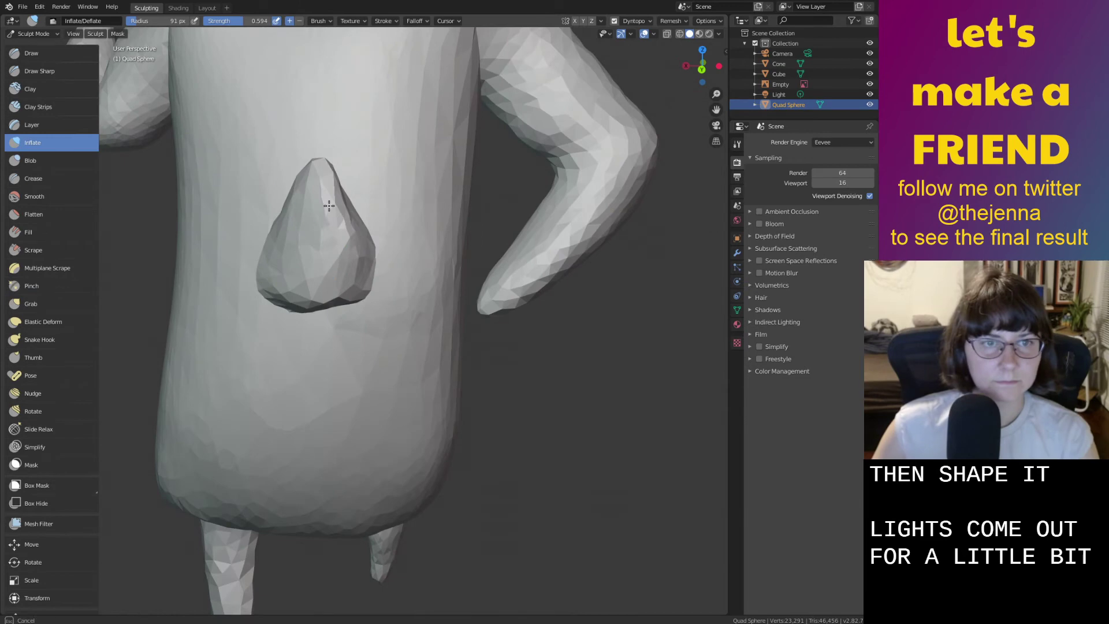
mouse_move(267, 262)
left_mouse_down()
mouse_move(267, 273)
mouse_move(331, 290)
mouse_move(372, 253)
mouse_move(310, 308)
mouse_move(329, 297)
left_mouse_up()
key("shift+s")
mouse_move(329, 297)
middle_mouse_down()
mouse_move(356, 419)
mouse_move(423, 444)
middle_mouse_up()
Reshape the tail's profile from the side and its lower edge with Grab.
mouse_move(443, 495)
middle_mouse_down()
mouse_move(529, 456)
mouse_move(460, 410)
mouse_move(410, 417)
middle_mouse_up()
key("g")
left_click_drag(560, 251, 535, 289)
middle_click_drag(533, 292, 500, 312)
left_click_drag(416, 391, 395, 413)
middle_click_drag(366, 415, 364, 408)
Inflate the tail's base into a fuller rounded form and smooth its underside and edges.
key("i")
mouse_move(388, 430)
left_mouse_down()
mouse_move(399, 429)
mouse_move(381, 429)
left_mouse_up()
middle_click_drag(433, 434, 415, 427)
mouse_move(414, 427)
left_mouse_down()
mouse_move(283, 333)
mouse_move(289, 347)
mouse_move(260, 364)
mouse_move(291, 433)
left_mouse_up()
key("s")
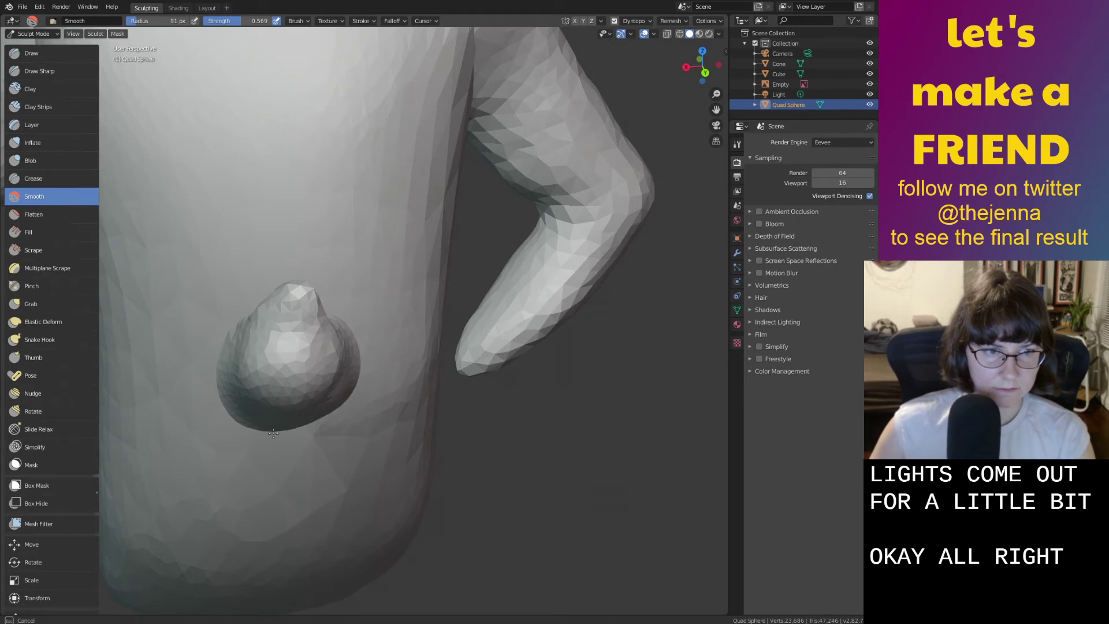
middle_click_drag(316, 421, 321, 316)
left_click_drag(299, 282, 201, 275)
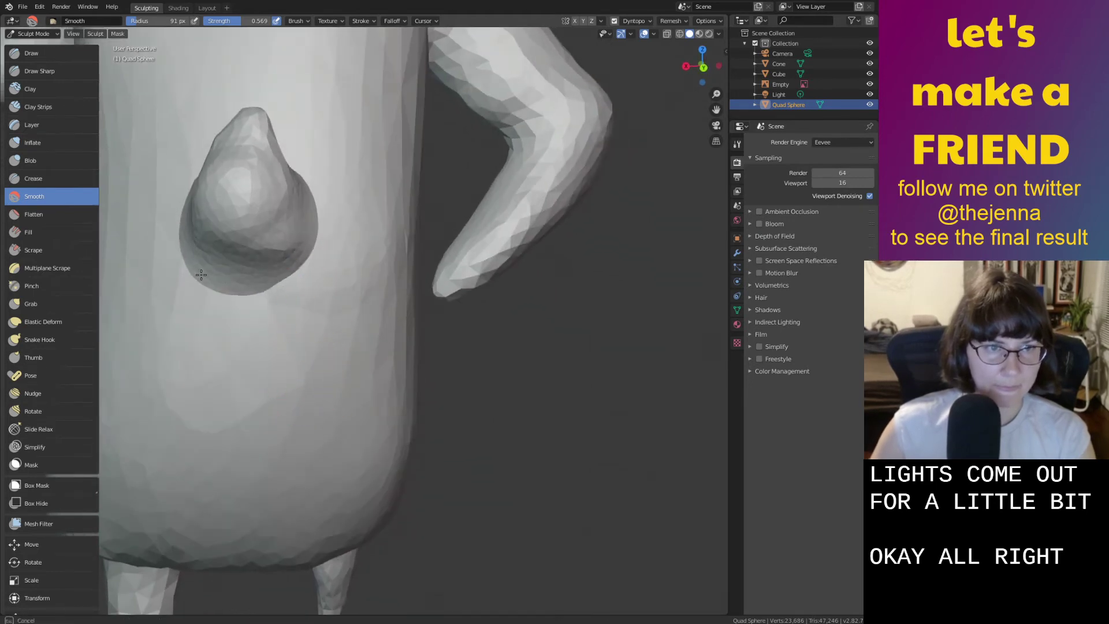
Smooth the lower edge and underside of the tail, trying the Flatten brush along its bottom.
left_click_drag(270, 300, 186, 282)
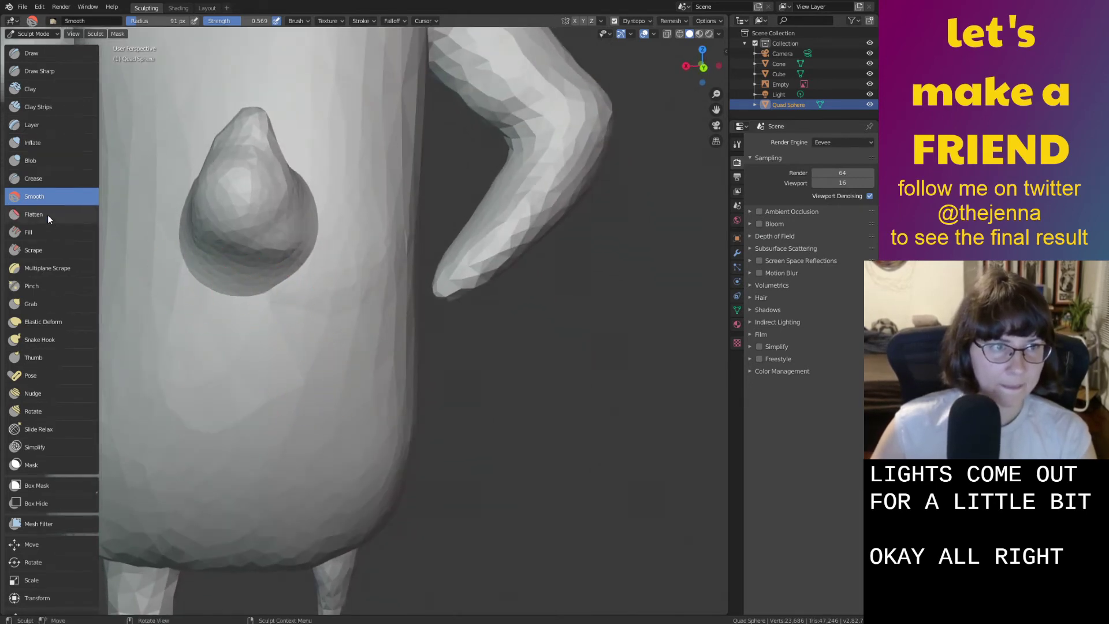
left_click(41, 214)
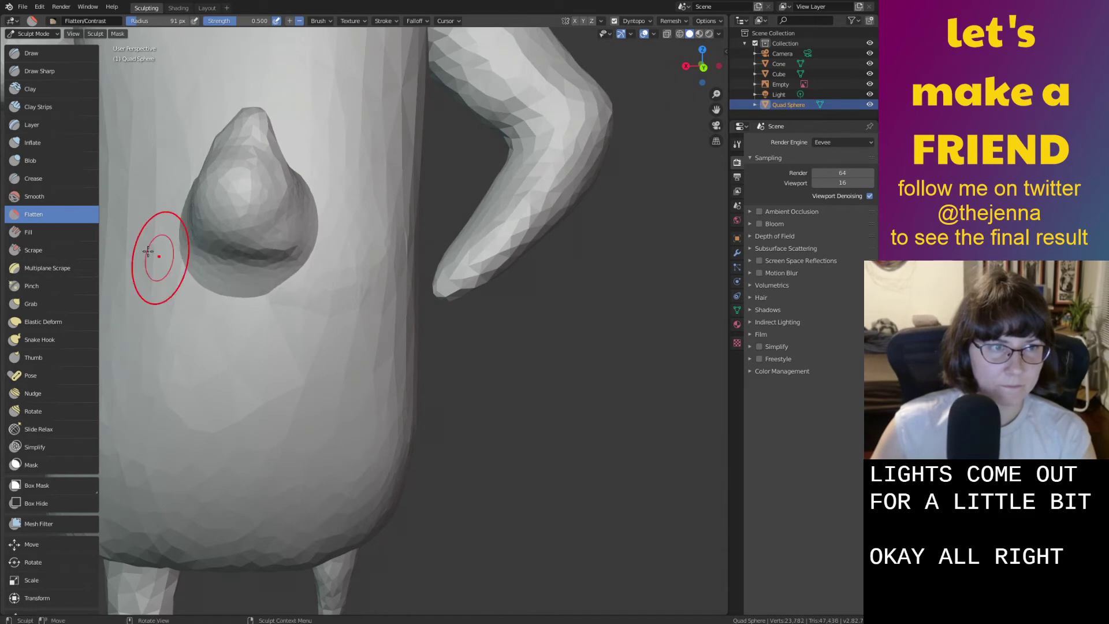
left_click(32, 196)
mouse_move(264, 284)
left_mouse_down()
mouse_move(294, 293)
mouse_move(315, 283)
mouse_move(309, 266)
left_mouse_up()
middle_click_drag(249, 294, 304, 290)
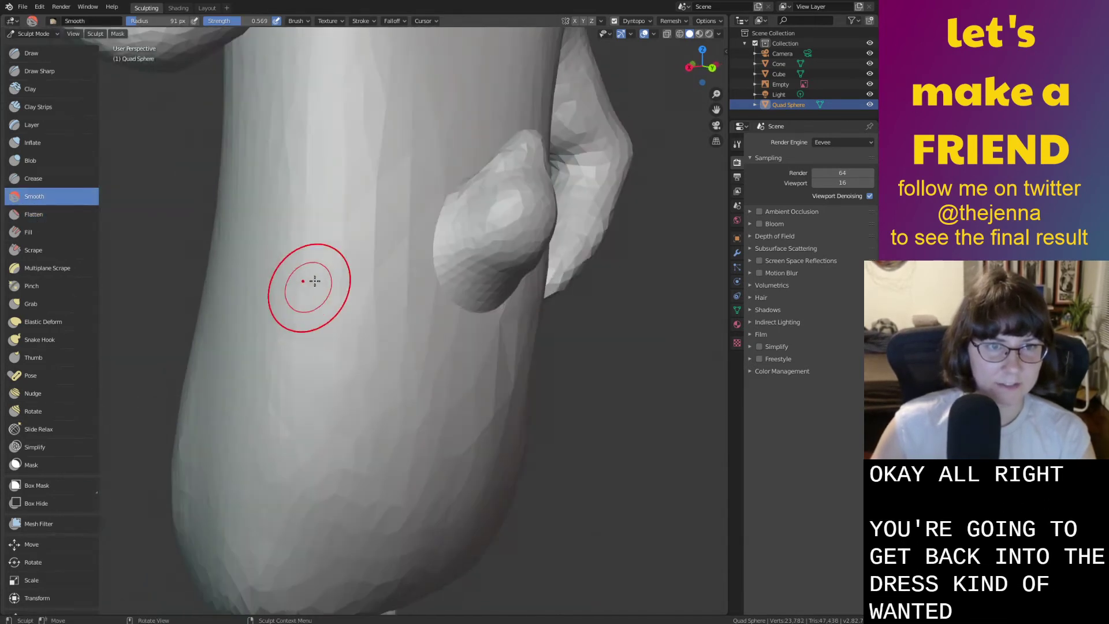
mouse_move(489, 305)
middle_mouse_down()
mouse_move(541, 319)
mouse_move(461, 309)
middle_mouse_up()
Nudge the tail's profile slightly with Grab from the side and check its shape from behind.
scroll(522, 312, "down", 3)
key("g")
scroll(537, 317, "down", 3)
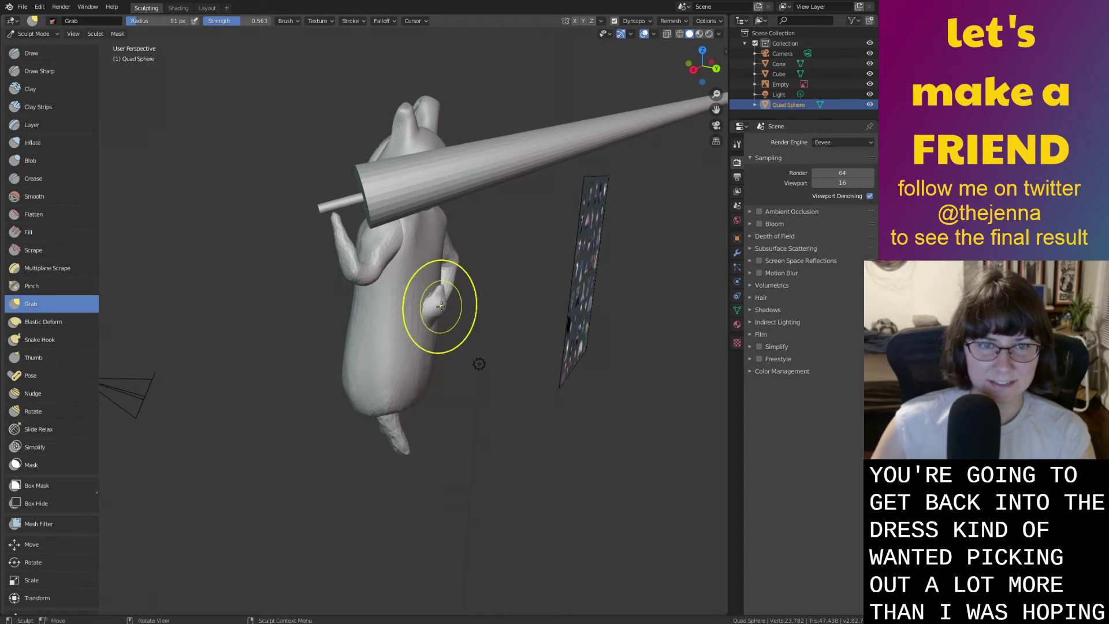
left_click_drag(434, 322, 438, 324)
mouse_move(439, 325)
middle_mouse_down()
mouse_move(358, 289)
mouse_move(310, 245)
mouse_move(339, 258)
mouse_move(353, 290)
middle_mouse_up()
scroll(351, 265, "up", 1)
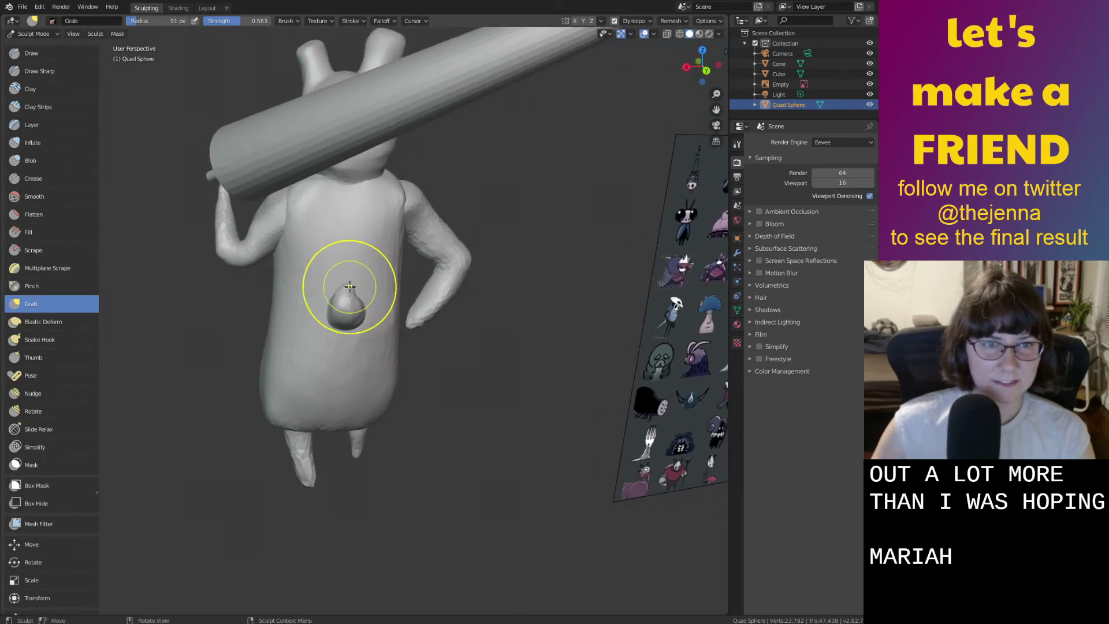
scroll(350, 287, "up", 6)
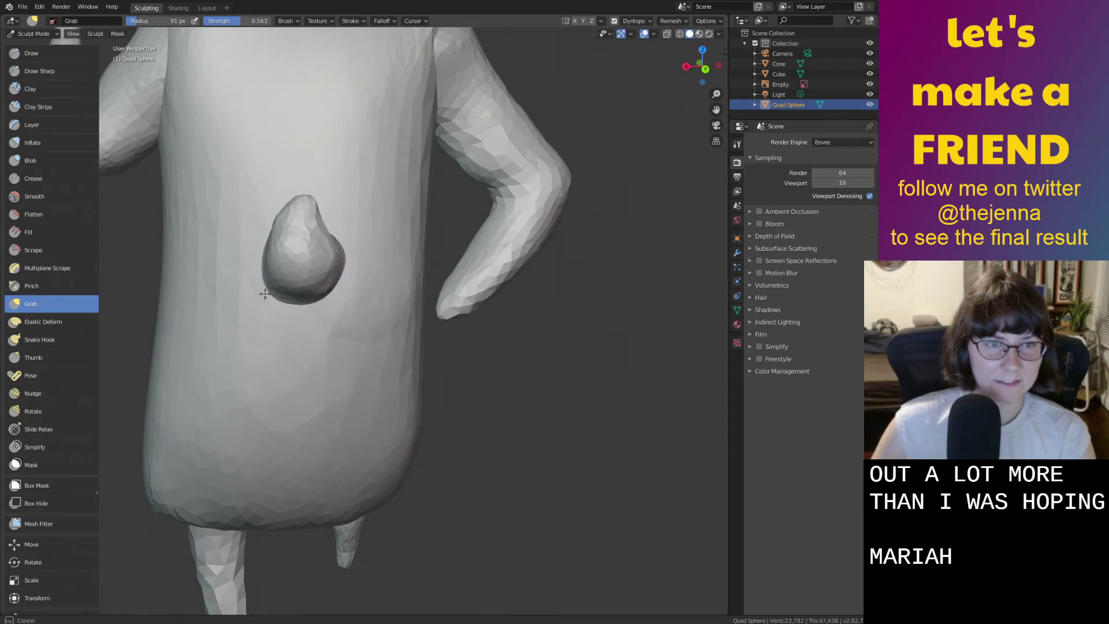
Save the file as monster36.blend.
middle_click_drag(346, 259, 458, 392)
scroll(442, 264, "down", 5)
key("ctrl+s")
scroll(439, 354, "up", 5)
key("ctrl+s")
mouse_move(191, 194)
middle_mouse_down()
mouse_move(413, 226)
mouse_move(431, 268)
mouse_move(412, 232)
mouse_move(439, 253)
middle_mouse_up()
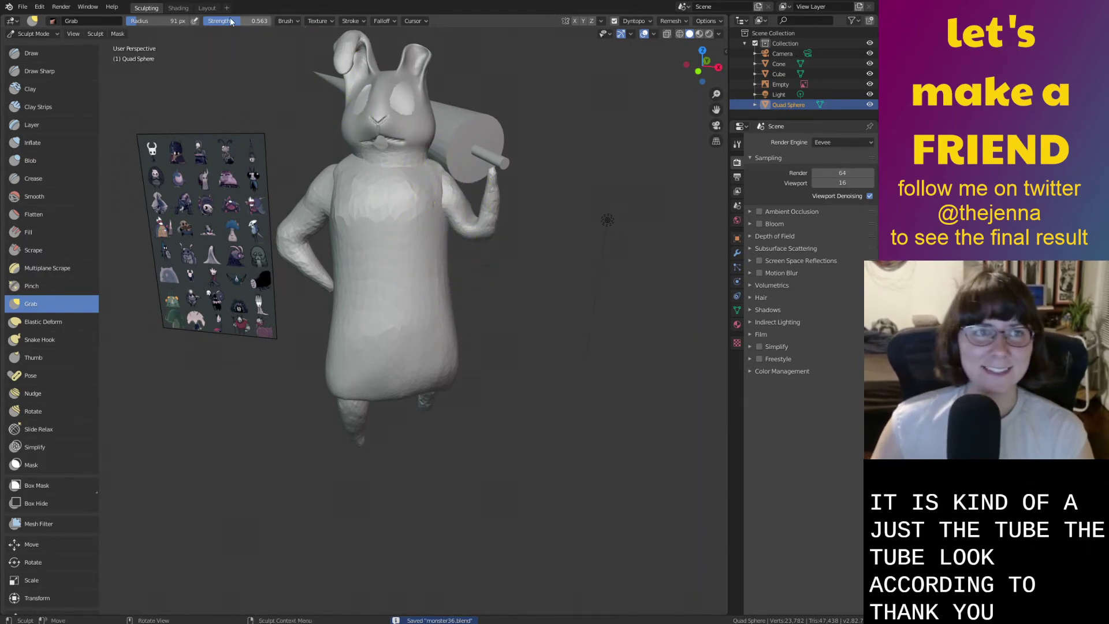
Switch to the Layout workspace and add a cylinder mesh to the scene.
left_click(208, 8)
left_click(518, 279)
middle_click_drag(515, 279, 526, 340)
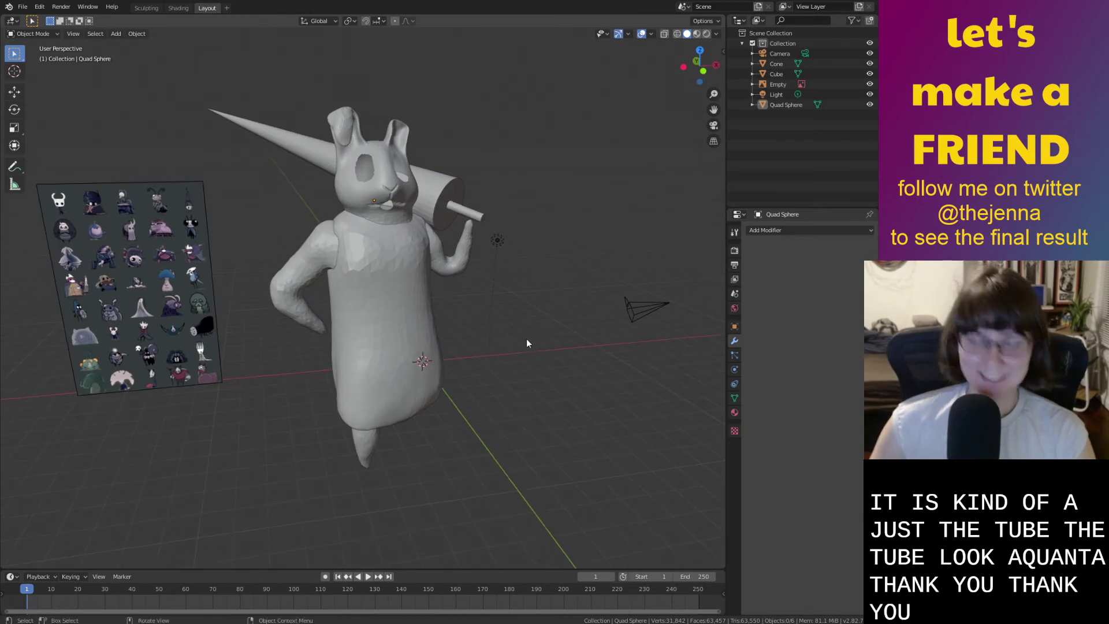
key("shift+a")
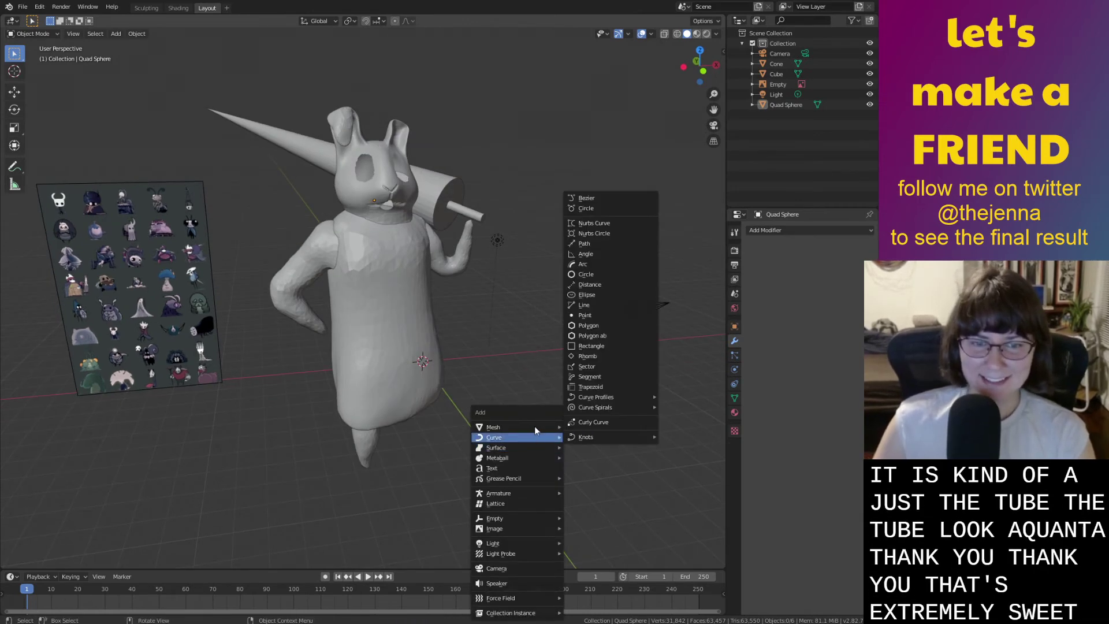
mouse_move(518, 424)
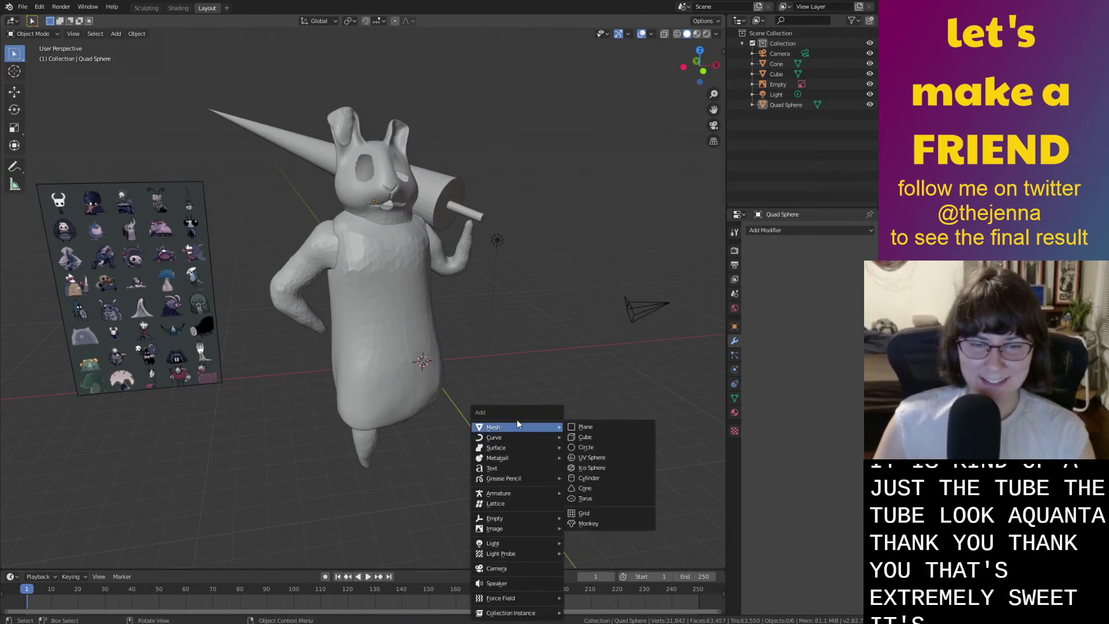
left_click(599, 477)
middle_click_drag(602, 471, 483, 251)
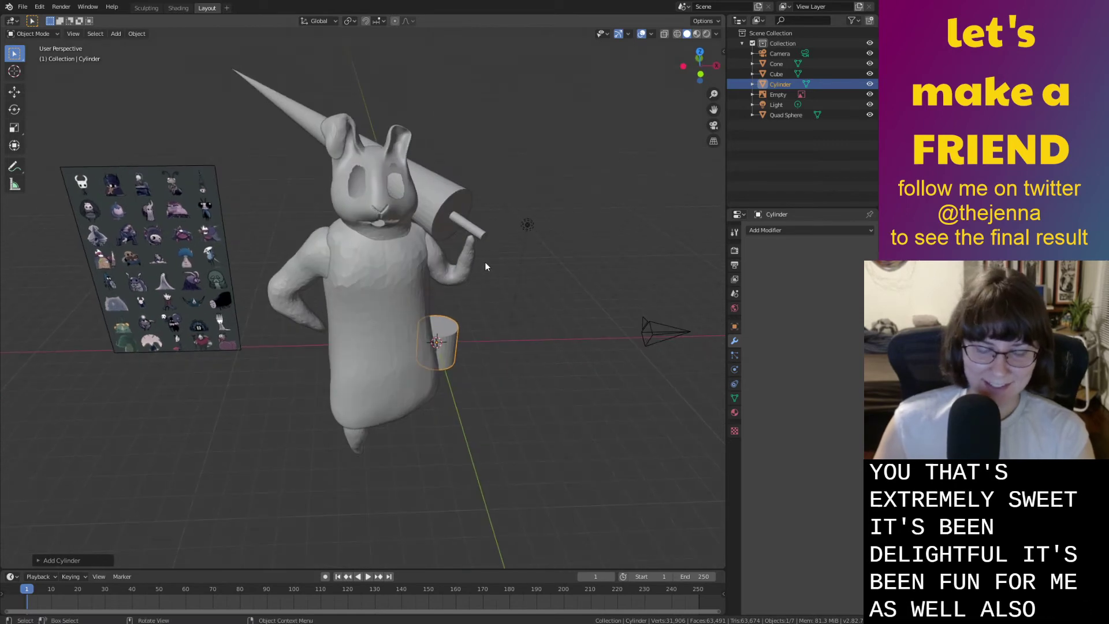
key("g")
key("z")
right_click(533, 385)
Move the cylinder along Y to stand in front of the bunny and raise it along Z.
middle_click_drag(494, 307, 575, 350)
key("g")
key("y")
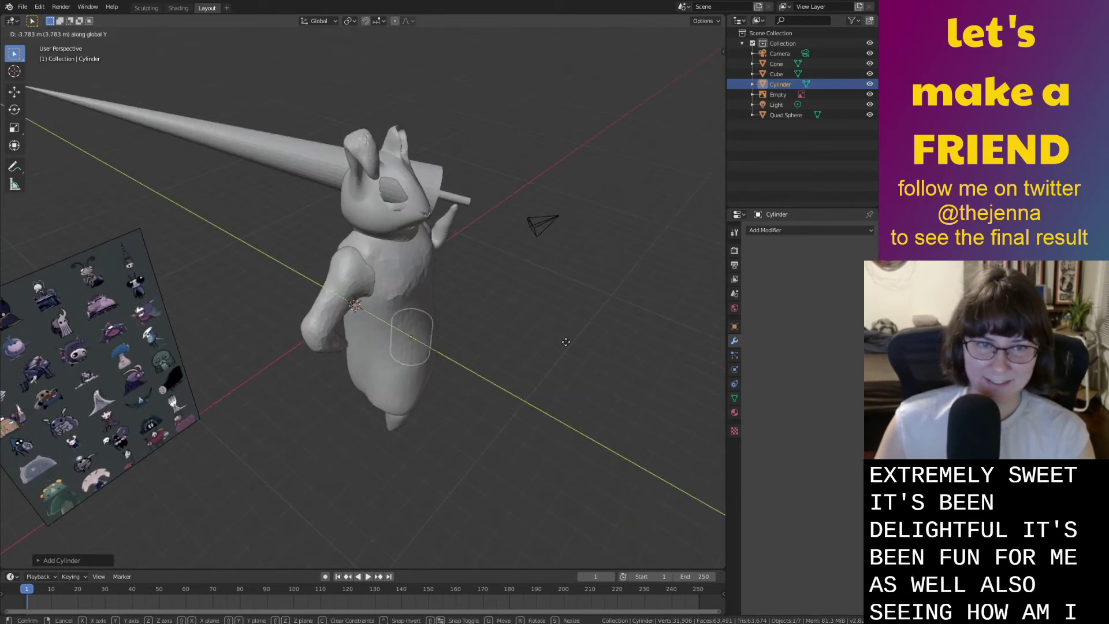
left_click(664, 383)
middle_click_drag(663, 383, 551, 339)
key("g")
key("z")
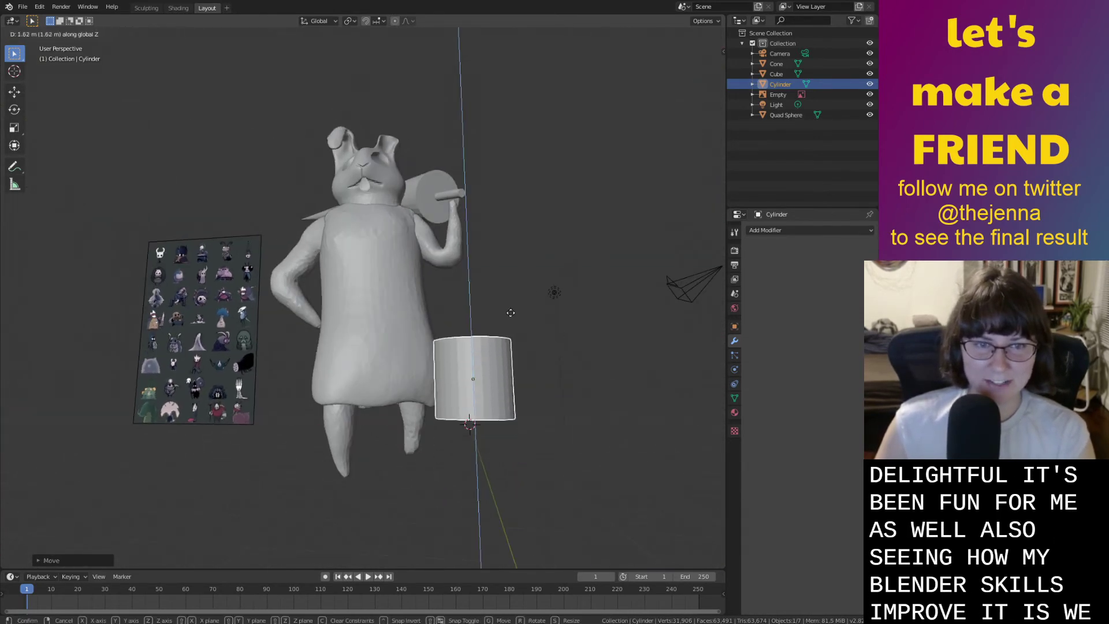
left_click(511, 218)
Scale the cylinder up and flatten it vertically into a wide, short disc.
key("s")
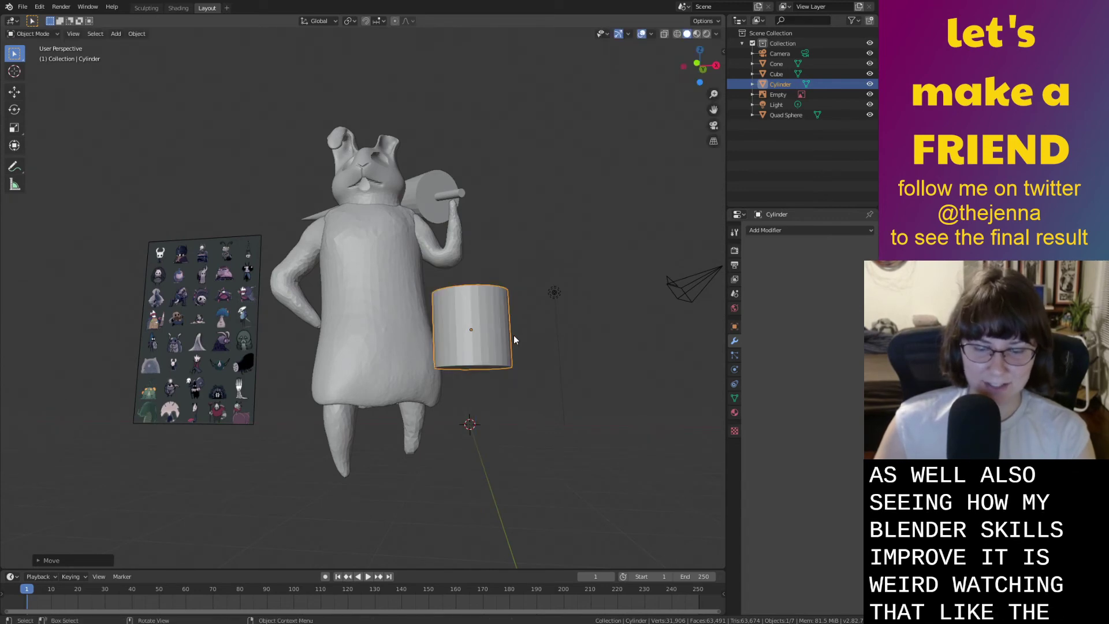
left_click(525, 358)
key("s")
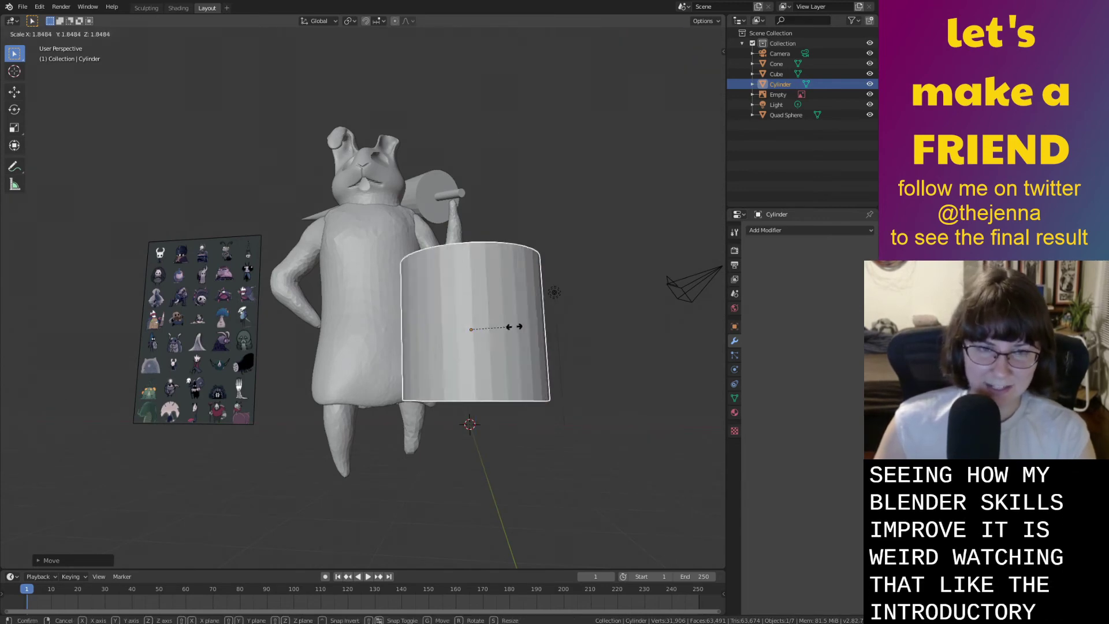
left_click(569, 312)
scroll(525, 210, "down", 3)
middle_click_drag(525, 210, 533, 244)
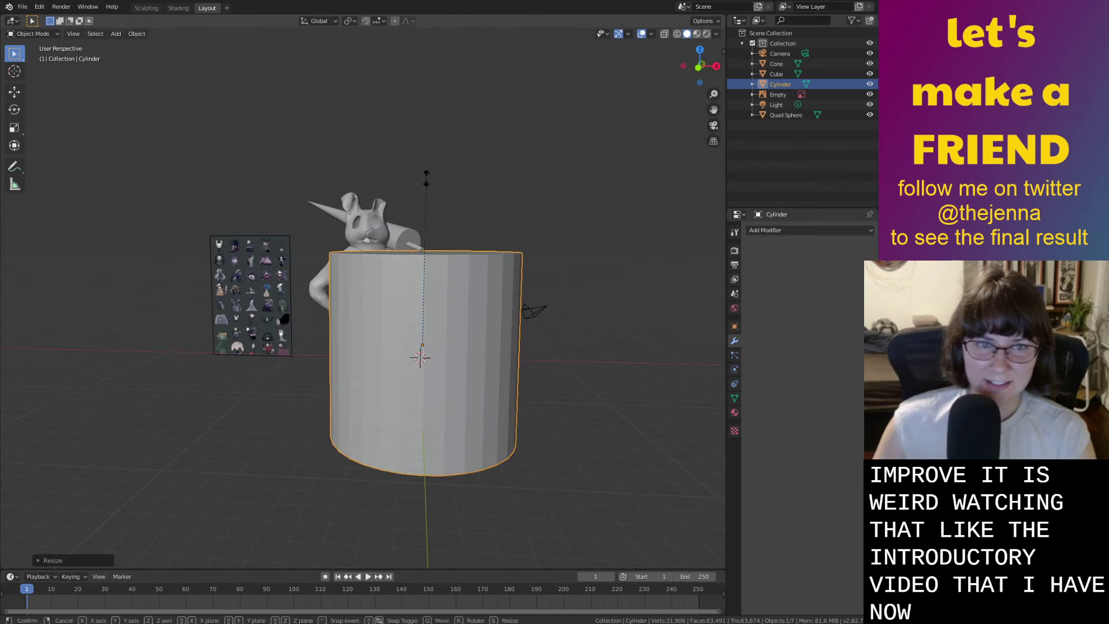
left_click(482, 347)
middle_click_drag(482, 347, 436, 355)
scroll(449, 401, "up", 2)
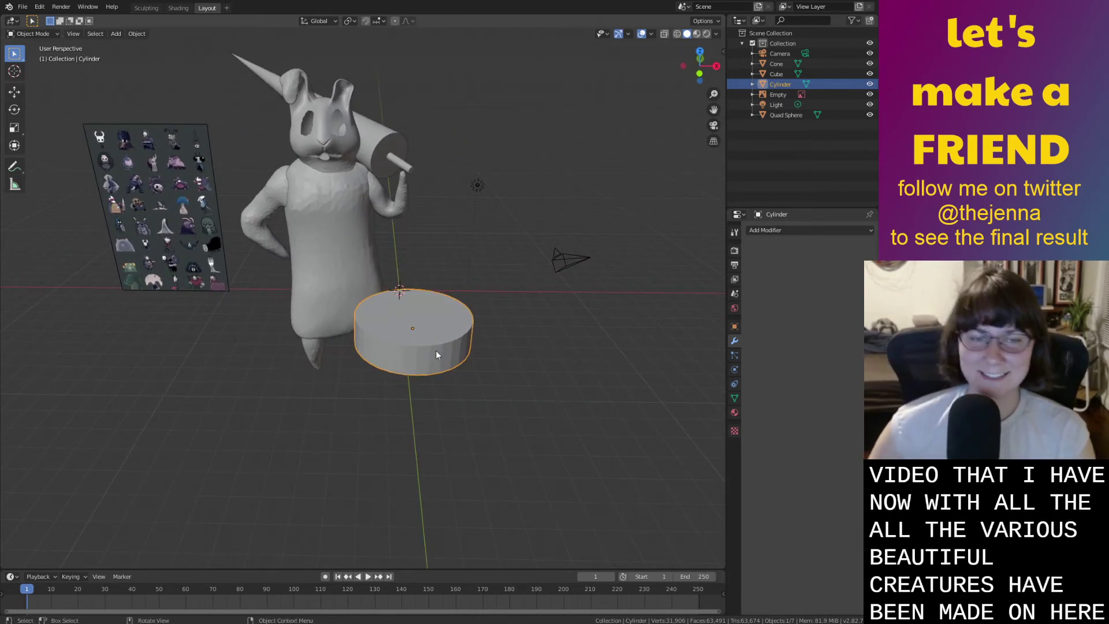
Scale the disc down and move it along Y back into the bunny's body.
middle_click_drag(422, 331, 544, 344)
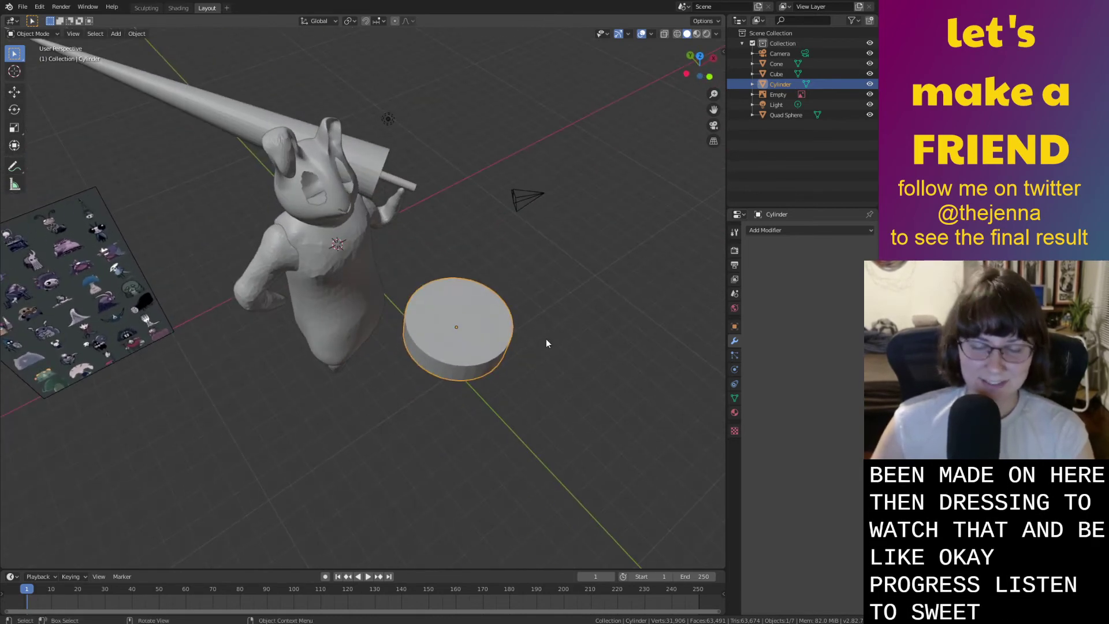
key("s")
left_click(526, 304)
key("g")
key("x")
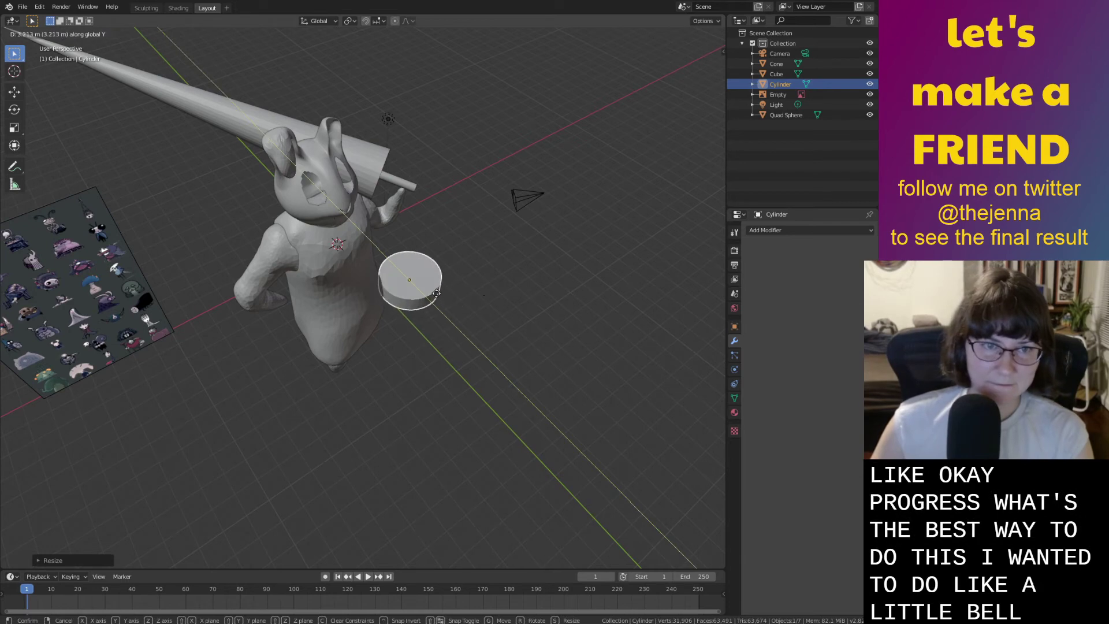
left_click(371, 305)
Raise the disc along Z to the waist and enlarge it into a band around the body.
middle_click_drag(371, 304, 314, 255)
key("g")
key("z")
left_click(349, 216)
key("s")
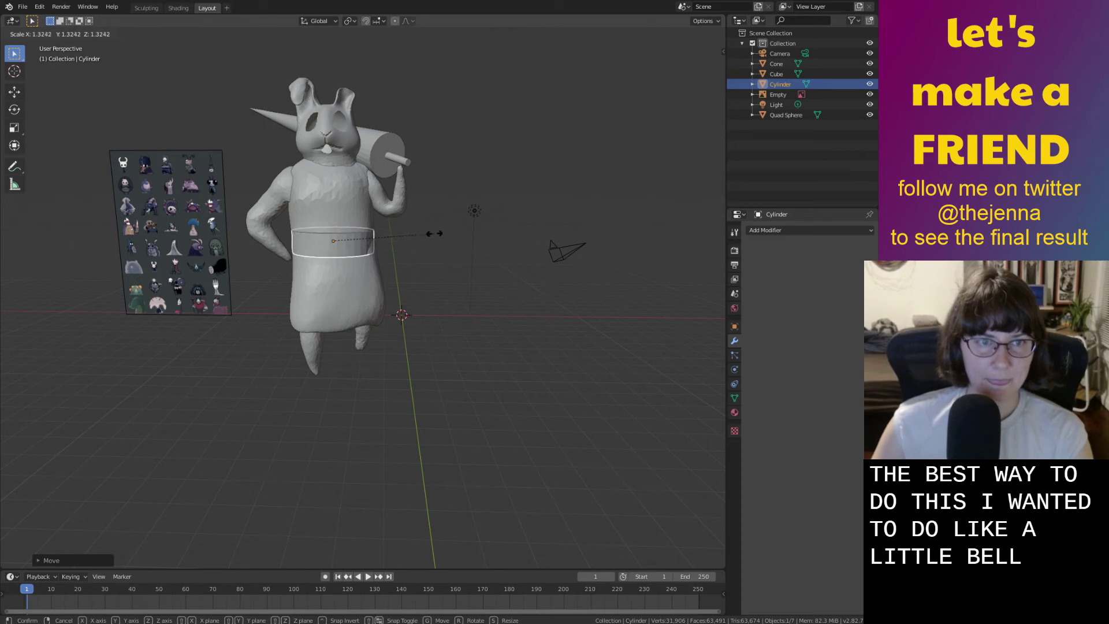
left_click(435, 233)
Reposition the waist band so it wraps the garment from behind, above the tail.
scroll(436, 231, "up", 3)
middle_click_drag(434, 230, 635, 249)
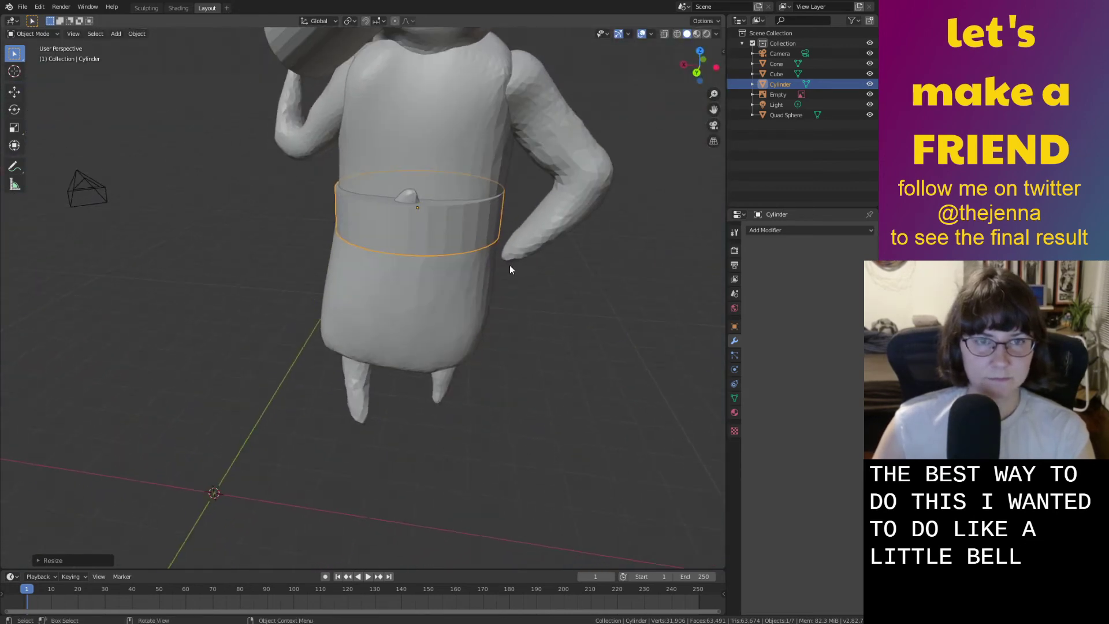
left_click(559, 204)
key("g")
left_click(508, 187)
Select the bunny body, return to sculpting, and pull the tail lower on the back with Grab.
left_click(475, 210)
middle_click_drag(475, 210, 358, 188)
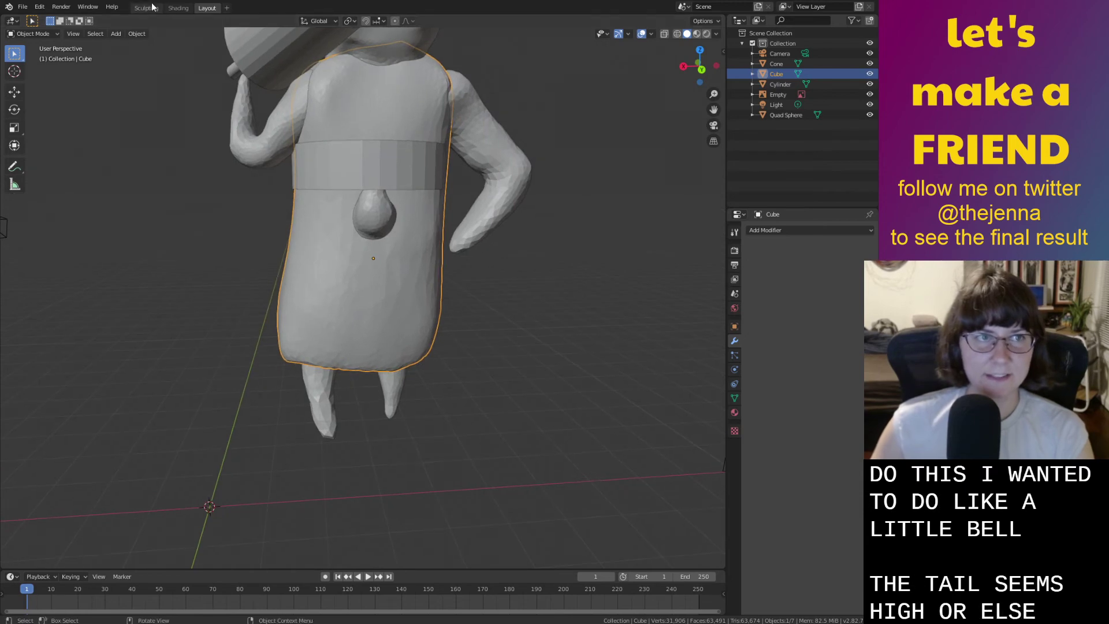
left_click(361, 197)
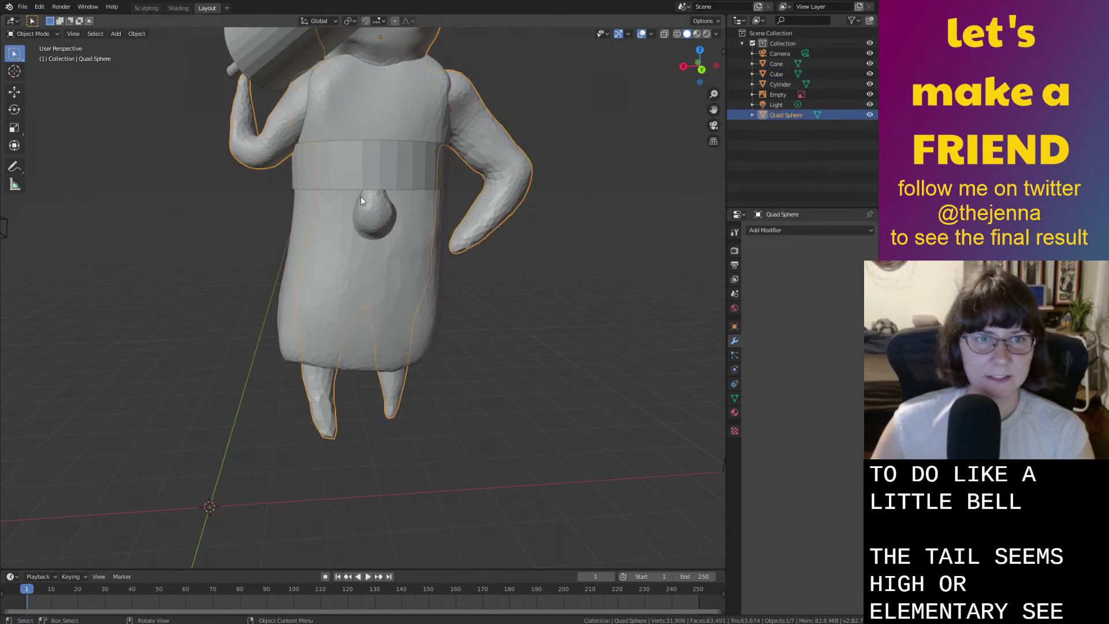
left_click(146, 8)
mouse_move(347, 203)
middle_mouse_down()
mouse_move(207, 213)
mouse_move(388, 289)
middle_mouse_up()
scroll(396, 277, "up", 3)
scroll(405, 233, "down", 4)
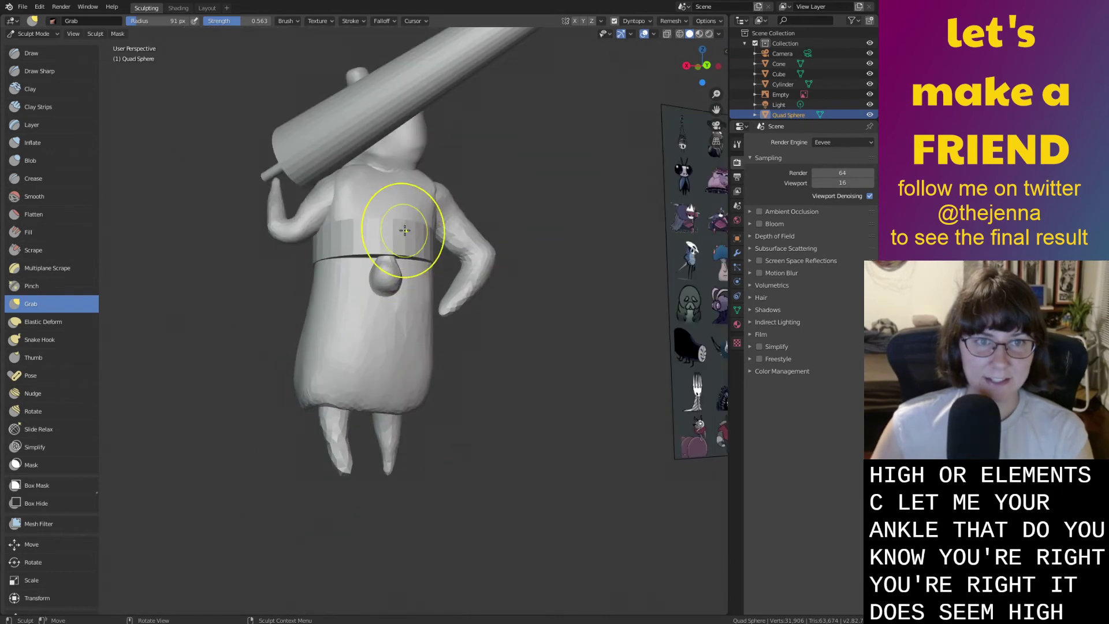
left_click_drag(386, 274, 390, 282)
left_click_drag(390, 282, 383, 306)
left_click_drag(387, 259, 386, 271)
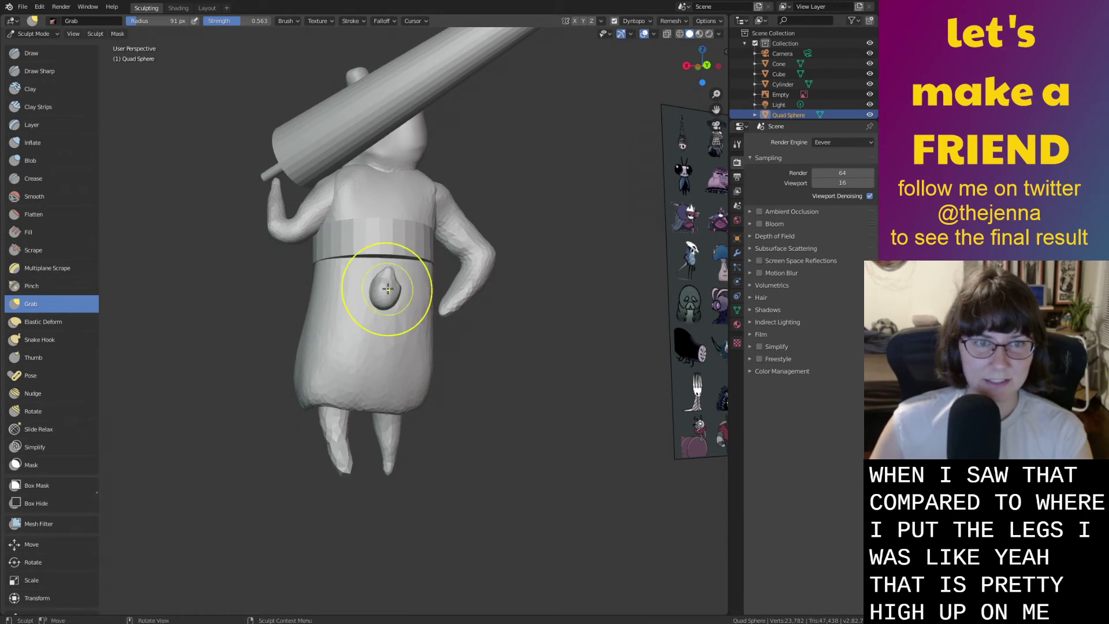
mouse_move(392, 300)
left_mouse_down()
mouse_move(372, 287)
mouse_move(370, 309)
left_mouse_up()
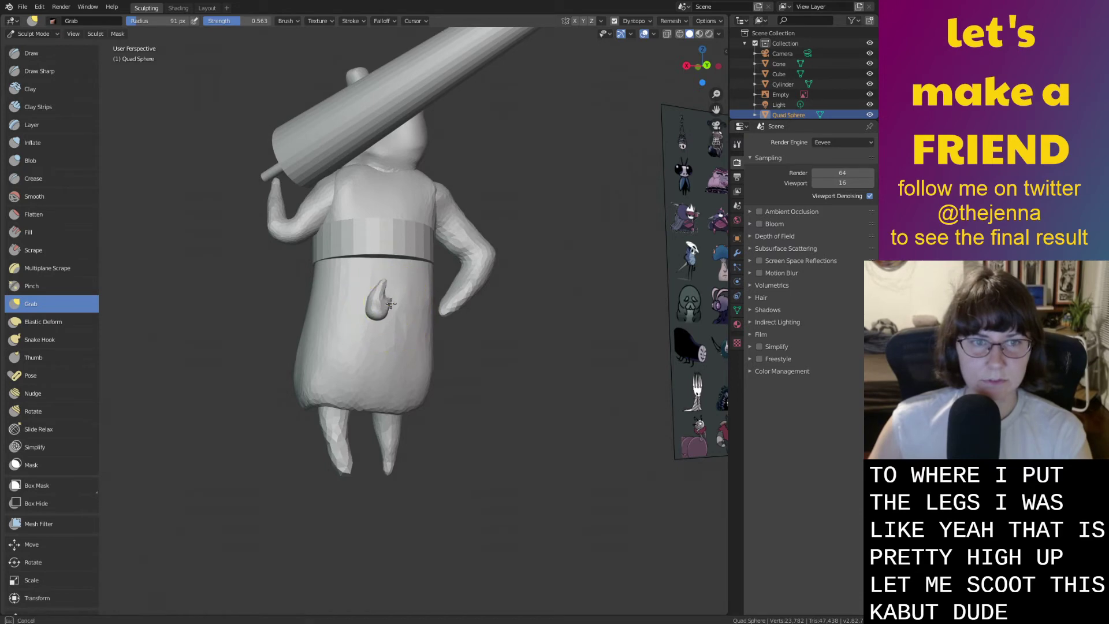
left_click_drag(365, 319, 372, 333)
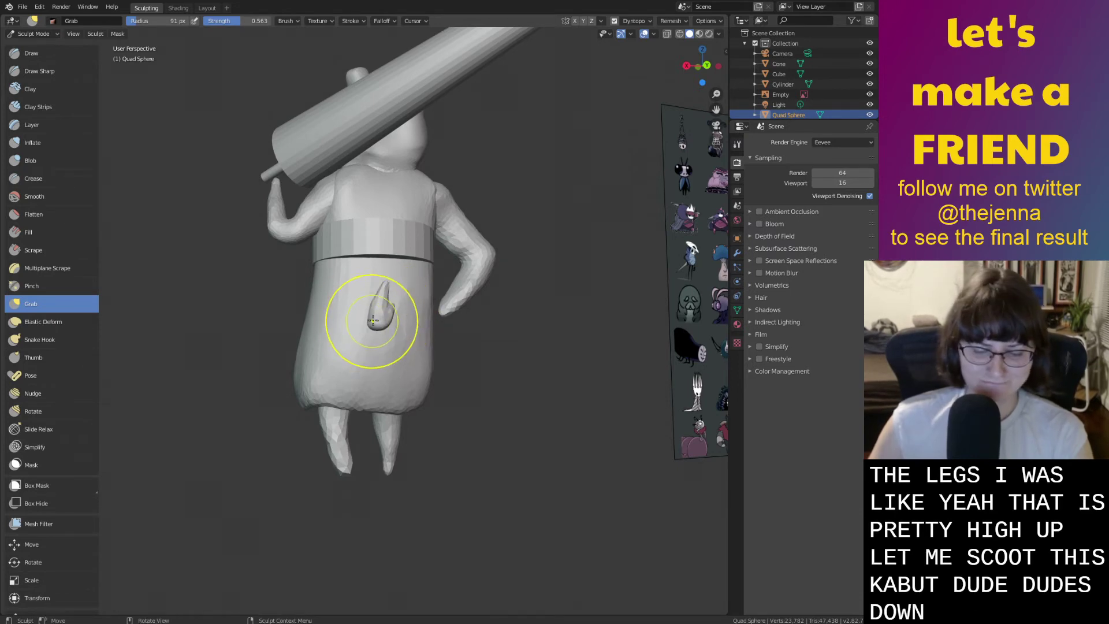
Inflate the lowered tail's base and upper part into a full teardrop.
key("i")
scroll(402, 312, "up", 2)
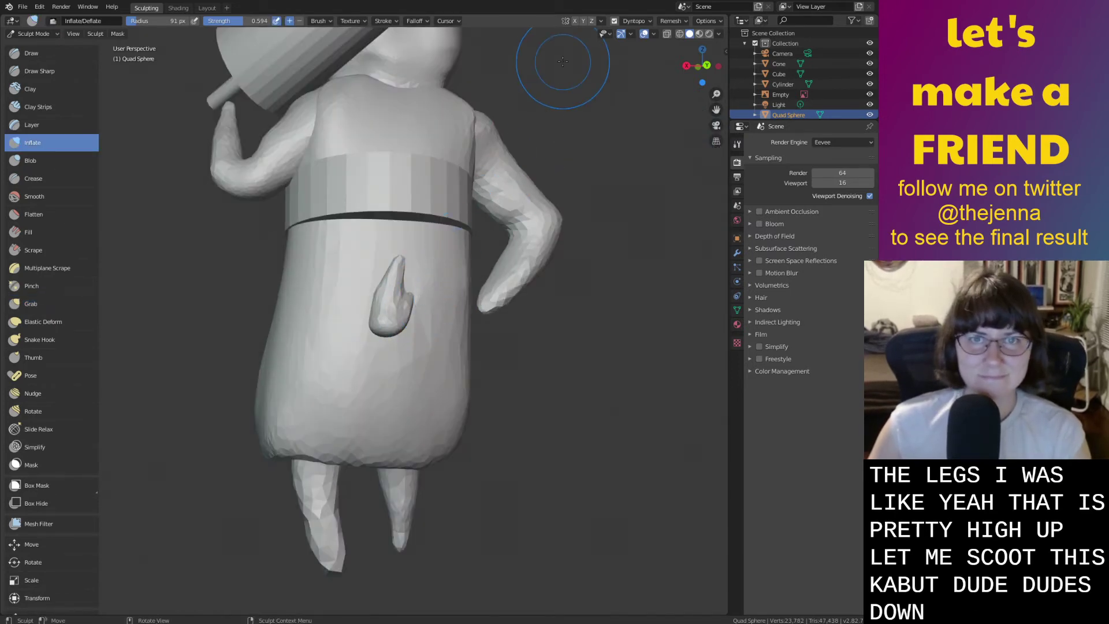
scroll(475, 299, "up", 2)
left_click_drag(419, 300, 421, 289)
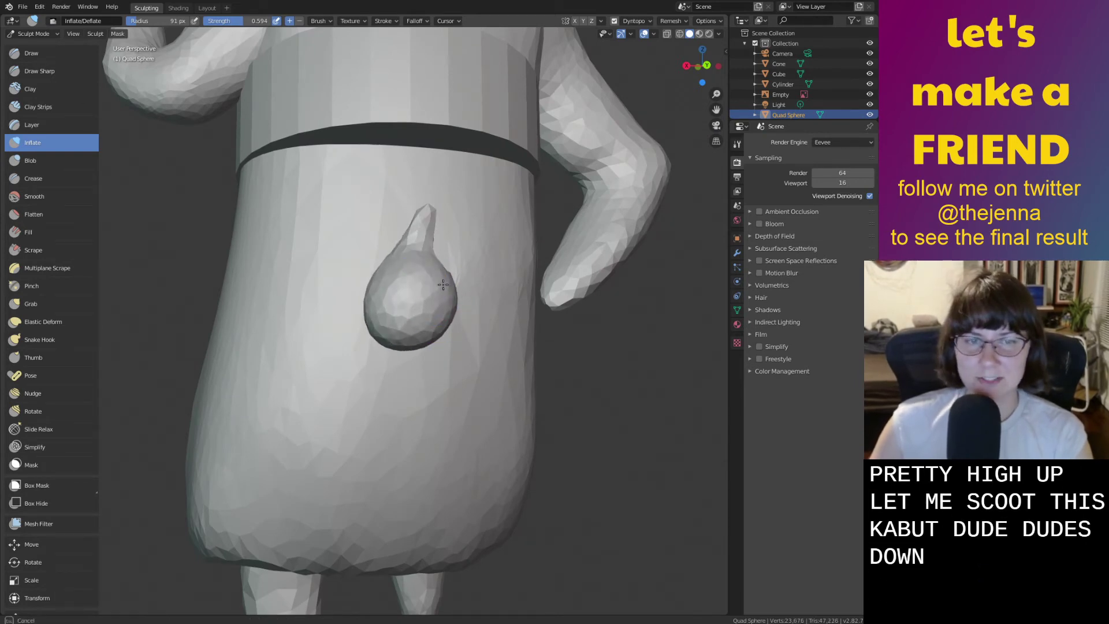
mouse_move(428, 232)
left_mouse_down()
mouse_move(396, 282)
mouse_move(411, 237)
left_mouse_up()
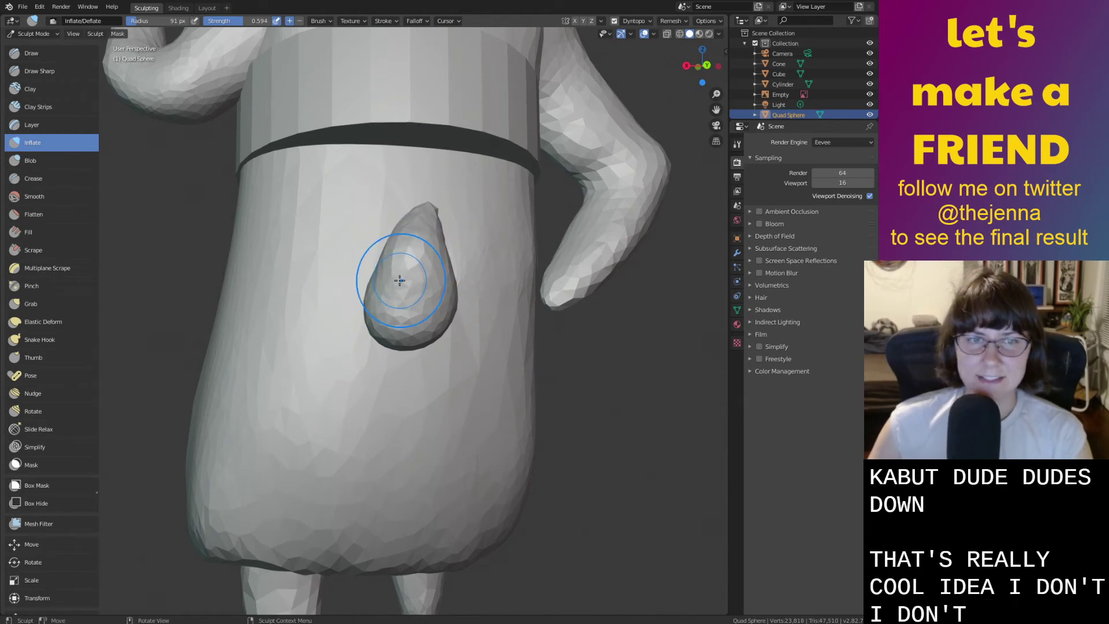
Inflate the tail's side and smooth its surface.
middle_click_drag(411, 237, 347, 290)
left_click_drag(168, 335, 186, 322)
mouse_move(186, 321)
left_mouse_down("shift")
mouse_move(177, 304)
mouse_move(193, 299)
mouse_move(153, 312)
left_mouse_up("shift")
middle_click_drag(153, 312, 277, 341)
mouse_move(284, 344)
left_mouse_down("shift")
mouse_move(312, 349)
mouse_move(331, 317)
left_mouse_up("shift")
Reshape the tail's side profile and lower edge with Grab.
middle_click_drag(332, 317, 576, 395)
key("g")
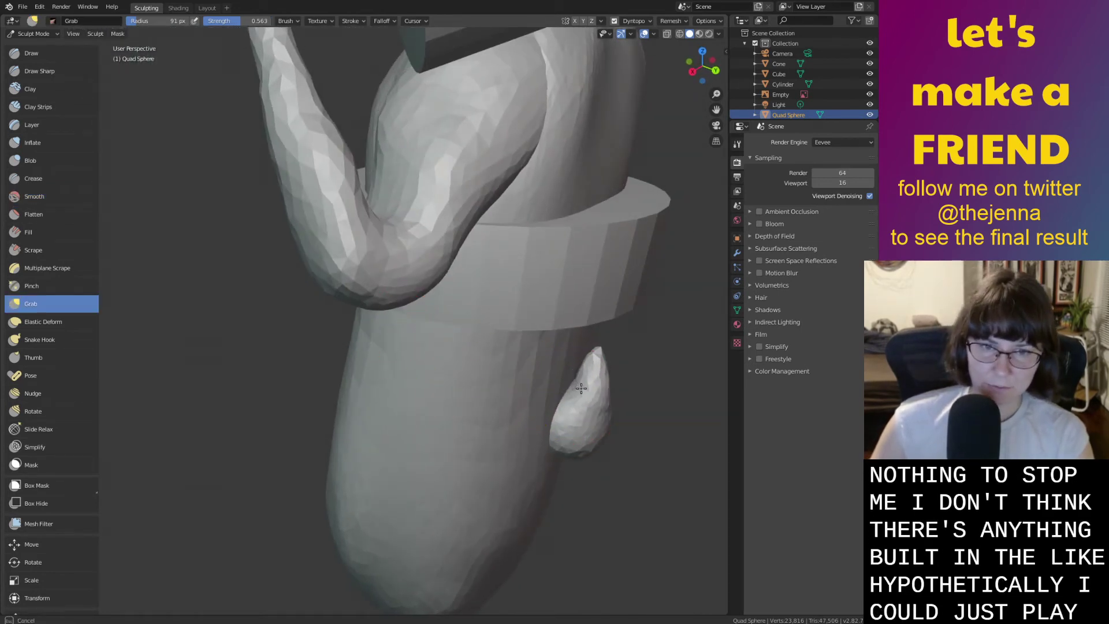
left_click_drag(575, 380, 581, 397)
mouse_move(580, 397)
middle_mouse_down()
mouse_move(555, 423)
mouse_move(426, 426)
middle_mouse_up()
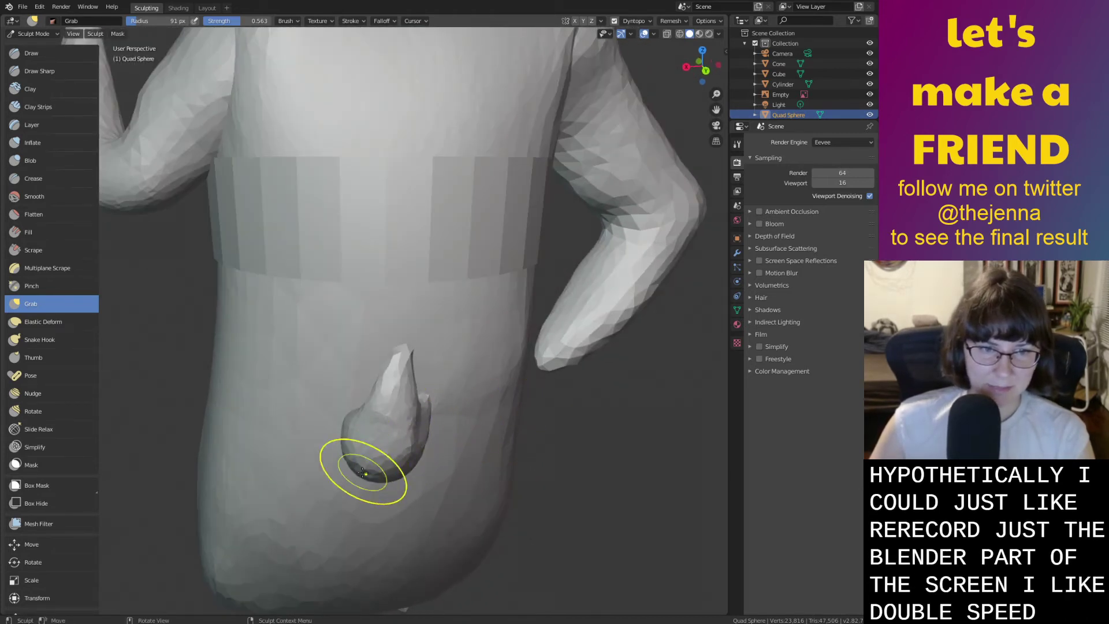
mouse_move(387, 468)
left_mouse_down()
mouse_move(353, 444)
mouse_move(353, 431)
left_mouse_up()
mouse_move(379, 445)
middle_mouse_down()
mouse_move(456, 458)
mouse_move(426, 441)
mouse_move(468, 372)
middle_mouse_up()
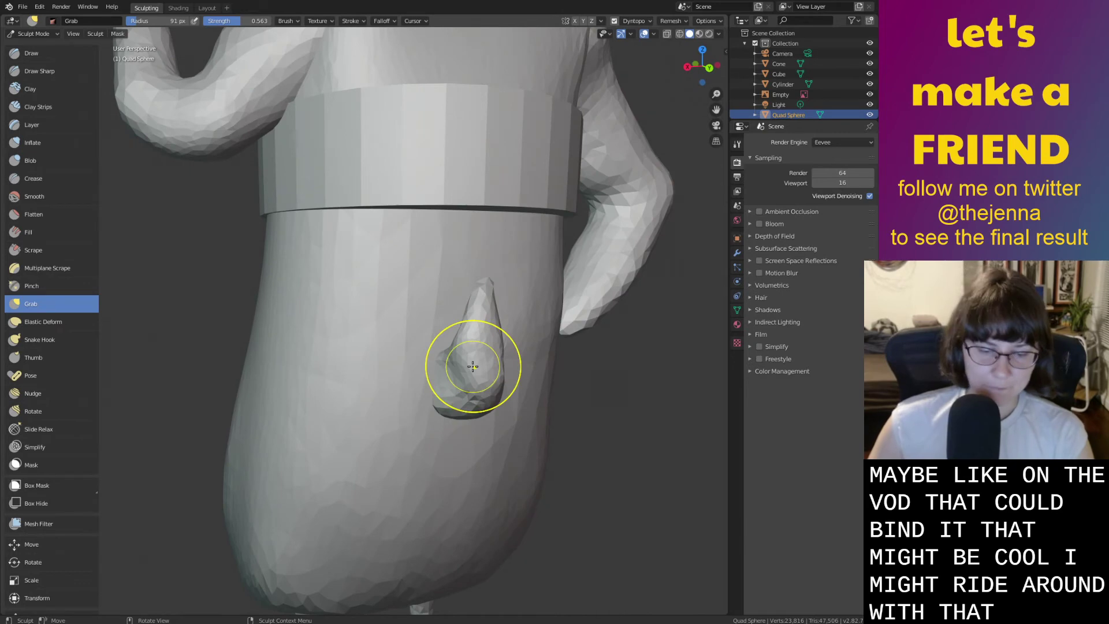
Inflate the tail's lower body and side up to the tip to round out the teardrop.
key("s")
key("i")
left_click_drag(455, 386, 476, 392)
middle_click_drag(476, 392, 420, 355)
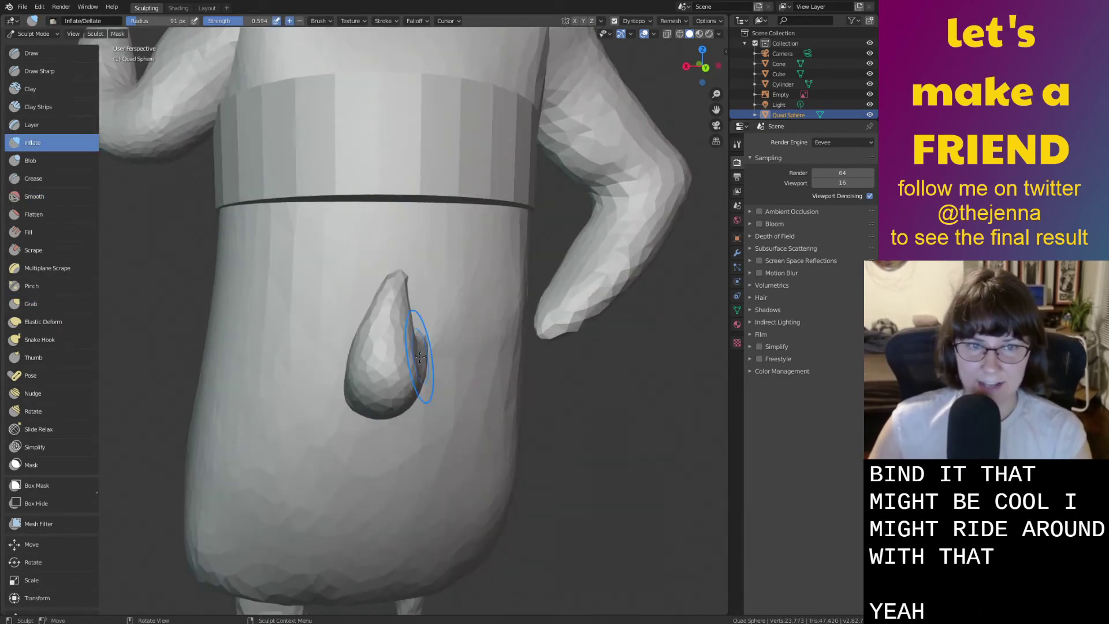
mouse_move(419, 375)
left_mouse_down()
mouse_move(438, 379)
mouse_move(356, 390)
mouse_move(388, 281)
mouse_move(414, 295)
left_mouse_up()
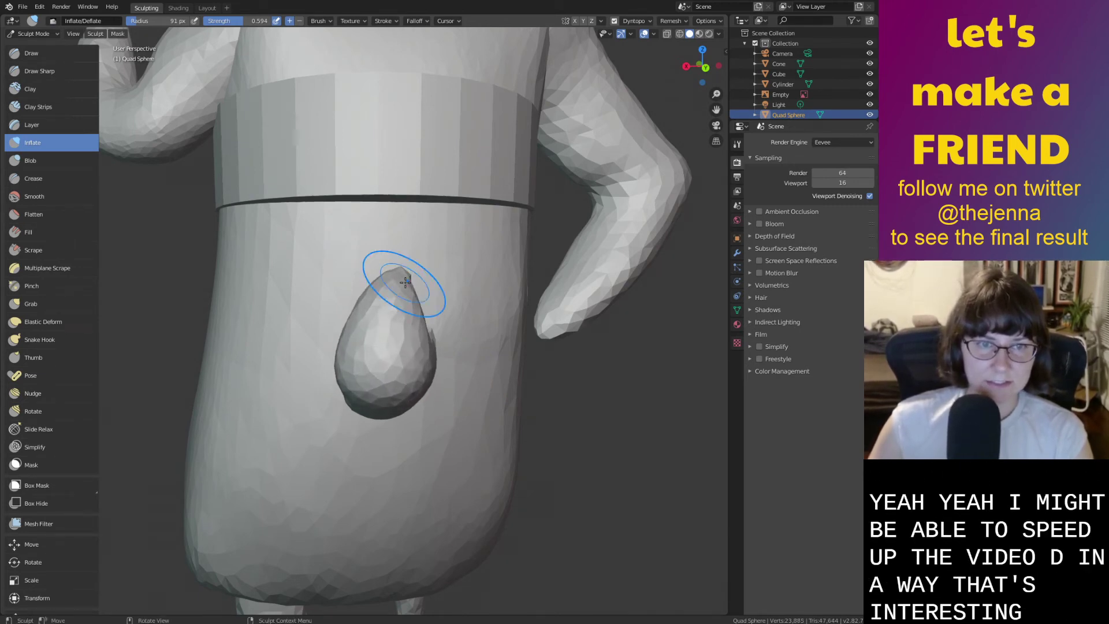
Smooth the teardrop tail's upper part and its lower edge against the garment.
key("shift+s")
middle_click_drag(434, 327, 278, 319)
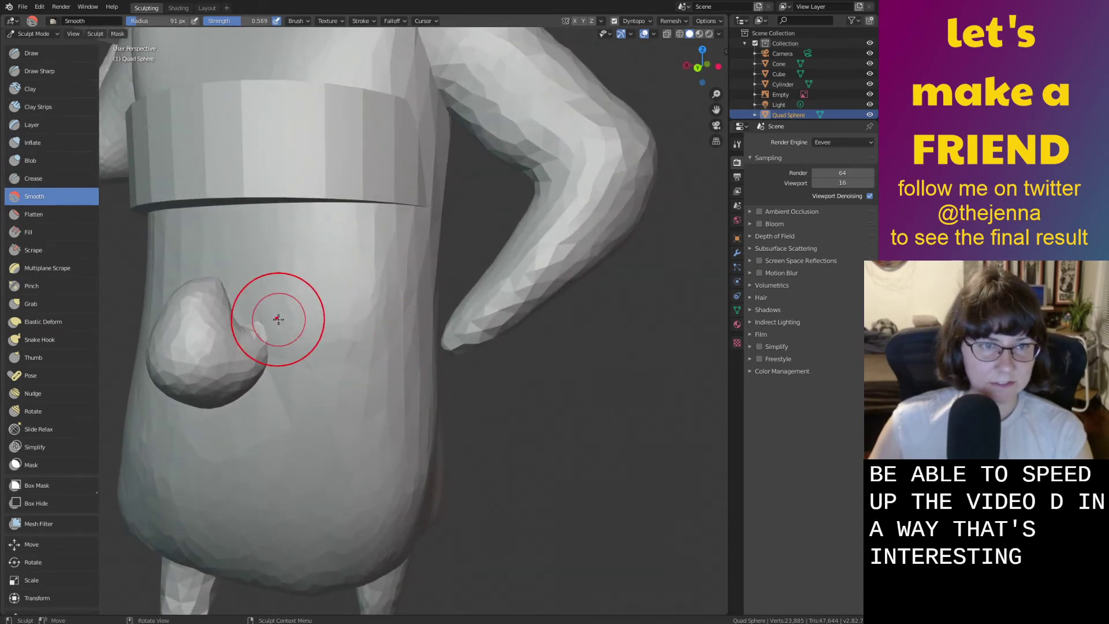
middle_click_drag(230, 399, 425, 390)
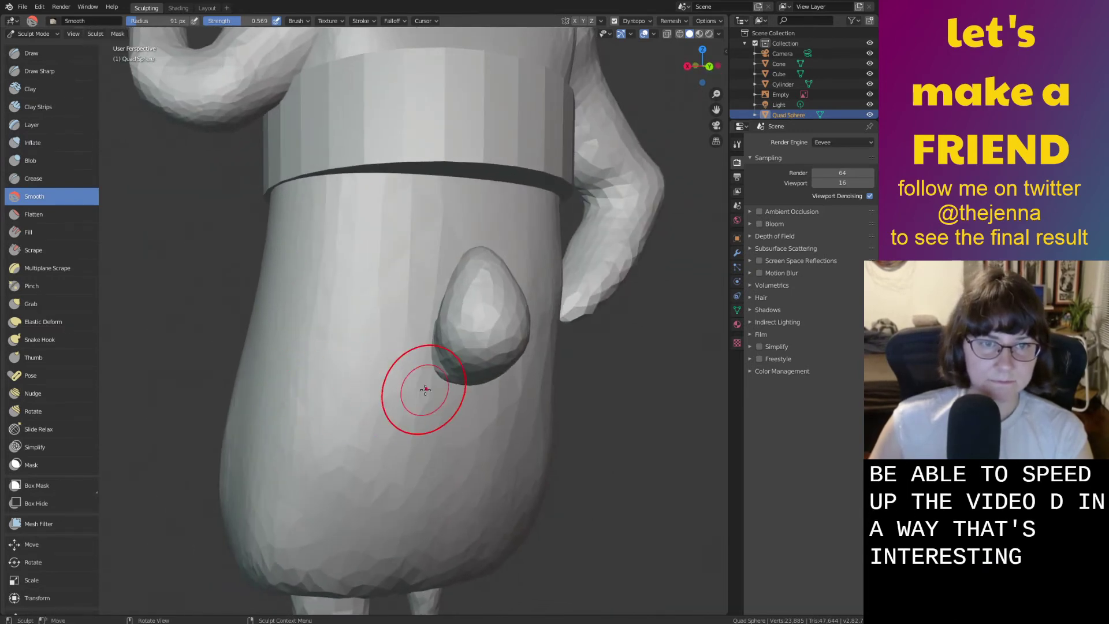
left_click_drag(445, 378, 457, 384)
mouse_move(458, 384)
middle_mouse_down()
mouse_move(414, 388)
mouse_move(548, 388)
mouse_move(436, 384)
mouse_move(543, 376)
mouse_move(486, 358)
middle_mouse_up()
scroll(441, 389, "down", 5)
Select the waist band cylinder in the Layout workspace and lower it to the bunny's waist.
left_click(206, 7)
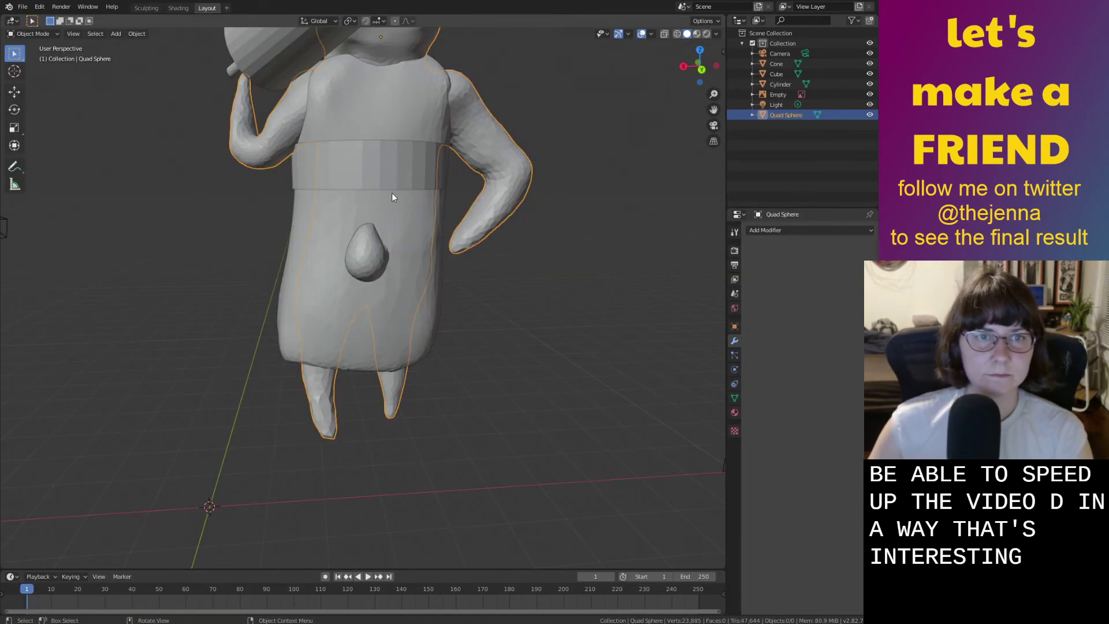
left_click(379, 169)
middle_click_drag(380, 169, 472, 169)
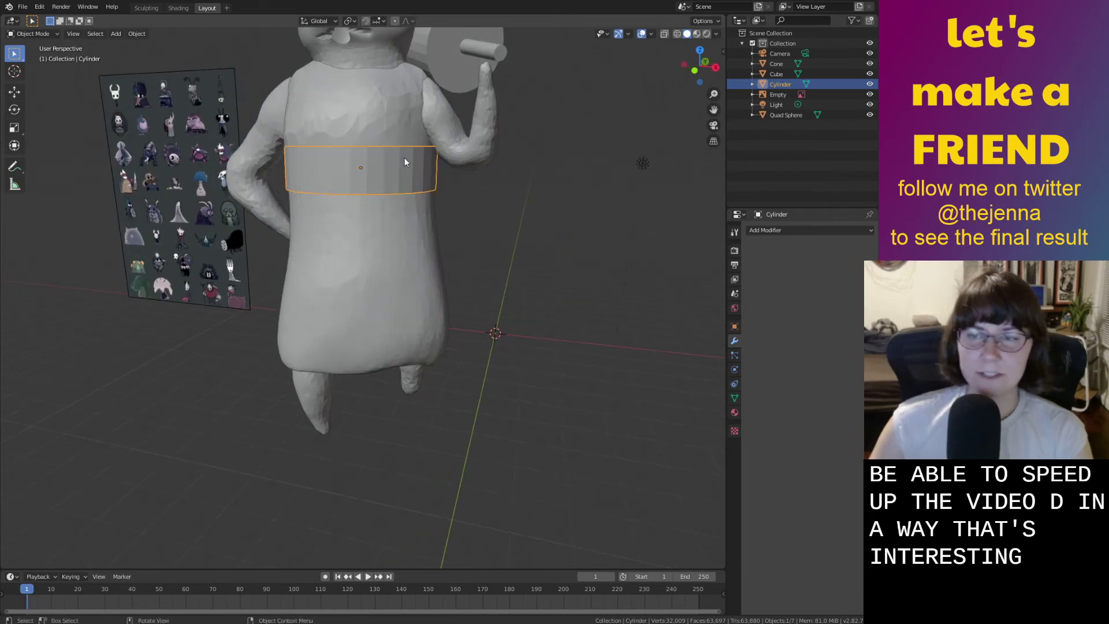
key("g")
left_click(406, 203)
Scale the waist band along the global Y axis and reposition it around the torso.
middle_click_drag(405, 203, 532, 282)
key("s")
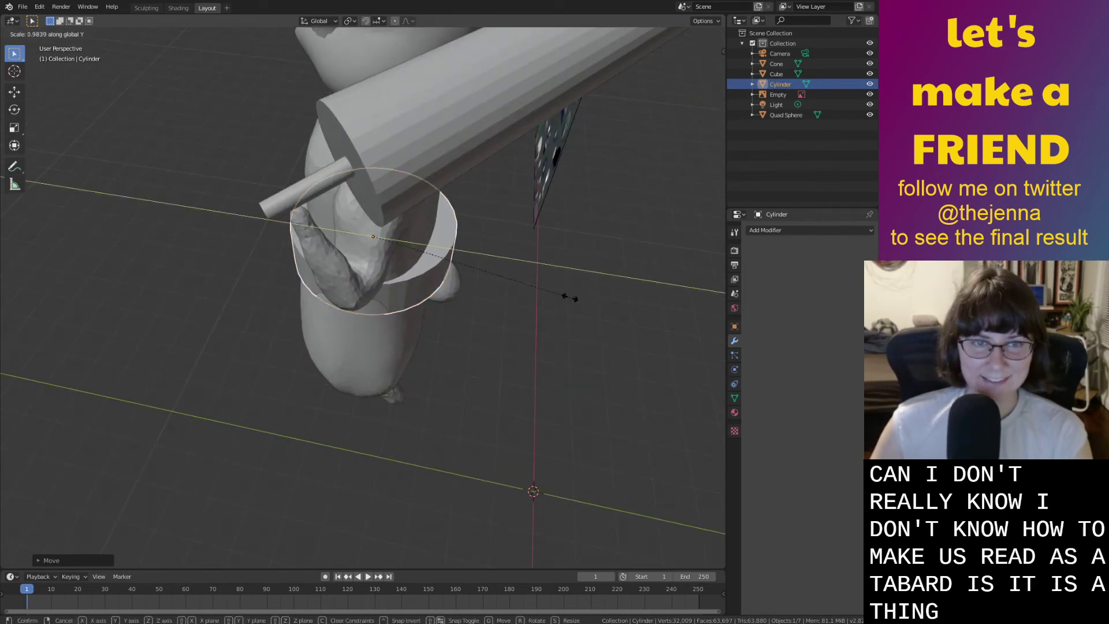
left_click(552, 303)
key("g")
left_click(538, 291)
Scale the waist band along X and shift it about 0.11 m along Y to fit around the body.
middle_click_drag(537, 290, 448, 218)
key("s")
key("x")
left_click(459, 219)
middle_click_drag(453, 224, 358, 252)
key("y")
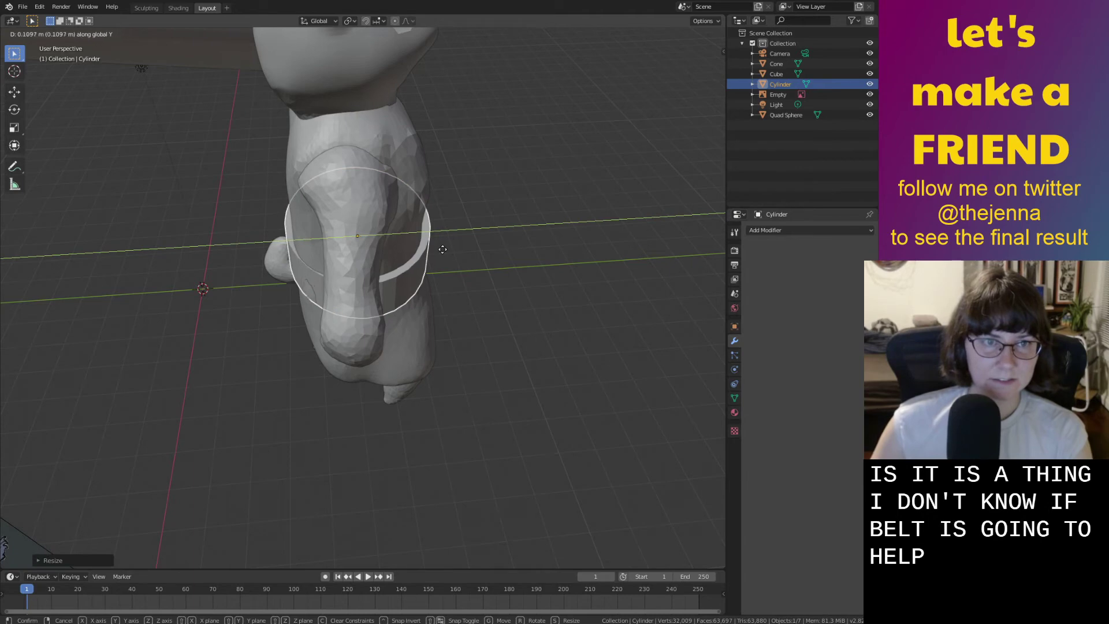
left_click(442, 249)
middle_click_drag(440, 248, 320, 237)
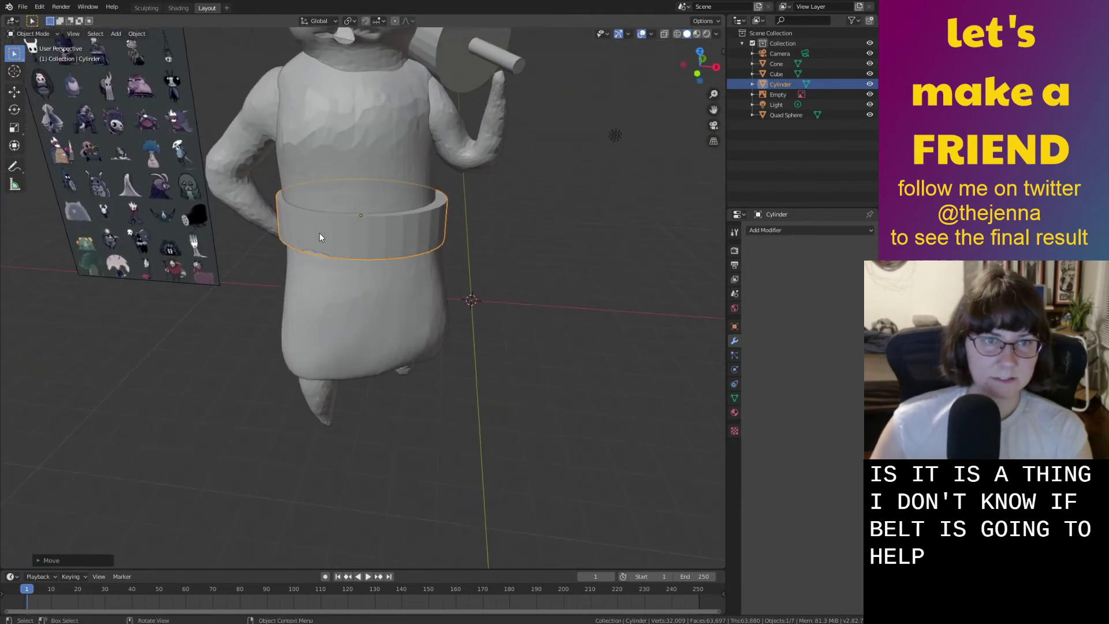
Enable Dyntopo for the waist band in the Sculpting workspace and Inflate its front and sides into a cloth-like belt.
left_click(147, 9)
scroll(495, 218, "up", 2)
middle_click_drag(448, 235, 503, 278)
left_click(614, 21)
key("i")
scroll(400, 284, "down", 6)
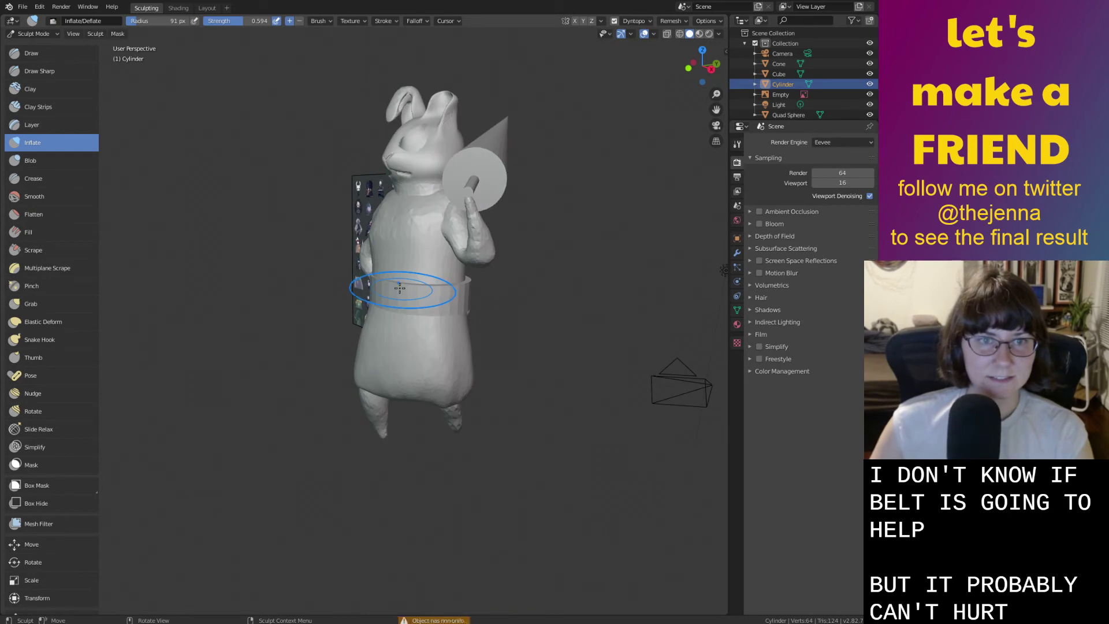
middle_click_drag(463, 296, 329, 312)
left_click_drag(337, 317, 448, 314)
middle_click_drag(451, 312, 278, 308)
left_click_drag(283, 307, 335, 296)
middle_click_drag(346, 295, 288, 298)
Set the Smooth brush strength to 0.363 and smooth the belt all around the body.
key("shift+s")
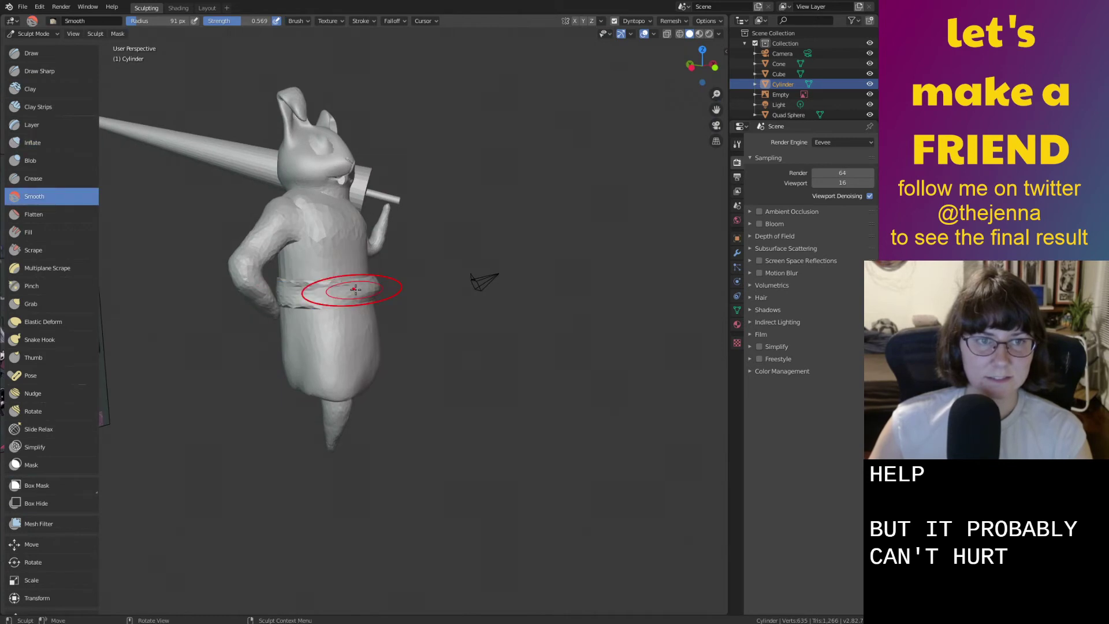
right_click(372, 294)
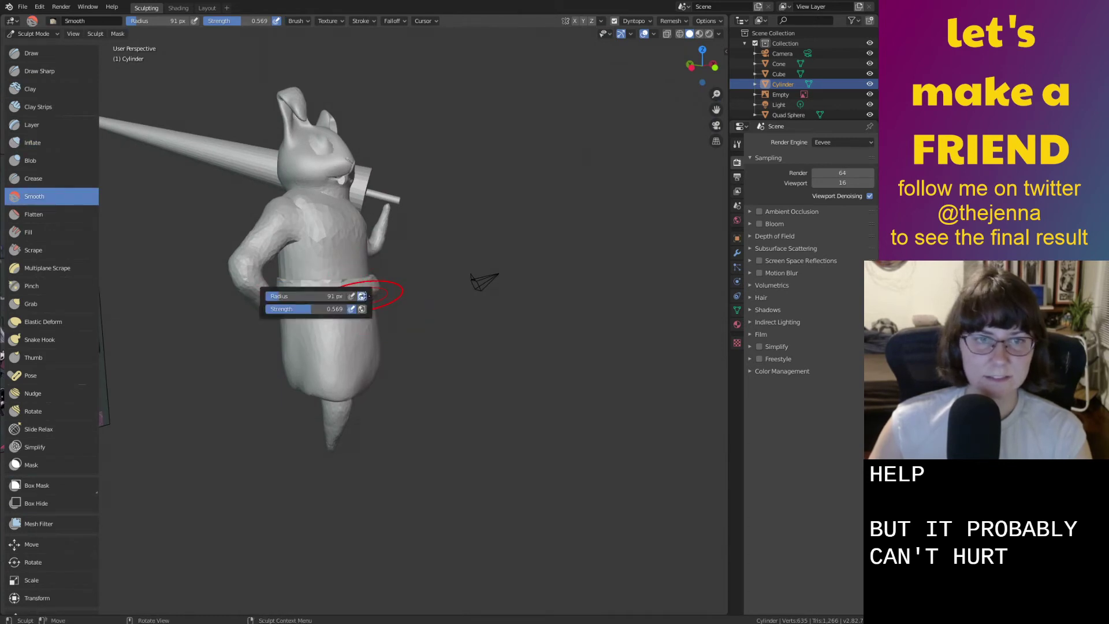
left_click_drag(291, 309, 289, 309)
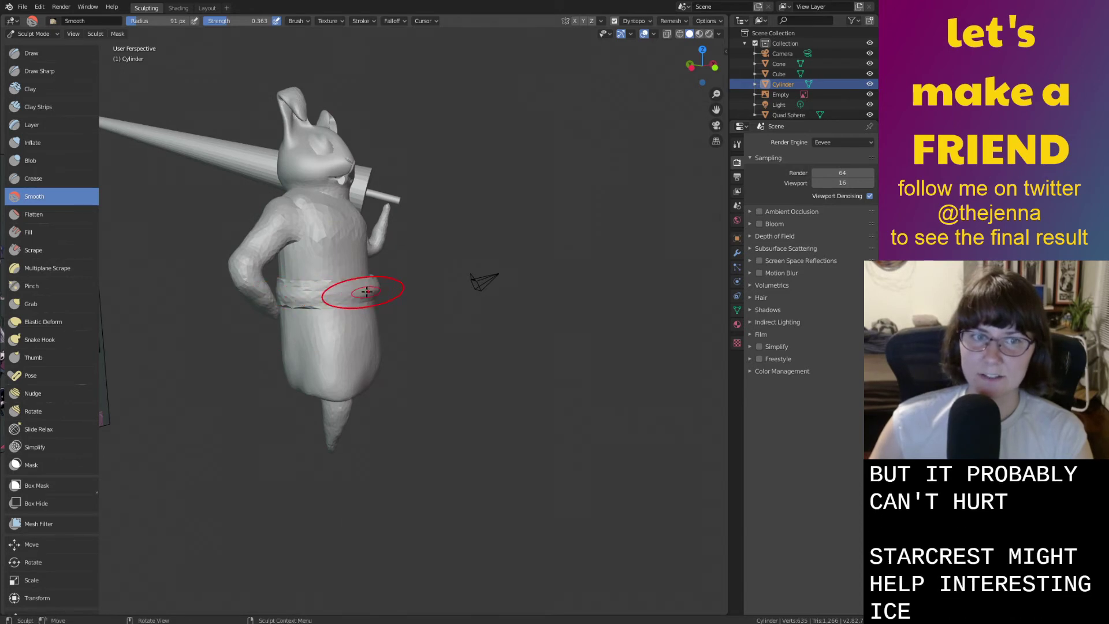
mouse_move(380, 291)
middle_mouse_down()
mouse_move(442, 290)
mouse_move(346, 297)
mouse_move(386, 308)
middle_mouse_up()
middle_click_drag(464, 301, 346, 304)
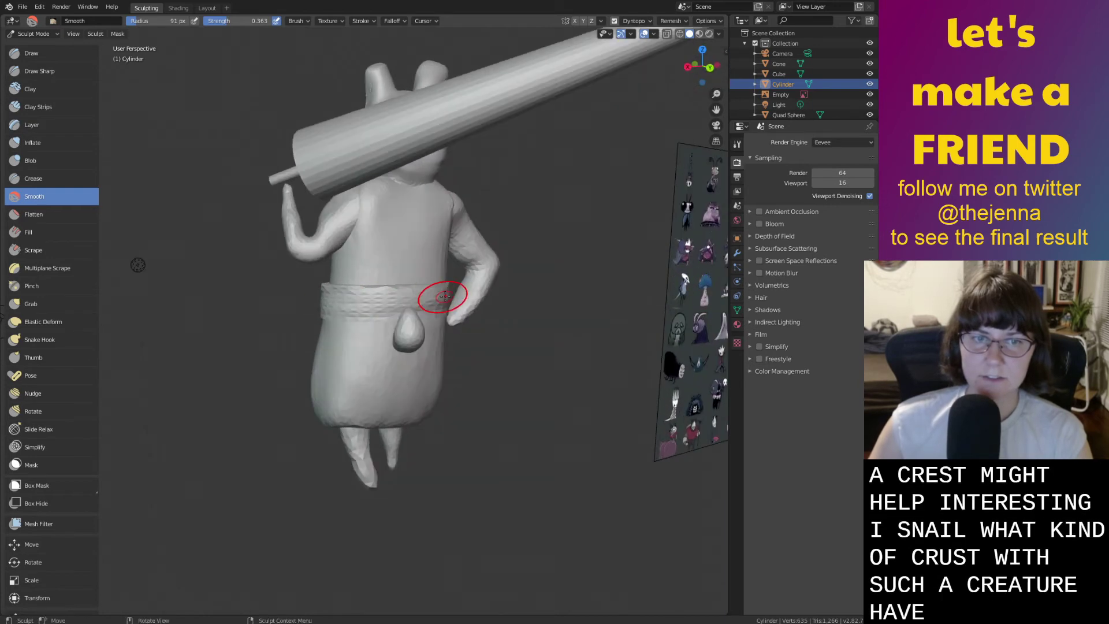
middle_click_drag(444, 297, 353, 295)
mouse_move(425, 289)
middle_mouse_down()
mouse_move(425, 315)
mouse_move(404, 328)
mouse_move(461, 311)
mouse_move(425, 295)
mouse_move(437, 290)
middle_mouse_up()
mouse_move(331, 274)
middle_mouse_down()
mouse_move(421, 248)
mouse_move(366, 292)
middle_mouse_up()
scroll(366, 292, "up", 5)
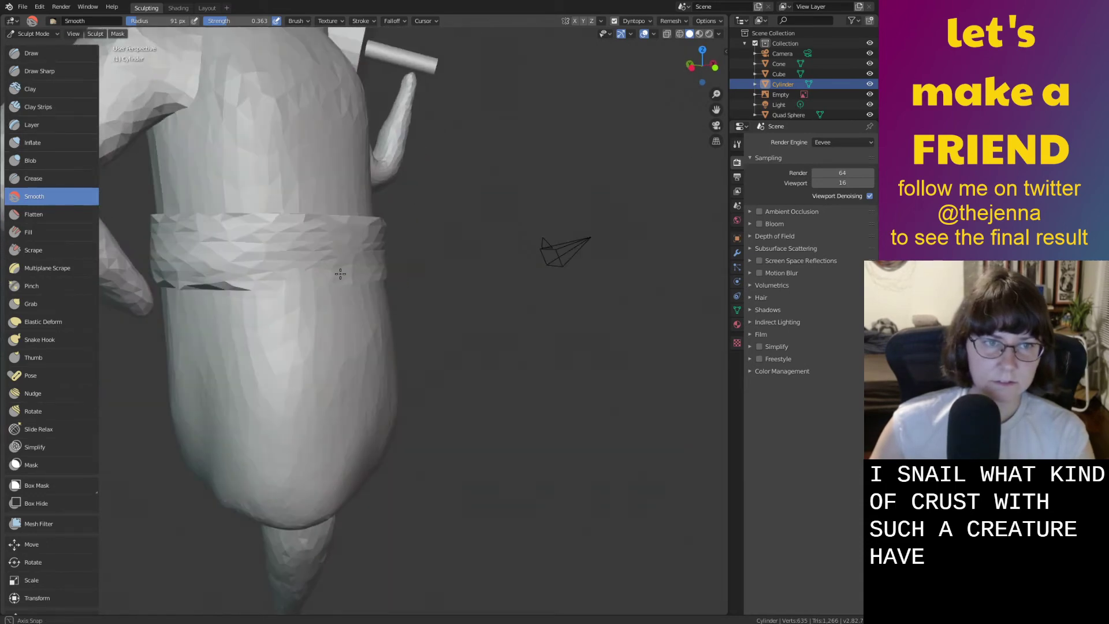
Inflate the belt's front lower edge and smooth the new bulge.
key("i")
left_click_drag(248, 289, 345, 275)
key("s")
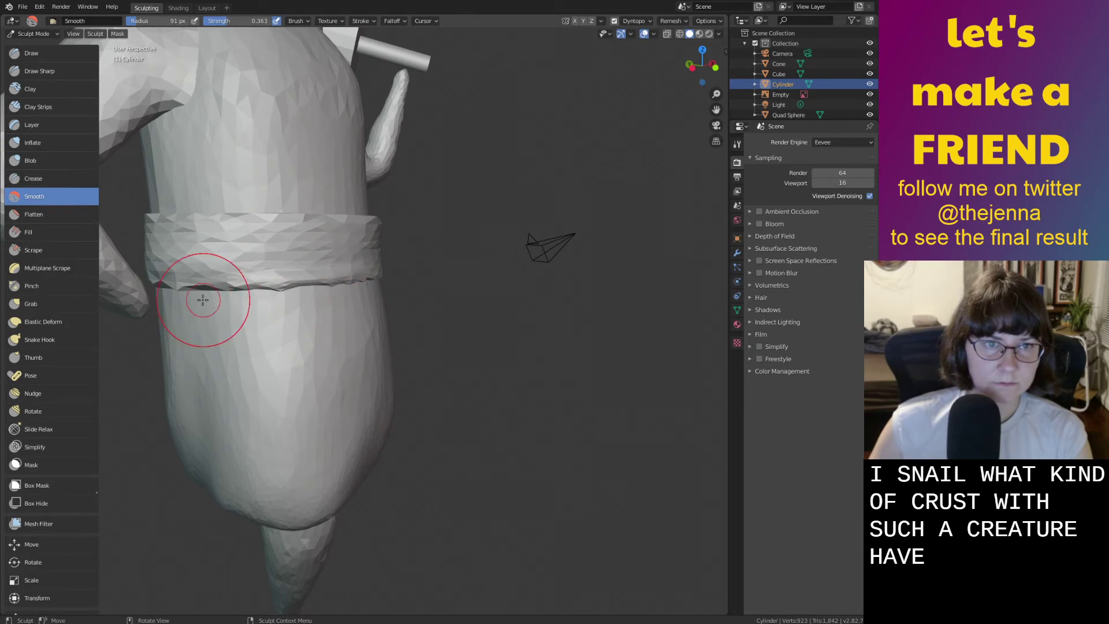
left_click_drag(318, 270, 258, 284)
Smooth the belt along its front, side and lower edge toward the tail.
mouse_move(341, 292)
middle_mouse_down()
mouse_move(324, 286)
mouse_move(413, 296)
middle_mouse_up()
left_click_drag(499, 291, 376, 290)
middle_click_drag(581, 296, 510, 297)
left_click_drag(505, 296, 688, 297)
middle_click_drag(689, 297, 404, 281)
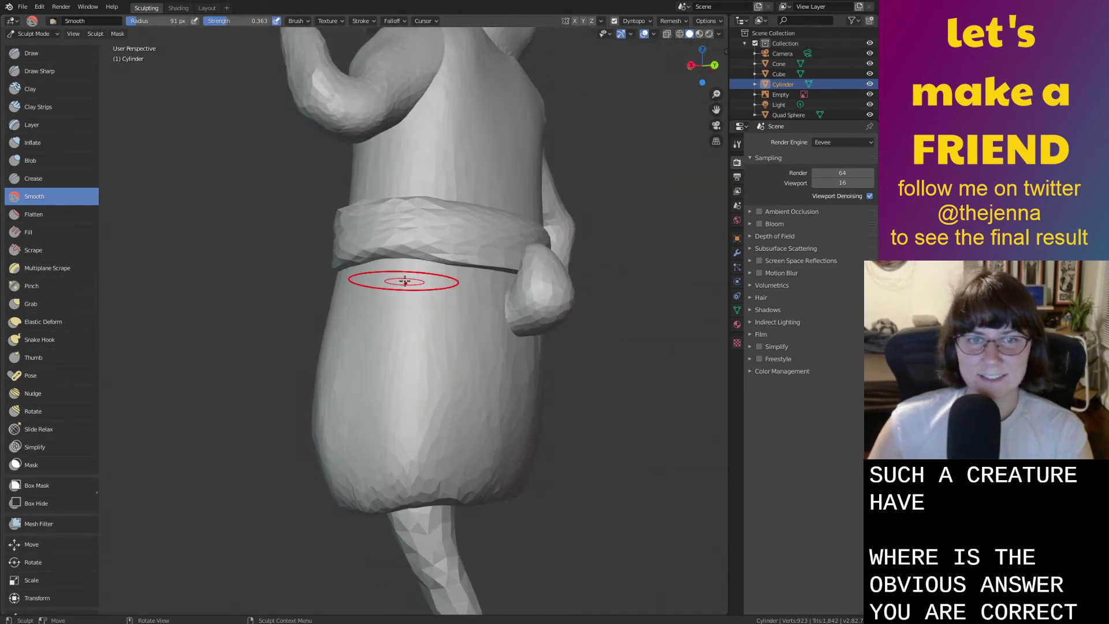
left_click_drag(418, 262, 552, 278)
middle_click_drag(575, 279, 606, 304)
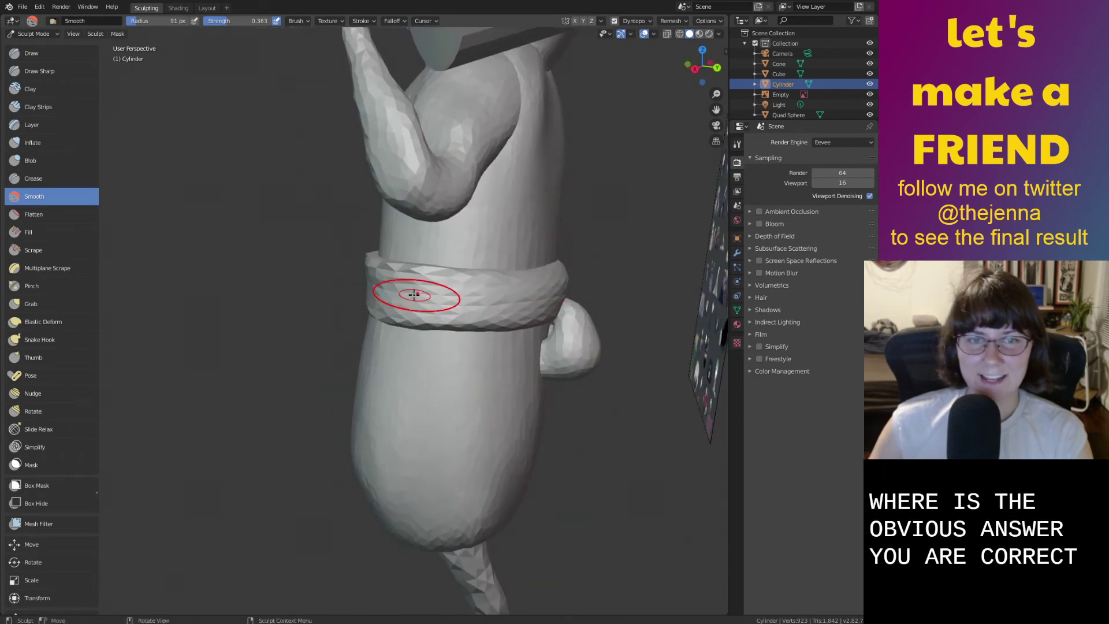
scroll(494, 306, "down", 8)
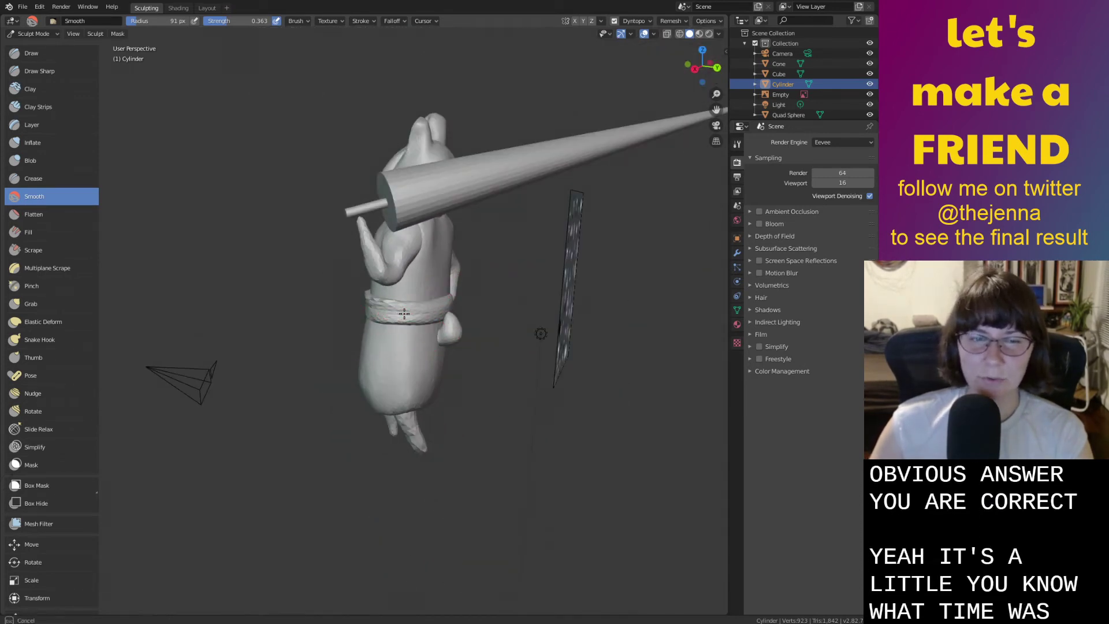
Inflate the belt across the back beside the tail and smooth its edge near the hand on the hip.
mouse_move(372, 317)
middle_mouse_down()
mouse_move(372, 339)
mouse_move(381, 324)
mouse_move(347, 309)
mouse_move(337, 280)
middle_mouse_up()
scroll(347, 309, "up", 5)
key("i")
mouse_move(336, 279)
left_mouse_down()
mouse_move(331, 240)
mouse_move(378, 213)
mouse_move(361, 198)
mouse_move(376, 202)
left_mouse_up()
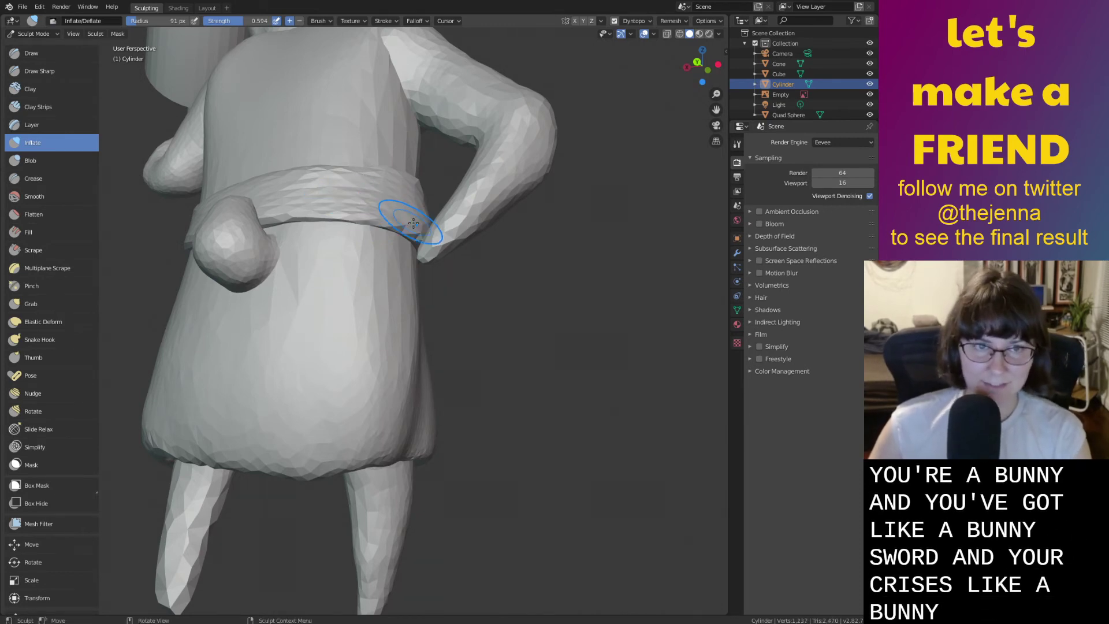
left_click_drag(420, 239, 417, 231, "shift")
mouse_move(415, 229)
middle_mouse_down()
mouse_move(472, 272)
mouse_move(404, 286)
mouse_move(231, 272)
mouse_move(288, 309)
mouse_move(235, 260)
middle_mouse_up()
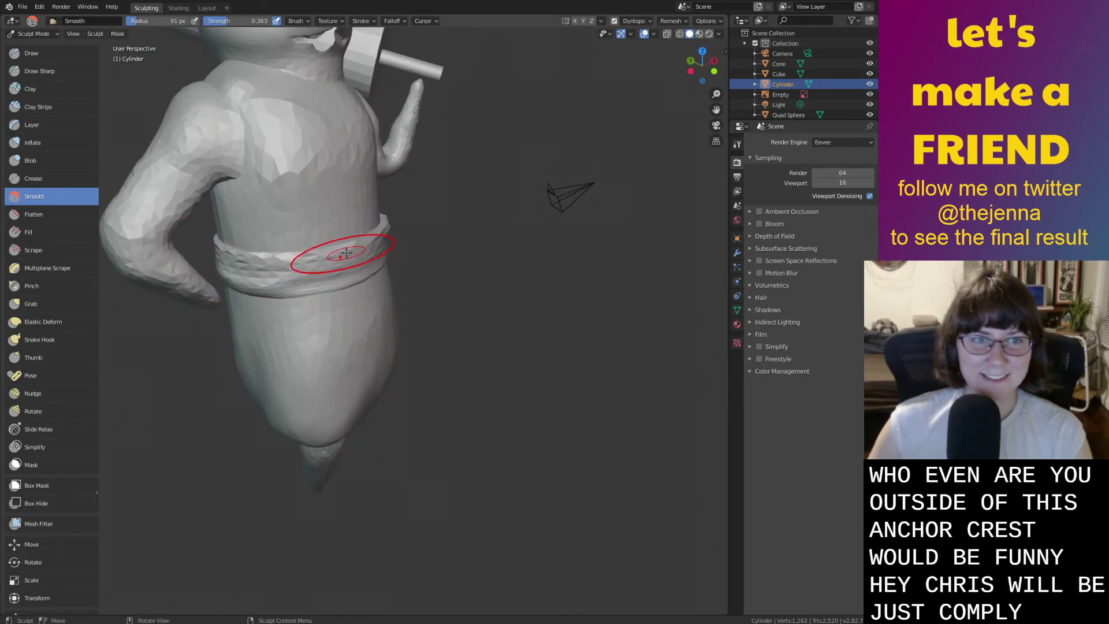
Inflate the belt's front and the side below the raised arm, smoothing between strokes.
mouse_move(248, 255)
middle_mouse_down()
mouse_move(317, 309)
mouse_move(286, 334)
middle_mouse_up()
key("i")
left_click_drag(287, 334, 275, 331)
key("shift+s")
mouse_move(364, 335)
middle_mouse_down()
mouse_move(352, 332)
mouse_move(393, 329)
middle_mouse_up()
key("i")
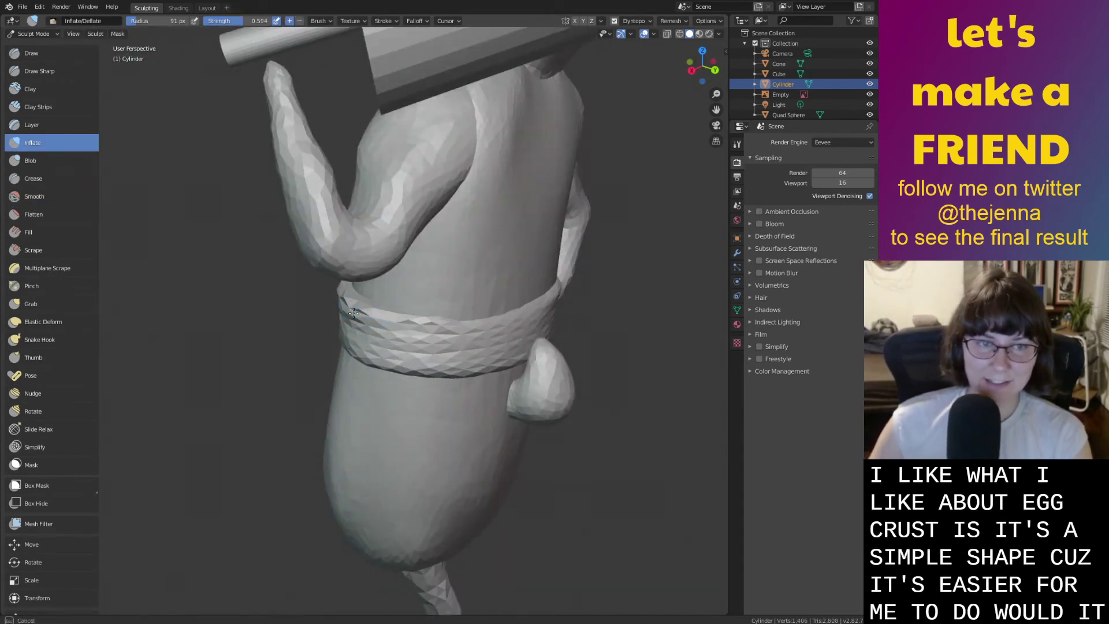
middle_click_drag(454, 326, 471, 314)
Smooth the inflated belt along its side and front.
key("shift+s")
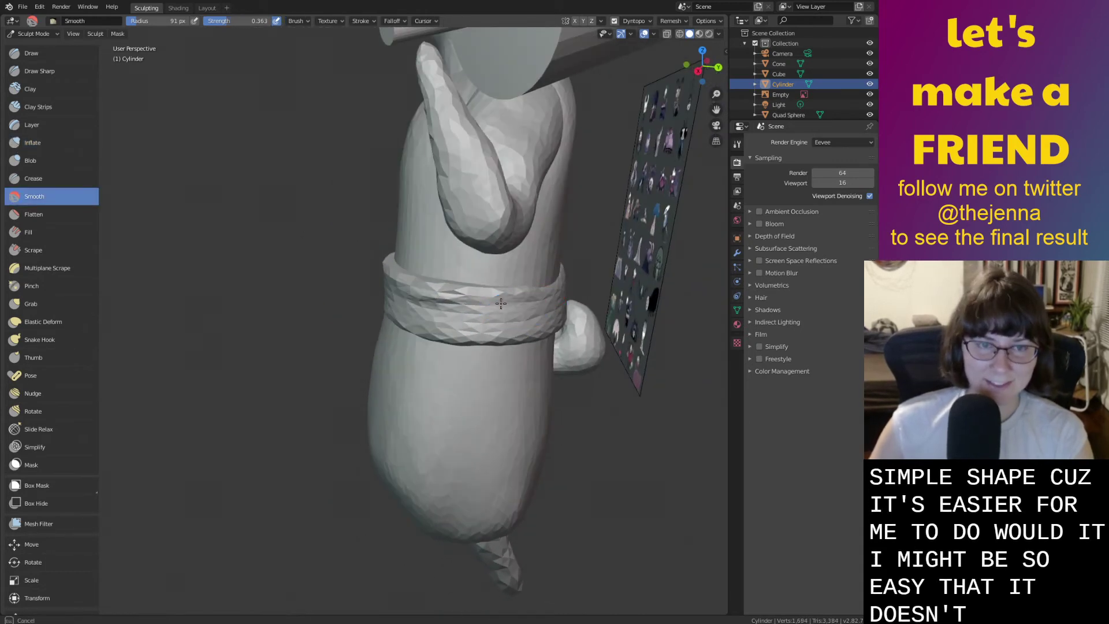
mouse_move(501, 303)
middle_mouse_down()
mouse_move(470, 302)
mouse_move(518, 319)
mouse_move(502, 310)
middle_mouse_up()
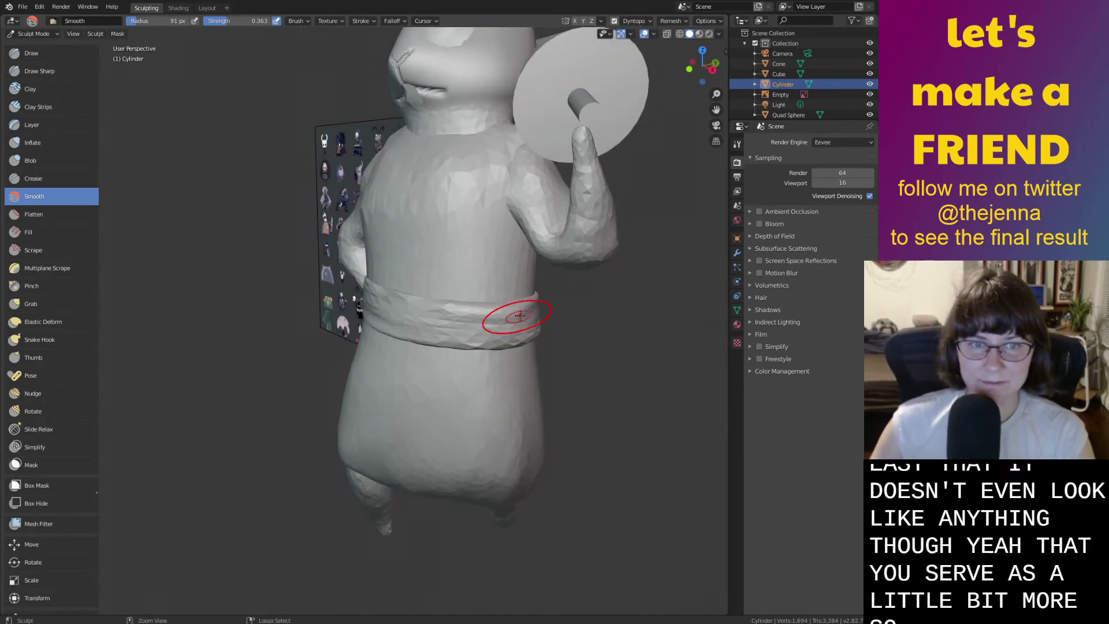
middle_click_drag(426, 321, 510, 338)
scroll(391, 324, "up", 2)
mouse_move(442, 351)
middle_mouse_down()
mouse_move(478, 372)
mouse_move(466, 352)
middle_mouse_up()
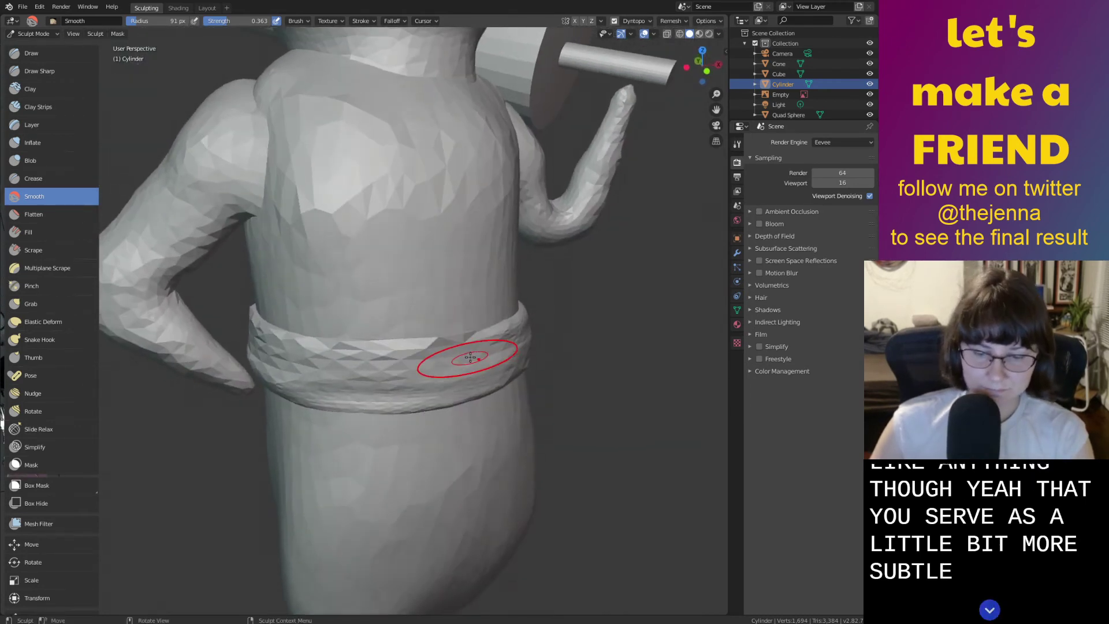
Inflate the belt's upper edge across the front and smooth it into a soft rolled fold.
key("i")
mouse_move(464, 338)
left_mouse_down()
mouse_move(296, 344)
mouse_move(502, 342)
mouse_move(366, 354)
left_mouse_up()
mouse_move(366, 355)
middle_mouse_down()
mouse_move(433, 355)
mouse_move(329, 376)
middle_mouse_up()
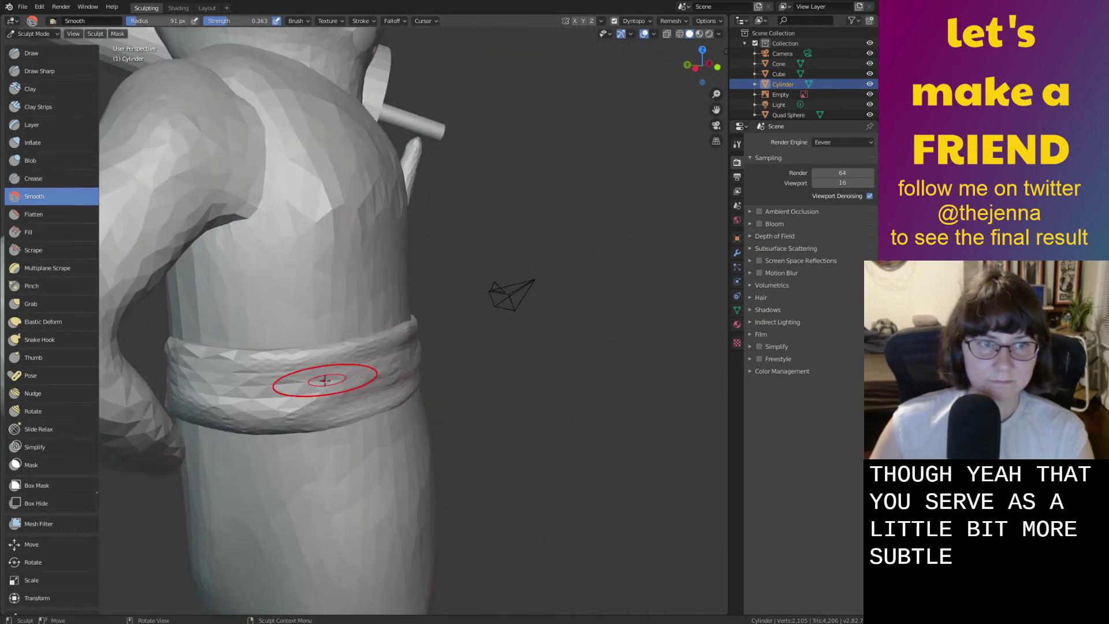
middle_click_drag(225, 362, 405, 372)
left_click_drag(359, 380, 519, 362, "shift")
middle_click_drag(517, 355, 434, 359)
Save the monster36.blend file and frame the bunny's chest and belt from the front.
scroll(318, 383, "down", 4)
middle_click_drag(312, 385, 303, 387)
scroll(302, 387, "down", 2)
key("ctrl+s")
scroll(428, 372, "down", 4)
middle_click_drag(427, 371, 396, 372)
scroll(396, 376, "up", 2)
scroll(390, 285, "up", 2)
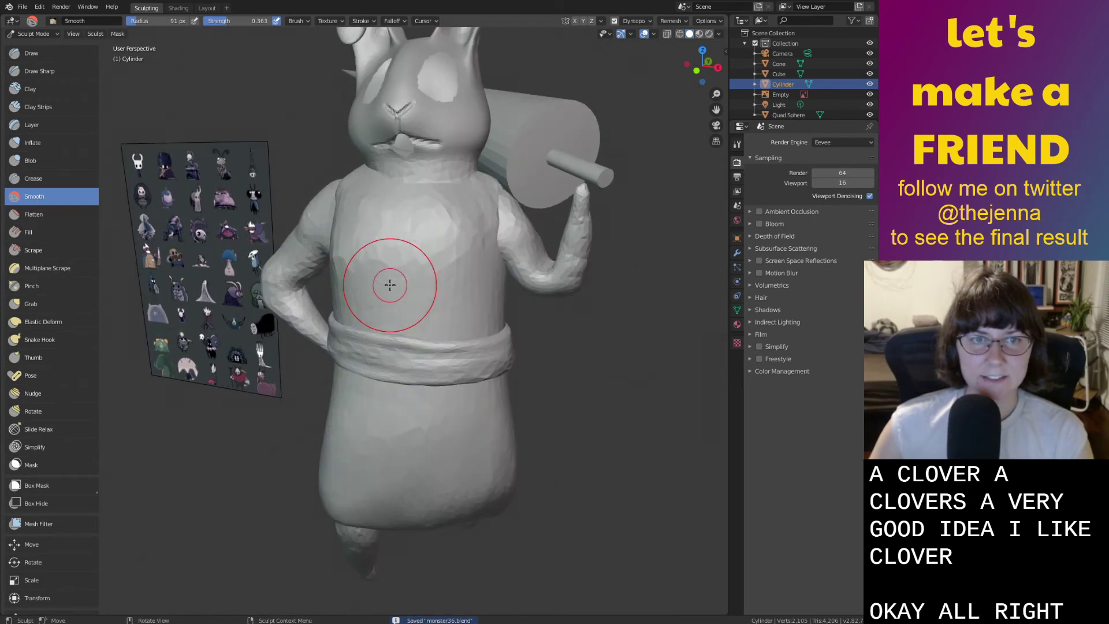
left_click_drag(409, 240, 446, 243)
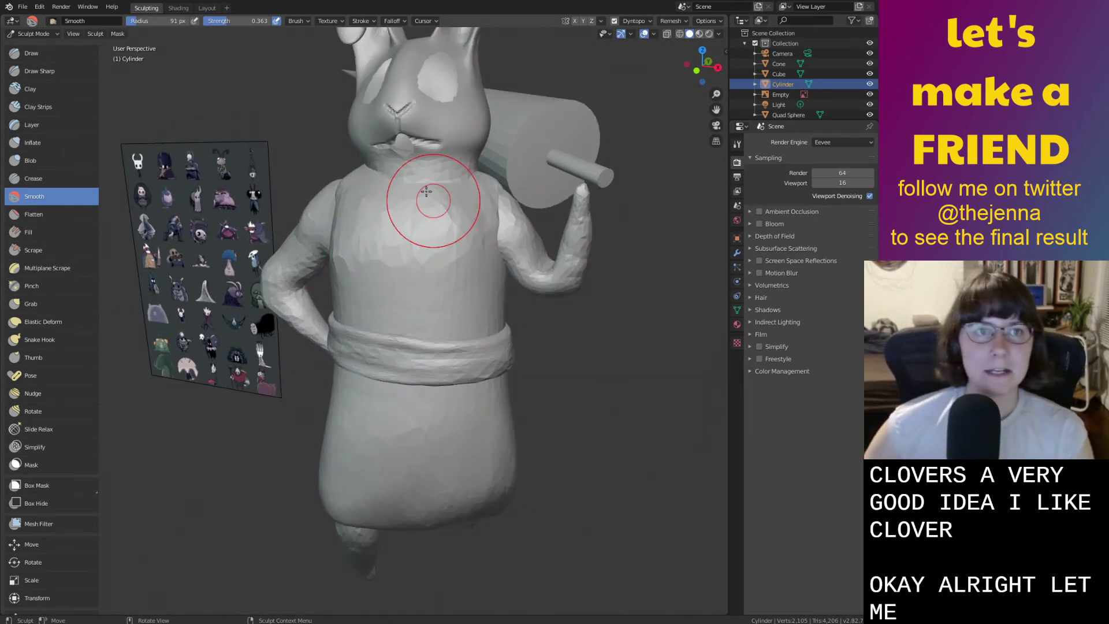
Create a new material for the garment in the Shading workspace and name it tabbard.
left_click(178, 7)
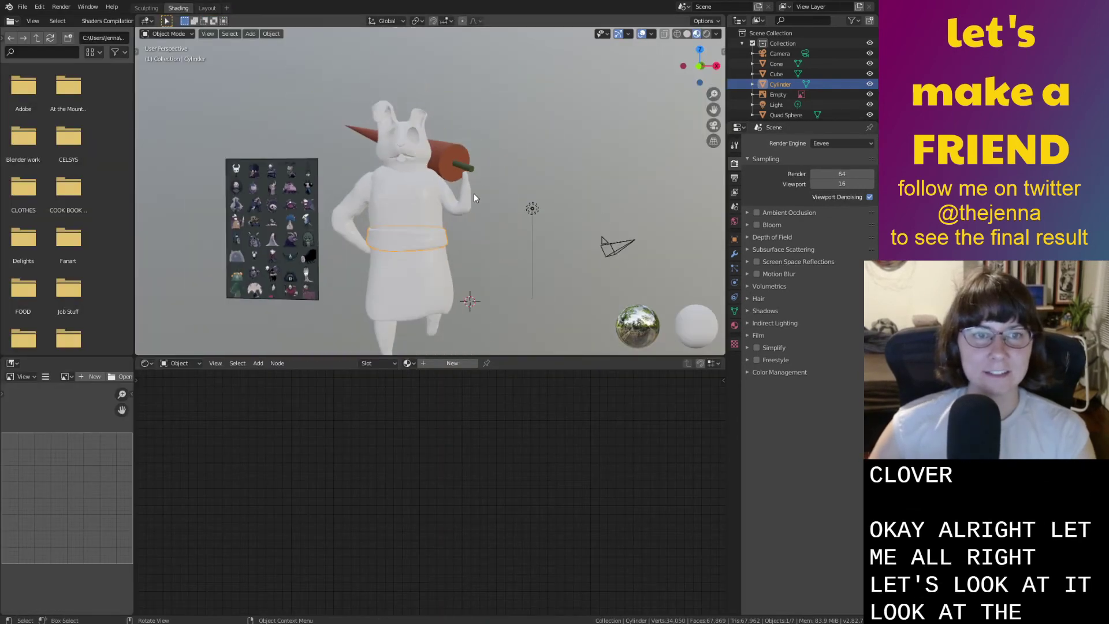
left_click(448, 234)
middle_click_drag(442, 224, 424, 335)
left_click(443, 363)
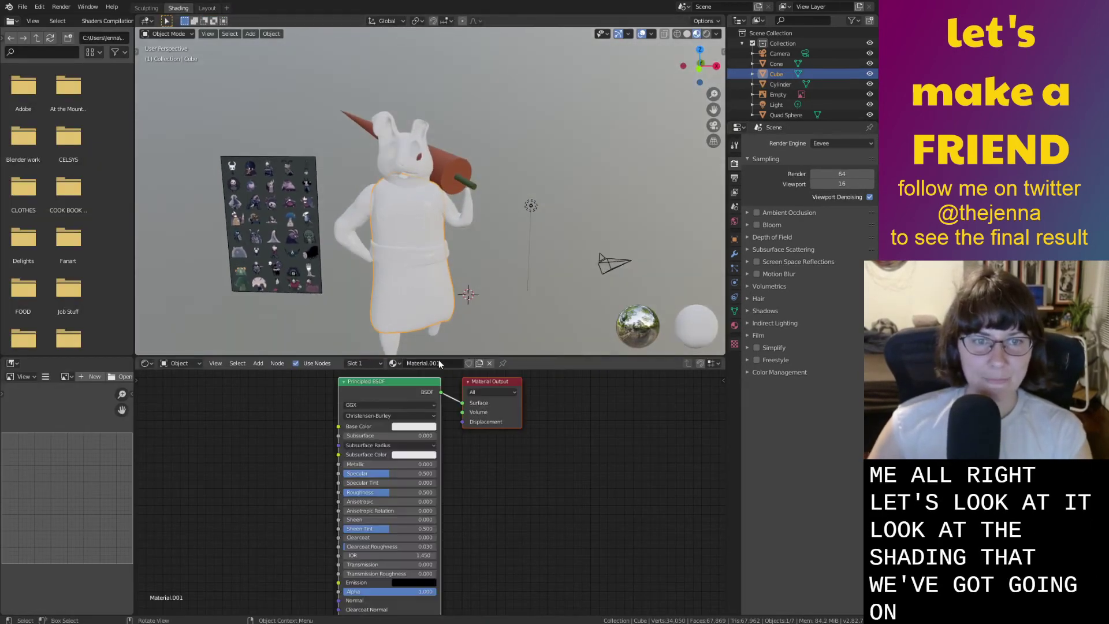
double_click(449, 363)
type("tabbard")
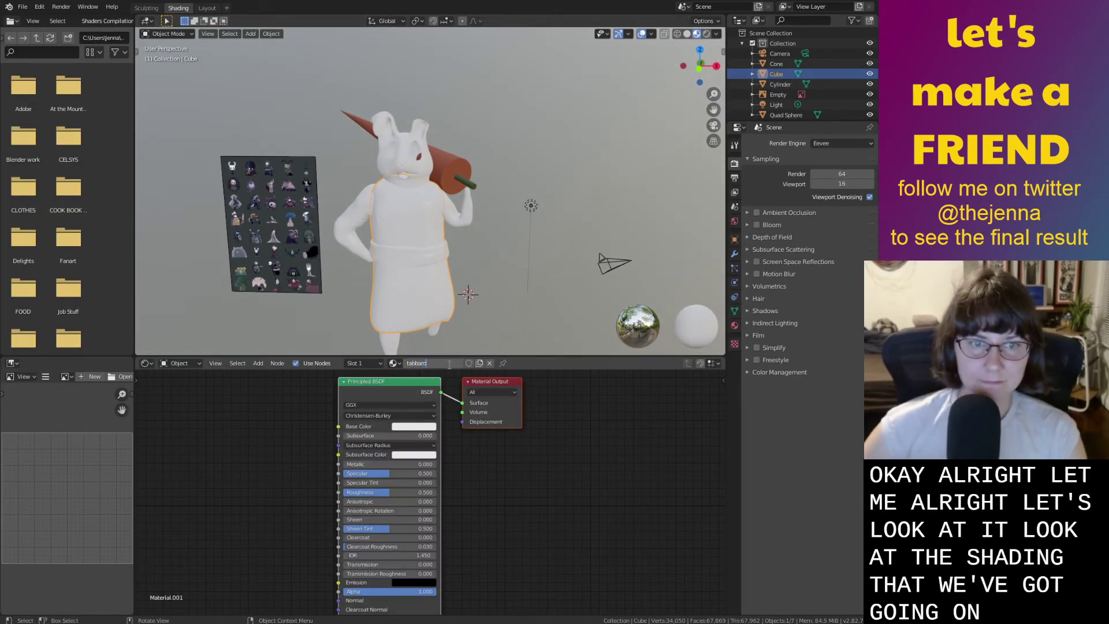
Name the tunic's material tabbard and tint its base color pale pink.
key("Return")
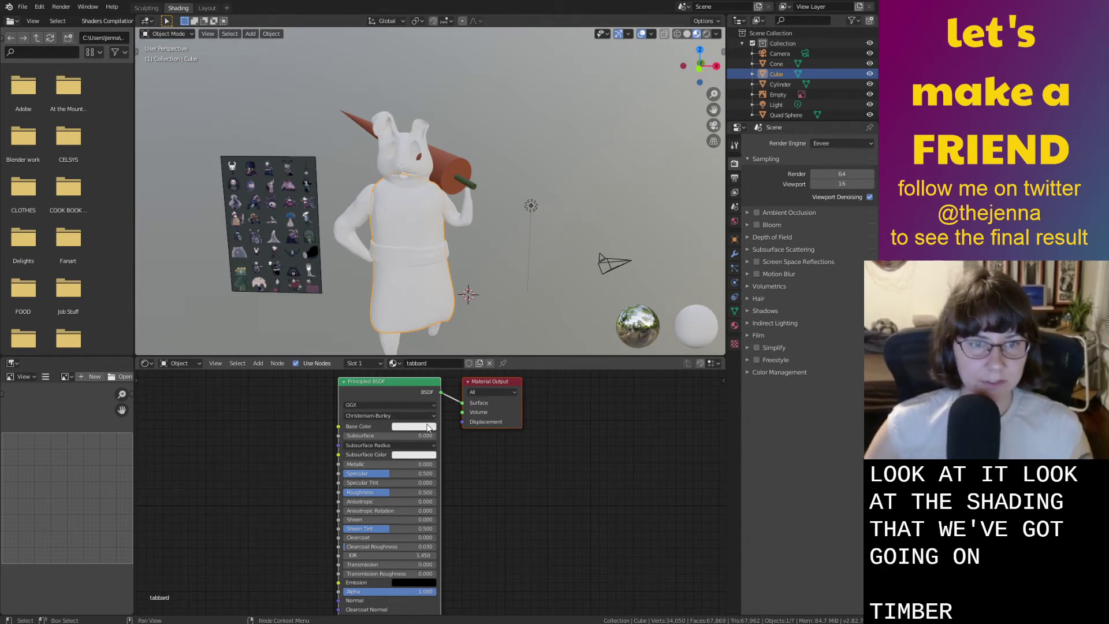
left_click(422, 427)
left_click_drag(432, 336, 431, 333)
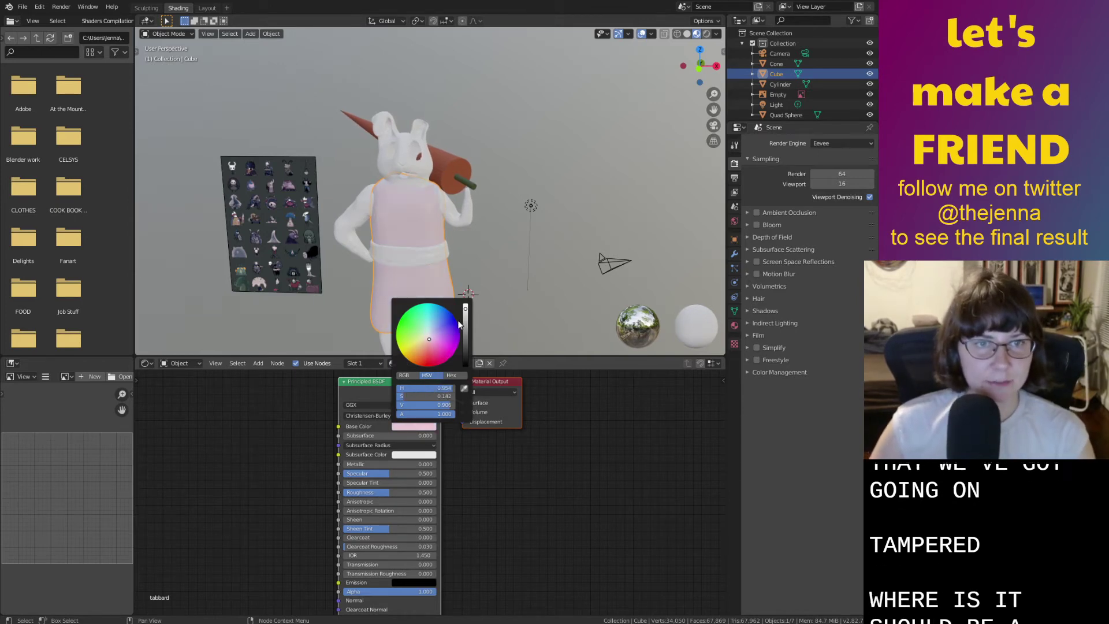
Set the tabbard's base color to a dark navy sampled from a character on the reference sheet.
scroll(302, 258, "up", 2)
middle_click_drag(363, 235, 408, 223, "shift")
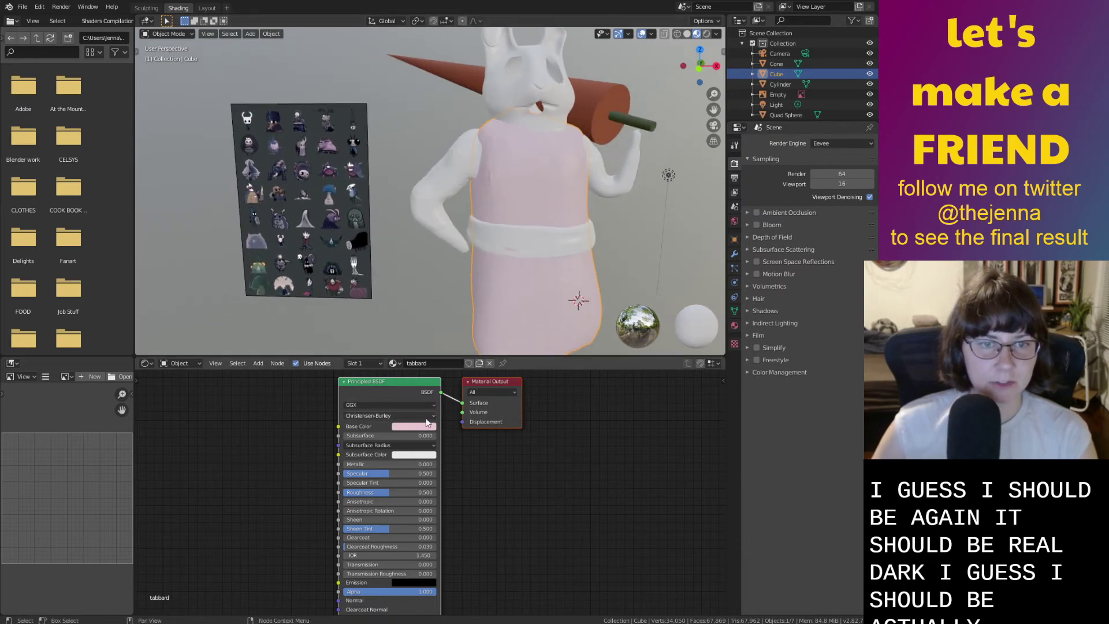
left_click(425, 432)
left_click(466, 383)
left_click(335, 219)
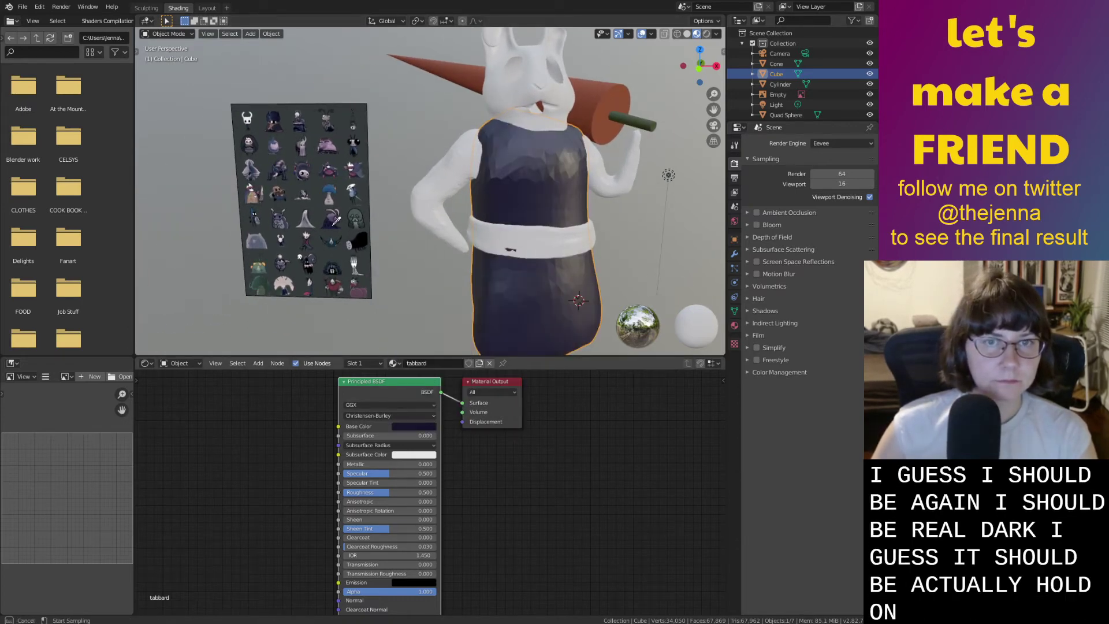
left_click(334, 216)
Inflate the lower edge of the belt with a sculpting stroke in the Sculpting workspace.
middle_click_drag(589, 261, 559, 234)
left_click(553, 242)
left_click(146, 8)
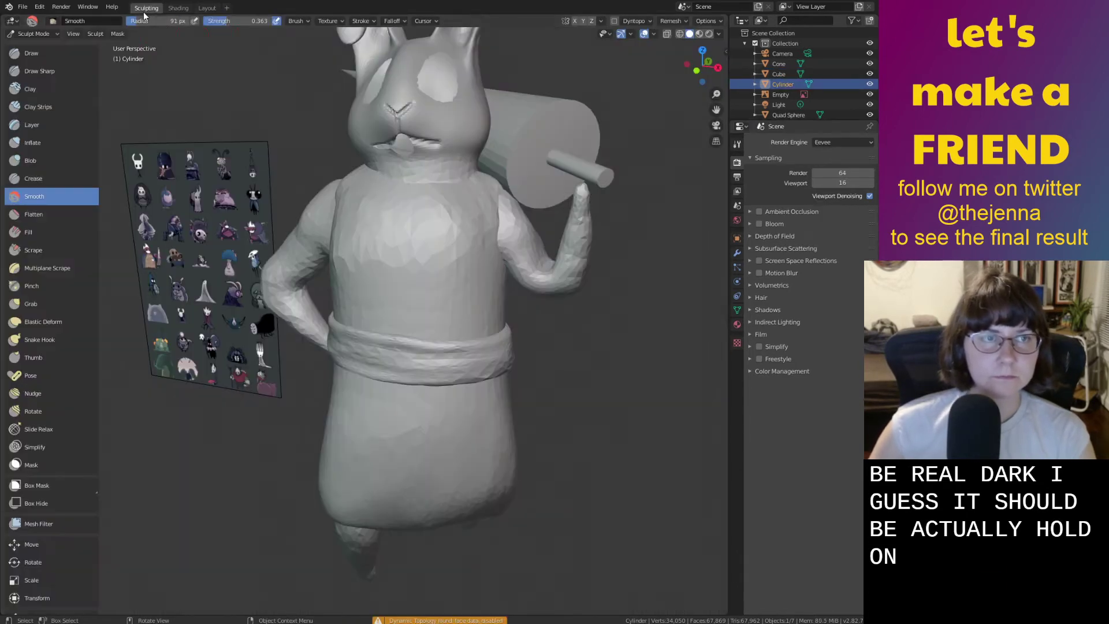
middle_click_drag(421, 347, 464, 374)
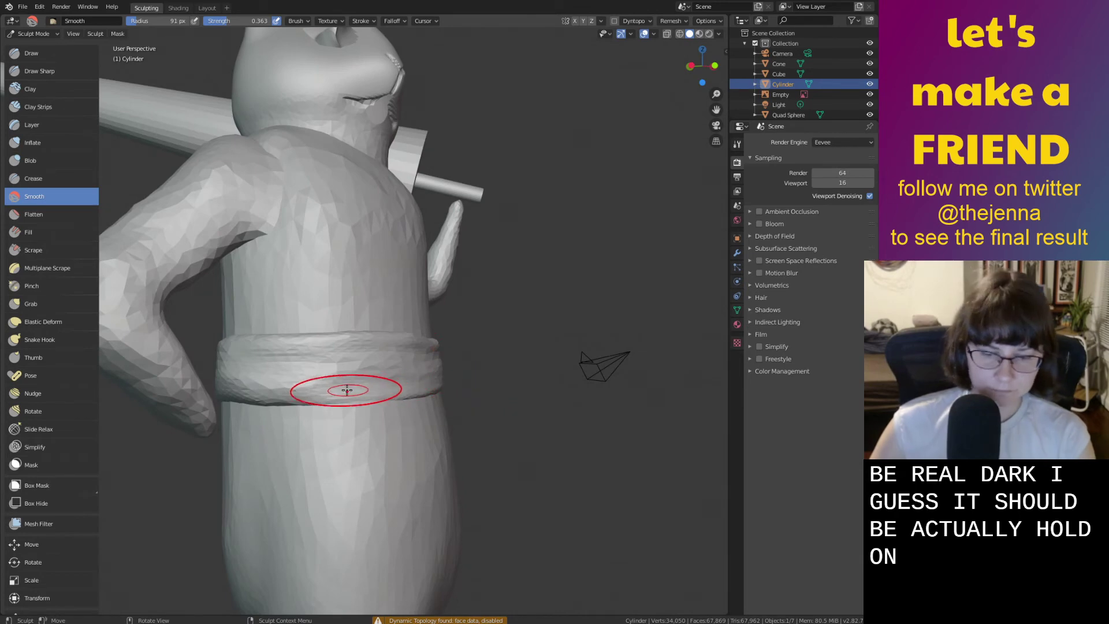
key("i")
mouse_move(368, 384)
left_mouse_down()
mouse_move(281, 391)
mouse_move(427, 390)
left_mouse_up()
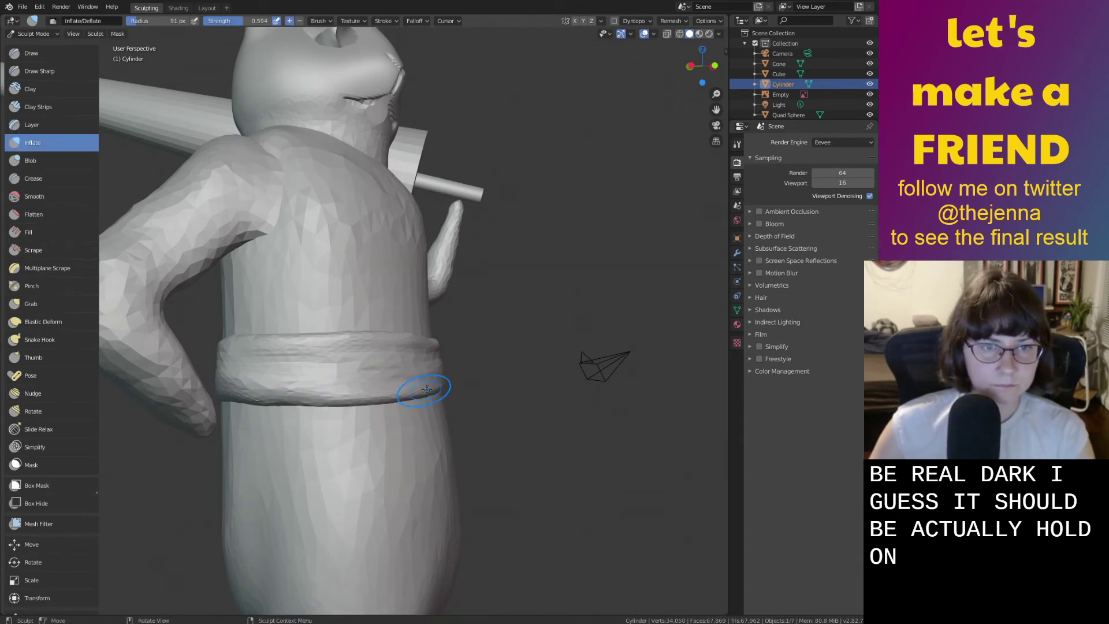
key("s")
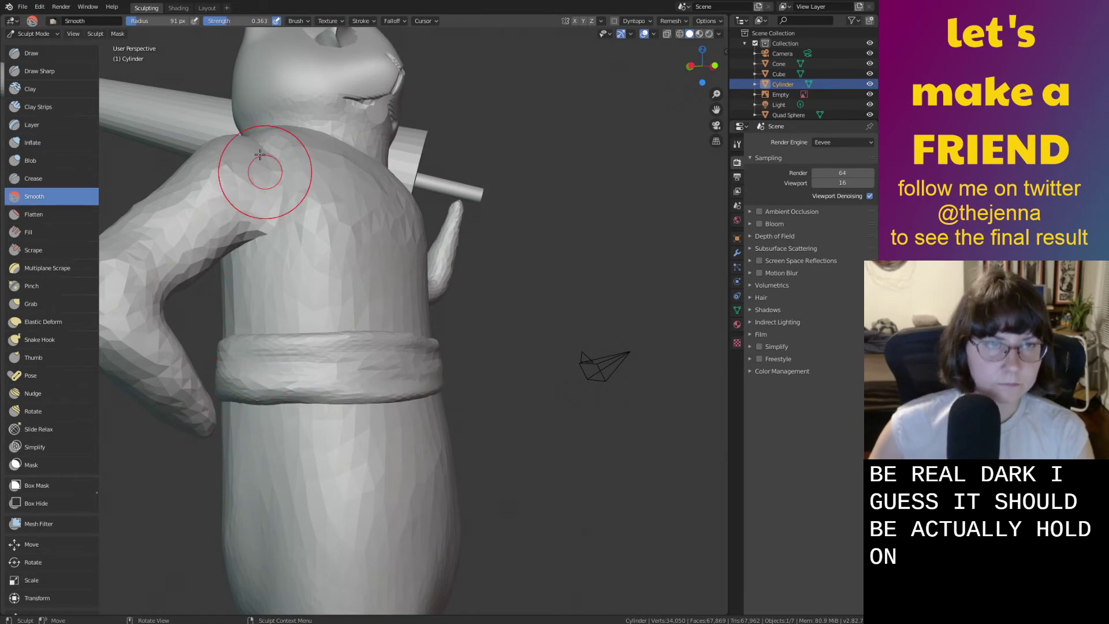
Return to the Shading workspace with the whole figure in view and save the file.
left_click(210, 7)
left_click(175, 7)
scroll(493, 287, "up", 5)
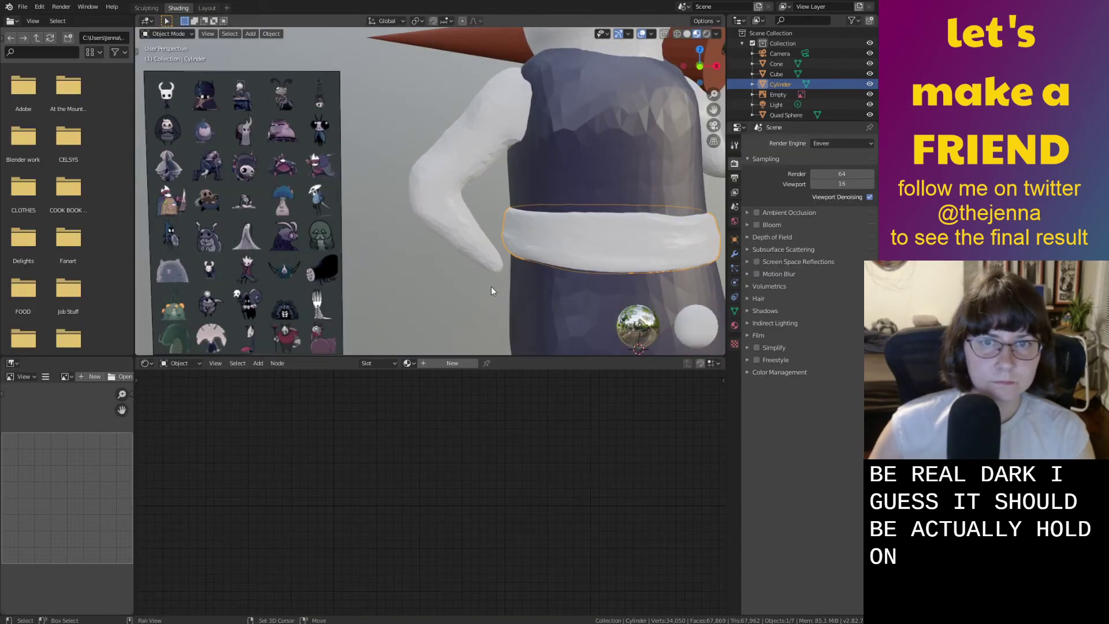
middle_click_drag(472, 267, 501, 260)
middle_click_drag(476, 191, 457, 278, "ctrl")
key("ctrl+s")
Create a new material for the belt and name it belt.
left_click(452, 363)
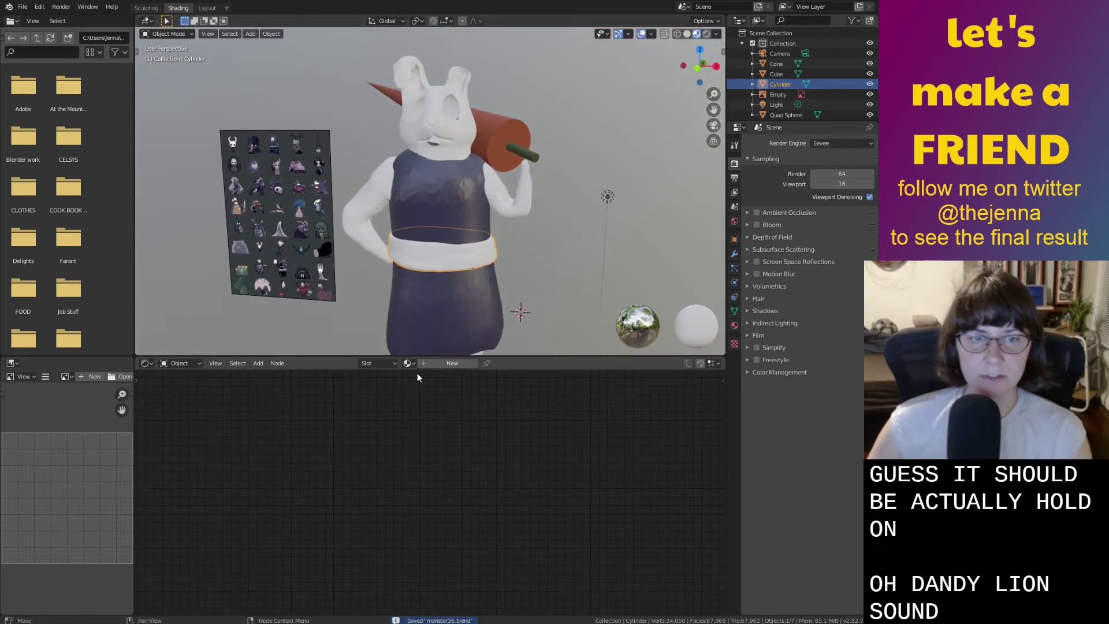
left_click(435, 364)
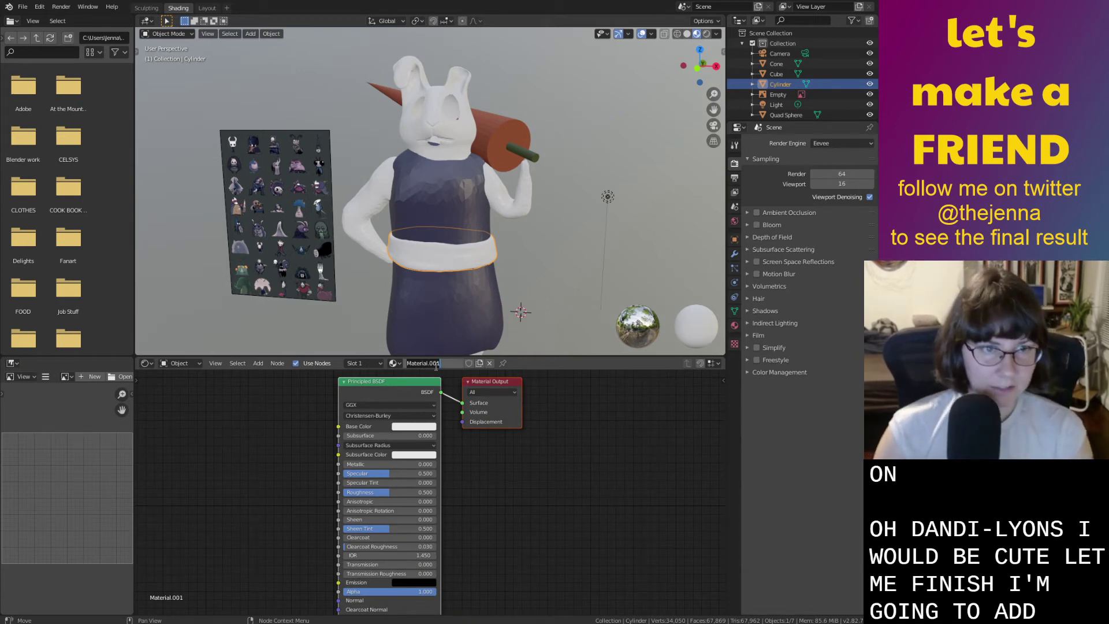
type("t")
key("Return")
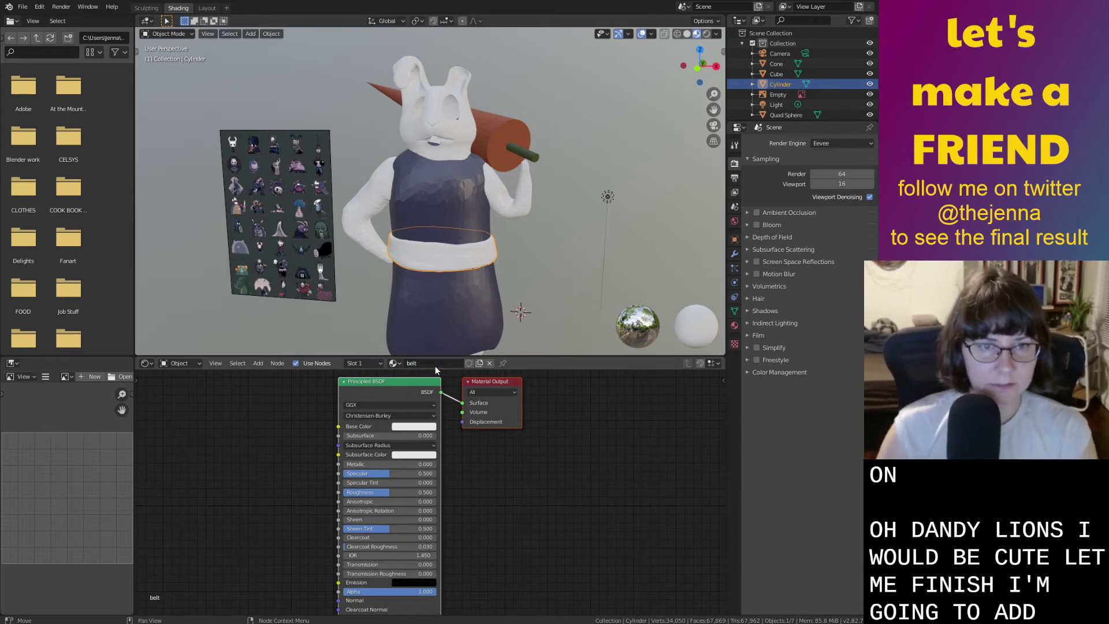
Set the belt's base color to a dark navy sampled from a character on the reference sheet.
scroll(268, 247, "up", 5)
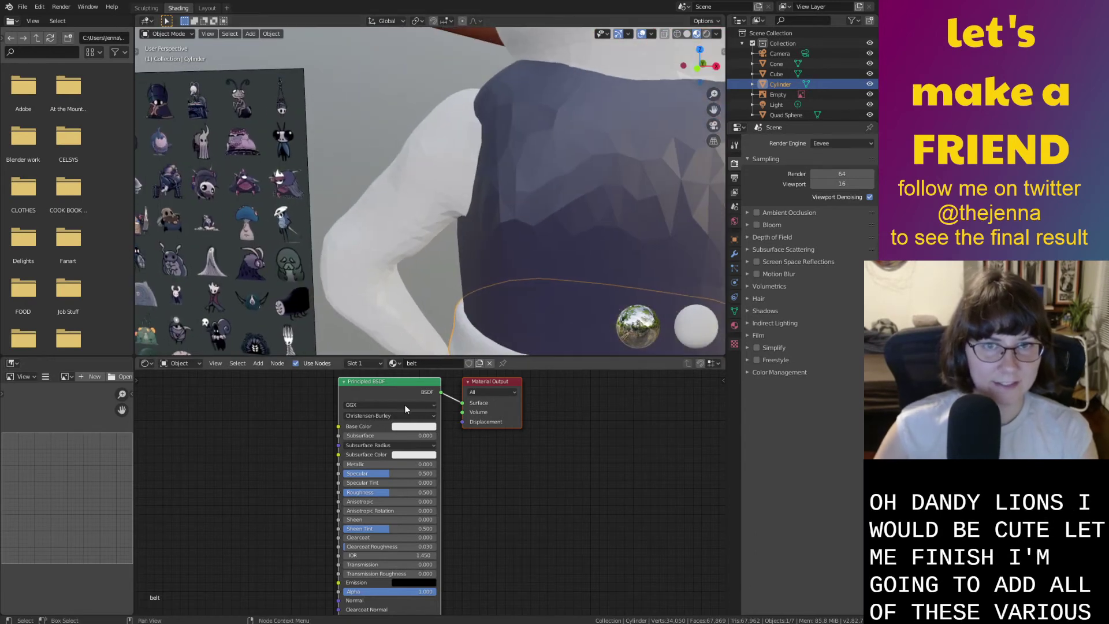
scroll(373, 410, "down", 3)
scroll(380, 273, "down", 5)
middle_click_drag(383, 273, 403, 271, "shift")
scroll(403, 275, "up", 1)
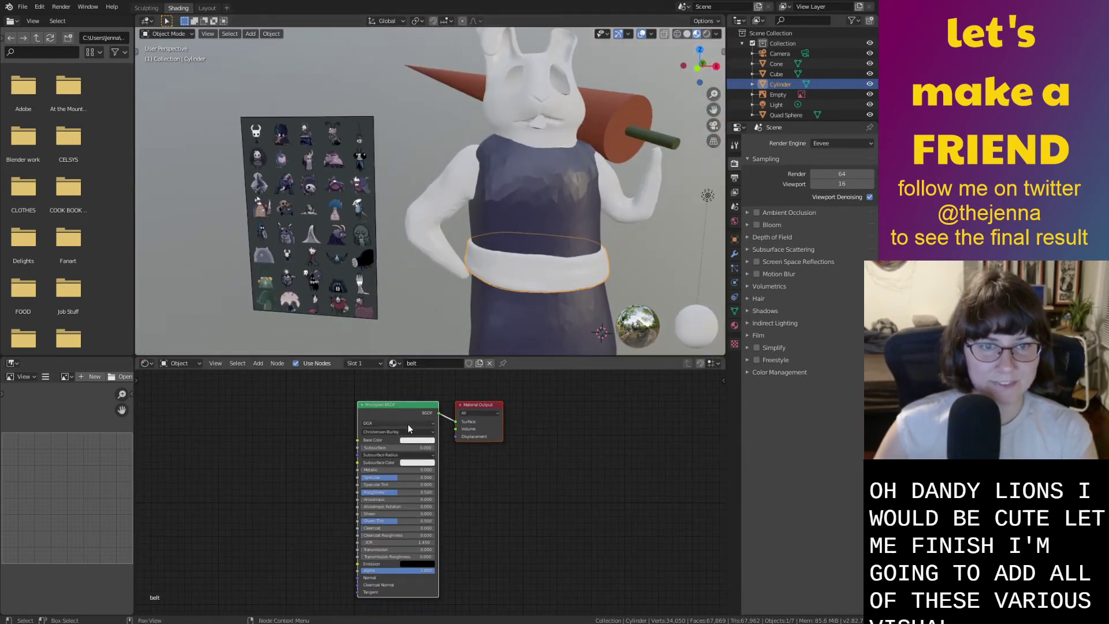
left_click(417, 440)
left_click(461, 411)
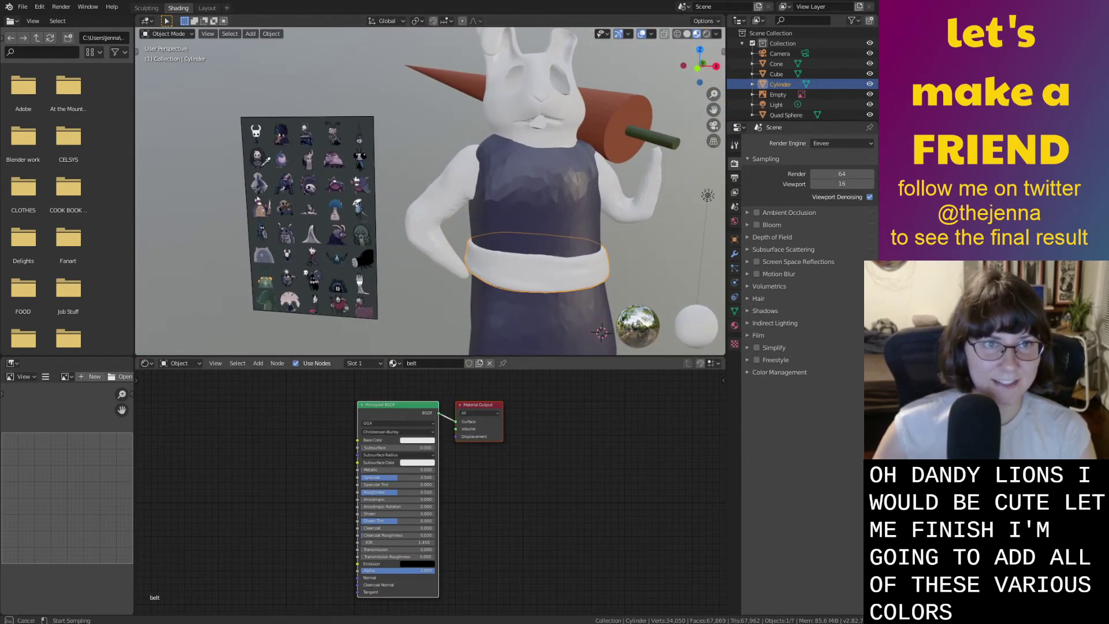
left_click(340, 235)
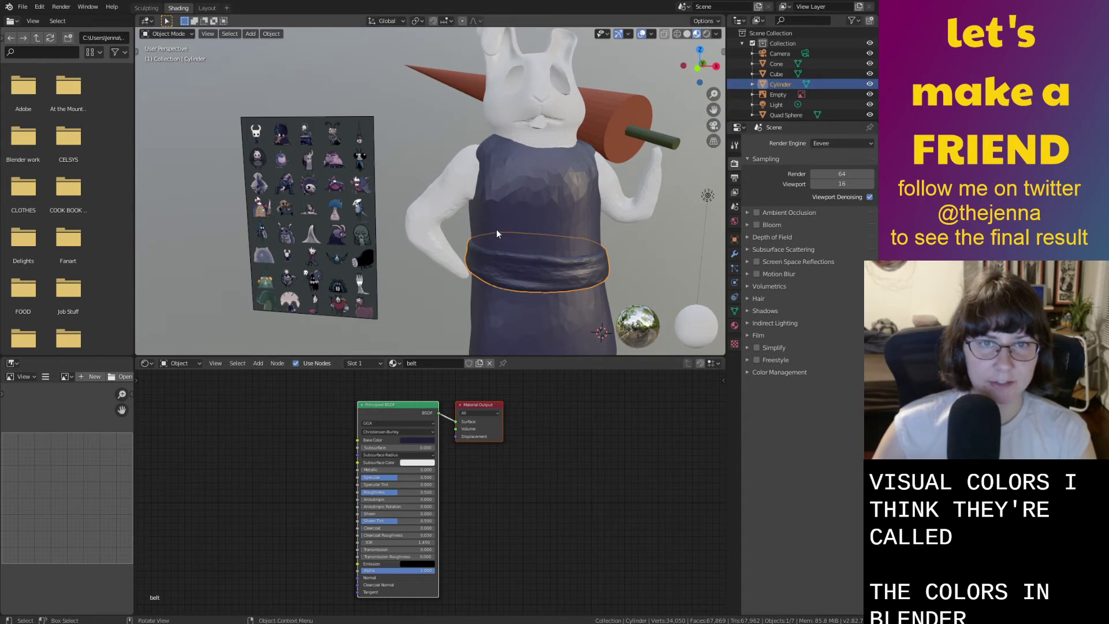
Change the tabbard's base color to a muted purple sampled from the reference sheet.
left_click(516, 216)
middle_click_drag(515, 216, 522, 220)
left_click(417, 439)
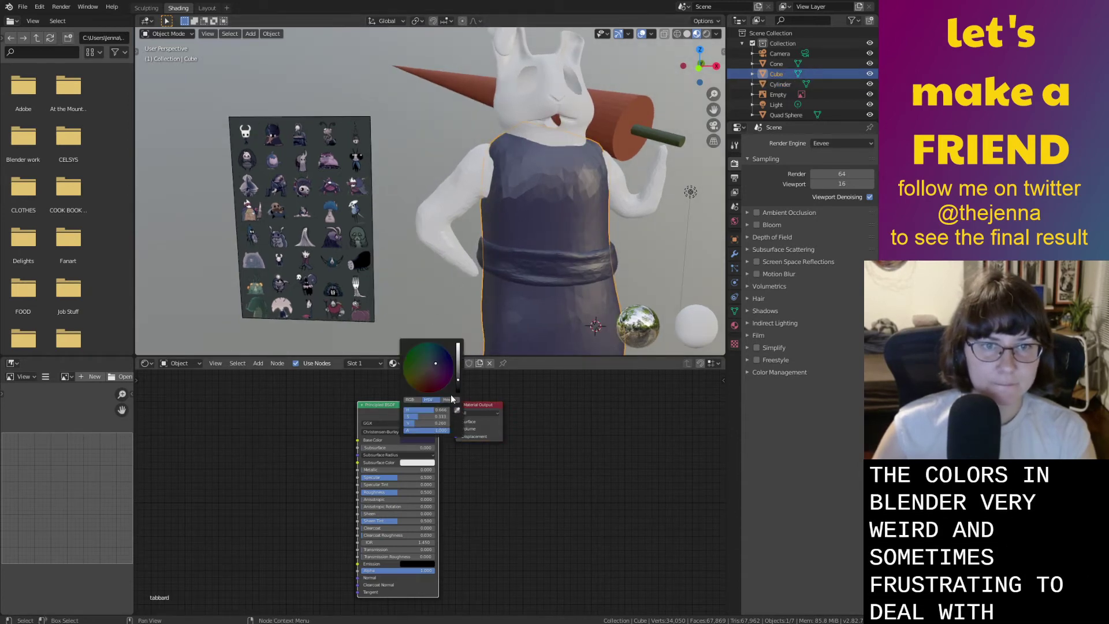
left_click(457, 412)
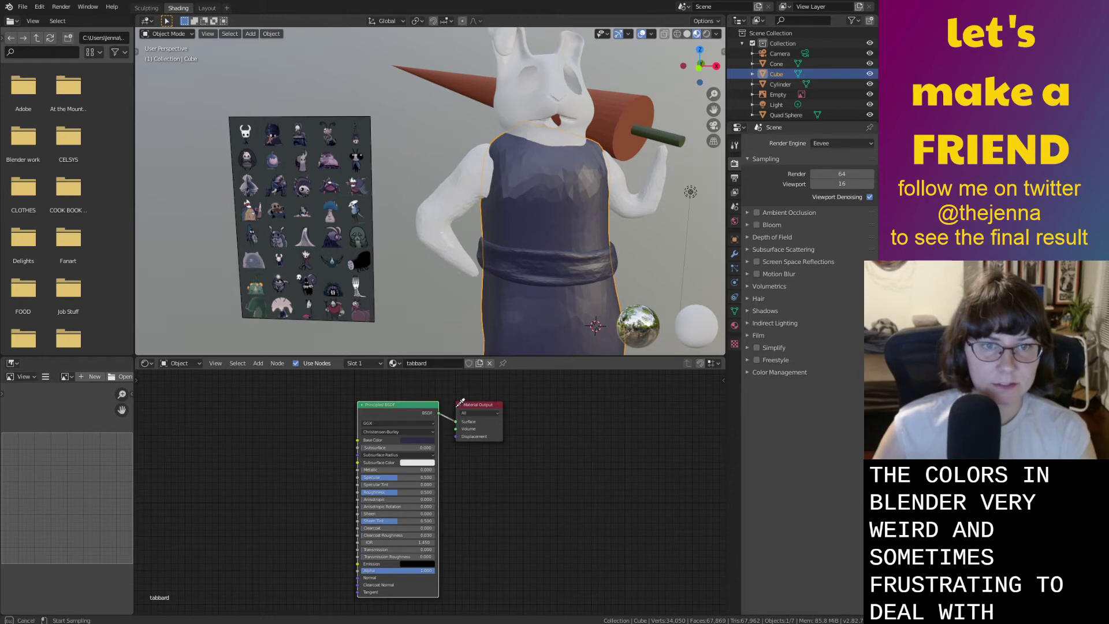
left_click(338, 227)
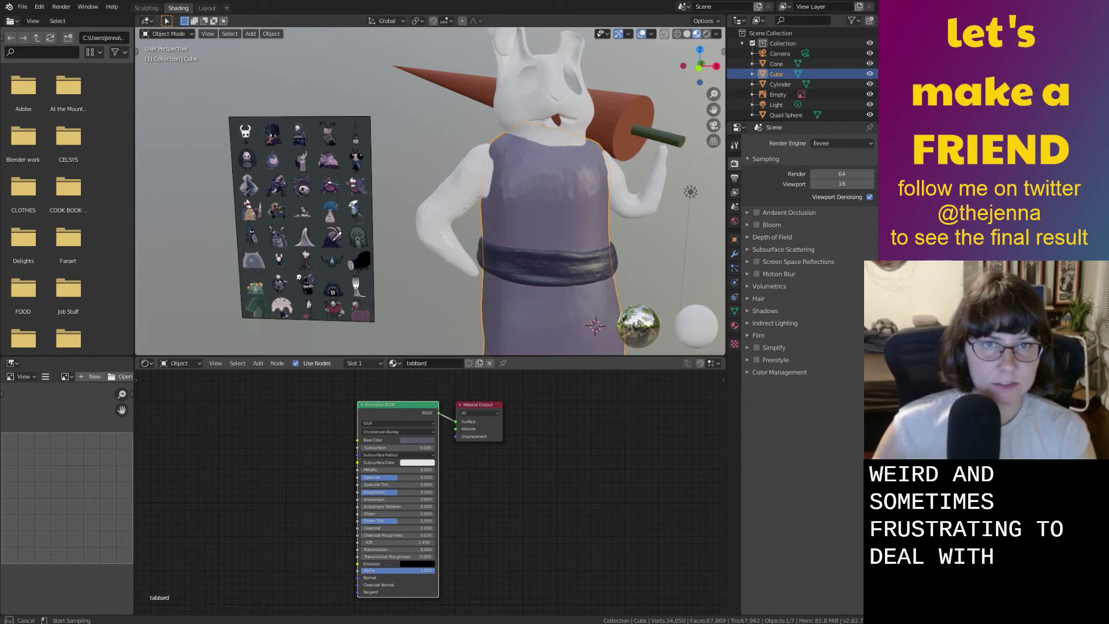
Rename the rabbit body's material bunny and sample a pale grey from the reference sheet as its base color.
middle_click_drag(572, 257, 512, 258)
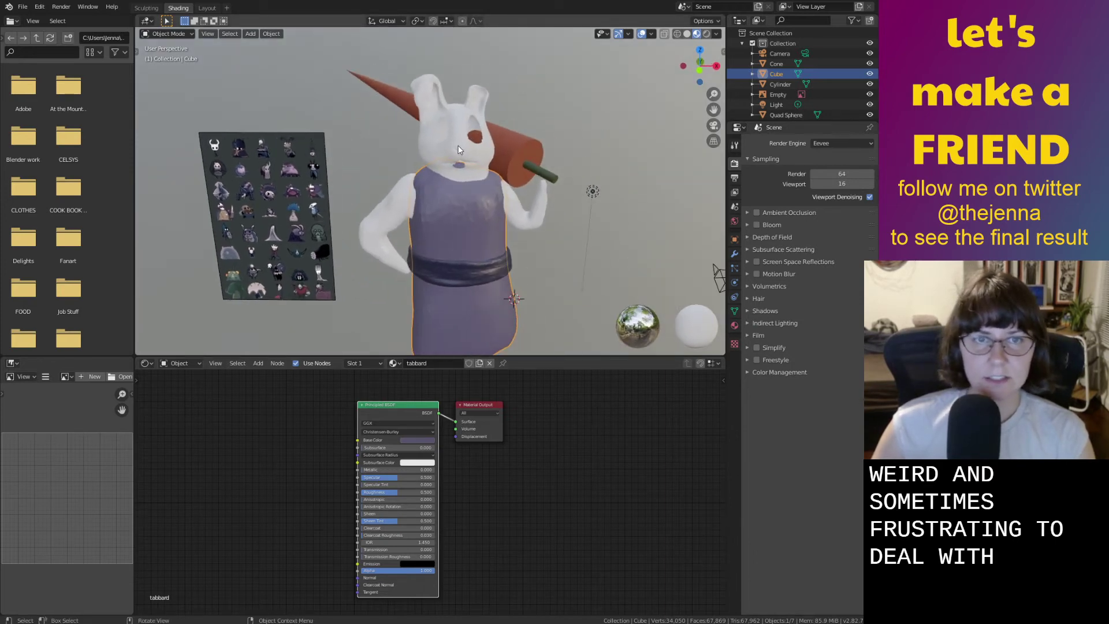
left_click(459, 146)
scroll(261, 191, "up", 4)
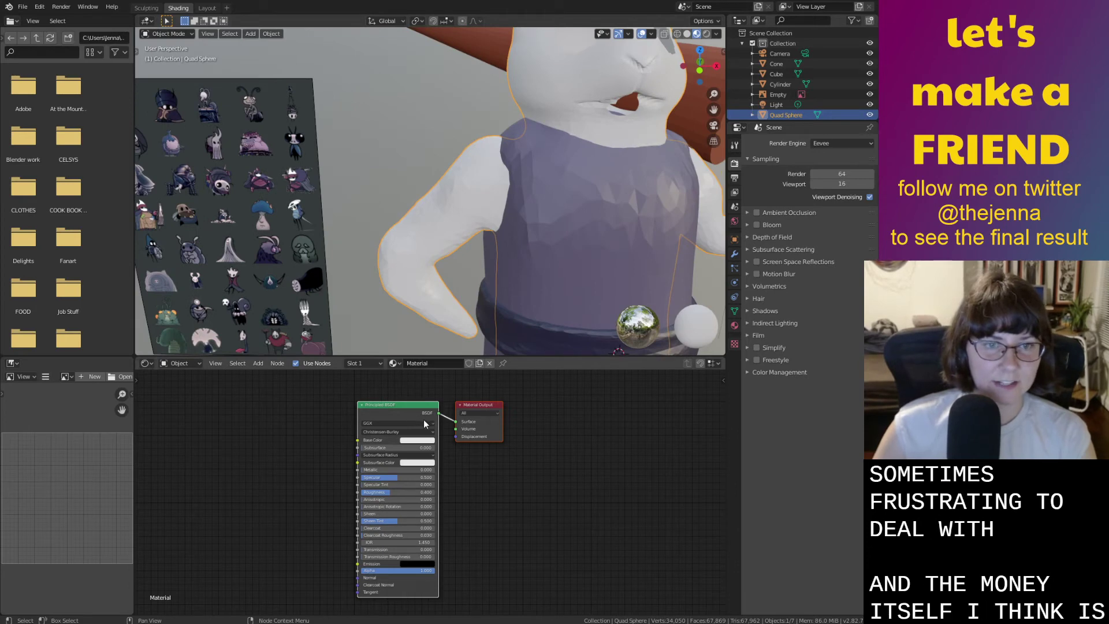
double_click(446, 363)
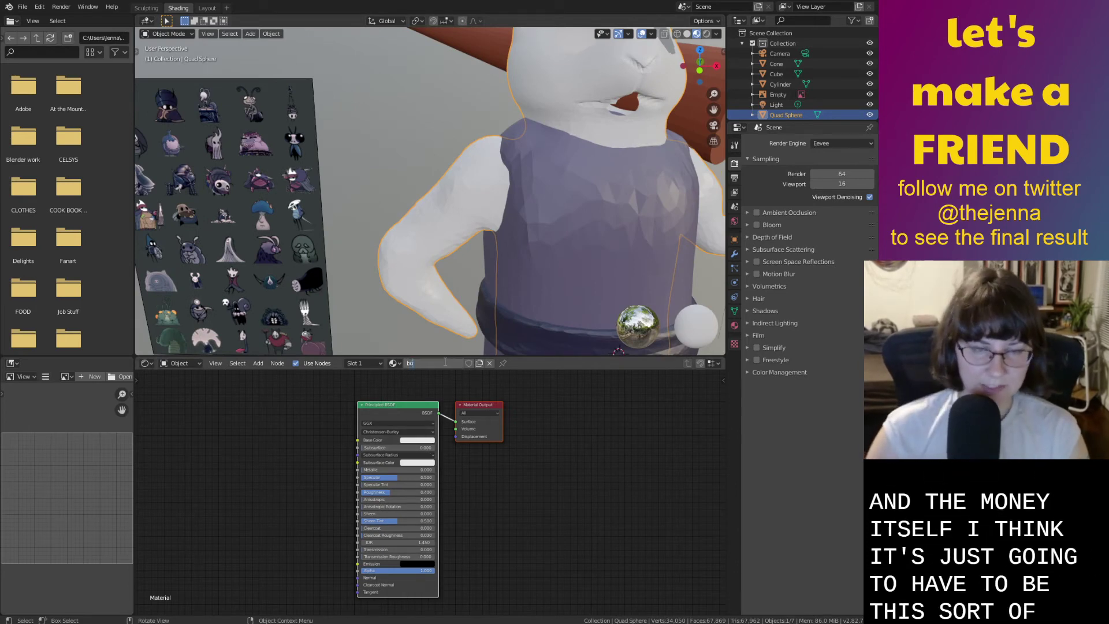
left_click(430, 440)
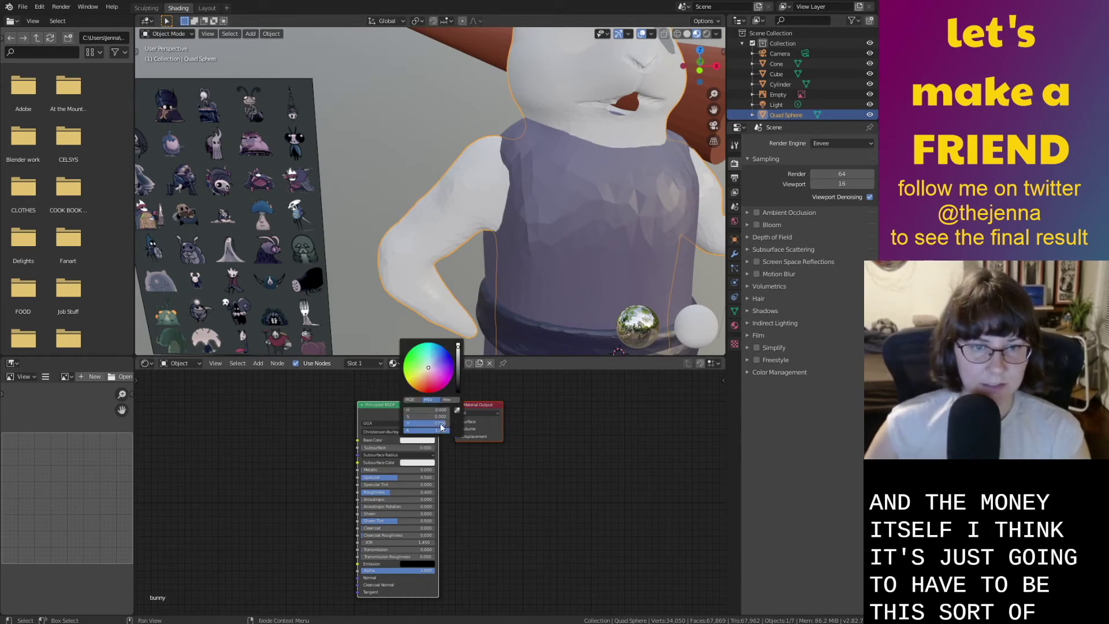
left_click(457, 410)
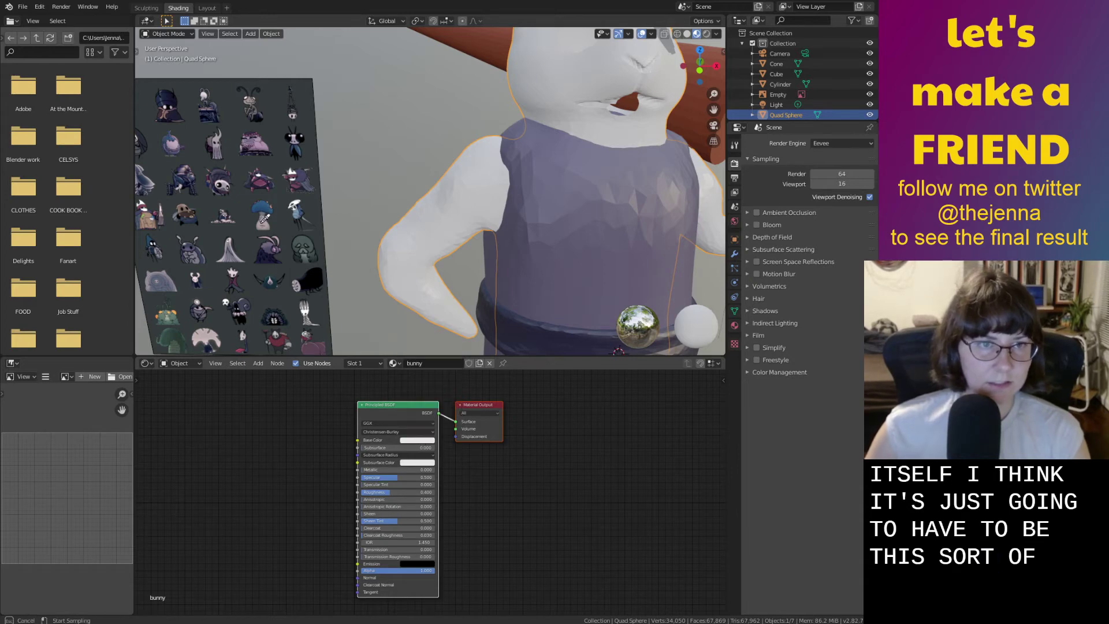
left_click(293, 208)
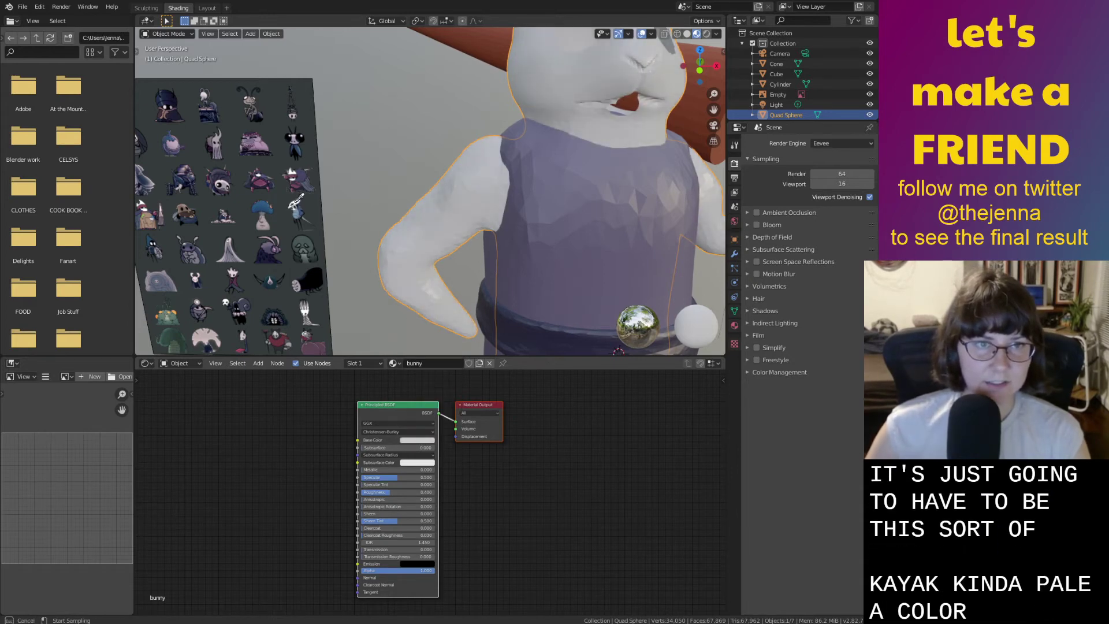
Deselect everything and add a mesh plane to the scene.
scroll(413, 188, "down", 4)
middle_click_drag(535, 236, 469, 211)
scroll(498, 192, "up", 4)
scroll(469, 209, "up", 1)
key("alt+a")
key("shift+a")
mouse_move(600, 113)
left_click(640, 114)
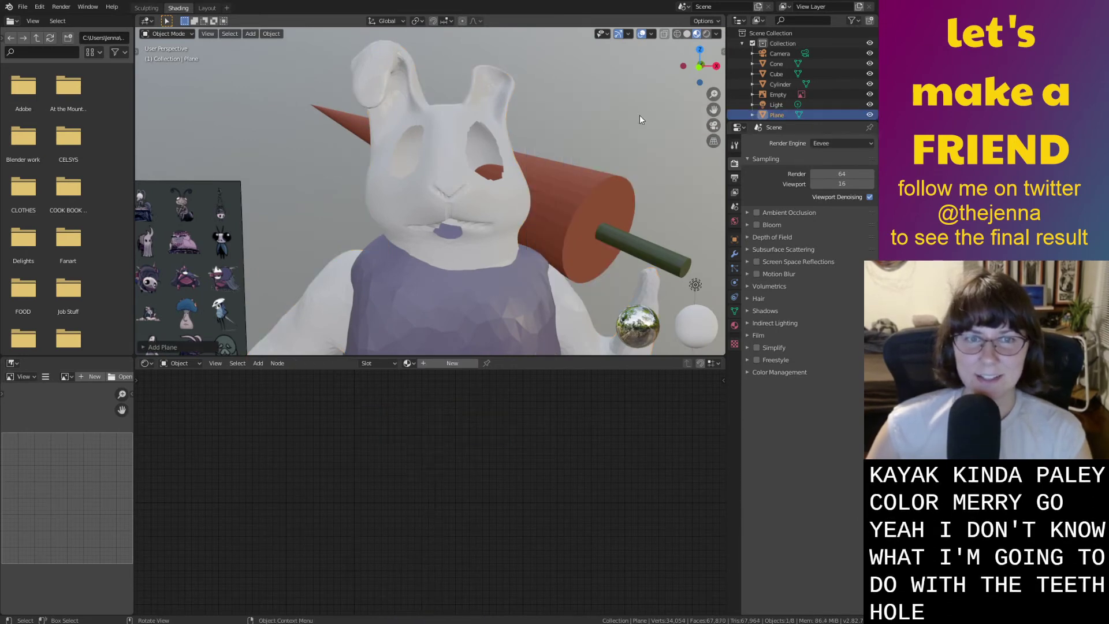
Rotate the new plane 90 degrees about the X axis so it stands upright.
scroll(556, 216, "down", 6)
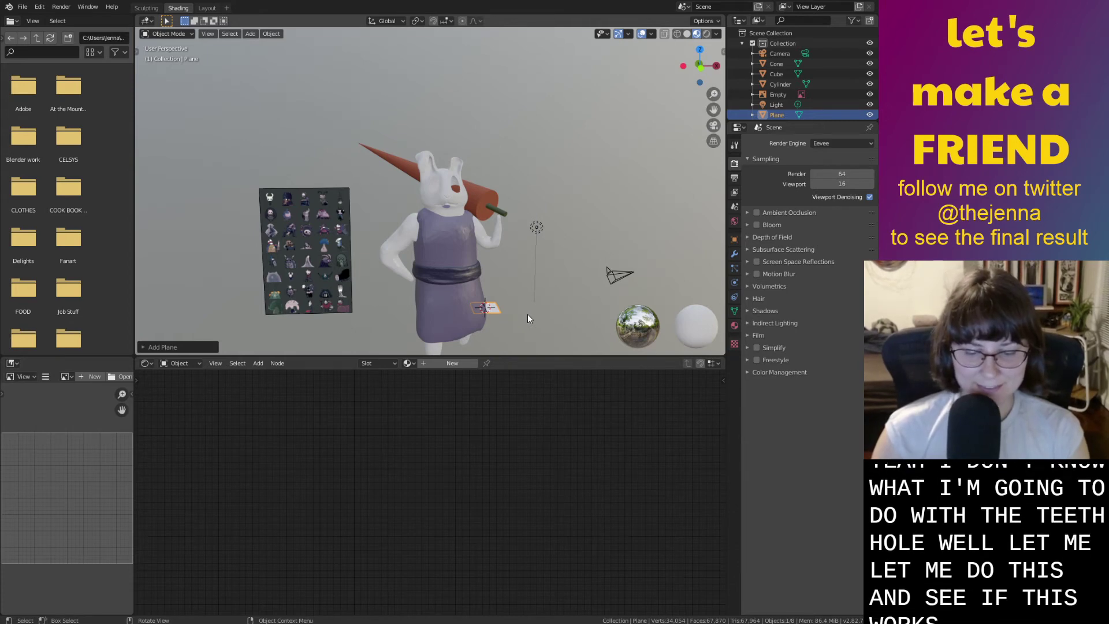
key("r")
key("x")
key("9")
key("0")
key("Return")
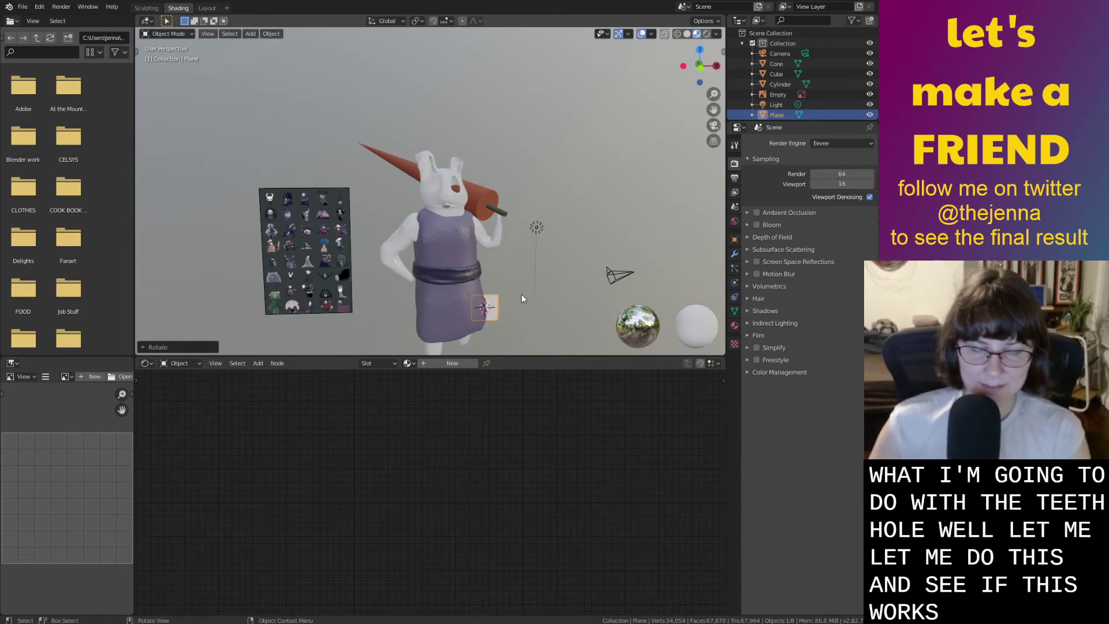
Move the upright plane along the Y axis to the depth of the rabbit's body.
middle_click_drag(521, 294, 416, 274)
key("g")
key("y")
left_click(483, 303)
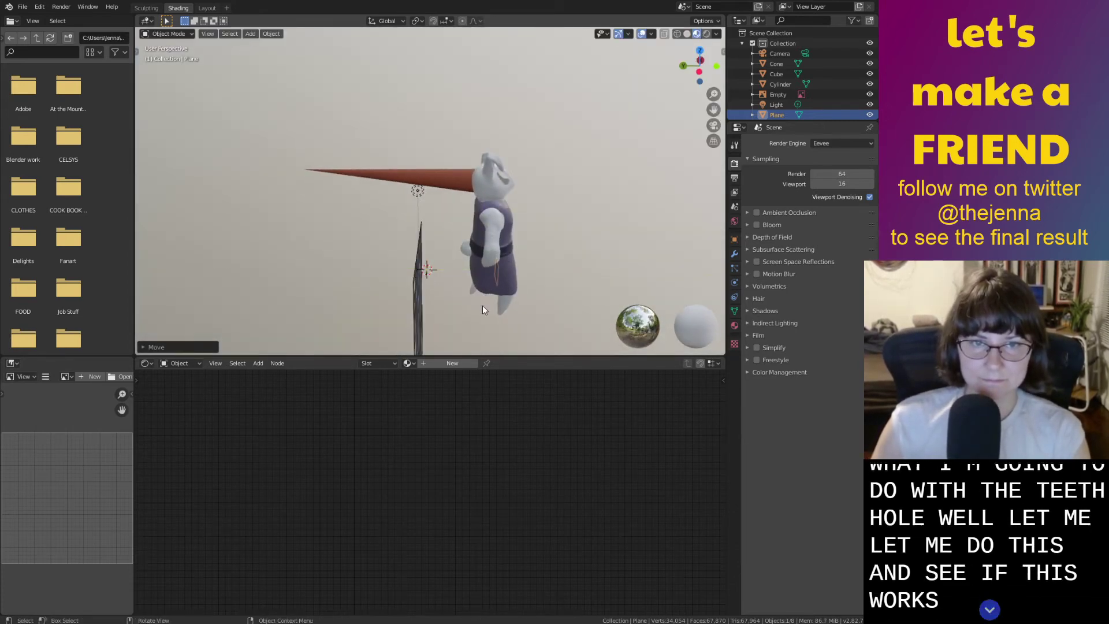
key("h")
key("z")
left_click(504, 230)
middle_click_drag(532, 234, 521, 221)
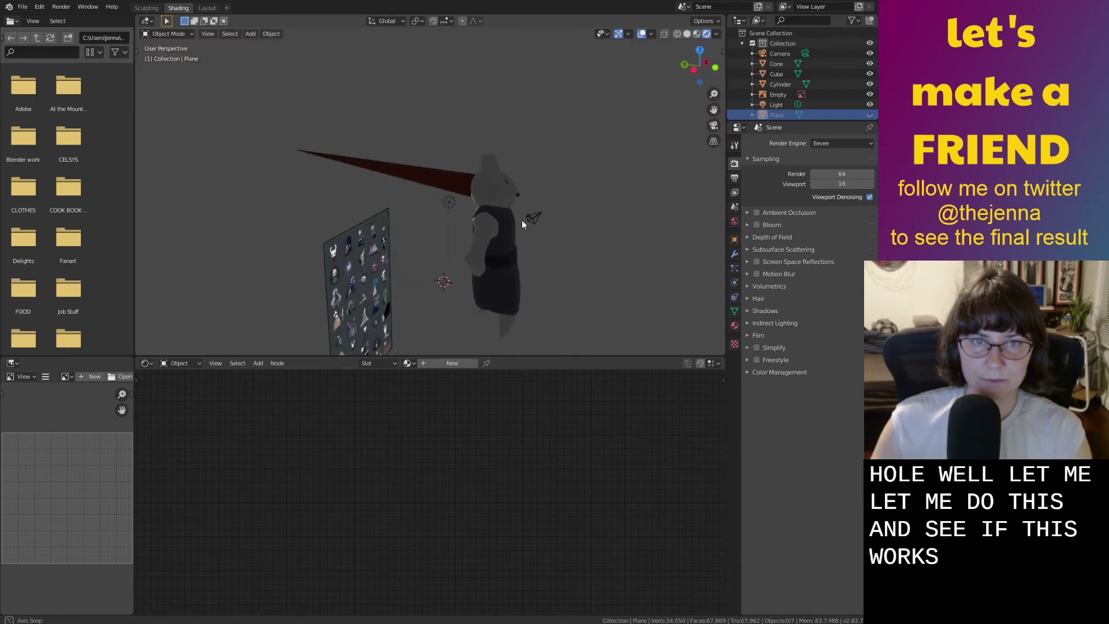
left_click(697, 34)
middle_click_drag(439, 285, 390, 265)
key("alt+h")
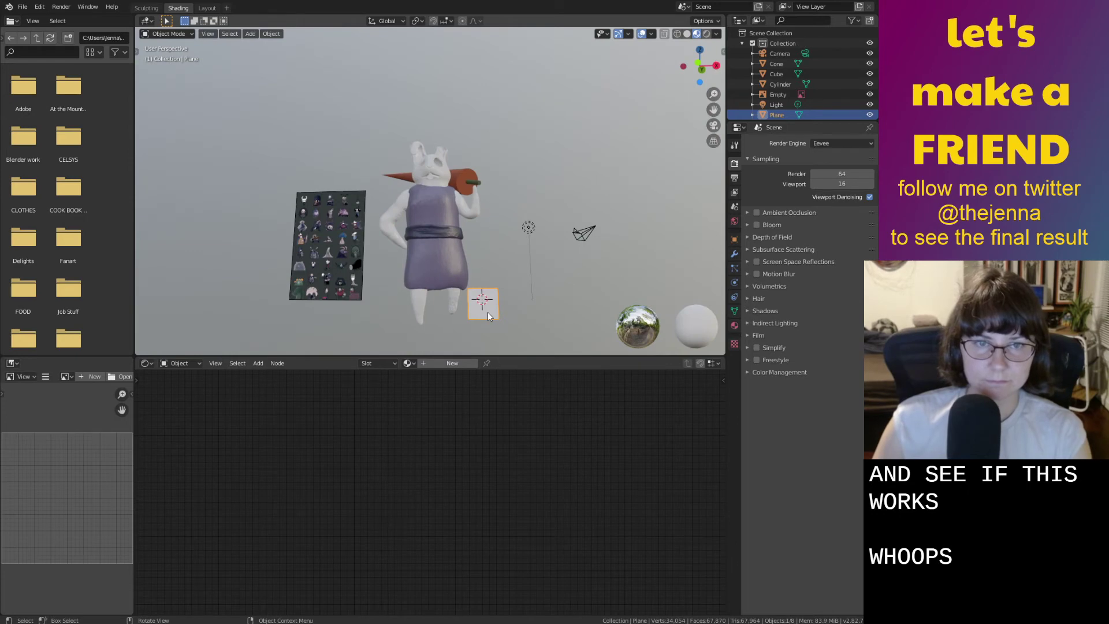
Raise the plane along the Z axis to the height of the rabbit's head.
middle_click_drag(487, 312, 459, 332)
key("g")
key("z")
left_click(473, 197)
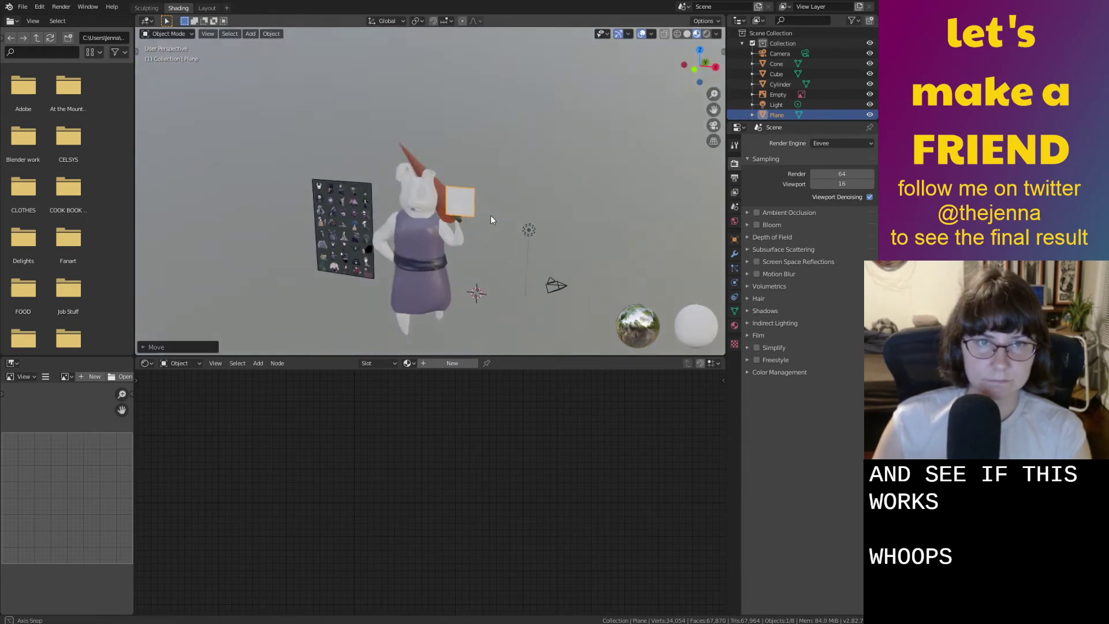
Shift the plane along the X axis to line it up with the rabbit's head.
middle_click_drag(486, 209, 543, 293)
key("g")
key("y")
key("x")
left_click(460, 248)
Push the plane along Y into the rabbit's head and center it along X behind the eye and mouth openings.
middle_click_drag(459, 247, 513, 219)
scroll(438, 160, "up", 2)
key("g")
key("y")
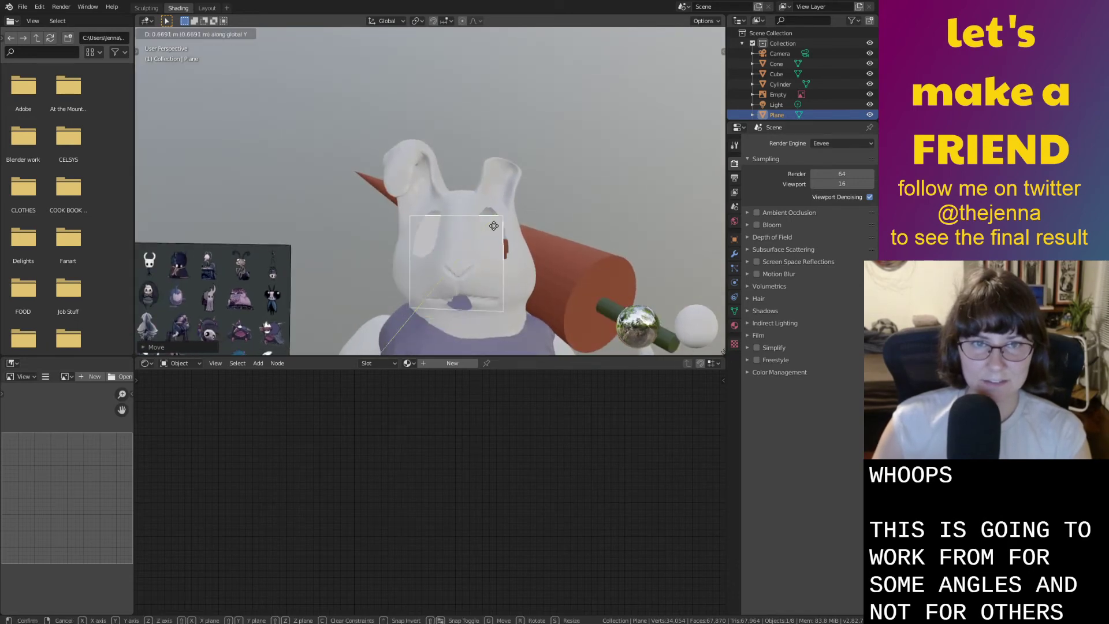
key("x")
Stretch the plane along the Z axis so it spans from the eye sockets to below the mouth.
key("s")
key("z")
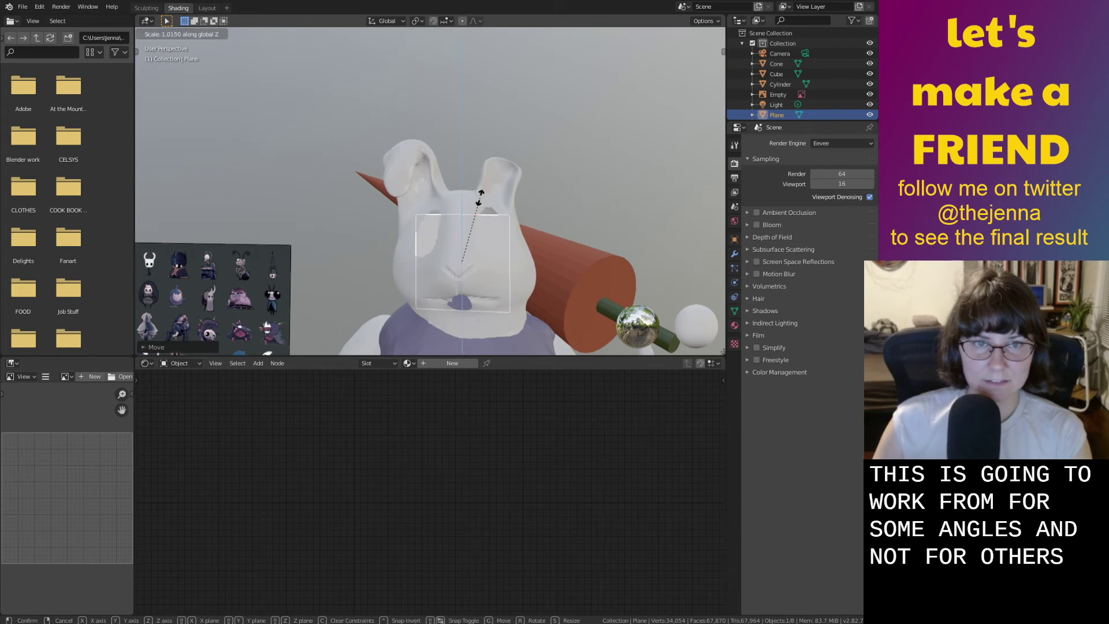
left_click(481, 184)
mouse_move(490, 189)
middle_mouse_down()
mouse_move(567, 206)
mouse_move(525, 251)
mouse_move(463, 209)
mouse_move(485, 182)
middle_mouse_up()
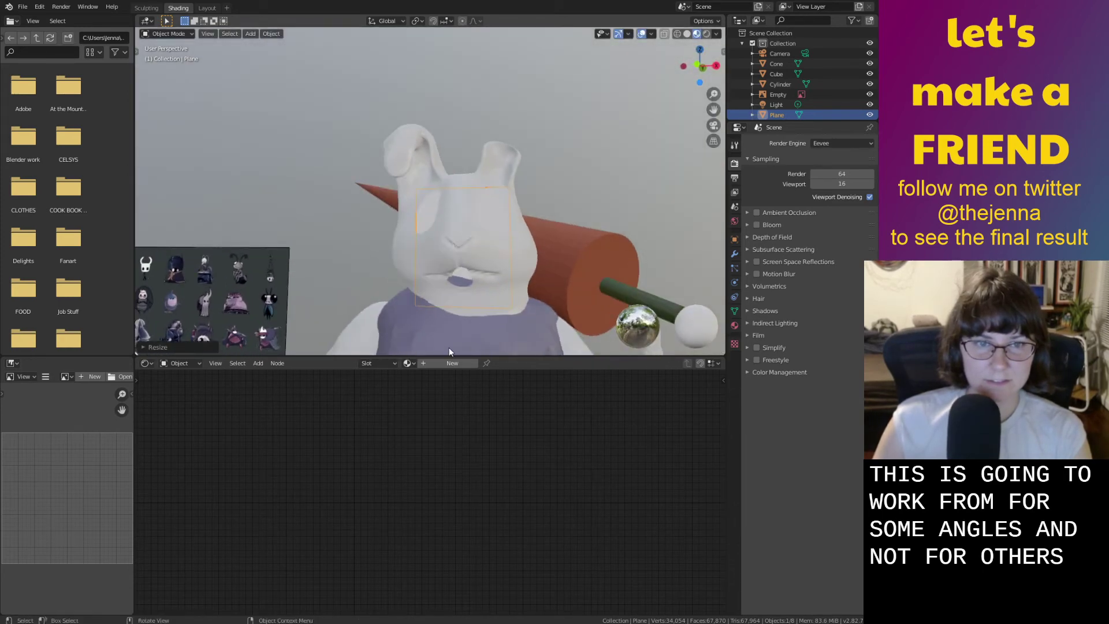
Give the plane a new material named "eyes????????" with a black base color and a roughness of 1.000.
left_click(451, 362)
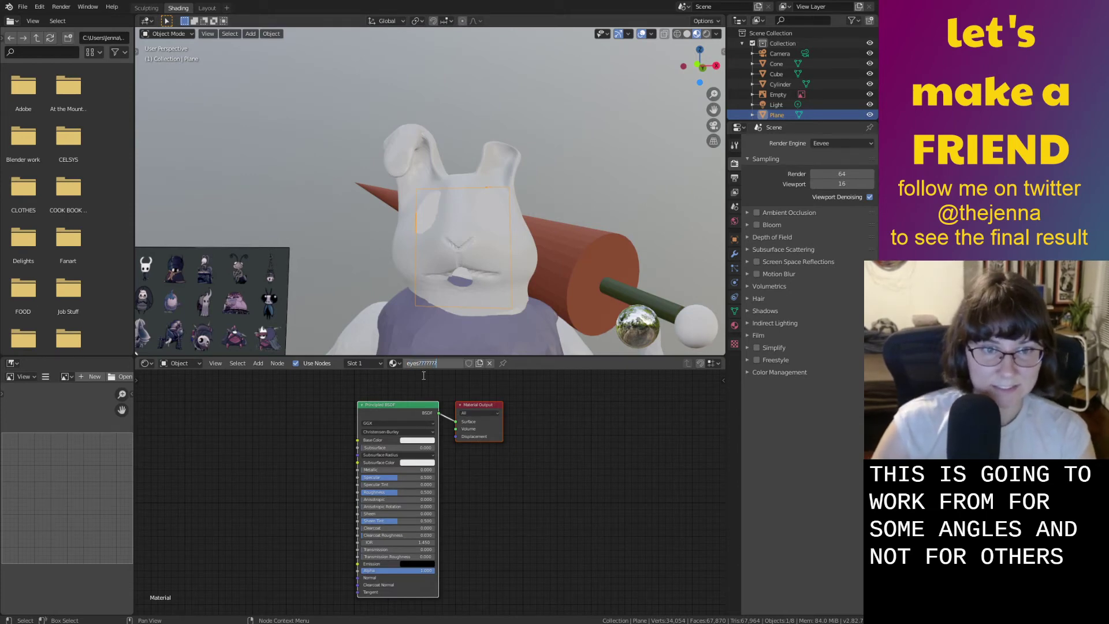
left_click(420, 442)
left_click_drag(457, 382, 457, 400)
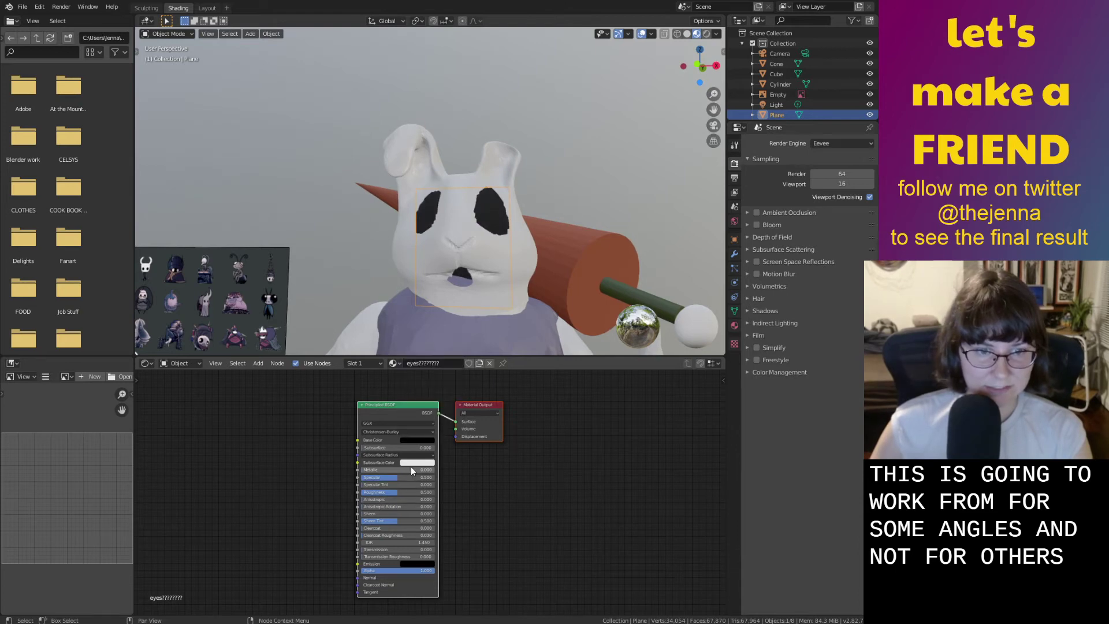
middle_click_drag(442, 456, 416, 474)
Try to resize the plane and reposition it inside the rabbit's head behind the eye openings.
middle_click_drag(547, 330, 520, 364)
middle_click_drag(484, 218, 509, 262)
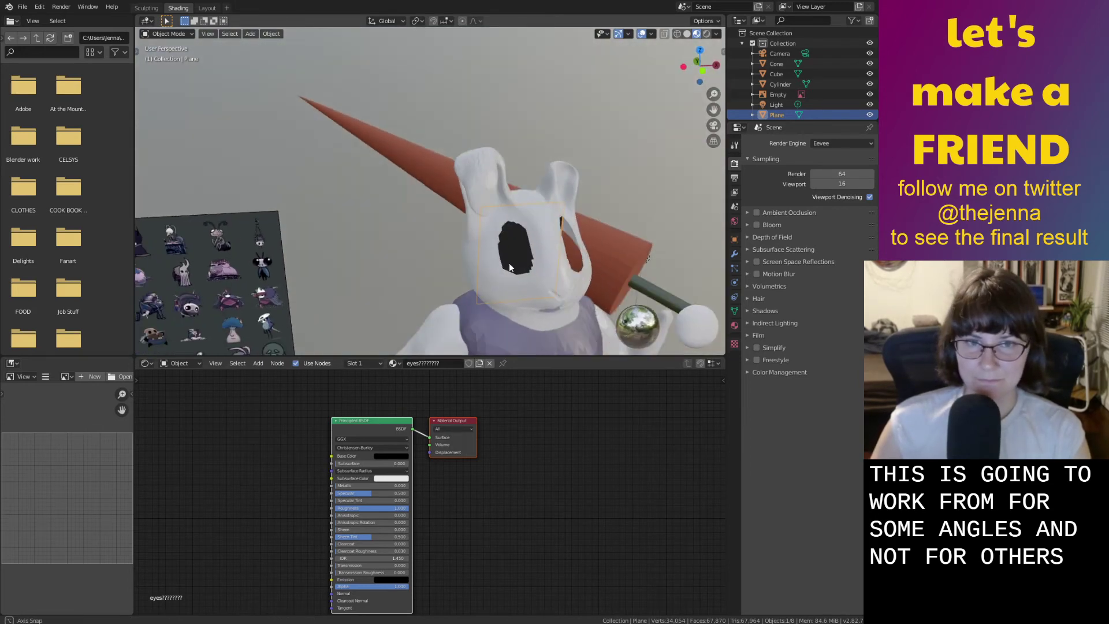
key("s")
left_click(541, 226)
middle_click_drag(540, 228, 501, 180)
key("g")
left_click(621, 292)
key("g")
left_click(482, 237)
Try shifting the plane along the Y and X axes to fit it inside the head.
key("g")
key("y")
left_click(505, 185)
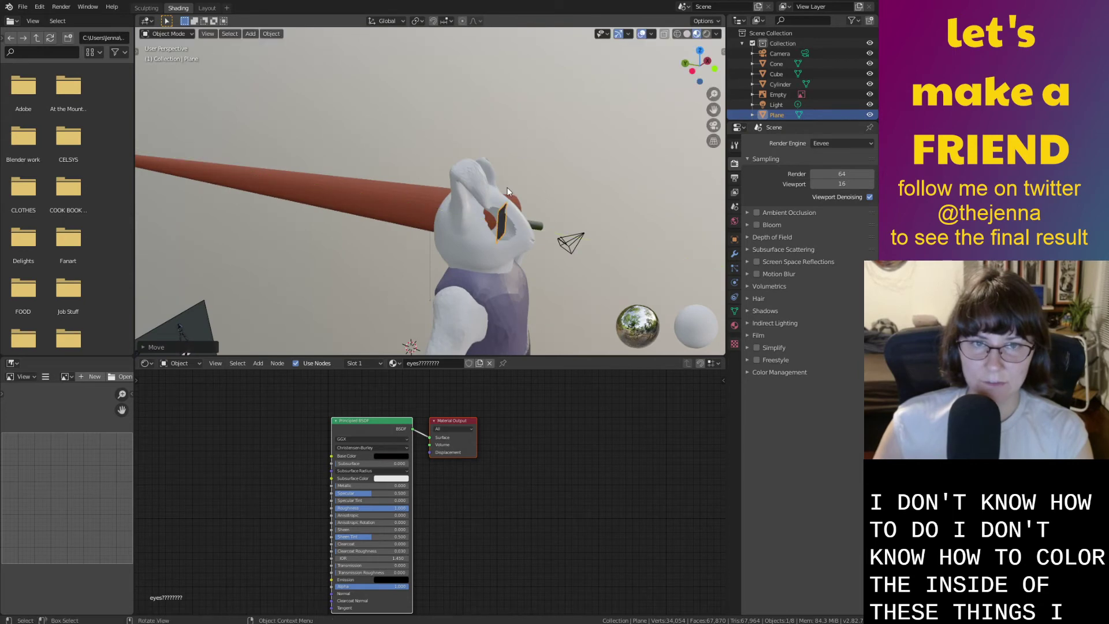
key("x")
left_click(523, 174)
key("g")
key("y")
left_click(525, 178)
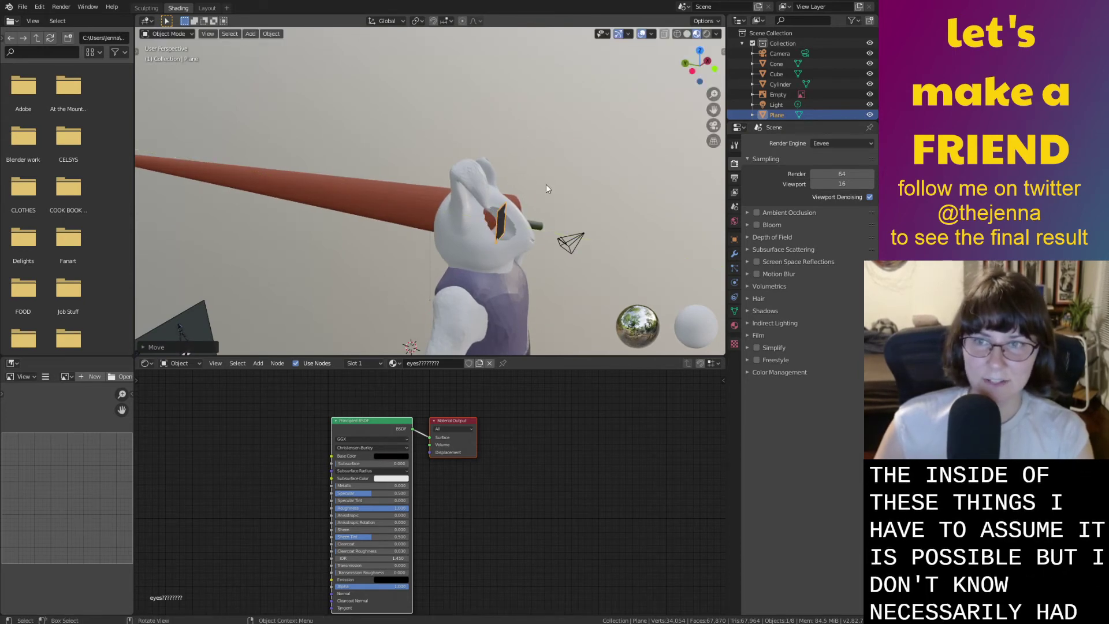
Try to tilt the plane inside the head by rotating it about the X axis and its local Z axis.
key("r")
key("y")
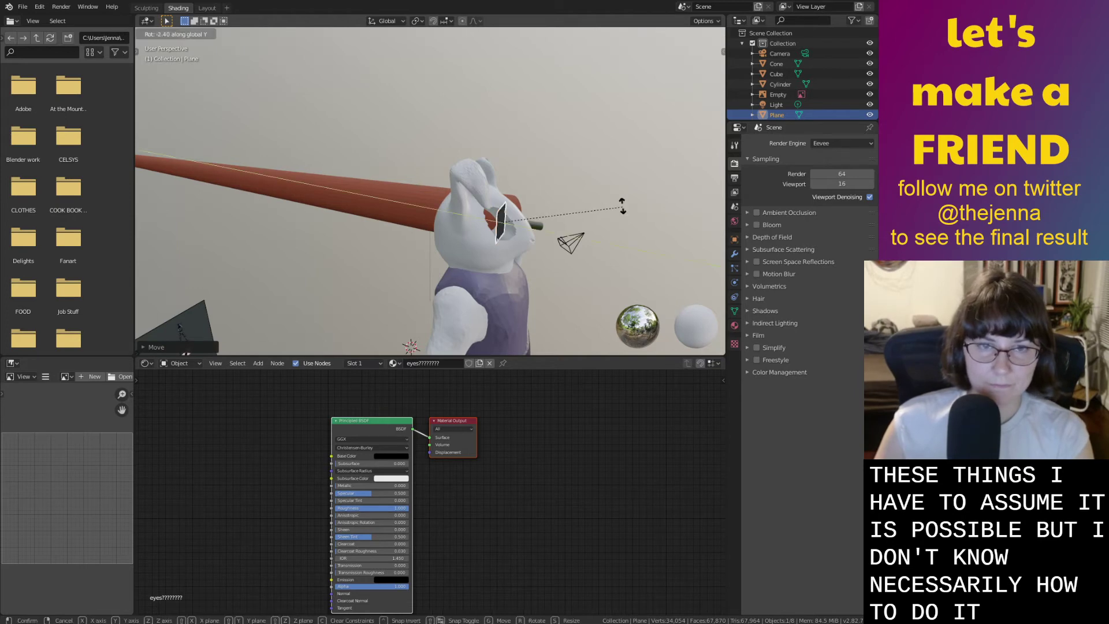
key("x")
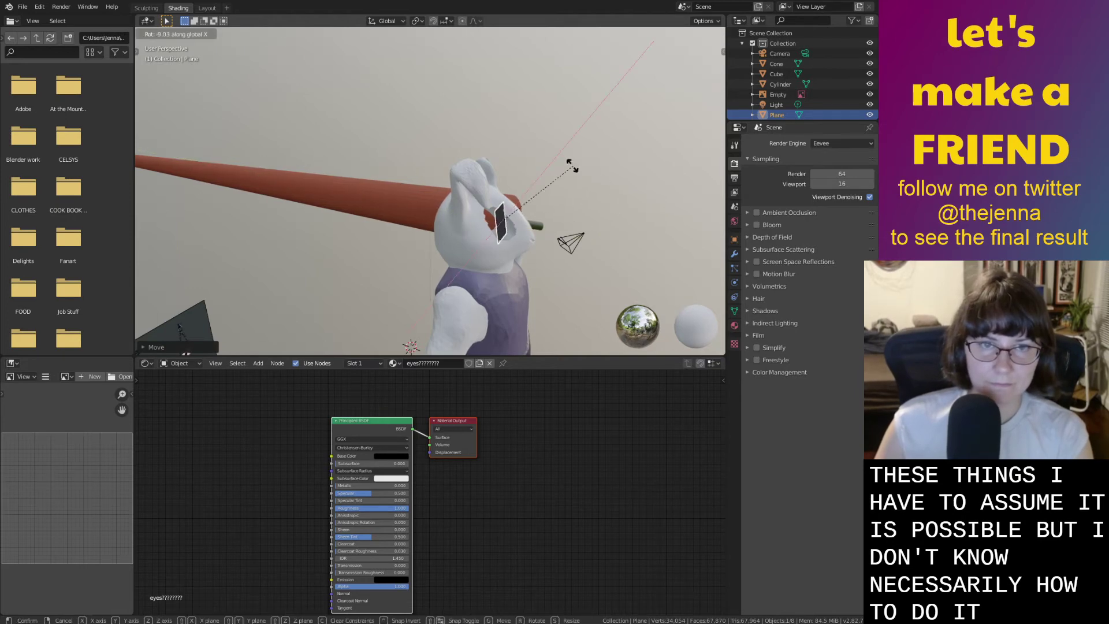
left_click(519, 139)
middle_click_drag(519, 139, 551, 235)
key("r")
key("z")
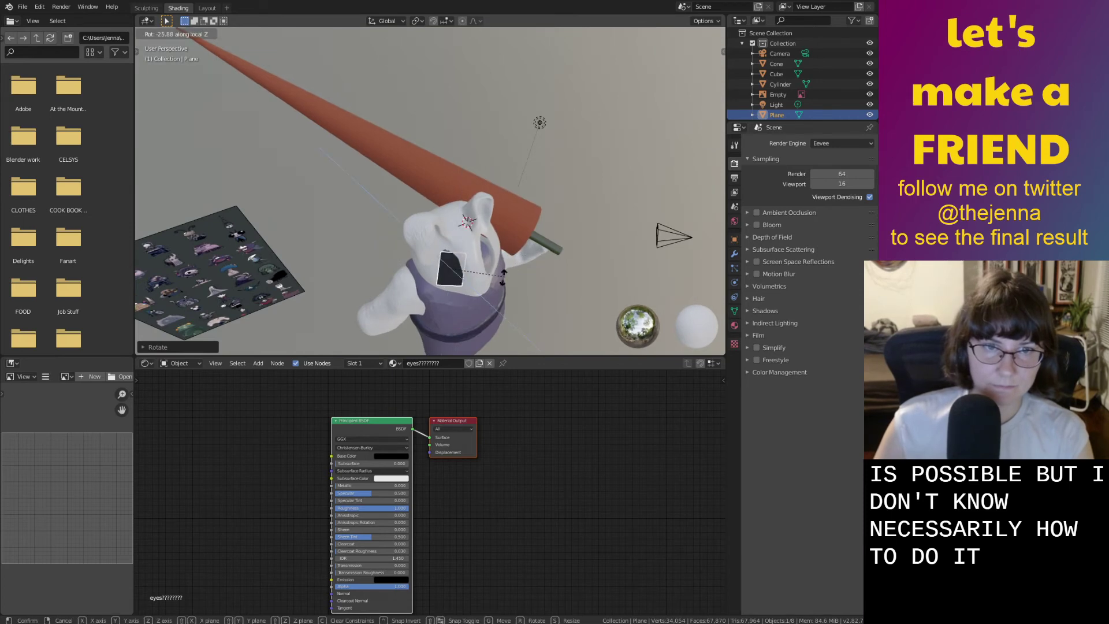
left_click(475, 283)
Try to line the plane up with the face by rotating it about the global Z axis.
middle_click_drag(475, 283, 591, 186)
key("r")
key("z")
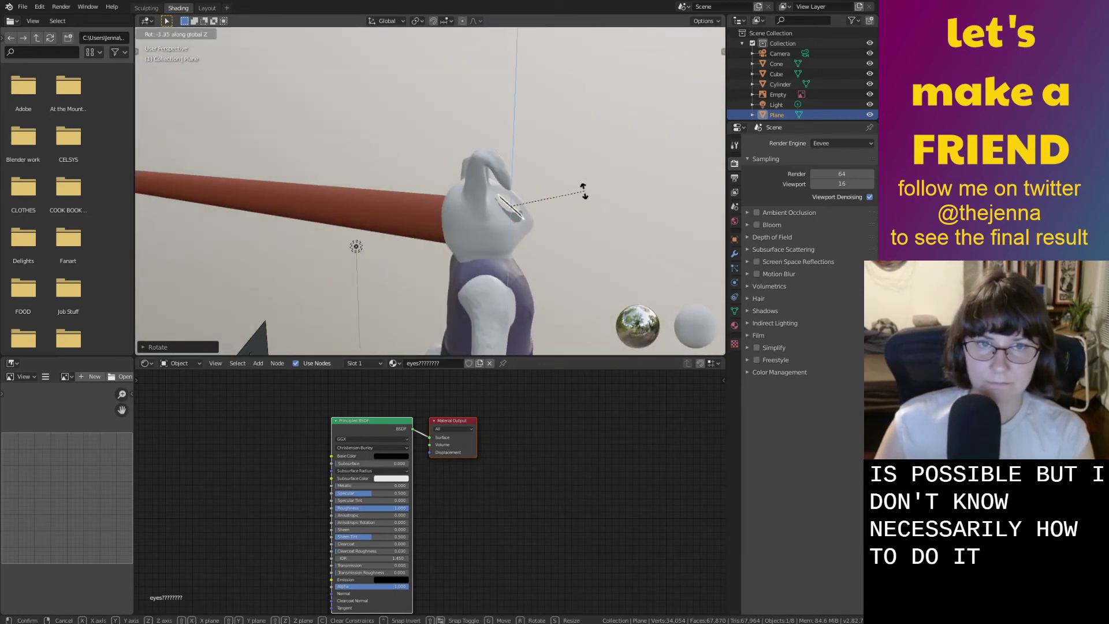
left_click(521, 235)
key("r")
key("z")
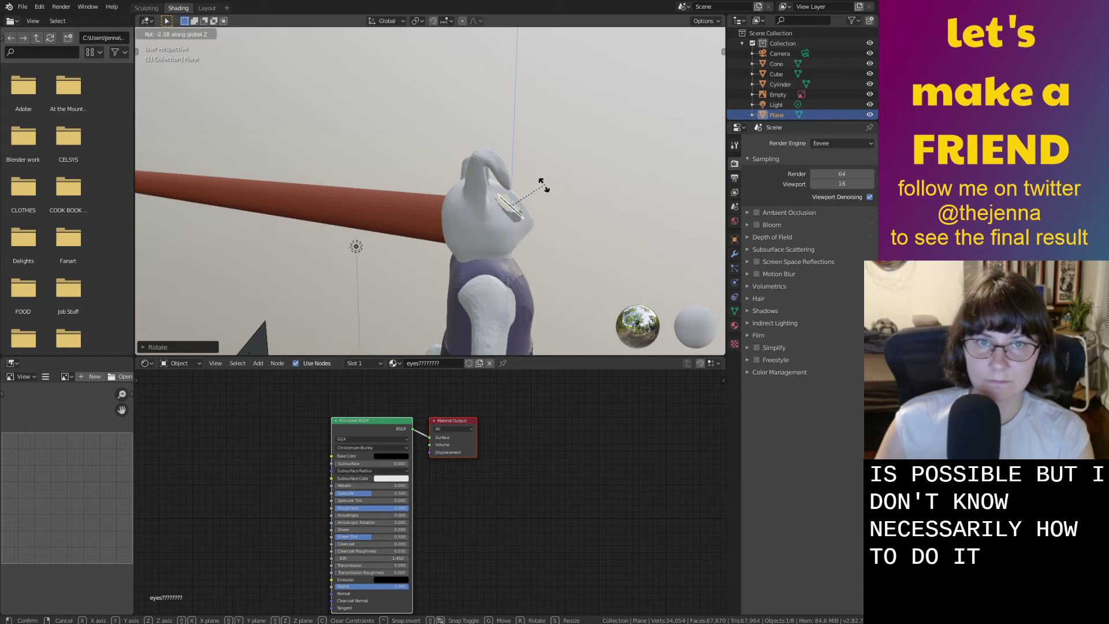
left_click(538, 220)
Delete the plane from inside the rabbit's head.
key("x")
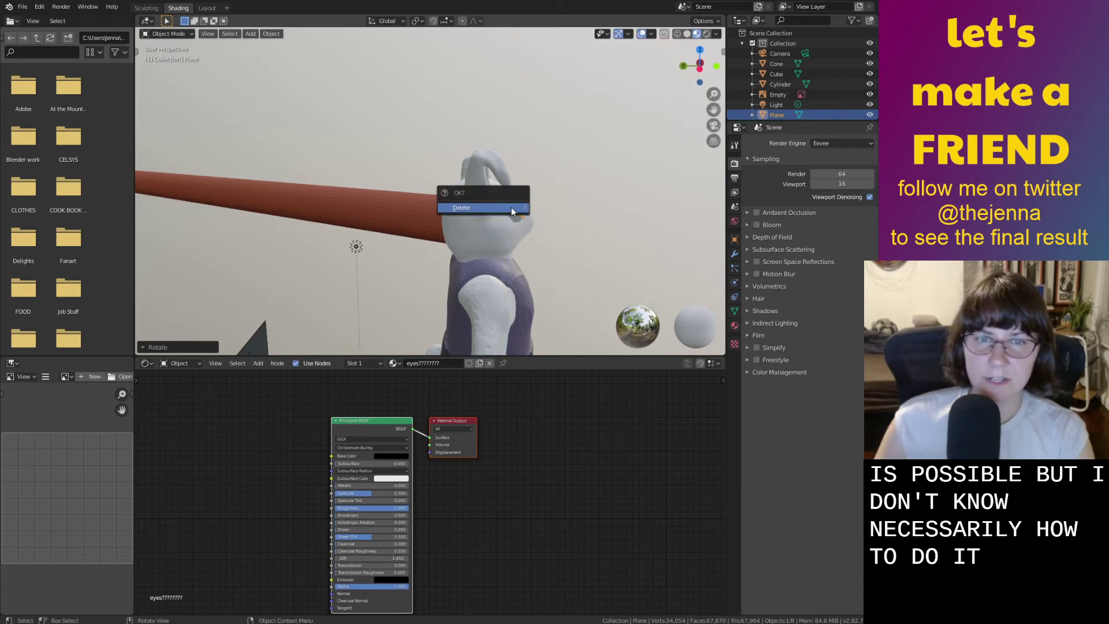
left_click(511, 207)
middle_click_drag(519, 210, 569, 243)
Add a UV sphere mesh to the scene.
left_click(619, 254)
key("shift+a")
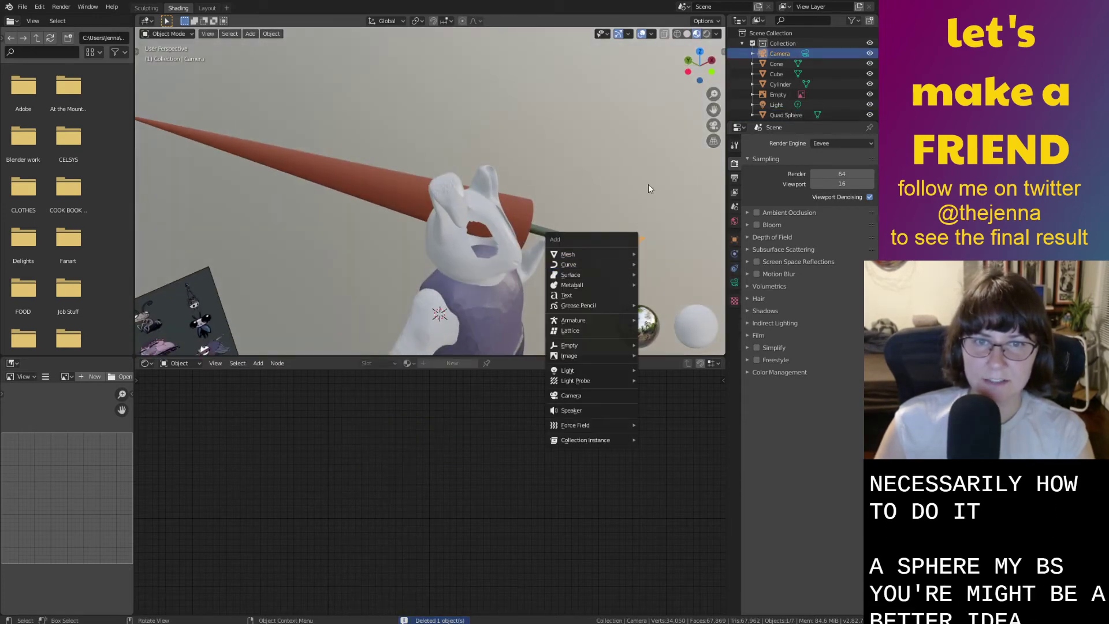
key("shift+a")
mouse_move(618, 212)
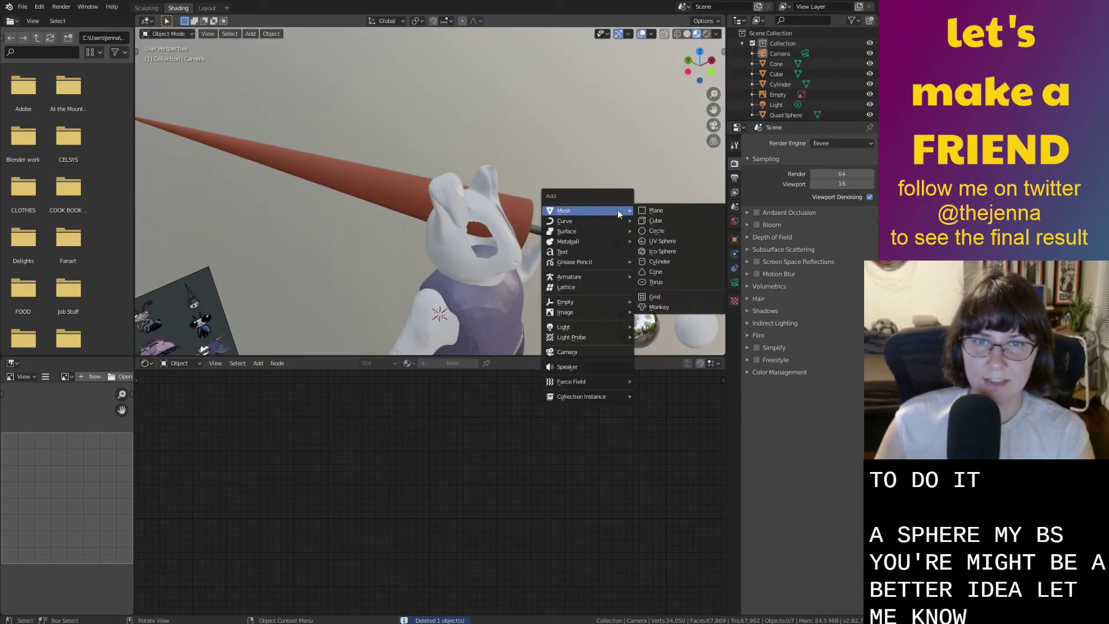
left_click(664, 242)
Move the sphere along the Y axis and raise it along the Z axis toward the rabbit's head.
scroll(661, 253, "down", 4)
middle_click_drag(514, 282, 577, 279)
key("g")
key("y")
left_click(491, 283)
middle_click_drag(490, 283, 409, 270)
key("g")
key("z")
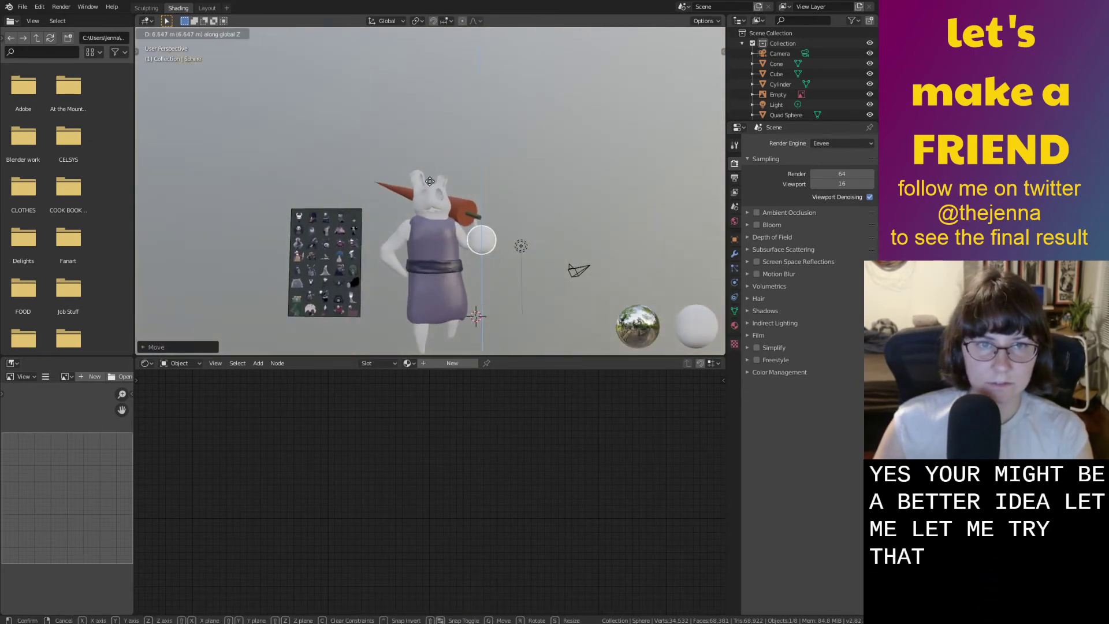
left_click(419, 141)
Shift the sphere along Y and place it inside the rabbit's head behind the eye openings.
middle_click_drag(418, 142, 459, 238)
key("g")
key("y")
left_click(458, 212)
middle_click_drag(415, 208, 434, 183)
scroll(407, 102, "up", 2)
scroll(453, 173, "up", 2)
key("g")
left_click(434, 183)
middle_click_drag(453, 235, 445, 277)
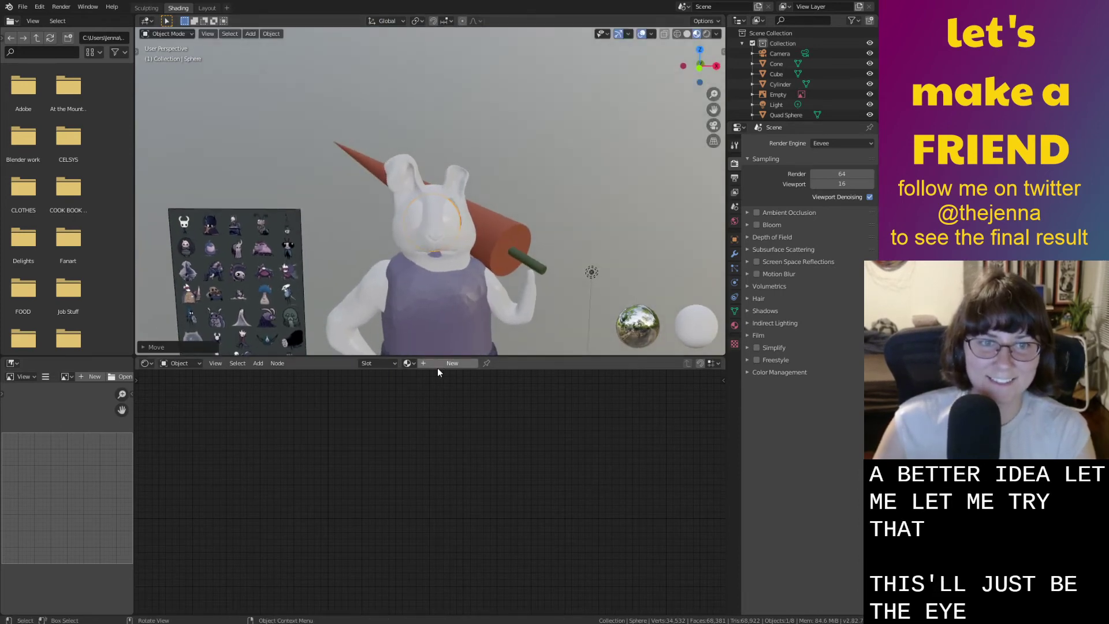
Assign the existing black "eyes????????" material to the sphere.
left_click(407, 363)
left_click(431, 417)
middle_click_drag(484, 279, 511, 277)
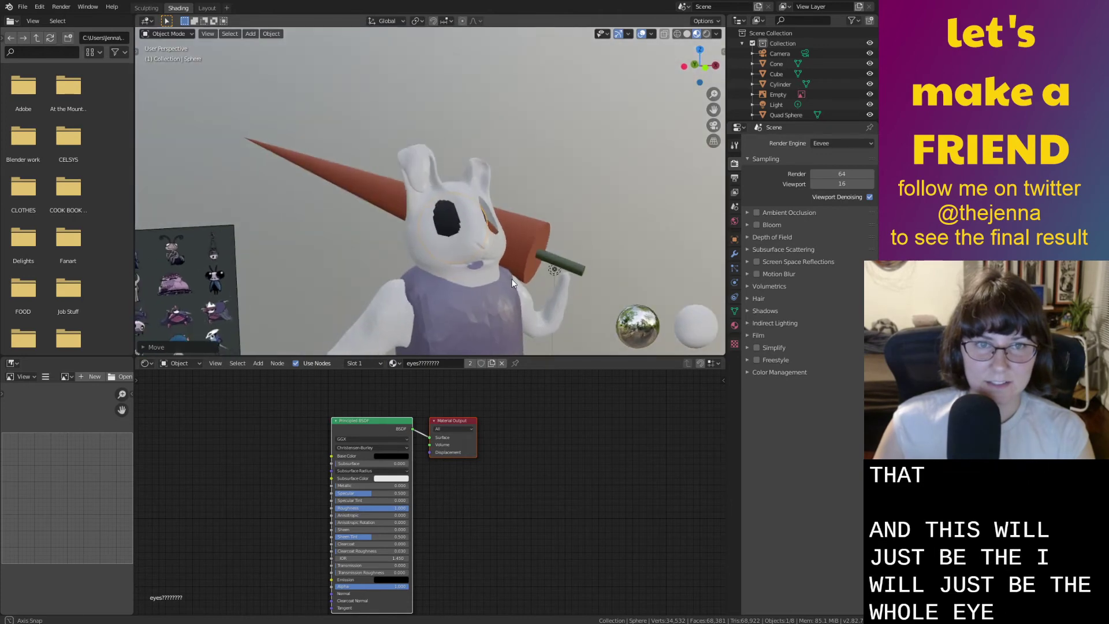
Enlarge the sphere and push it back into the head so it fills both eye openings and the mouth.
key("s")
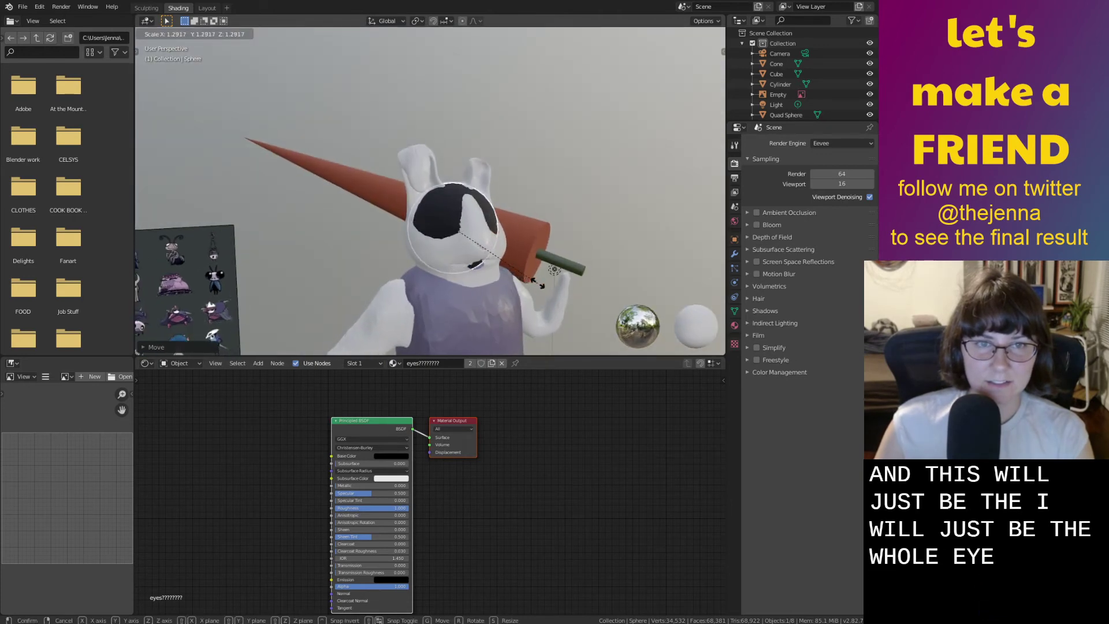
left_click(581, 289)
mouse_move(581, 288)
middle_mouse_down()
mouse_move(476, 290)
mouse_move(529, 283)
mouse_move(613, 212)
mouse_move(627, 214)
middle_mouse_up()
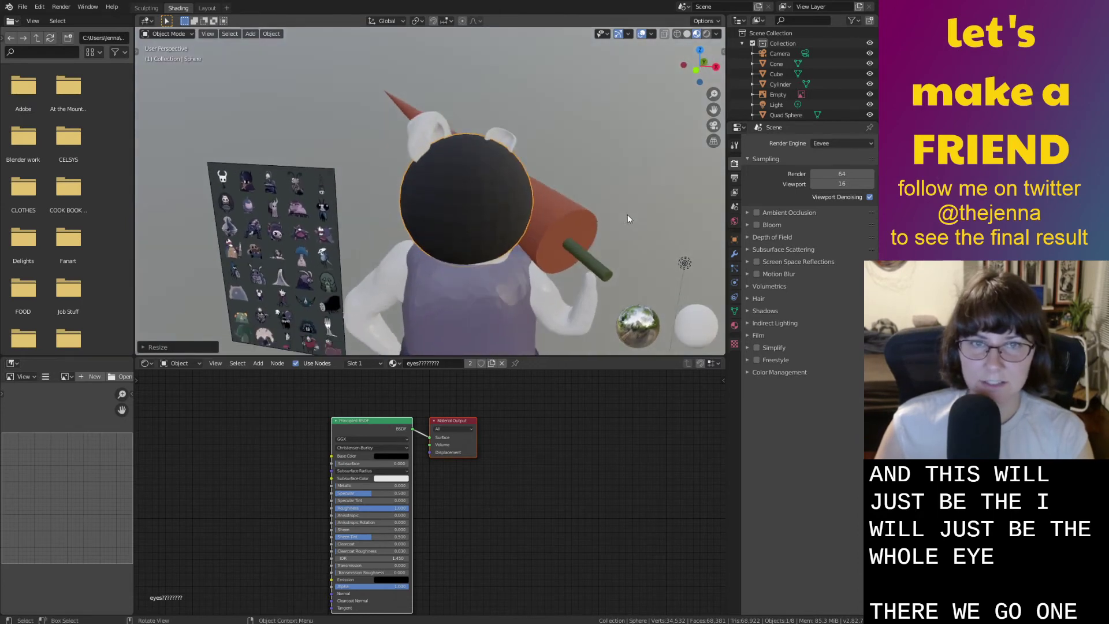
middle_click_drag(593, 156, 639, 181)
key("g")
left_click(557, 173)
middle_click_drag(556, 172, 520, 155)
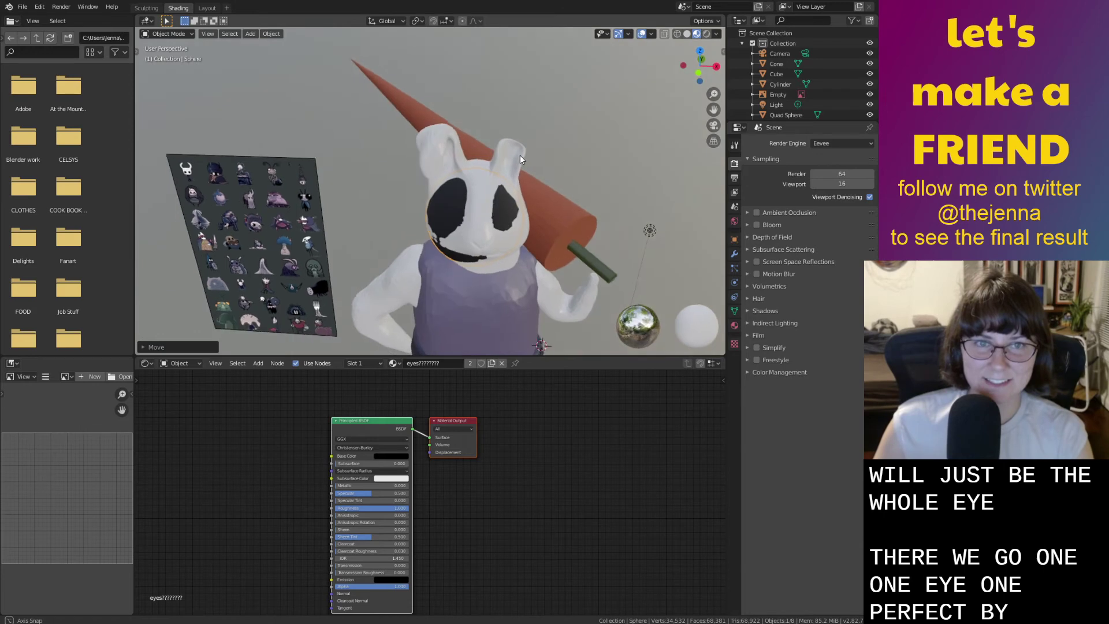
Shrink the sphere to about 0.86 of its size and reposition it within the head.
key("s")
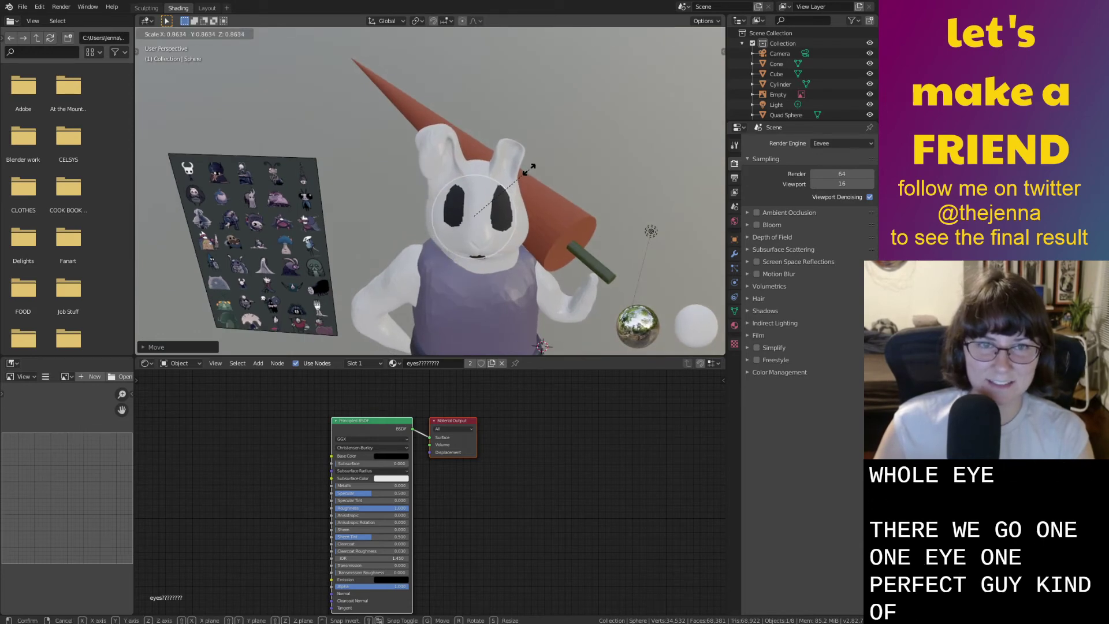
left_click(528, 169)
mouse_move(529, 169)
middle_mouse_down()
mouse_move(511, 125)
mouse_move(525, 161)
middle_mouse_up()
key("g")
left_click(548, 183)
key("g")
key("g")
left_click(553, 173)
middle_click_drag(552, 172, 511, 122)
Scale the sphere along the Z axis and adjust its height inside the head.
key("s")
key("z")
left_click(503, 106)
key("g")
key("z")
left_click(506, 115)
Open the rabbit's body mesh in Edit Mode and switch to vertex selection at the mouth opening.
middle_click_drag(576, 118, 610, 70)
scroll(570, 137, "up", 3)
middle_click_drag(569, 141, 485, 215)
left_click(484, 217)
key("Tab")
scroll(491, 217, "up", 5)
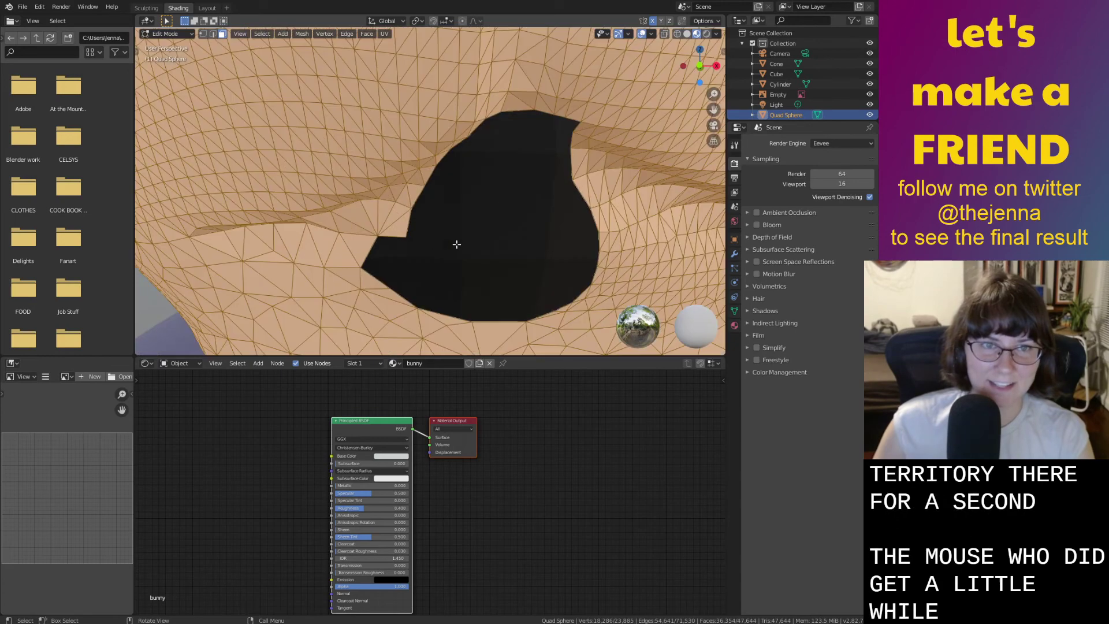
left_click(374, 230)
scroll(374, 230, "down", 4)
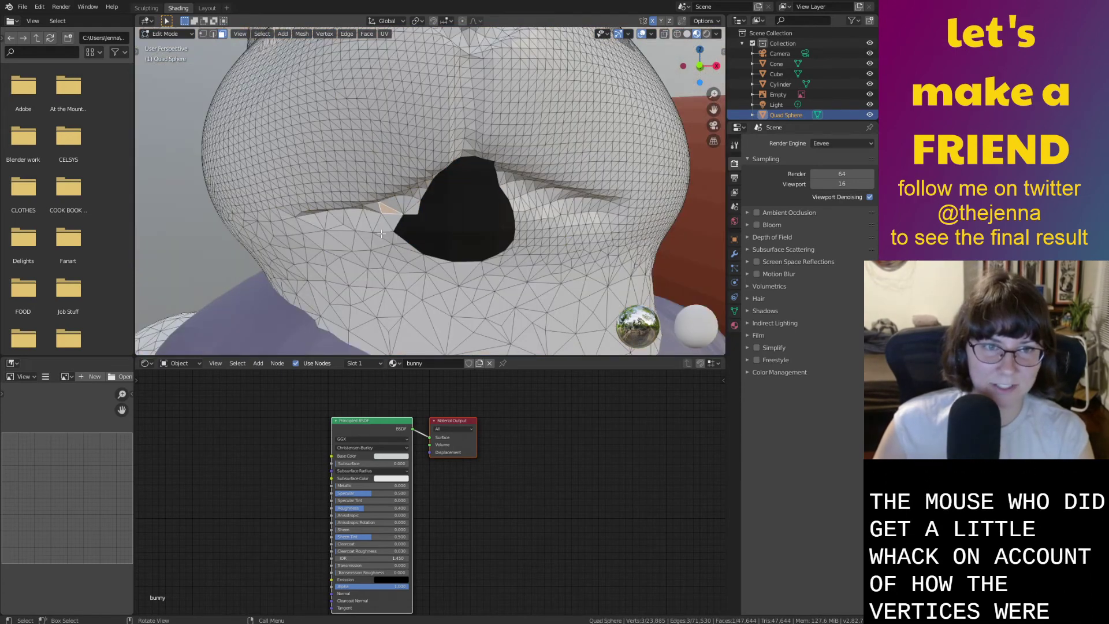
key("1")
Move the jagged vertices on both sides of the mouth opening to even out its outline.
left_click(396, 232)
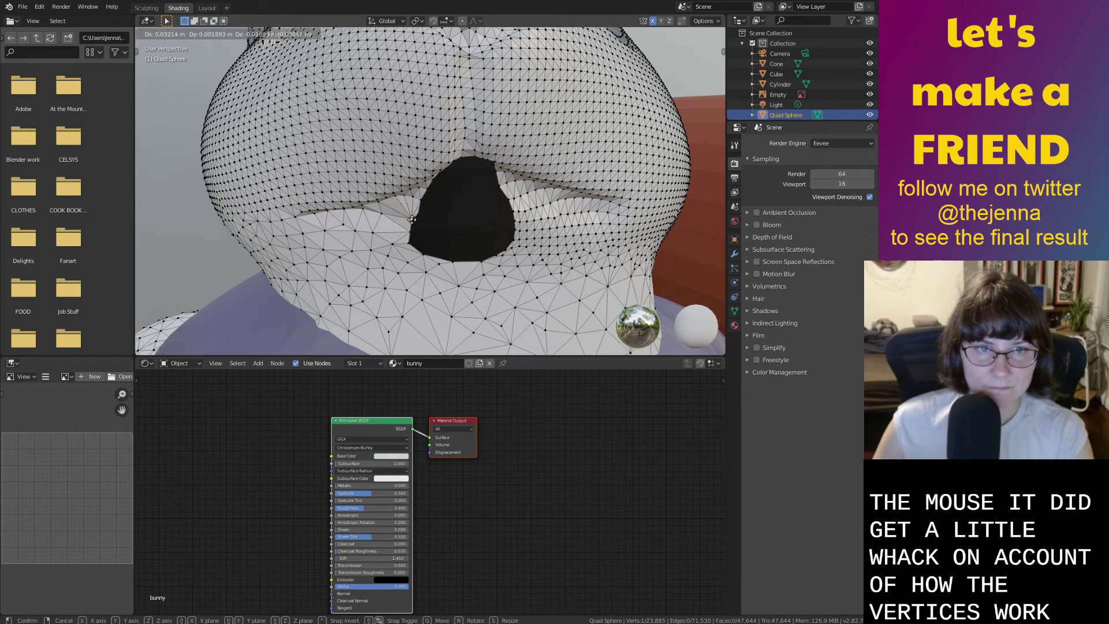
left_click(410, 222)
key("g")
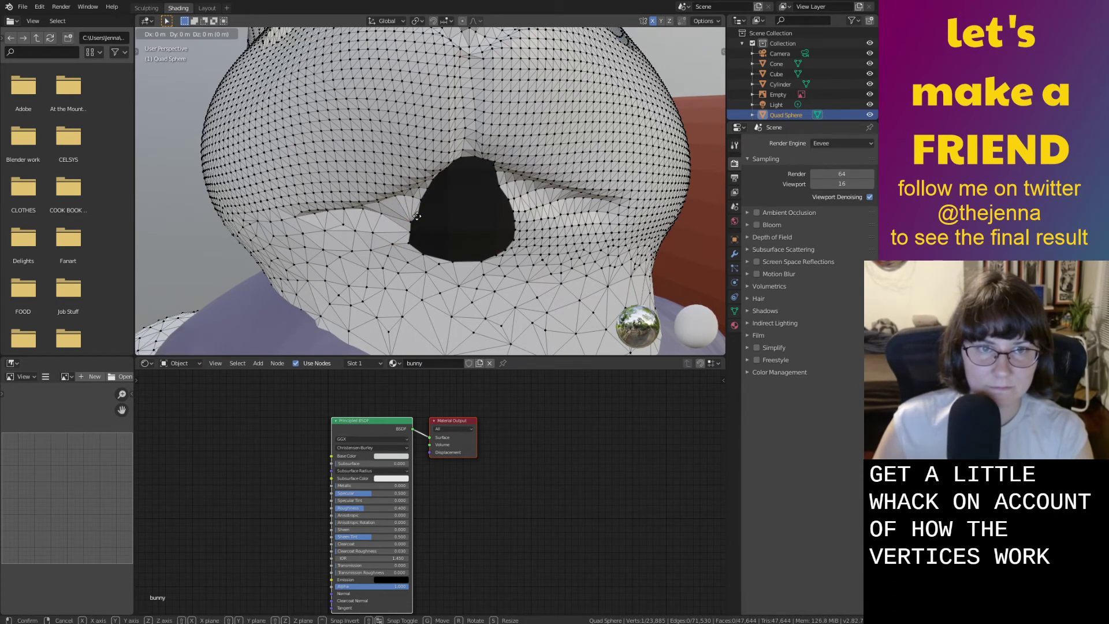
left_click(415, 212)
key("g")
left_click(502, 185)
middle_click_drag(502, 185, 417, 206)
left_click(393, 212)
key("g")
left_click(399, 211)
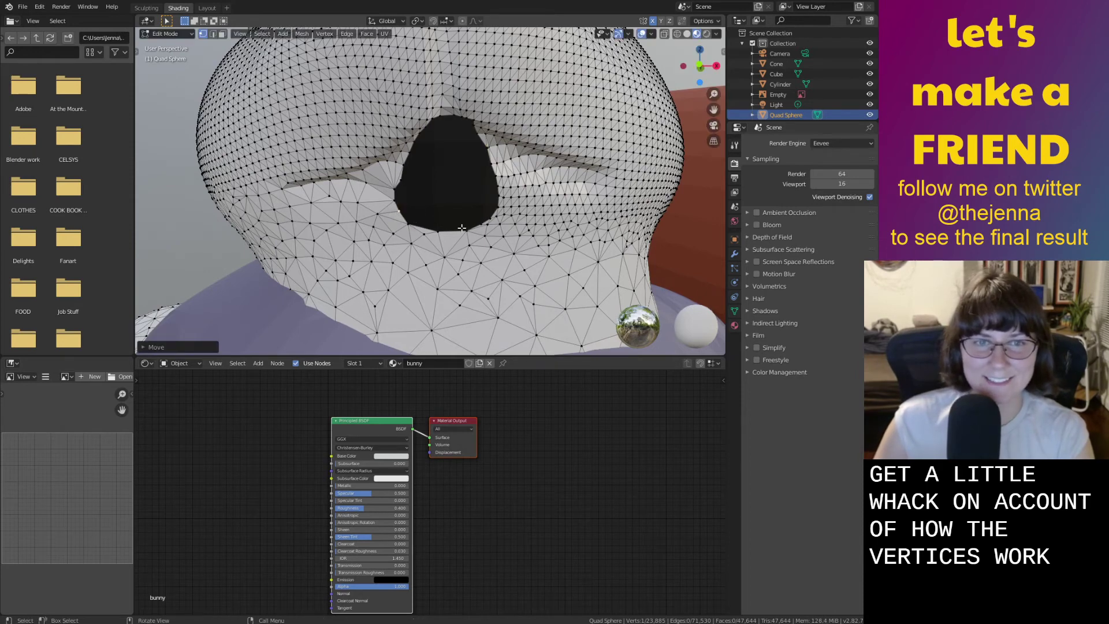
Adjust the vertices along the mouth opening's lower edge, moving one along Z, to flatten the edge.
key("g")
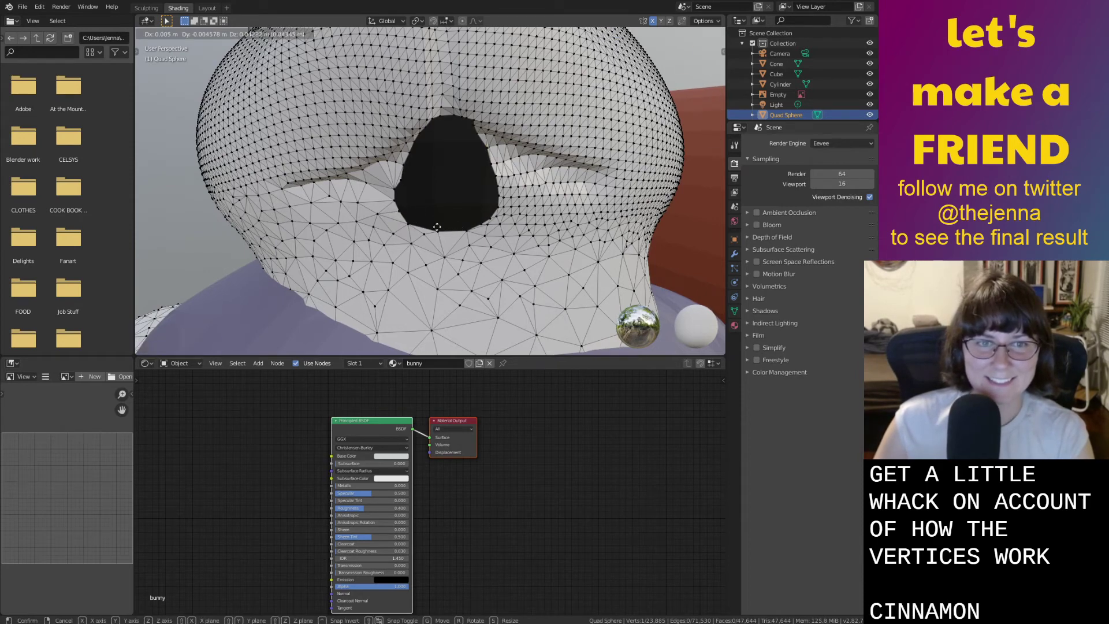
left_click(437, 227)
key("g")
left_click(437, 226)
left_click(437, 231)
key("g")
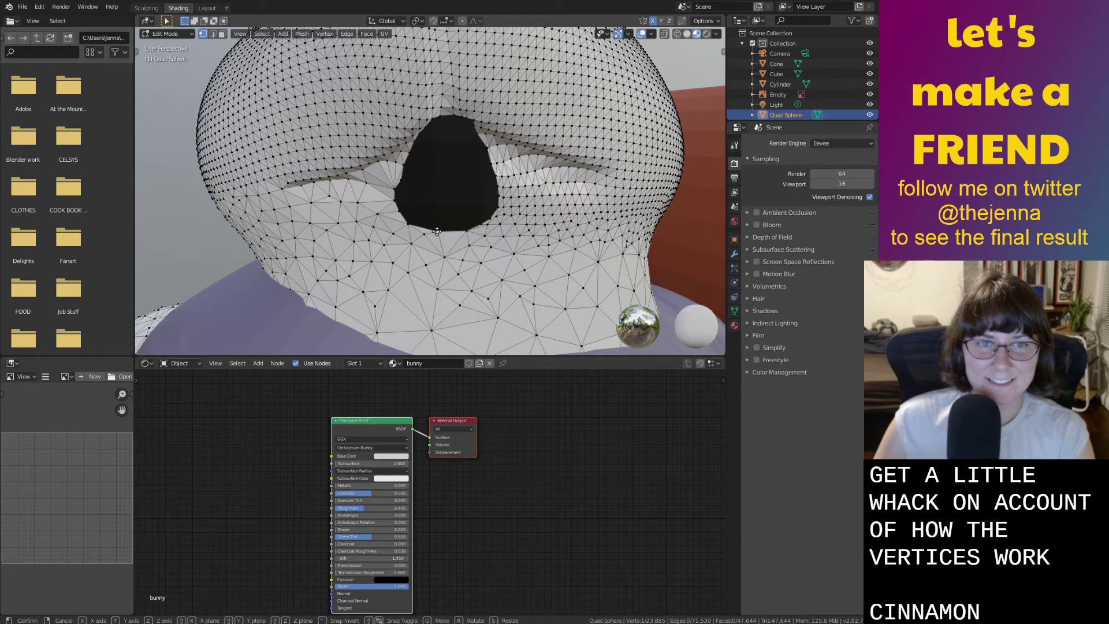
key("z")
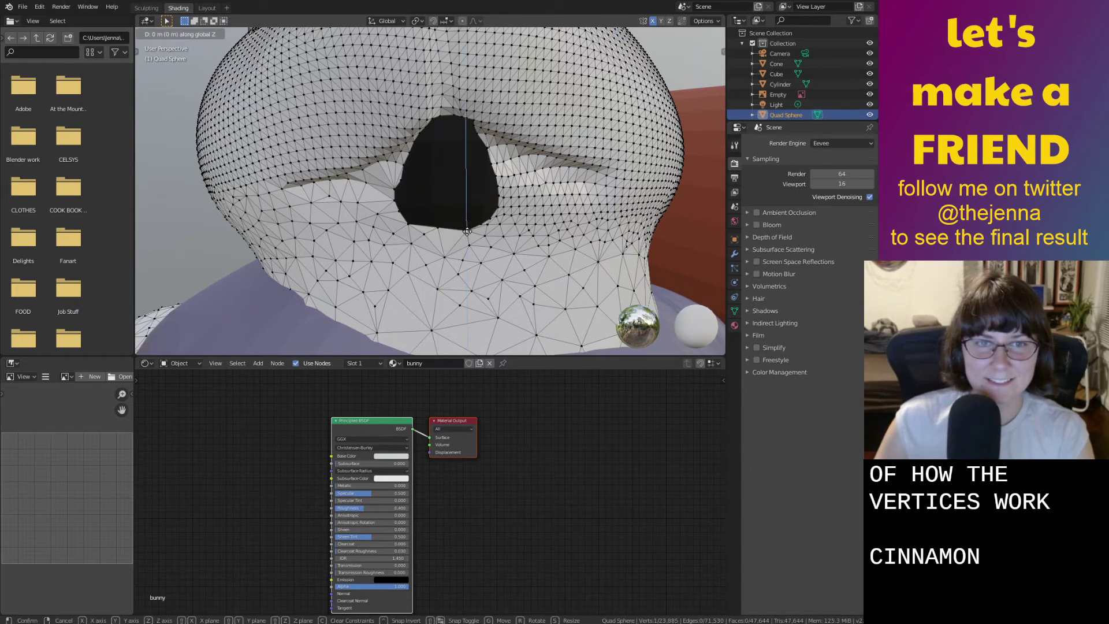
left_click(466, 228)
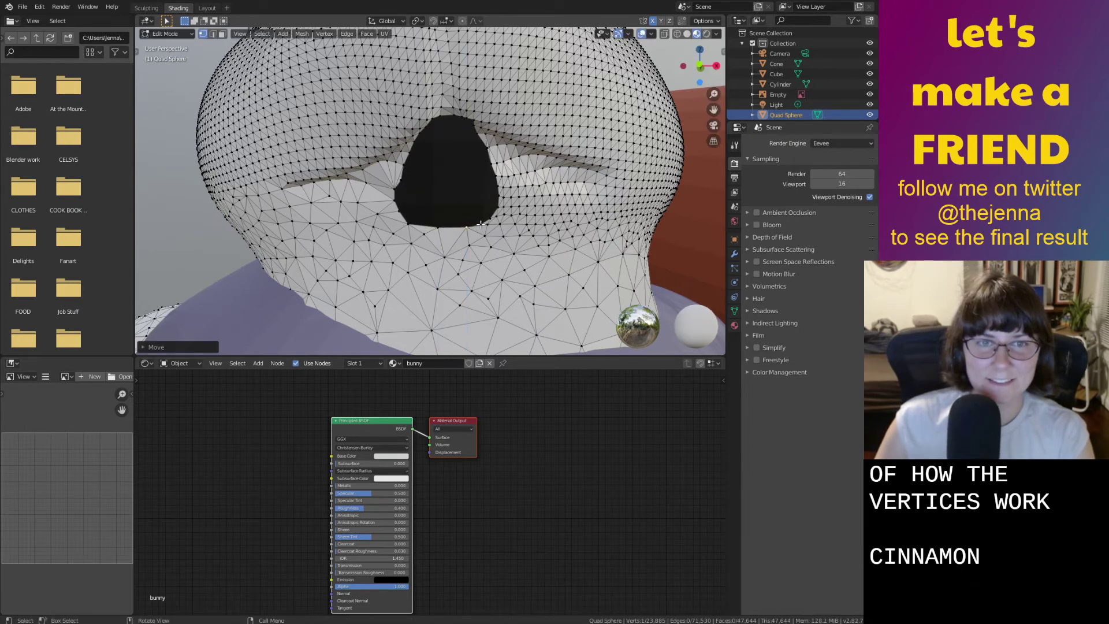
Delete three uneven vertices from the rim of the mouth opening.
key("x")
left_click(490, 224)
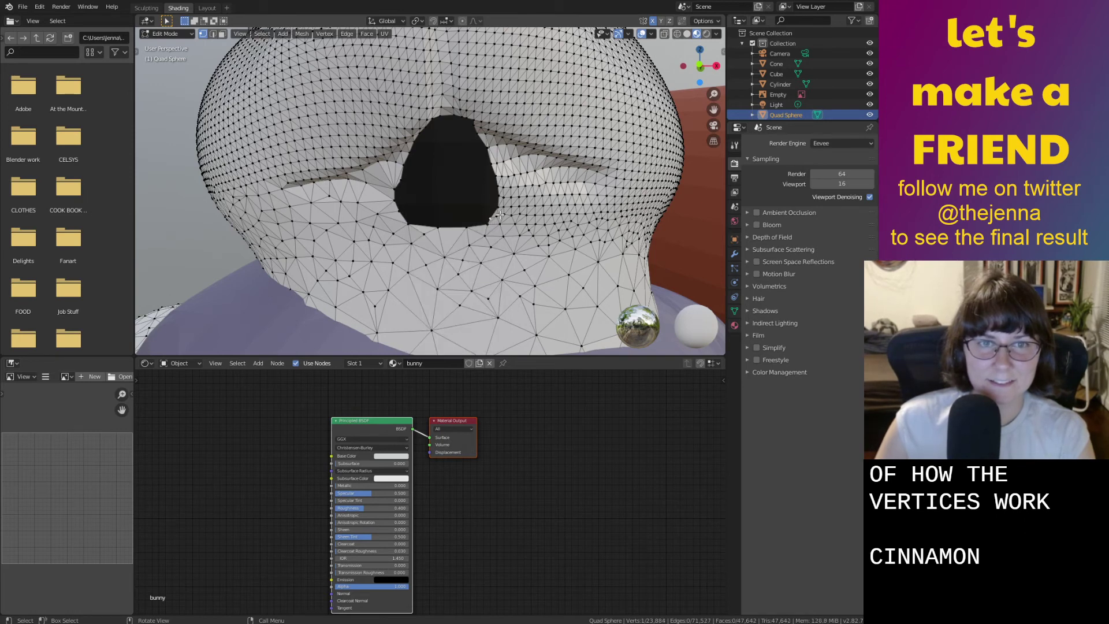
key("x")
left_click(501, 217)
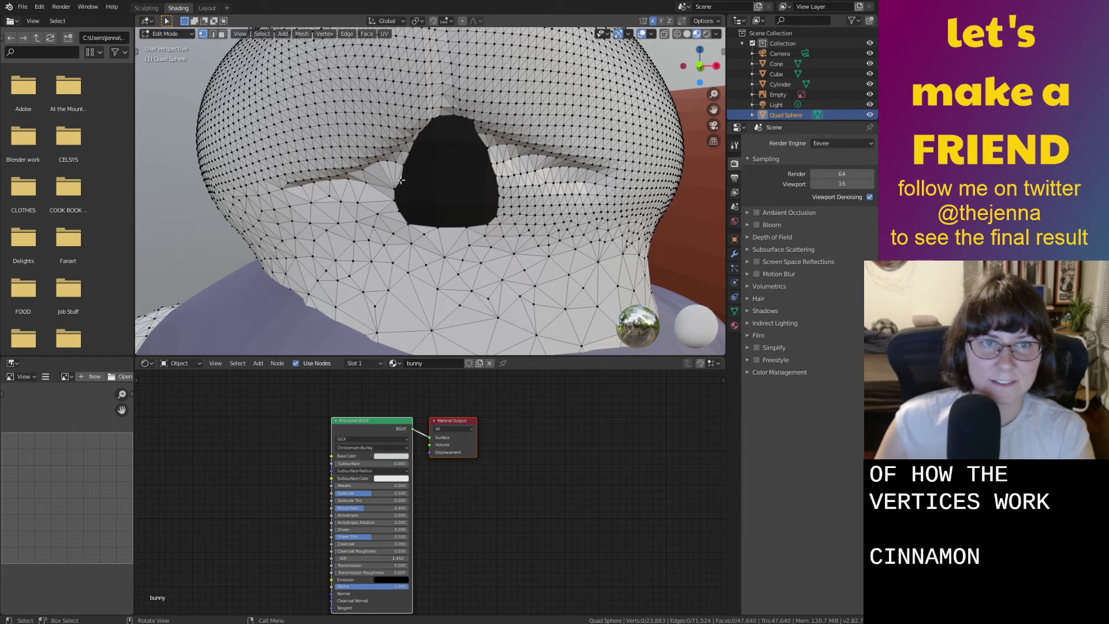
left_click(400, 181)
key("x")
left_click(404, 181)
Move vertices along the upper rim of the mouth opening to smooth its outline.
left_click_drag(487, 147, 489, 148)
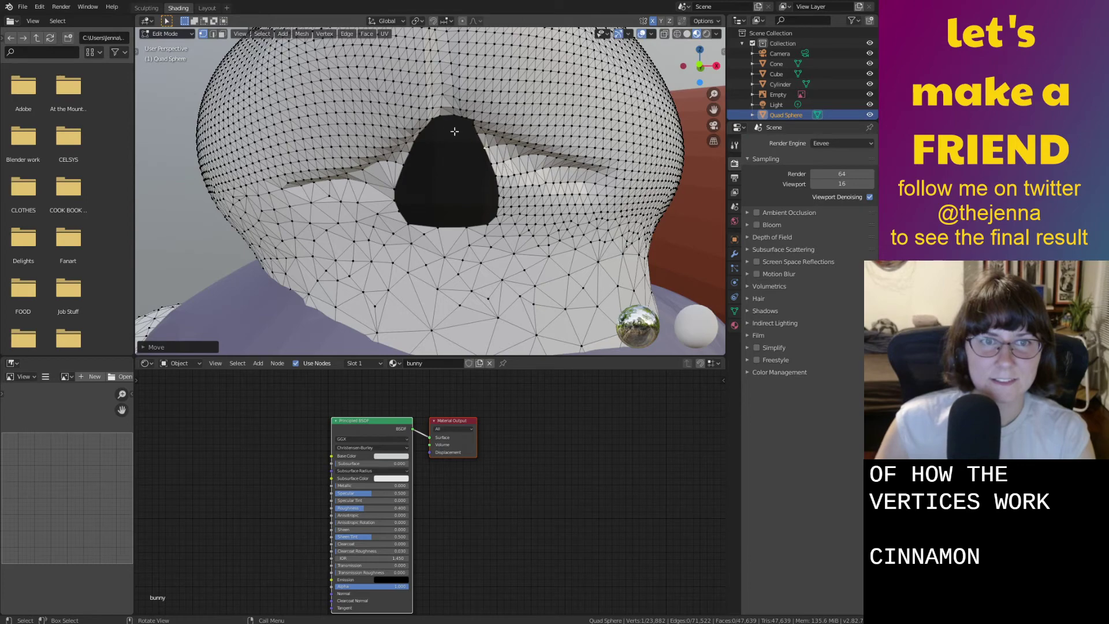
scroll(447, 128, "up", 3)
middle_click_drag(455, 120, 440, 217)
left_click_drag(447, 140, 437, 149)
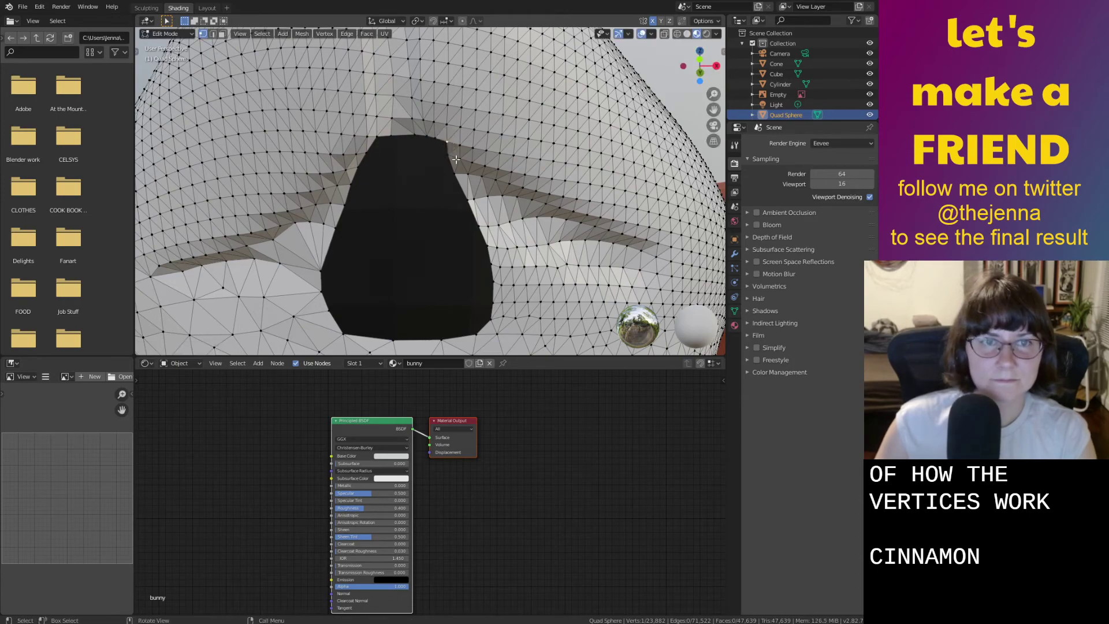
Nudge a jagged vertex on the inner edge of the rabbit's right eye opening.
scroll(453, 156, "down", 4)
middle_click_drag(453, 160, 469, 212)
scroll(500, 195, "up", 4)
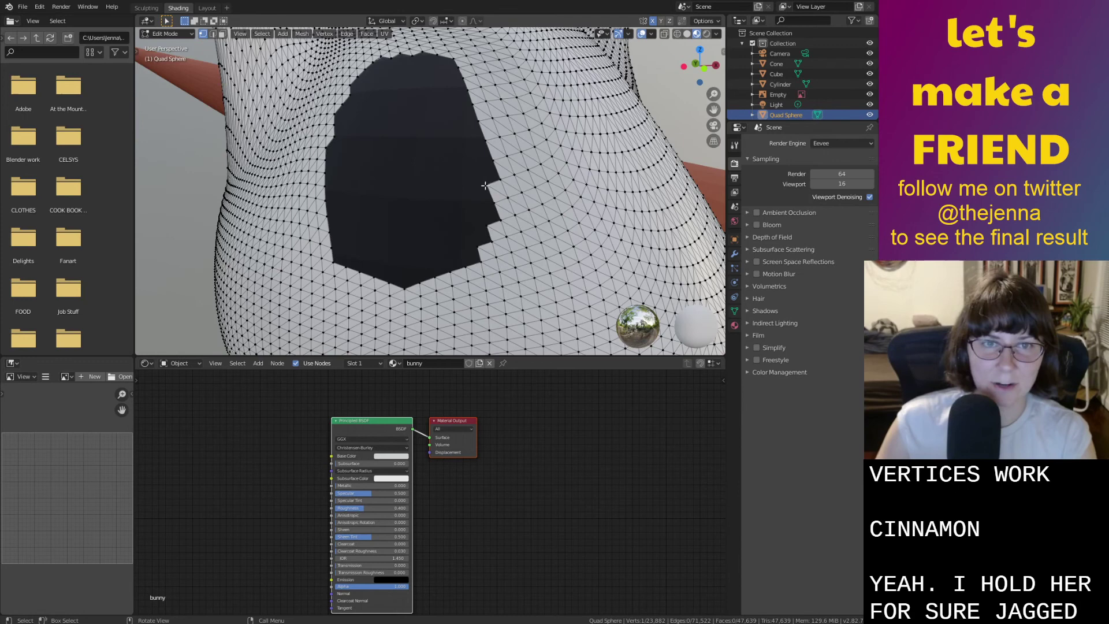
left_click_drag(485, 185, 491, 186)
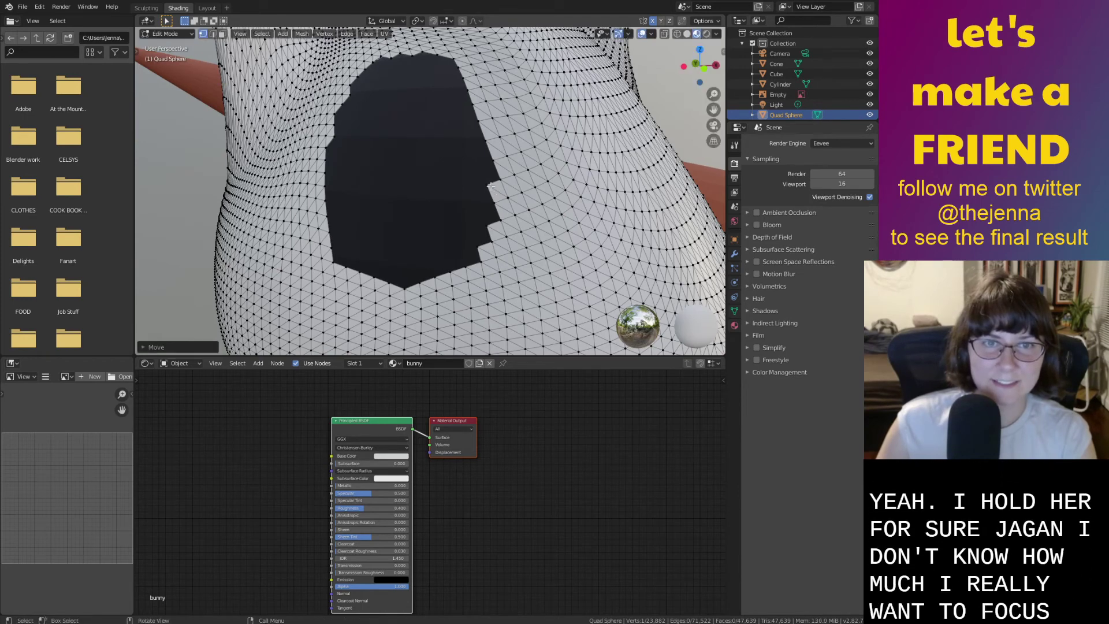
Move jagged vertices along the inner edge and bottom of the rabbit's right eye opening to even out the rim.
key("g")
left_click(492, 186)
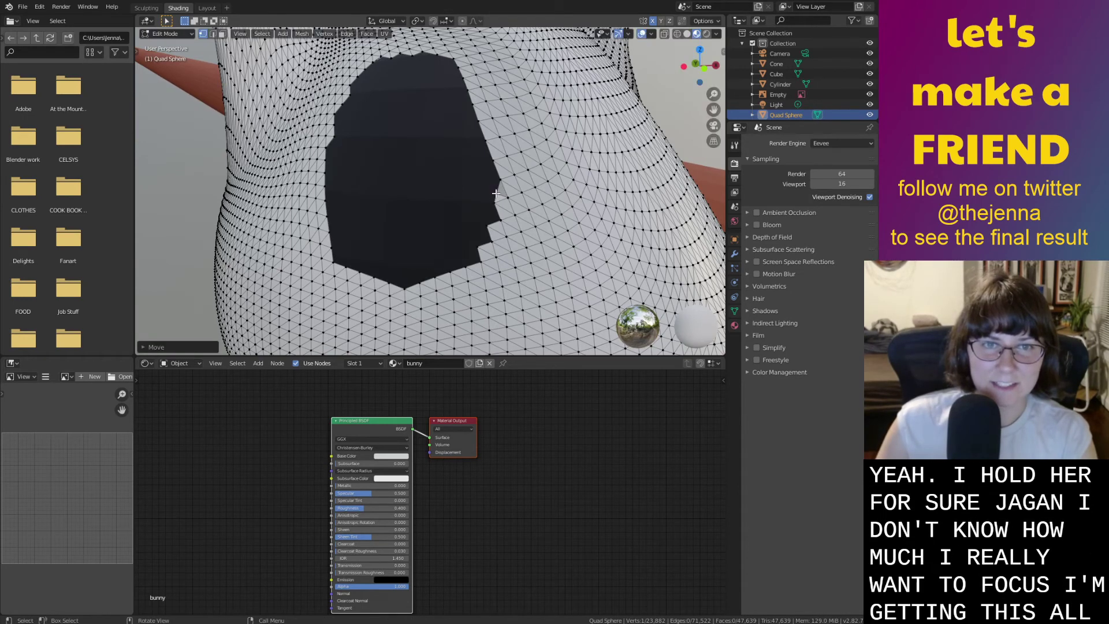
middle_click_drag(492, 186, 501, 192)
left_click(524, 219)
key("g")
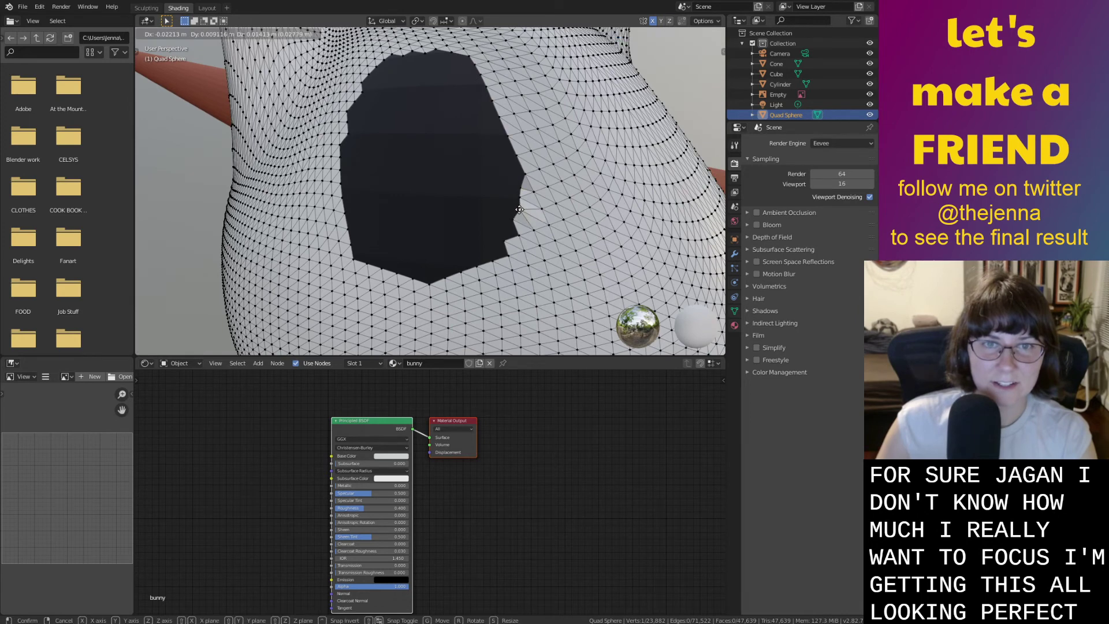
left_click(518, 213)
left_click_drag(520, 233, 504, 253)
left_click_drag(428, 286, 412, 257)
Move the uneven vertices along the outer edge of the right eye opening to smooth its curve.
middle_click_drag(371, 164, 411, 217)
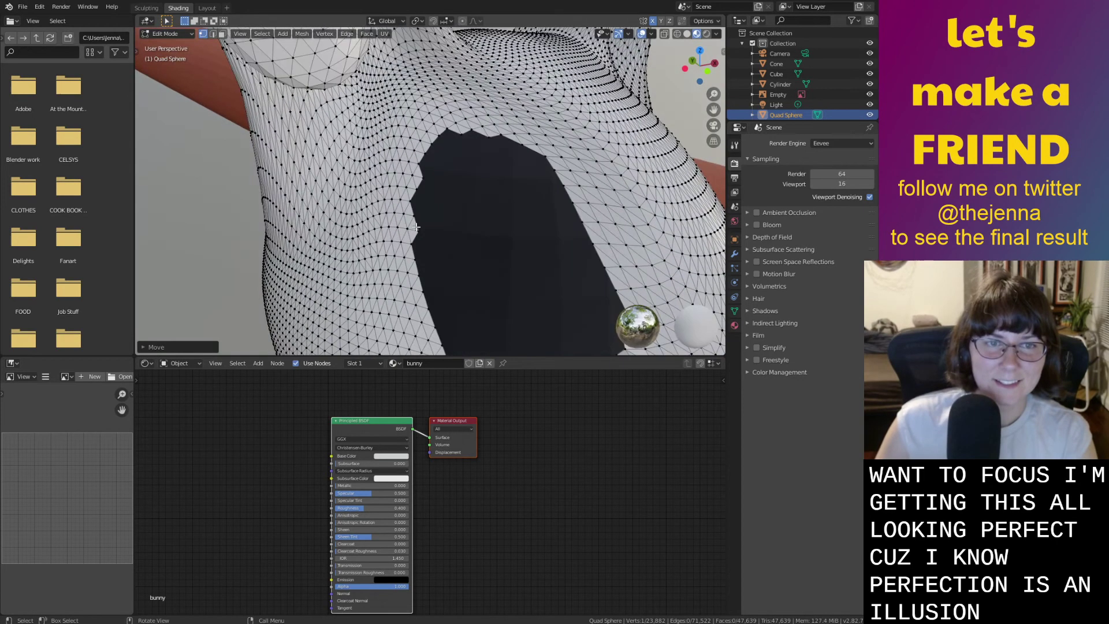
left_click_drag(420, 231, 417, 230)
left_click(417, 228)
left_click(414, 216)
key("g")
left_click(412, 215)
left_click_drag(423, 179, 413, 184)
left_click(416, 175)
key("g")
Move the vertices along the top rim of the right eye opening to round off the notches.
left_click_drag(466, 135, 488, 136)
key("g")
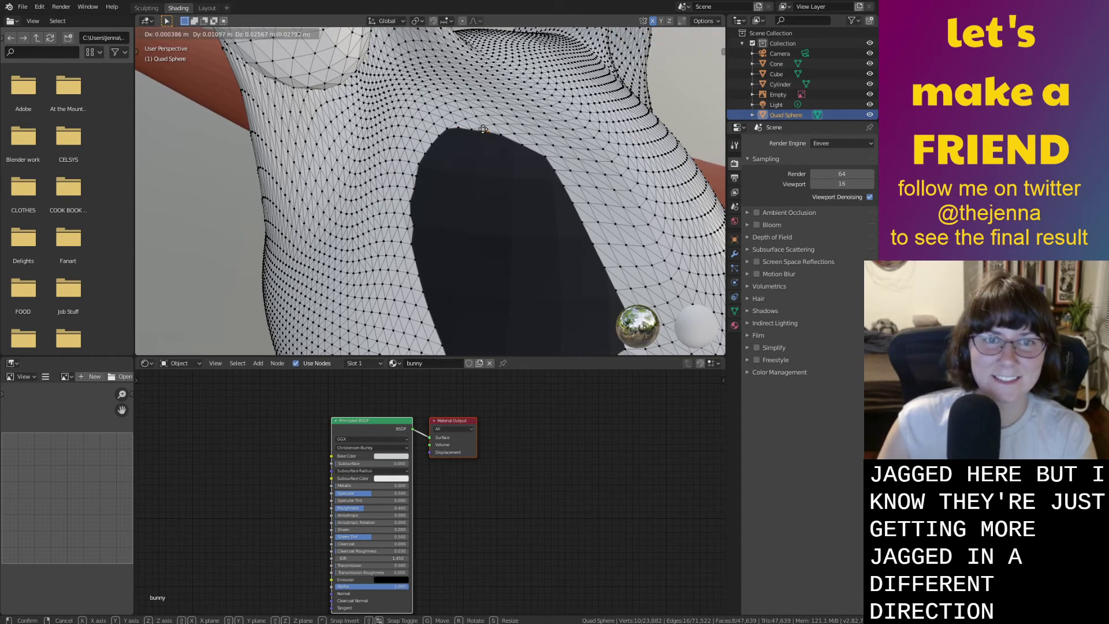
left_click(484, 130)
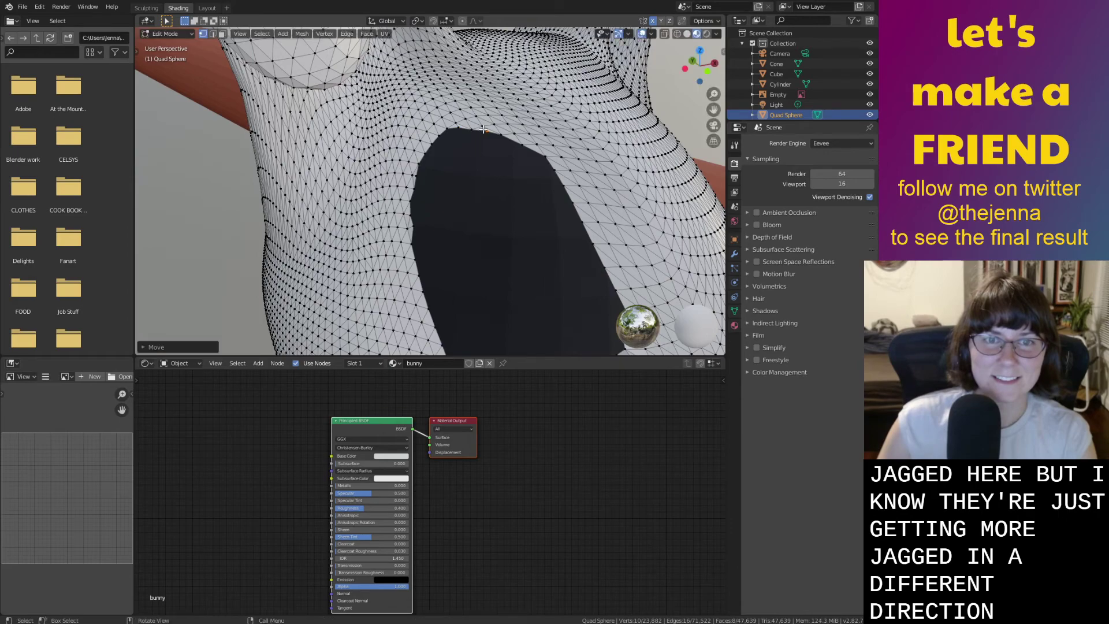
key("g")
left_click(544, 157)
Reposition the protruding vertices midway down the inner edge of the right eye opening.
mouse_move(543, 158)
middle_mouse_down()
mouse_move(490, 164)
mouse_move(522, 162)
middle_mouse_up()
scroll(490, 164, "down", 4)
scroll(522, 180, "up", 3)
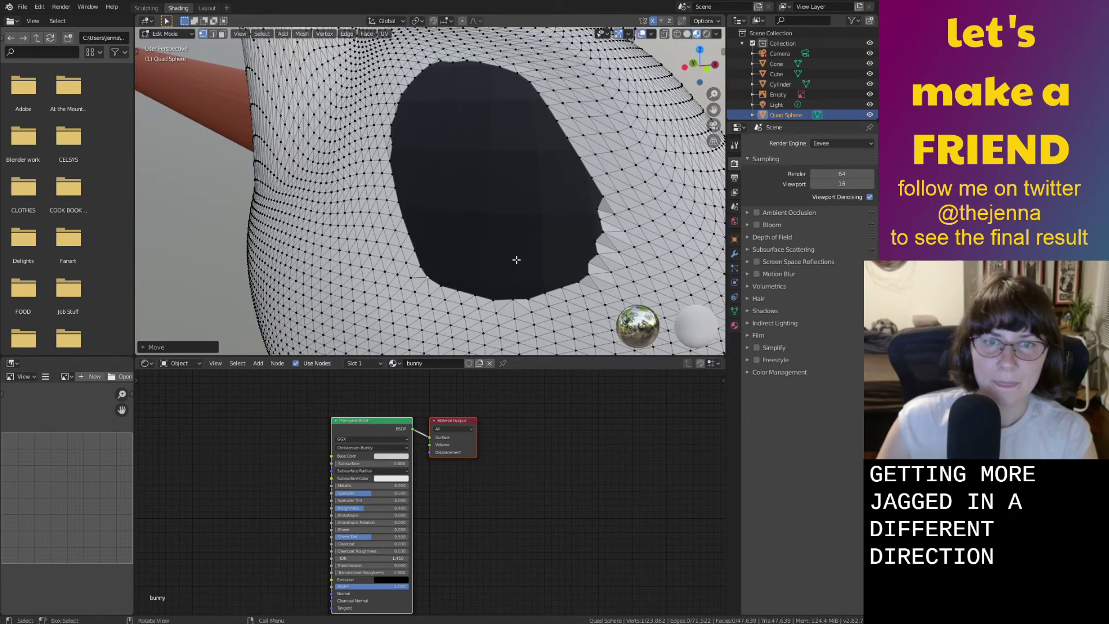
middle_click_drag(518, 258, 517, 259)
left_click(577, 217)
key("g")
left_click(582, 217)
left_click(580, 203)
key("g")
left_click(575, 197)
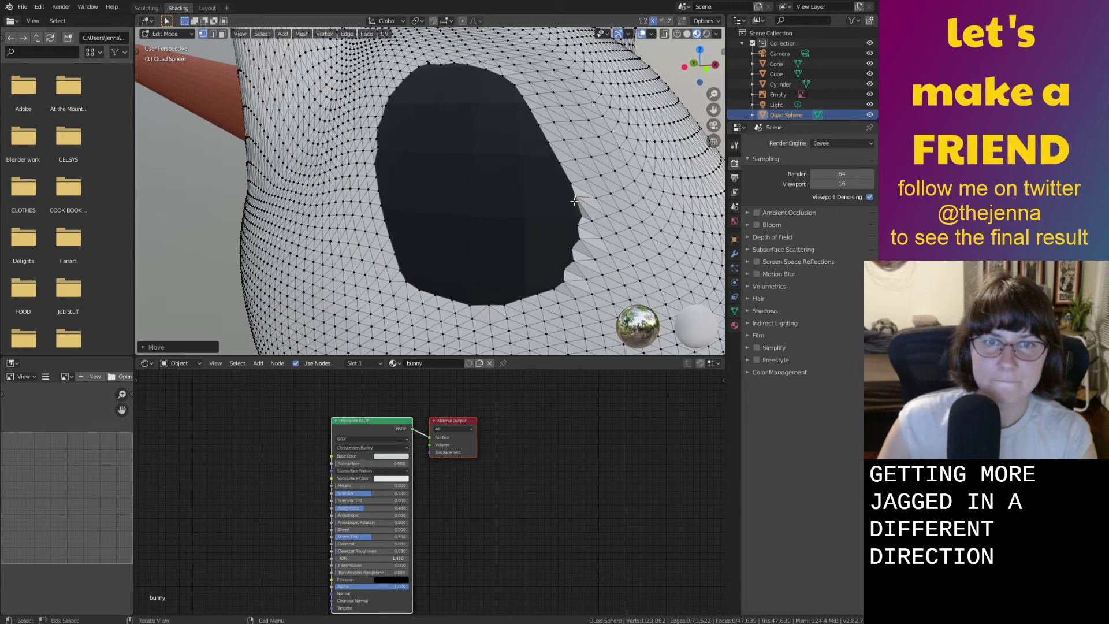
Pull the remaining jagged vertices on the right eye opening's lower inner edge into line with the rim.
key("g")
left_click(573, 237)
key("g")
left_click(580, 240)
left_click_drag(574, 222, 579, 260)
key("g")
left_click(588, 234)
key("g")
left_click(572, 266)
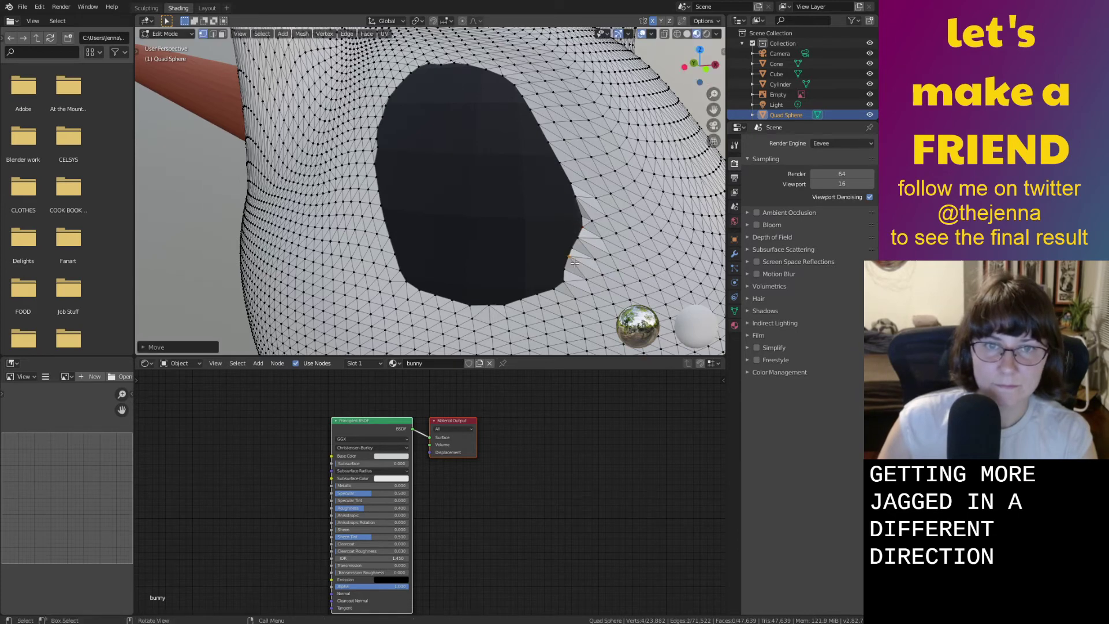
key("g")
left_click(571, 261)
Push the lower inner rim vertices of the right eye opening outward to round that corner.
left_click_drag(567, 256, 583, 243)
key("g")
left_click(580, 254)
key("g")
left_click(585, 245)
left_click(580, 252)
key("g")
left_click(590, 254)
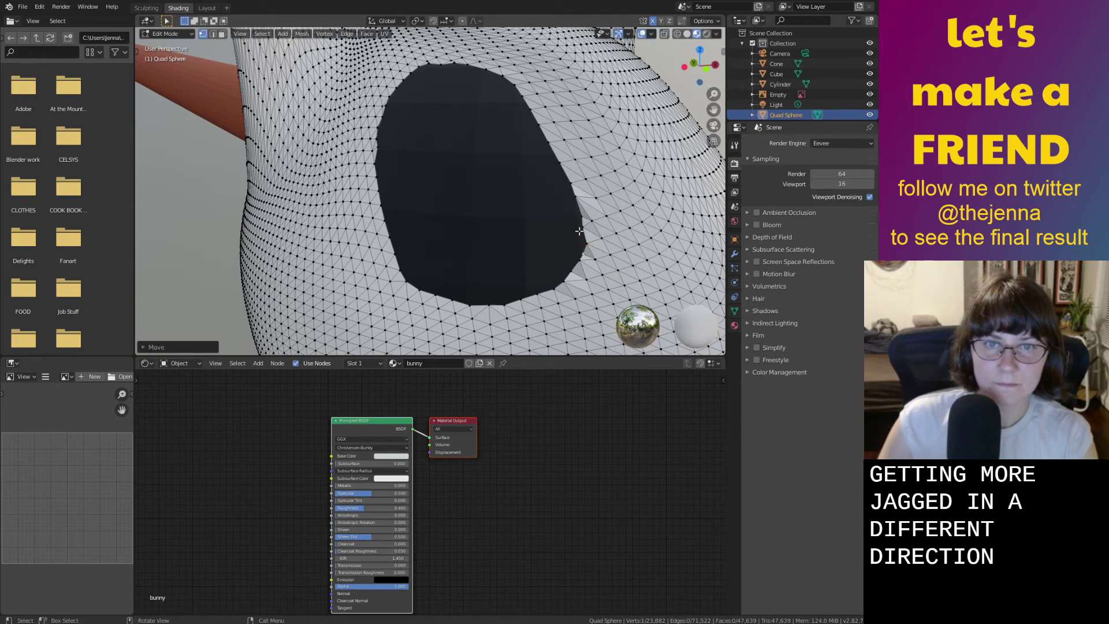
left_click_drag(583, 227, 588, 232)
key("g")
left_click(589, 231)
Move vertices at the top and upper inner edge of the rabbit's left eye opening to smooth the outline.
scroll(587, 232, "down", 4)
middle_click_drag(585, 232, 480, 196)
scroll(469, 188, "up", 3)
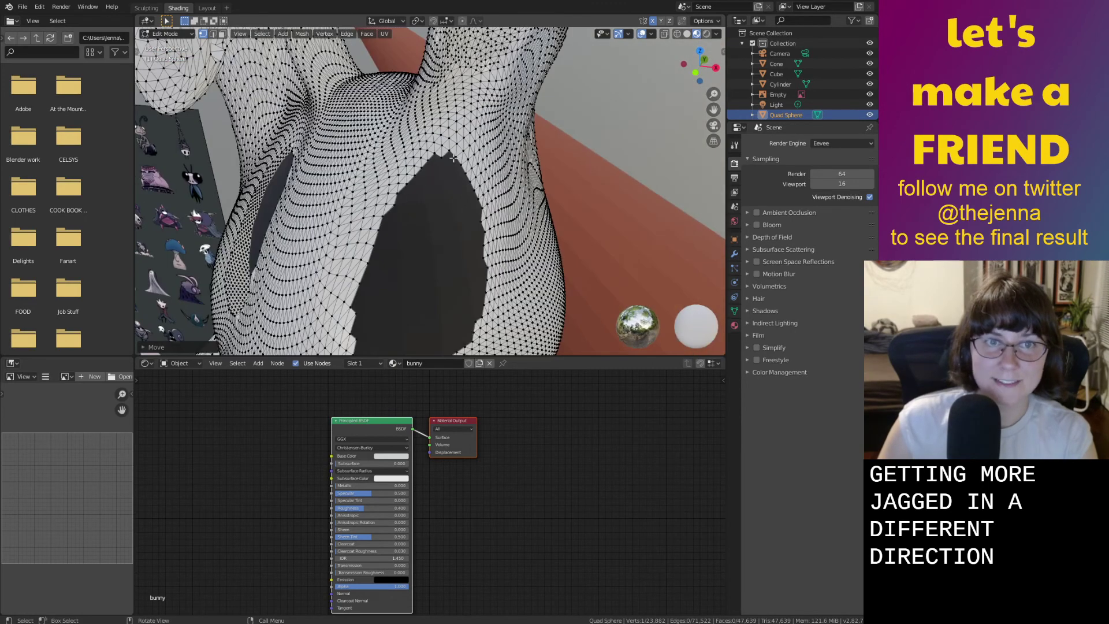
left_click_drag(432, 142, 447, 163)
key("g")
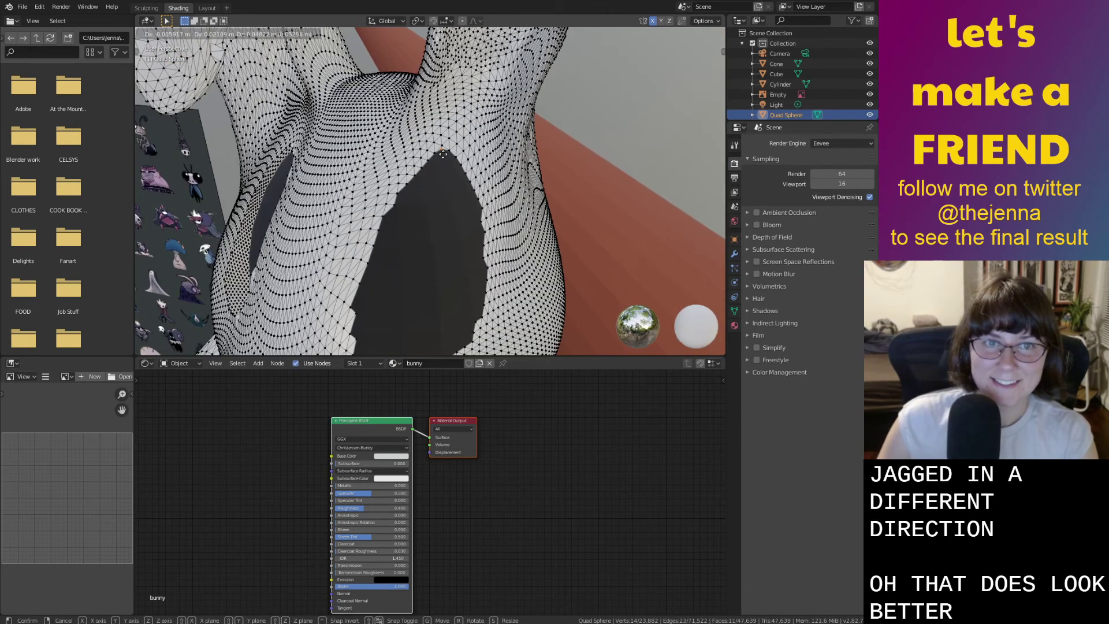
left_click(398, 203)
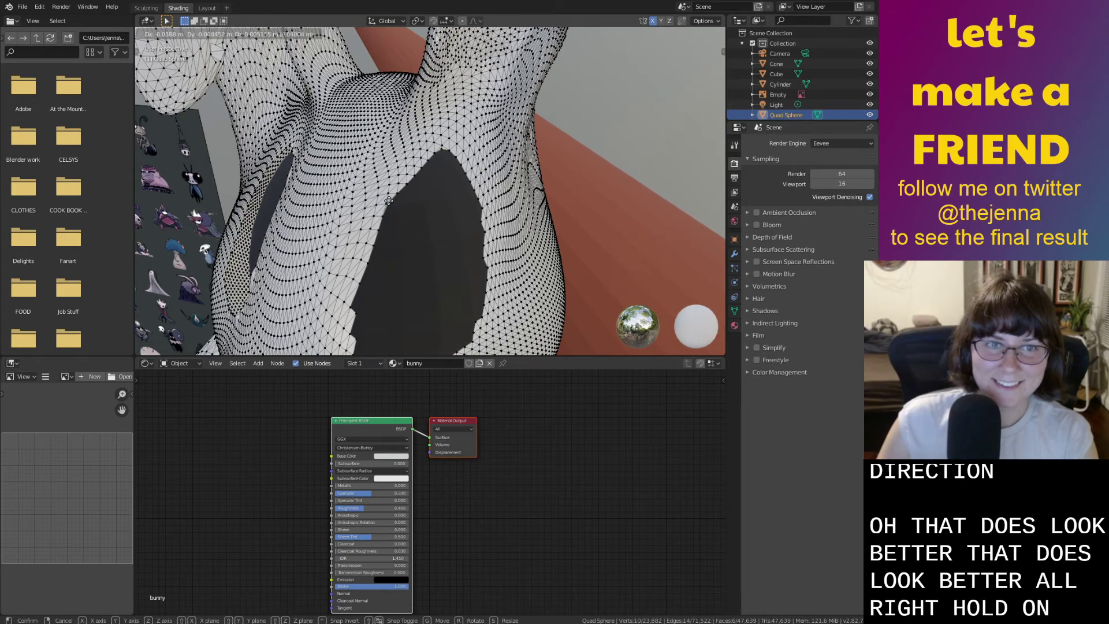
key("alt+a")
Move the jagged vertices along the outer edge of the left eye opening to straighten it.
scroll(478, 220, "up", 4)
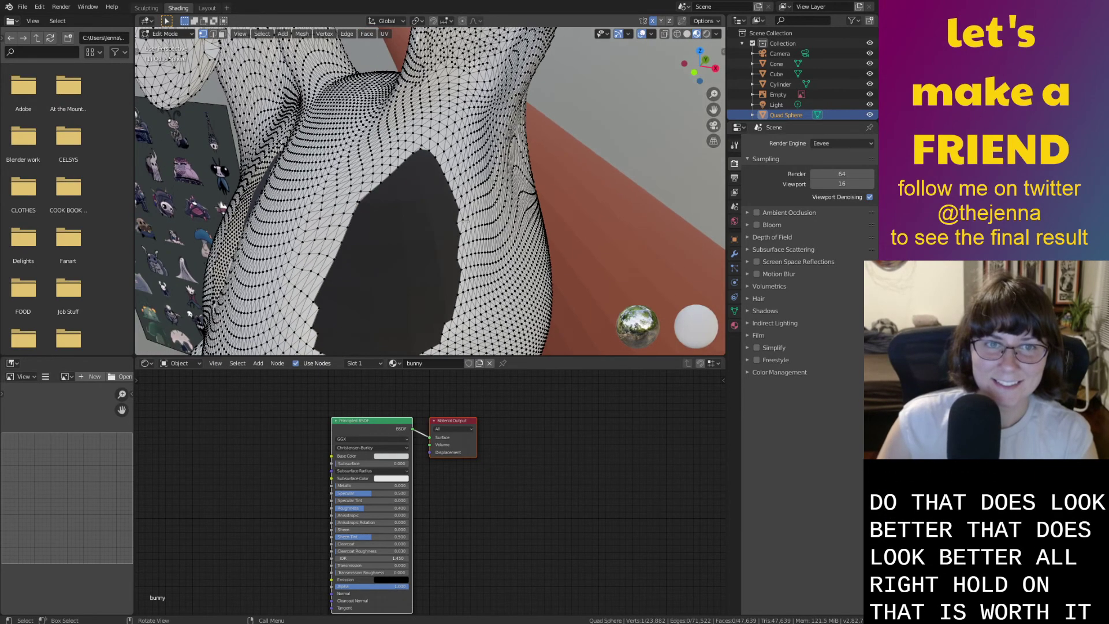
key("b")
left_click_drag(488, 264, 495, 268)
key("g")
left_click(501, 272)
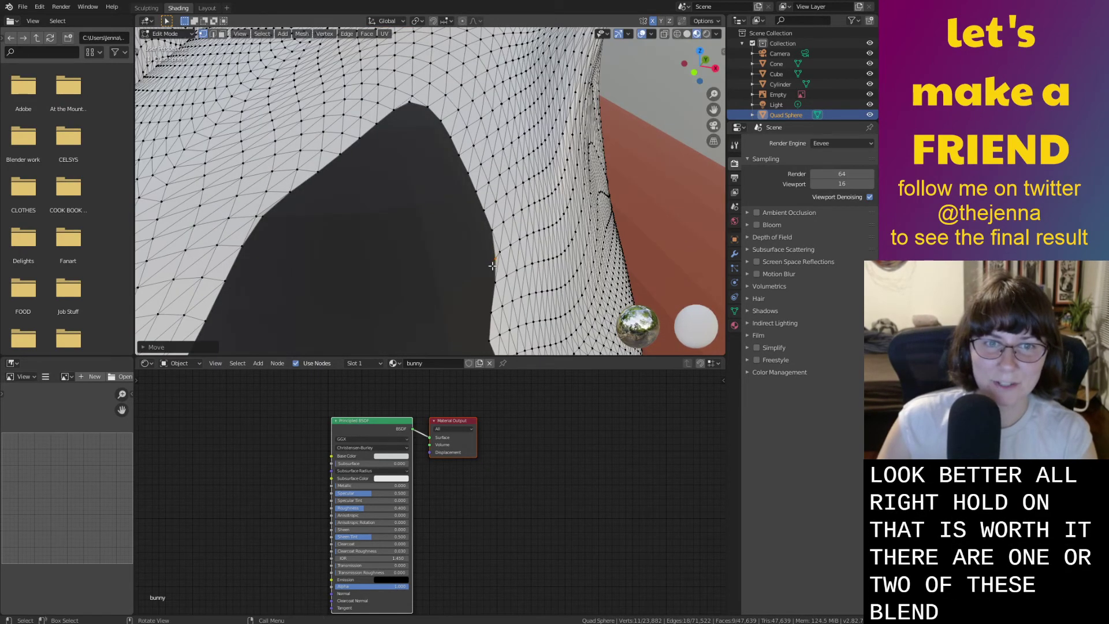
middle_click_drag(483, 311, 496, 251, "shift")
key("g")
left_click_drag(499, 274, 506, 252)
left_click(511, 280)
key("g")
left_click(508, 252)
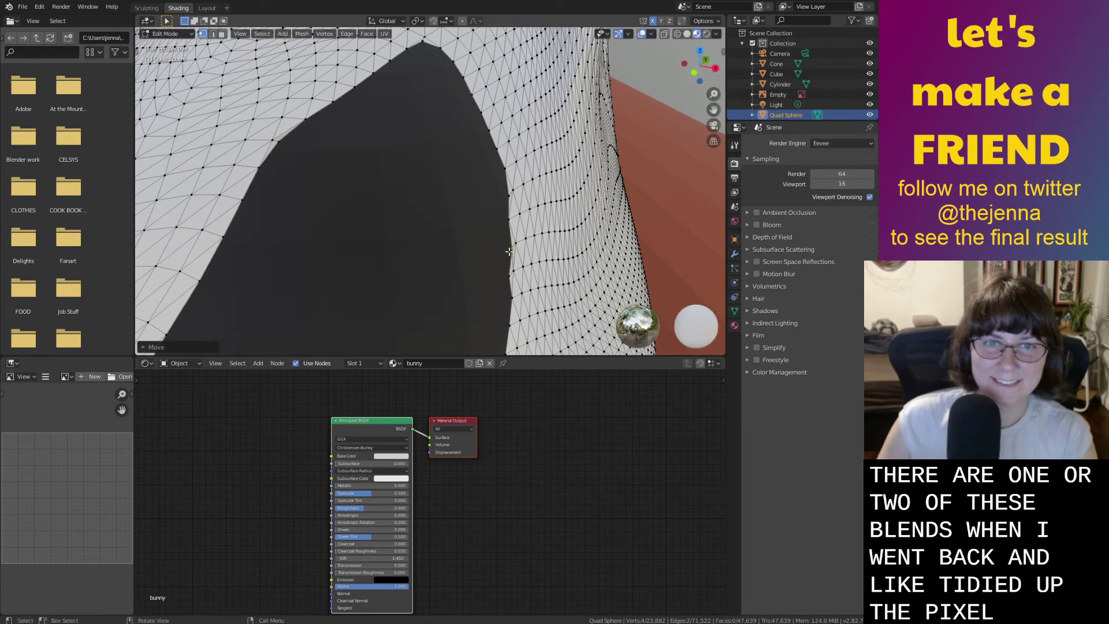
Delete the selected uneven vertices on the left eye opening's outer edge and shift the neighbouring rim vertices into line.
key("x")
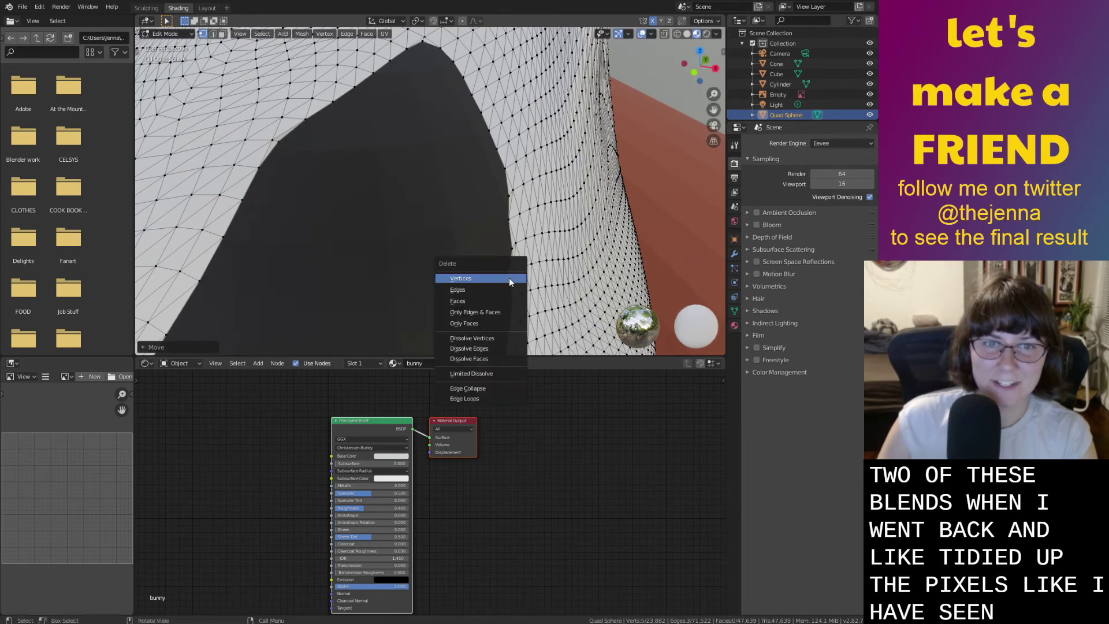
left_click(510, 279)
middle_click_drag(509, 278, 516, 261, "shift")
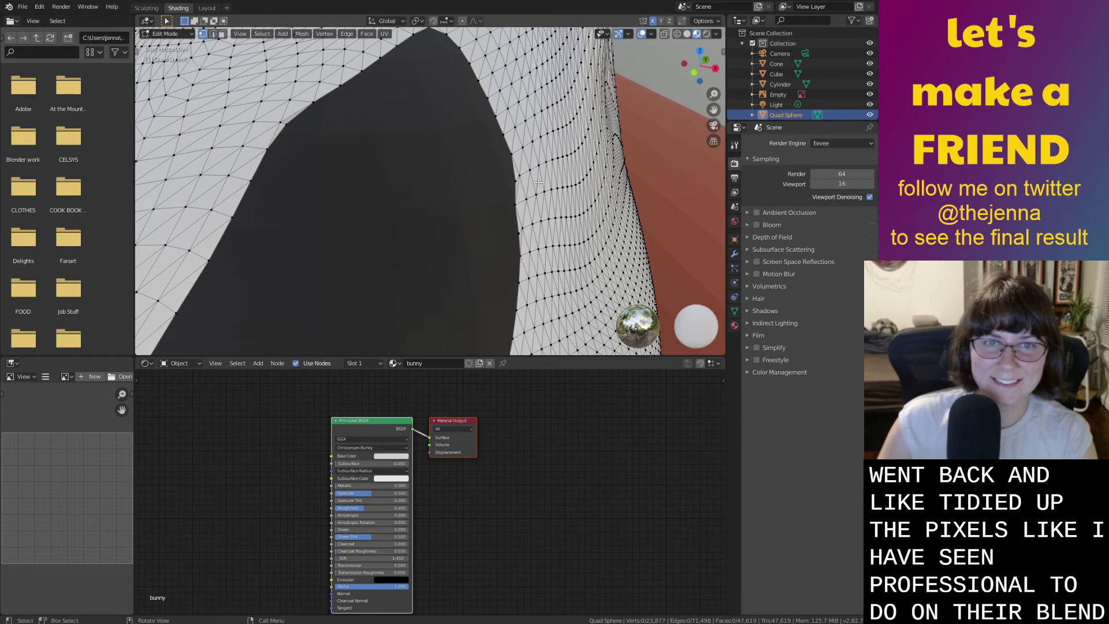
key("b")
key("g")
left_click(521, 205)
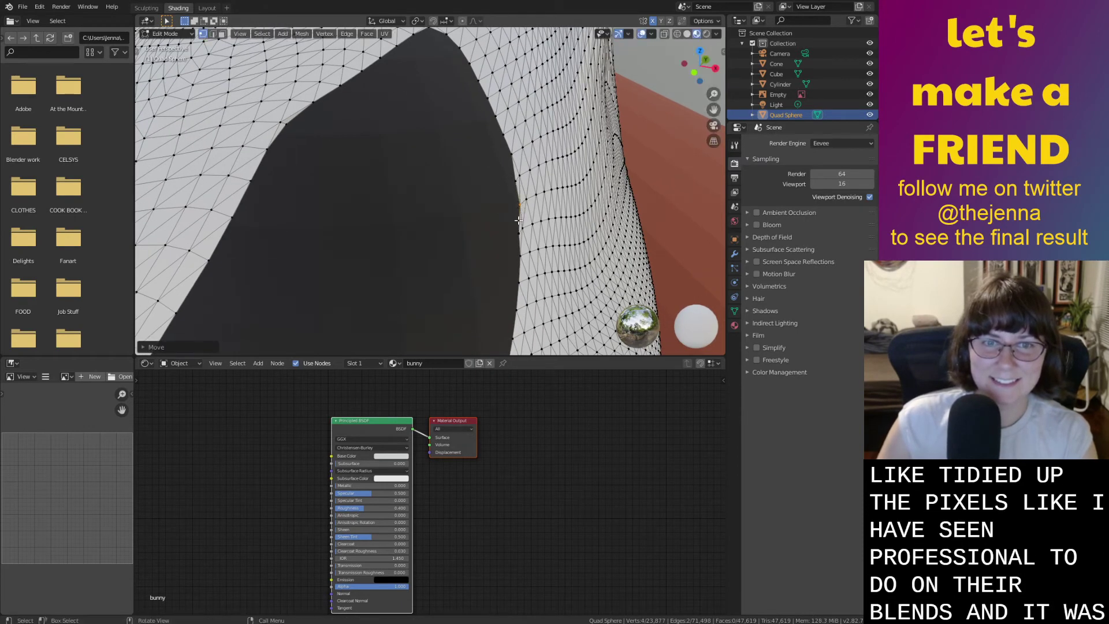
middle_click_drag(512, 254, 522, 218, "shift")
Move vertices at the lower outer corner of the left eye opening to round the corner.
scroll(518, 228, "down", 2)
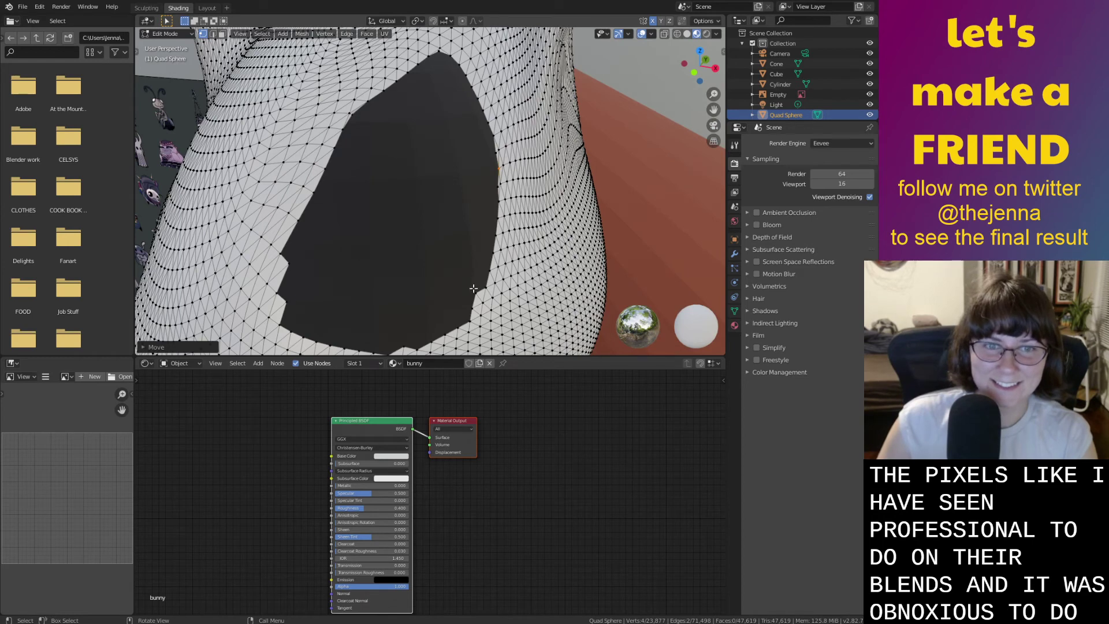
left_click(473, 288)
key("g")
left_click(482, 300)
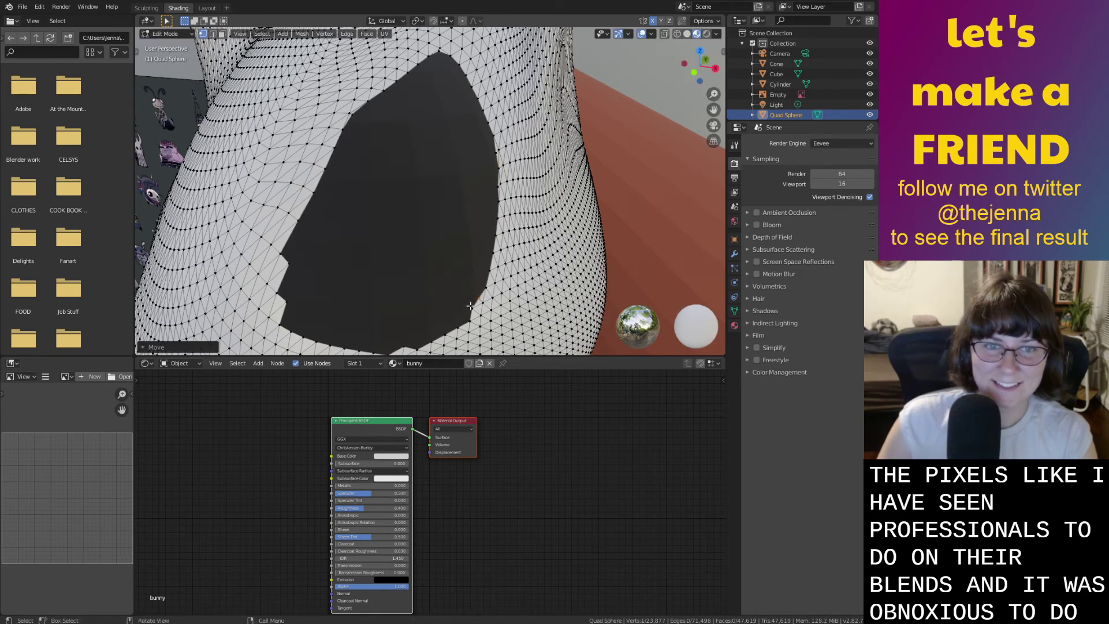
key("g")
left_click(480, 303)
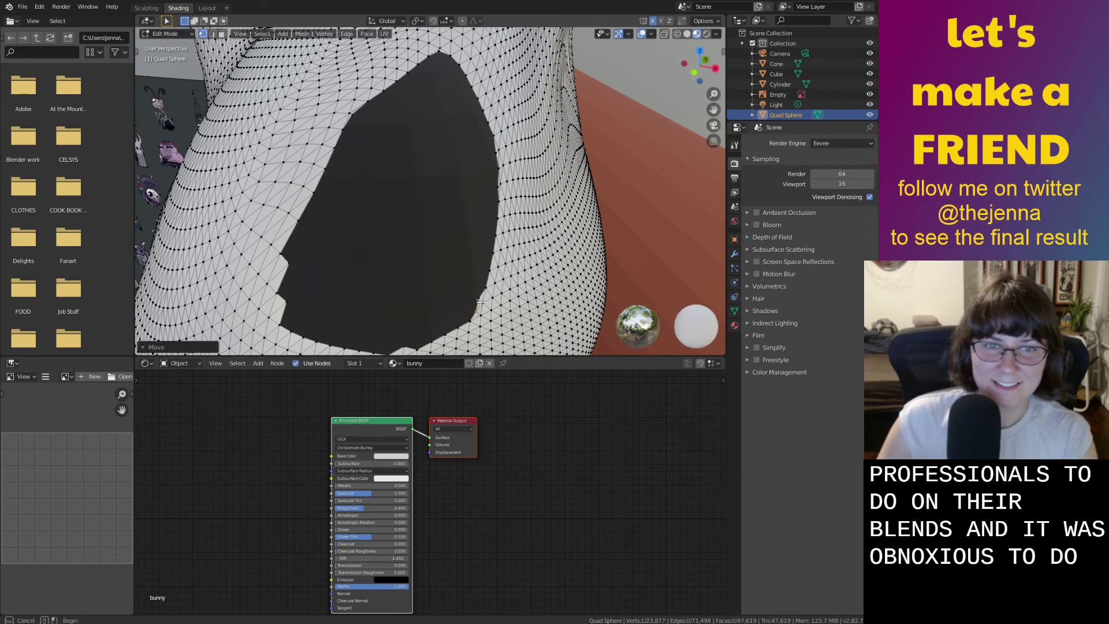
left_click_drag(479, 294, 471, 318)
key("g")
left_click(478, 306)
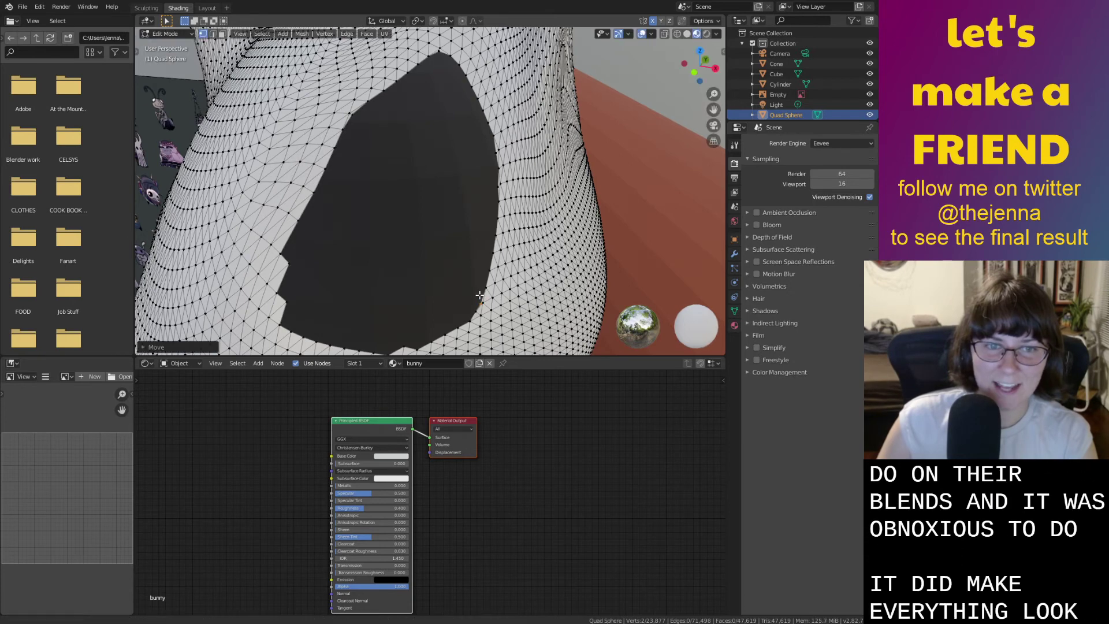
Delete the protruding vertices on the left eye opening's bottom edge and move the remaining rim vertex into the curve.
middle_click_drag(405, 340, 421, 287, "shift")
left_click(425, 297)
key("x")
left_click(422, 297)
left_click(414, 302)
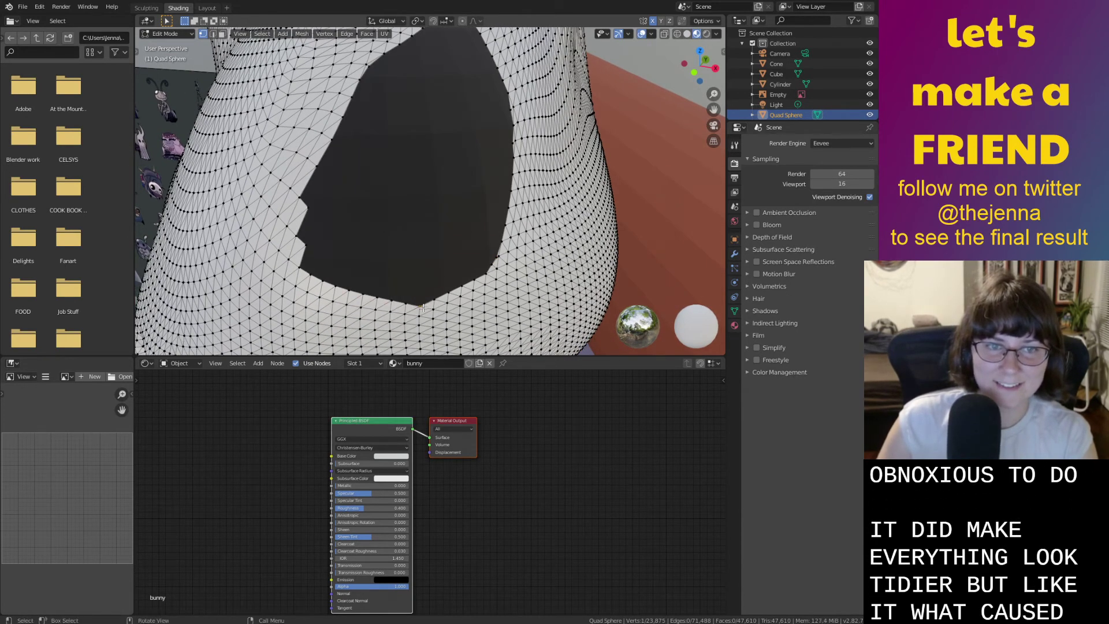
key("g")
left_click(422, 303)
Move the two jagged notches on the left eye opening's lower inner edge outward.
left_click(305, 245)
key("g")
left_click(295, 258)
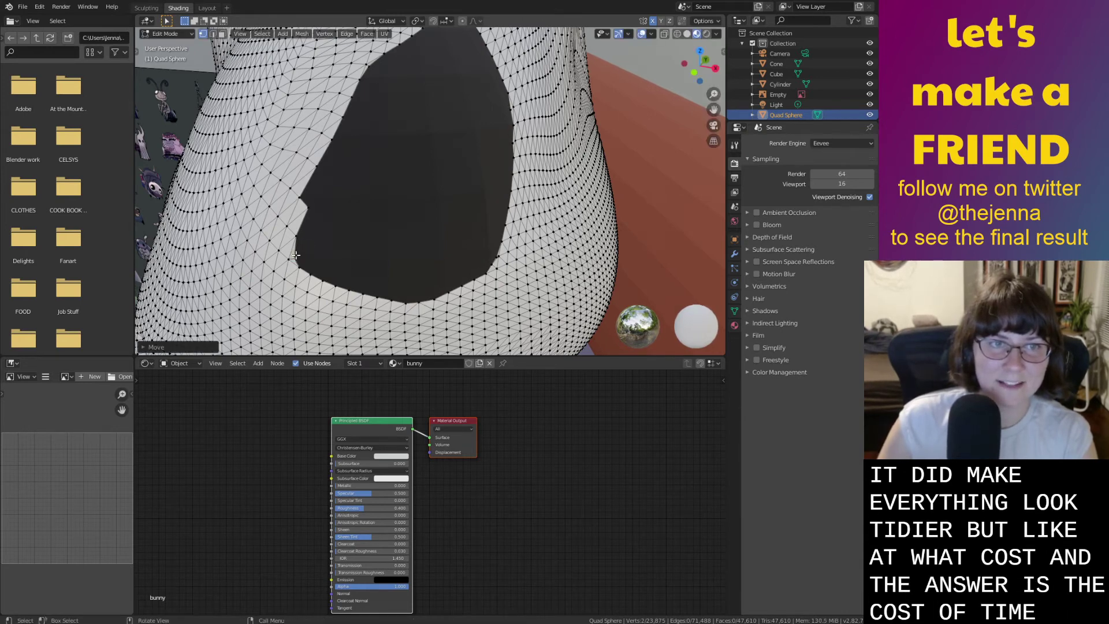
left_click_drag(311, 205, 303, 213)
key("g")
left_click(297, 221)
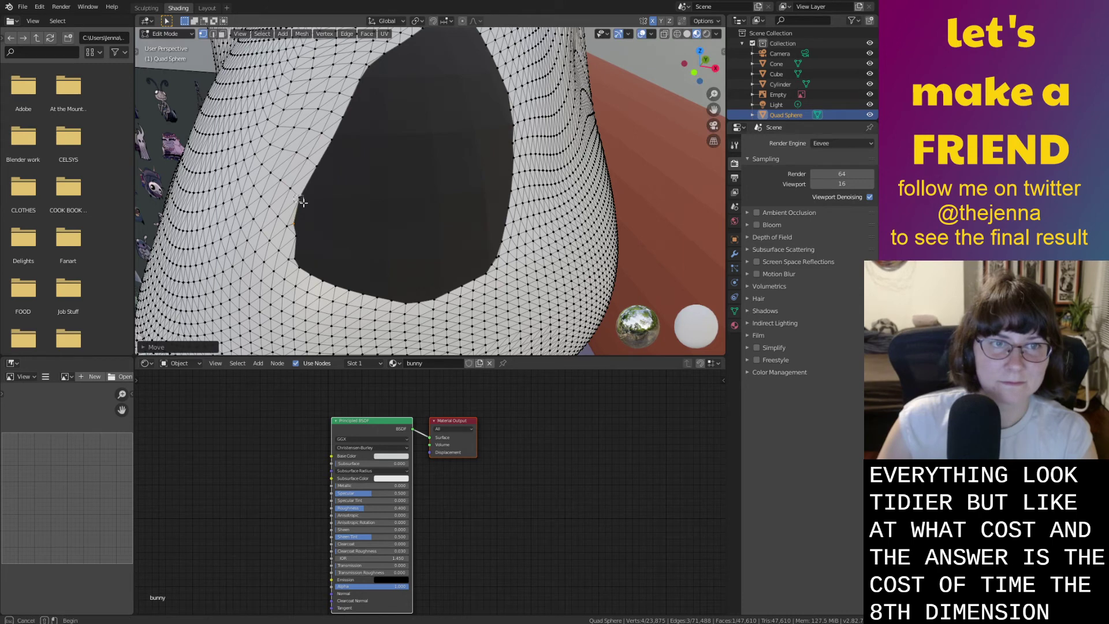
Fine-tune the vertices along the left eye opening's lower inner edge to form a continuous curve.
left_click(305, 201, "shift")
key("g")
left_click(307, 201)
left_click(299, 222)
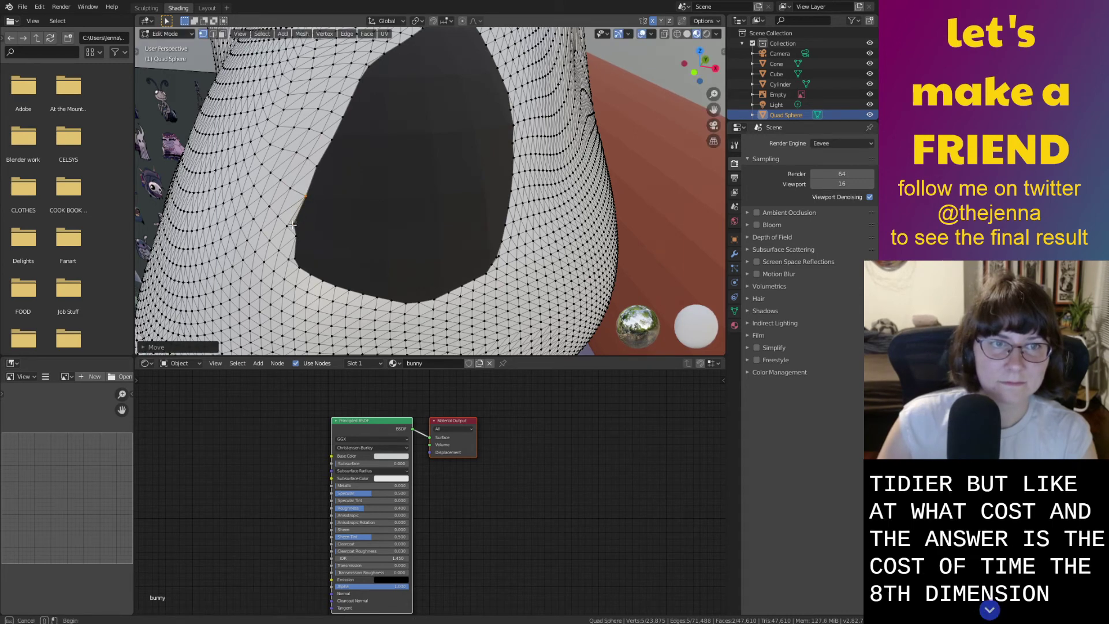
key("g")
left_click(295, 226)
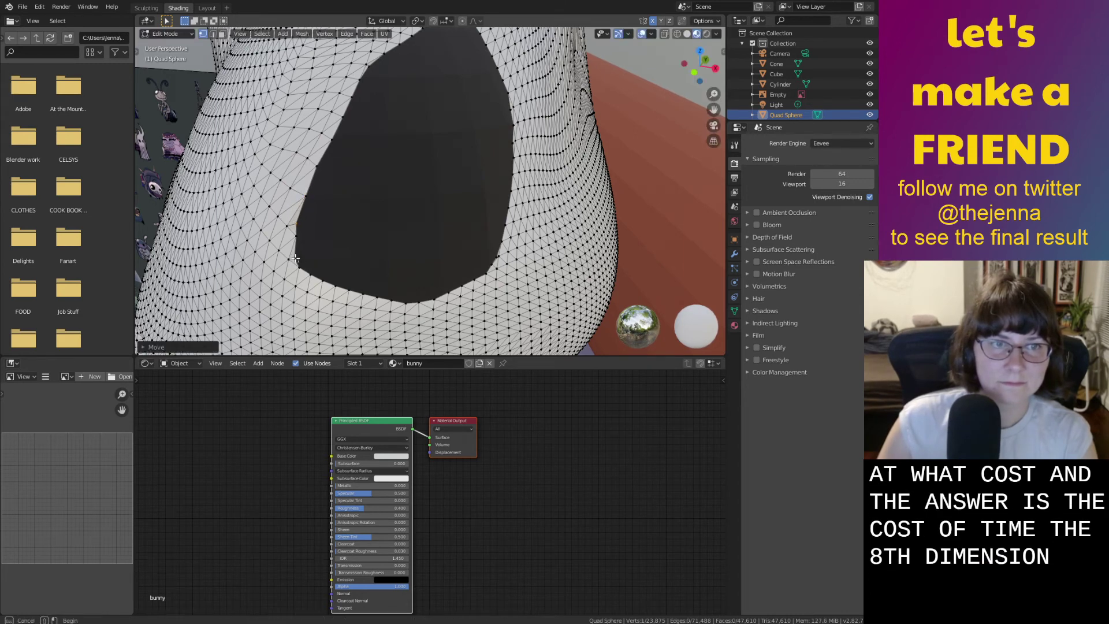
left_click_drag(296, 258, 295, 257)
left_click(297, 255)
Move the uneven vertices on the upper inner edge of the left eye opening to smooth it.
middle_click_drag(308, 253, 426, 179)
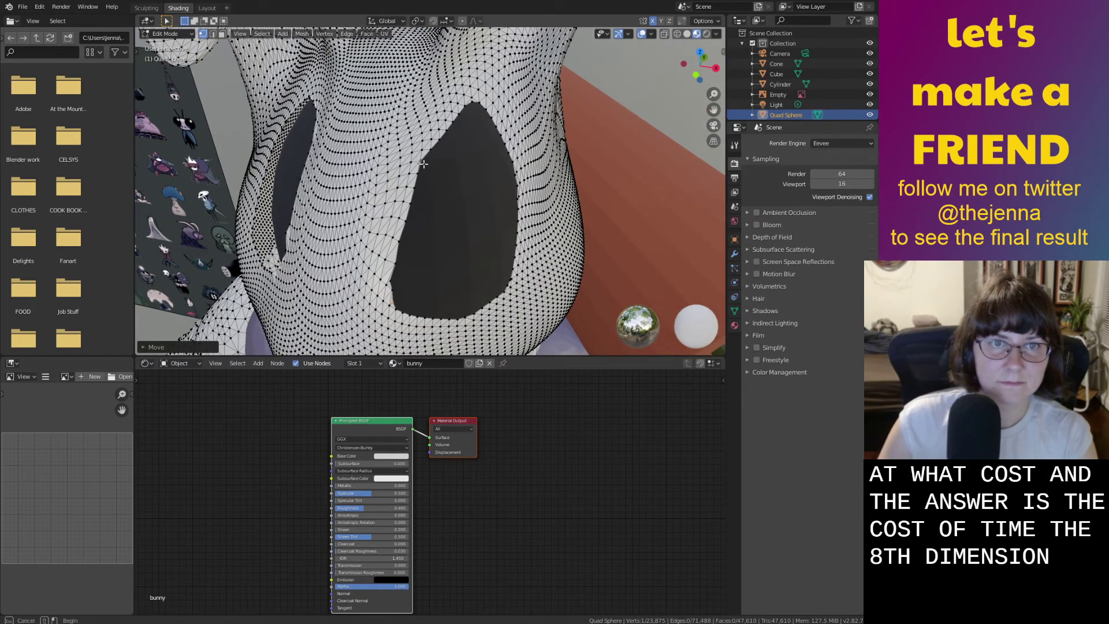
left_click_drag(423, 164, 428, 169)
key("g")
left_click(427, 166)
scroll(469, 184, "down", 3)
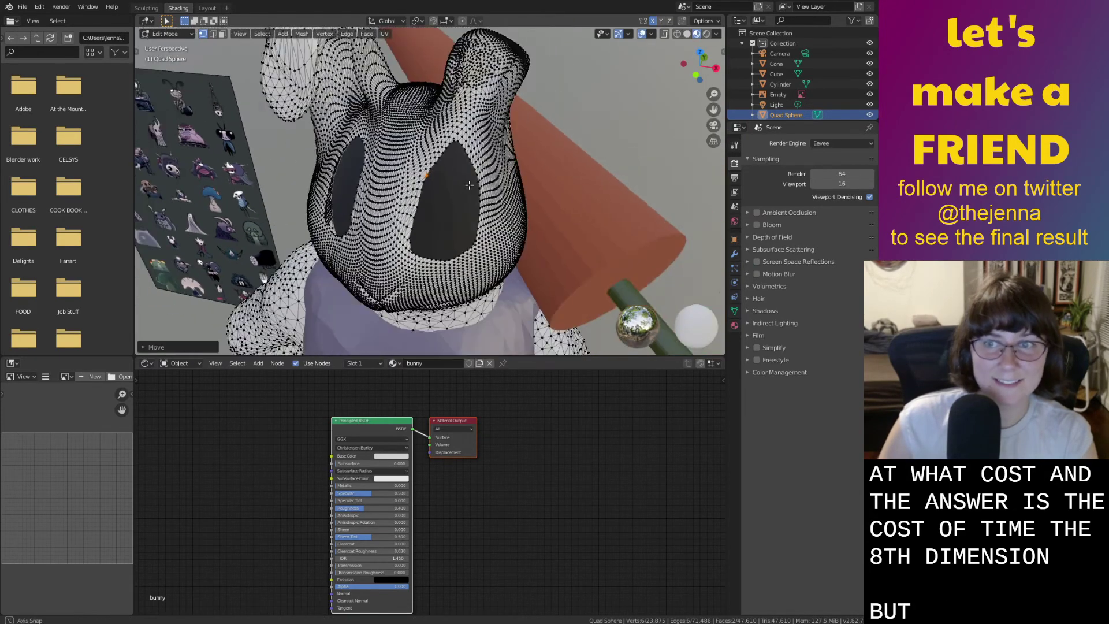
Deselect the mesh vertices, save the file, and return to Object Mode.
middle_click_drag(469, 184, 493, 179)
left_click(578, 148)
key("ctrl+s")
middle_click_drag(537, 149, 494, 212)
key("Tab")
Select the orange cone lance, rotate it to a new angle, and move it toward the rabbit's hand.
left_click(529, 209)
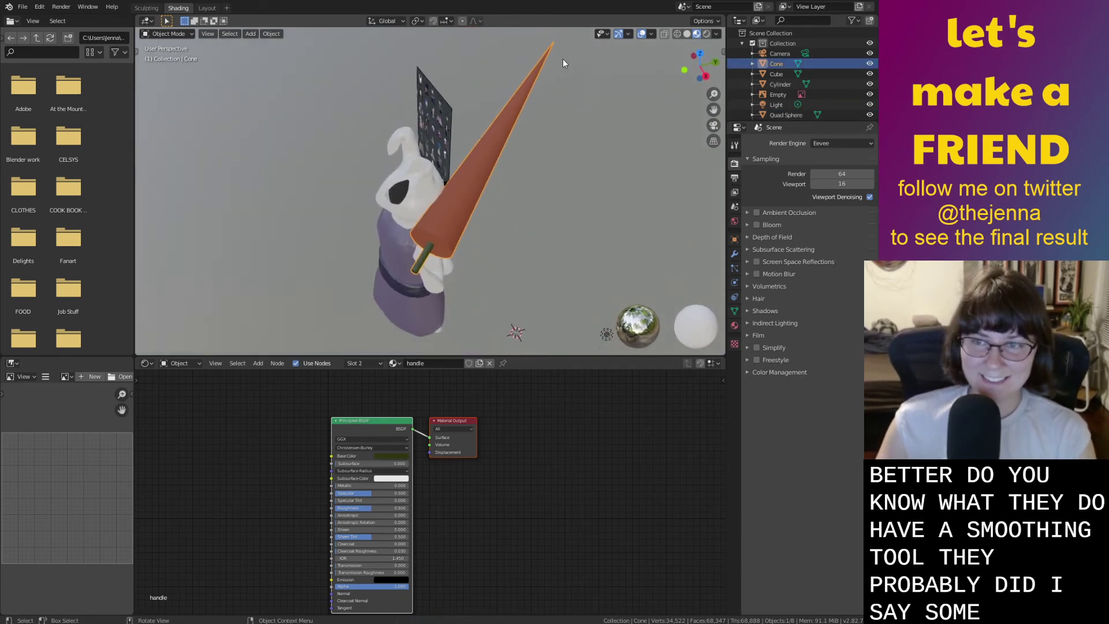
key("r")
left_click(505, 89)
key("g")
left_click(516, 128)
Raise the lance about 0.39 m along the global Z axis and save the file.
middle_click_drag(517, 129, 547, 80)
key("g")
key("z")
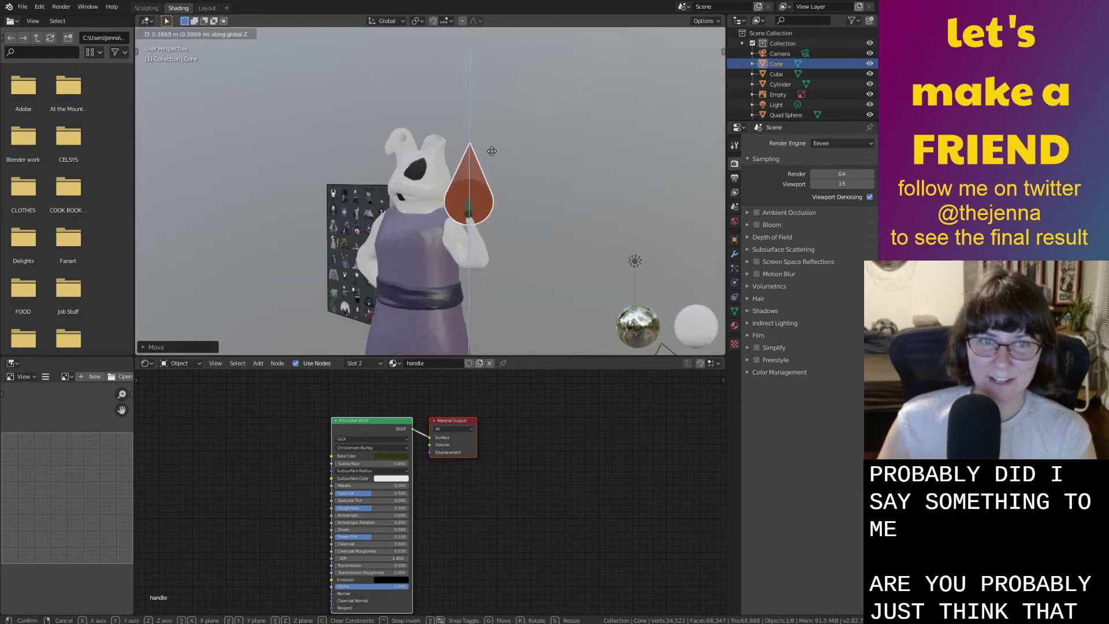
left_click(492, 152)
middle_click_drag(494, 153, 543, 197)
middle_click_drag(502, 235, 445, 214)
key("ctrl+s")
Select the orange lance and switch to the Sculpting workspace with the whole lance framed.
left_click(466, 133)
left_click(448, 197)
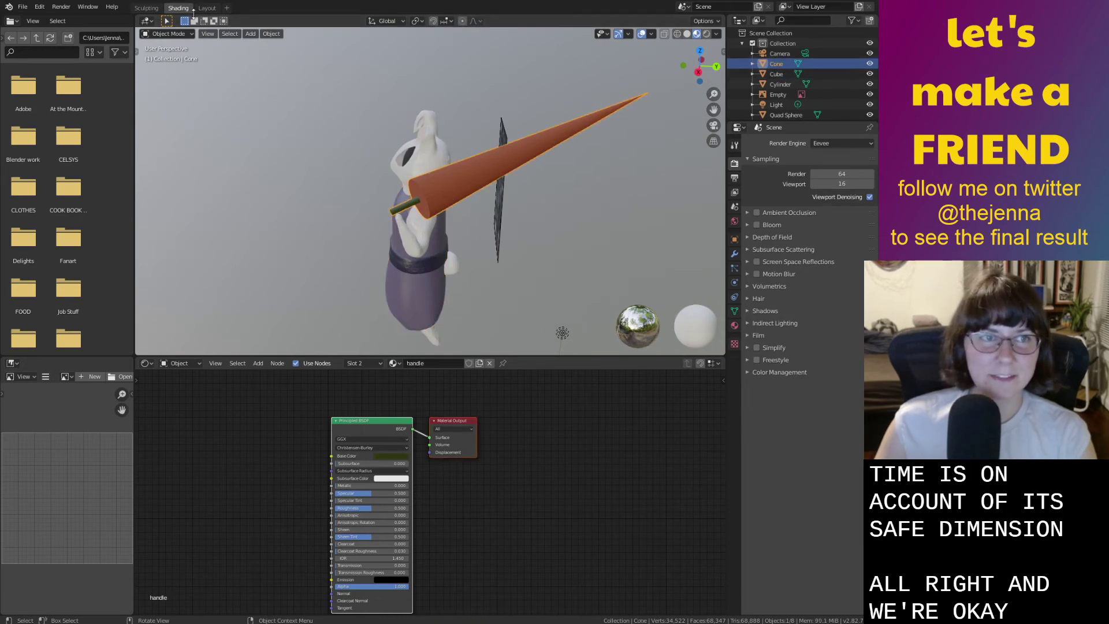
left_click(151, 13)
scroll(462, 173, "down", 2)
mouse_move(462, 174)
middle_mouse_down()
mouse_move(370, 183)
mouse_move(341, 211)
middle_mouse_up()
scroll(435, 233, "down", 4)
middle_click_drag(435, 233, 397, 230, "shift")
scroll(399, 255, "up", 2)
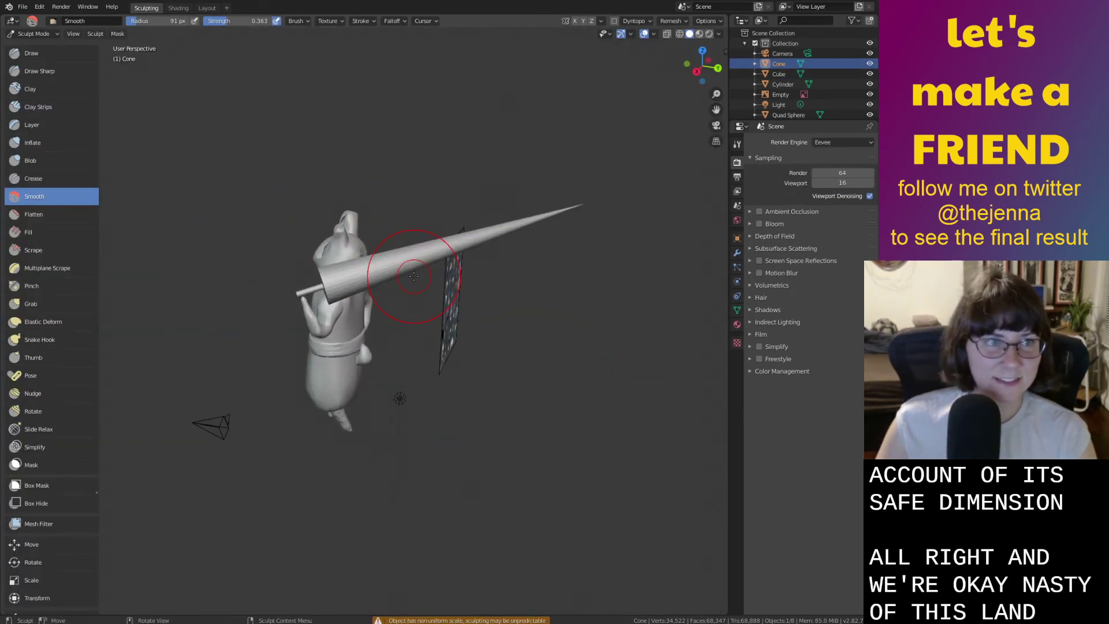
Choose the Inflate brush and enable Dyntopo for the lance, accepting the warning.
scroll(368, 283, "down", 2)
key("i")
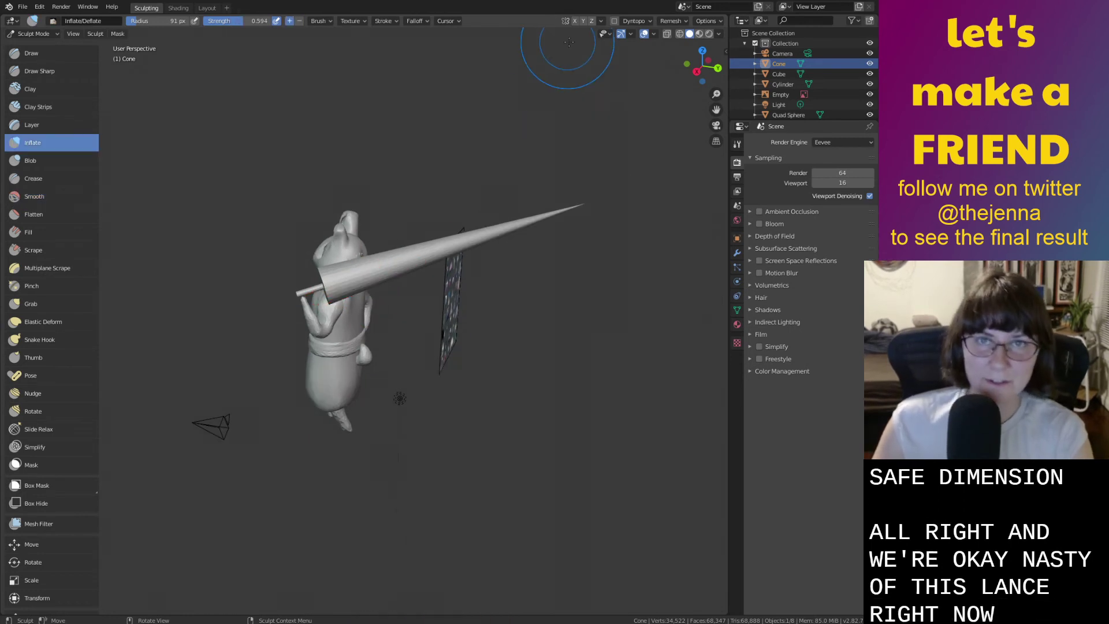
left_click(614, 22)
left_click(629, 49)
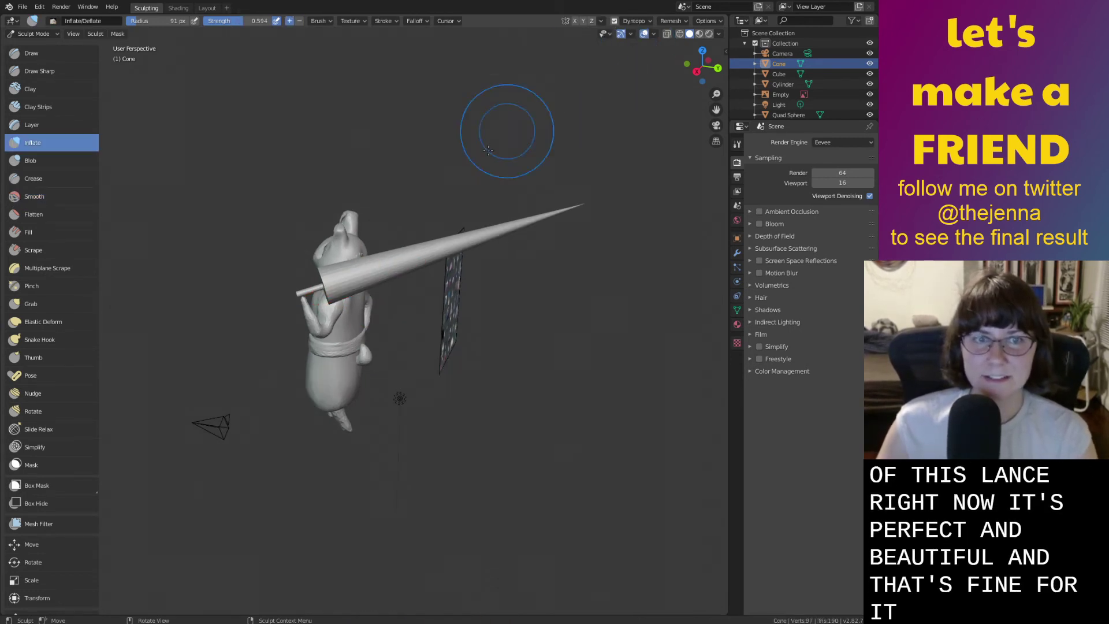
Undo the trial Inflate stroke on the lance's wide end and rework the shaft toward its tip, finishing with the Smooth brush.
mouse_move(365, 272)
left_mouse_down()
mouse_move(539, 198)
mouse_move(359, 273)
left_mouse_up()
key("ctrl+z")
scroll(376, 282, "down", 2)
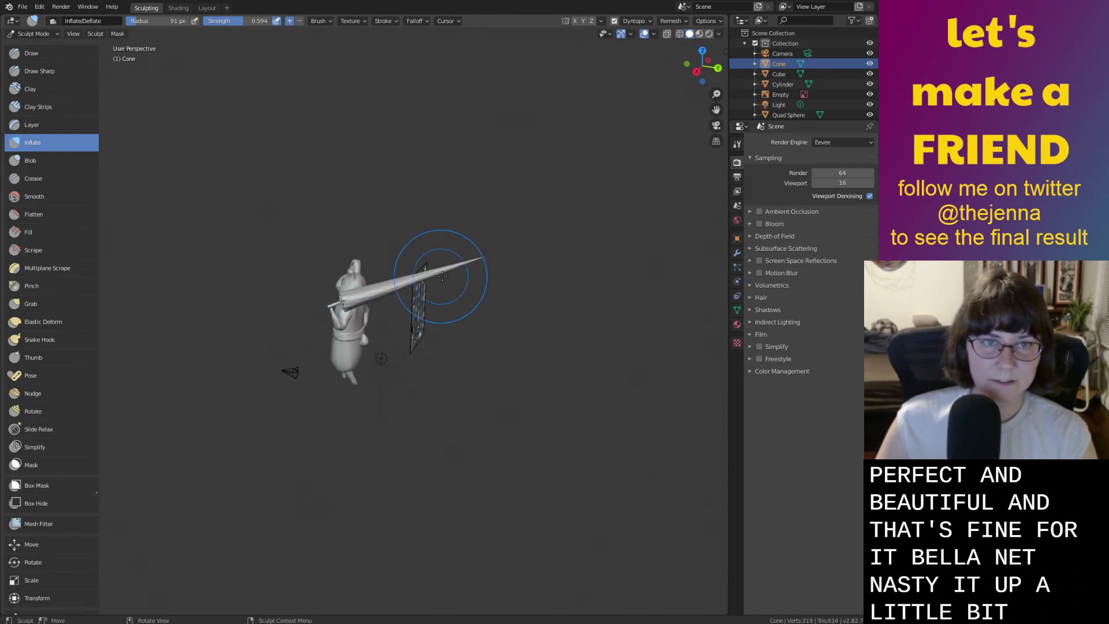
mouse_move(397, 294)
middle_mouse_down()
mouse_move(460, 302)
mouse_move(448, 277)
mouse_move(459, 262)
mouse_move(295, 249)
mouse_move(261, 294)
middle_mouse_up()
scroll(460, 303, "up", 4)
middle_click_drag(302, 191, 419, 214)
mouse_move(209, 164)
left_mouse_down()
mouse_move(397, 200)
mouse_move(282, 174)
left_mouse_up()
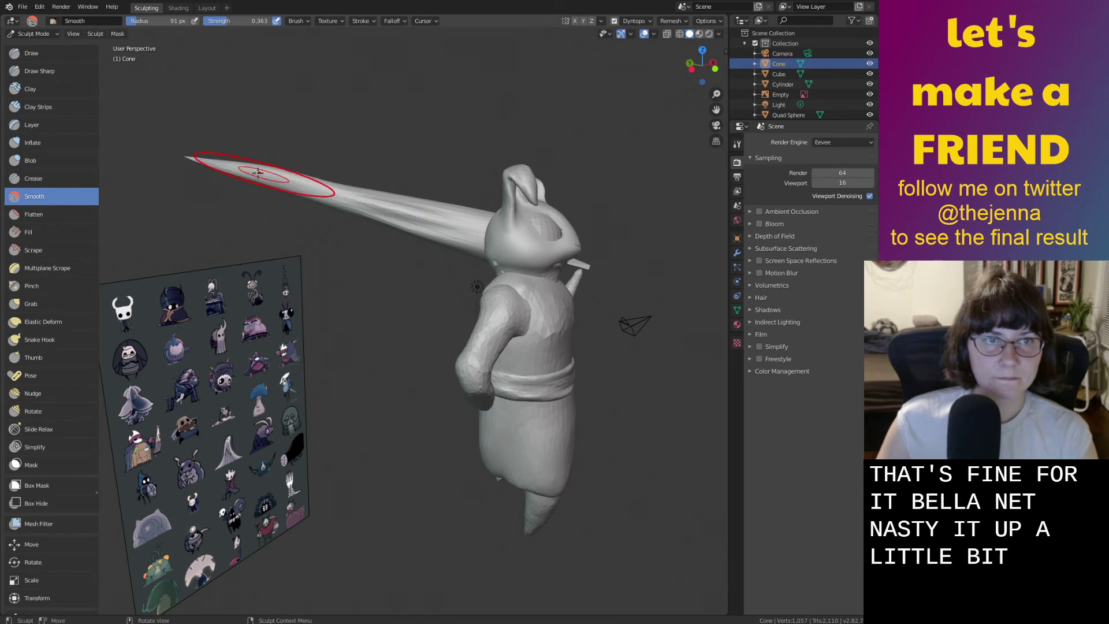
mouse_move(450, 223)
middle_mouse_down()
mouse_move(264, 215)
mouse_move(271, 233)
middle_mouse_up()
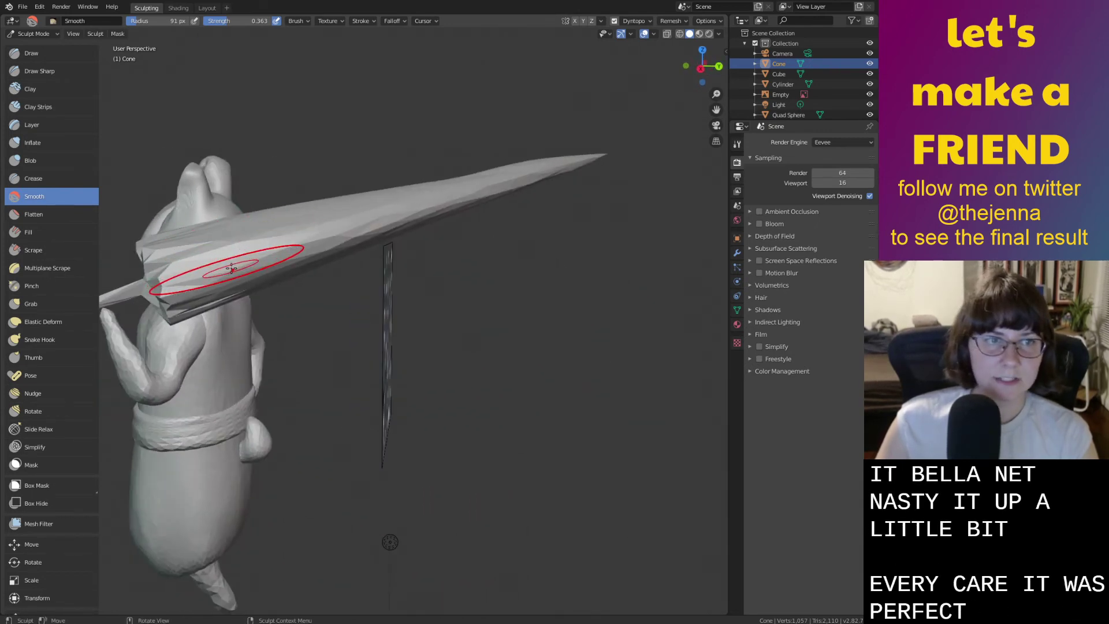
Smooth the faceted surface of the lance near its wide end.
scroll(283, 260, "down", 4)
middle_click_drag(292, 298, 305, 222)
mouse_move(298, 256)
left_mouse_down()
mouse_move(369, 255)
mouse_move(322, 252)
left_mouse_up()
mouse_move(322, 252)
middle_mouse_down()
mouse_move(431, 283)
mouse_move(458, 308)
mouse_move(468, 284)
mouse_move(447, 286)
mouse_move(483, 303)
mouse_move(500, 294)
mouse_move(532, 237)
middle_mouse_up()
scroll(458, 308, "up", 4)
Inflate and smooth the lance's wide end around the handle, setting the Inflate brush to 132 px radius and 0.550 strength.
key("i")
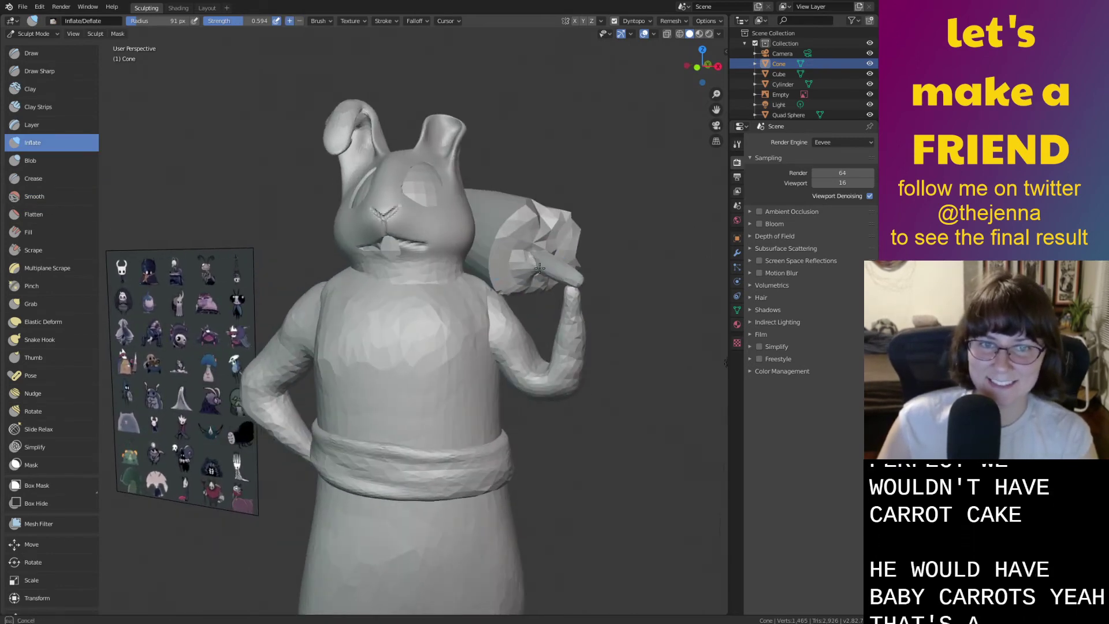
mouse_move(531, 236)
left_mouse_down("shift")
mouse_move(524, 272)
mouse_move(500, 271)
left_mouse_up("shift")
right_click(500, 271)
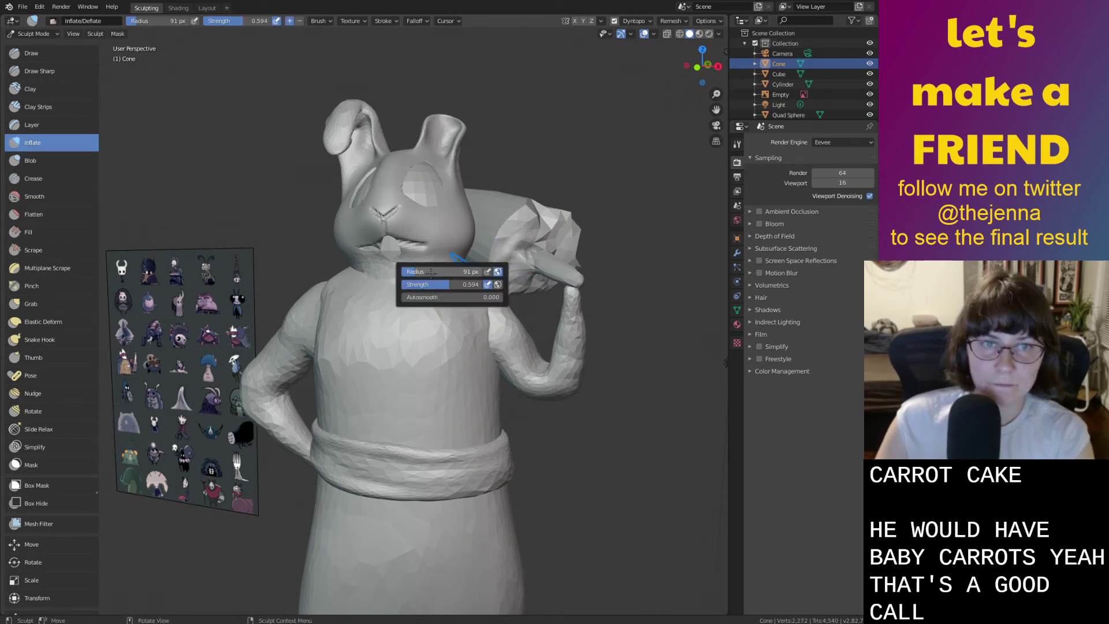
left_click_drag(431, 271, 440, 283)
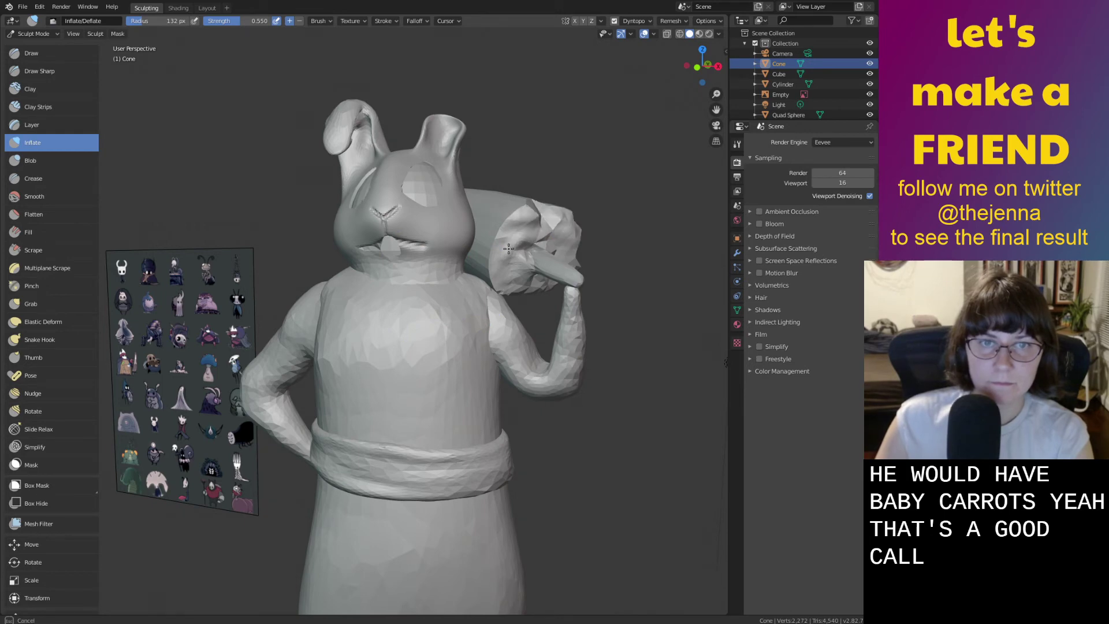
key("shift+s")
left_click_drag(546, 210, 576, 225)
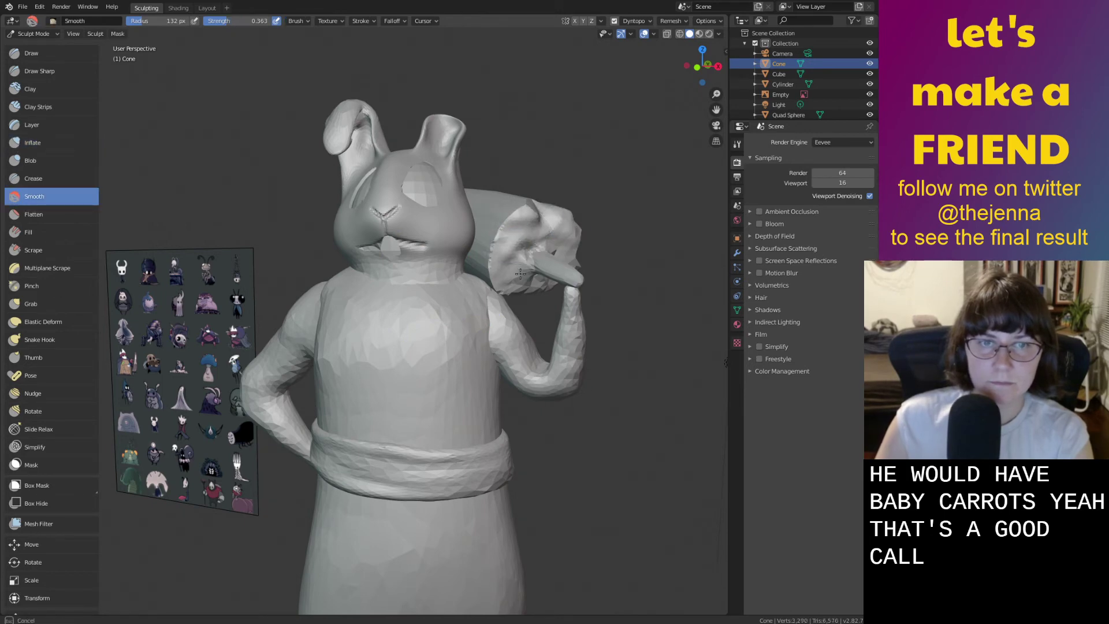
middle_click_drag(531, 227, 315, 235)
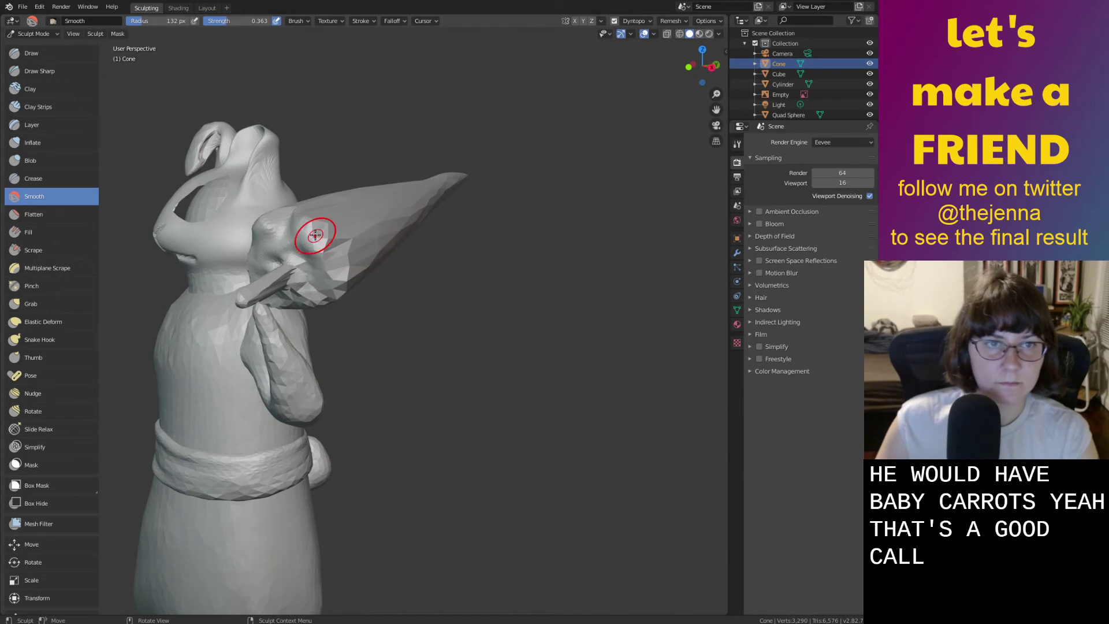
Flatten and inflate the bumpy rim of the lance's wide end, and smooth it at a strength of 0.631.
left_click(35, 214)
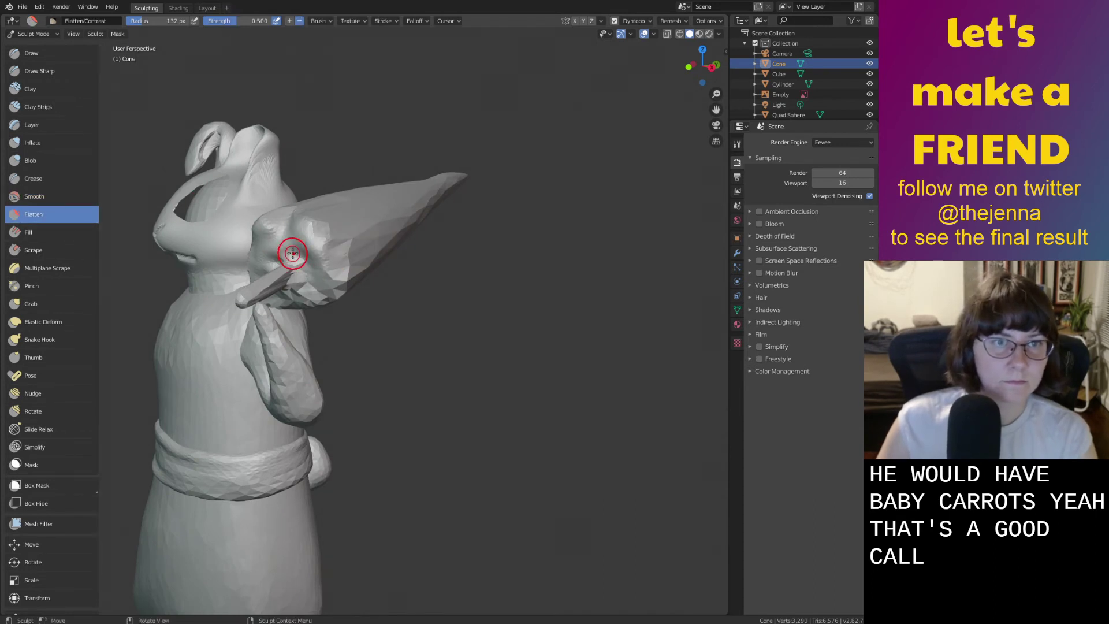
left_click_drag(321, 271, 314, 277)
middle_click_drag(314, 278, 396, 287)
key("i")
left_click_drag(404, 266, 390, 331)
key("shift+s")
right_click(341, 345)
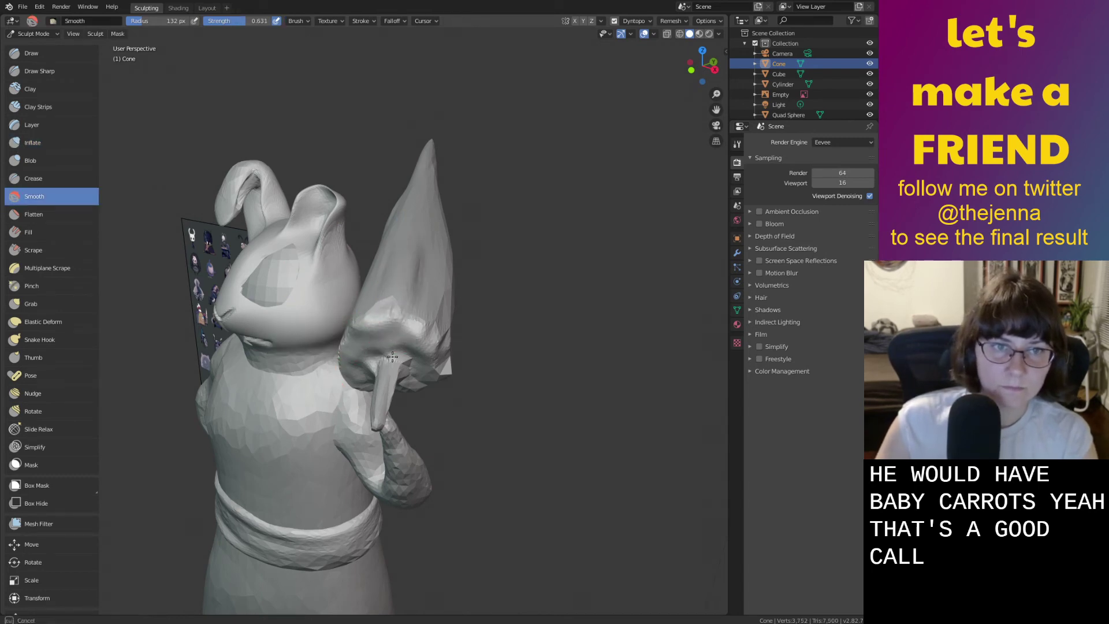
Smooth the lance's rounded base around the handle socket and check it from several sides.
middle_click_drag(420, 376, 440, 330)
scroll(448, 239, "up", 2)
middle_click_drag(447, 239, 428, 231)
left_click_drag(429, 195, 419, 194)
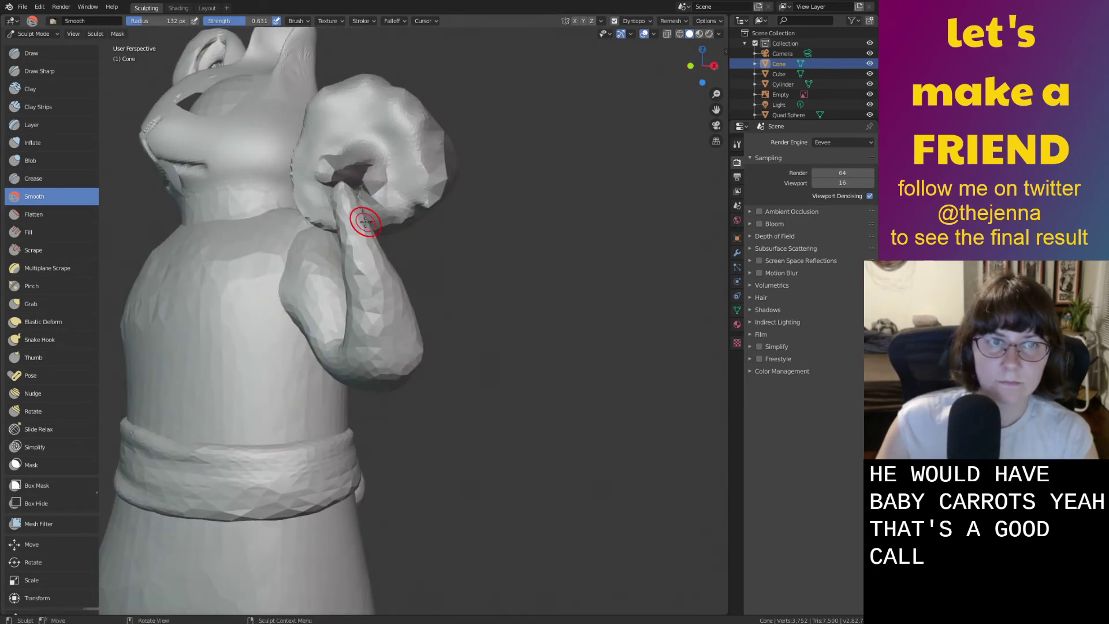
middle_click_drag(373, 194, 363, 192)
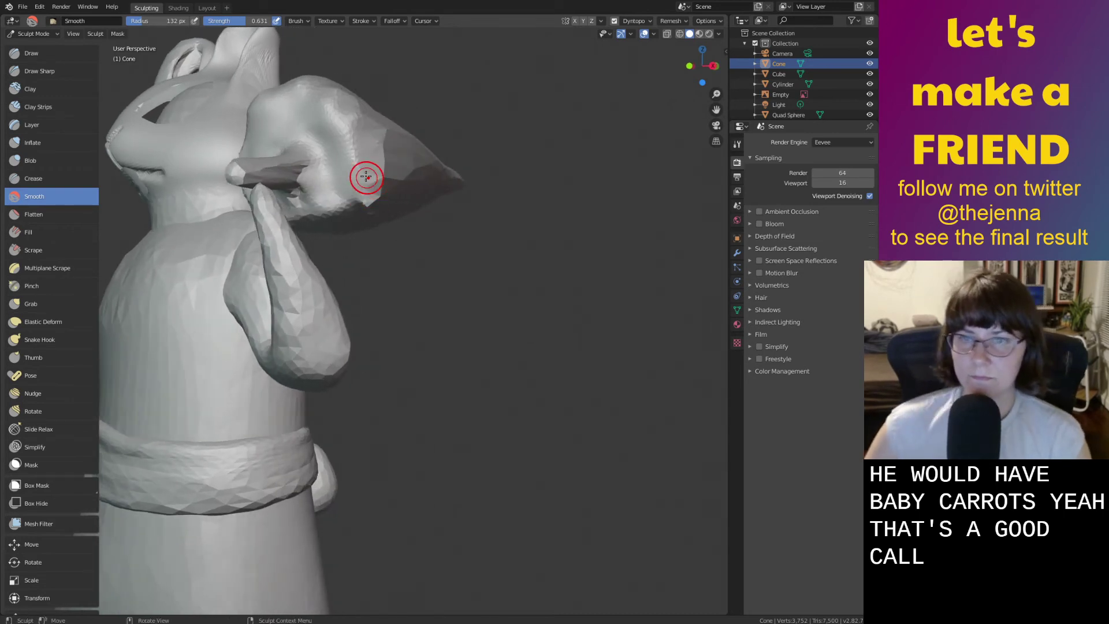
mouse_move(298, 196)
middle_mouse_down()
mouse_move(471, 193)
mouse_move(450, 201)
middle_mouse_up()
scroll(457, 194, "up", 3)
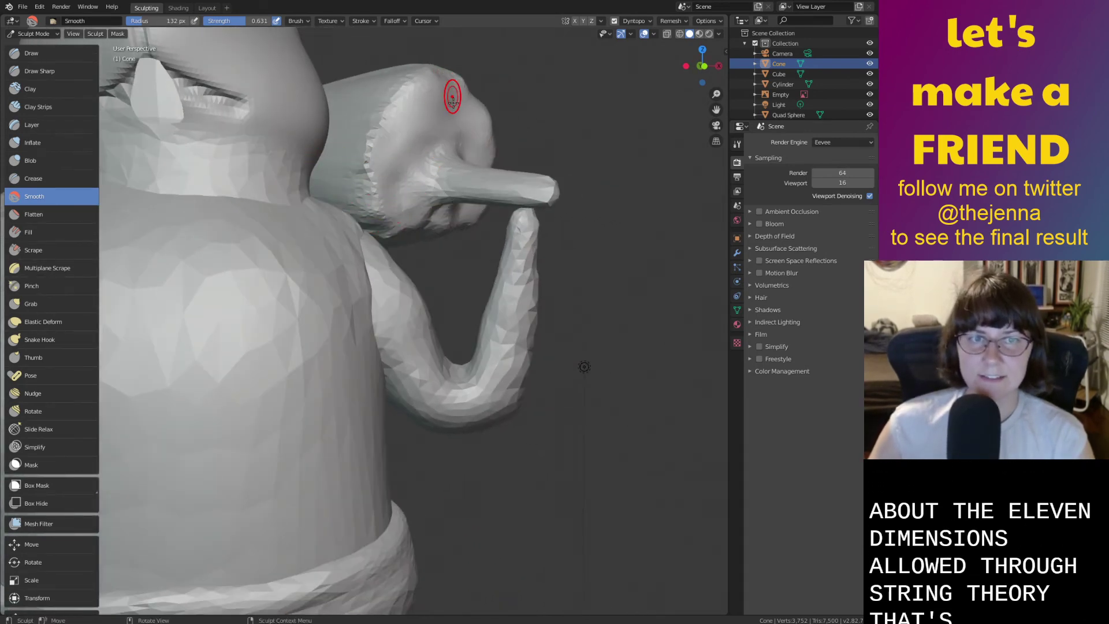
scroll(414, 154, "down", 5)
middle_click_drag(421, 149, 377, 162)
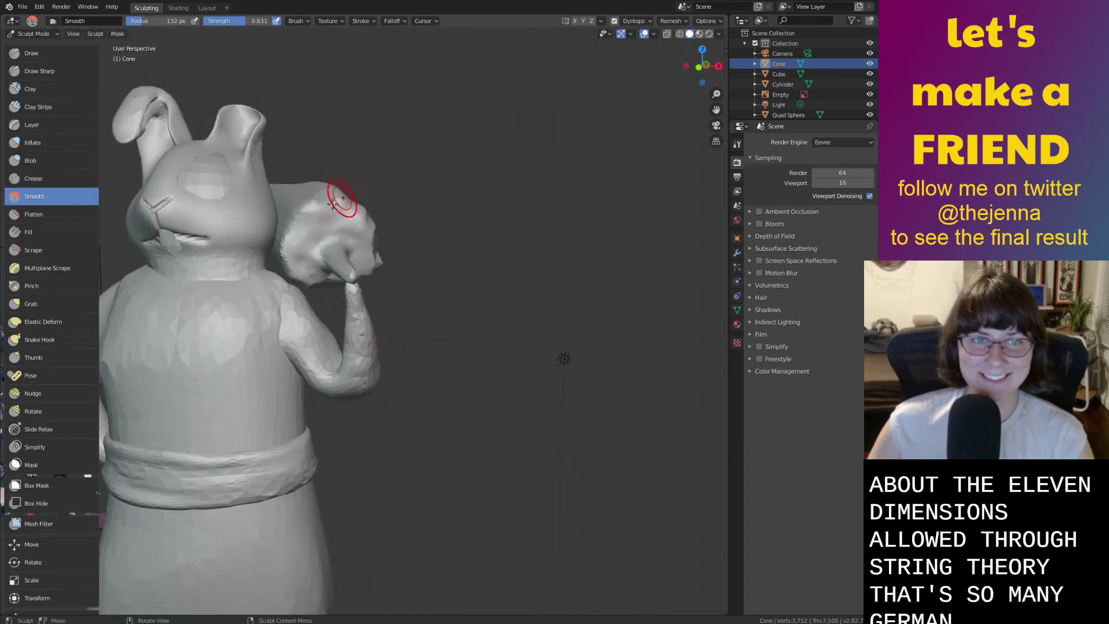
mouse_move(359, 209)
middle_mouse_down()
mouse_move(275, 229)
mouse_move(289, 206)
mouse_move(248, 186)
middle_mouse_up()
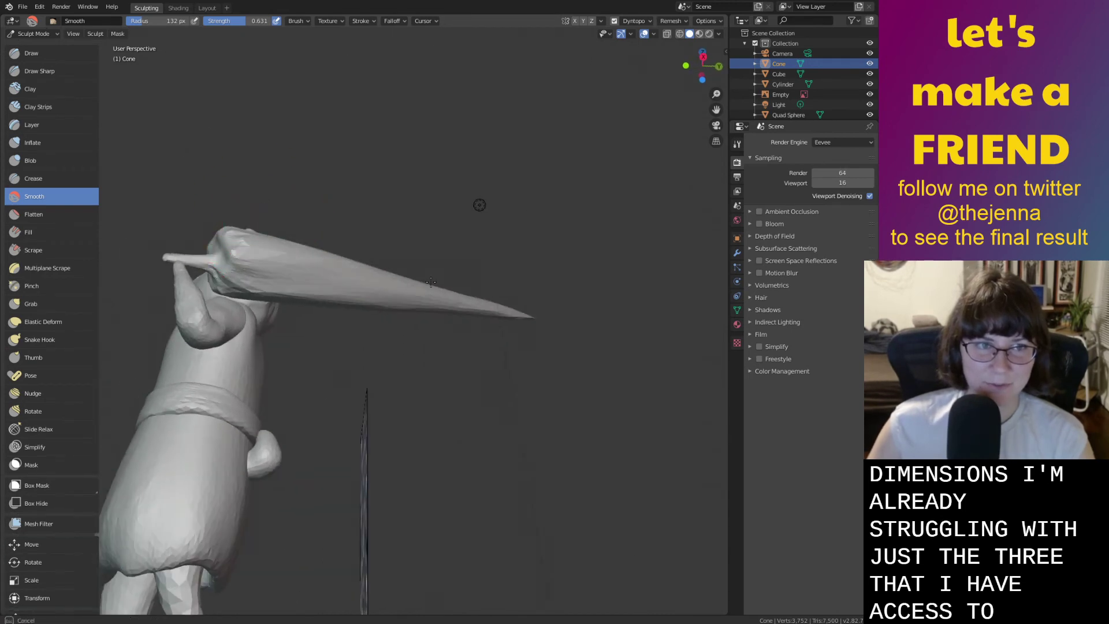
Inflate the lance near its tip and smooth the shaft along its whole length.
mouse_move(561, 303)
middle_mouse_down()
mouse_move(594, 193)
mouse_move(483, 293)
mouse_move(512, 341)
mouse_move(509, 332)
middle_mouse_up()
key("i")
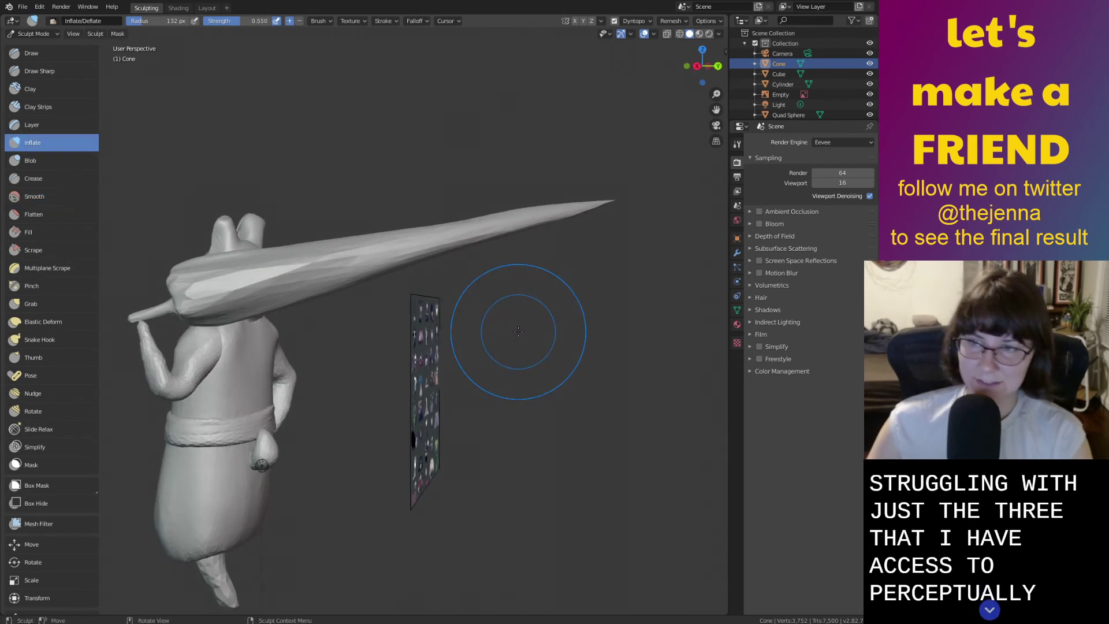
left_click_drag(564, 210, 565, 212)
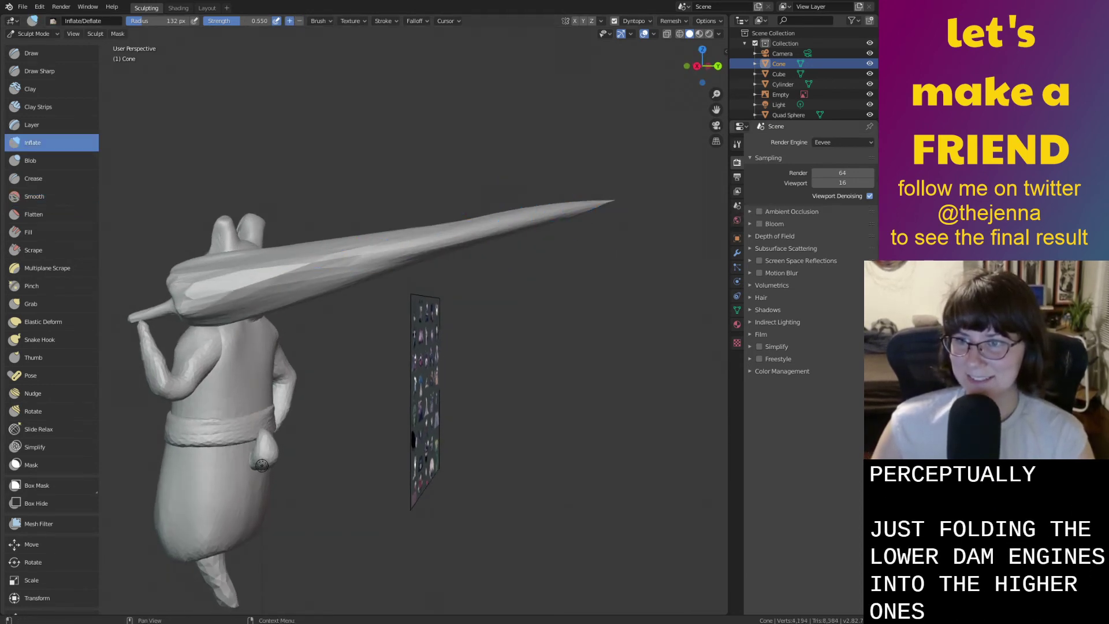
left_click_drag(277, 276, 547, 212, "shift")
mouse_move(547, 217)
middle_mouse_down()
mouse_move(550, 231)
mouse_move(545, 203)
middle_mouse_up()
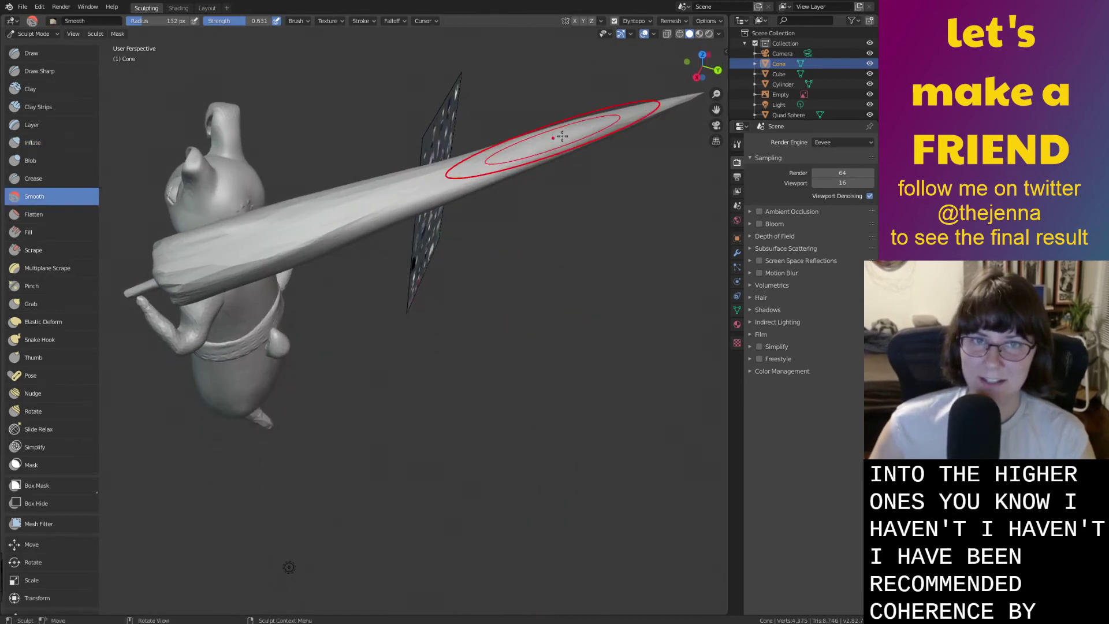
left_click_drag(387, 217, 229, 266)
Bend the tip section of the lance slightly with the Pose brush.
middle_click_drag(345, 239, 382, 173)
mouse_move(247, 277)
middle_mouse_down()
mouse_move(334, 255)
mouse_move(241, 257)
middle_mouse_up()
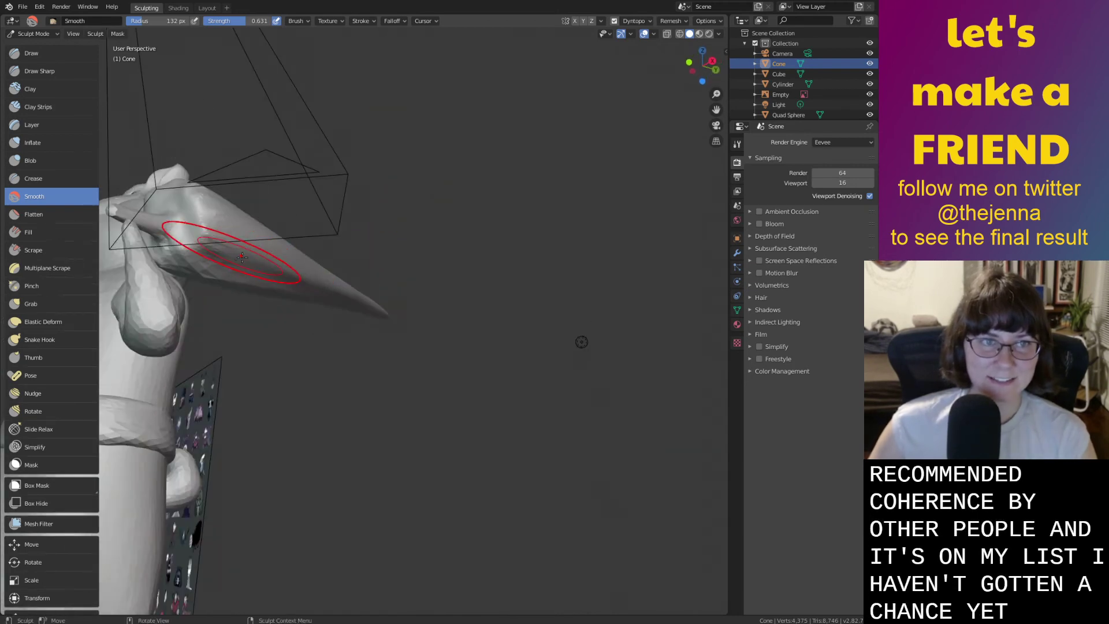
middle_click_drag(430, 240, 334, 292)
scroll(334, 292, "down", 5)
middle_click_drag(430, 289, 91, 238)
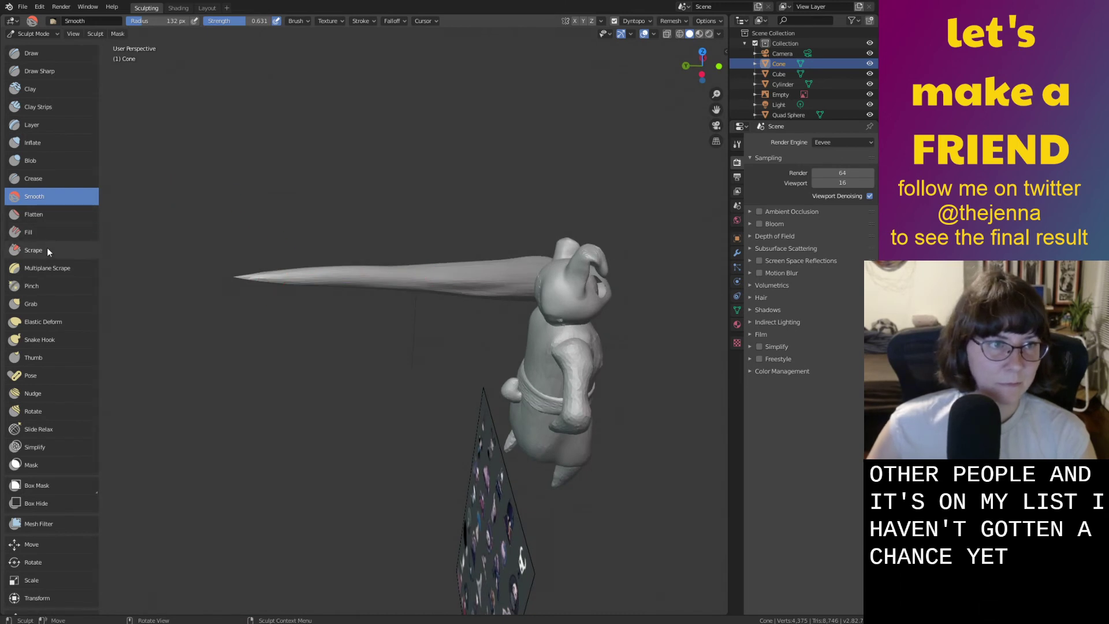
left_click(40, 375)
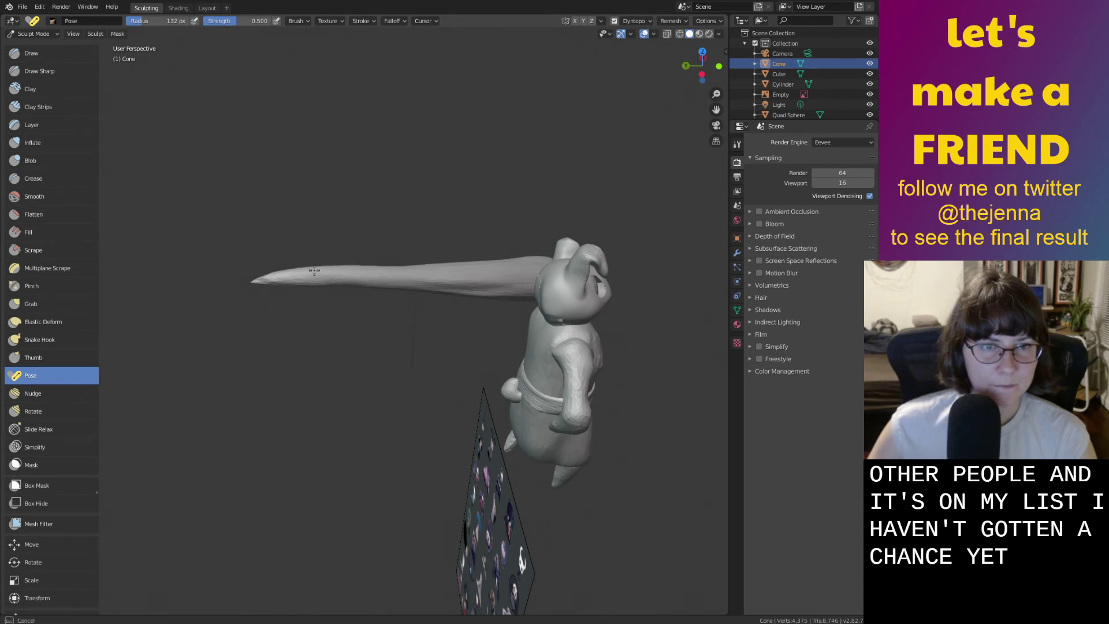
middle_click_drag(315, 267, 445, 268)
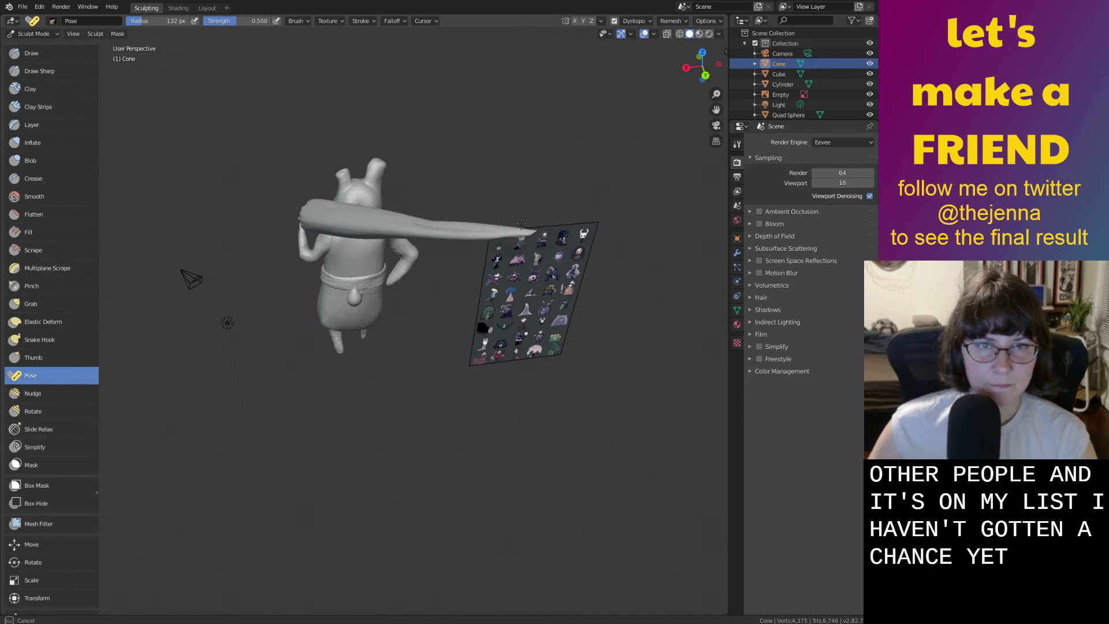
middle_click_drag(522, 223, 547, 199)
scroll(545, 201, "up", 2)
mouse_move(429, 199)
middle_mouse_down()
mouse_move(496, 213)
mouse_move(466, 174)
mouse_move(535, 260)
middle_mouse_up()
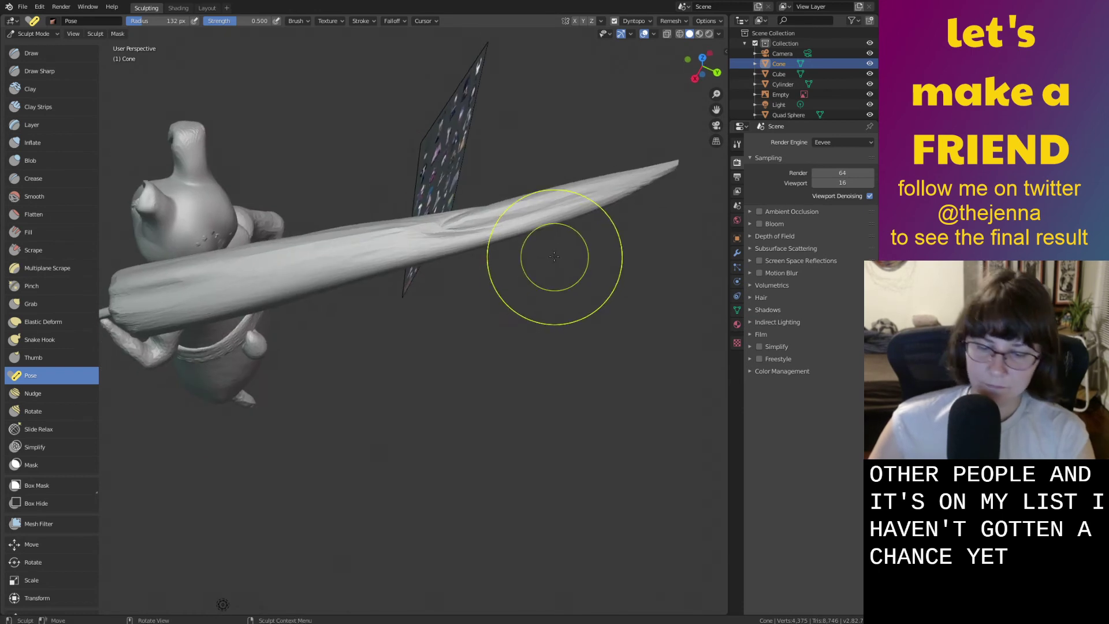
Inflate the outer half of the lance and smooth the resulting ridges along the shaft.
key("i")
key("s")
left_click_drag(525, 199, 391, 237)
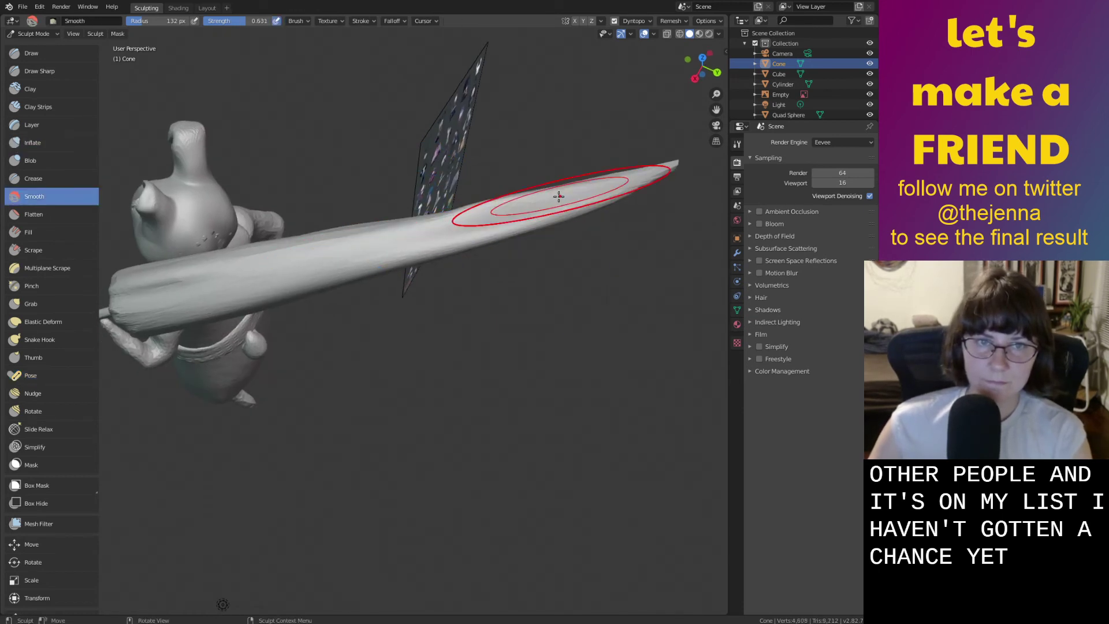
mouse_move(603, 197)
middle_mouse_down()
mouse_move(396, 217)
mouse_move(385, 253)
mouse_move(411, 247)
mouse_move(346, 247)
mouse_move(384, 276)
mouse_move(374, 224)
mouse_move(386, 234)
mouse_move(389, 196)
mouse_move(408, 296)
mouse_move(406, 283)
middle_mouse_up()
Start a bite mark on the lance's upper side behind the rabbit's ear with the Inflate brush.
key("i")
scroll(405, 269, "up", 4)
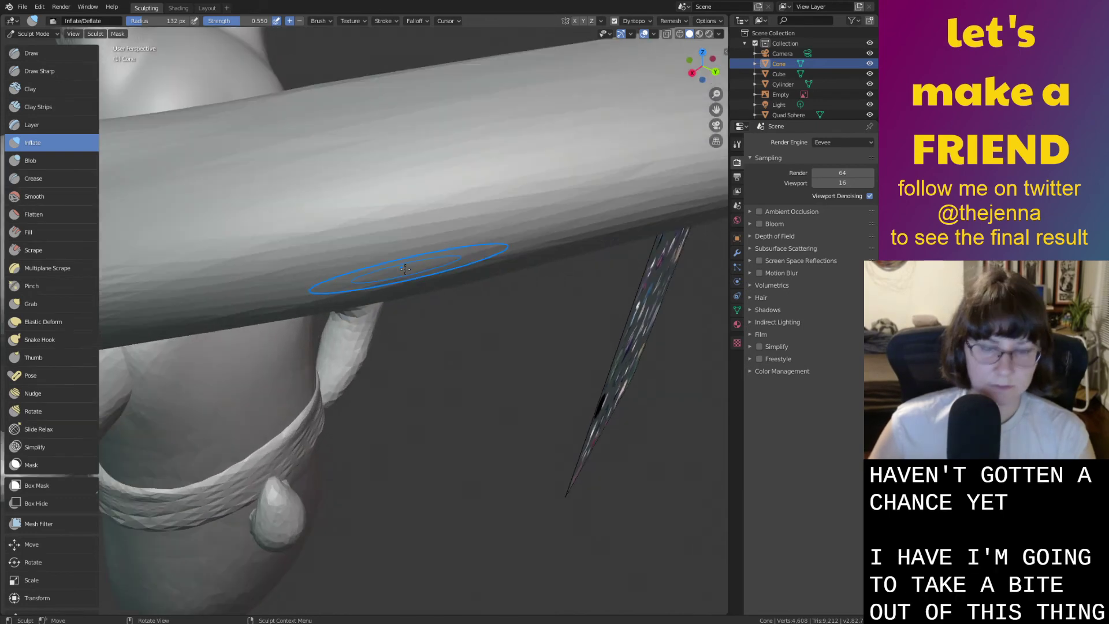
scroll(359, 238, "down", 3)
middle_click_drag(359, 241, 462, 232)
mouse_move(399, 256)
middle_mouse_down()
mouse_move(418, 236)
mouse_move(432, 244)
mouse_move(412, 290)
middle_mouse_up()
scroll(430, 245, "up", 3)
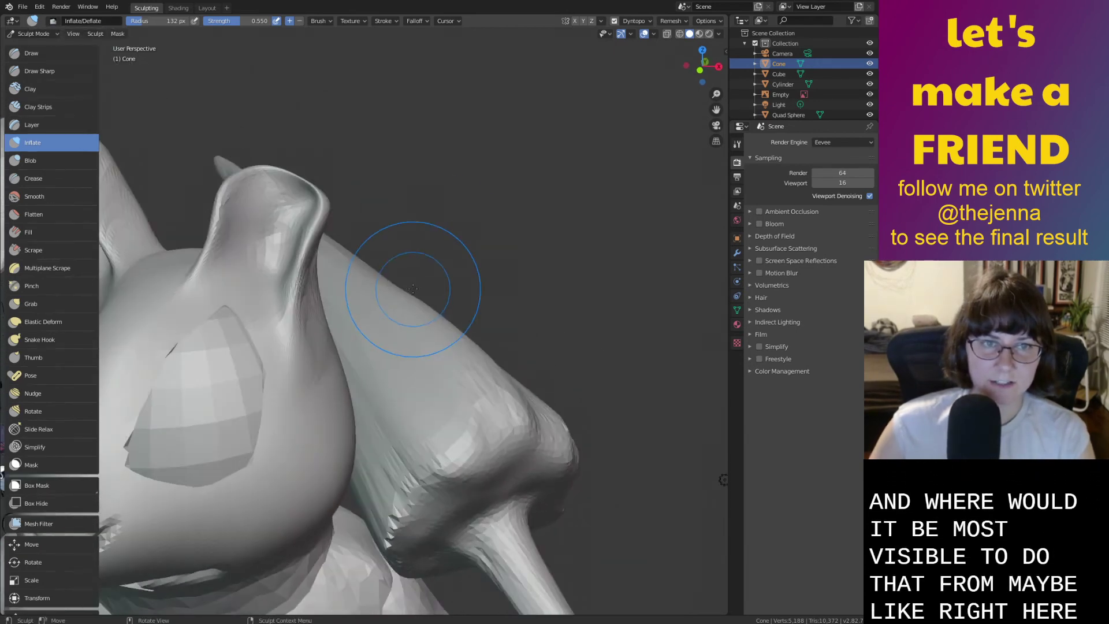
left_click_drag(396, 289, 397, 301)
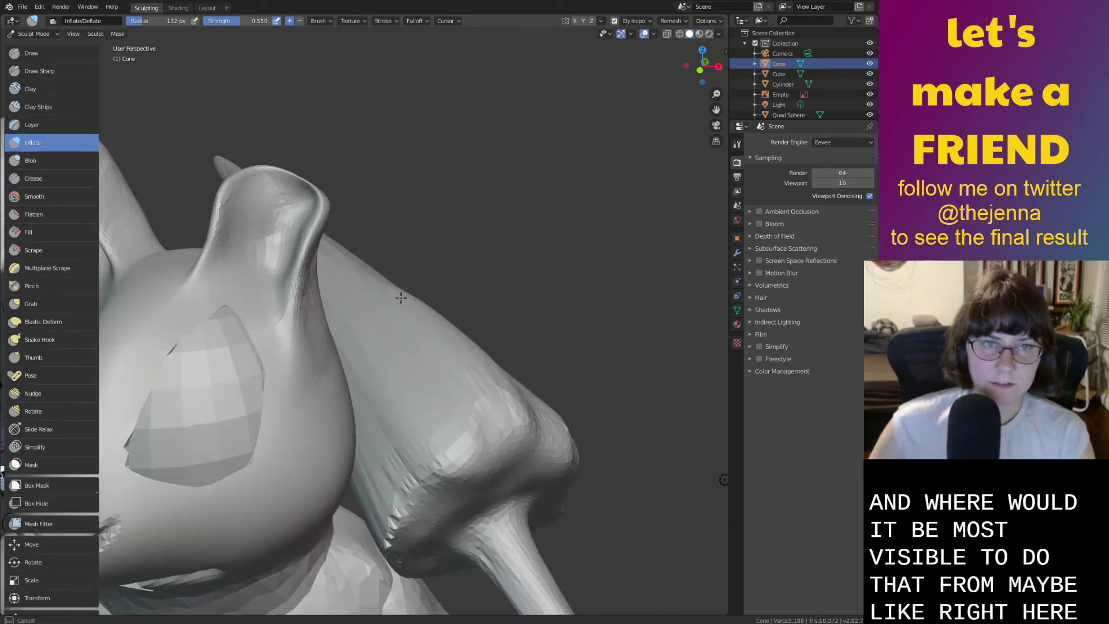
Raise the Inflate brush strength to 1.000 and continue working the bite area on the lance's shaft.
middle_click_drag(404, 297, 284, 369)
right_click(279, 373)
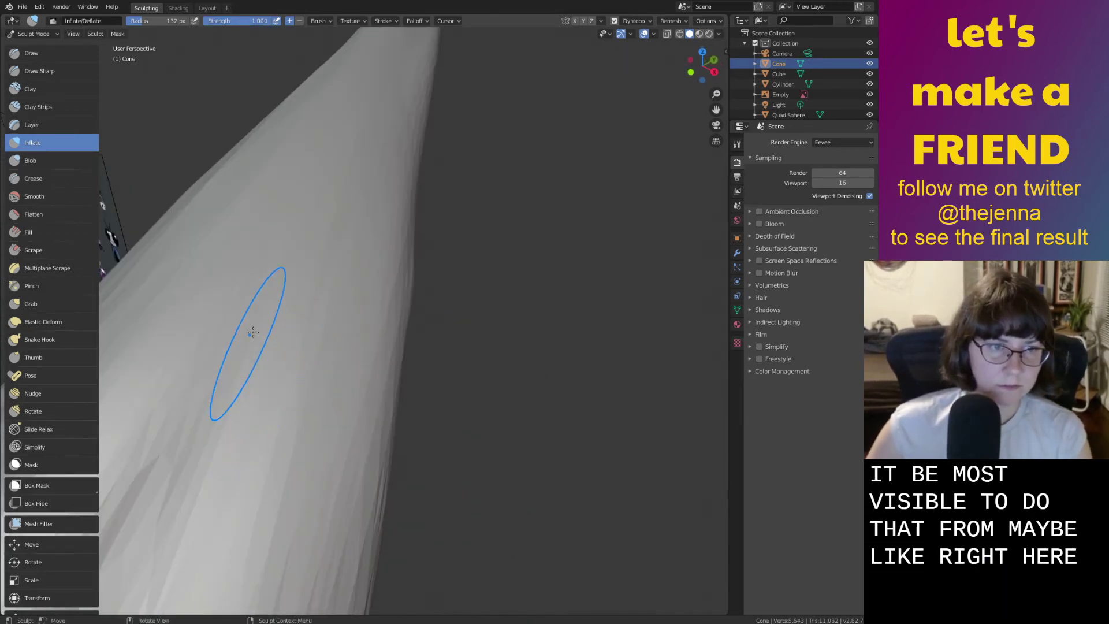
mouse_move(213, 363)
middle_mouse_down()
mouse_move(349, 404)
mouse_move(503, 352)
mouse_move(569, 393)
mouse_move(631, 458)
mouse_move(466, 311)
mouse_move(537, 305)
mouse_move(199, 384)
mouse_move(519, 314)
mouse_move(408, 322)
mouse_move(506, 331)
middle_mouse_up()
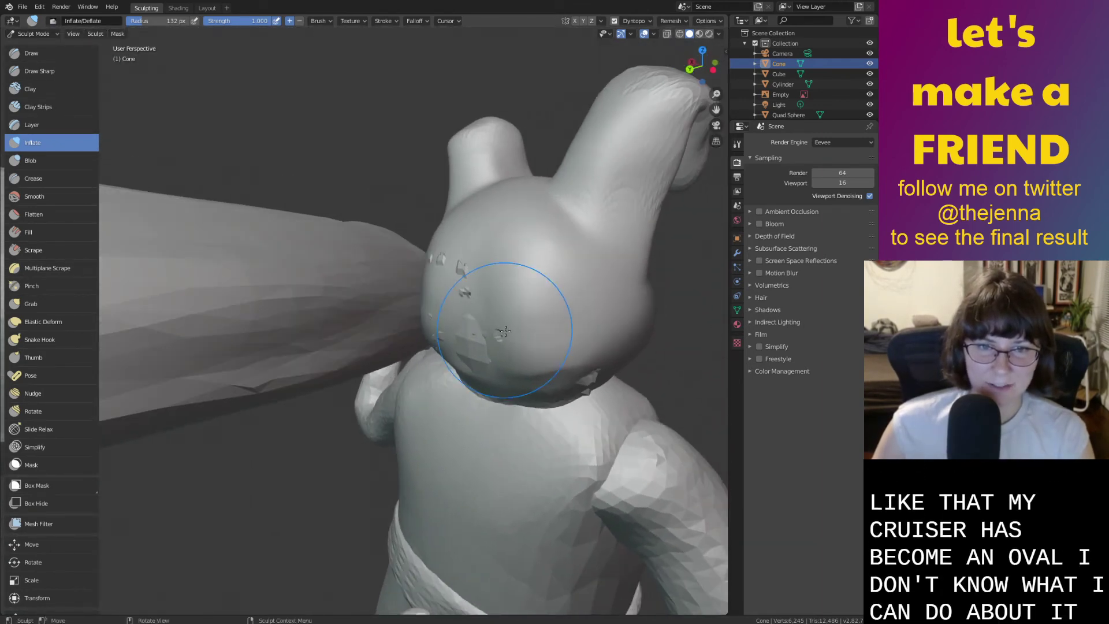
Select the eyeball sphere inside the rabbit's head in the Layout workspace and return to Sculpting with it active.
key("s")
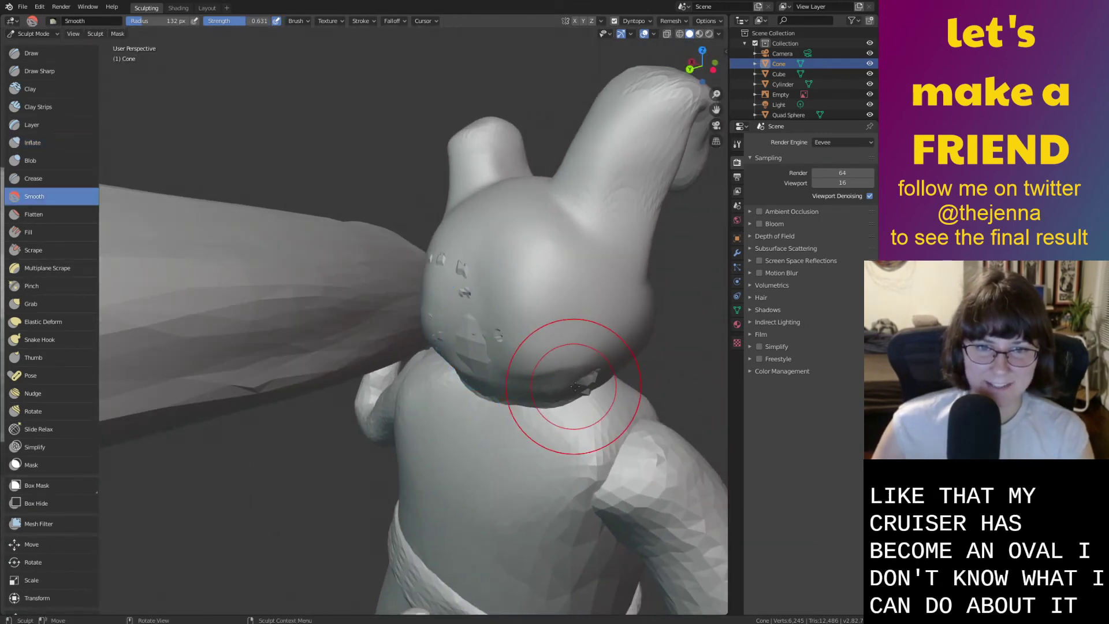
left_click(207, 8)
mouse_move(442, 238)
middle_mouse_down()
mouse_move(377, 86)
mouse_move(390, 63)
mouse_move(398, 262)
mouse_move(371, 296)
mouse_move(265, 311)
mouse_move(197, 290)
middle_mouse_up()
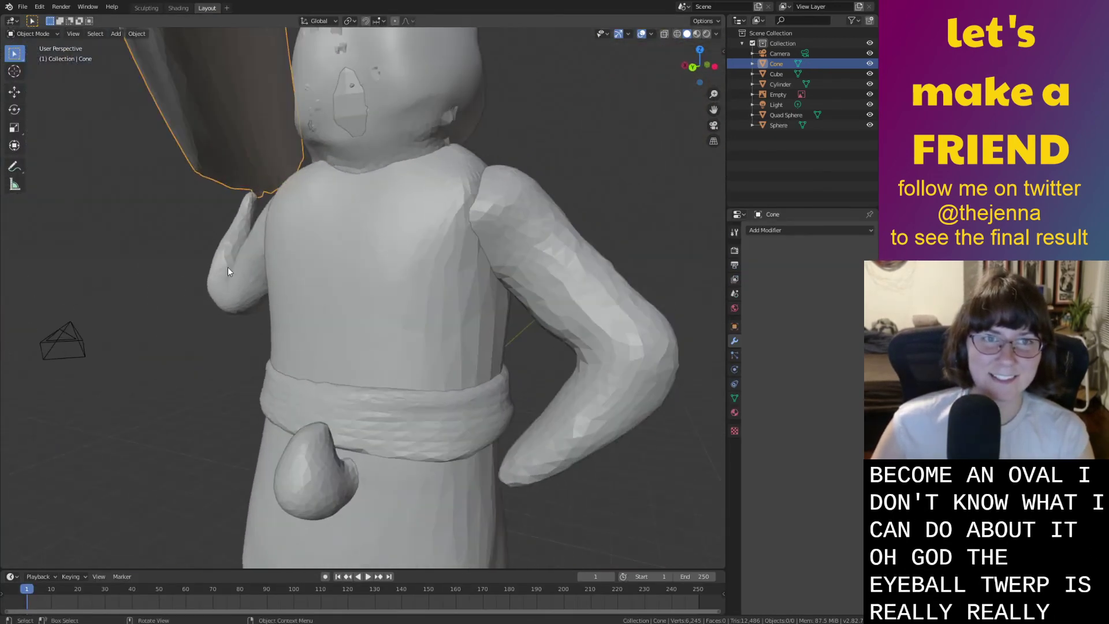
left_click(360, 116)
key("KP_Decimal")
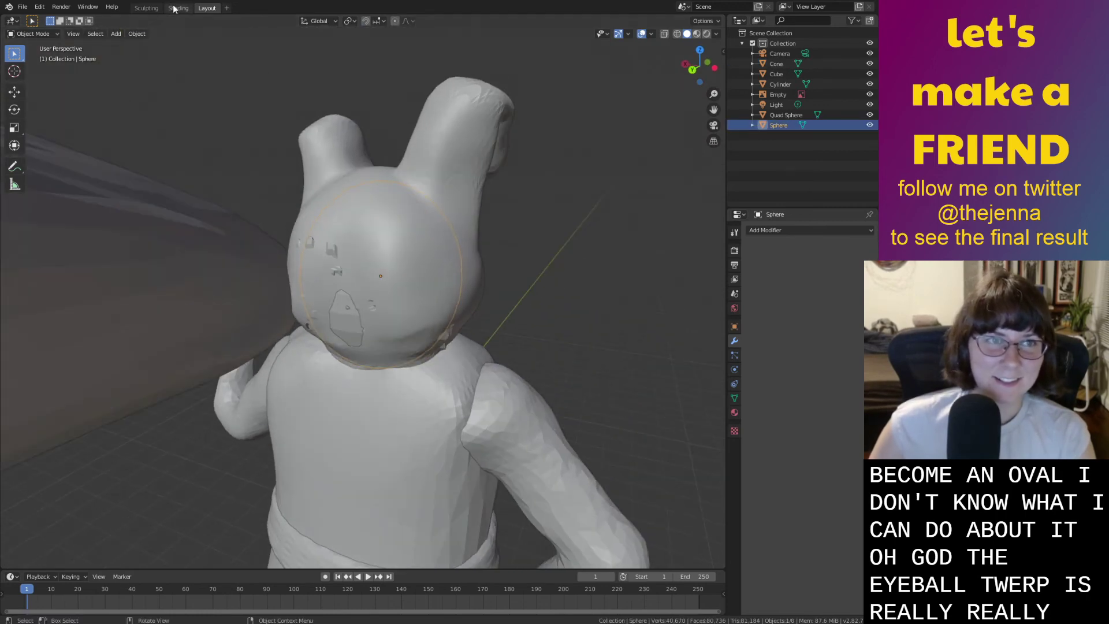
left_click(146, 8)
Smooth away the parts of the eyeball sphere that poke through the back of the rabbit's head.
left_click_drag(458, 284, 487, 342)
scroll(541, 349, "up", 5)
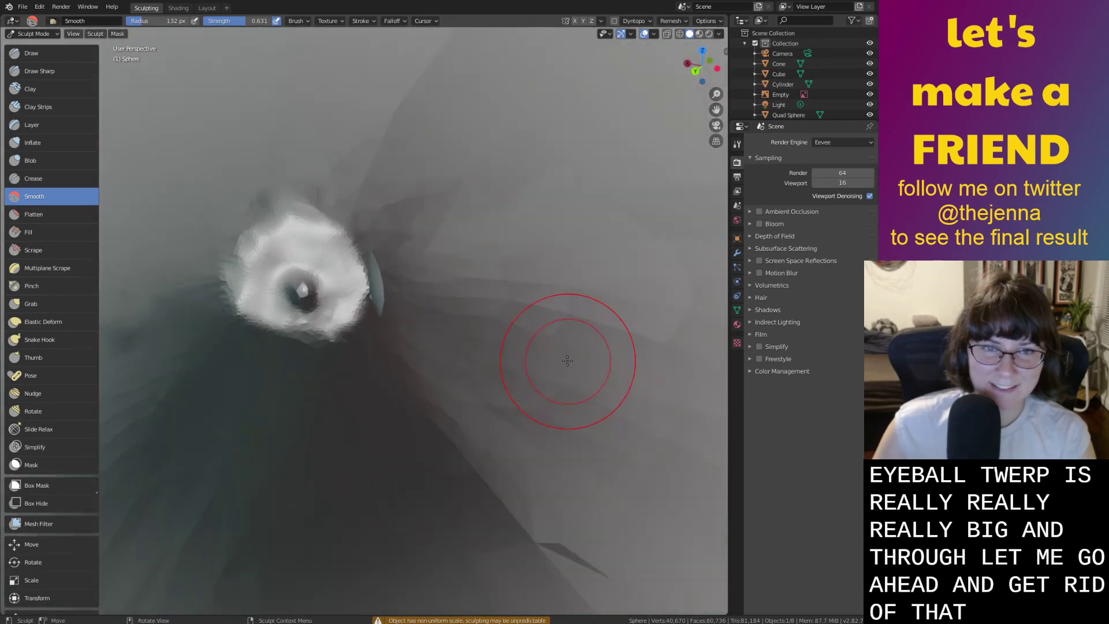
scroll(565, 359, "down", 3)
middle_click_drag(562, 360, 543, 374)
left_click_drag(511, 238, 548, 315)
middle_click_drag(555, 336, 537, 282)
middle_click_drag(612, 352, 504, 340)
left_click_drag(504, 340, 523, 364)
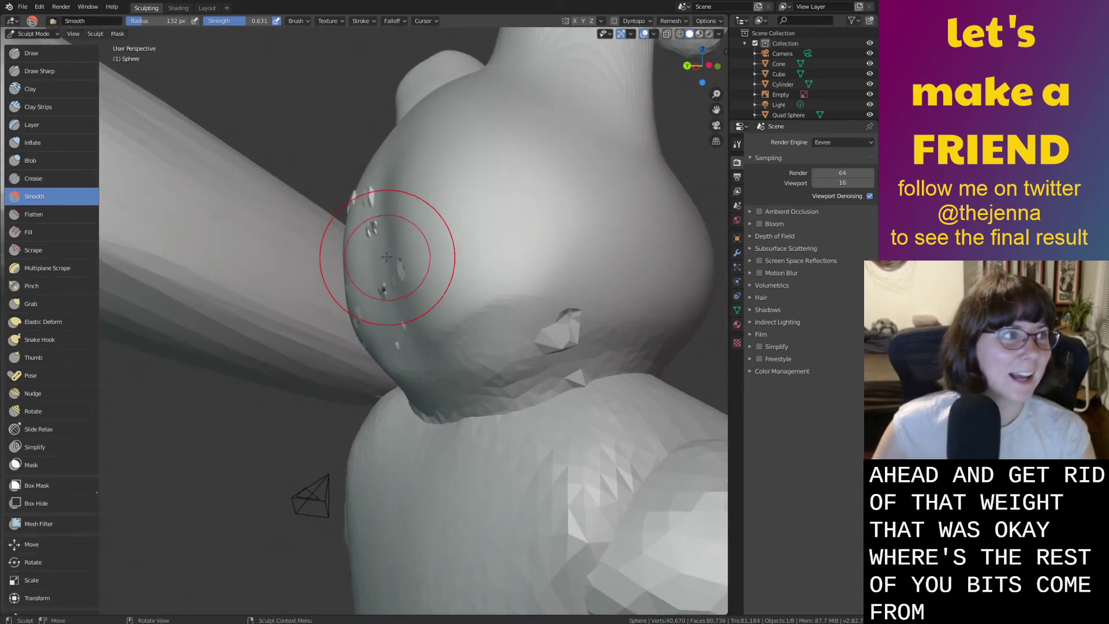
Select the rabbit's head mesh in the Layout workspace and return to the Sculpting workspace.
left_click(215, 7)
mouse_move(375, 250)
middle_mouse_down()
mouse_move(401, 235)
mouse_move(384, 258)
middle_mouse_up()
left_click(435, 203)
left_click(146, 8)
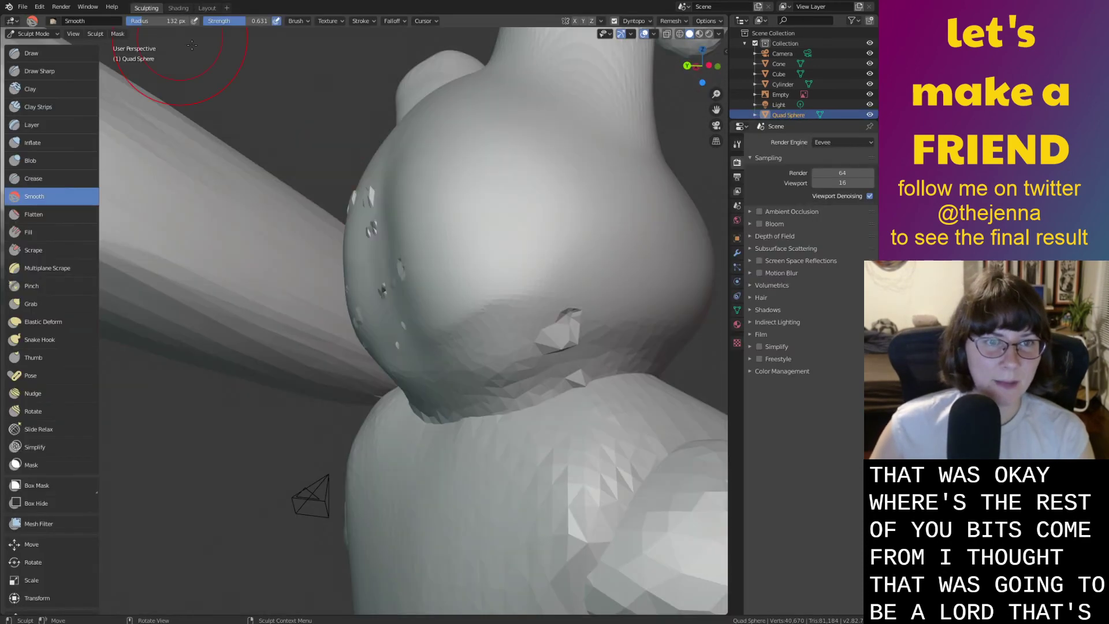
Smooth away the remaining fragments on the back of the rabbit's head and its lower edge near the neck.
middle_click_drag(467, 273, 404, 229)
middle_click_drag(343, 193, 304, 296)
left_click_drag(390, 307, 471, 379)
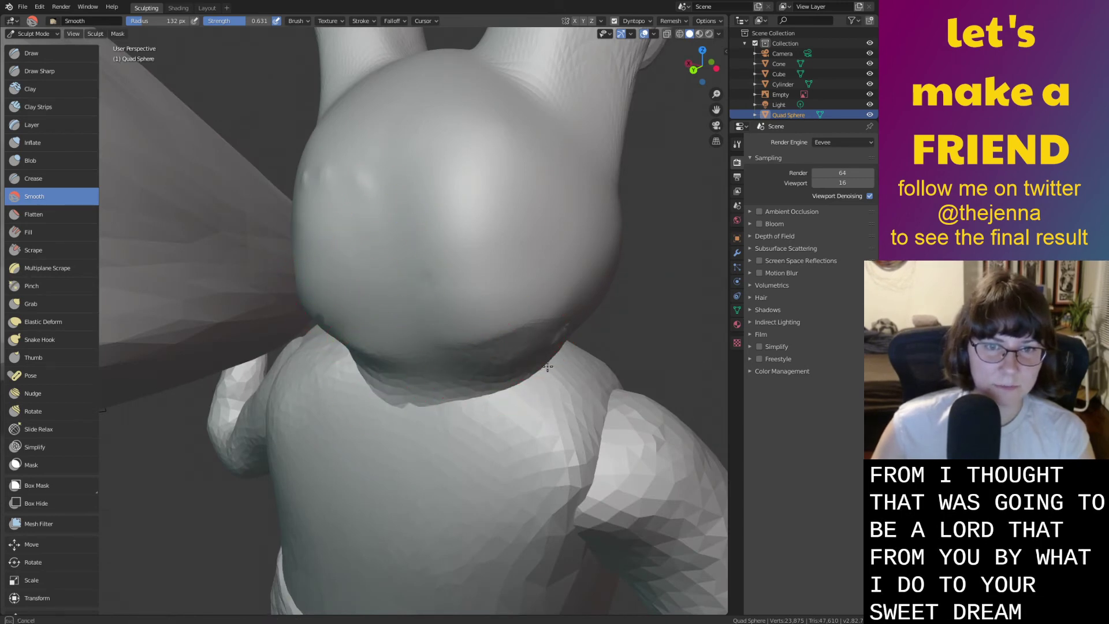
left_click_drag(556, 341, 384, 395)
middle_click_drag(383, 396, 416, 375)
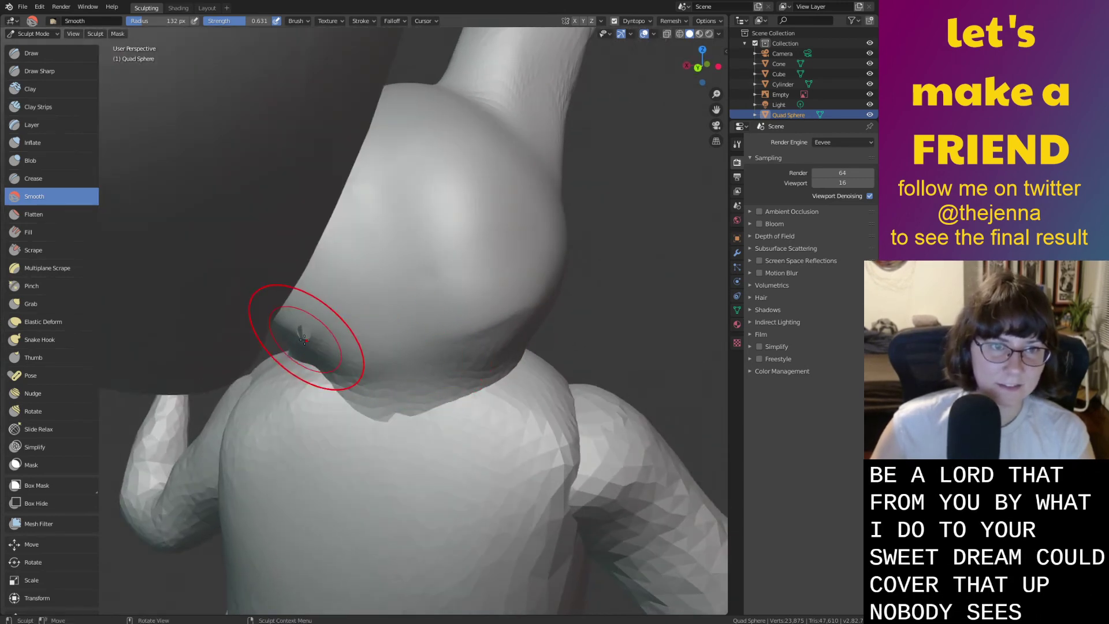
left_click_drag(296, 330, 303, 331)
Try to close the hole at the lower back of the rabbit's head with the Inflate brush.
key("i")
middle_click_drag(329, 333, 320, 334)
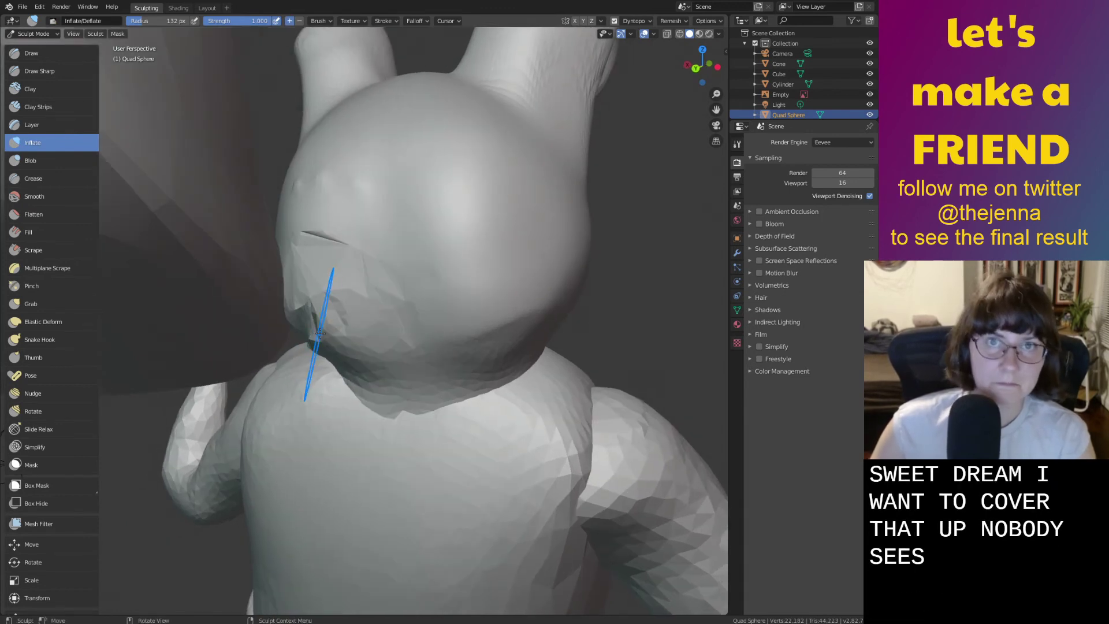
left_click_drag(324, 331, 324, 331, "shift")
middle_click_drag(317, 336, 342, 297)
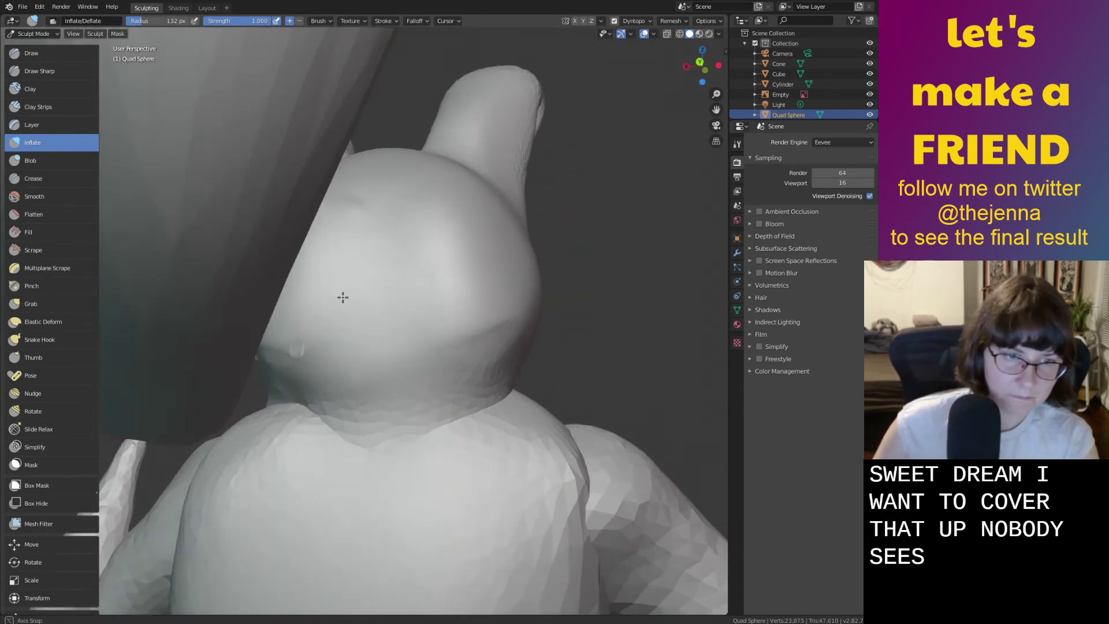
scroll(319, 344, "up", 2)
mouse_move(320, 344)
middle_mouse_down()
mouse_move(293, 379)
mouse_move(312, 354)
middle_mouse_up()
middle_click_drag(273, 161, 269, 183)
key("s")
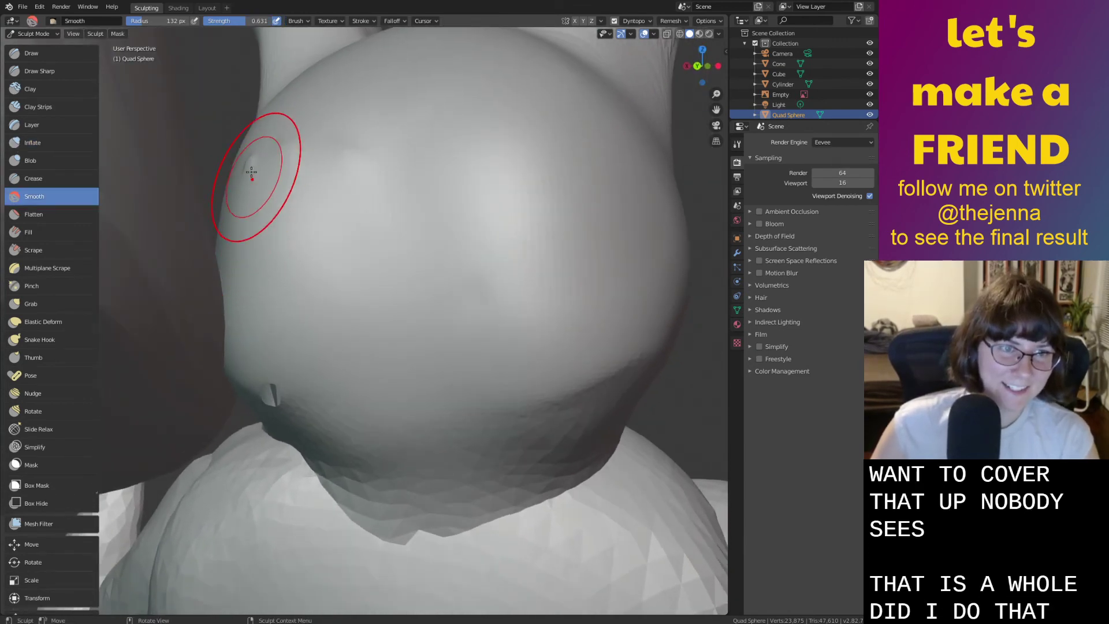
Select the vertices around the hole at the back of the rabbit's head in Edit Mode in the Layout workspace.
middle_click_drag(277, 422, 365, 338)
left_click(207, 8)
key("Tab")
scroll(277, 347, "up", 5)
middle_click_drag(268, 350, 373, 288, "shift")
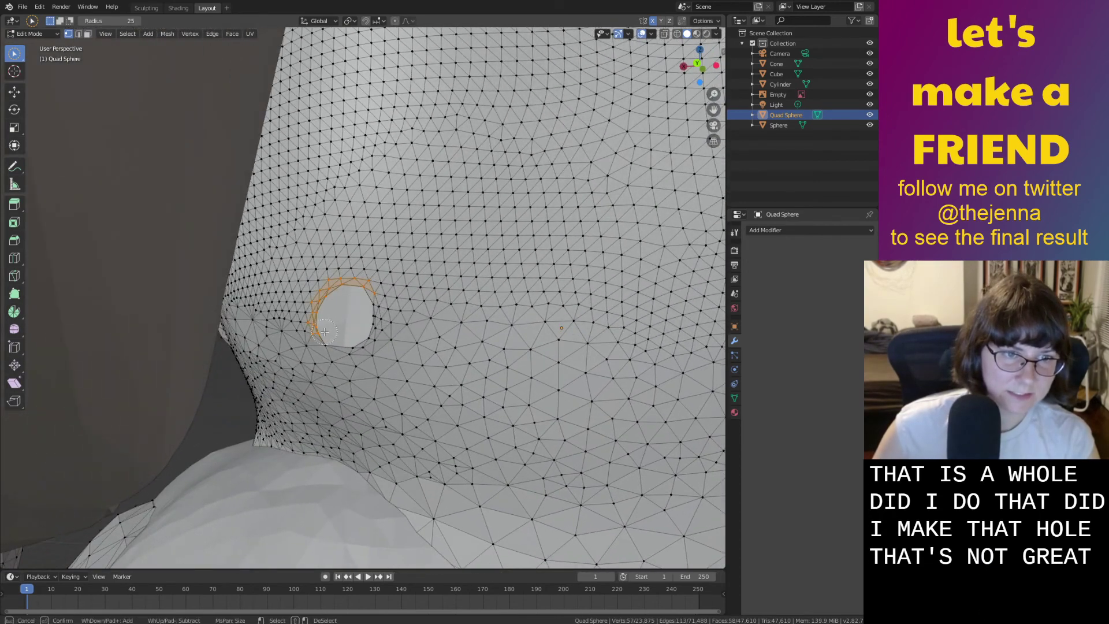
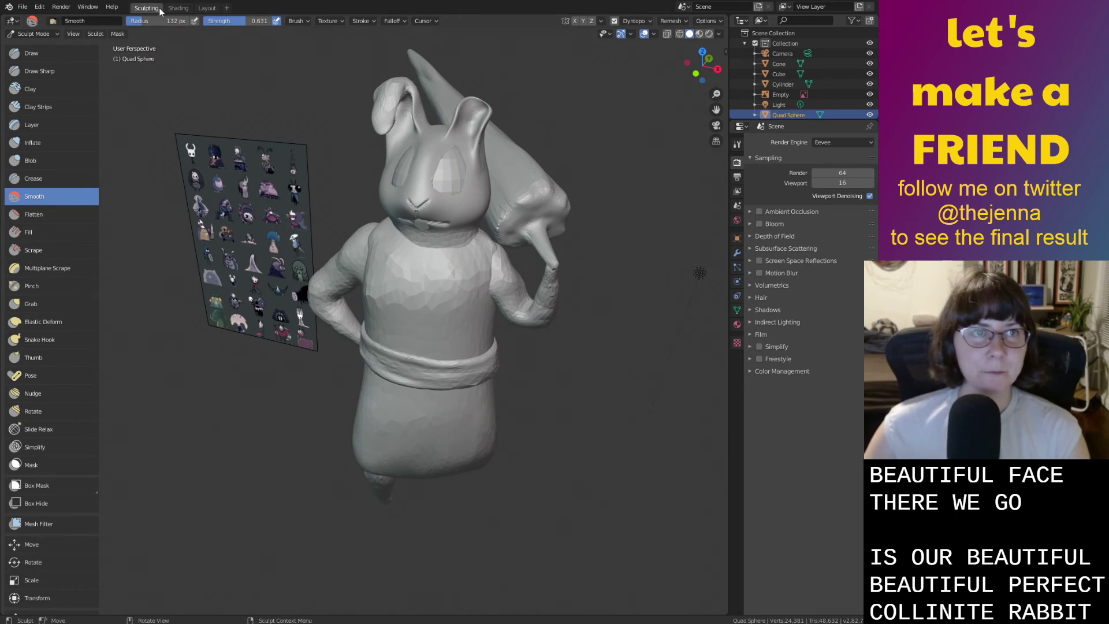
Check the rabbit from the front in the Shading workspace and save the file.
left_click(177, 12)
mouse_move(504, 289)
middle_mouse_down()
mouse_move(611, 265)
mouse_move(533, 239)
mouse_move(545, 256)
mouse_move(455, 282)
mouse_move(435, 133)
mouse_move(567, 151)
mouse_move(576, 164)
mouse_move(479, 200)
mouse_move(417, 199)
mouse_move(564, 192)
mouse_move(543, 194)
mouse_move(558, 183)
mouse_move(583, 221)
mouse_move(586, 185)
mouse_move(556, 152)
mouse_move(573, 197)
mouse_move(518, 252)
mouse_move(548, 218)
mouse_move(517, 217)
mouse_move(521, 201)
mouse_move(535, 240)
mouse_move(591, 241)
mouse_move(534, 219)
mouse_move(575, 237)
middle_mouse_up()
left_click(533, 239)
key("ctrl+s")
Select the rabbit's tabard in the Shading workspace.
scroll(533, 254, "up", 2)
left_click(437, 135)
scroll(574, 237, "up", 3)
left_click(501, 187)
mouse_move(502, 186)
middle_mouse_down()
mouse_move(486, 184)
mouse_move(483, 157)
mouse_move(512, 167)
middle_mouse_up()
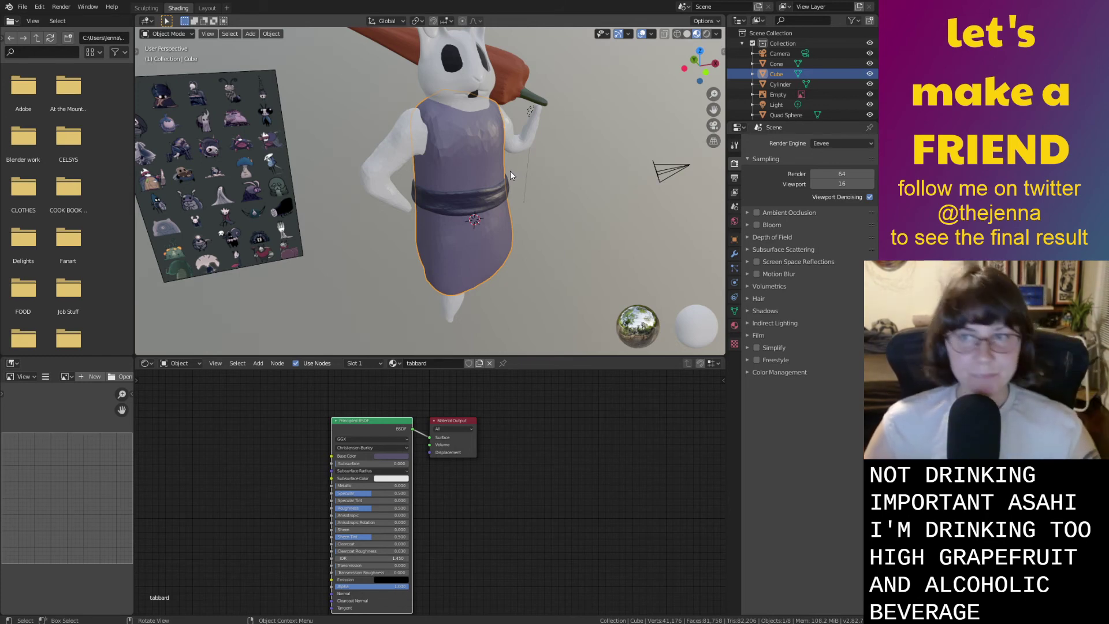
middle_click_drag(511, 171, 469, 204)
Open the tabard mesh in Edit Mode in the Layout workspace.
left_click(206, 8)
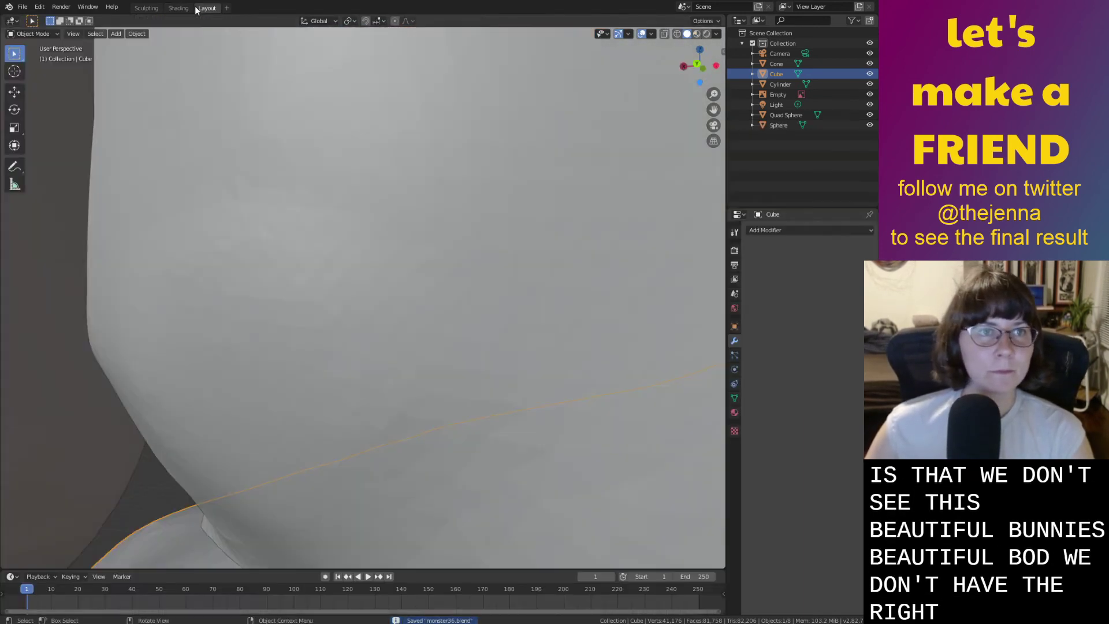
scroll(370, 277, "down", 10)
middle_click_drag(383, 304, 189, 307)
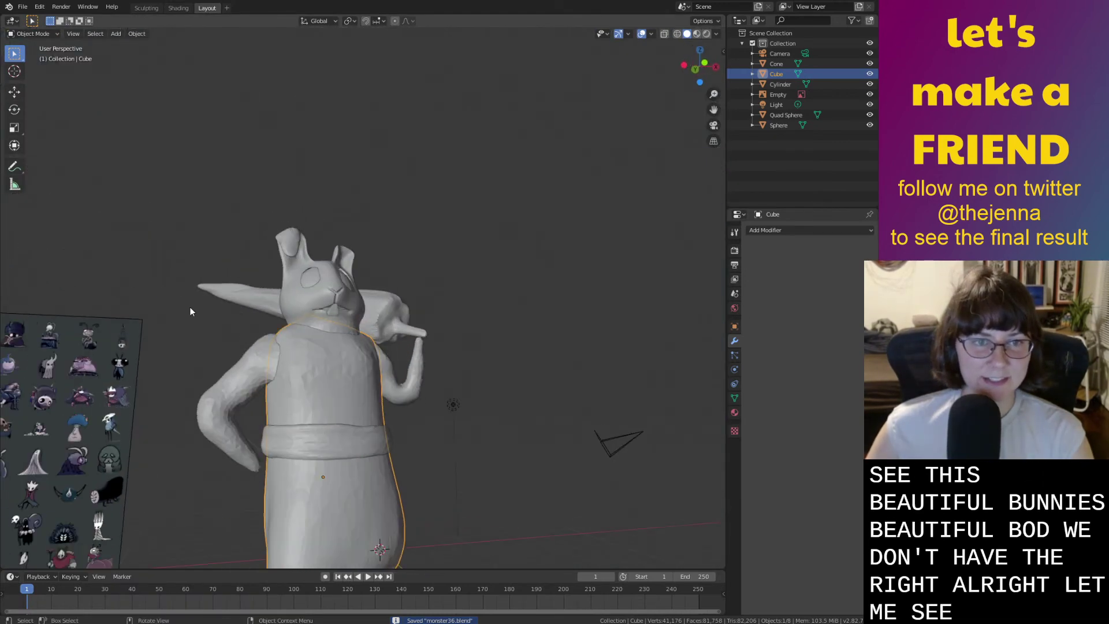
middle_click_drag(326, 362, 371, 334)
key("Tab")
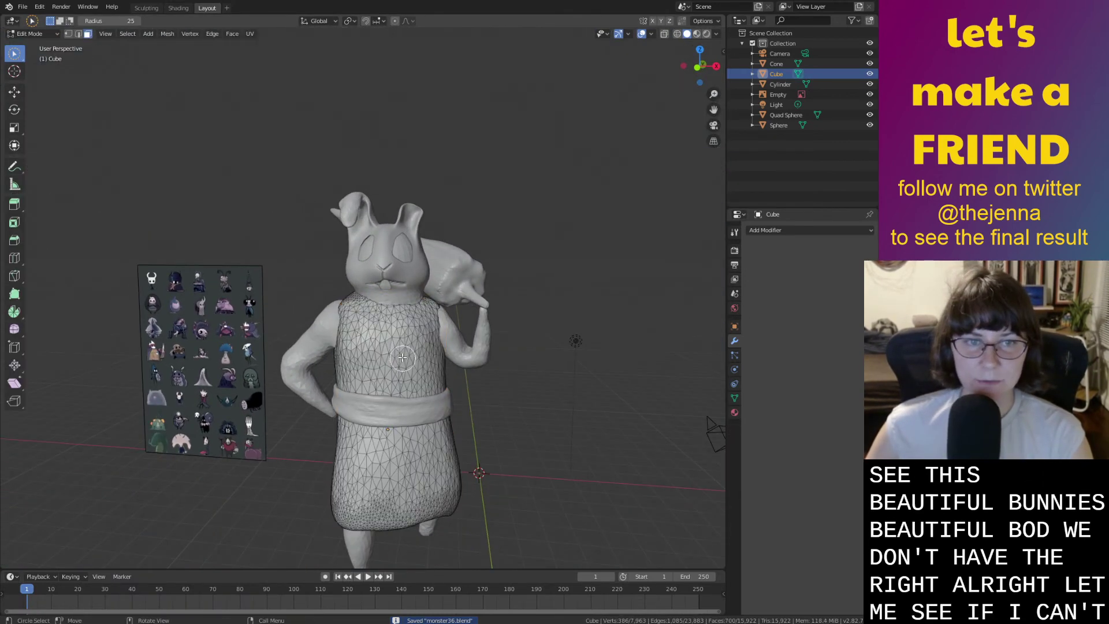
Circle-select the tabard's front chest faces above the belt, deselecting the stray ones along the armholes and neckline.
mouse_move(371, 334)
left_mouse_down()
mouse_move(358, 340)
mouse_move(386, 341)
mouse_move(422, 383)
left_mouse_up()
middle_click_drag(422, 383, 490, 372)
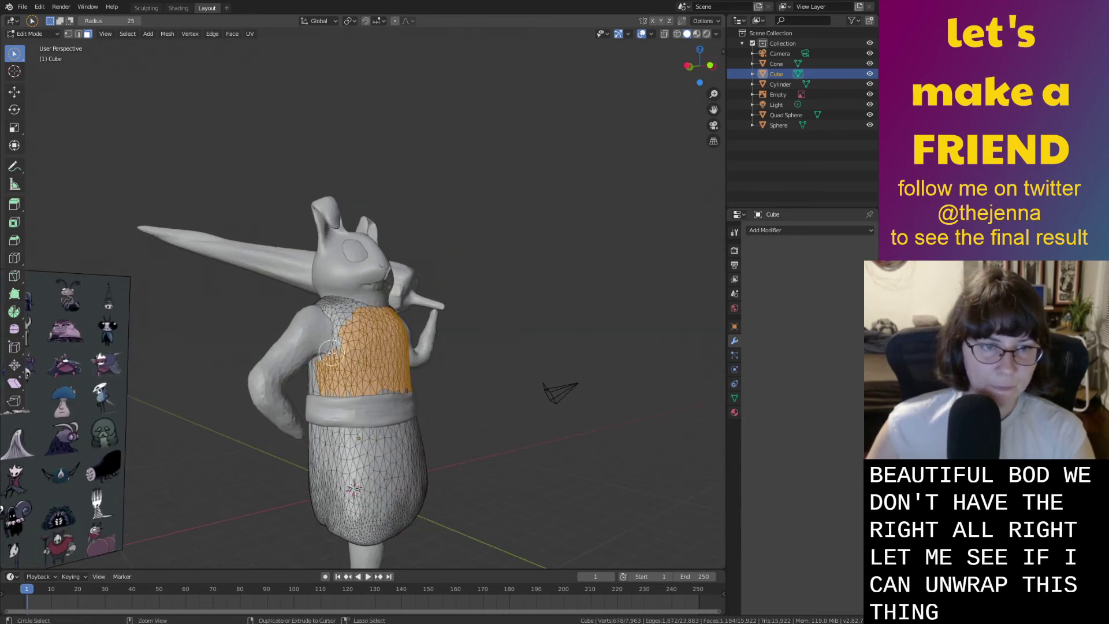
middle_click_drag(317, 367, 376, 298)
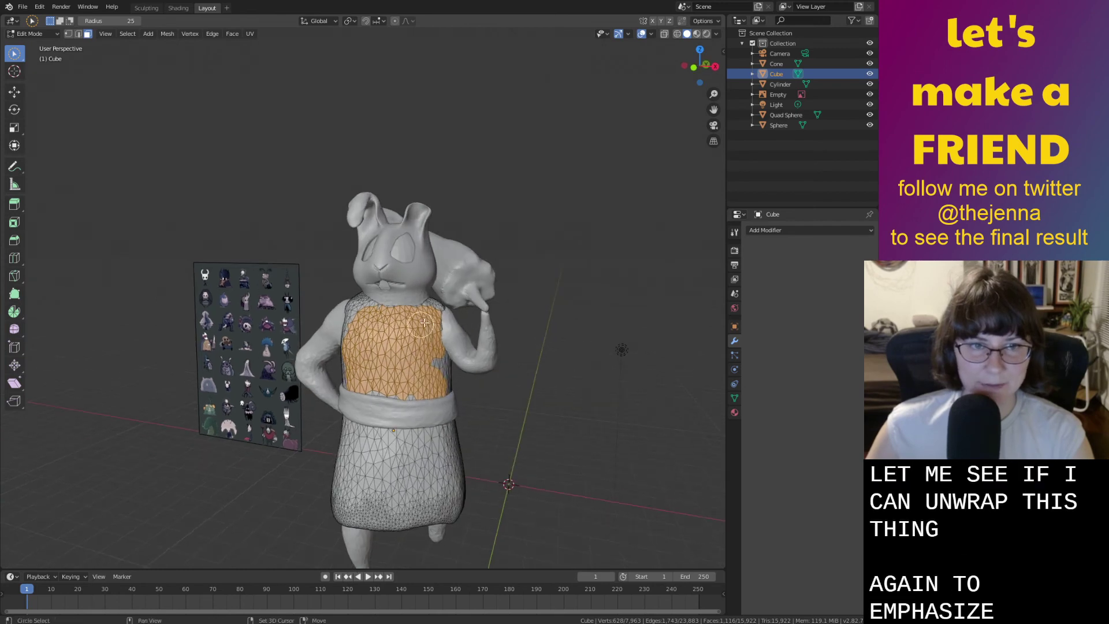
left_click_drag(376, 298, 420, 299, "ctrl")
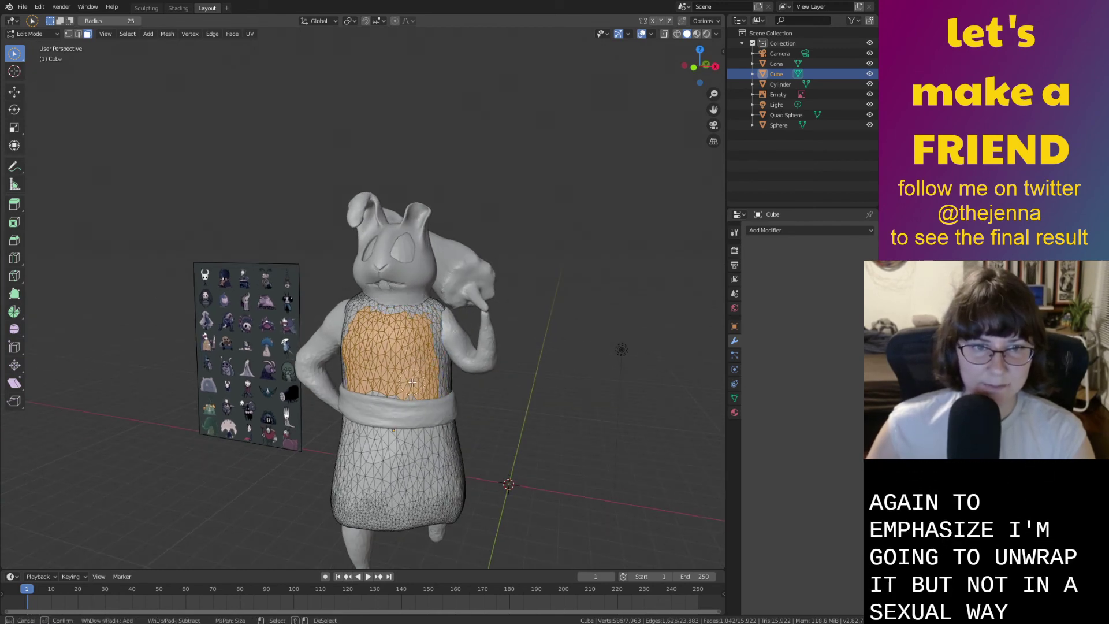
left_click_drag(376, 387, 379, 382)
middle_click_drag(379, 381, 413, 368)
scroll(413, 368, "up", 2)
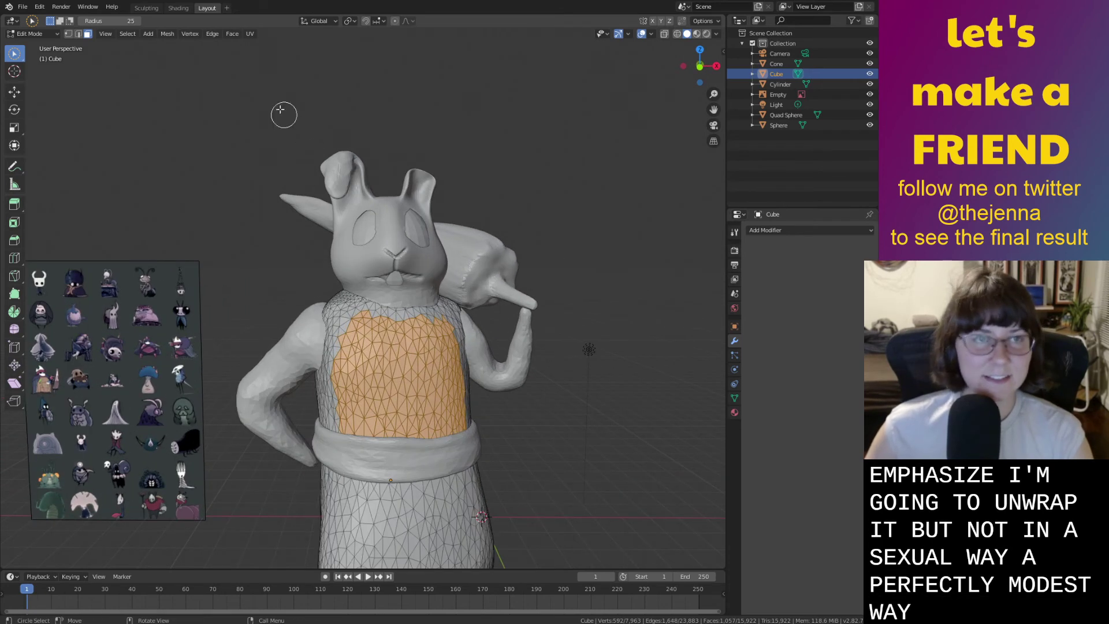
Unwrap the selected chest faces with Smart UV Project, using an angle limit of 66 and an island margin of 0.
left_click(249, 33)
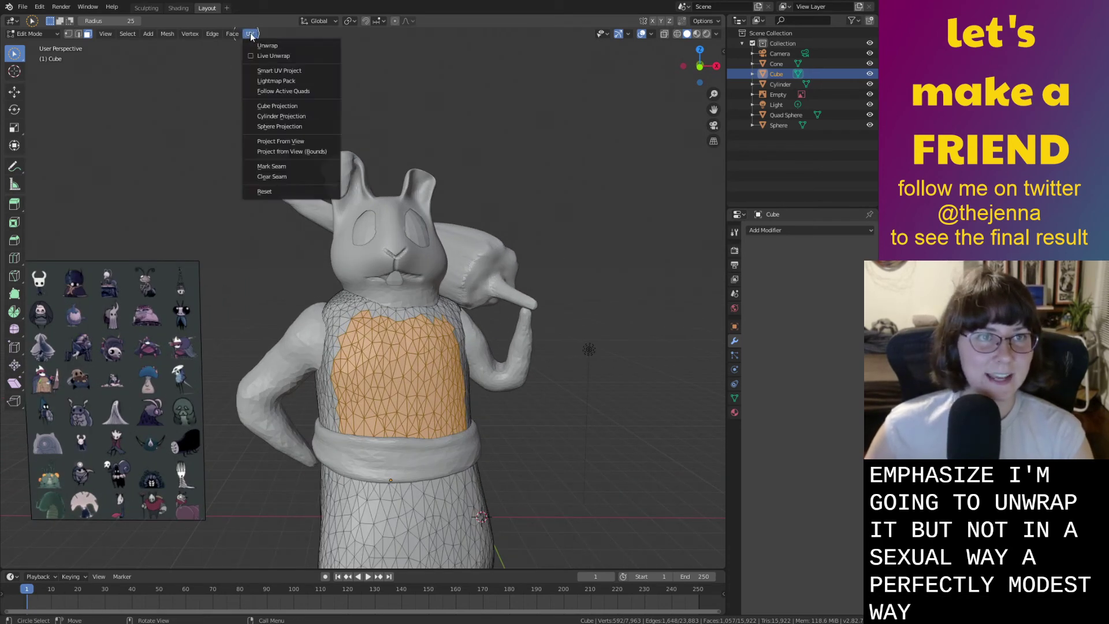
left_click(292, 69)
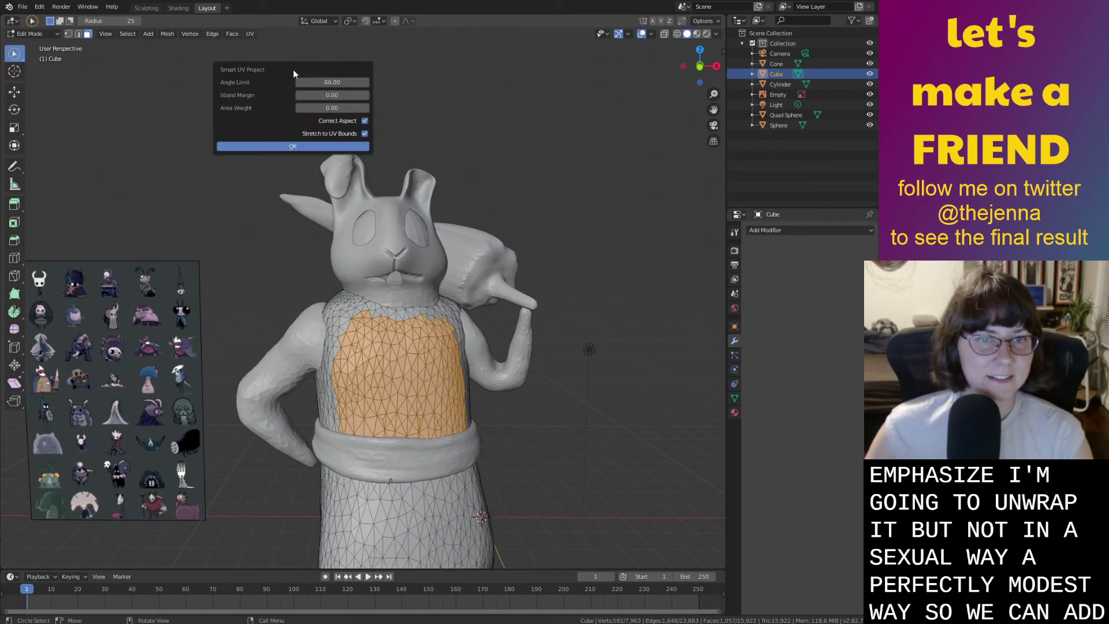
left_click(309, 147)
Add a Texture Paint workspace from the general workspace templates.
left_click(227, 8)
mouse_move(238, 26)
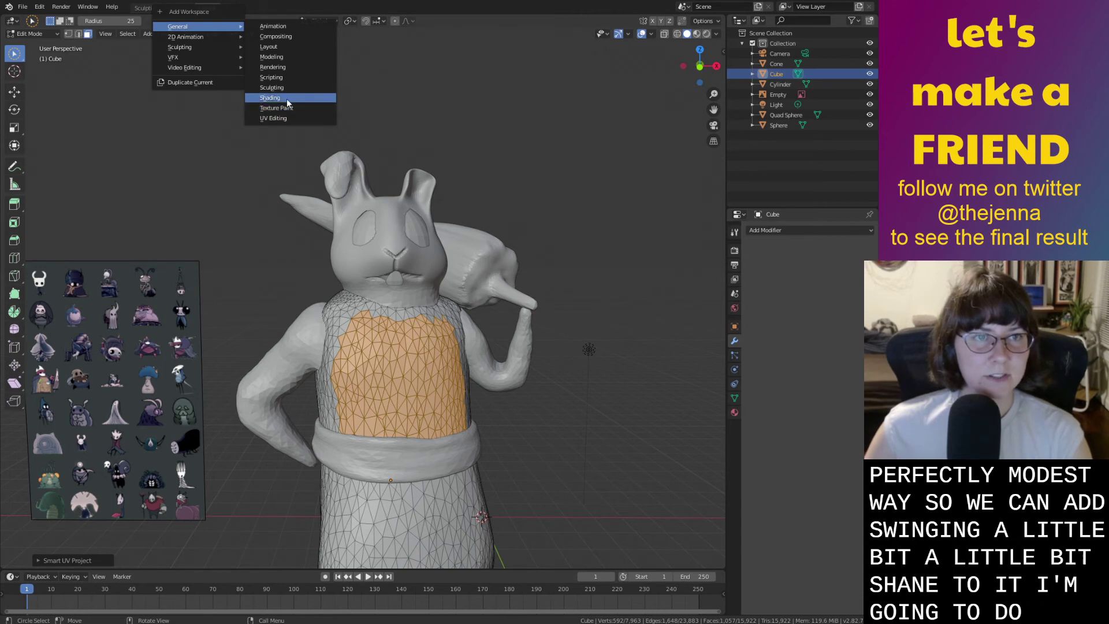
mouse_move(220, 46)
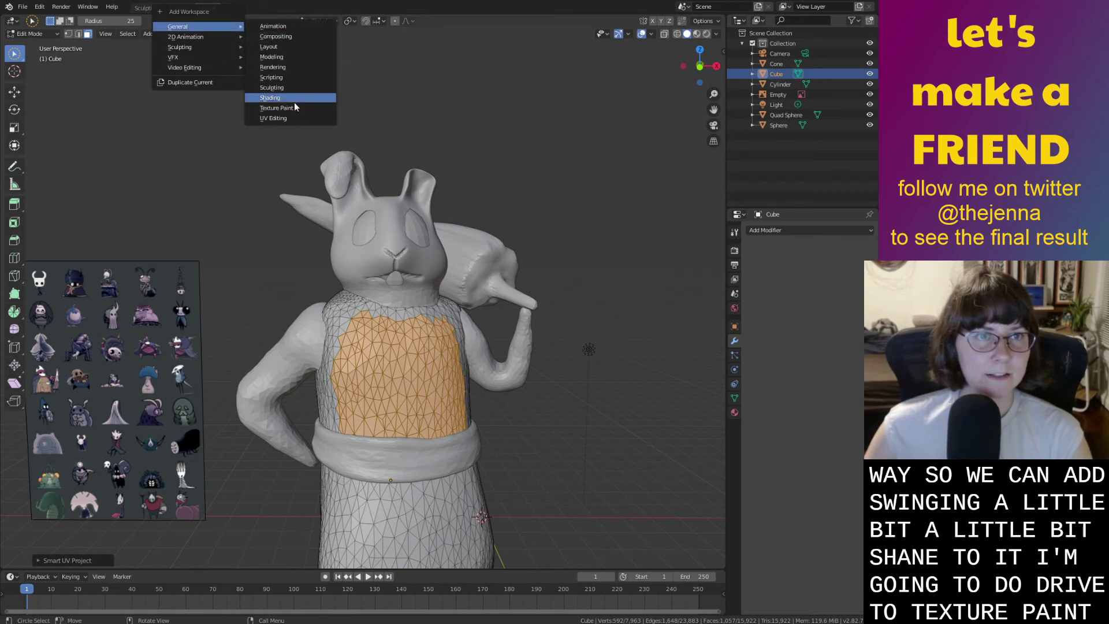
left_click(295, 106)
Create a blank 1024 × 1024 px image named TABBARD for the unwrapped tabard.
middle_click_drag(384, 184, 618, 401)
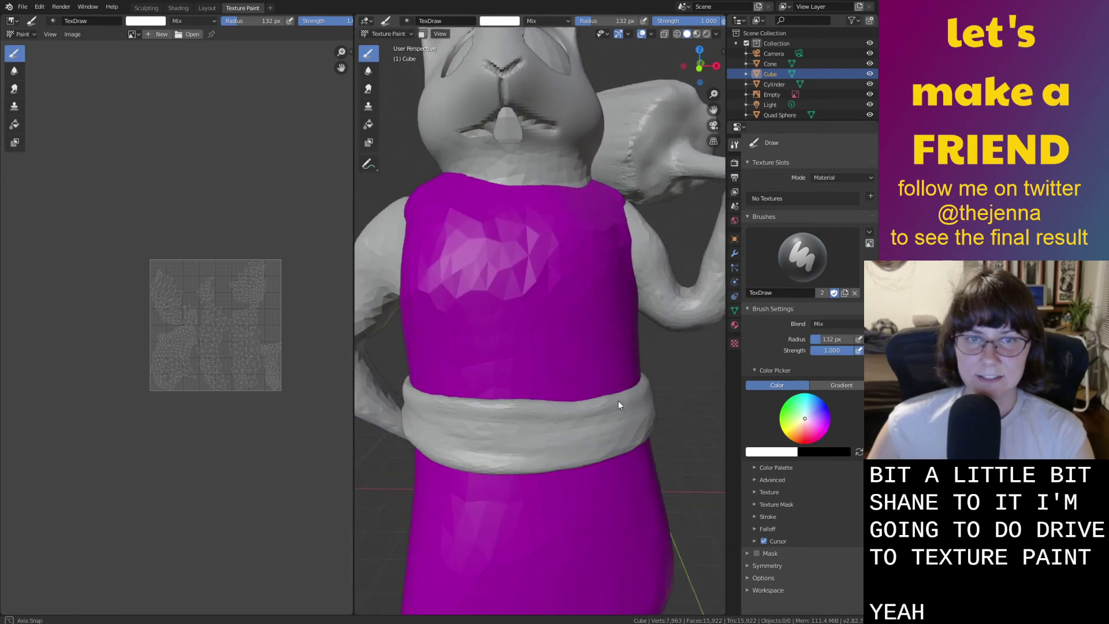
scroll(300, 382, "up", 1)
middle_click_drag(524, 280, 454, 253)
left_click(462, 276)
scroll(249, 370, "up", 3)
middle_click_drag(248, 374, 154, 336)
left_click(160, 34)
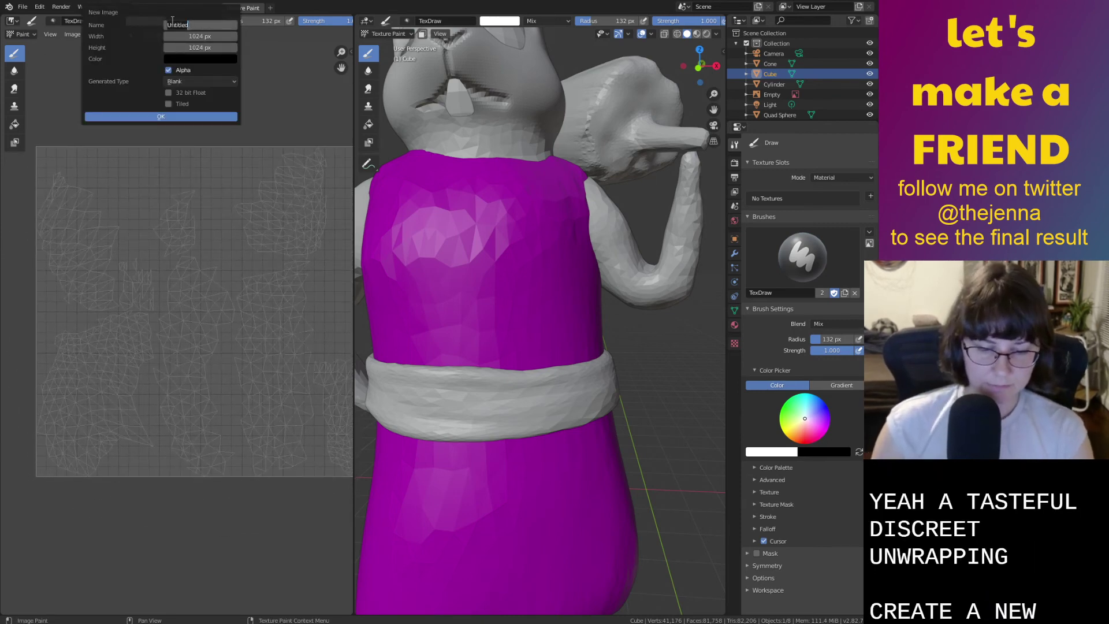
type("TABBARD")
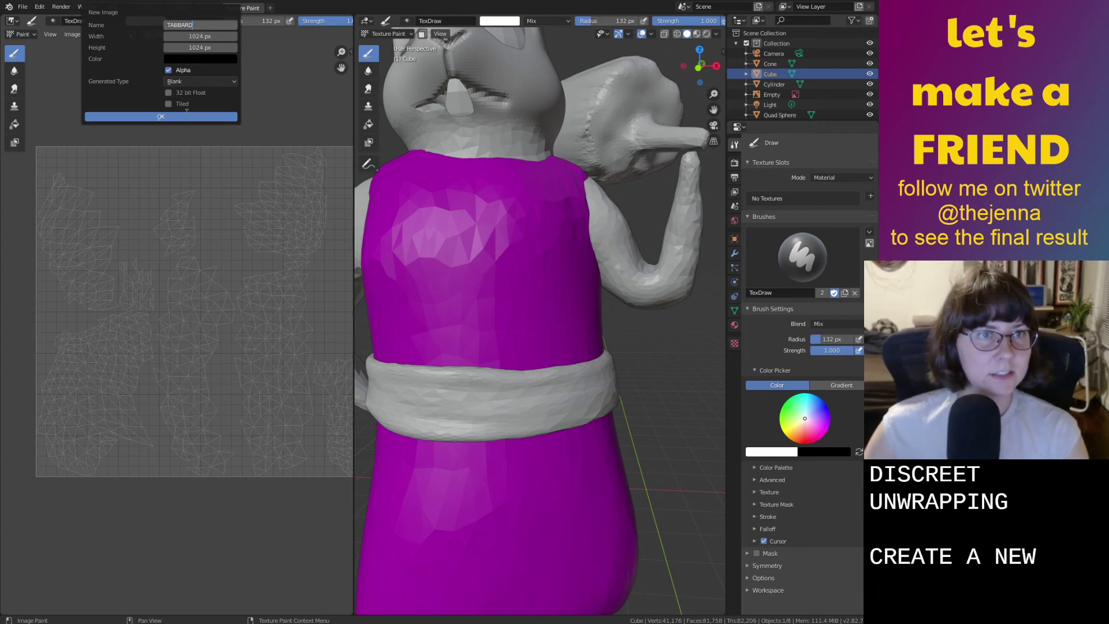
left_click(191, 117)
scroll(176, 213, "down", 6)
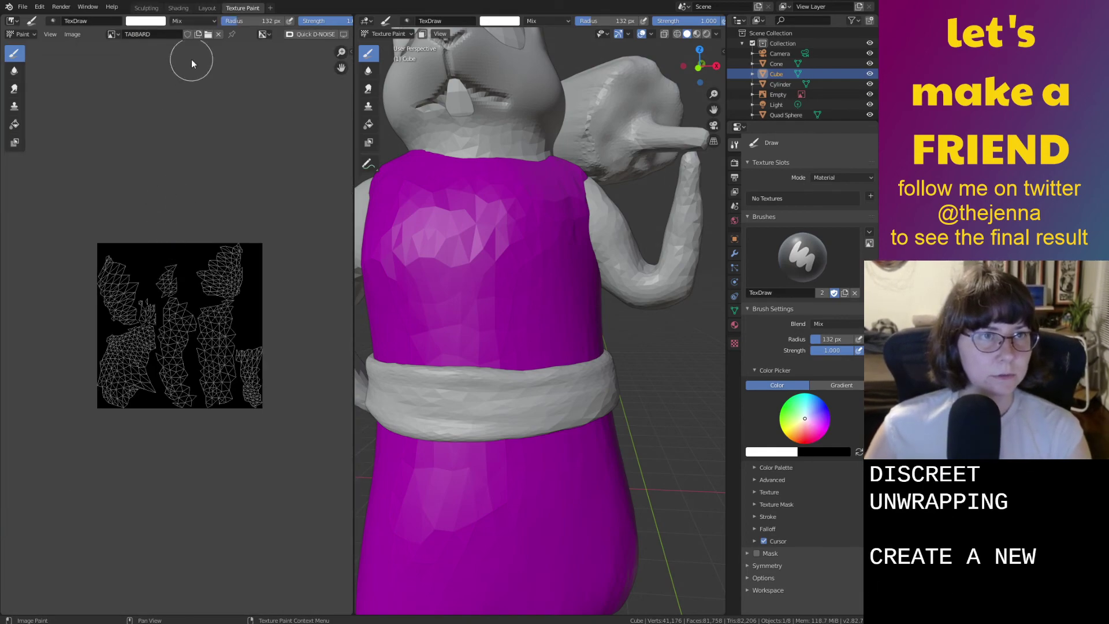
Save the TABBARD image as a file.
left_click(112, 34)
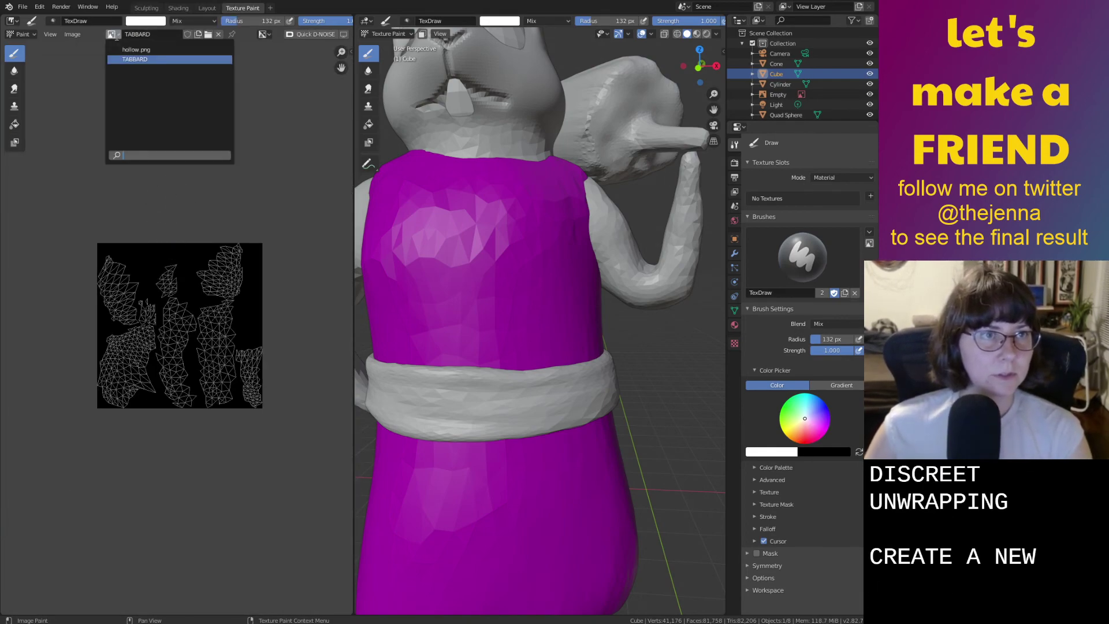
left_click(57, 34)
mouse_move(67, 33)
left_click(102, 120)
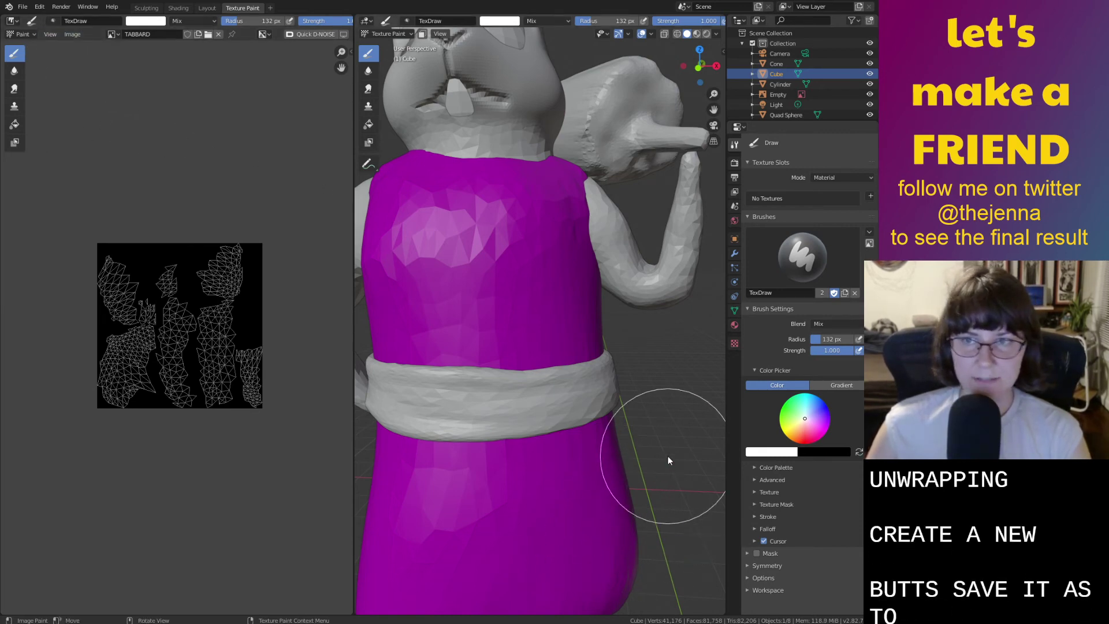
Hide and show the tabard in the Layout workspace to examine the body beneath, and select the tabard again.
left_click(208, 8)
middle_click_drag(372, 106, 714, 200)
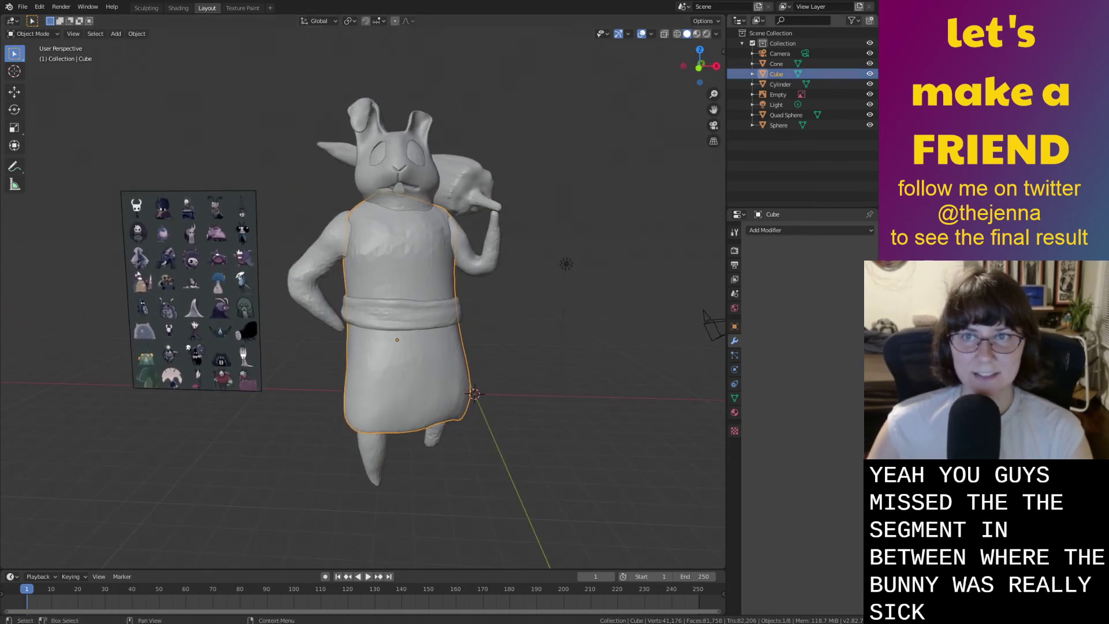
left_click(870, 74)
left_click(870, 74)
middle_click_drag(590, 244, 537, 315)
scroll(473, 308, "up", 2)
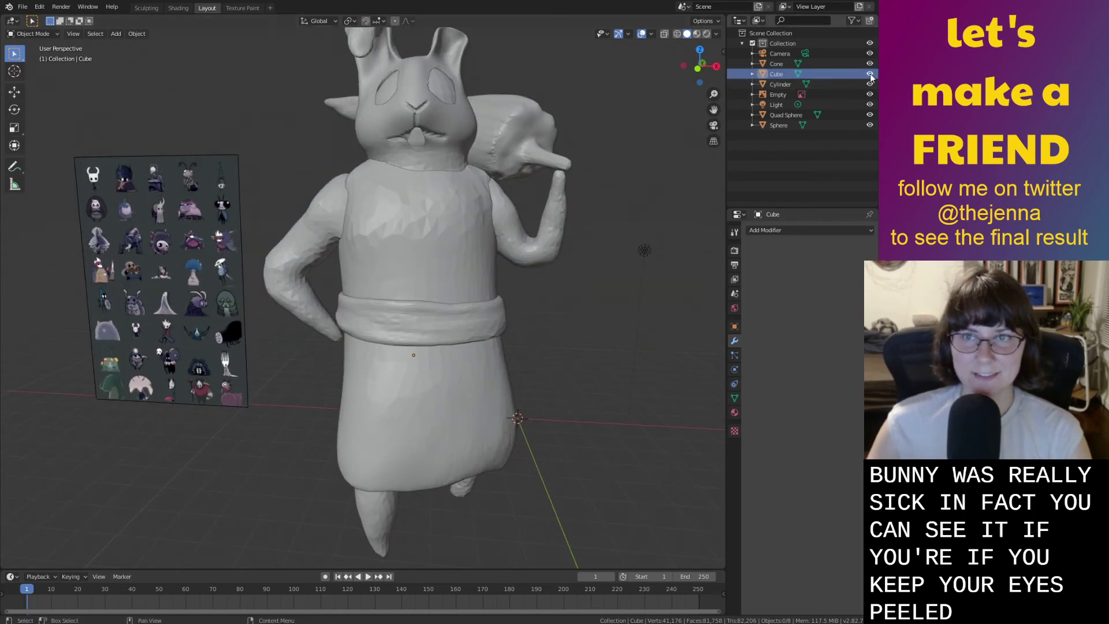
left_click(871, 74)
left_click(870, 74)
middle_click_drag(595, 288, 537, 307)
left_click(477, 271)
middle_click_drag(477, 276, 393, 243)
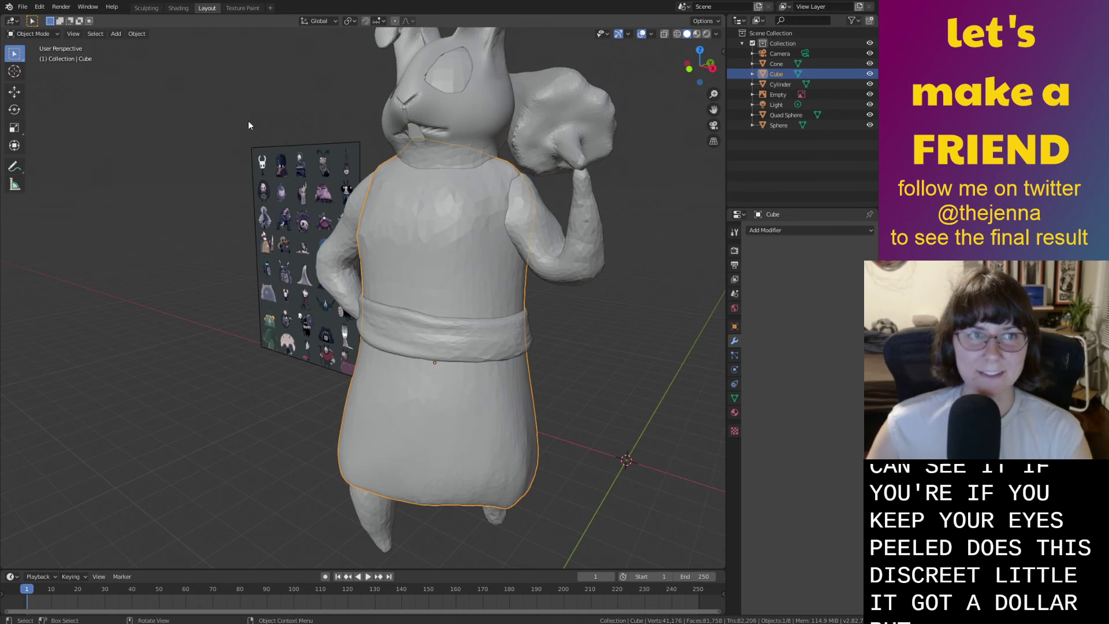
Try painting on the TABBARD image with the TexDraw brush in the Texture Paint workspace, and undo the strokes.
left_click(247, 8)
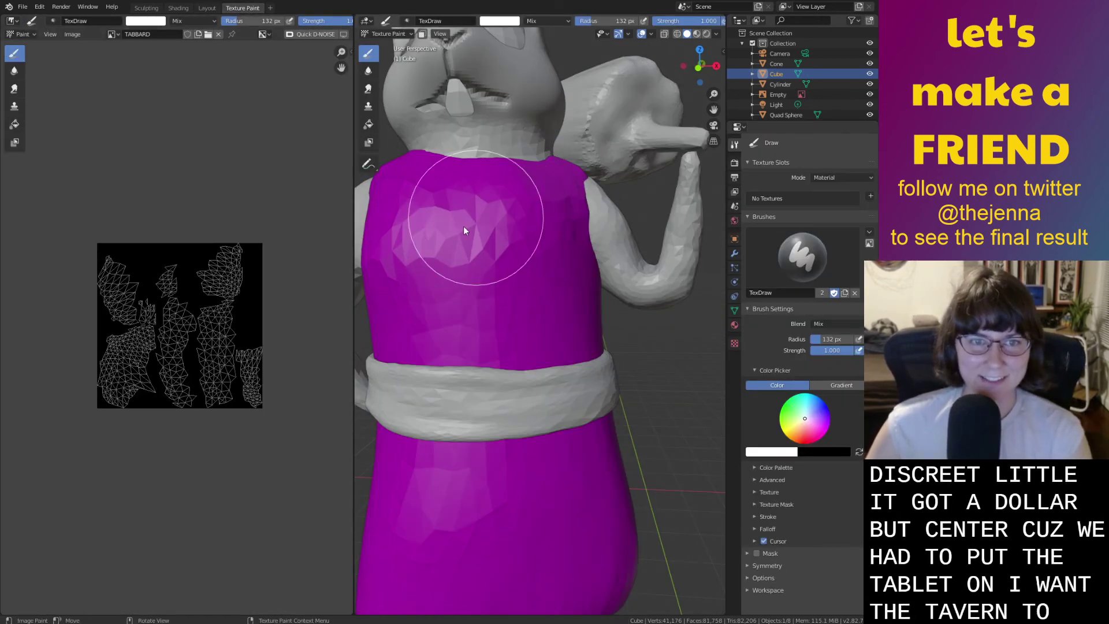
scroll(494, 264, "down", 4)
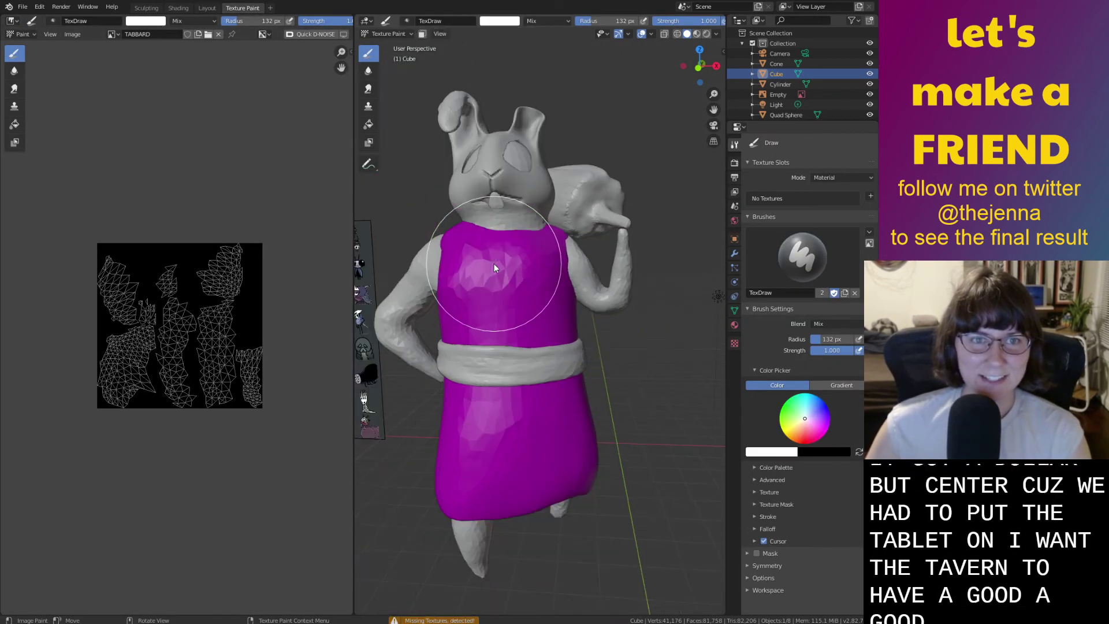
left_click(390, 32)
mouse_move(167, 291)
left_mouse_down()
mouse_move(236, 319)
mouse_move(249, 357)
mouse_move(96, 370)
mouse_move(258, 282)
mouse_move(181, 259)
left_mouse_up()
mouse_move(538, 349)
middle_mouse_down()
mouse_move(590, 349)
mouse_move(370, 127)
middle_mouse_up()
key("ctrl+z")
key("ctrl+z")
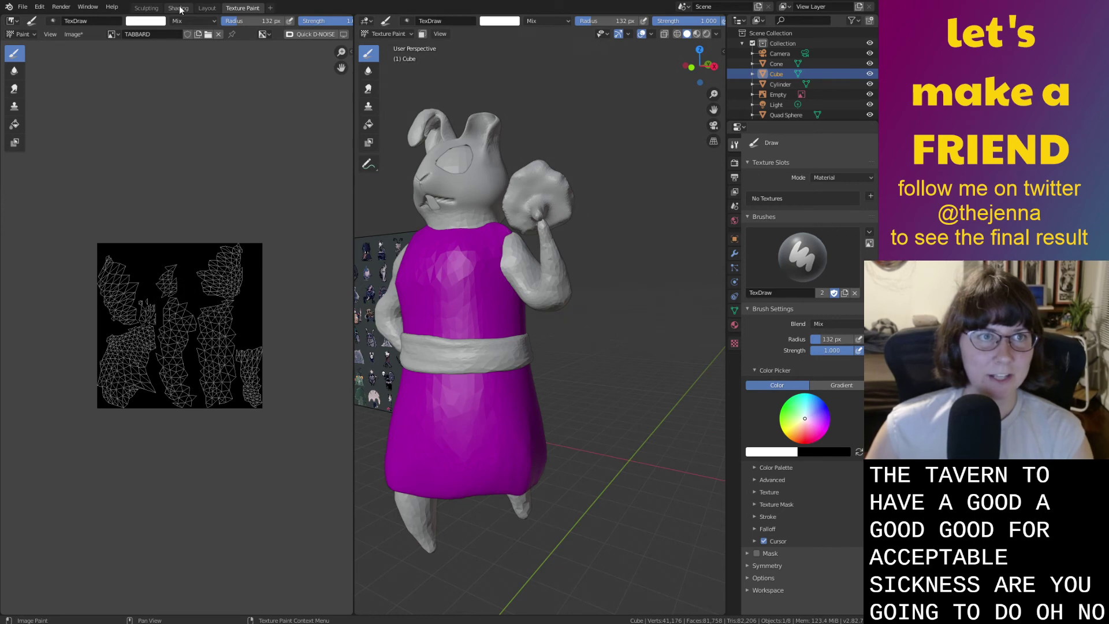
Add an Image Texture node to the tabbard material in the Shading workspace and connect its Color to Base Color.
left_click(179, 7)
key("shift+a")
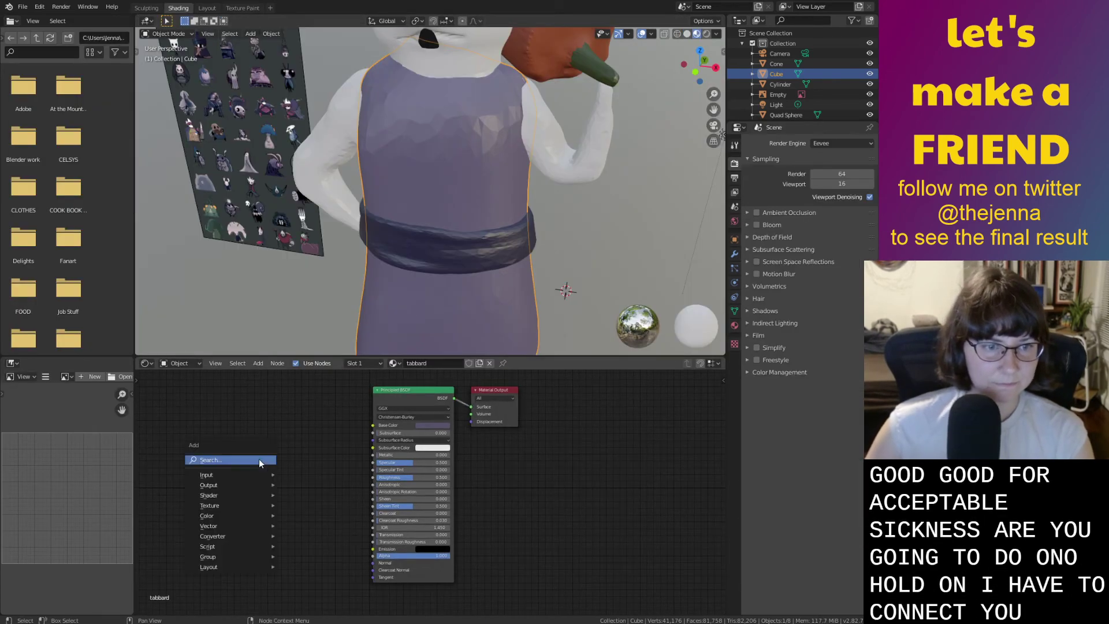
left_click(260, 459)
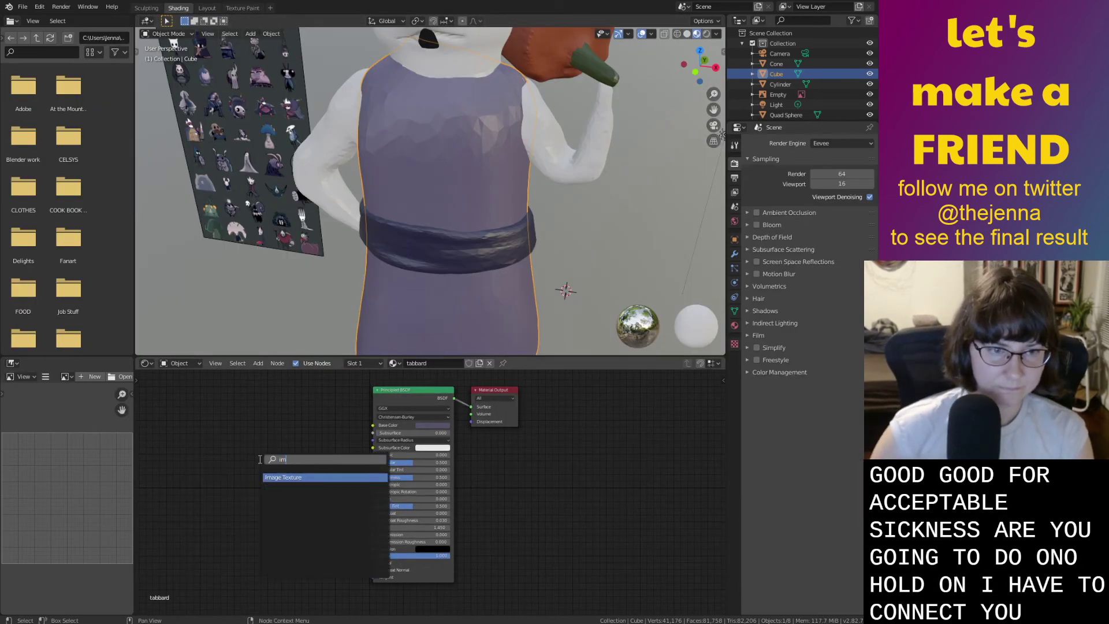
key("Return")
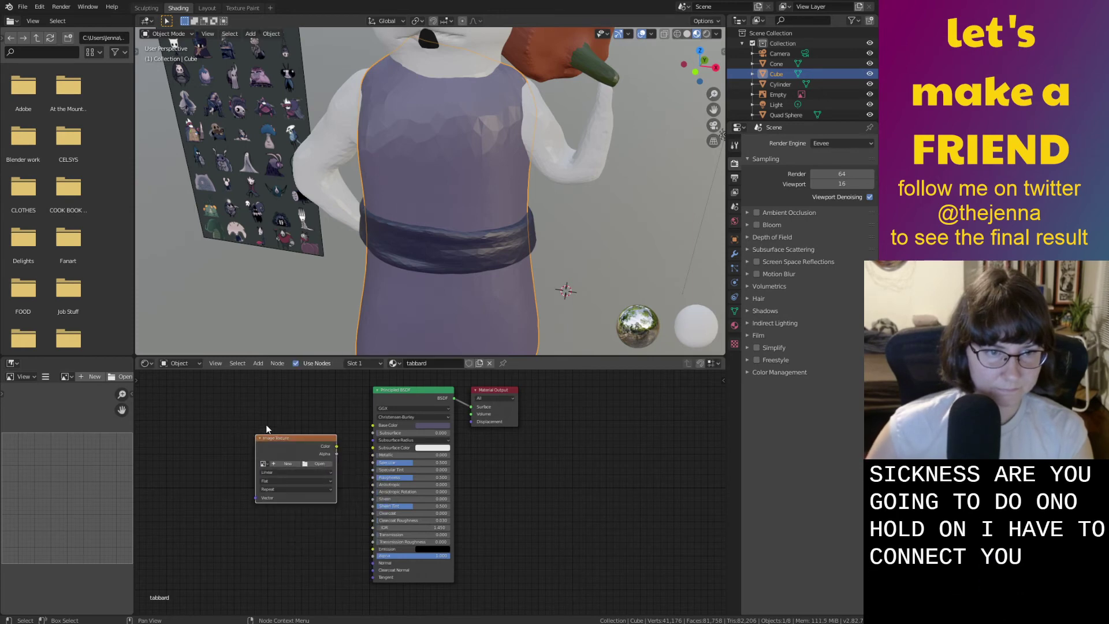
left_click_drag(337, 445, 373, 425)
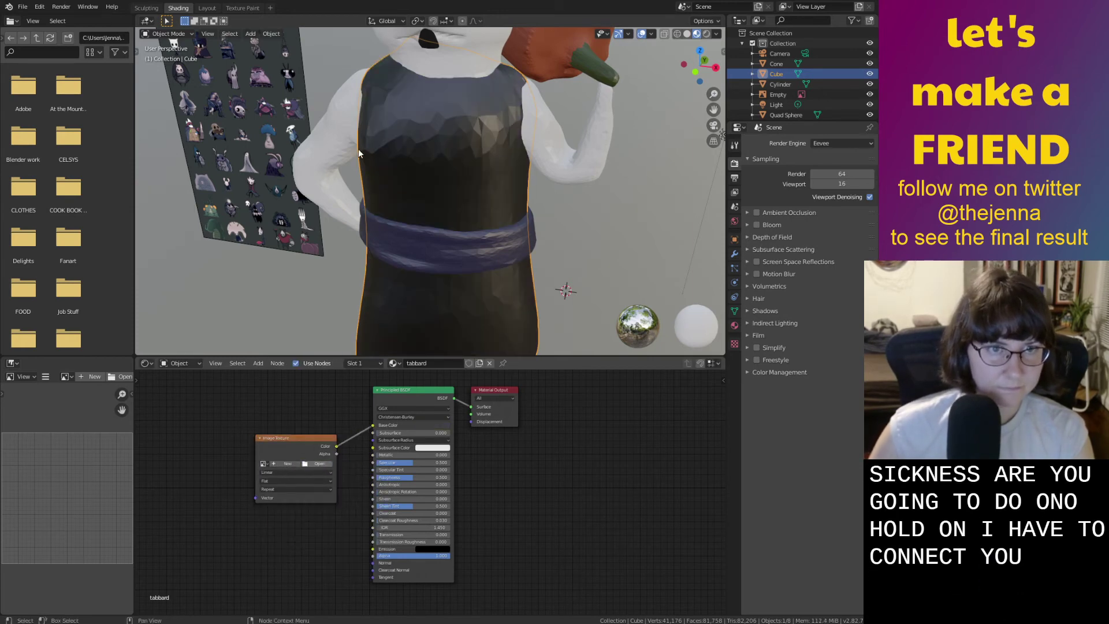
Save the Blender file and switch to the Texture Paint workspace.
middle_click_drag(493, 152, 484, 141)
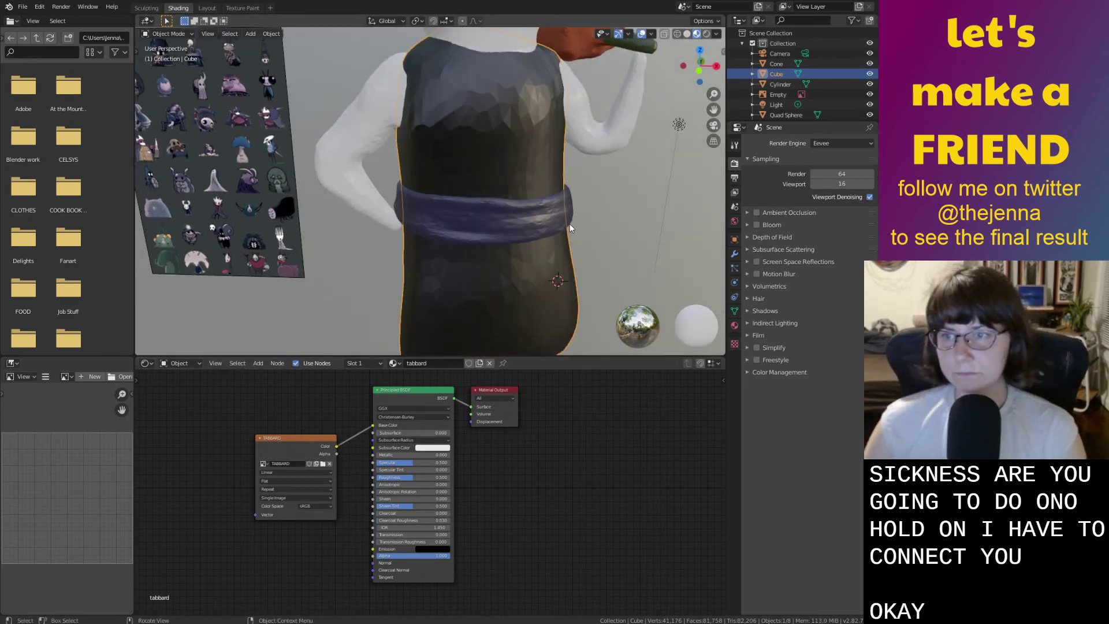
key("ctrl+s")
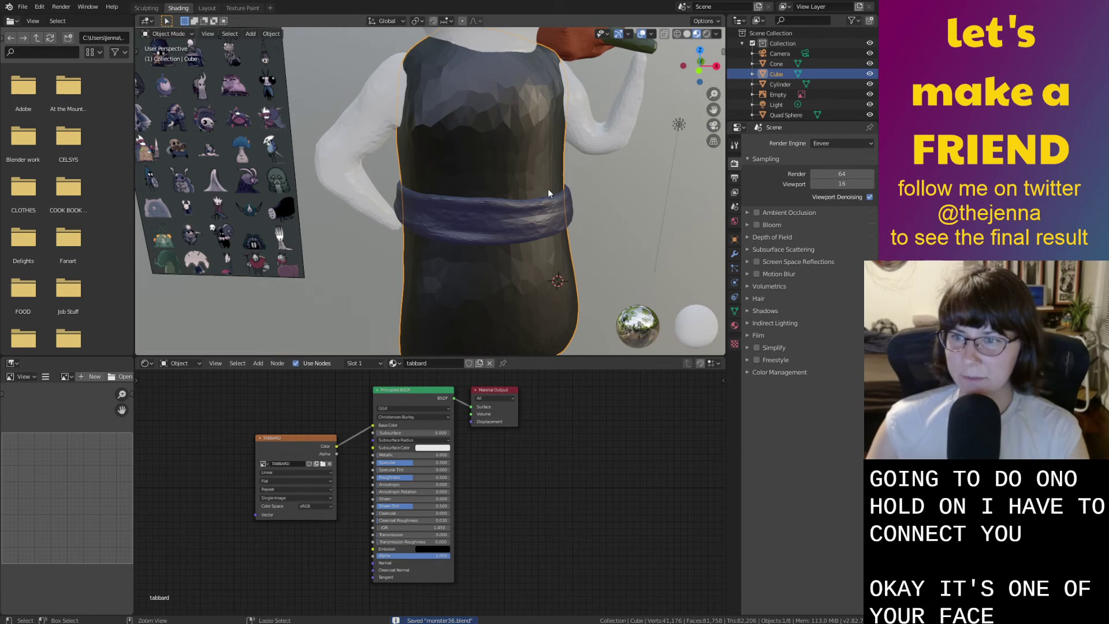
scroll(553, 192, "down", 5)
left_click(229, 7)
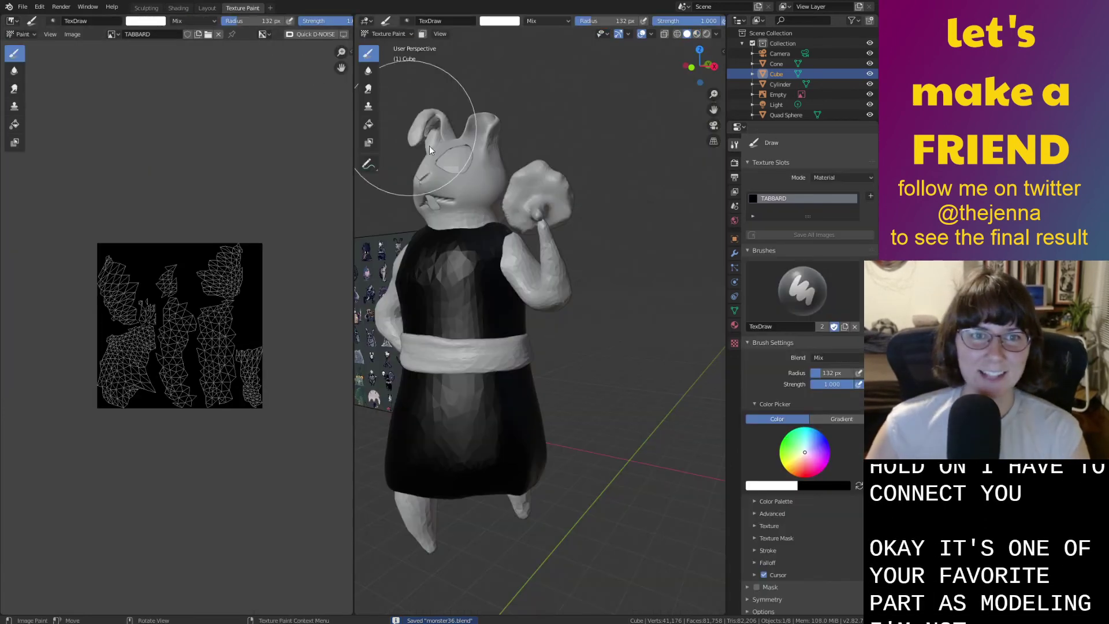
Try white TexDraw strokes on the tabard model and across its UV islands, and undo them.
left_click_drag(484, 280, 515, 291)
key("ctrl+z")
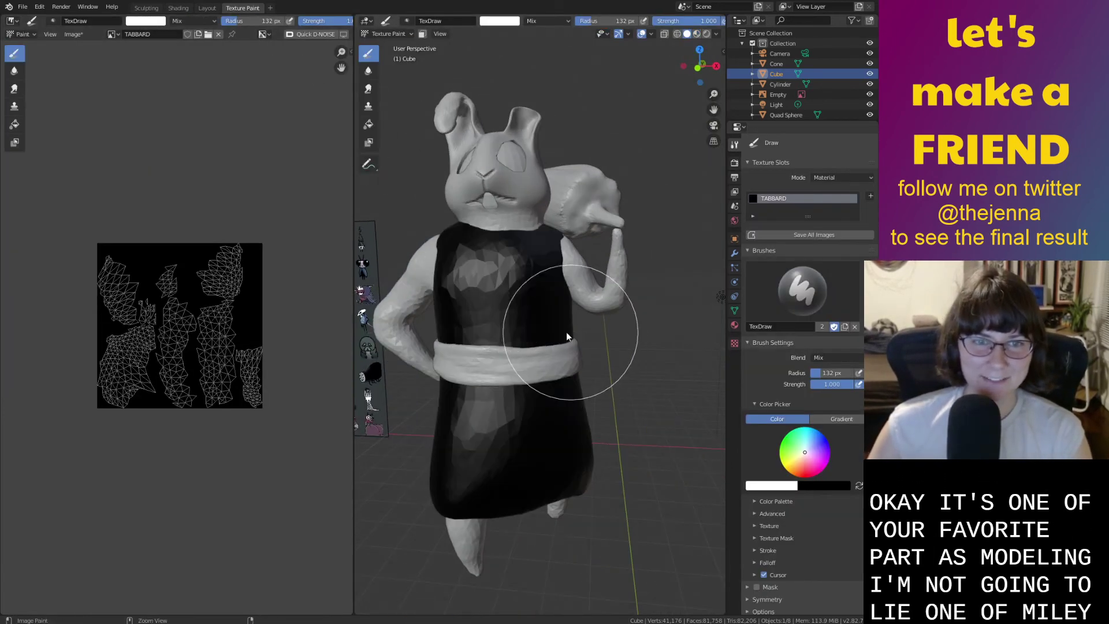
mouse_move(135, 324)
left_mouse_down()
mouse_move(130, 343)
mouse_move(202, 307)
mouse_move(172, 378)
mouse_move(231, 373)
left_mouse_up()
key("ctrl+z")
middle_click_drag(544, 314, 541, 315)
scroll(535, 314, "up", 3)
scroll(542, 317, "down", 5)
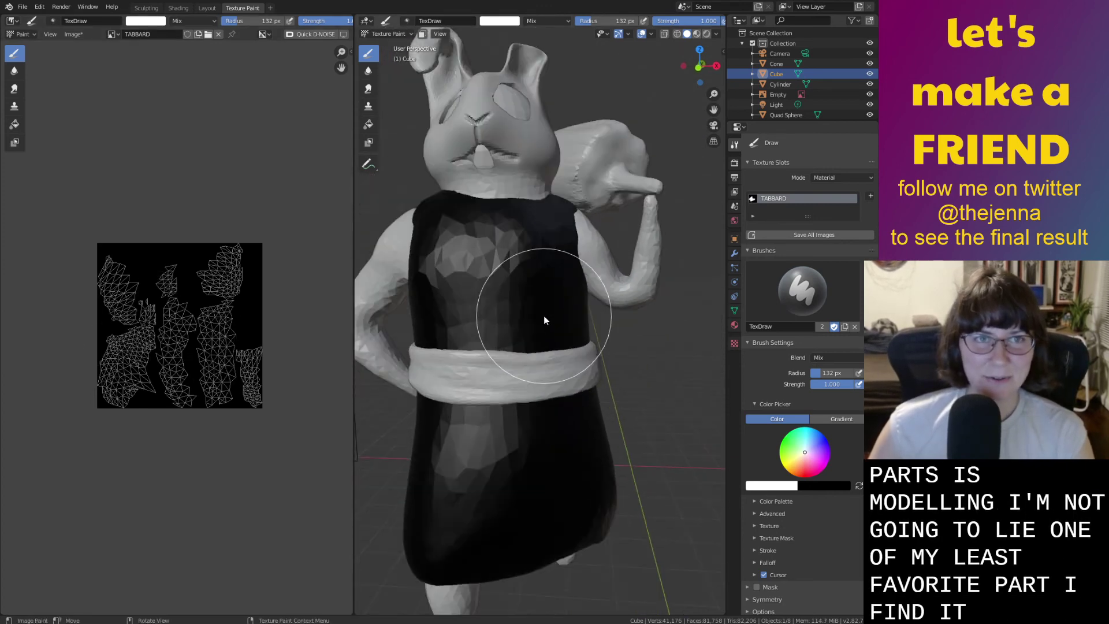
scroll(456, 95, "up", 1)
Unwrap the selected front faces of the tabard again in Edit Mode and return to the Texture Paint workspace.
left_click(206, 8)
middle_click_drag(441, 254, 488, 239)
key("Tab")
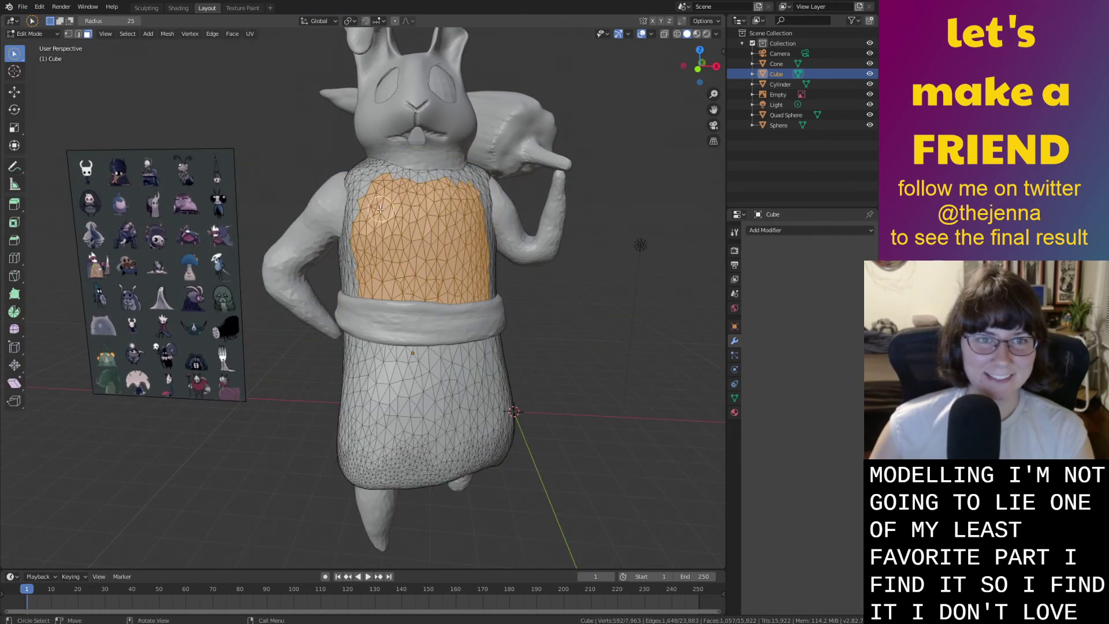
left_click(249, 35)
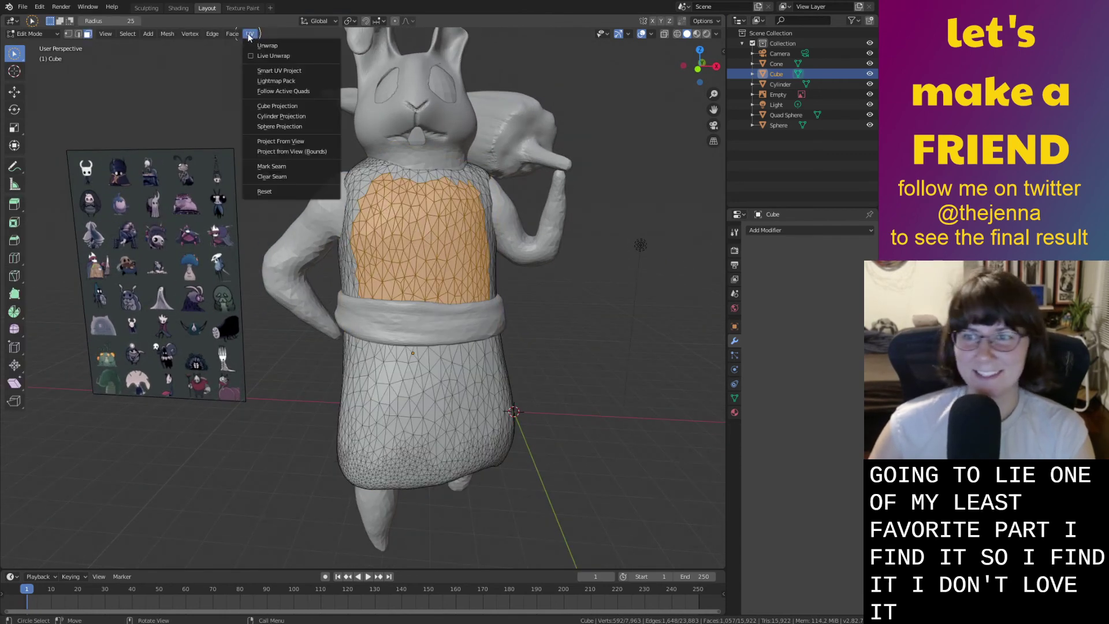
left_click(297, 47)
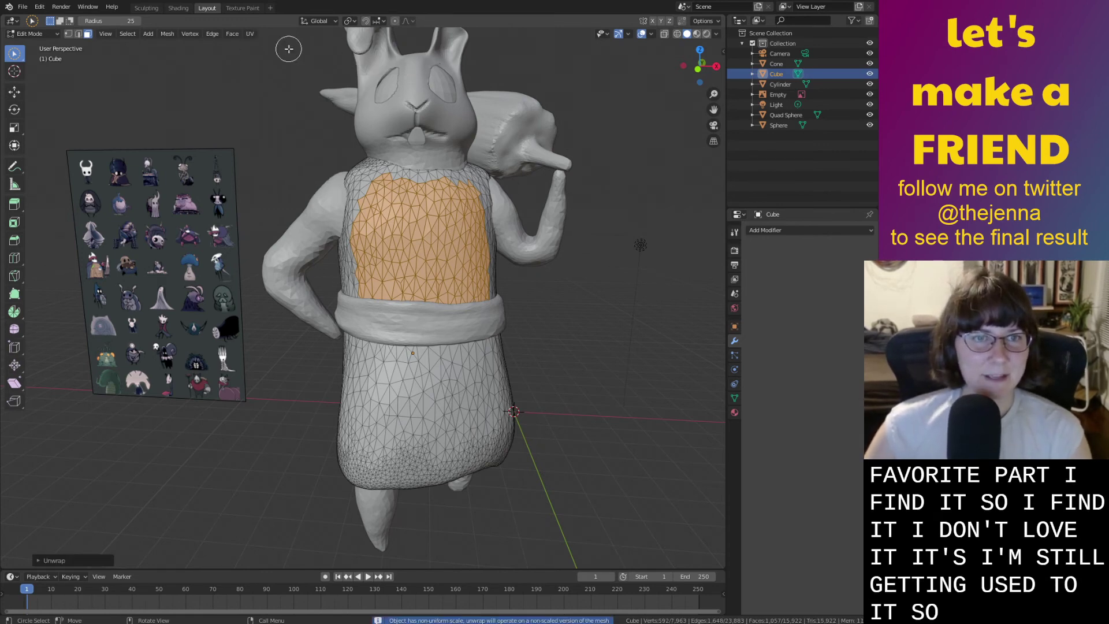
left_click(242, 7)
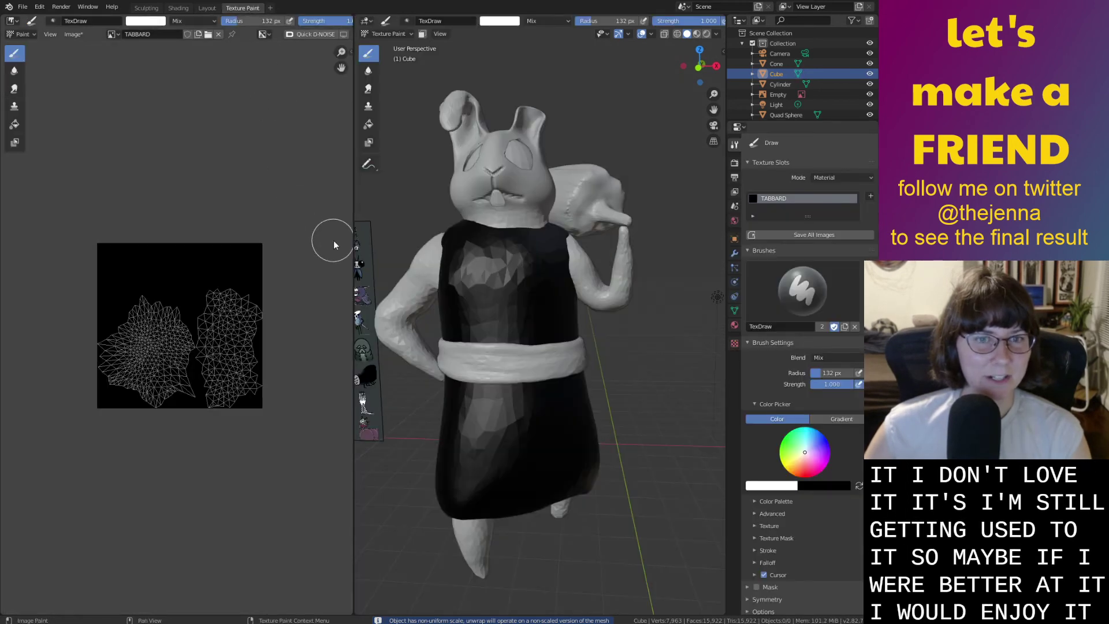
Try white strokes on both UV islands to check where they land on the tabard, undoing each one.
mouse_move(157, 343)
left_mouse_down()
mouse_move(237, 321)
mouse_move(238, 343)
mouse_move(215, 378)
mouse_move(240, 306)
left_mouse_up()
key("ctrl+z")
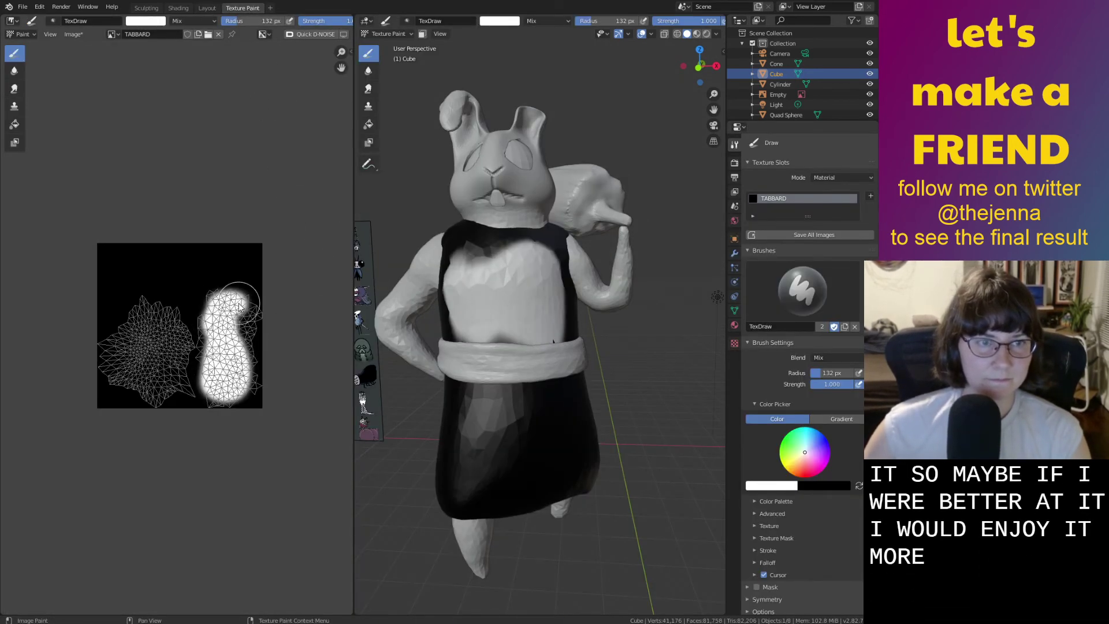
left_click_drag(239, 388, 174, 393)
key("ctrl+z")
left_click_drag(152, 334, 130, 386)
middle_click_drag(199, 359, 293, 361)
mouse_move(424, 324)
middle_mouse_down()
mouse_move(657, 330)
mouse_move(452, 331)
mouse_move(525, 329)
mouse_move(509, 353)
middle_mouse_up()
key("ctrl+z")
Widen the image editor and try further white strokes over the chest island, undoing them.
scroll(491, 332, "up", 1)
scroll(535, 327, "up", 1)
scroll(168, 335, "up", 2)
scroll(148, 352, "up", 3)
mouse_move(216, 254)
left_mouse_down()
mouse_move(173, 393)
mouse_move(173, 497)
mouse_move(173, 162)
mouse_move(98, 324)
mouse_move(116, 404)
left_mouse_up()
key("ctrl+z")
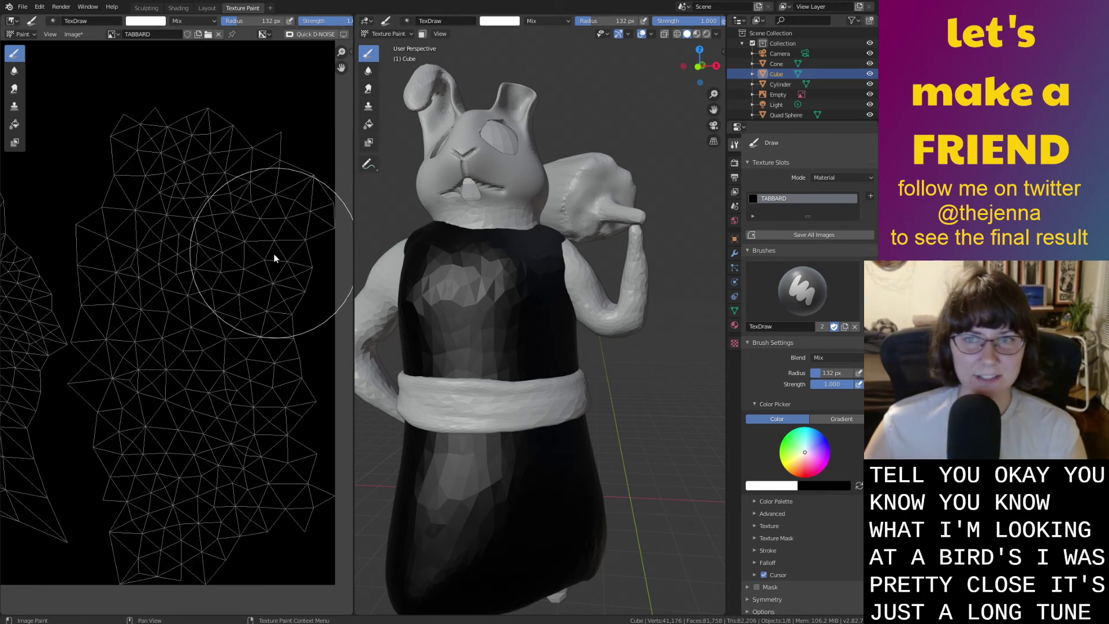
scroll(243, 273, "down", 1)
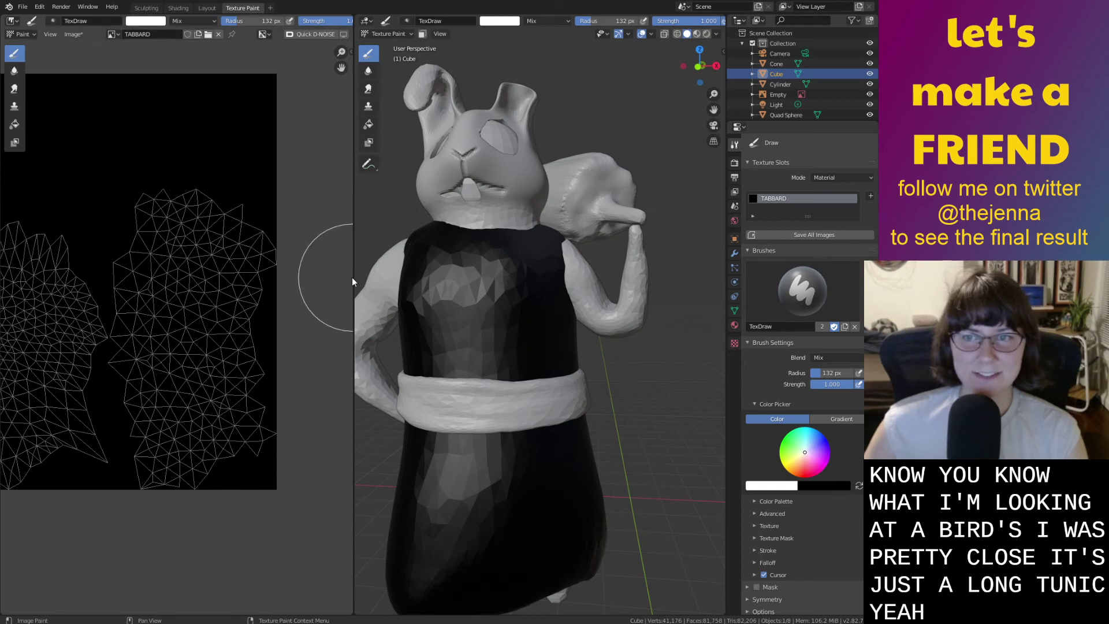
left_click_drag(353, 278, 464, 278)
scroll(242, 300, "up", 1)
mouse_move(243, 272)
left_mouse_down()
mouse_move(240, 236)
mouse_move(271, 349)
mouse_move(291, 258)
left_mouse_up()
key("ctrl+z")
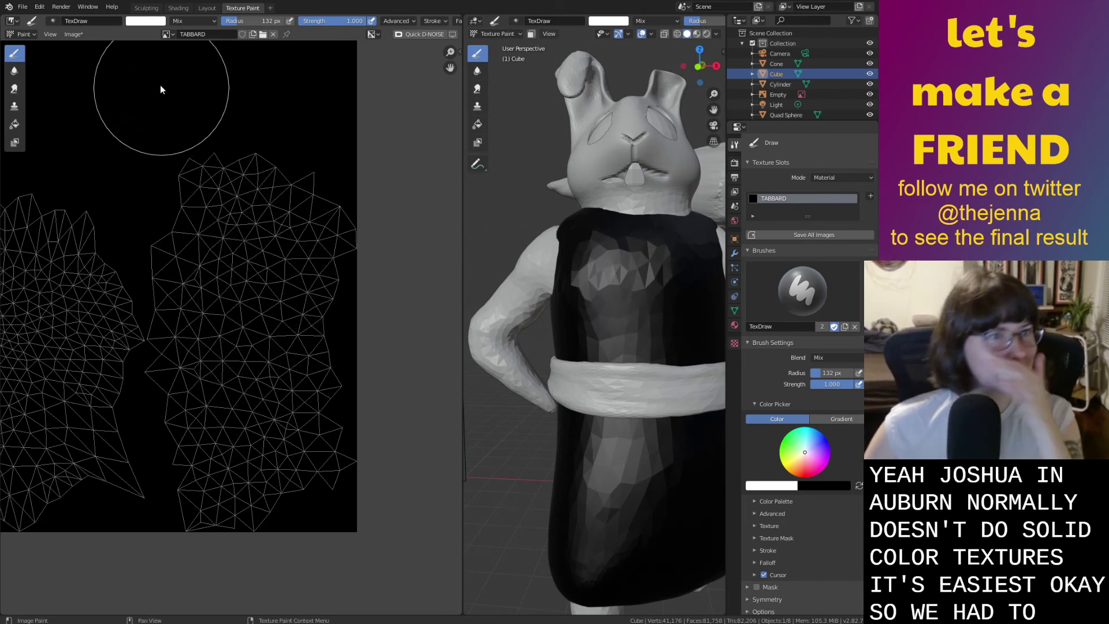
Try a bright yellow and a bright green as the TexDraw brush colour.
left_click(144, 22)
left_click(138, 90)
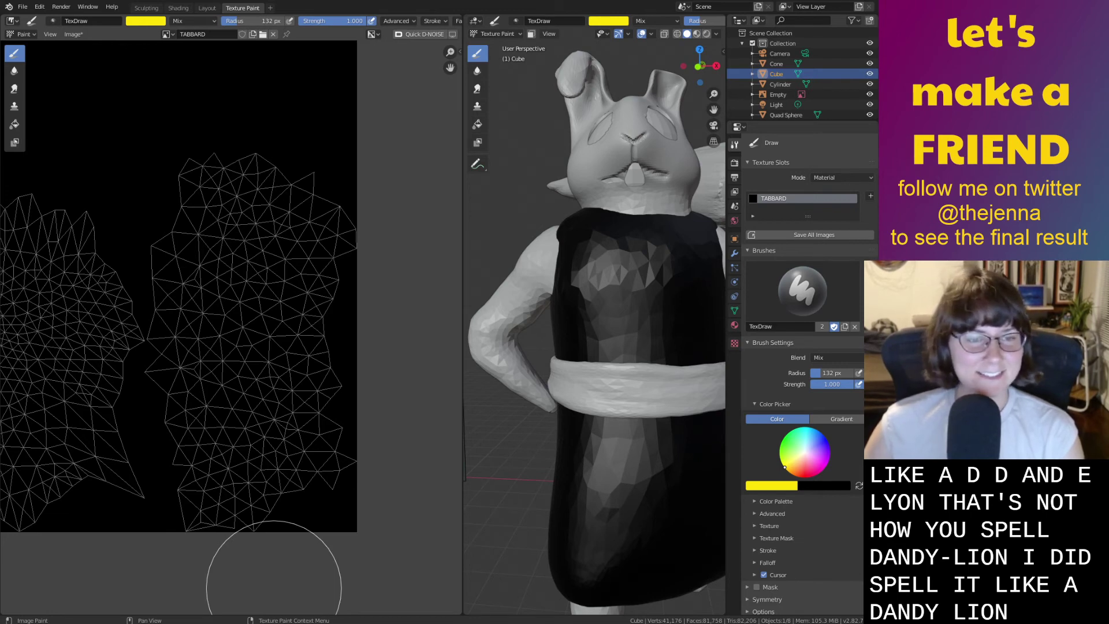
left_click(145, 21)
left_click(134, 65)
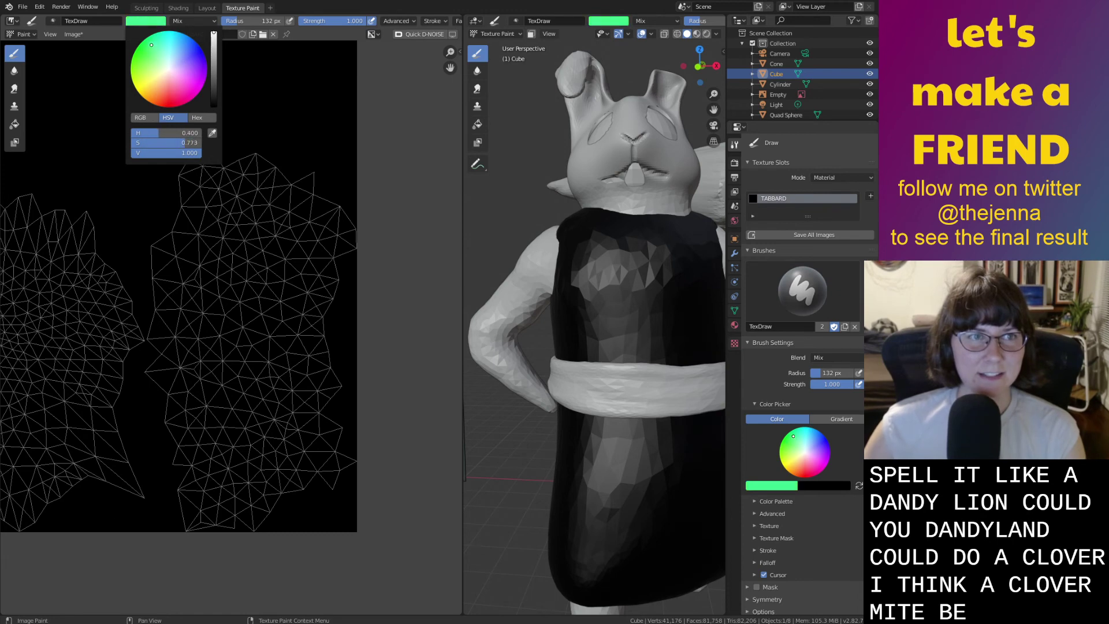
left_click_drag(153, 45, 149, 43)
Sample a dark green from the green creature on the reference sheet as the TexDraw brush colour.
scroll(531, 203, "down", 8)
middle_click_drag(530, 296, 545, 264, "shift")
scroll(544, 267, "up", 5)
scroll(466, 279, "up", 2)
middle_click_drag(620, 272, 658, 238, "shift")
scroll(680, 337, "up", 3)
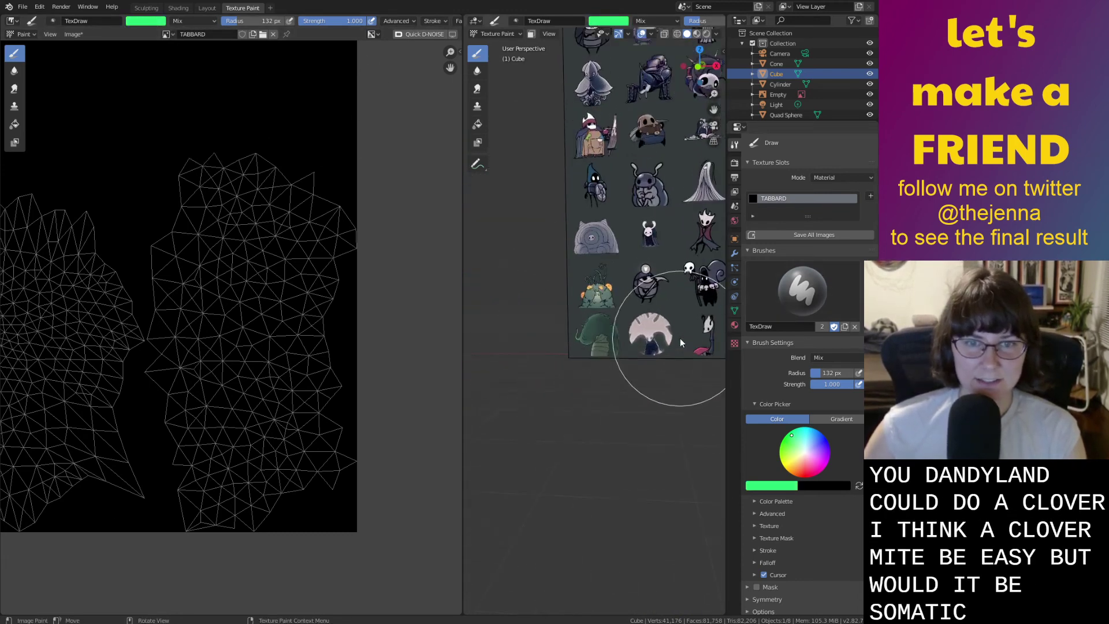
scroll(681, 339, "up", 4)
left_click(133, 22)
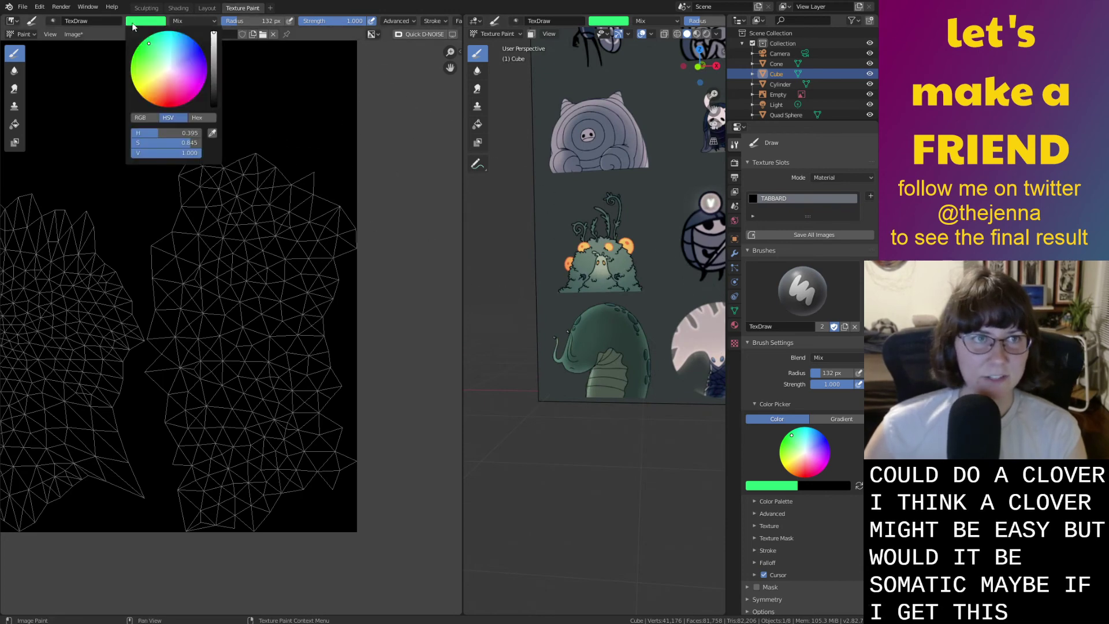
left_click(212, 133)
left_click(611, 337)
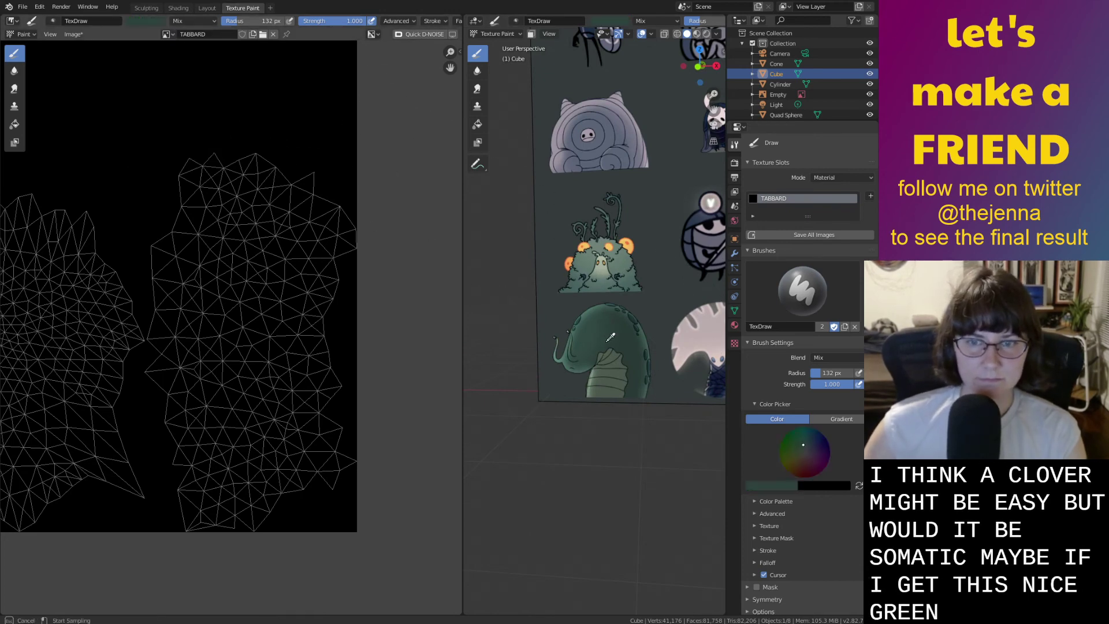
Reduce the TexDraw brush radius to 38 px for painting on the chest island.
scroll(607, 335, "down", 10)
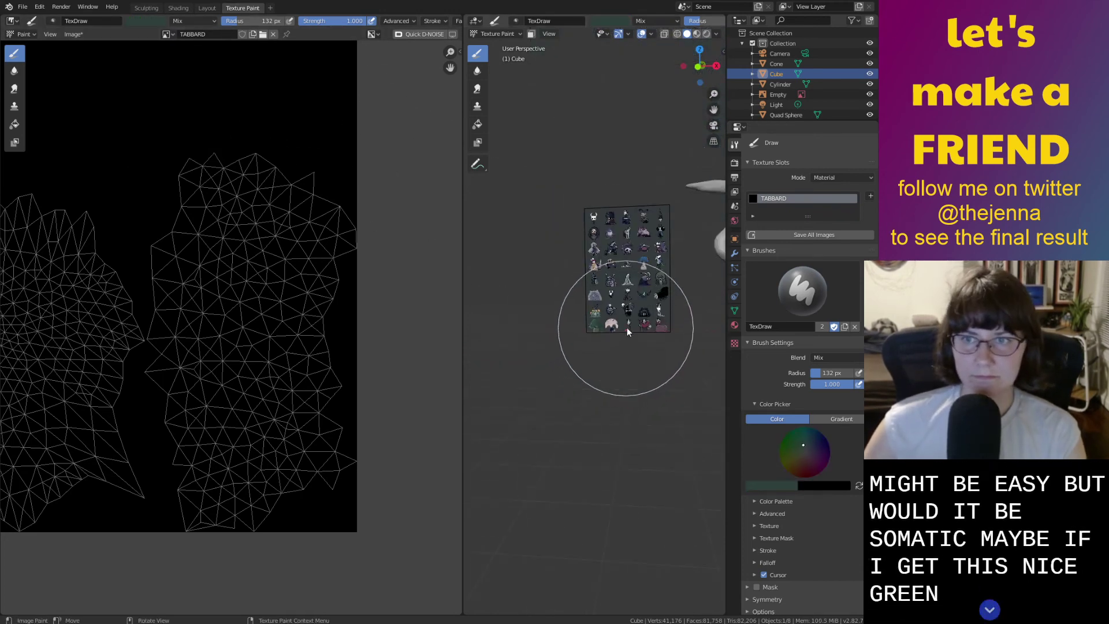
middle_click_drag(591, 345, 725, 323, "shift")
scroll(536, 283, "up", 4)
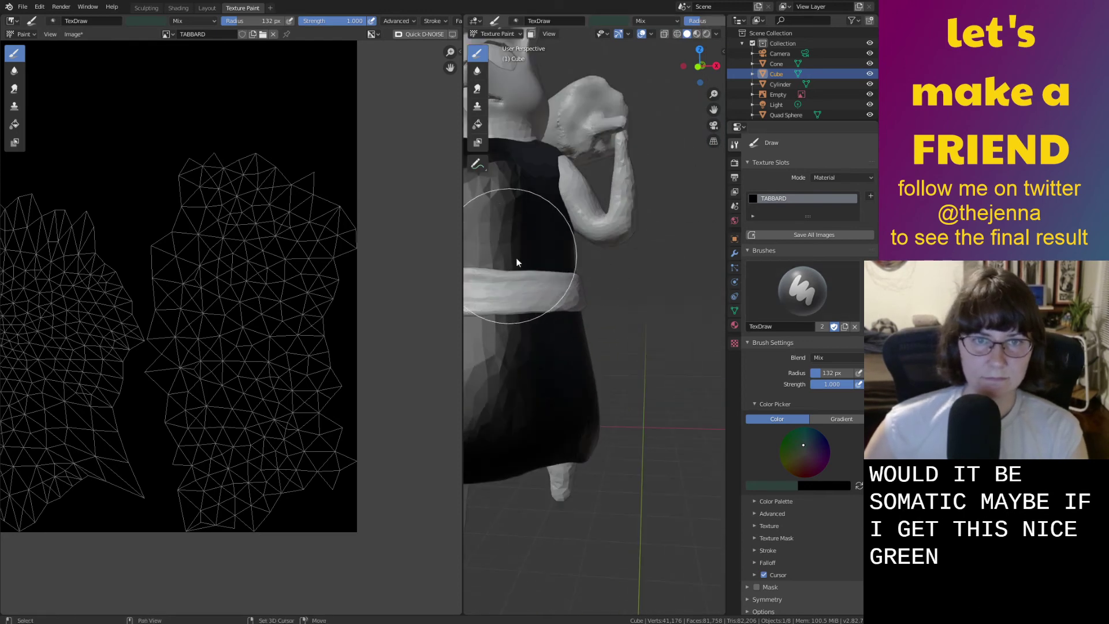
middle_click_drag(516, 257, 627, 348, "shift")
scroll(628, 351, "up", 2)
scroll(226, 259, "up", 3)
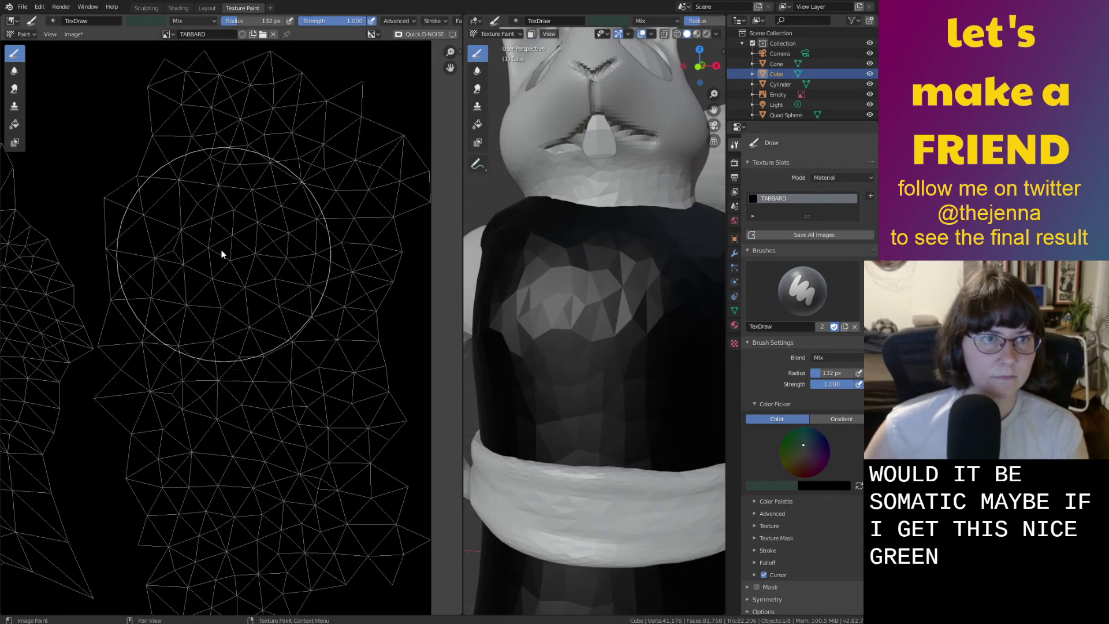
scroll(220, 247, "down", 5)
scroll(230, 307, "up", 4)
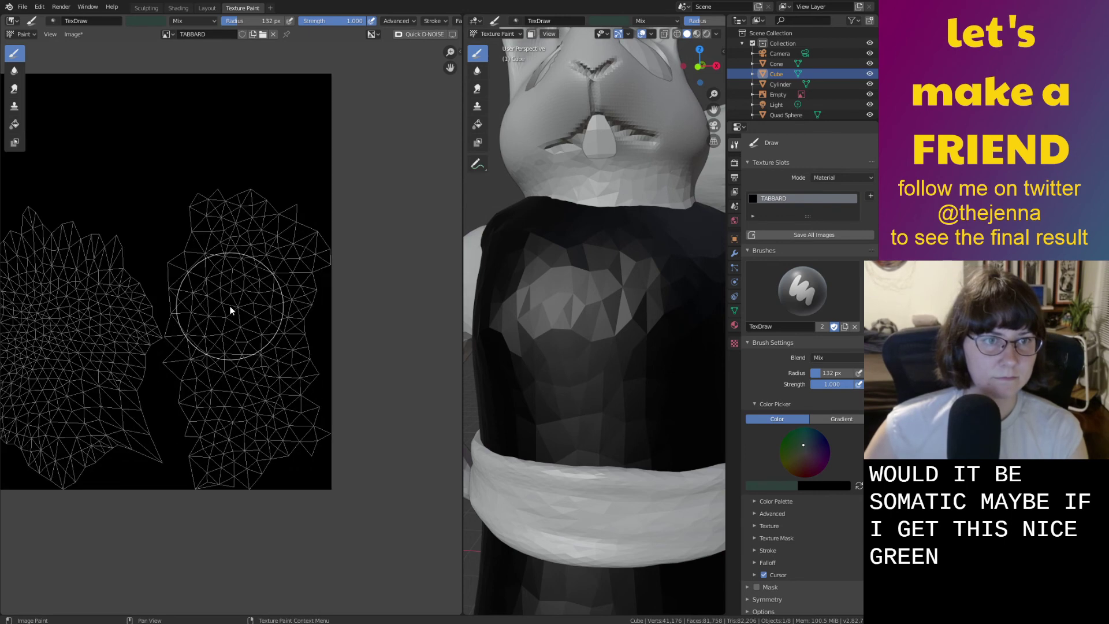
key("bracketleft")
key("bracketleft")
key("bracketleft")
key("bracketleft")
key("bracketleft")
key("bracketleft")
key("bracketleft")
key("bracketleft")
key("bracketleft")
key("bracketleft")
key("bracketleft")
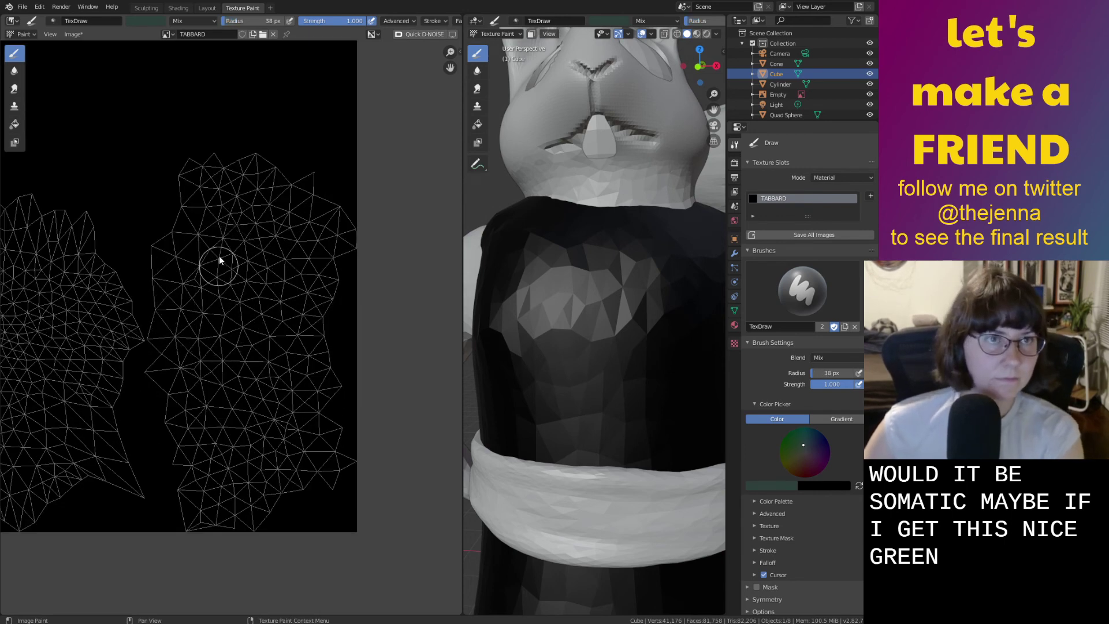
Paint a dark green test oval on the chest island and enlarge the 3D view to examine it on the tabard.
left_click(433, 22)
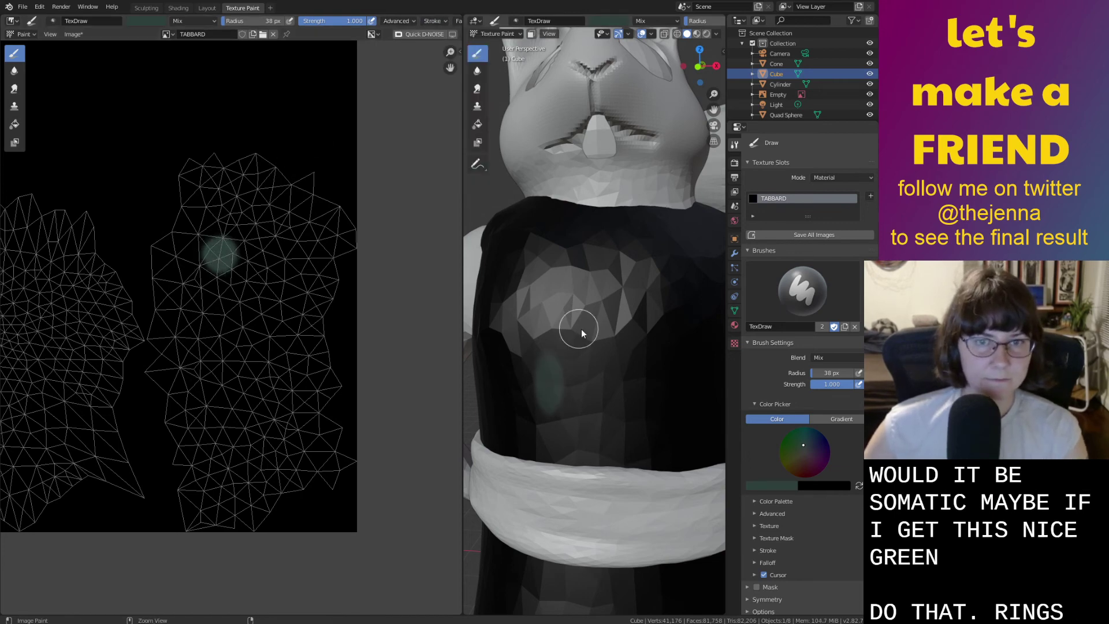
left_click(584, 296)
scroll(547, 272, "down", 3)
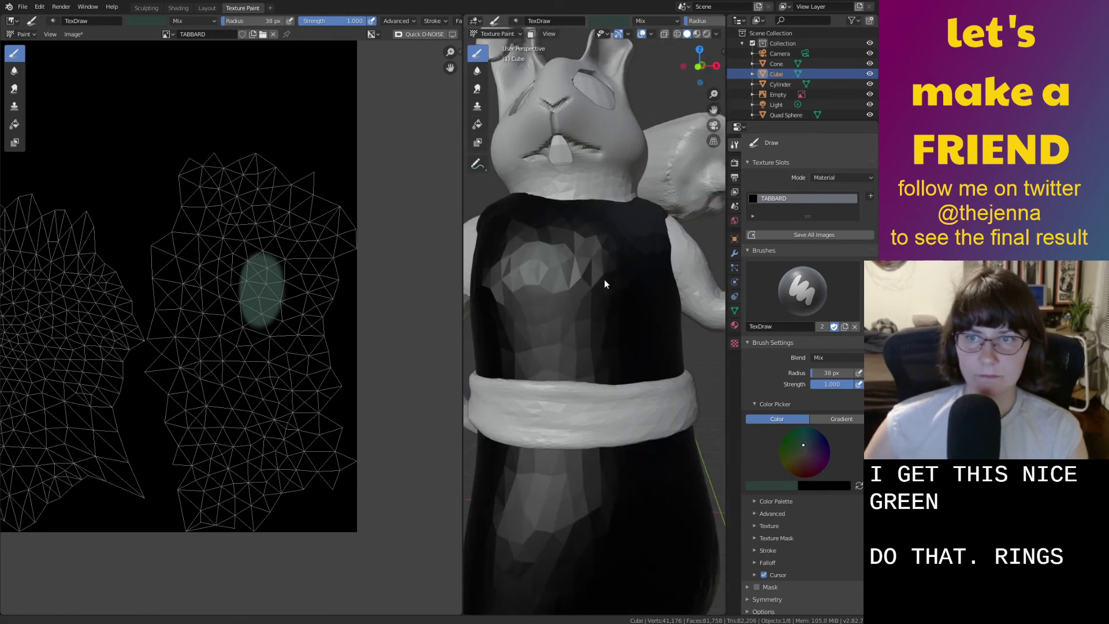
left_click_drag(462, 315, 266, 312)
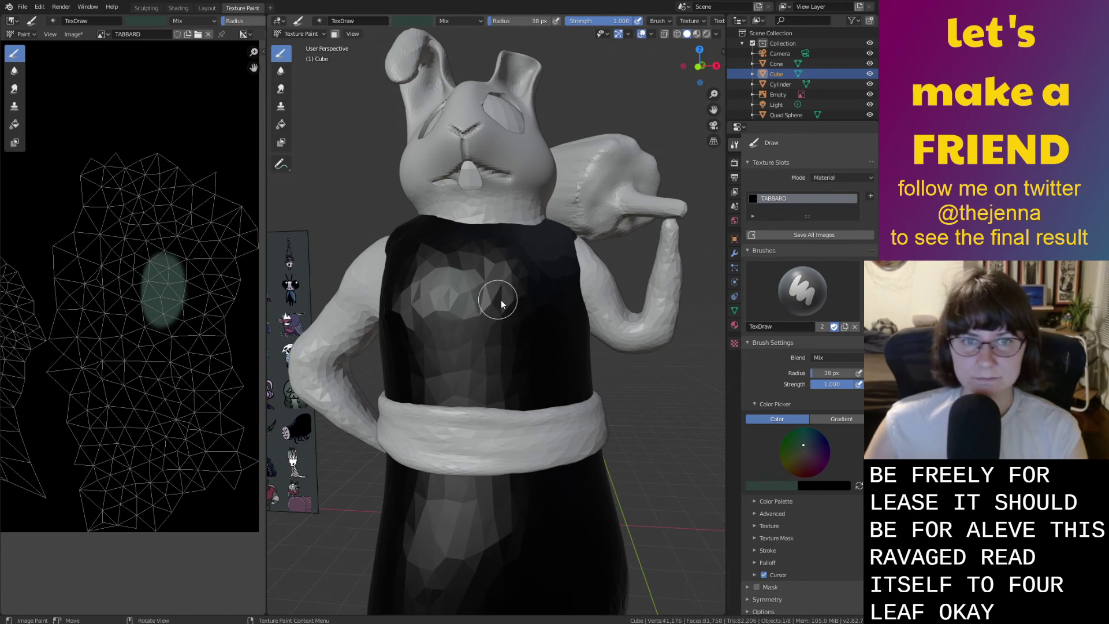
scroll(500, 304, "up", 2)
scroll(504, 305, "down", 2)
Widen the image editor again and undo the green test oval on the TABBARD image.
middle_click_drag(116, 188, 183, 202)
left_click_drag(267, 209, 508, 203)
scroll(203, 128, "down", 3)
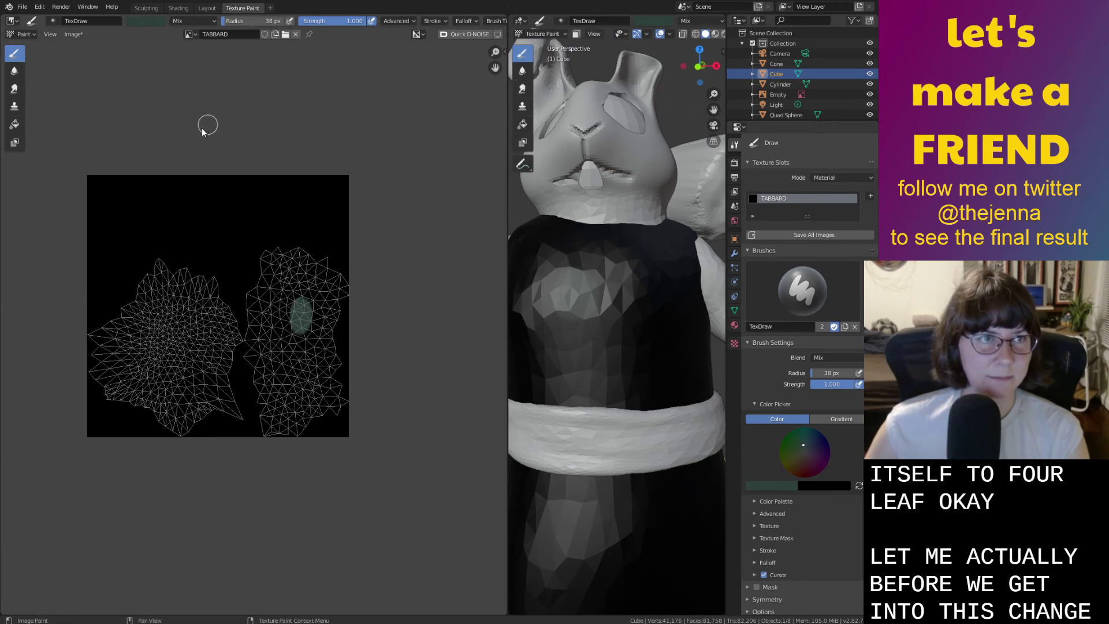
key("ctrl+z")
Switch to the Fill tool and sample its colour from the green creature on the reference sheet.
left_click(14, 124)
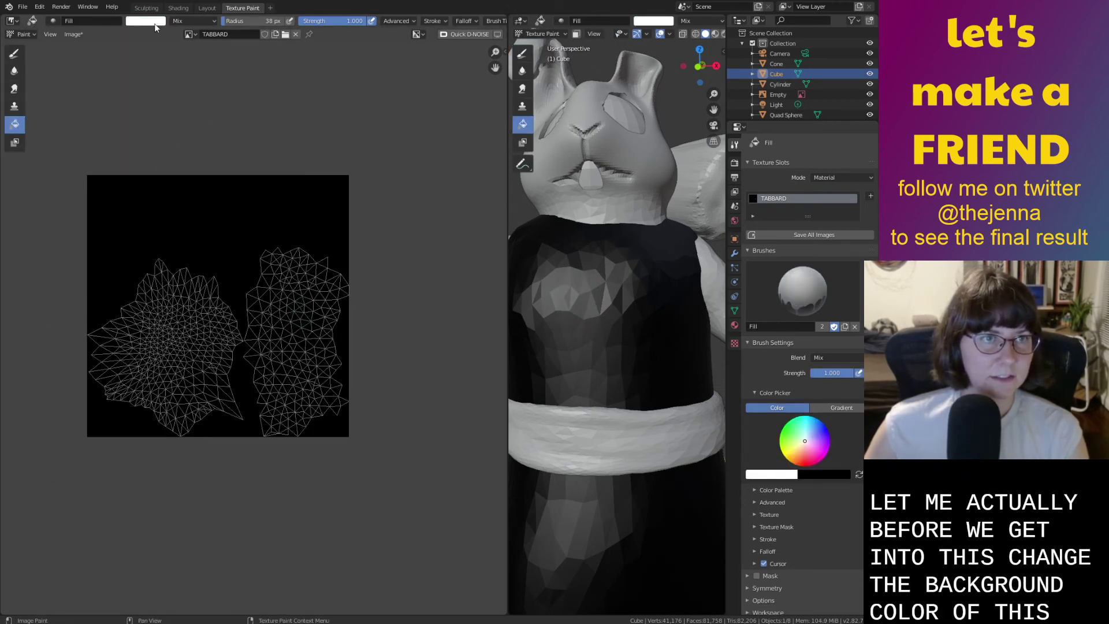
scroll(609, 224, "down", 5)
middle_click_drag(609, 225, 453, 335)
scroll(598, 338, "up", 5)
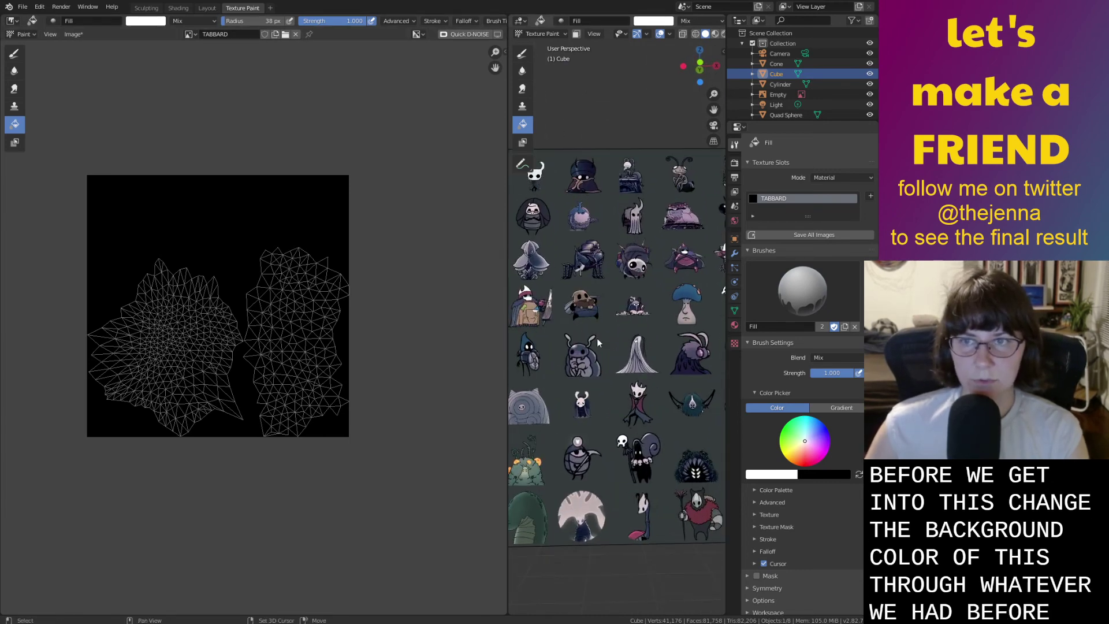
scroll(597, 338, "up", 3)
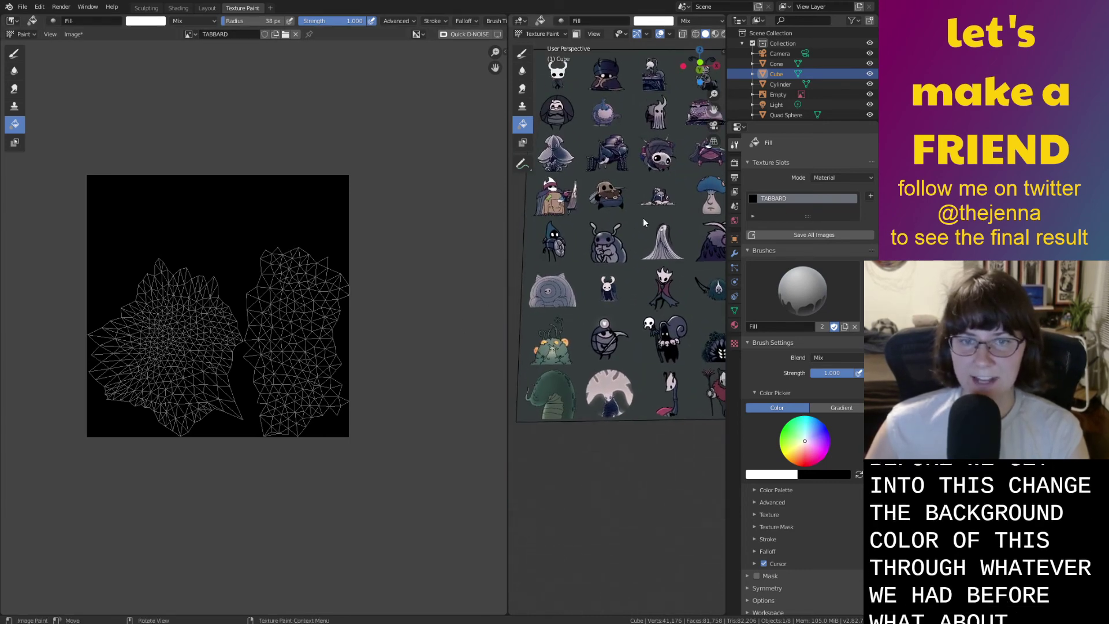
left_click(142, 20)
left_click(212, 133)
left_click(533, 412)
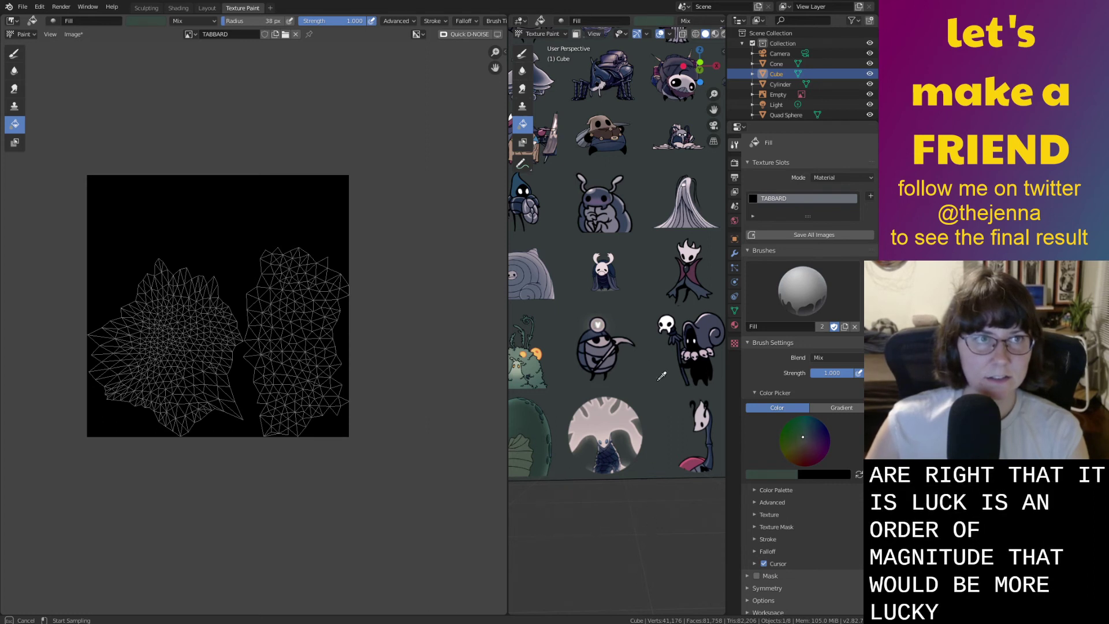
left_click(519, 448)
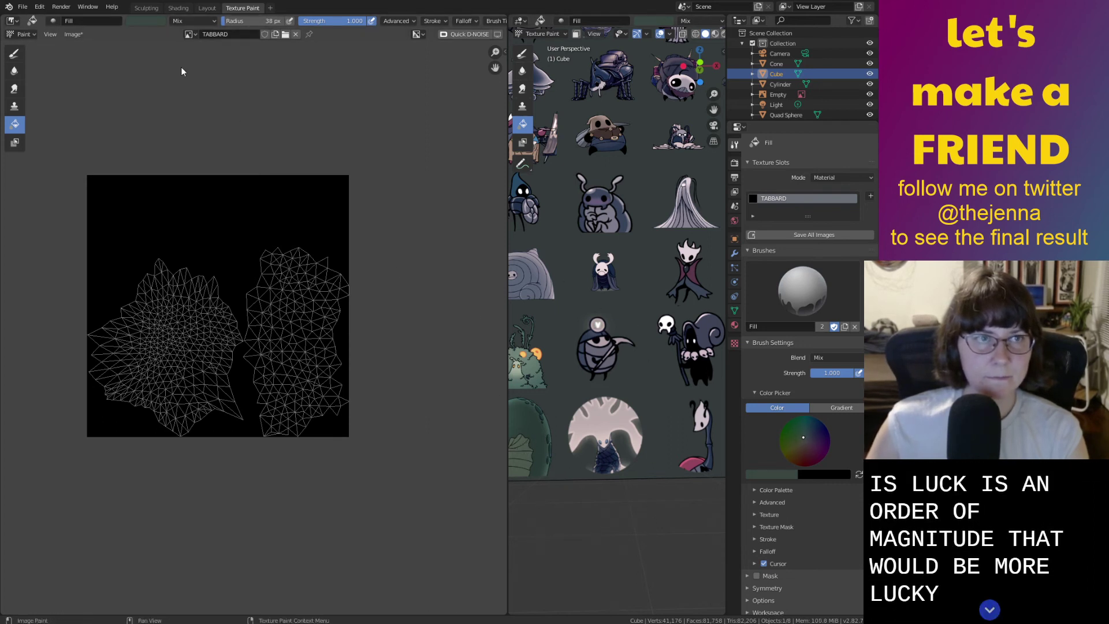
Resample a lighter muted green from the reference sheet and fill the whole TABBARD image with it.
left_click(133, 21)
left_click(200, 103)
left_click(532, 442)
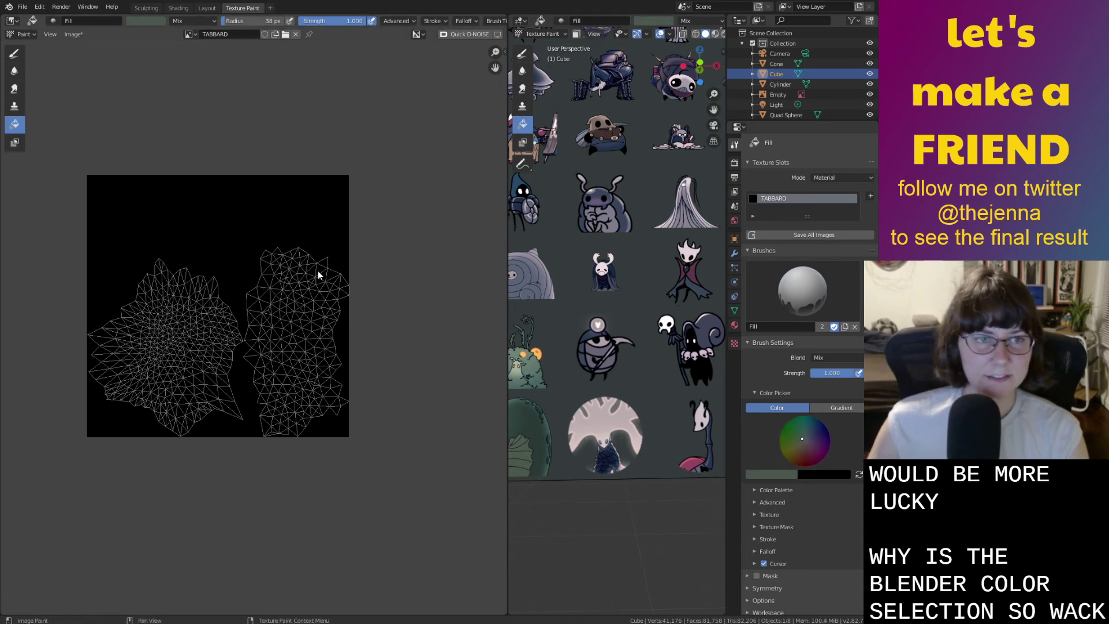
left_click(214, 218)
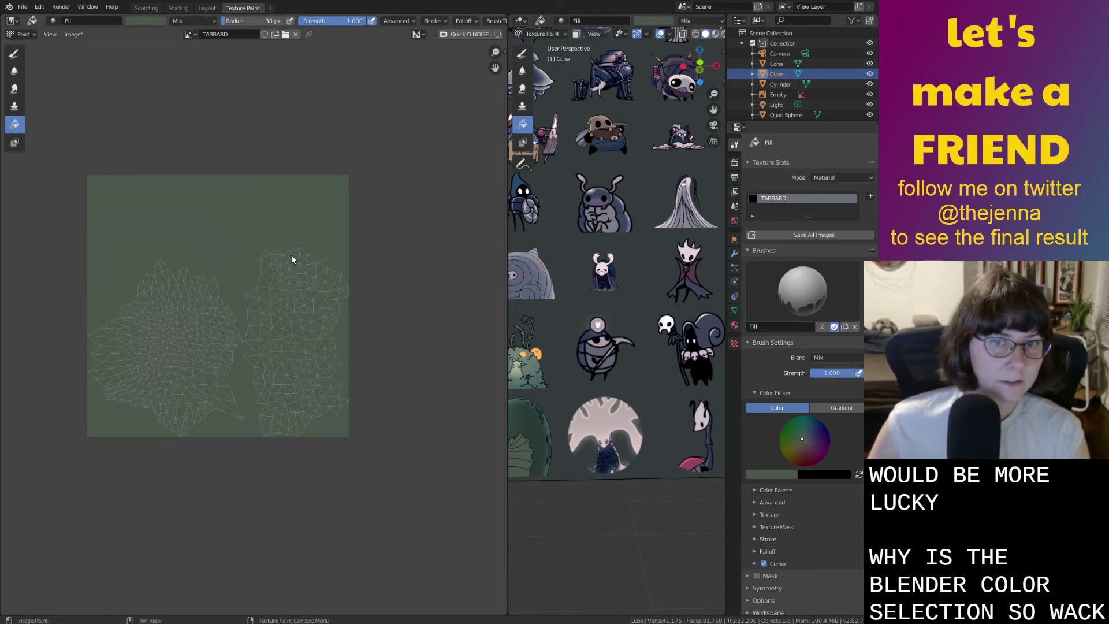
Sample a dark indigo from the reference sheet as the Fill colour.
scroll(624, 321, "down", 8)
middle_click_drag(613, 322, 637, 370, "shift")
scroll(621, 329, "up", 3)
middle_click_drag(619, 319, 721, 261, "shift")
scroll(588, 315, "up", 8)
middle_click_drag(589, 332, 643, 375, "shift")
scroll(642, 376, "up", 1)
left_click(145, 21)
left_click(206, 134)
left_click(585, 168)
scroll(585, 169, "down", 9)
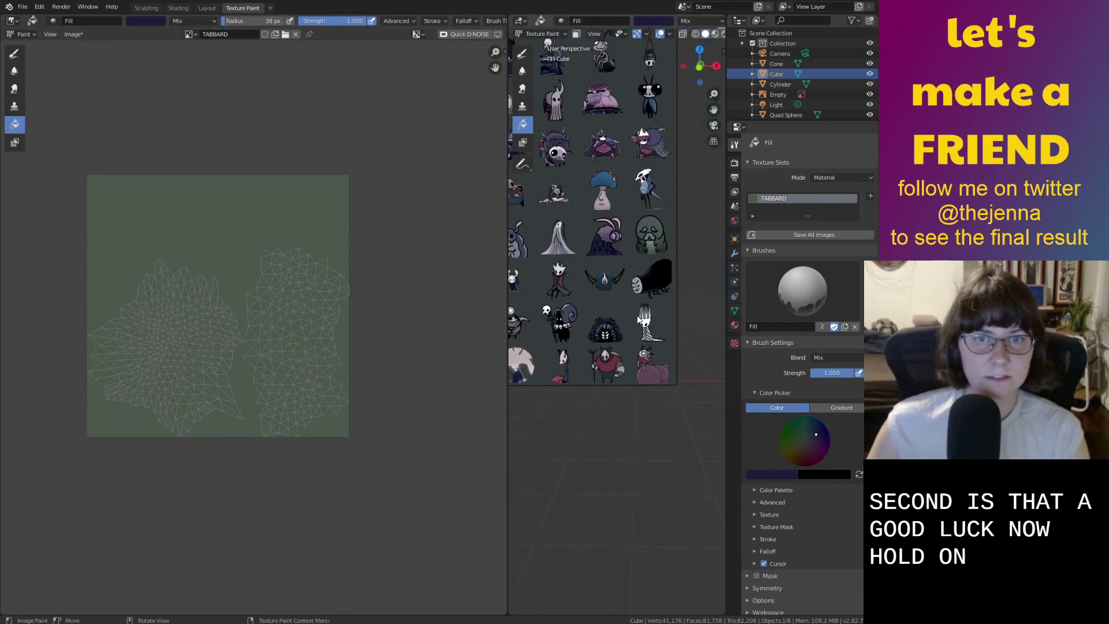
Fill the whole TABBARD image with the sampled dark indigo.
middle_click_drag(656, 327, 474, 245, "shift")
left_click(307, 248)
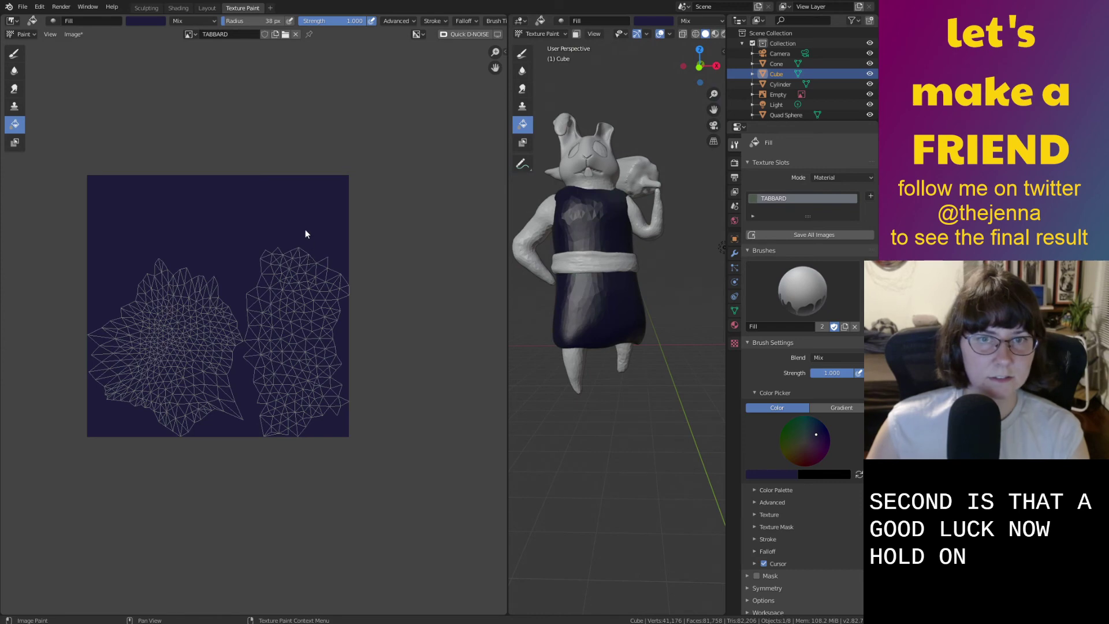
scroll(687, 237, "up", 3)
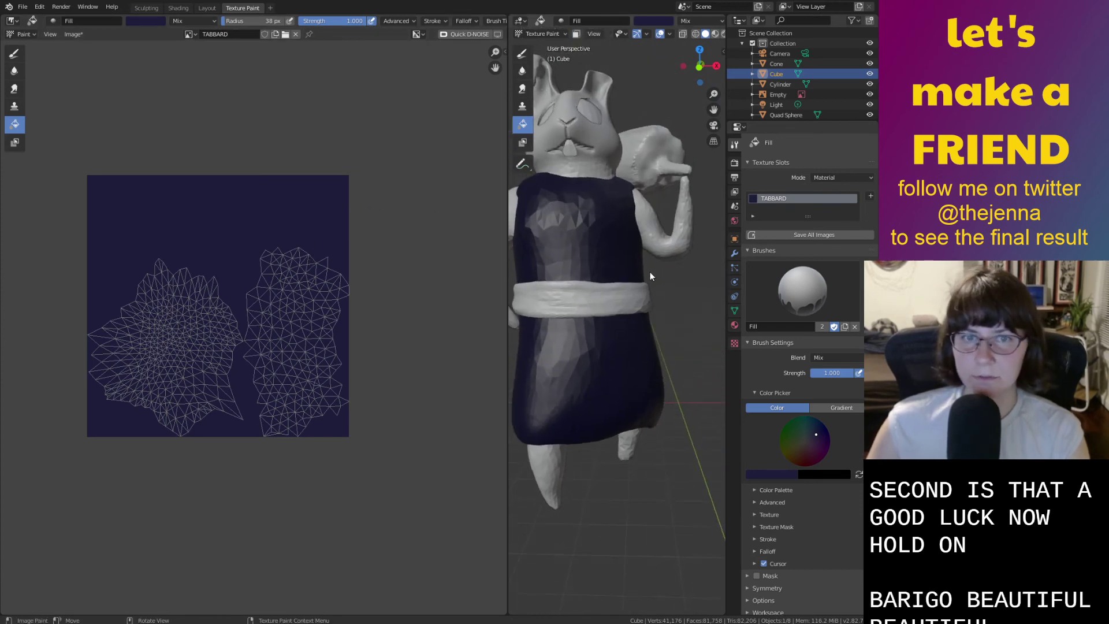
Widen the 3D viewport, save the file, and show the rabbit's torso in front view.
left_click_drag(509, 278, 246, 277)
middle_click_drag(416, 208, 588, 319)
scroll(584, 289, "up", 5)
key("ctrl+s")
scroll(587, 238, "down", 2)
scroll(589, 271, "down", 3)
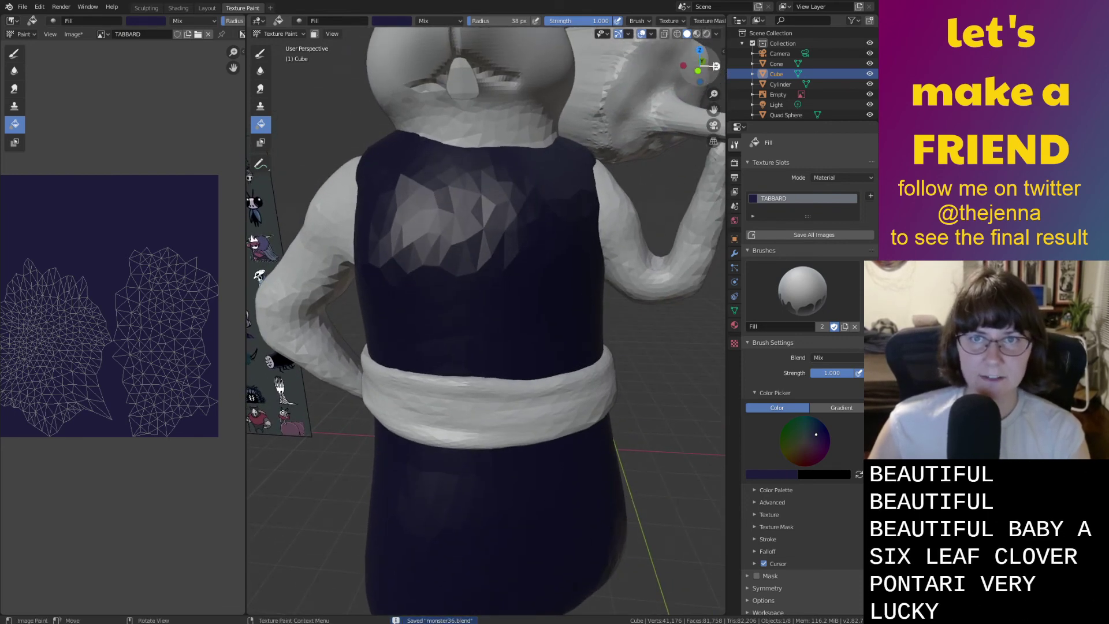
left_click(697, 72)
scroll(636, 173, "up", 3)
middle_click_drag(636, 173, 606, 314, "shift")
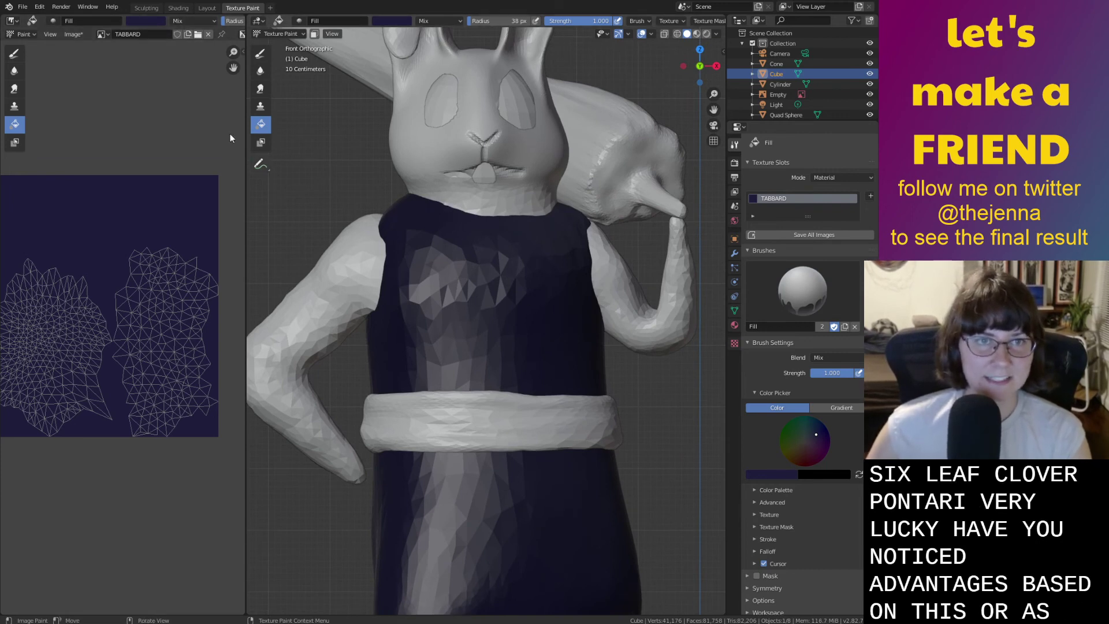
Switch to the Sculpting workspace, smooth the tabard's chest from the front, and enable Dyntopo, accepting the vertex data warning.
left_click(146, 8)
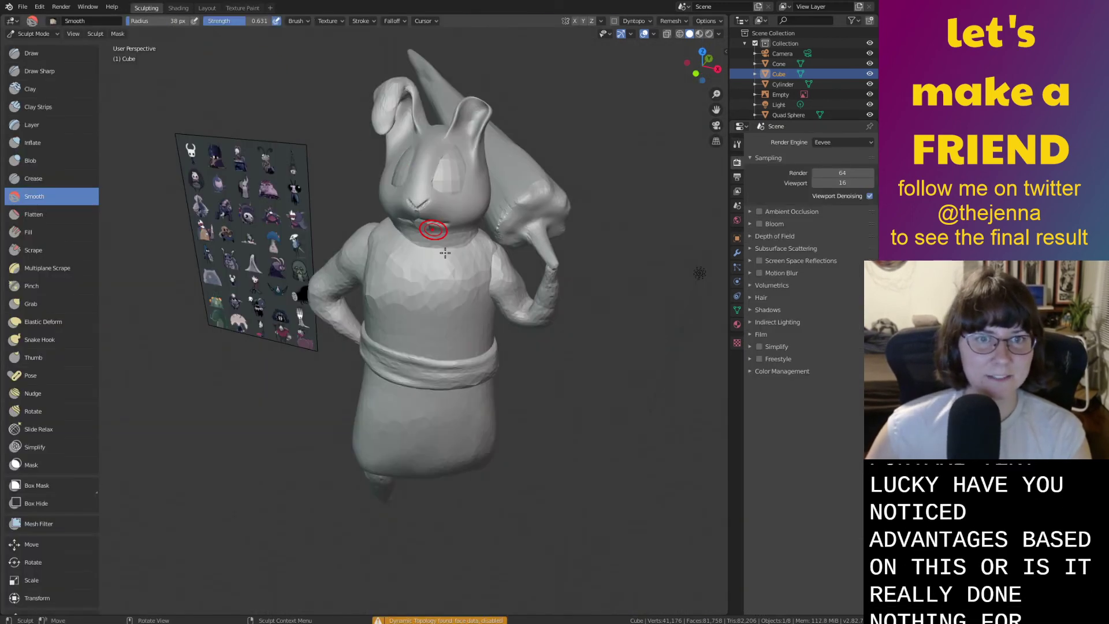
left_click(697, 72)
scroll(520, 211, "up", 5)
scroll(520, 211, "down", 1)
middle_click_drag(520, 211, 444, 312, "shift")
mouse_move(375, 325)
left_mouse_down("shift")
mouse_move(370, 317)
mouse_move(522, 274)
mouse_move(331, 295)
mouse_move(569, 255)
left_mouse_up("shift")
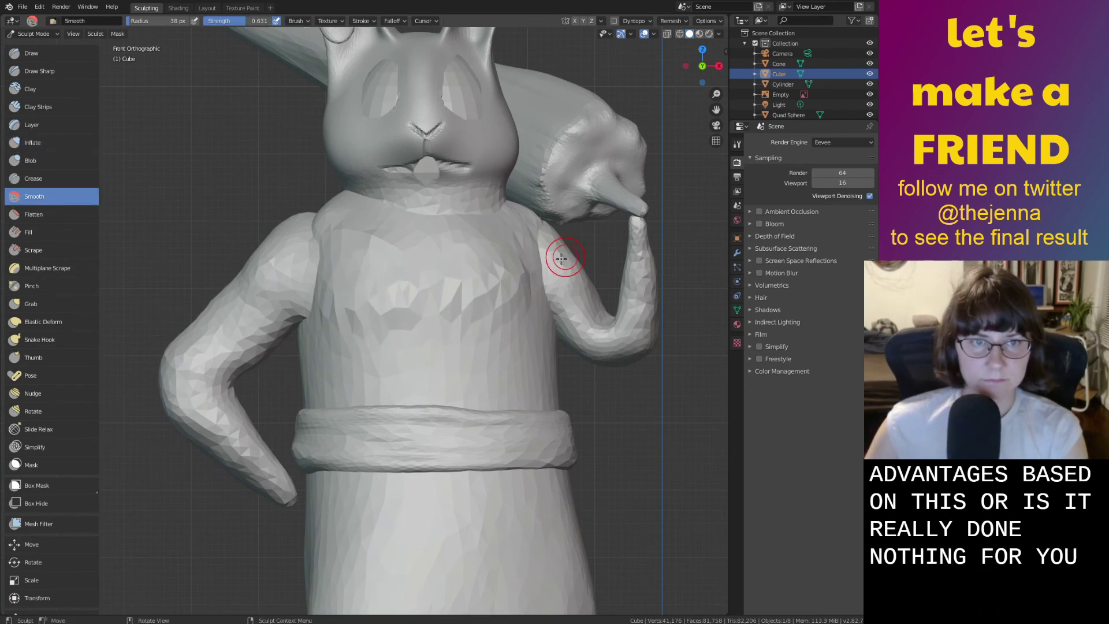
left_click(614, 22)
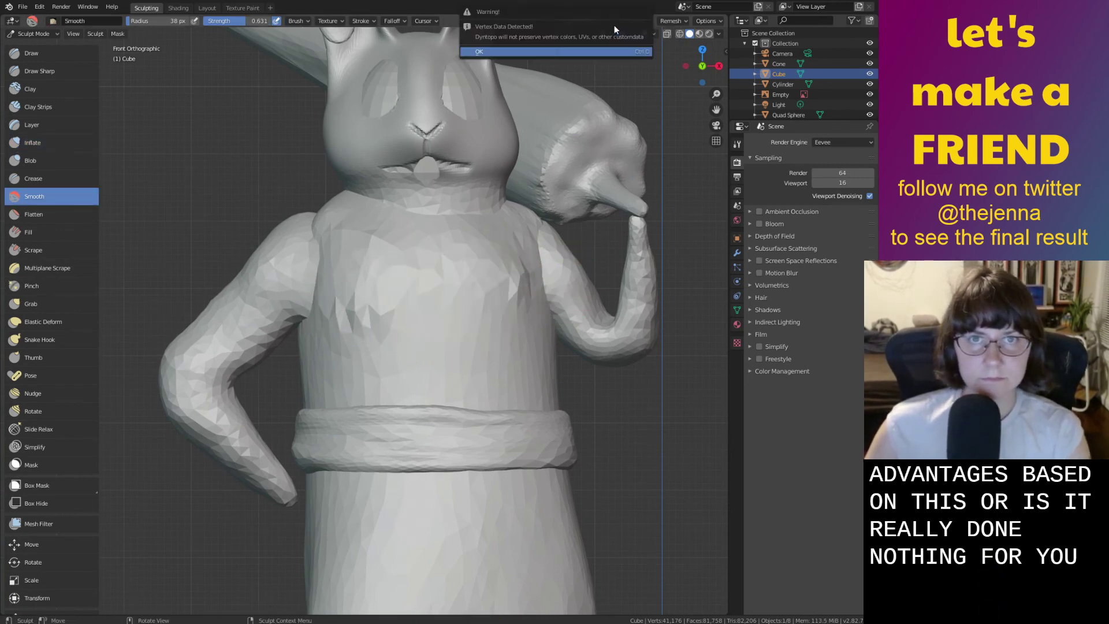
left_click(603, 54)
Smooth across the tabard's chest with Dyntopo active to build denser, more even geometry.
key("i")
mouse_move(347, 241)
left_mouse_down("ctrl")
mouse_move(483, 252)
mouse_move(349, 326)
mouse_move(330, 357)
mouse_move(528, 376)
mouse_move(331, 384)
mouse_move(540, 382)
mouse_move(293, 352)
mouse_move(540, 297)
mouse_move(349, 323)
left_mouse_up("ctrl")
mouse_move(551, 277)
left_mouse_down()
mouse_move(307, 249)
mouse_move(574, 243)
mouse_move(315, 243)
left_mouse_up()
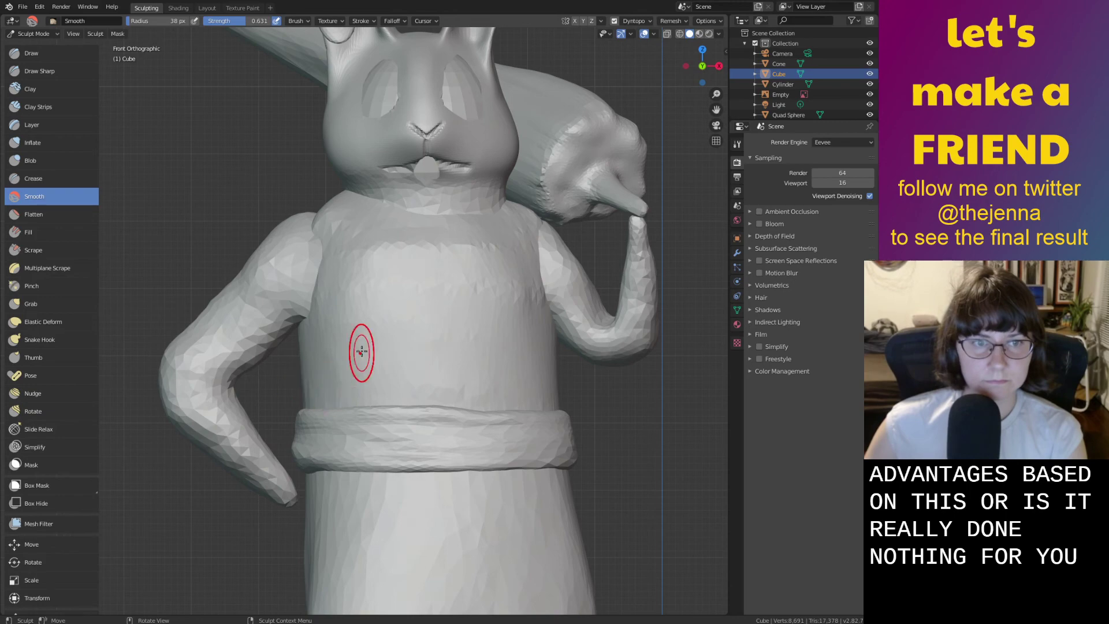
left_click_drag(537, 247, 325, 239)
left_click_drag(588, 237, 279, 262)
mouse_move(485, 287)
middle_mouse_down()
mouse_move(479, 314)
mouse_move(518, 314)
middle_mouse_up()
scroll(549, 323, "up", 2)
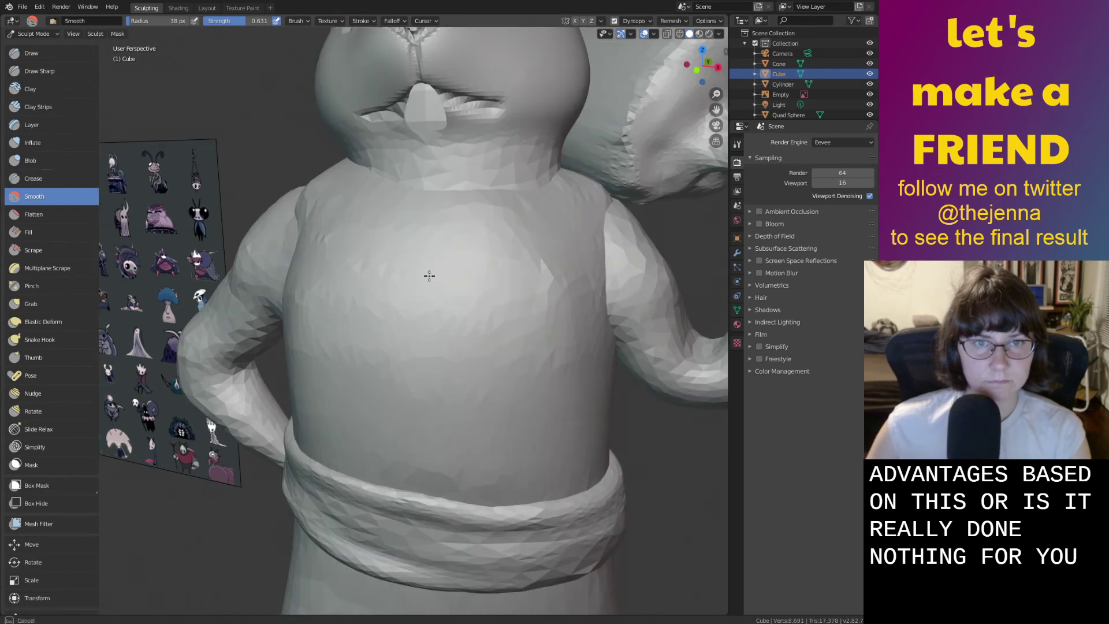
Smooth the remaining rough patches on the middle and sides of the tabard's chest, and save the file.
key("i")
mouse_move(576, 290)
left_mouse_down("ctrl")
mouse_move(318, 302)
mouse_move(491, 344)
mouse_move(510, 366)
mouse_move(352, 388)
mouse_move(375, 337)
left_mouse_up("ctrl")
key("shift+s")
mouse_move(527, 353)
left_mouse_down()
mouse_move(267, 290)
mouse_move(575, 280)
left_mouse_up()
mouse_move(444, 276)
left_mouse_down()
mouse_move(401, 329)
mouse_move(503, 384)
mouse_move(302, 277)
left_mouse_up()
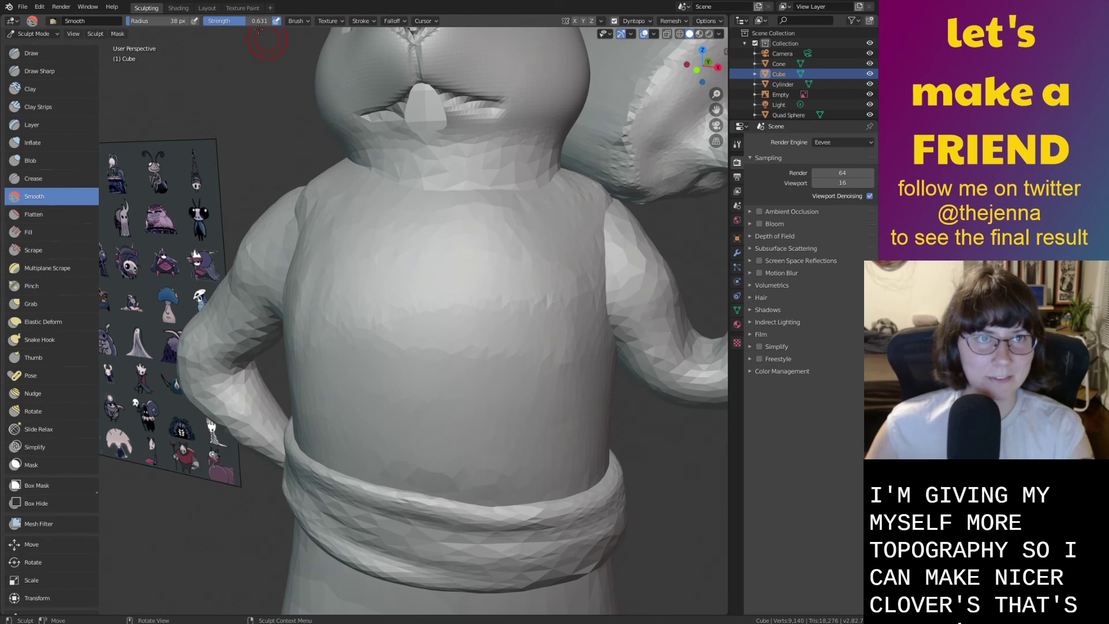
middle_click_drag(321, 243, 372, 252)
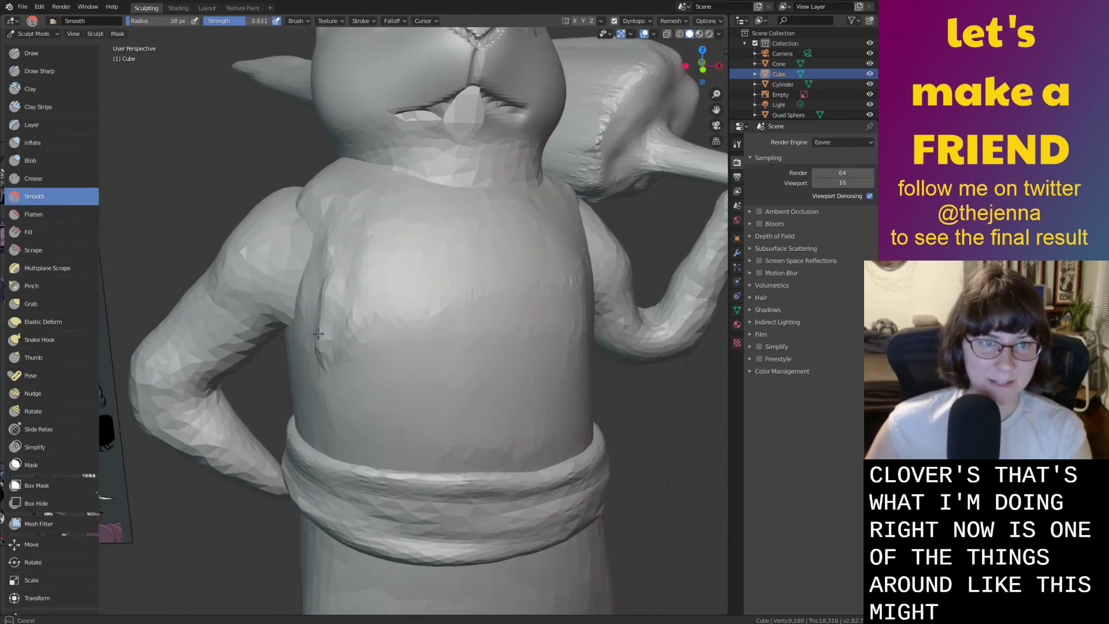
middle_click_drag(322, 322, 443, 247)
key("ctrl+s")
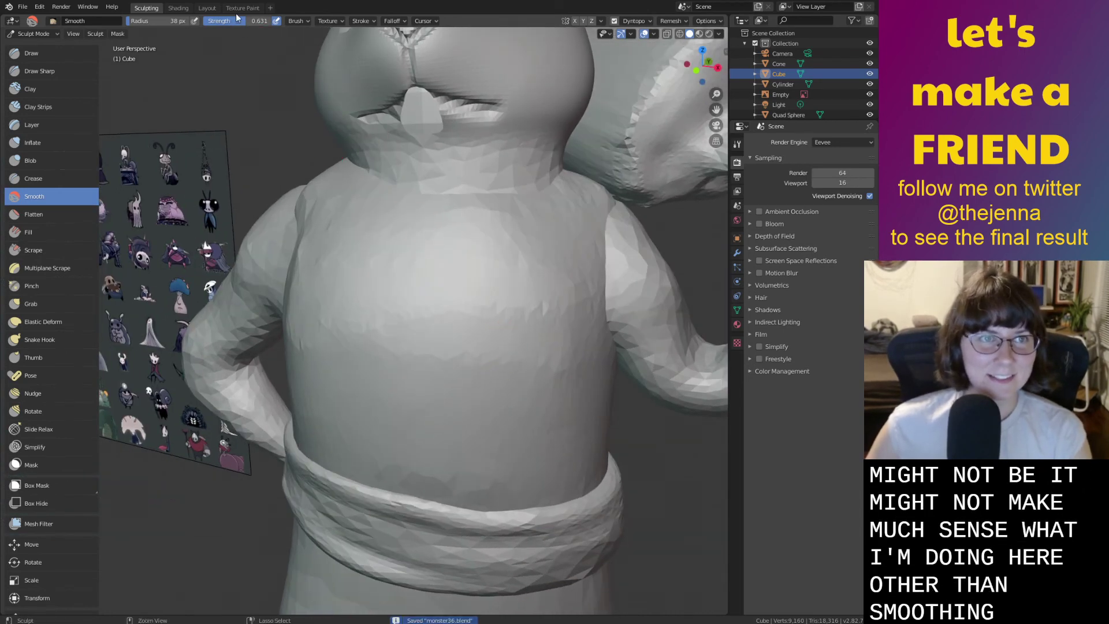
Return to the Texture Paint workspace and switch from Fill to the Draw brush for work on the tabard's chest.
key("ctrl+Page_Up")
middle_click_drag(518, 276, 498, 317)
scroll(518, 277, "down", 4)
scroll(498, 317, "up", 4)
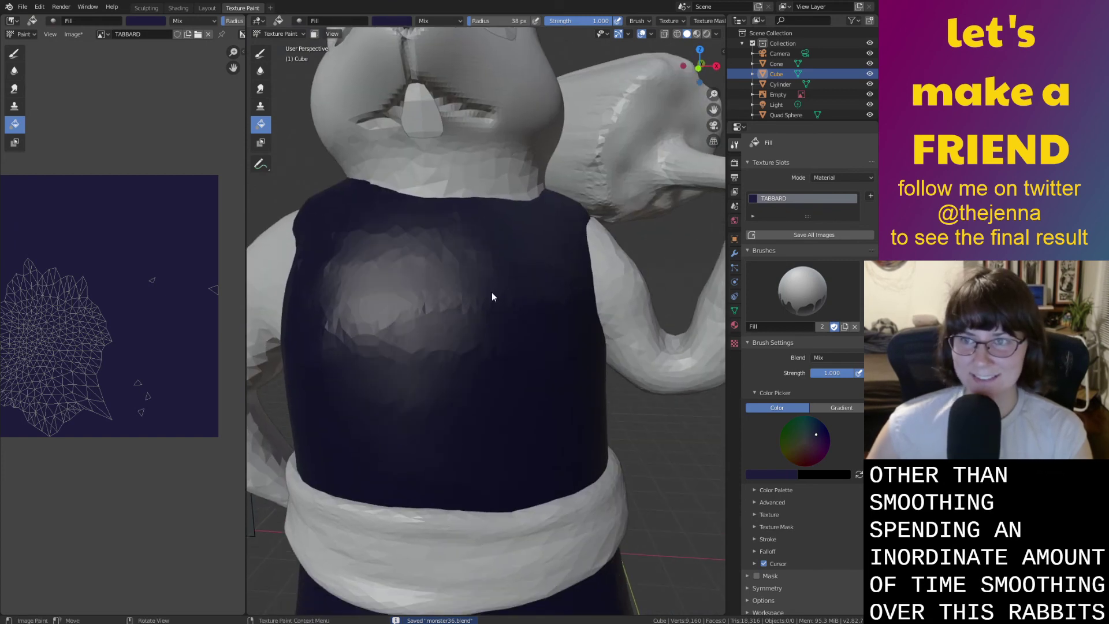
scroll(492, 294, "down", 2)
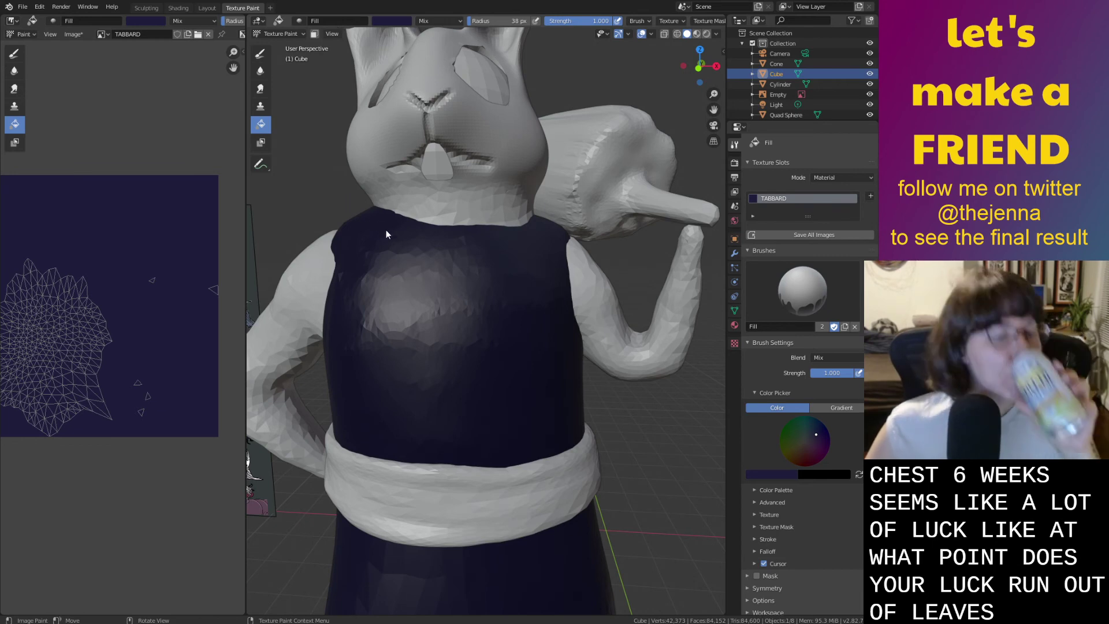
middle_click_drag(379, 258, 516, 394)
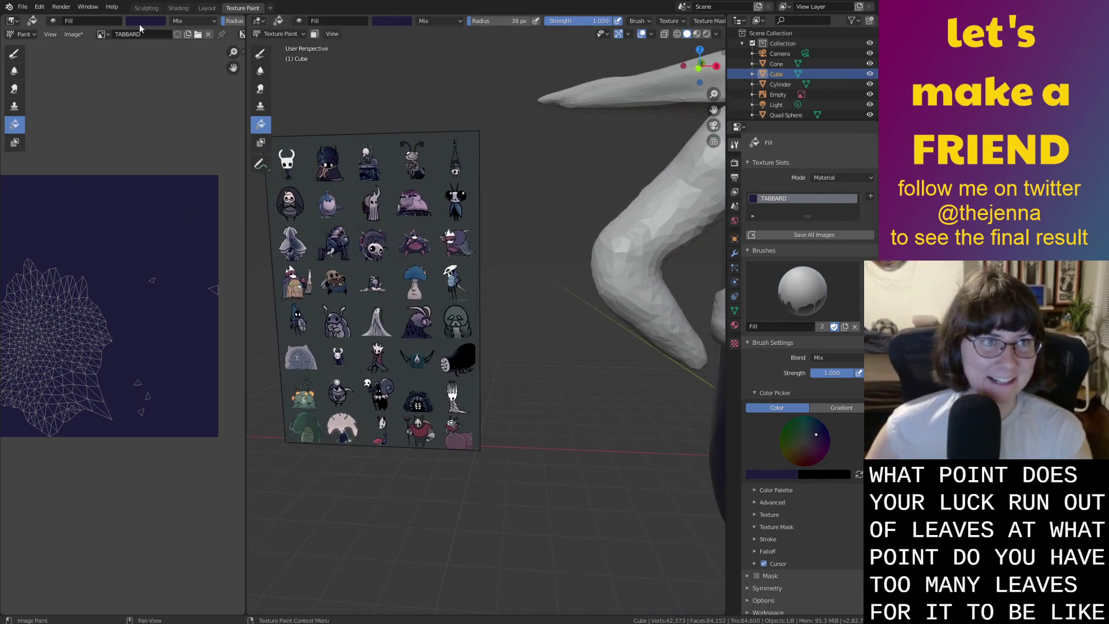
left_click(14, 54)
middle_click_drag(471, 230, 308, 267, "shift")
scroll(398, 229, "down", 5)
scroll(370, 231, "up", 5)
middle_click_drag(311, 154, 367, 166, "shift")
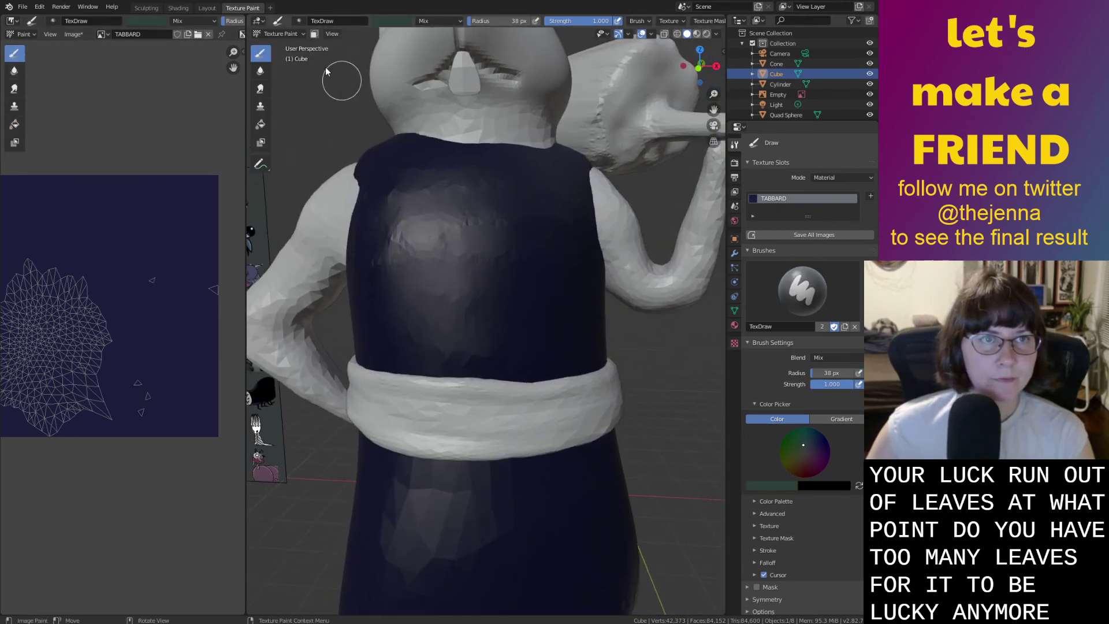
Unwrap the selected front chest faces of the tabard again in Edit Mode of the Layout workspace.
left_click(208, 8)
middle_click_drag(412, 232, 412, 237)
key("Tab")
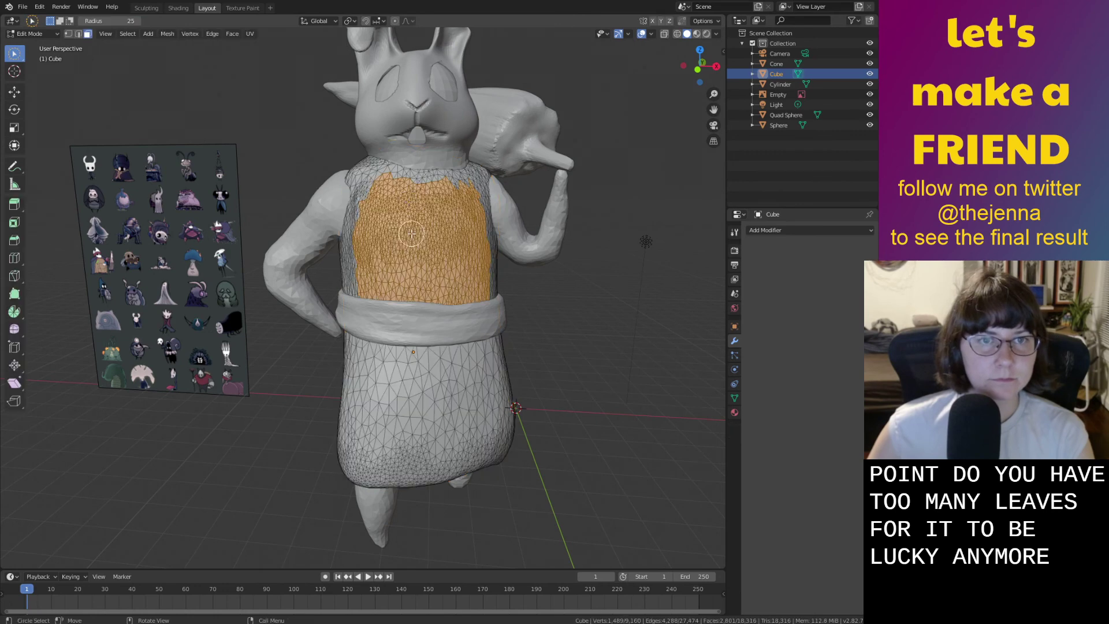
key("u")
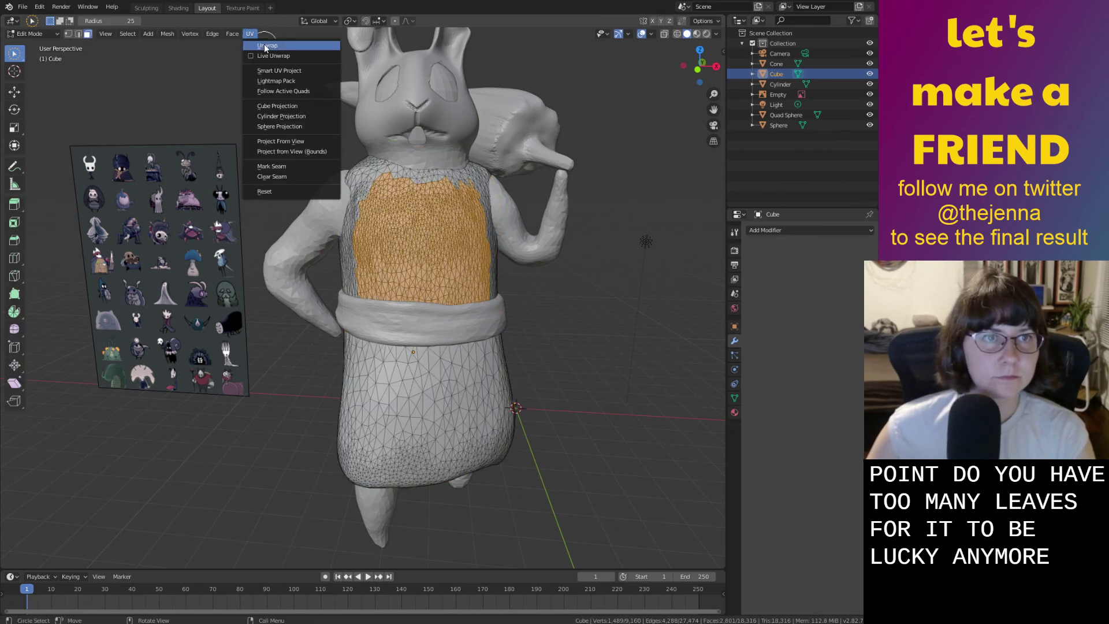
left_click(256, 44)
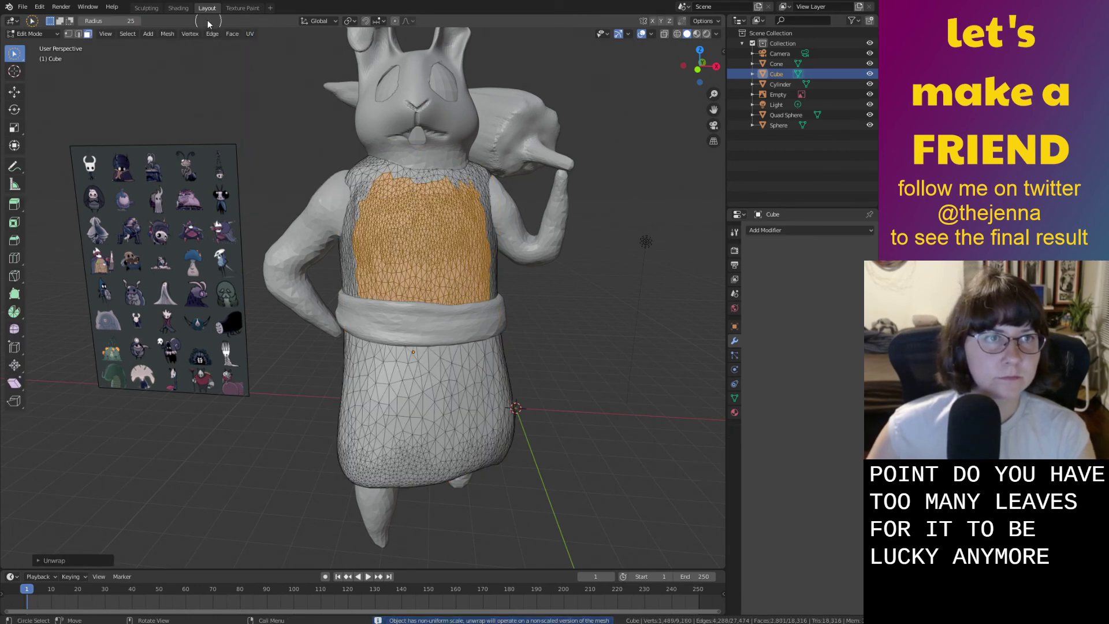
Return to the Texture Paint workspace, check the new unwrap over the TABBARD image, and save the file.
left_click(242, 8)
middle_click_drag(186, 350, 191, 312)
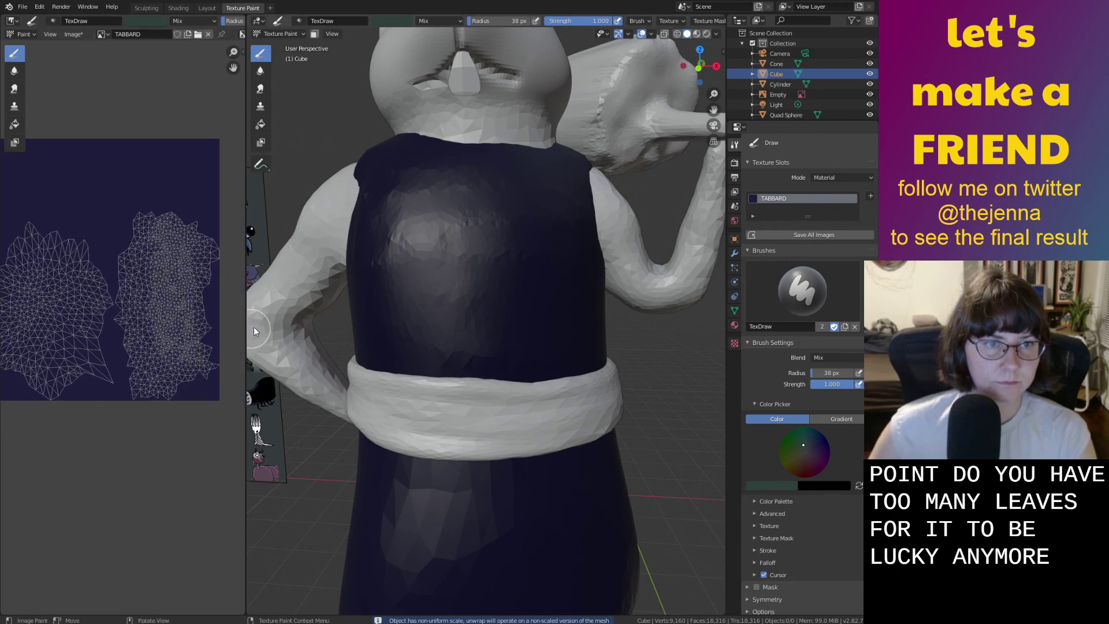
middle_click_drag(600, 325, 593, 375, "shift")
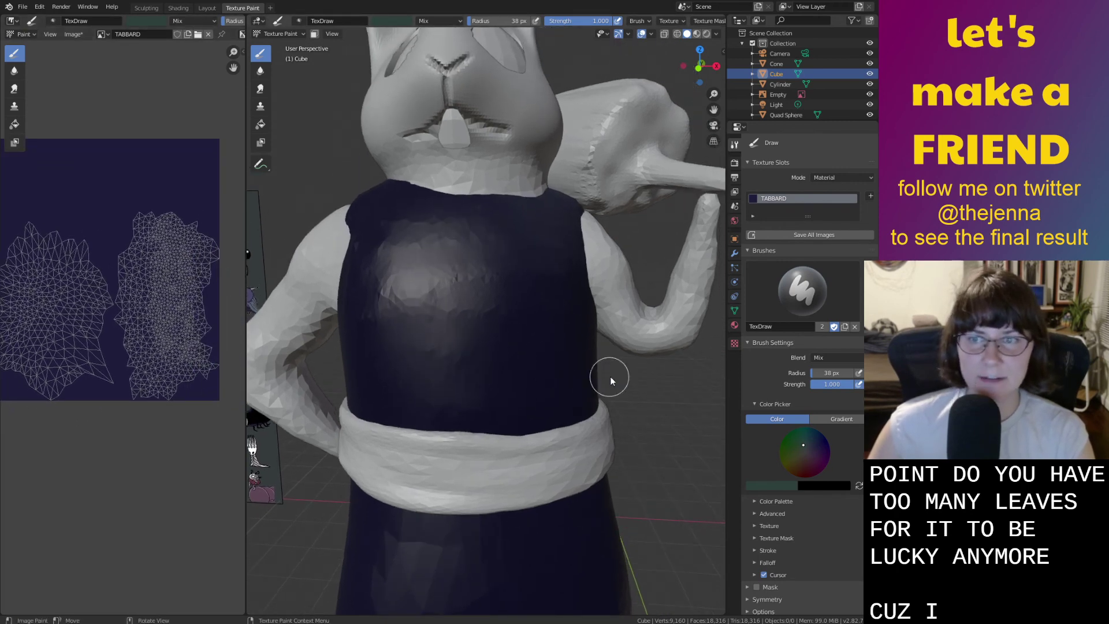
scroll(601, 359, "up", 1)
key("ctrl+s")
scroll(590, 319, "down", 1)
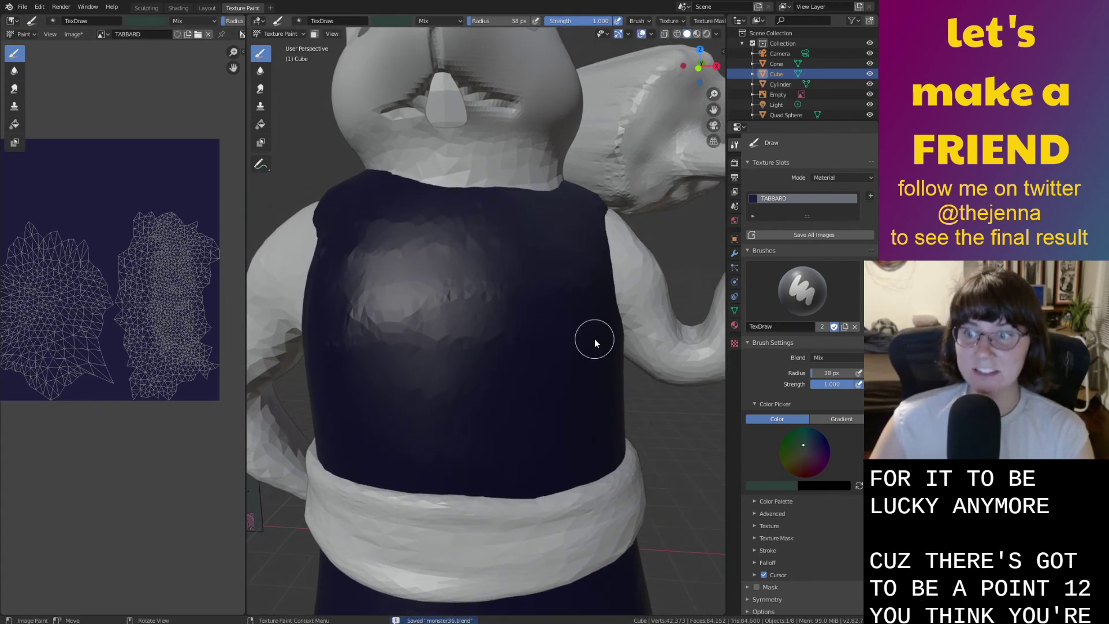
scroll(597, 356, "down", 1)
scroll(599, 375, "down", 1)
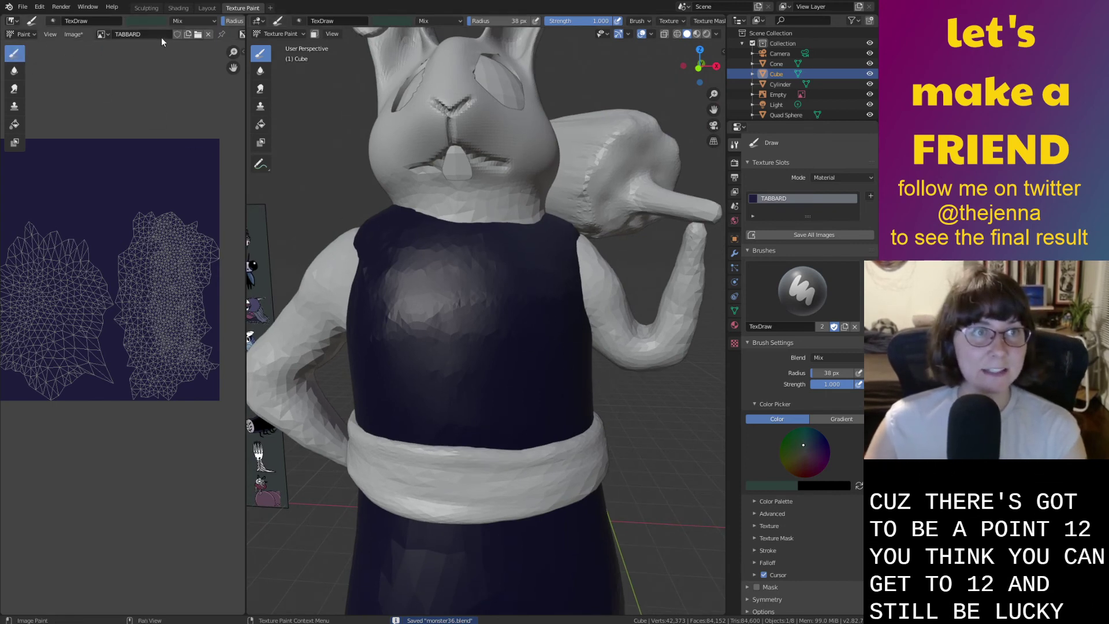
Set the Draw brush to a stronger green and paint a four-leaf clover on the tabard's chest.
left_click(446, 278)
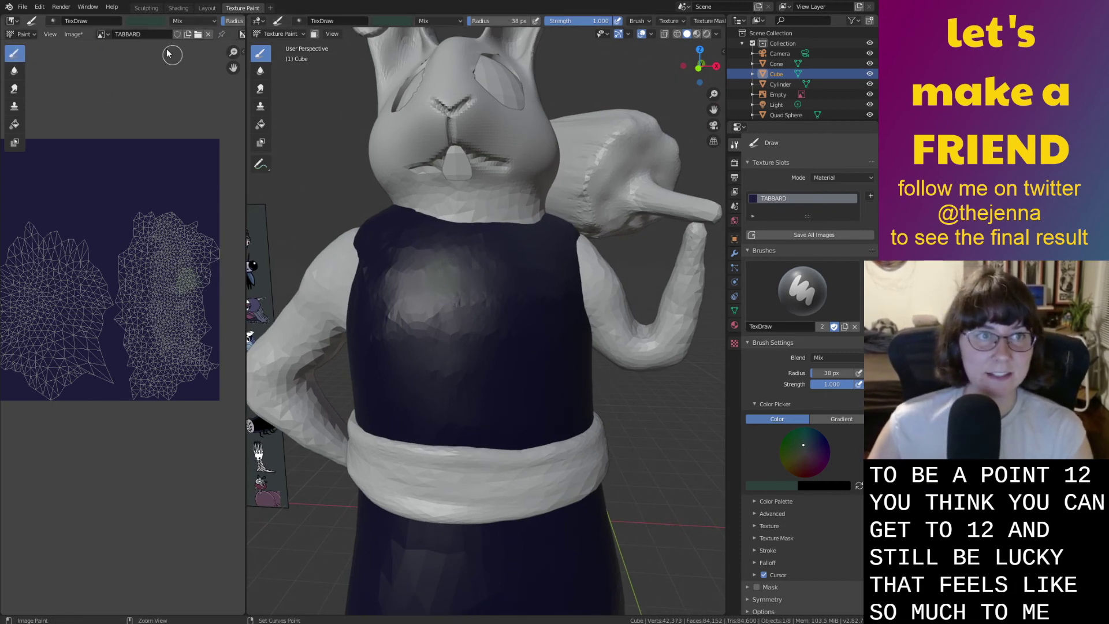
left_click(142, 22)
mouse_move(217, 88)
left_mouse_down()
mouse_move(215, 103)
mouse_move(214, 81)
left_mouse_up()
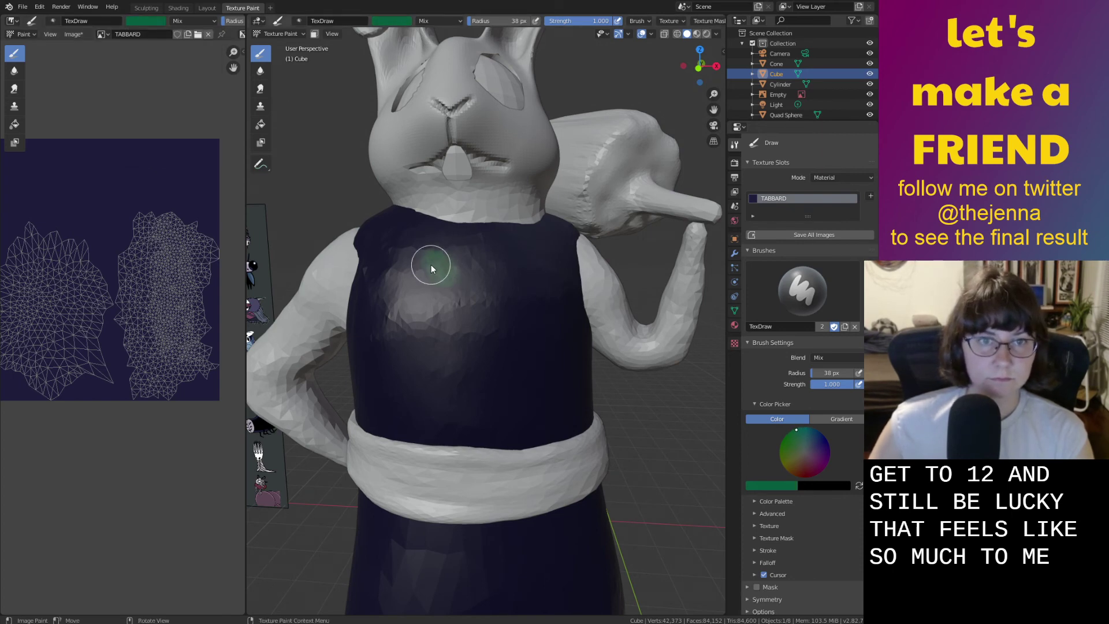
key("ctrl+z")
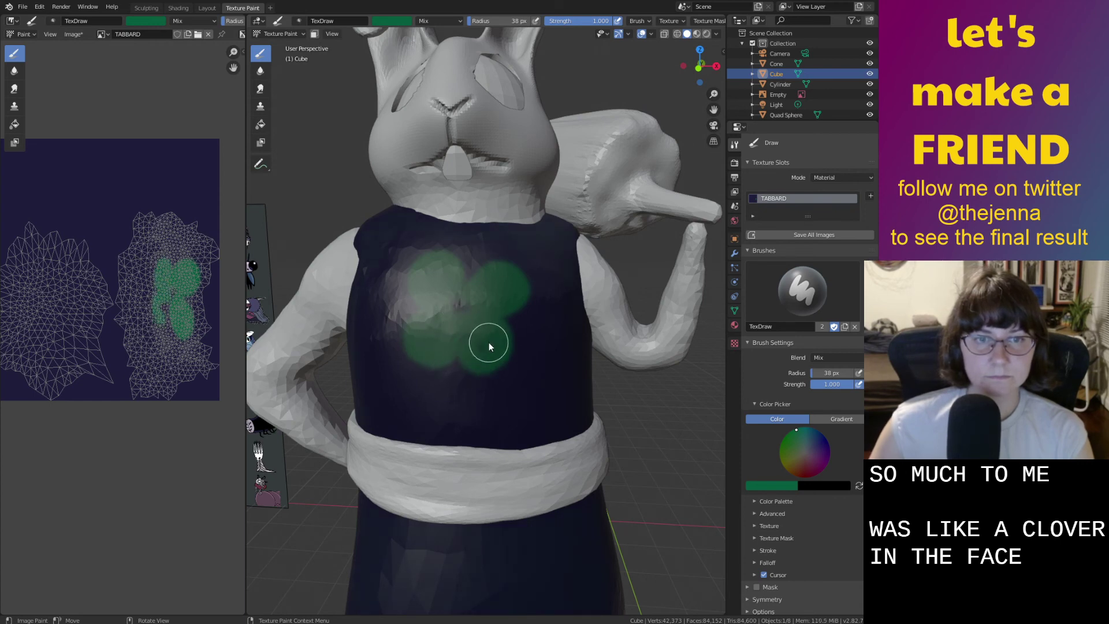
Reduce the Draw brush radius to 16 px and undo the last stroke on the tabard.
key("bracketleft")
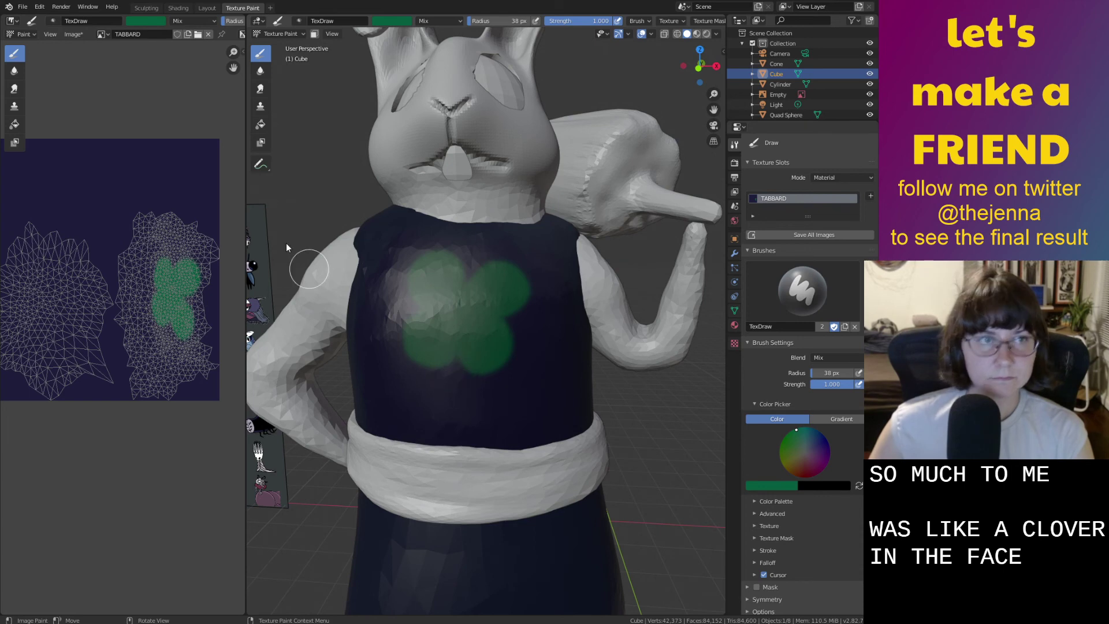
key("bracketleft")
key("bracketleft")
key("bracketleft")
key("bracketleft")
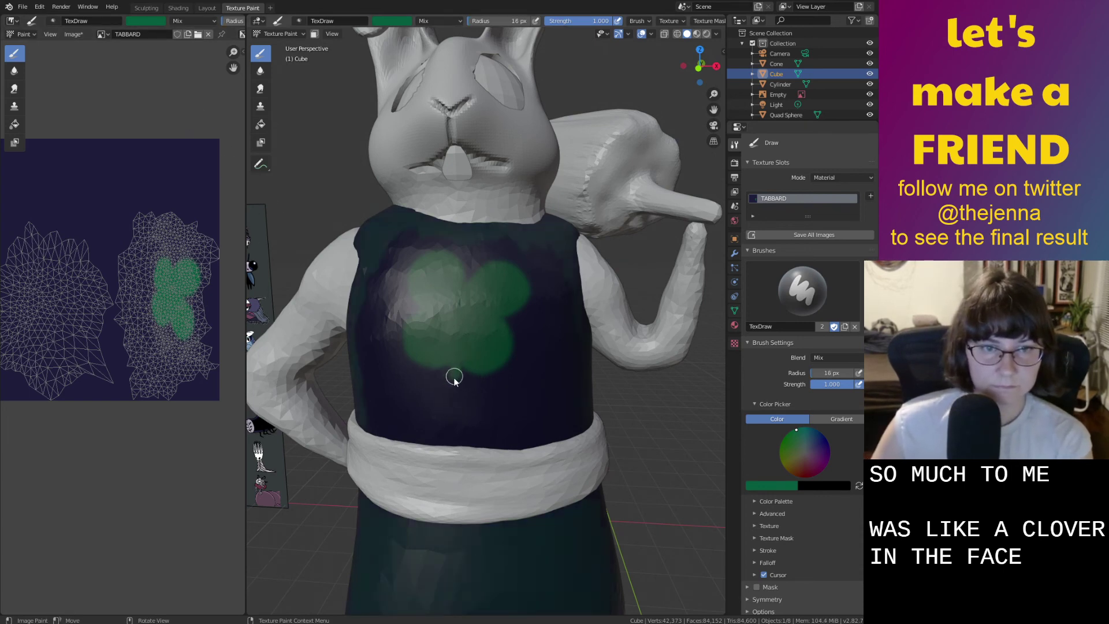
mouse_move(417, 418)
middle_mouse_down()
mouse_move(478, 394)
mouse_move(405, 357)
mouse_move(428, 424)
mouse_move(421, 417)
middle_mouse_up()
key("ctrl+z")
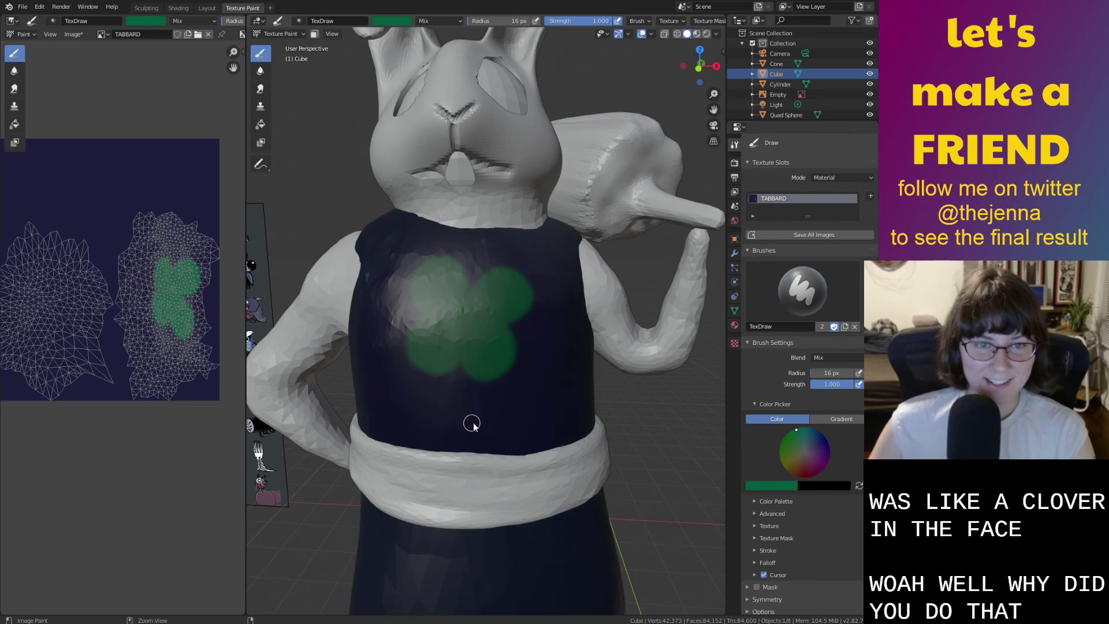
Try to paint a thin curved green stem below the clover, undoing each stroke.
scroll(488, 419, "up", 3)
mouse_move(521, 368)
left_mouse_down()
mouse_move(512, 398)
mouse_move(444, 450)
left_mouse_up()
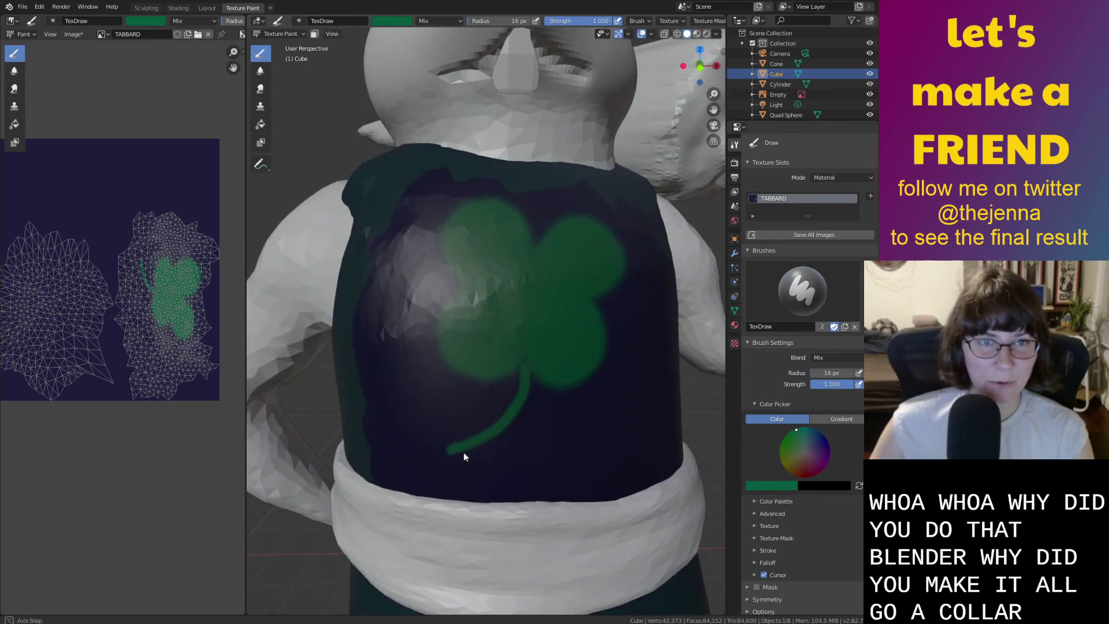
middle_click_drag(462, 456, 477, 459)
key("ctrl+z")
left_click_drag(662, 427, 594, 495)
key("ctrl+z")
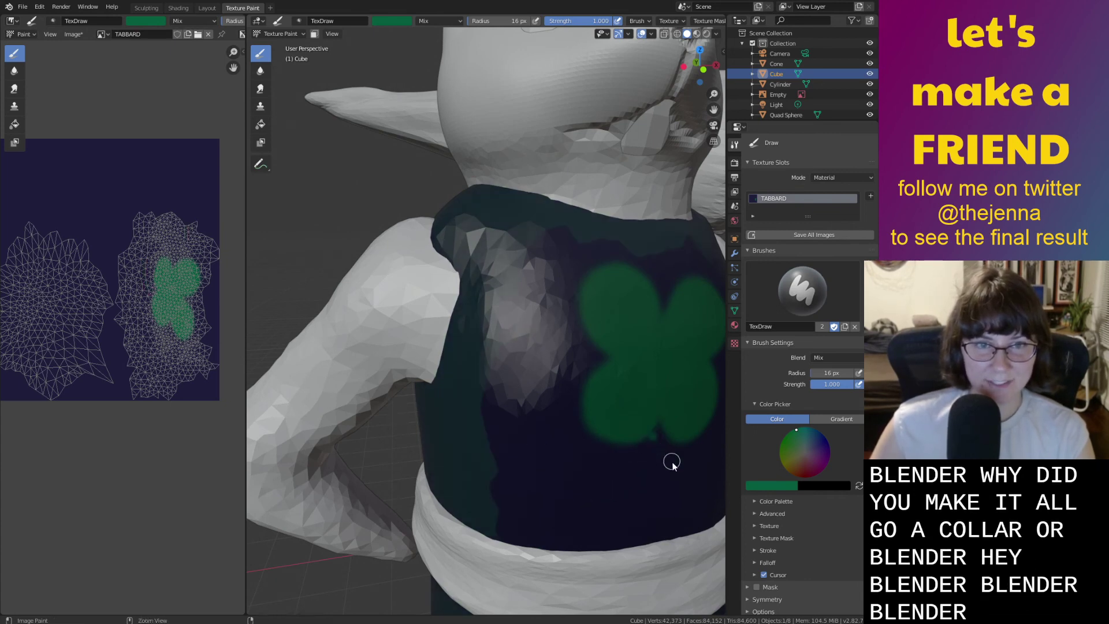
Try further thin green strokes around the clover from other viewing angles, undoing each one.
middle_click_drag(672, 464, 652, 465)
left_click_drag(523, 402, 425, 404)
key("ctrl+z")
middle_click_drag(565, 470, 547, 410)
left_click_drag(540, 387, 589, 441)
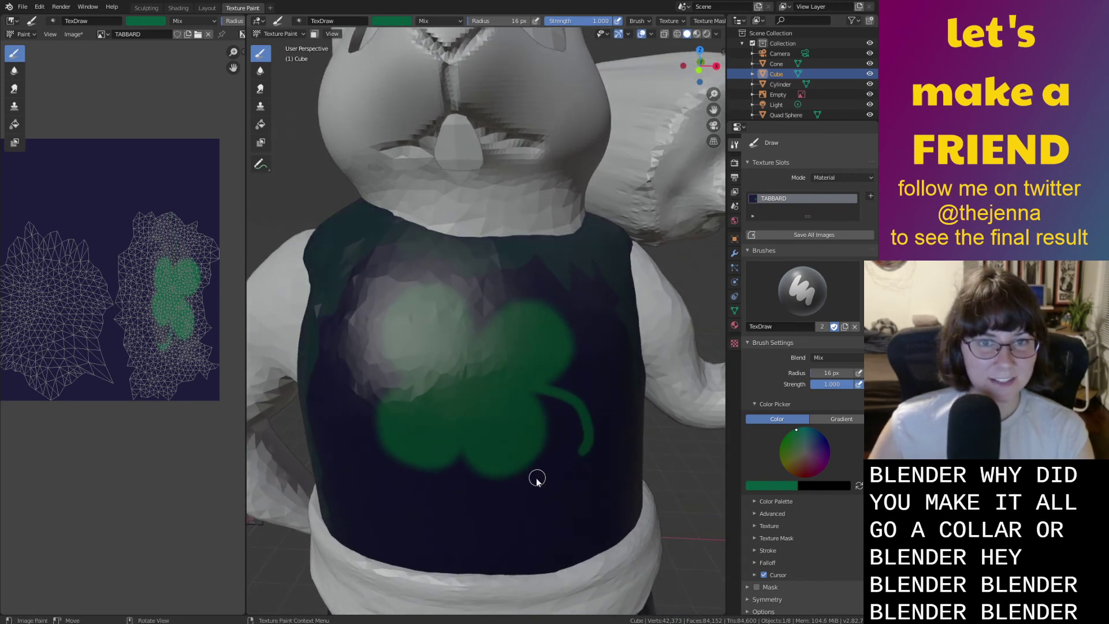
key("ctrl+z")
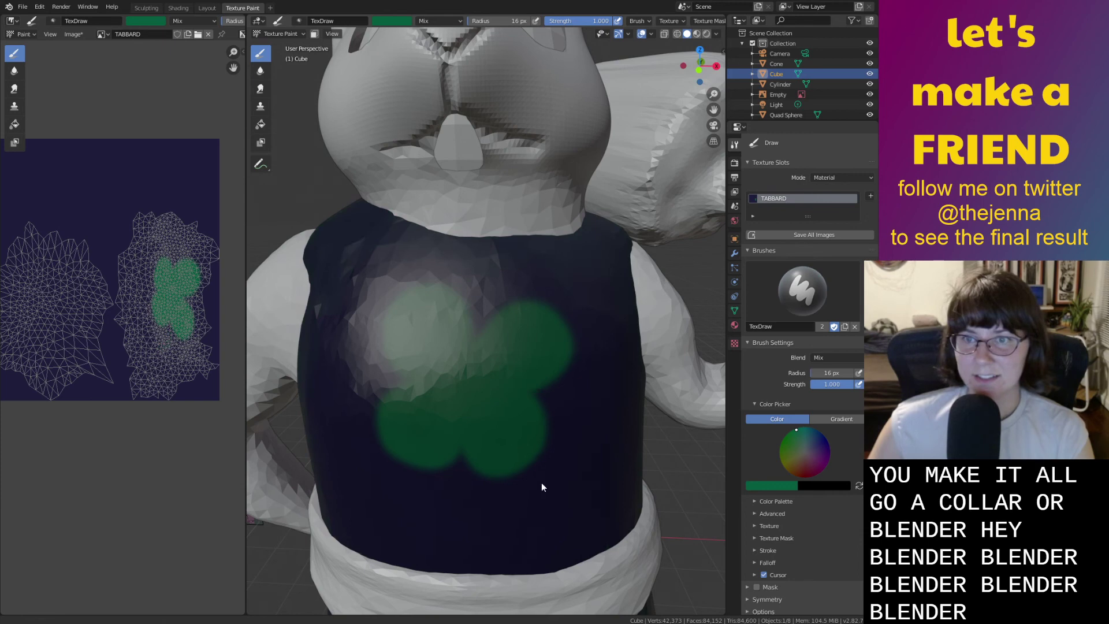
middle_click_drag(541, 483, 552, 475, "shift")
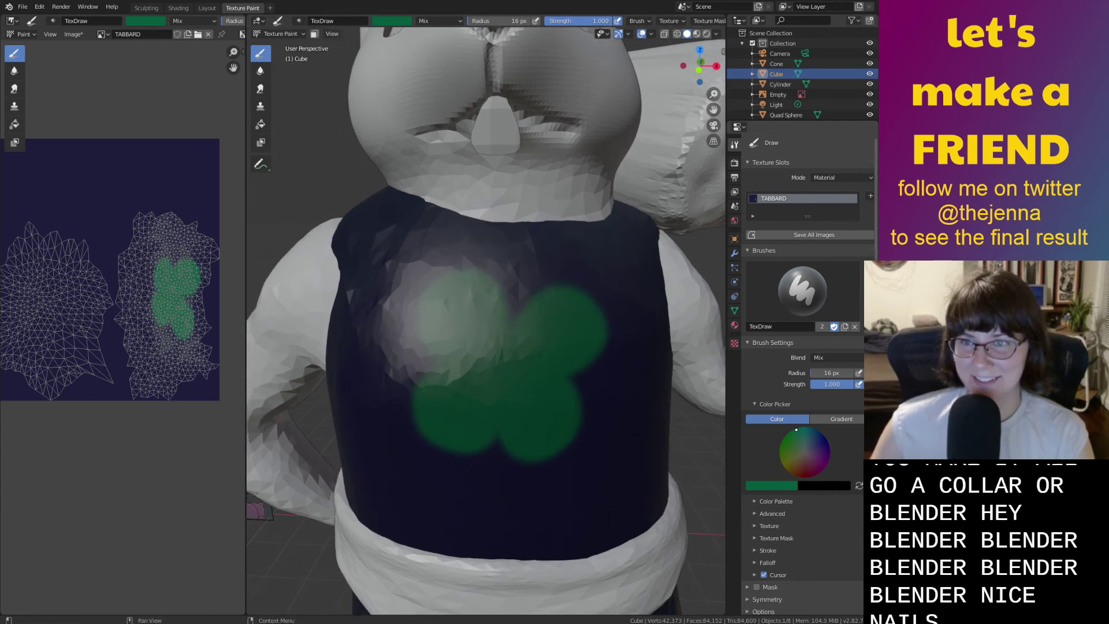
middle_click_drag(533, 414, 544, 413)
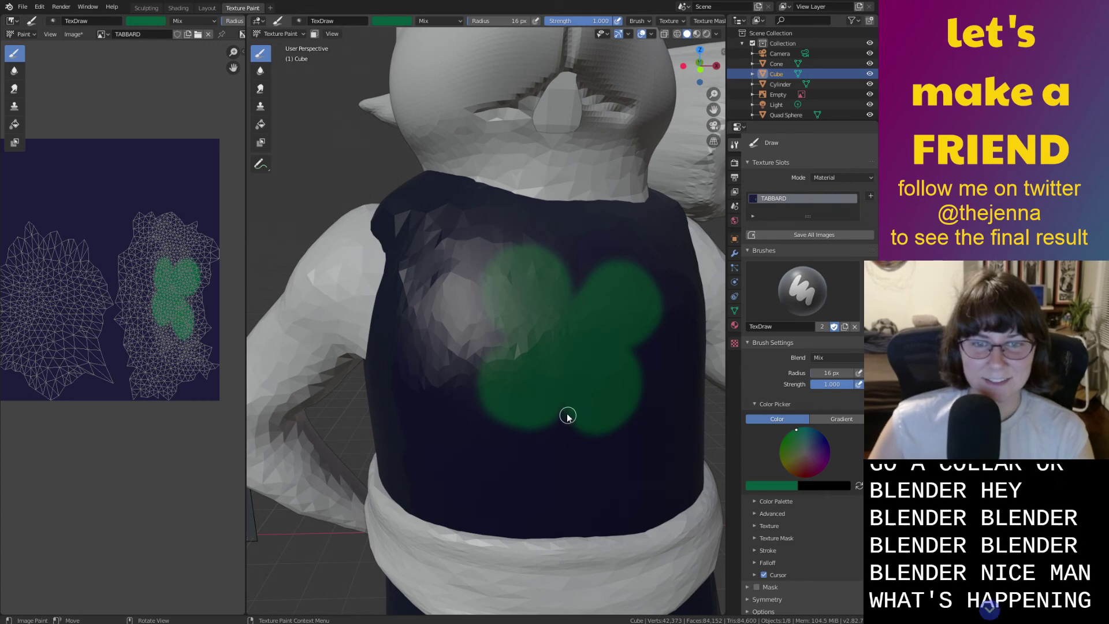
Try a blue subsurface colour on the tabbard material in the Shading workspace and undo the change.
middle_click_drag(554, 484, 495, 455)
scroll(494, 455, "down", 2)
scroll(495, 454, "up", 2)
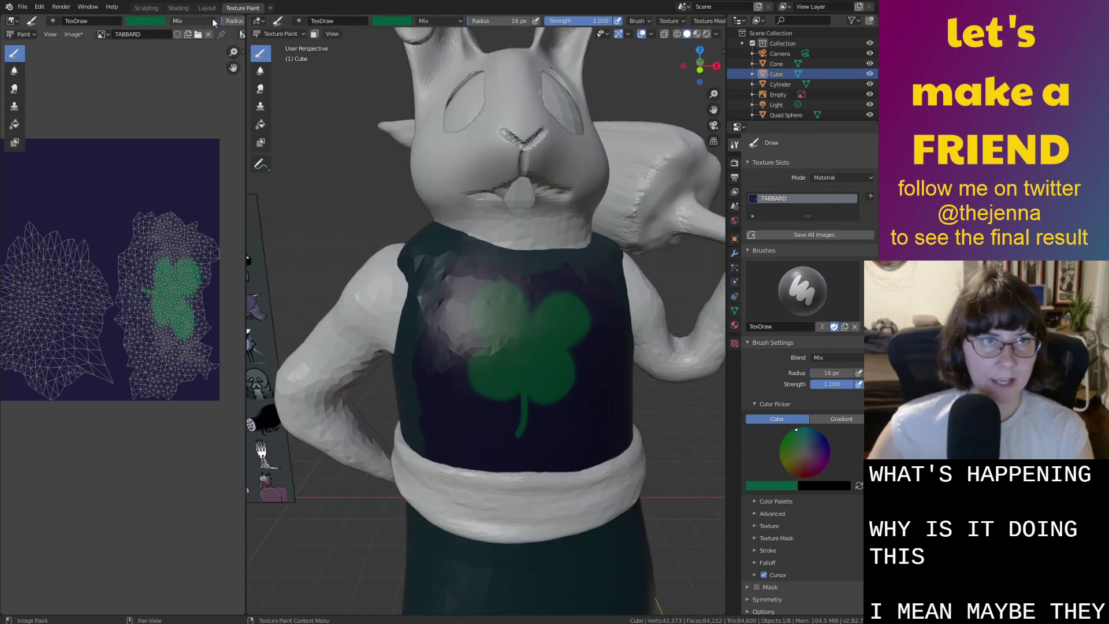
left_click(178, 8)
scroll(491, 205, "up", 2)
middle_click_drag(490, 221, 493, 294)
left_click(434, 446)
left_click_drag(459, 382, 477, 351)
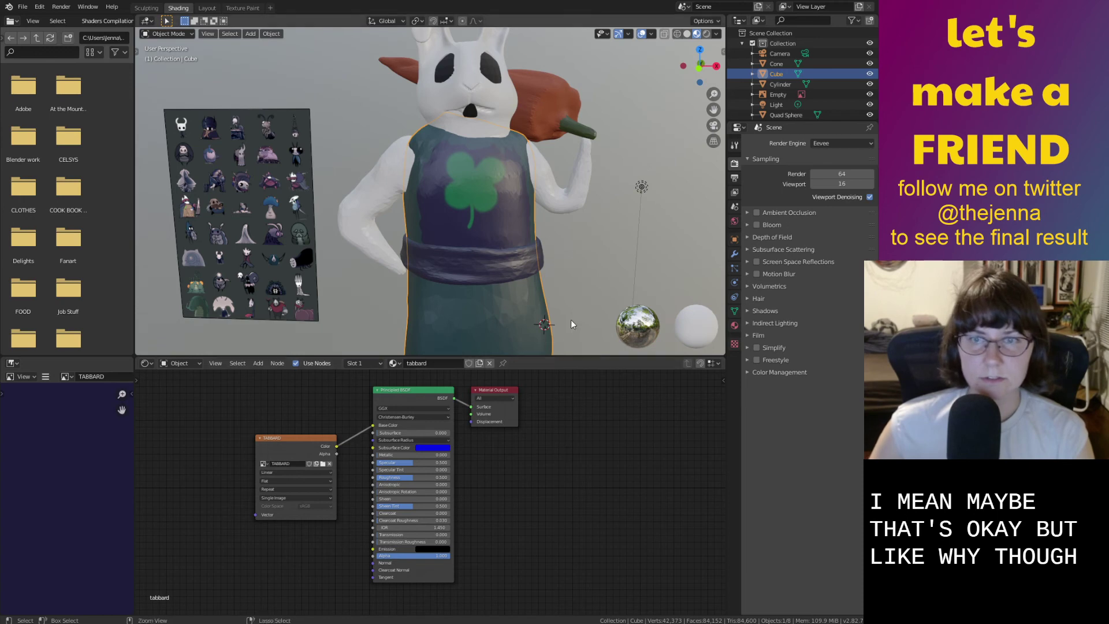
key("ctrl+z")
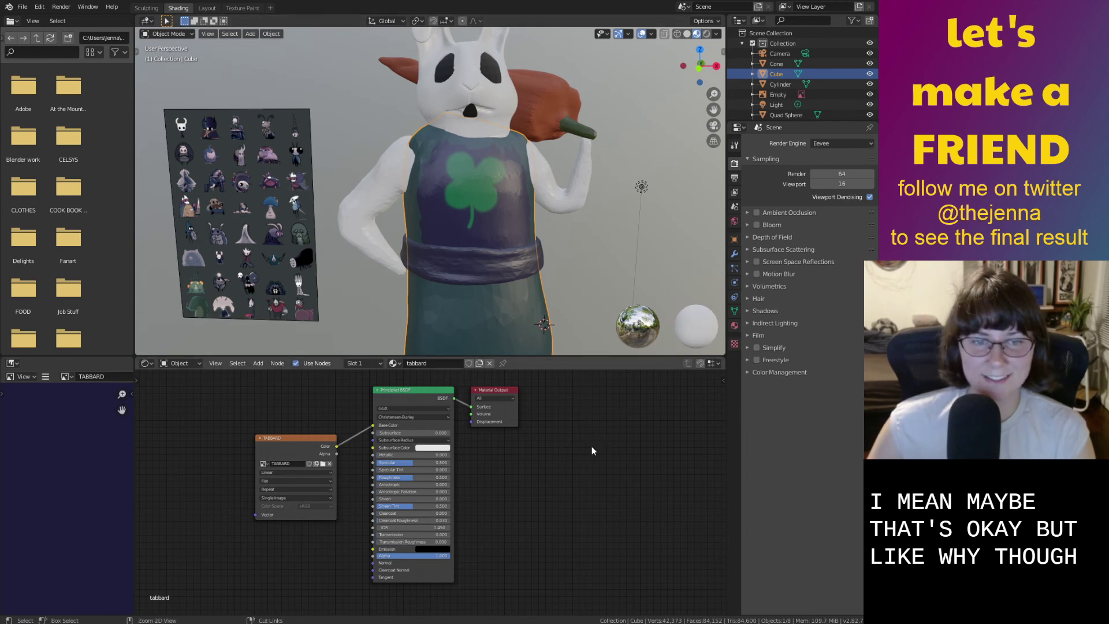
Return to the Texture Paint workspace and save the file.
left_click(241, 8)
mouse_move(545, 340)
middle_mouse_down()
mouse_move(565, 340)
mouse_move(574, 381)
mouse_move(526, 399)
middle_mouse_up()
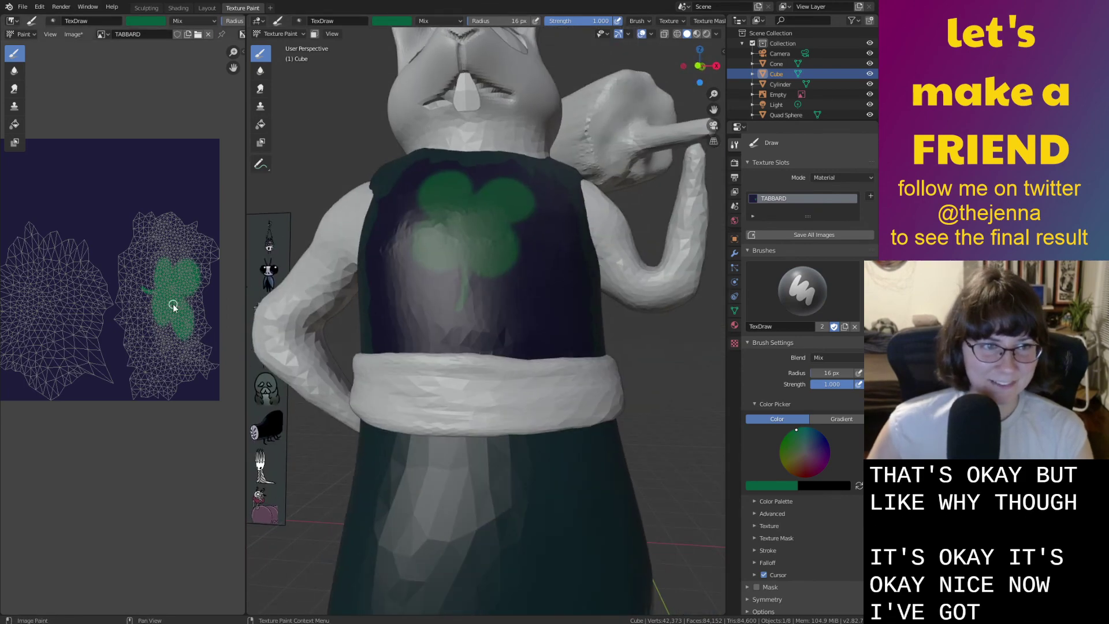
scroll(172, 304, "down", 2)
middle_click_drag(463, 315, 505, 399)
key("ctrl+s")
Undo the recent paint strokes back to the four-leaf clover without its stem.
middle_click_drag(434, 397, 518, 442)
scroll(512, 444, "up", 4)
scroll(513, 444, "up", 2)
key("ctrl+z")
key("ctrl+z")
key("ctrl+z")
key("ctrl+z")
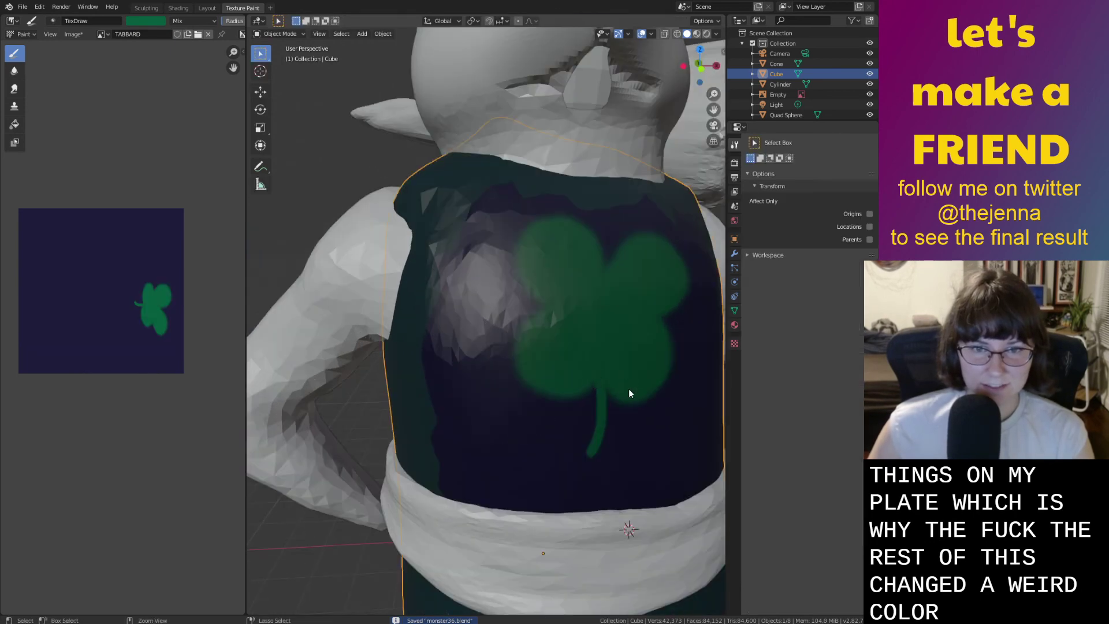
key("ctrl+shift+z")
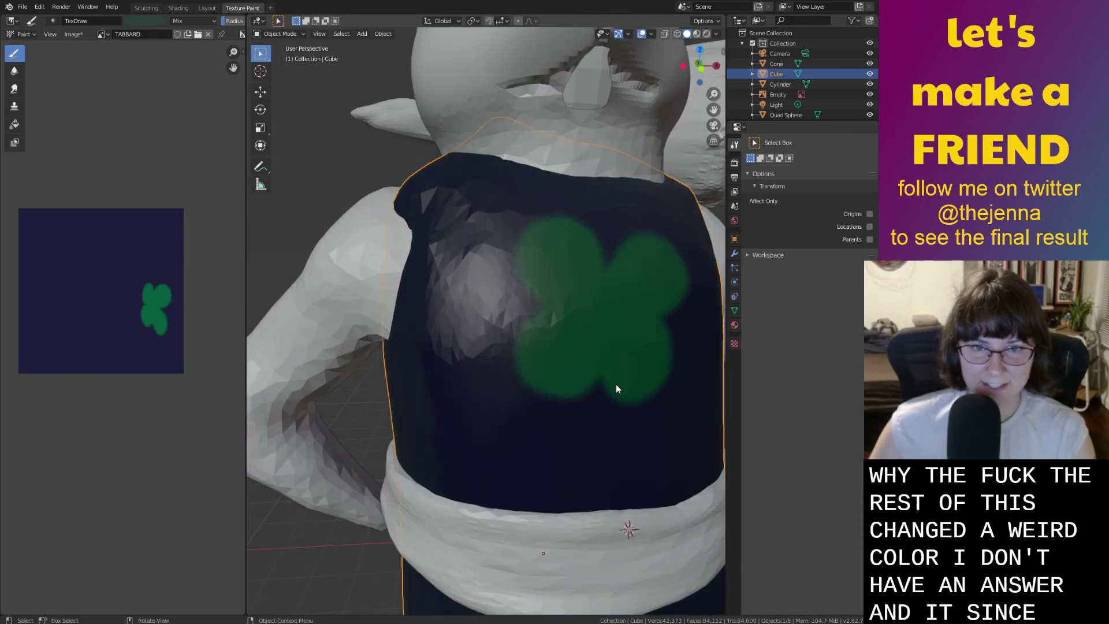
left_click(145, 20)
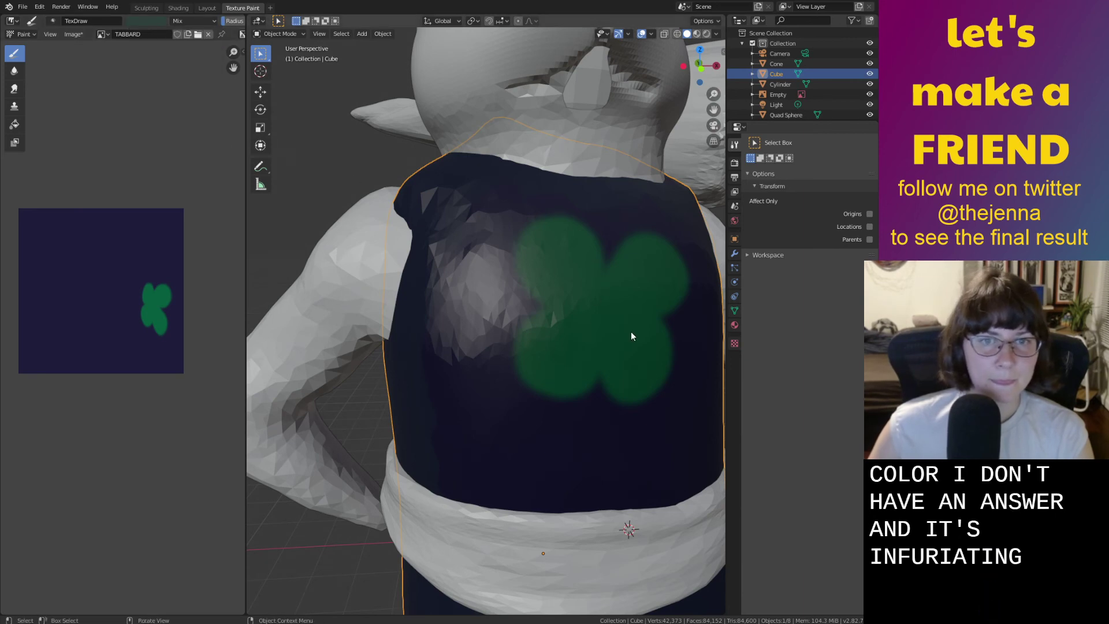
Unwrap the selected chest faces of the tabard again from Edit Mode in the Layout workspace.
scroll(617, 334, "down", 3)
middle_click_drag(595, 328, 583, 328)
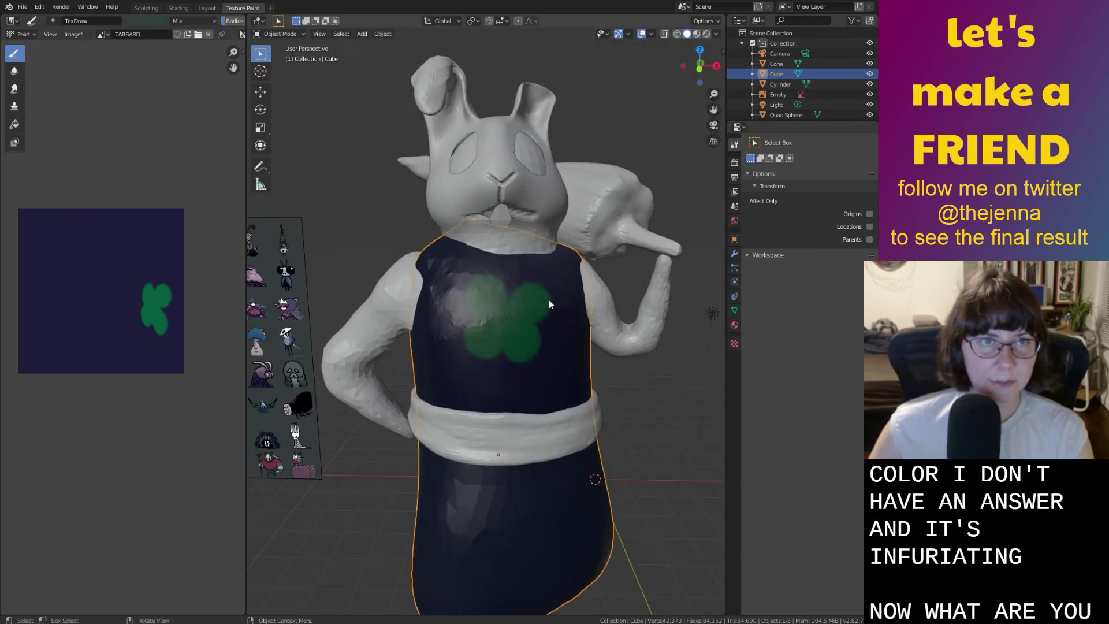
scroll(549, 300, "up", 1)
left_click(207, 8)
scroll(439, 242, "up", 3)
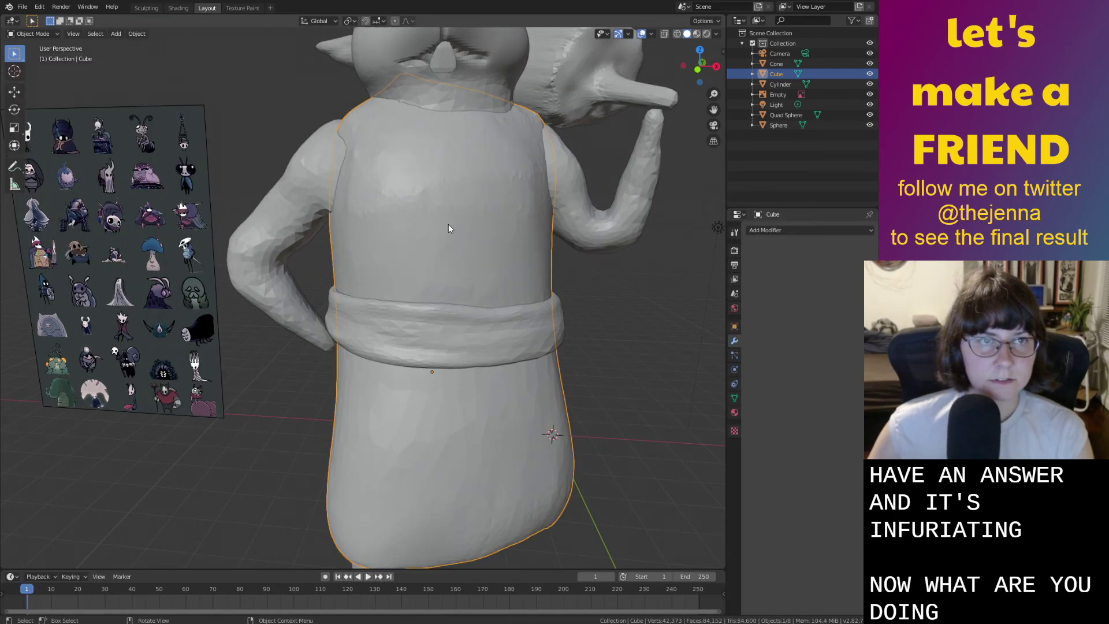
key("Tab")
left_click(250, 34)
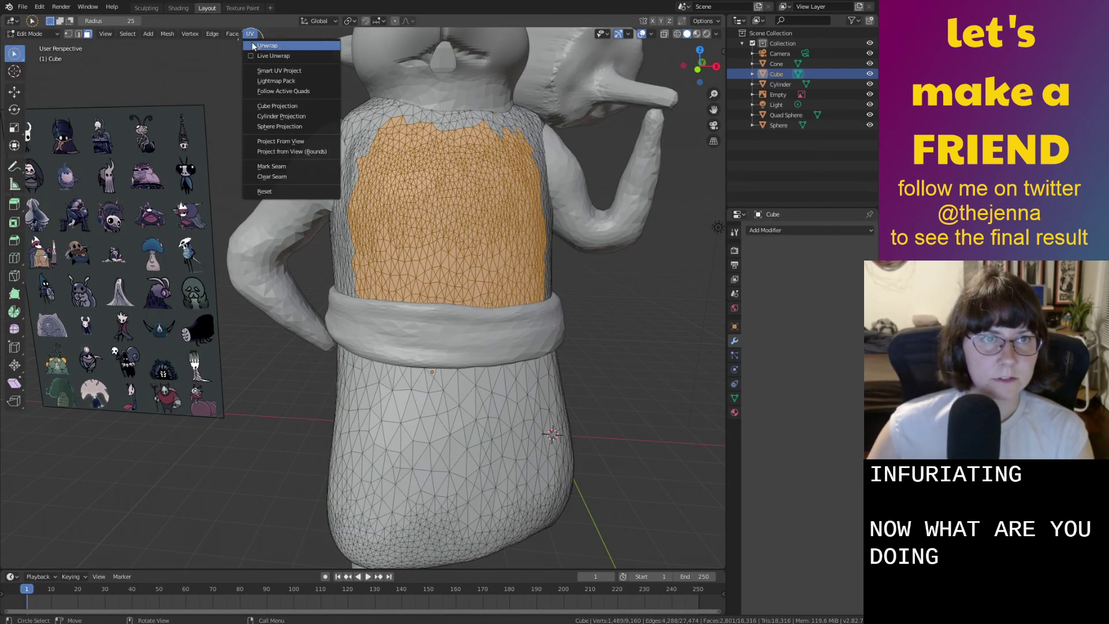
left_click(258, 47)
Reduce the Draw brush radius to 16 px in Texture Paint and try a stem stroke below the clover, undoing it.
left_click(242, 7)
scroll(595, 362, "up", 5)
scroll(594, 376, "down", 5)
scroll(549, 392, "up", 2)
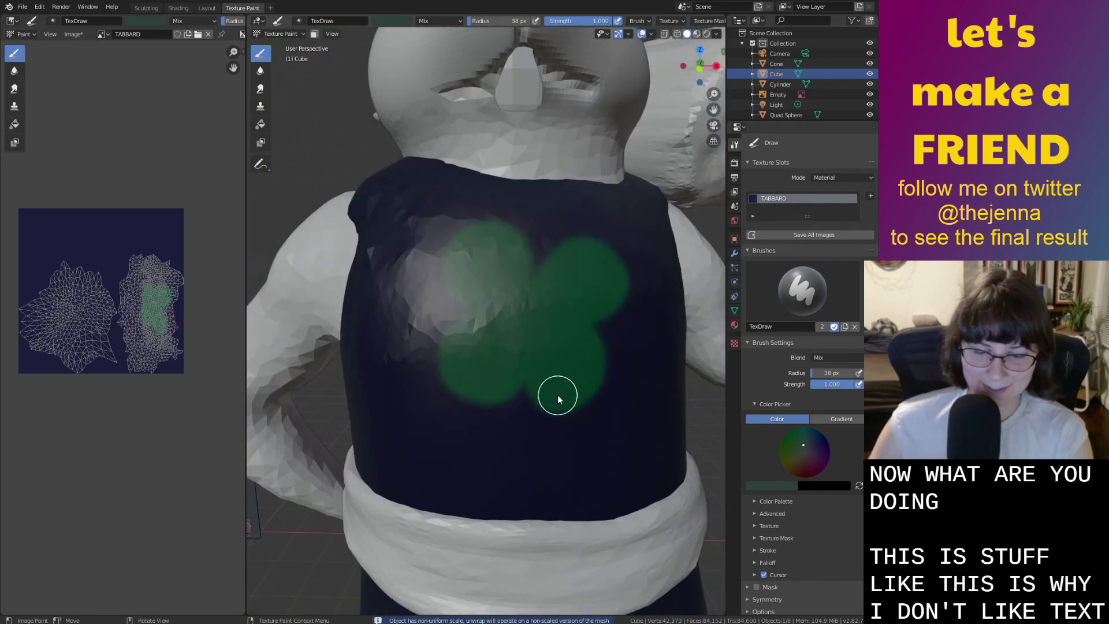
key("bracketleft")
key("bracketleft")
key("bracketleft")
key("bracketleft")
key("bracketleft")
key("bracketleft")
key("bracketleft")
mouse_move(521, 381)
left_mouse_down()
mouse_move(508, 446)
mouse_move(460, 489)
left_mouse_up()
key("ctrl+z")
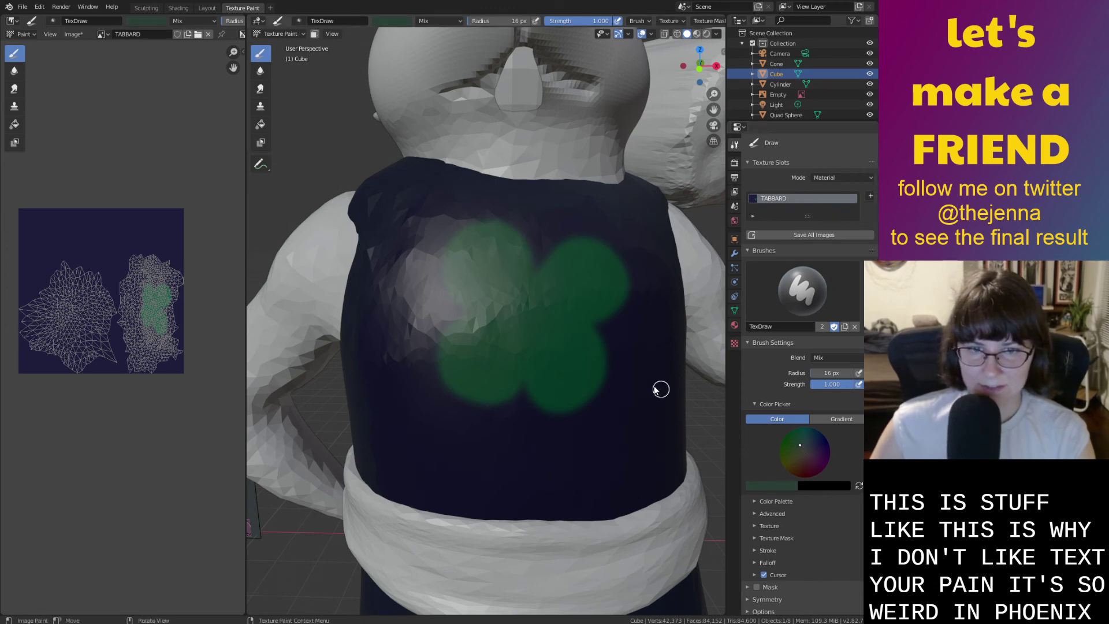
Sample the clover's green as the brush colour and try a curved stem stroke below the leaves, undoing it.
left_click(137, 22)
left_click(209, 134)
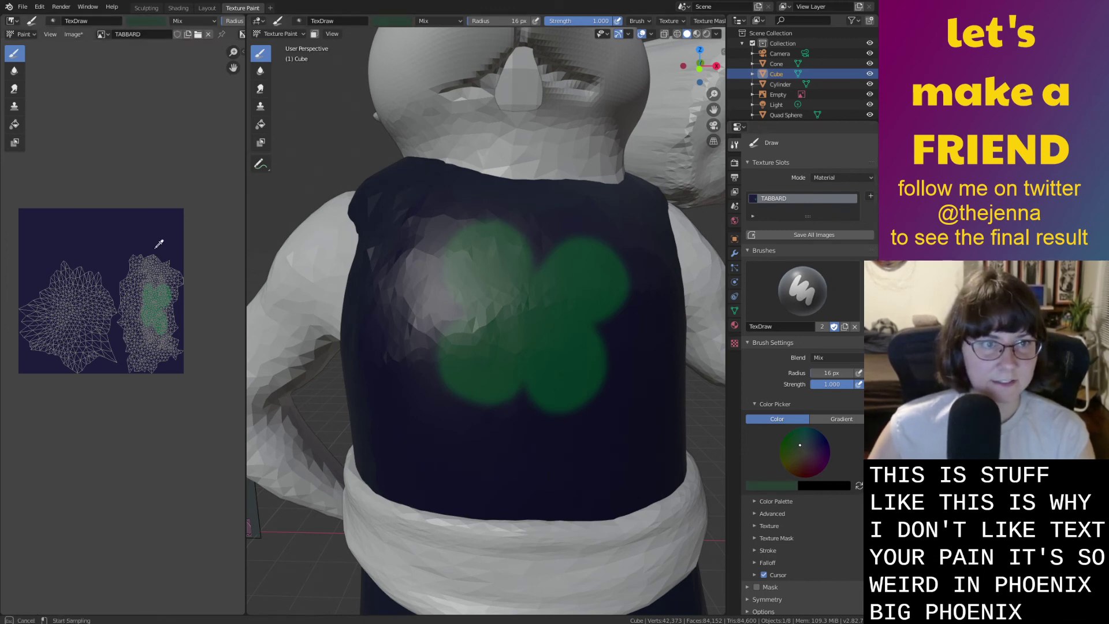
left_click(605, 278)
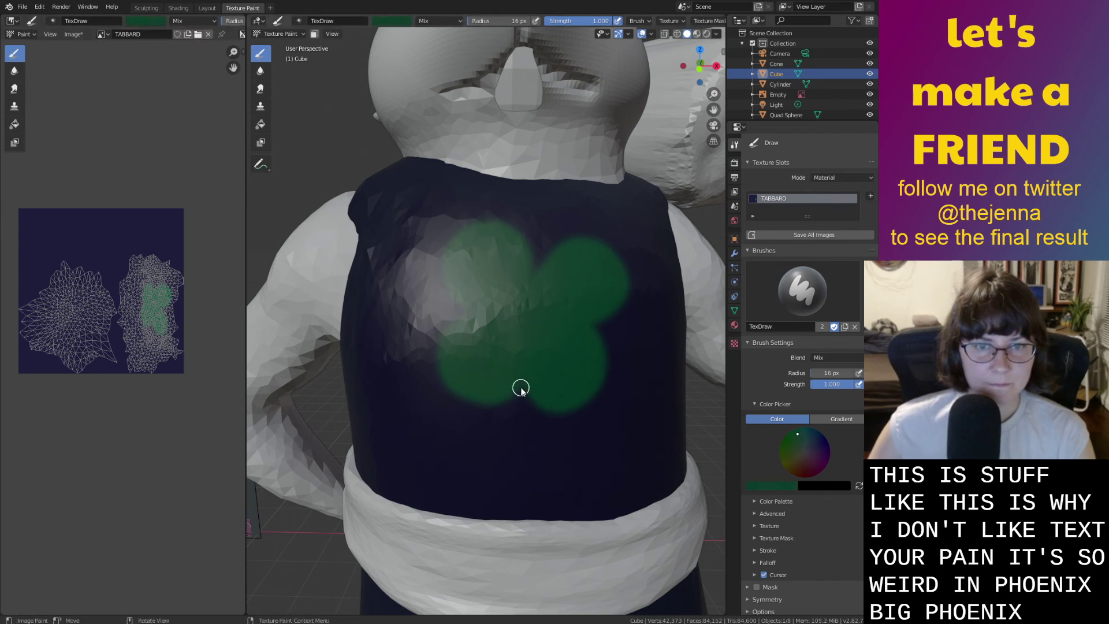
left_click_drag(526, 399, 457, 471)
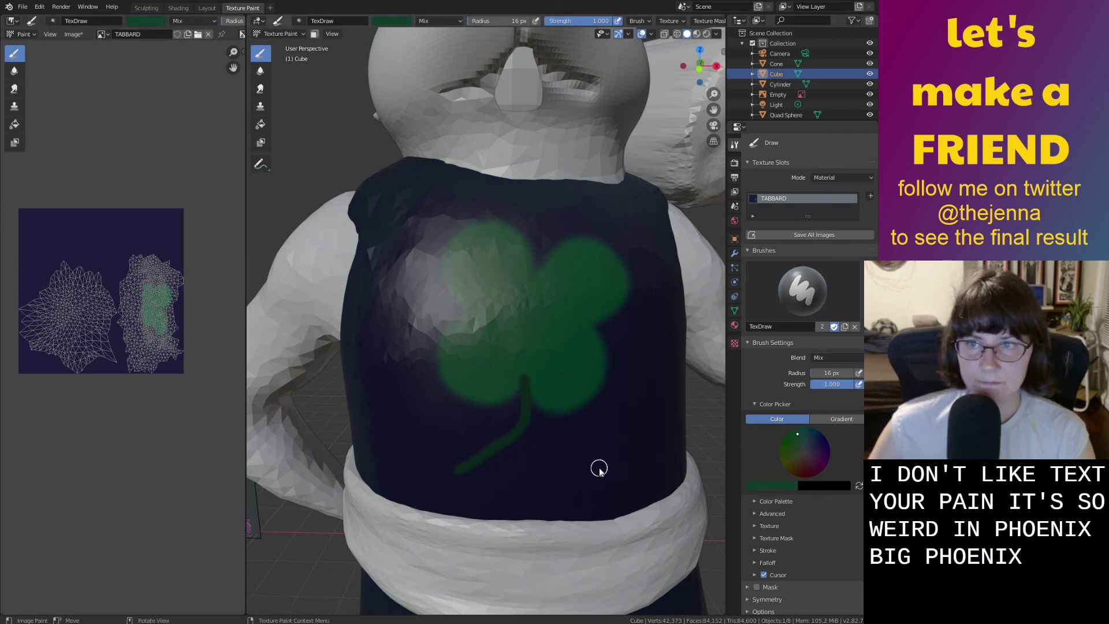
key("ctrl+z")
Try a longer stem stroke from a closer view of the clover and undo it.
scroll(549, 456, "up", 3)
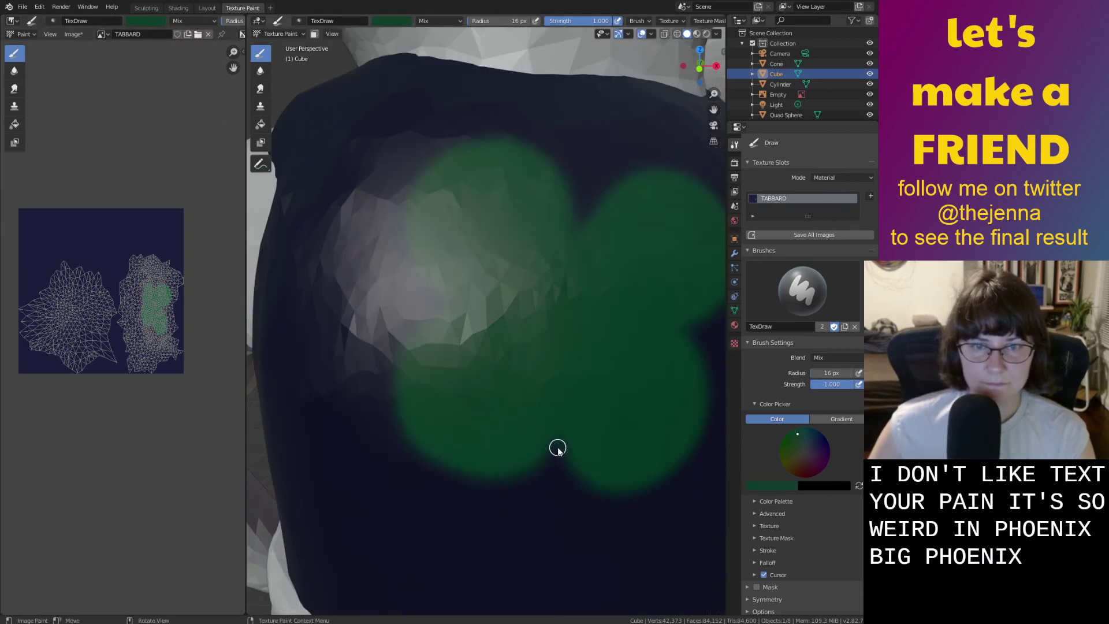
mouse_move(558, 461)
left_mouse_down()
mouse_move(490, 566)
mouse_move(436, 584)
left_mouse_up()
scroll(435, 584, "down", 5)
mouse_move(435, 584)
middle_mouse_down()
mouse_move(476, 584)
mouse_move(476, 557)
mouse_move(432, 563)
mouse_move(454, 561)
mouse_move(471, 522)
middle_mouse_up()
scroll(582, 290, "up", 5)
mouse_move(591, 291)
middle_mouse_down()
mouse_move(568, 307)
mouse_move(584, 304)
mouse_move(594, 329)
middle_mouse_up()
key("ctrl+z")
scroll(594, 321, "down", 4)
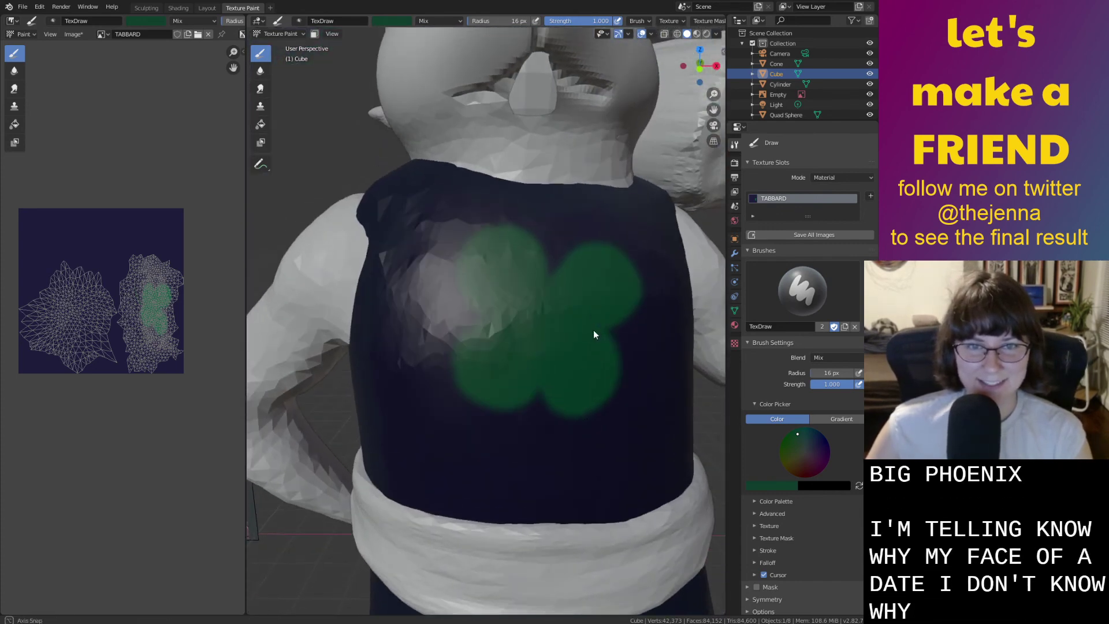
Try a thin curved stem in a brighter green below the clover and undo it.
scroll(545, 414, "up", 5)
mouse_move(579, 466)
middle_mouse_down("shift")
mouse_move(594, 426)
mouse_move(631, 451)
middle_mouse_up("shift")
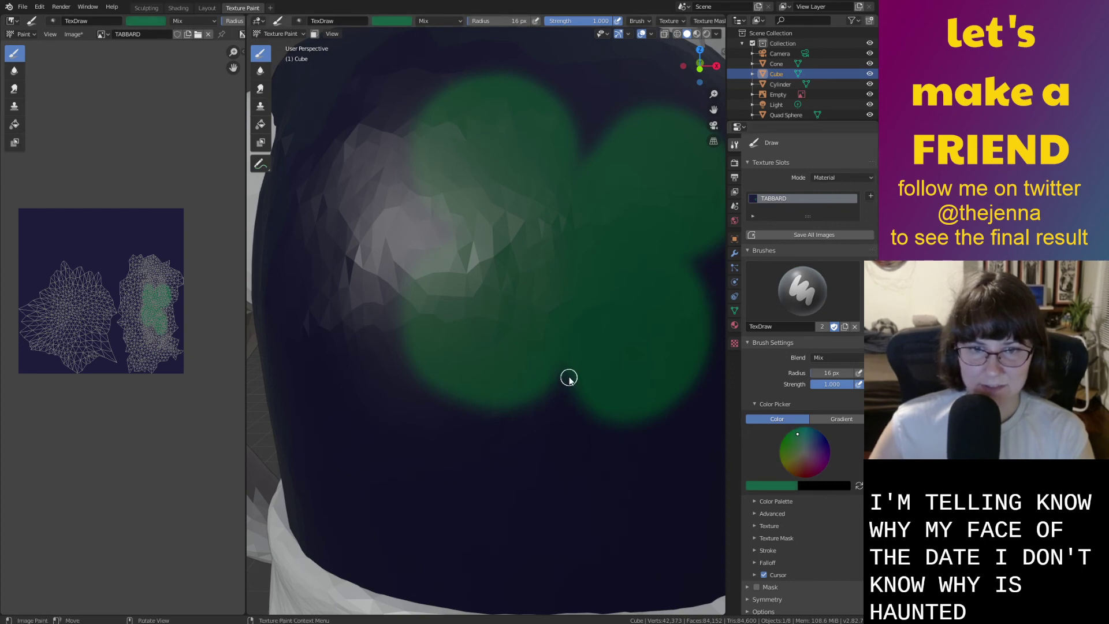
left_click_drag(566, 396, 446, 522)
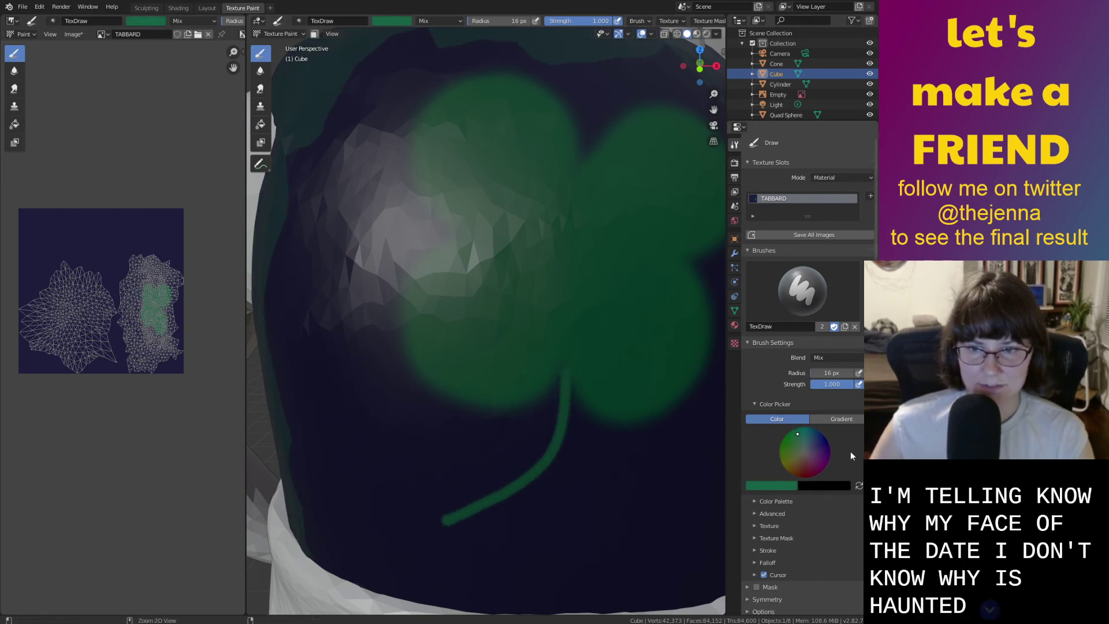
key("ctrl+z")
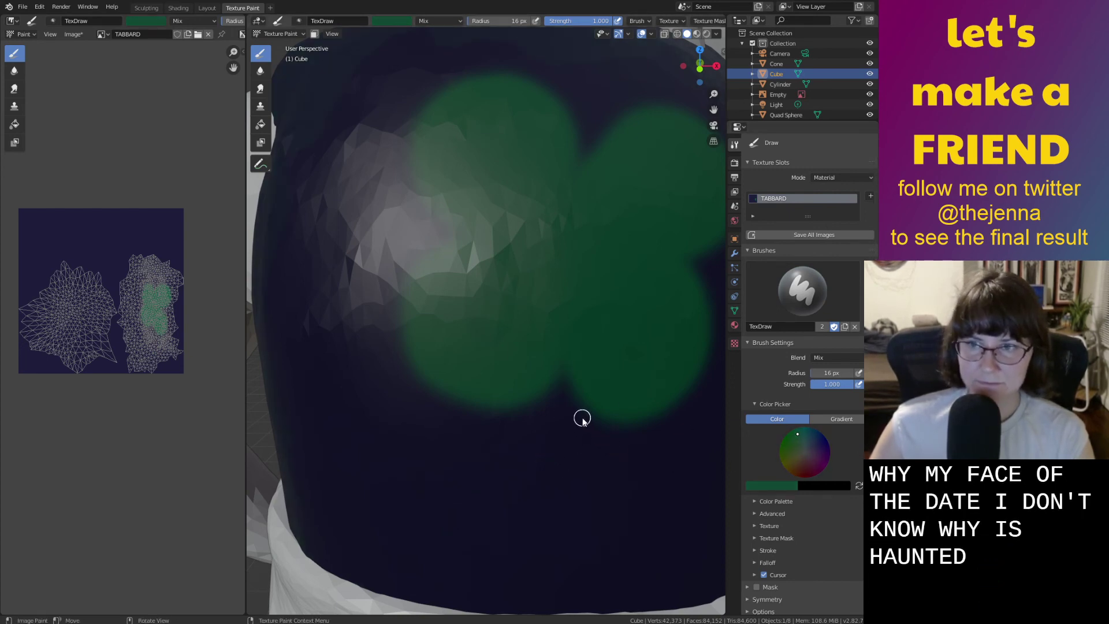
Set the Draw brush radius to 22 px and try a short curved stem stroke, undoing it.
key("bracketright")
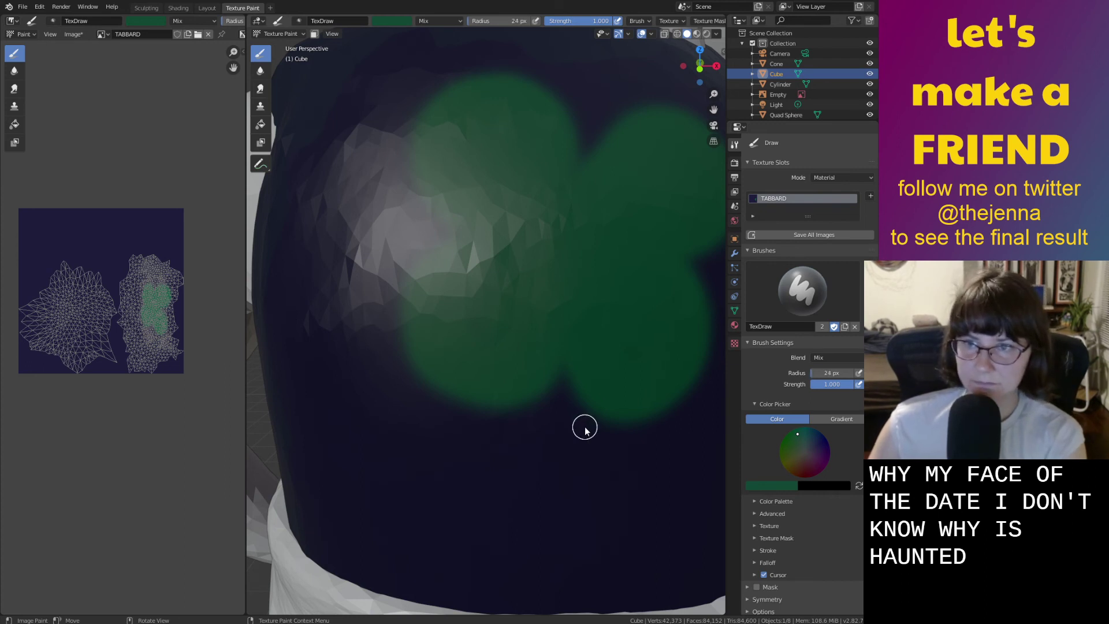
key("bracketleft")
key("bracketleft")
key("bracketleft")
key("bracketleft")
key("bracketleft")
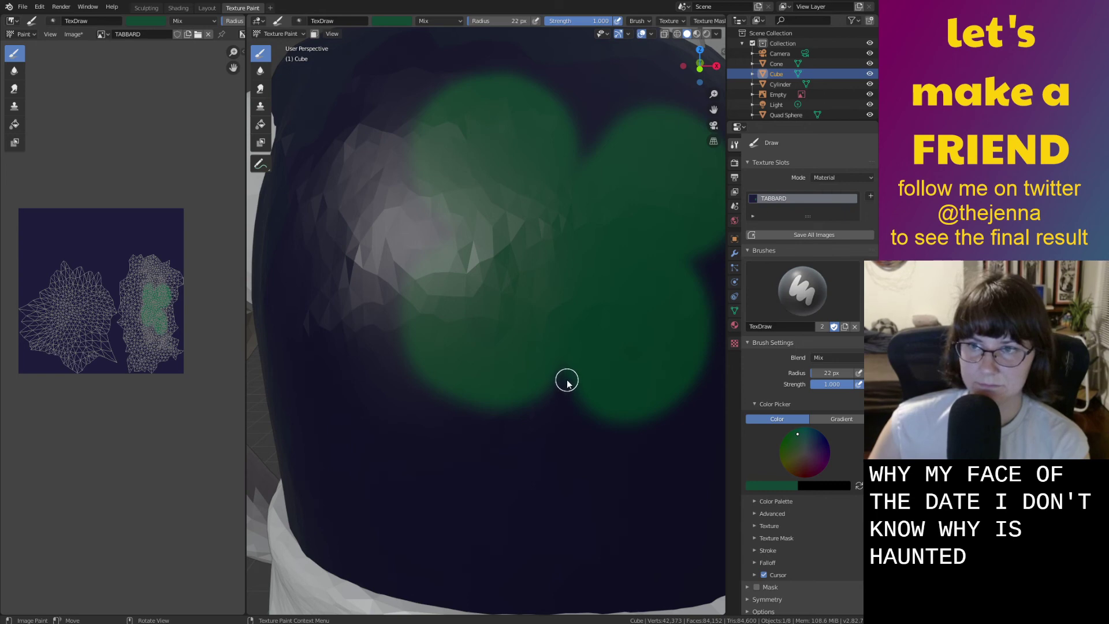
mouse_move(566, 377)
left_mouse_down()
mouse_move(550, 453)
mouse_move(504, 495)
left_mouse_up()
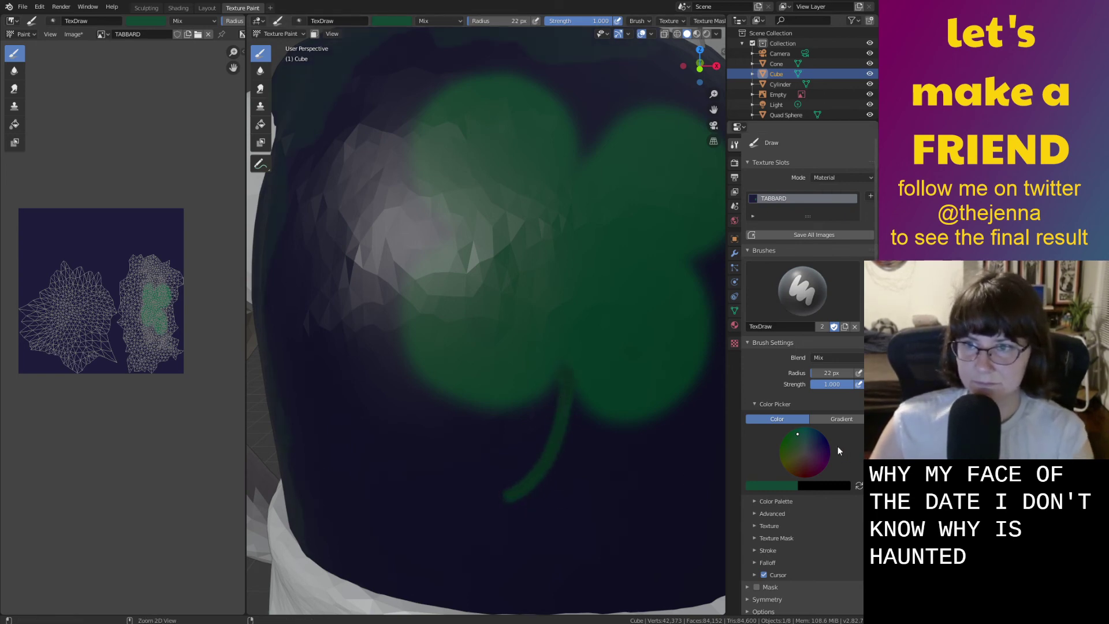
key("ctrl+z")
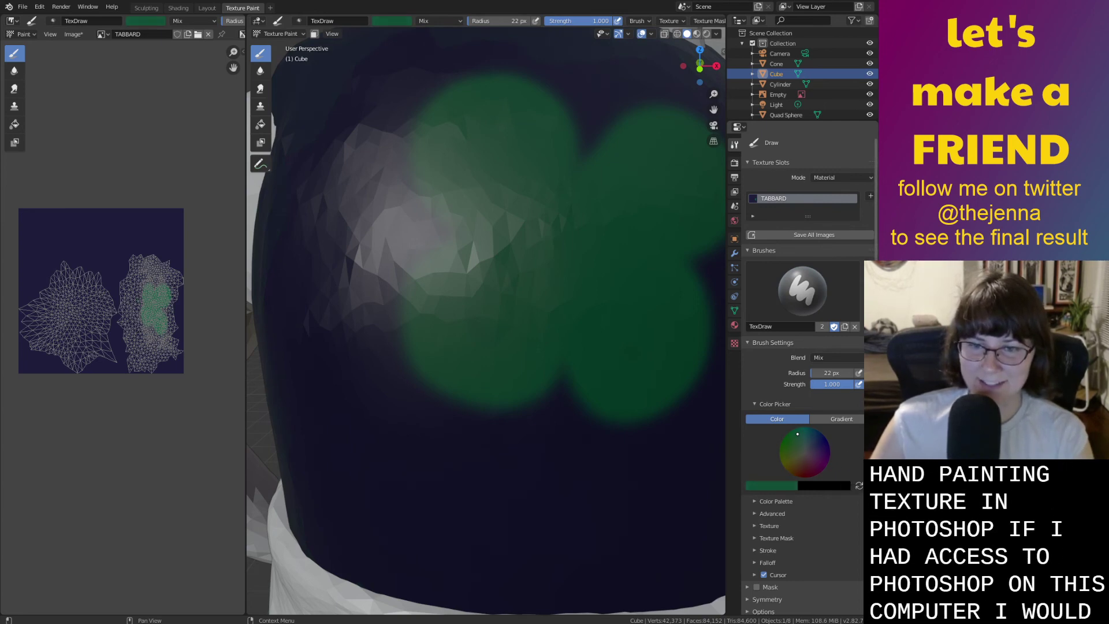
Paint a curved green stem below the clover and thicken it toward its lower end, undoing the unwanted thickening strokes.
mouse_move(568, 375)
left_mouse_down()
mouse_move(554, 434)
mouse_move(485, 491)
left_mouse_up()
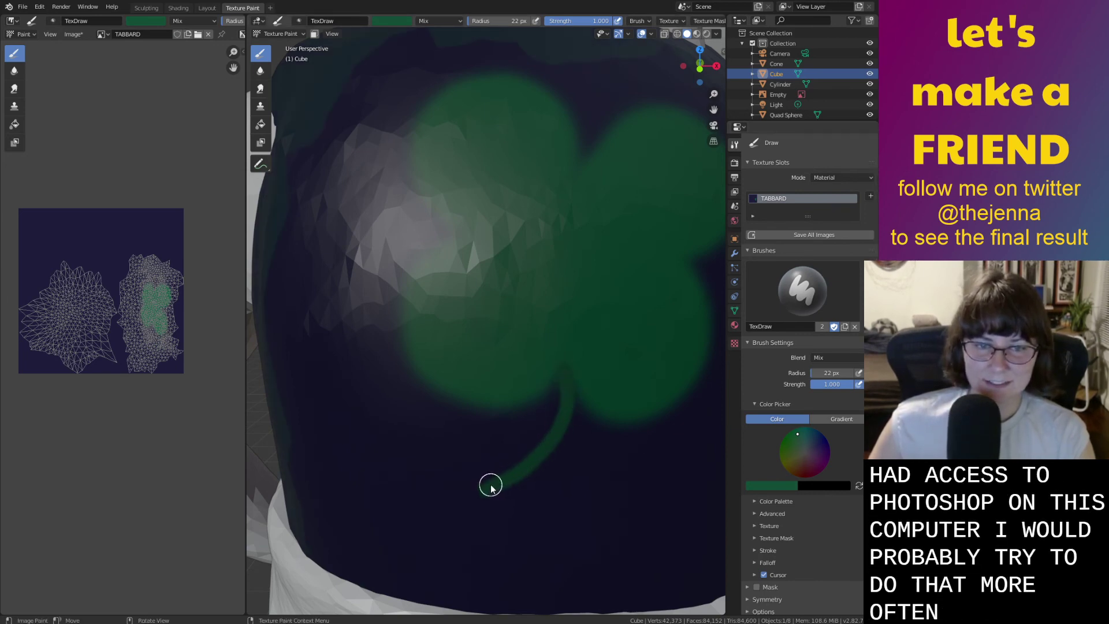
left_click_drag(491, 474, 541, 442)
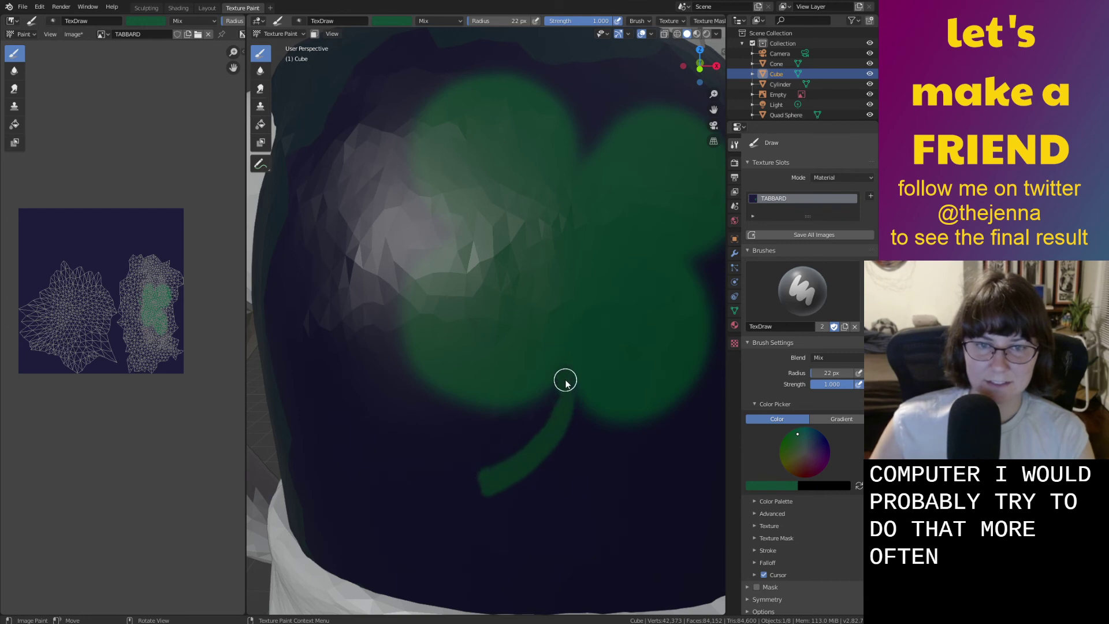
key("ctrl+z")
mouse_move(477, 465)
left_mouse_down()
mouse_move(530, 448)
mouse_move(553, 425)
left_mouse_up()
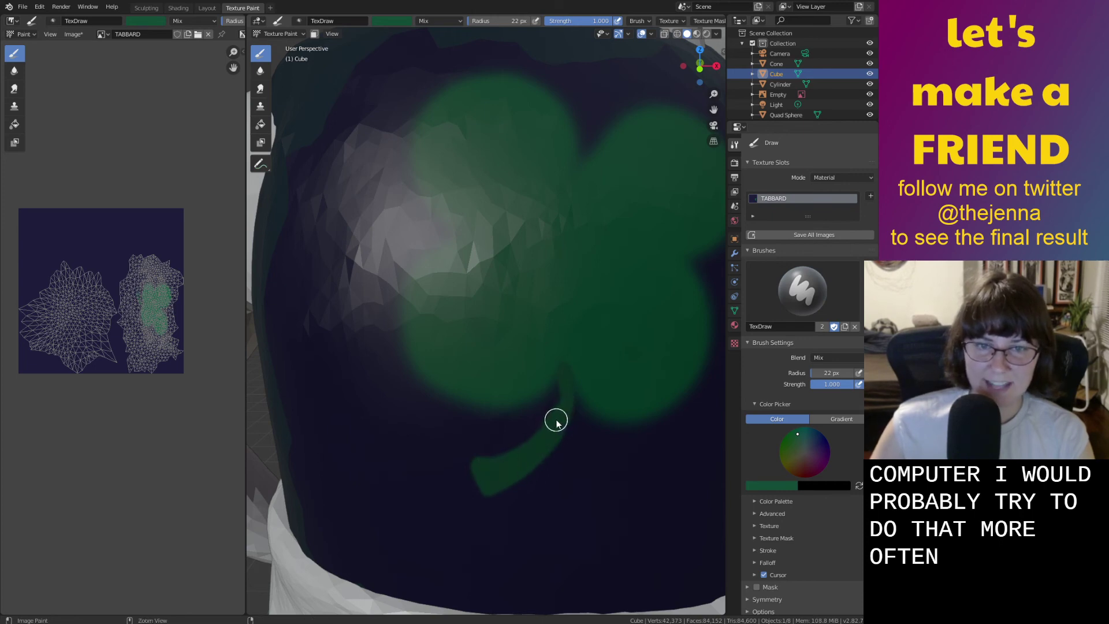
key("ctrl+z")
mouse_move(486, 485)
left_mouse_down()
mouse_move(477, 453)
mouse_move(551, 427)
left_mouse_up()
mouse_move(561, 410)
left_mouse_down()
mouse_move(565, 394)
mouse_move(537, 446)
mouse_move(498, 473)
mouse_move(522, 456)
left_mouse_up()
Set the Draw brush to a light green and reduce its radius to 6 px.
scroll(525, 455, "down", 7)
mouse_move(525, 458)
middle_mouse_down()
mouse_move(544, 454)
mouse_move(535, 458)
mouse_move(538, 428)
middle_mouse_up()
scroll(564, 429, "up", 4)
left_click_drag(869, 461, 869, 431)
mouse_move(799, 434)
left_mouse_down()
mouse_move(788, 438)
mouse_move(795, 444)
left_mouse_up()
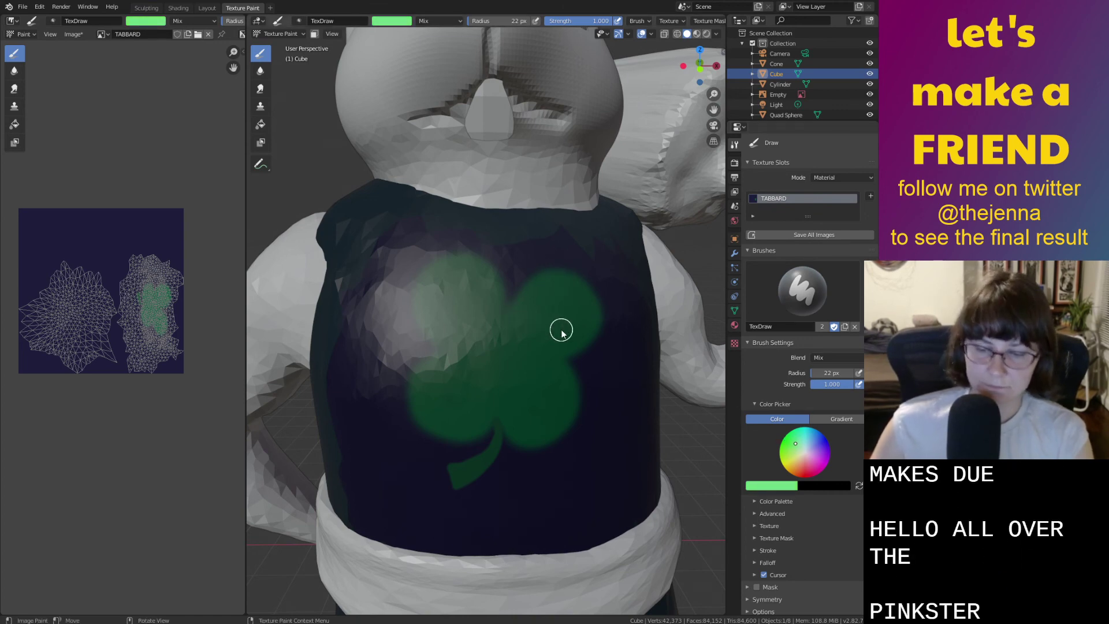
key("bracketleft")
key("bracketleft")
key("bracketleft")
key("bracketleft")
key("bracketleft")
key("bracketleft")
key("bracketleft")
key("bracketleft")
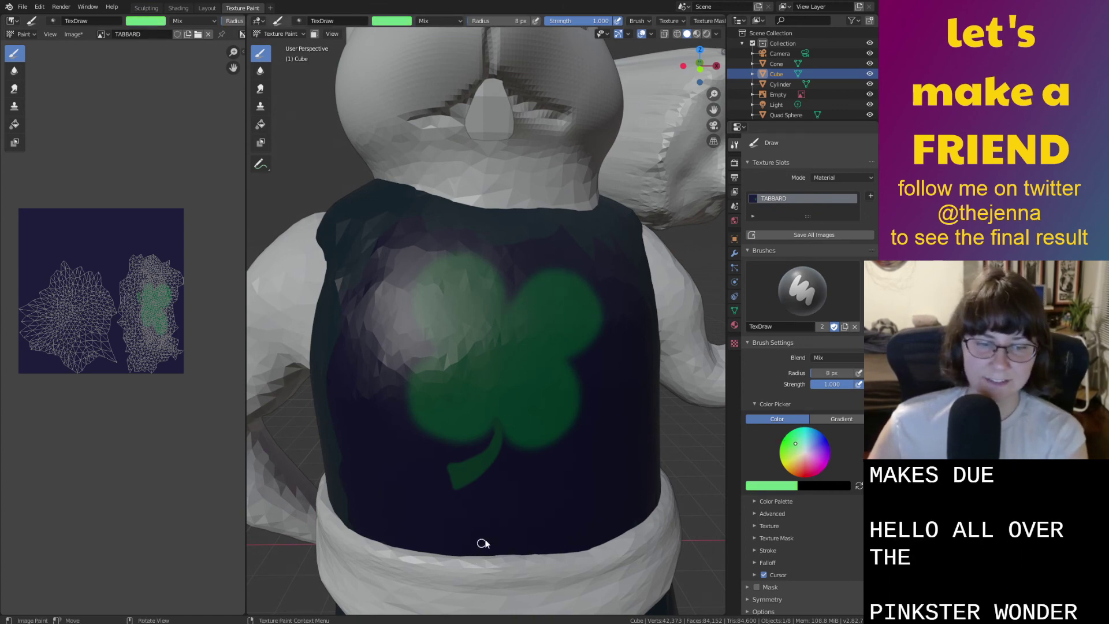
key("bracketleft")
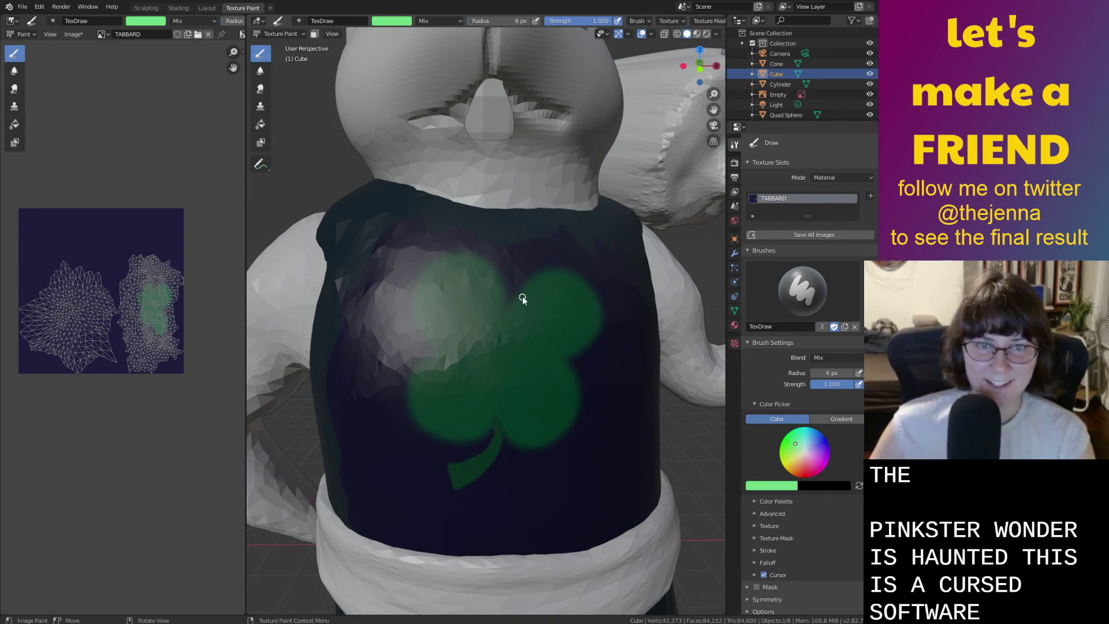
Darken the brush colour to a deep green, undo the test stroke, and paint thin leaf veins at 0.379 strength.
left_click_drag(869, 441, 868, 465)
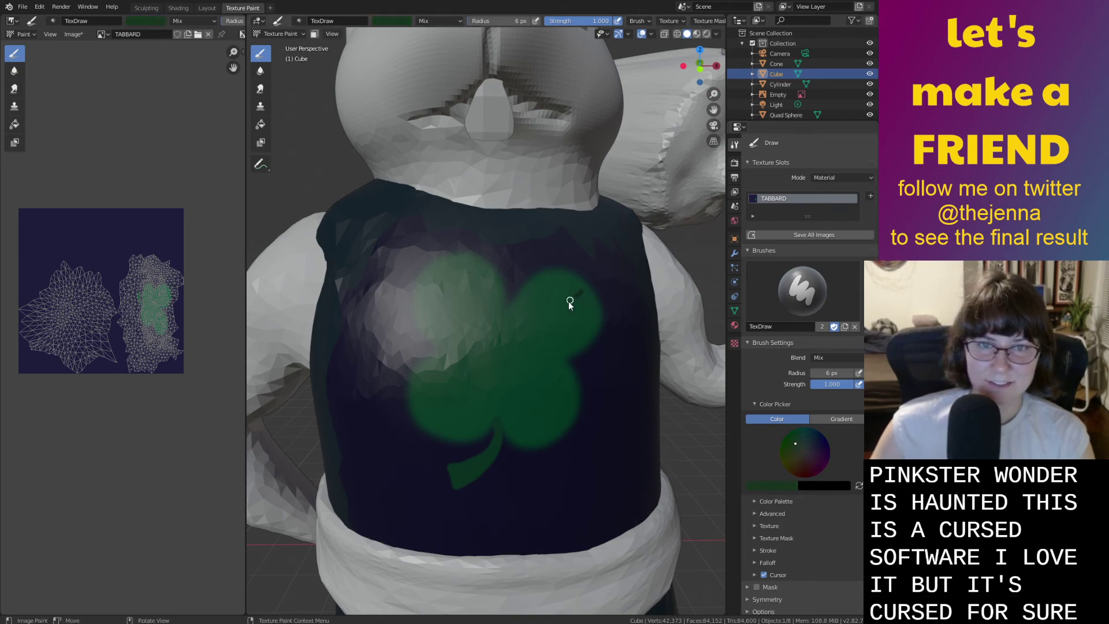
key("ctrl+z")
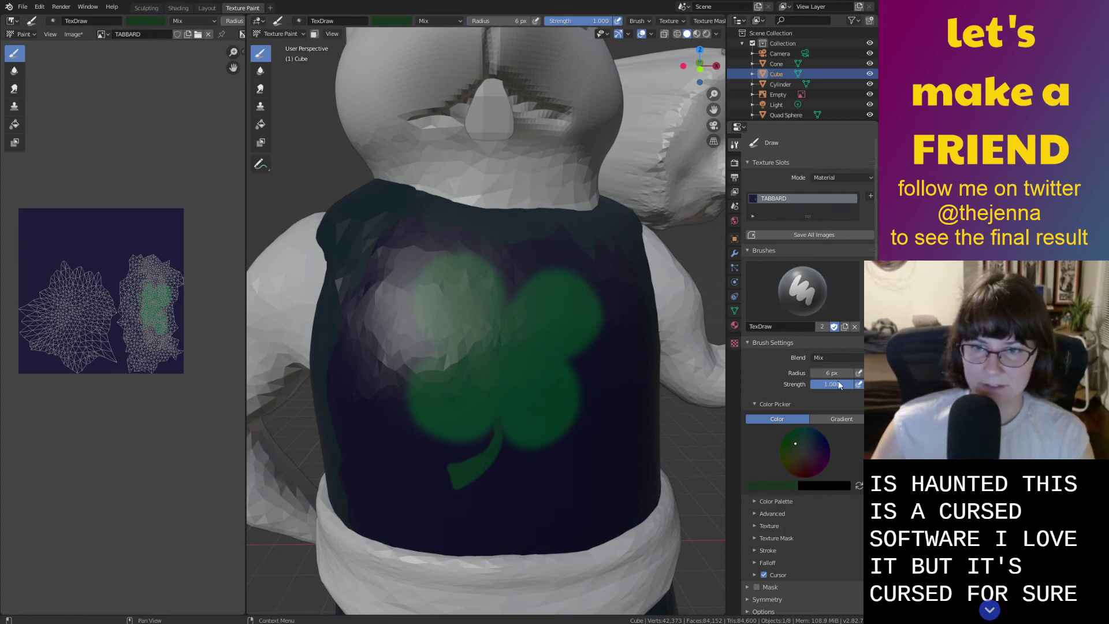
left_click_drag(849, 383, 830, 383)
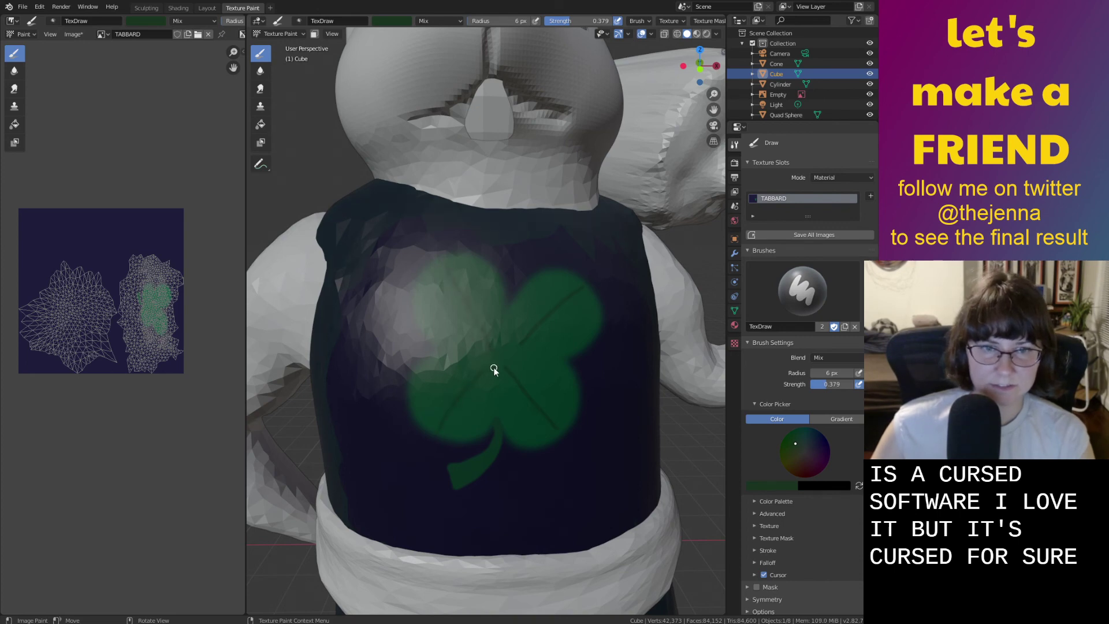
Increase the Draw brush radius to 22 px.
key("bracketright")
key("bracketright")
key("bracketright")
key("bracketright")
key("bracketright")
key("bracketright")
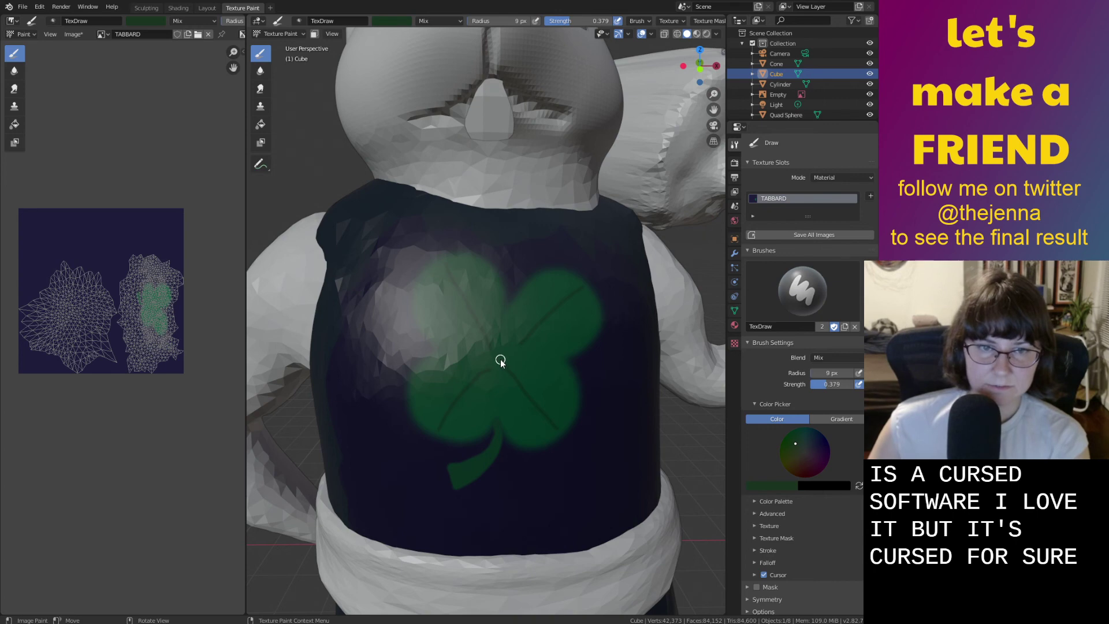
key("f")
left_click(510, 362)
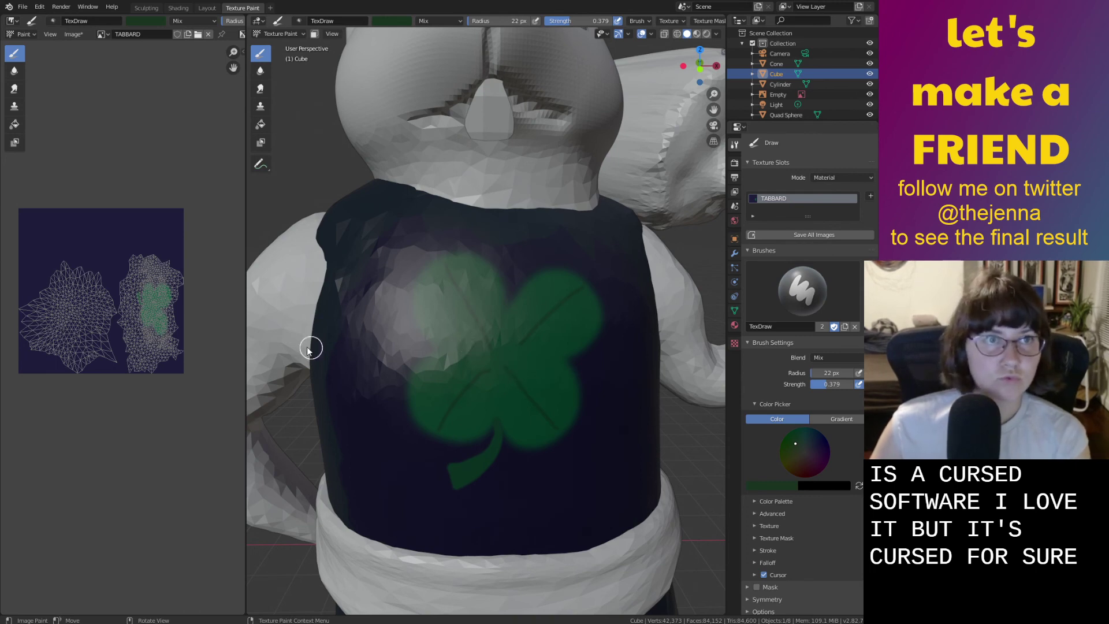
Increase the Draw brush radius to 41 px and dab dark green onto the clover's centre.
mouse_move(245, 339)
left_mouse_down()
mouse_move(537, 332)
mouse_move(242, 333)
left_mouse_up()
key("bracketright")
key("bracketright")
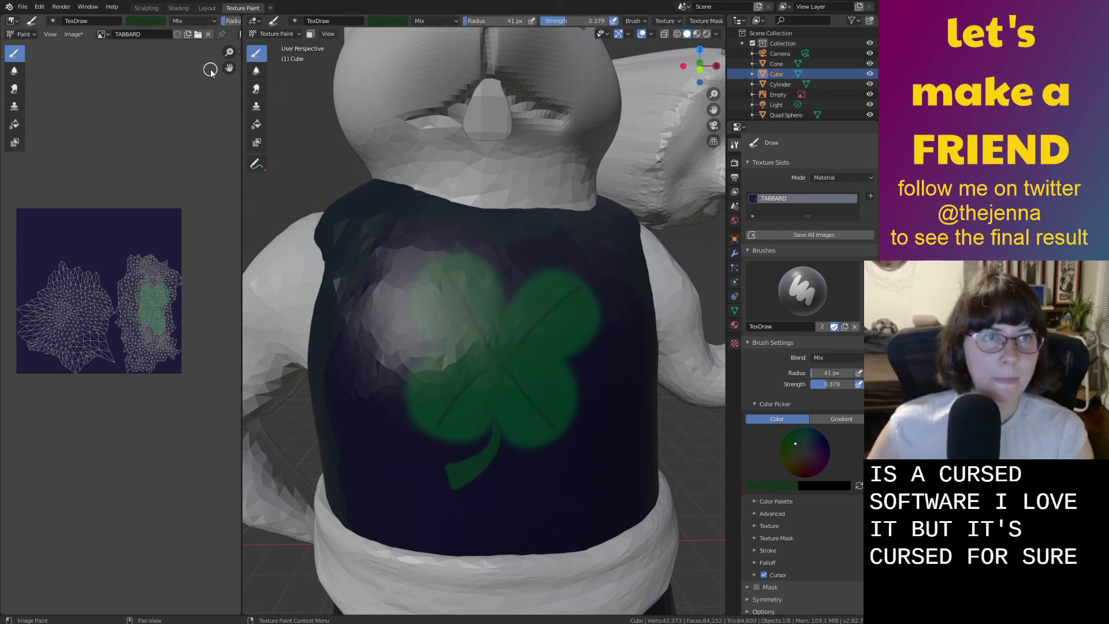
left_click_drag(241, 108, 410, 108)
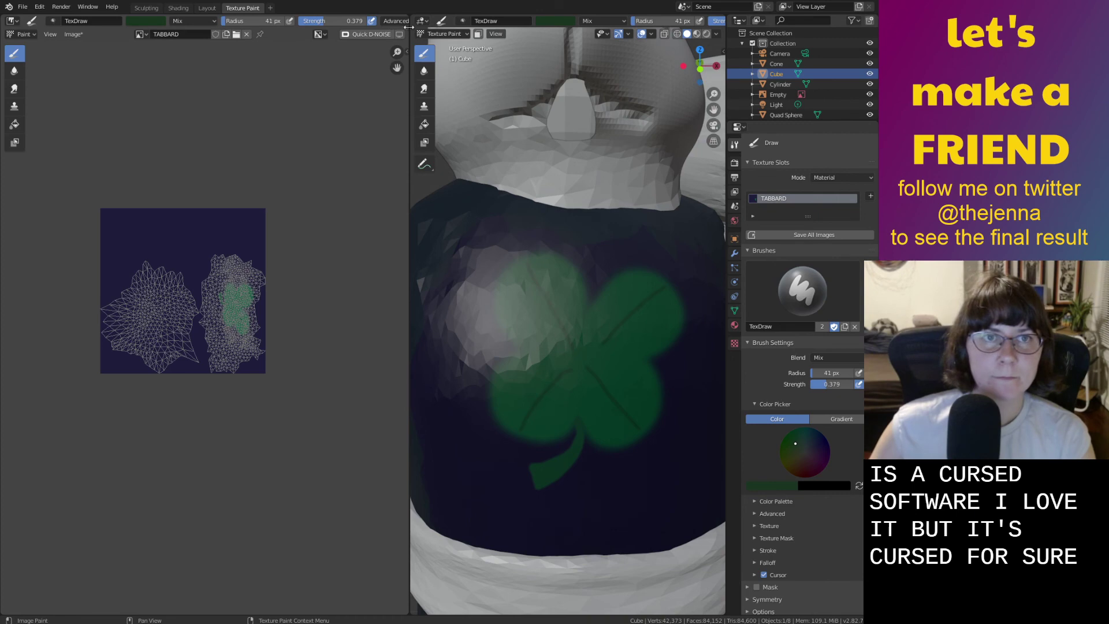
left_click_drag(410, 28, 526, 24)
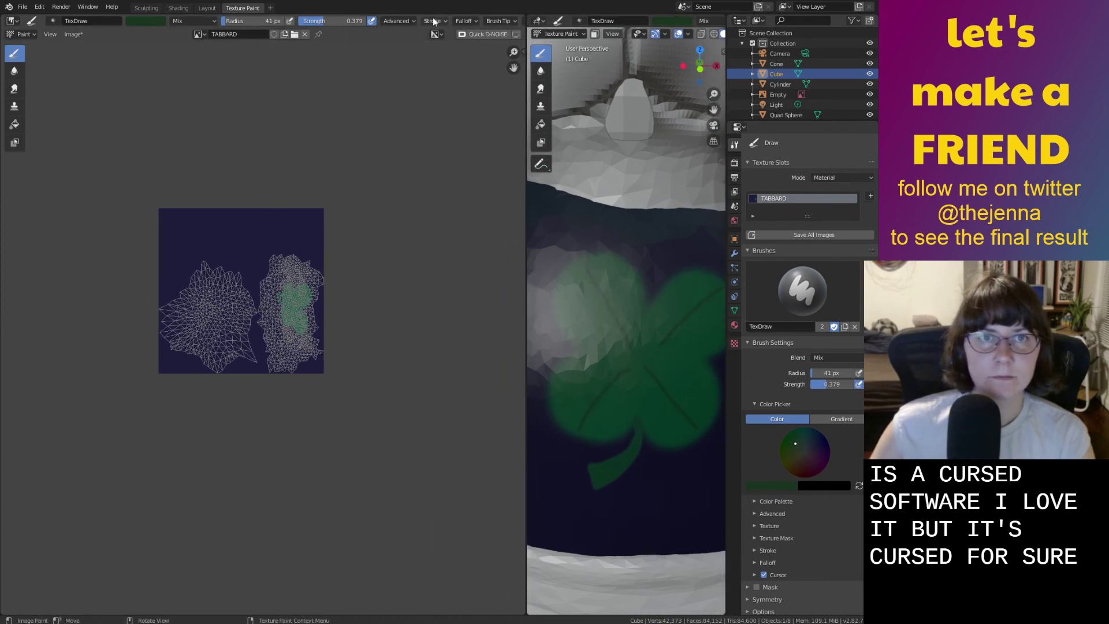
left_click(462, 21)
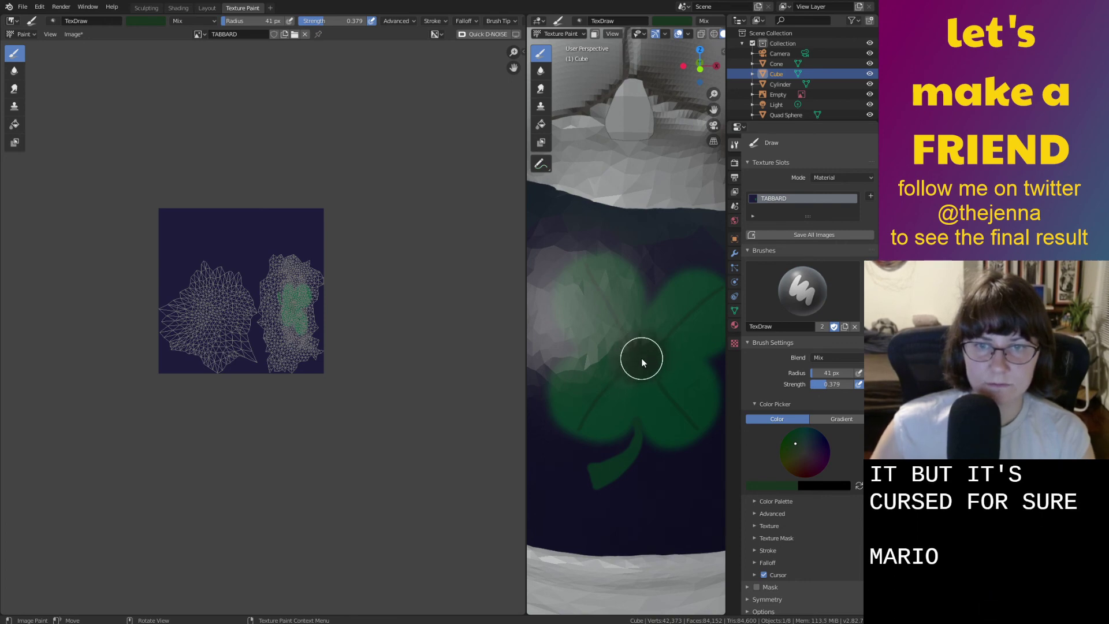
left_click(637, 358)
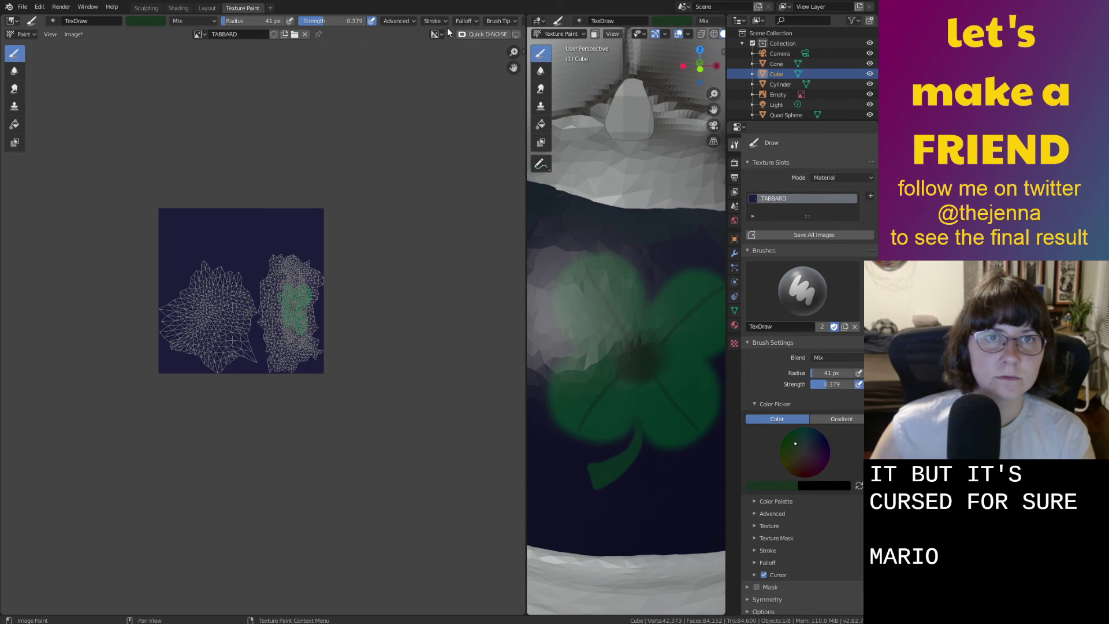
Apply the smooth falloff preset to the Draw brush and reduce its radius to 9 px.
left_click(471, 20)
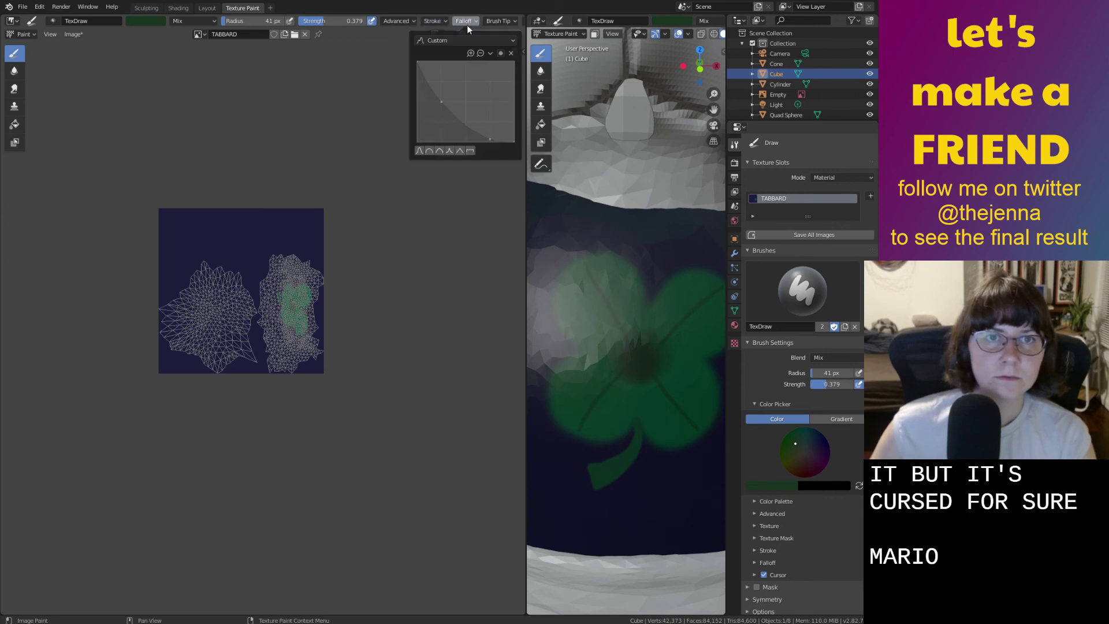
left_click(419, 150)
middle_click_drag(688, 331, 656, 327, "shift")
scroll(656, 359, "up", 3)
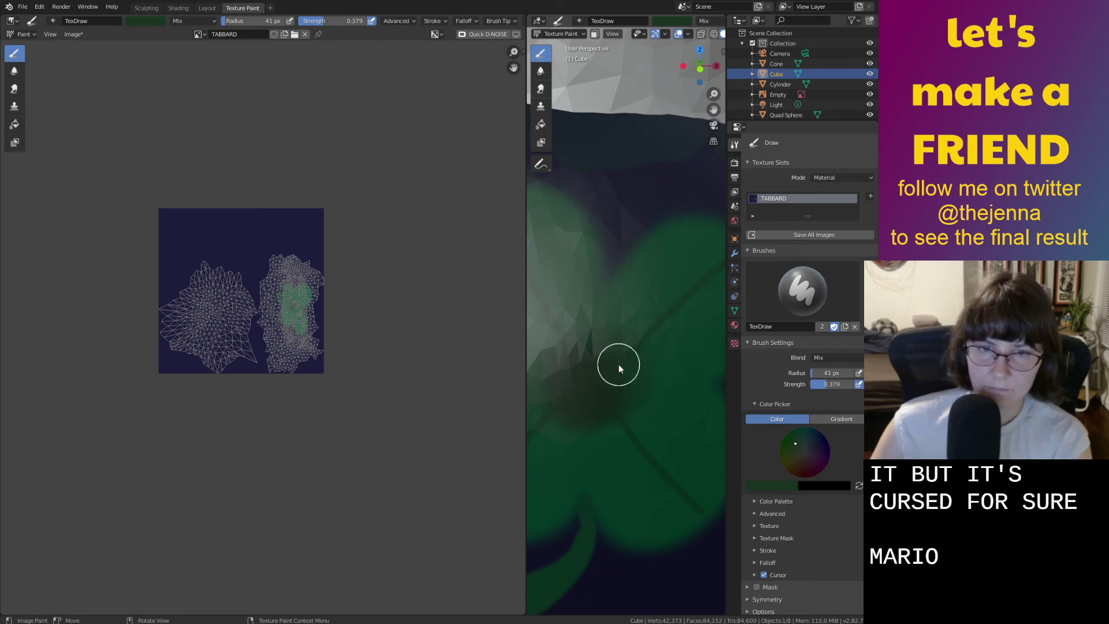
key("bracketleft")
key("bracketleft")
key("bracketleft")
key("bracketleft")
key("bracketleft")
key("bracketleft")
key("bracketleft")
key("bracketleft")
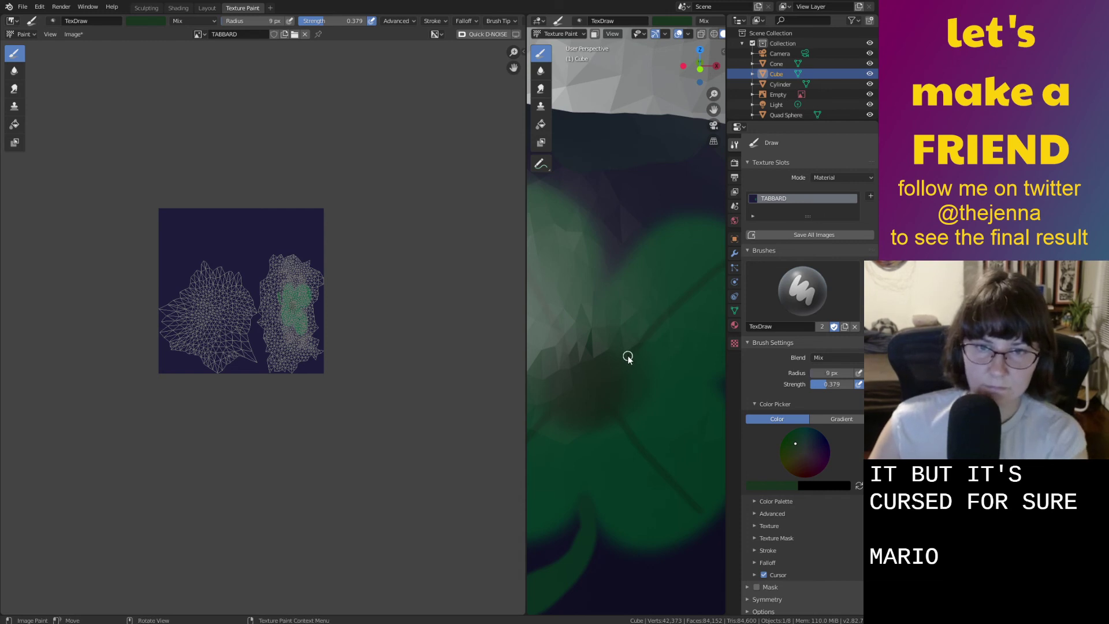
Save the file and narrow the image editor to give the 3D viewport more room.
scroll(580, 391, "down", 8)
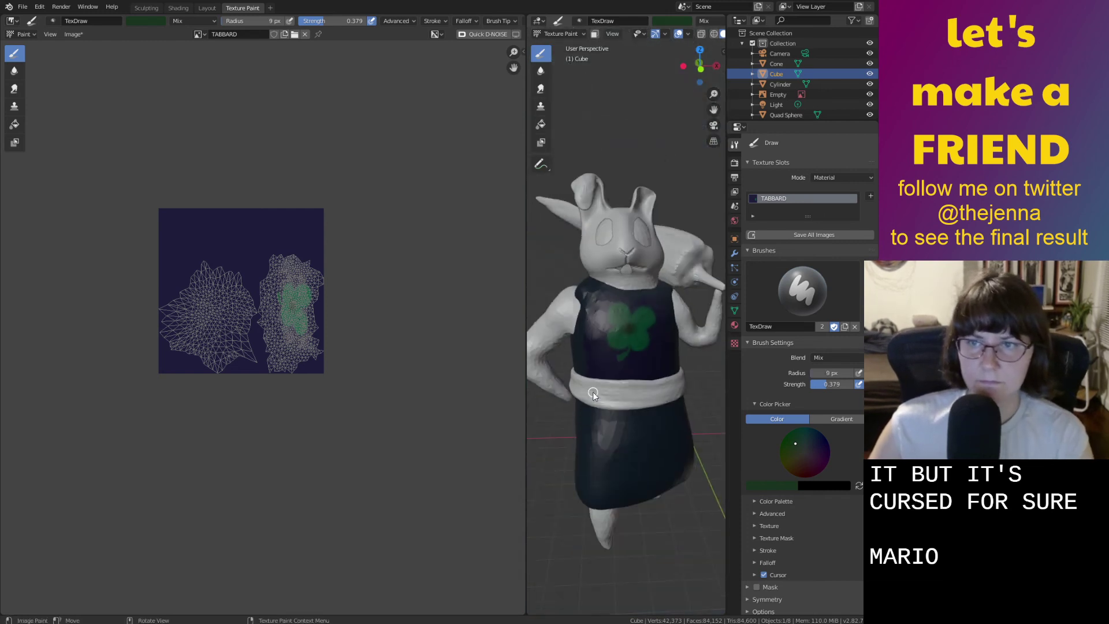
key("ctrl+s")
left_click_drag(526, 418, 369, 418)
scroll(582, 334, "up", 3)
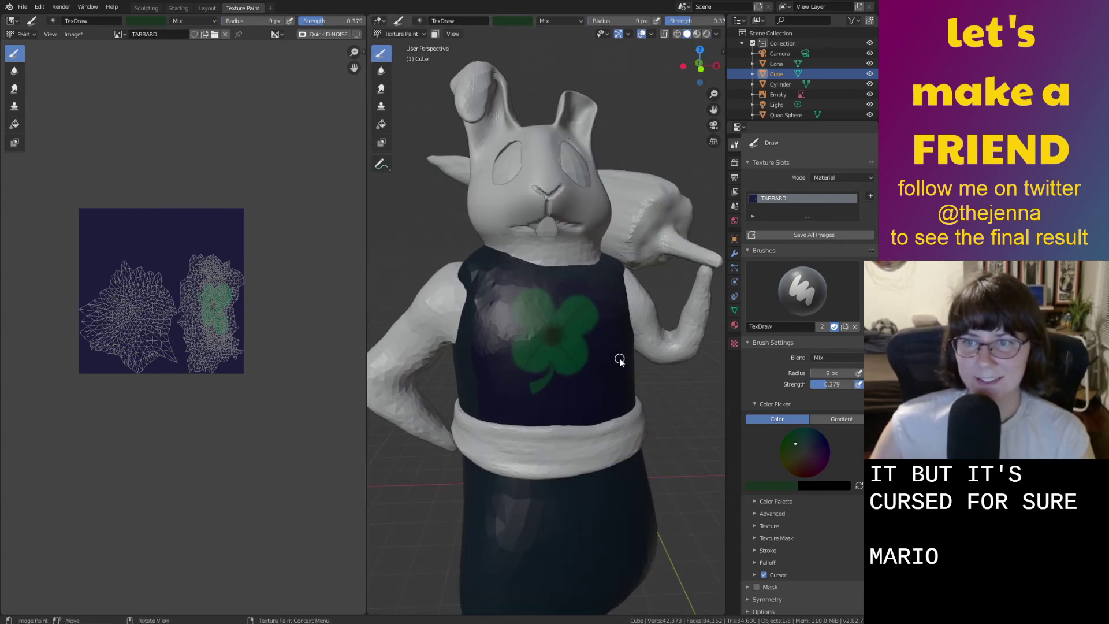
scroll(612, 355, "up", 5)
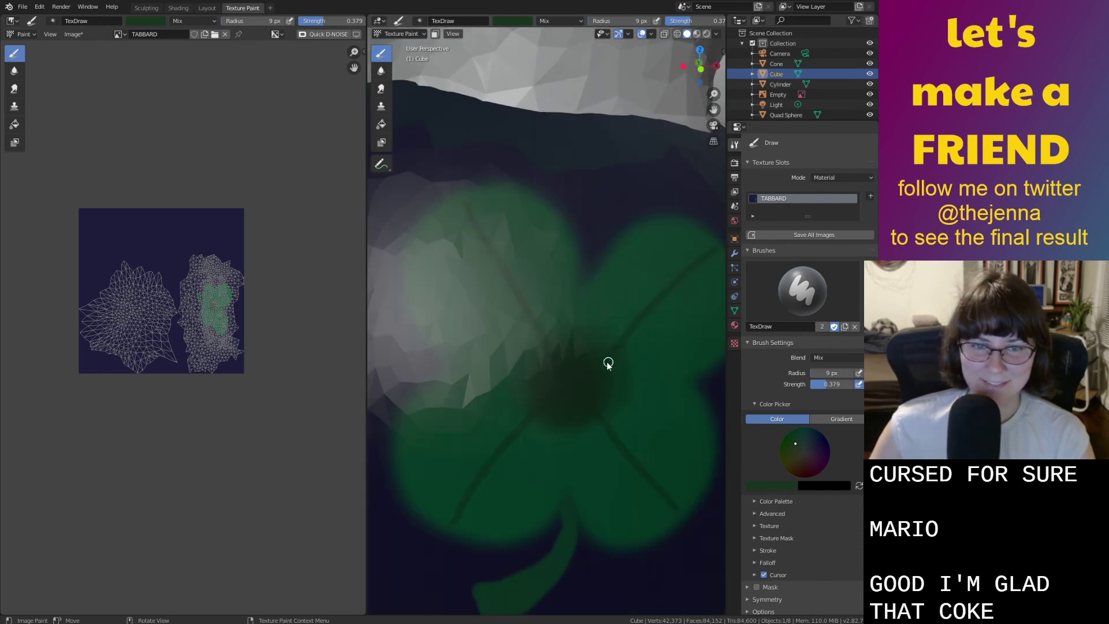
scroll(614, 361, "down", 5)
Set the Draw brush to white at 0.149 strength, undoing the light green test arc on the clover's upper-left leaf.
left_click(869, 441)
left_click_drag(869, 441, 869, 427)
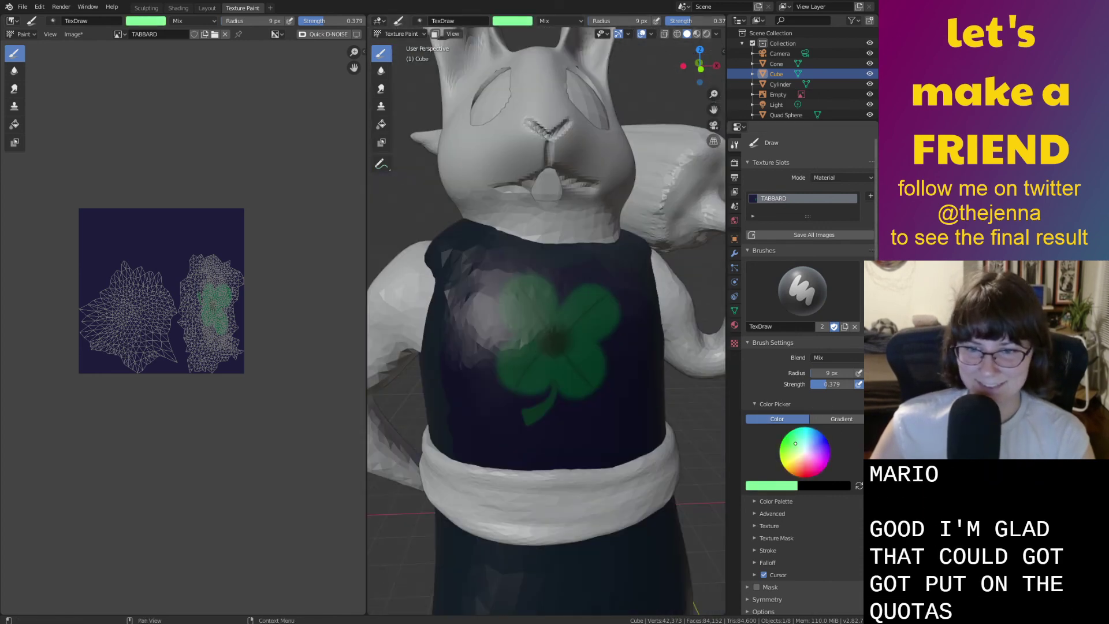
left_click(791, 445)
left_click_drag(791, 446, 797, 446)
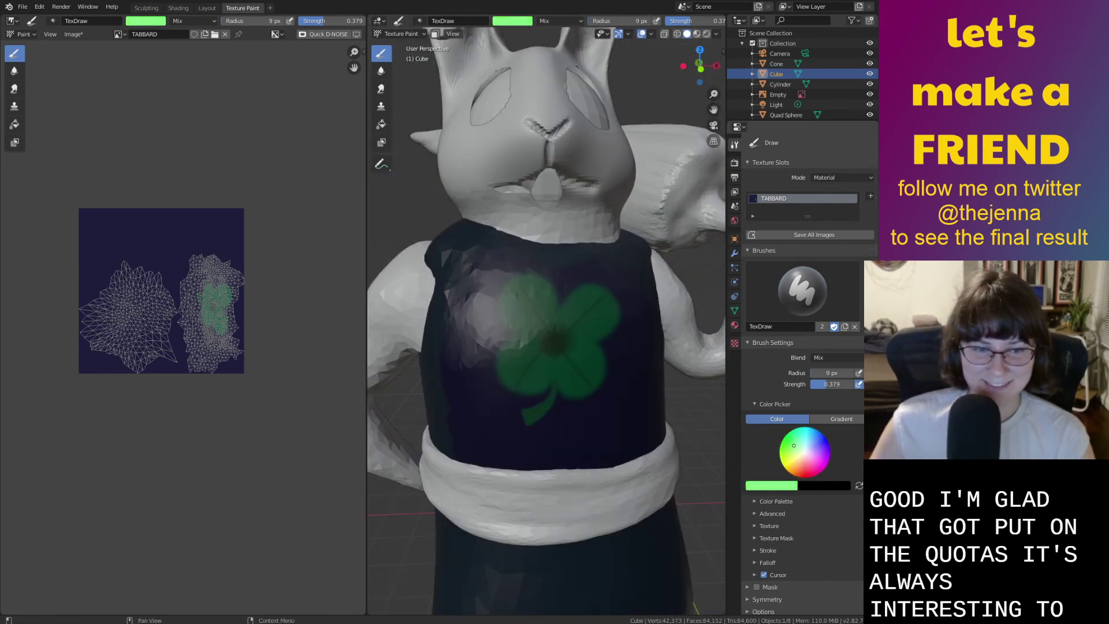
scroll(546, 334, "up", 2)
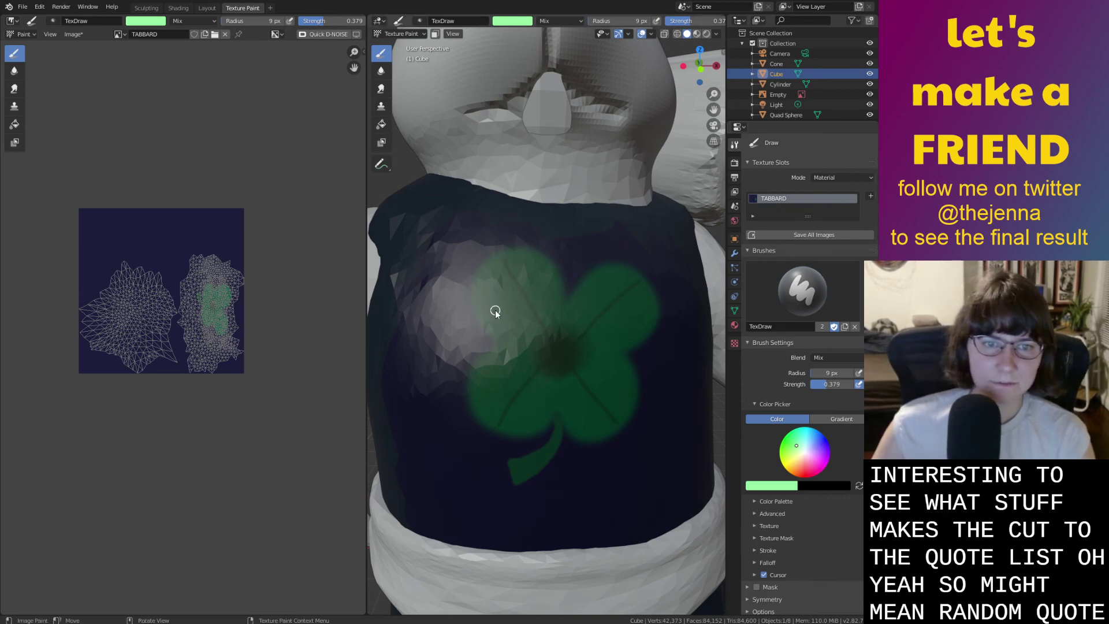
left_click_drag(539, 279, 556, 286)
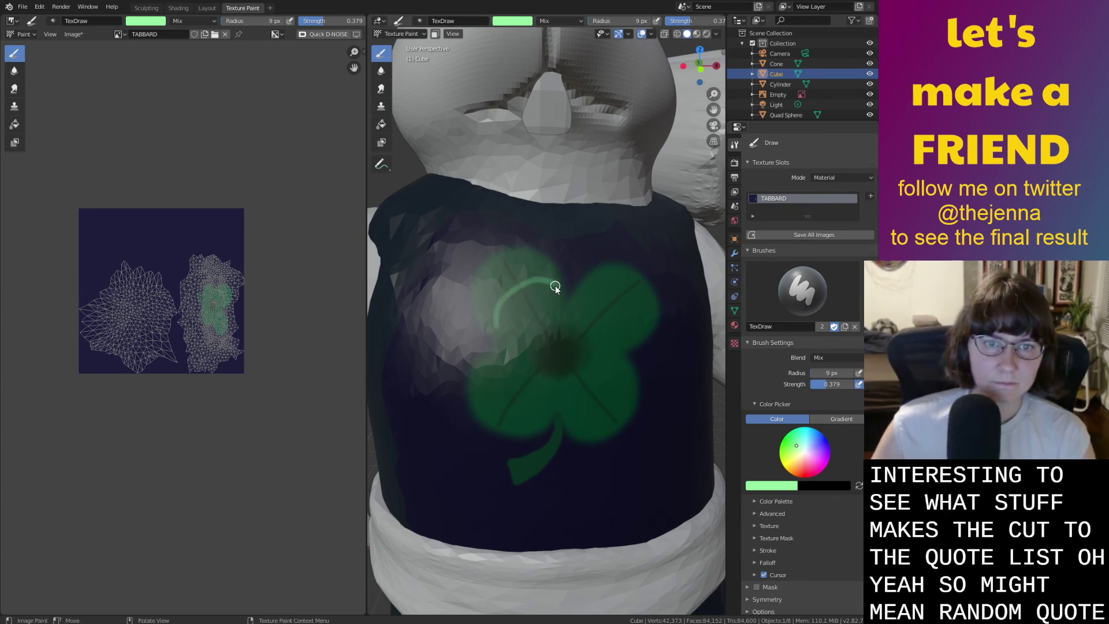
key("ctrl+z")
left_click_drag(841, 385, 830, 386)
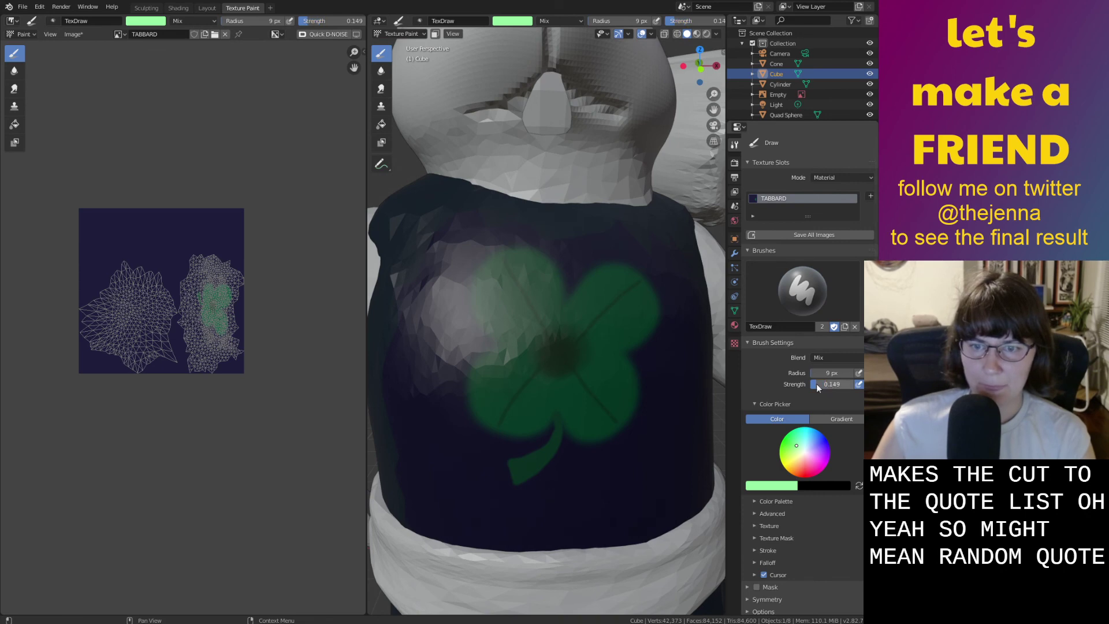
left_click(805, 451)
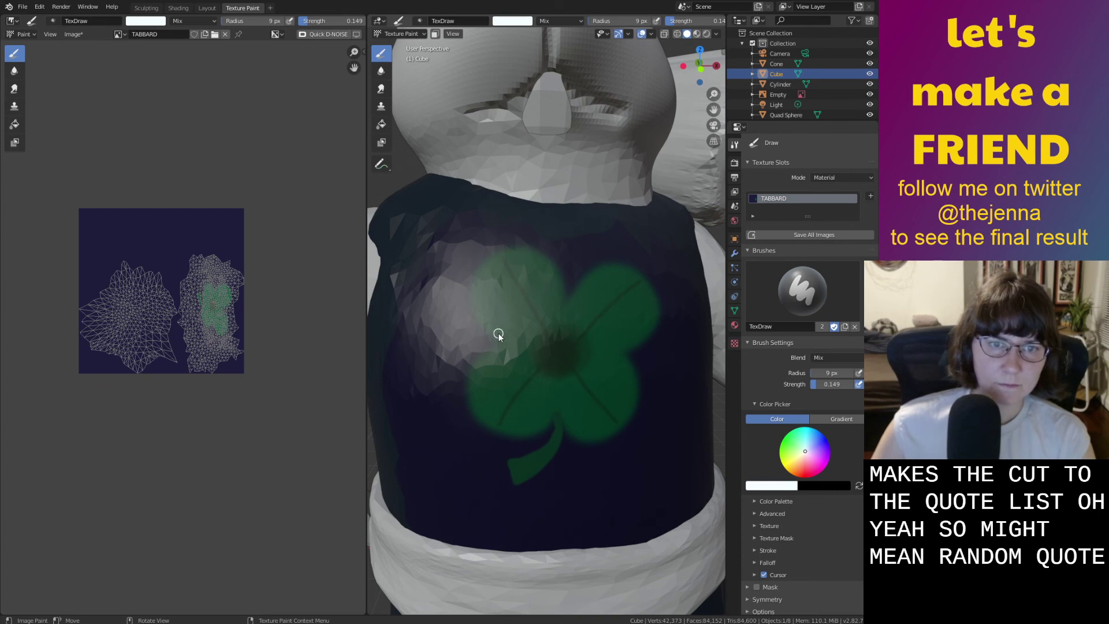
Try a ring of faint white arcs across the clover's four leaves.
key("ctrl+z")
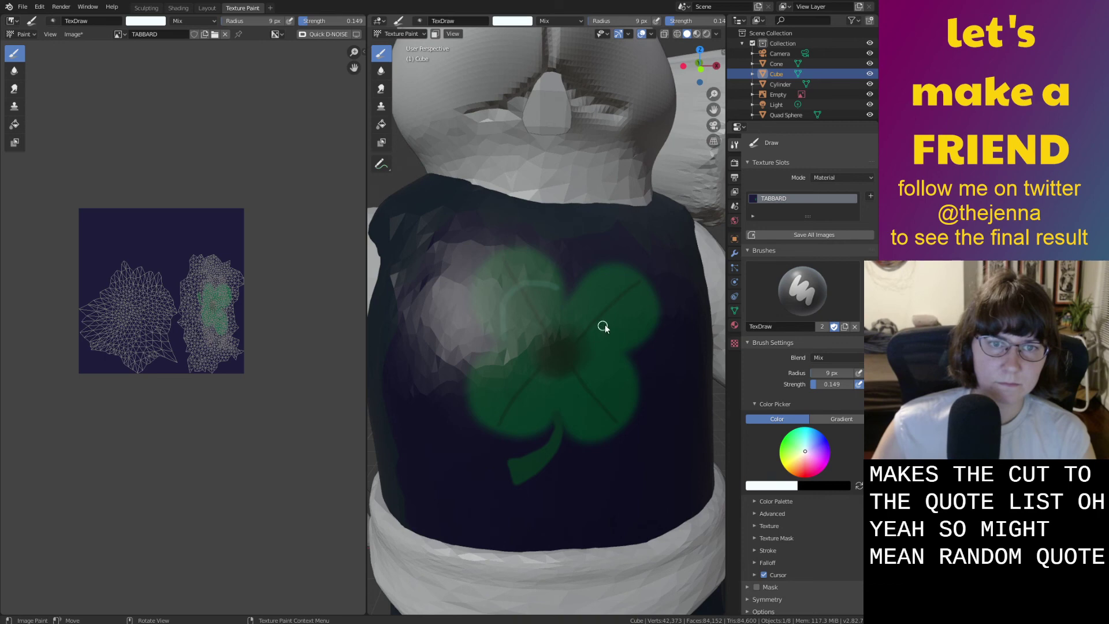
mouse_move(580, 291)
left_mouse_down()
mouse_move(609, 303)
mouse_move(632, 345)
left_mouse_up()
left_click_drag(565, 422, 601, 408)
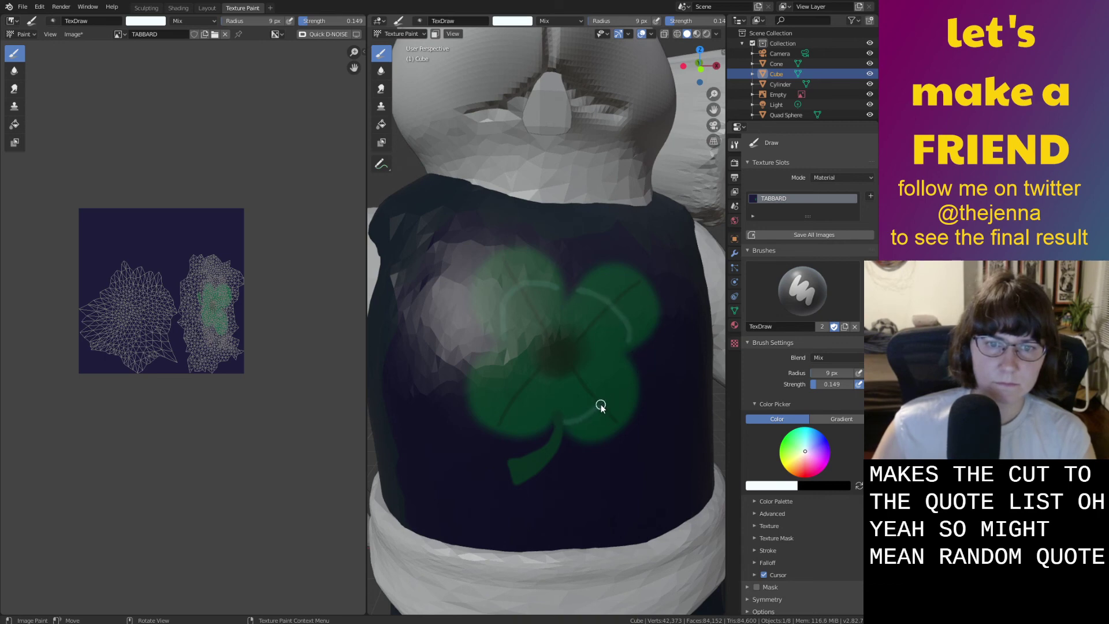
key("ctrl+z")
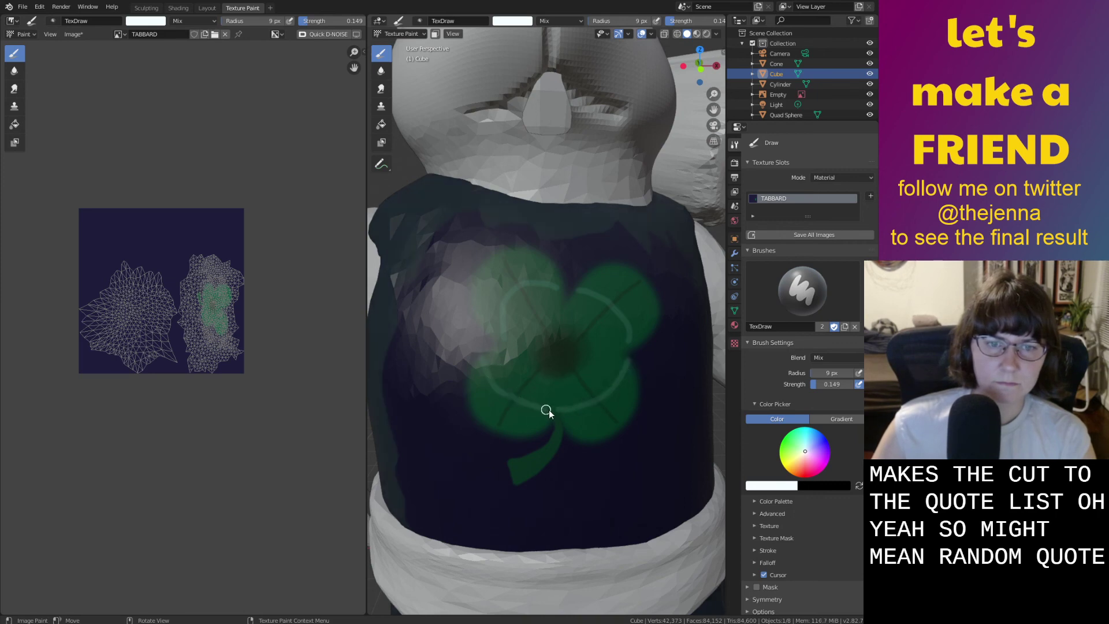
scroll(653, 376, "down", 8)
middle_click_drag(653, 376, 656, 381)
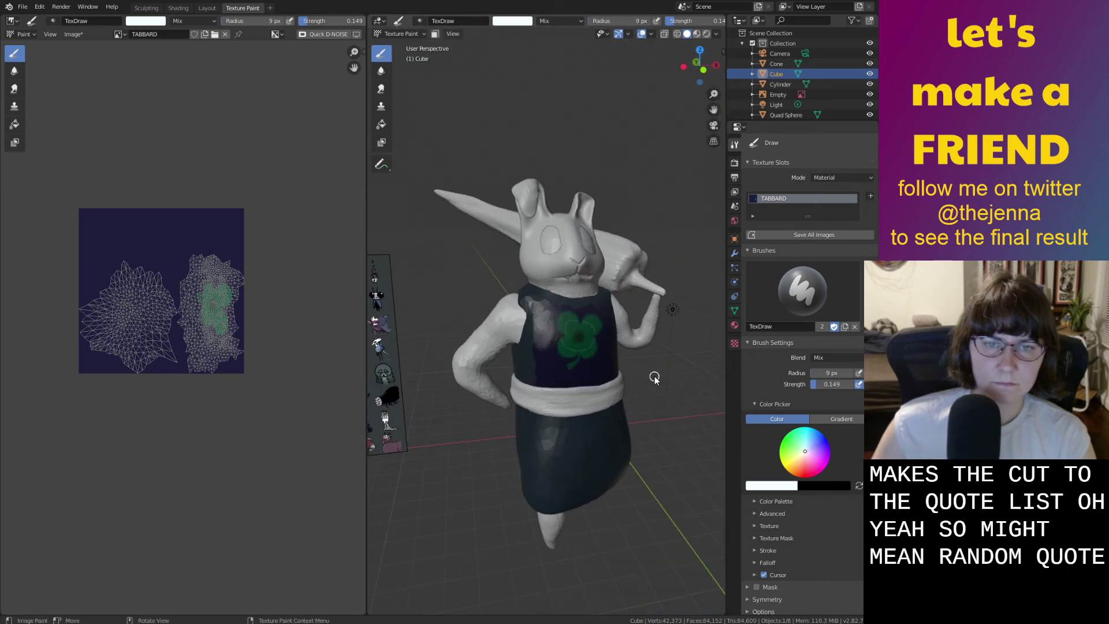
scroll(655, 378, "up", 4)
scroll(642, 382, "up", 2)
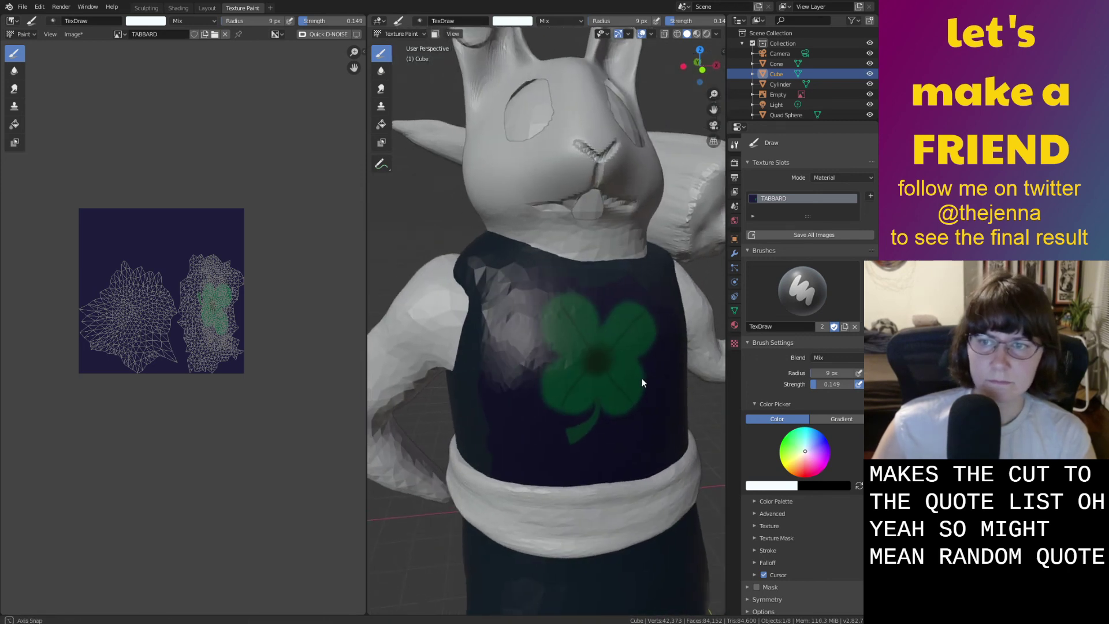
Paint faint white curved bands across all four clover leaves, undoing and repainting the misplaced strokes.
scroll(633, 379, "up", 3)
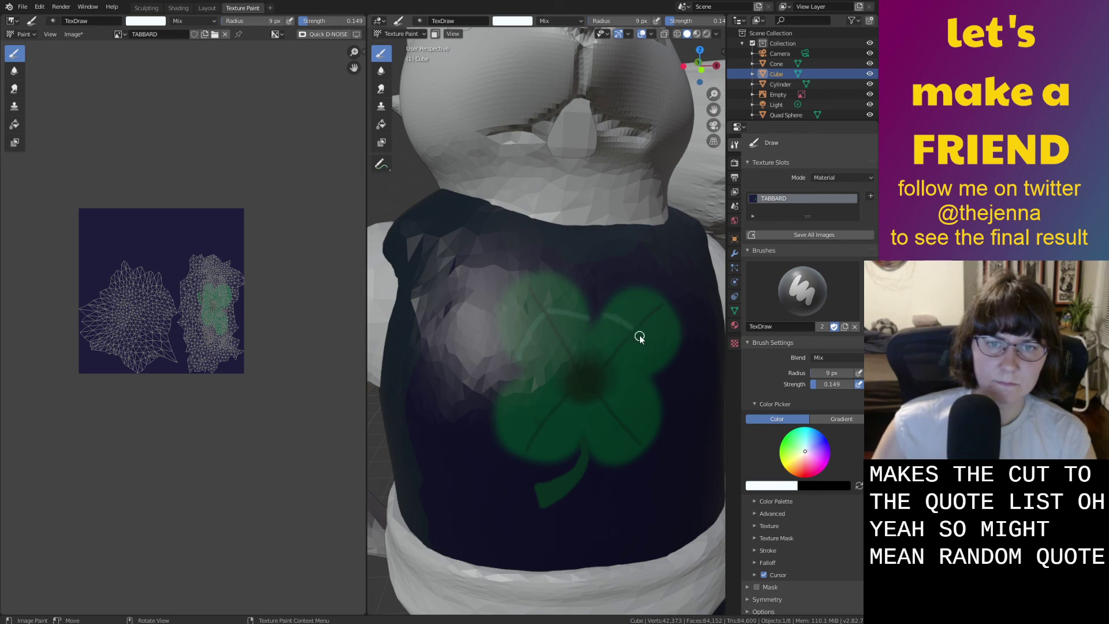
left_click_drag(638, 334, 659, 356)
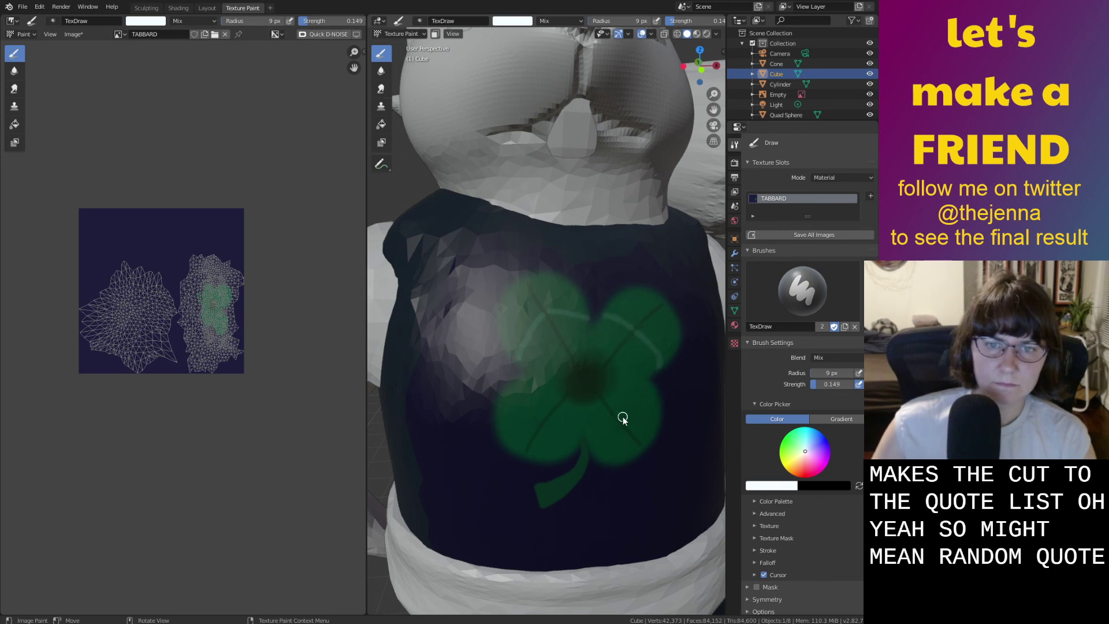
key("ctrl+z")
key("ctrl+z")
left_click_drag(643, 327, 659, 366)
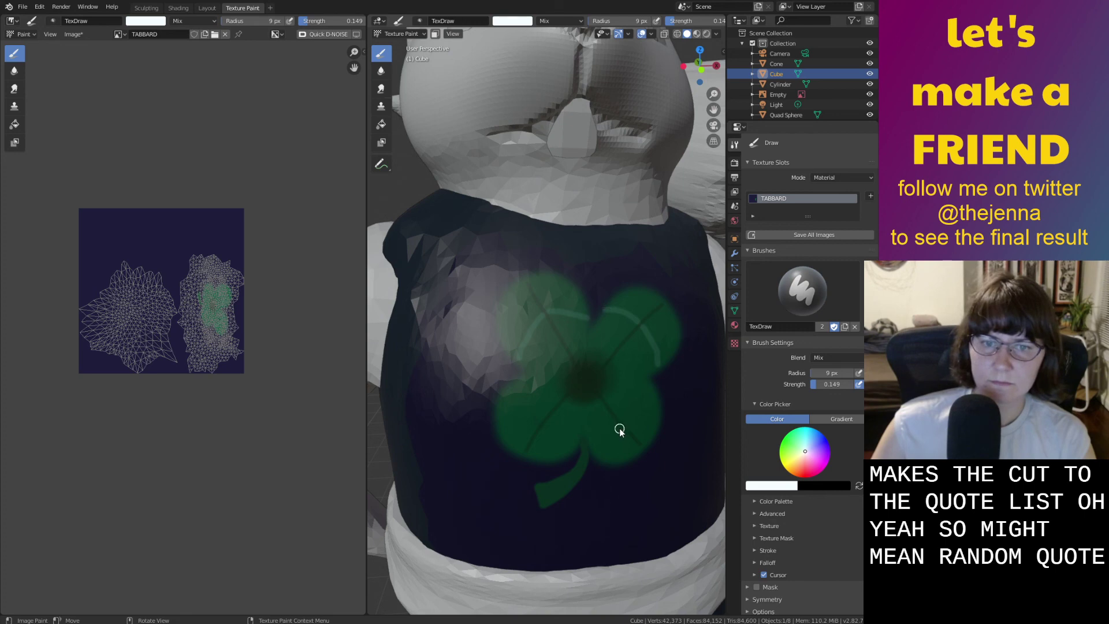
mouse_move(626, 426)
left_mouse_down()
mouse_move(654, 399)
mouse_move(585, 450)
left_mouse_up()
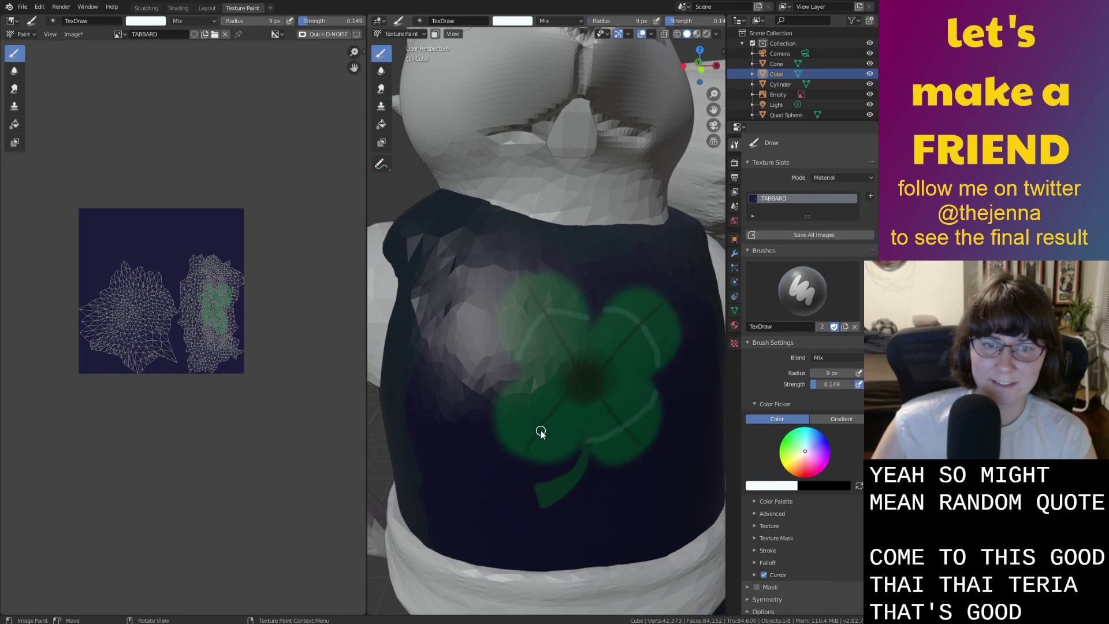
left_click_drag(584, 446, 537, 427)
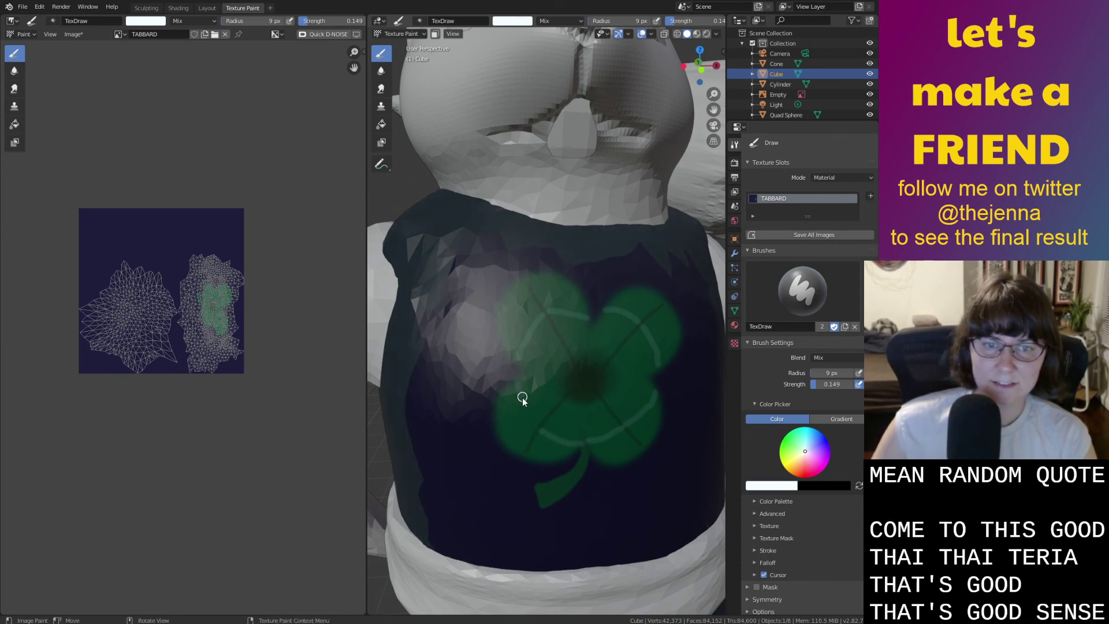
left_click_drag(520, 391, 539, 422)
key("ctrl+z")
left_click_drag(514, 387, 534, 422)
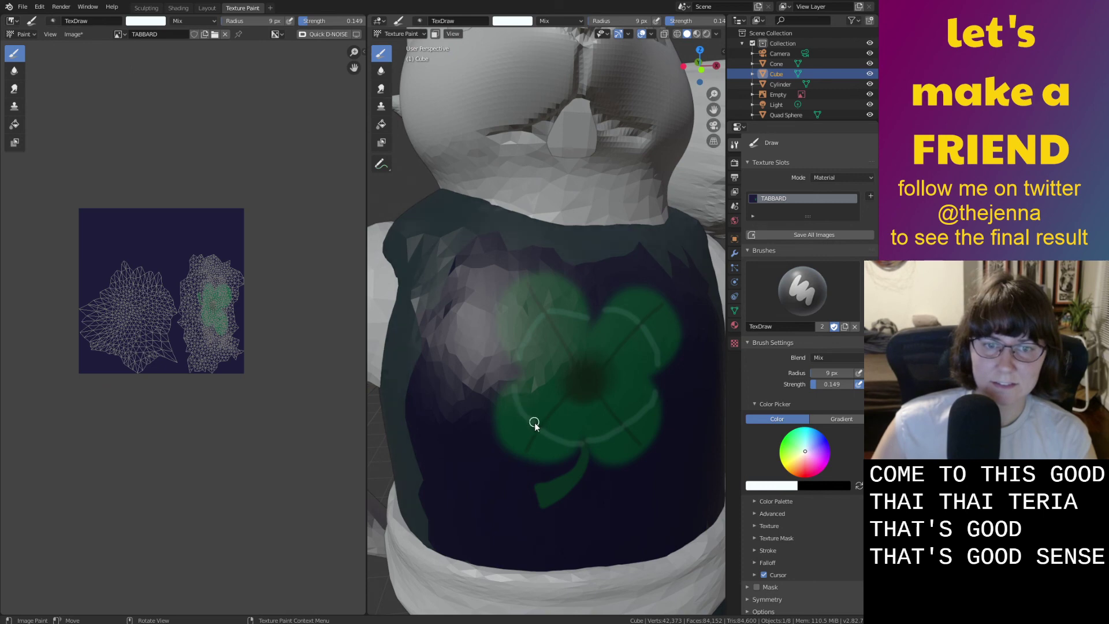
Check the painted clover on the whole character and save the file.
scroll(538, 428, "down", 8)
middle_click_drag(538, 427, 520, 389)
scroll(502, 359, "up", 5)
scroll(520, 389, "down", 3)
key("ctrl+s")
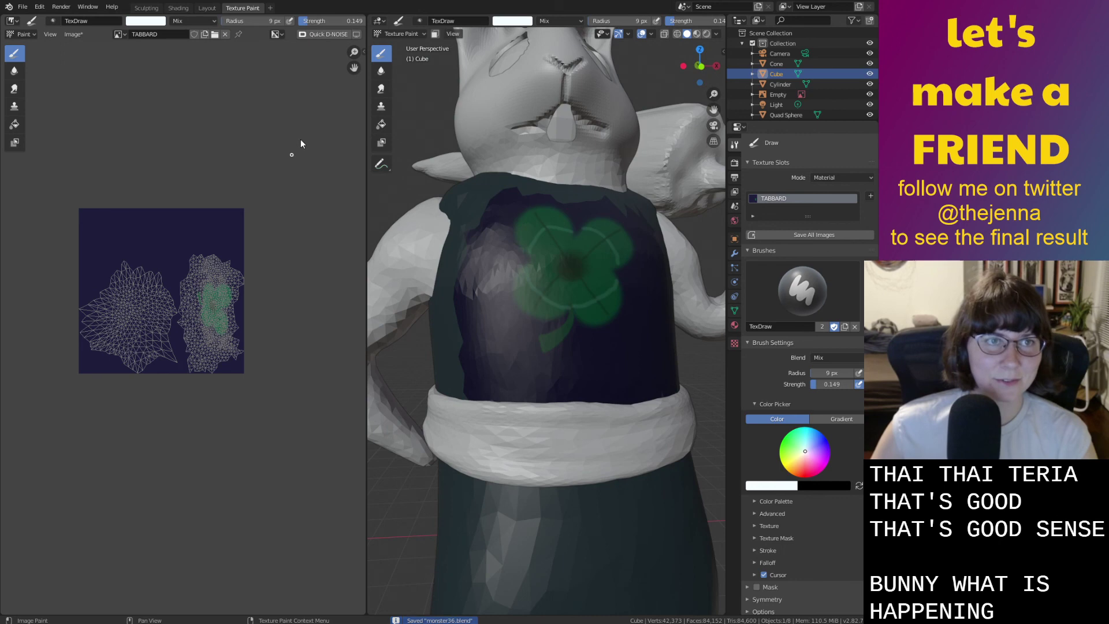
left_click(453, 34)
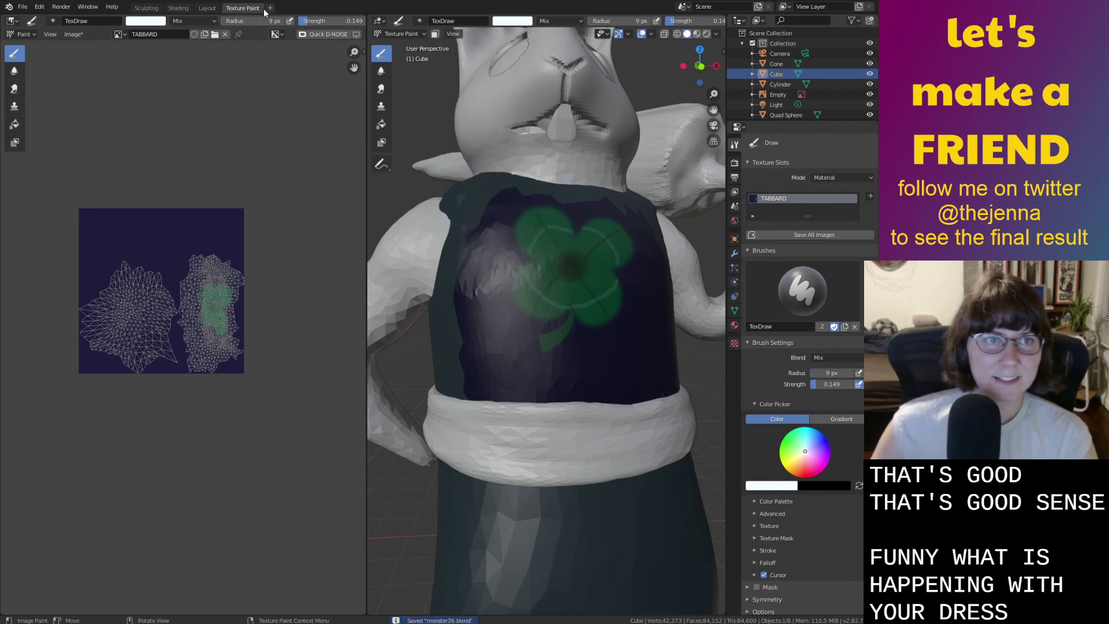
Select the tabard's entire mesh in the Layout workspace, unwrap its UVs, and return to texture painting.
left_click(207, 8)
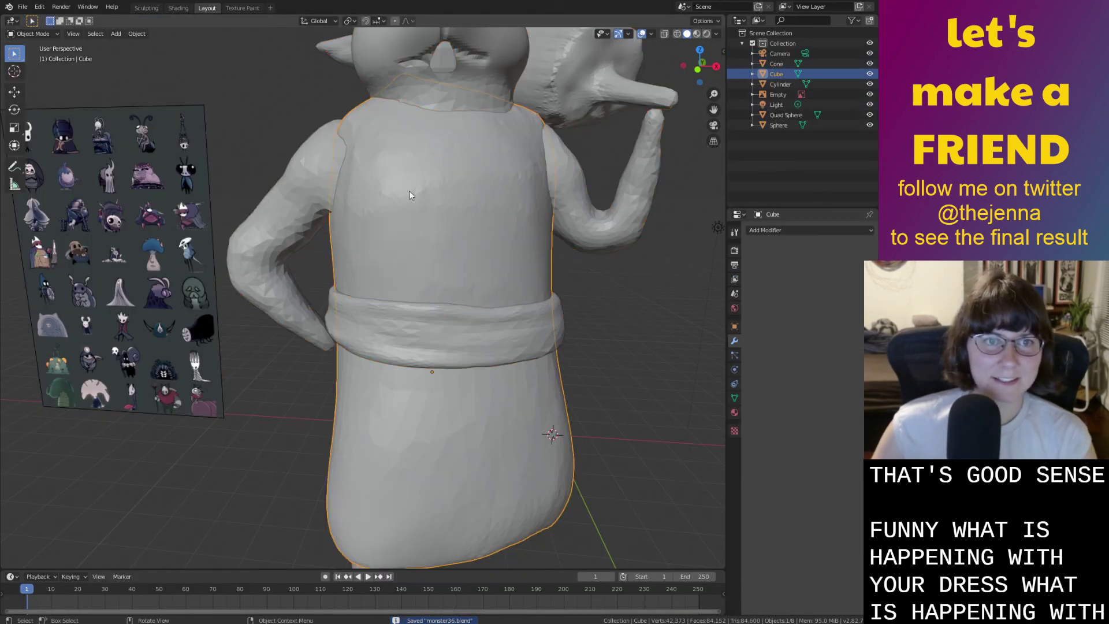
key("Tab")
key("a")
left_click(250, 33)
left_click(260, 46)
left_click(242, 8)
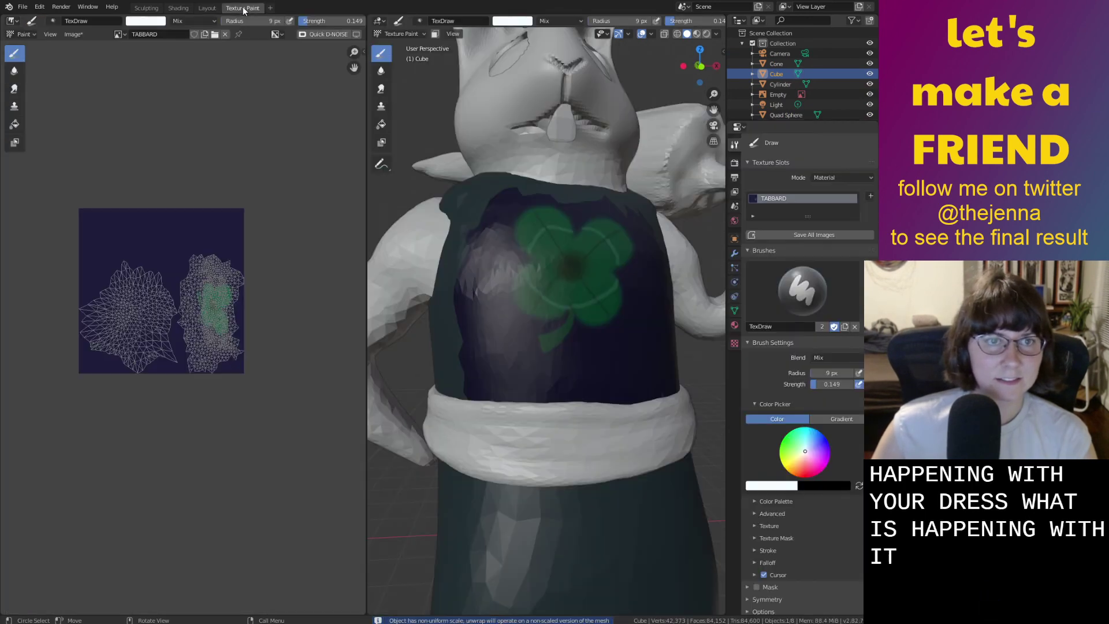
Undo the test stroke on the tabard's shoulder and swap the brush colour to black.
mouse_move(516, 235)
middle_mouse_down()
mouse_move(530, 237)
mouse_move(510, 234)
mouse_move(558, 292)
middle_mouse_up()
scroll(510, 237, "down", 3)
left_click_drag(560, 299, 551, 293)
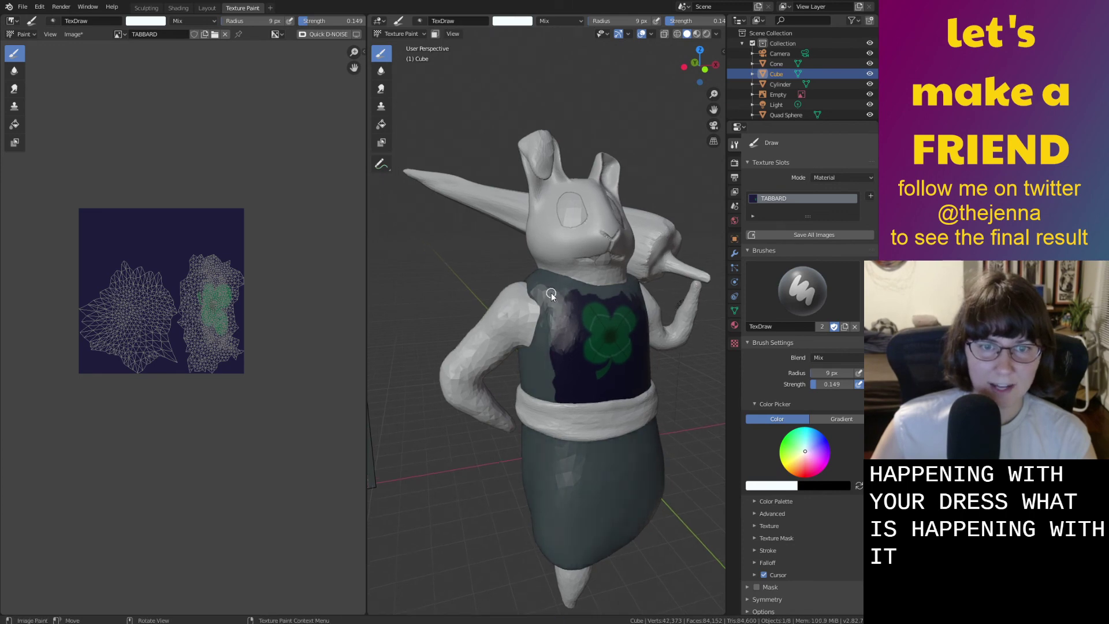
key("ctrl+z")
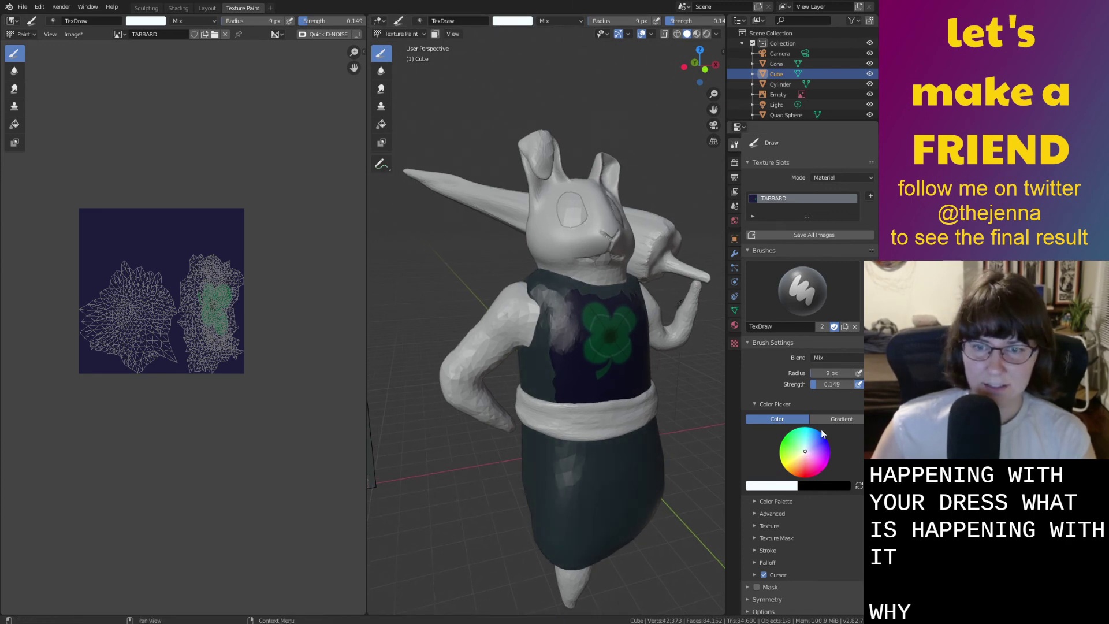
key("x")
middle_click_drag(545, 380, 587, 403)
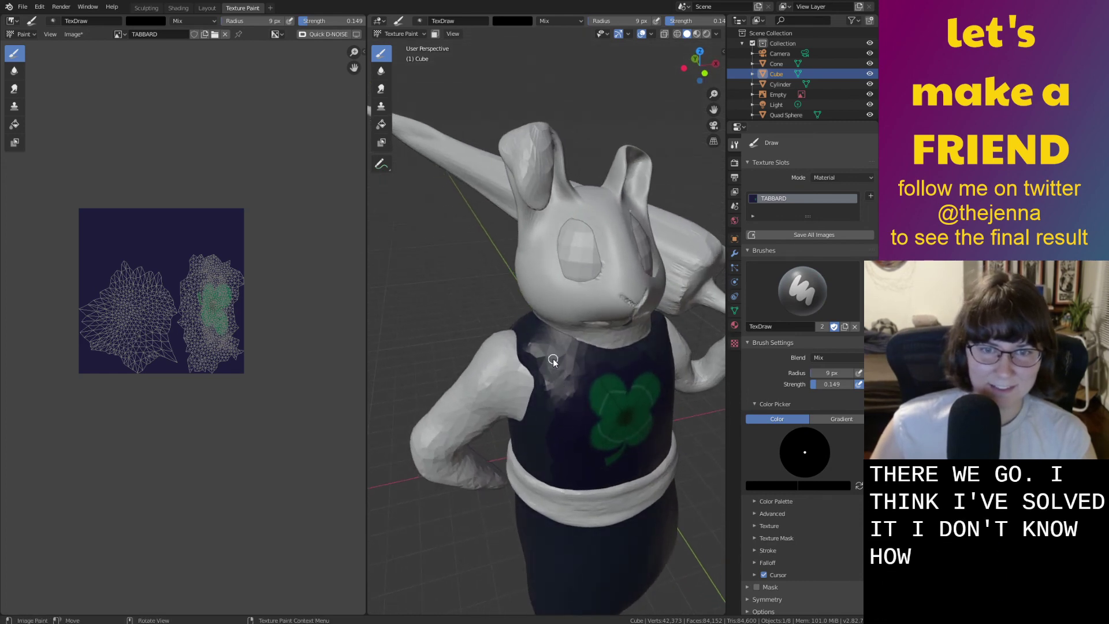
View the whole rabbit from the front with its painted tabard and save the file.
middle_click_drag(549, 355, 670, 399)
scroll(535, 321, "up", 3)
scroll(584, 342, "down", 4)
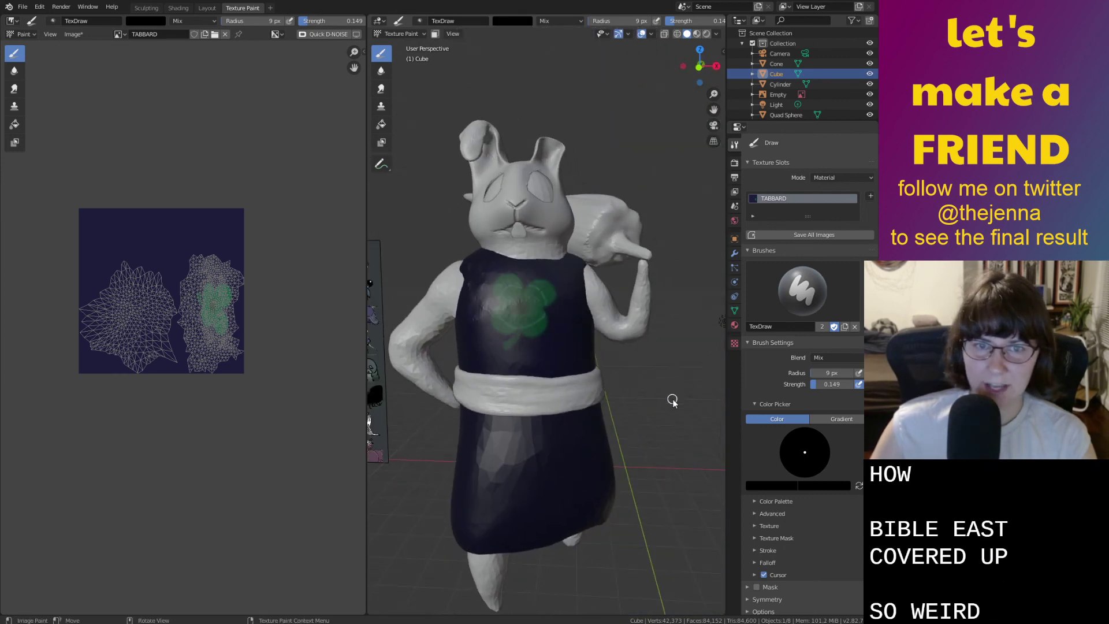
scroll(667, 400, "down", 3)
key("ctrl+s")
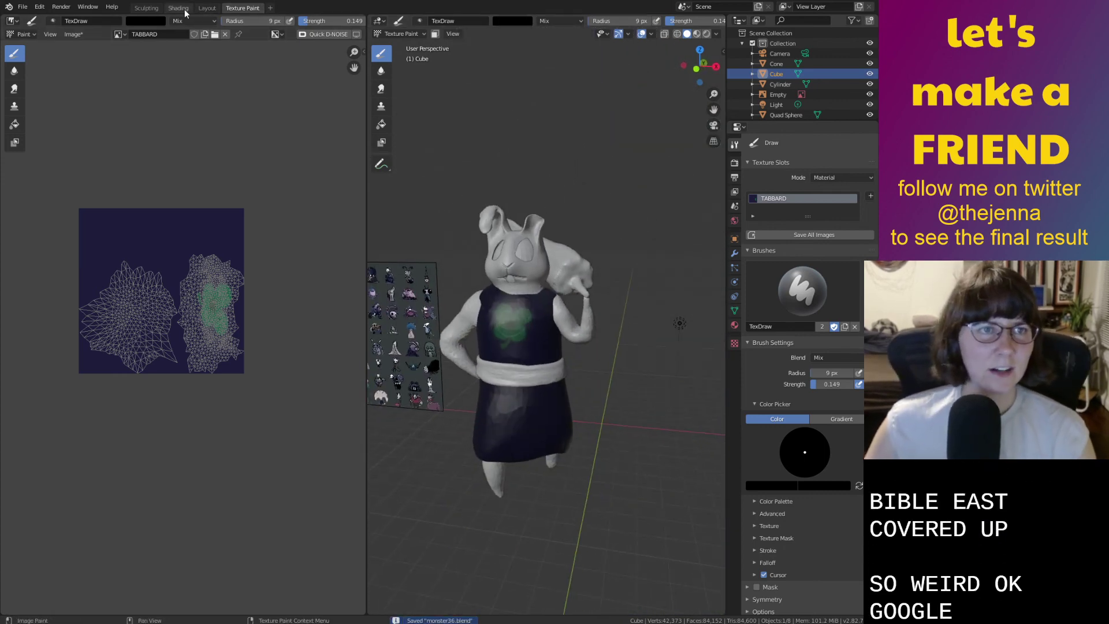
Show the rabbit in the Layout workspace with material preview shading.
left_click(206, 8)
scroll(691, 56, "down", 5)
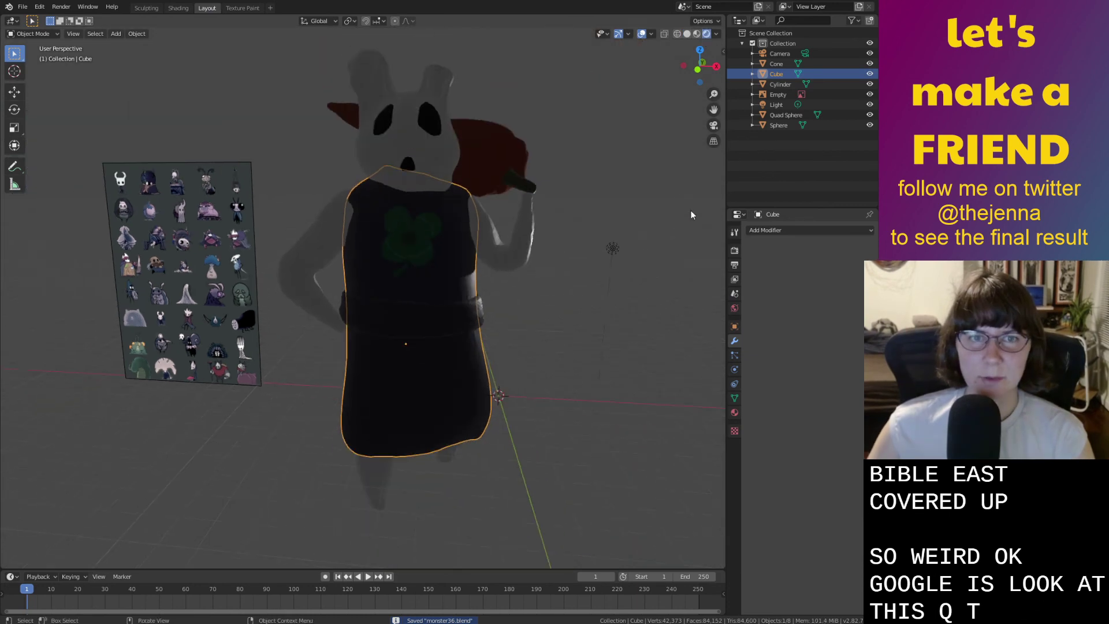
left_click(698, 34)
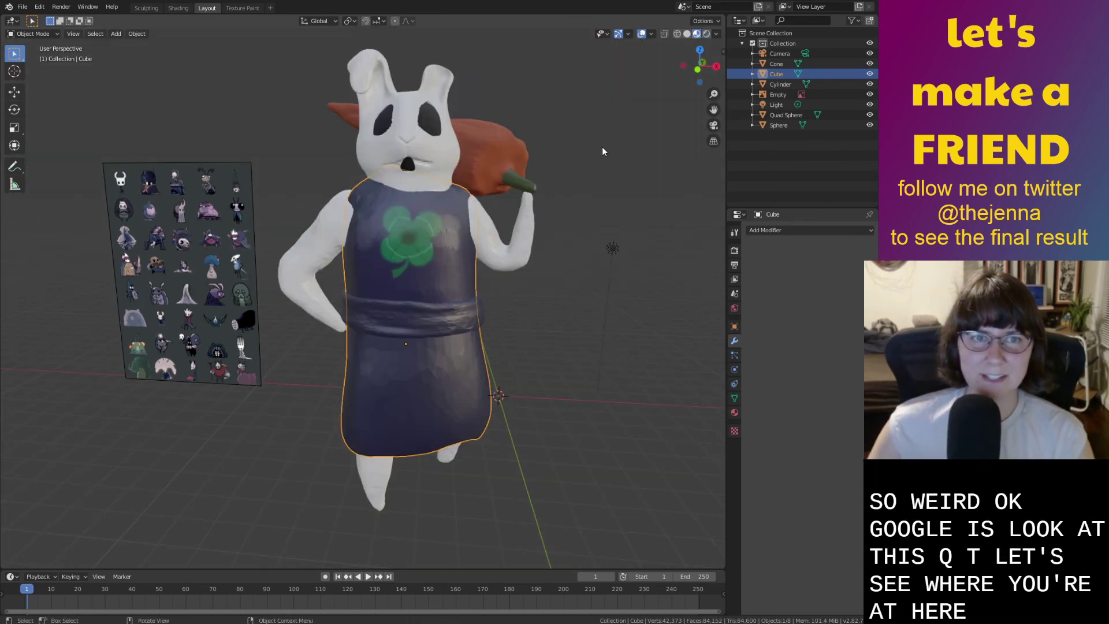
Select the light beside the rabbit and move it along the Z axis to a height of about 6.87 m.
left_click(602, 147)
mouse_move(602, 148)
middle_mouse_down()
mouse_move(640, 162)
mouse_move(564, 287)
mouse_move(461, 297)
middle_mouse_up()
left_click(565, 288)
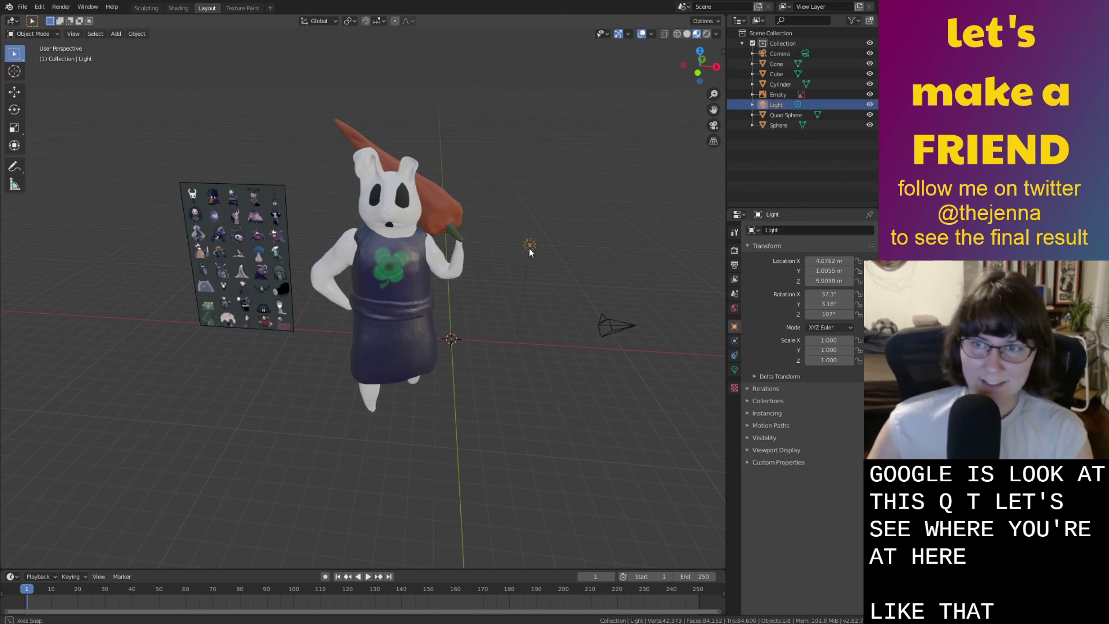
scroll(530, 247, "down", 3)
key("g")
key("z")
left_click(523, 356)
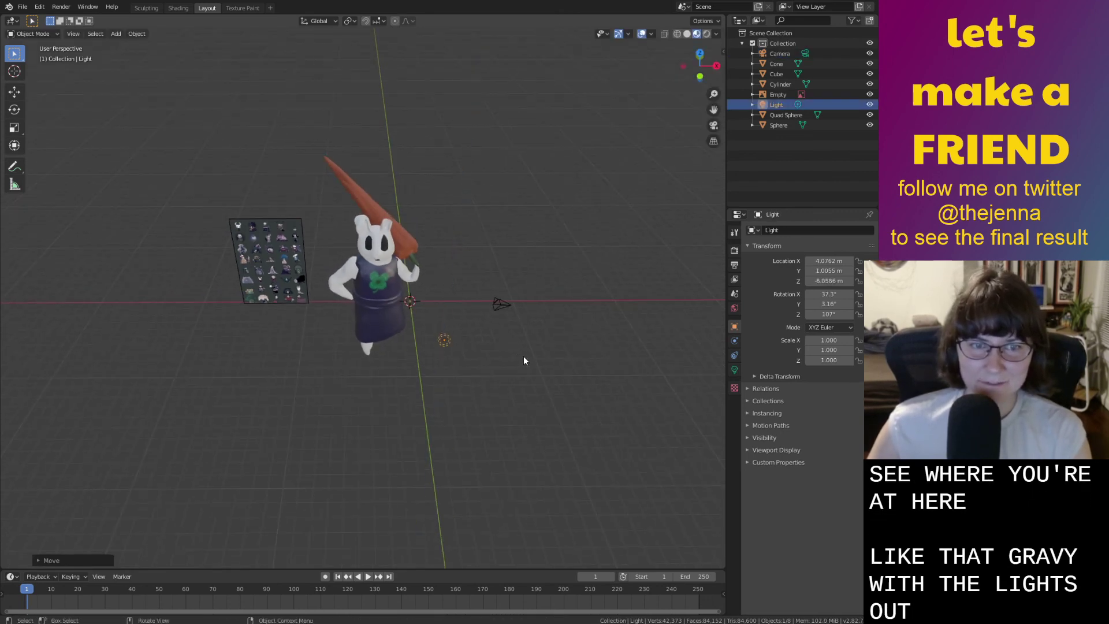
middle_click_drag(524, 356, 524, 286)
left_click(472, 240)
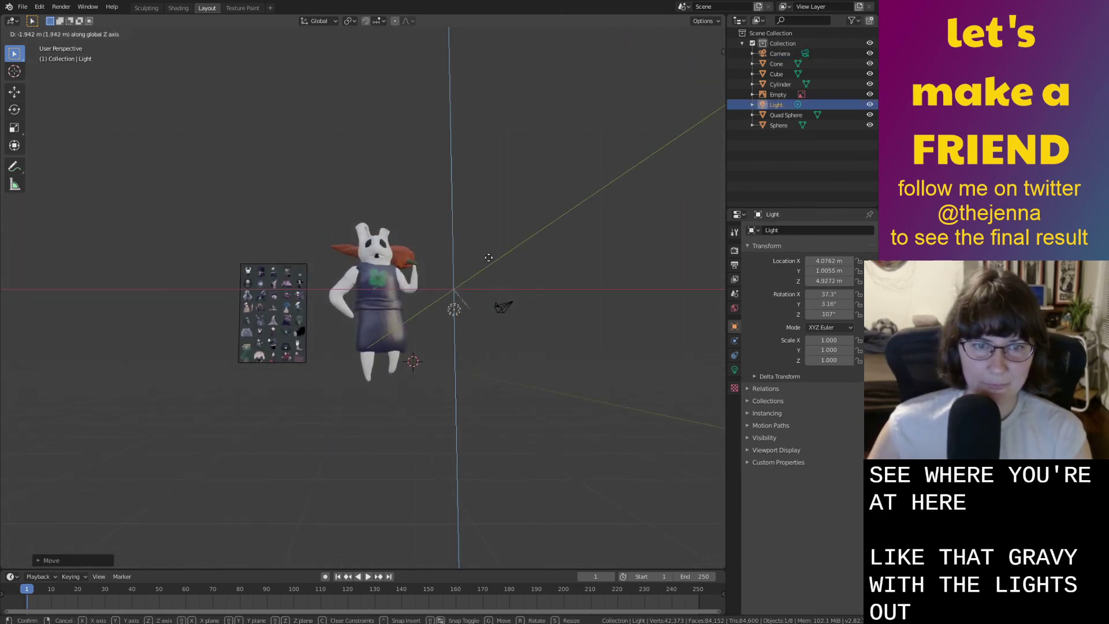
middle_click_drag(513, 279, 427, 240)
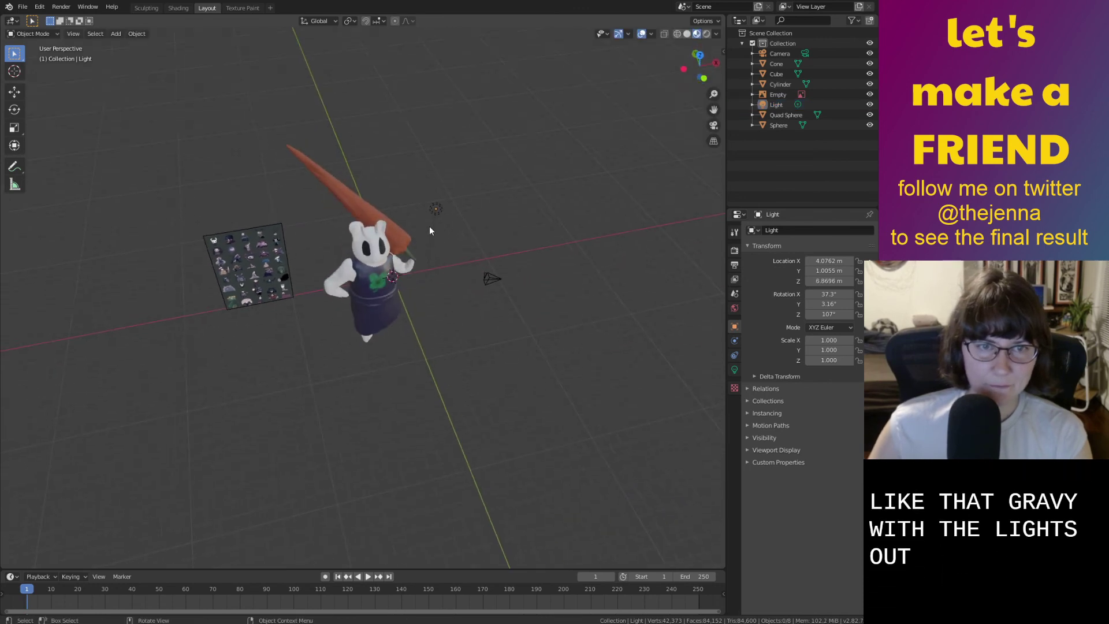
Move the light along the Y axis to about -10.6 m, in front of the rabbit.
left_click(444, 207)
key("g")
key("y")
left_click(461, 318)
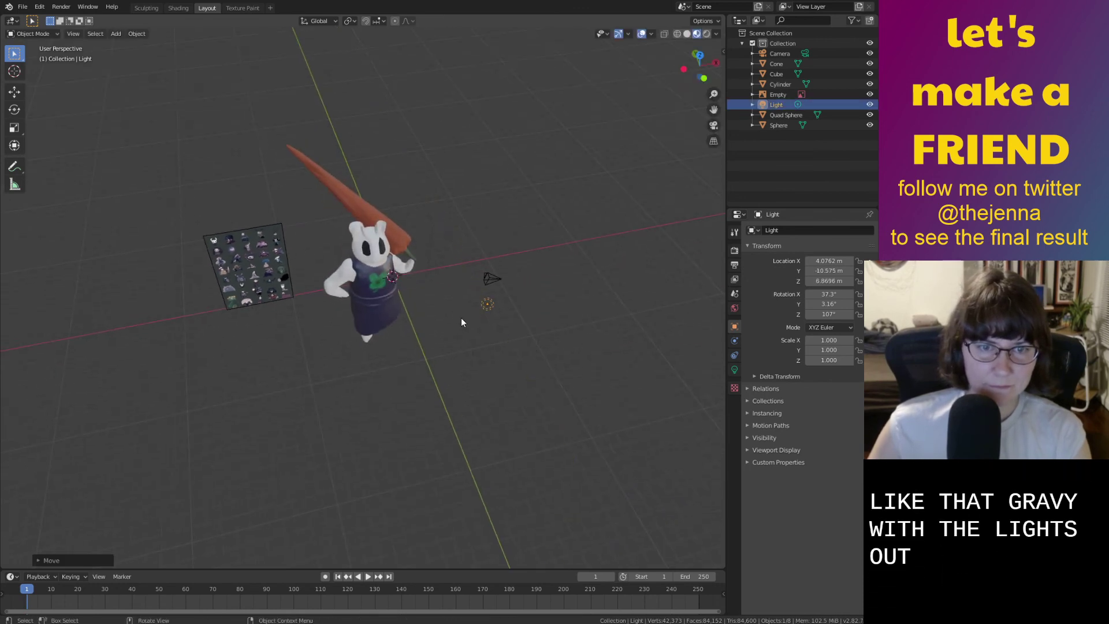
Duplicate the light and place the copy on the opposite side in front of the rabbit.
key("shift+d")
left_click(318, 344)
middle_click_drag(318, 343, 467, 301)
Reposition the original light higher in front of the rabbit and save the file.
left_click(471, 300)
key("g")
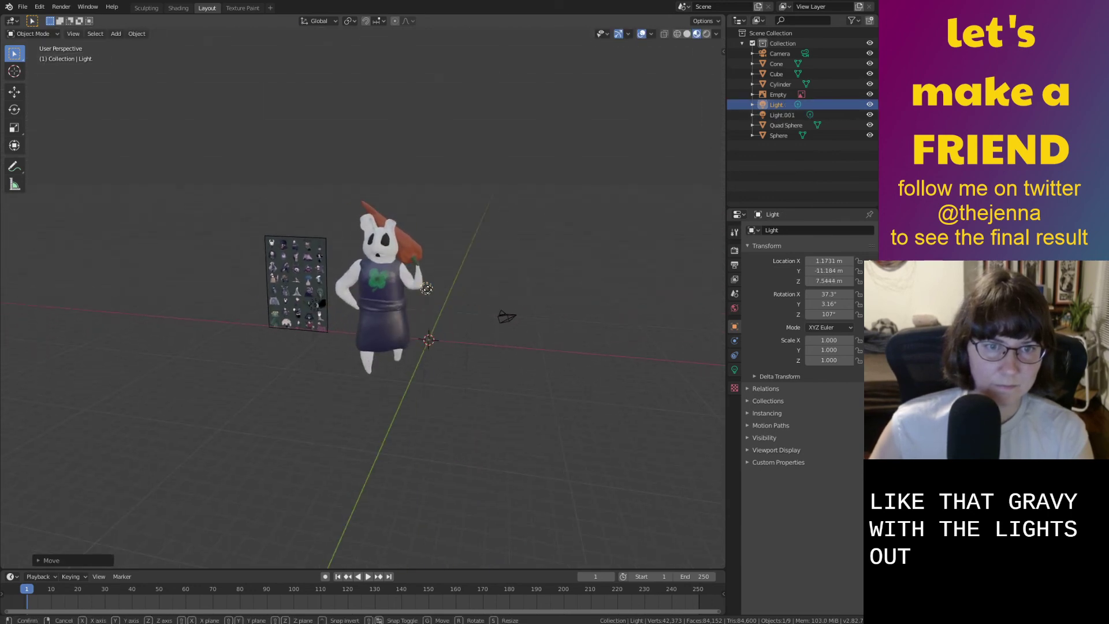
middle_click_drag(426, 231, 548, 265)
left_click(507, 313)
key("ctrl+s")
Adjust the original light's height and position to about X -0.34 m, Y -9.64 m, Z 11.74 m.
left_click(634, 162)
key("g")
key("z")
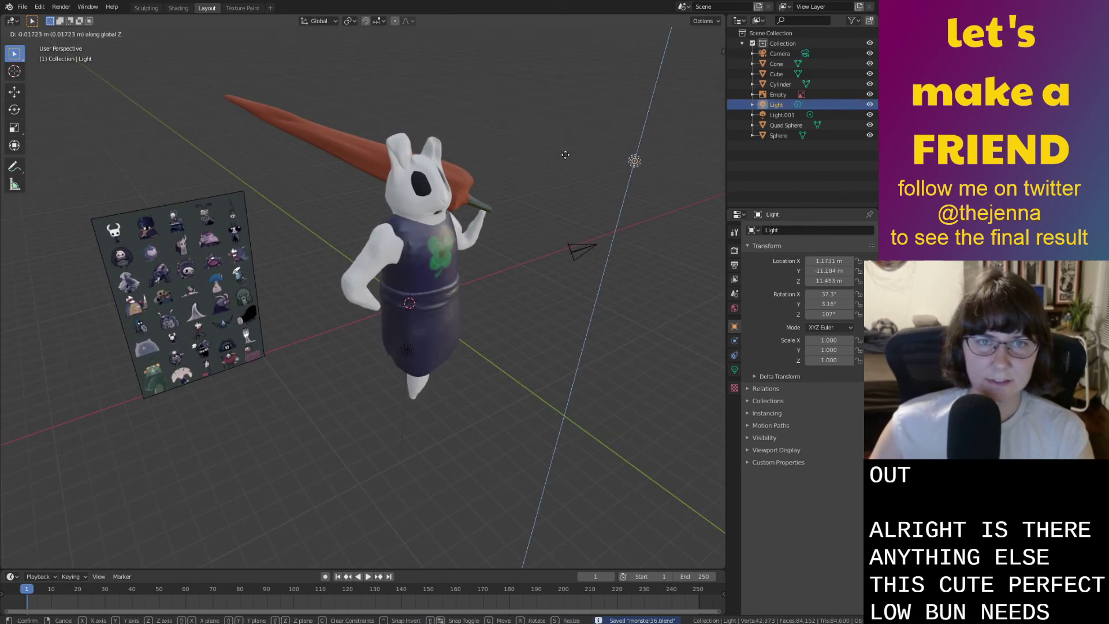
key("z")
left_click(600, 180)
left_click(543, 159)
middle_click_drag(541, 158, 484, 137)
mouse_move(540, 170)
middle_mouse_down()
mouse_move(560, 168)
mouse_move(547, 164)
middle_mouse_up()
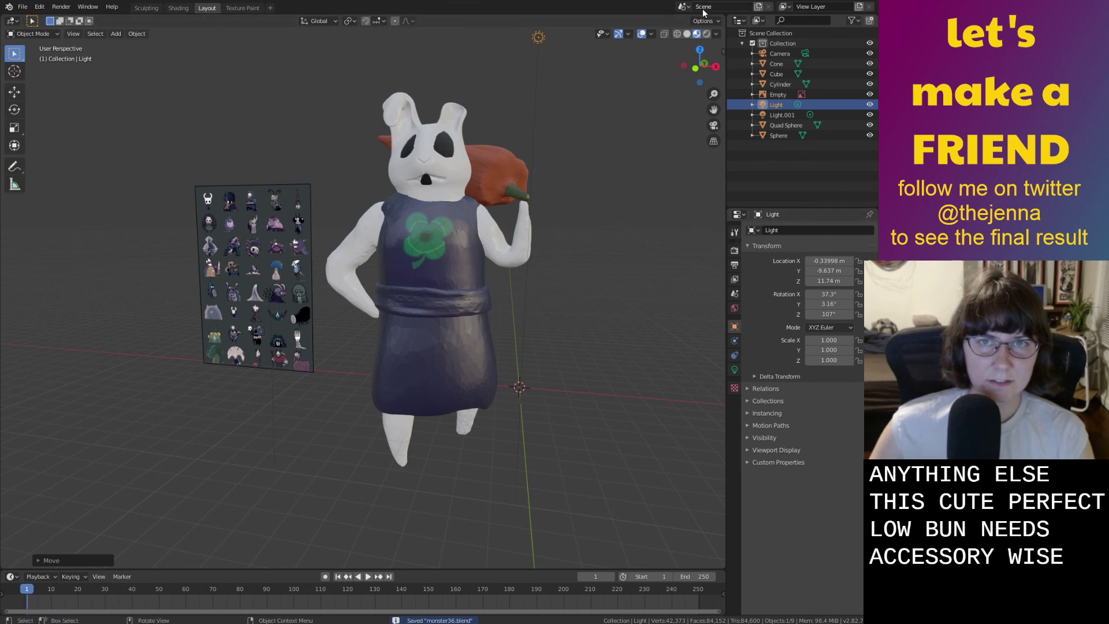
Fine-tune the upper light's position using rendered viewport shading and save the file.
left_click(706, 33)
mouse_move(667, 155)
middle_mouse_down()
mouse_move(681, 161)
mouse_move(668, 168)
mouse_move(685, 196)
middle_mouse_up()
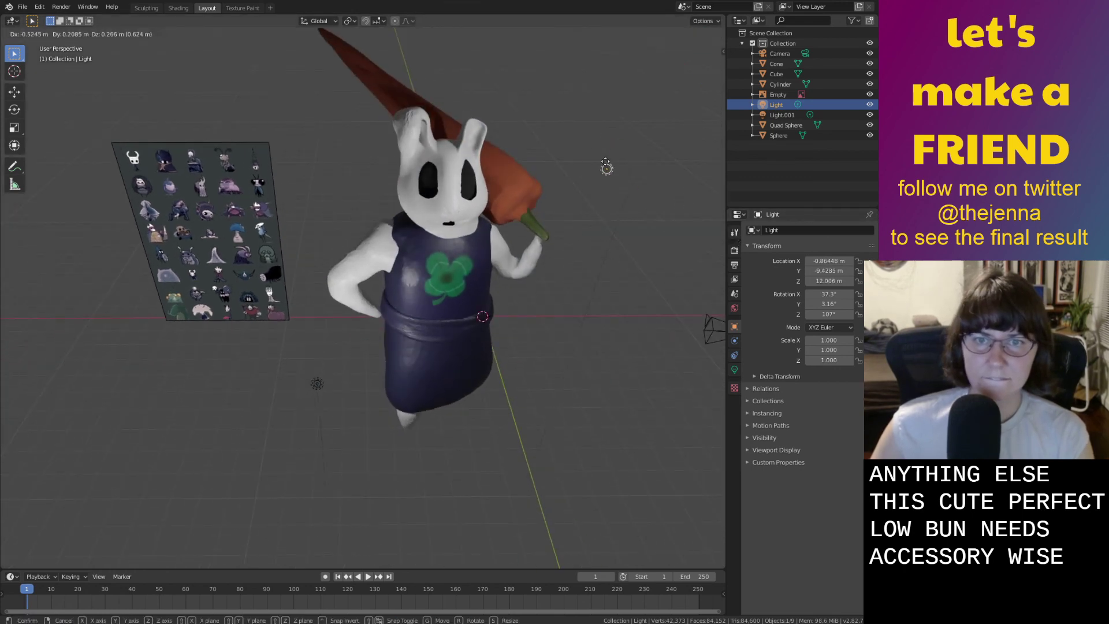
left_click(586, 143)
middle_click_drag(586, 143, 476, 281)
left_click(380, 220)
key("ctrl+s")
Select the carrot's faces all around the base of its green stem in Edit Mode.
scroll(546, 214, "up", 3)
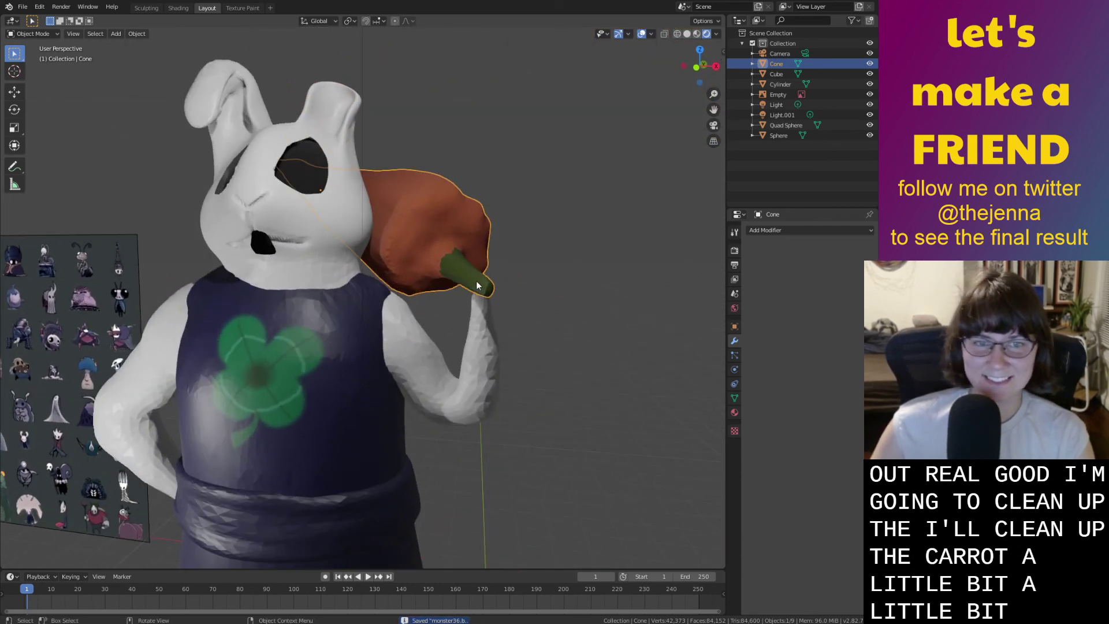
scroll(481, 291, "up", 2)
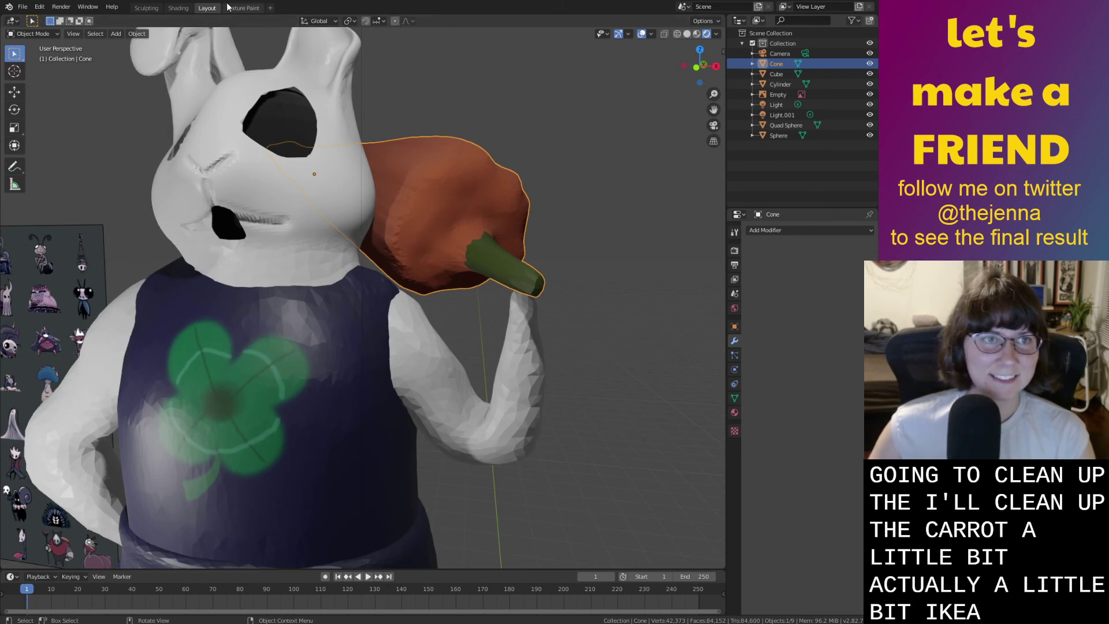
key("Tab")
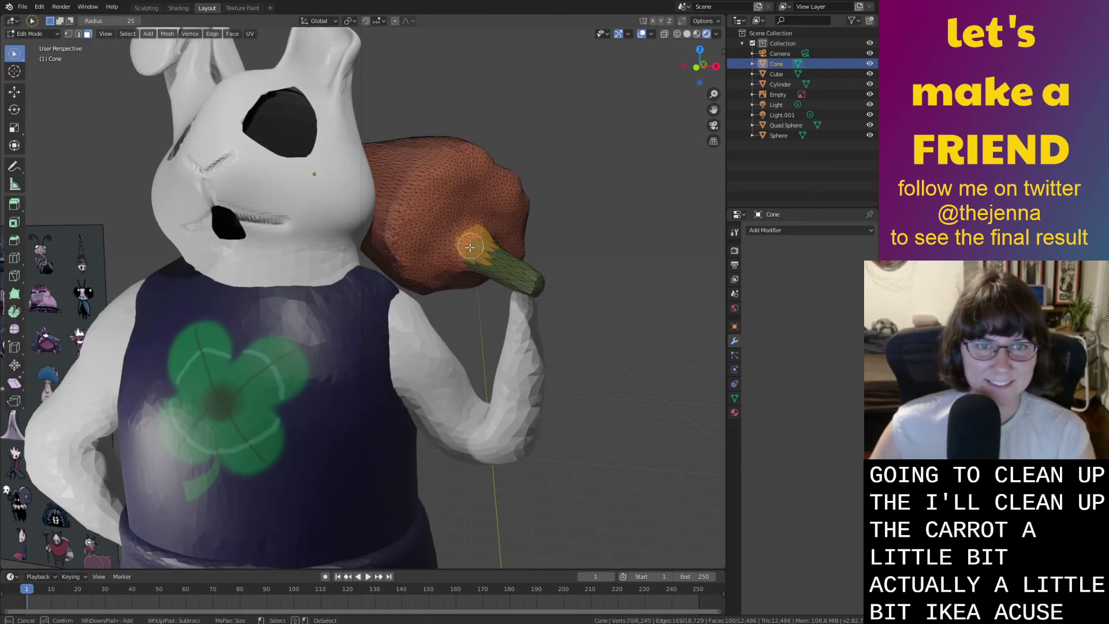
middle_click_drag(470, 258, 238, 190)
left_click_drag(238, 190, 225, 173, "ctrl")
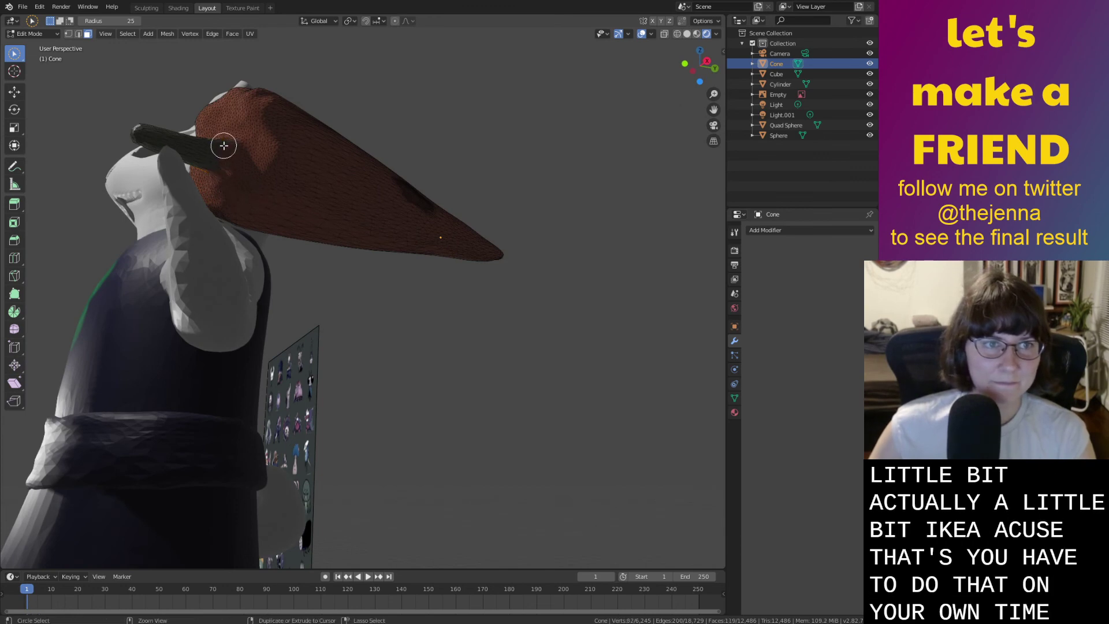
middle_click_drag(223, 162, 502, 203)
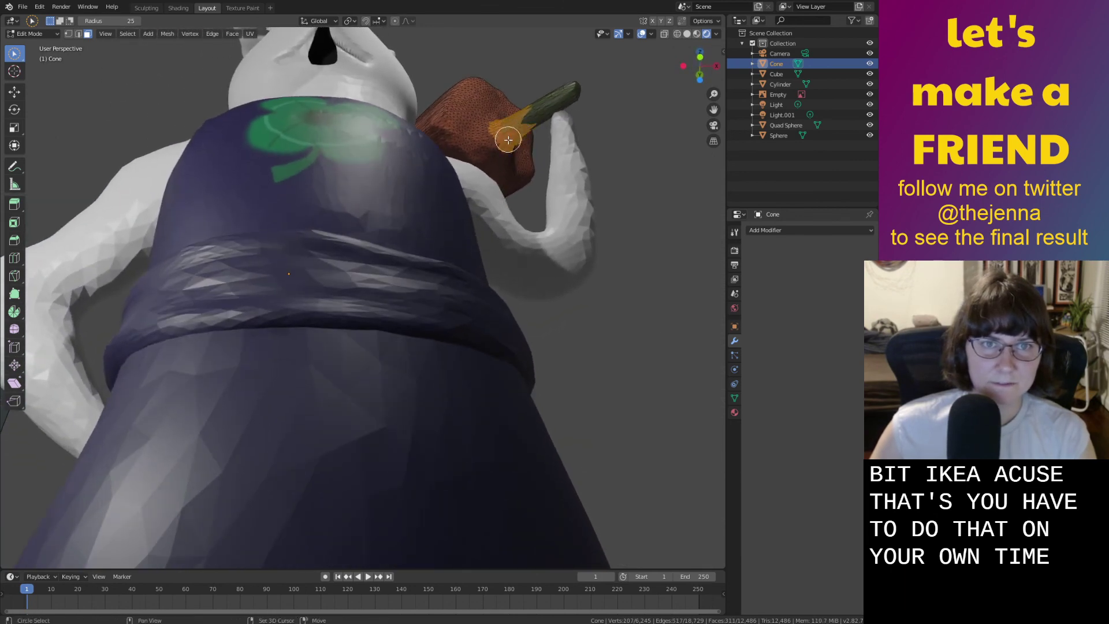
Assign the handle material to the selected faces at the stem's base in the Shading workspace.
left_click(242, 8)
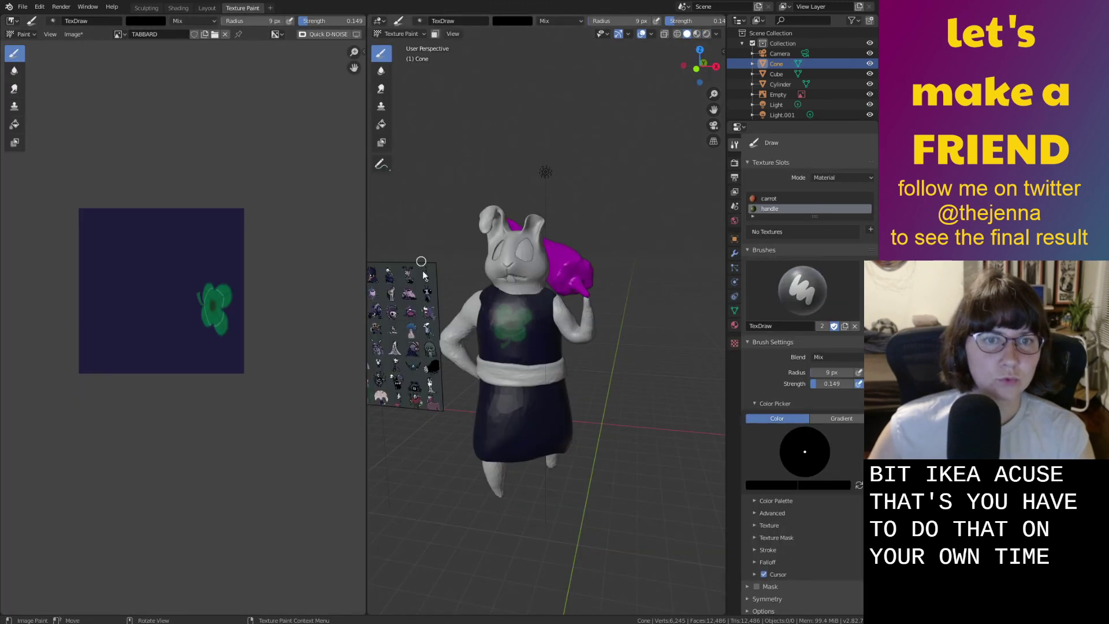
left_click(178, 8)
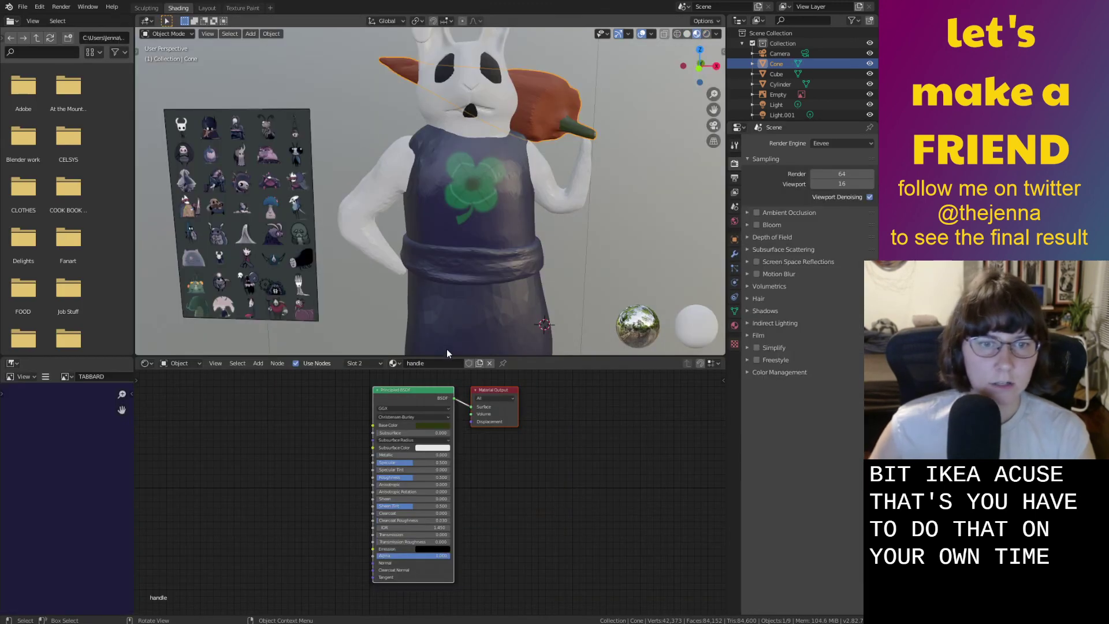
left_click(371, 362)
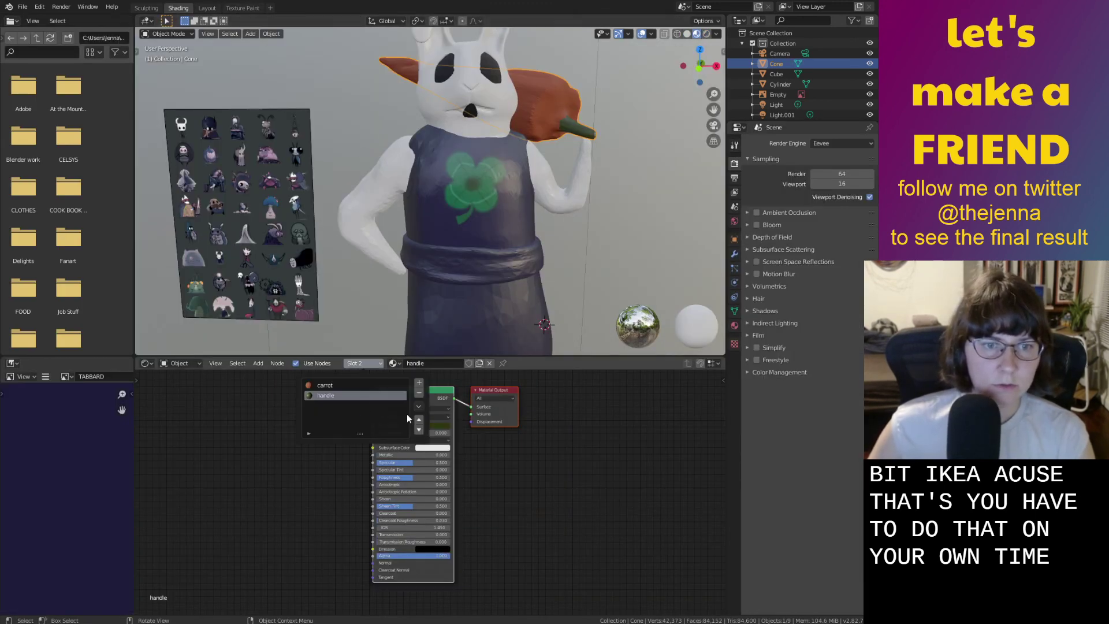
left_click(370, 394)
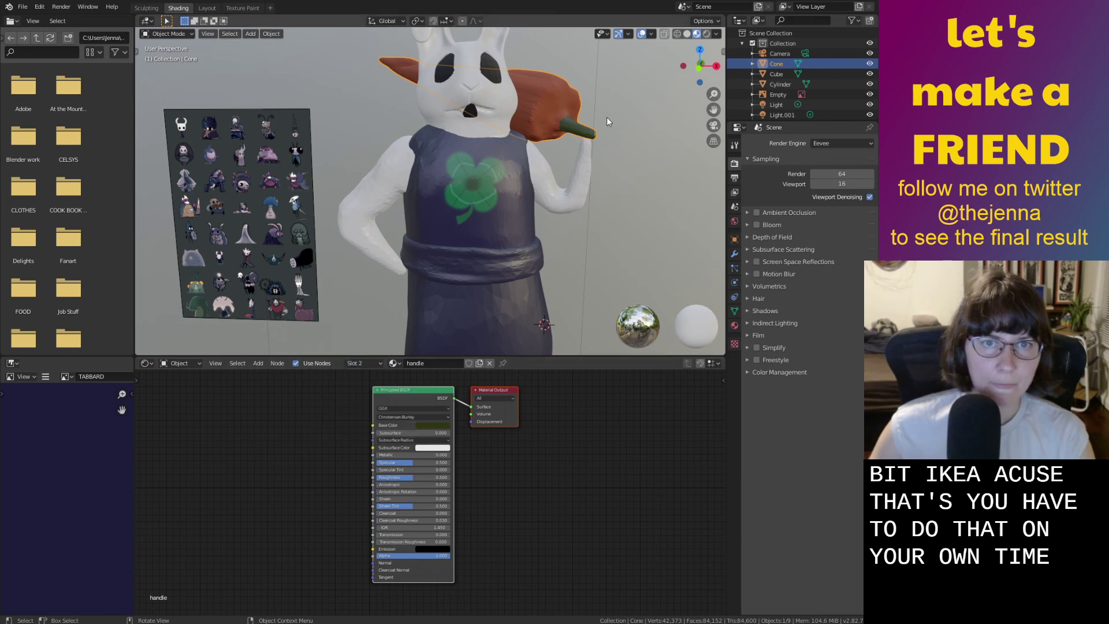
scroll(587, 88, "up", 1)
middle_click_drag(587, 91, 485, 153, "shift")
scroll(559, 203, "up", 5)
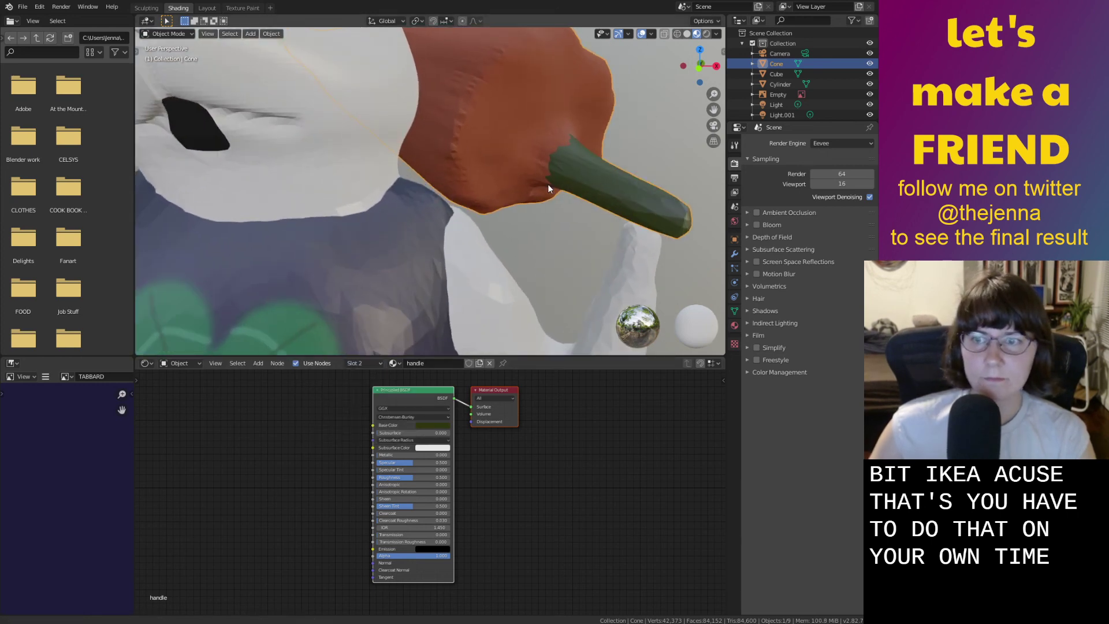
key("Tab")
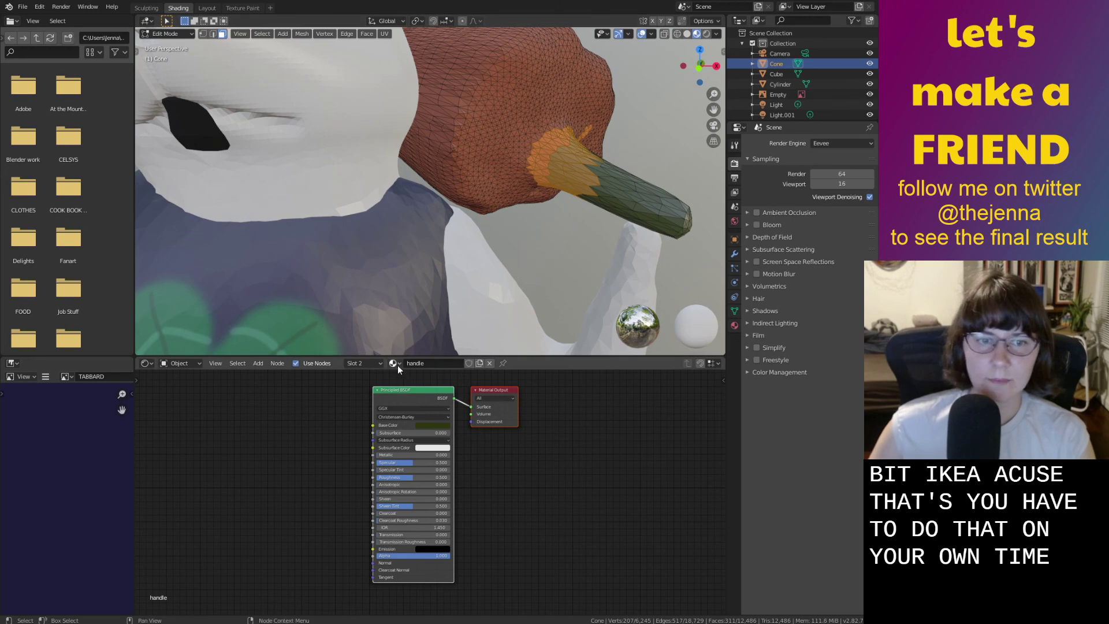
left_click(366, 364)
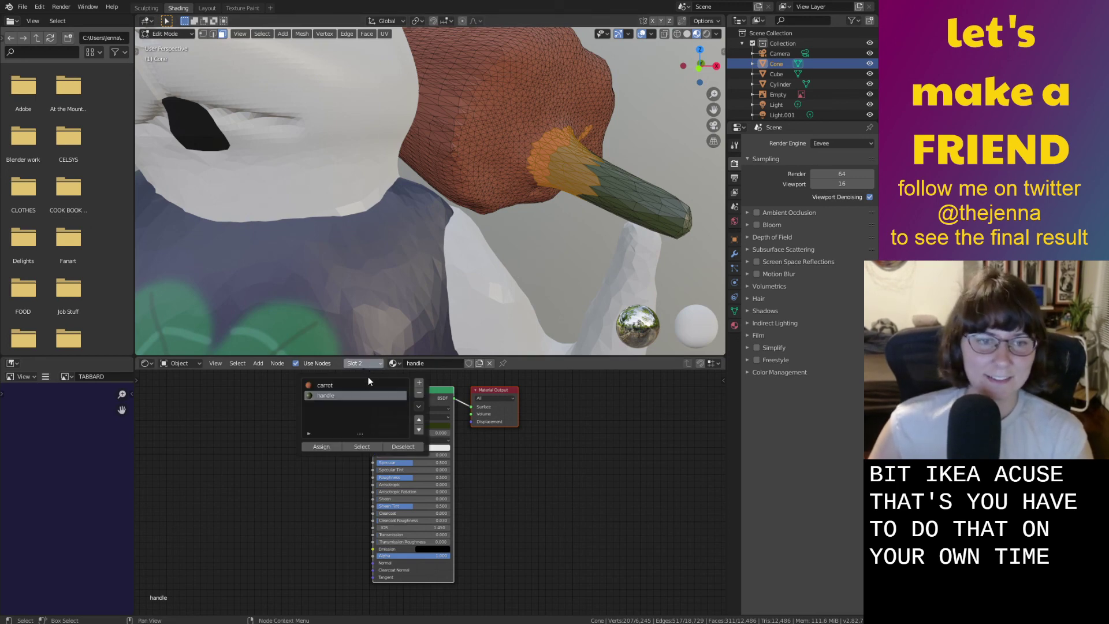
left_click(330, 449)
Assign the carrot material to the stray green faces beside the stem, then leave Edit Mode and save the file.
middle_click_drag(557, 164, 523, 162)
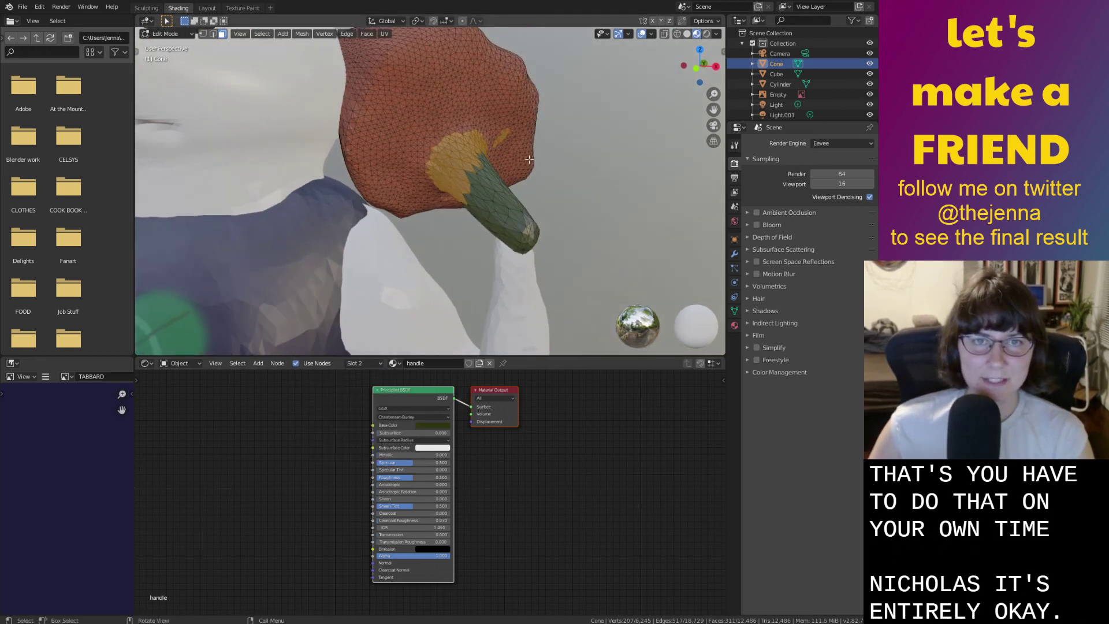
left_click(521, 160)
left_click_drag(495, 125, 511, 152)
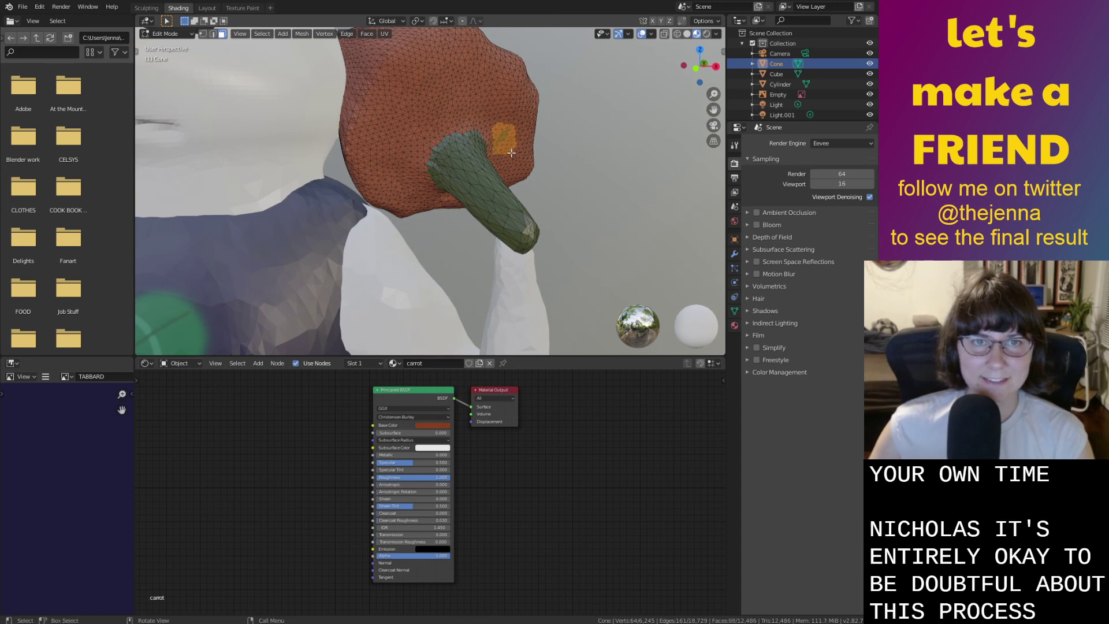
left_click(362, 365)
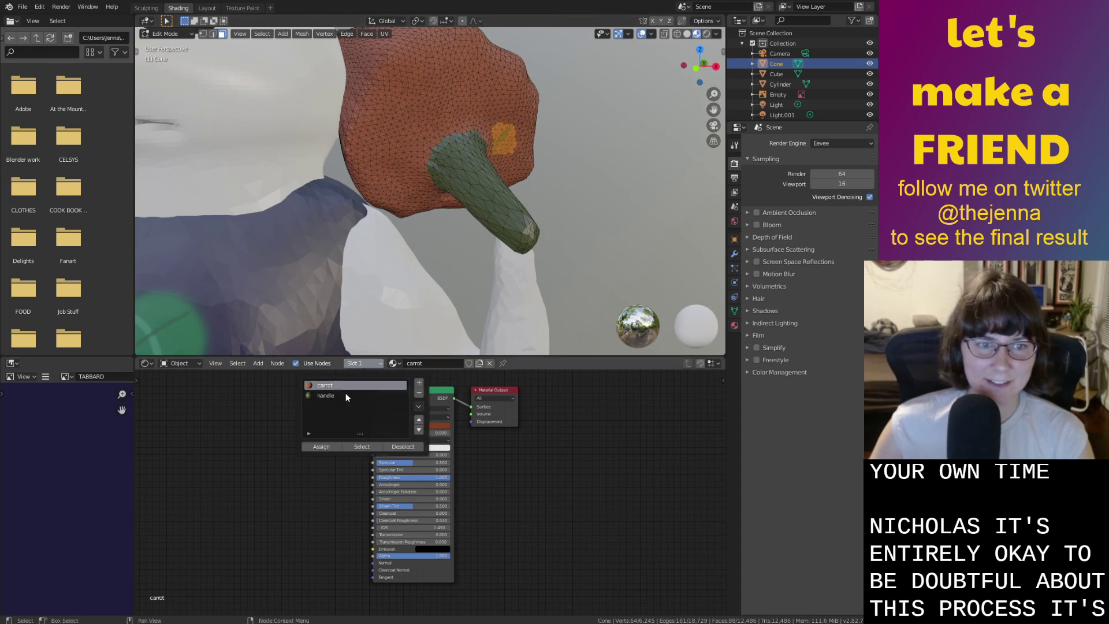
left_click(319, 448)
left_click(563, 220)
middle_click_drag(563, 221, 530, 176)
scroll(558, 194, "down", 6)
scroll(492, 161, "down", 4)
key("Tab")
key("ctrl+s")
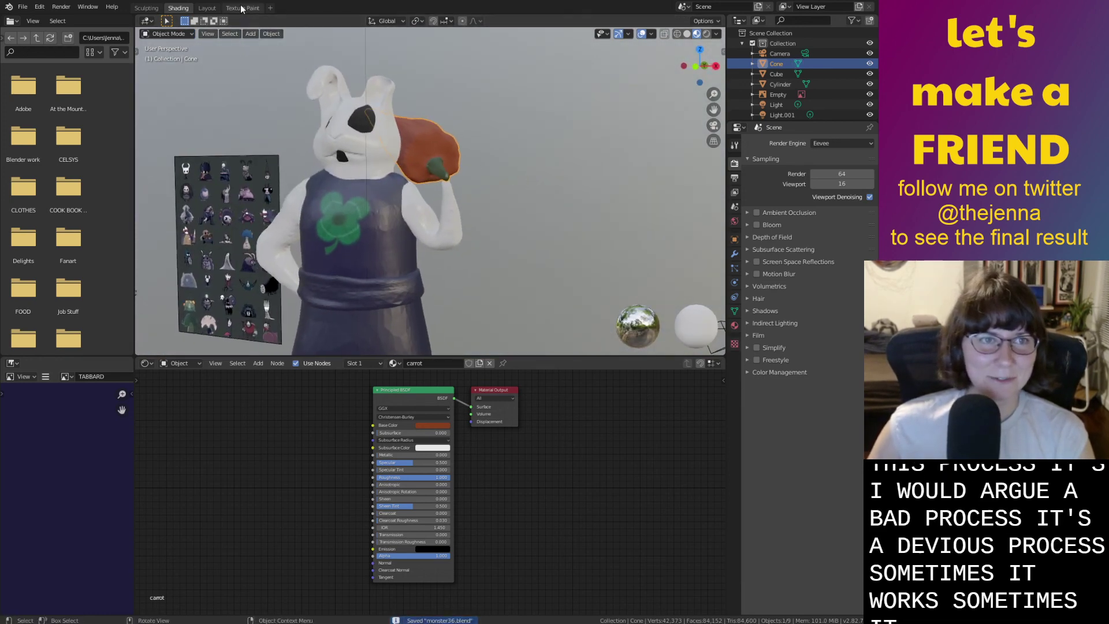
Examine the rabbit's eye holes, face, clover and carrot from several sides in the Layout workspace's rendered view.
key("ctrl+Page_Down")
scroll(509, 268, "down", 4)
middle_click_drag(509, 269, 561, 261)
left_click(529, 365)
scroll(560, 260, "up", 6)
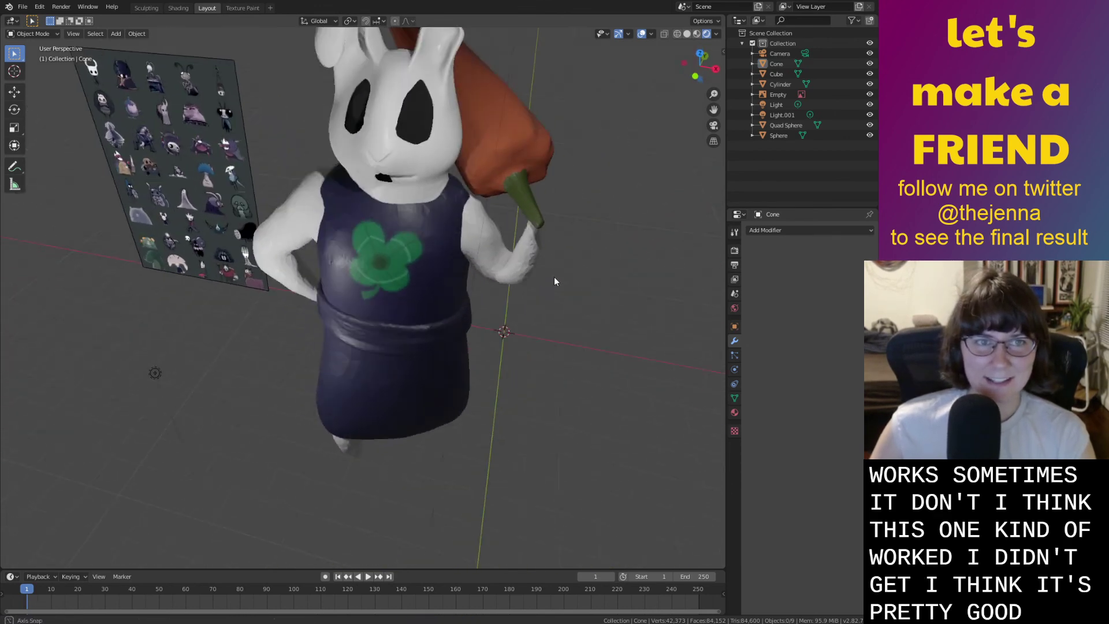
middle_click_drag(410, 149, 336, 113)
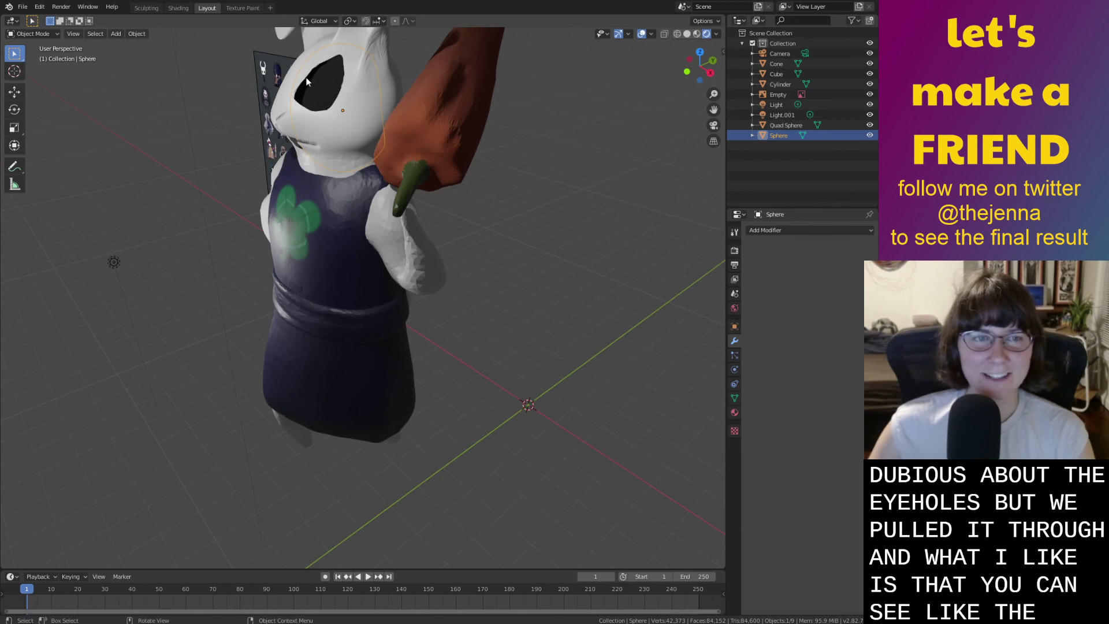
middle_click_drag(322, 78, 382, 162)
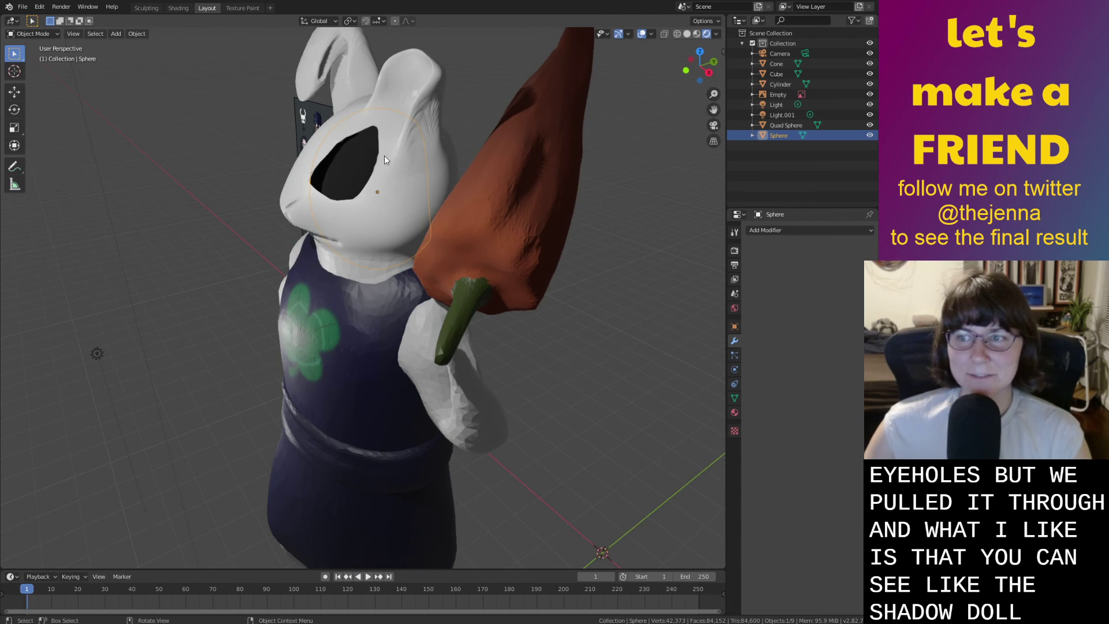
mouse_move(355, 153)
middle_mouse_down()
mouse_move(345, 155)
mouse_move(435, 148)
mouse_move(414, 119)
mouse_move(356, 171)
middle_mouse_up()
left_click(151, 201)
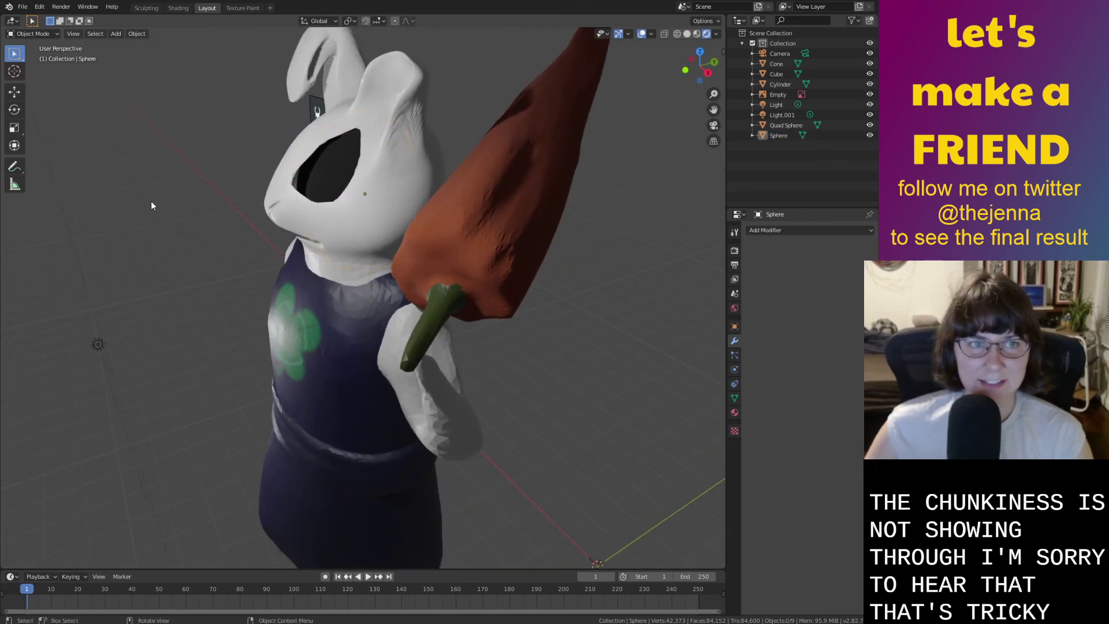
middle_click_drag(155, 201, 171, 200)
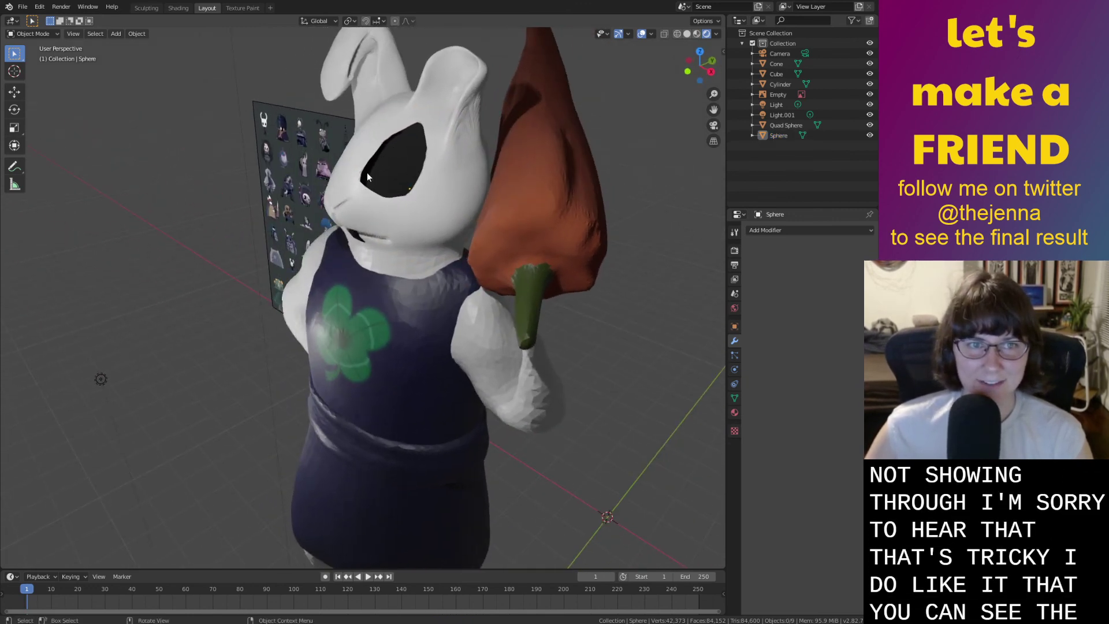
middle_click_drag(366, 172, 509, 137)
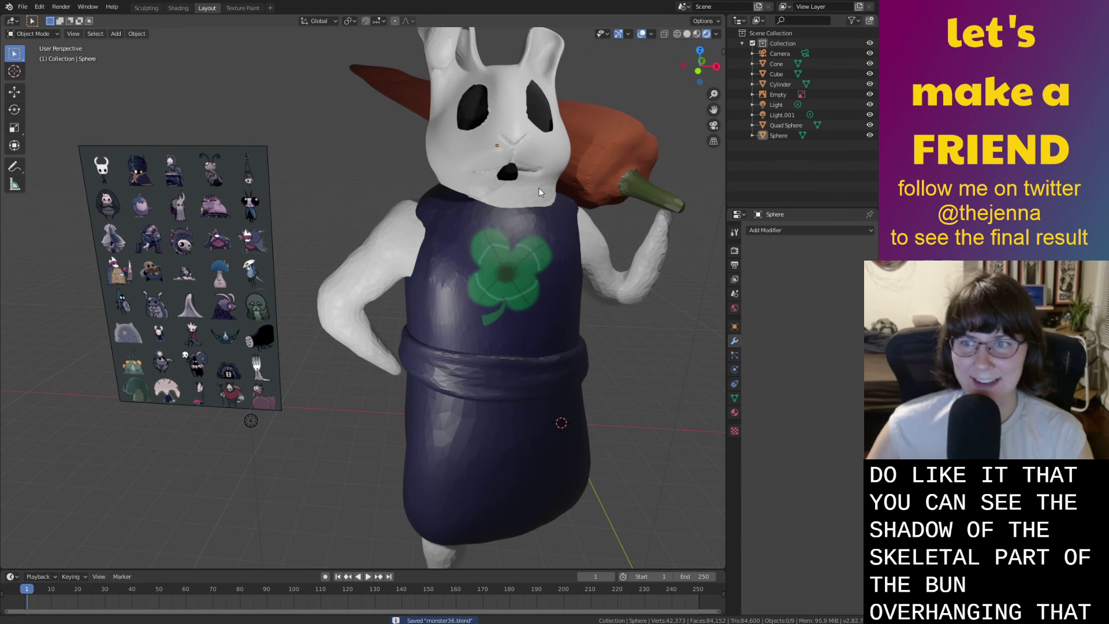
Delete the reference image sheet of small characters standing beside the rabbit.
scroll(539, 192, "down", 5)
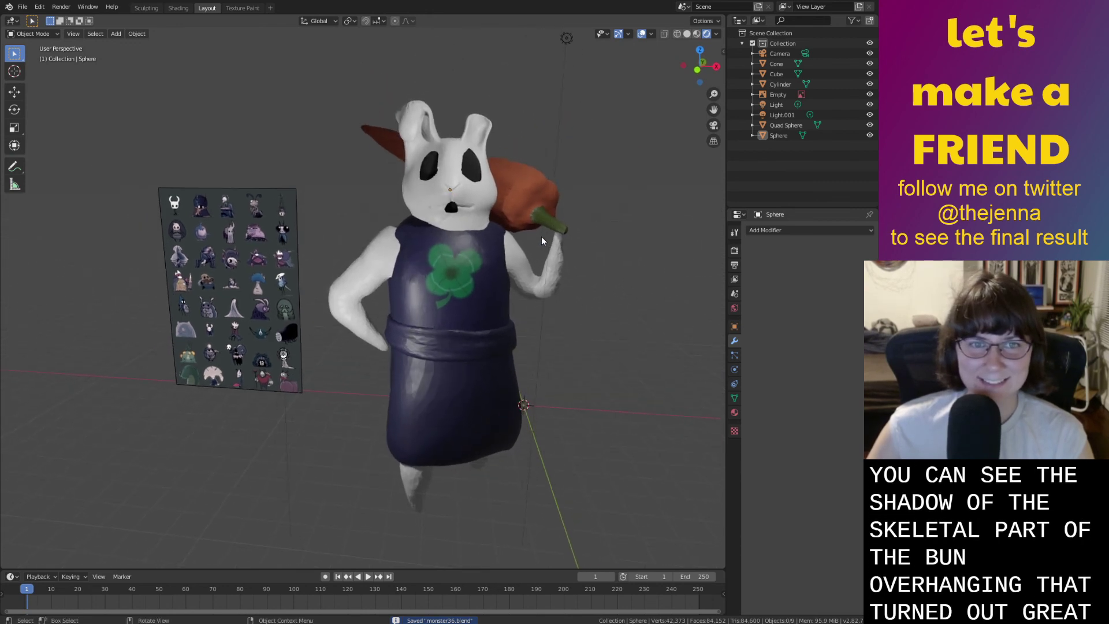
mouse_move(523, 268)
middle_mouse_down()
mouse_move(463, 247)
mouse_move(507, 251)
mouse_move(494, 268)
mouse_move(506, 272)
middle_mouse_up()
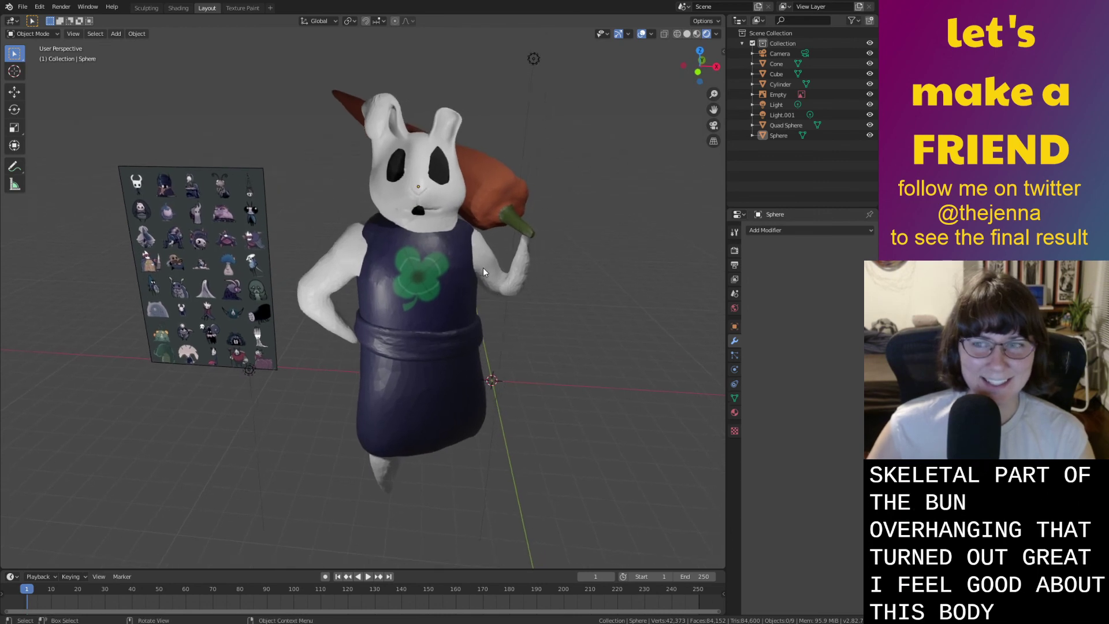
mouse_move(563, 290)
middle_mouse_down()
mouse_move(532, 292)
mouse_move(545, 284)
mouse_move(581, 296)
mouse_move(549, 267)
mouse_move(553, 298)
middle_mouse_up()
left_click(223, 269)
key("x")
left_click(223, 265)
Raise all objects in the scene together along the Z axis and save the file.
key("a")
key("g")
key("z")
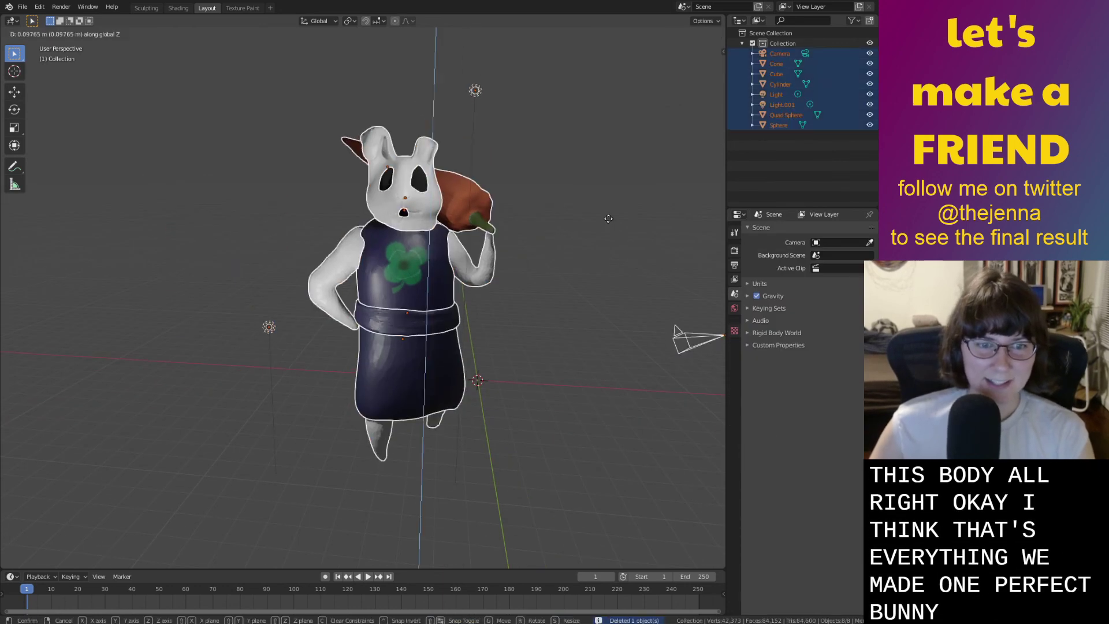
left_click(622, 158)
middle_click_drag(621, 158, 575, 233)
key("ctrl+s")
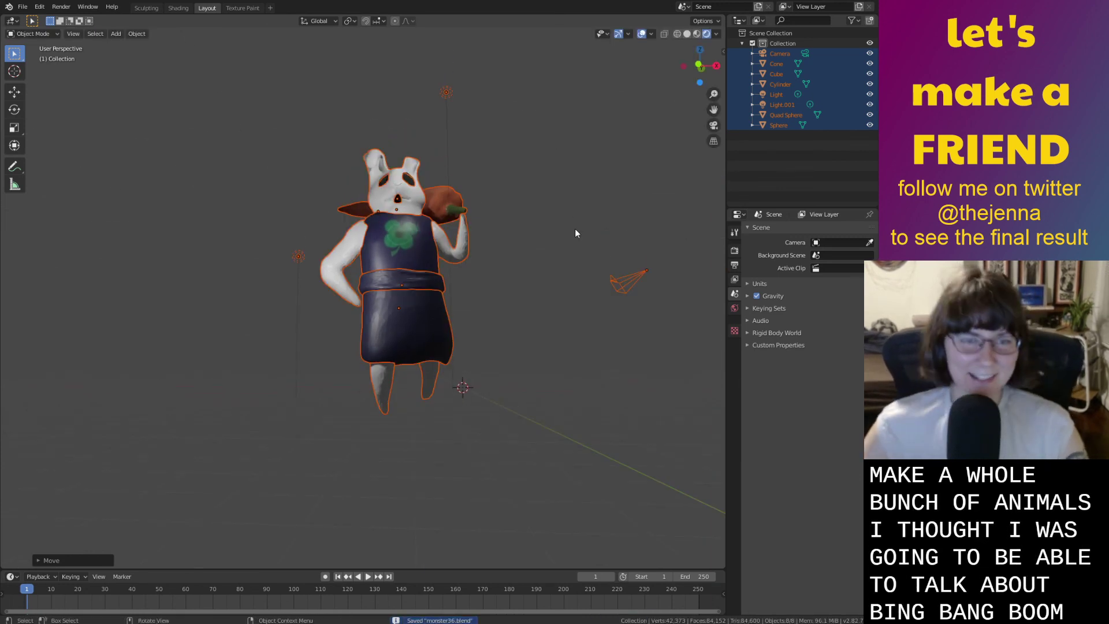
In front view, raise all objects along Z until the rabbit's feet rest on the ground line, then save the file.
scroll(574, 229, "down", 2)
left_click(567, 263)
middle_click_drag(567, 262, 526, 289)
scroll(447, 279, "up", 3)
middle_click_drag(447, 279, 564, 266)
scroll(468, 290, "down", 4)
scroll(538, 282, "up", 3)
scroll(559, 277, "down", 2)
left_click(700, 62)
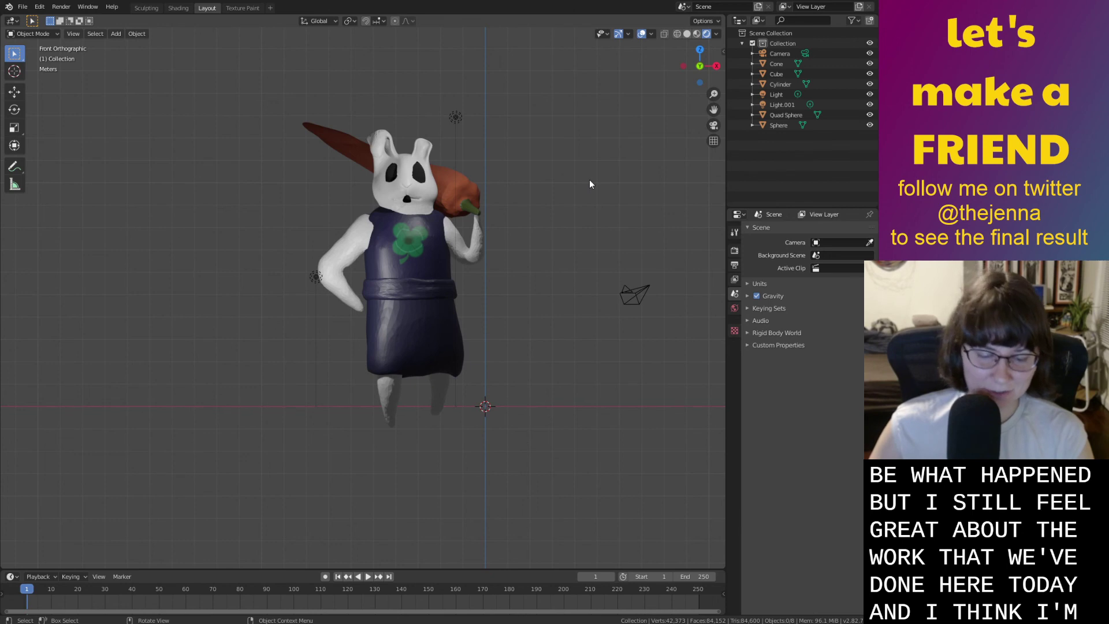
key("a")
key("g")
key("z")
left_click(602, 163)
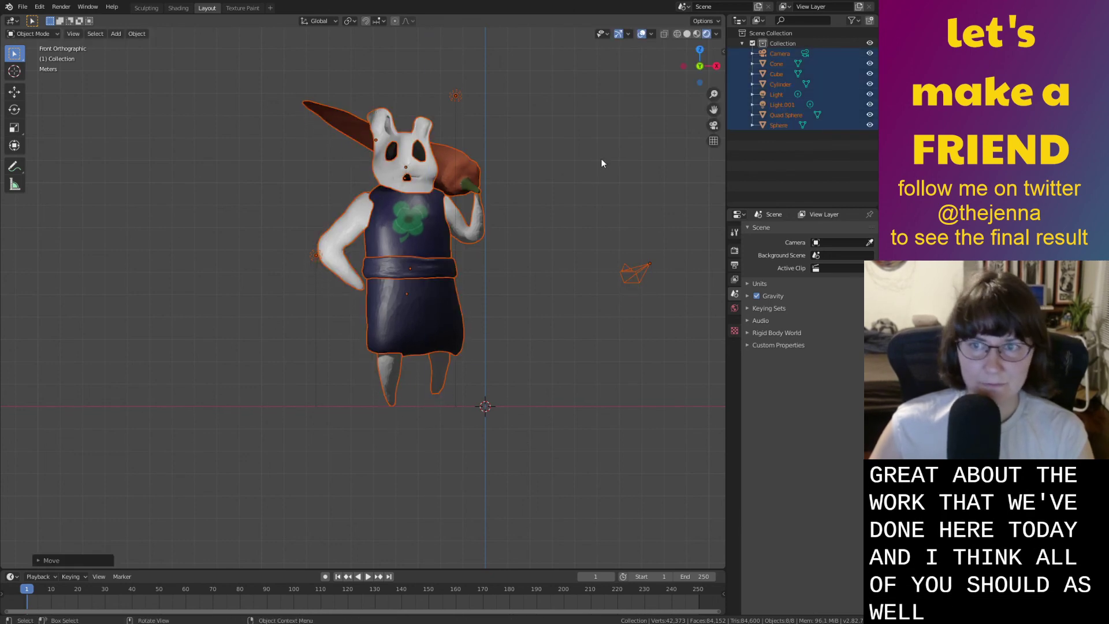
key("ctrl+s")
left_click(626, 134)
middle_click_drag(626, 134, 613, 156)
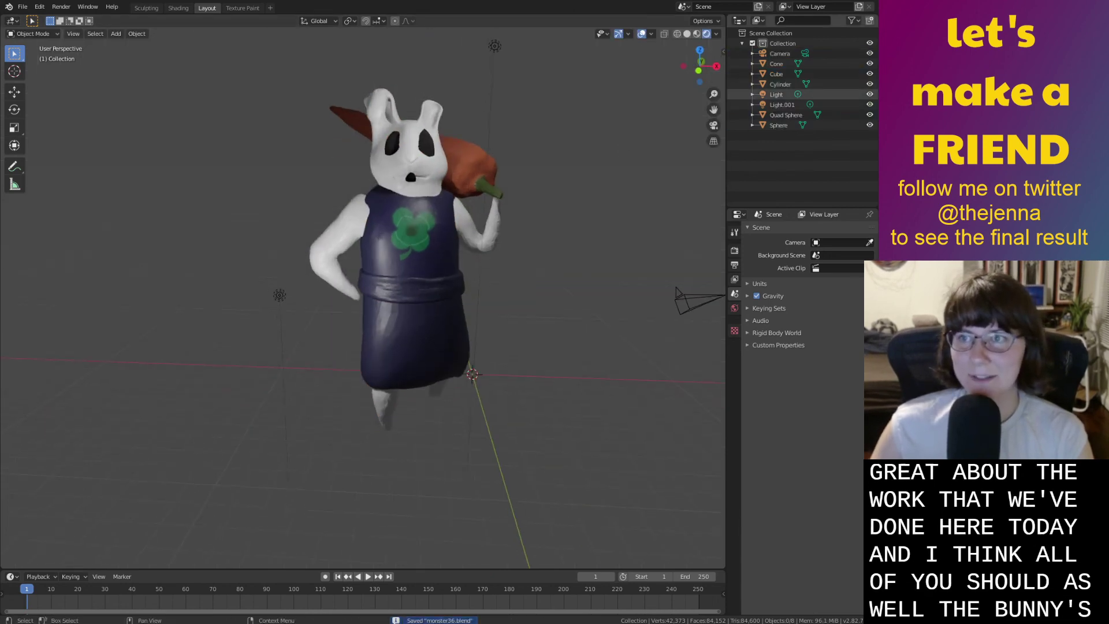
middle_click_drag(577, 231, 615, 238)
key("ctrl+s")
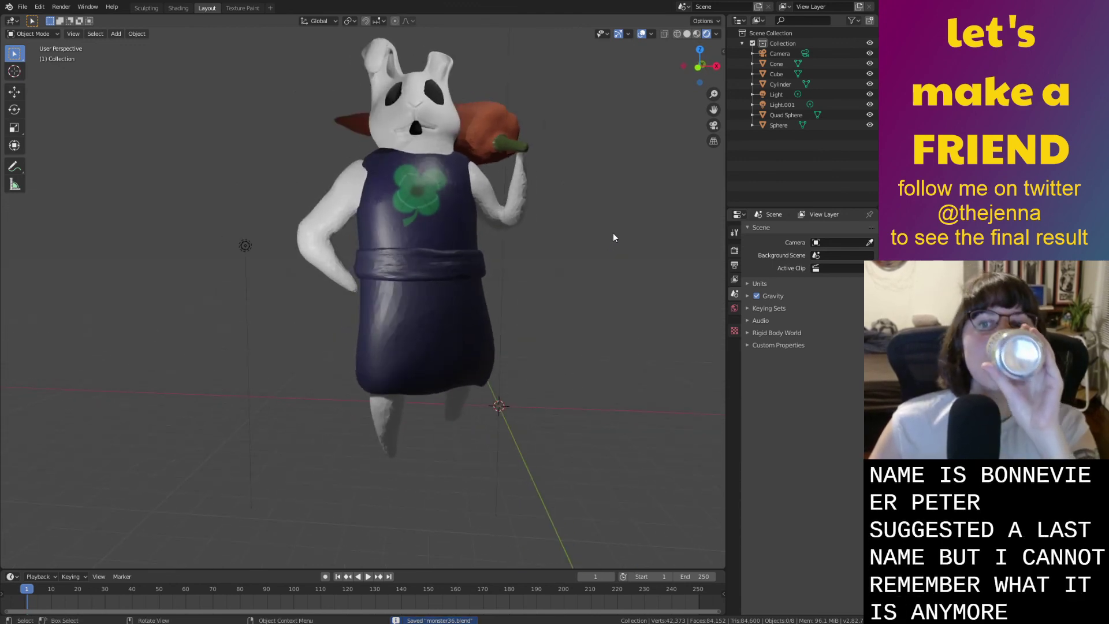
Brighten the base color of the belt's material to a lighter blue-violet in the Shading workspace.
mouse_move(614, 237)
middle_mouse_down()
mouse_move(570, 241)
mouse_move(665, 238)
mouse_move(536, 238)
mouse_move(610, 234)
mouse_move(599, 251)
middle_mouse_up()
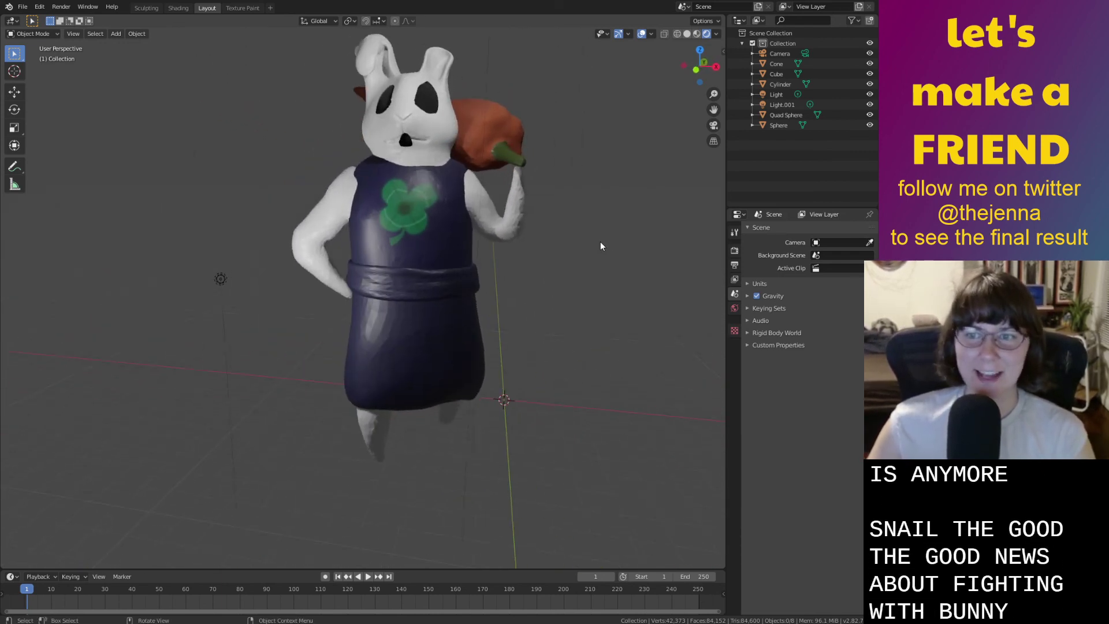
left_click(421, 261)
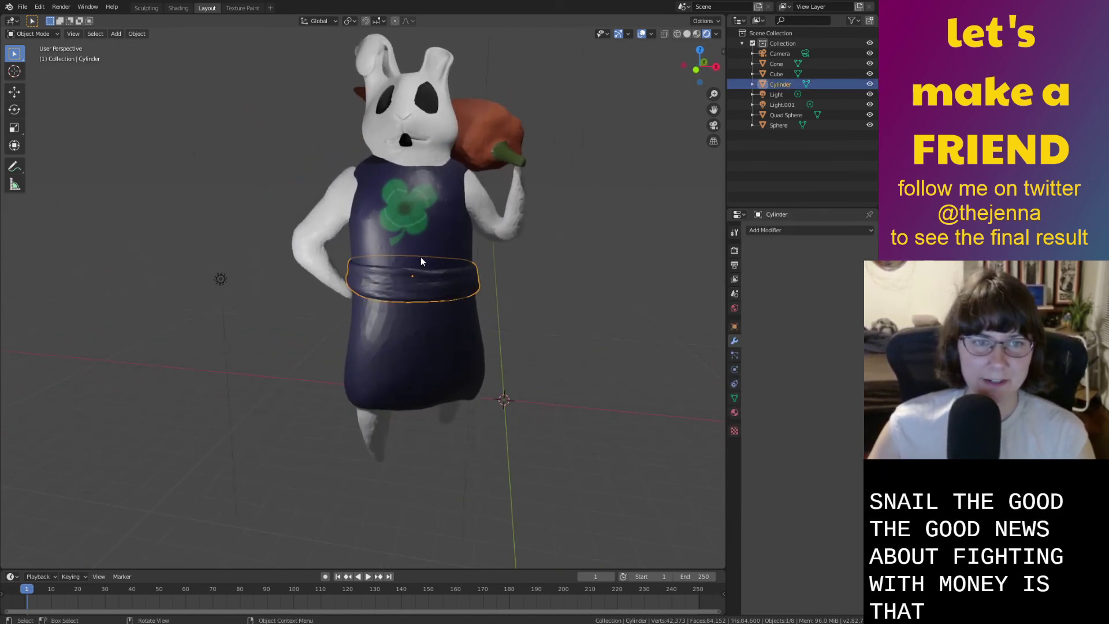
left_click(179, 9)
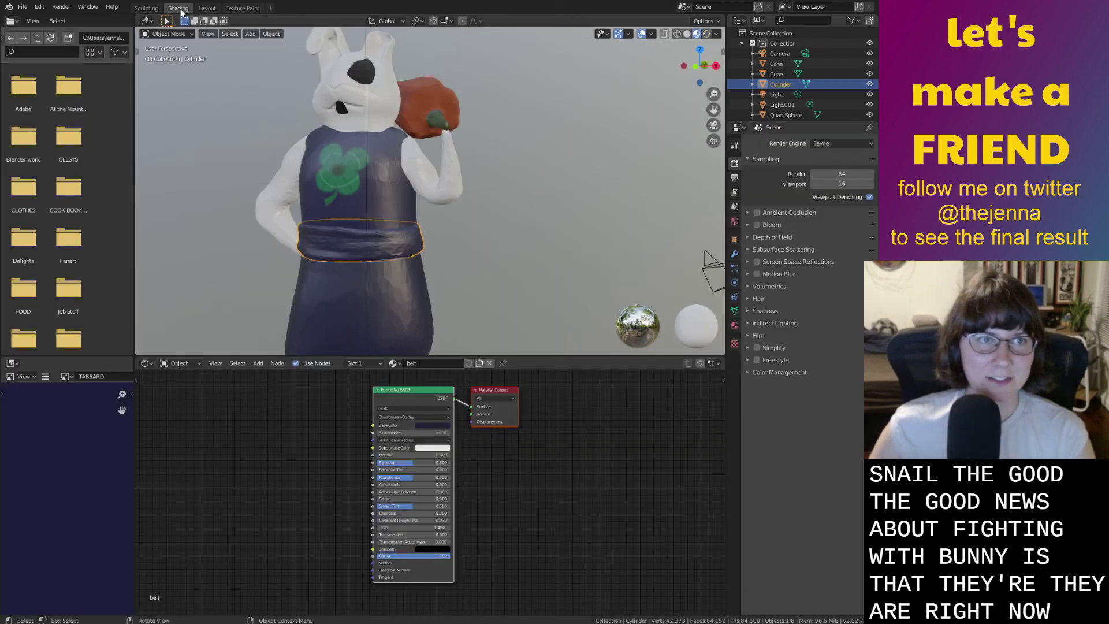
left_click(442, 426)
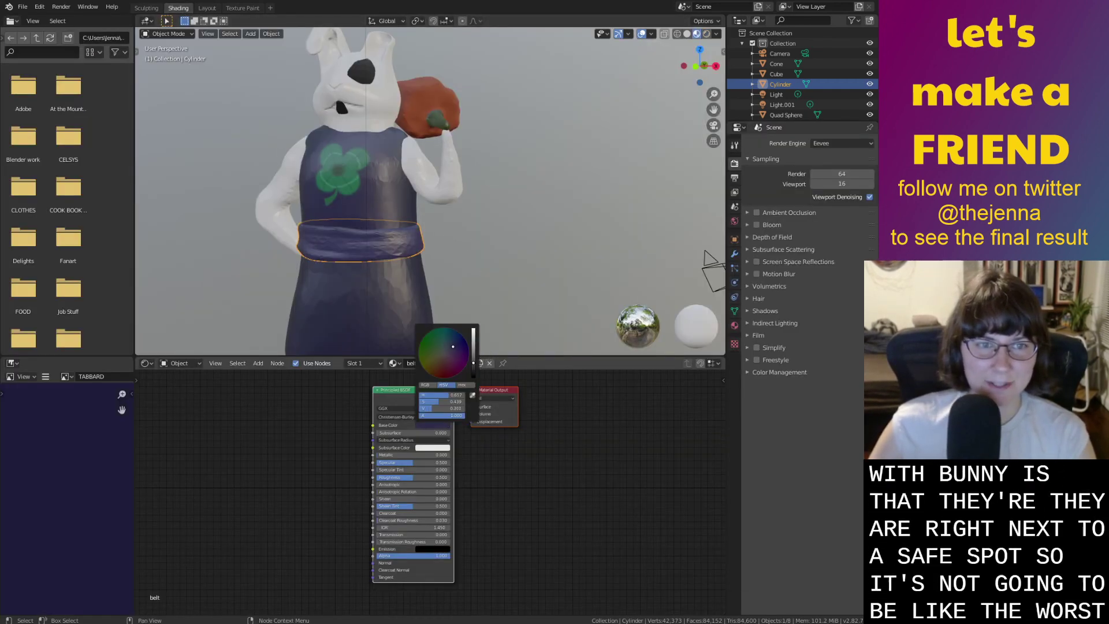
left_click_drag(473, 363, 473, 356)
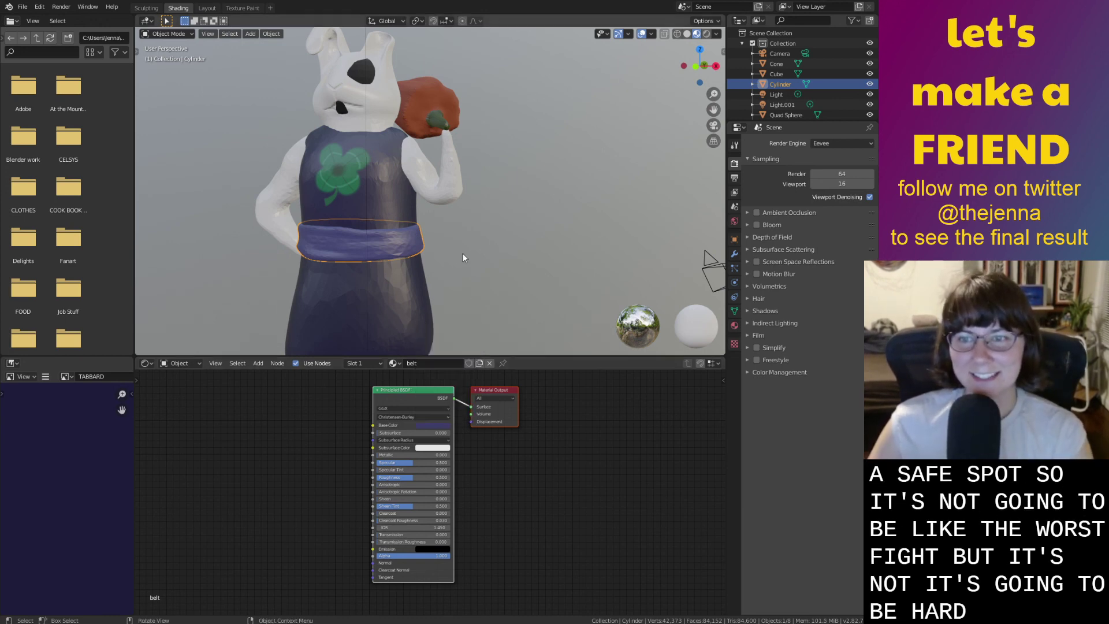
Deselect the belt, save the file and return to the Layout workspace.
scroll(499, 196, "down", 4)
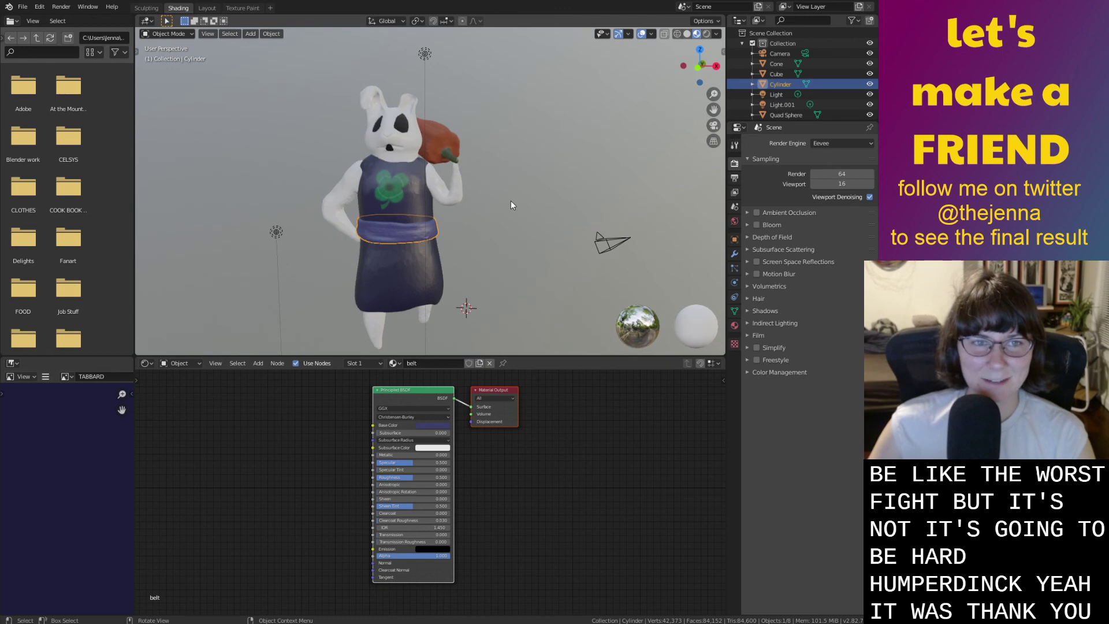
left_click(511, 200)
key("ctrl+s")
middle_click_drag(514, 159, 442, 105)
left_click(208, 8)
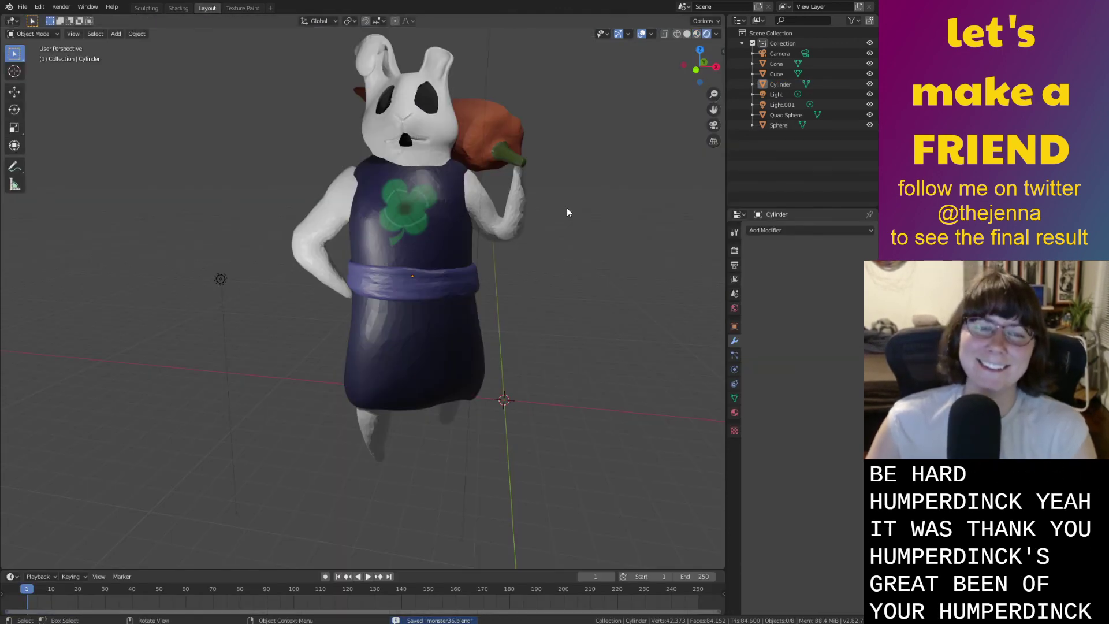
Examine the finished rabbit with its lighter belt from several angles in the rendered view, saving the file once more.
middle_click_drag(599, 212, 572, 231)
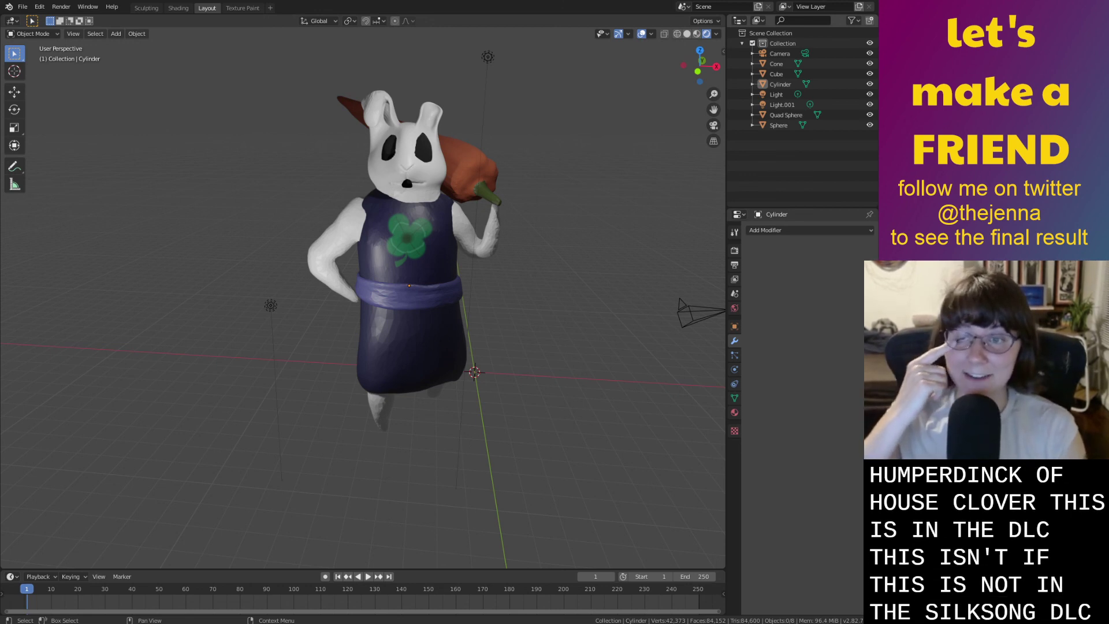
mouse_move(607, 202)
middle_mouse_down()
mouse_move(577, 176)
mouse_move(646, 185)
mouse_move(598, 214)
middle_mouse_up()
left_click(431, 213)
middle_click_drag(431, 214, 472, 231)
left_click(586, 224)
key("ctrl+s")
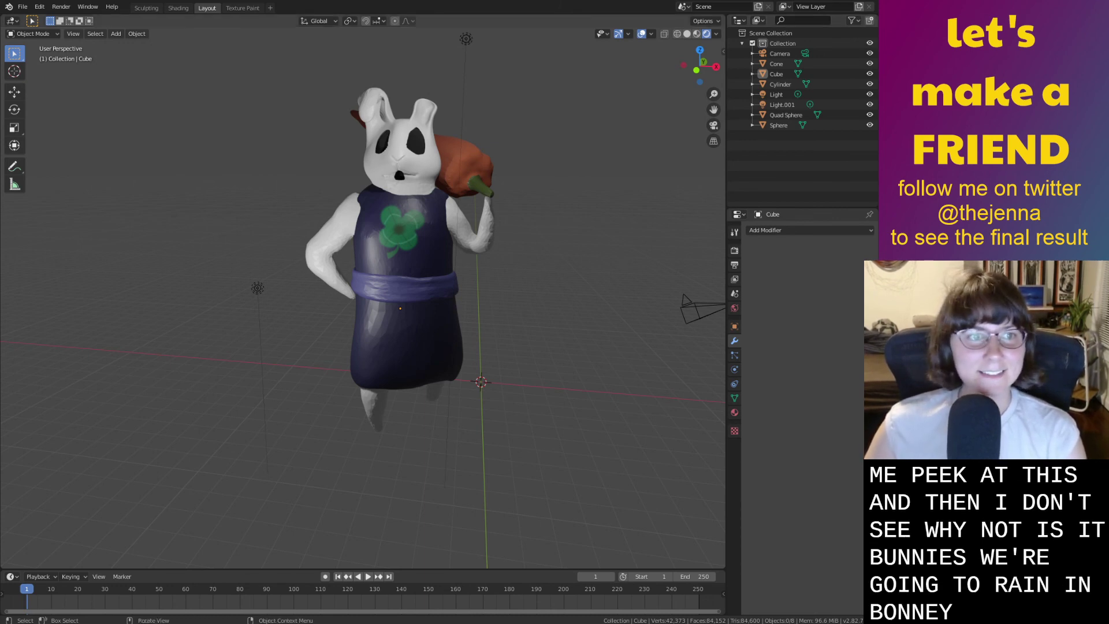
scroll(601, 259, "up", 1)
middle_click_drag(597, 254, 584, 278, "shift")
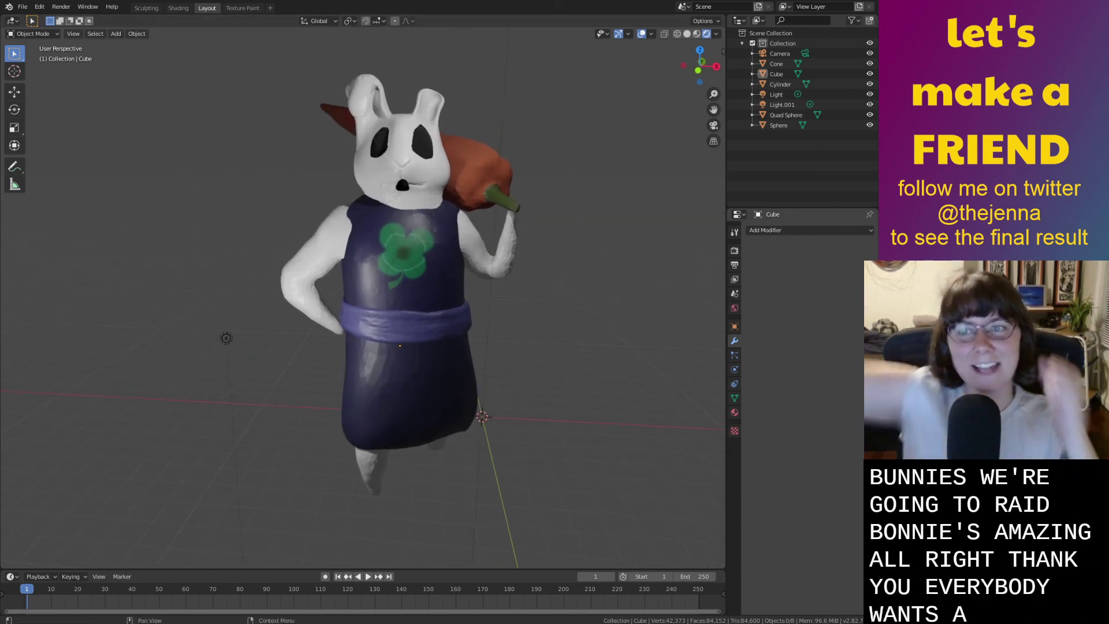